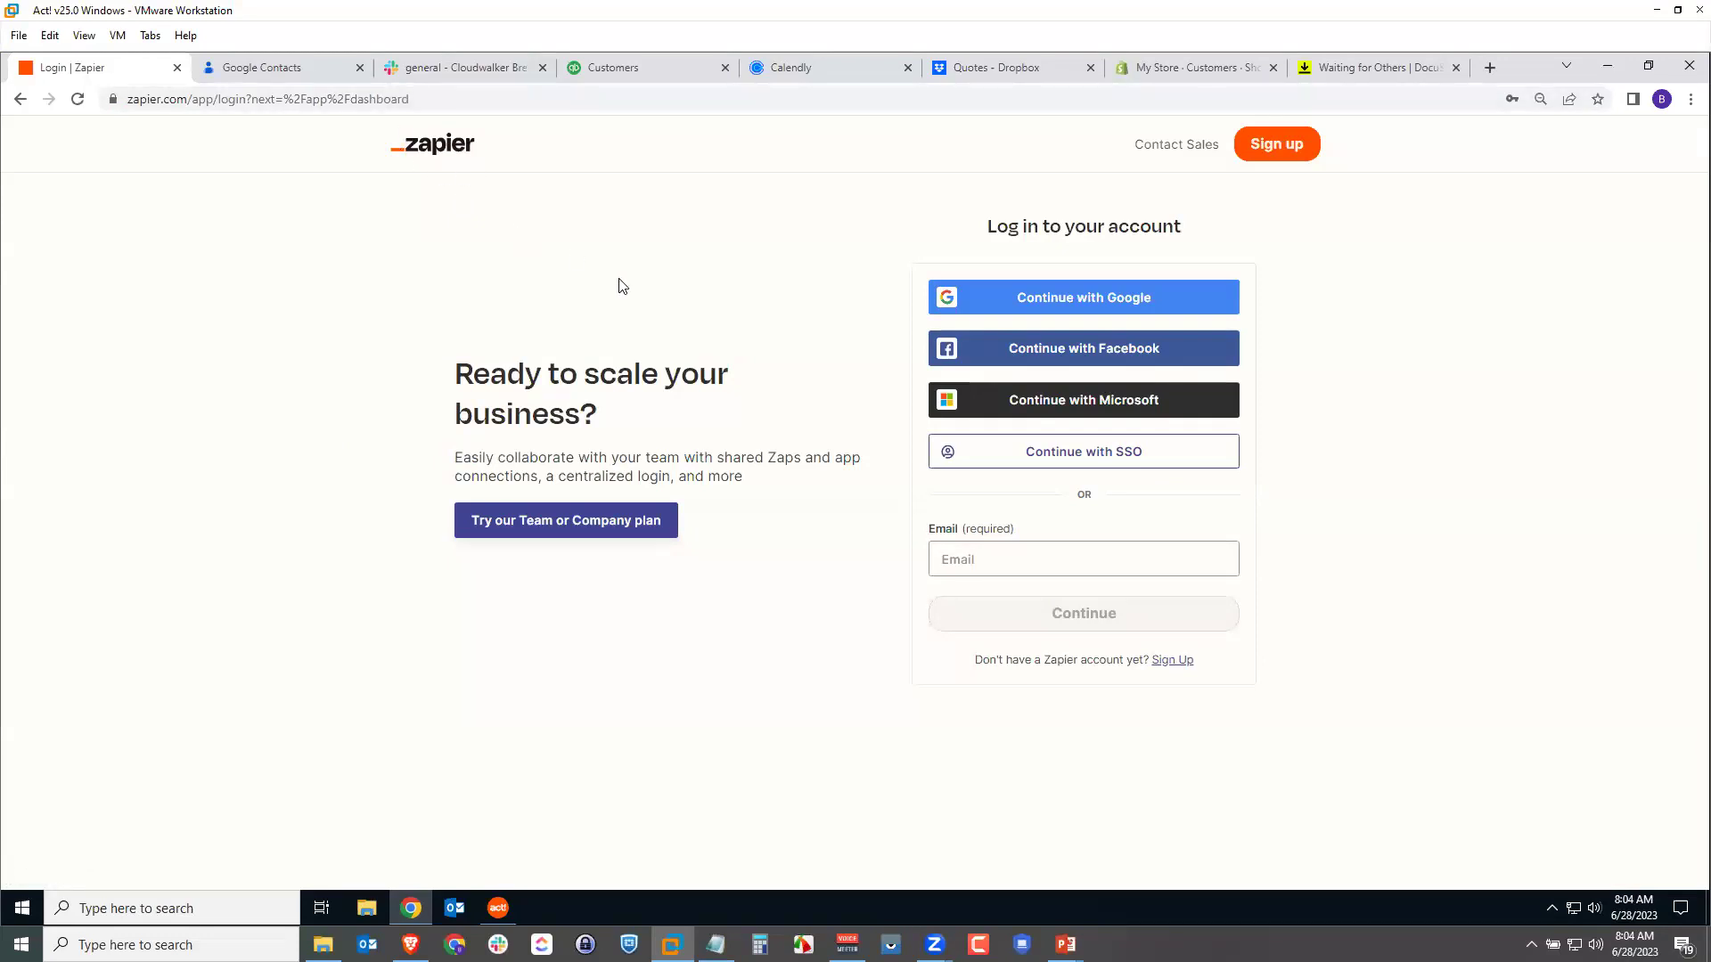
# Step: Start a new Zapier account with the suggested work email and the user's first and last name
pyautogui.click(1280, 160)
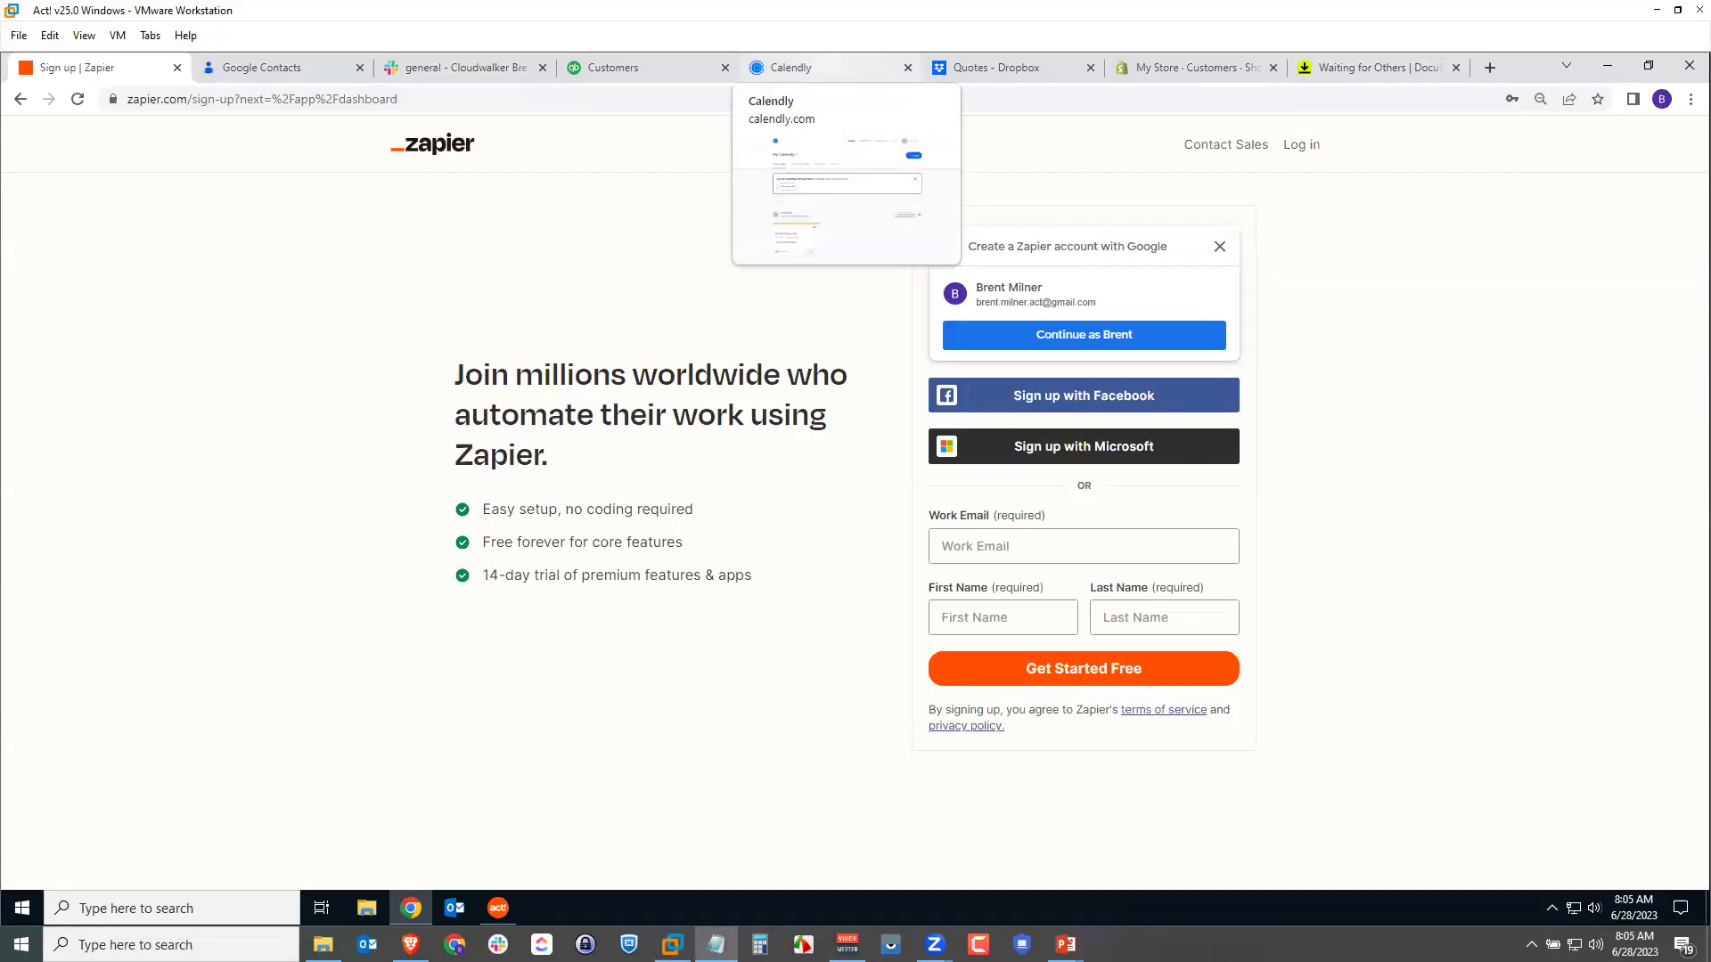
pyautogui.click(1080, 545)
pyautogui.hotkey('ctrl', 'v')
pyautogui.click(1007, 613)
pyautogui.press('Tab')
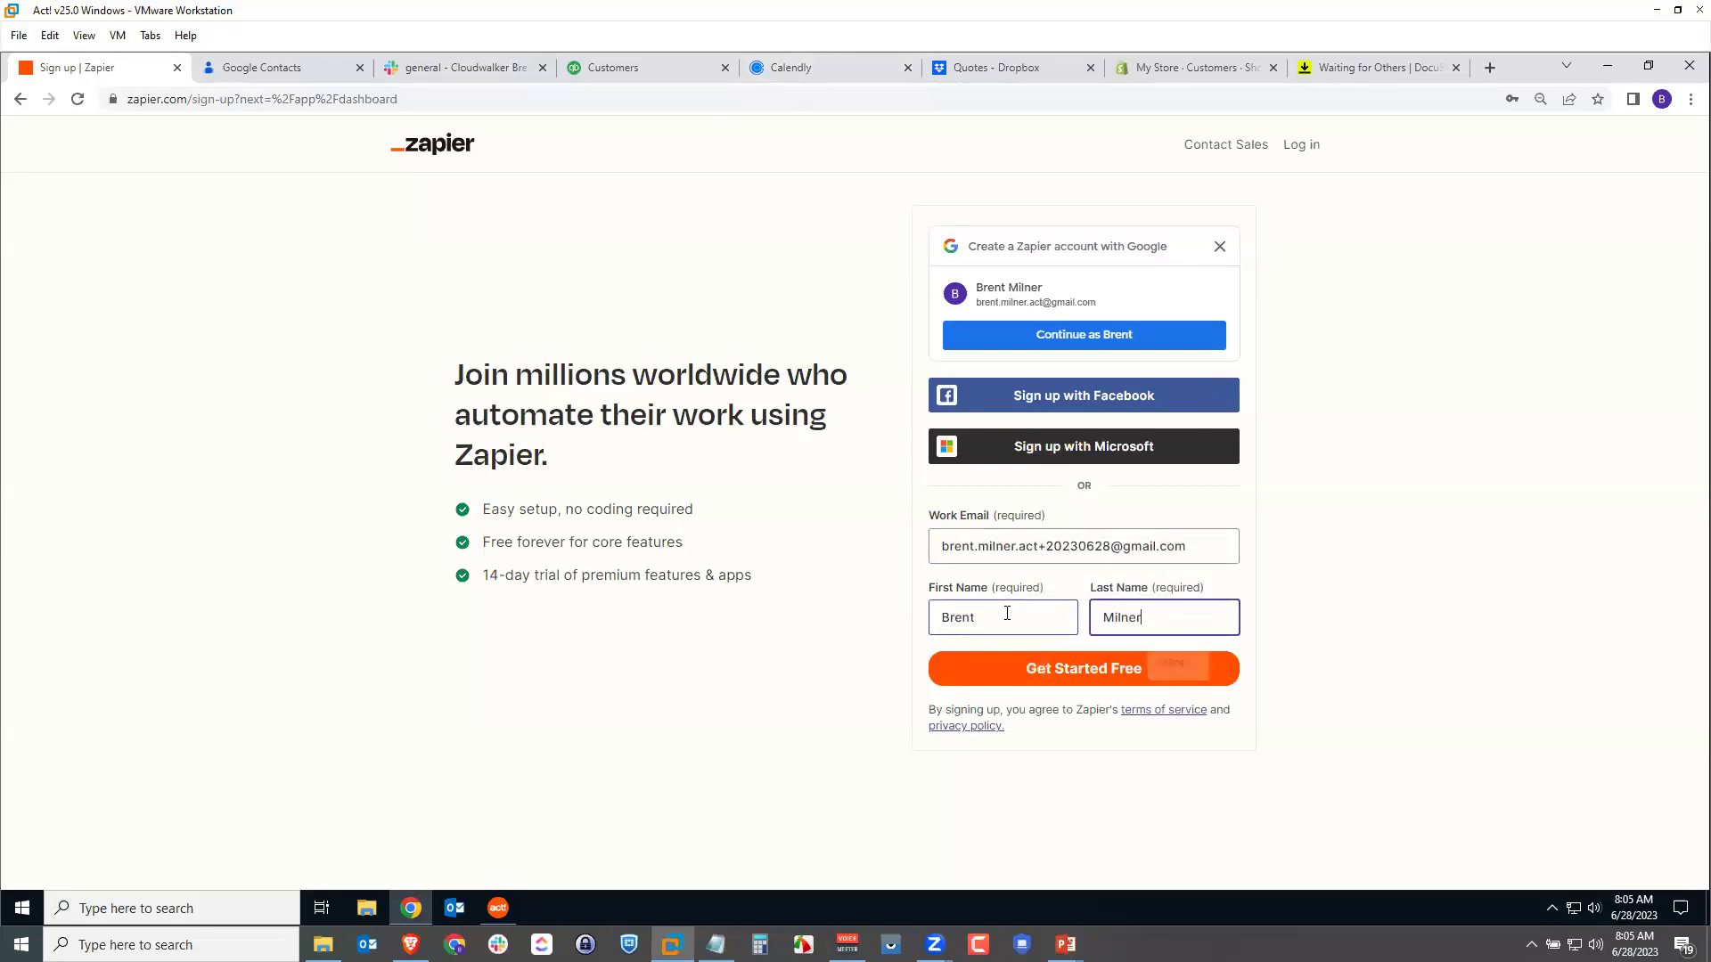
pyautogui.click(1083, 670)
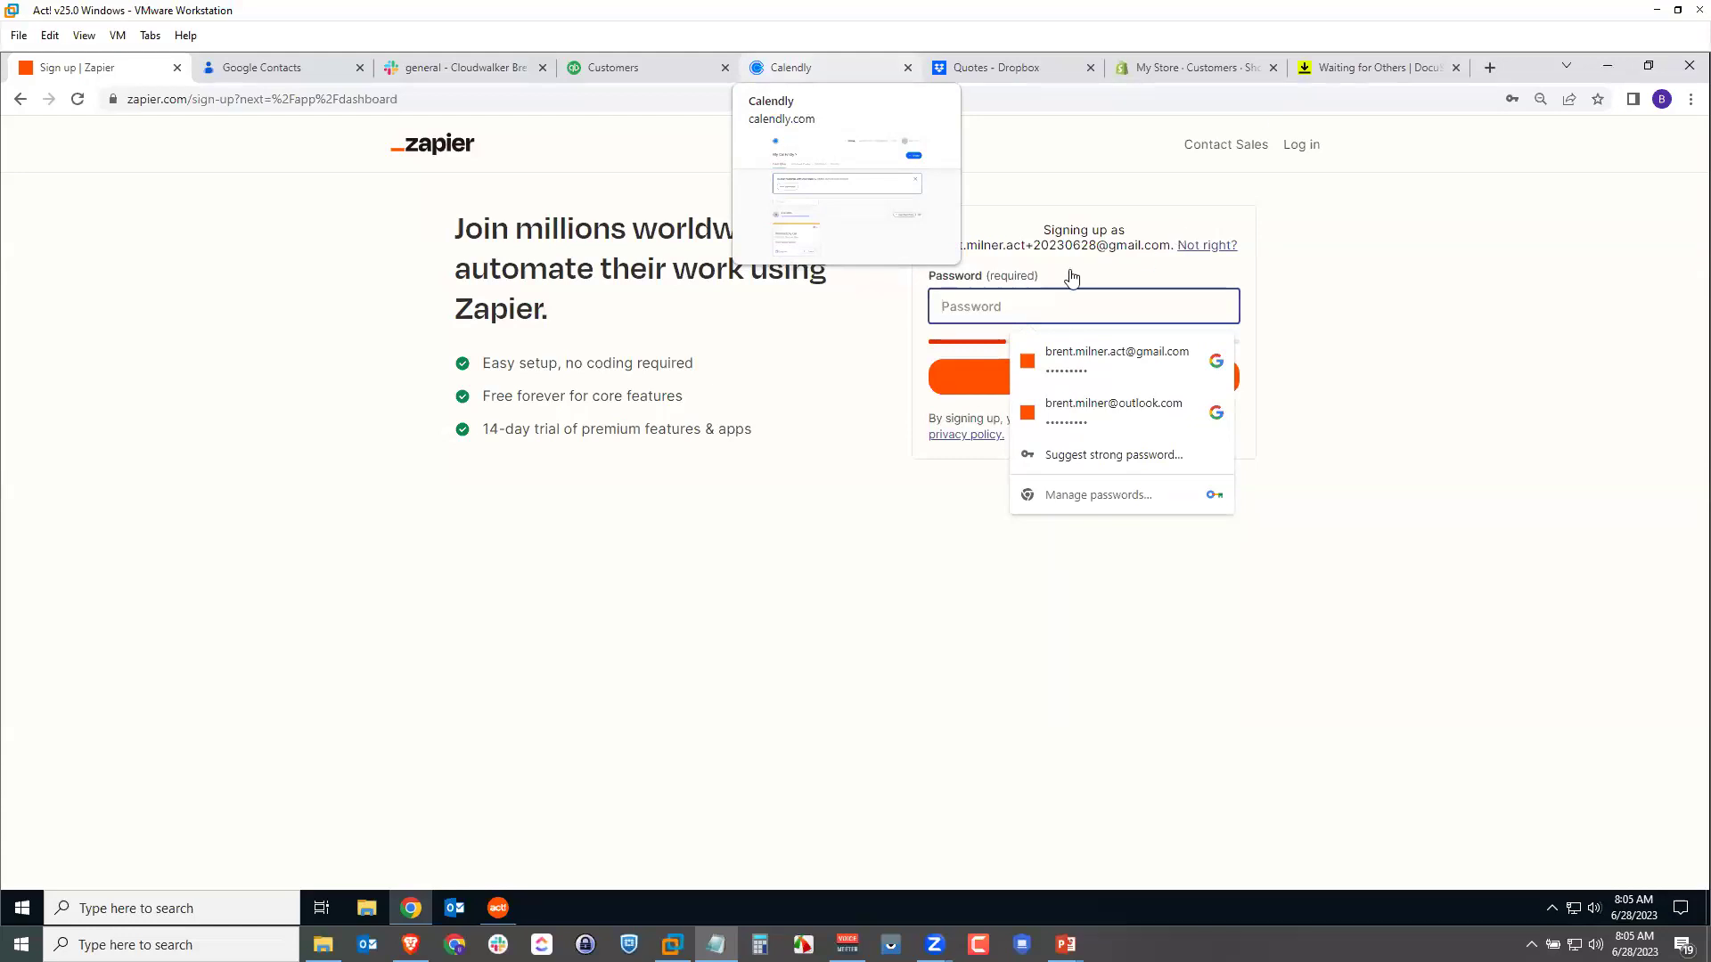
# Step: Set an account password of at least 12 characters and submit the sign-up
pyautogui.click(1002, 311)
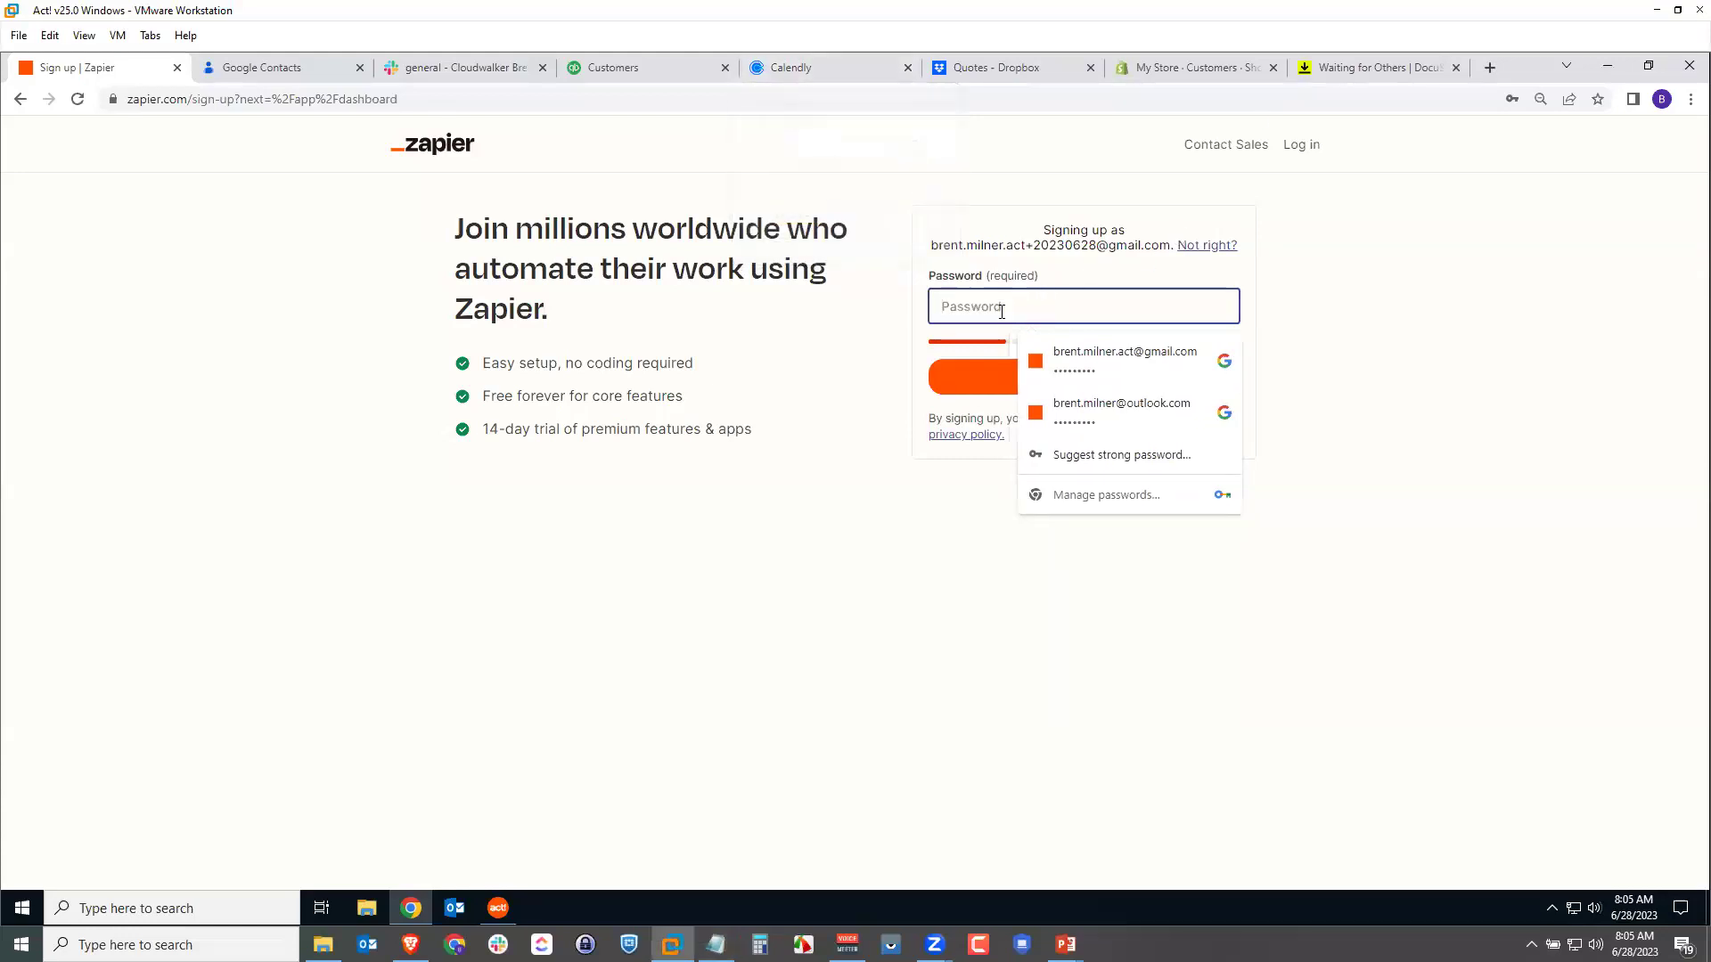
pyautogui.click(1455, 478)
pyautogui.click(1073, 388)
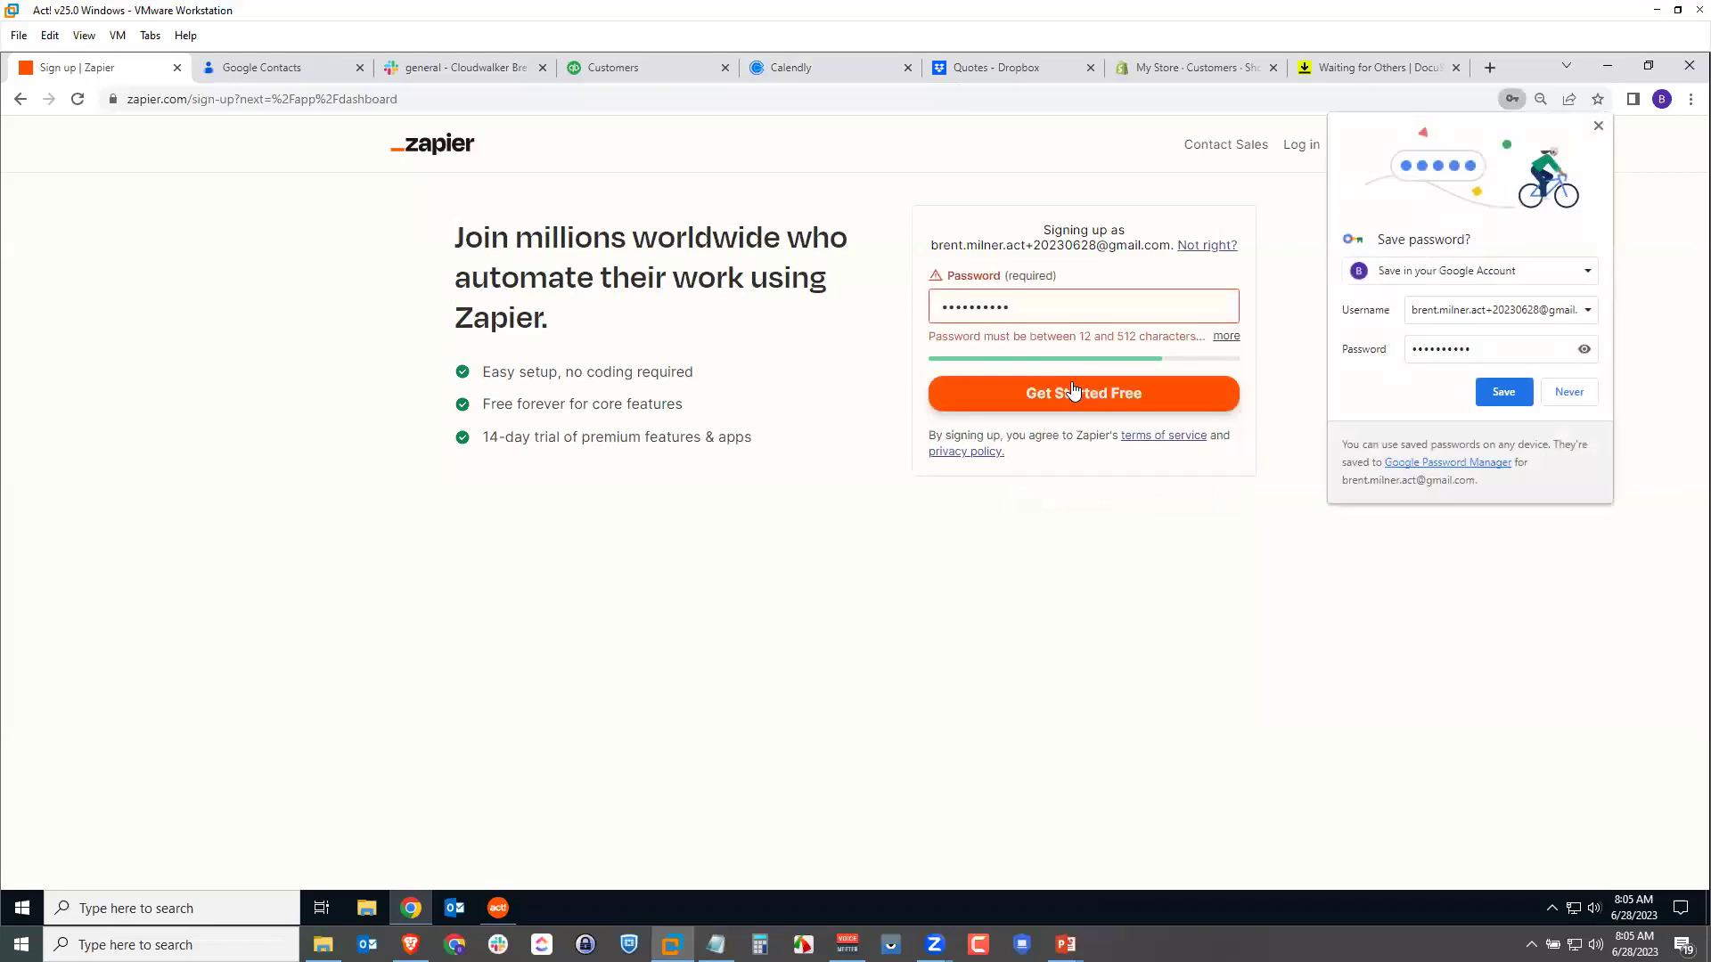
pyautogui.click(1023, 303)
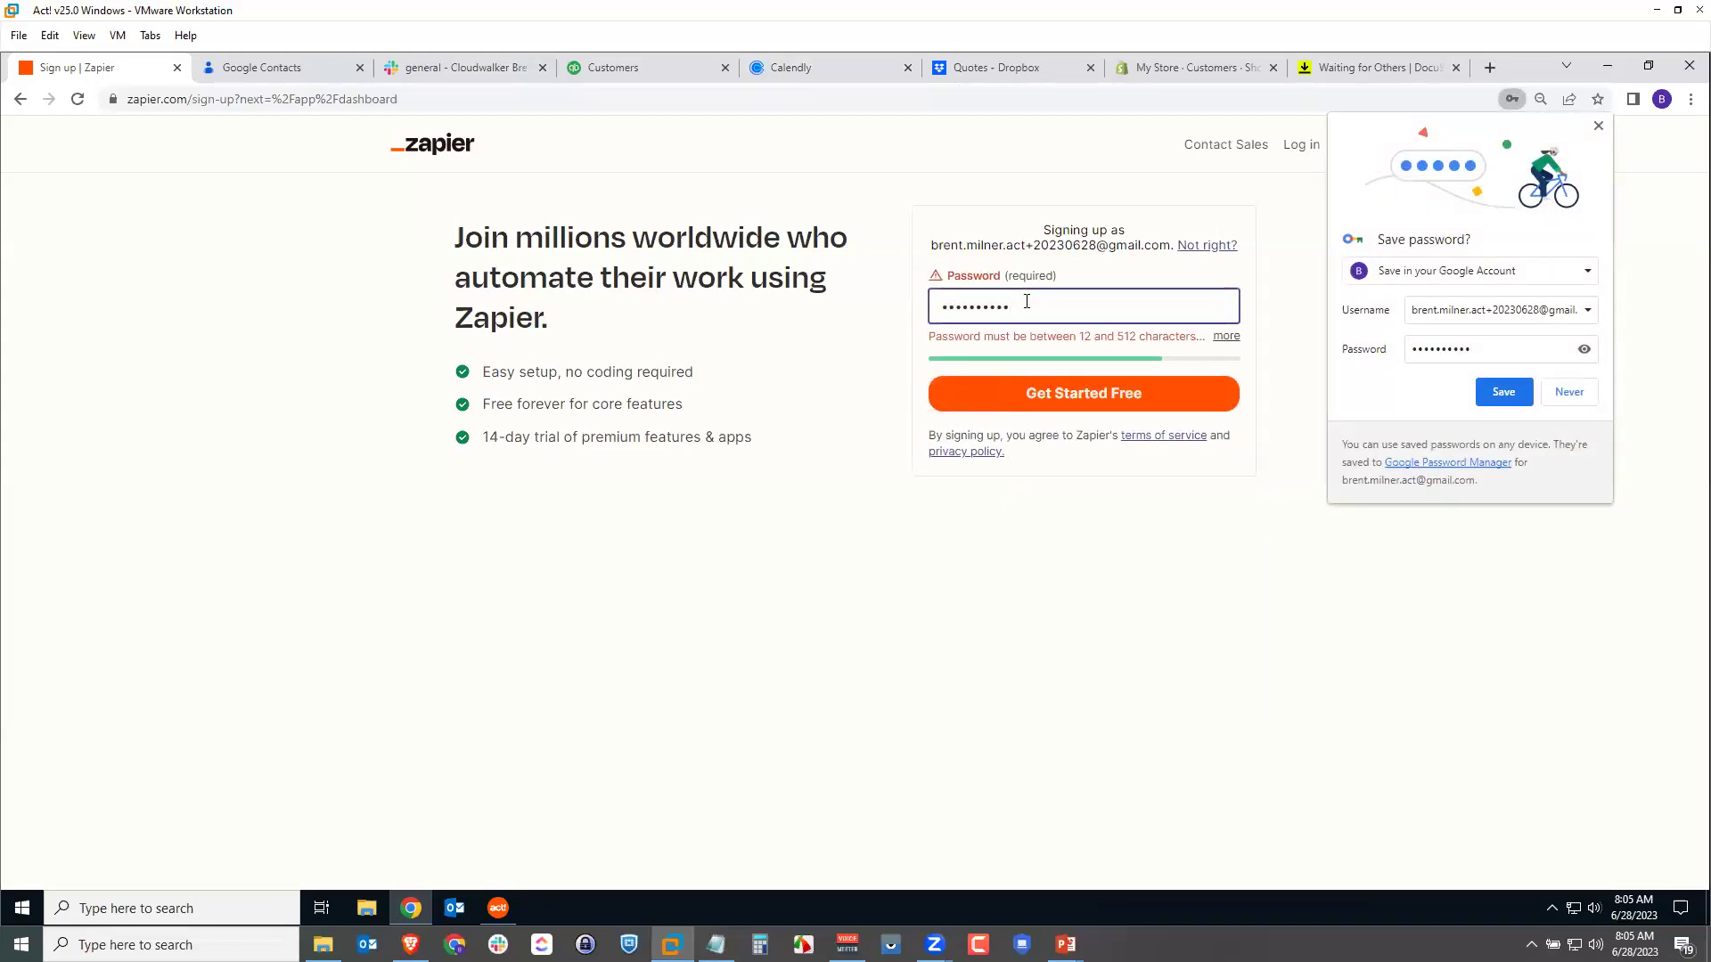
pyautogui.write('1')
pyautogui.click(1073, 394)
pyautogui.write('1')
pyautogui.click(1043, 393)
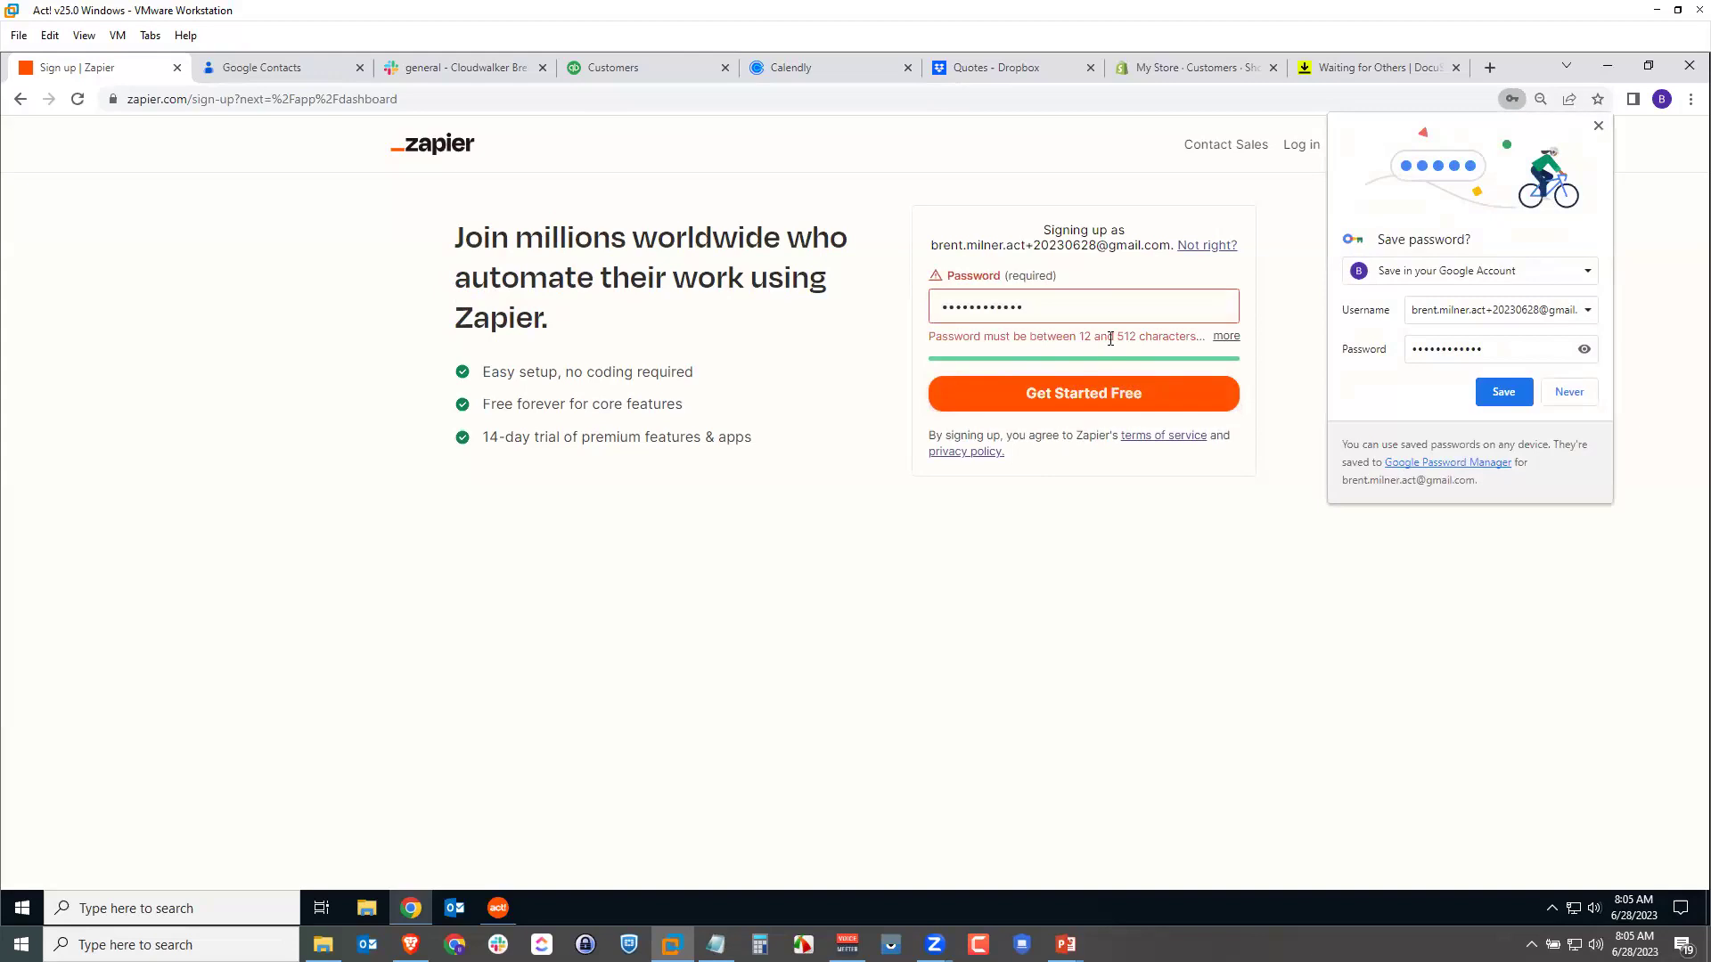
pyautogui.write('111')
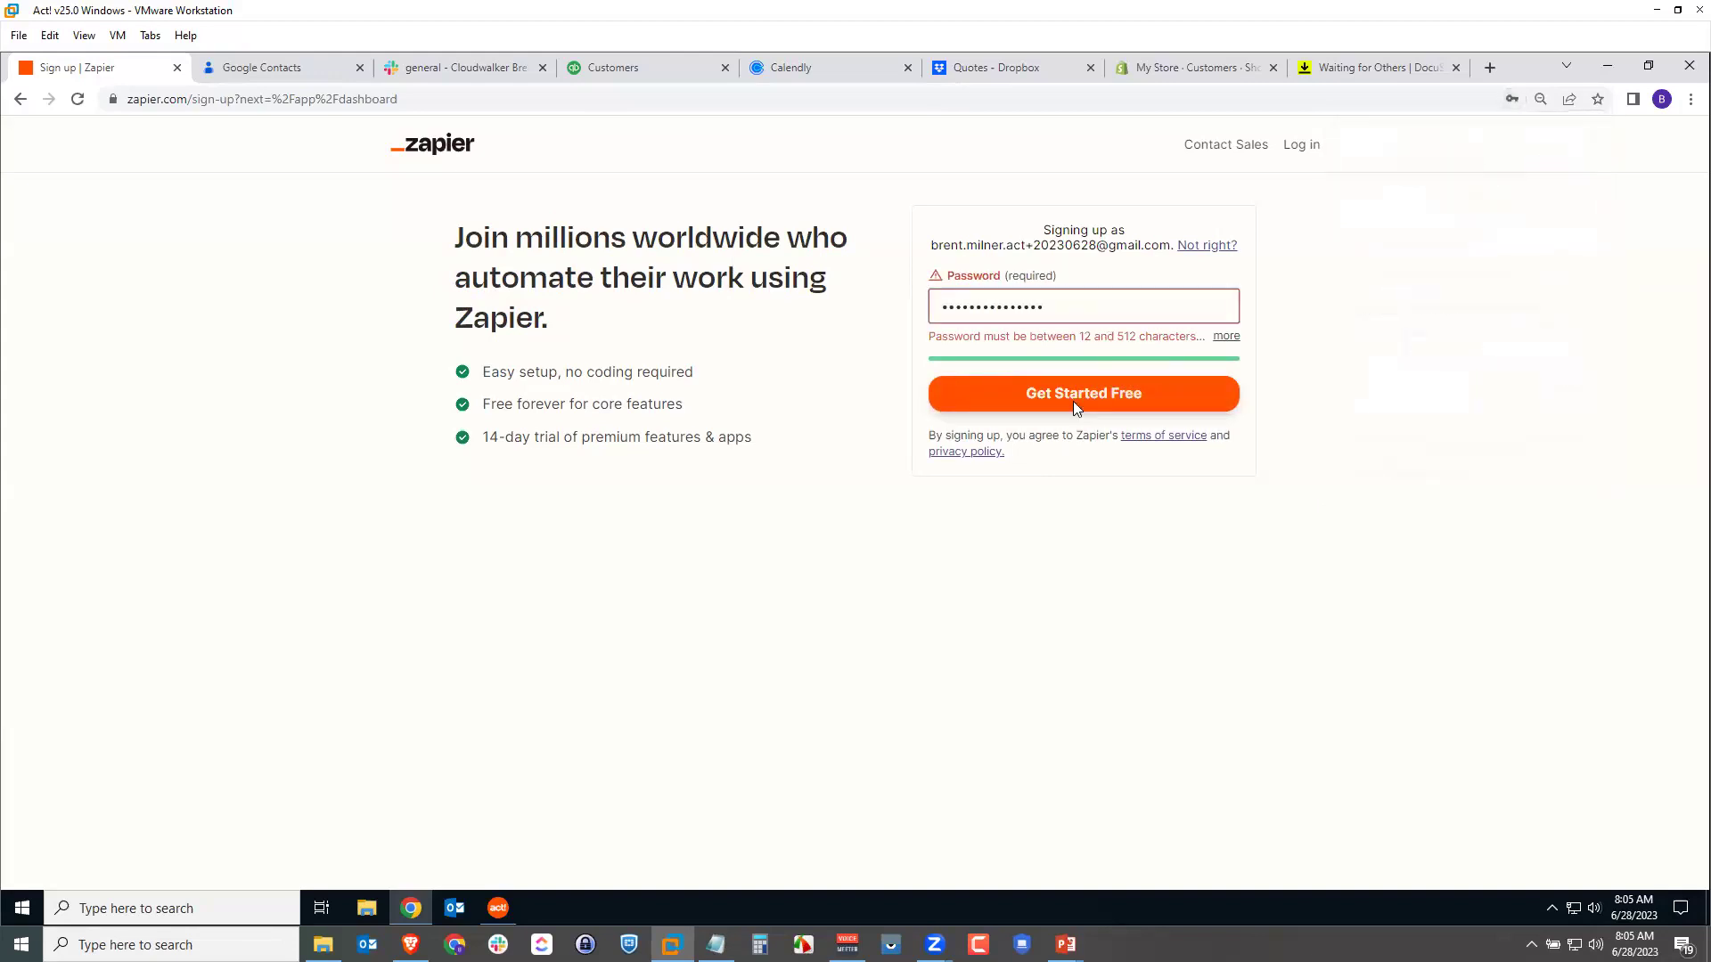
pyautogui.click(1072, 401)
pyautogui.moveTo(1035, 308); pyautogui.dragTo(942, 309)
pyautogui.press('BackSpace')
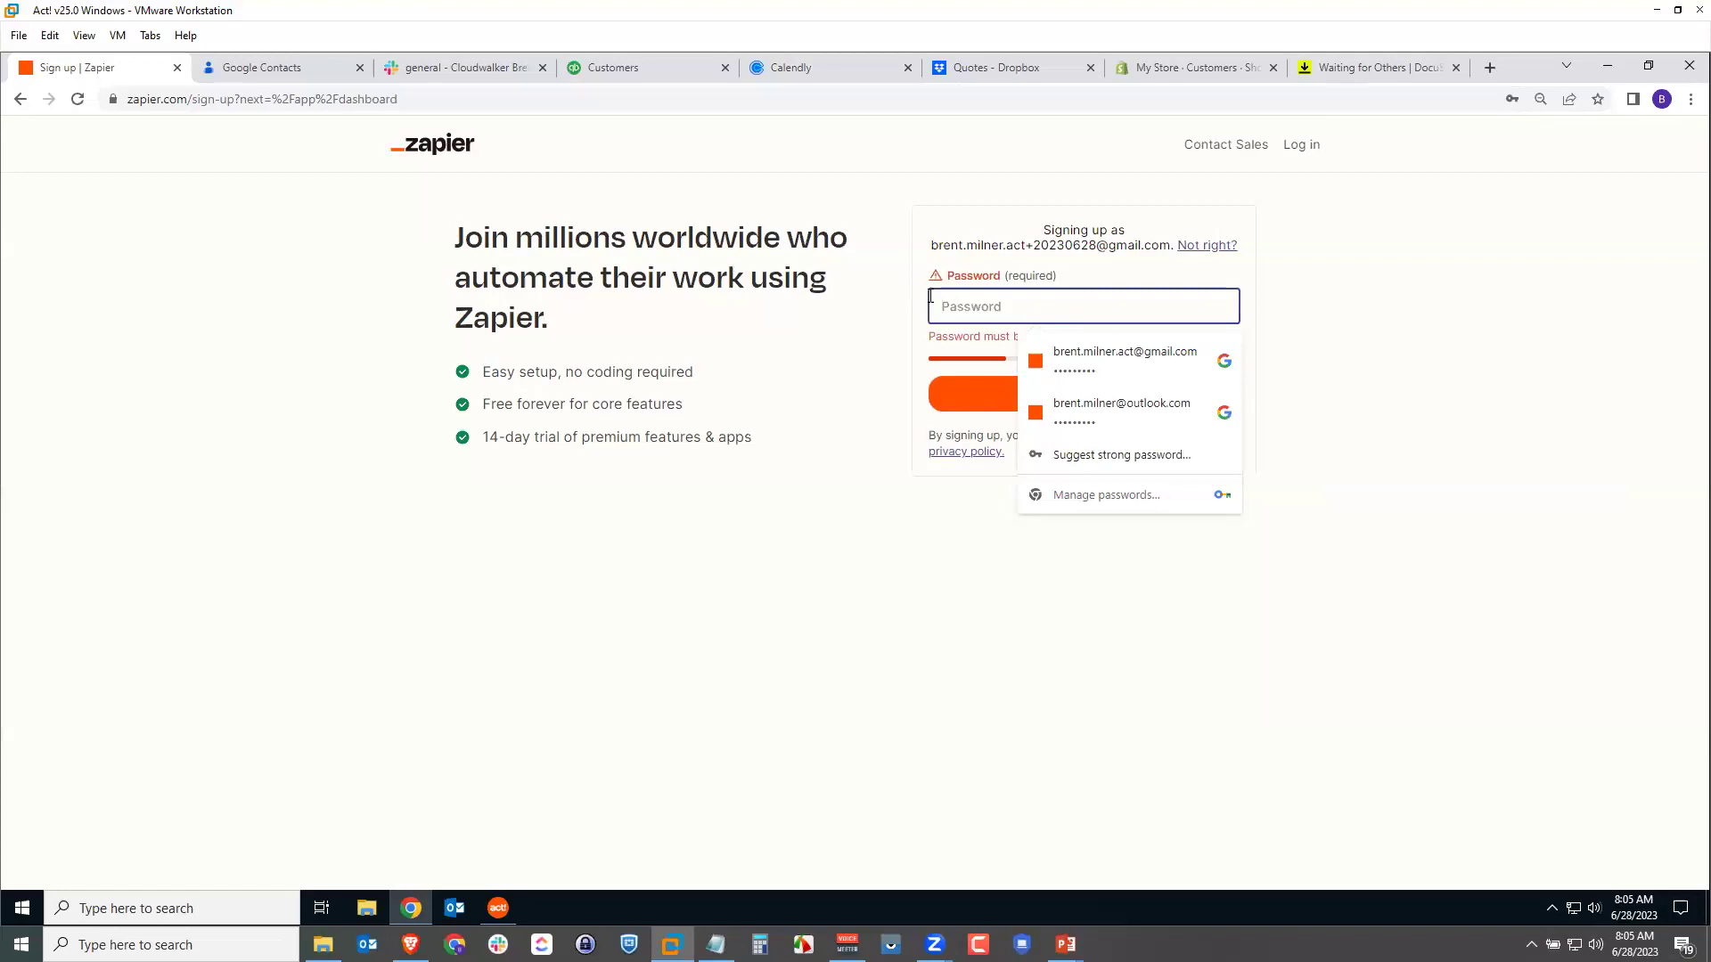
pyautogui.write('1111111111111')
pyautogui.click(970, 399)
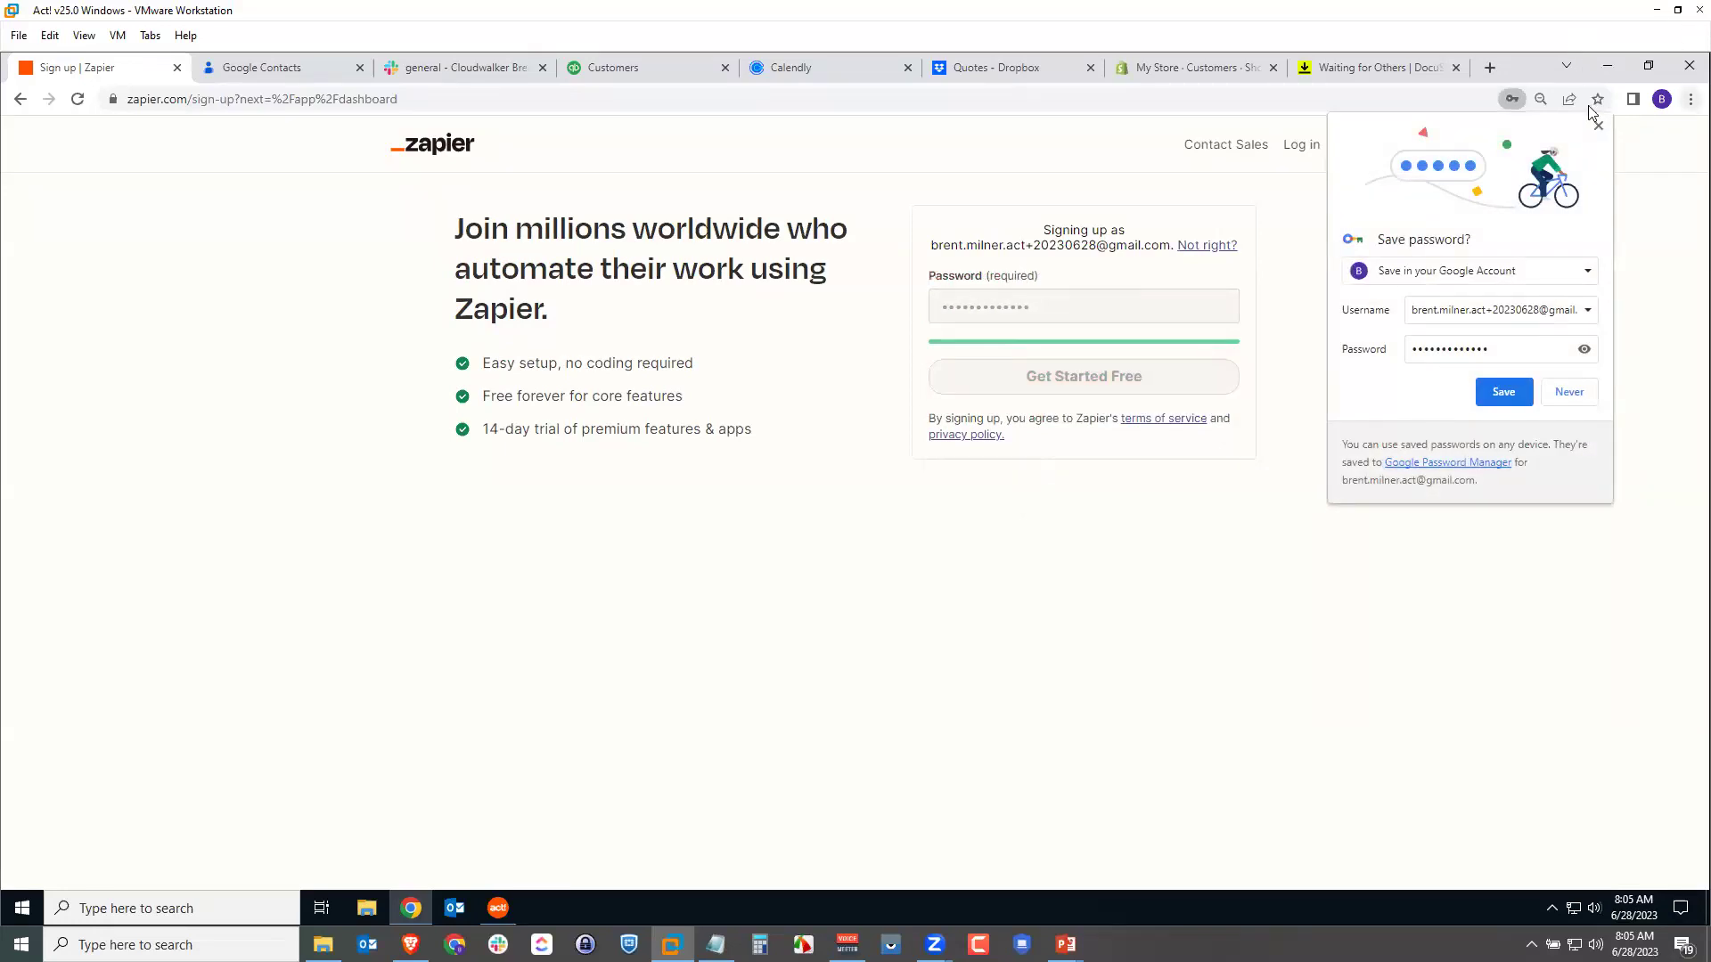
# Step: Dismiss the save-password offer and choose role IT with company size 50-249
pyautogui.click(1598, 127)
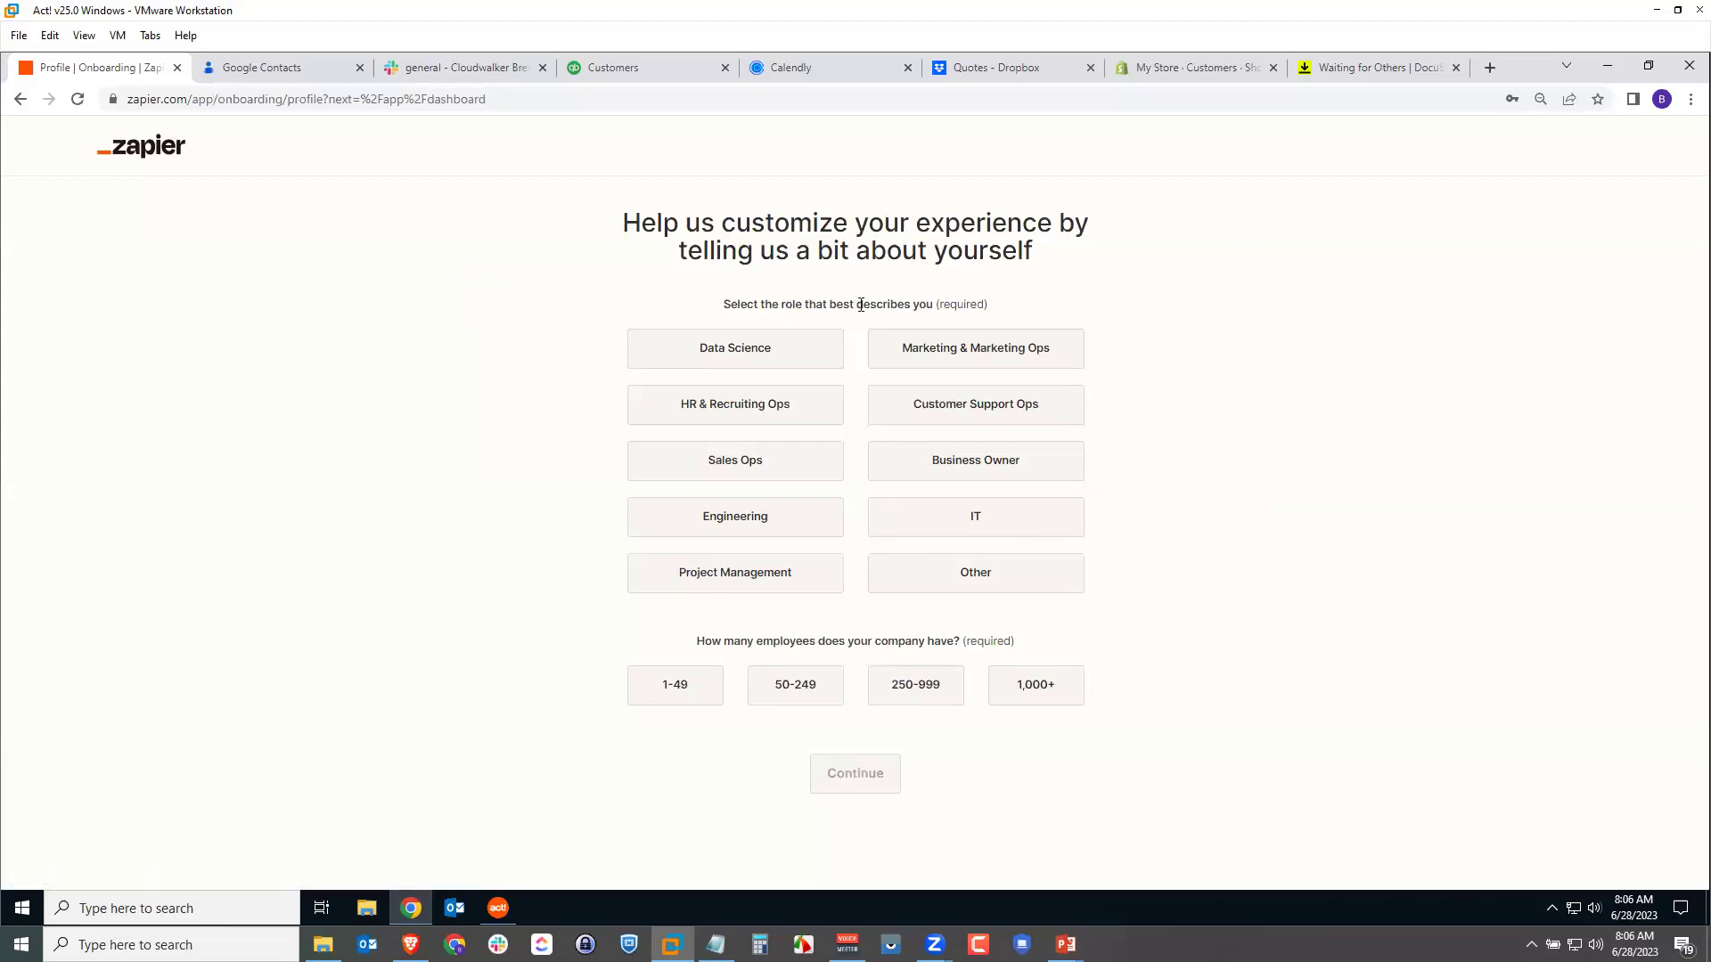
pyautogui.click(997, 528)
pyautogui.click(814, 707)
pyautogui.click(856, 773)
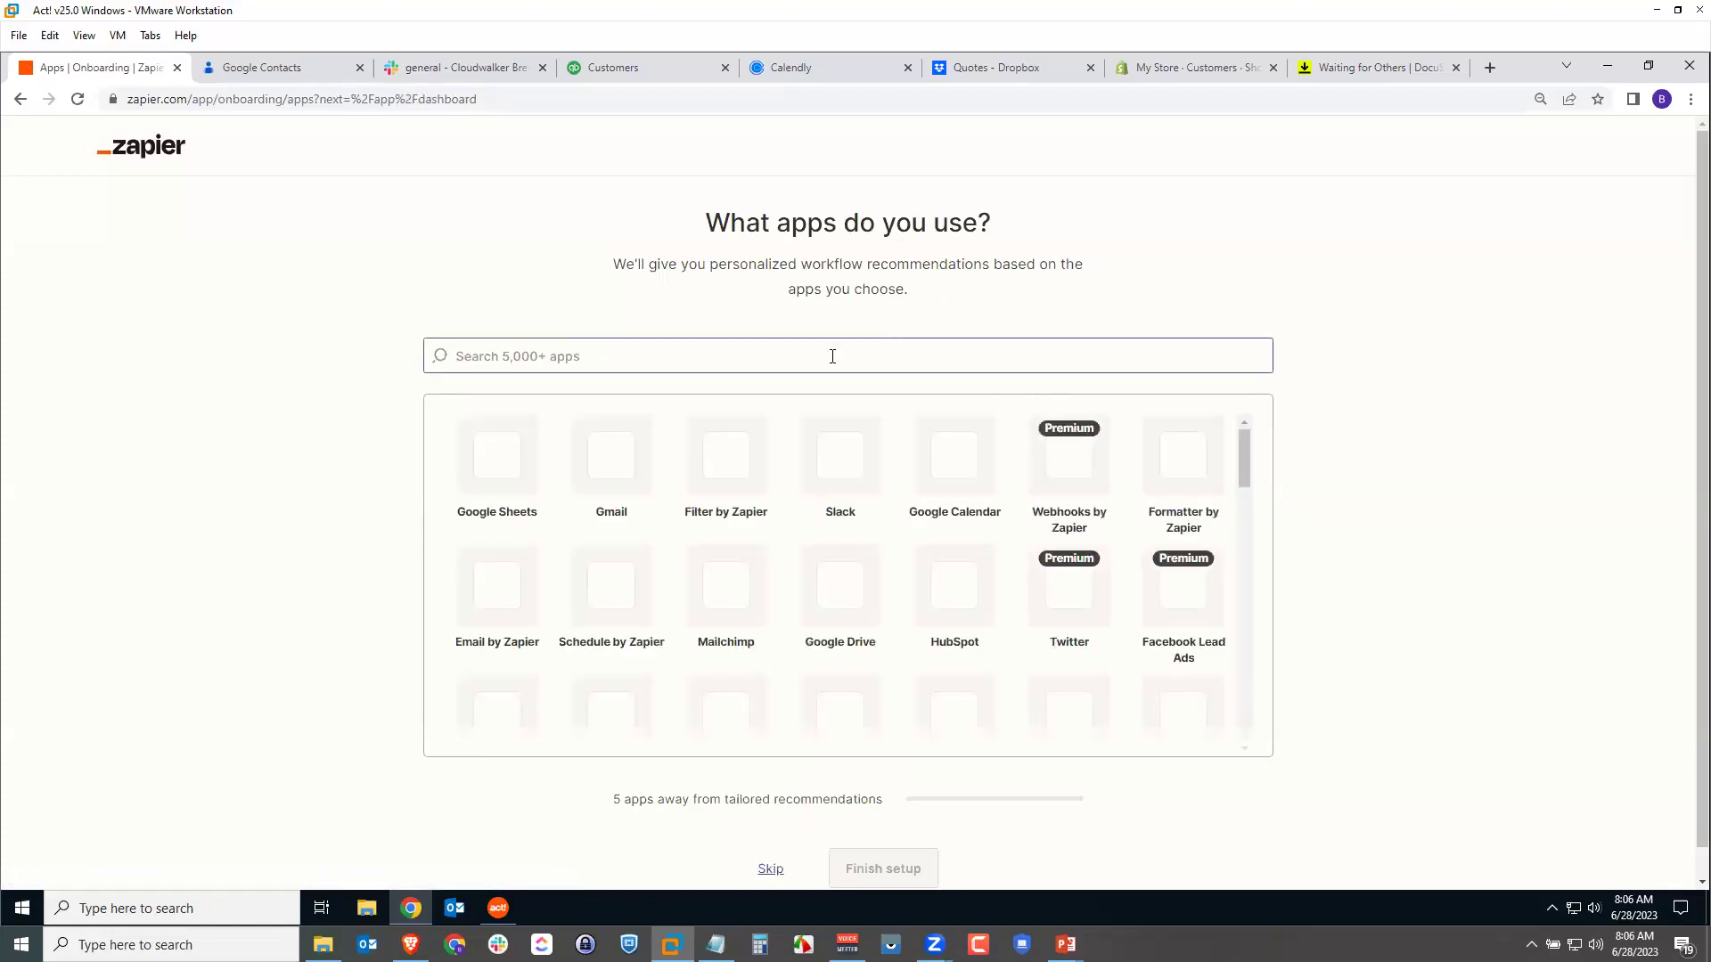
# Step: Search for and add Act! and QuickBooks Online as apps in use
pyautogui.scroll(-1, 1391, 405)
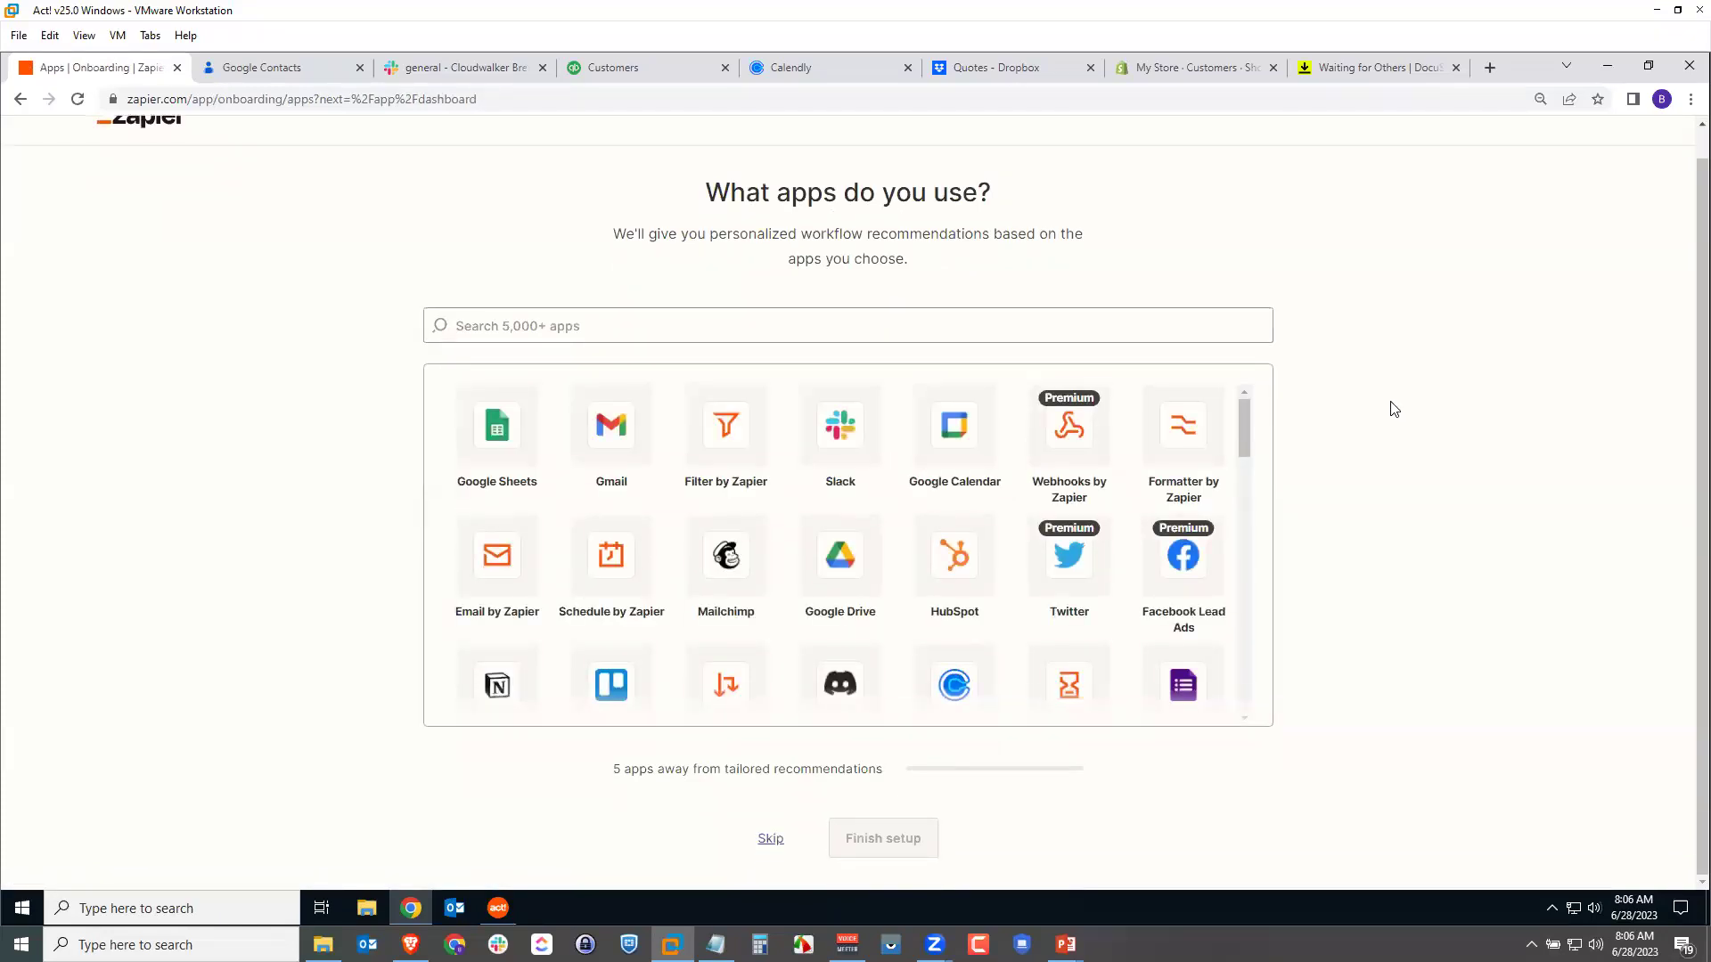
pyautogui.scroll(-4, 1244, 446)
pyautogui.moveTo(1244, 500); pyautogui.dragTo(1256, 420)
pyautogui.click(593, 326)
pyautogui.click(788, 324)
pyautogui.write('ACt!')
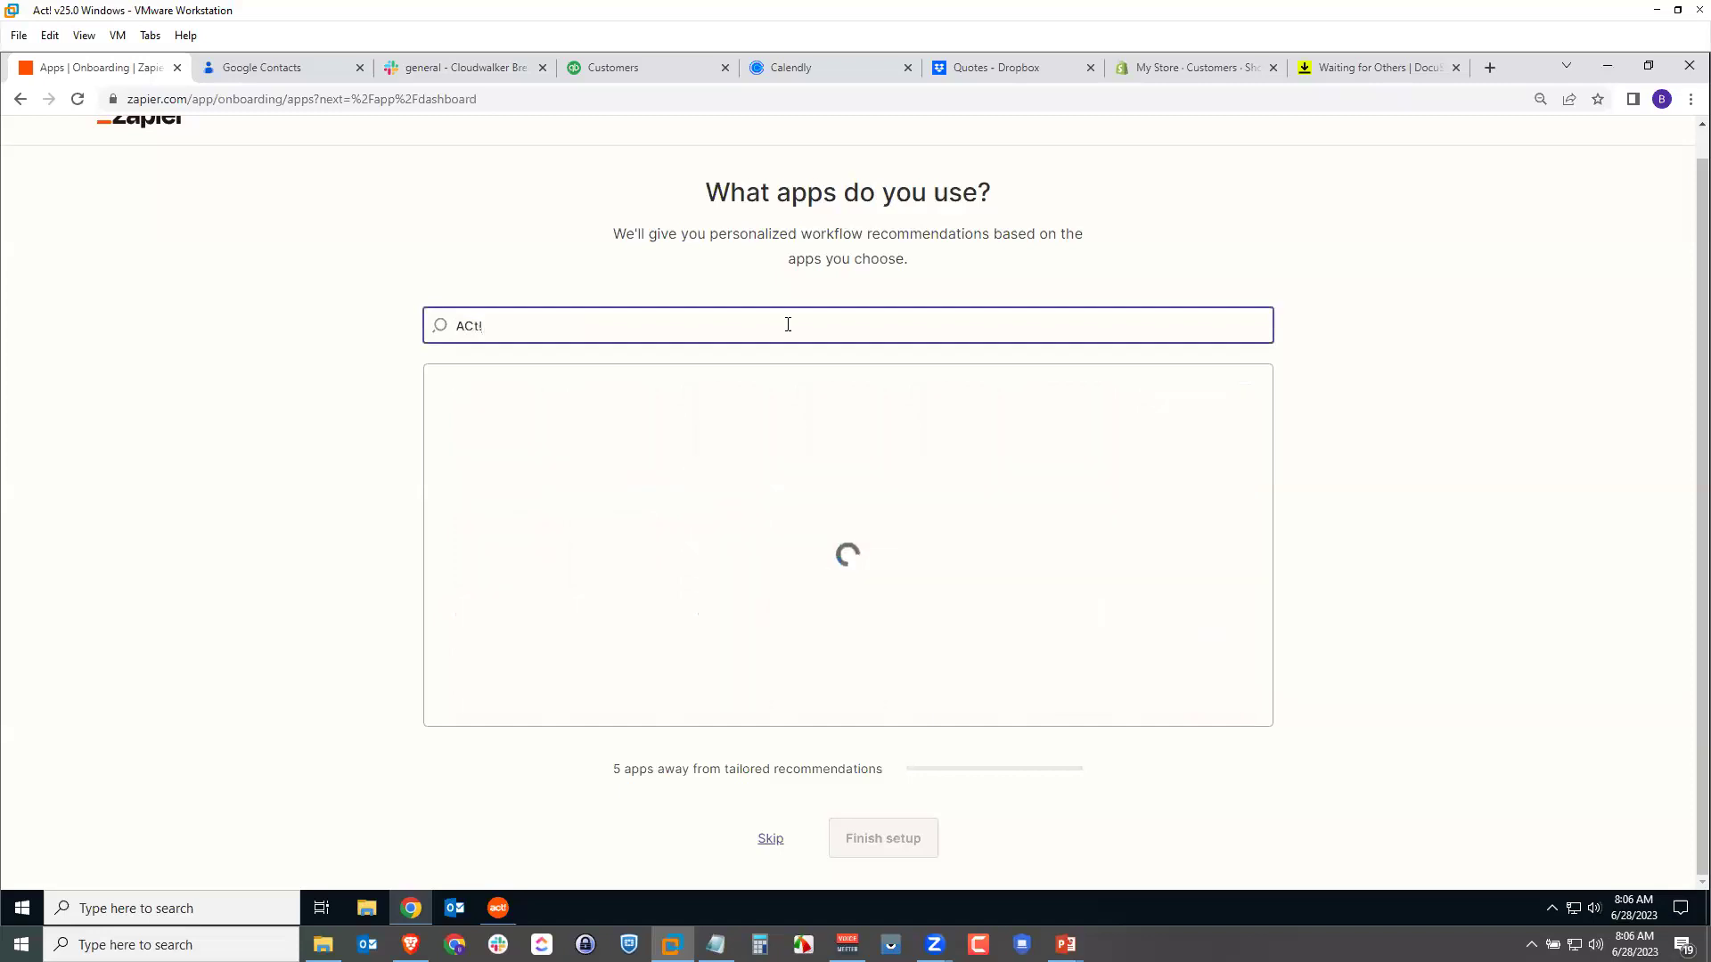
pyautogui.click(497, 441)
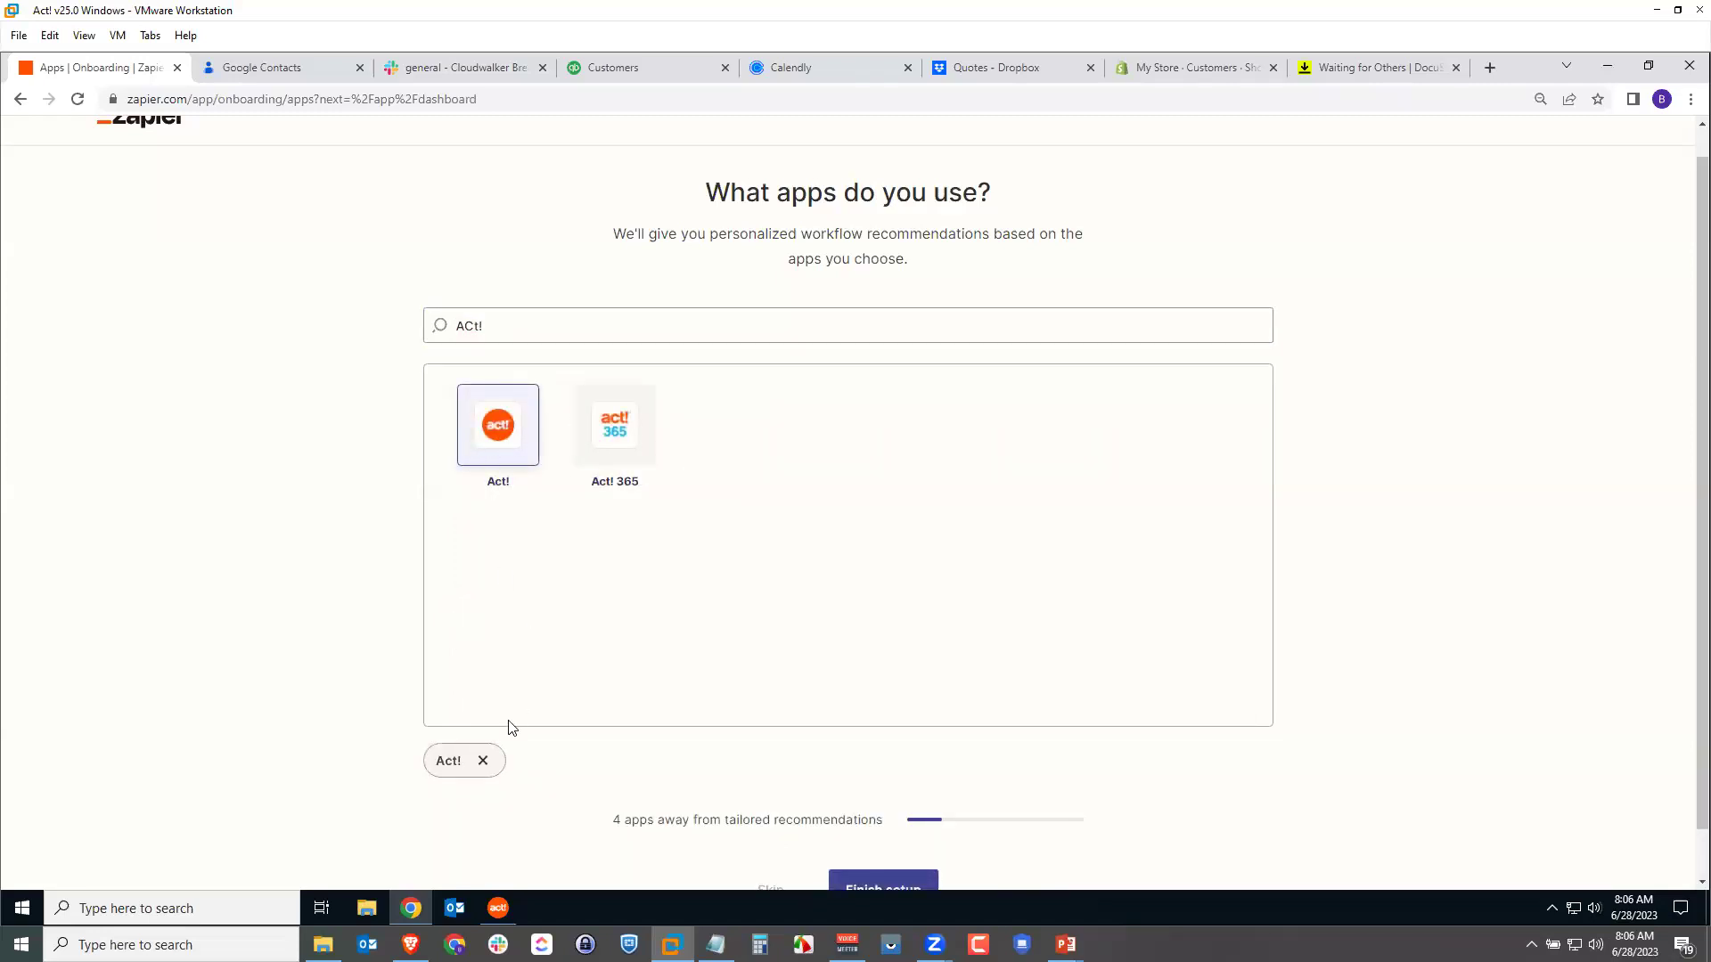
pyautogui.click(563, 323)
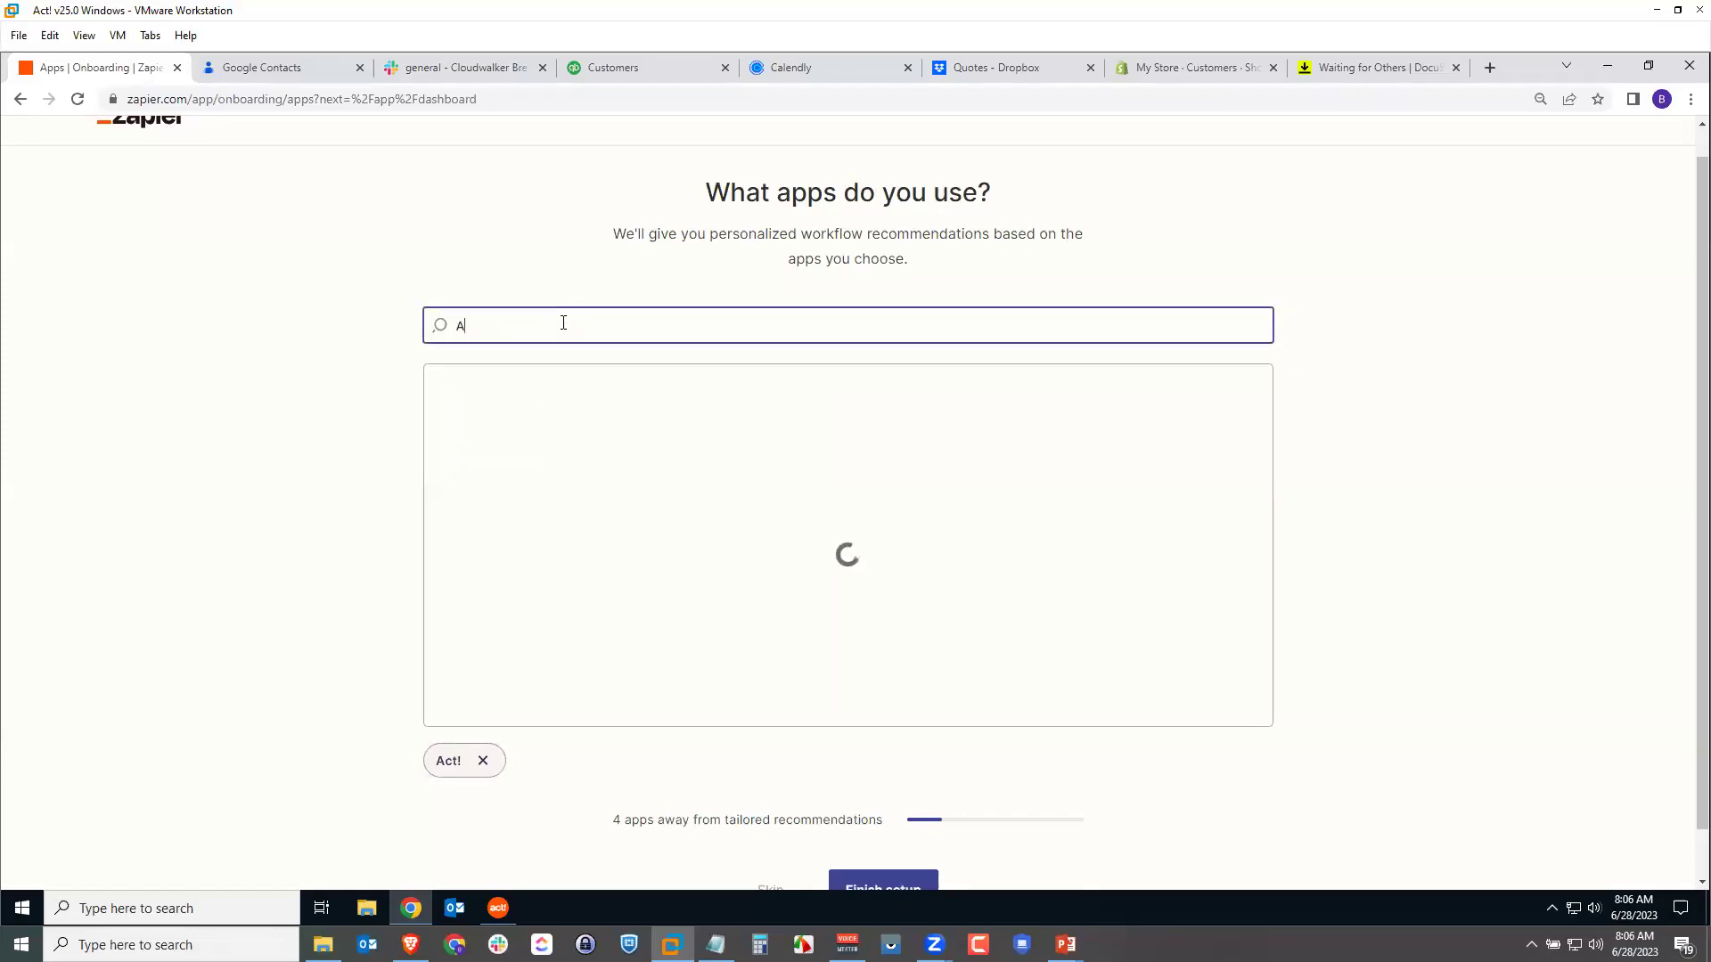
pyautogui.press('BackSpace')
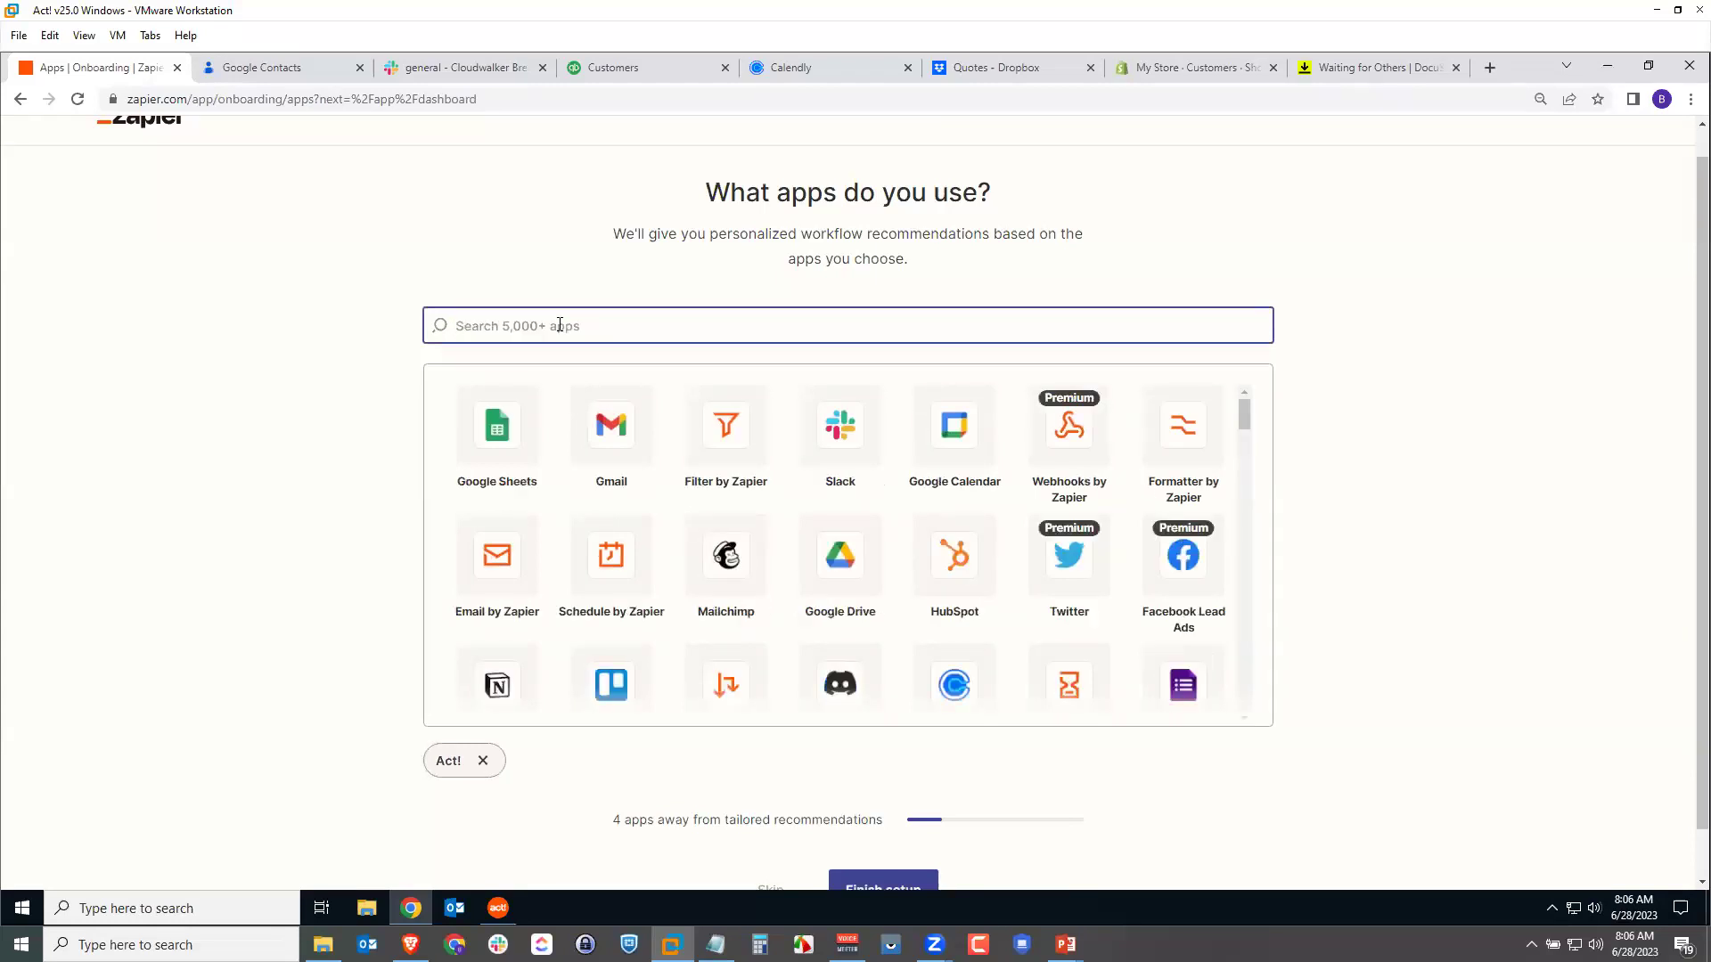
pyautogui.write('Quick')
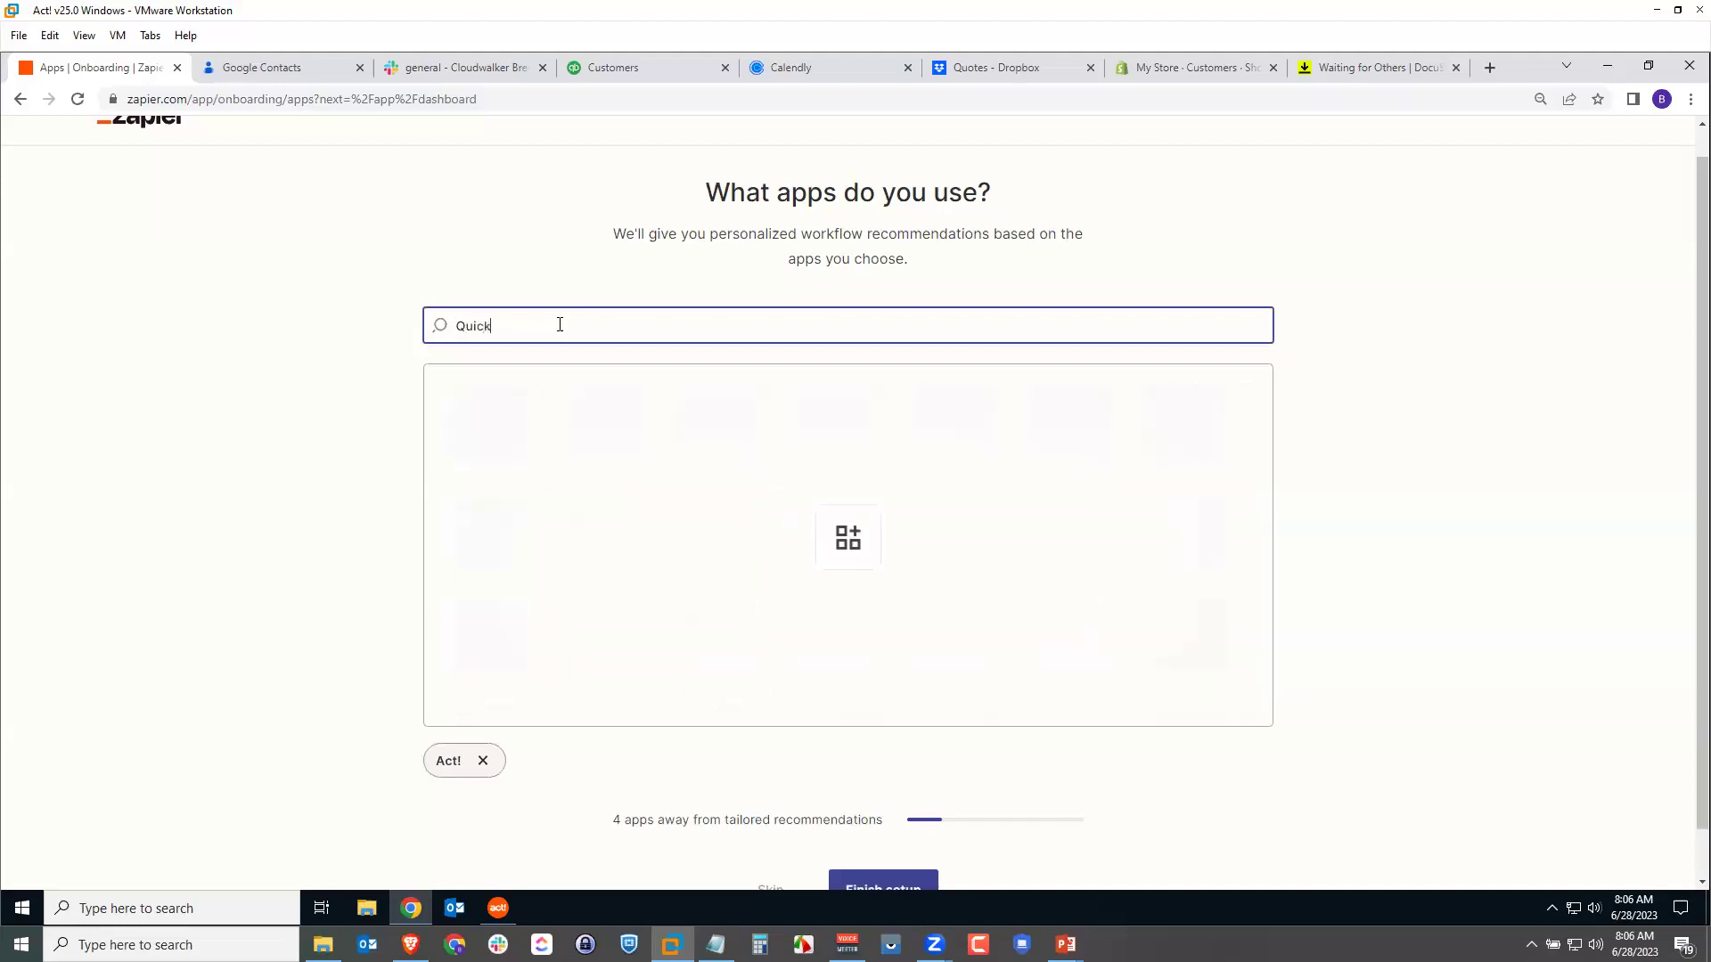
pyautogui.click(503, 433)
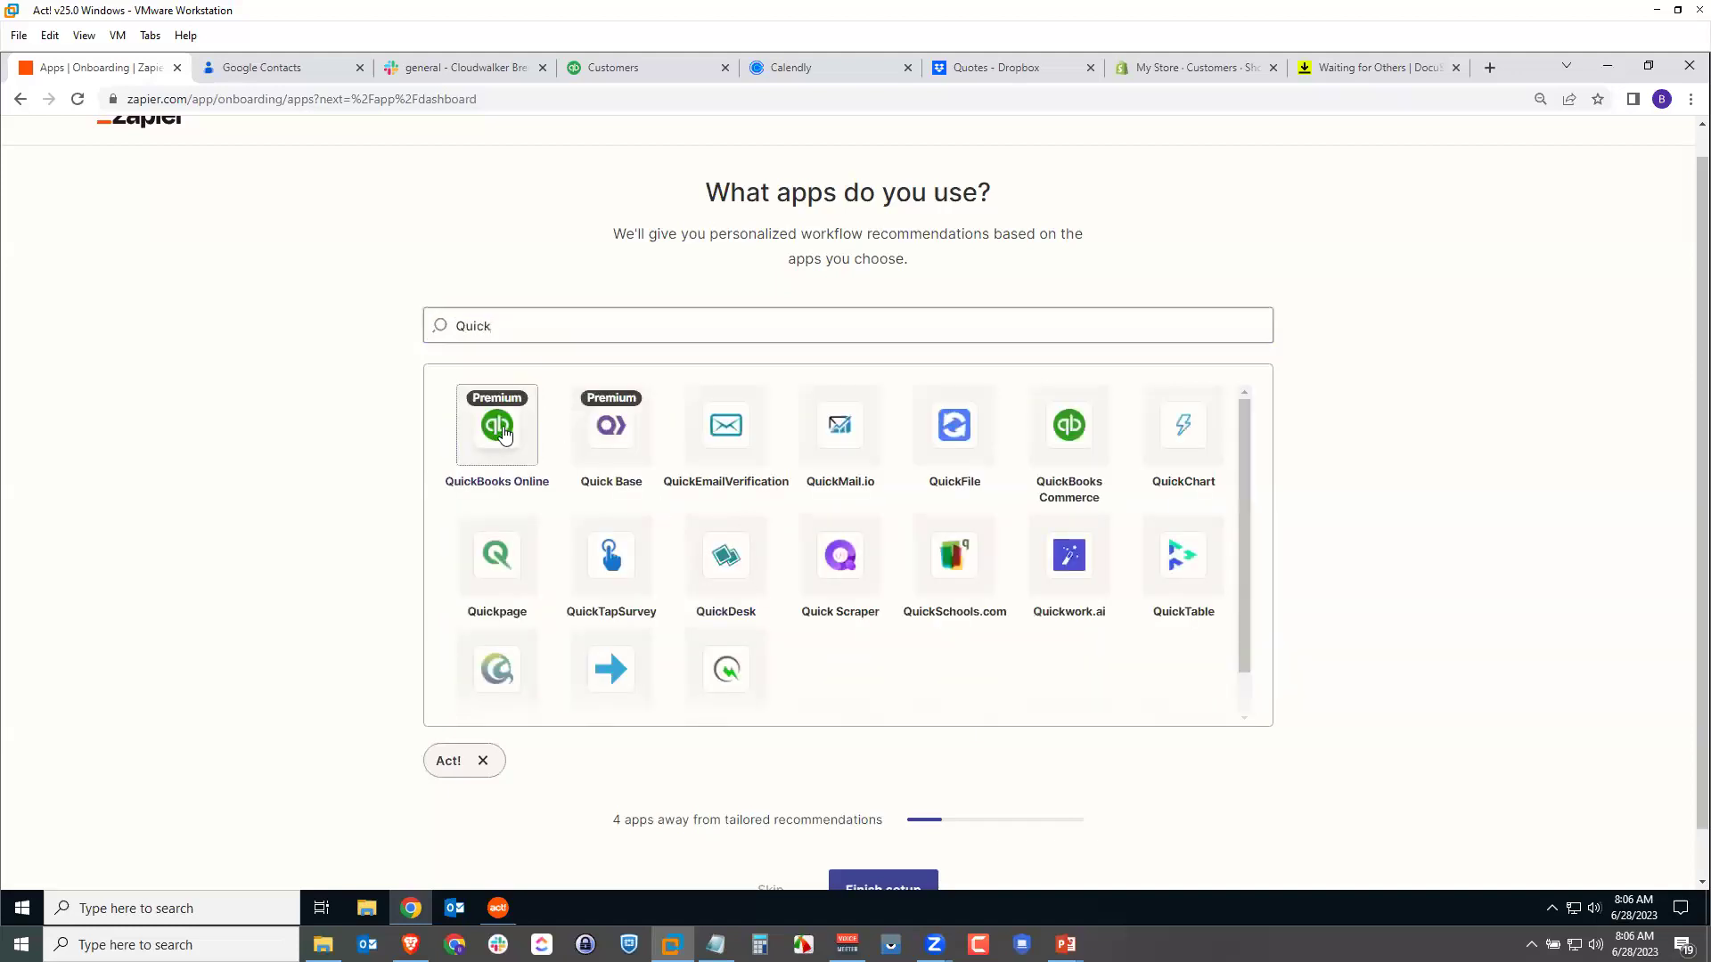
# Step: Add Calendly, Dropbox and DocuSign as well, then finish setup
pyautogui.write('calendl')
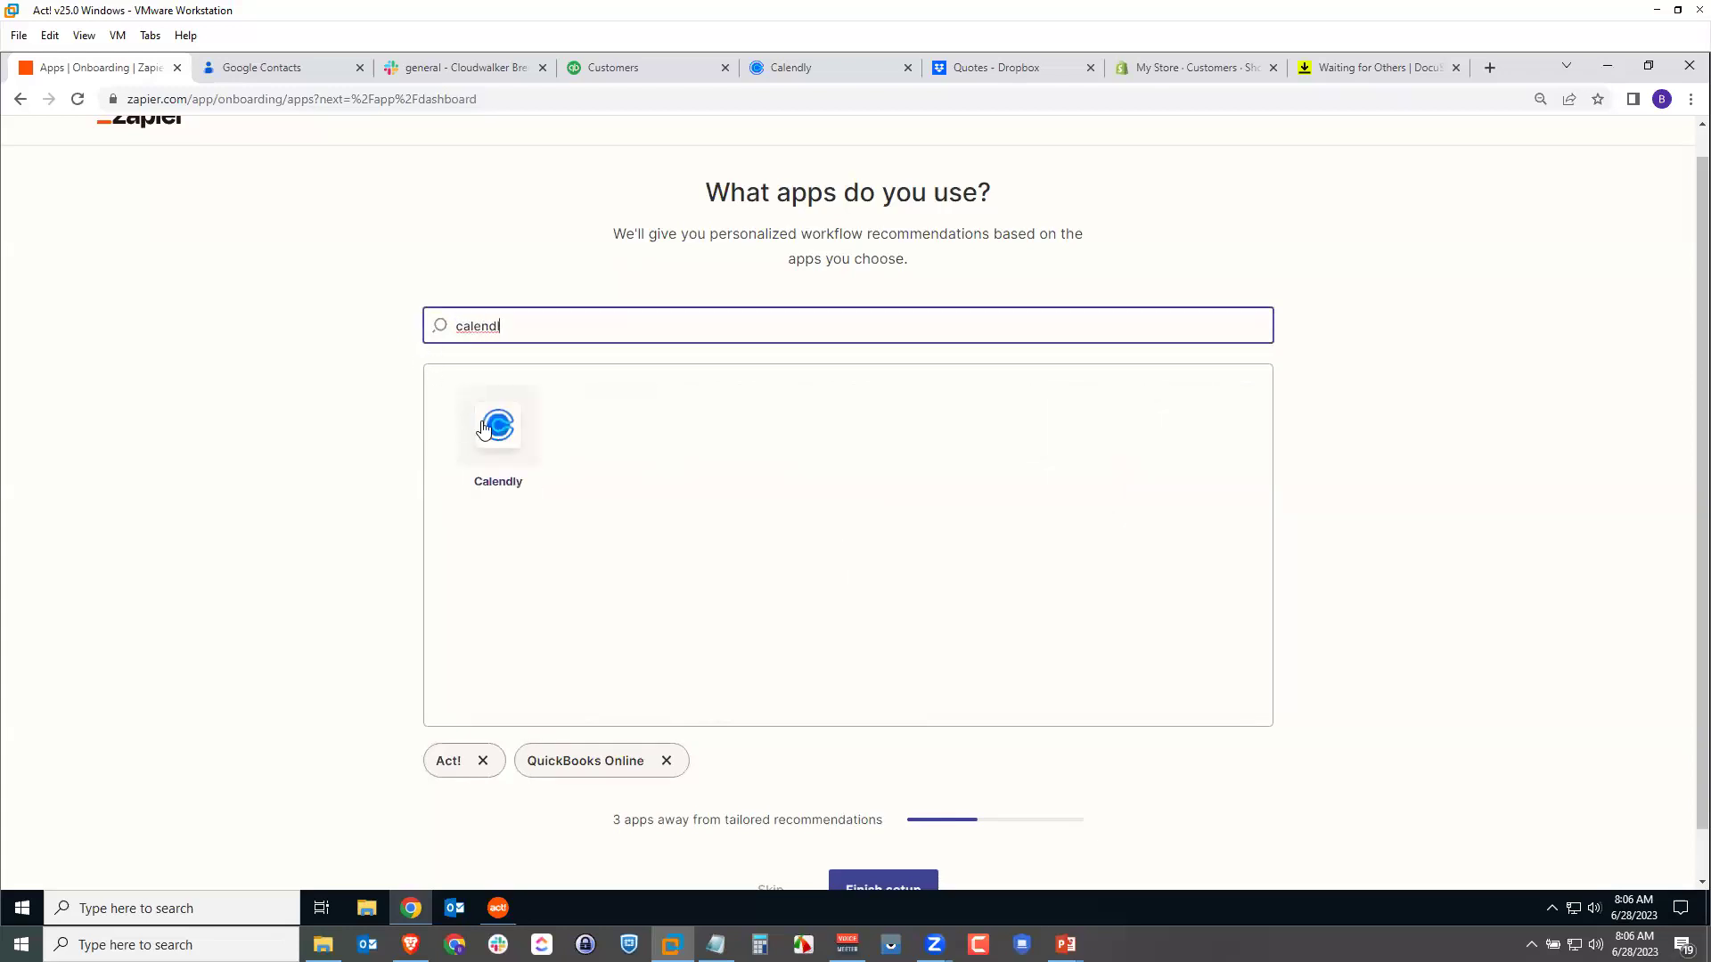
pyautogui.press('Return')
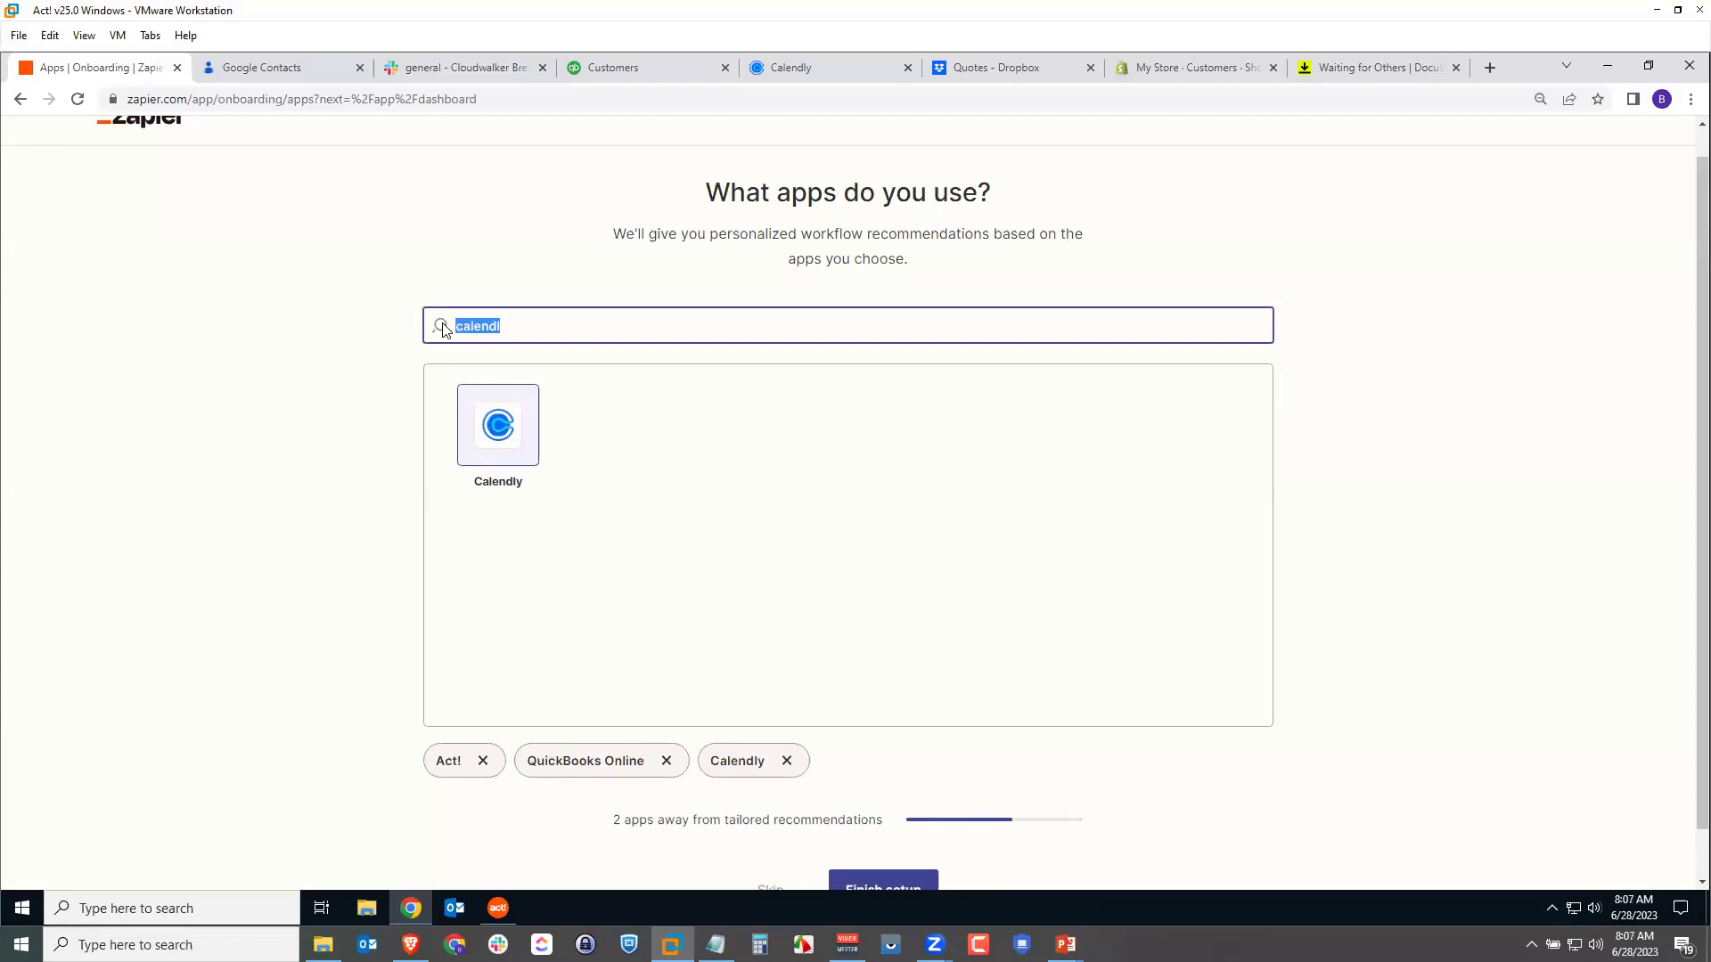
pyautogui.write('Drops')
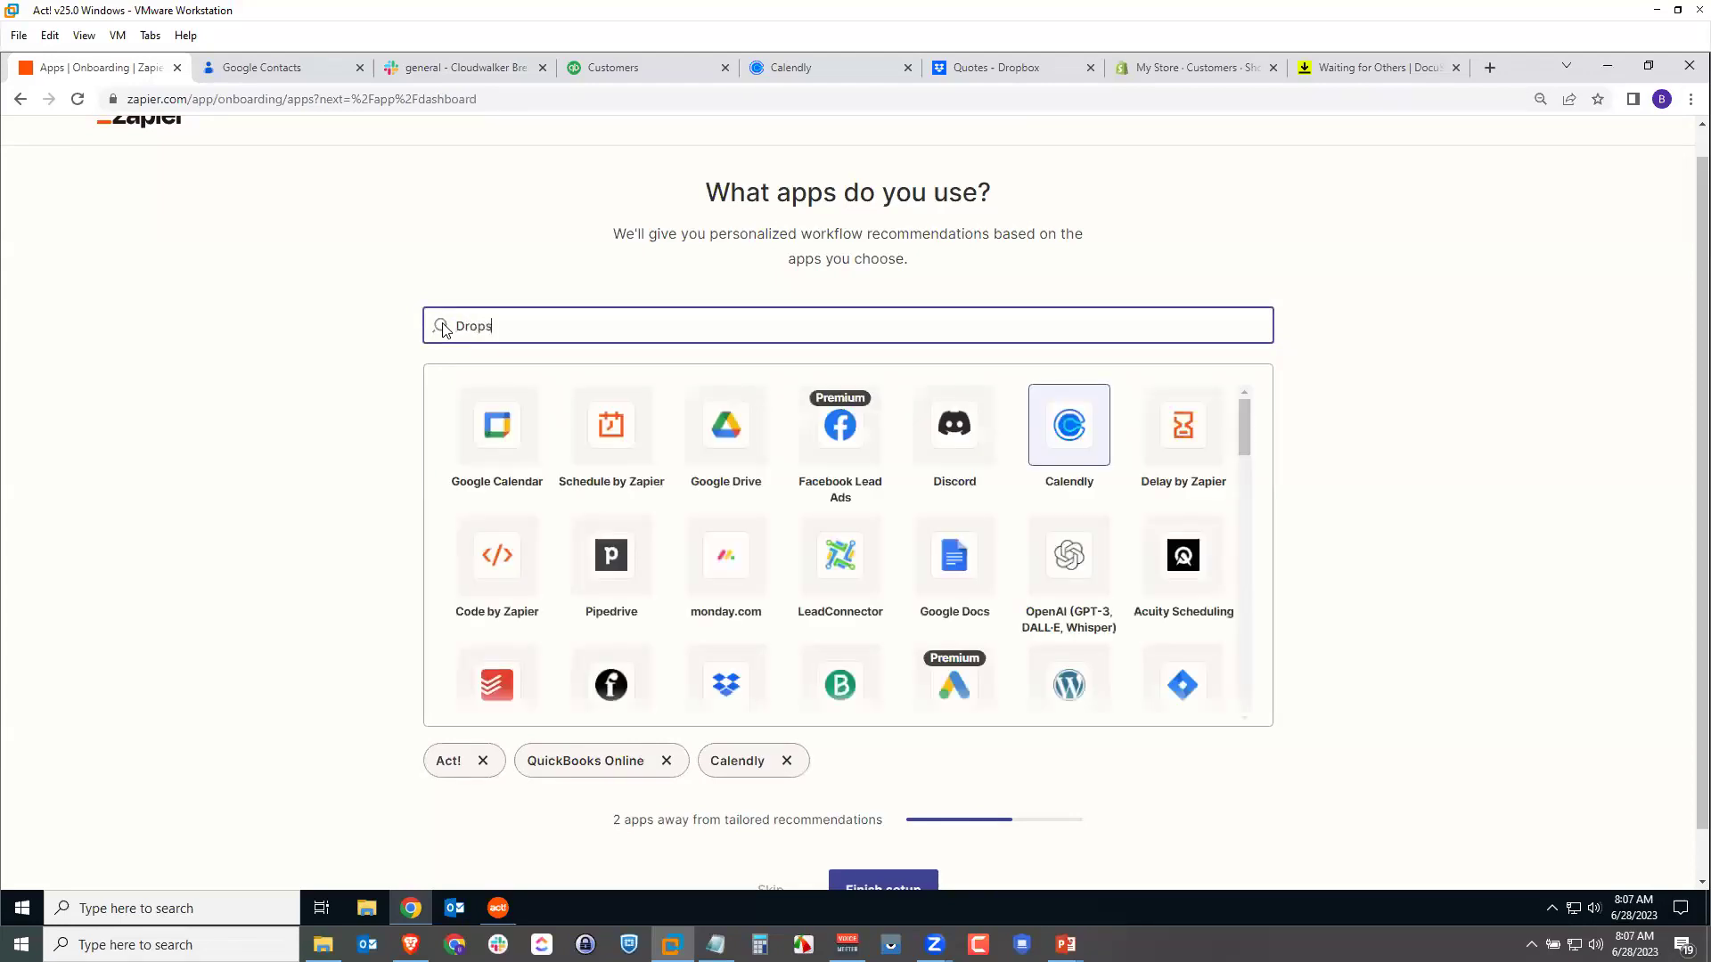
pyautogui.press('BackSpace')
pyautogui.write('b')
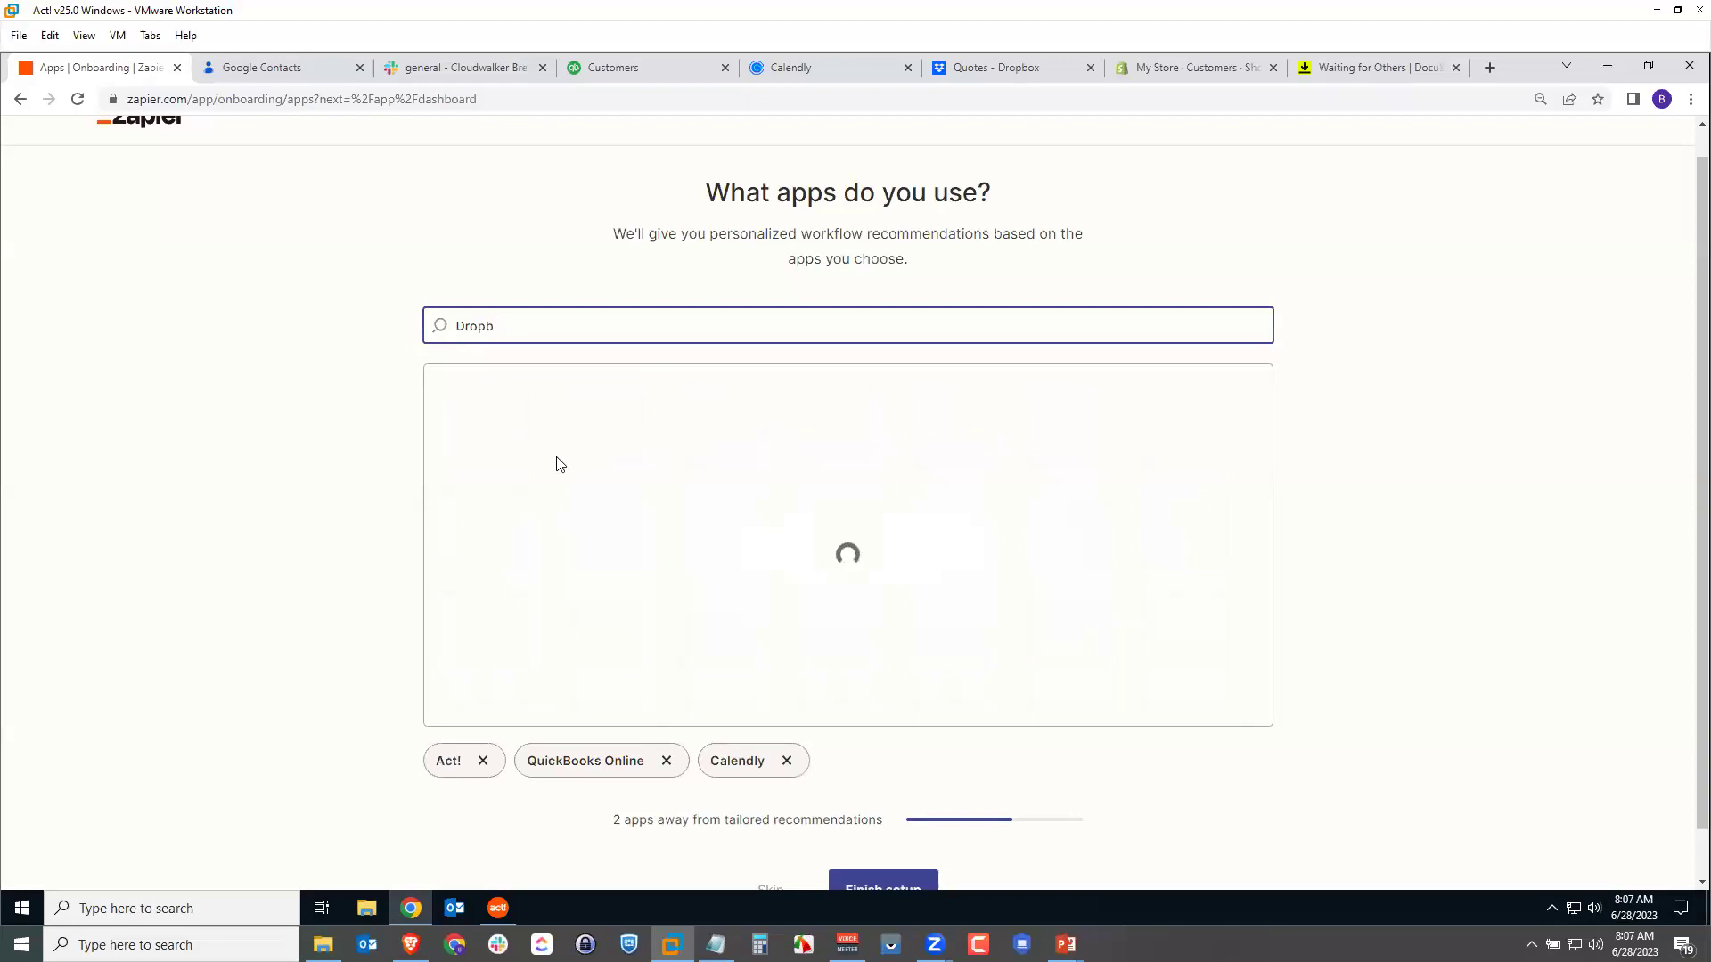
pyautogui.click(496, 446)
pyautogui.moveTo(557, 326); pyautogui.dragTo(454, 329)
pyautogui.write('Docu')
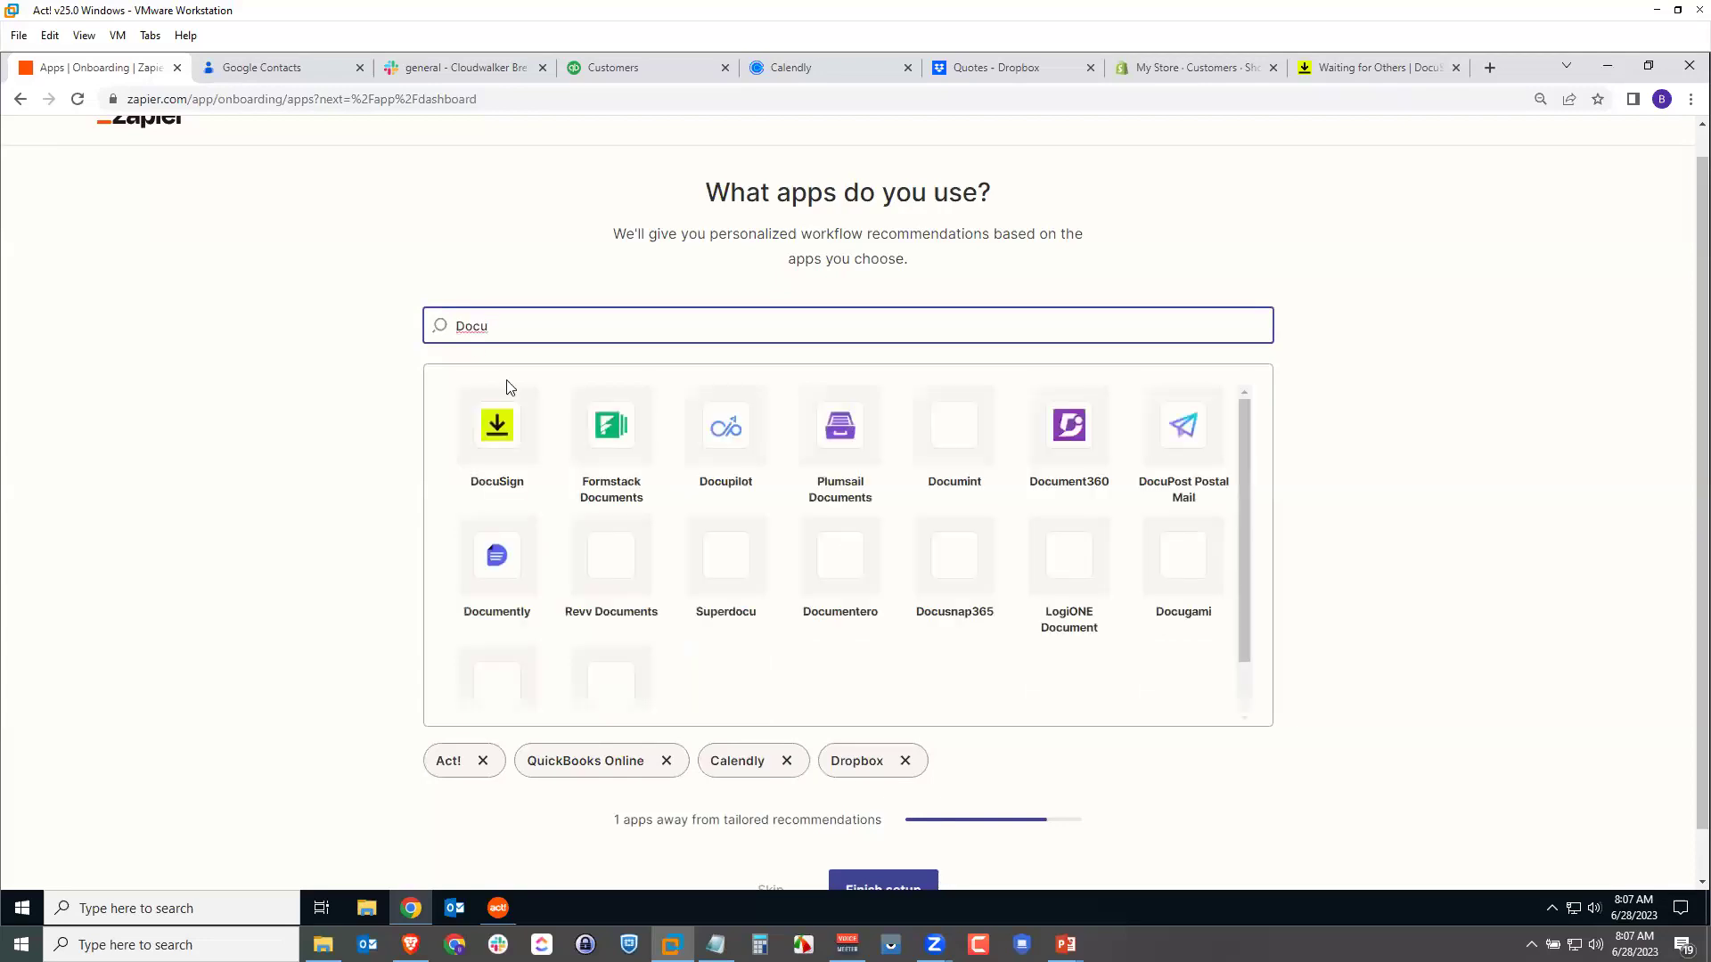
pyautogui.click(515, 457)
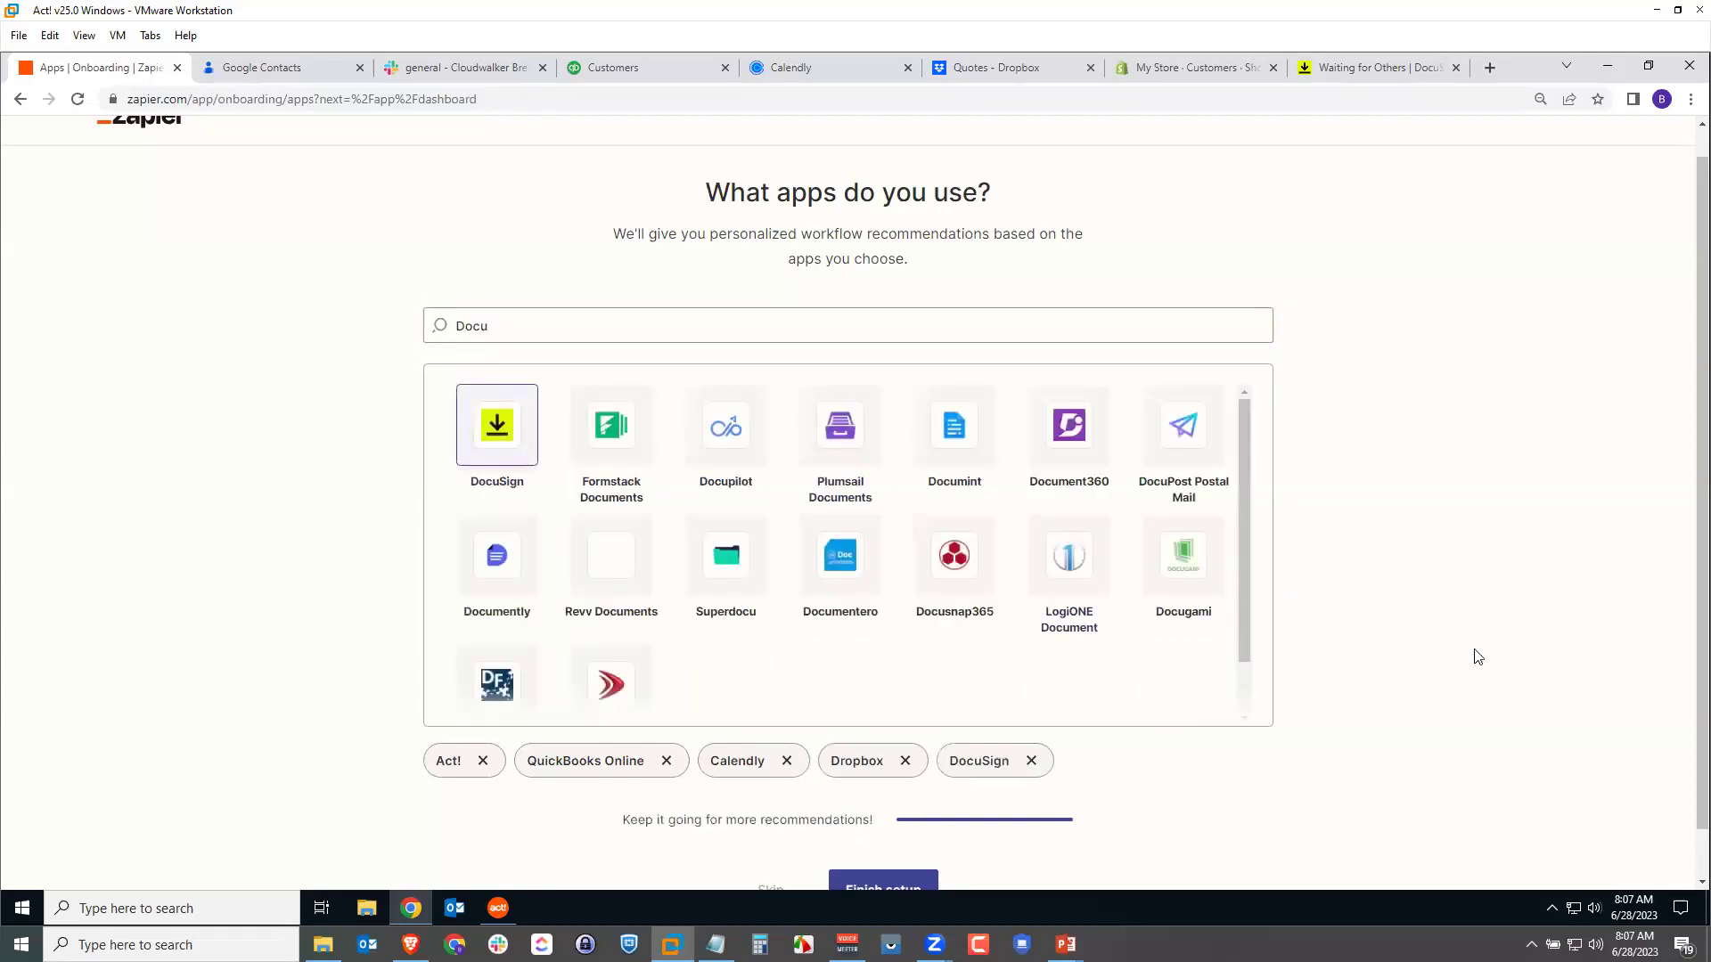
pyautogui.scroll(-1, 1515, 650)
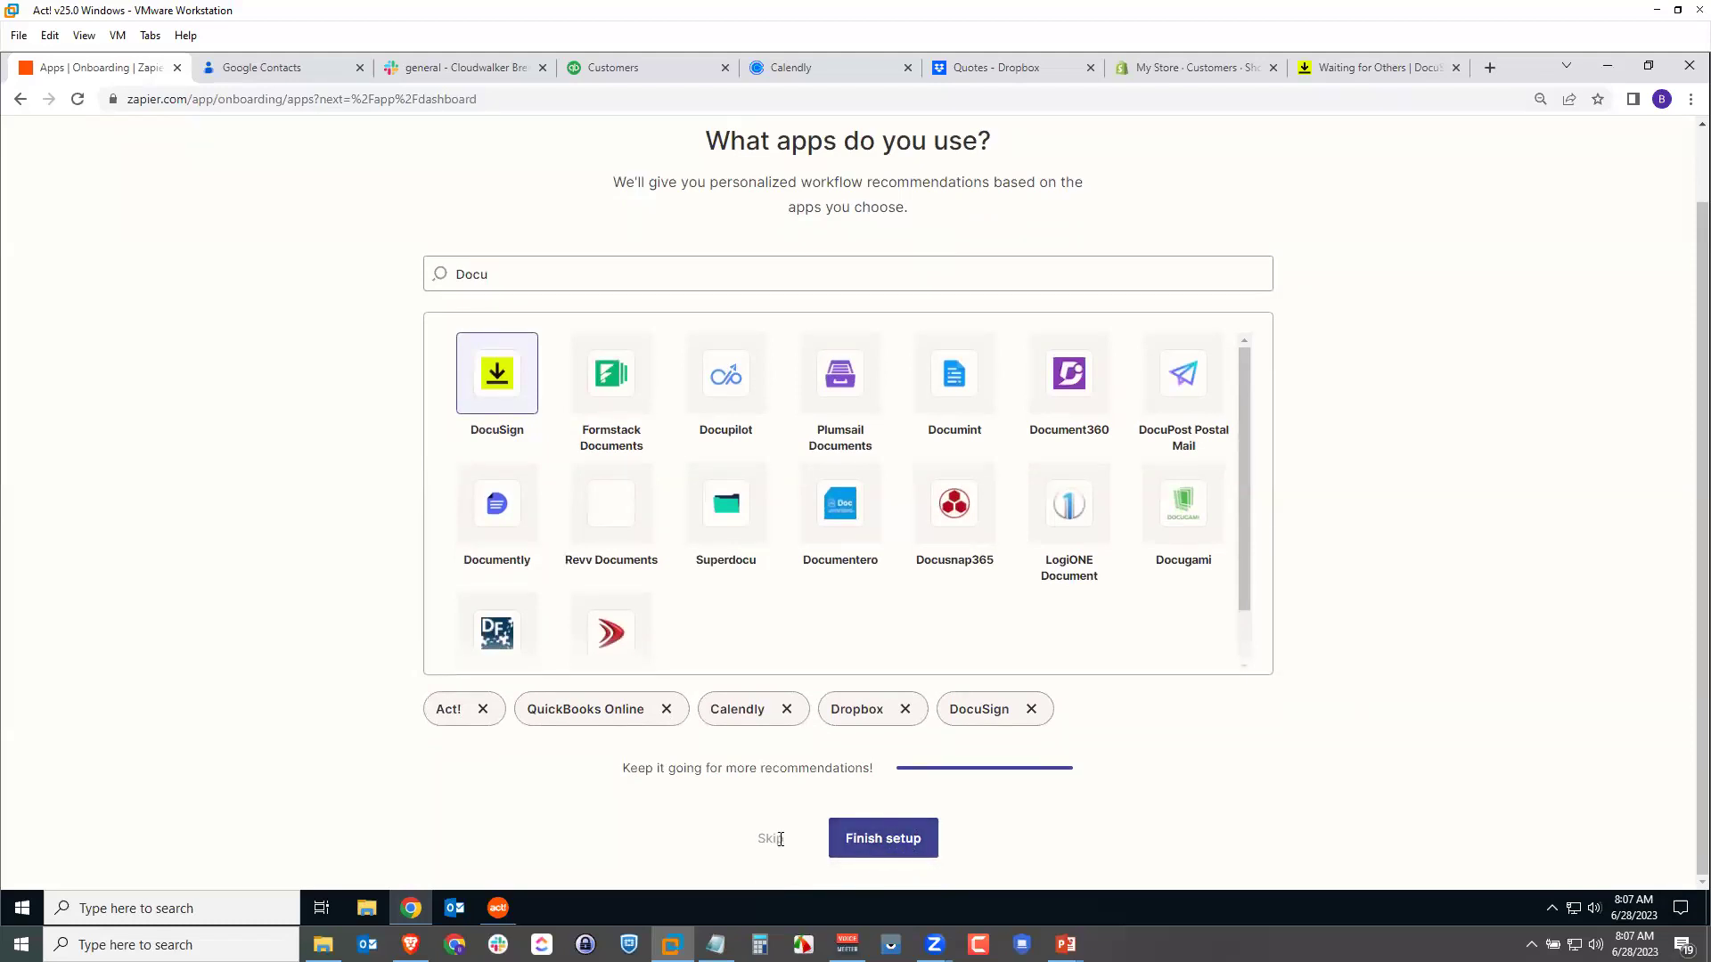
pyautogui.click(860, 842)
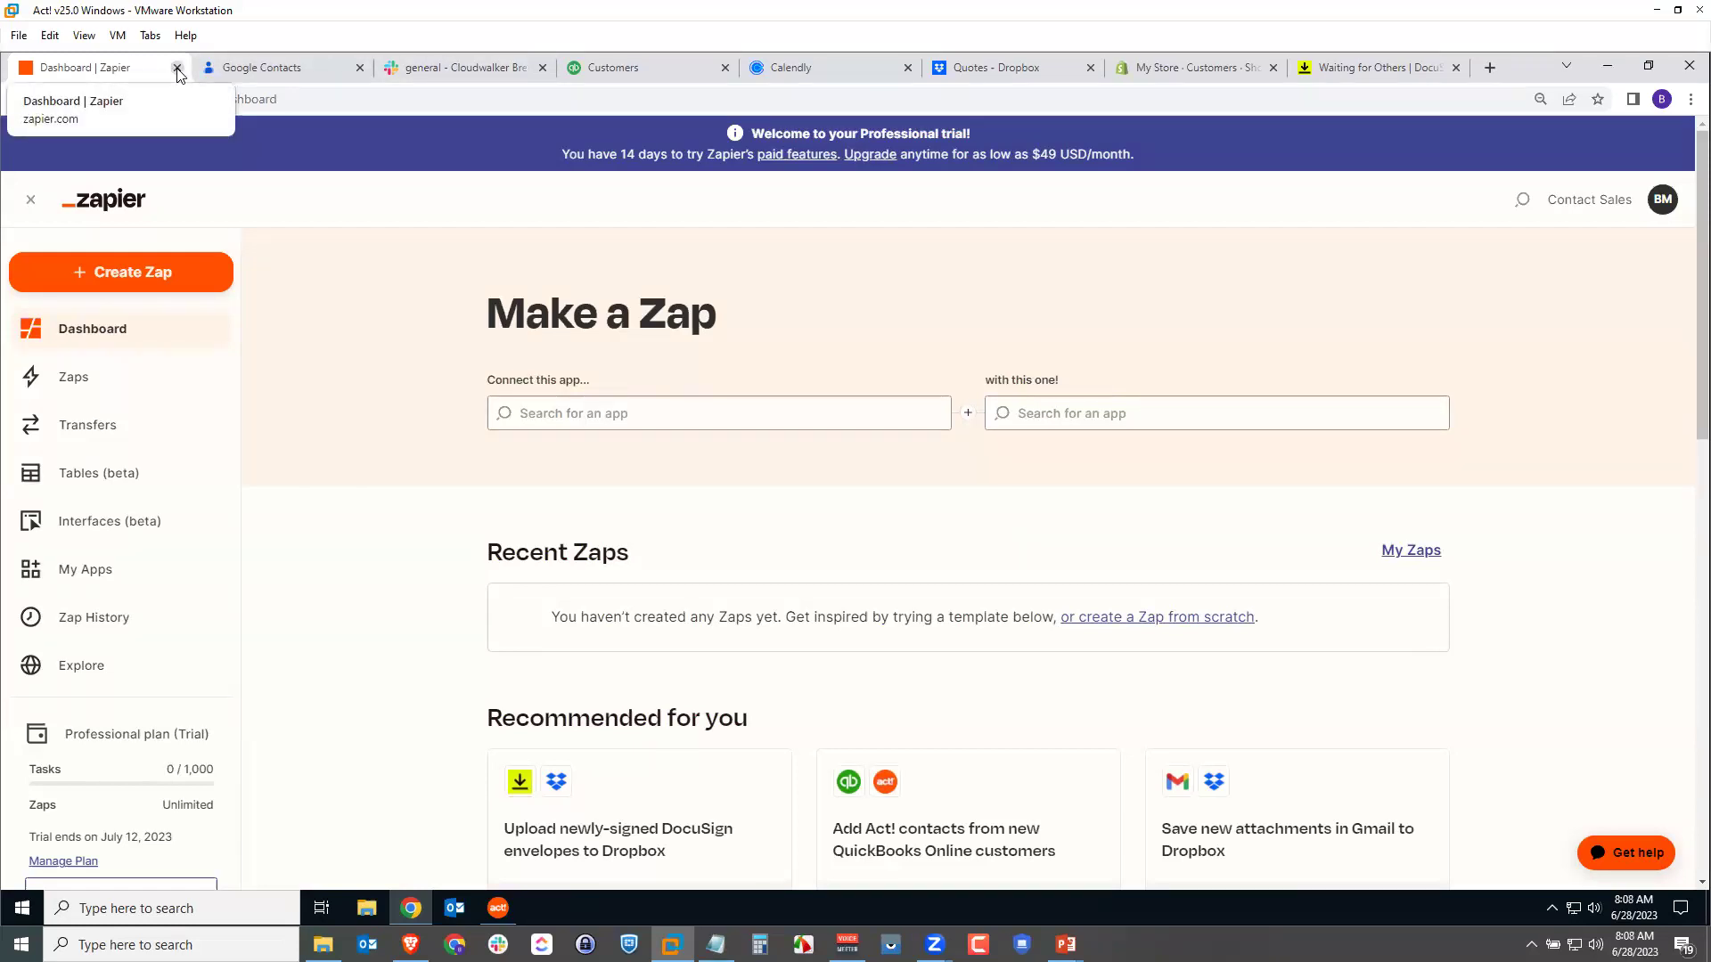
# Step: Switch from the Zapier dashboard over to the Act! window
pyautogui.click(497, 912)
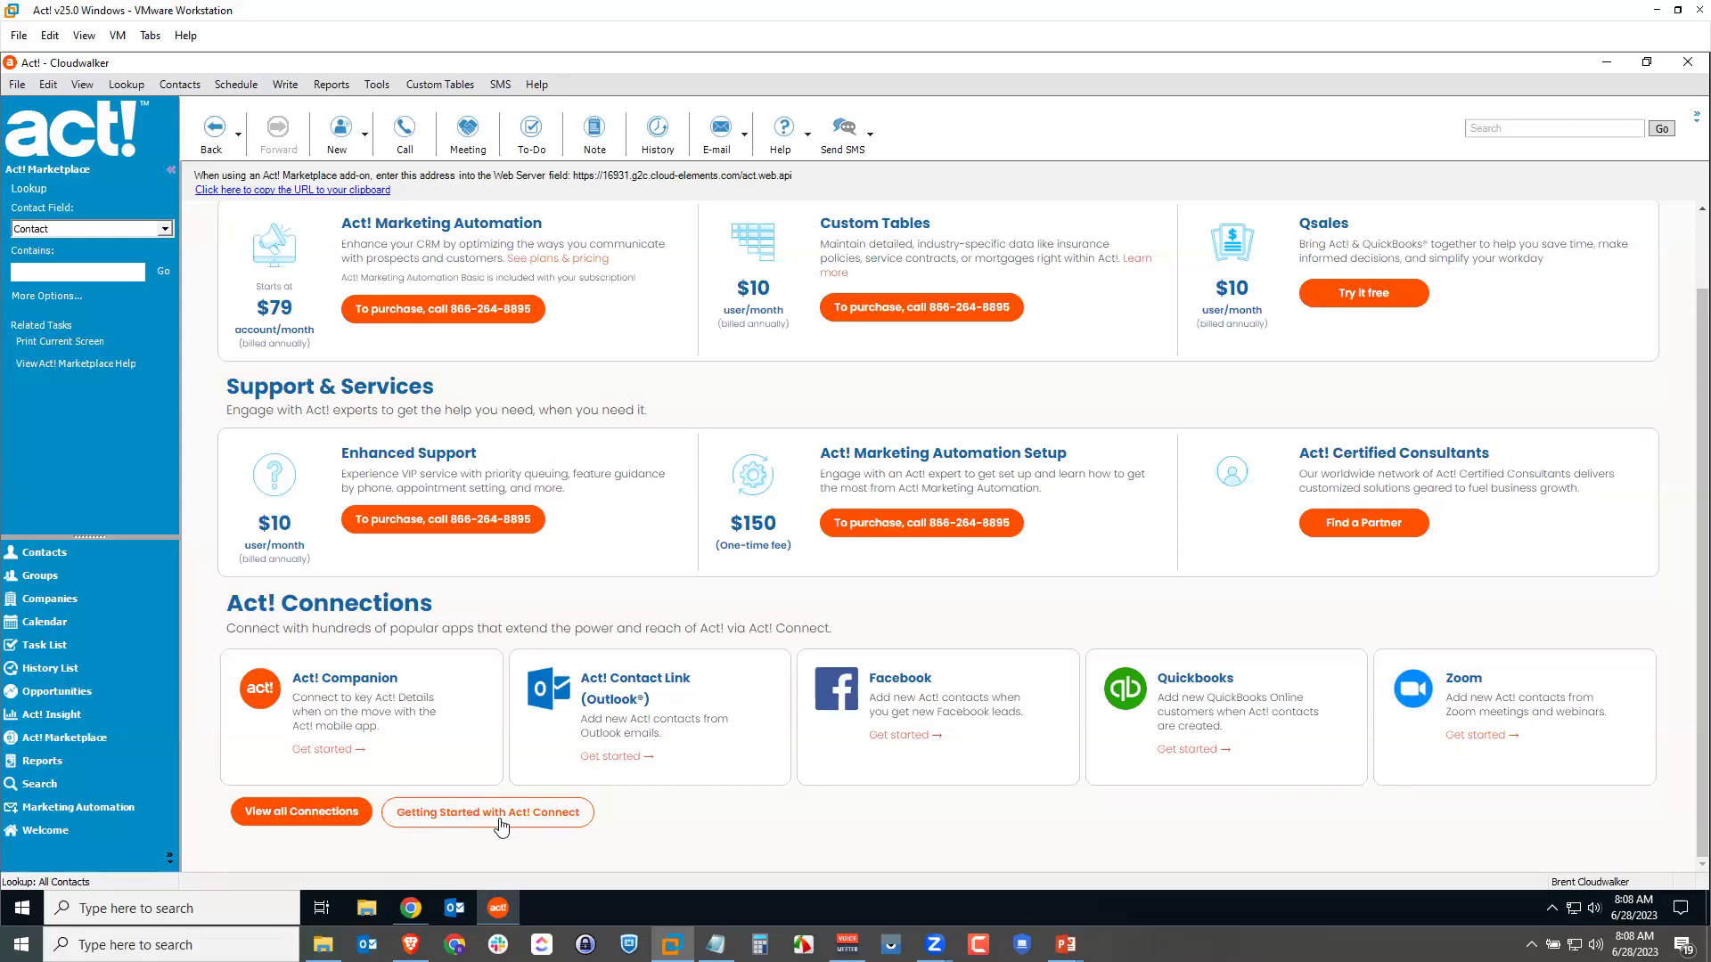
# Step: Open 'Getting Started with Act! Connect' from the Act! Marketplace's Act! Connections section
pyautogui.click(505, 827)
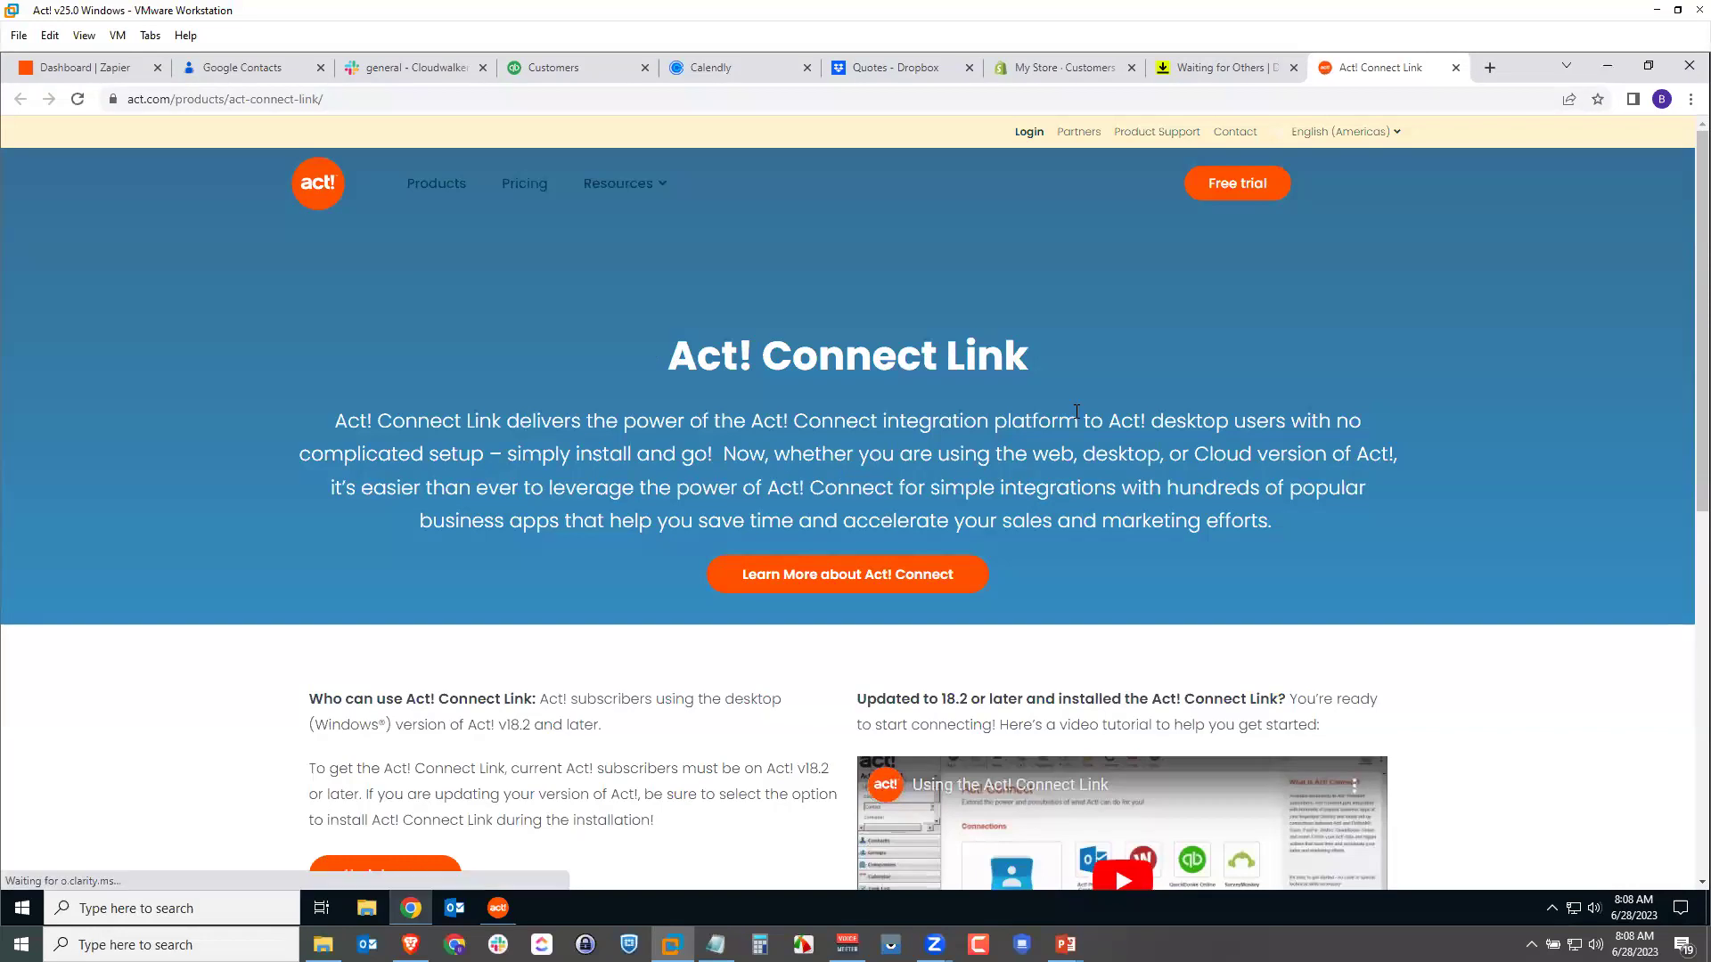
pyautogui.scroll(-6, 1073, 413)
pyautogui.scroll(-2, 1073, 414)
pyautogui.scroll(3, 985, 417)
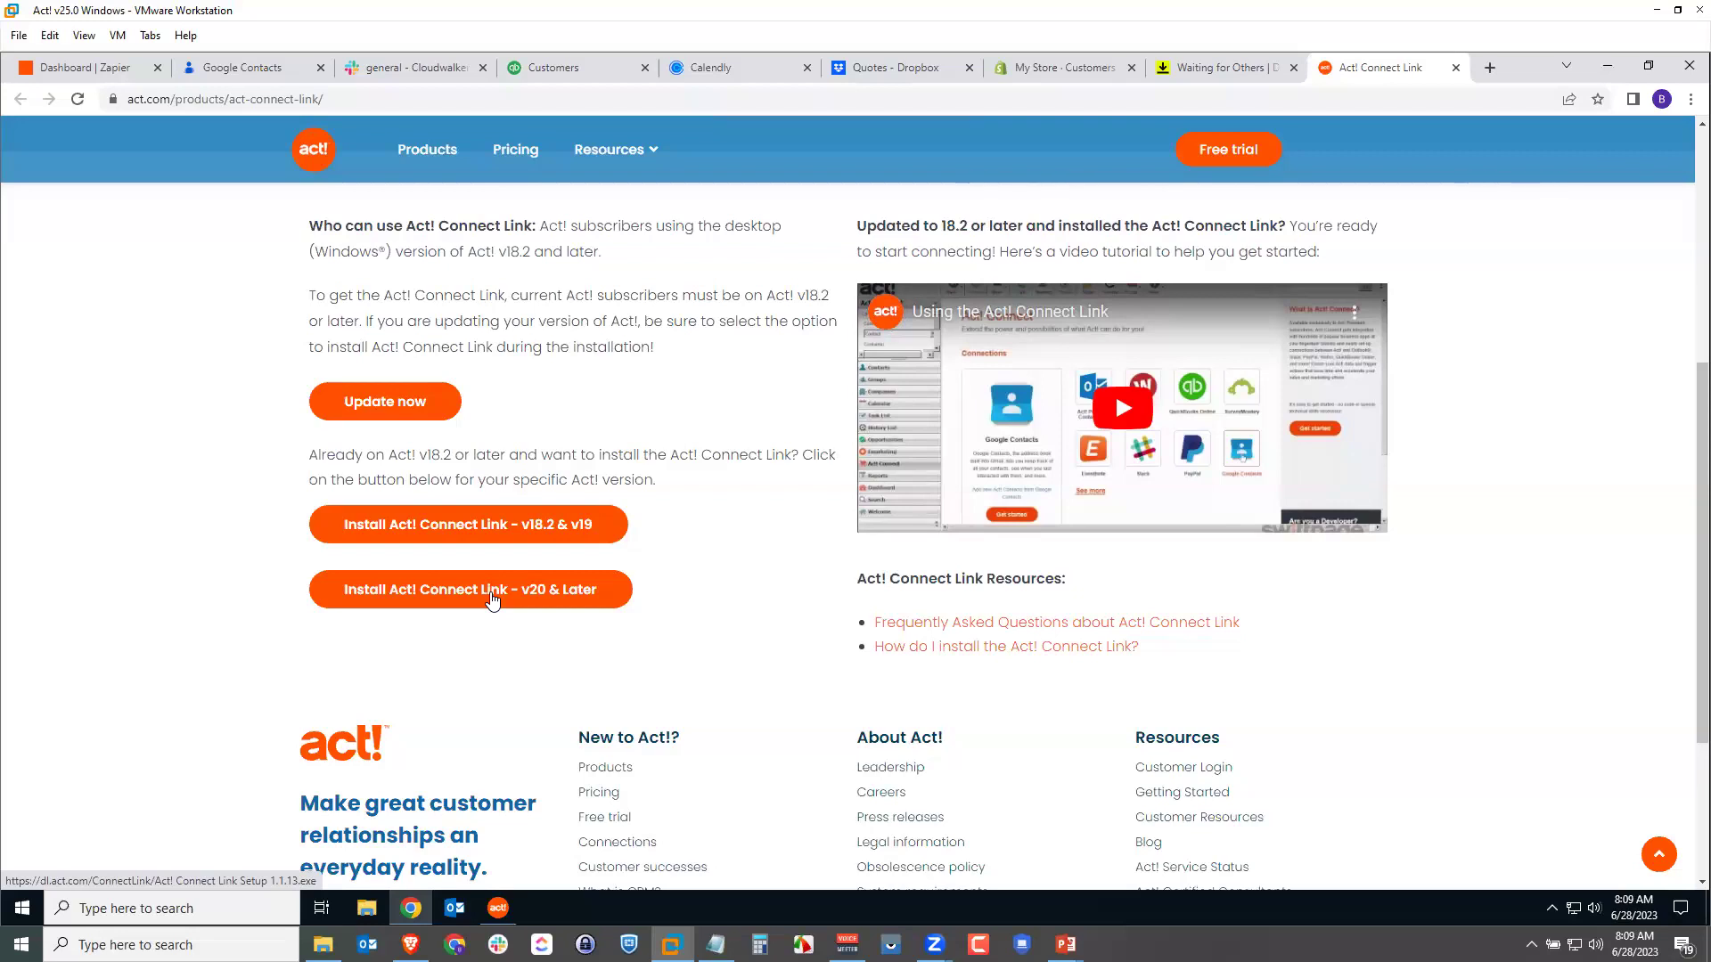
# Step: Return to Act! and open 'View all Connections' under Act! Connections
pyautogui.click(501, 909)
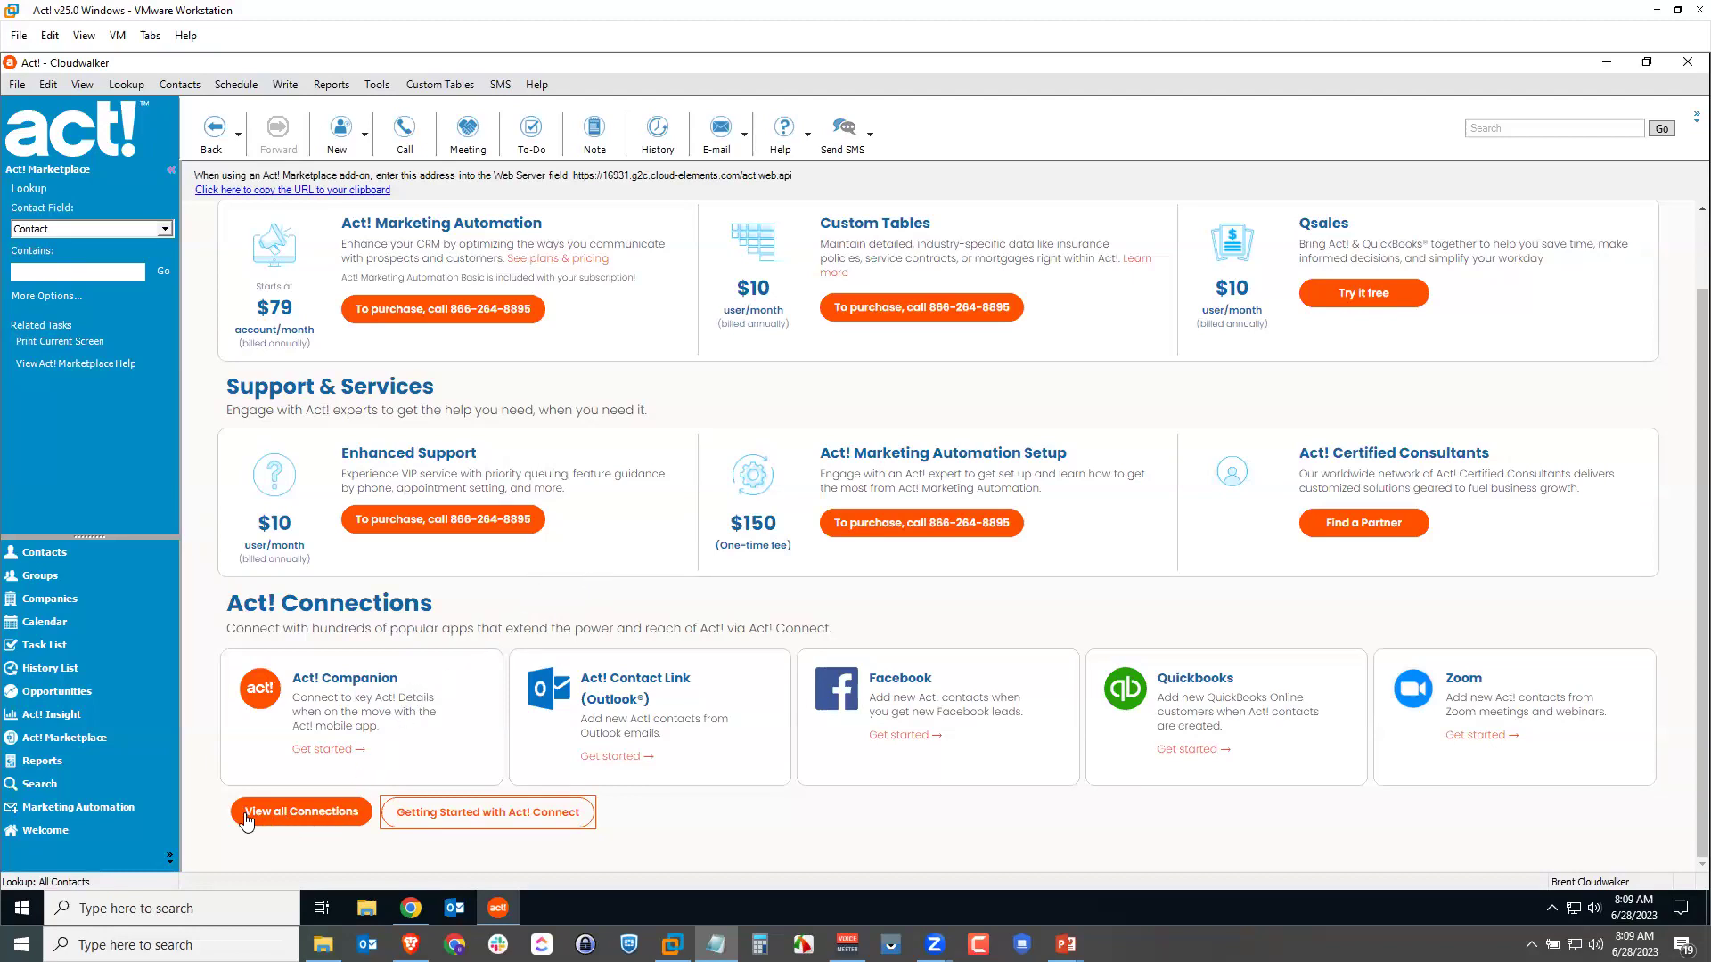
pyautogui.click(290, 812)
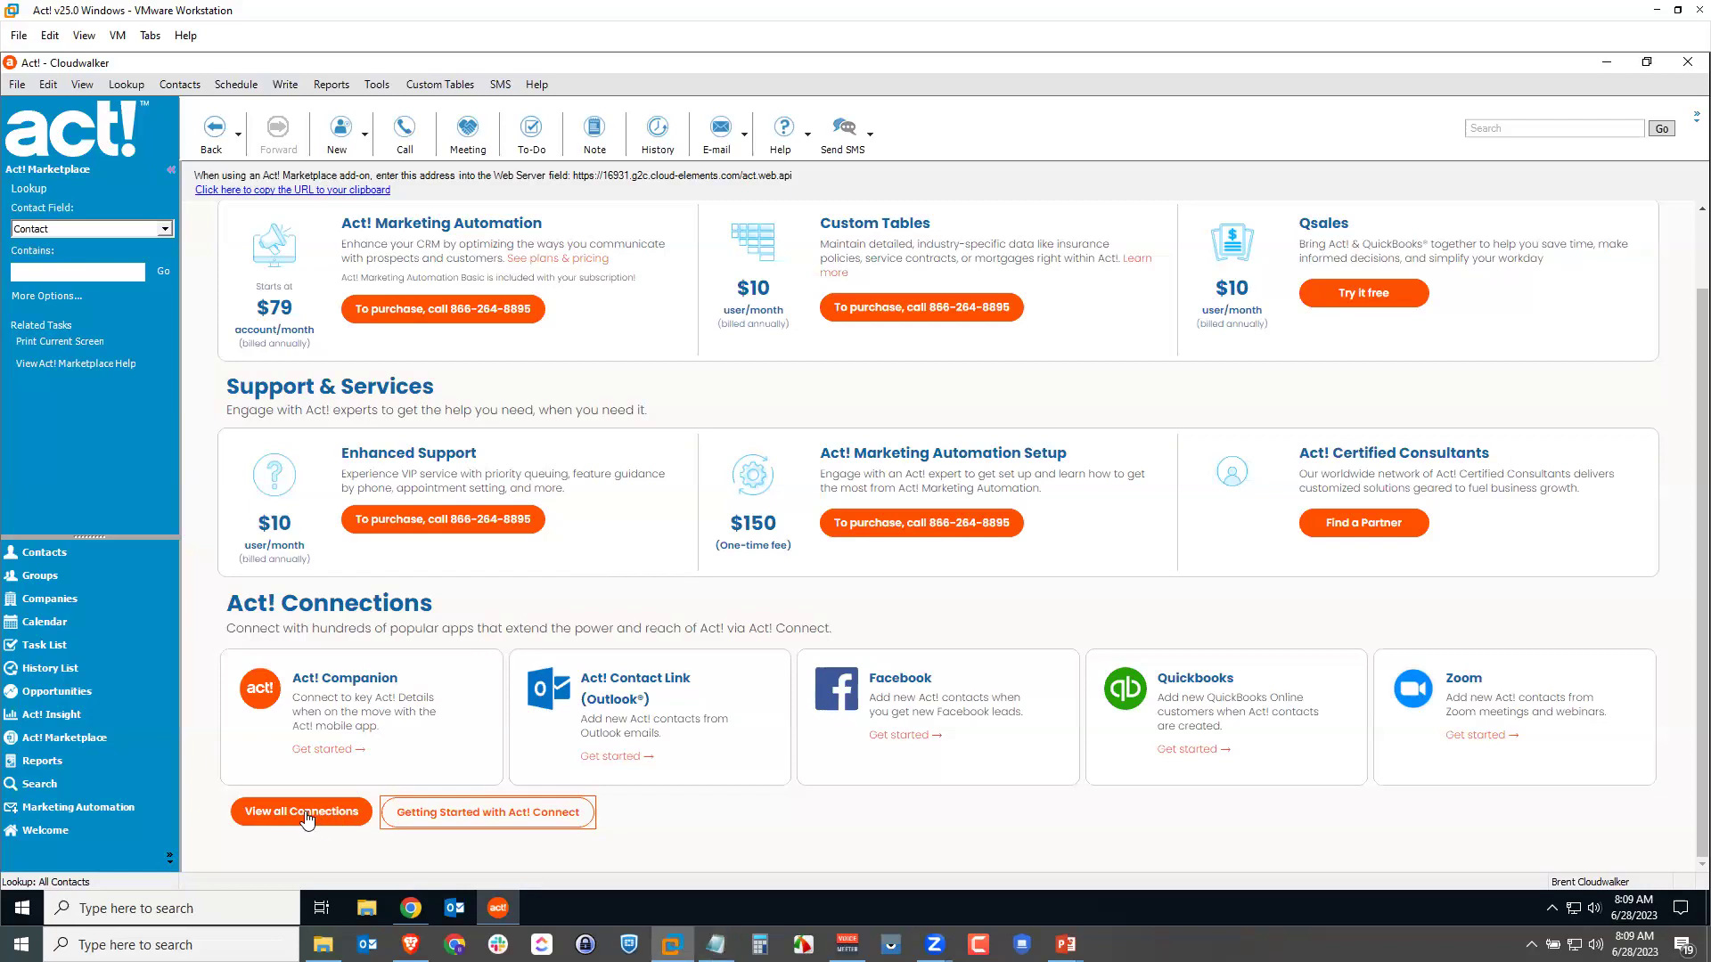
pyautogui.click(307, 818)
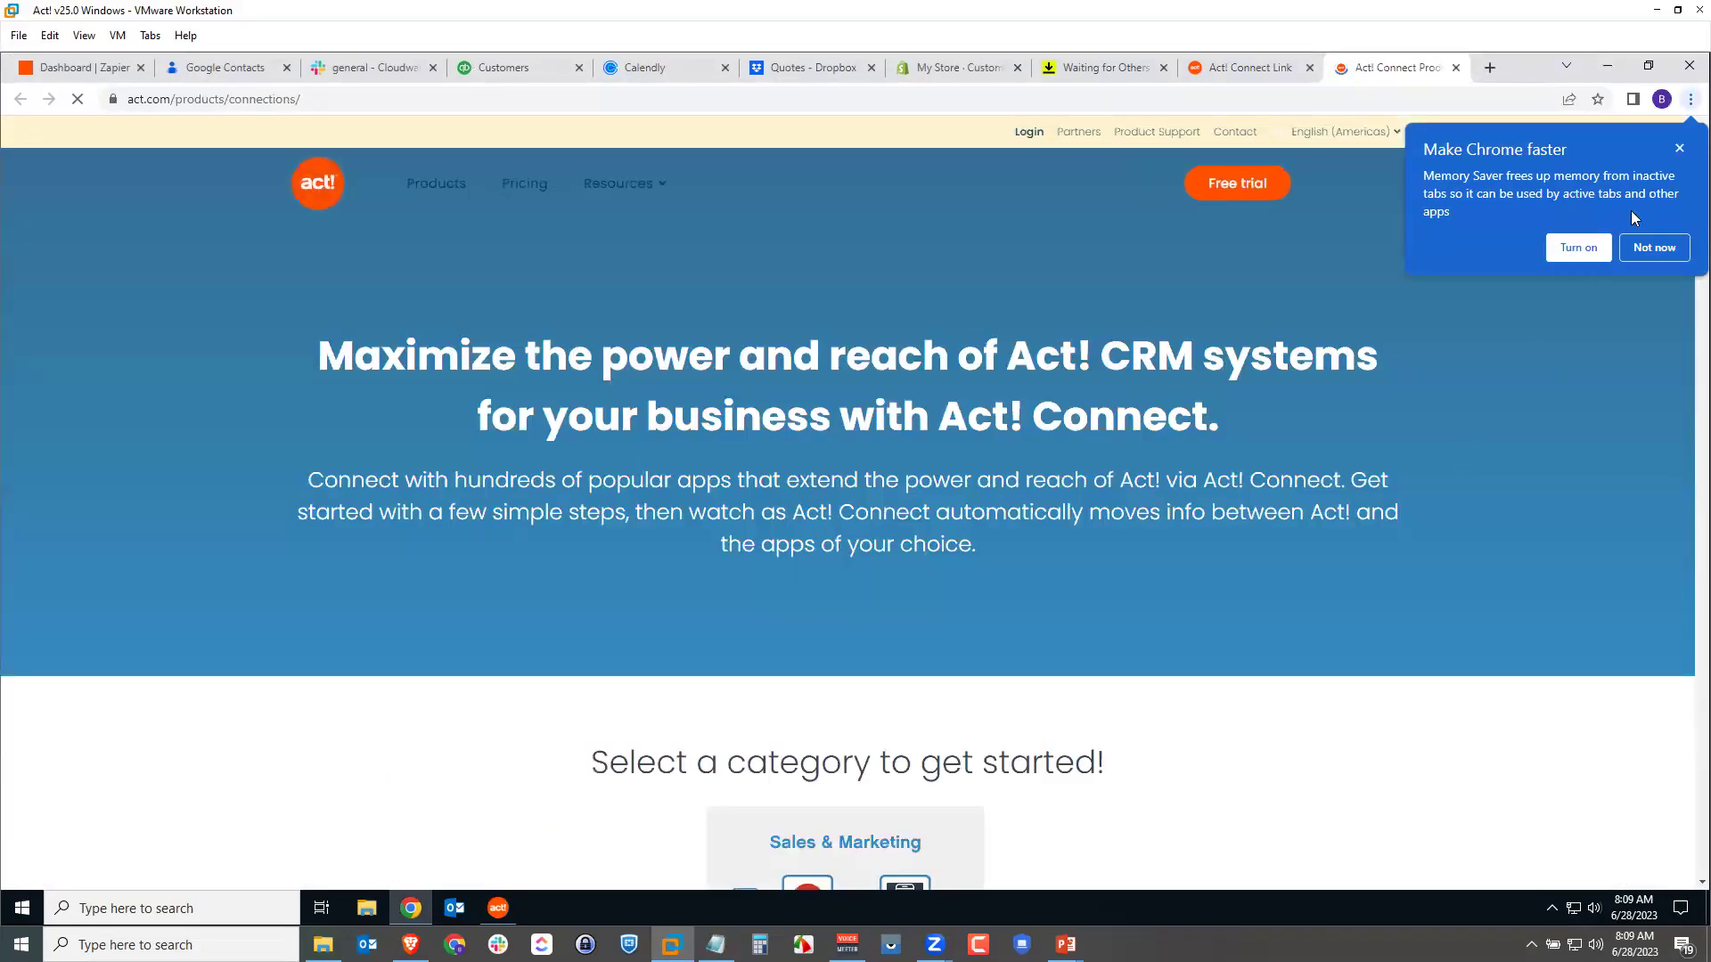
# Step: Dismiss the Chrome popup and choose Get started under Google Contacts in Business Productivity Connections
pyautogui.click(1679, 149)
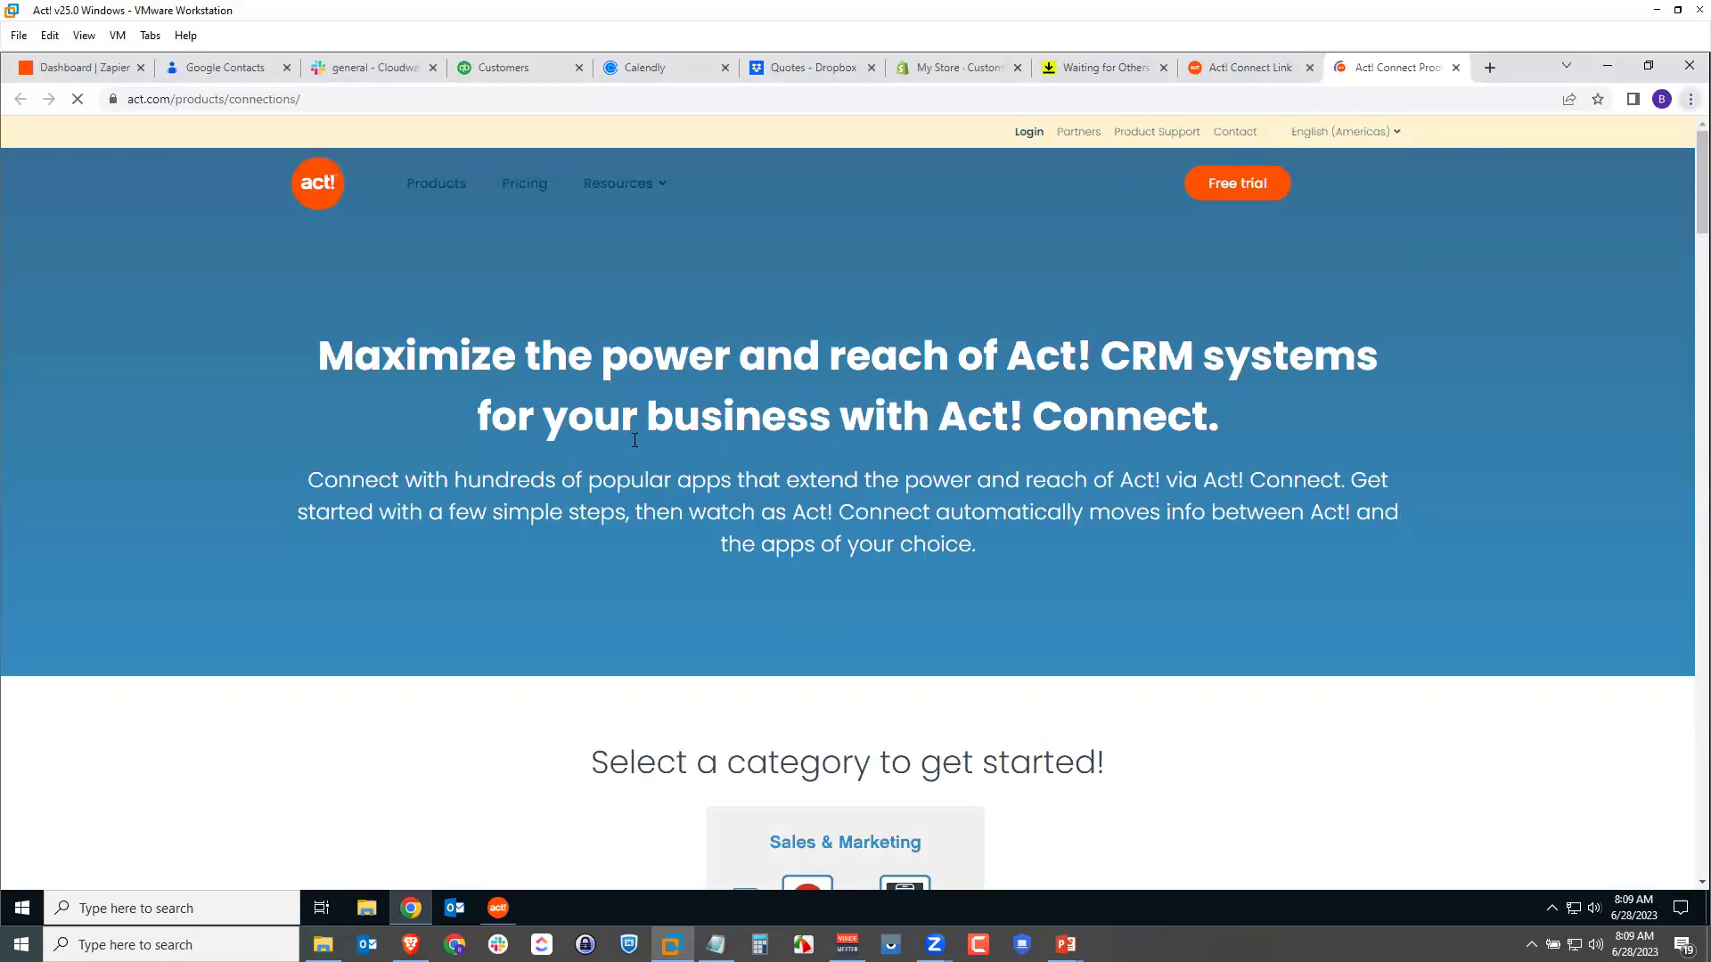
pyautogui.scroll(-3, 686, 427)
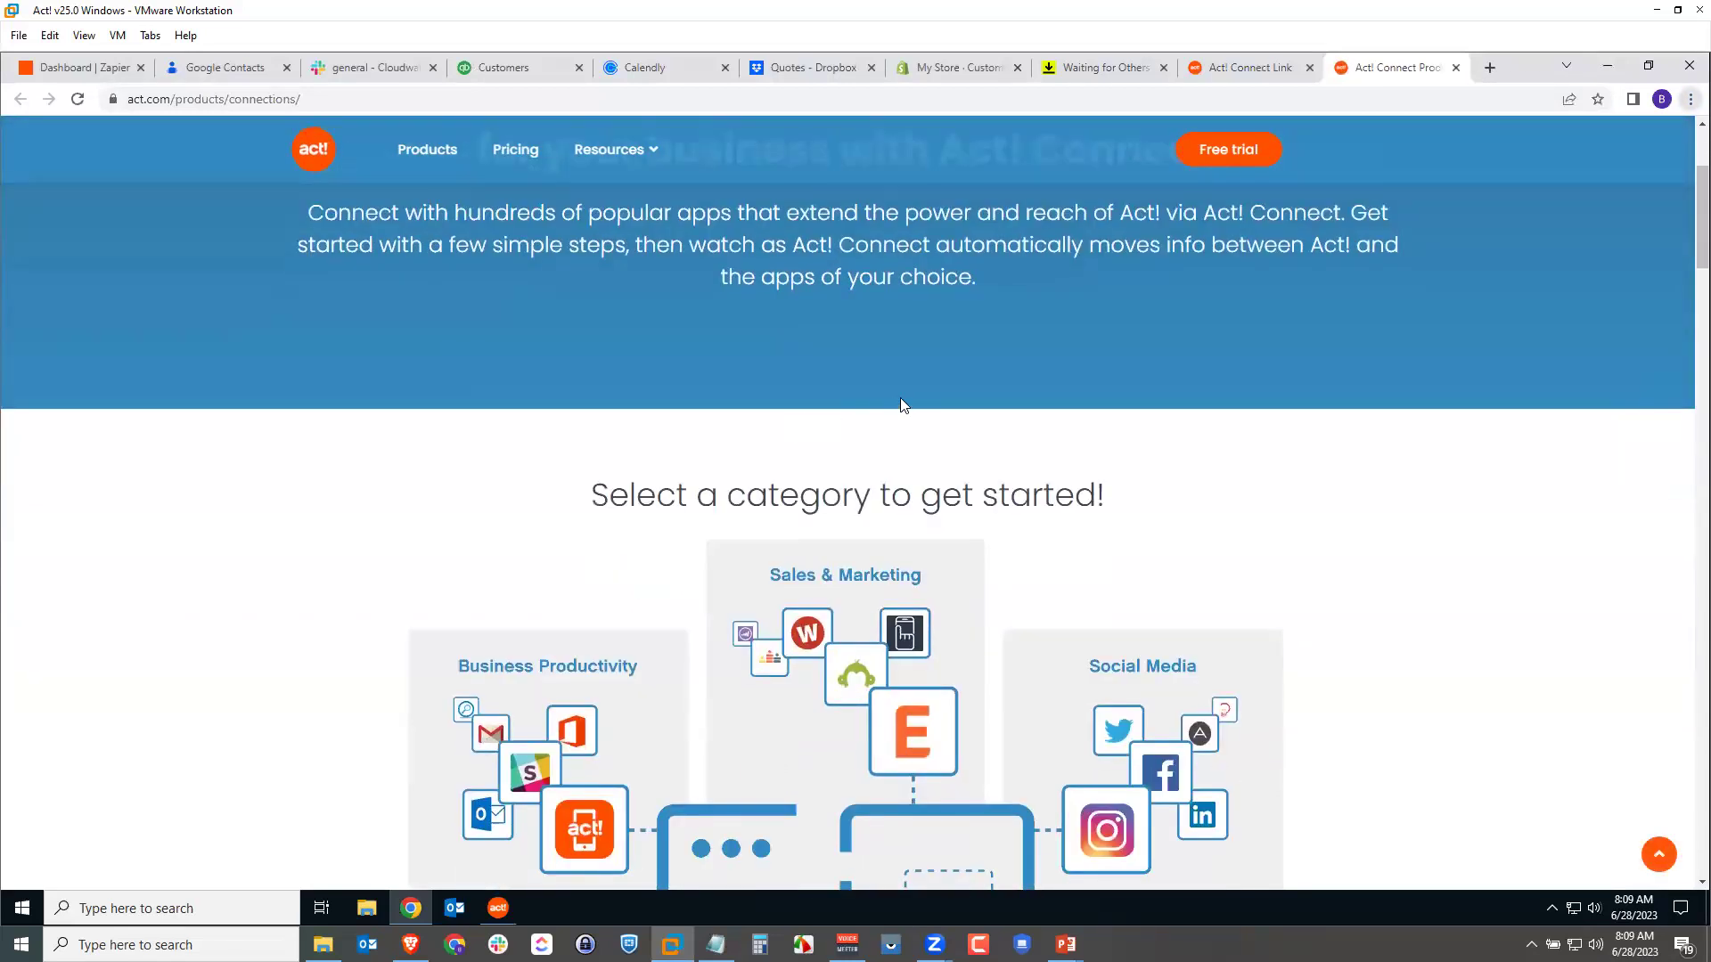
pyautogui.scroll(-1, 925, 411)
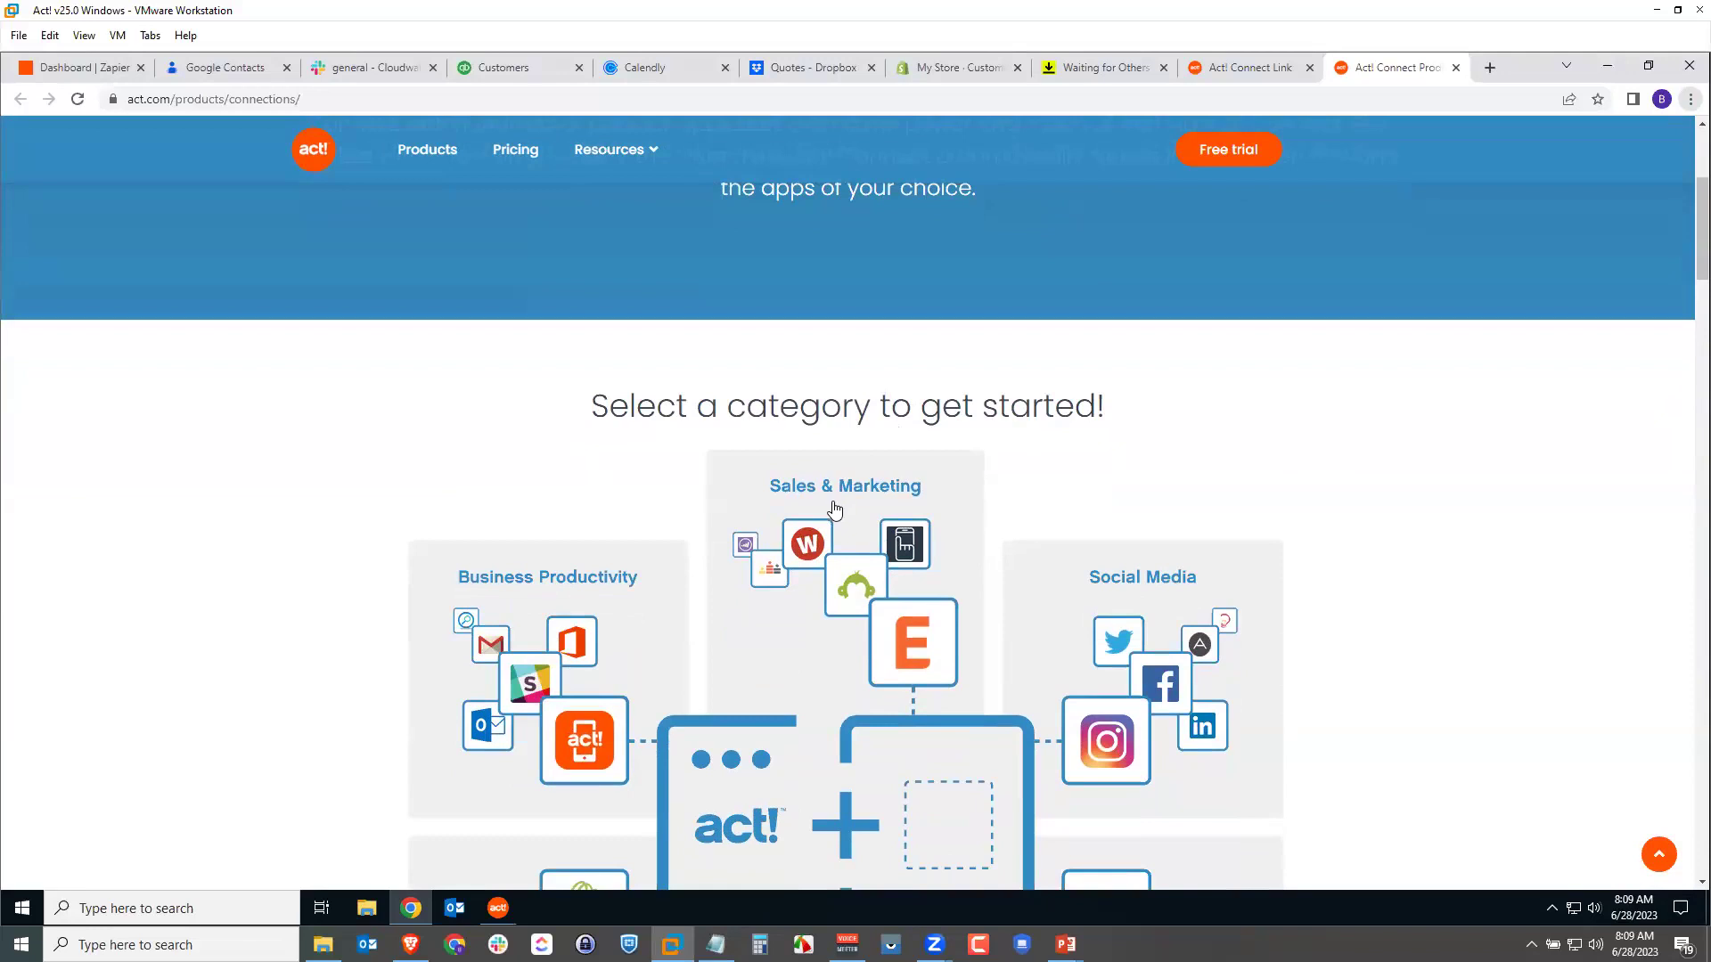
pyautogui.scroll(-2, 834, 510)
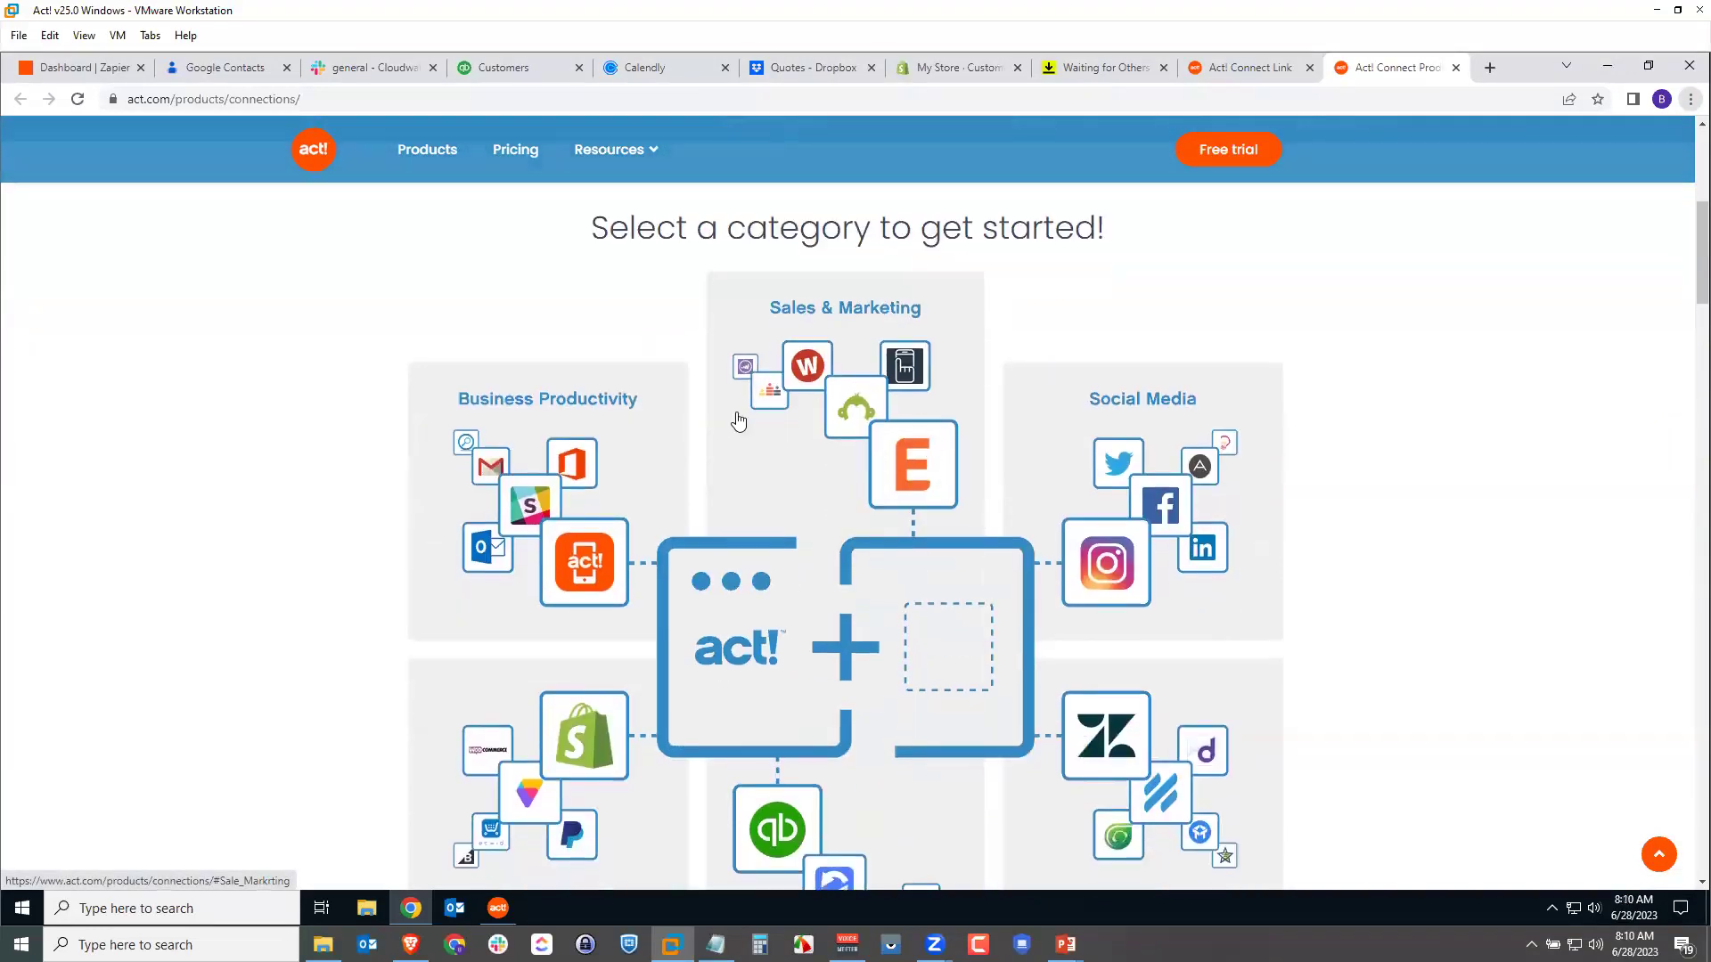
pyautogui.scroll(-3, 1216, 515)
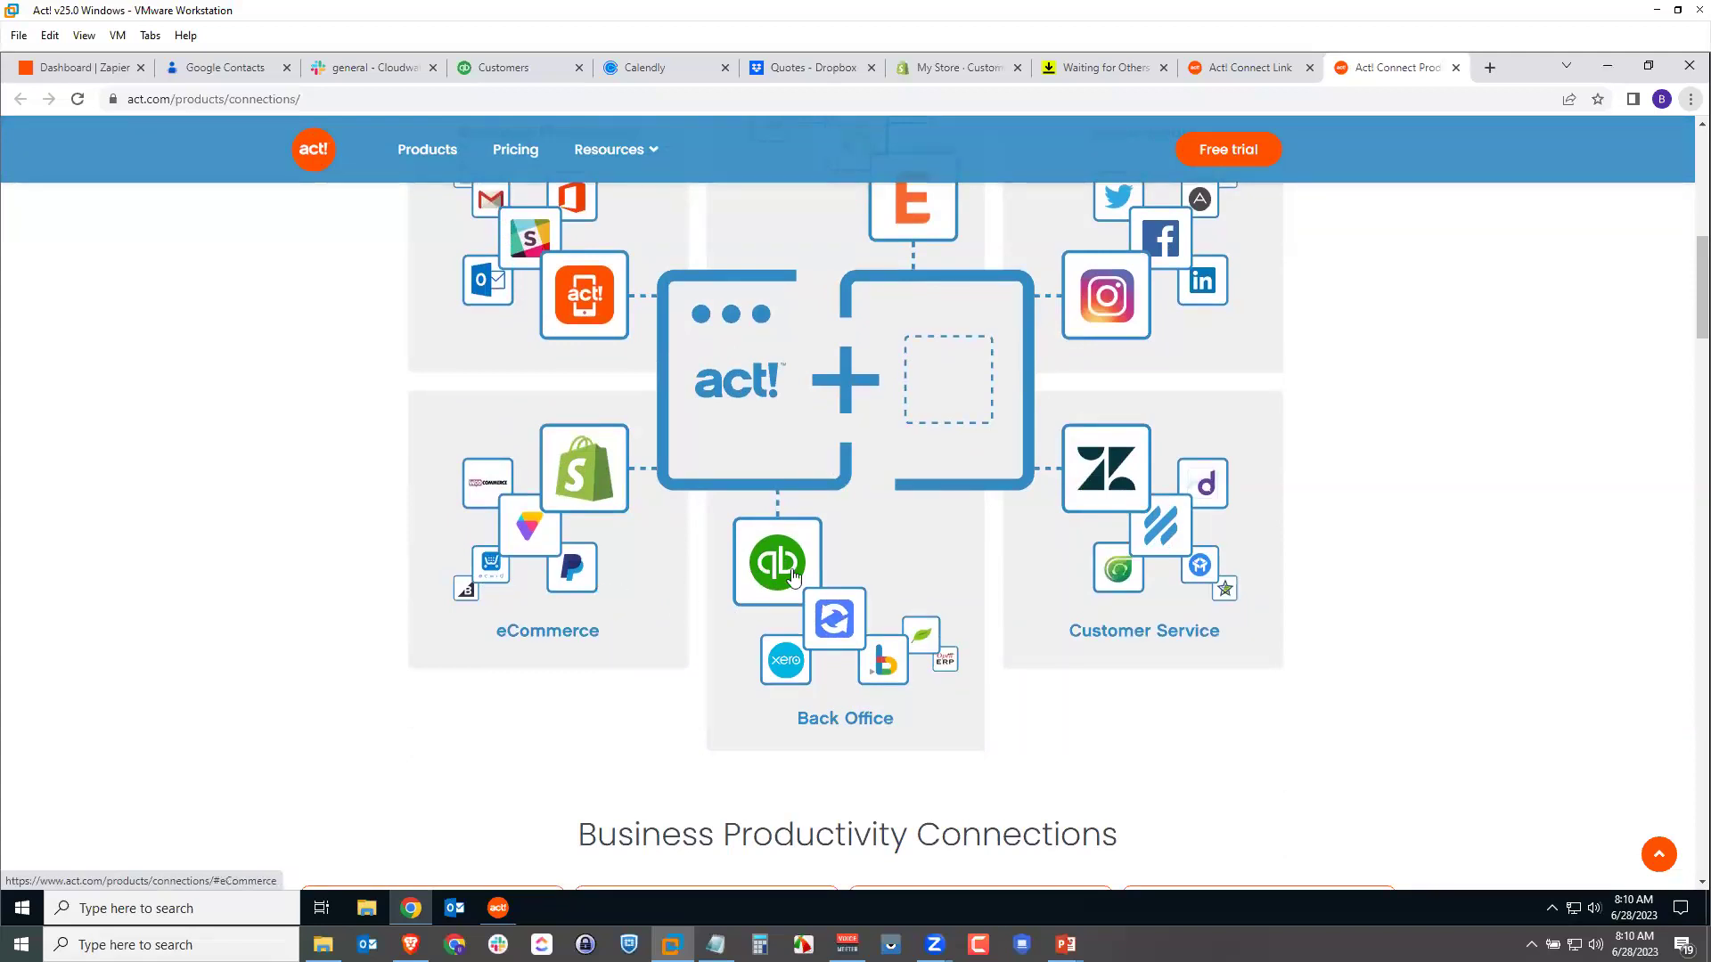
pyautogui.scroll(1, 619, 385)
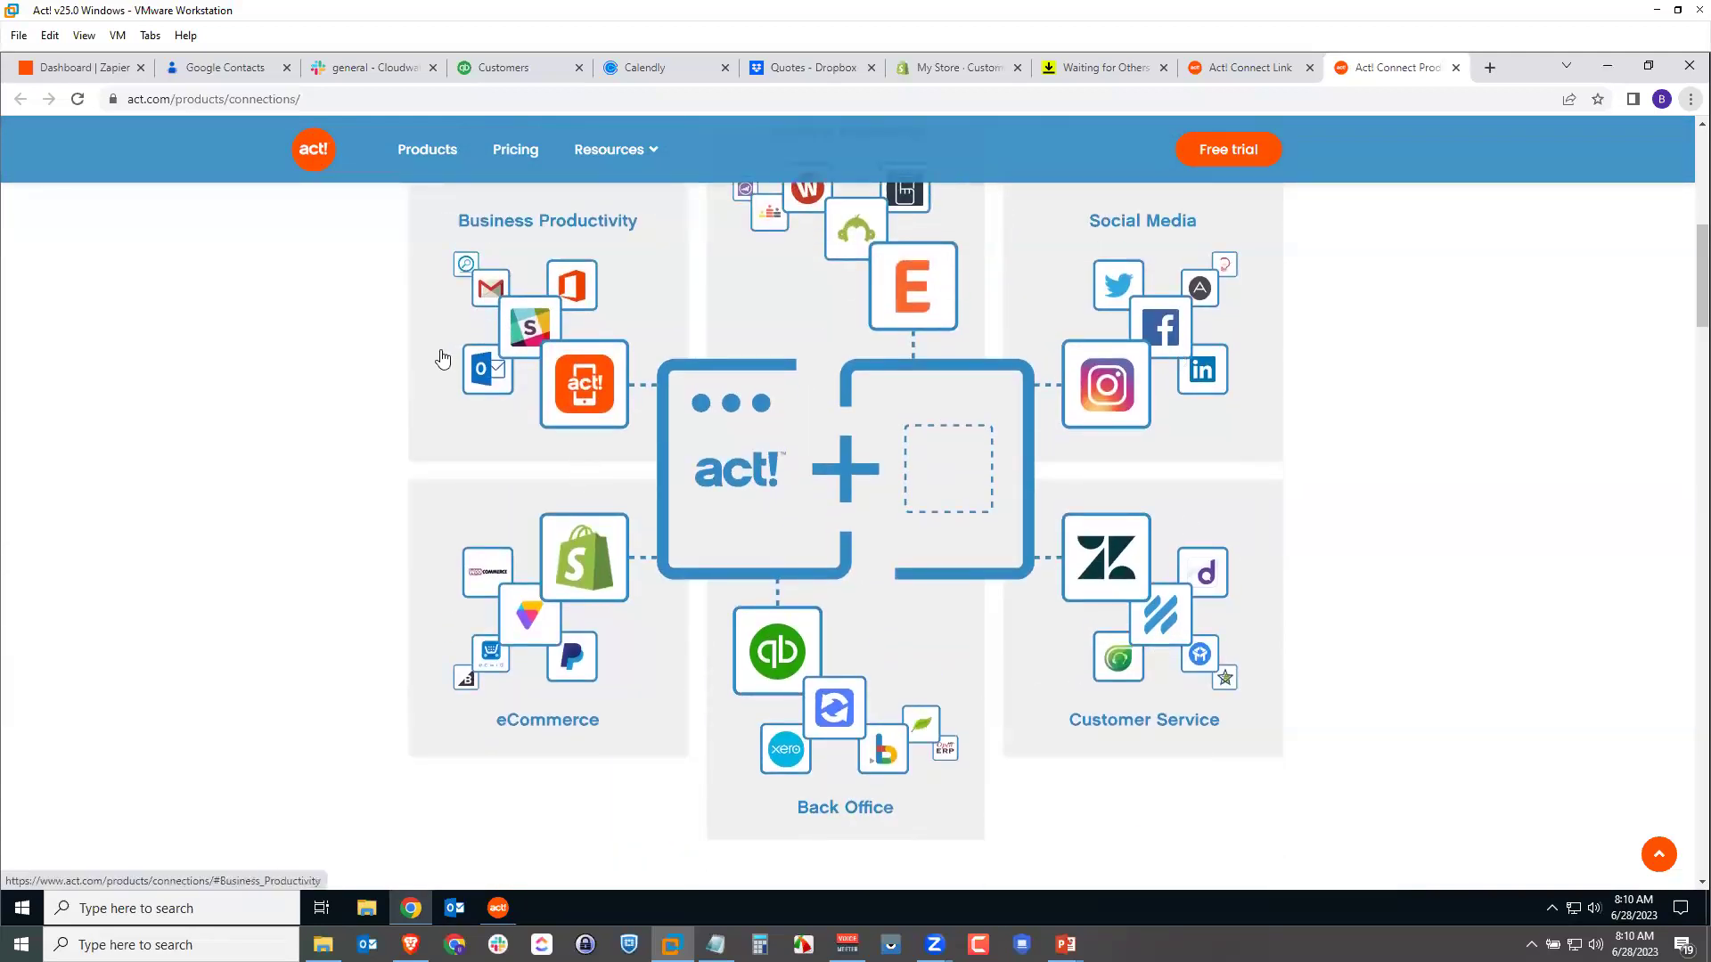
pyautogui.scroll(-8, 1243, 635)
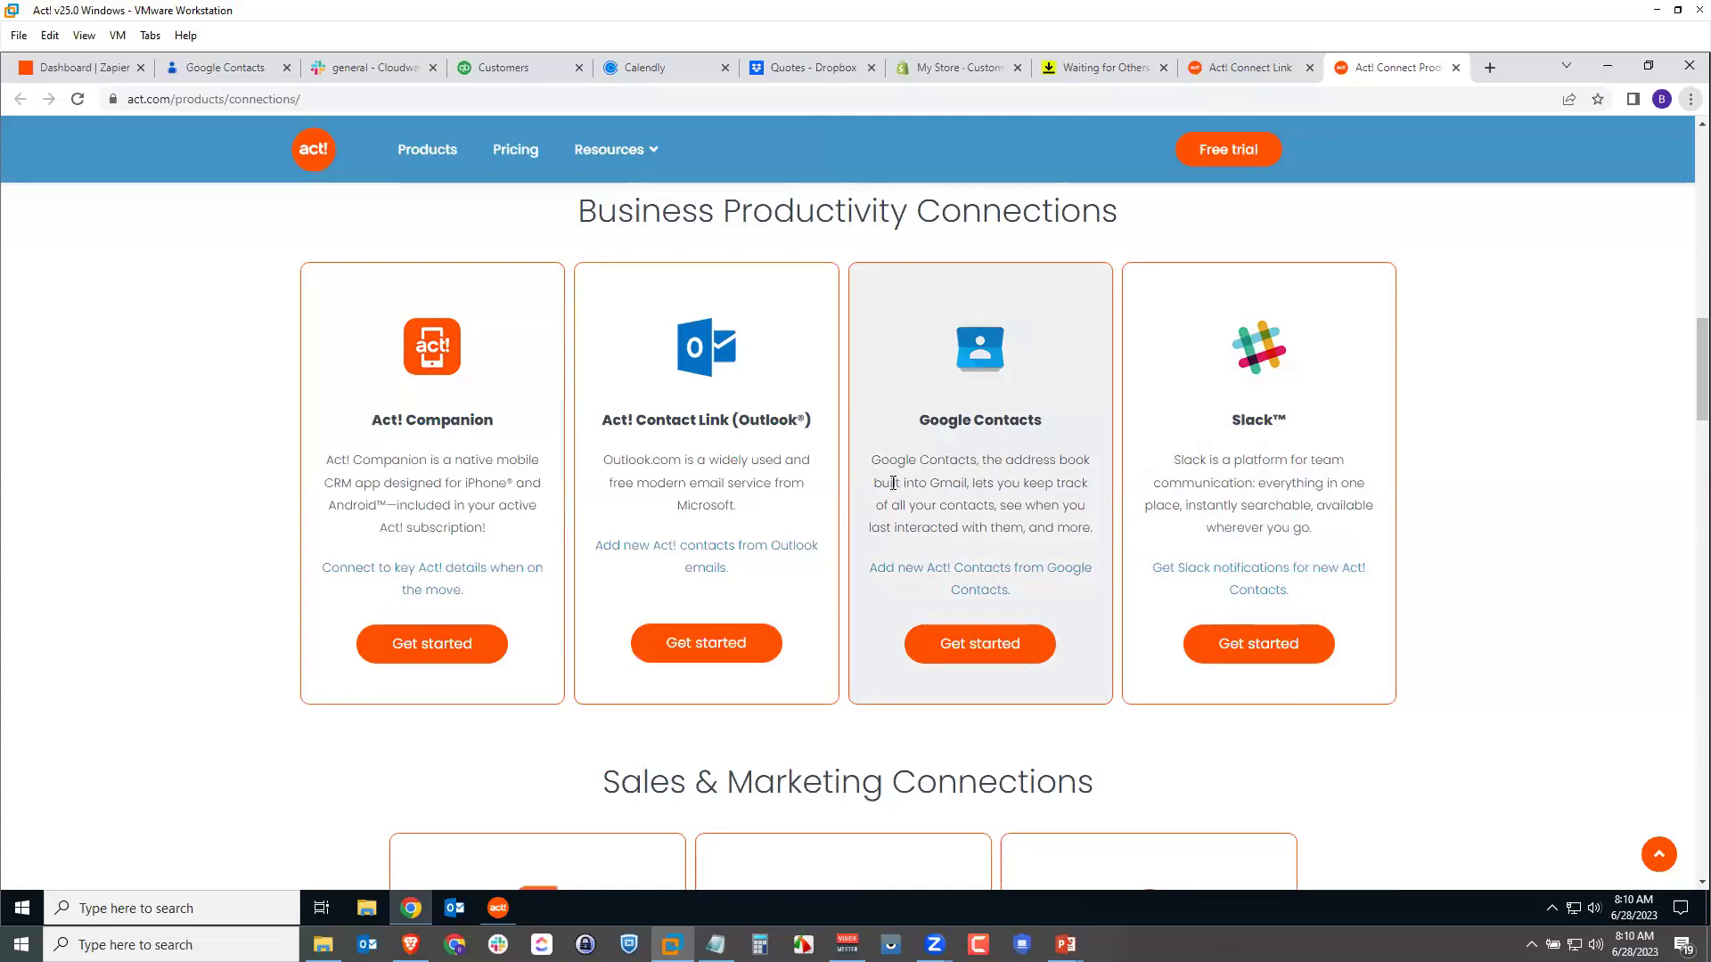
pyautogui.click(984, 649)
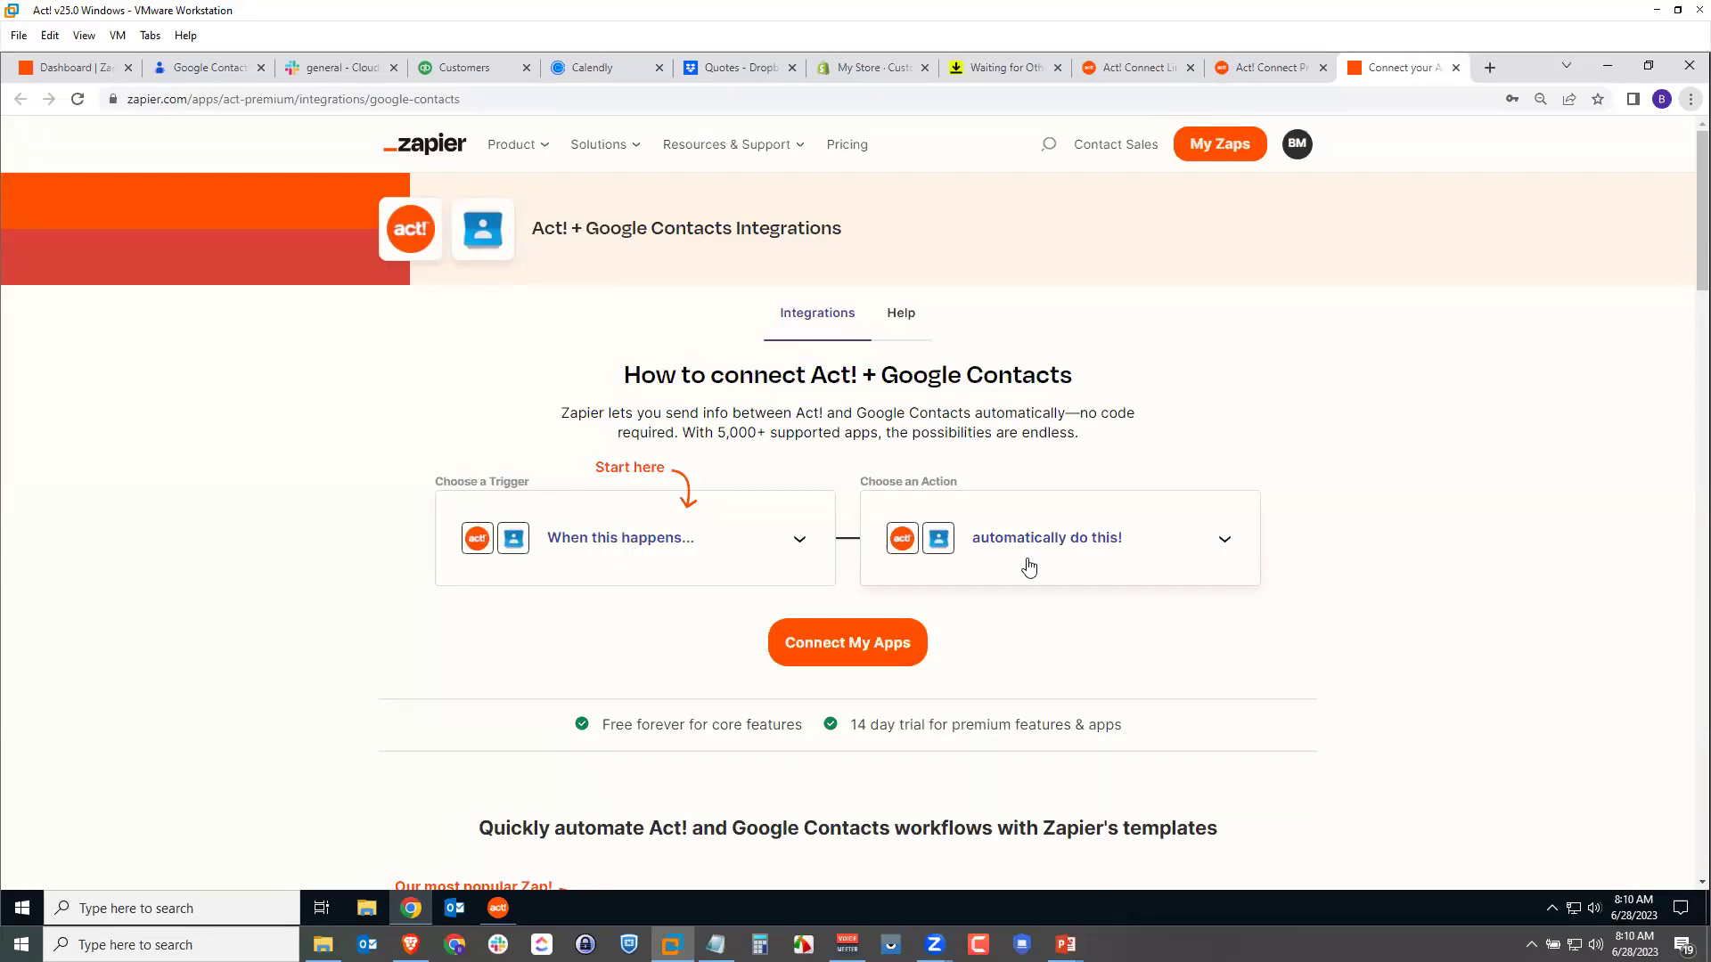
pyautogui.scroll(-2, 1450, 623)
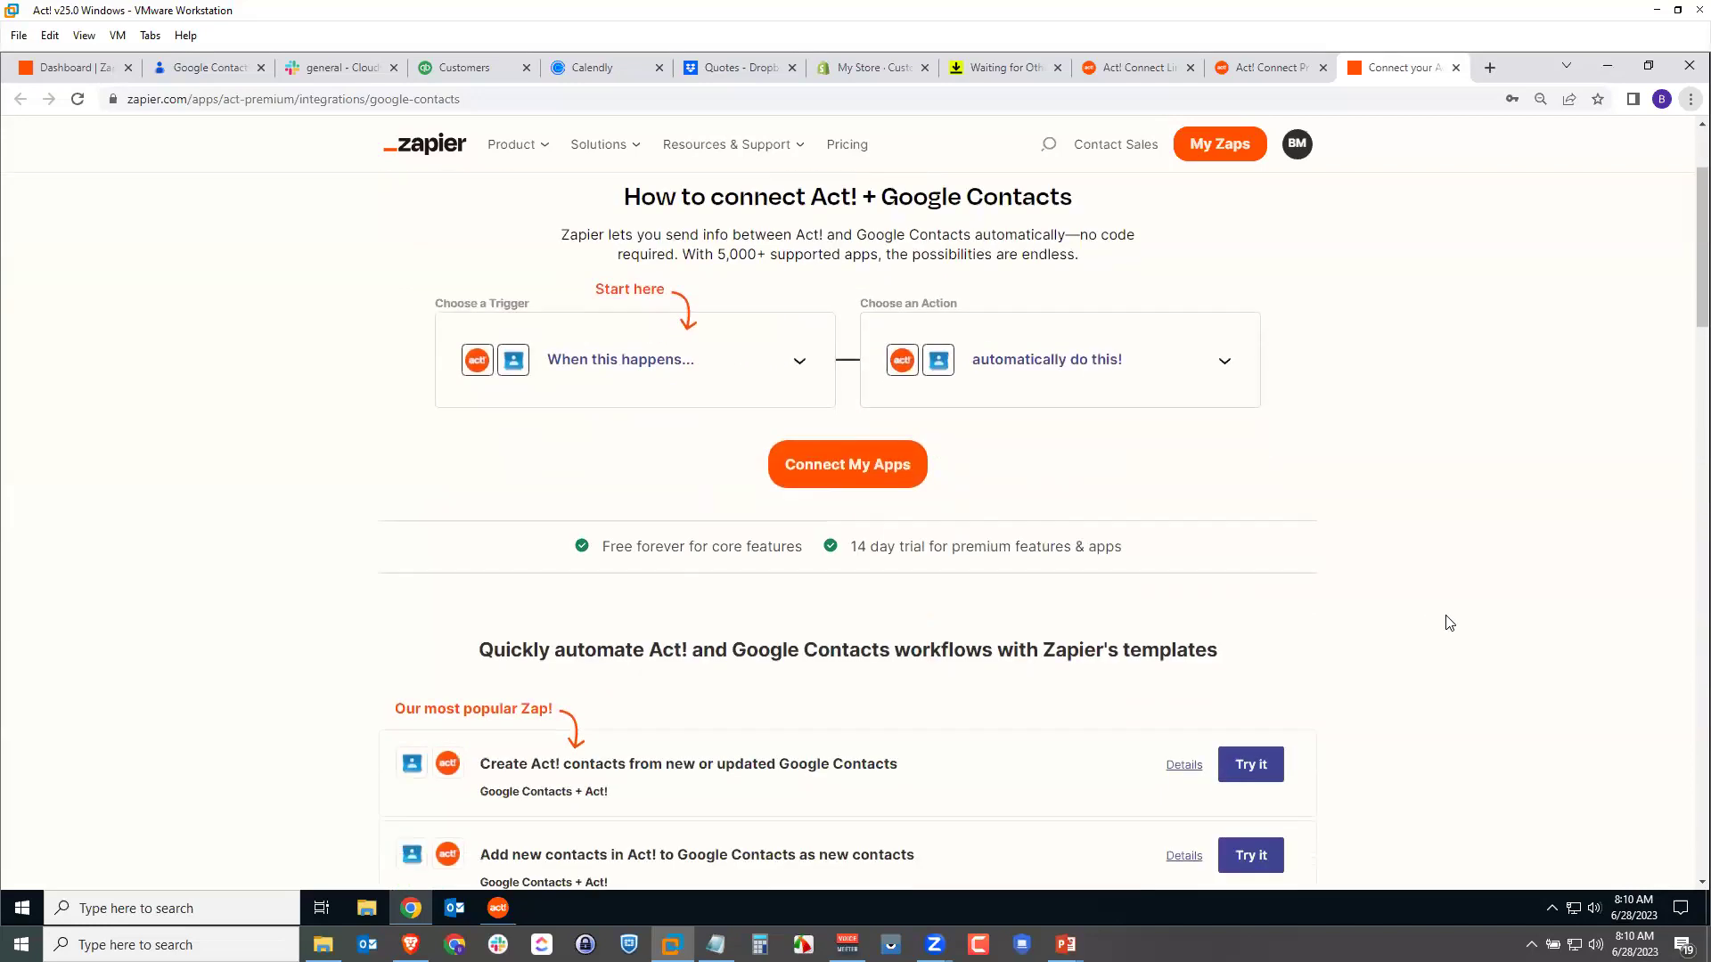
pyautogui.scroll(-4, 1449, 623)
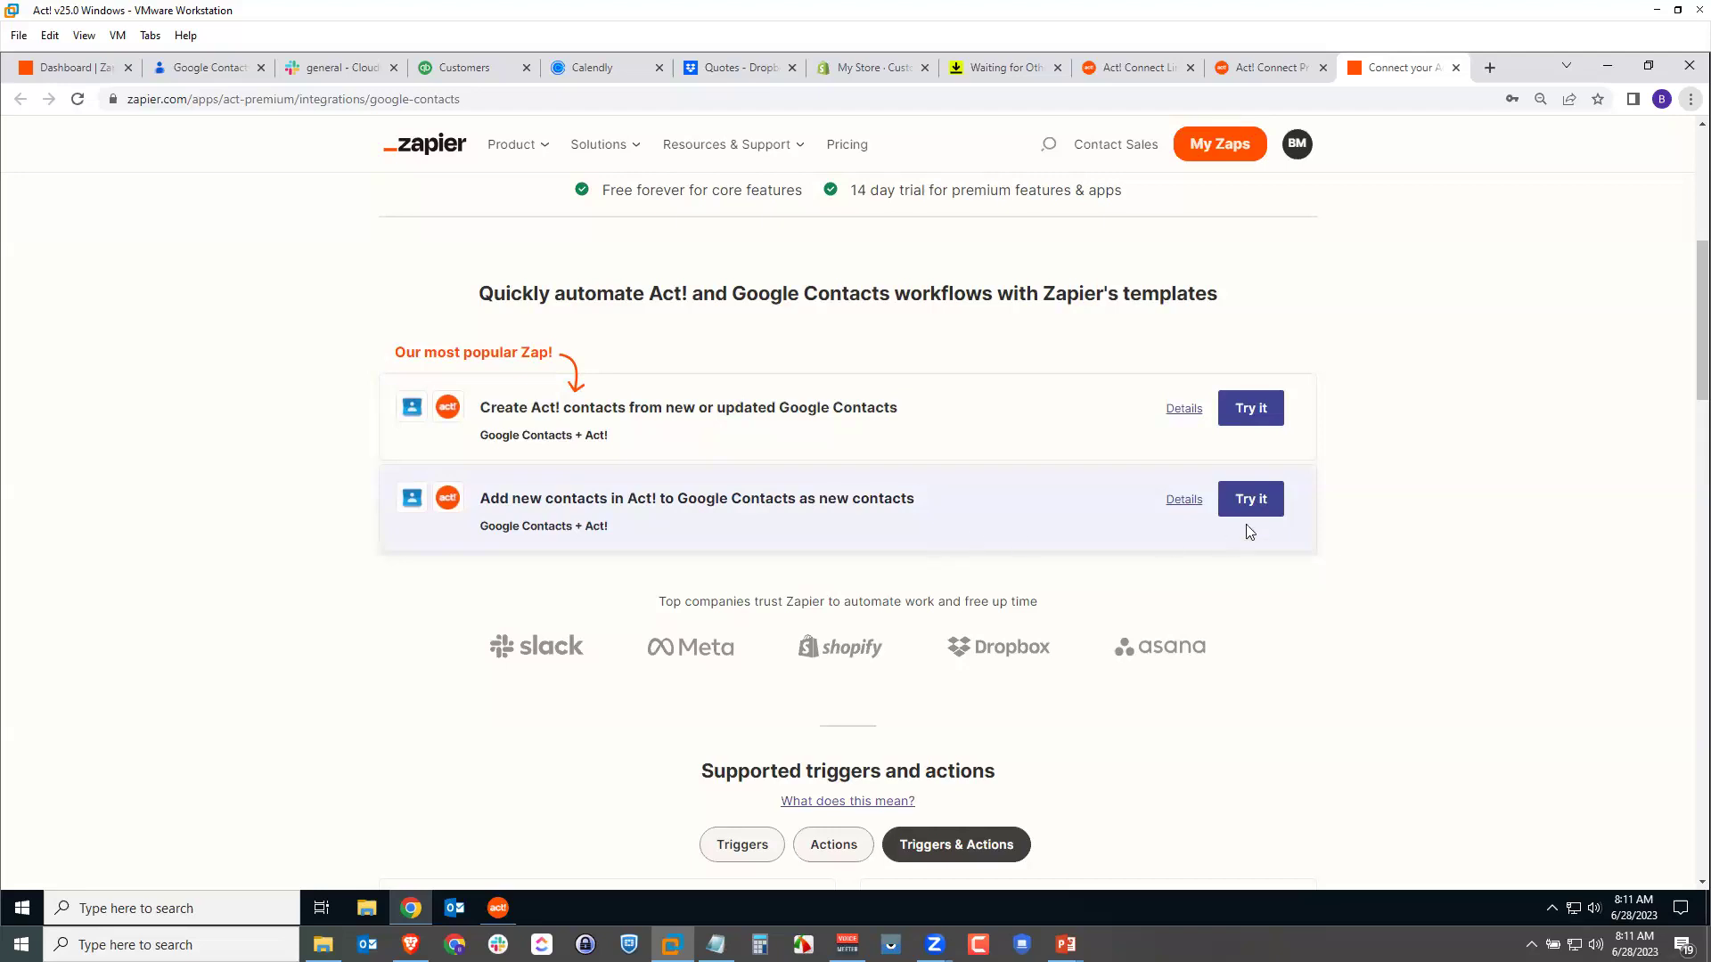
pyautogui.scroll(4, 1534, 537)
pyautogui.scroll(2, 1535, 537)
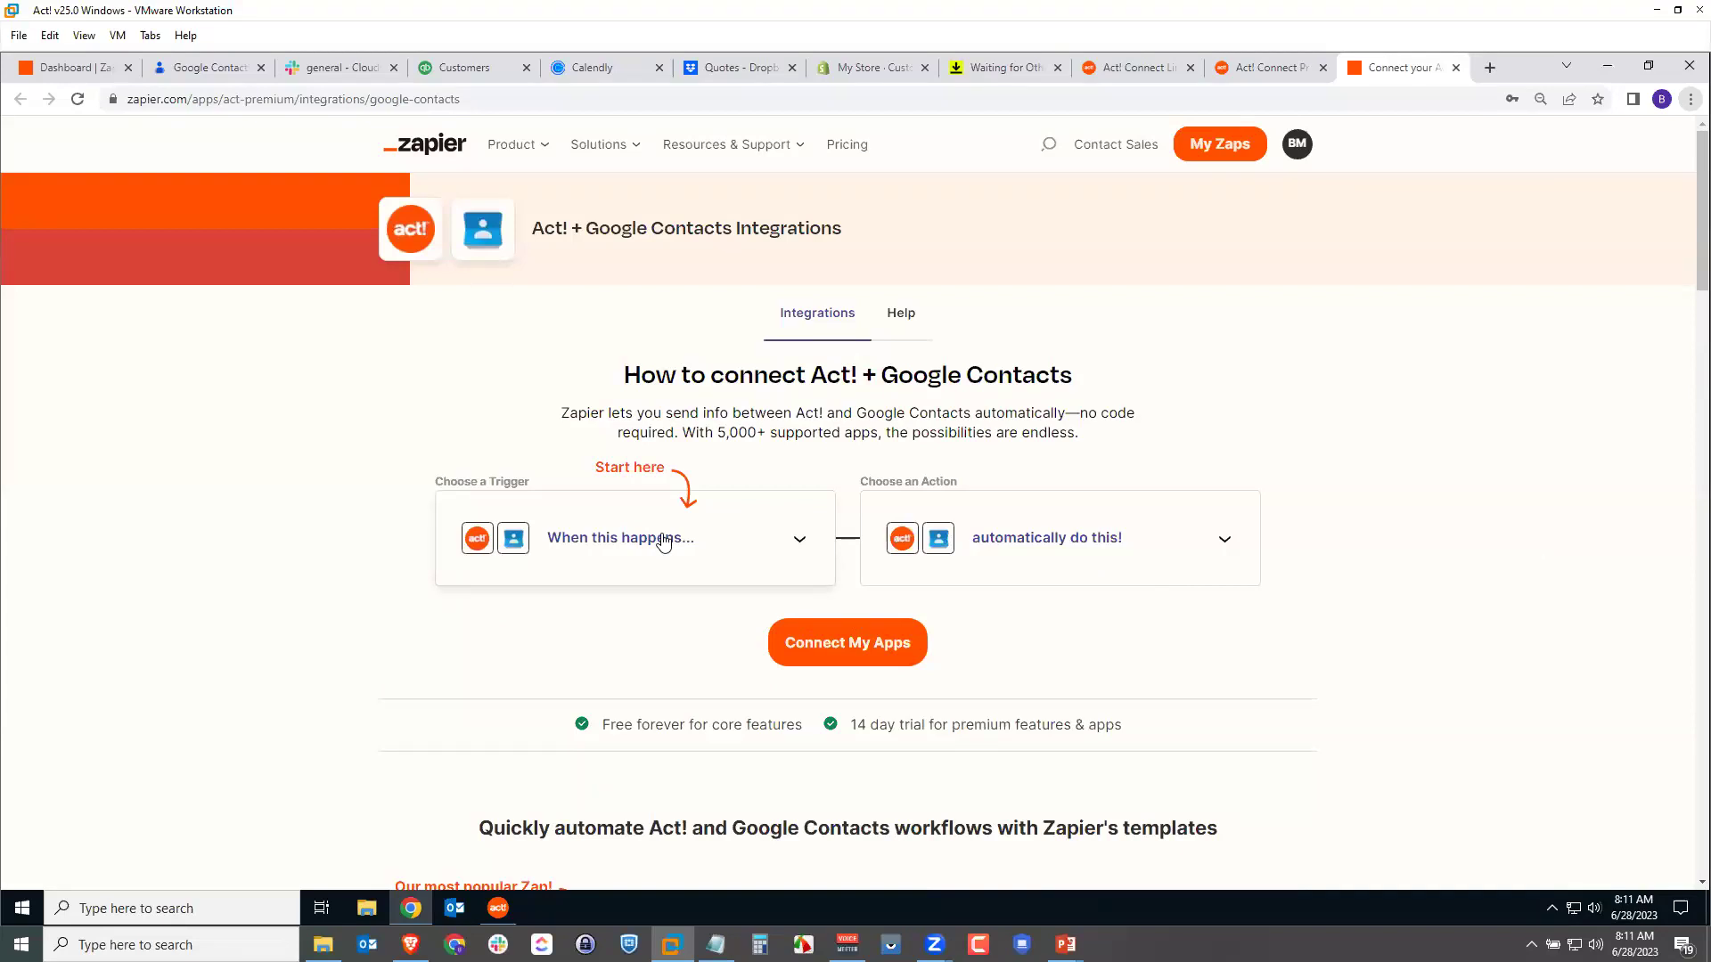
# Step: Pair Act! 'New Contact' trigger with Google Contacts 'Create Contact' action and build the Zap
pyautogui.click(569, 546)
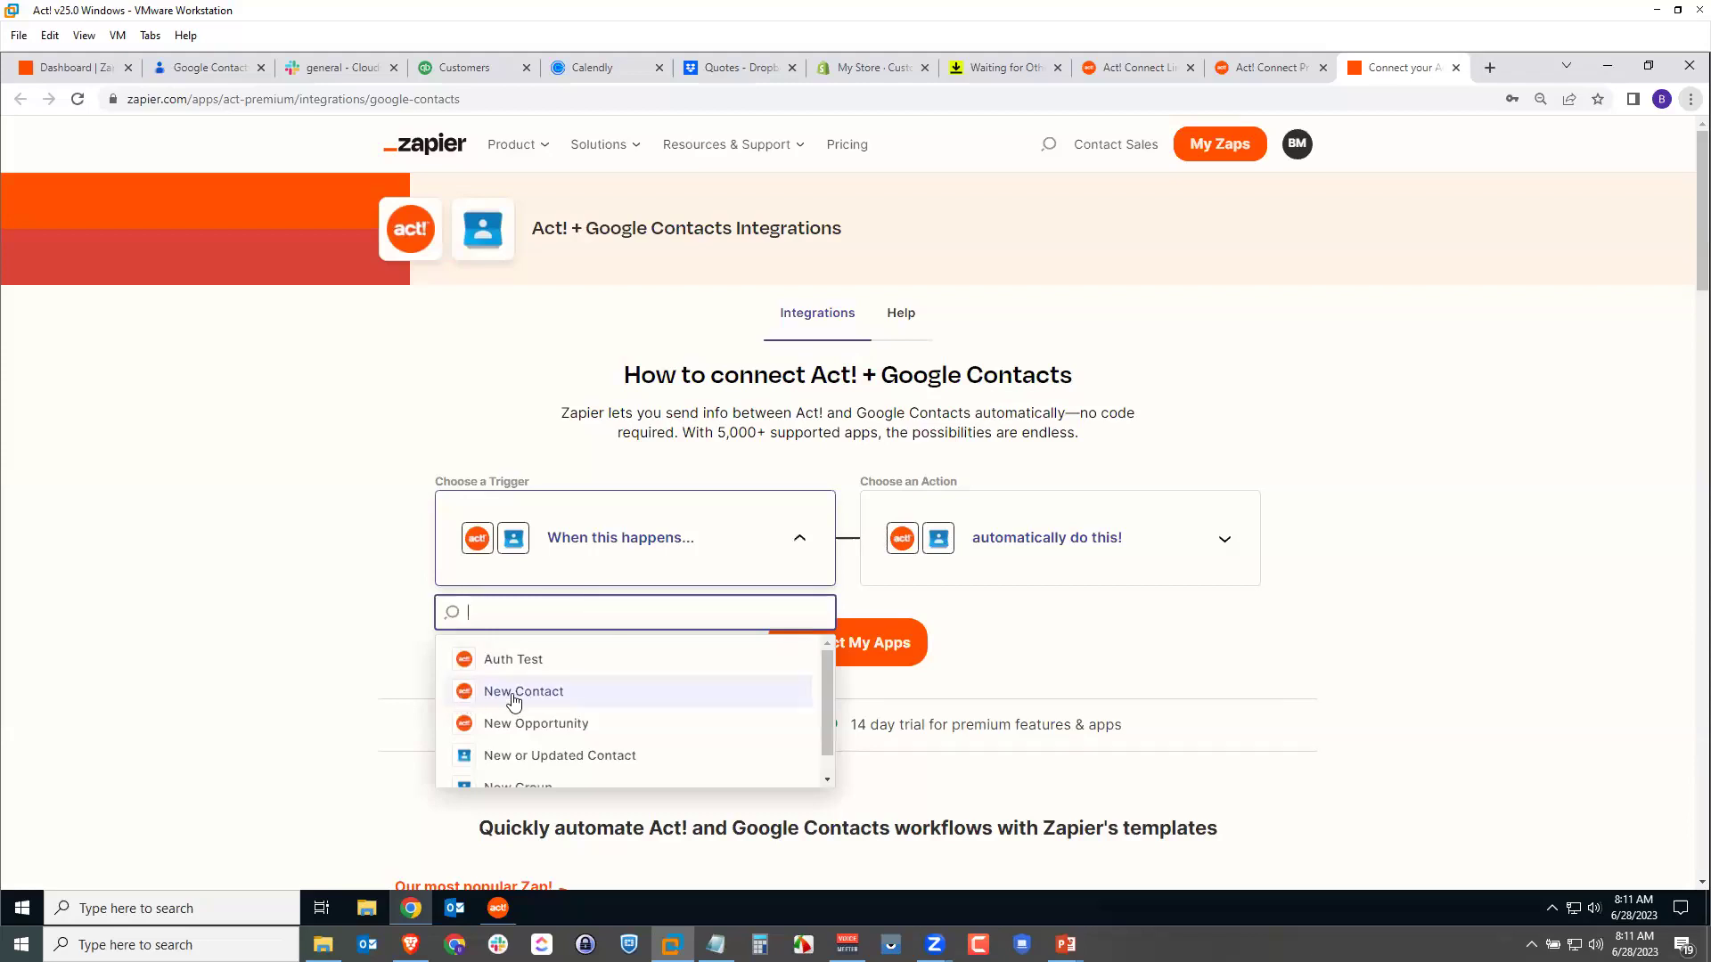
pyautogui.click(512, 701)
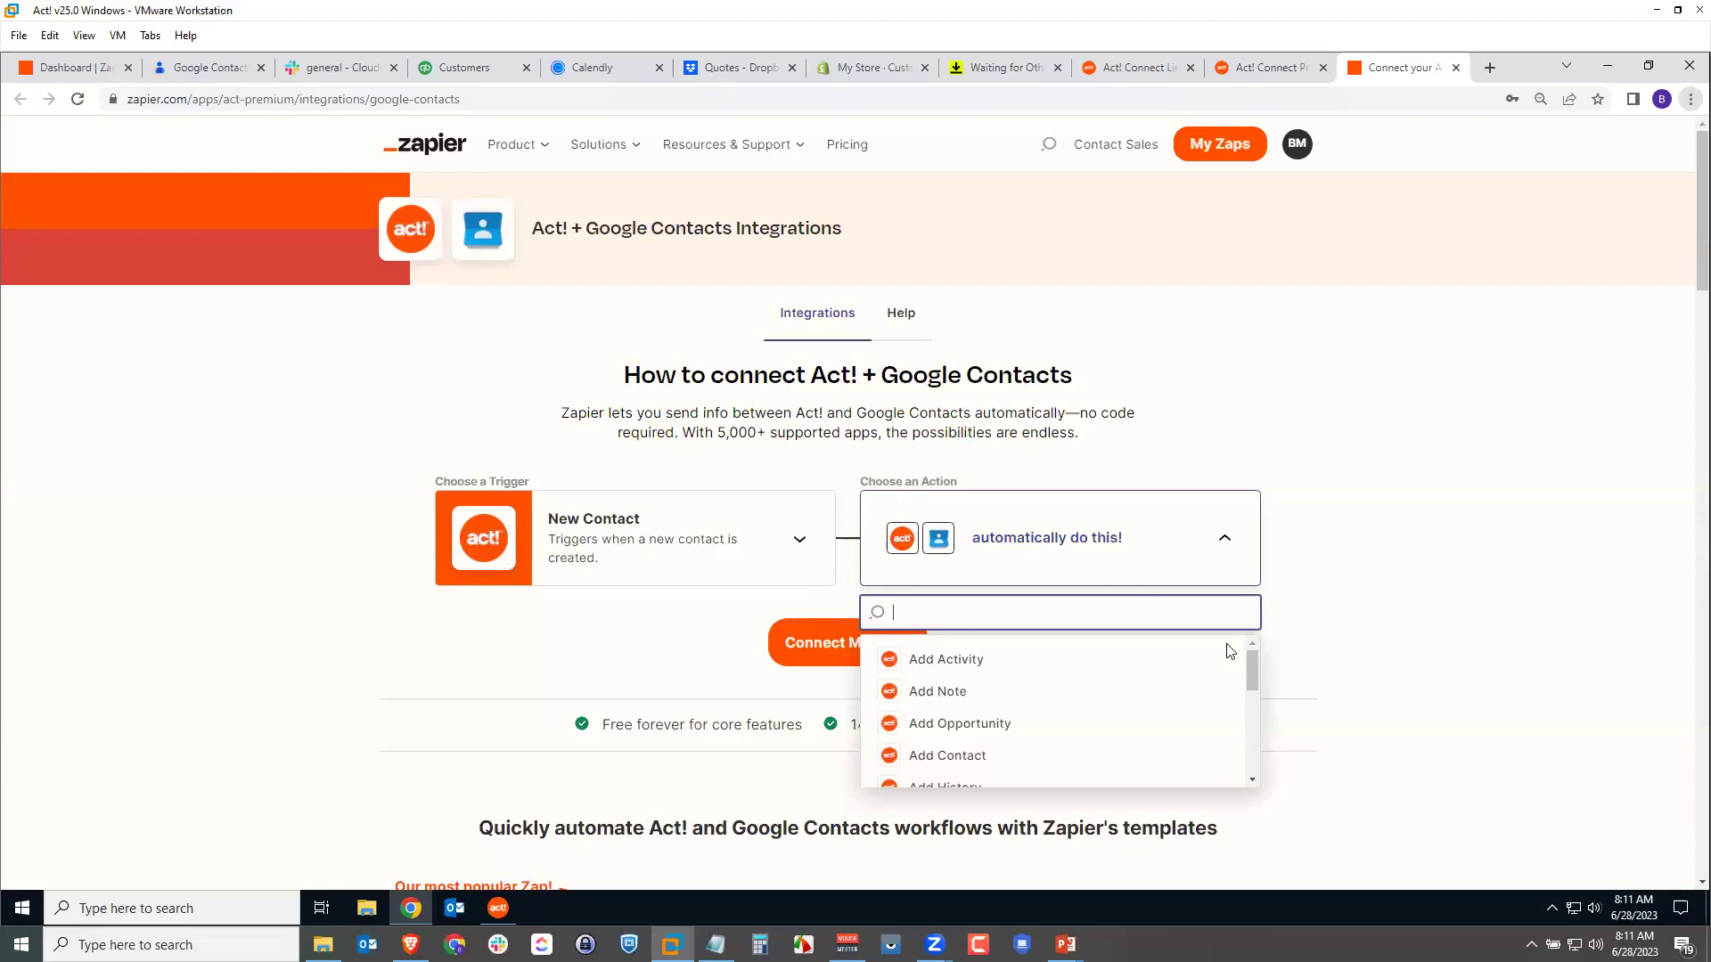
pyautogui.moveTo(1251, 668); pyautogui.dragTo(1248, 722)
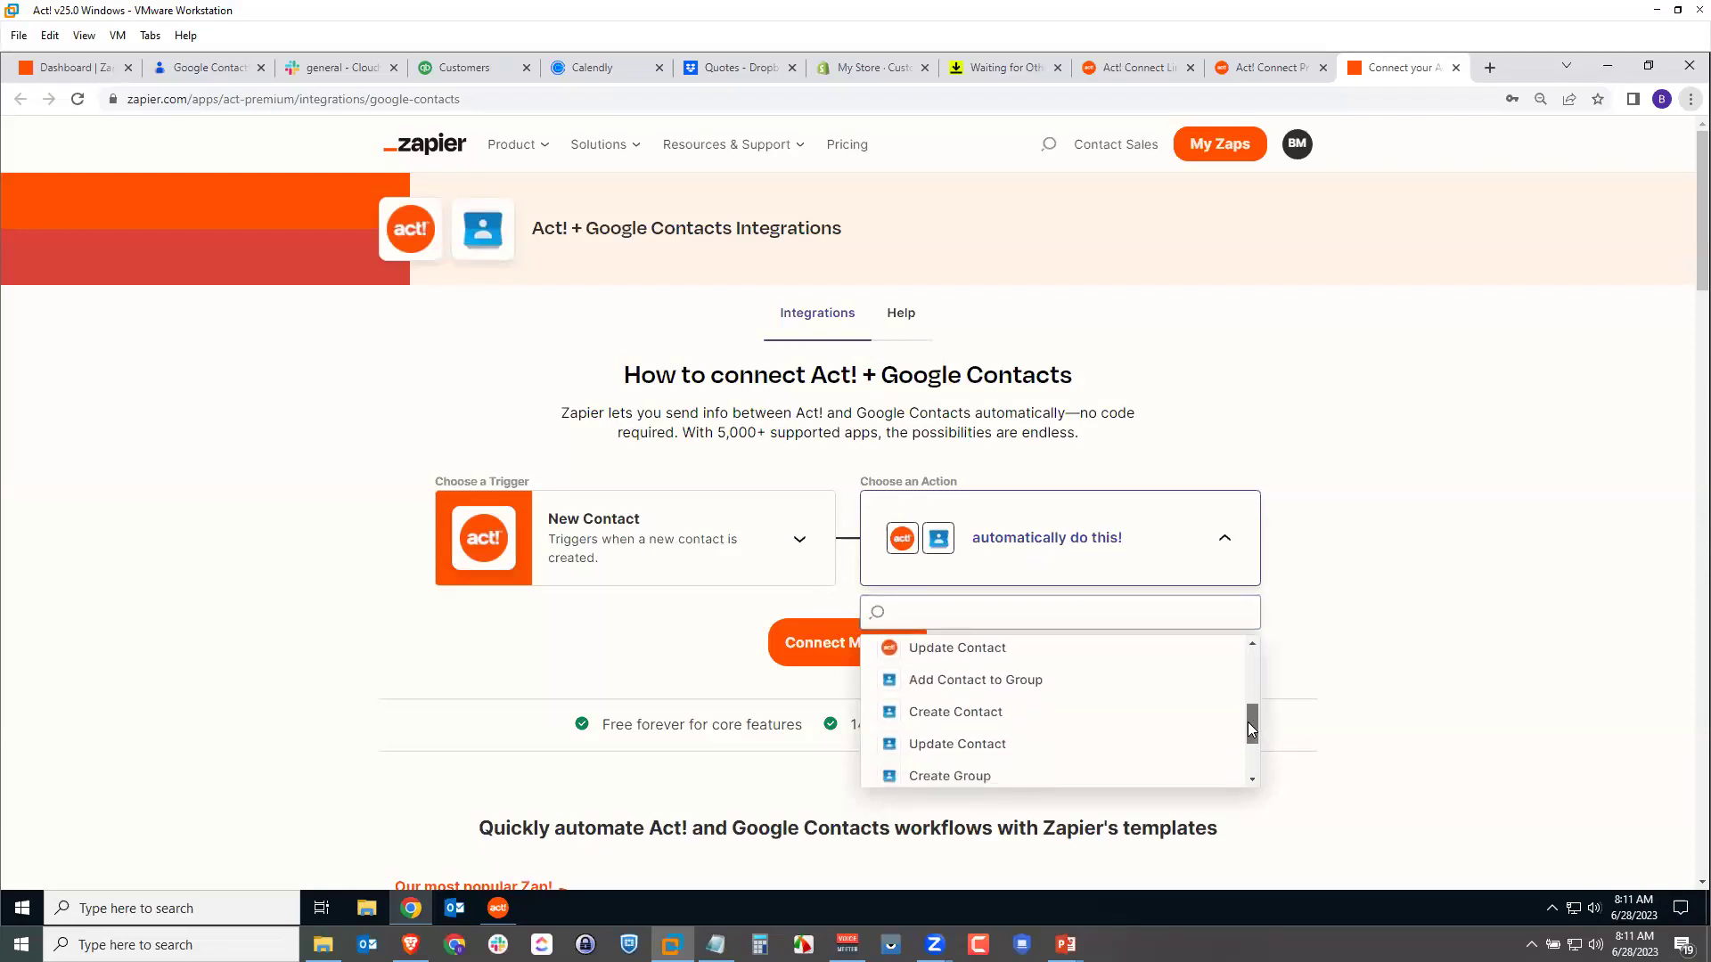
pyautogui.click(955, 713)
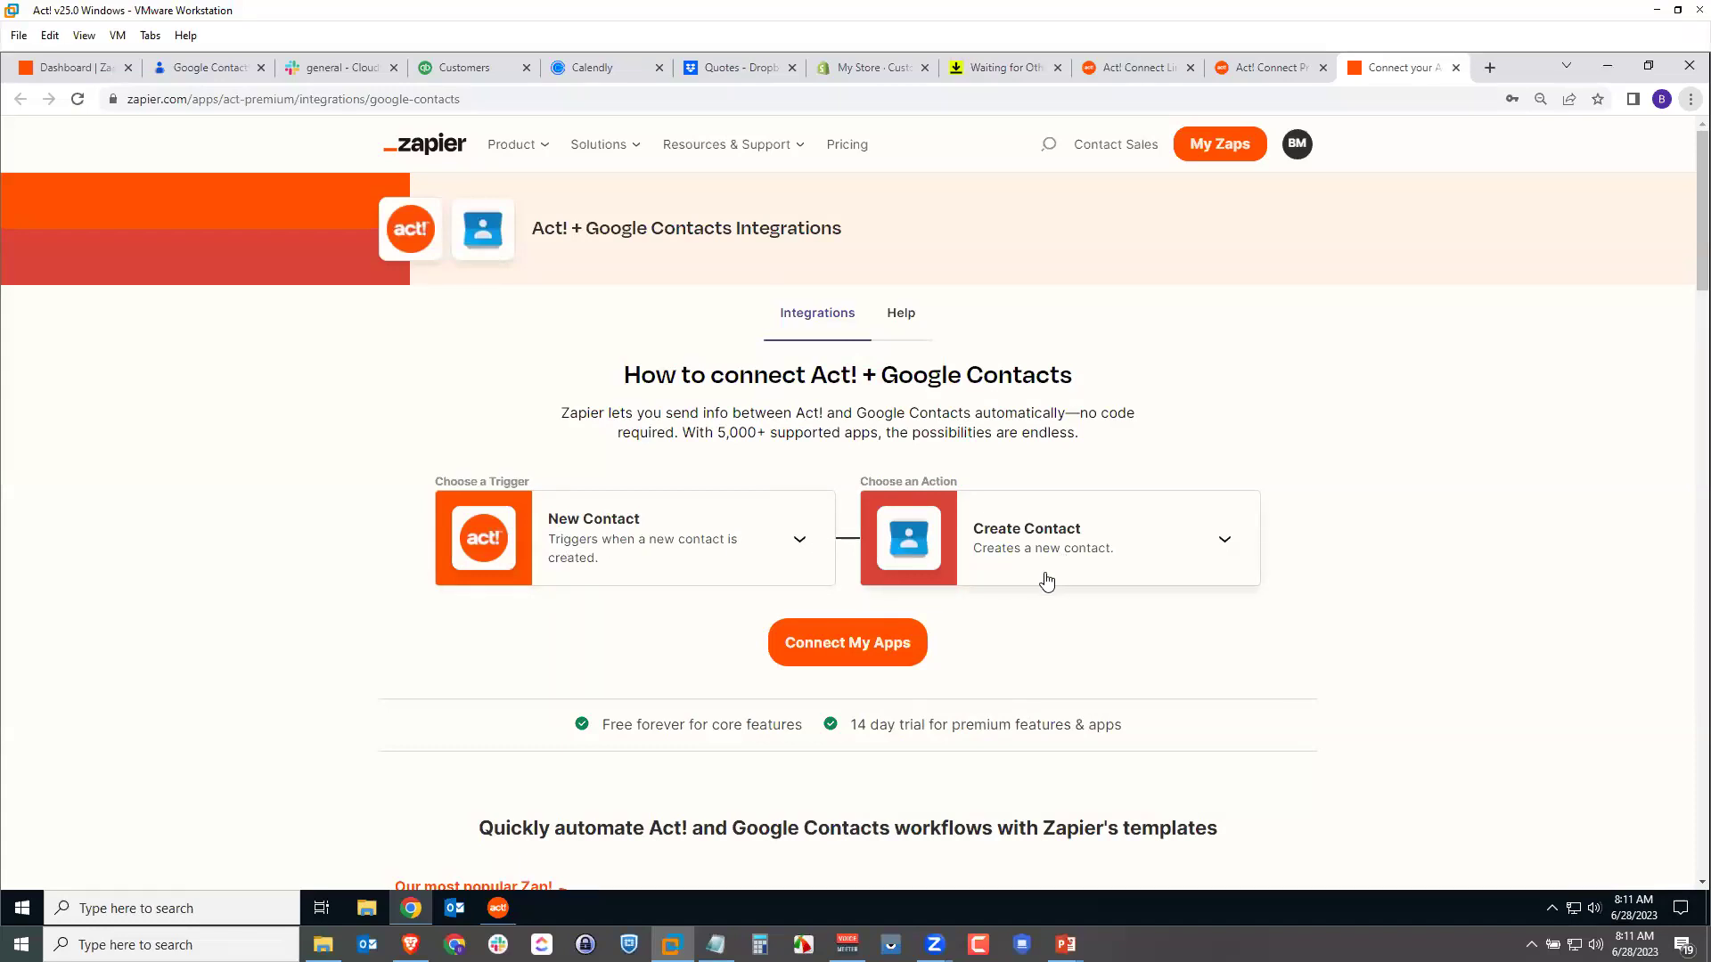
pyautogui.click(843, 659)
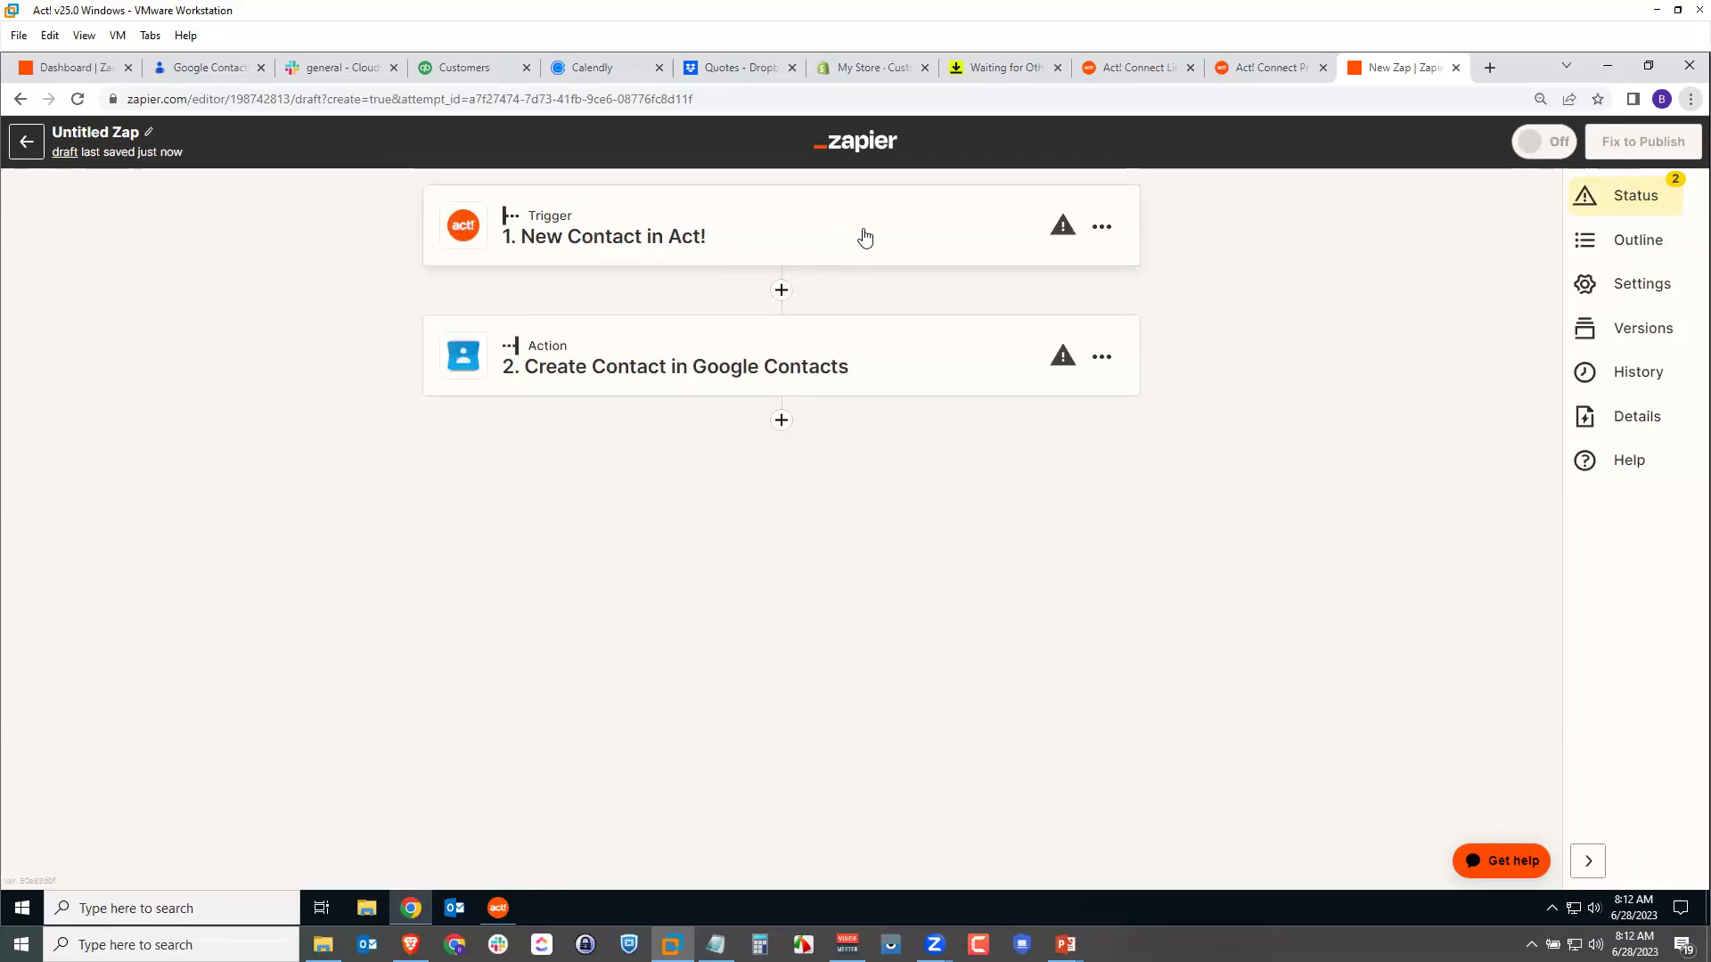
# Step: Confirm the New Contact trigger event and begin signing in to an Act! account
pyautogui.click(713, 231)
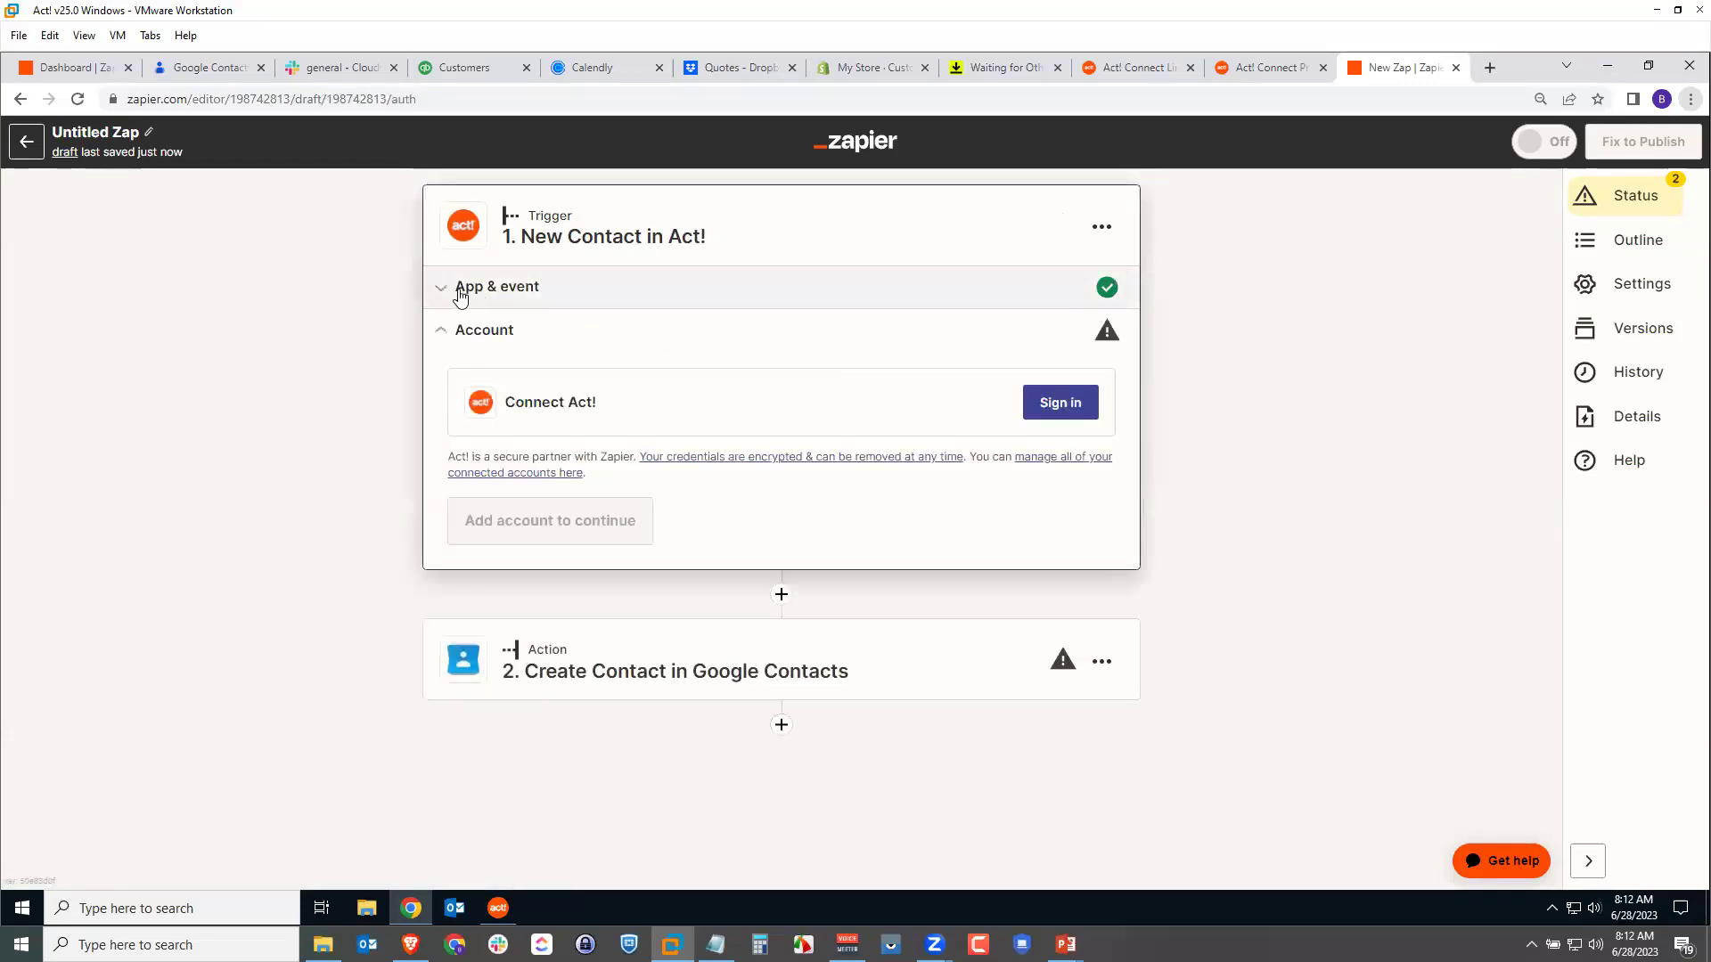
pyautogui.click(445, 294)
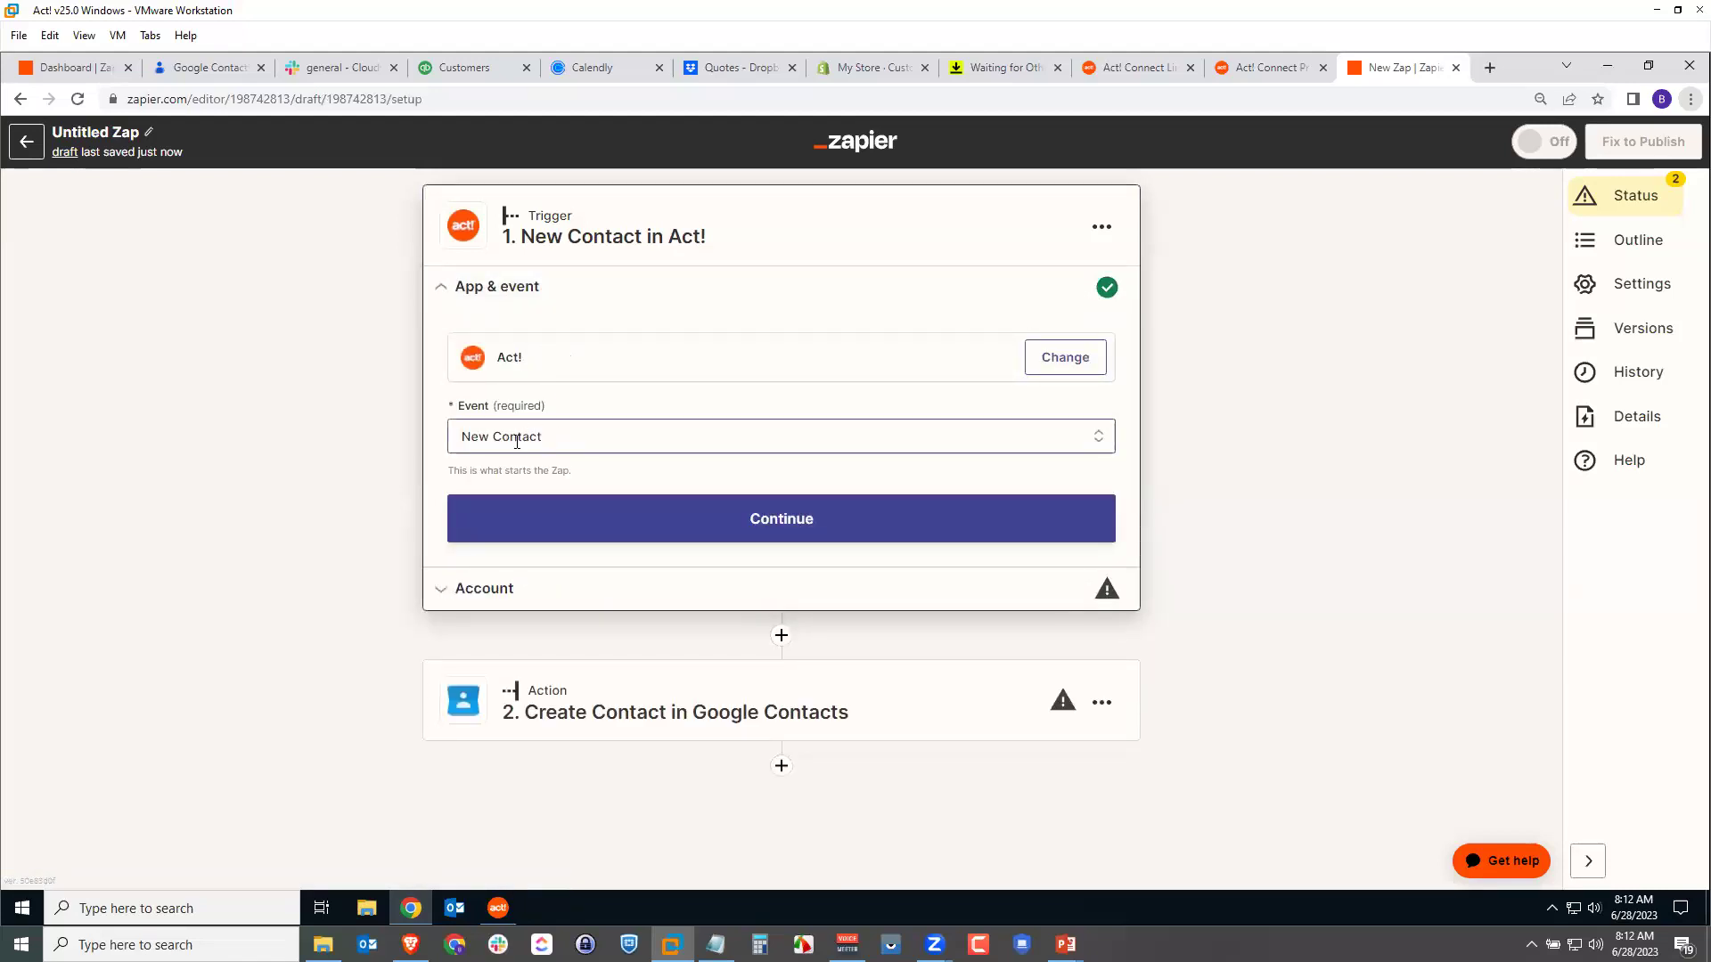
pyautogui.click(775, 523)
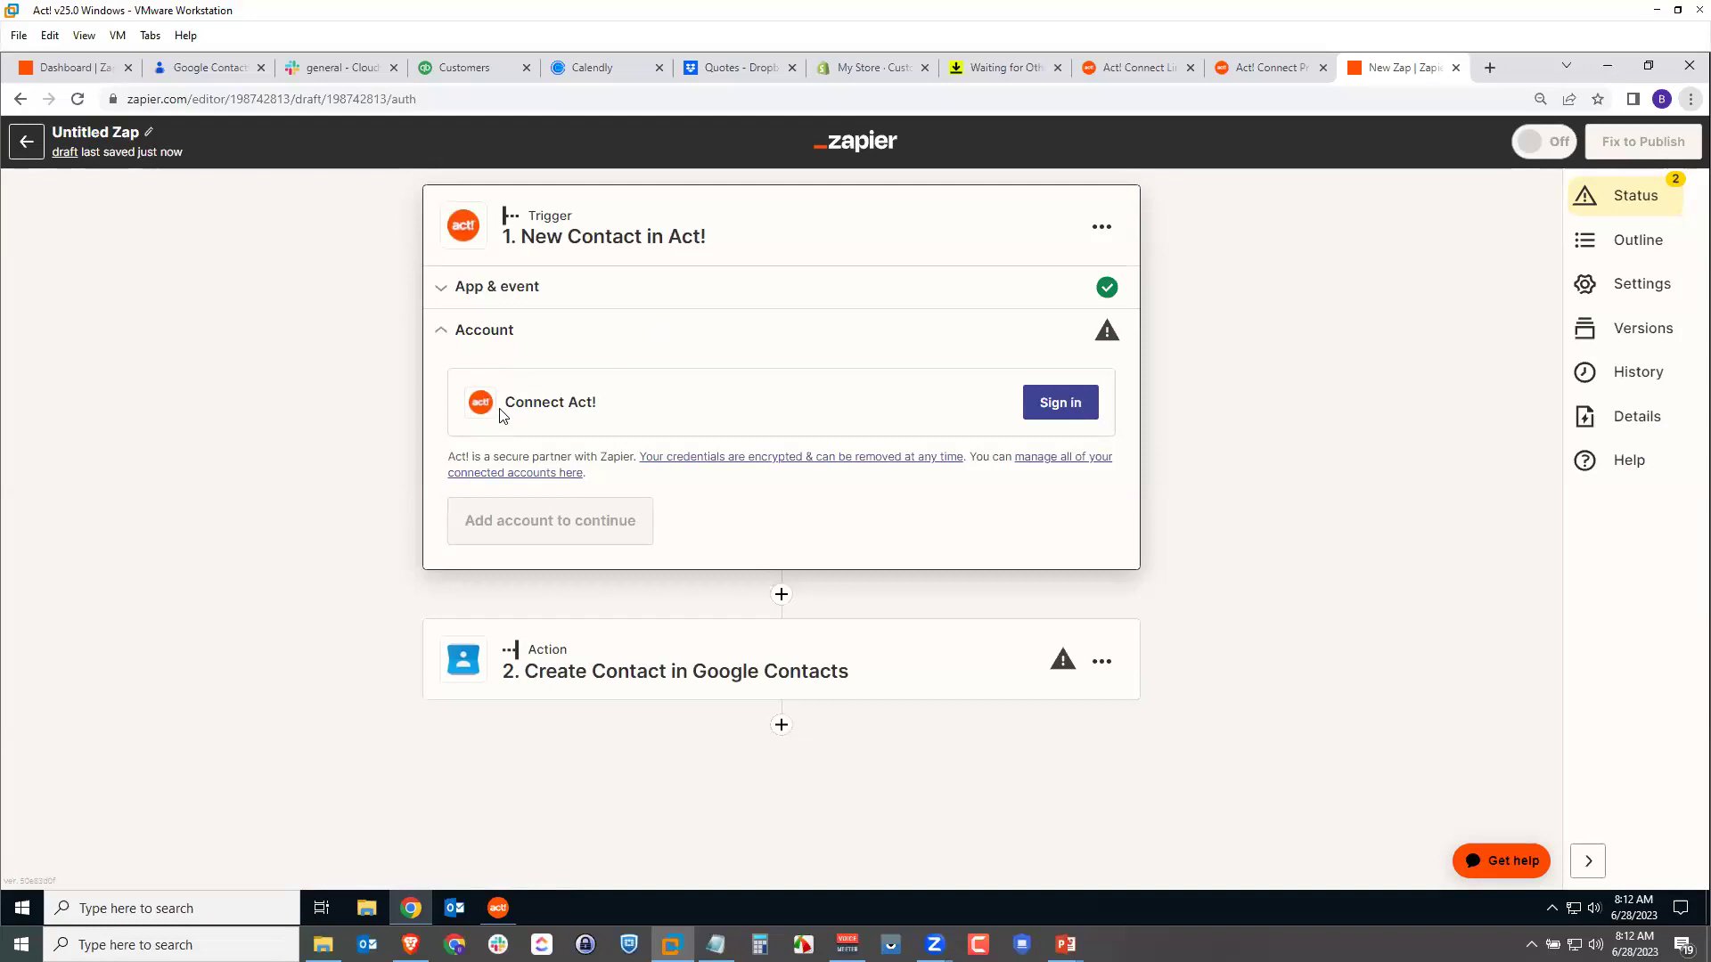
pyautogui.click(1057, 405)
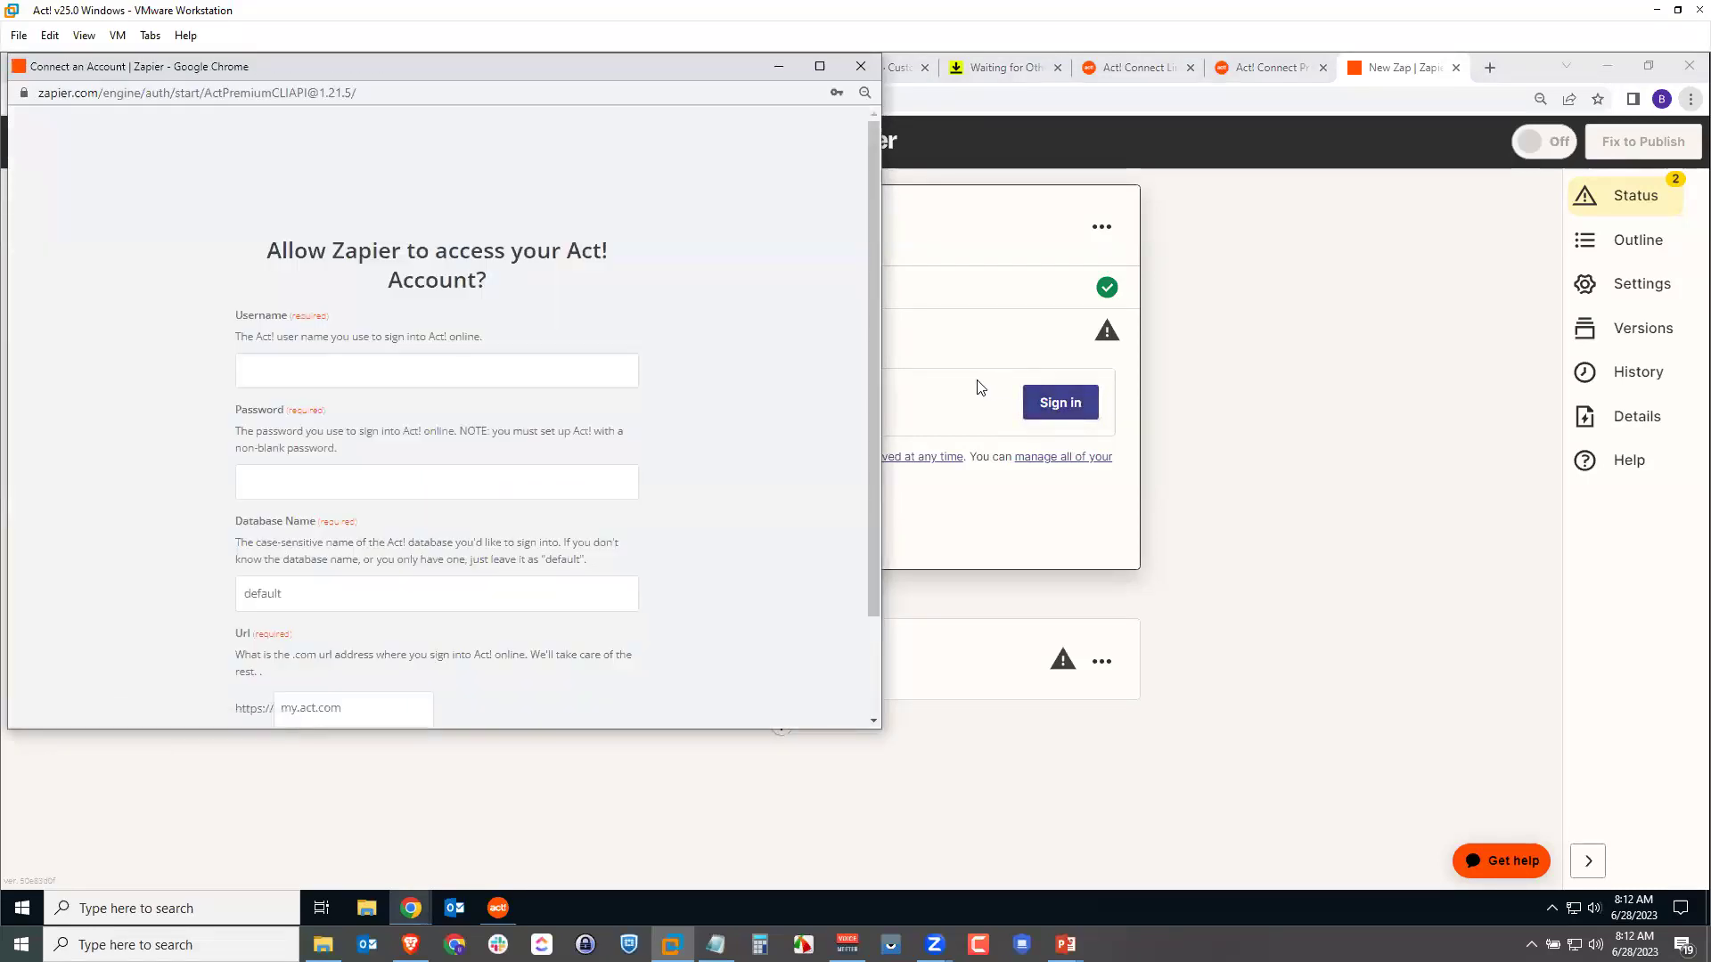
# Step: Enter the Act! username and password, set database to 'Cloudwalker', then switch to Act! for the server URL
pyautogui.moveTo(552, 69); pyautogui.dragTo(601, 140)
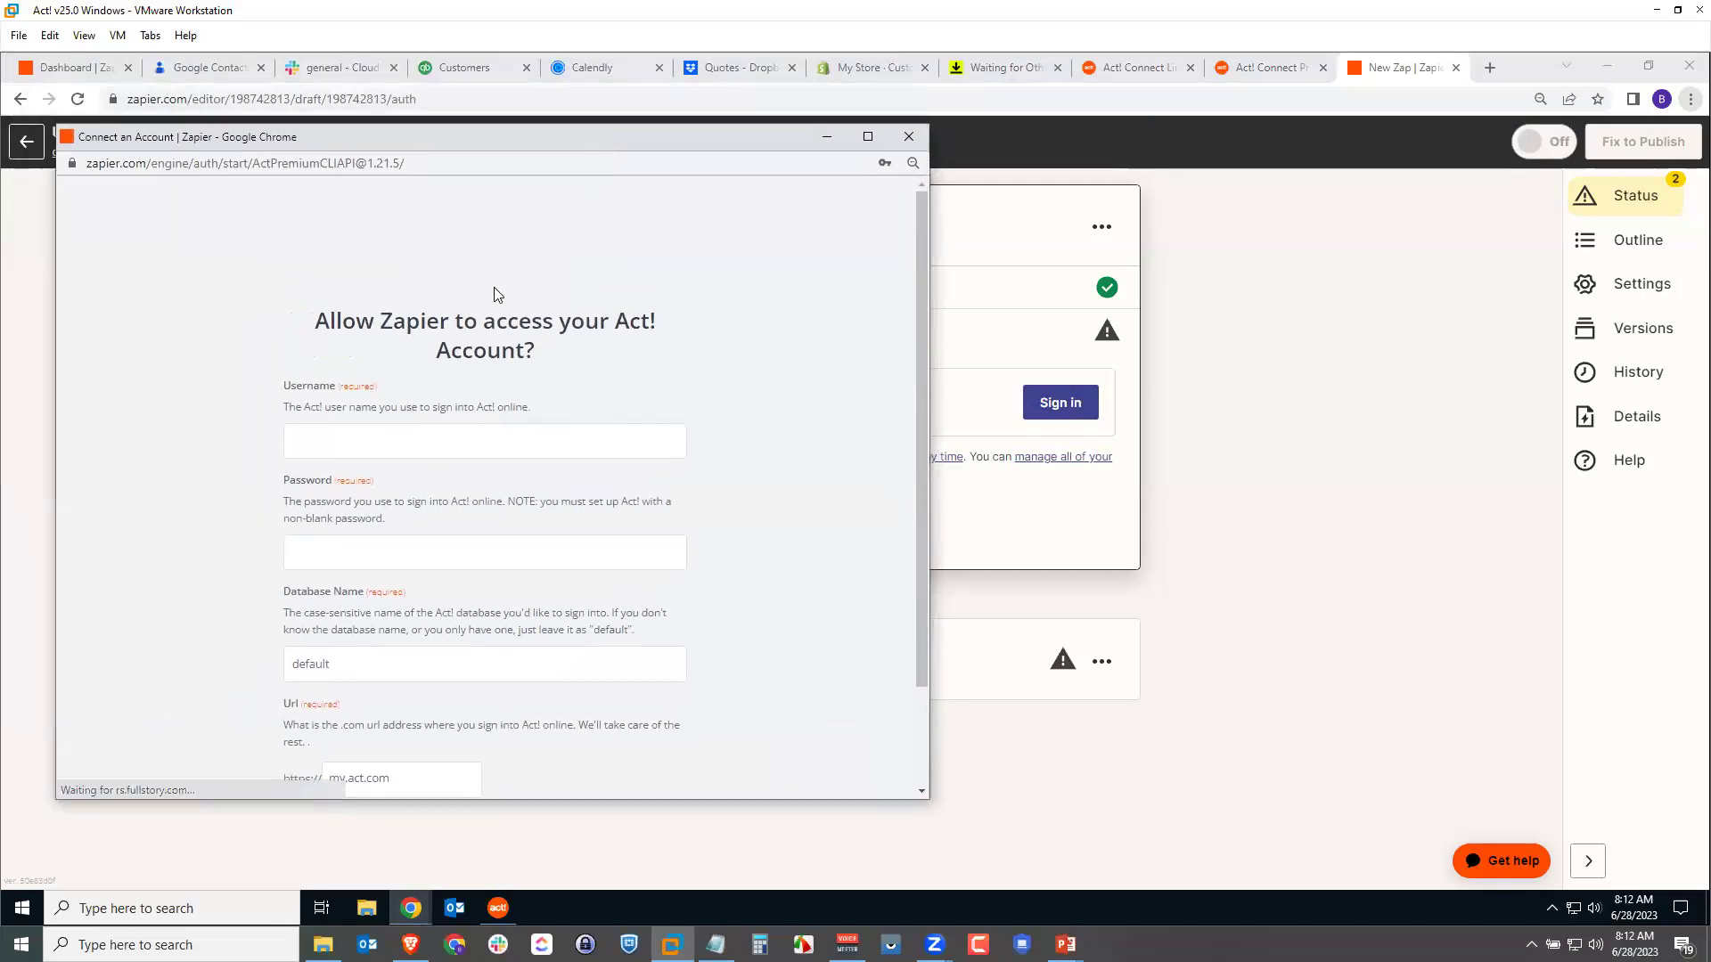
pyautogui.click(434, 439)
pyautogui.write('Brent')
pyautogui.press('Tab')
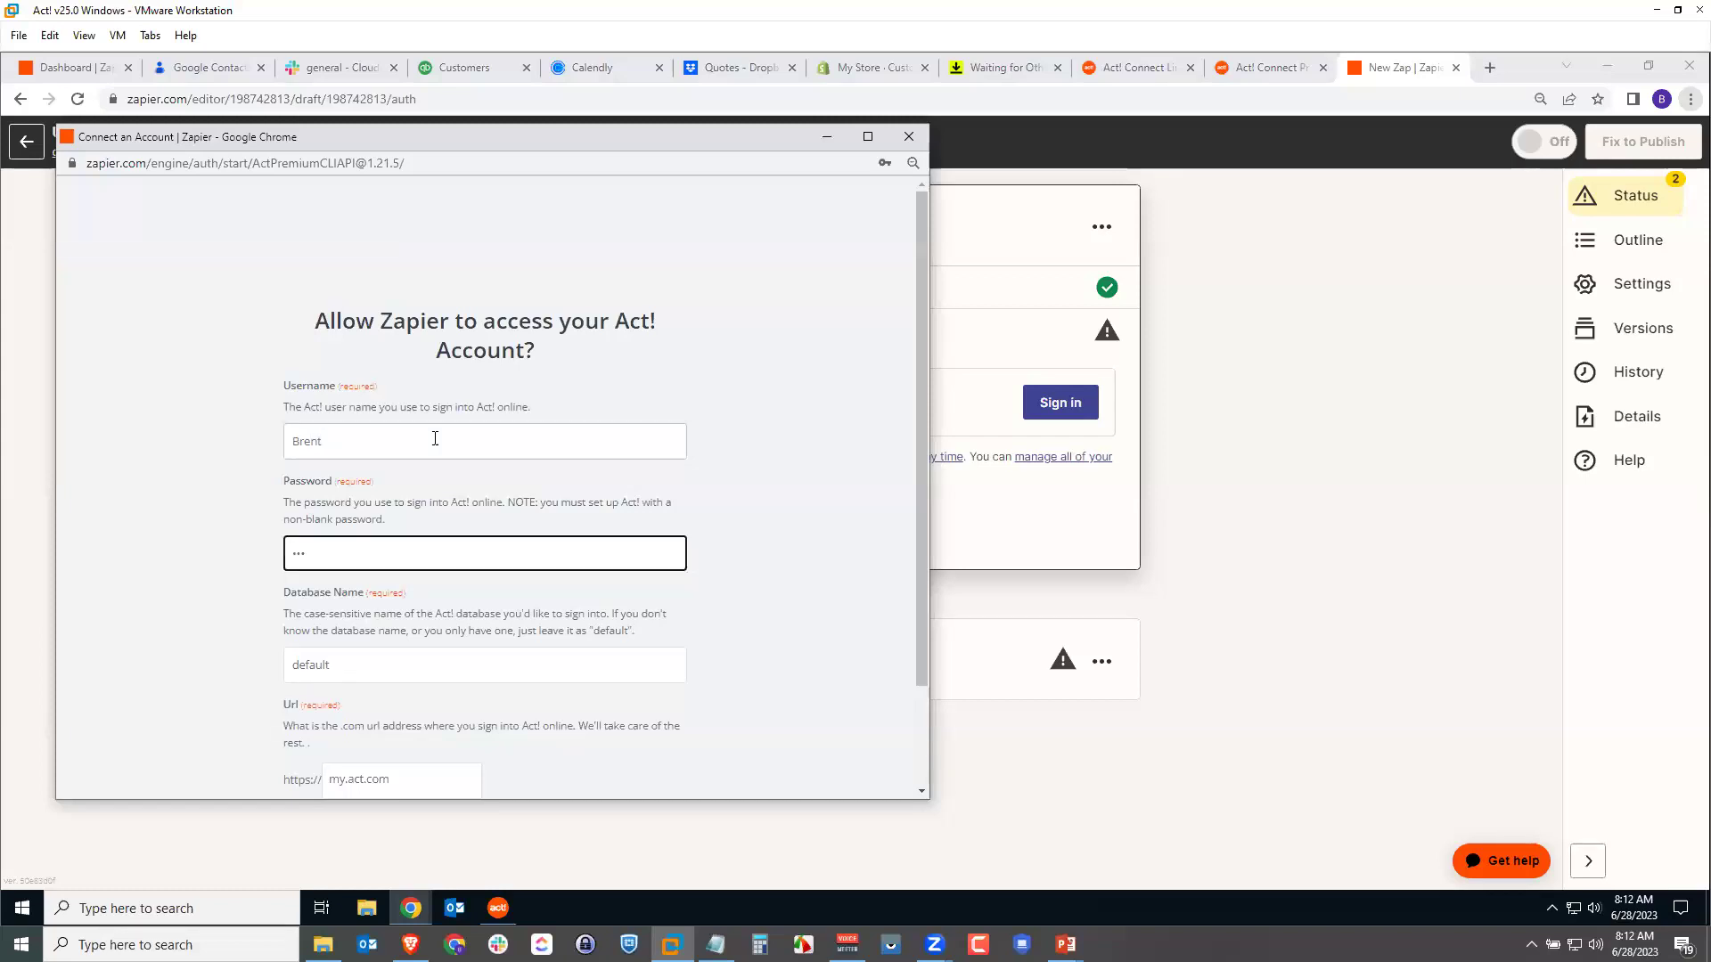
pyautogui.moveTo(362, 661); pyautogui.dragTo(299, 664)
pyautogui.write('Cloudwalker')
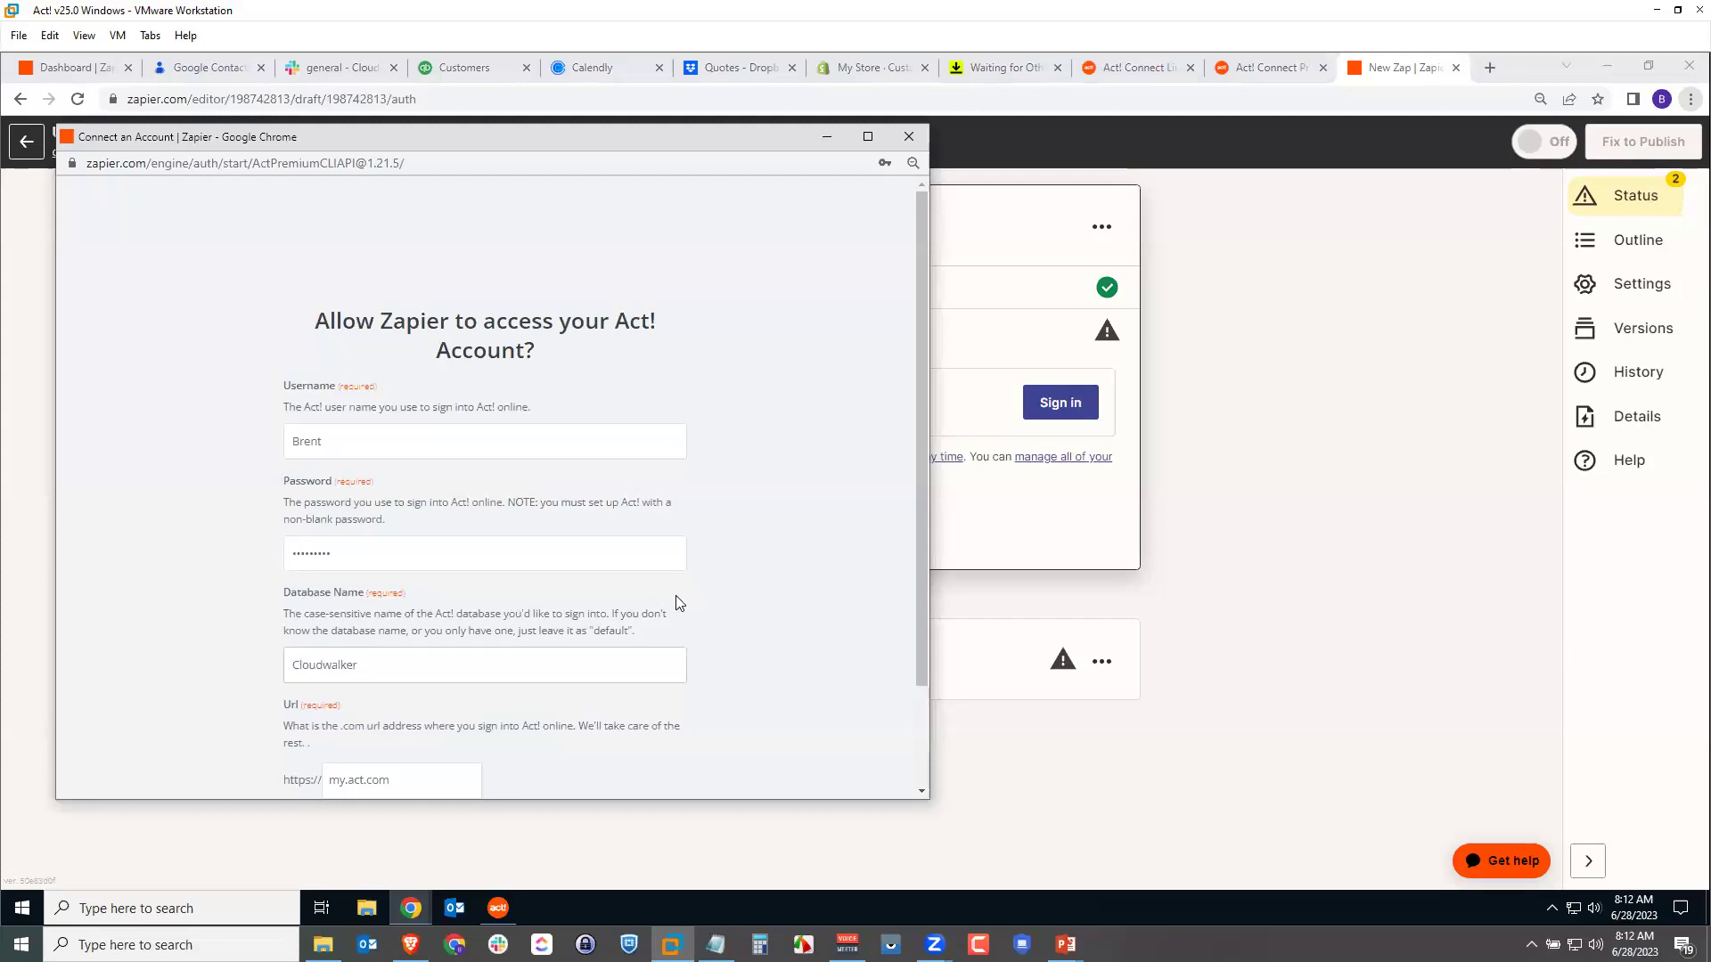
pyautogui.scroll(-1, 624, 651)
pyautogui.click(397, 691)
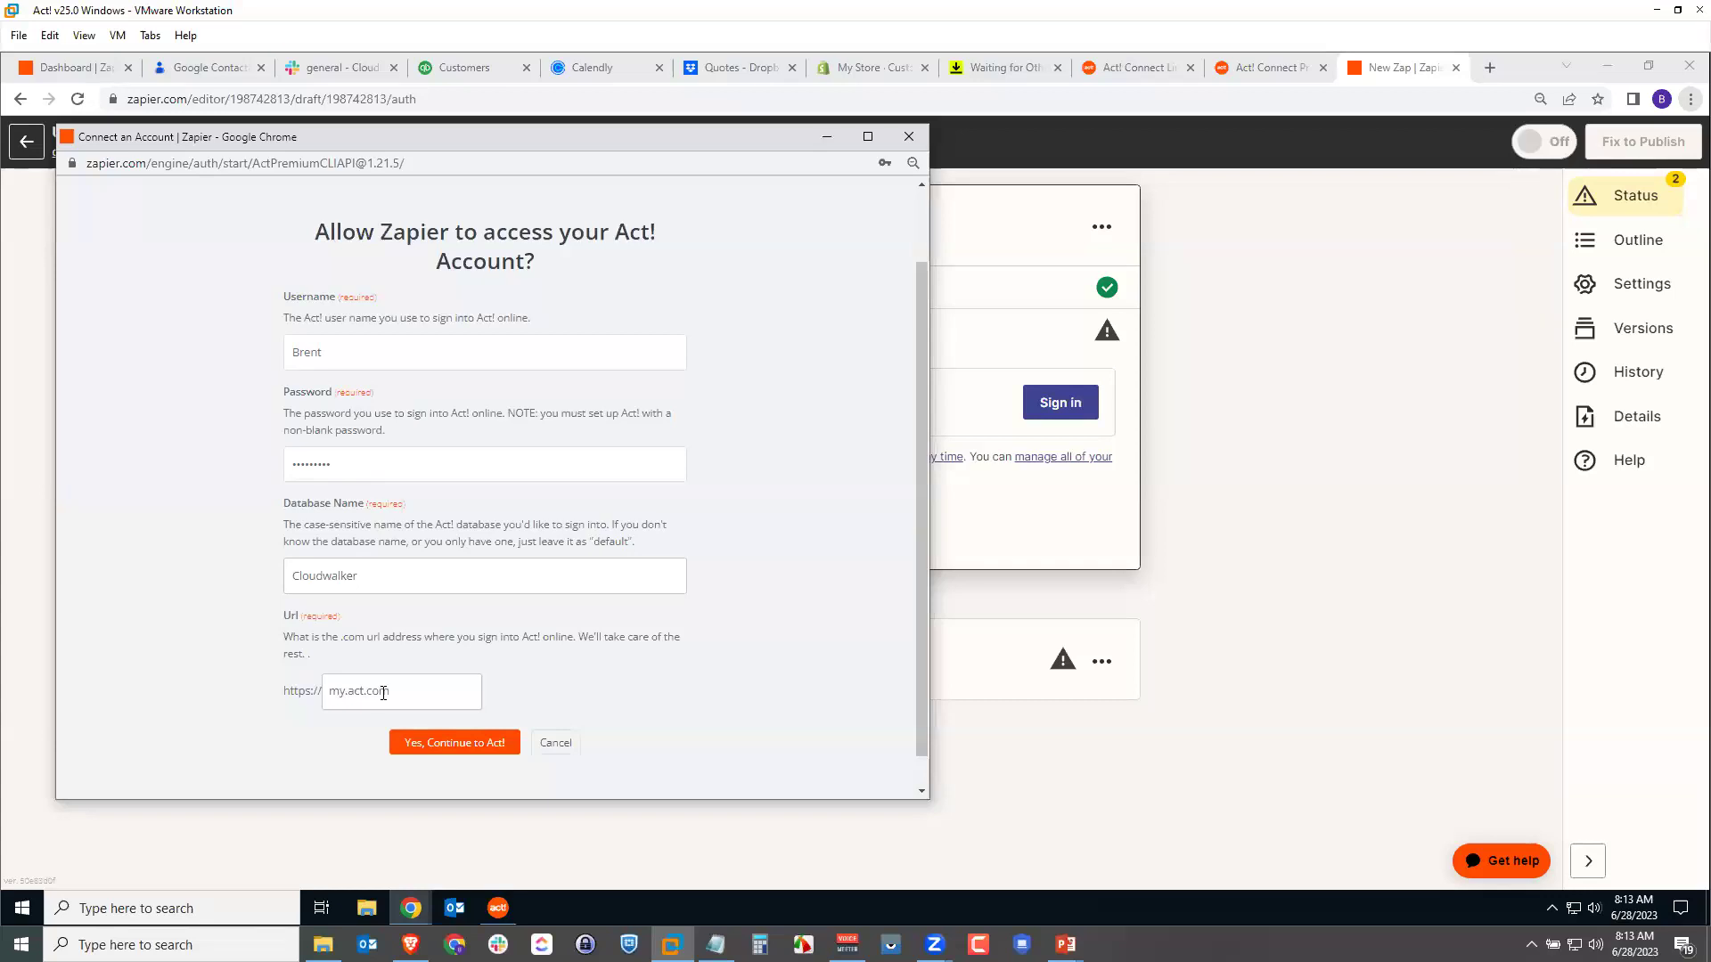
pyautogui.click(497, 908)
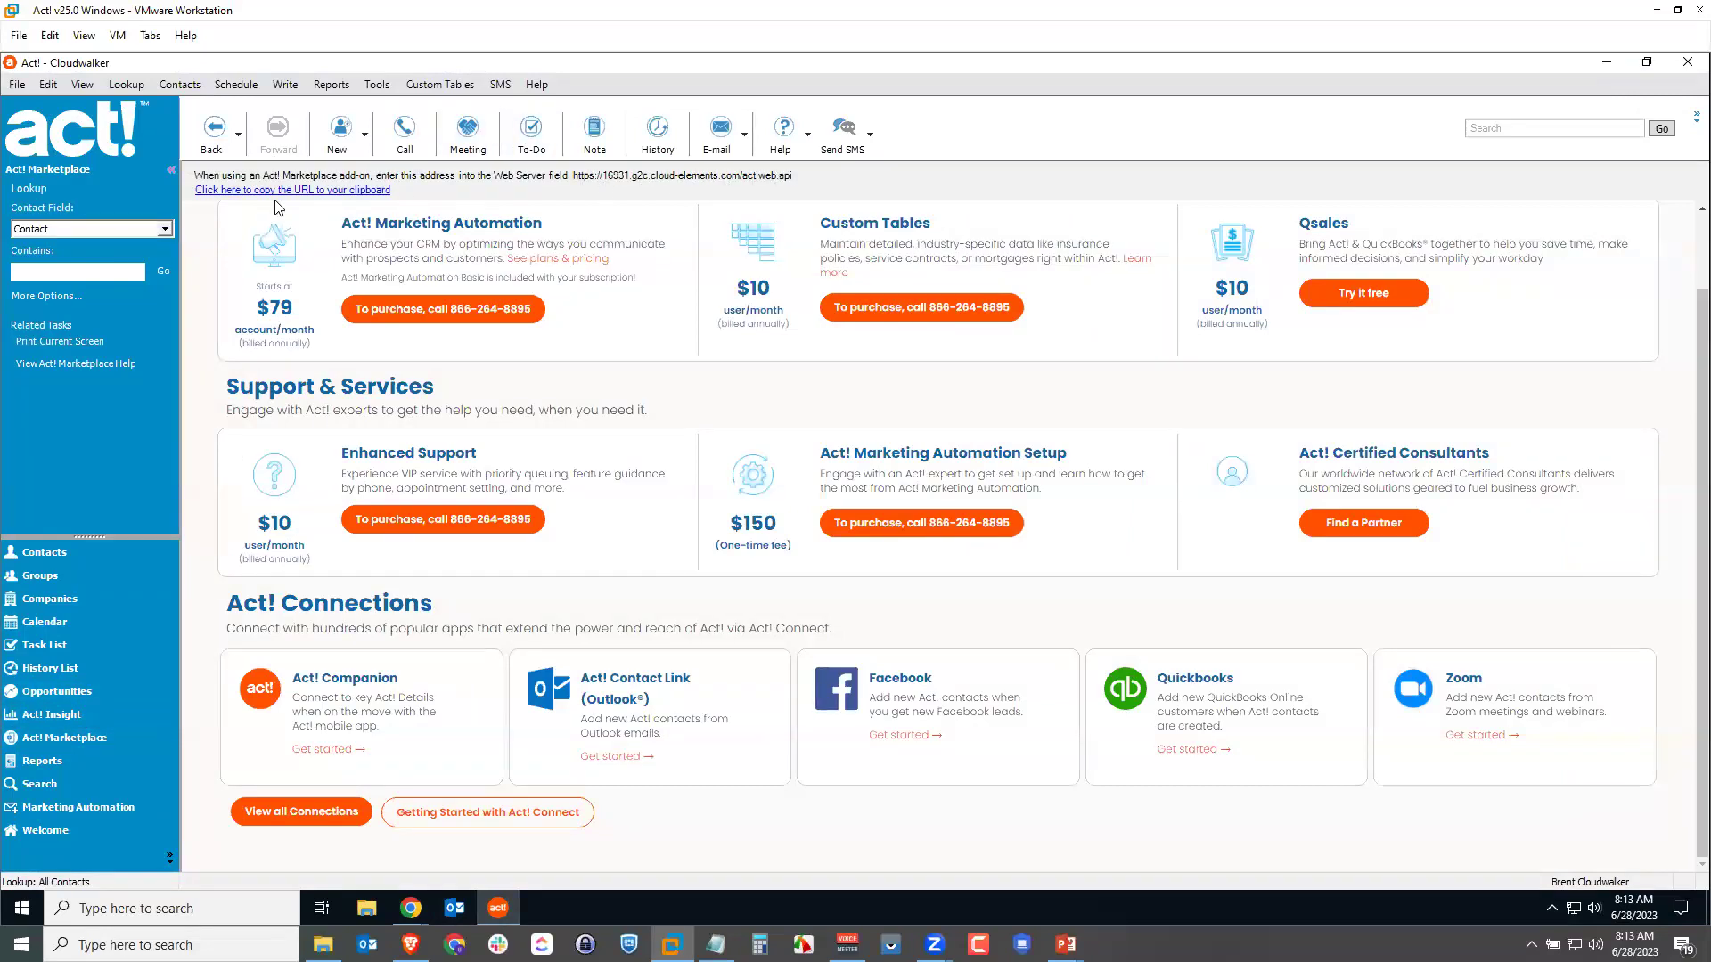
# Step: Copy the Act! Web Server address into the access form's Url field and submit the sign-in
pyautogui.click(243, 191)
pyautogui.moveTo(417, 909)
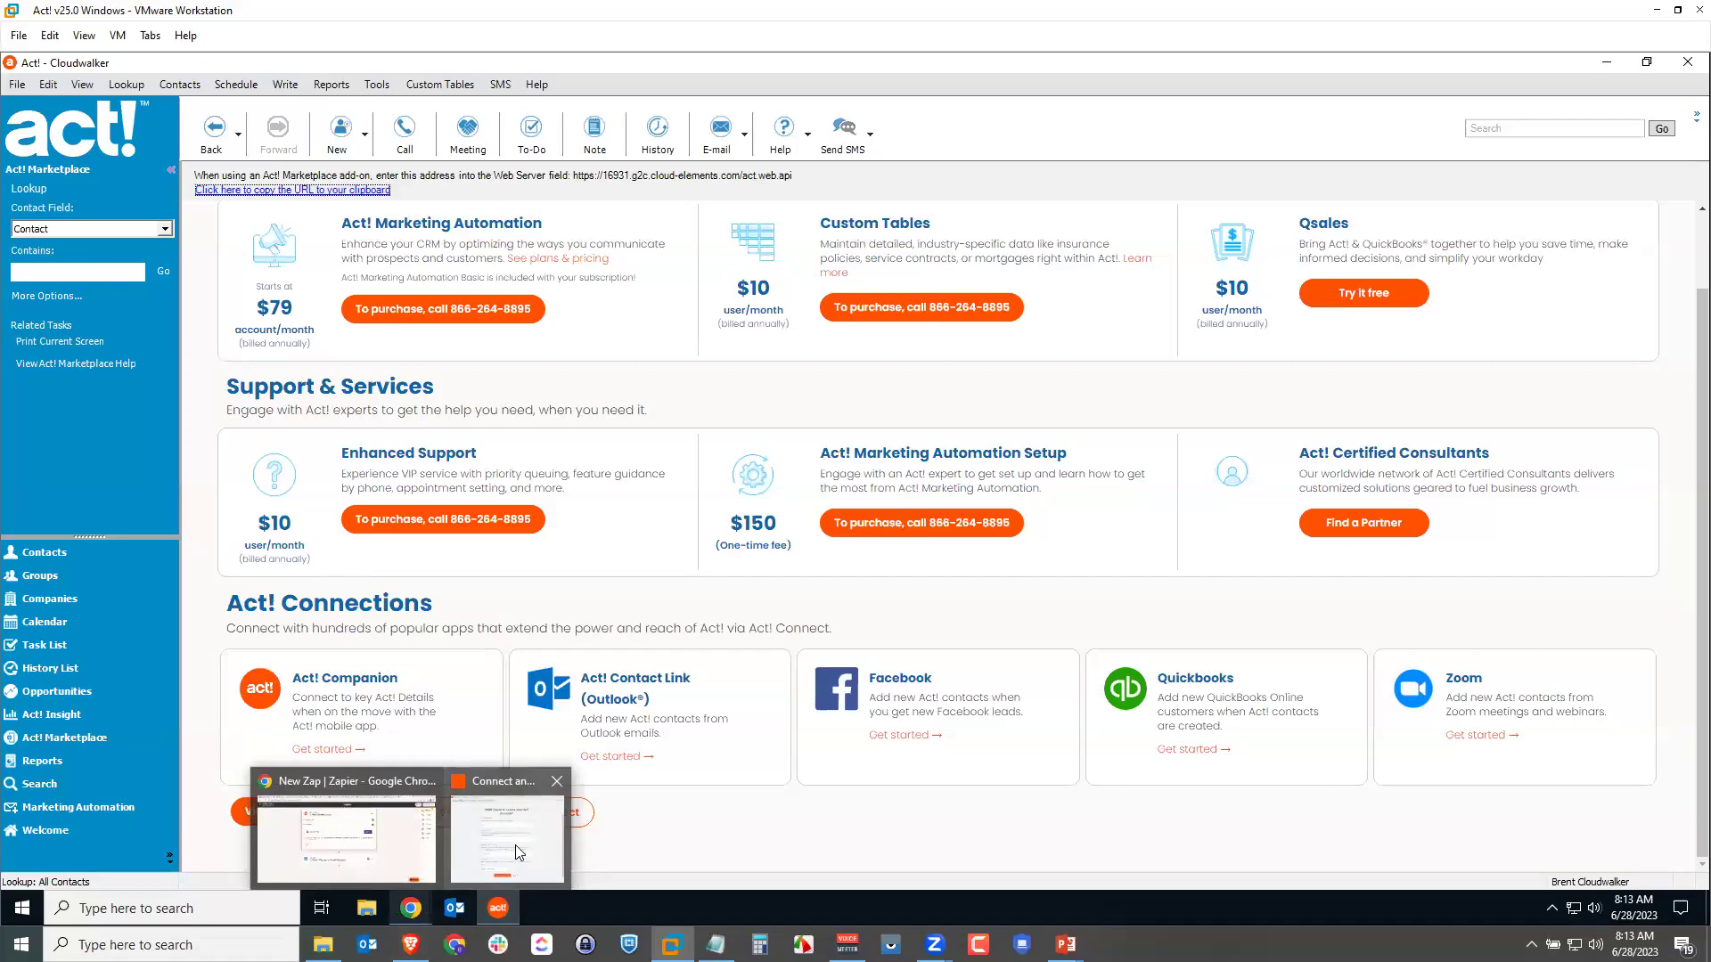
pyautogui.click(515, 844)
pyautogui.moveTo(417, 690); pyautogui.dragTo(312, 690)
pyautogui.press('BackSpace')
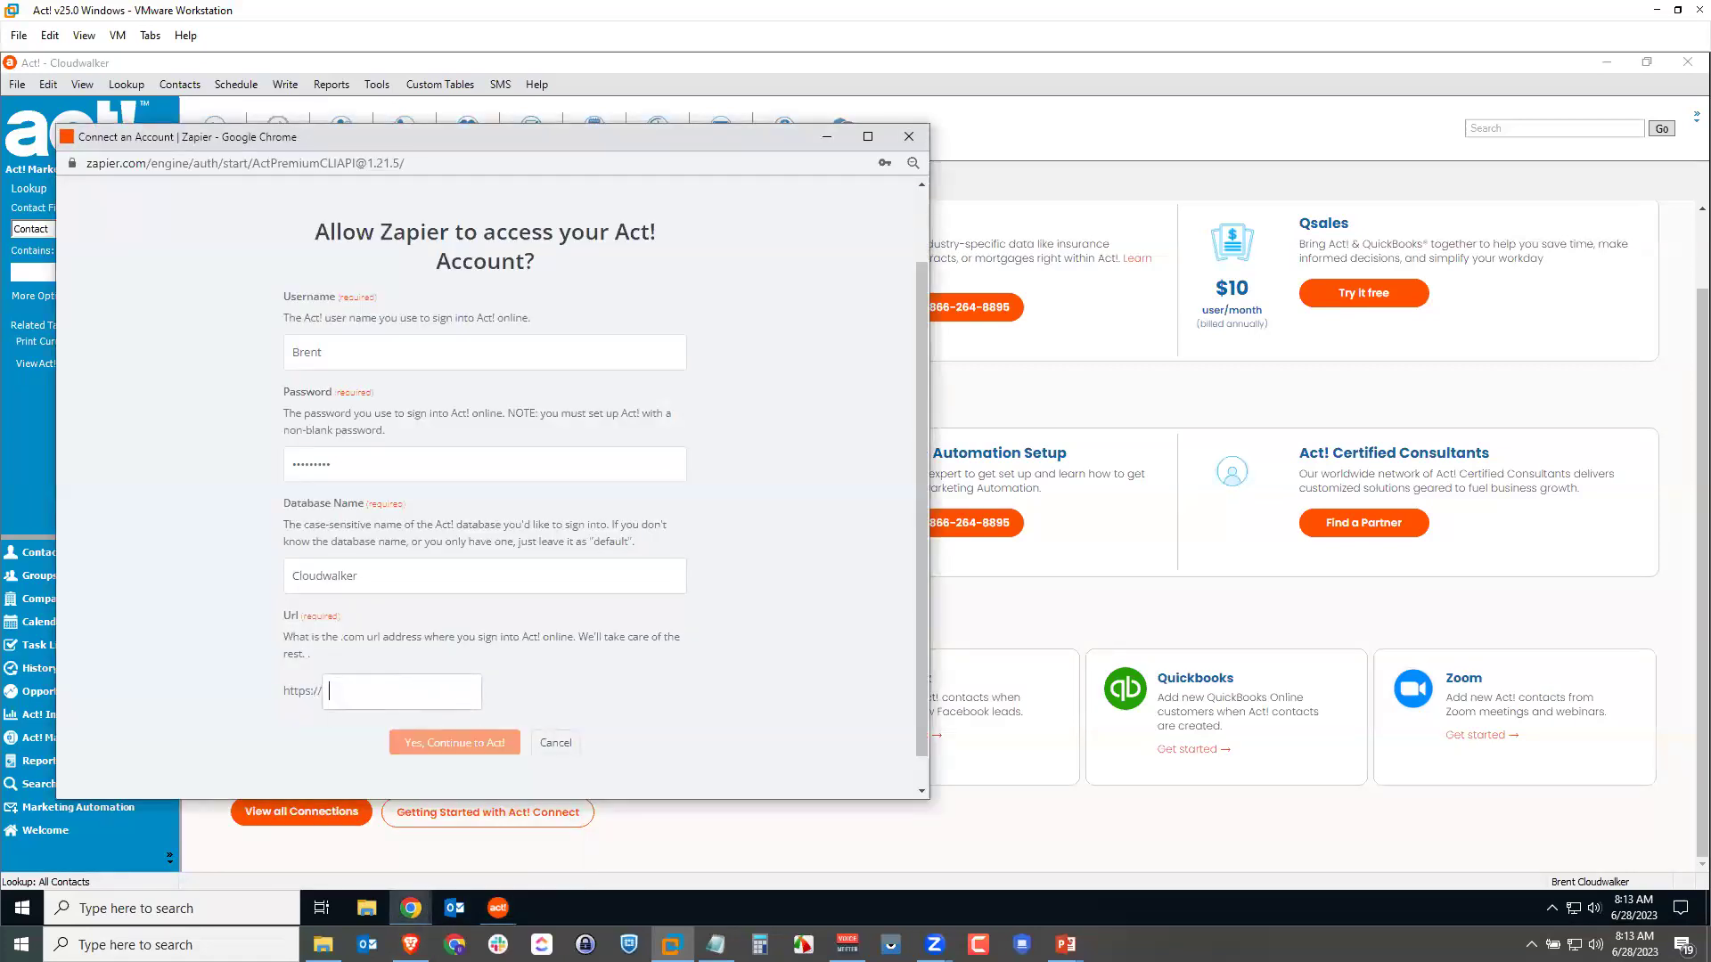
pyautogui.rightClick(434, 686)
pyautogui.click(515, 546)
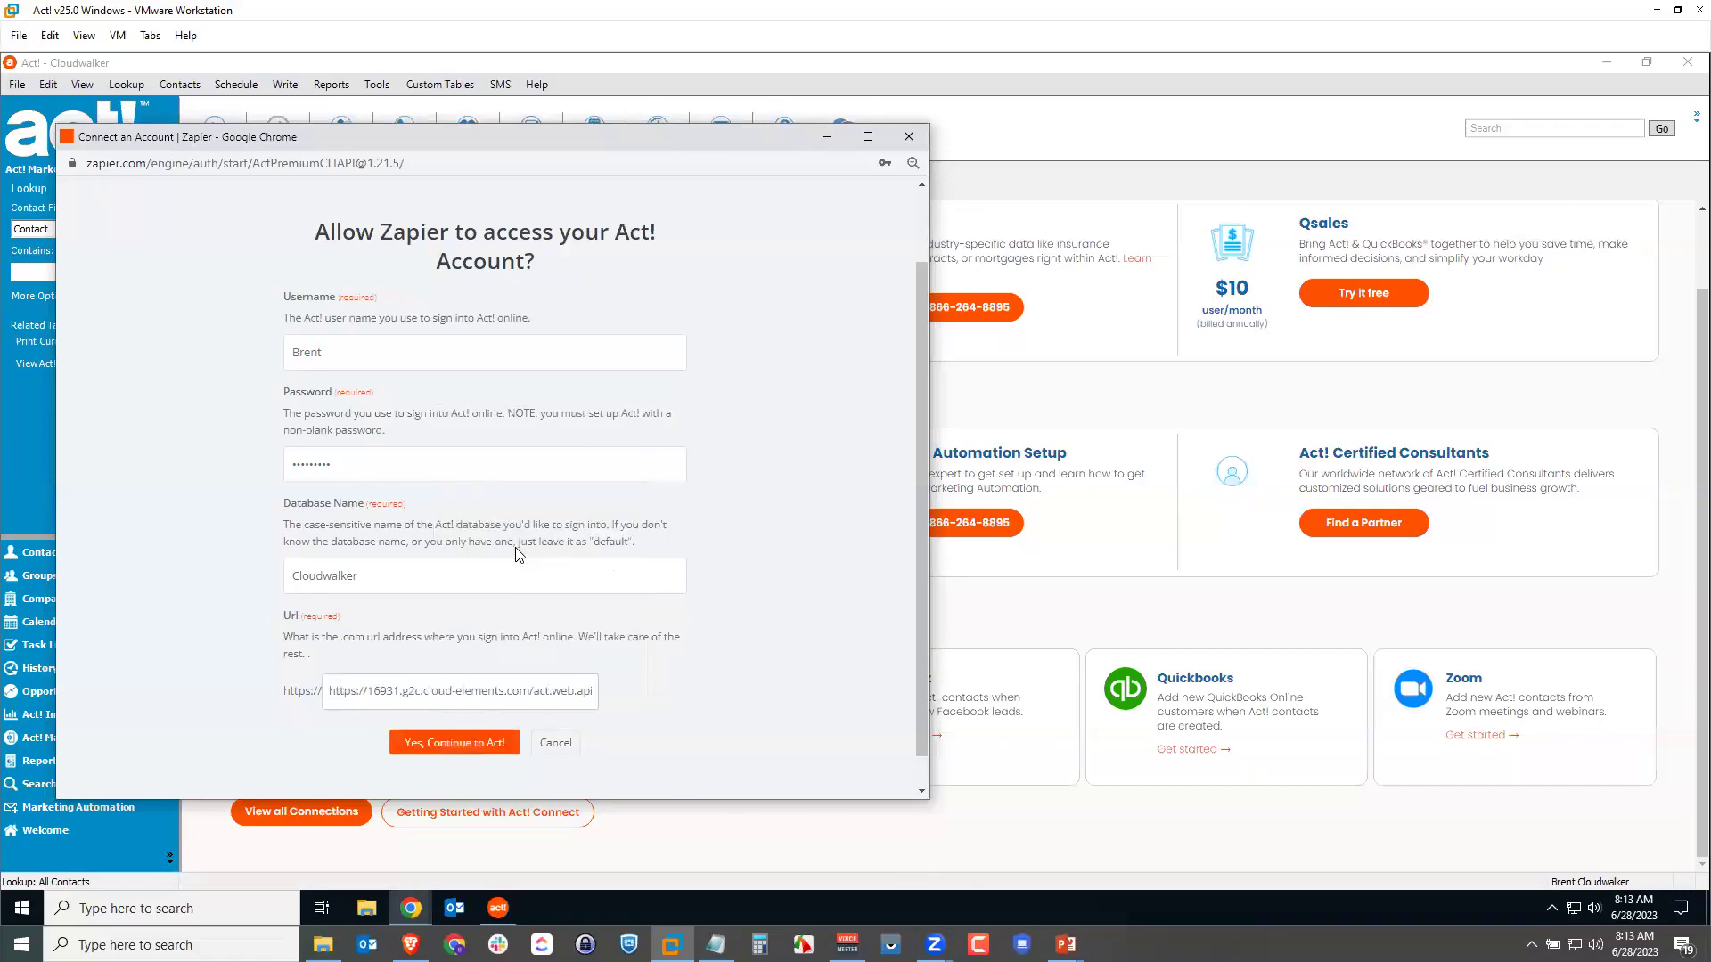
pyautogui.click(465, 745)
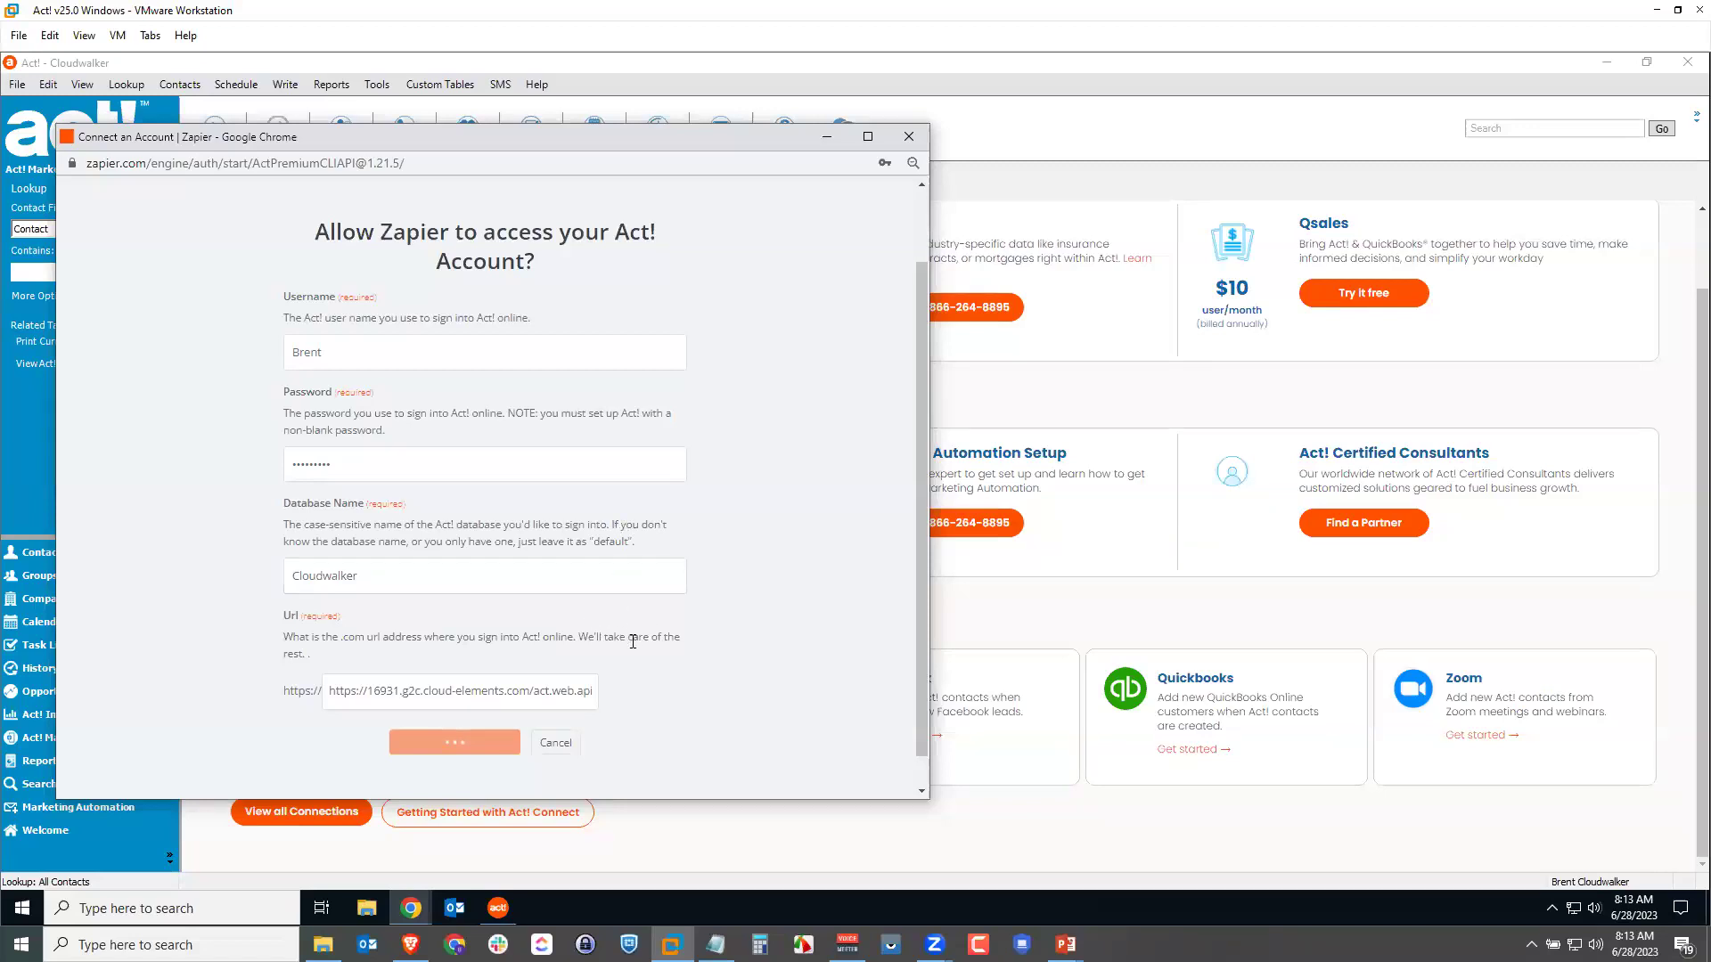
pyautogui.click(404, 908)
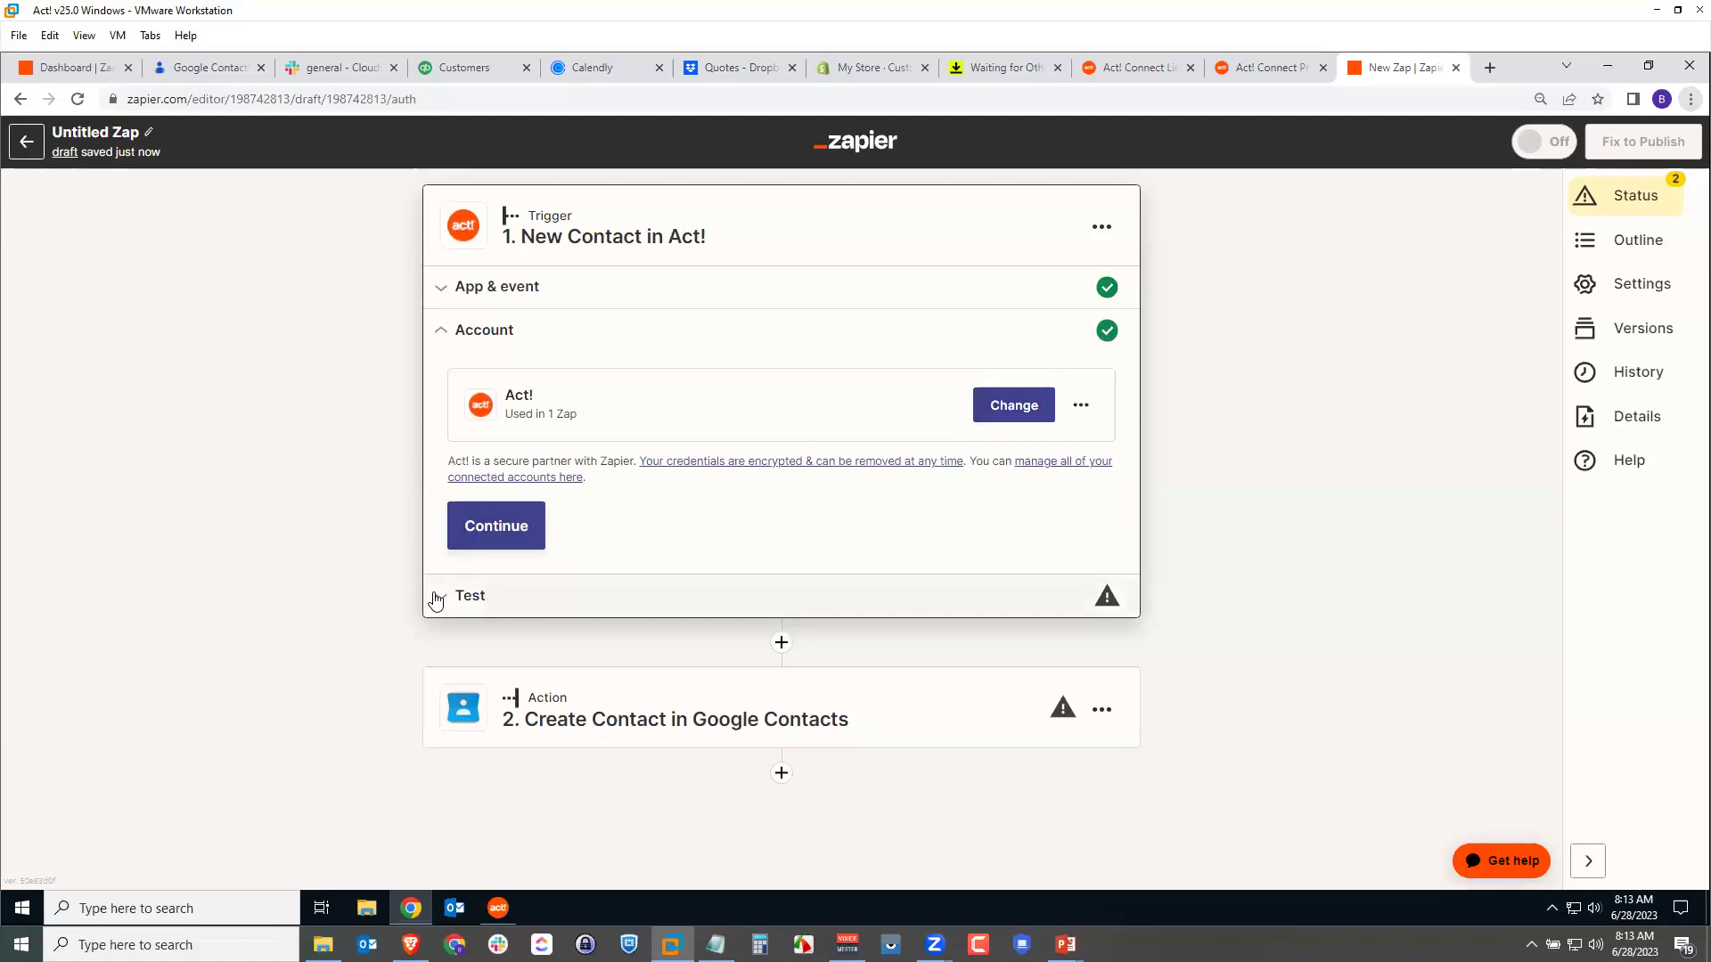
# Step: Continue from the connected Act! account to the 'Test your trigger' step
pyautogui.click(496, 526)
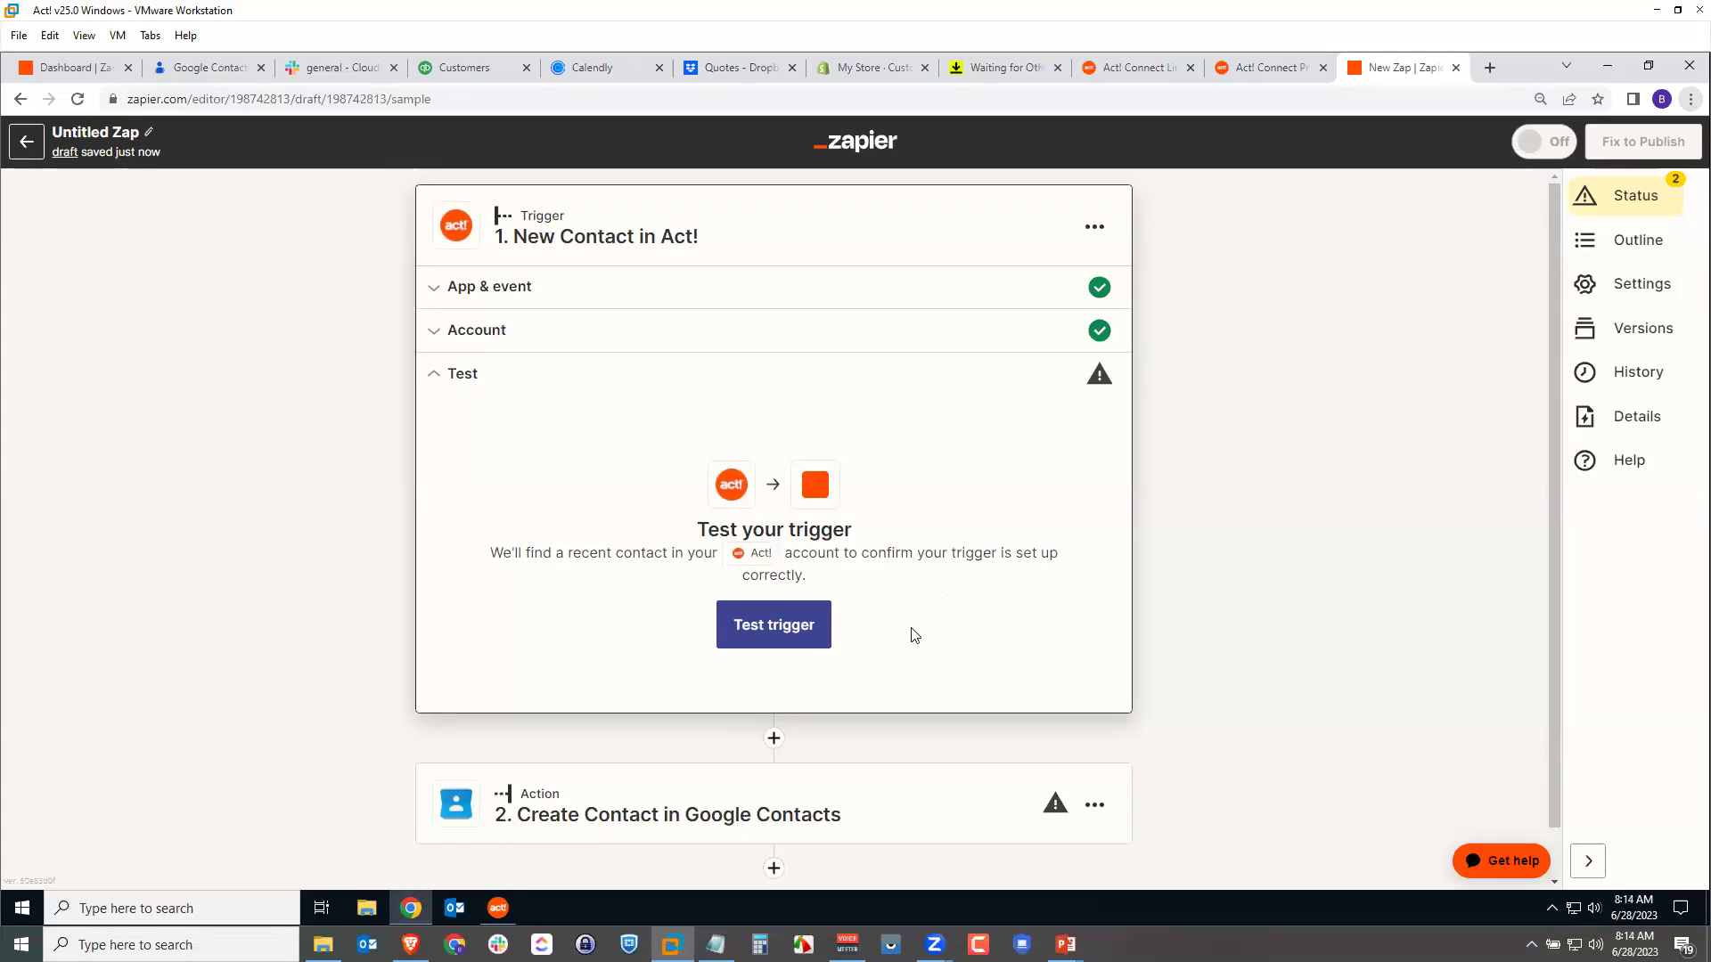
# Step: Test the New Contact trigger and continue with Contact A as the sample record
pyautogui.click(777, 628)
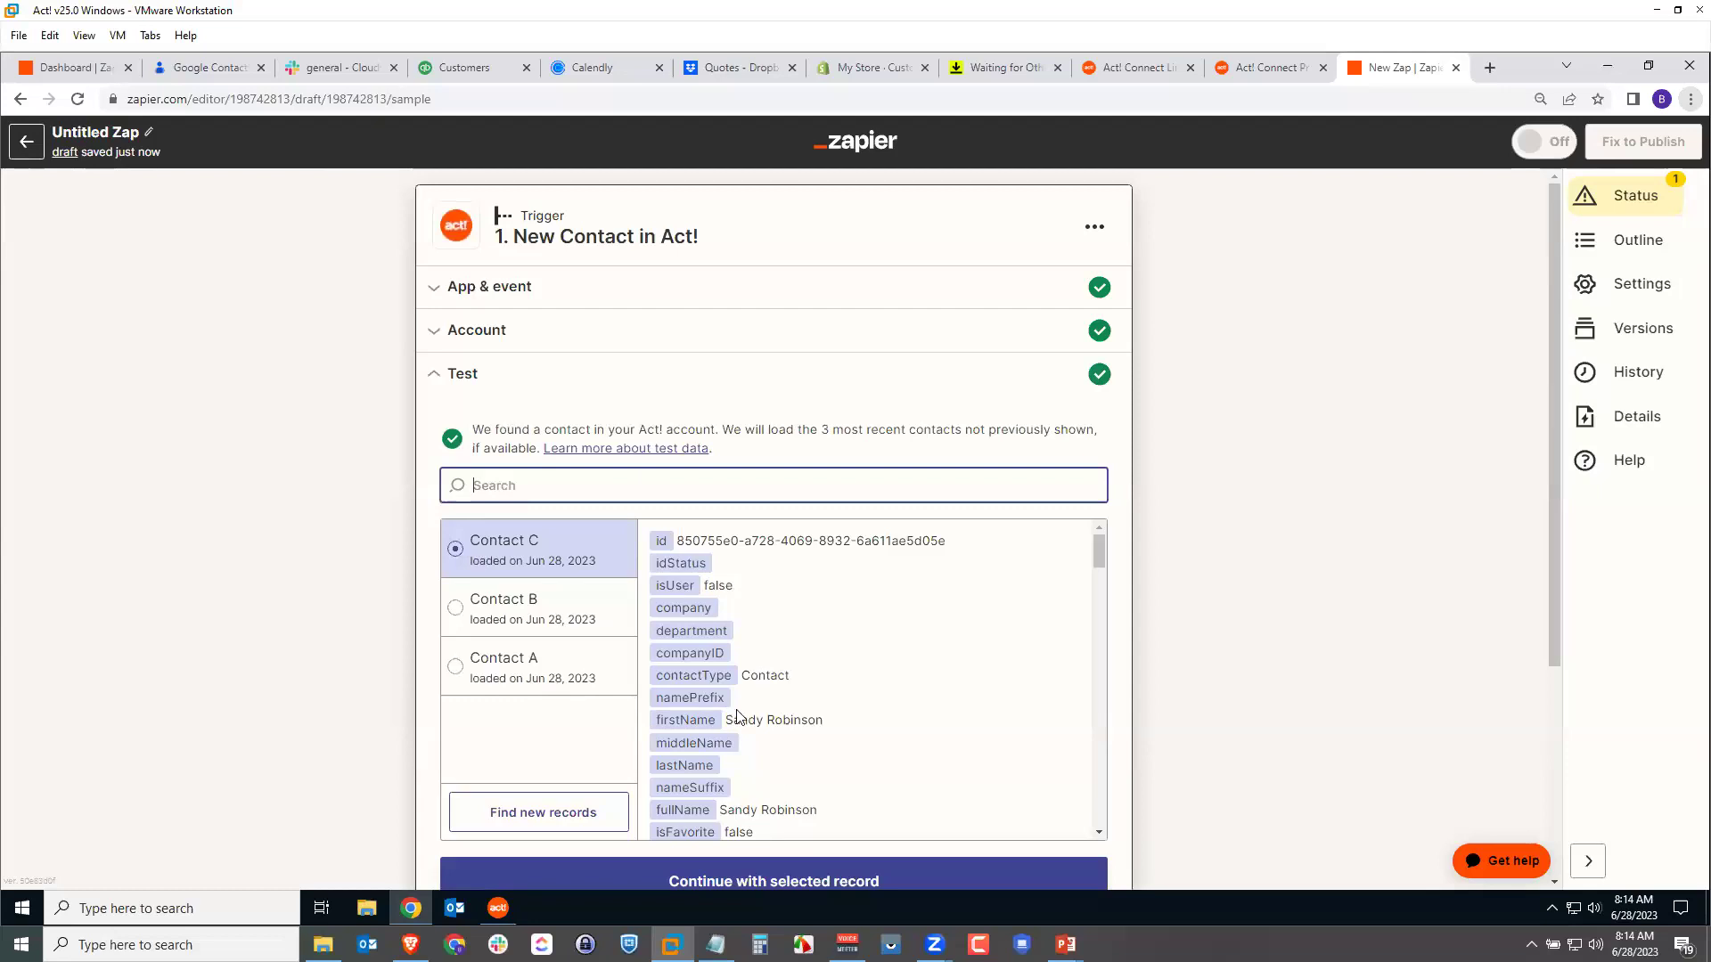
pyautogui.click(505, 617)
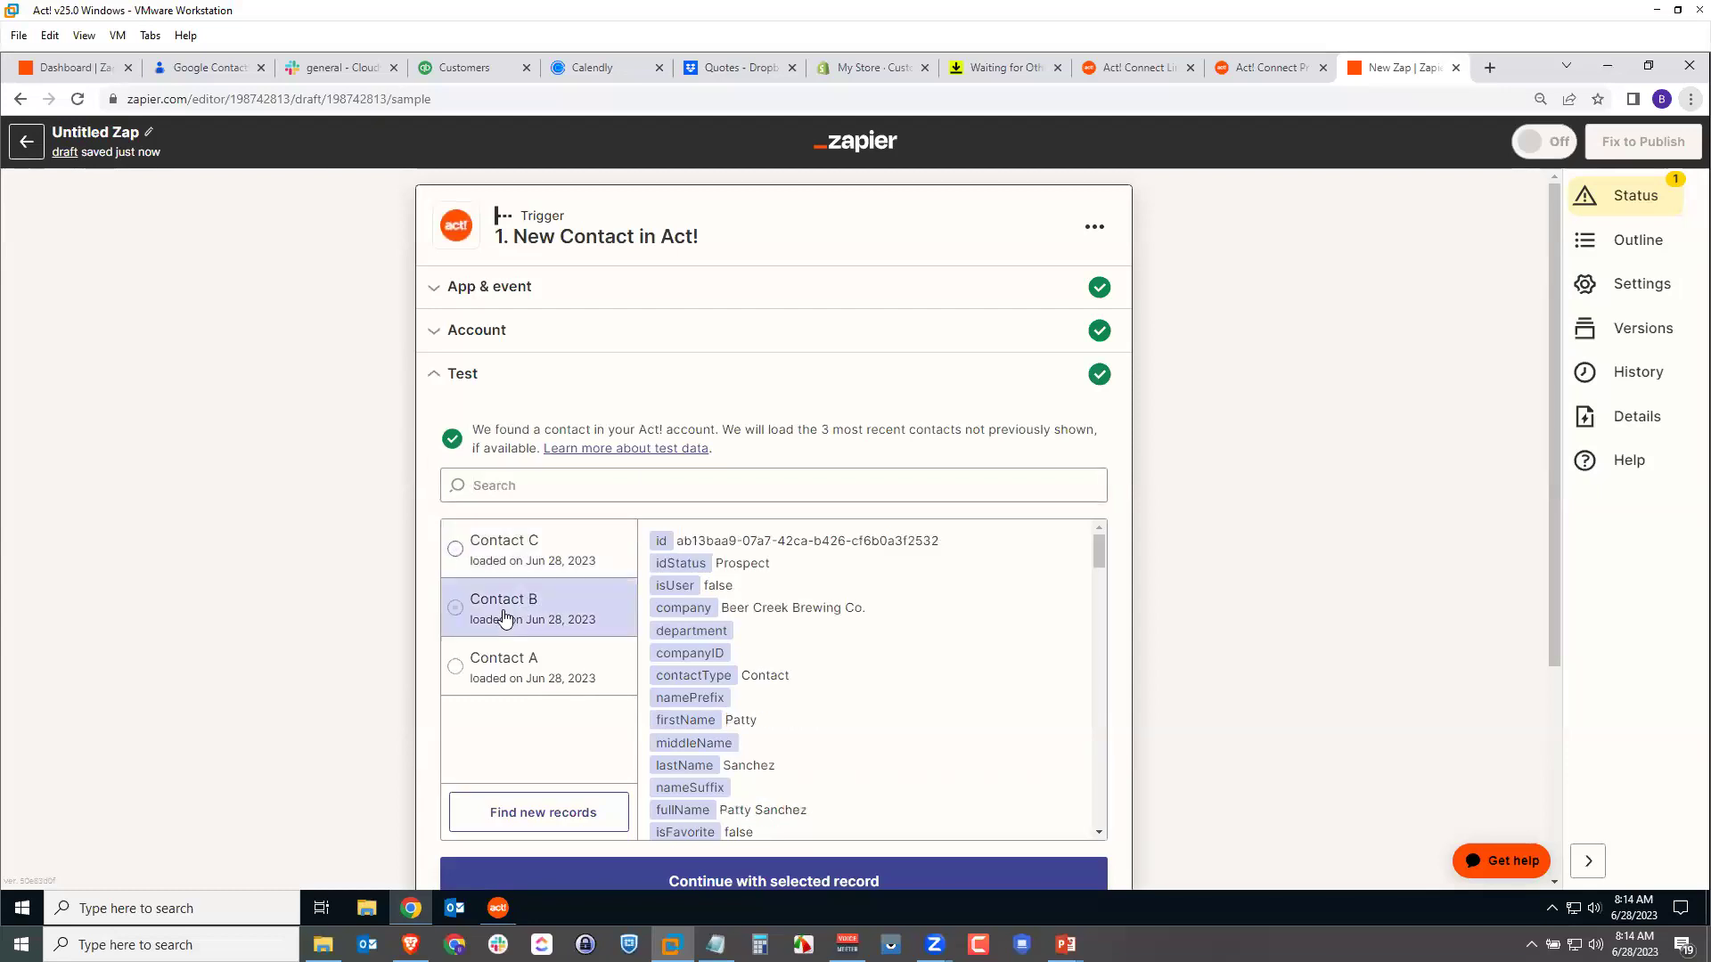
pyautogui.click(499, 673)
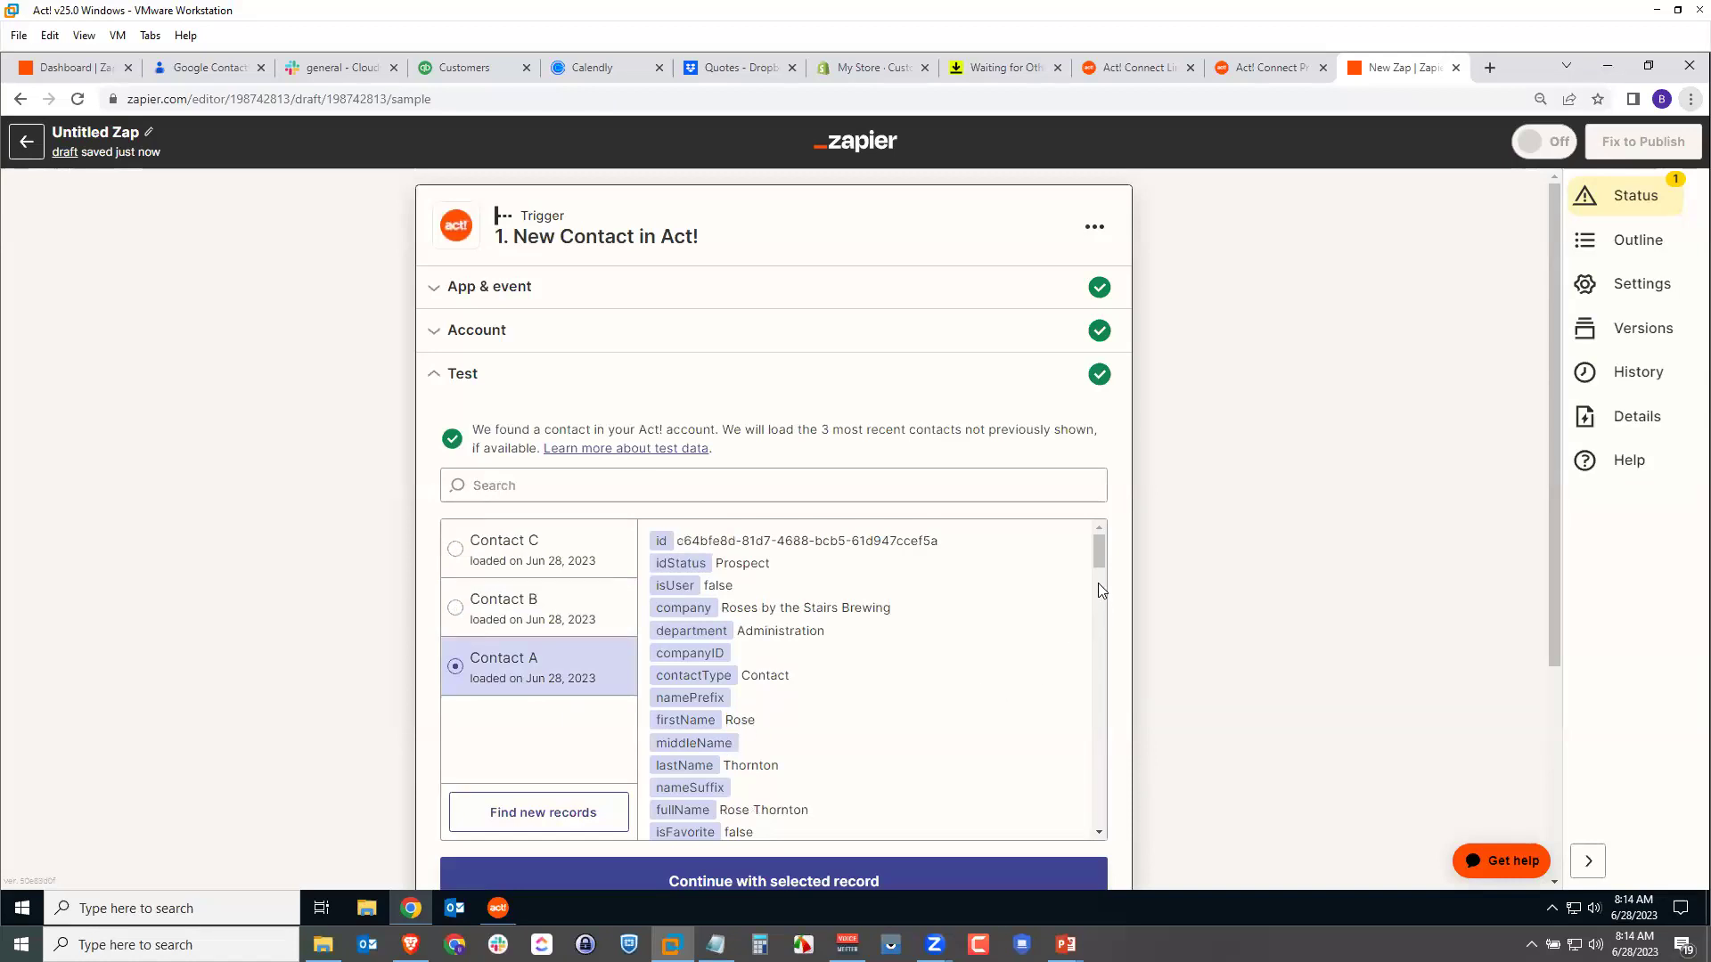
pyautogui.scroll(-1, 1195, 649)
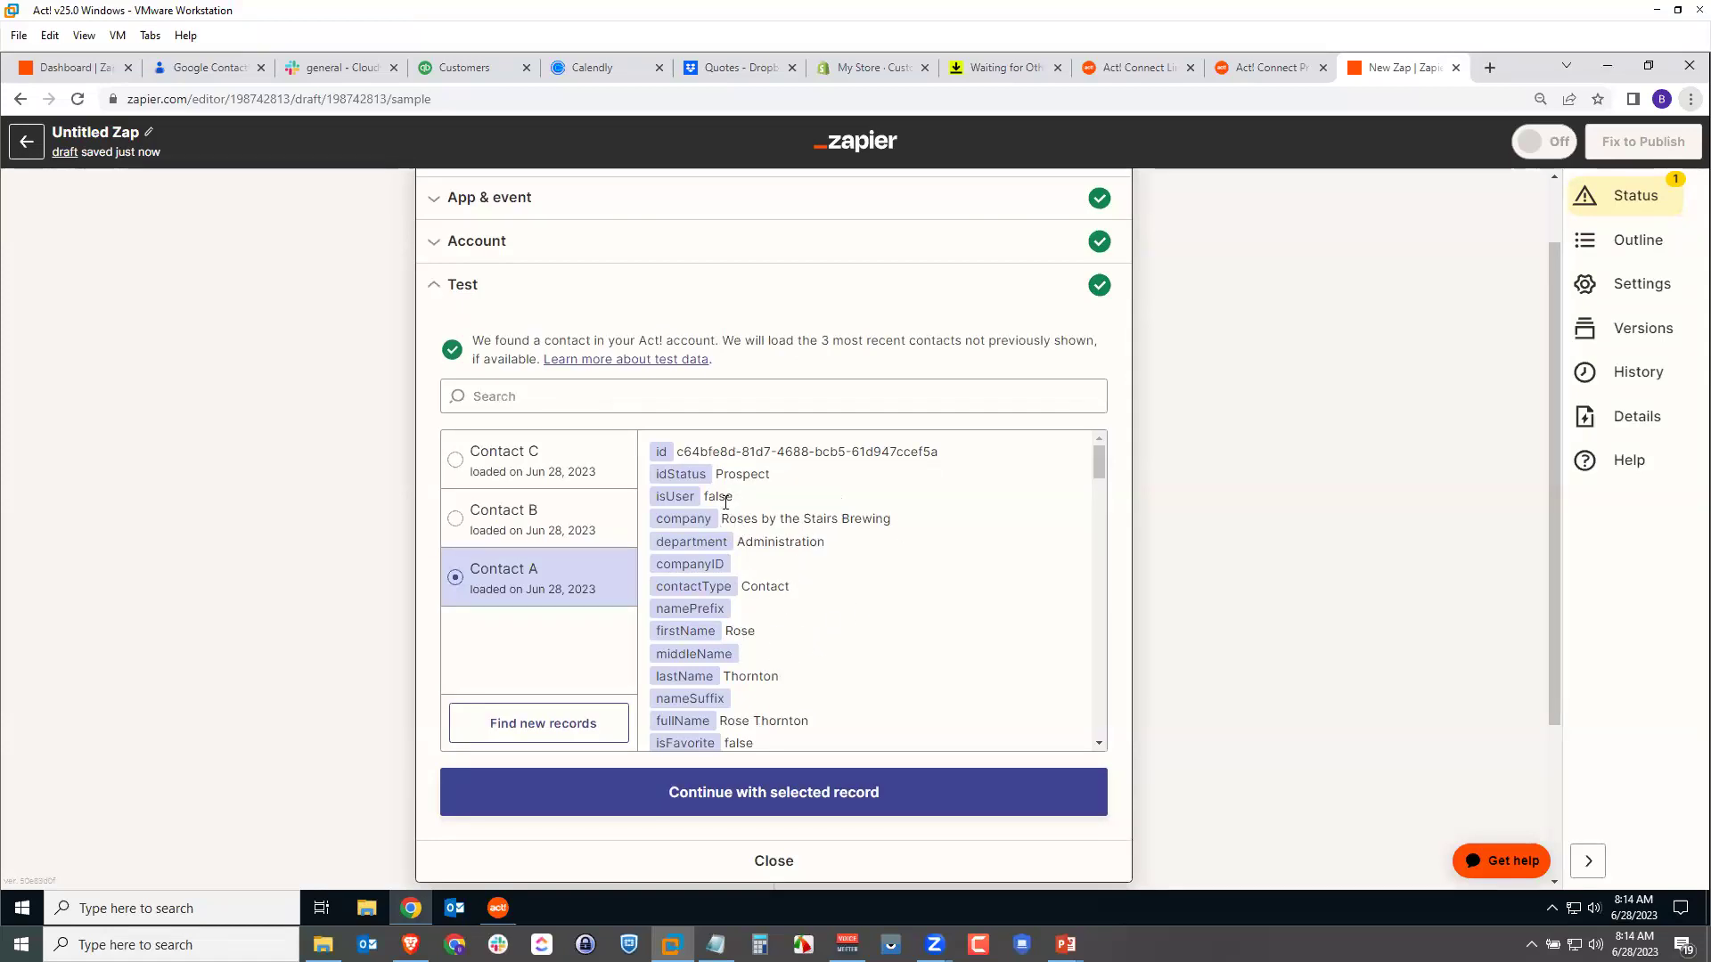
pyautogui.scroll(-10, 771, 631)
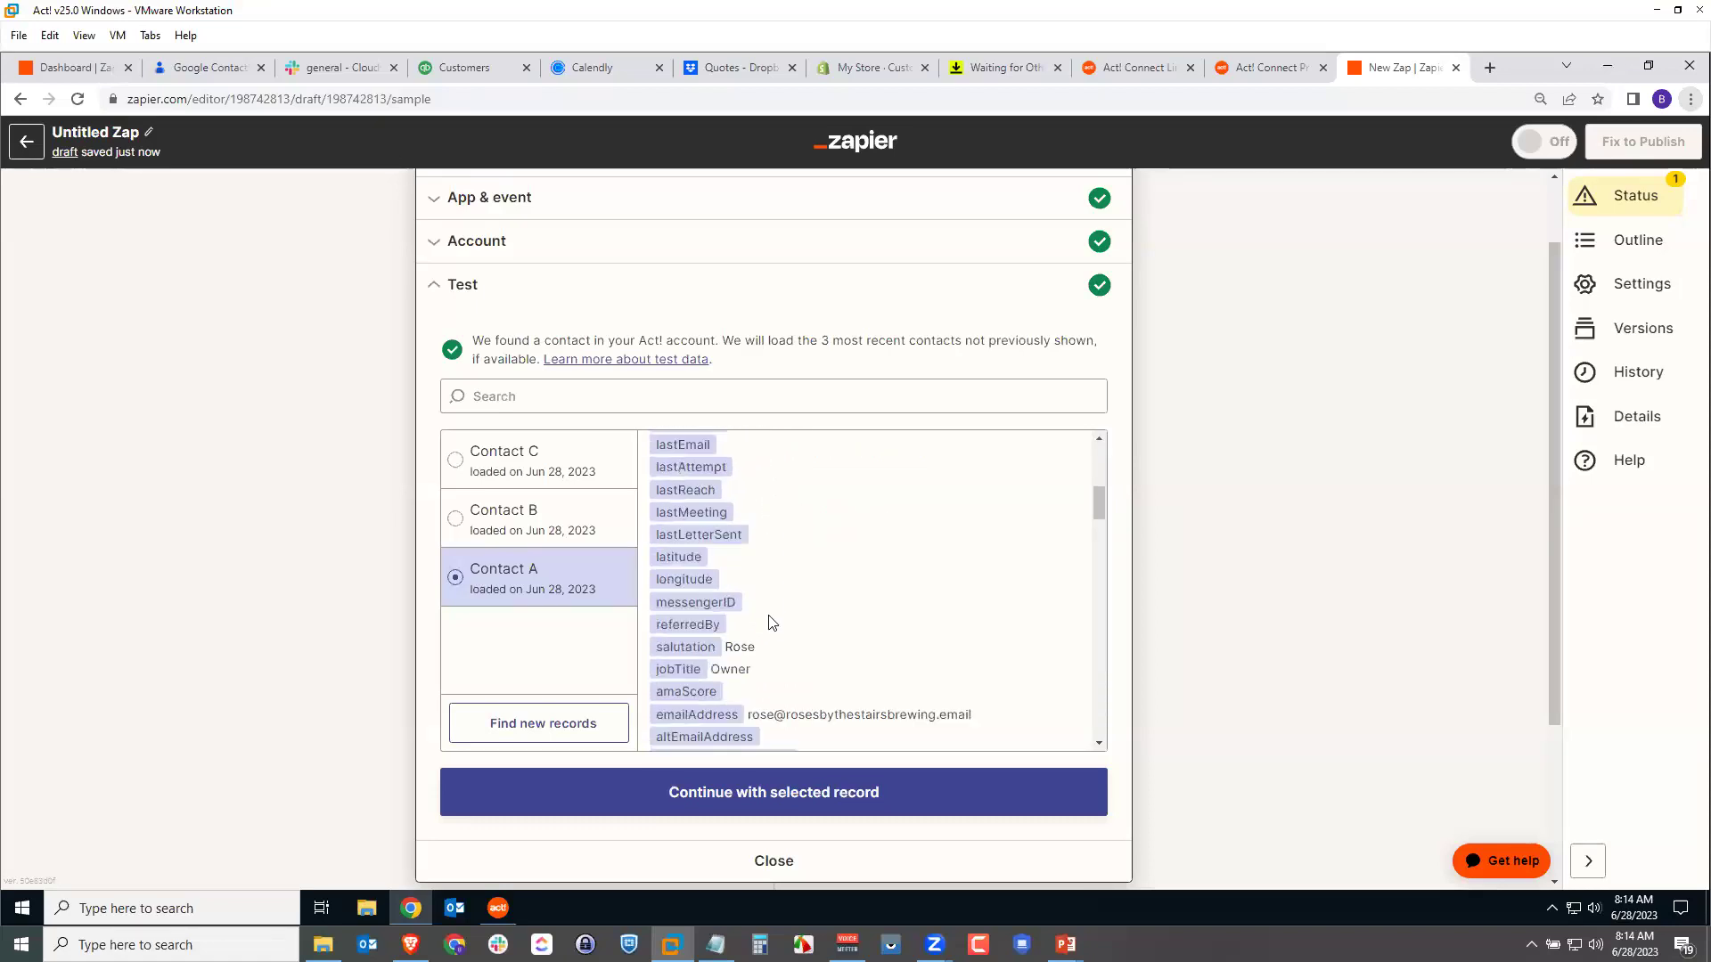
pyautogui.scroll(10, 772, 615)
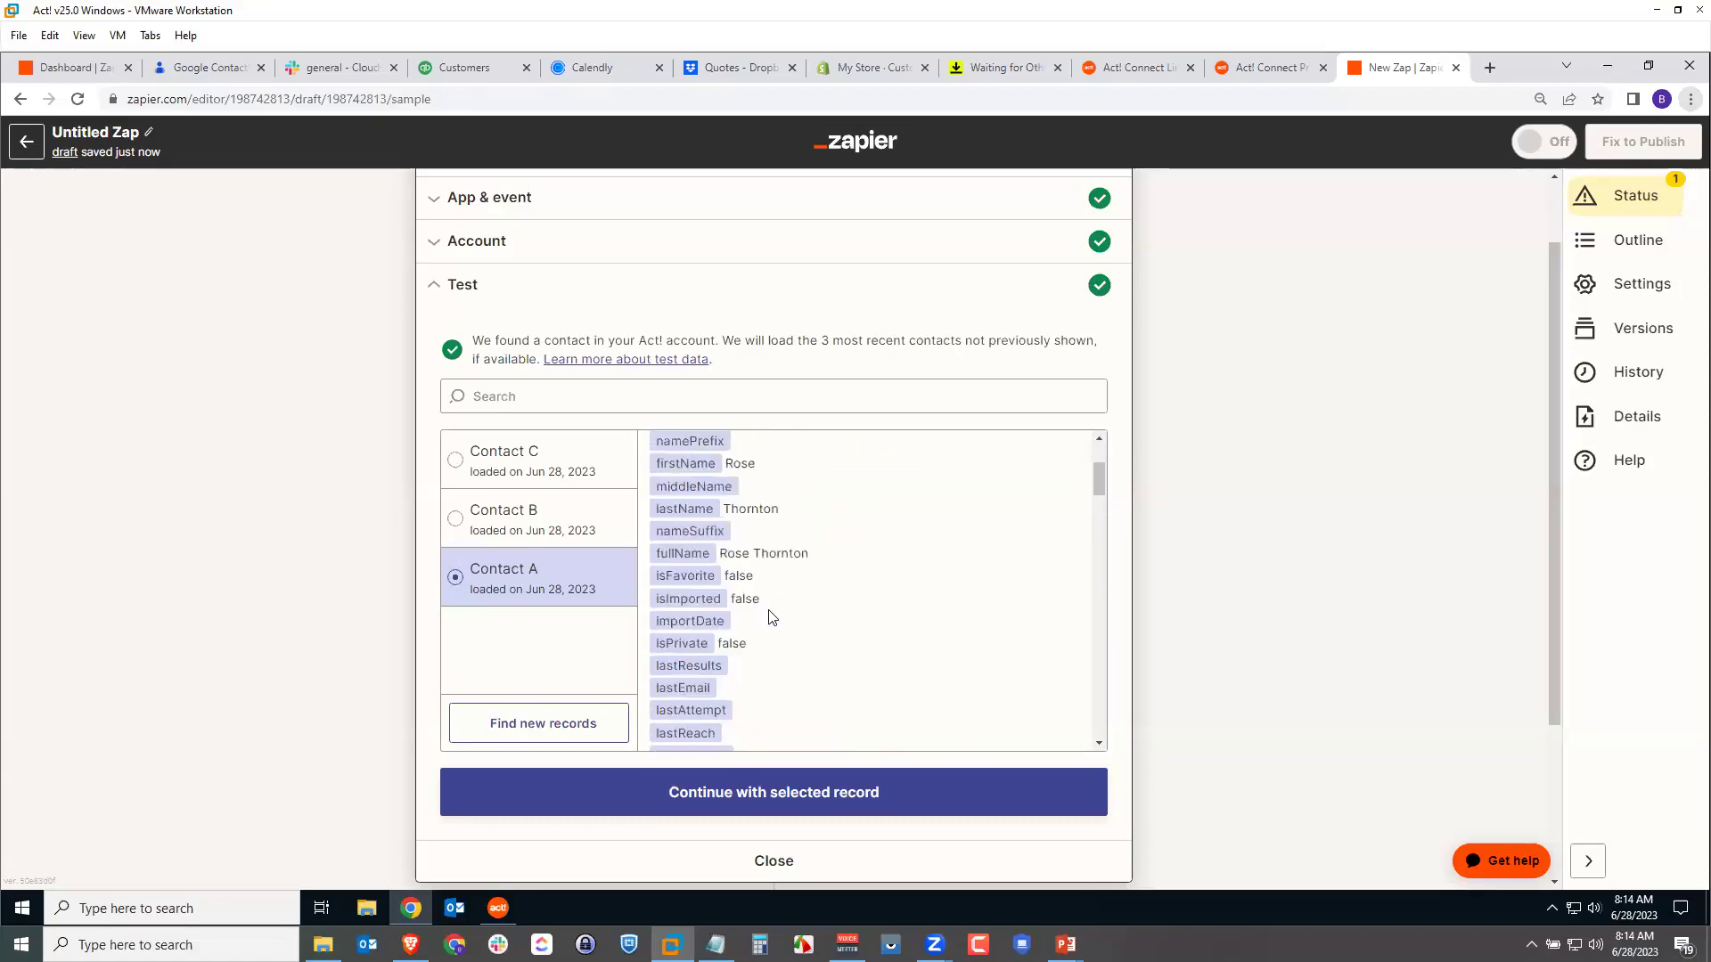
pyautogui.click(772, 799)
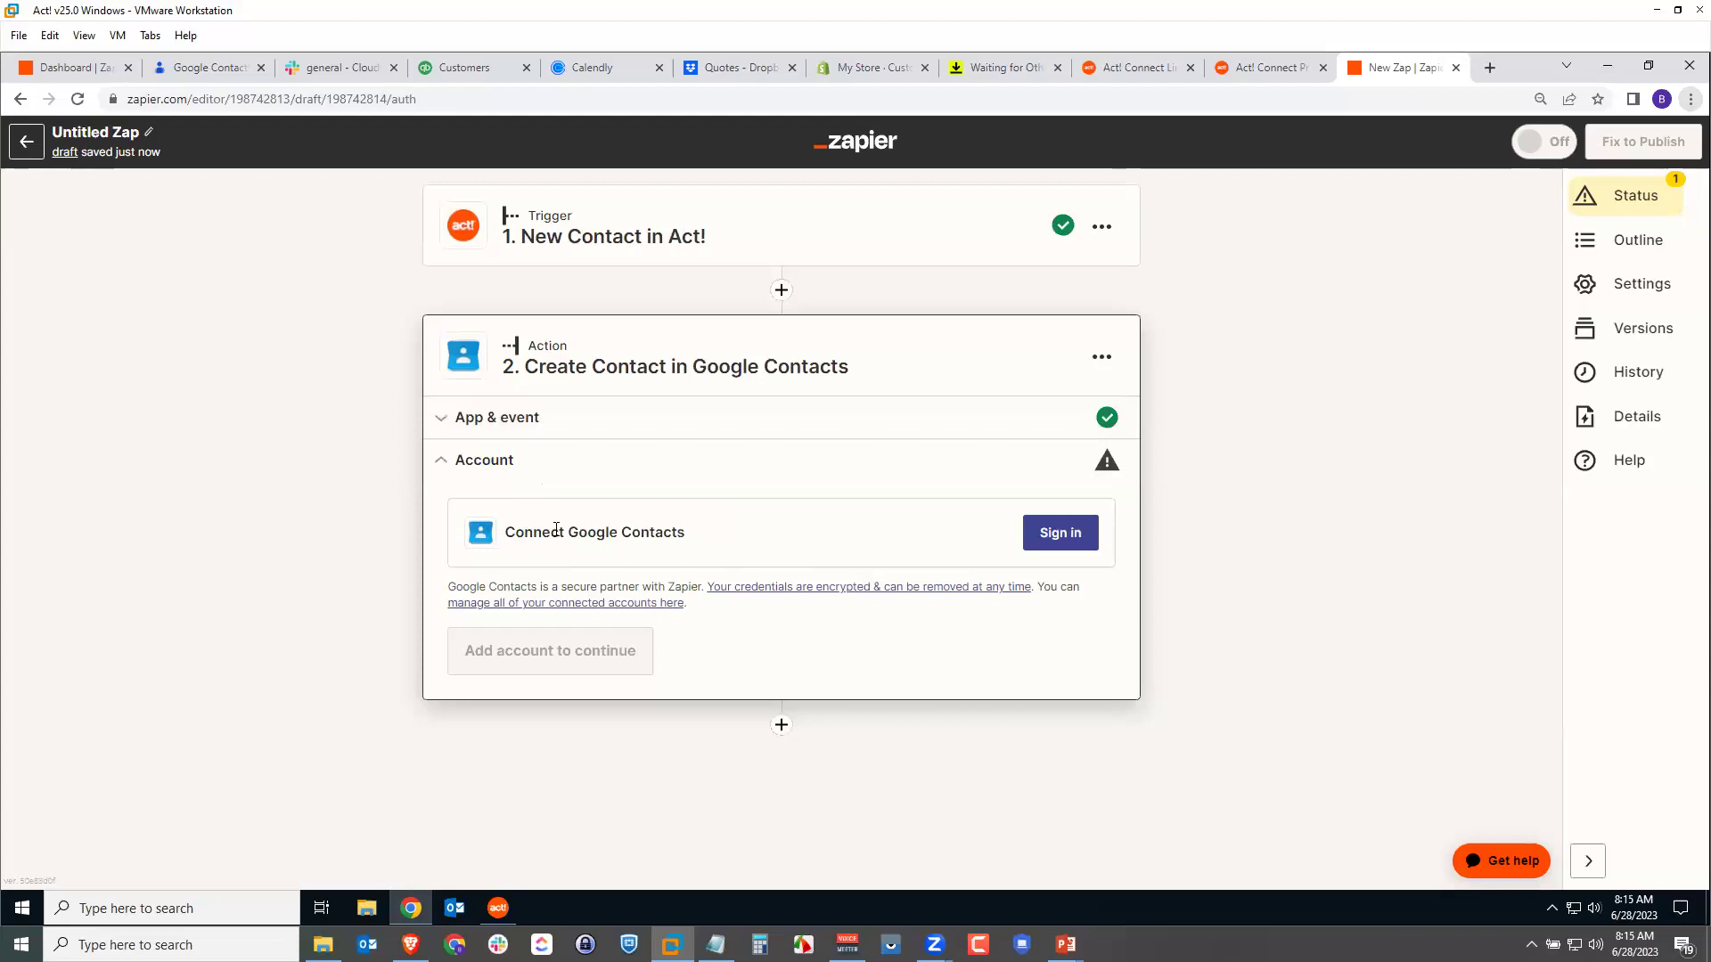
# Step: Sign in with the Google account and allow Zapier to manage its contacts
pyautogui.click(1077, 534)
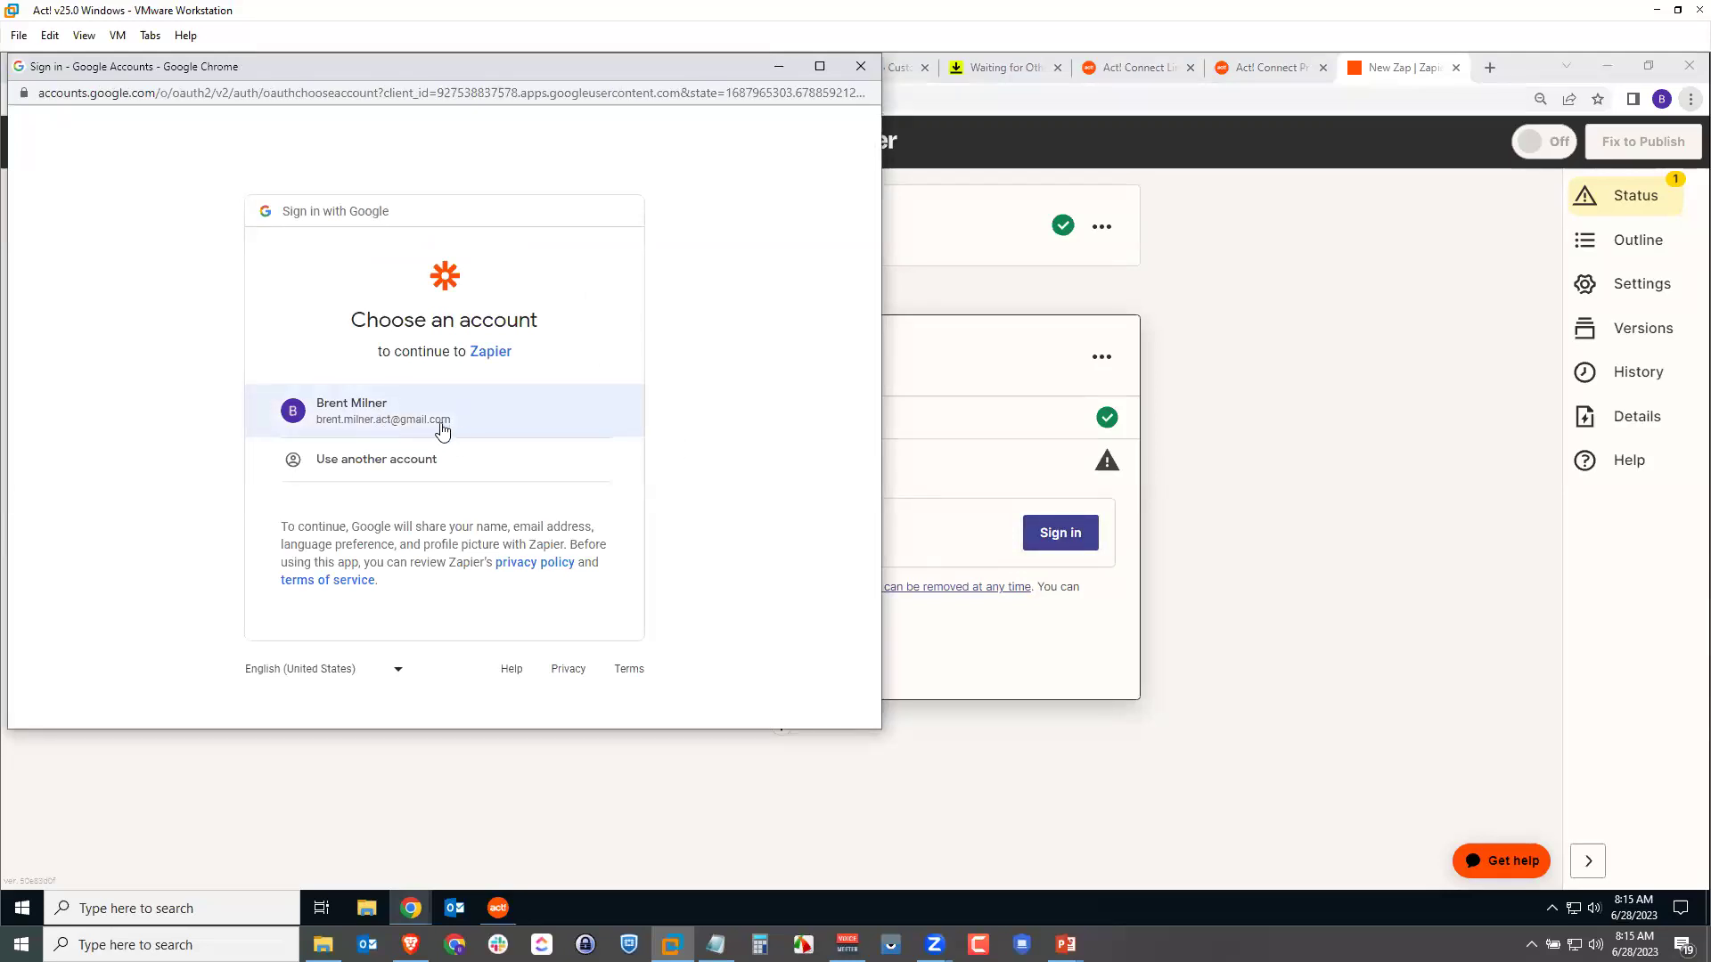
pyautogui.click(390, 422)
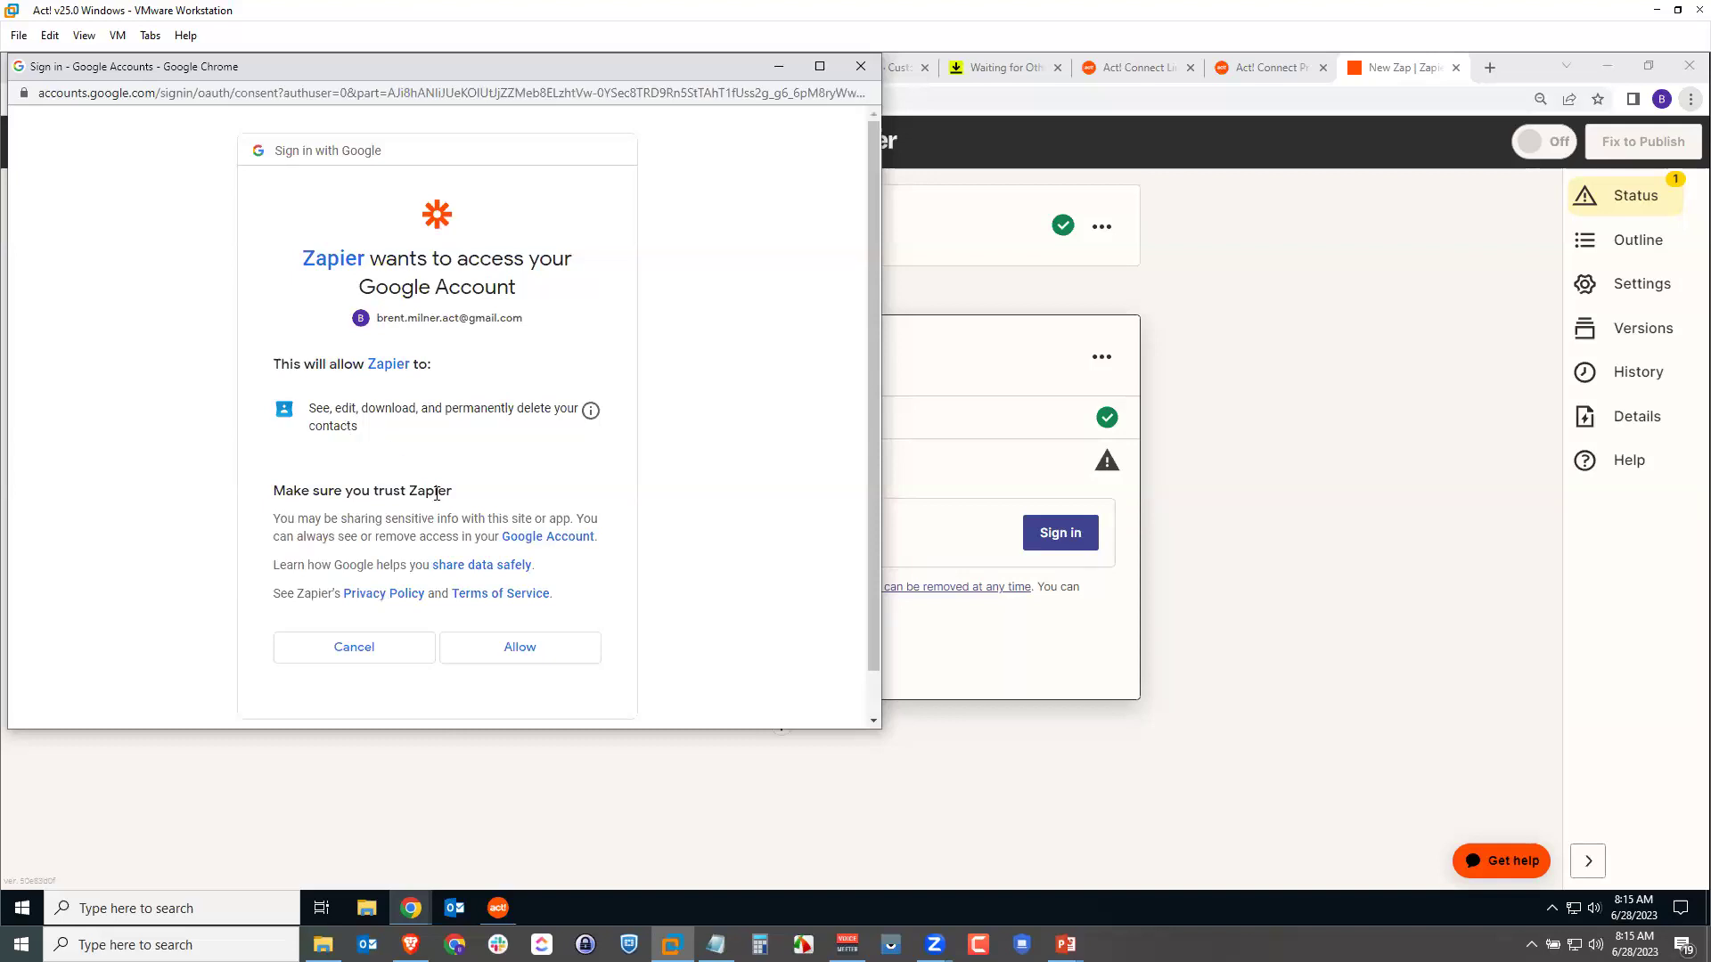
pyautogui.click(526, 647)
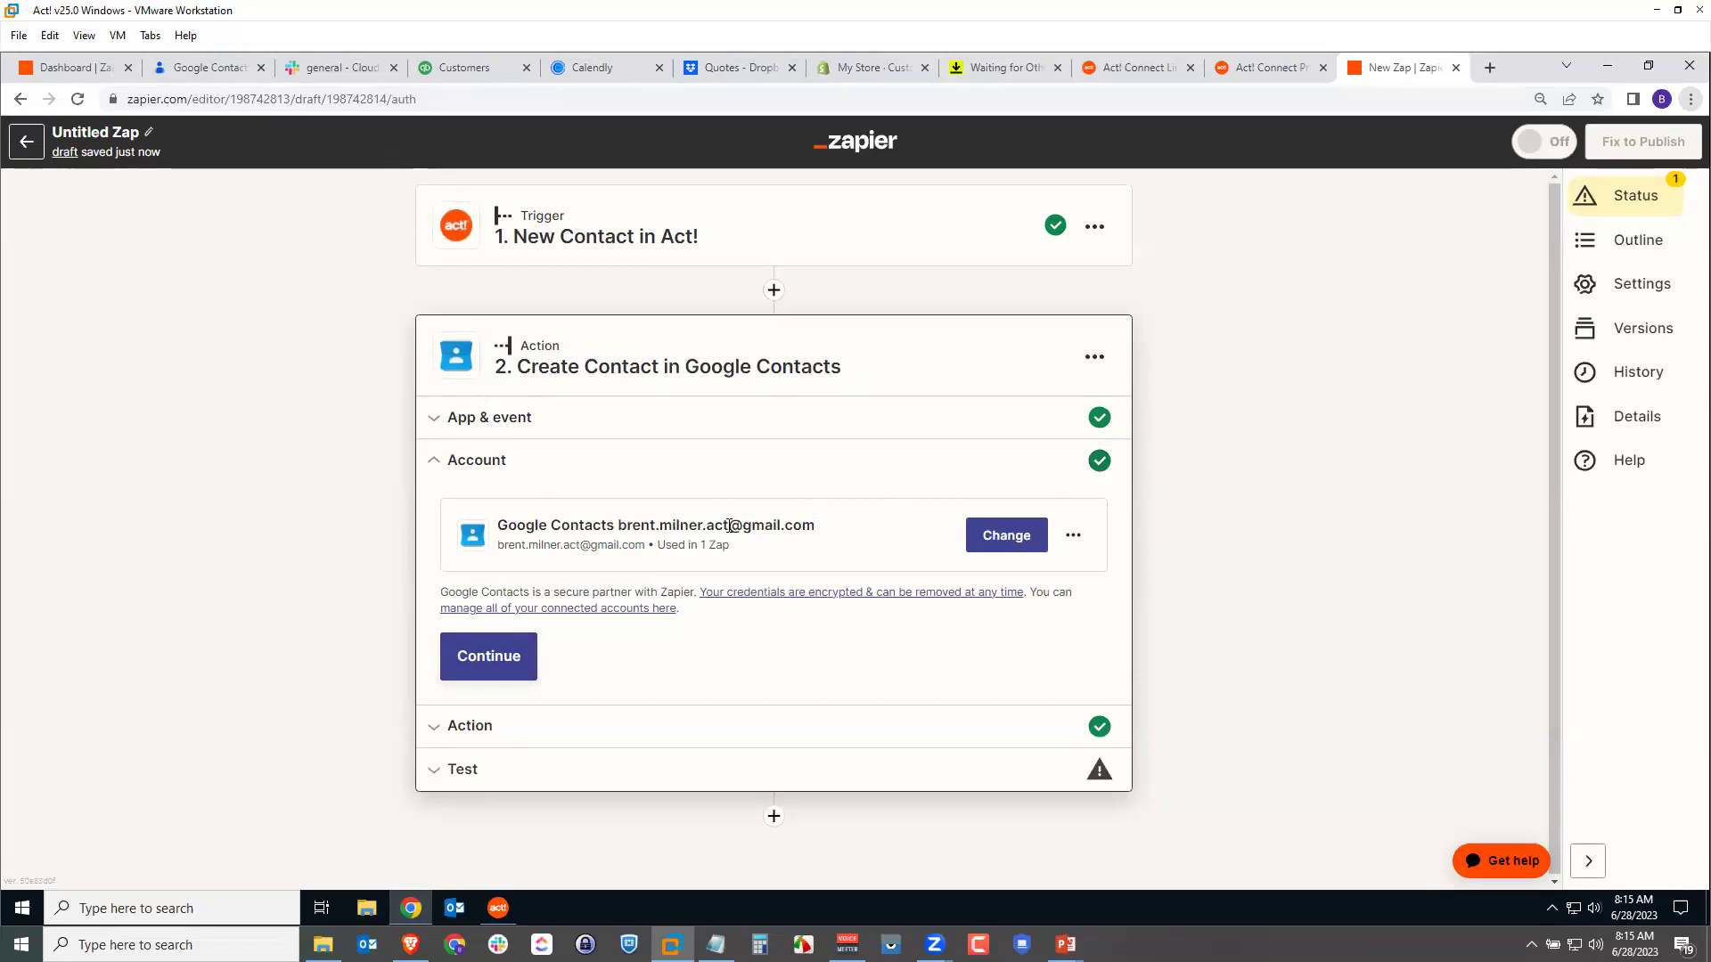
# Step: Continue to the contact fields and open the Act! data list for First Name
pyautogui.click(490, 666)
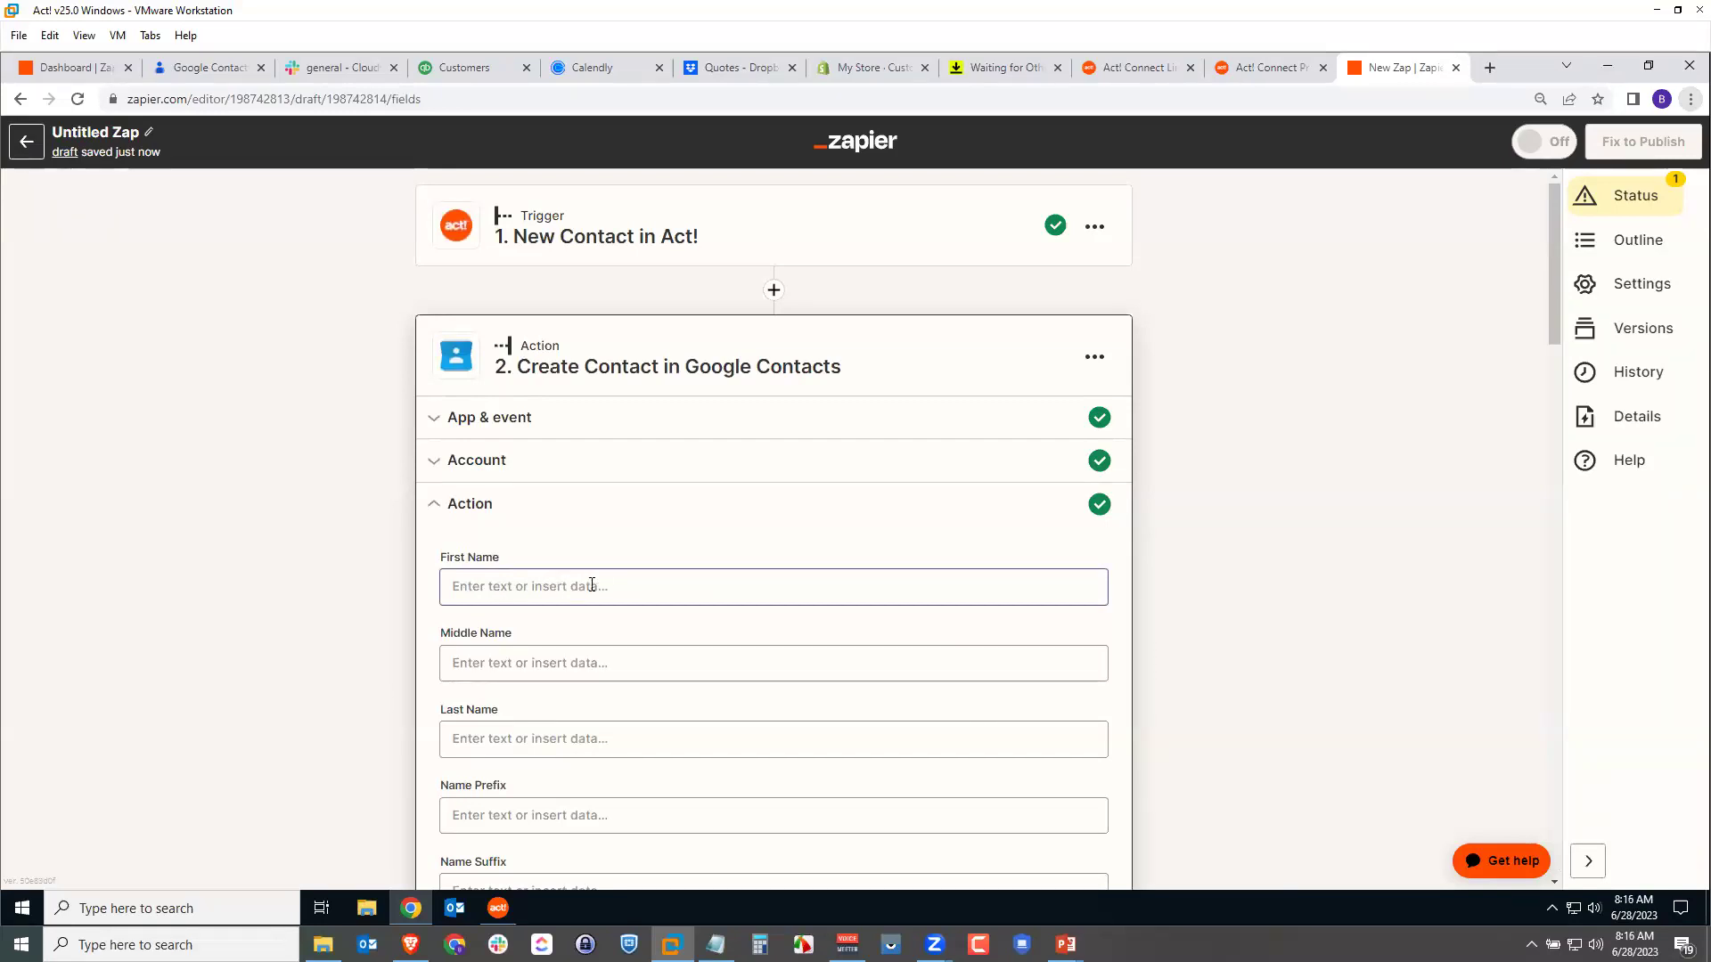
pyautogui.click(592, 586)
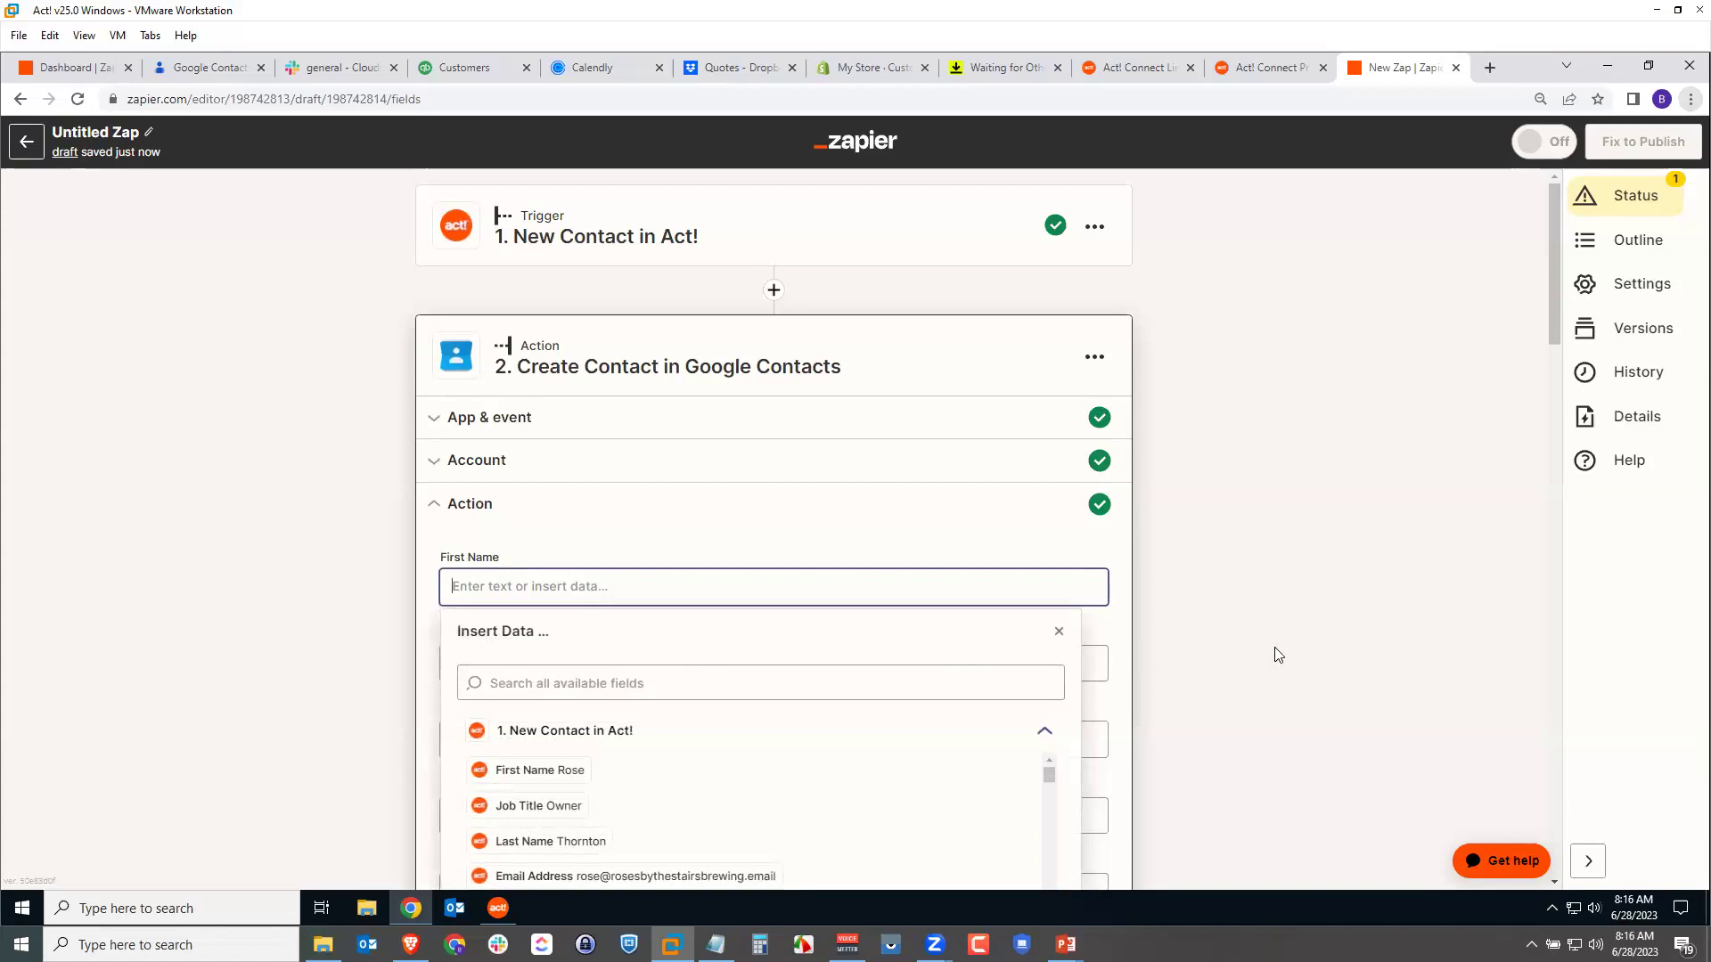
# Step: Map the Act! First, Middle and Last Name into the matching name fields
pyautogui.scroll(-3, 1278, 655)
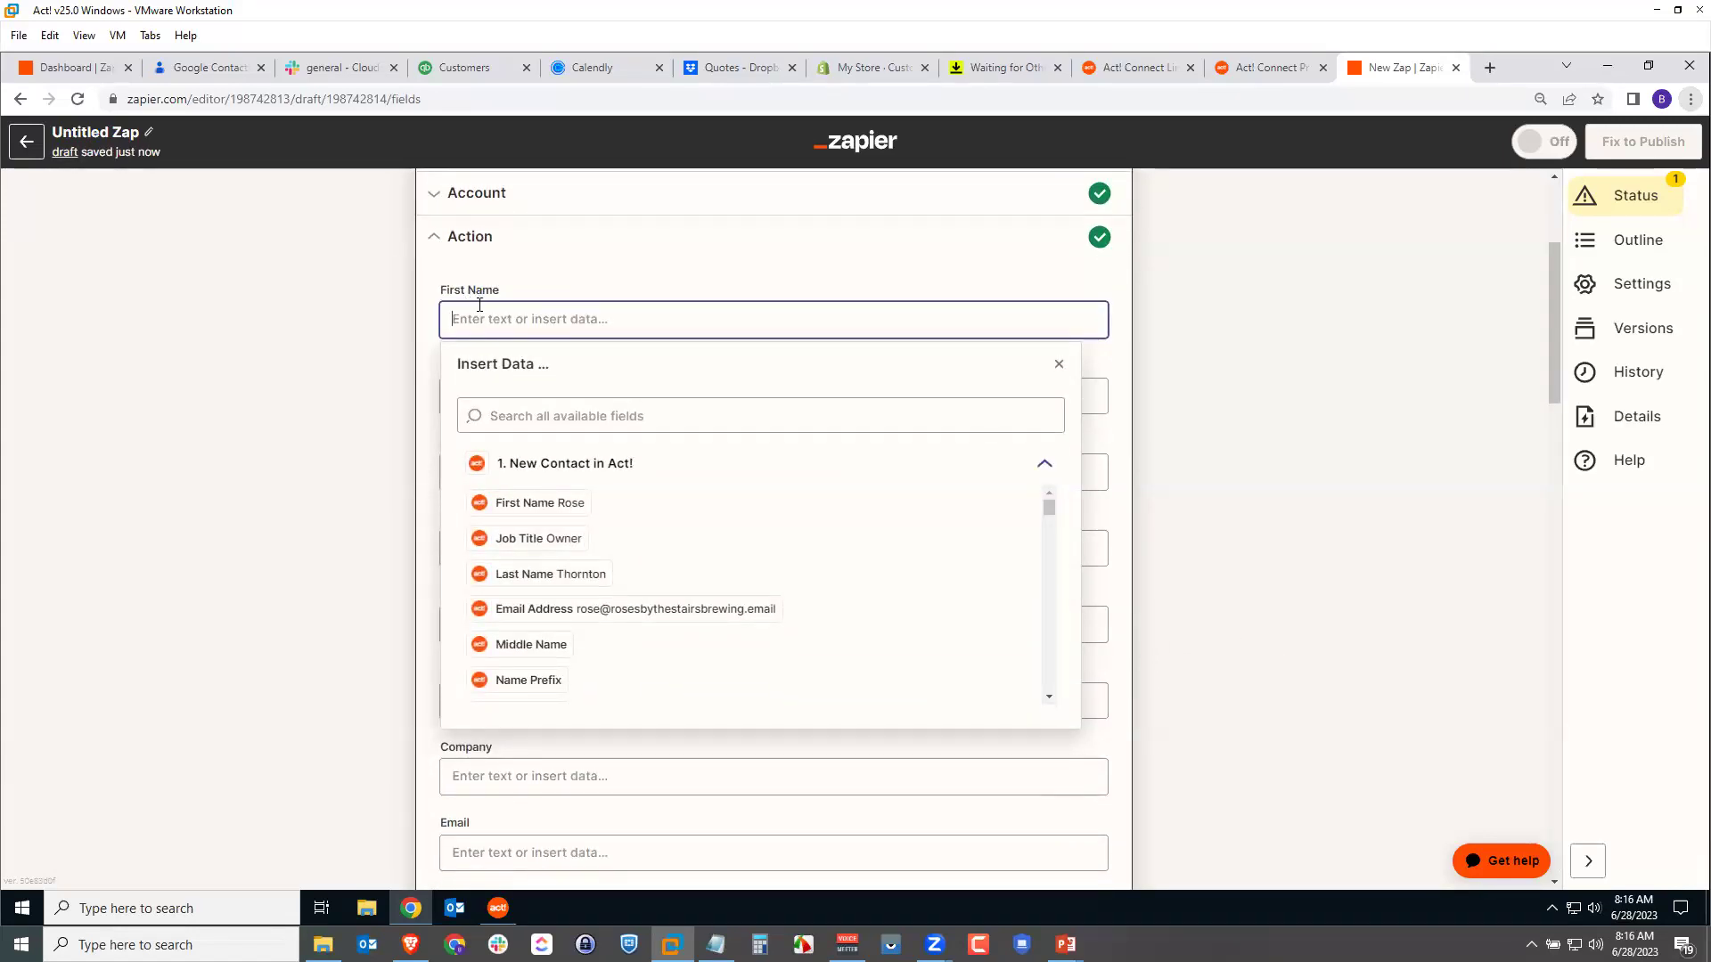
pyautogui.click(524, 513)
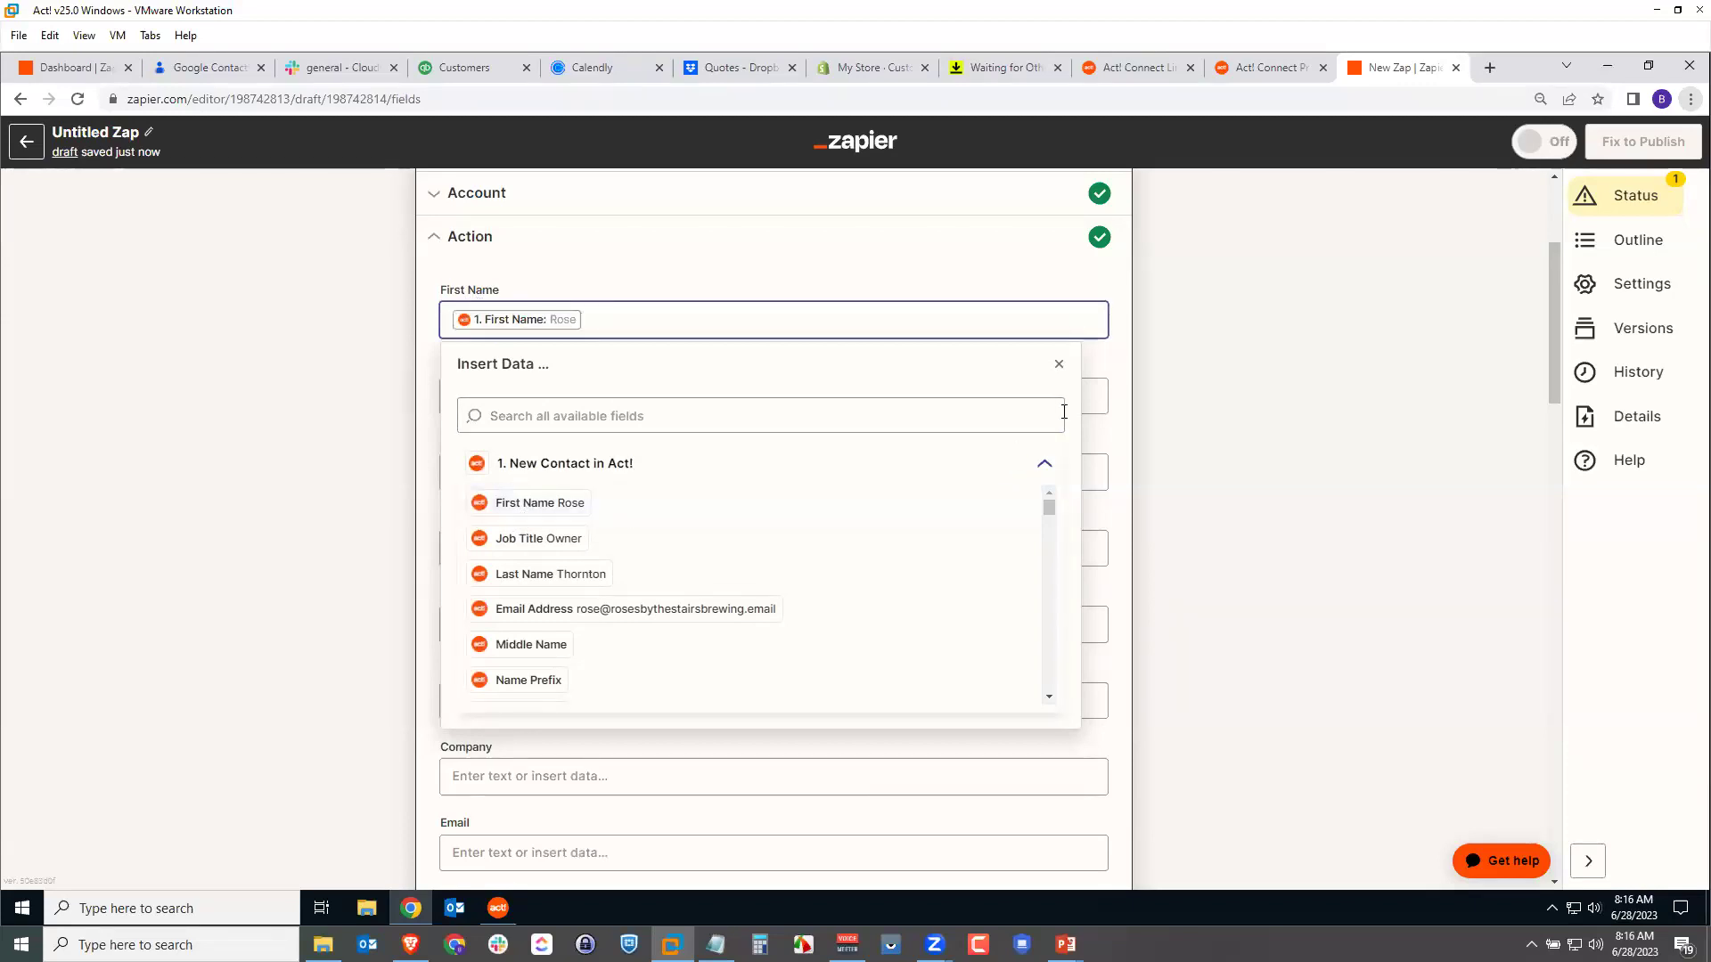
pyautogui.click(1131, 365)
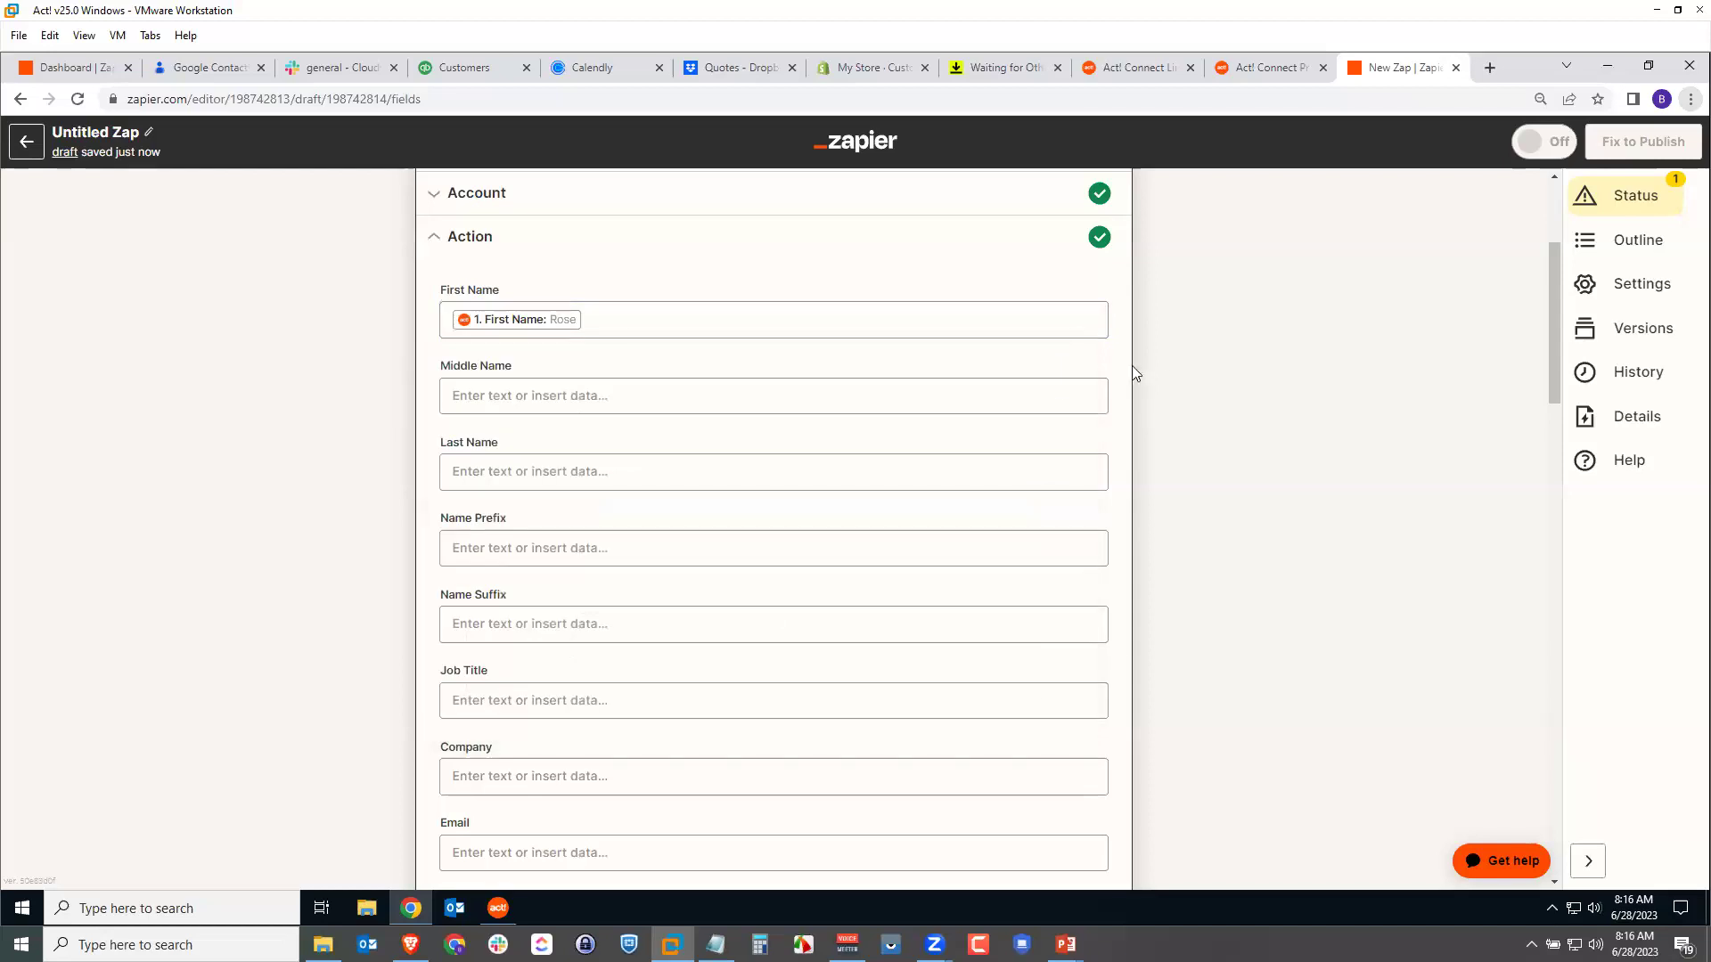
pyautogui.click(570, 400)
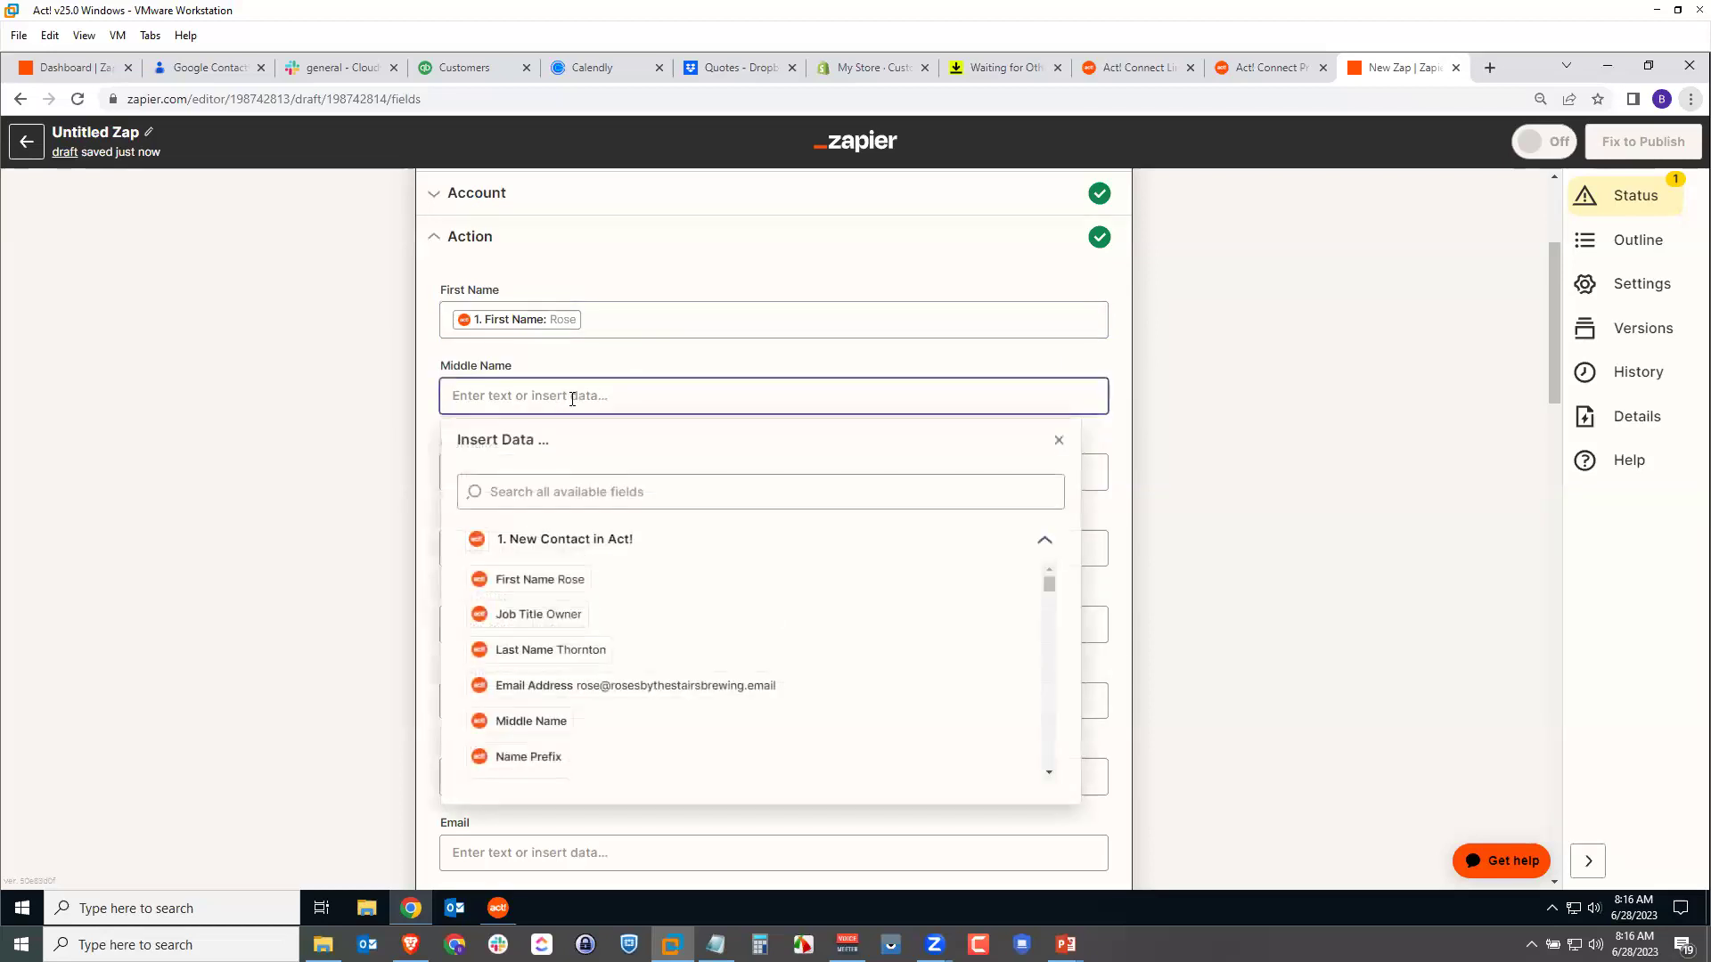
pyautogui.click(544, 729)
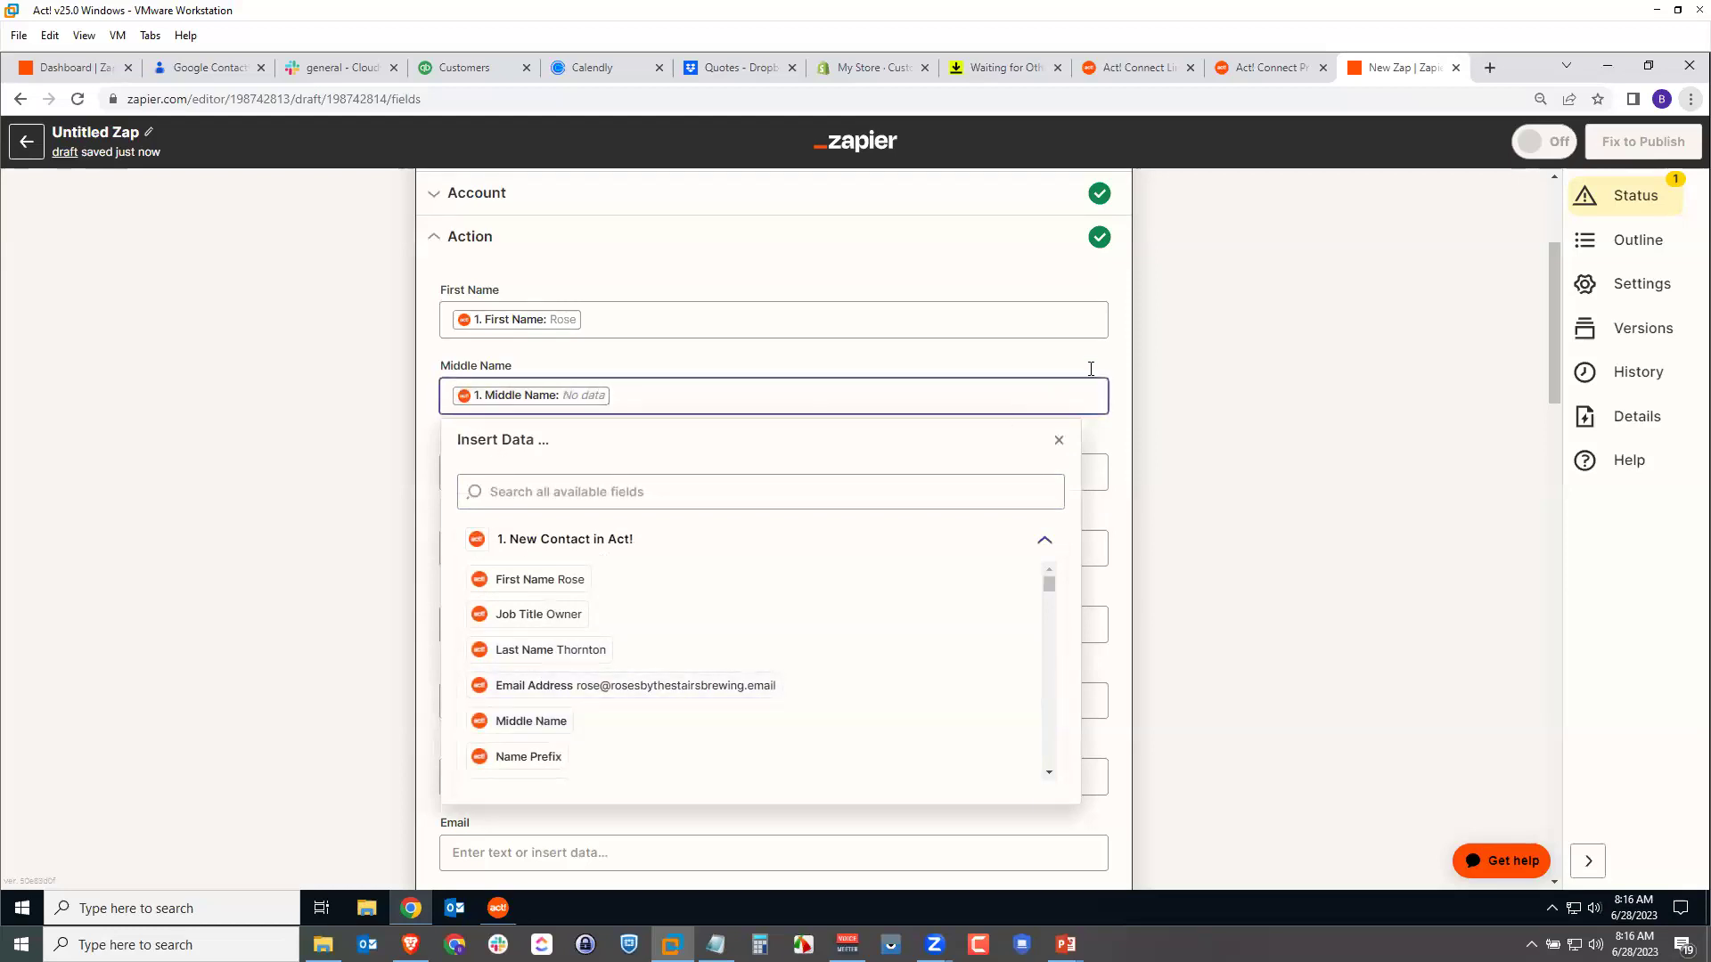
pyautogui.click(1117, 351)
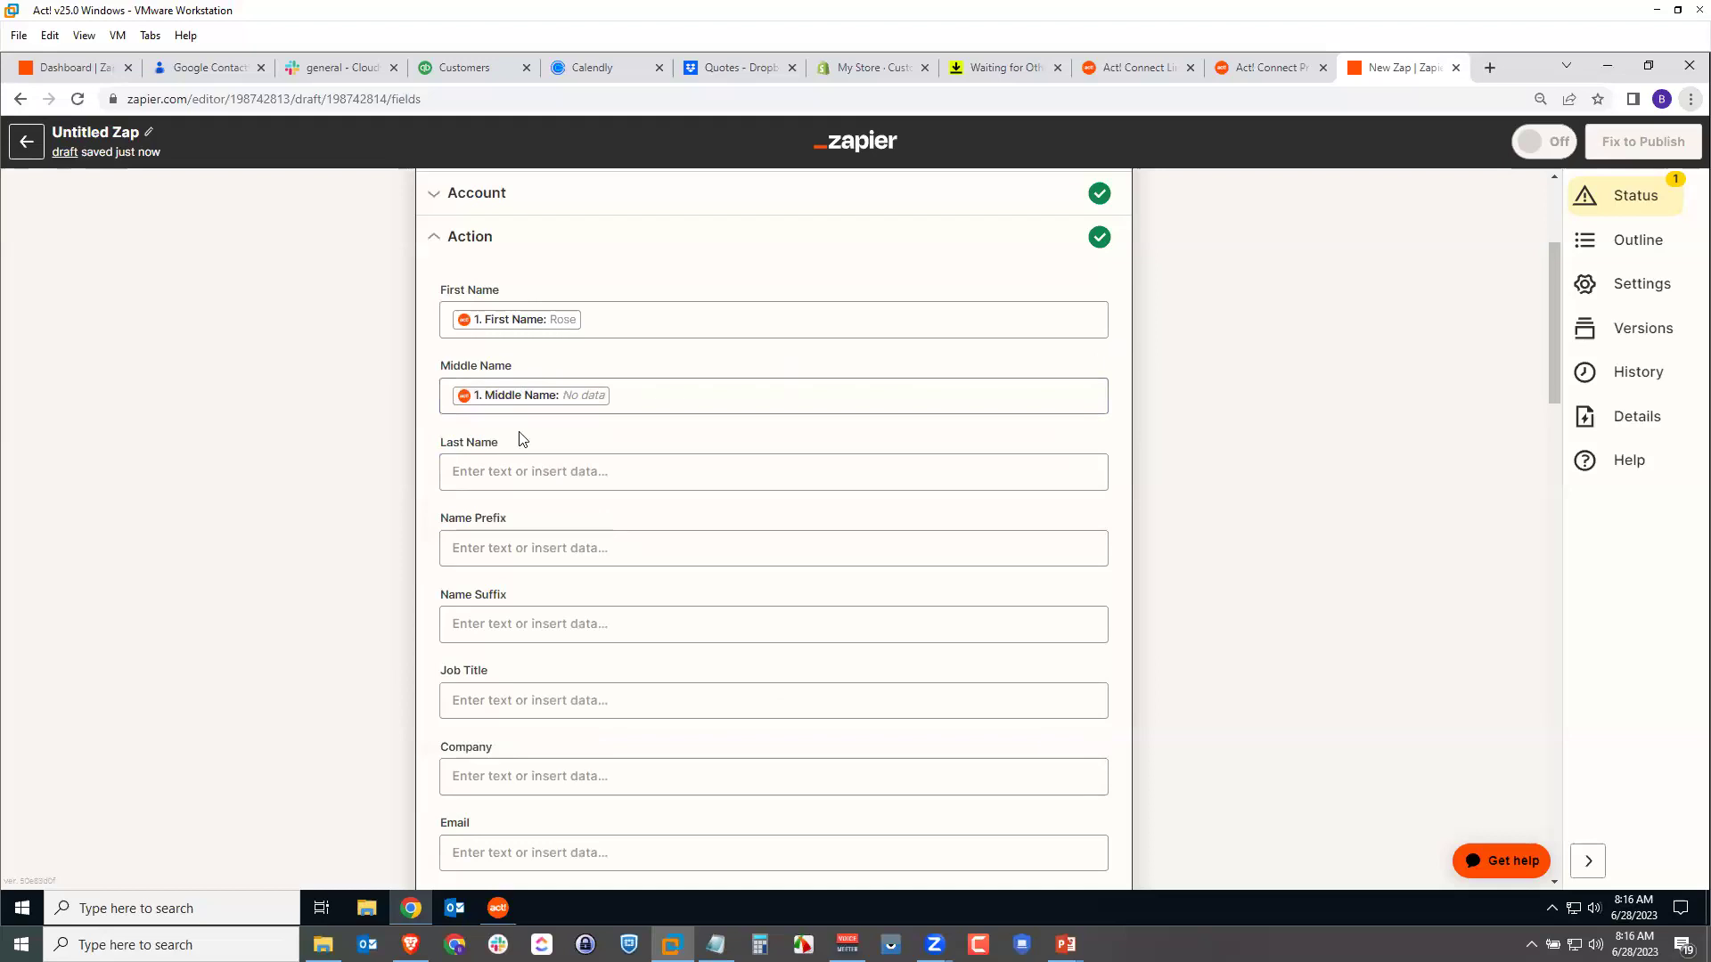
pyautogui.click(530, 474)
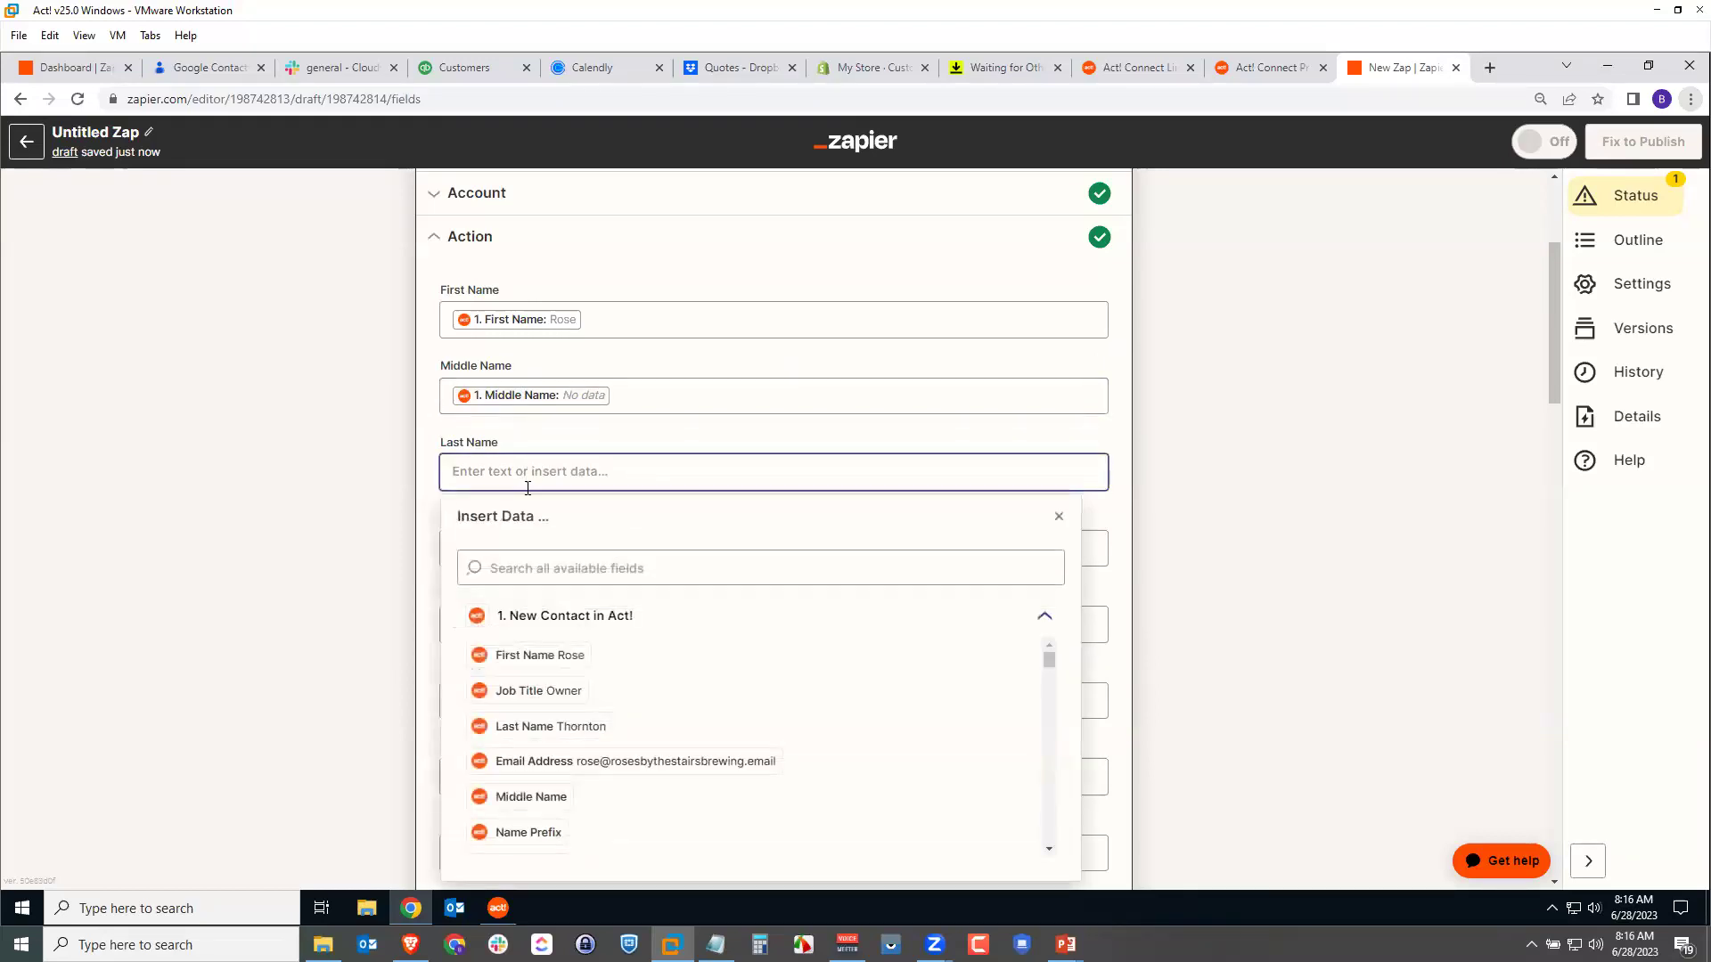
pyautogui.click(544, 726)
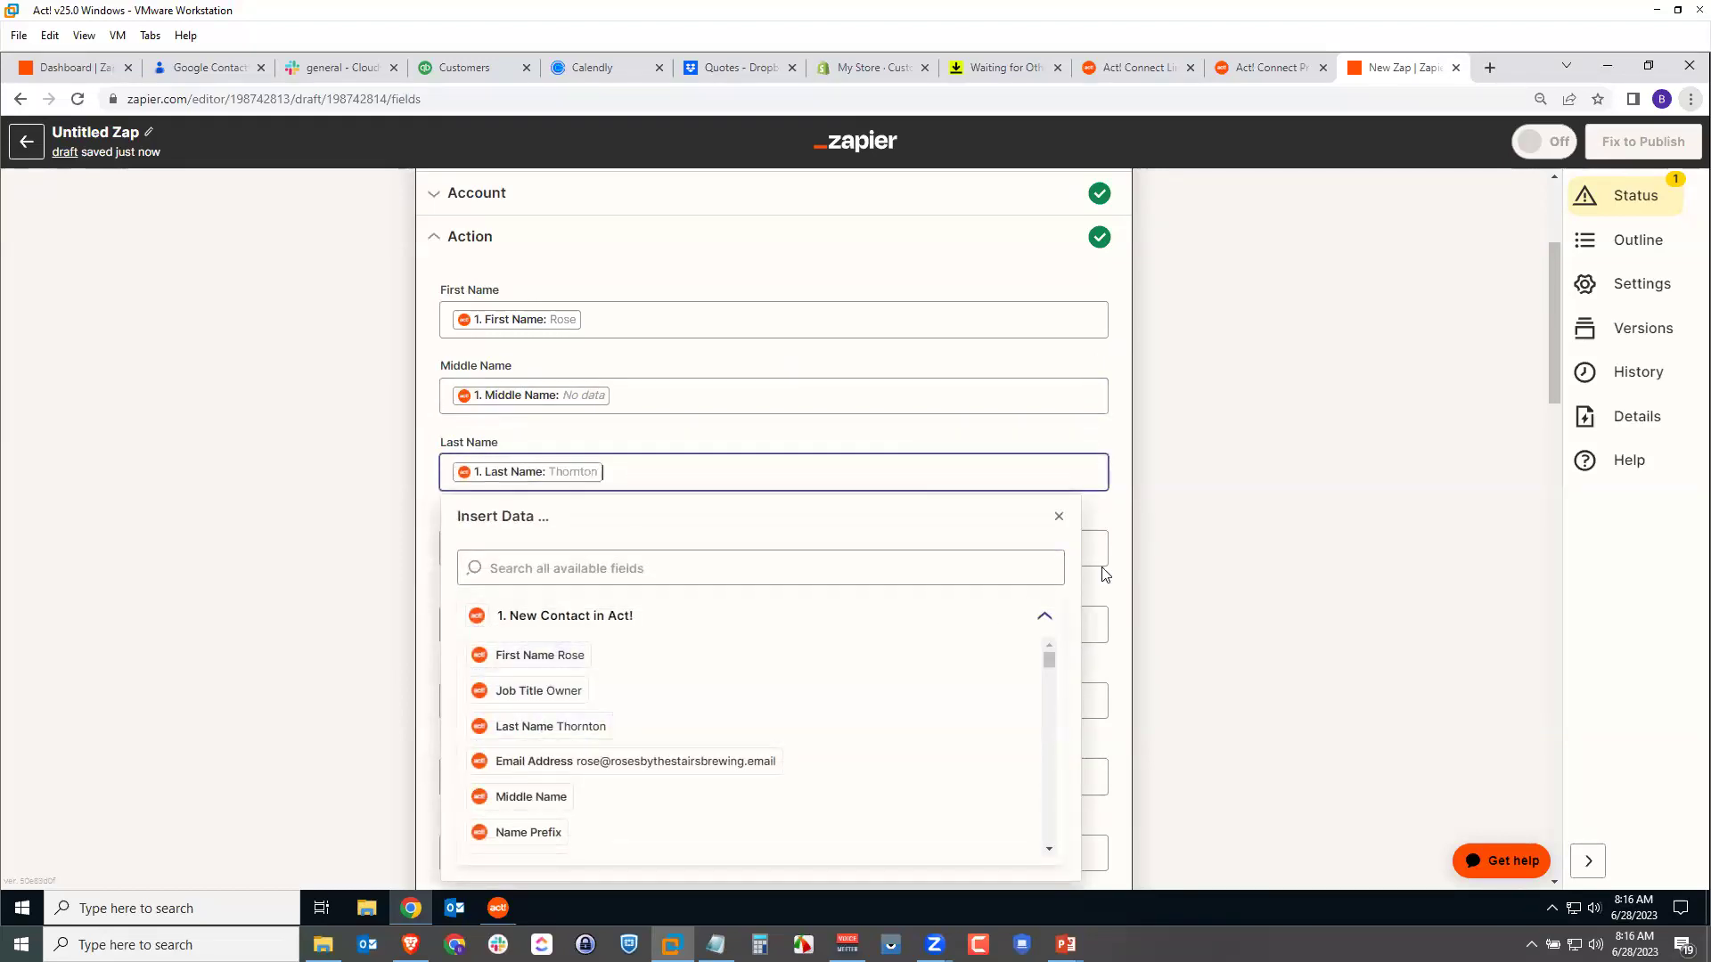
pyautogui.click(1120, 518)
# Step: Map the Act! Job Title and Email Address into the Job Title and Email fields
pyautogui.scroll(-1, 669, 531)
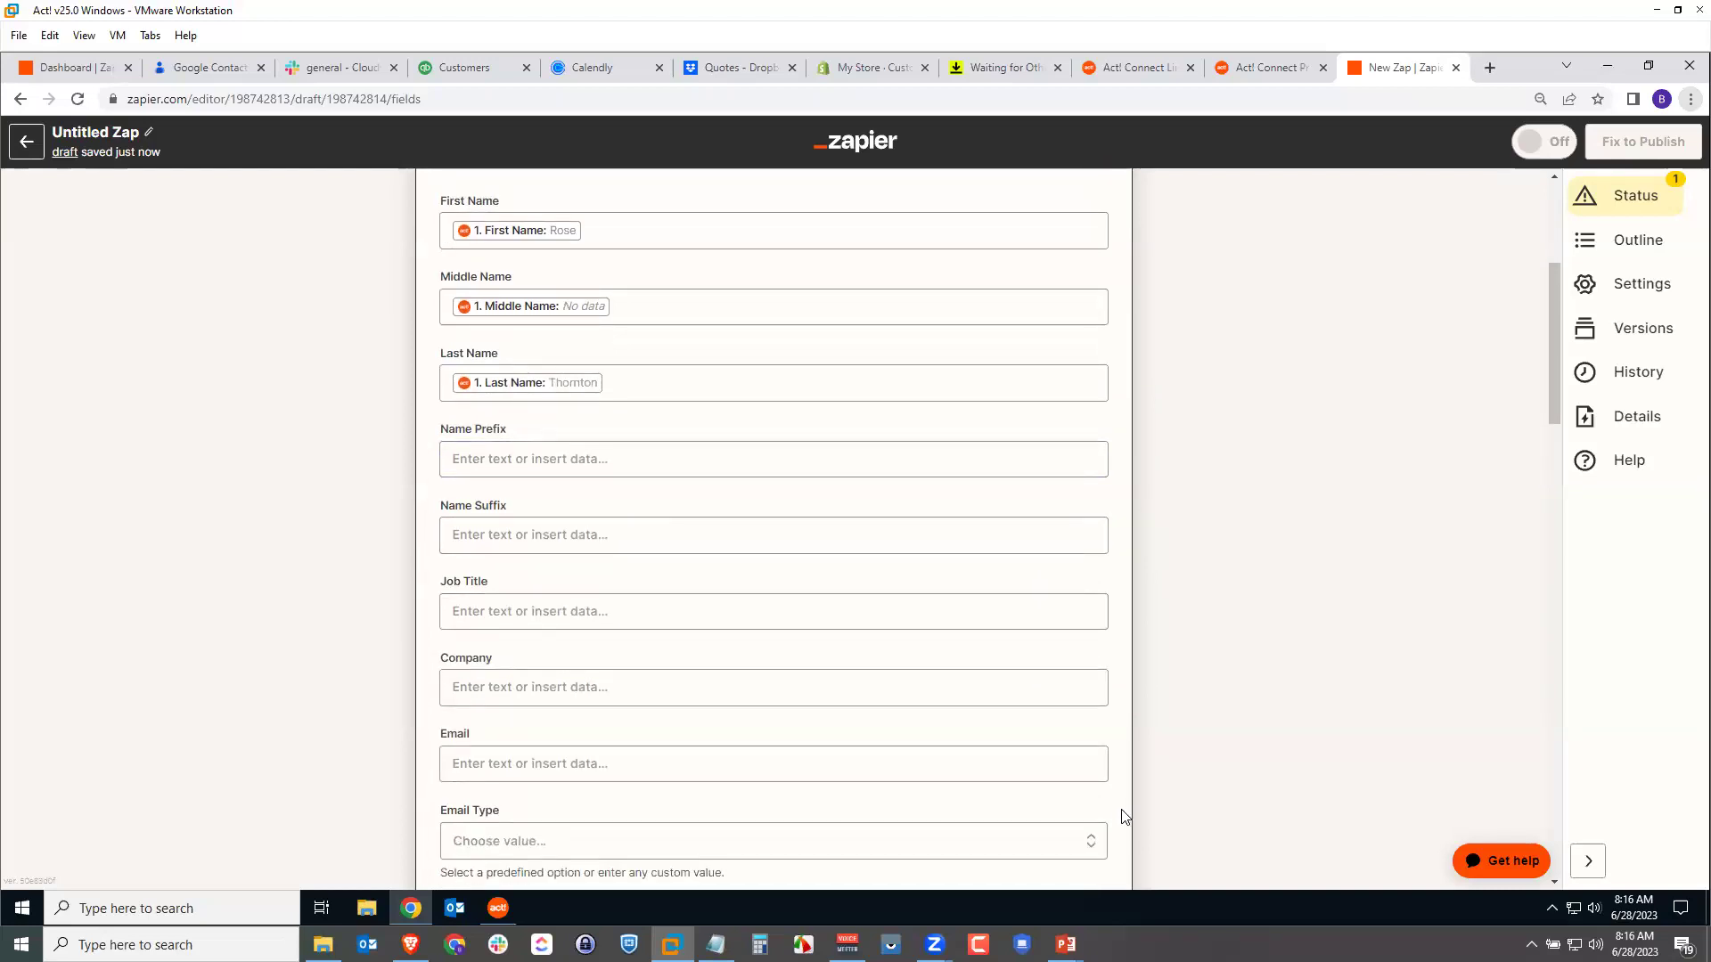
pyautogui.click(584, 611)
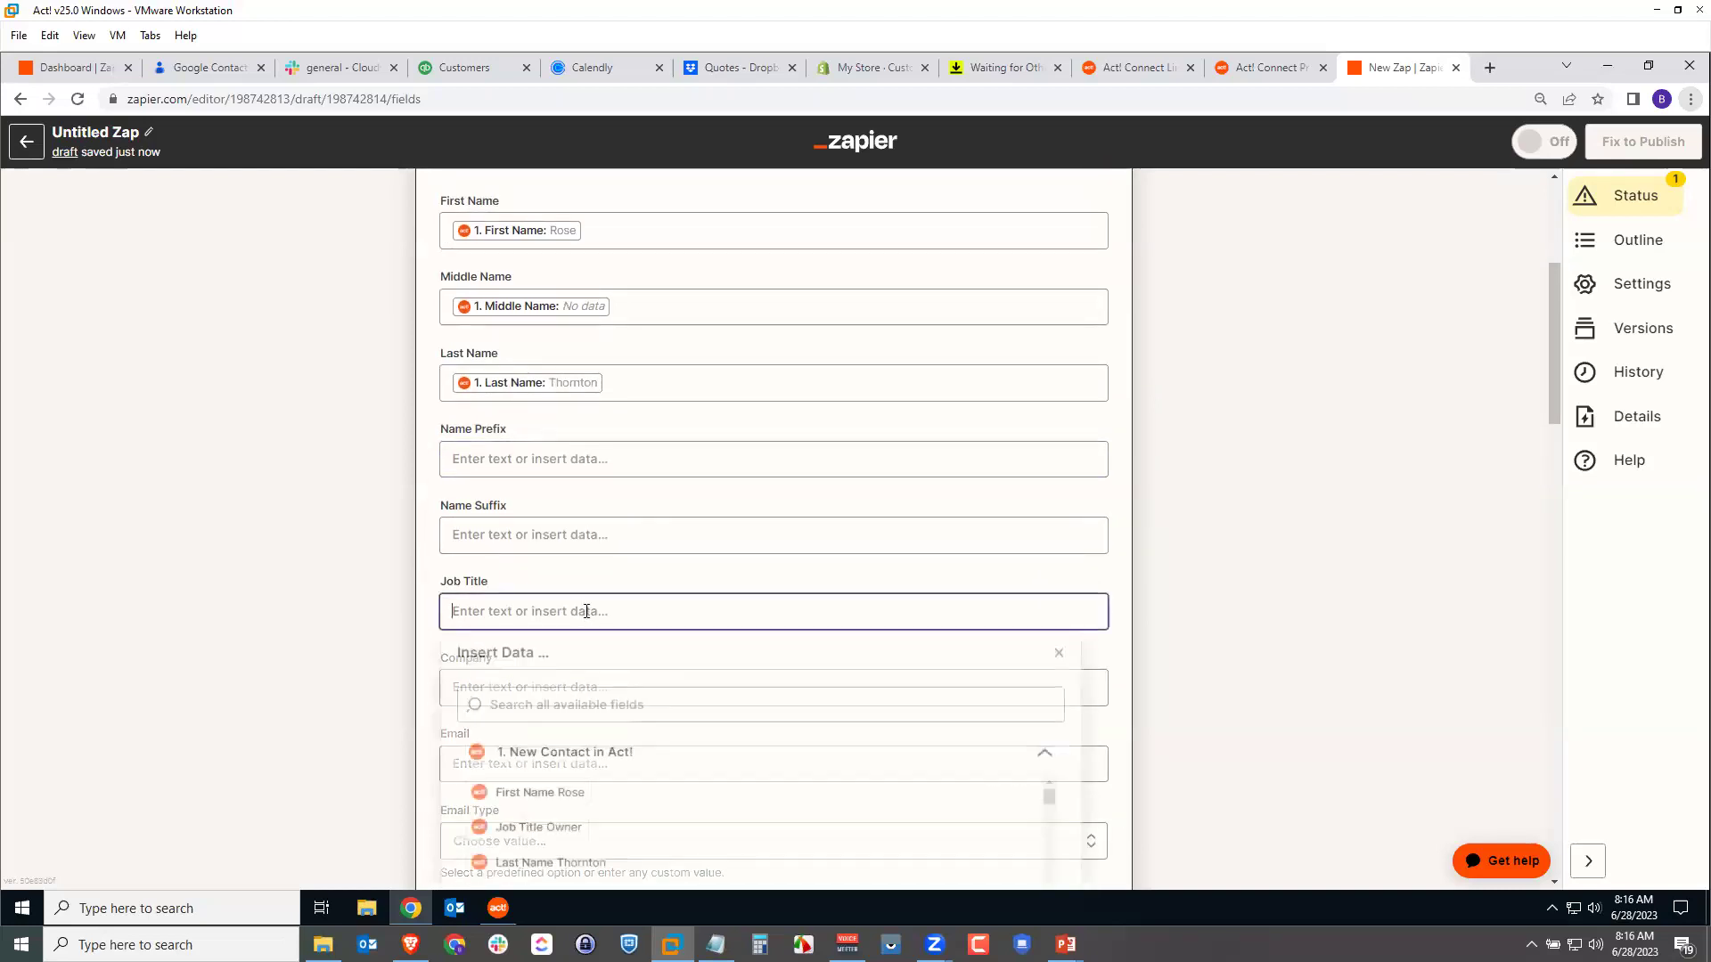
pyautogui.click(561, 830)
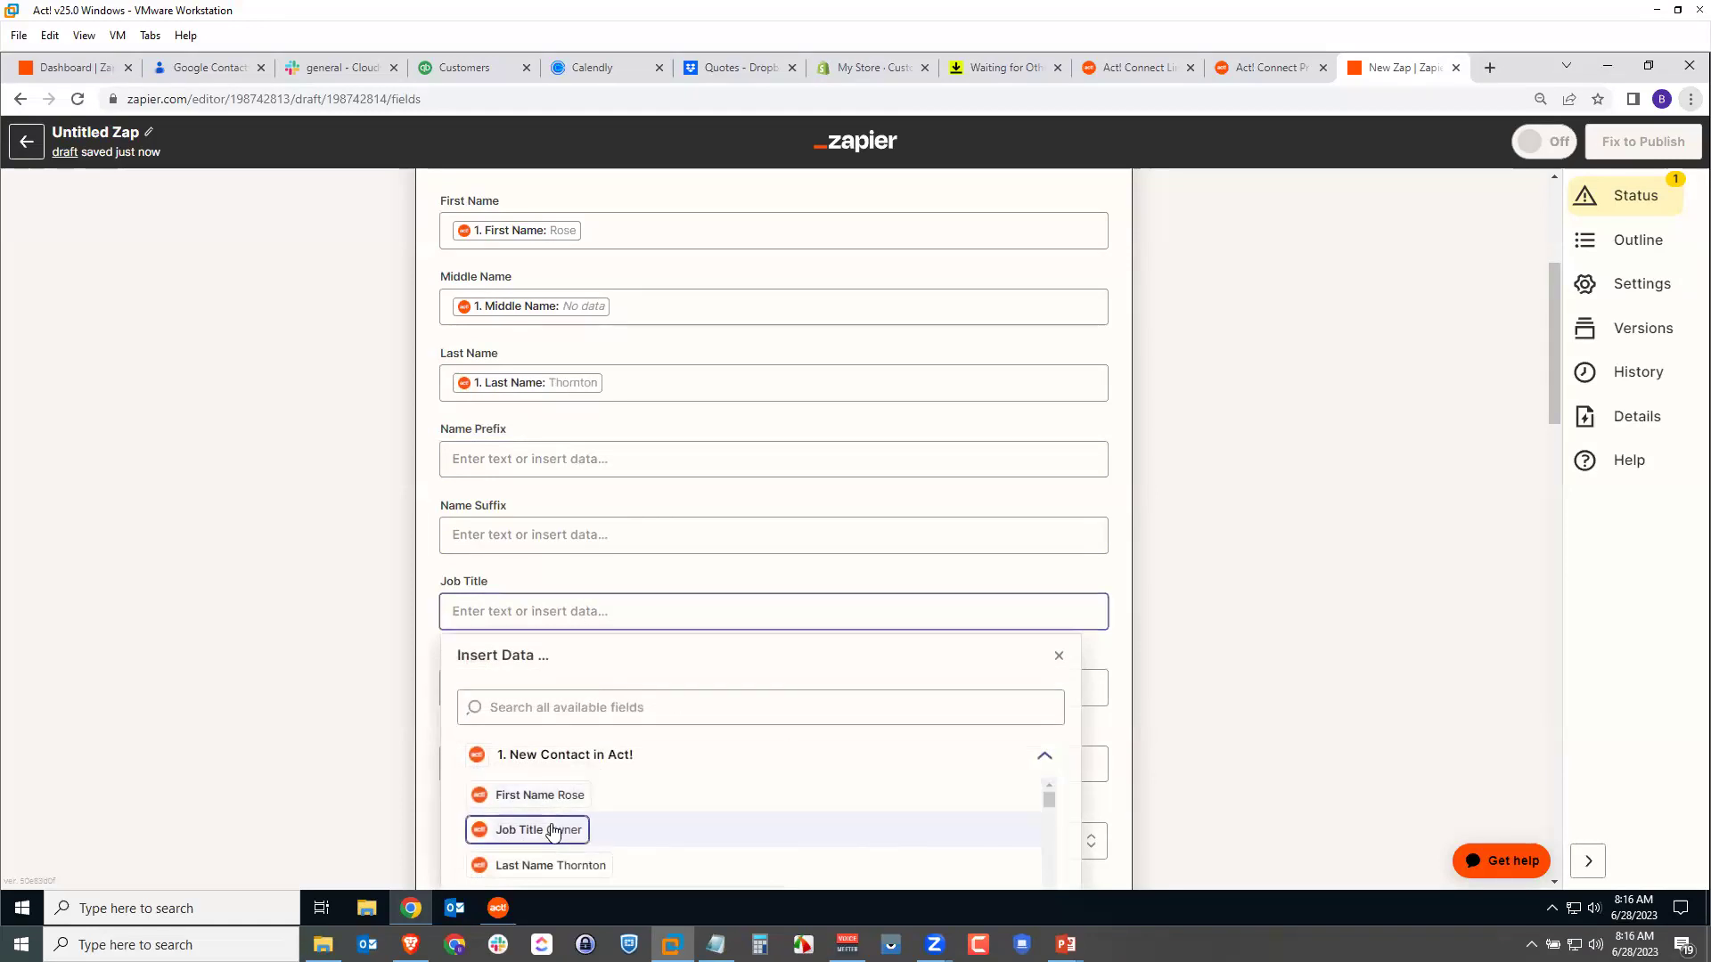
pyautogui.click(419, 548)
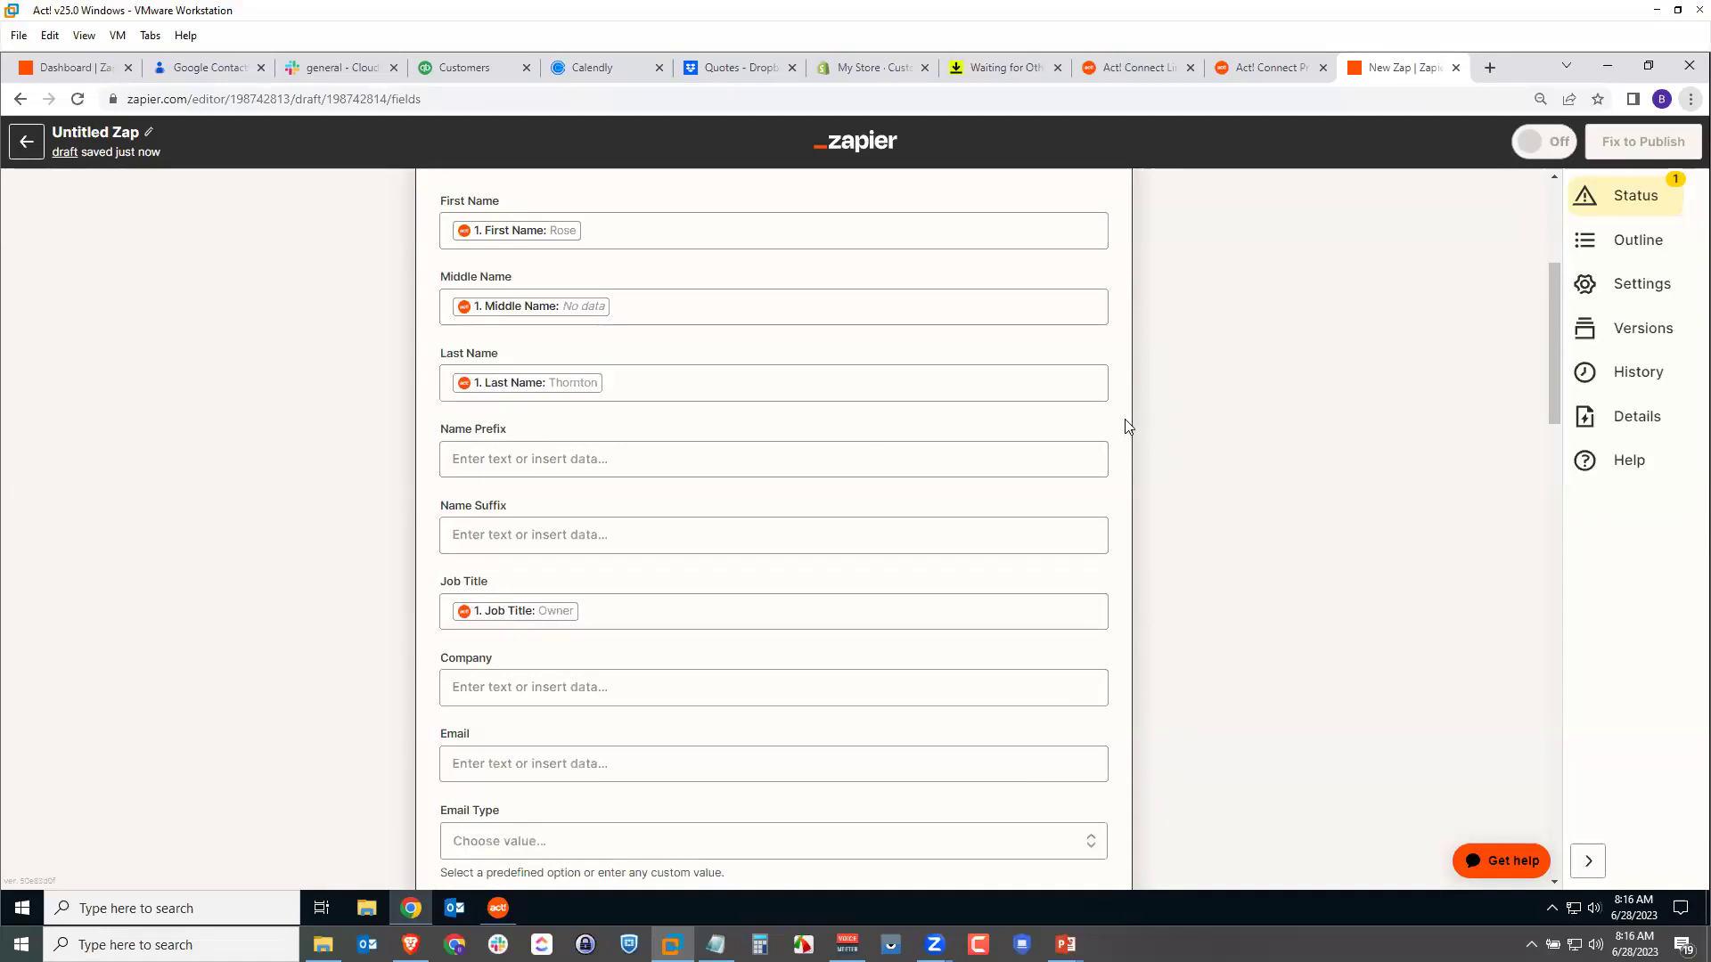
pyautogui.scroll(-1, 1140, 419)
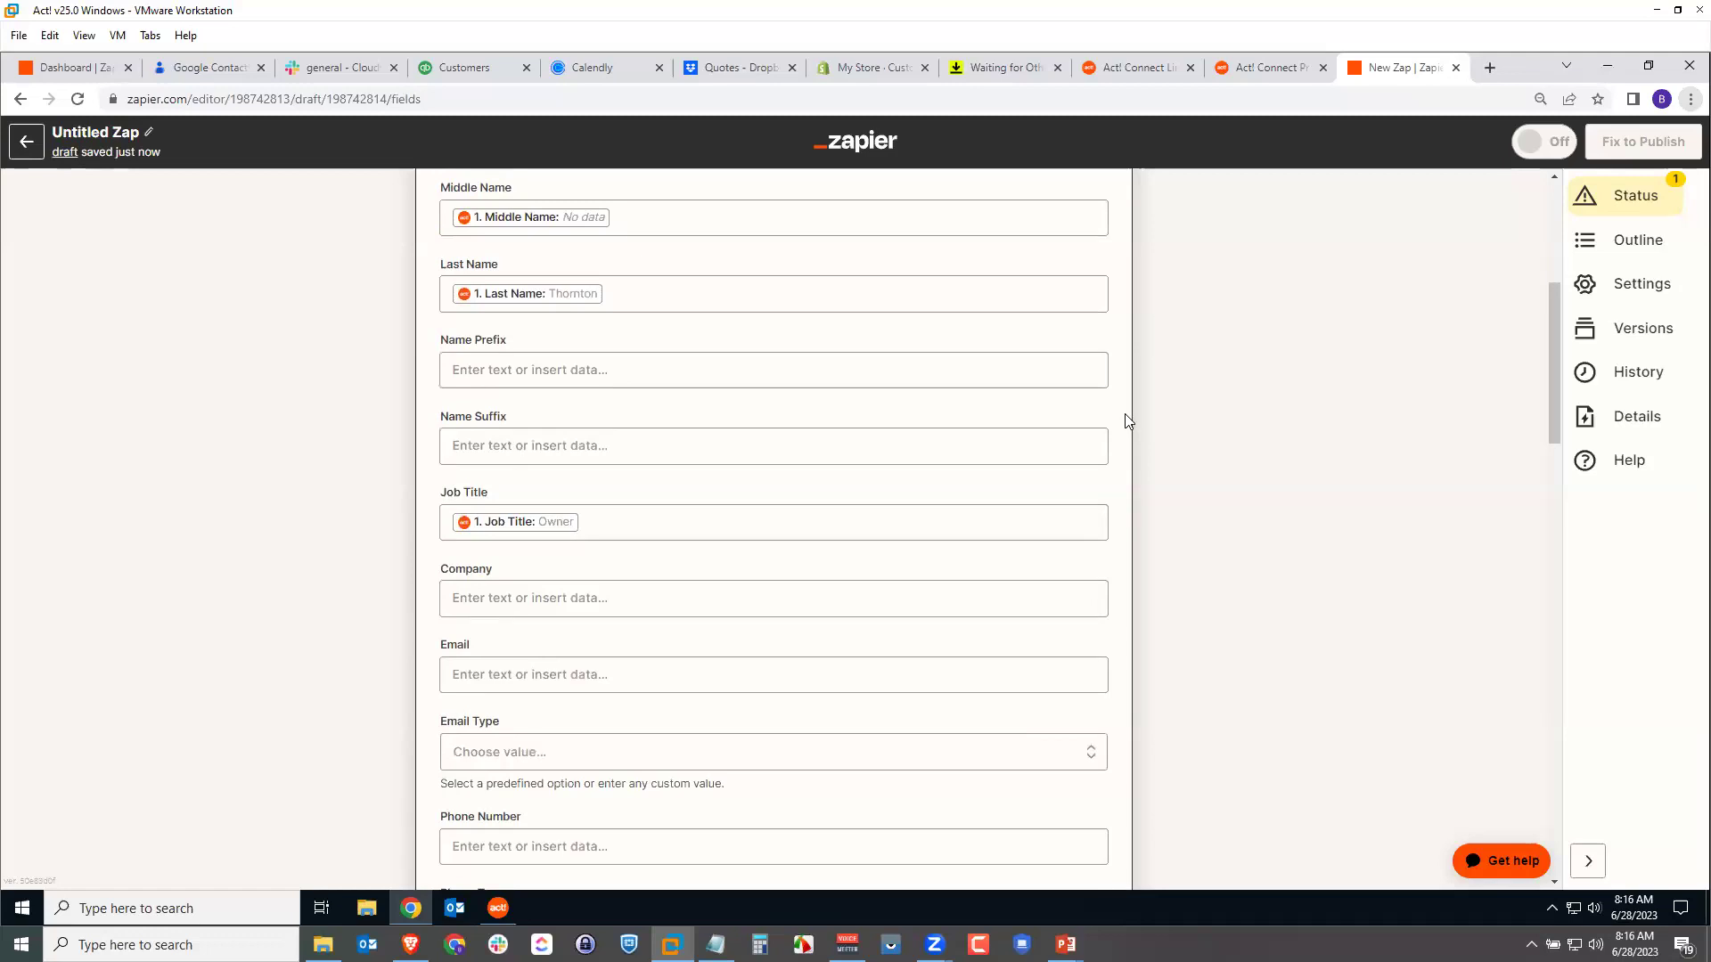
pyautogui.scroll(-3, 1128, 420)
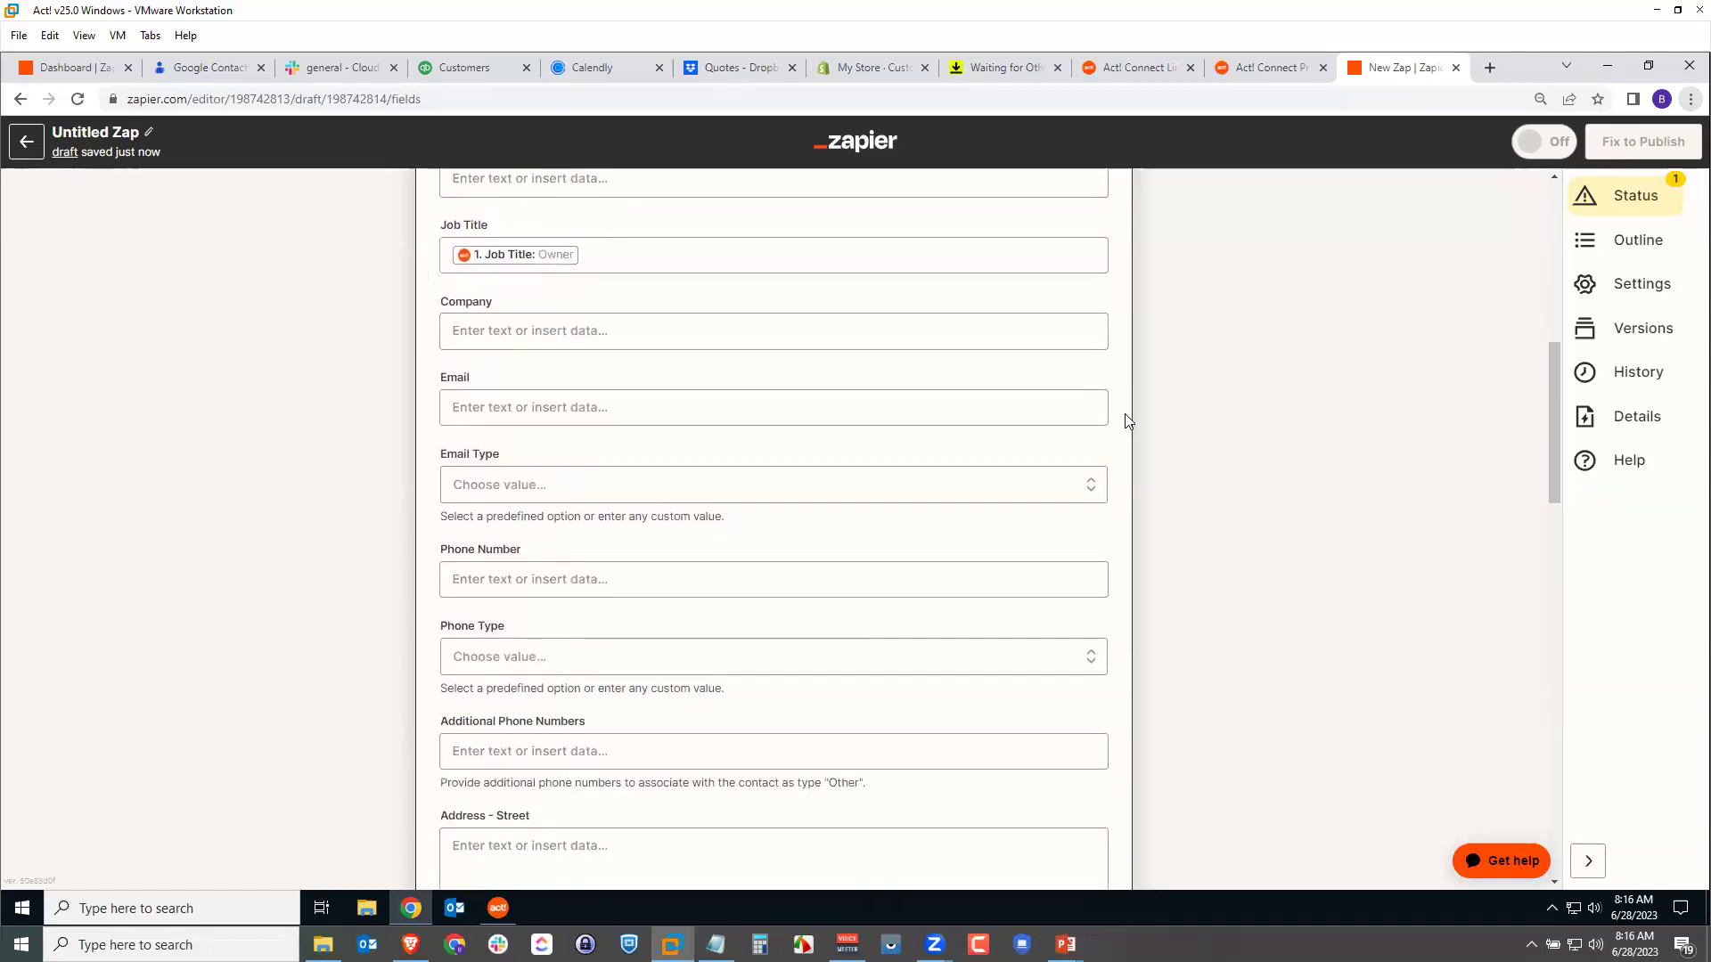
pyautogui.scroll(-1, 1128, 421)
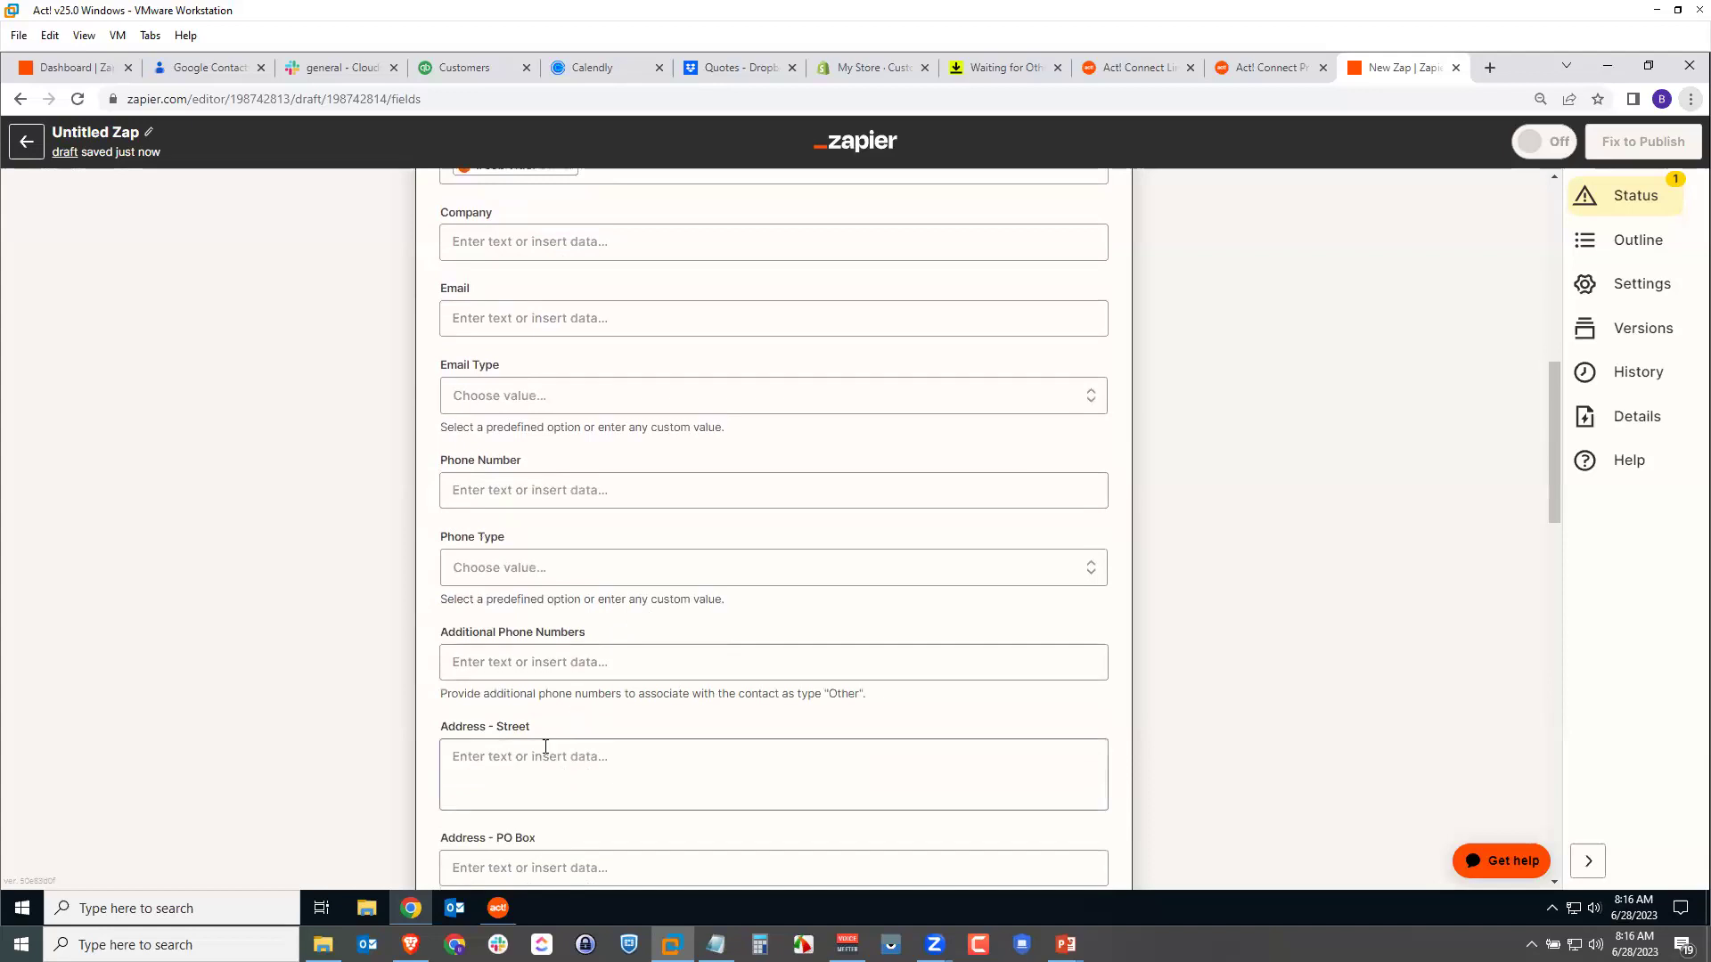
pyautogui.scroll(2, 737, 719)
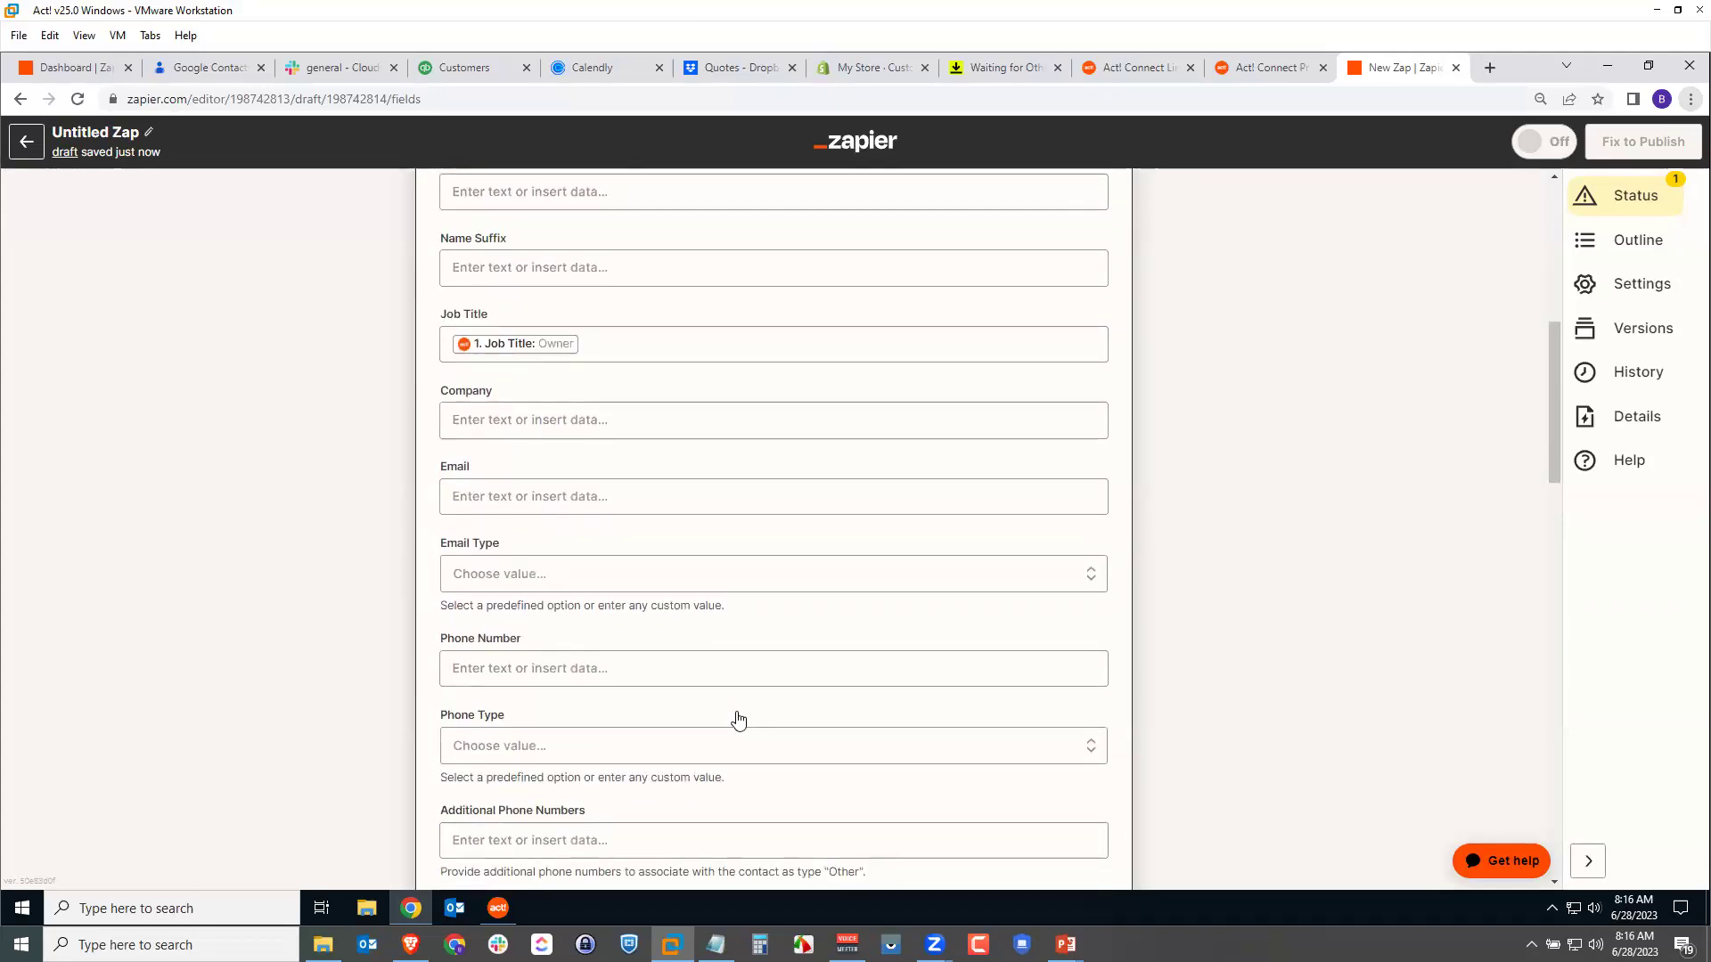
pyautogui.click(633, 498)
pyautogui.click(638, 791)
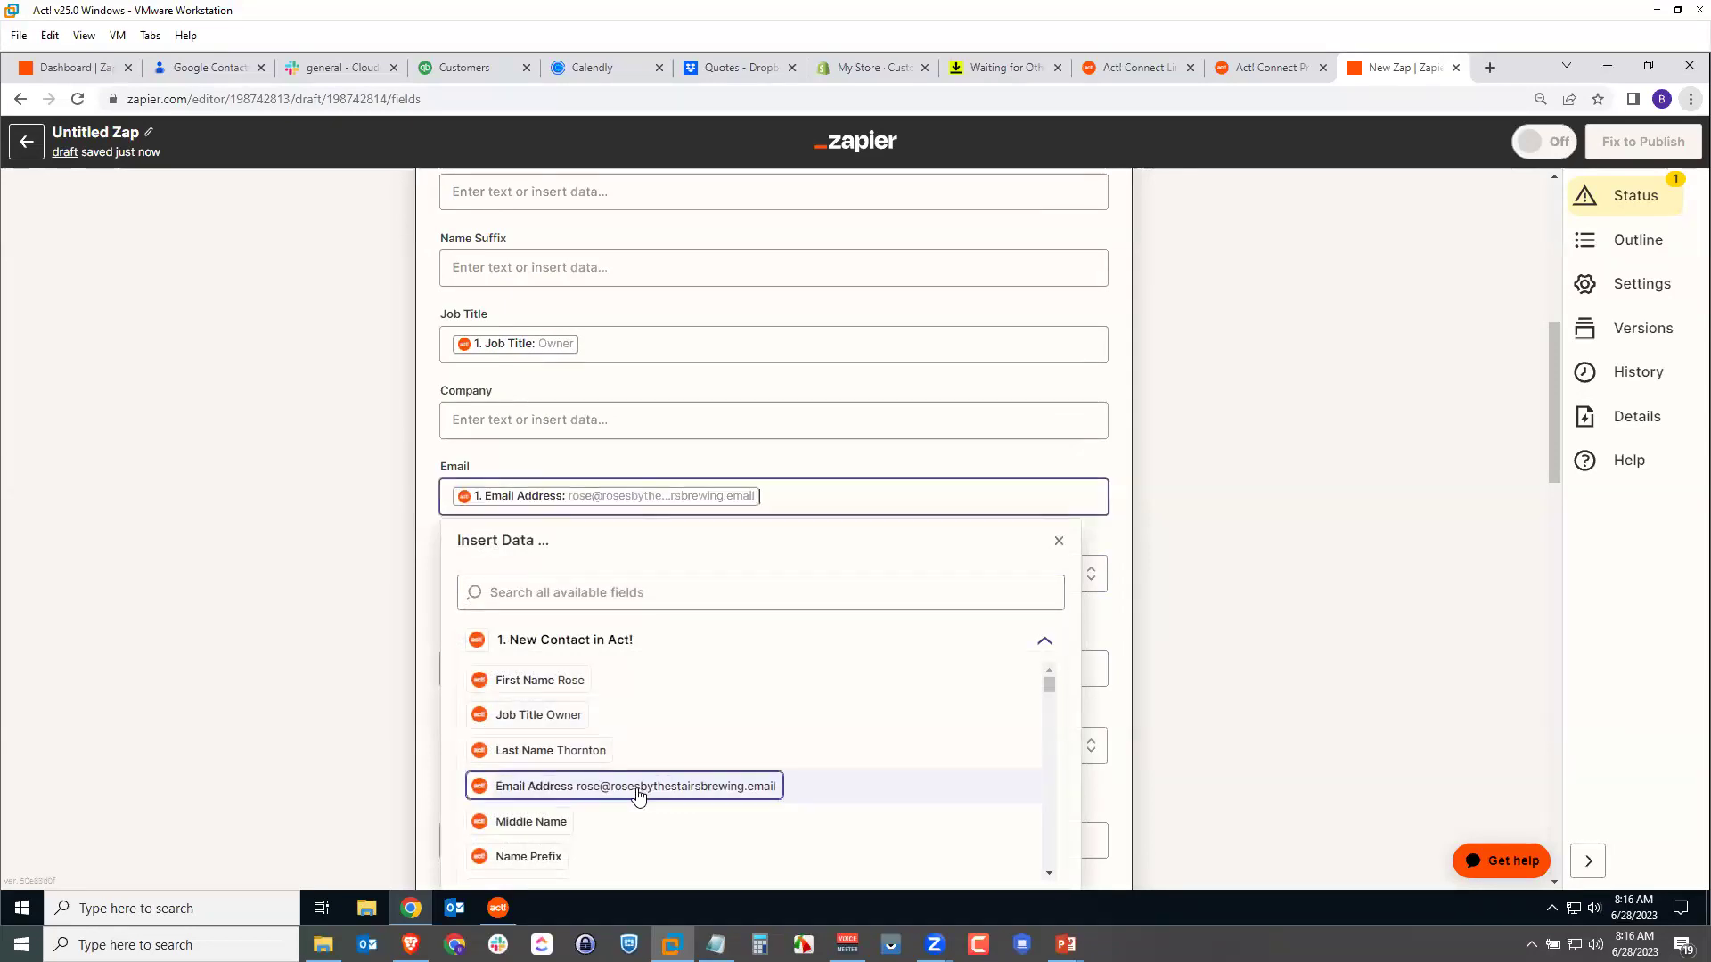
# Step: Search the Act! fields for 'Comp' and map the Company value into Company
pyautogui.click(598, 416)
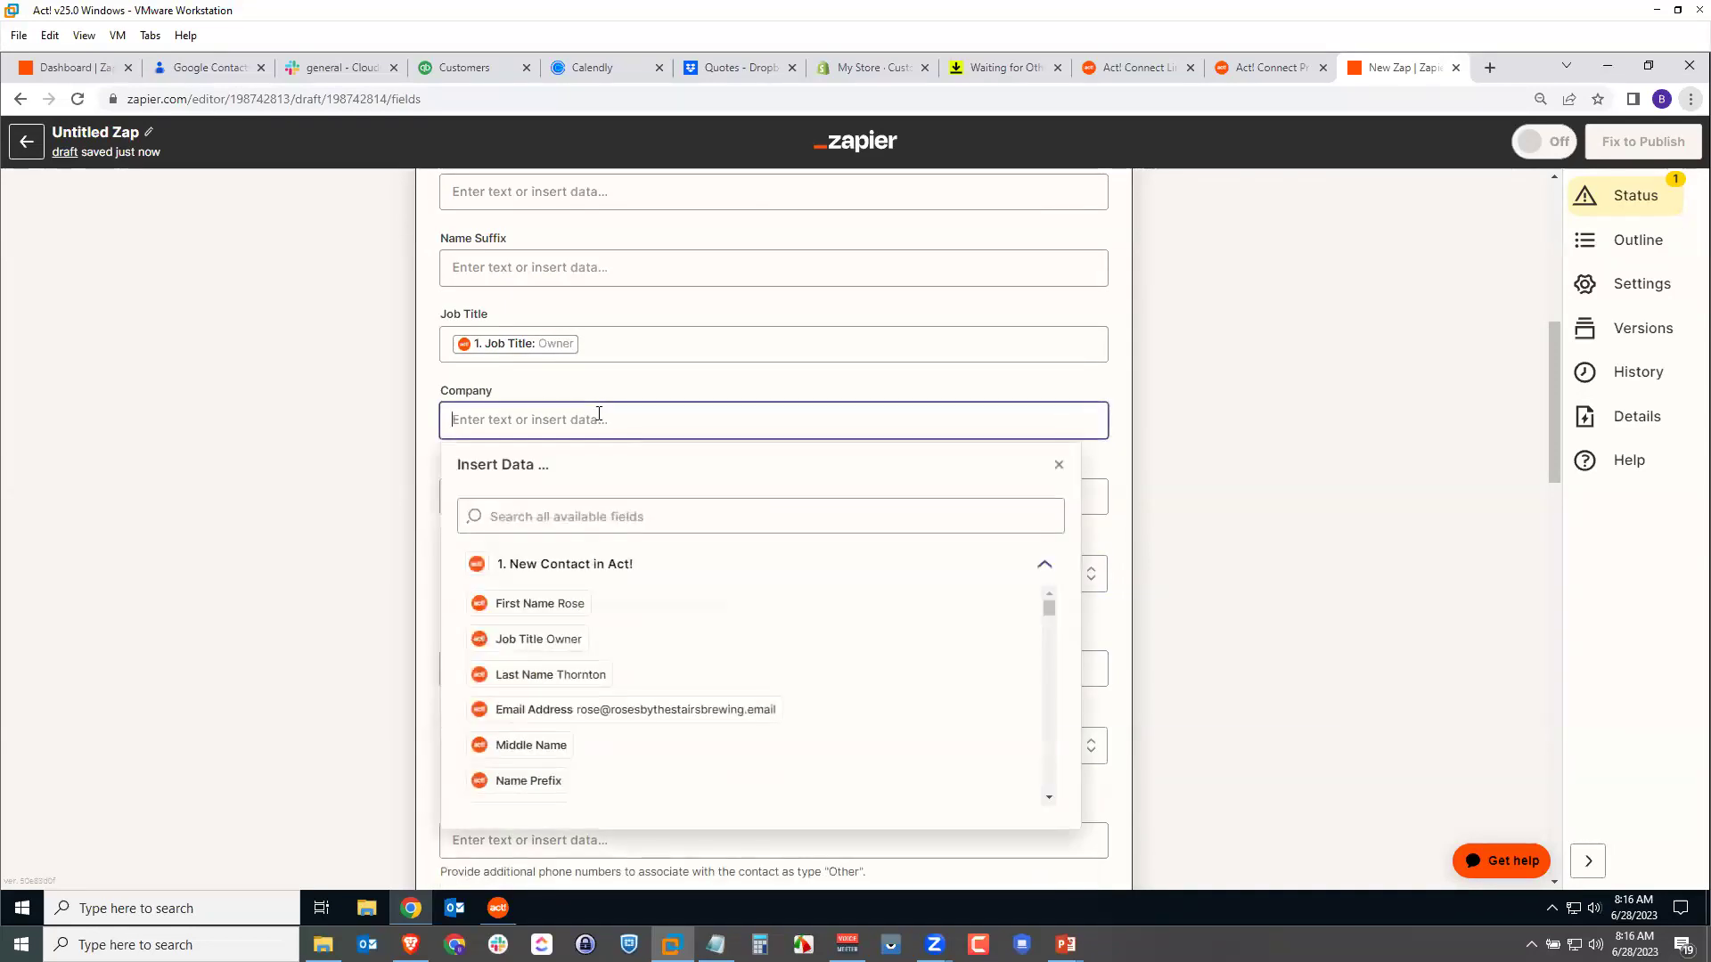
pyautogui.scroll(-2, 592, 673)
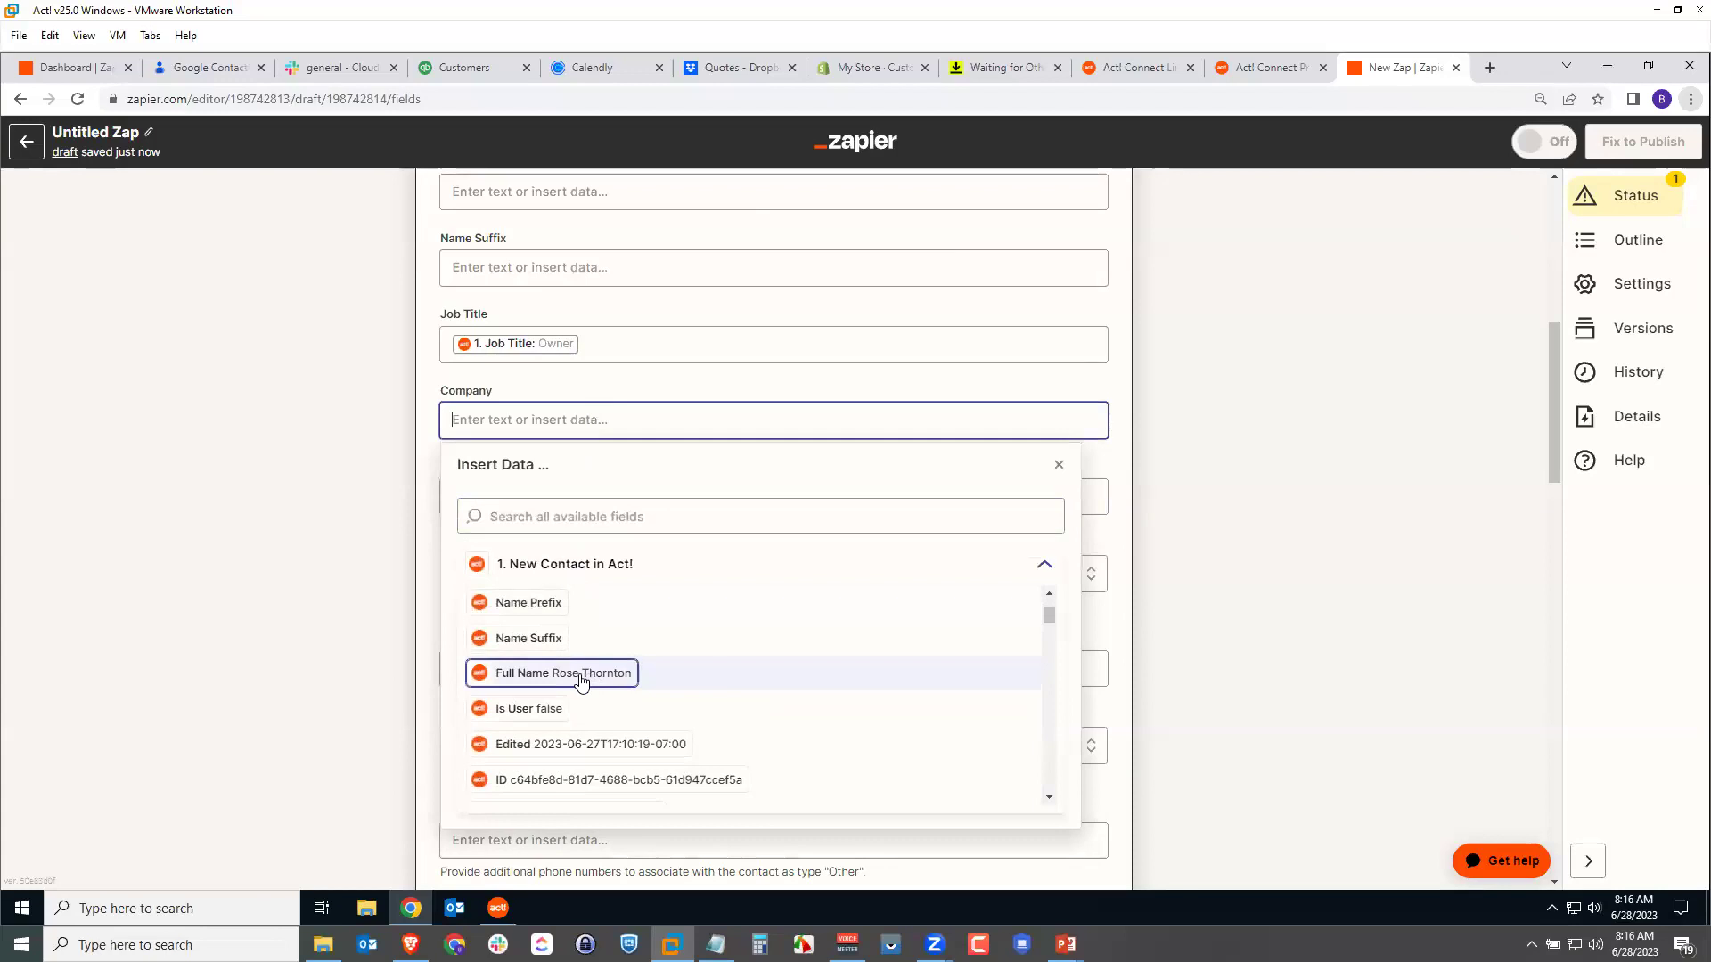
pyautogui.scroll(-5, 581, 680)
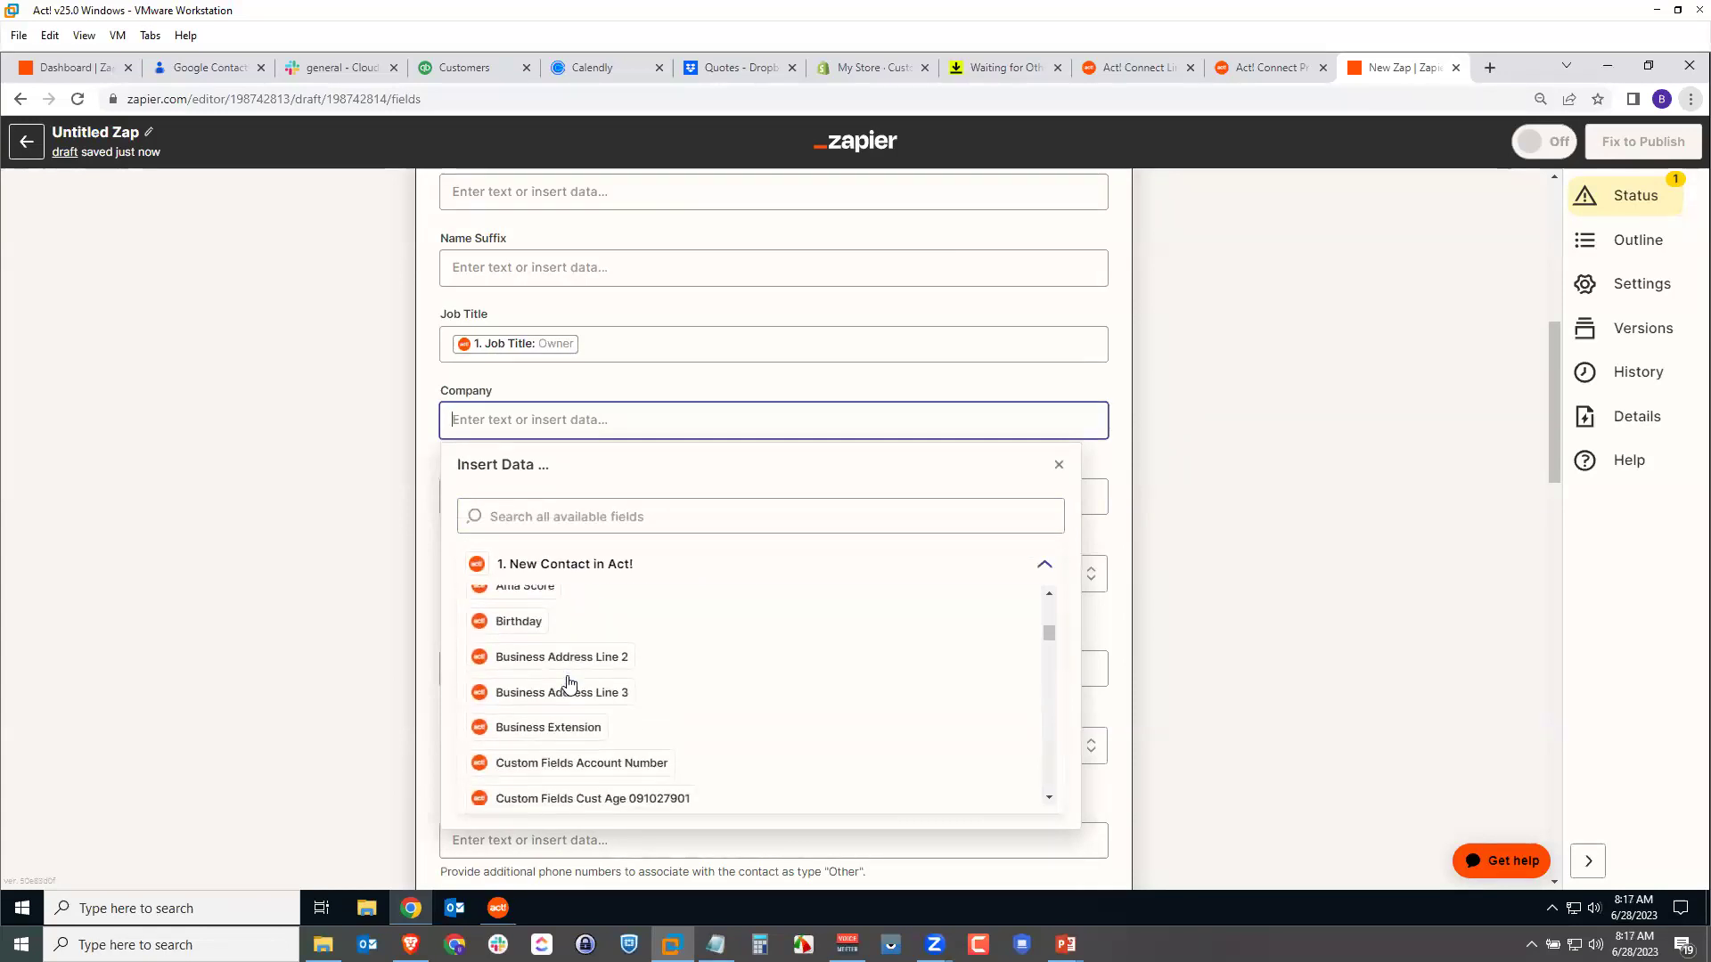
pyautogui.scroll(-1, 562, 686)
pyautogui.click(550, 512)
pyautogui.write('Com')
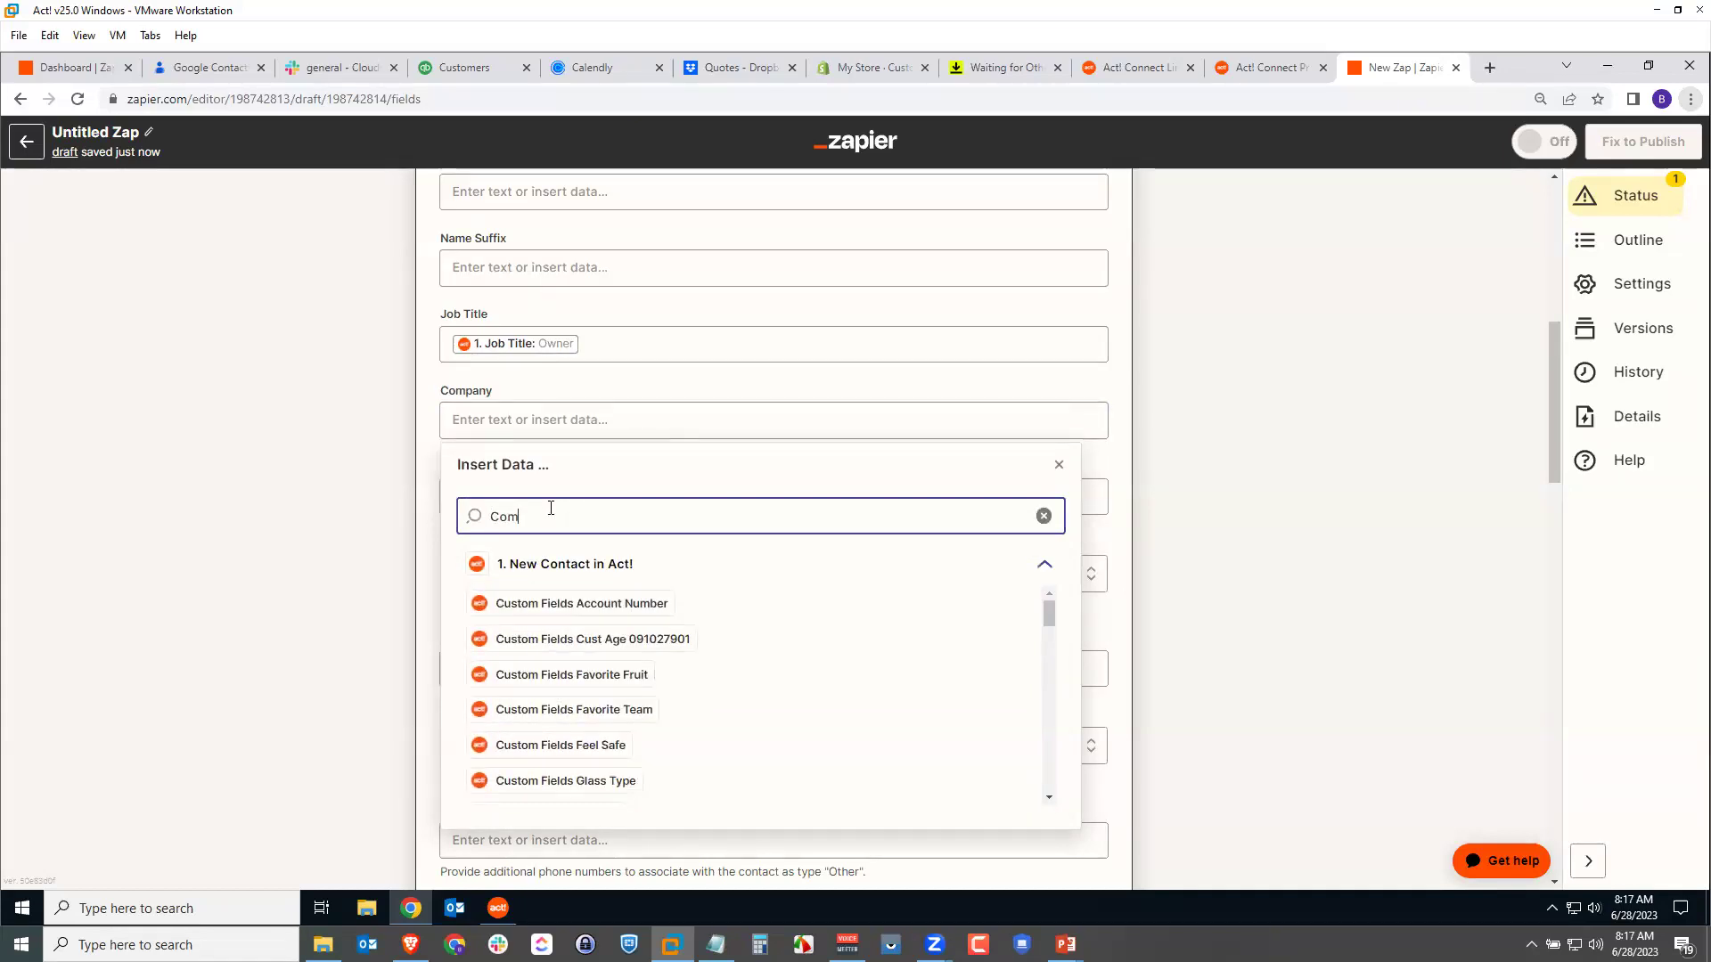
pyautogui.write('p')
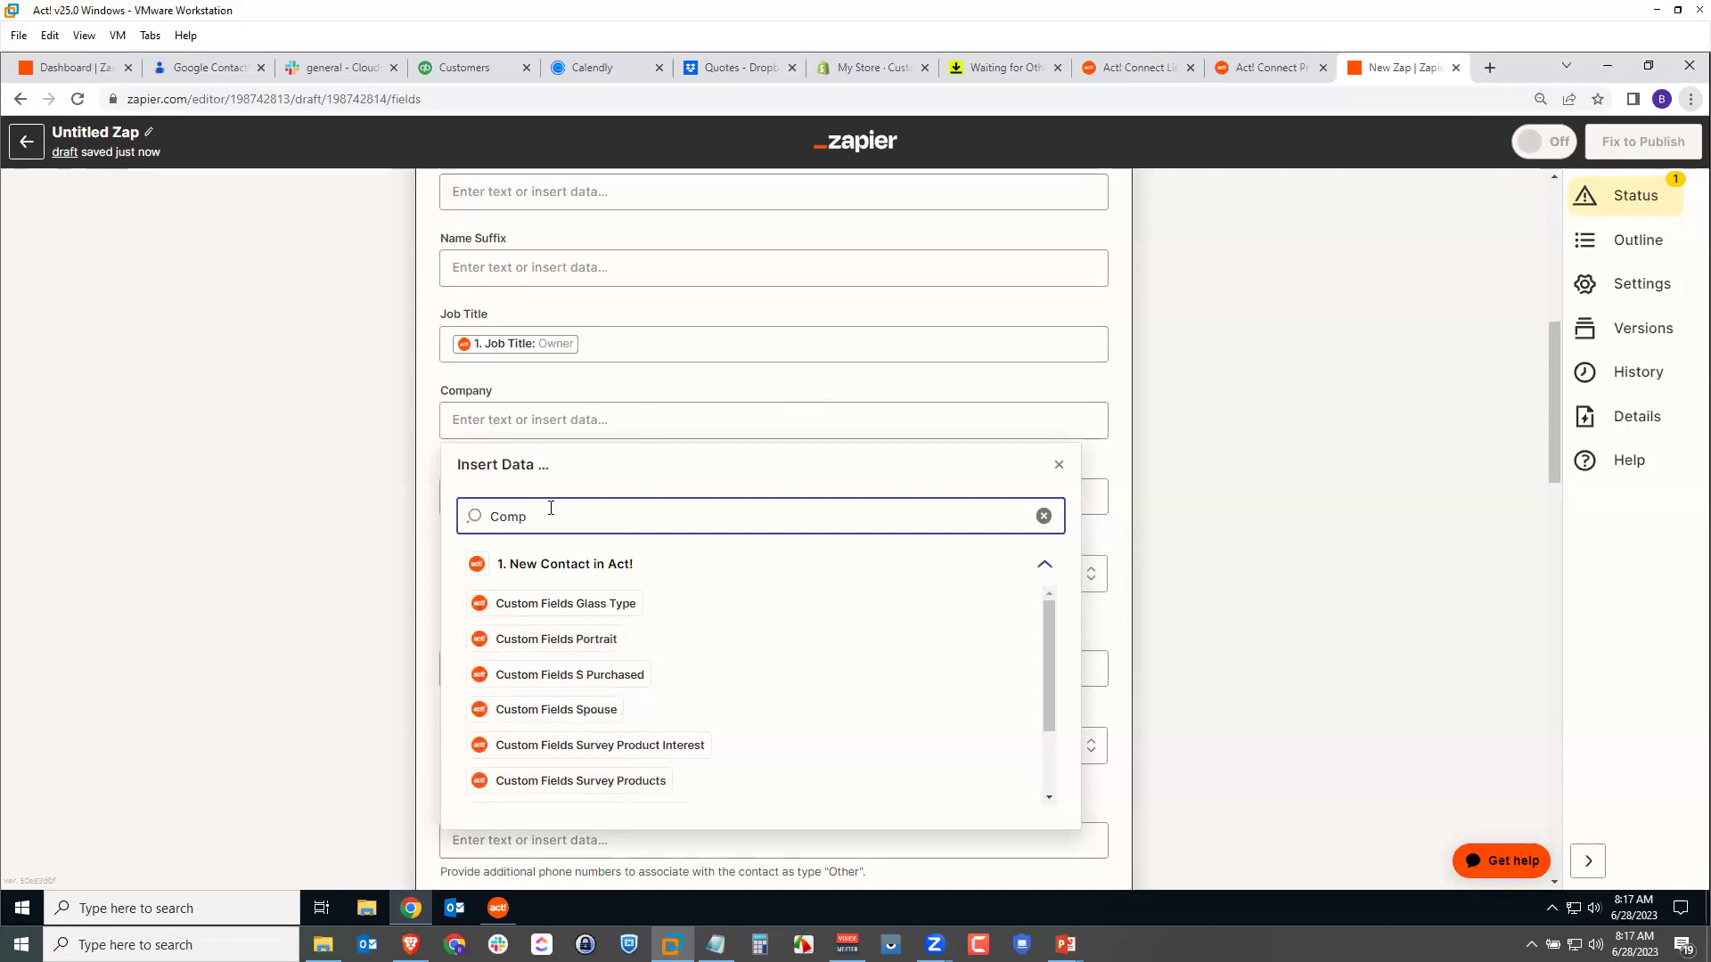
pyautogui.moveTo(1048, 645); pyautogui.dragTo(1049, 704)
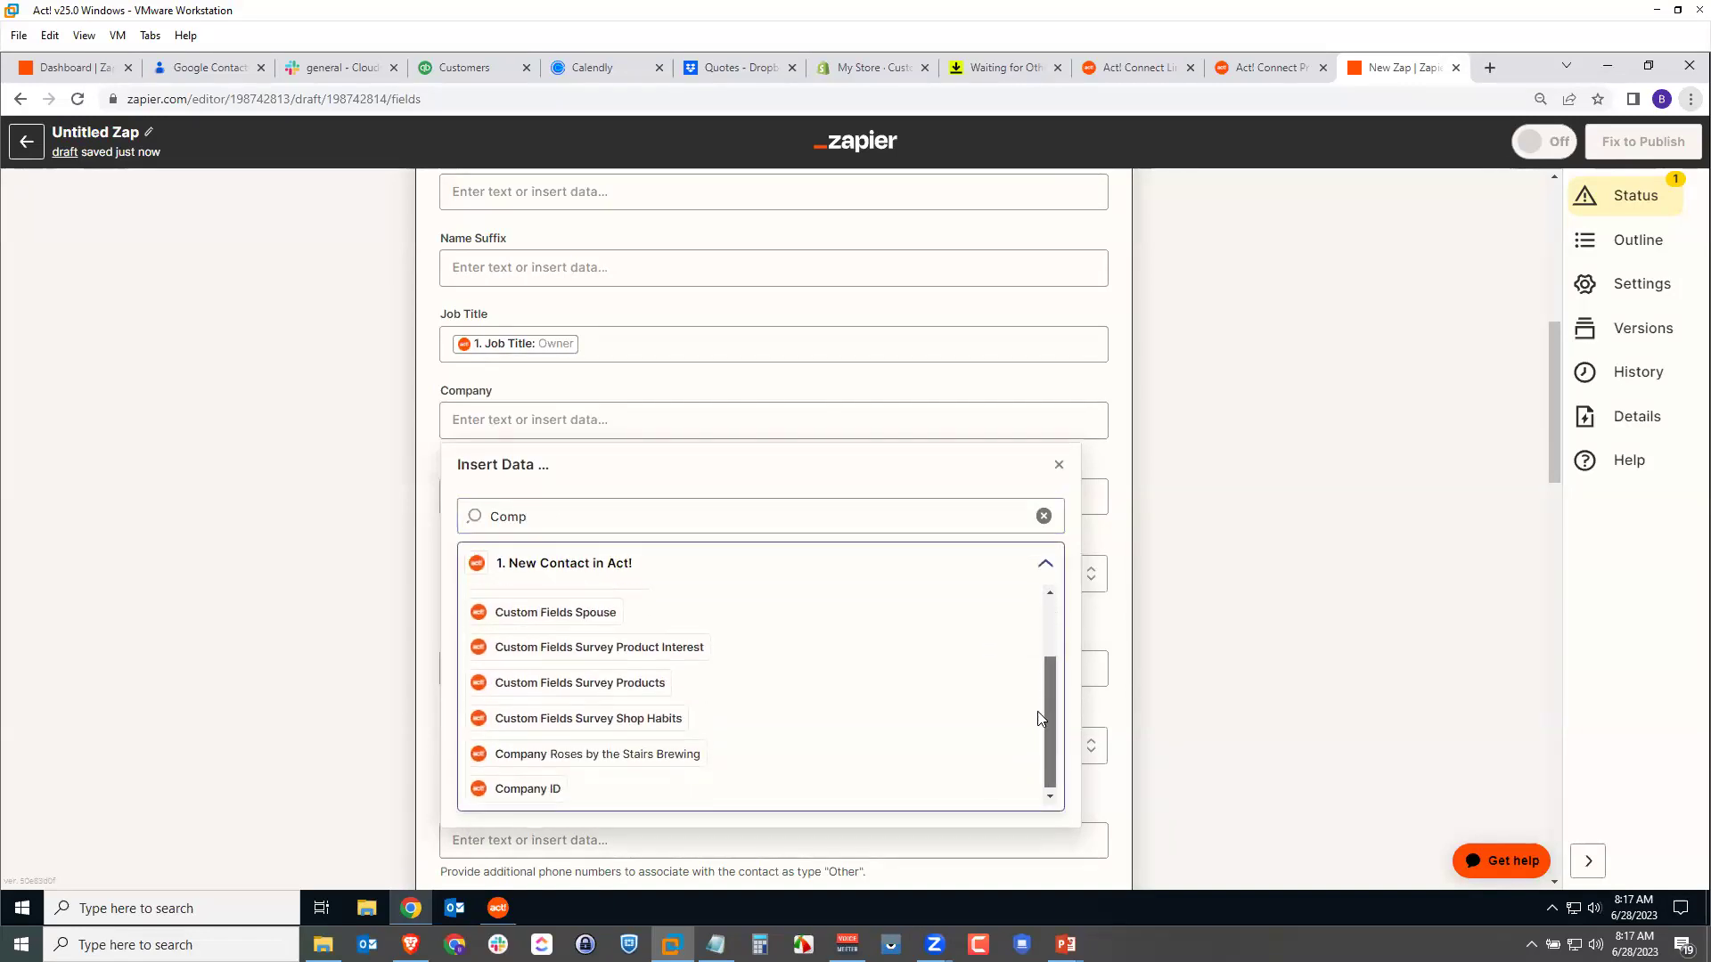
pyautogui.click(570, 753)
pyautogui.click(1229, 570)
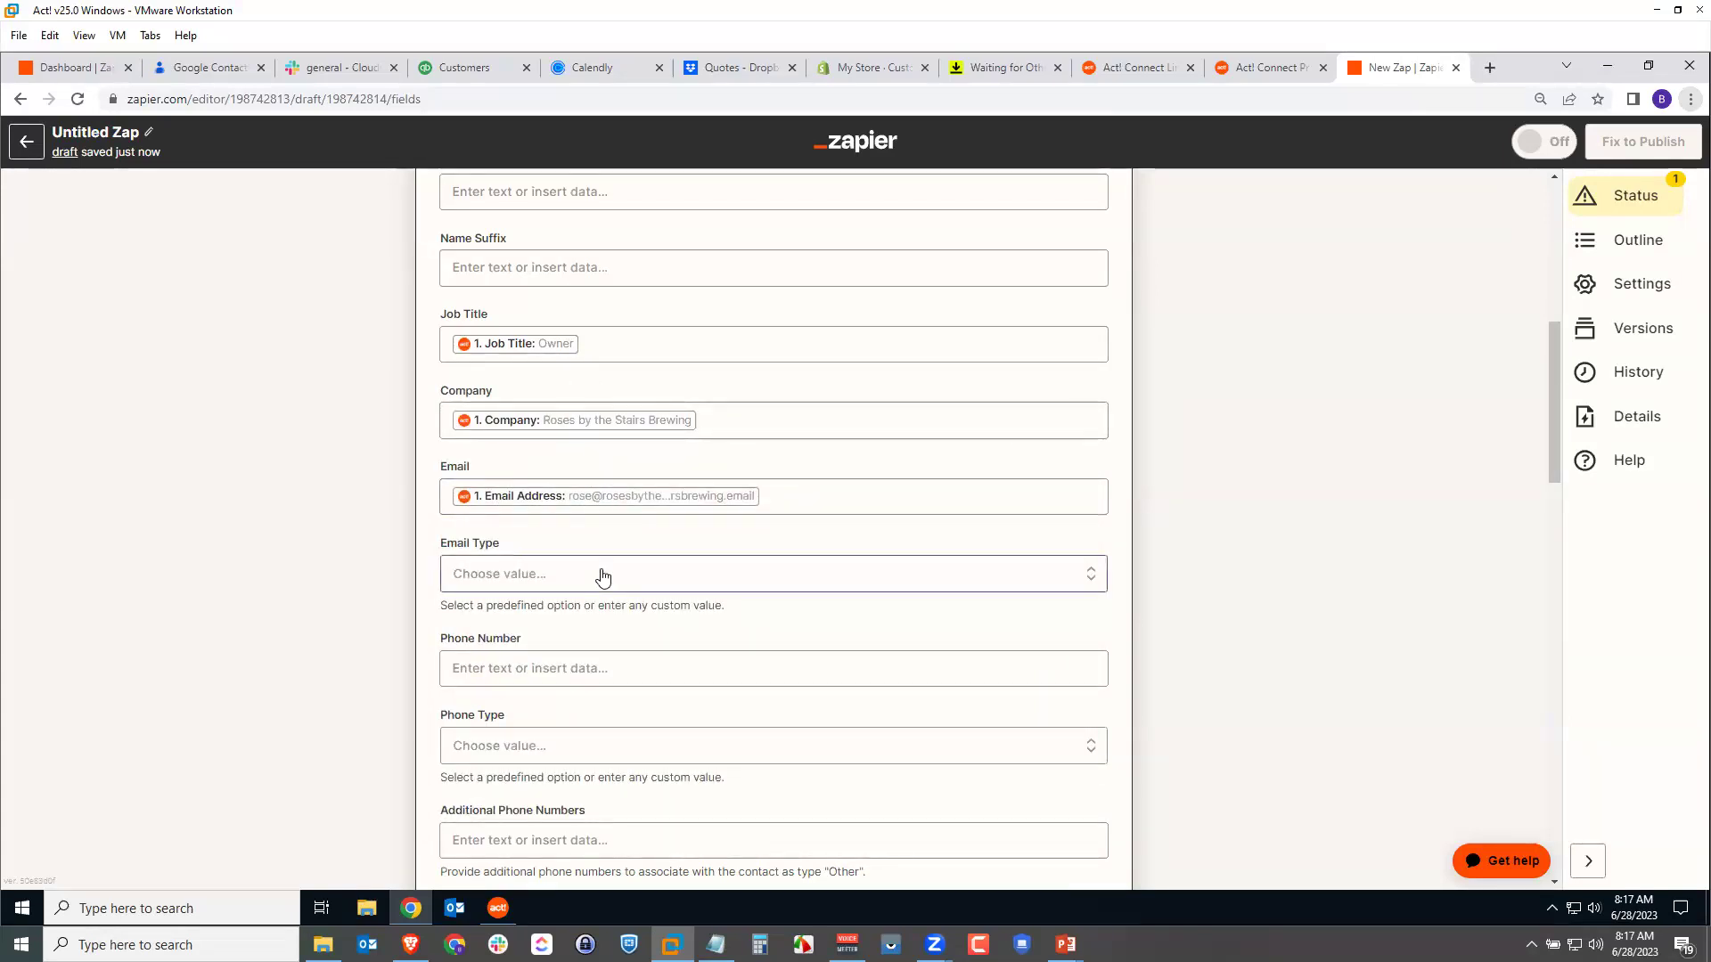
pyautogui.scroll(-6, 622, 641)
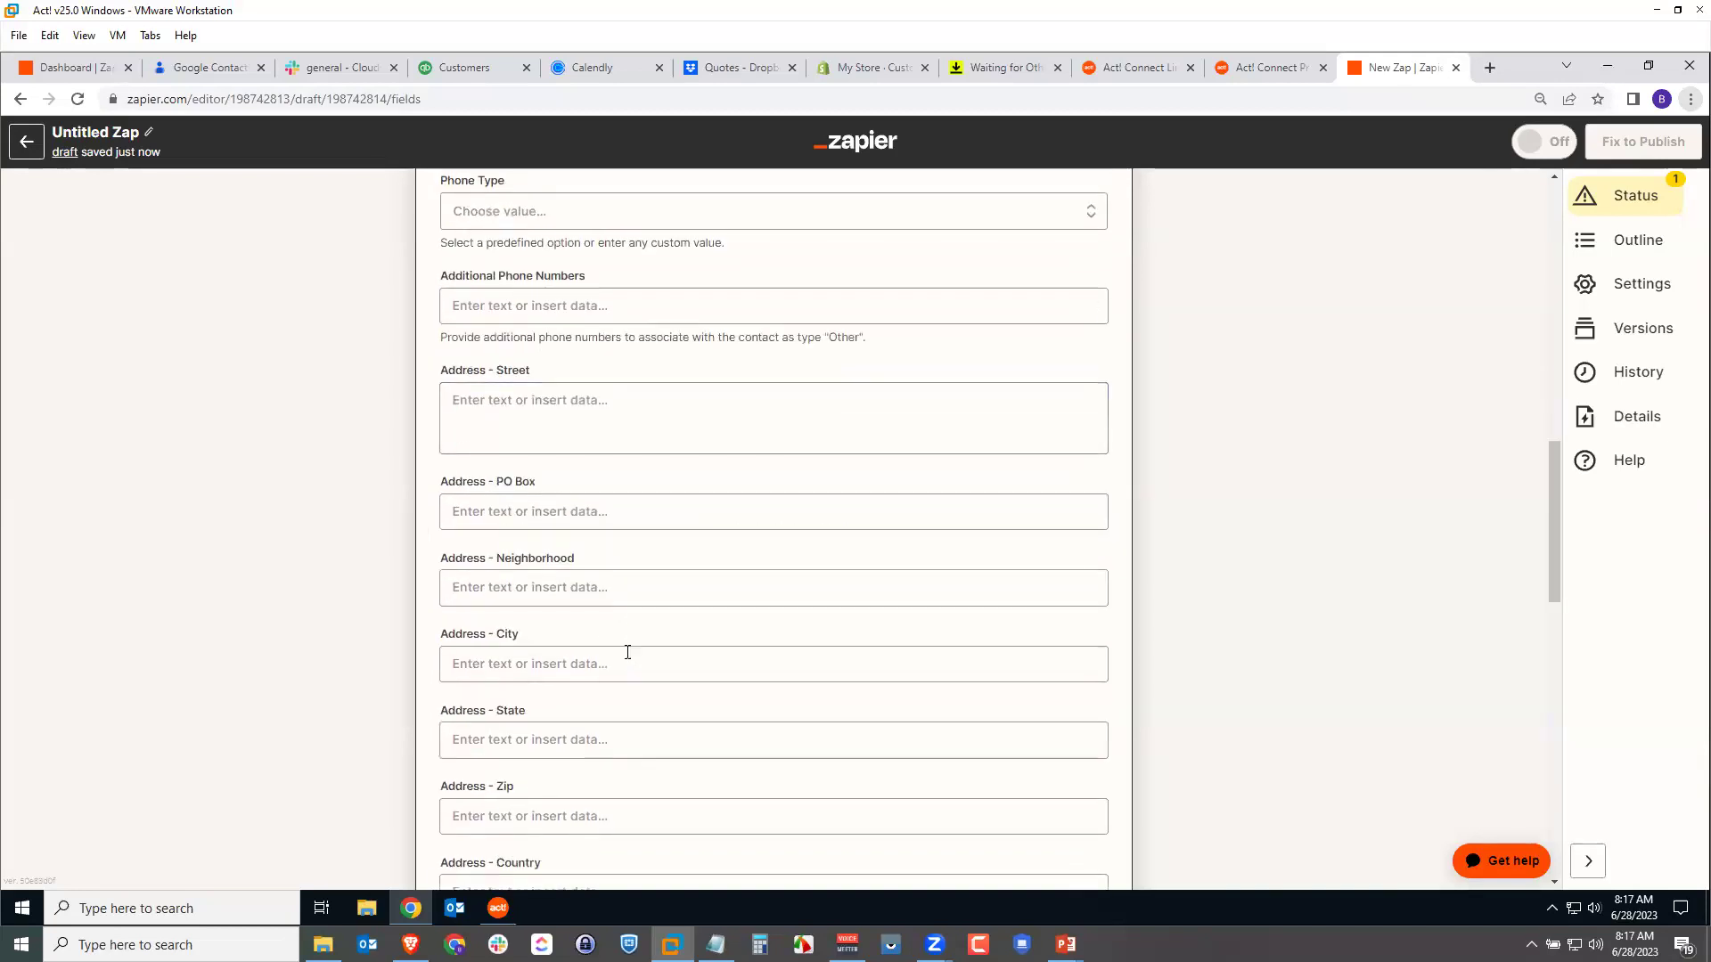
pyautogui.scroll(9, 650, 650)
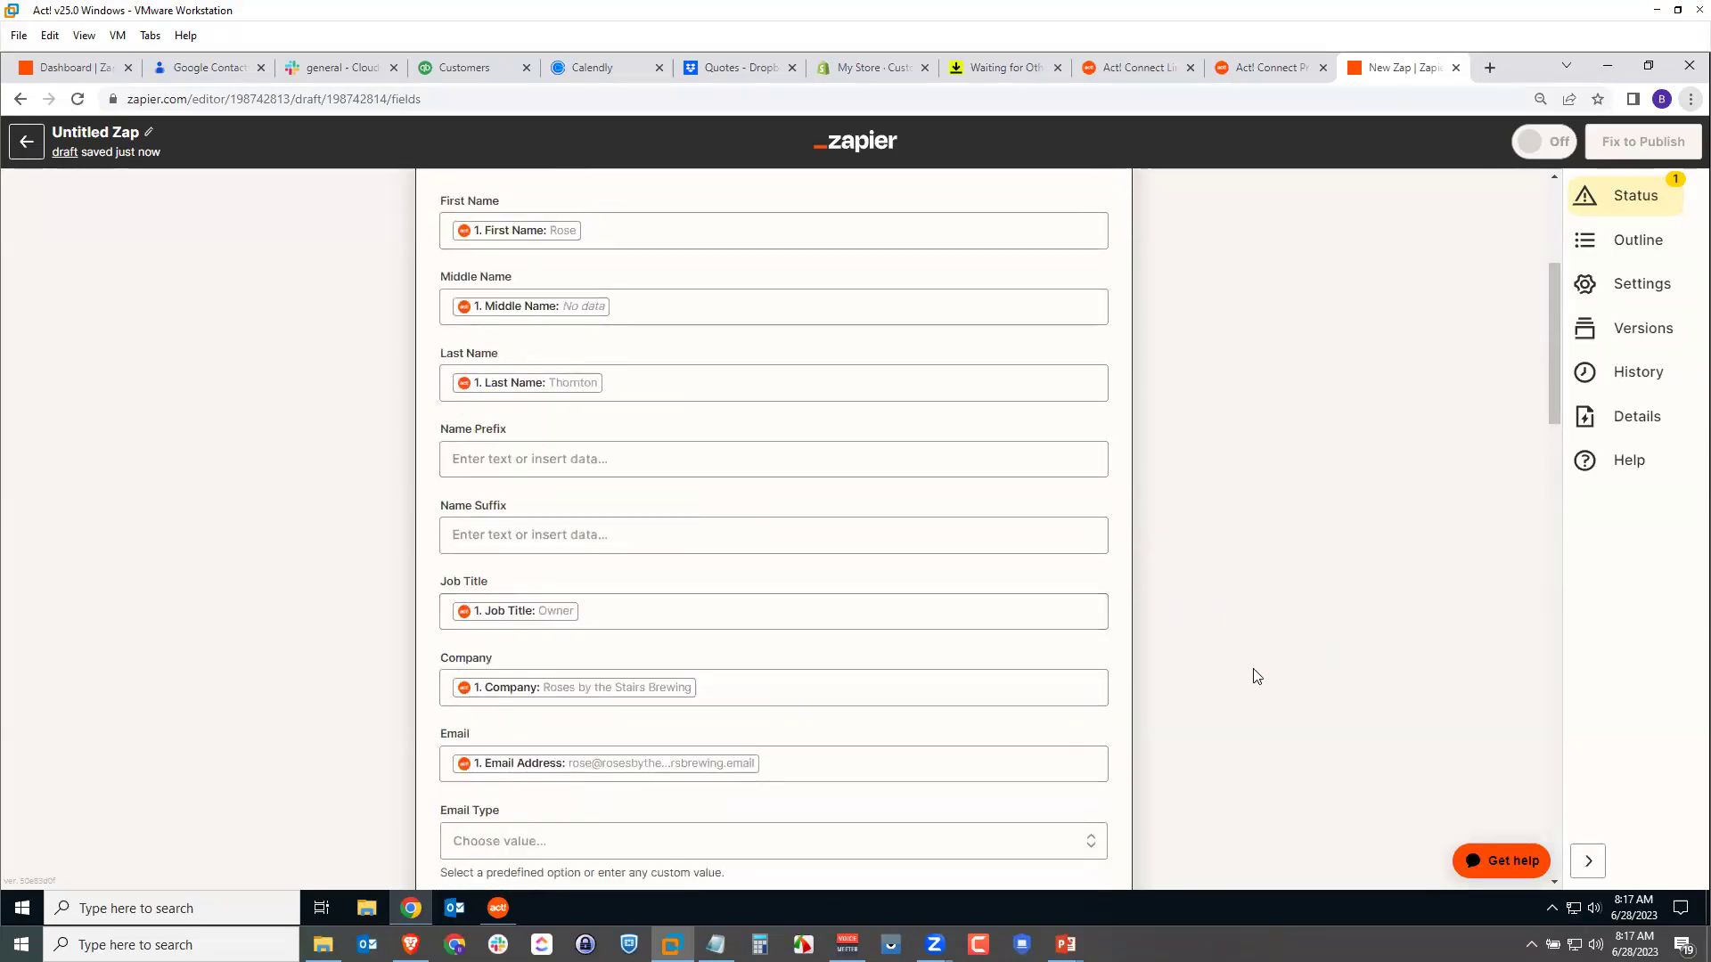
pyautogui.scroll(-20, 1256, 676)
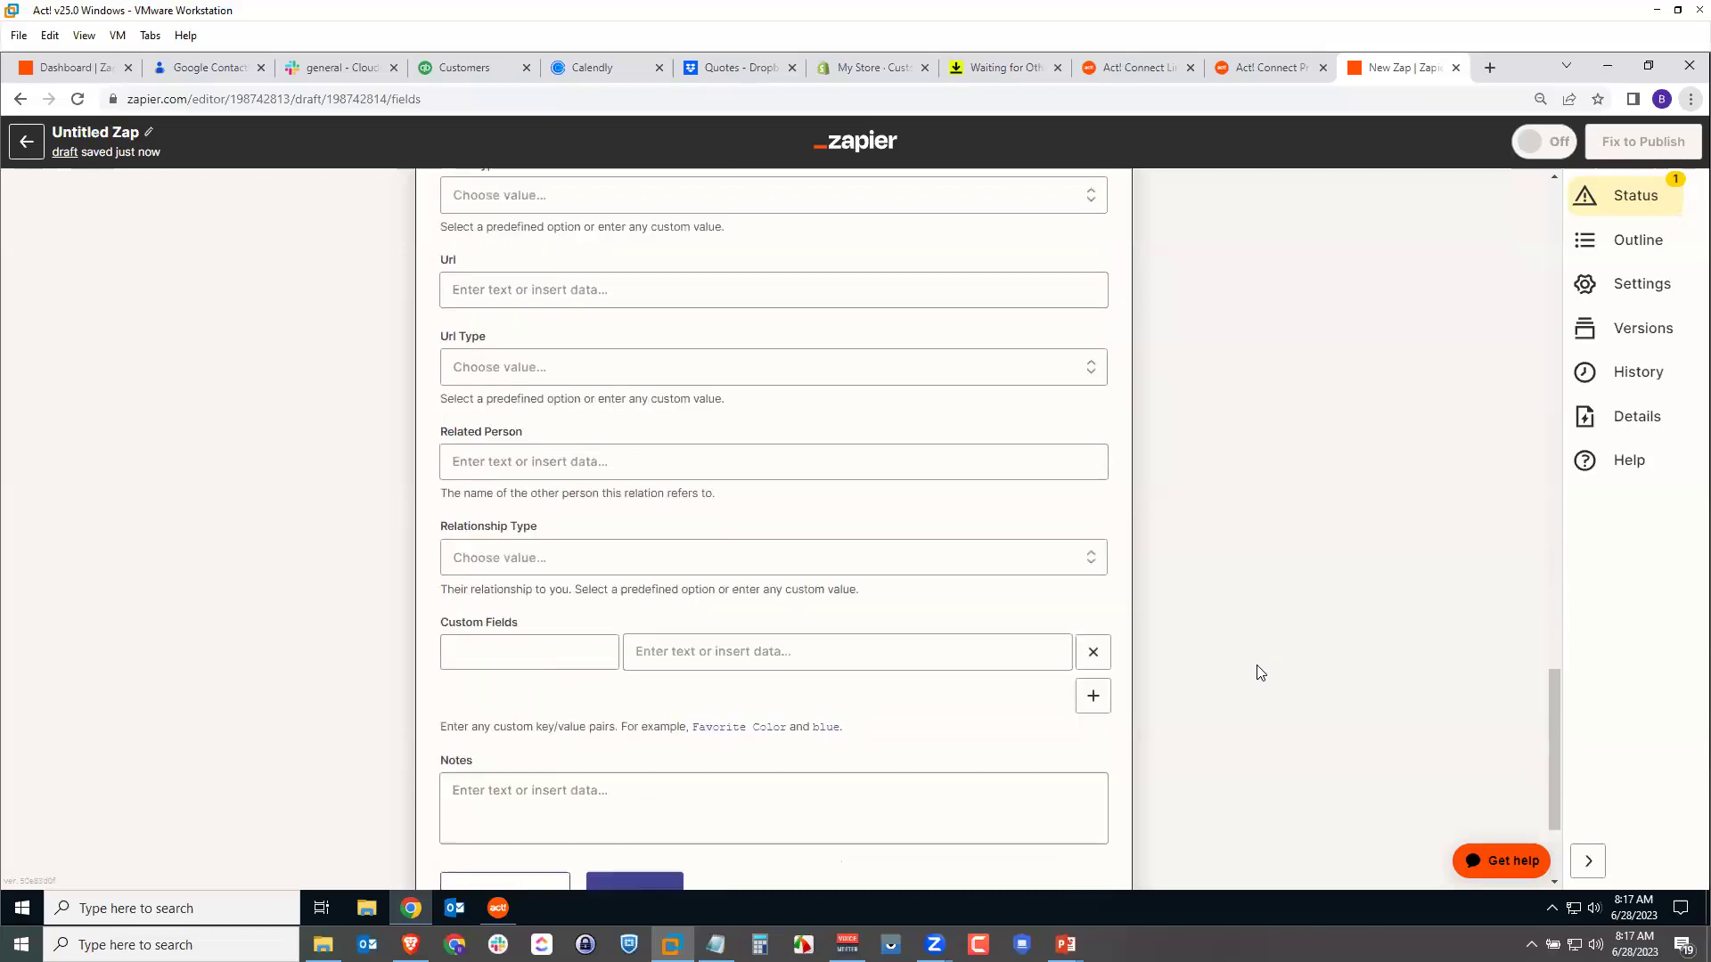
pyautogui.scroll(-3, 1260, 672)
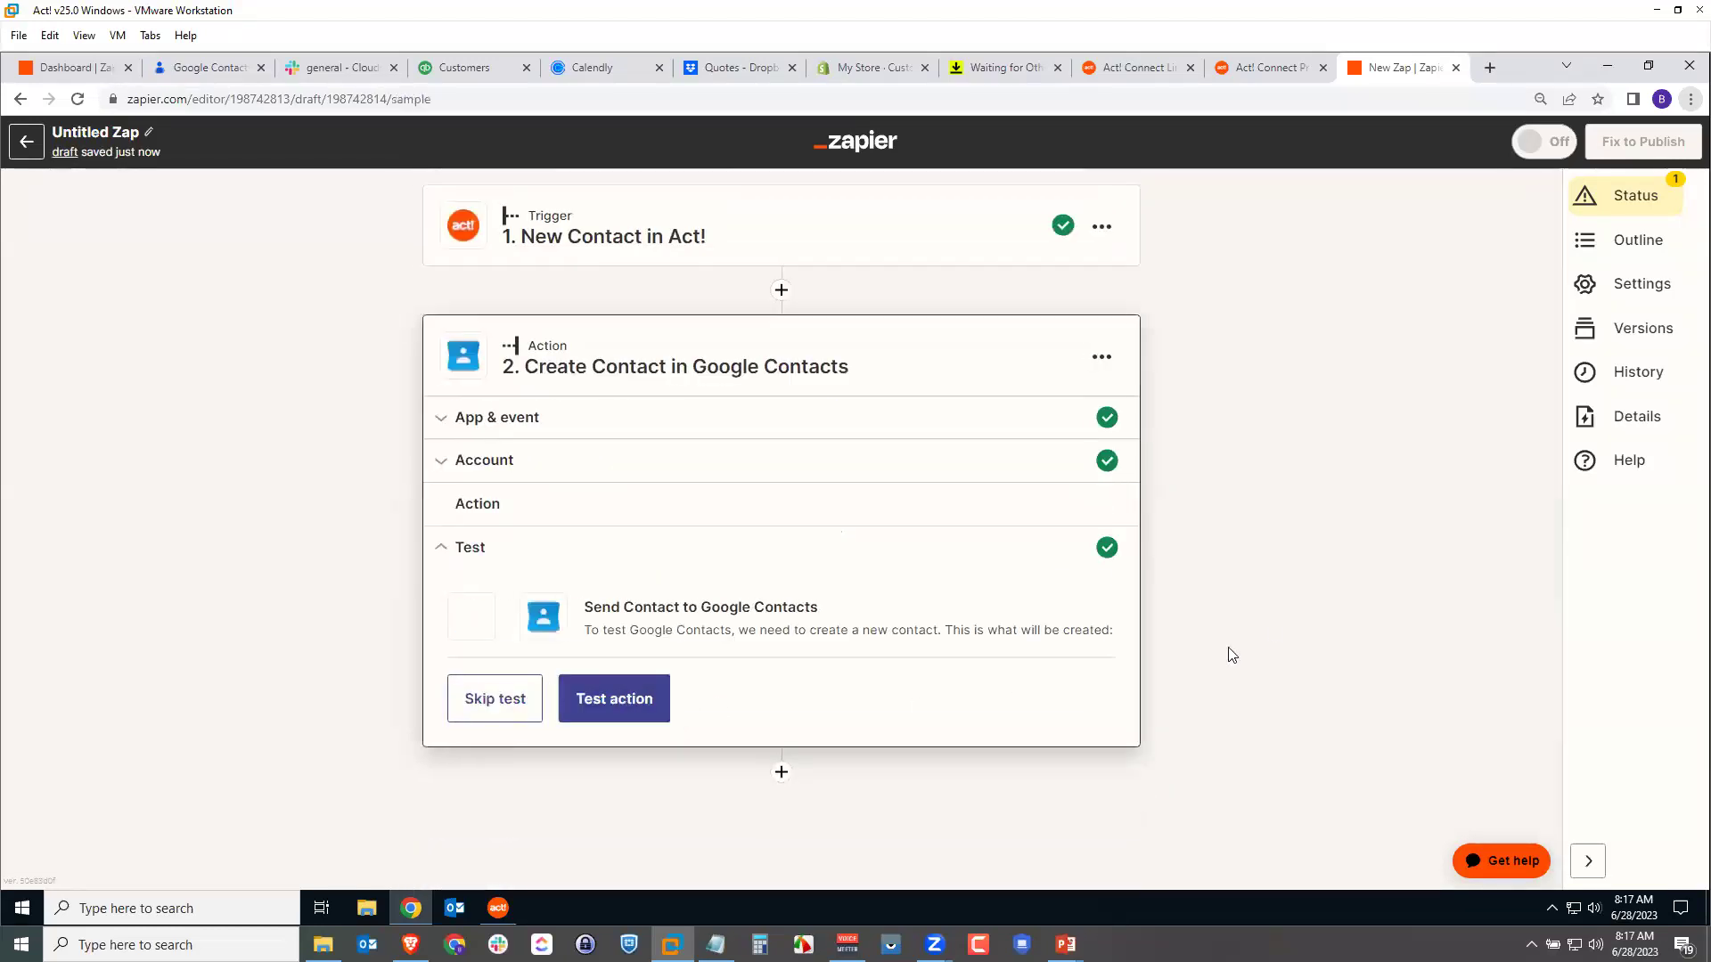
# Step: Run the Create Contact test to send a sample contact to Google Contacts, then view the contact list
pyautogui.scroll(-2, 1355, 557)
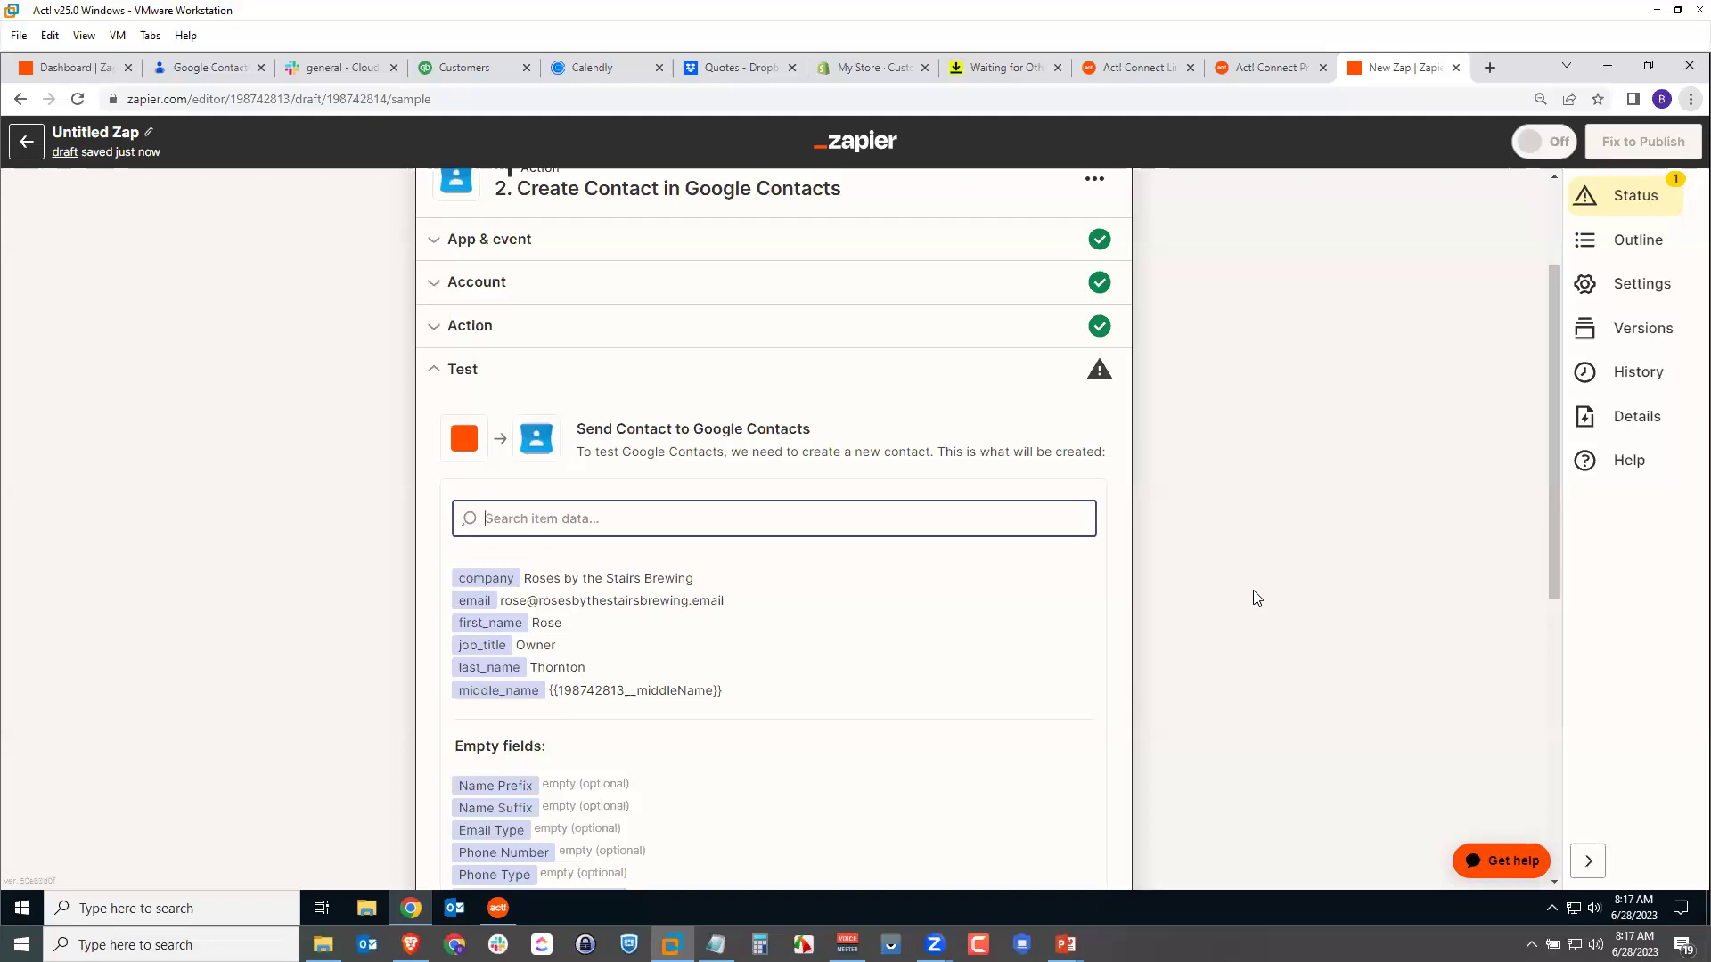
pyautogui.scroll(-7, 1235, 597)
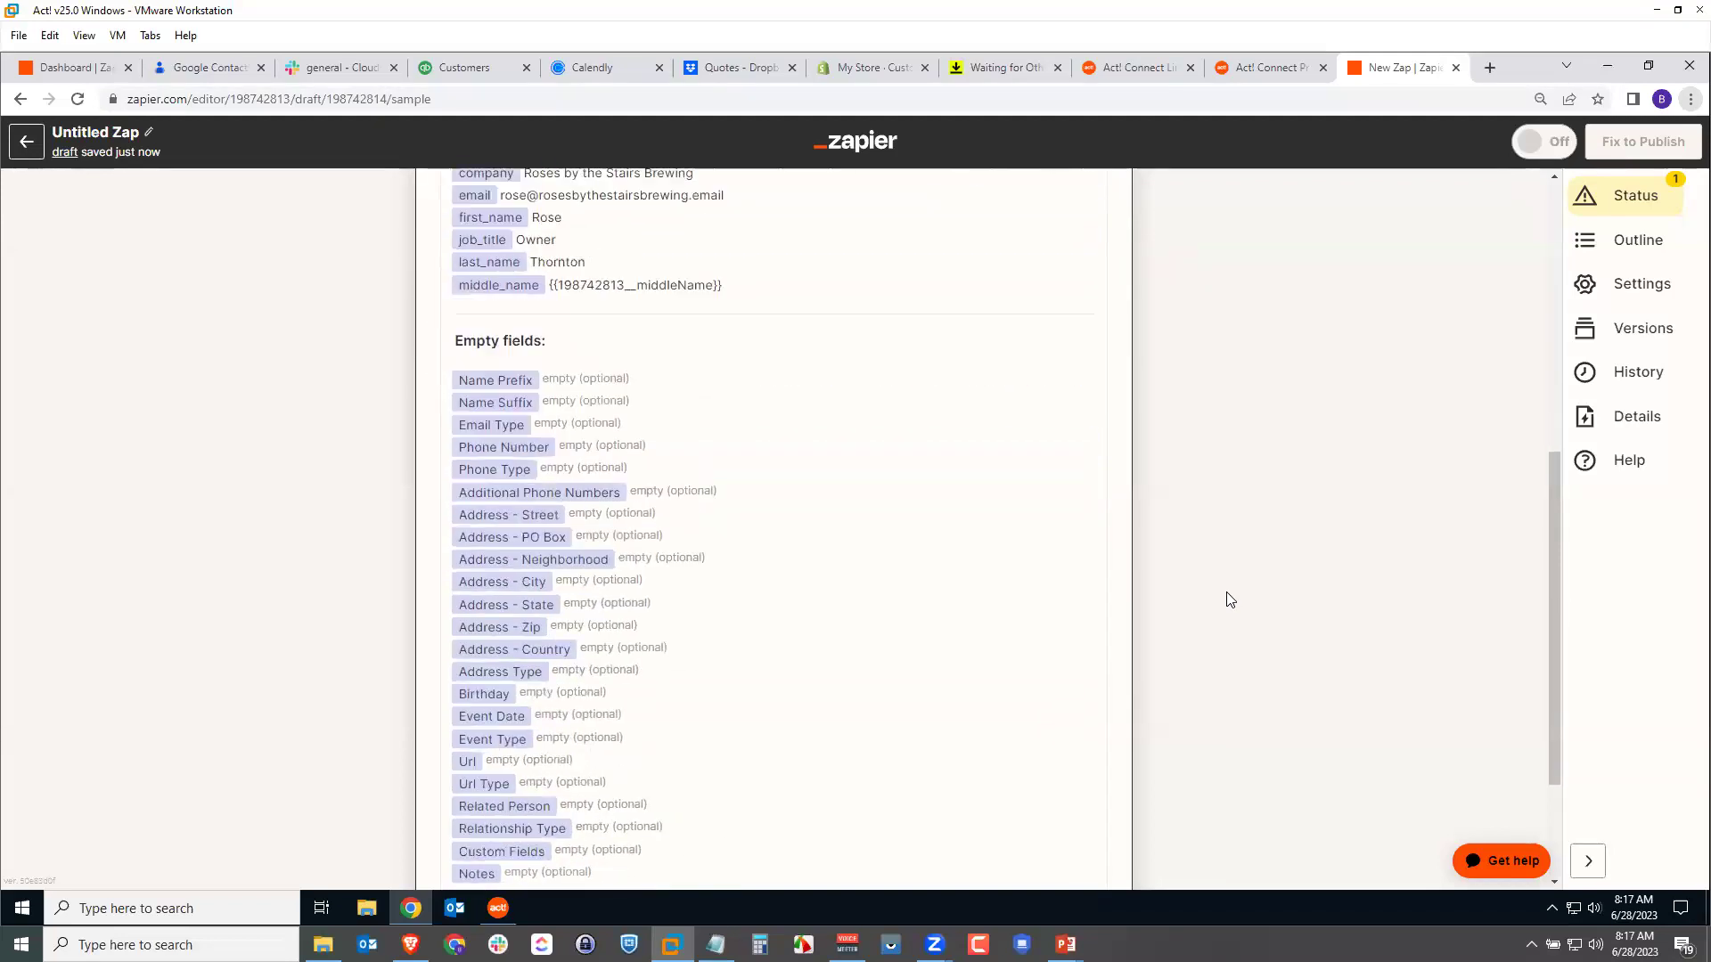
pyautogui.click(607, 743)
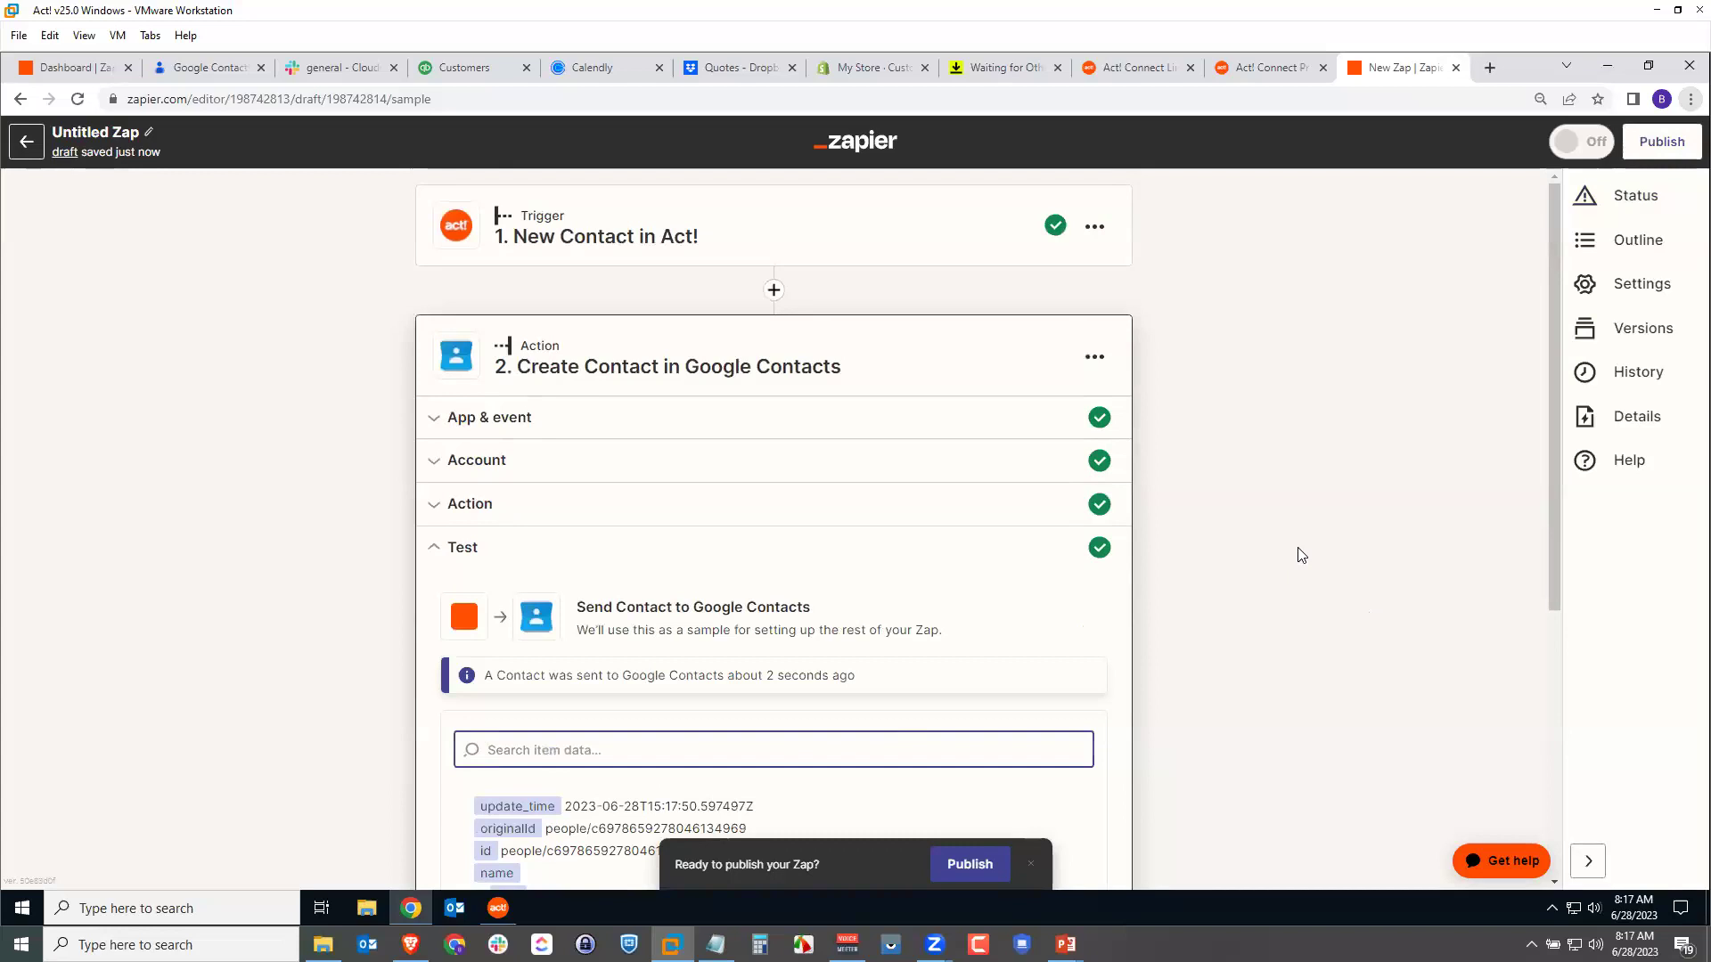
pyautogui.scroll(-2, 1298, 553)
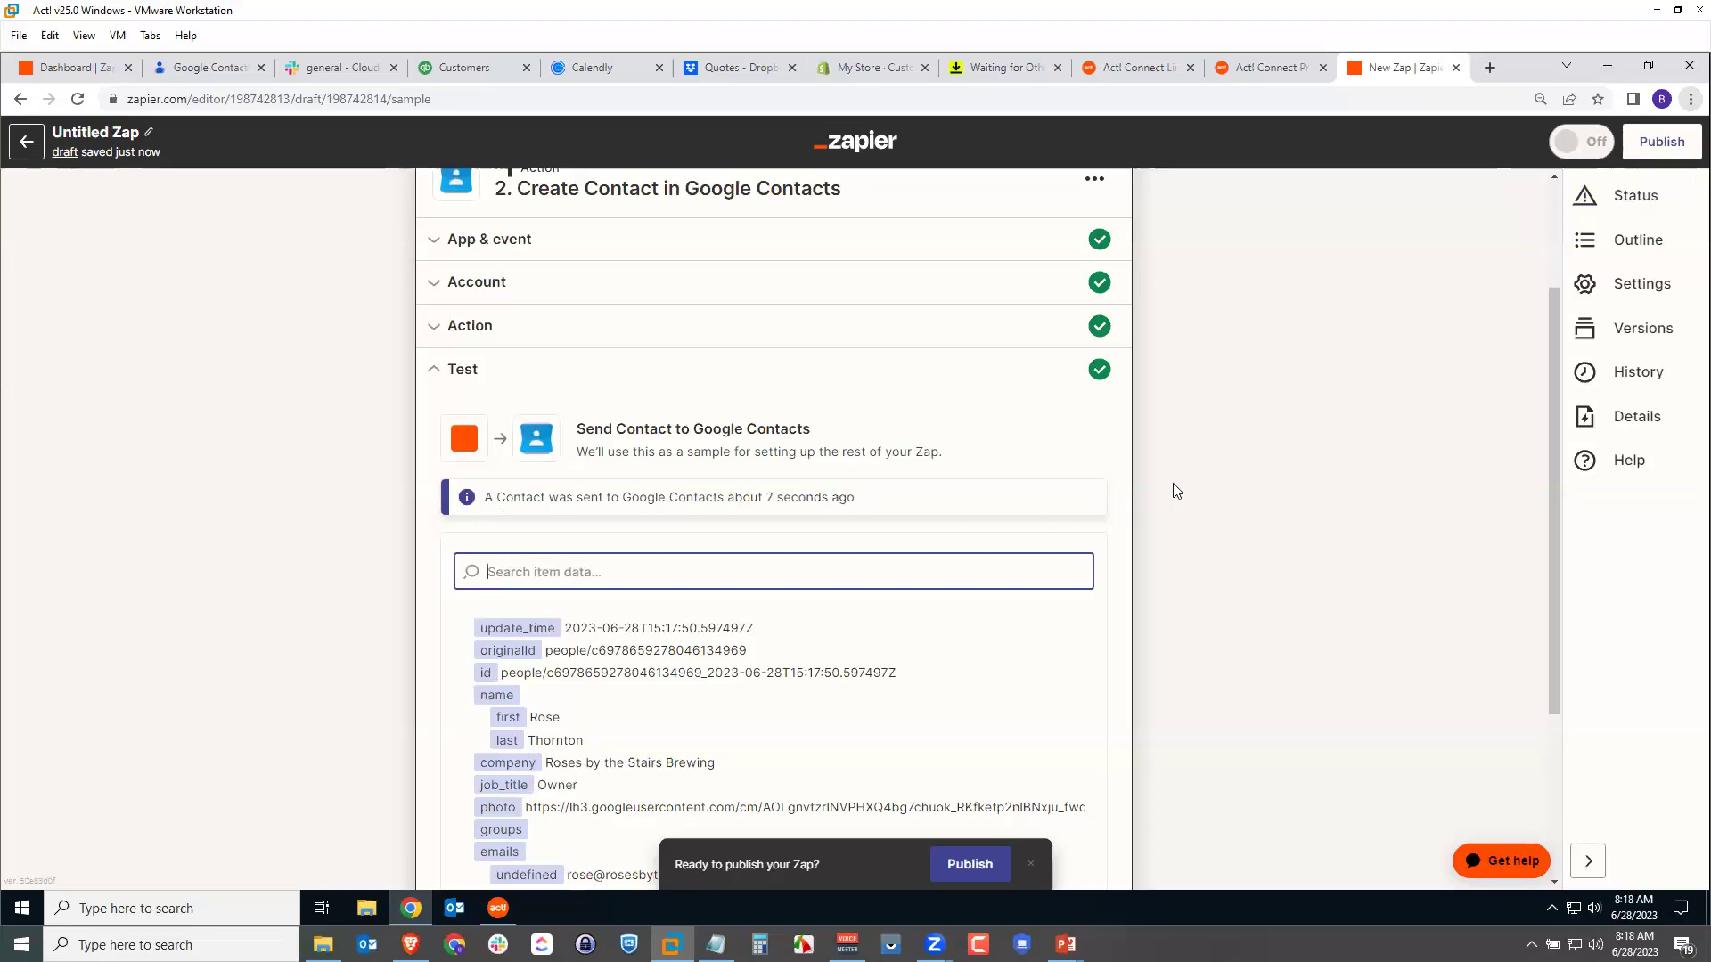
pyautogui.click(195, 68)
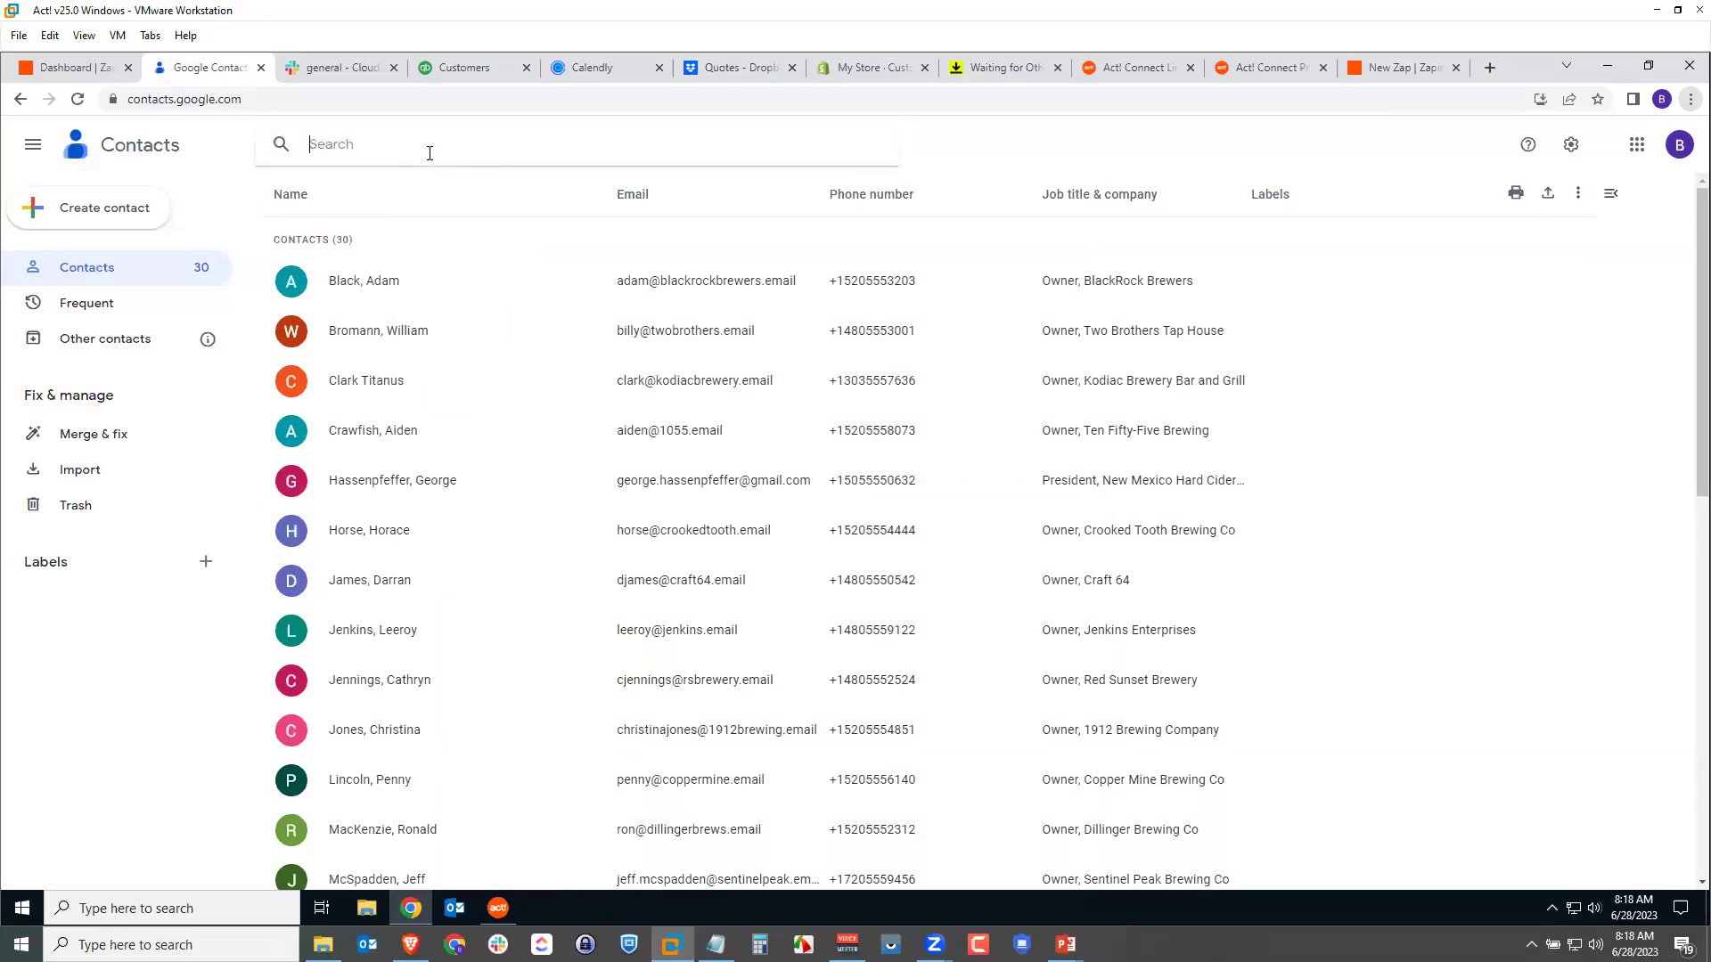
# Step: Search Google Contacts for 'rose', open the matching record, and return to the Zap editor
pyautogui.write('rose')
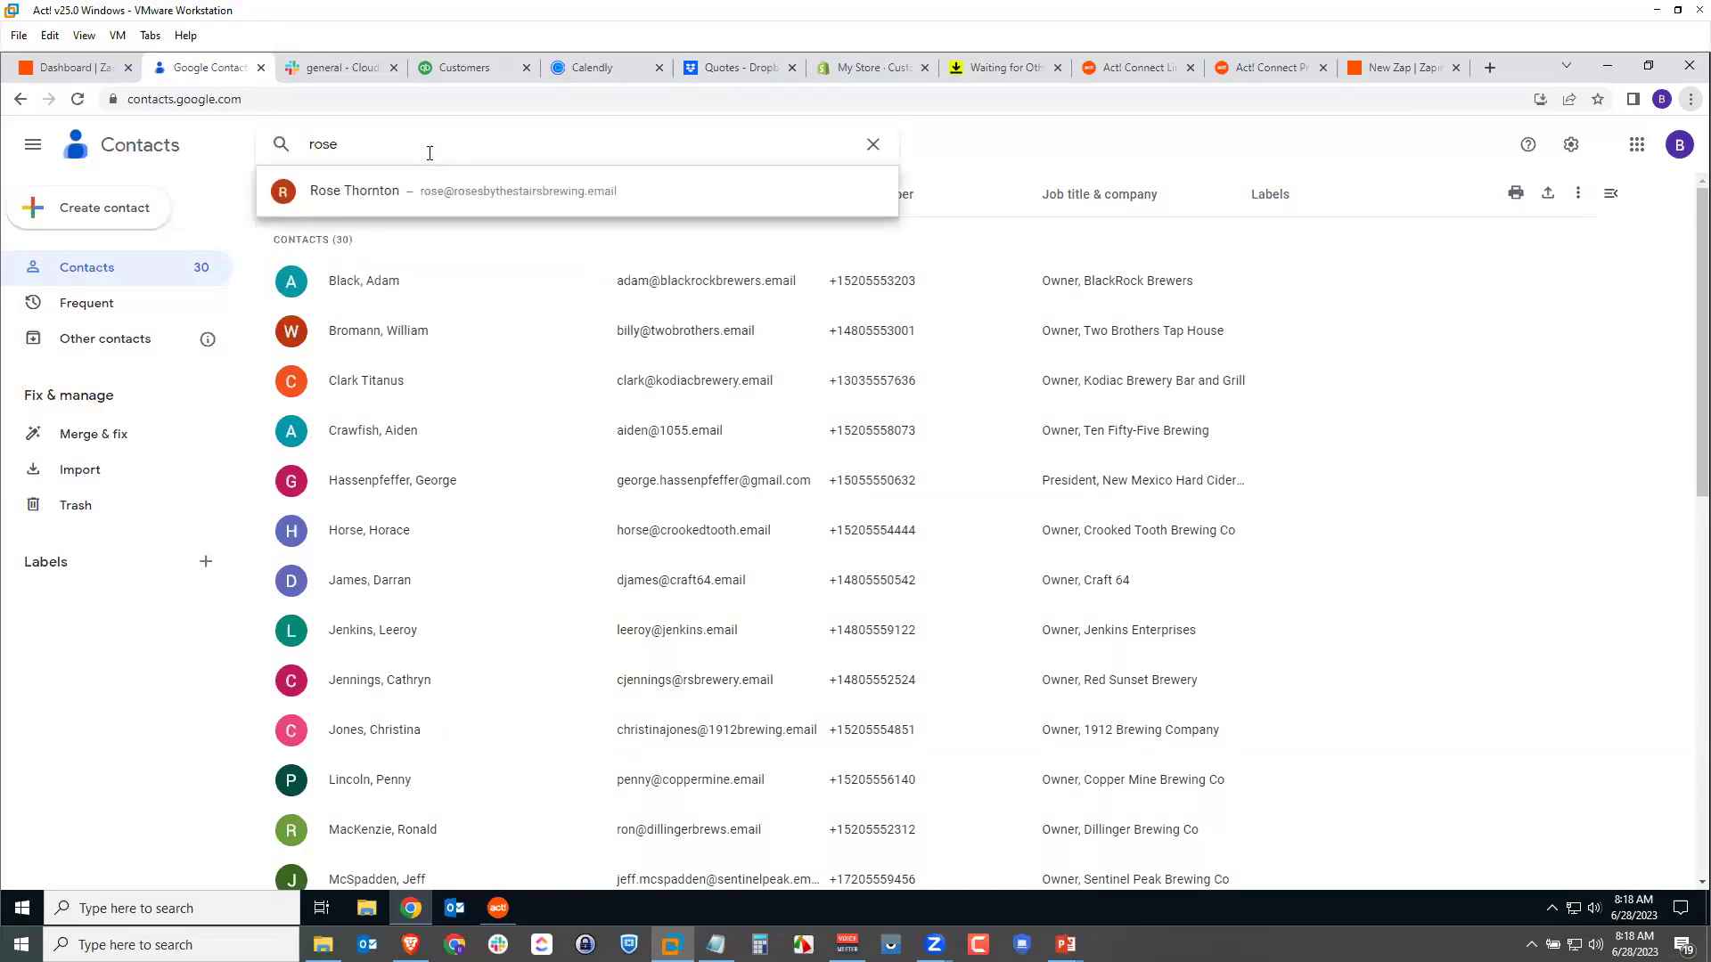
pyautogui.press('Return')
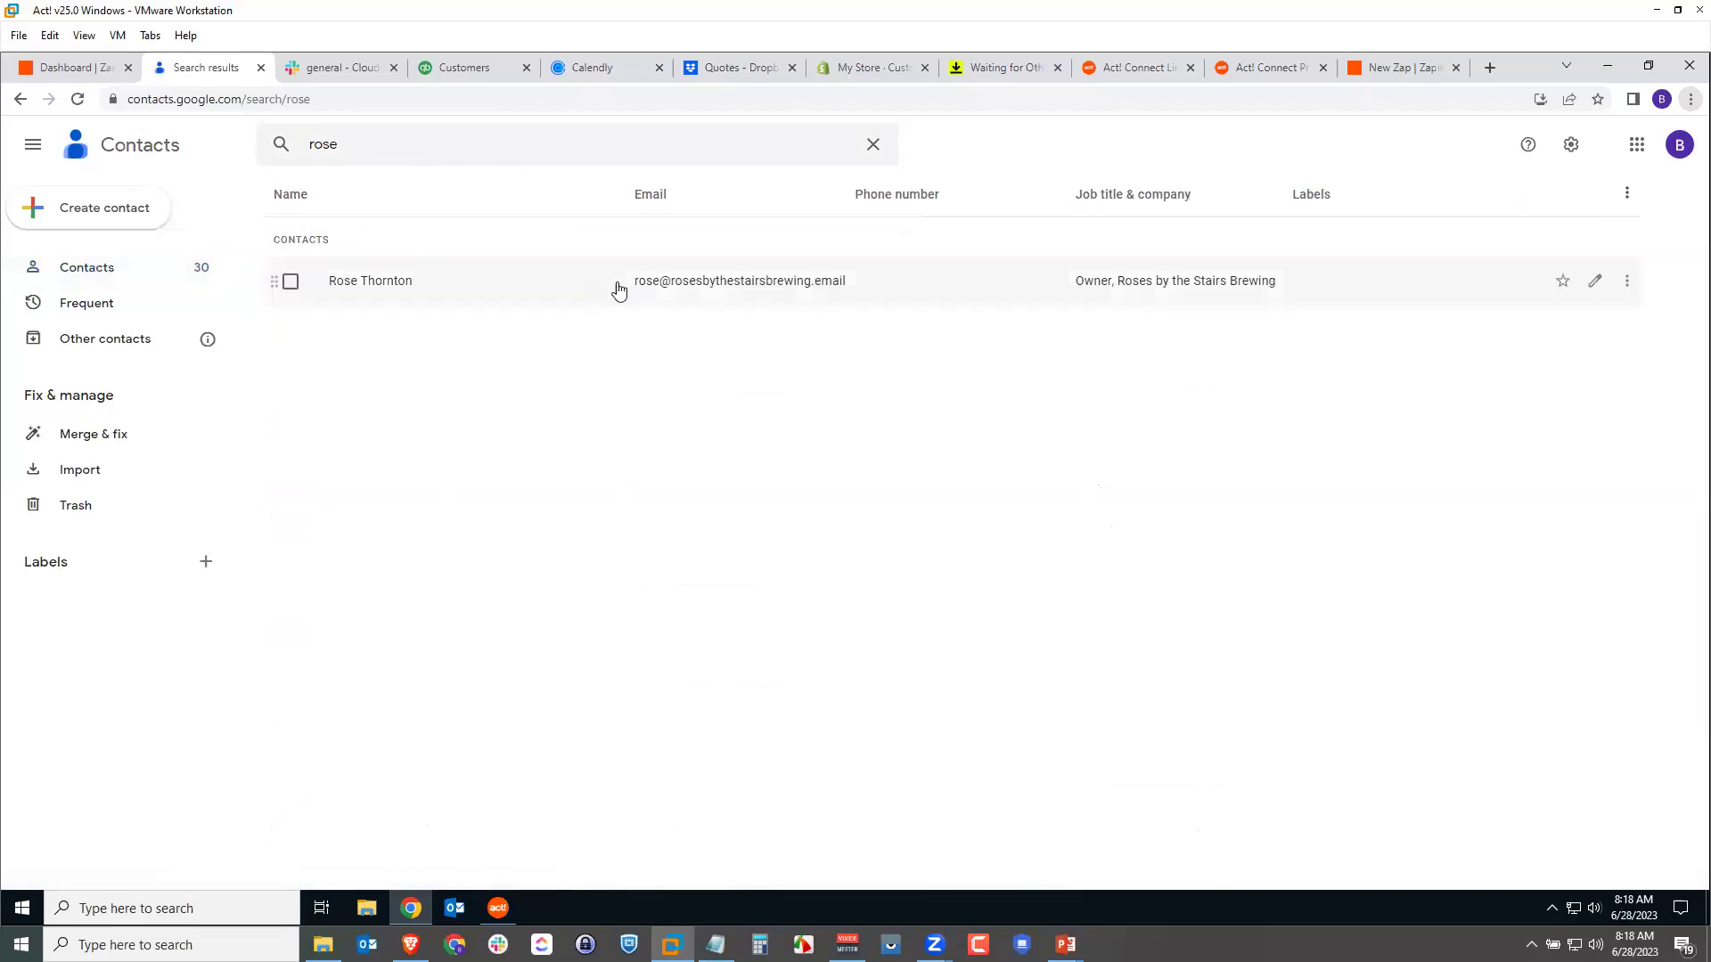
pyautogui.click(365, 282)
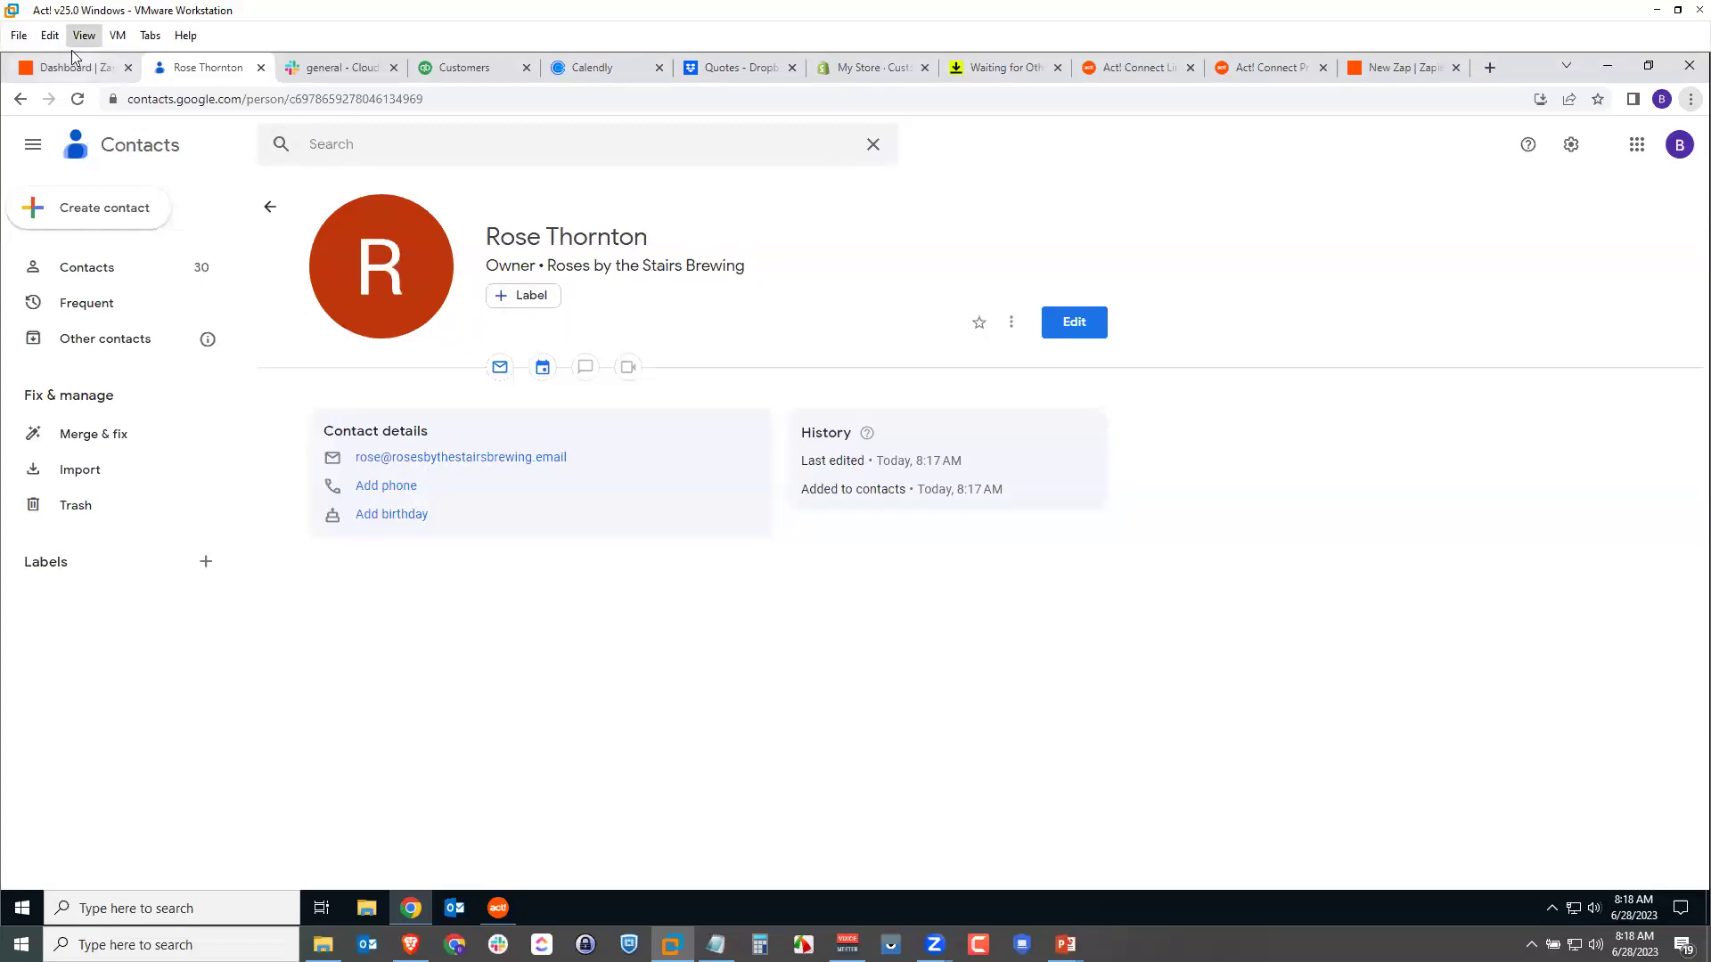
pyautogui.click(1392, 71)
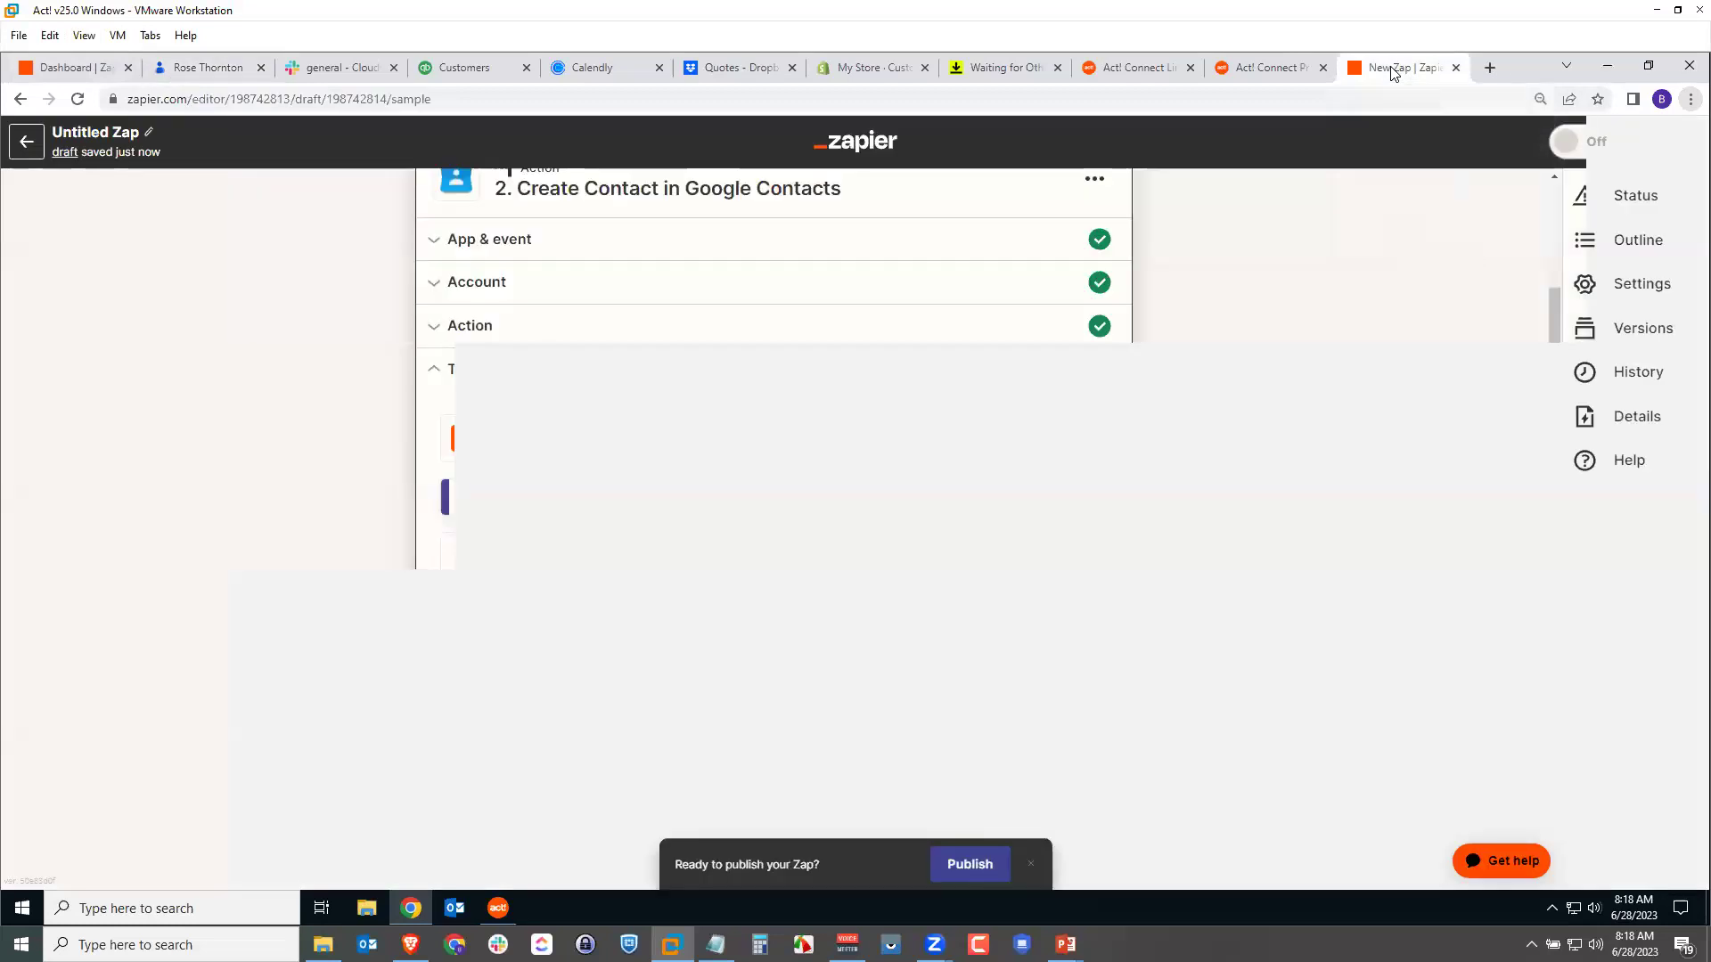
# Step: Publish the Zap and dismiss the success message
pyautogui.scroll(-3, 1163, 634)
pyautogui.click(631, 706)
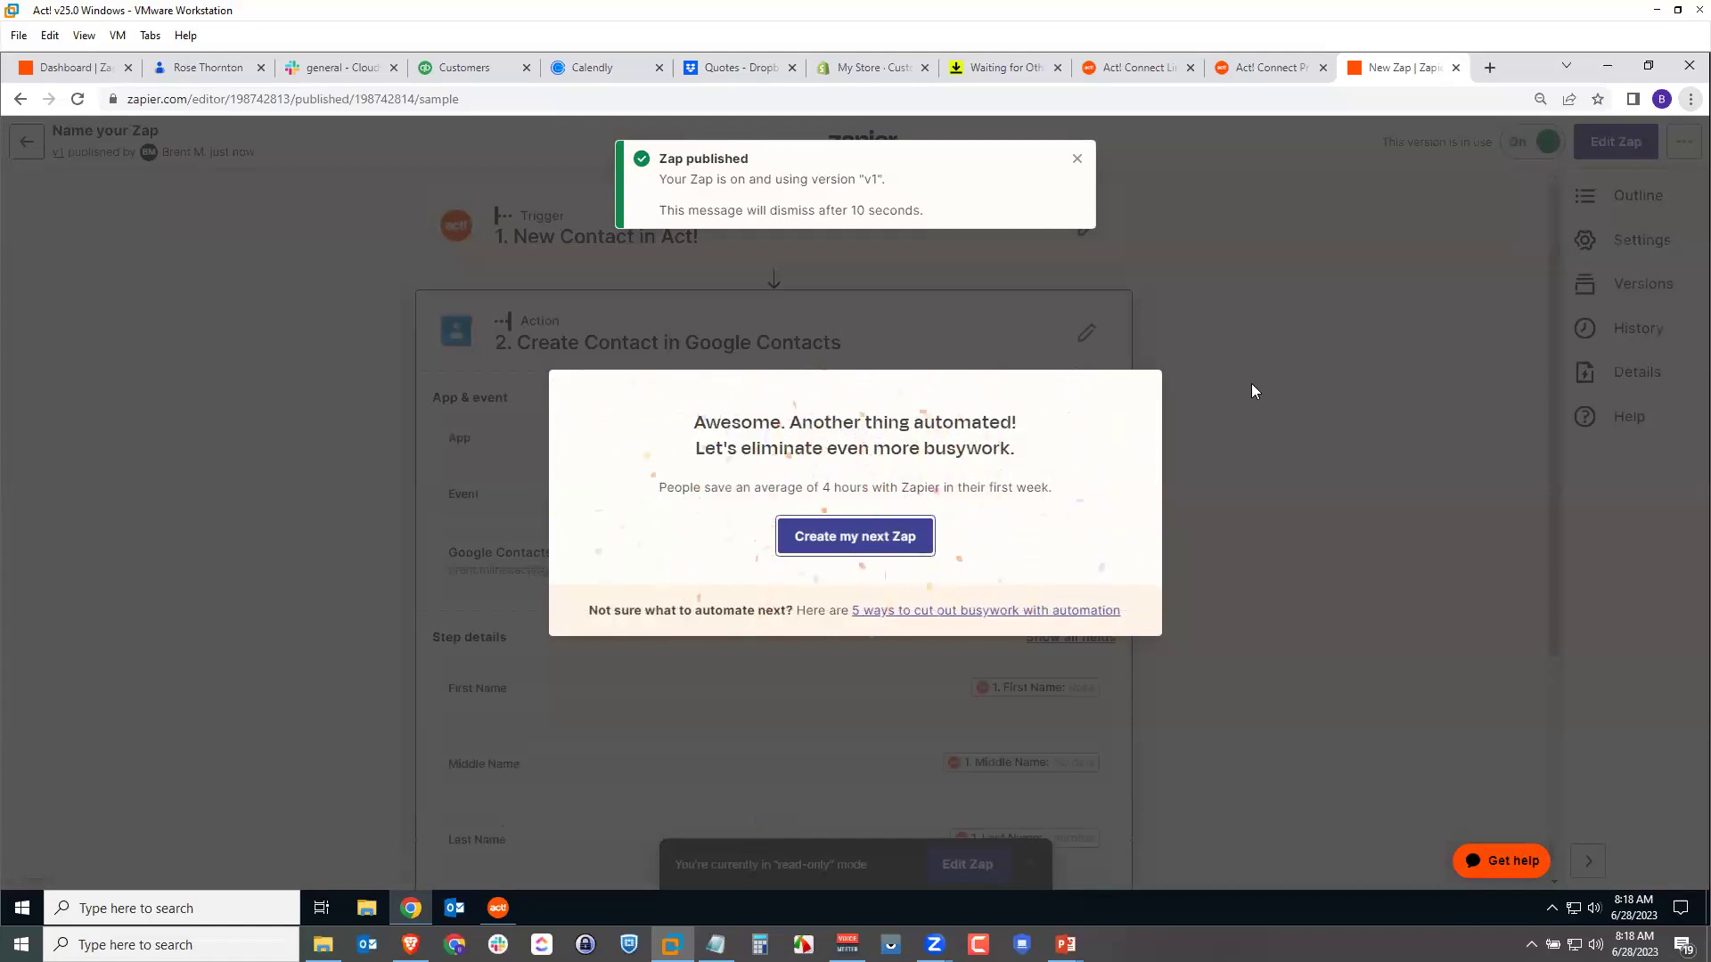
pyautogui.click(1251, 391)
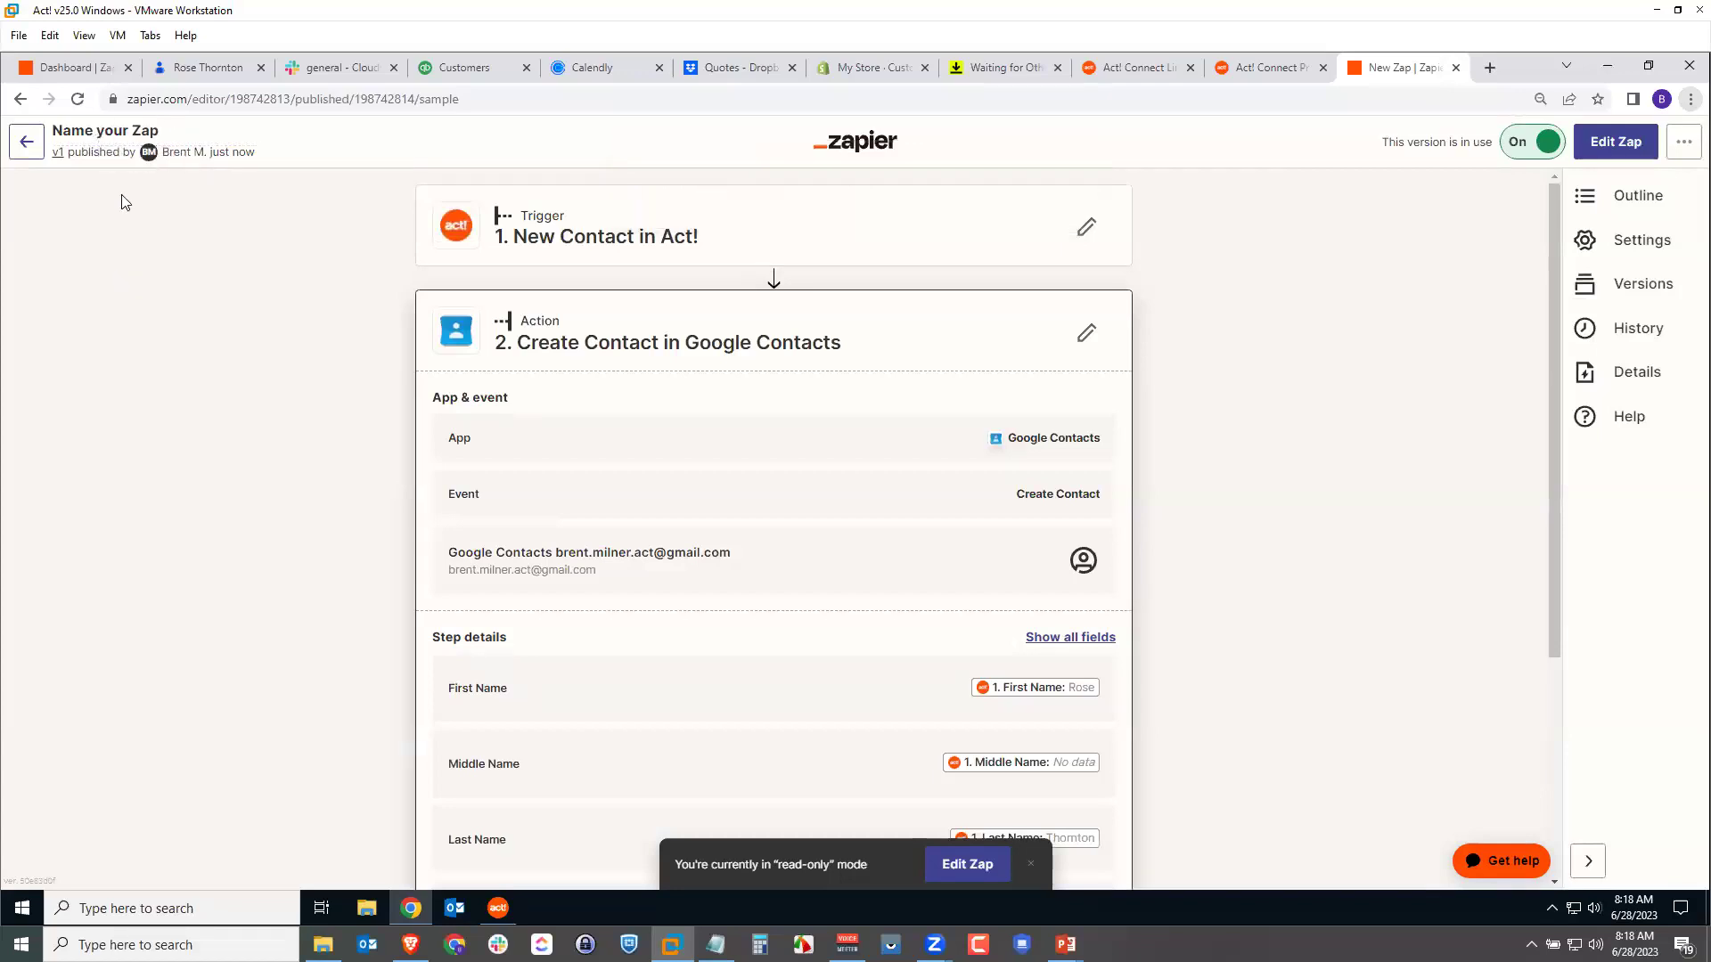
# Step: Rename the Zap to 'New Google Contacts from Act! Contacts'
pyautogui.click(105, 131)
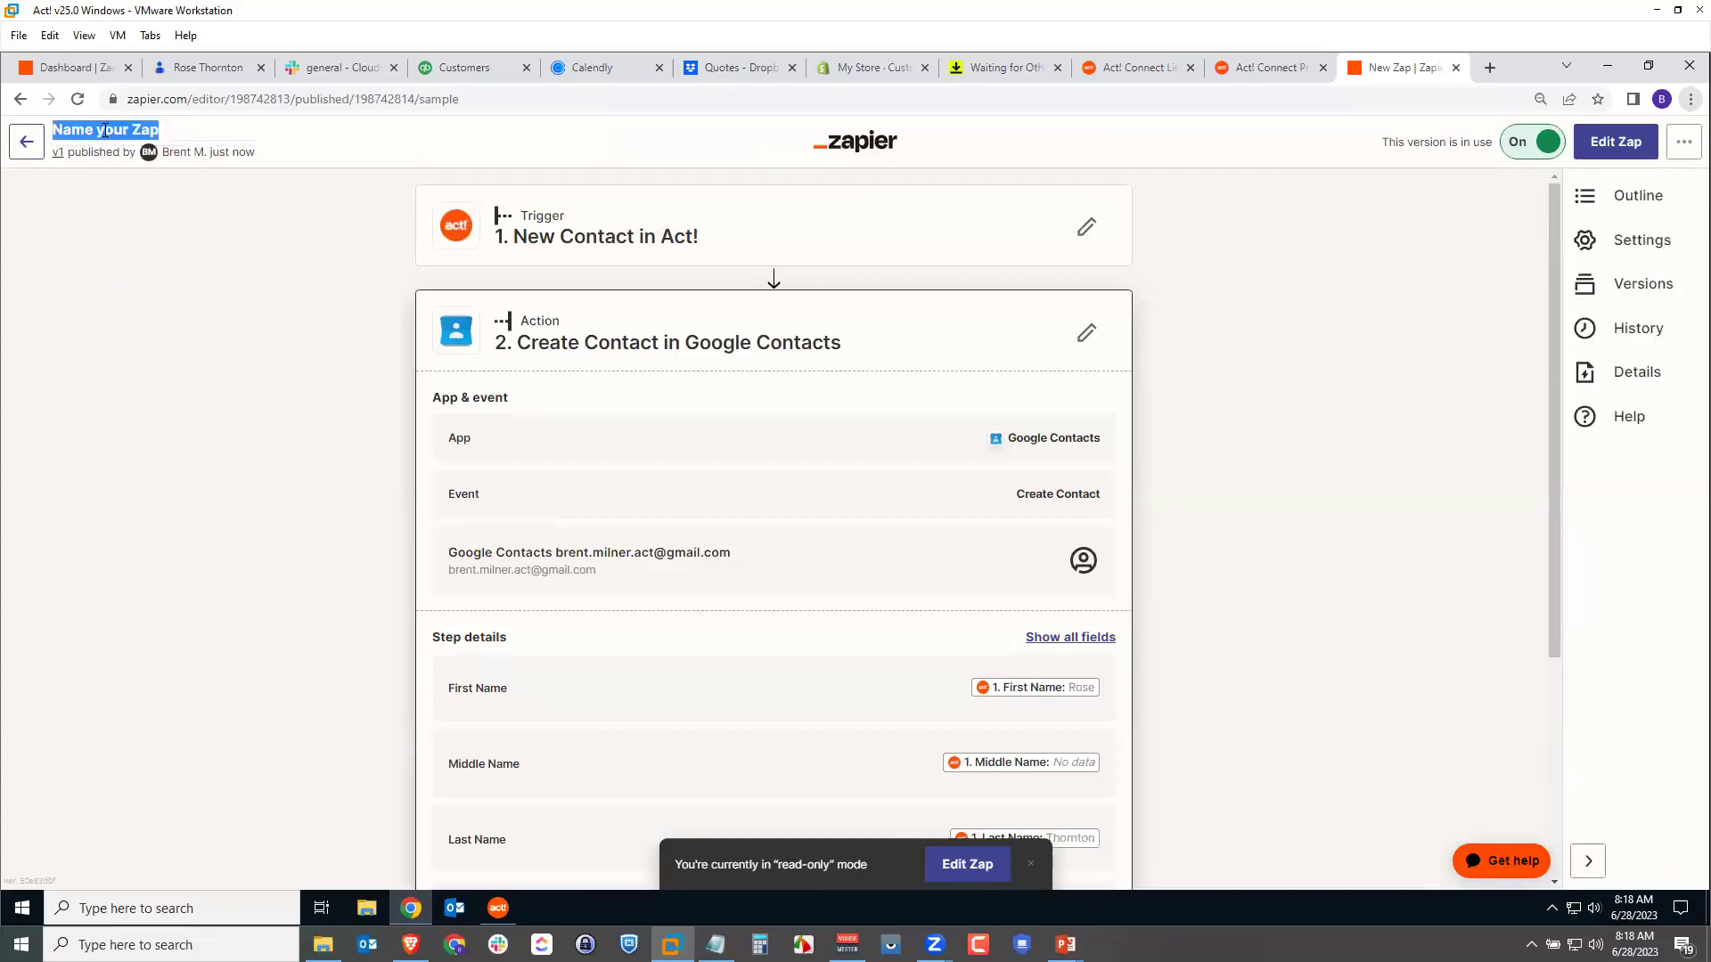
pyautogui.write('New ')
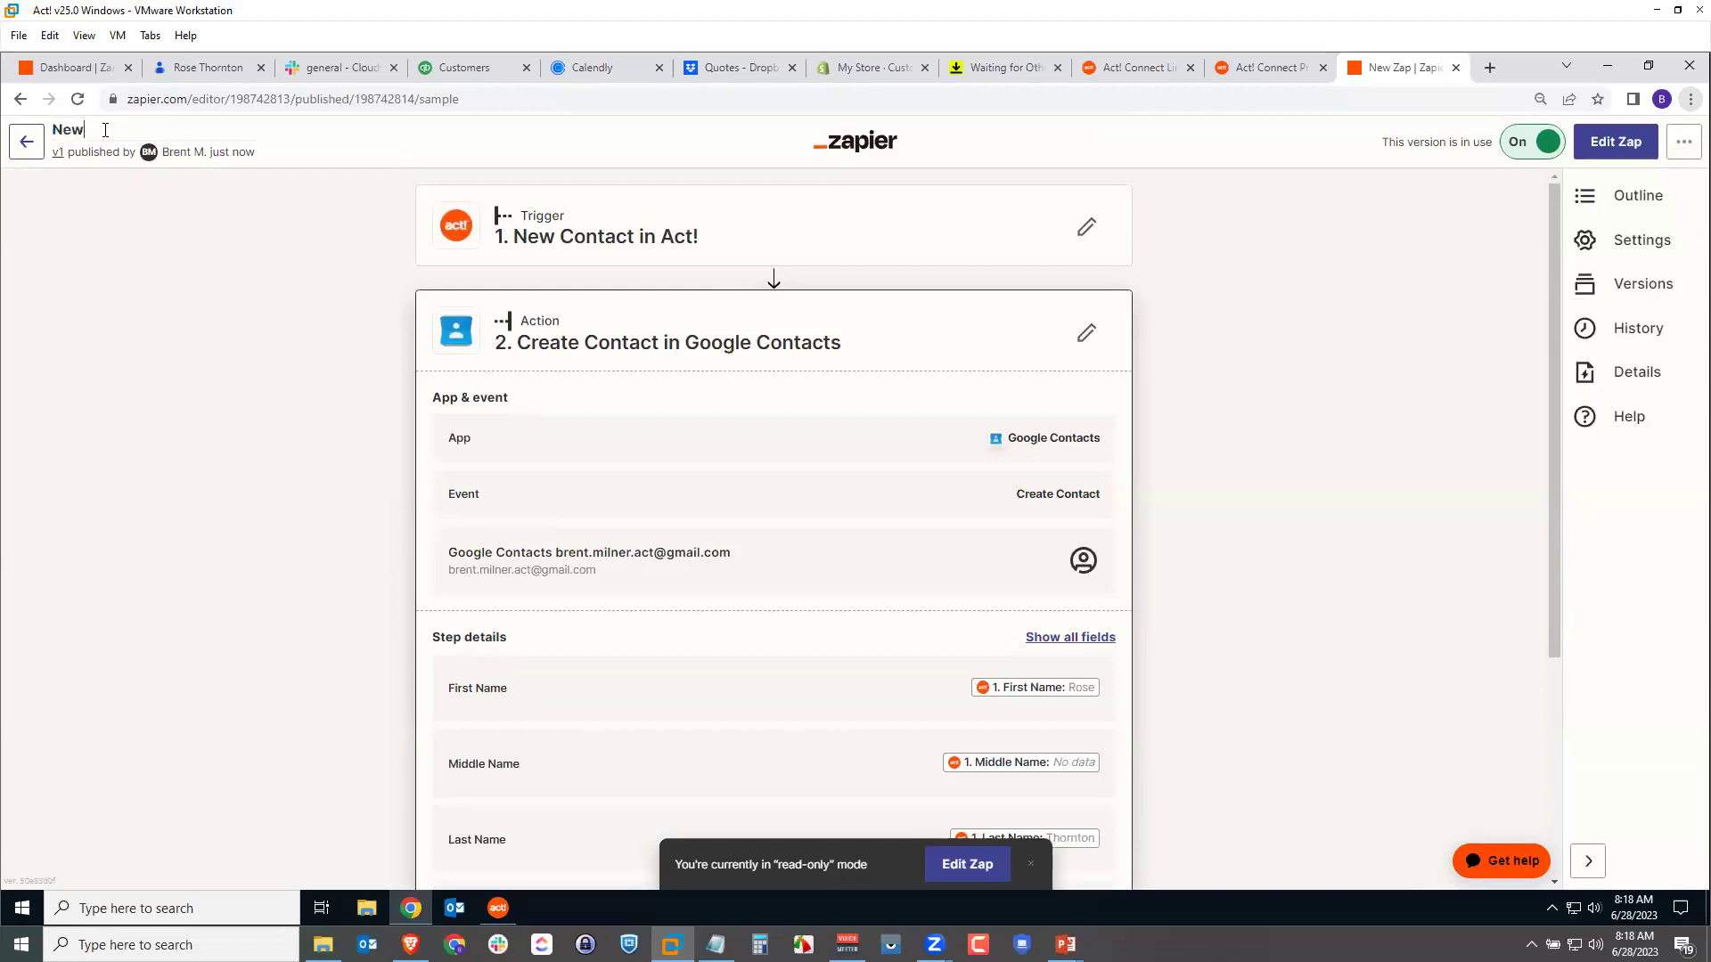
pyautogui.write('Google Contacts from Act')
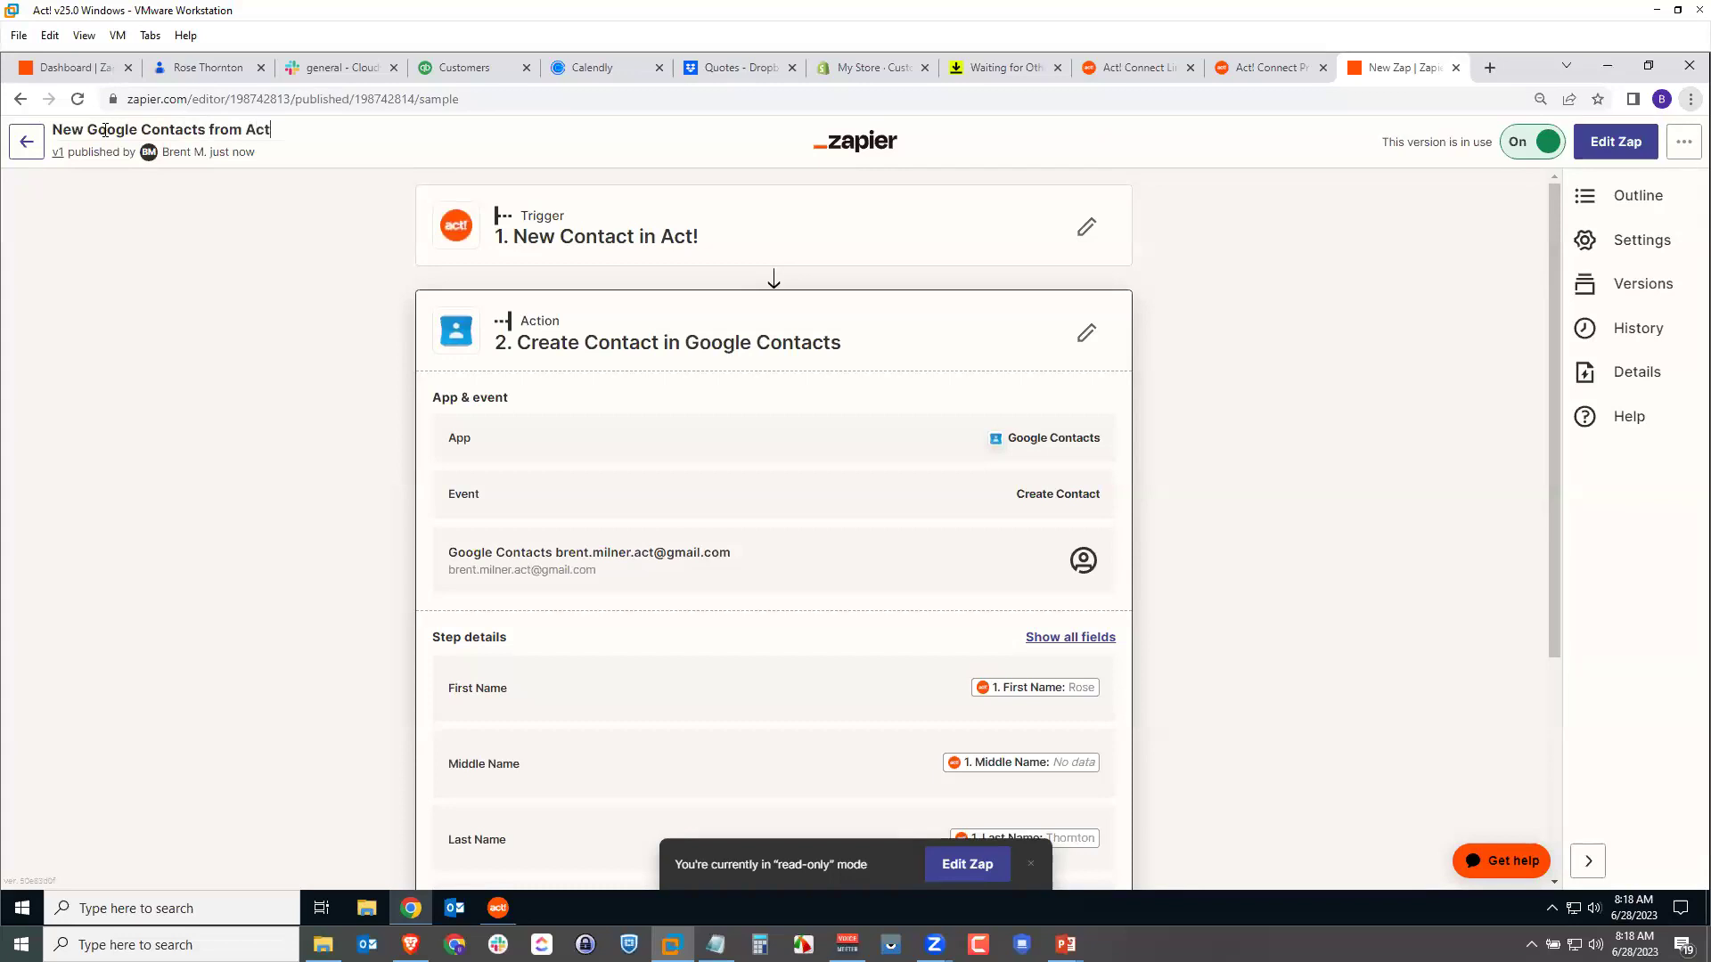
pyautogui.write('! Contacts')
pyautogui.click(124, 304)
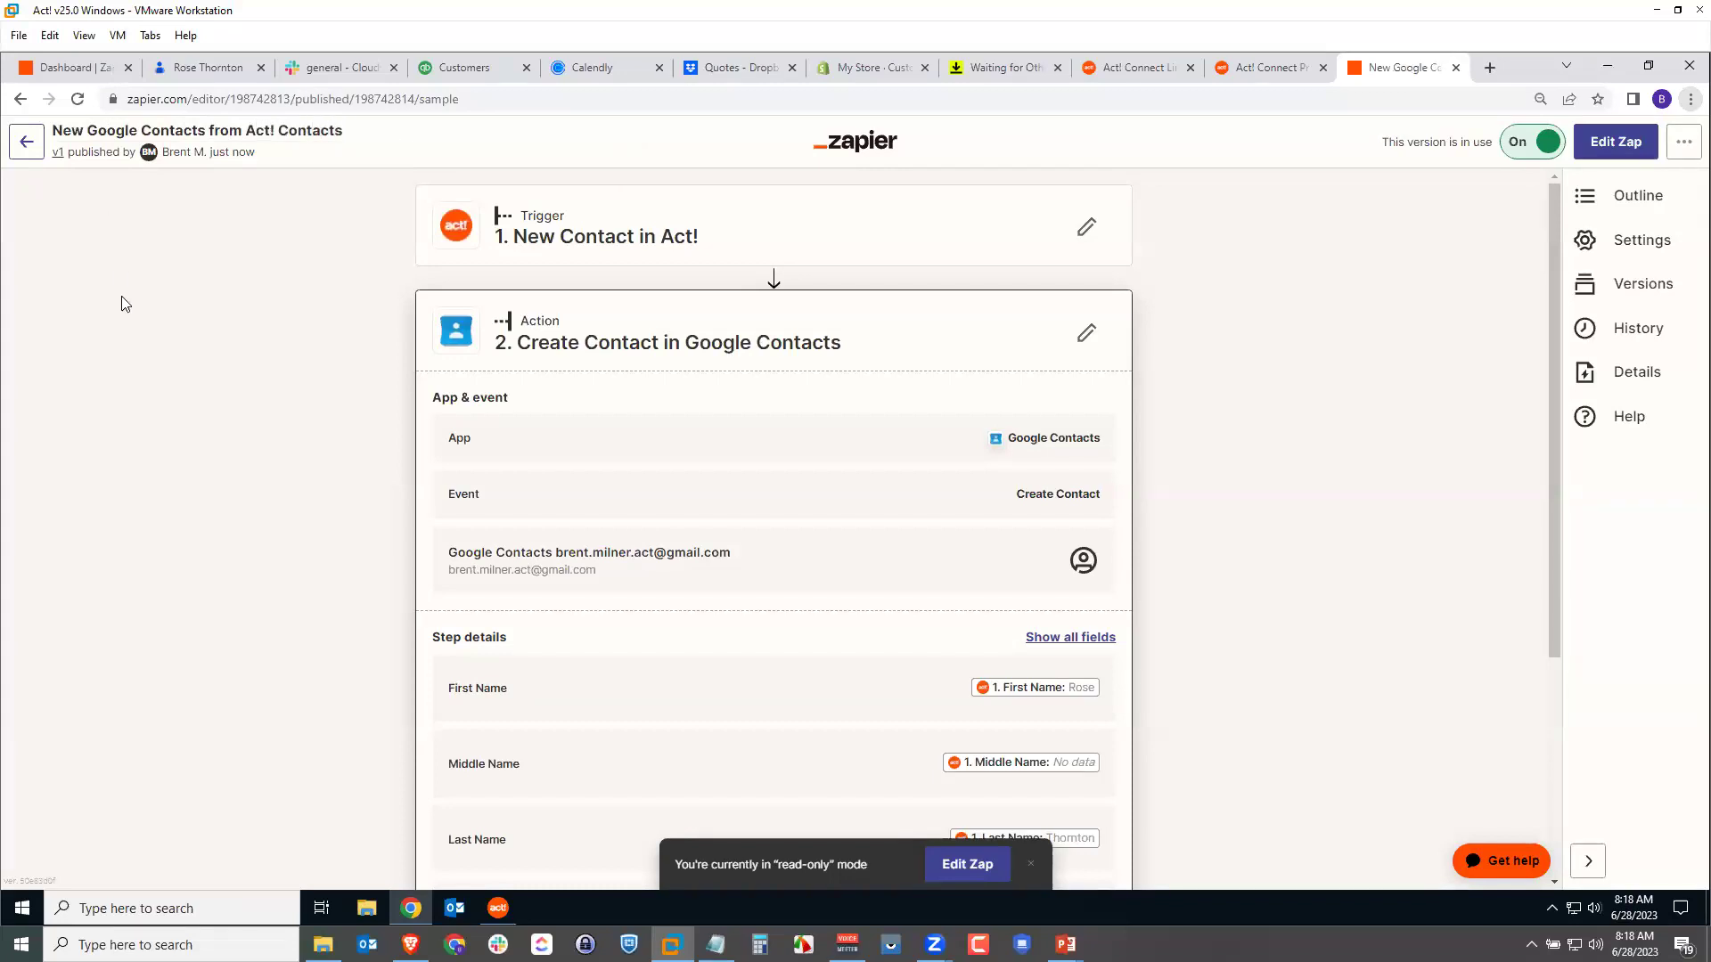
pyautogui.click(27, 142)
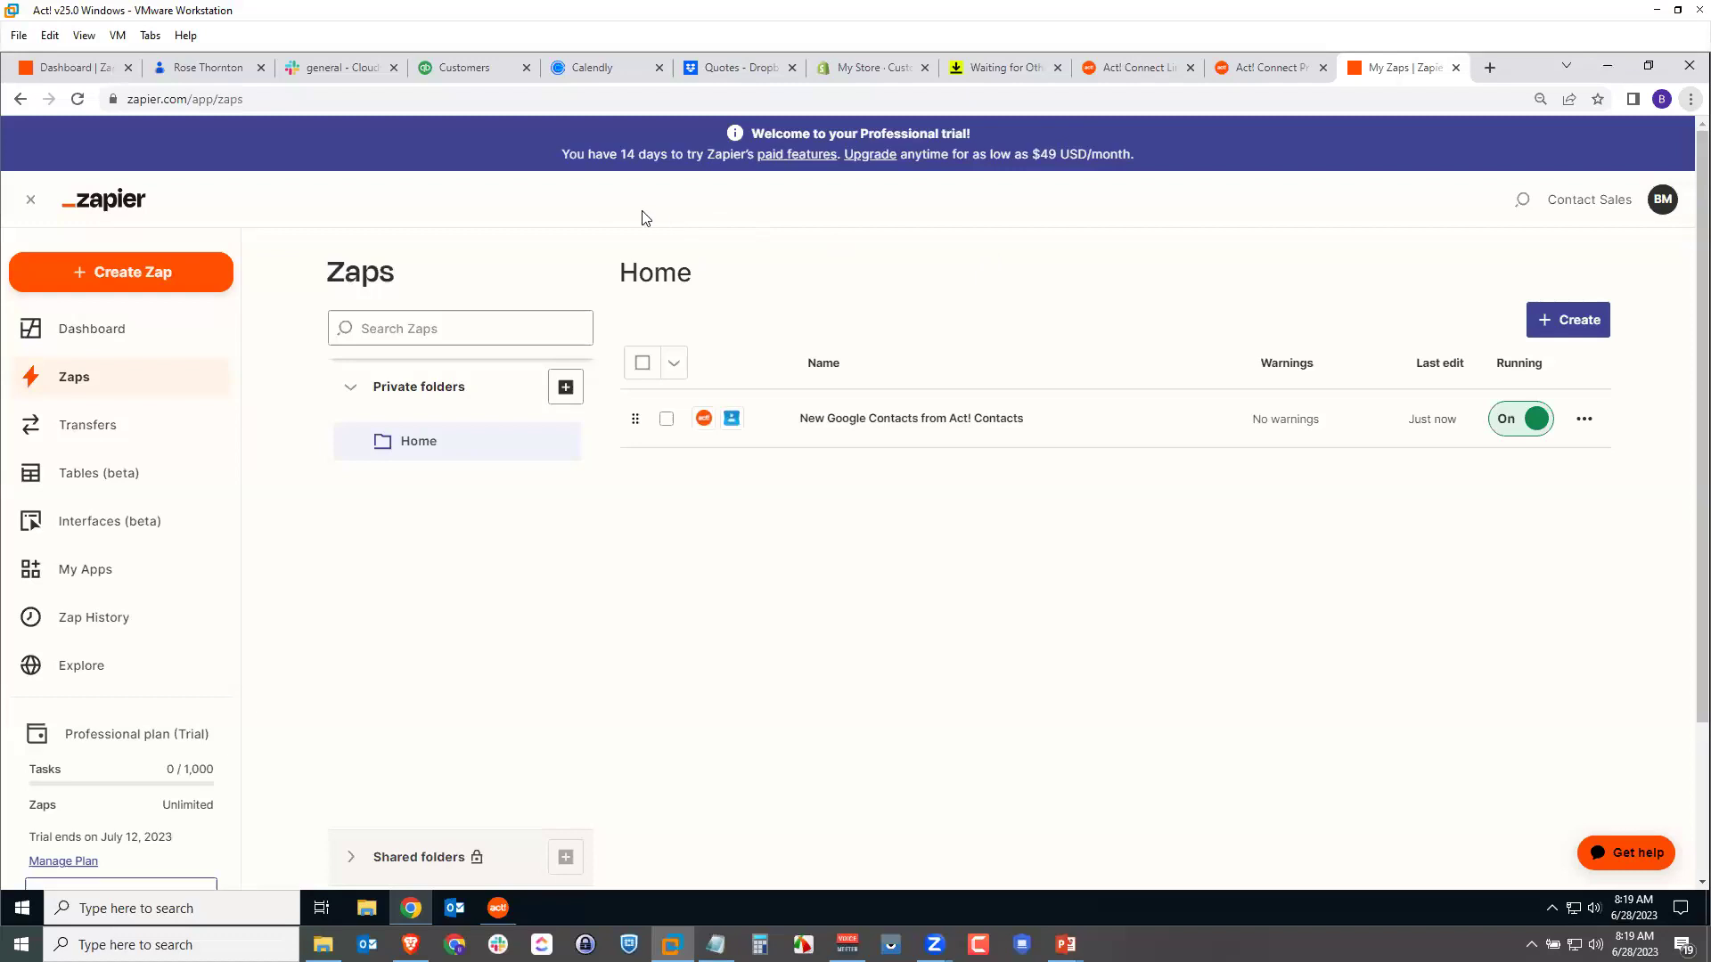
# Step: Go to the Zapier Dashboard and select the browser's address bar
pyautogui.click(78, 68)
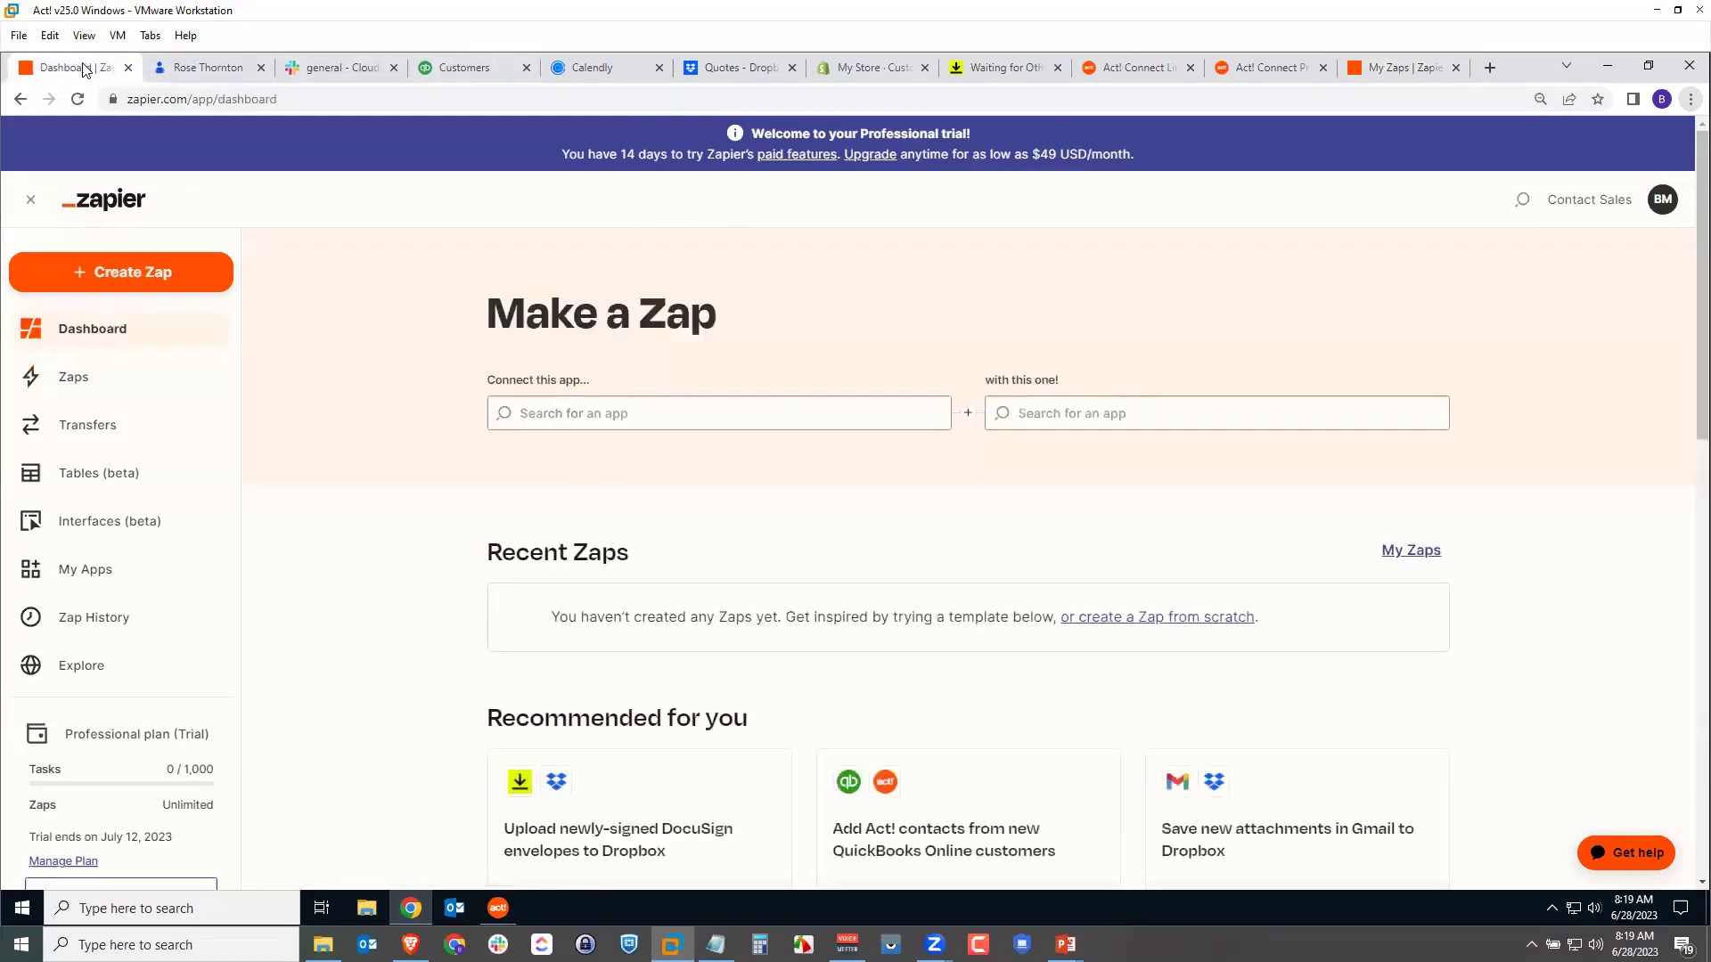
pyautogui.click(282, 100)
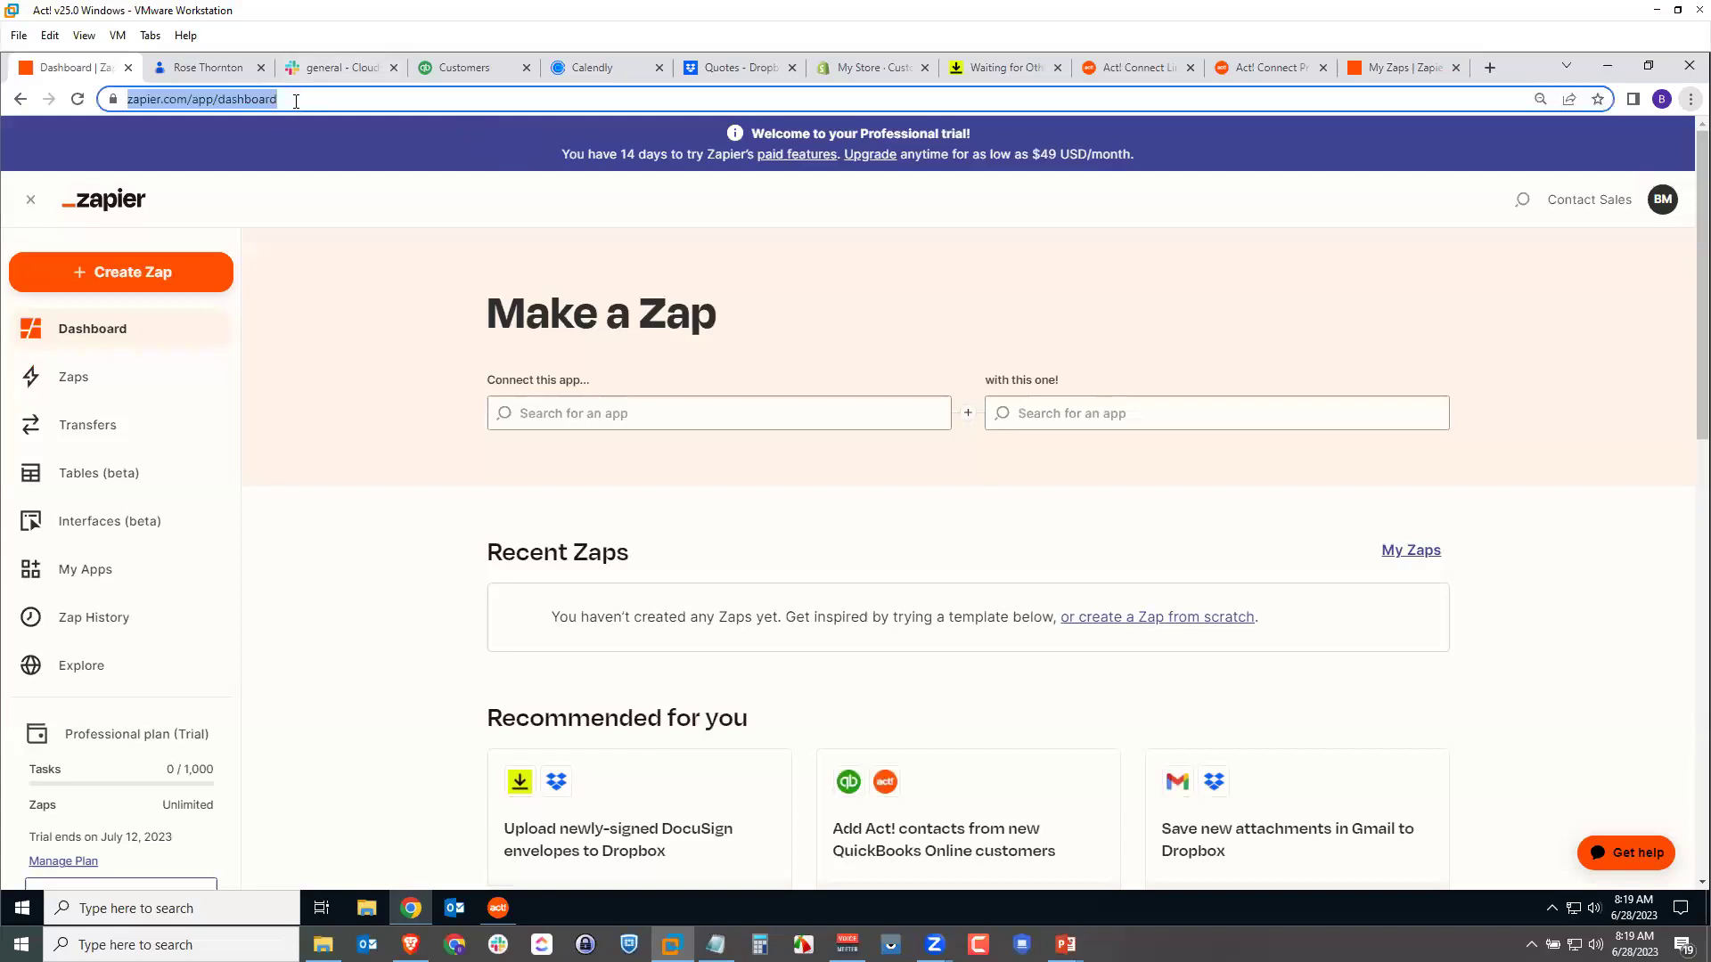
# Step: Load Zapier's /pricing page in place of /dashboard and scroll to the Free through Company plan cards
pyautogui.doubleClick(300, 100)
pyautogui.click(369, 97)
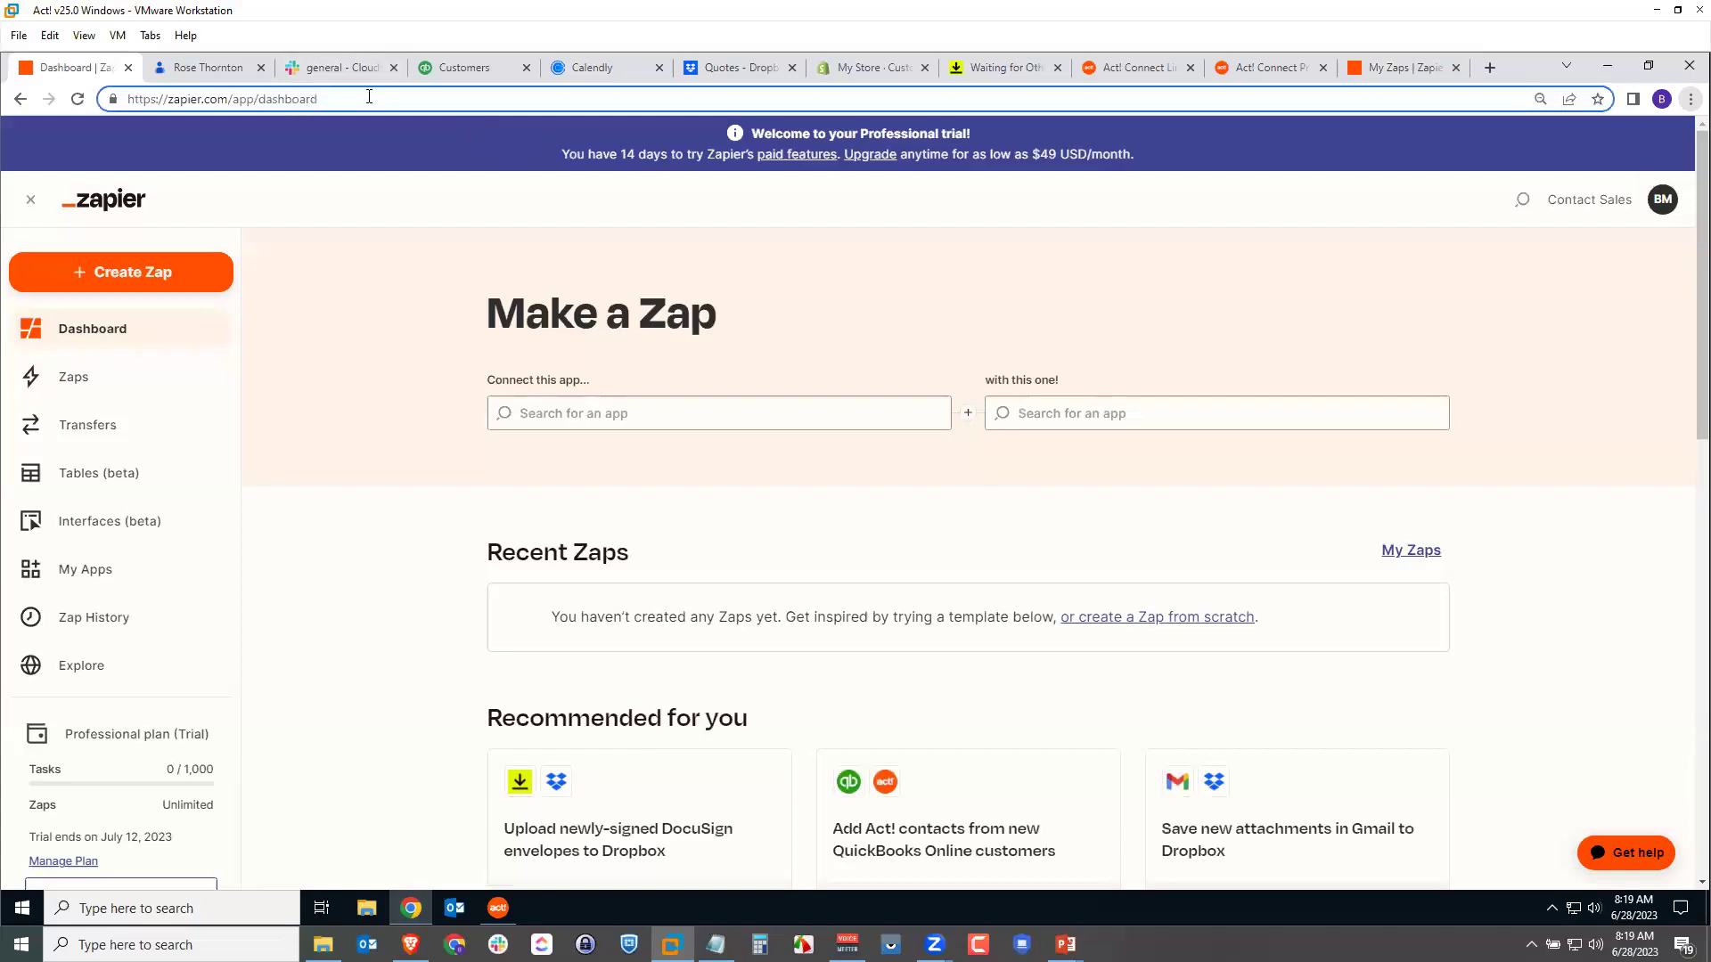
pyautogui.press('BackSpace')
pyautogui.press('BackSpace')
pyautogui.press('BackSpace')
pyautogui.press('BackSpace')
pyautogui.press('BackSpace')
pyautogui.press('BackSpace')
pyautogui.press('BackSpace')
pyautogui.press('BackSpace')
pyautogui.press('BackSpace')
pyautogui.press('BackSpace')
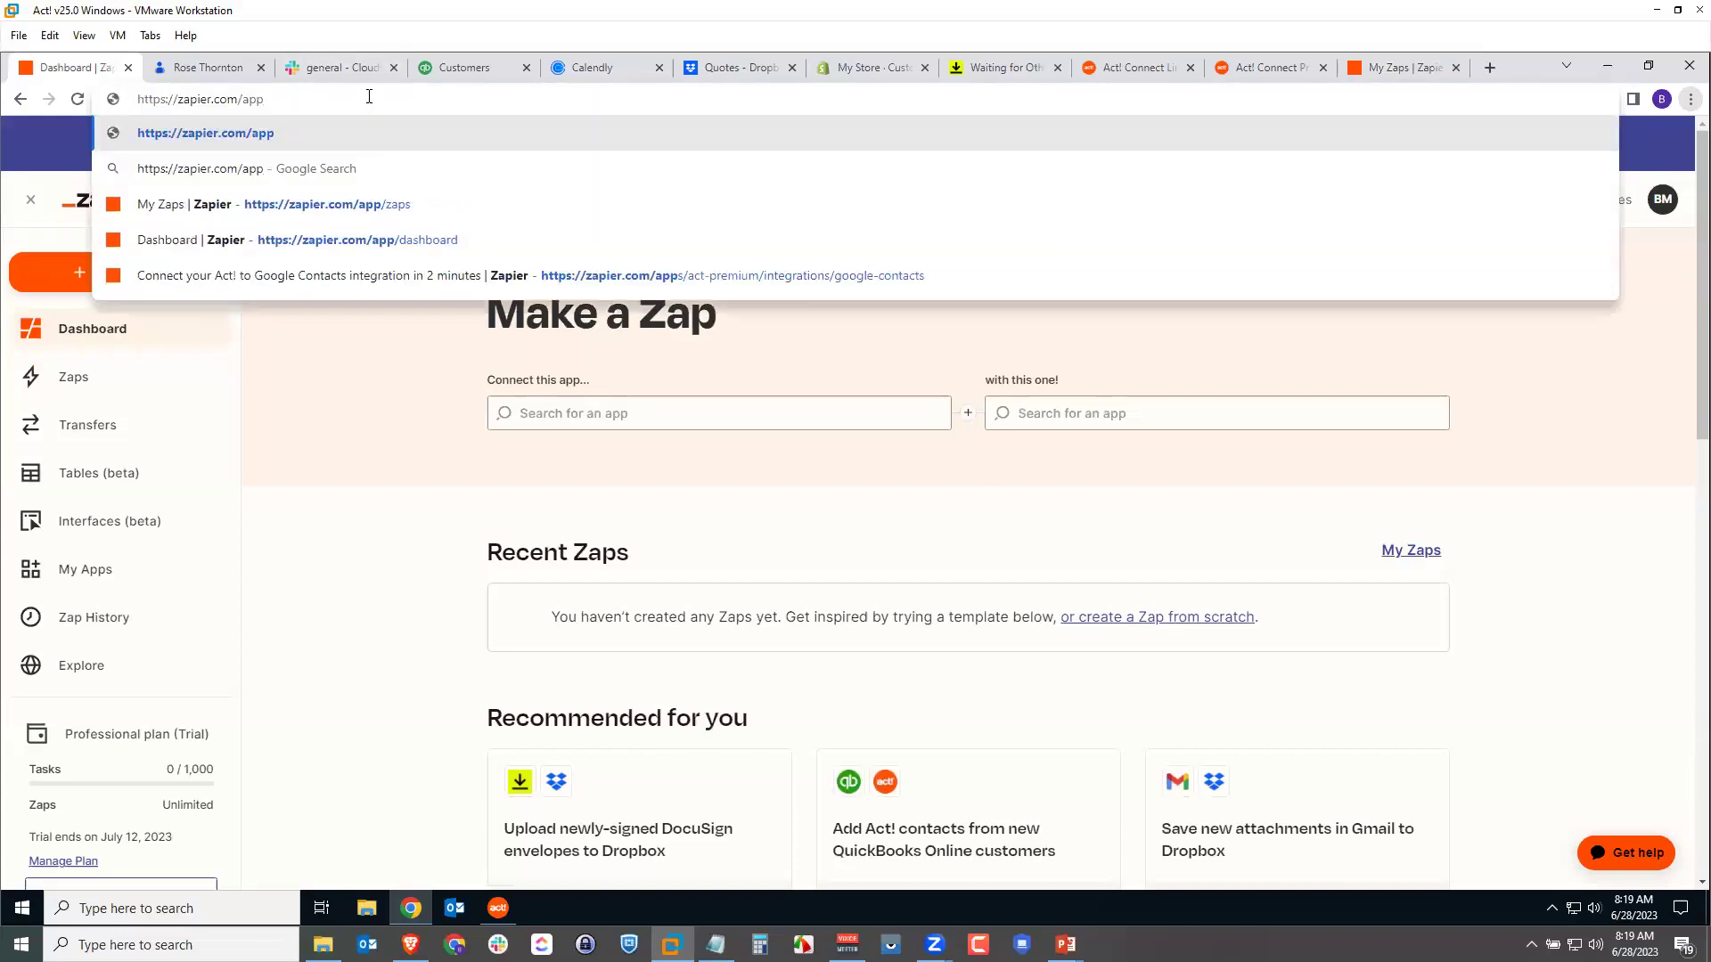
pyautogui.write('/pricing')
pyautogui.press('Return')
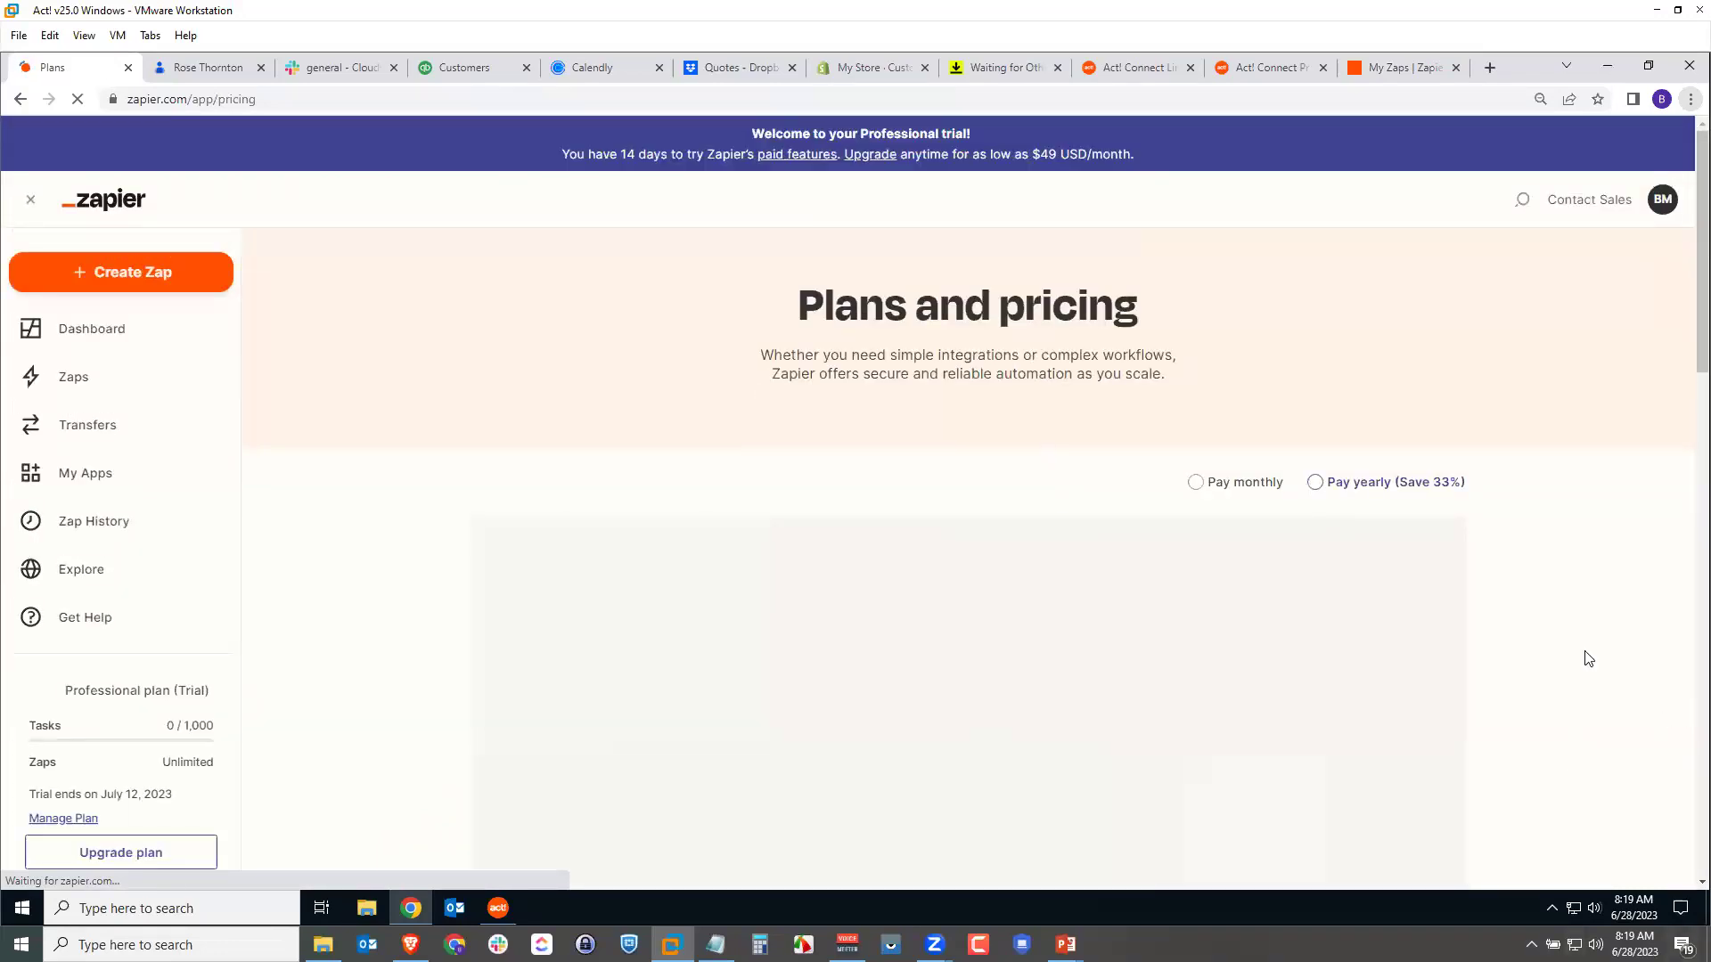
pyautogui.scroll(-2, 1609, 582)
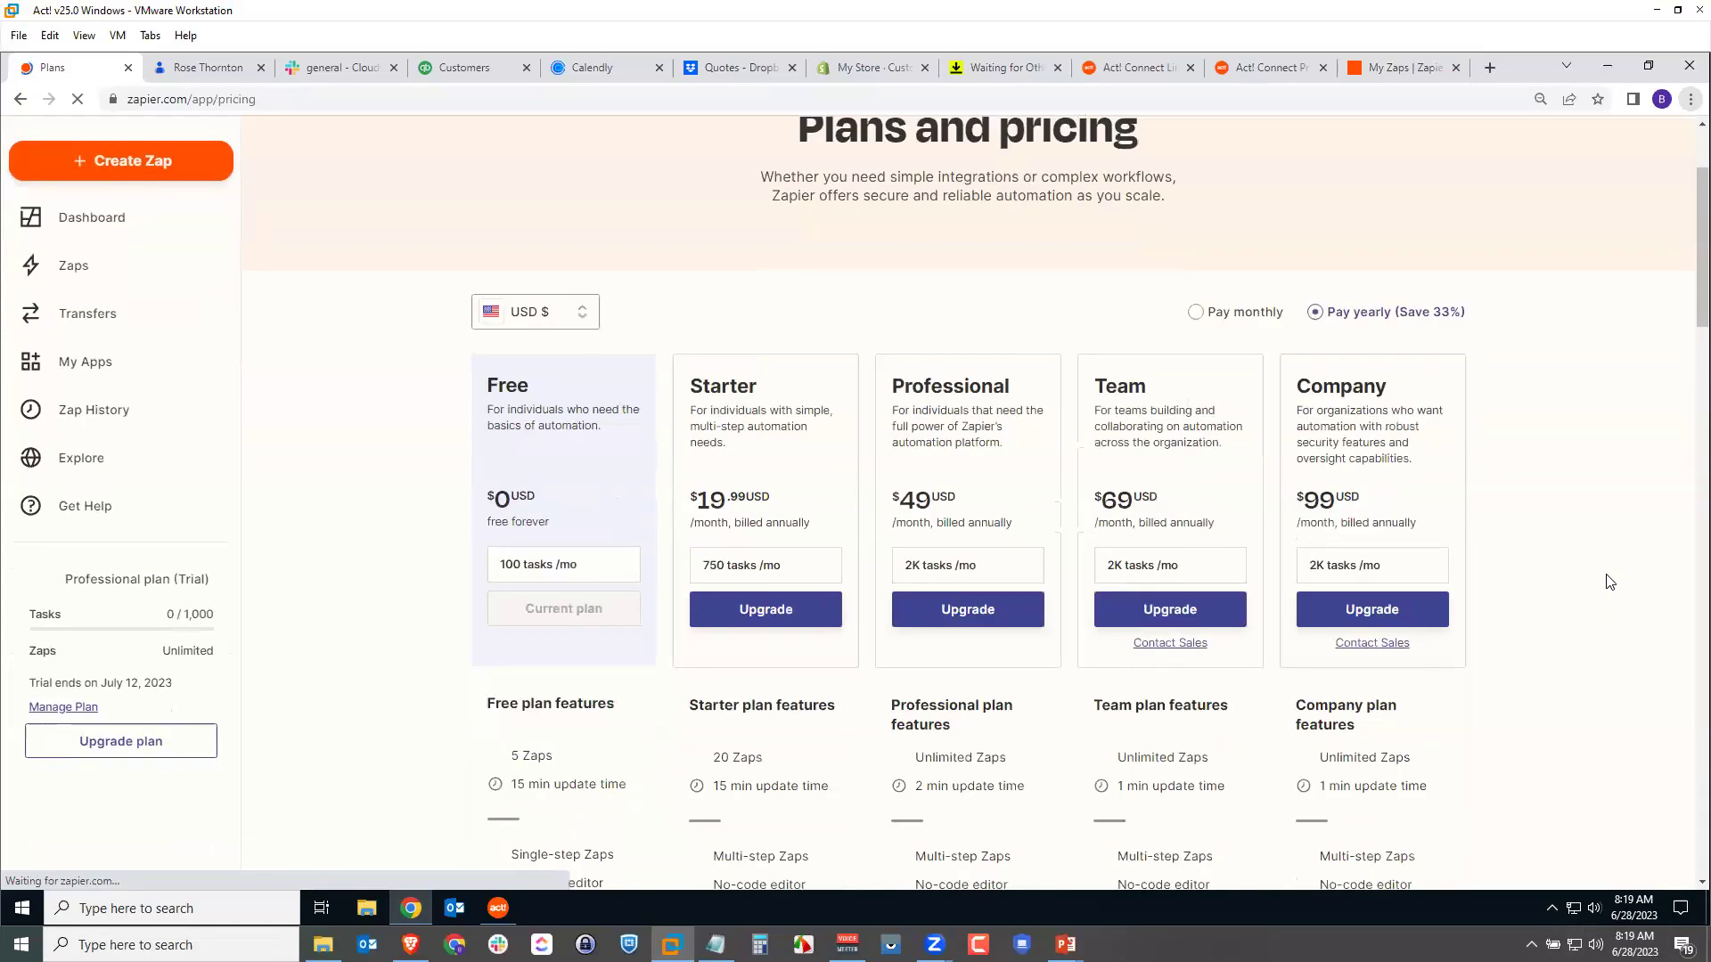
pyautogui.scroll(-2, 1609, 582)
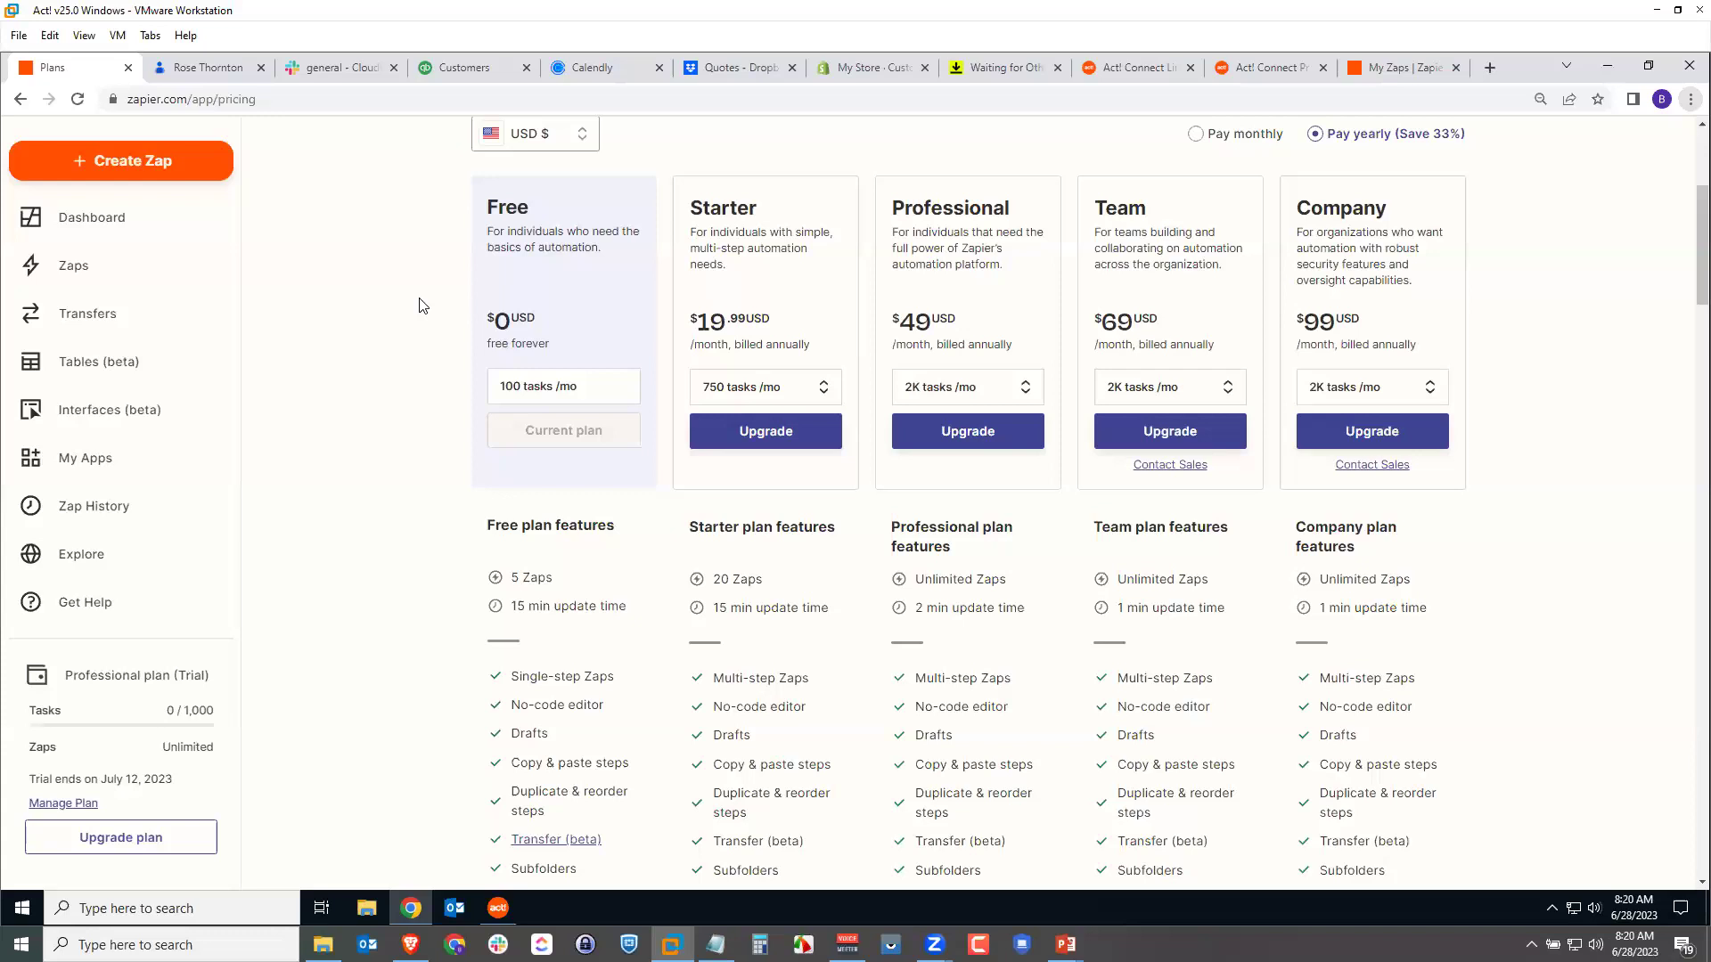
pyautogui.moveTo(601, 67)
pyautogui.moveTo(574, 617)
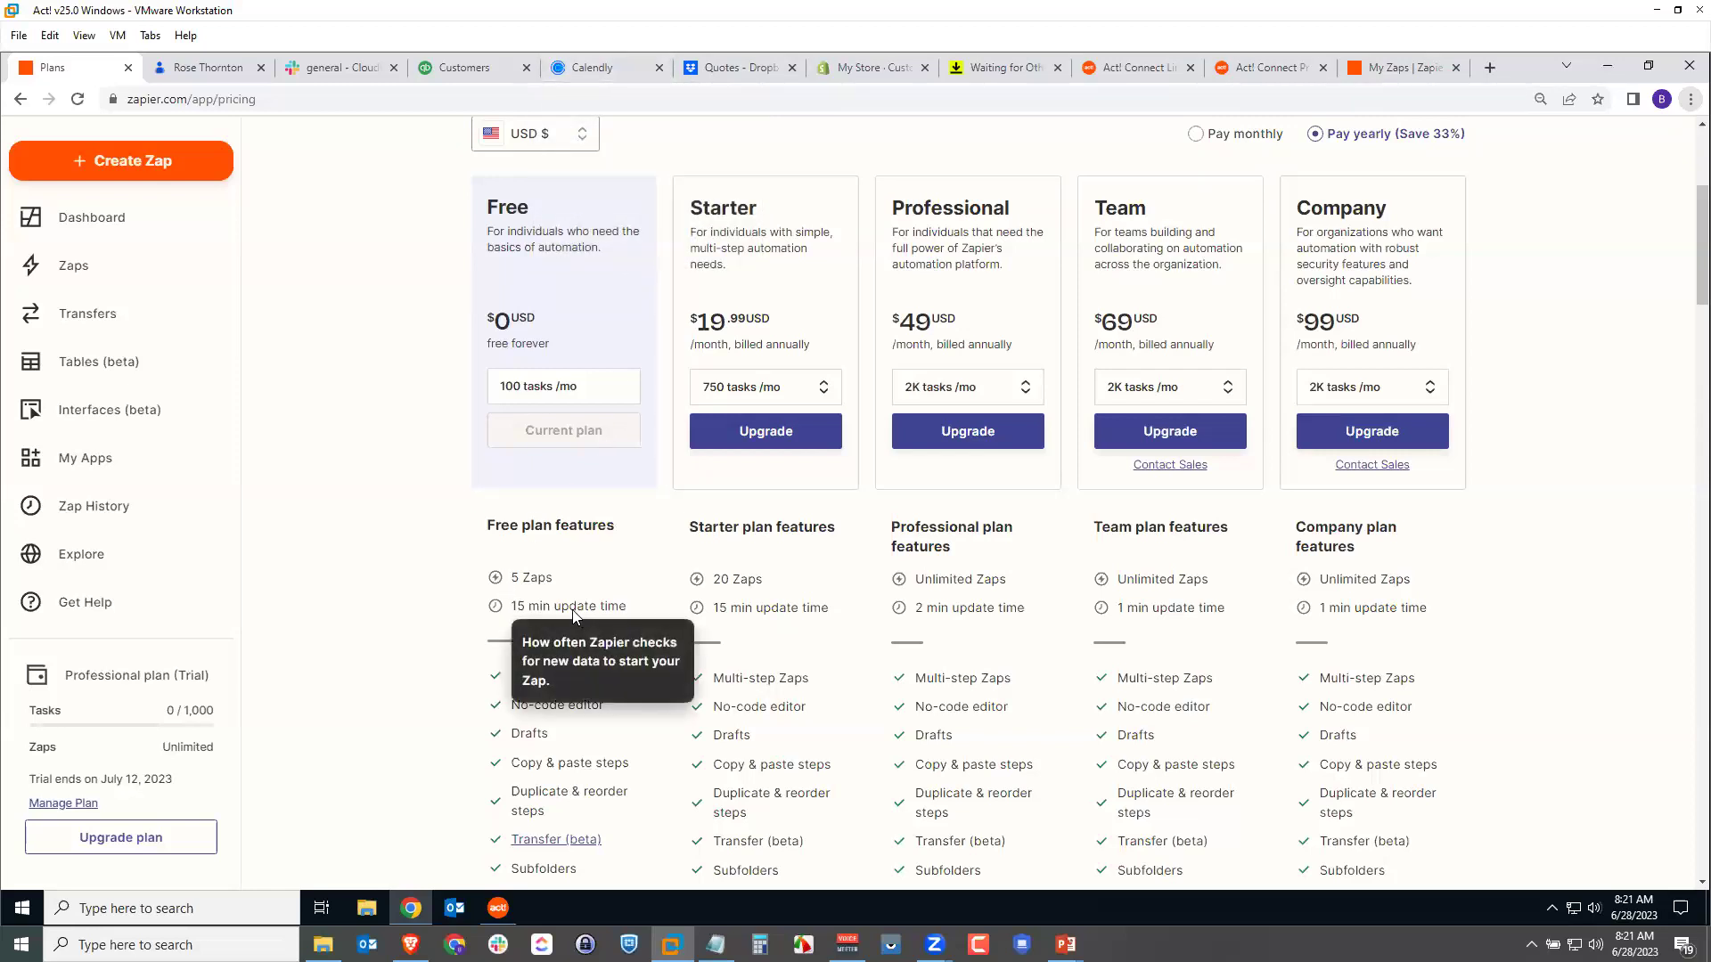
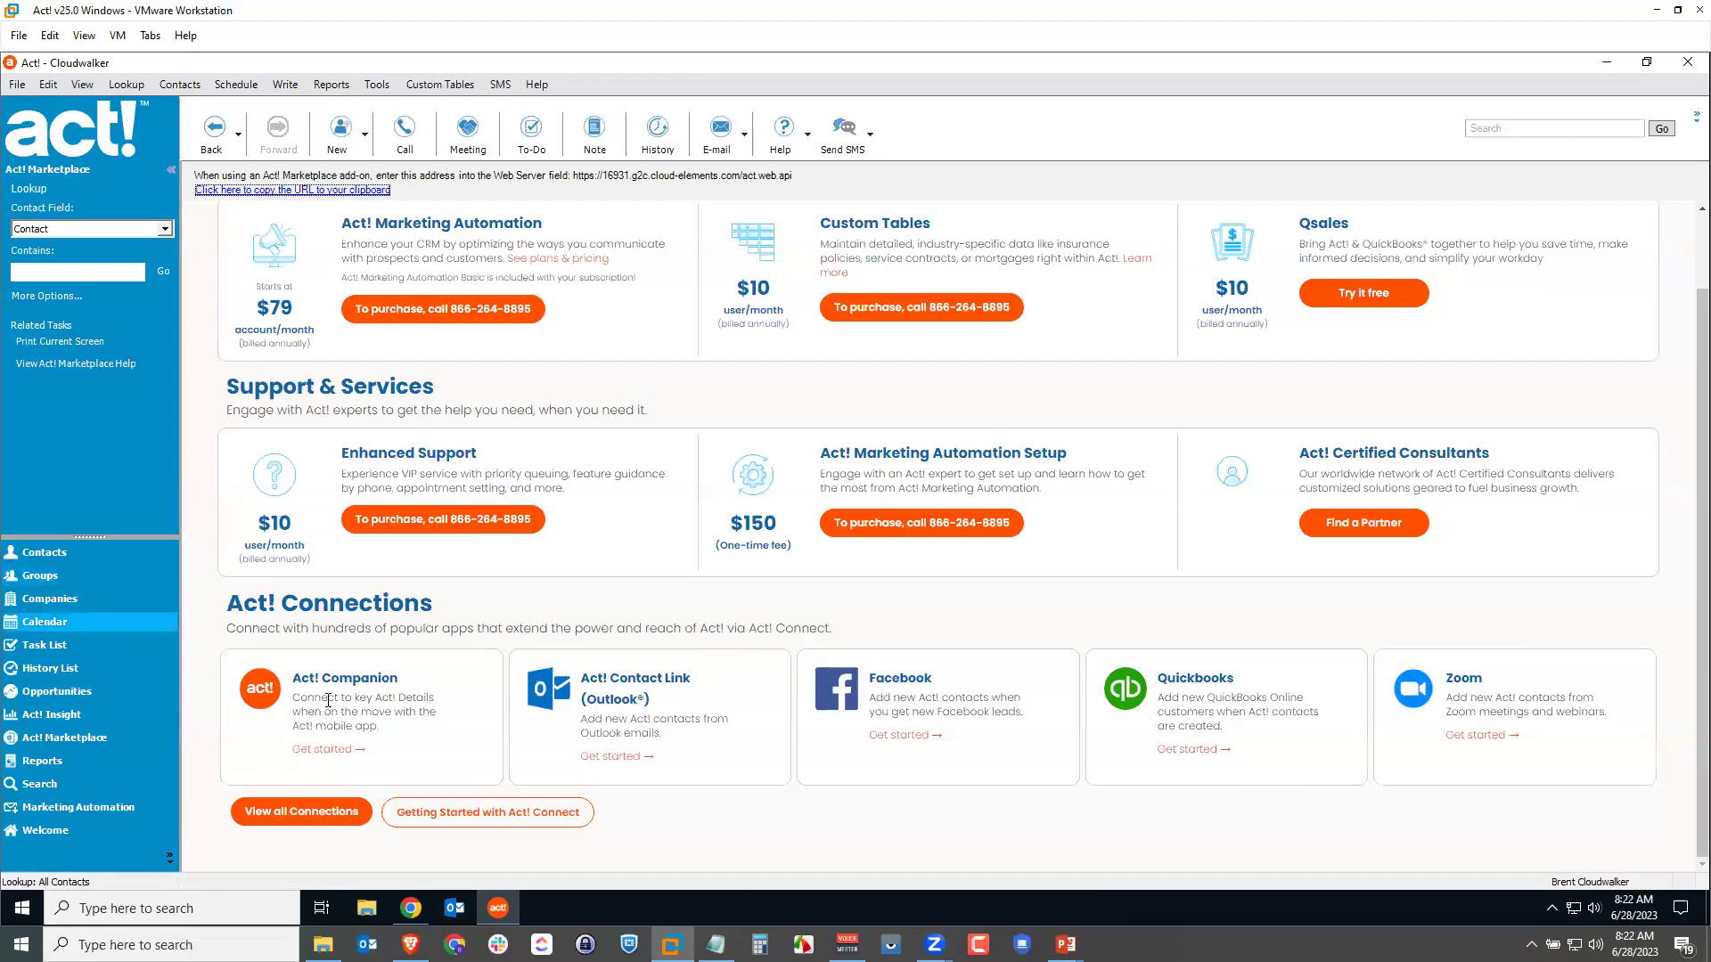
# Step: On act.com, list all Connections and start the Slack connection's Zapier integration
pyautogui.click(307, 813)
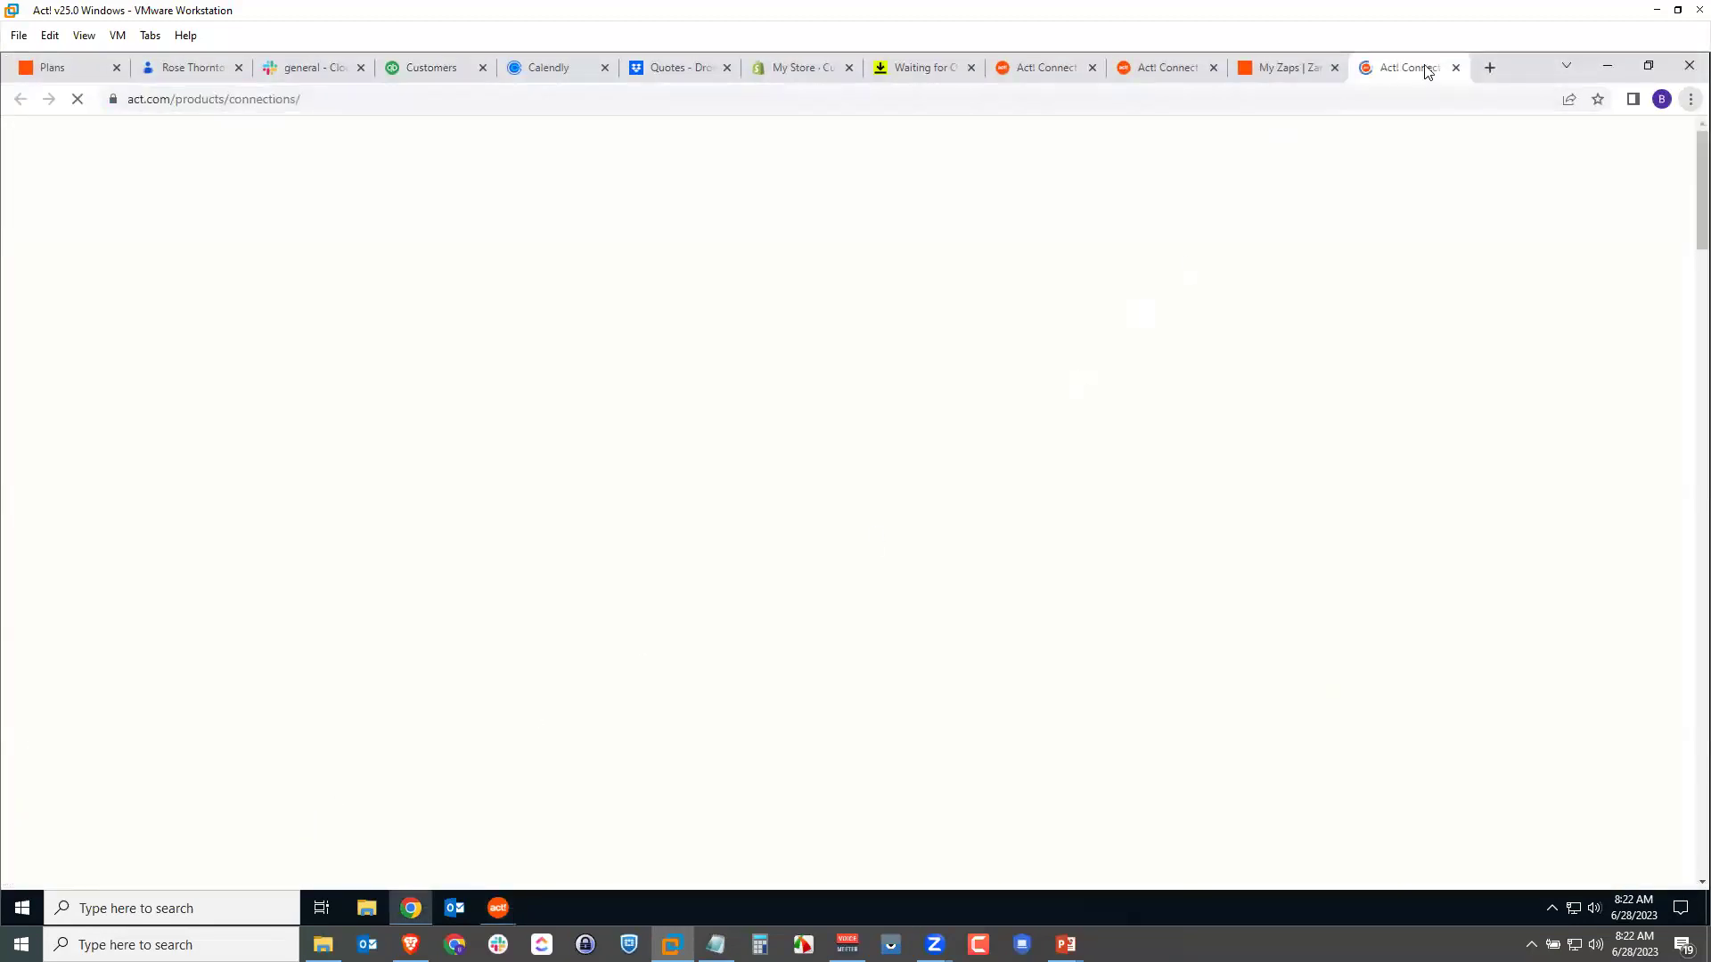
pyautogui.scroll(-15, 854, 396)
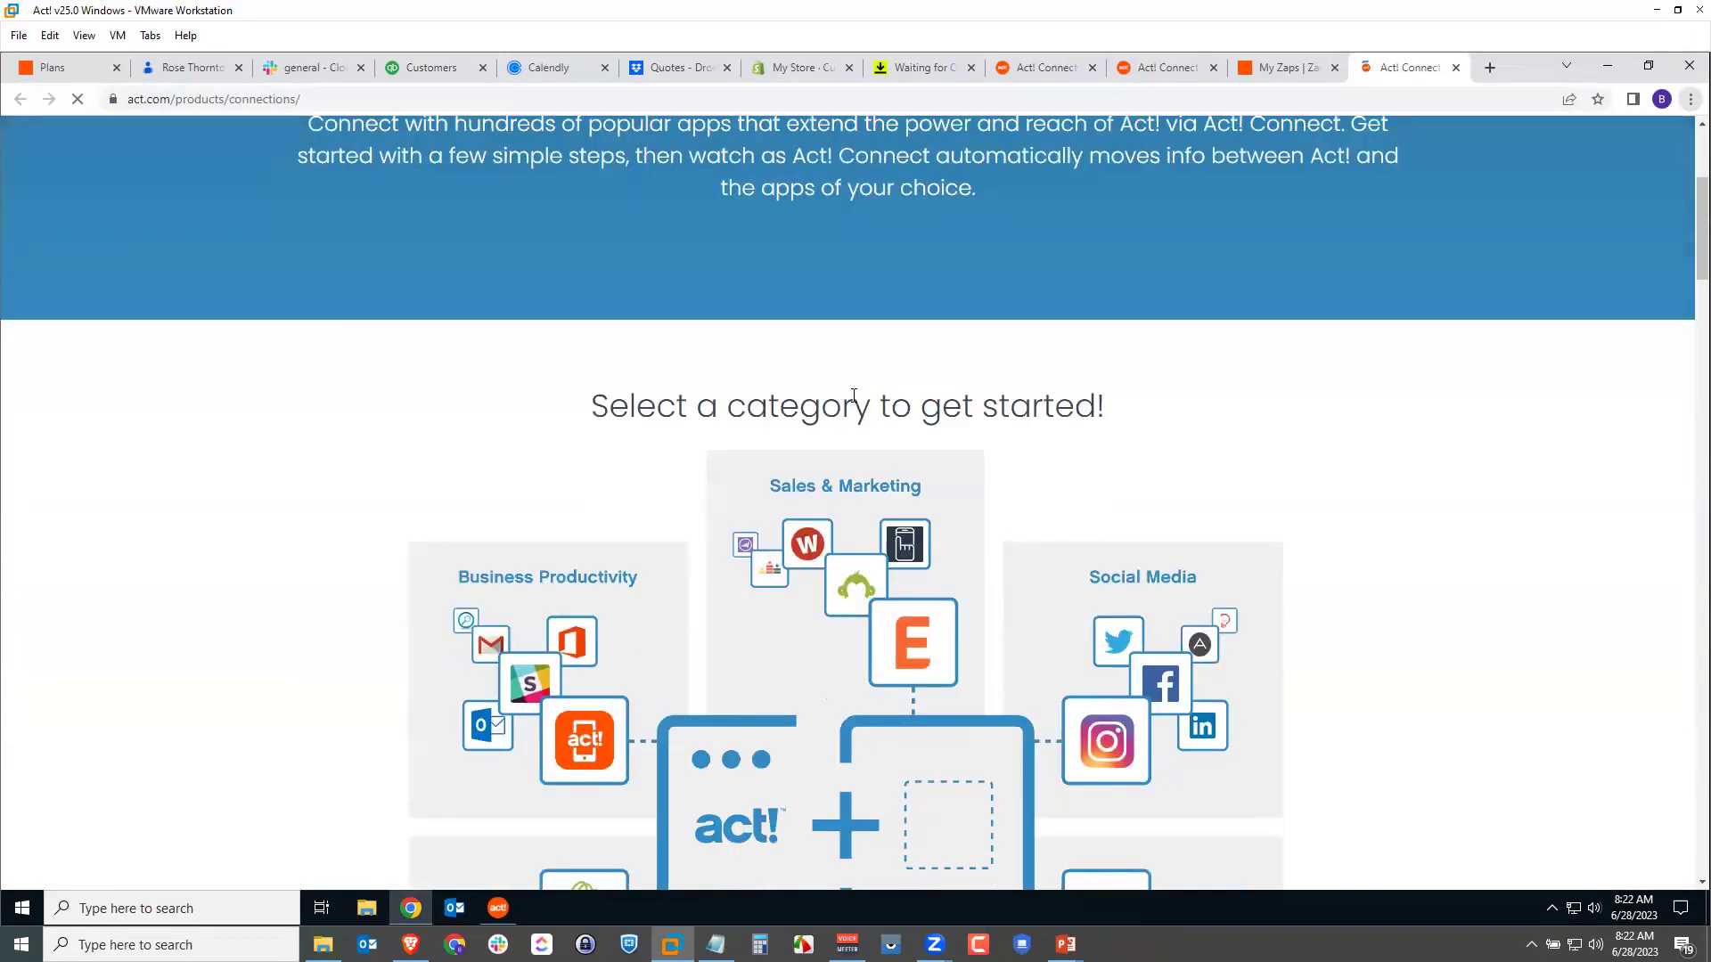
pyautogui.scroll(1, 1299, 431)
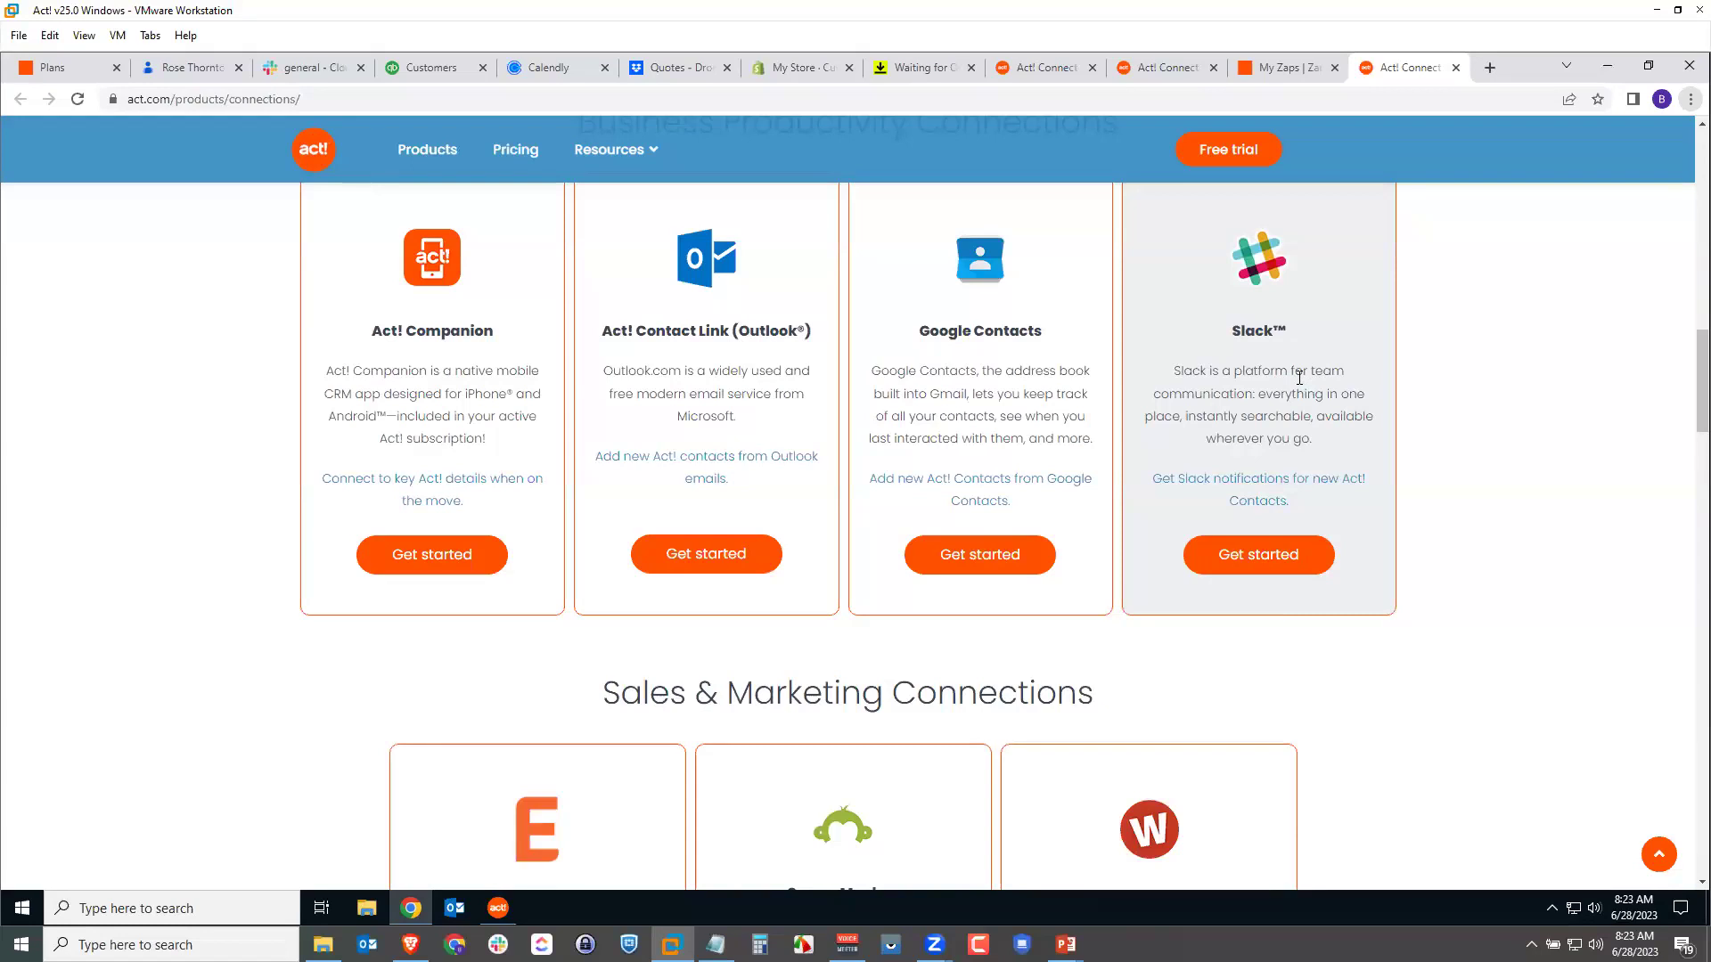
pyautogui.click(1259, 558)
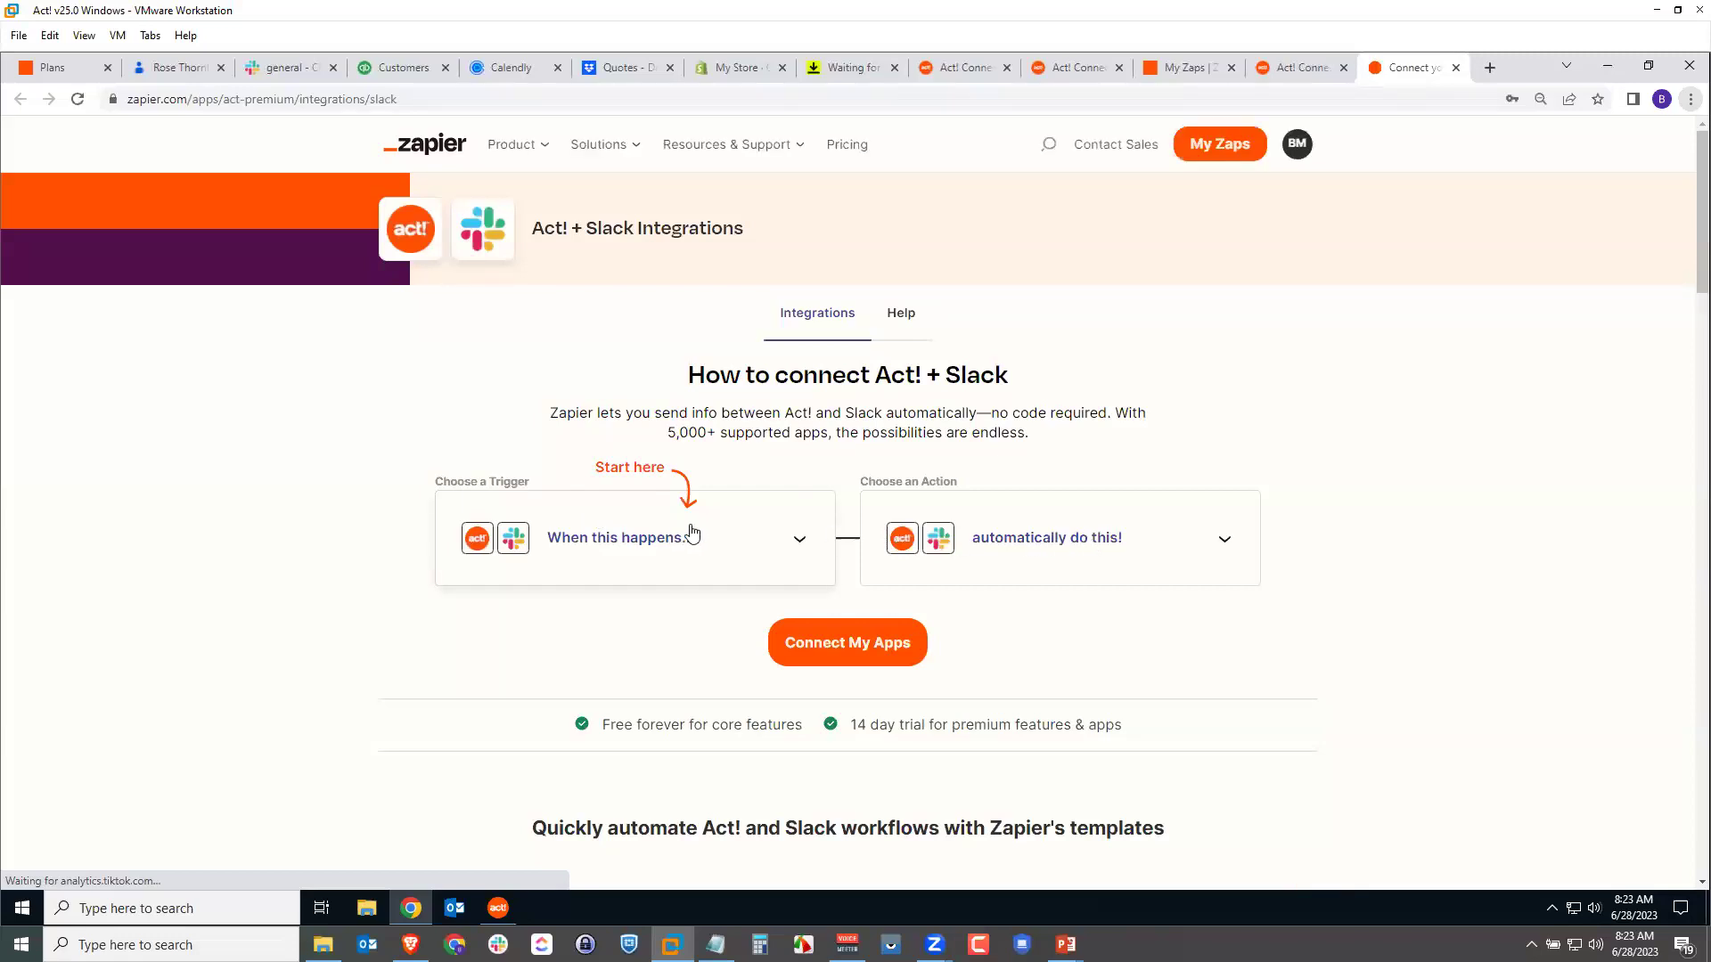
# Step: Use the 'Get Slack notifications for new Act! contacts' Zap template
pyautogui.scroll(-6, 692, 533)
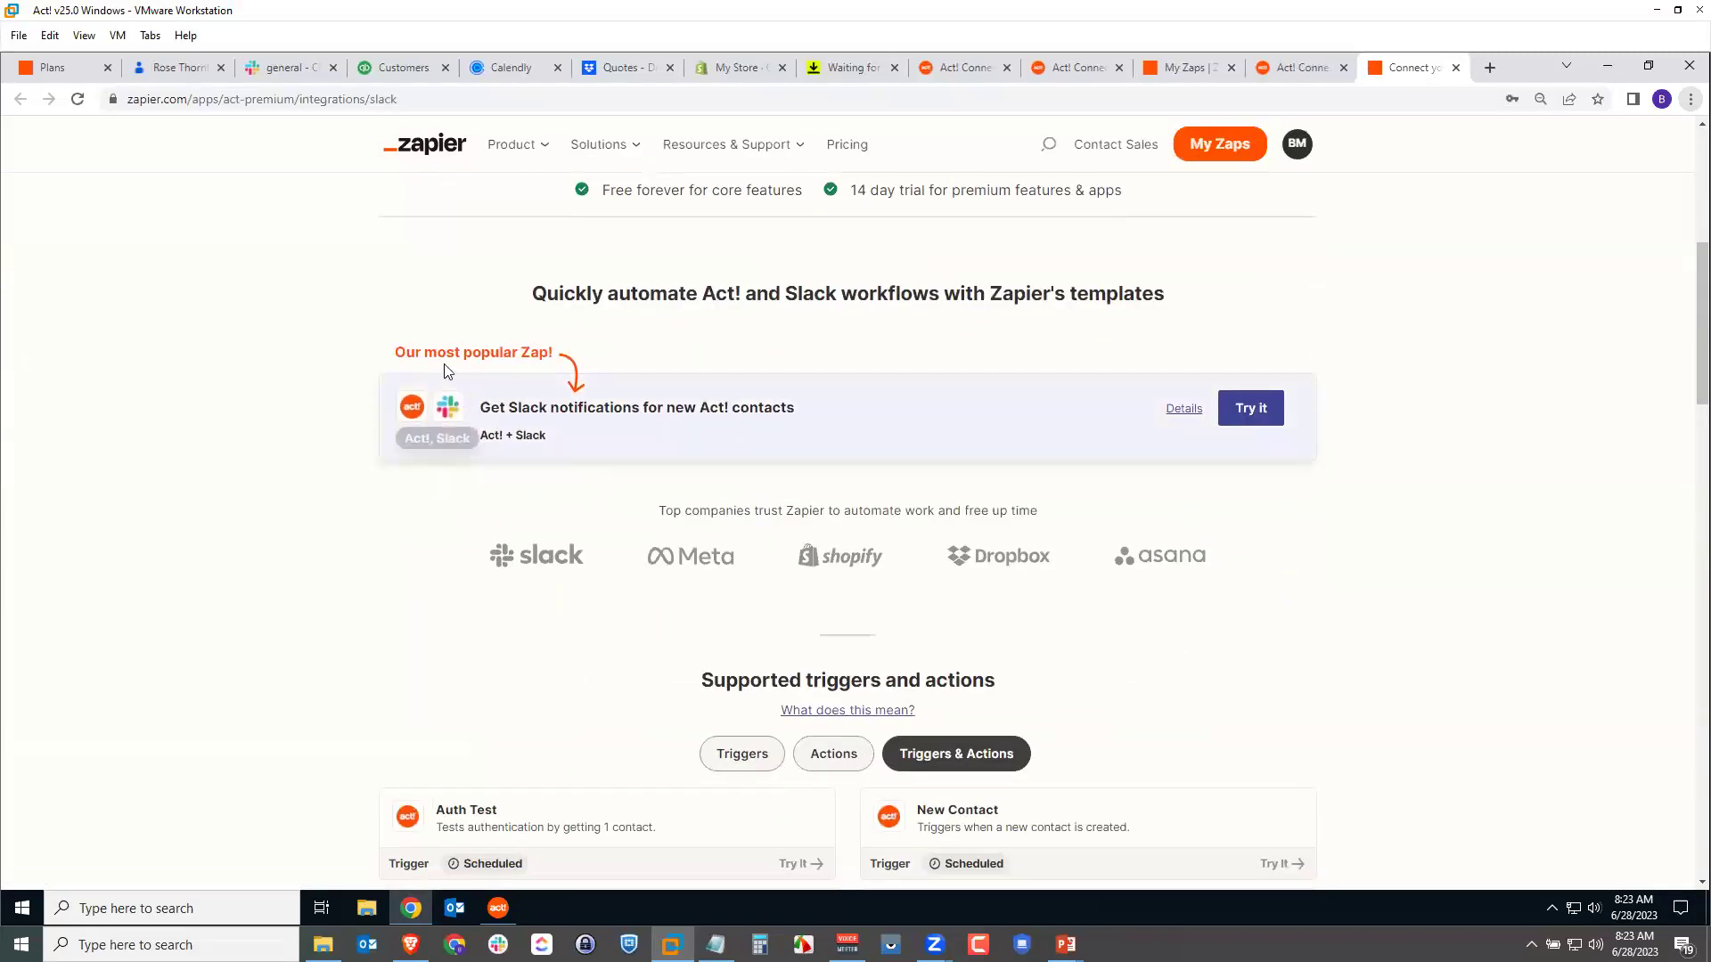
pyautogui.click(1265, 422)
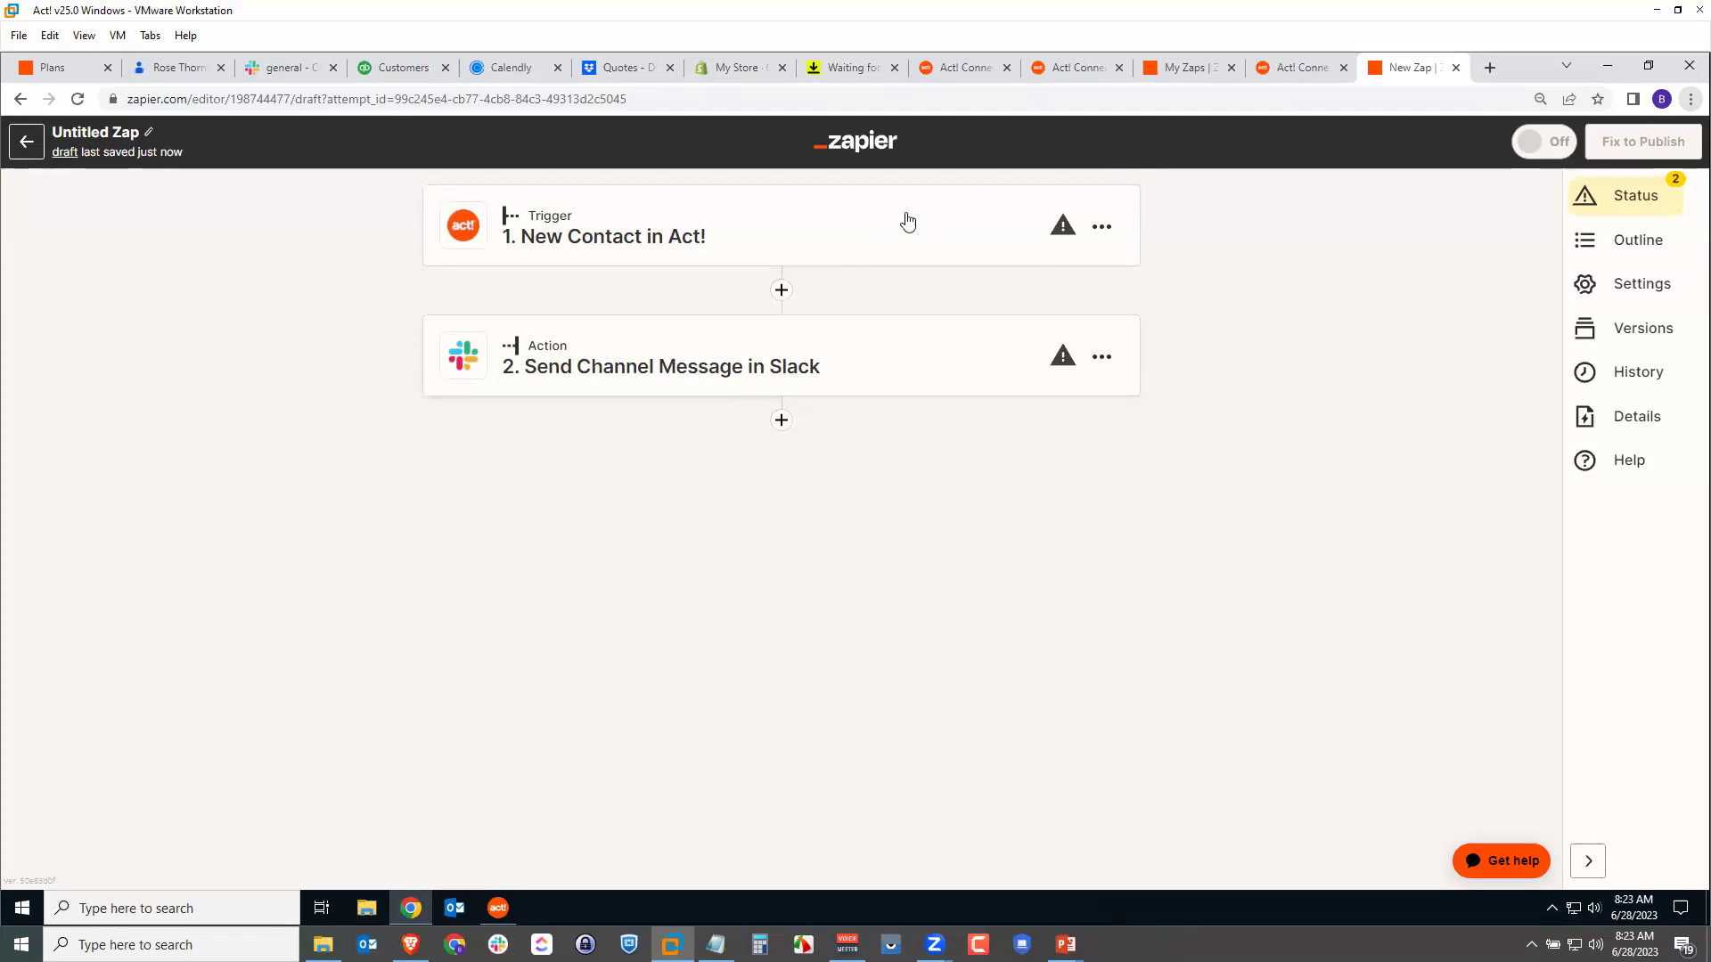
# Step: Test the New Contact trigger with the connected Act! account and keep Contact A as sample
pyautogui.click(805, 234)
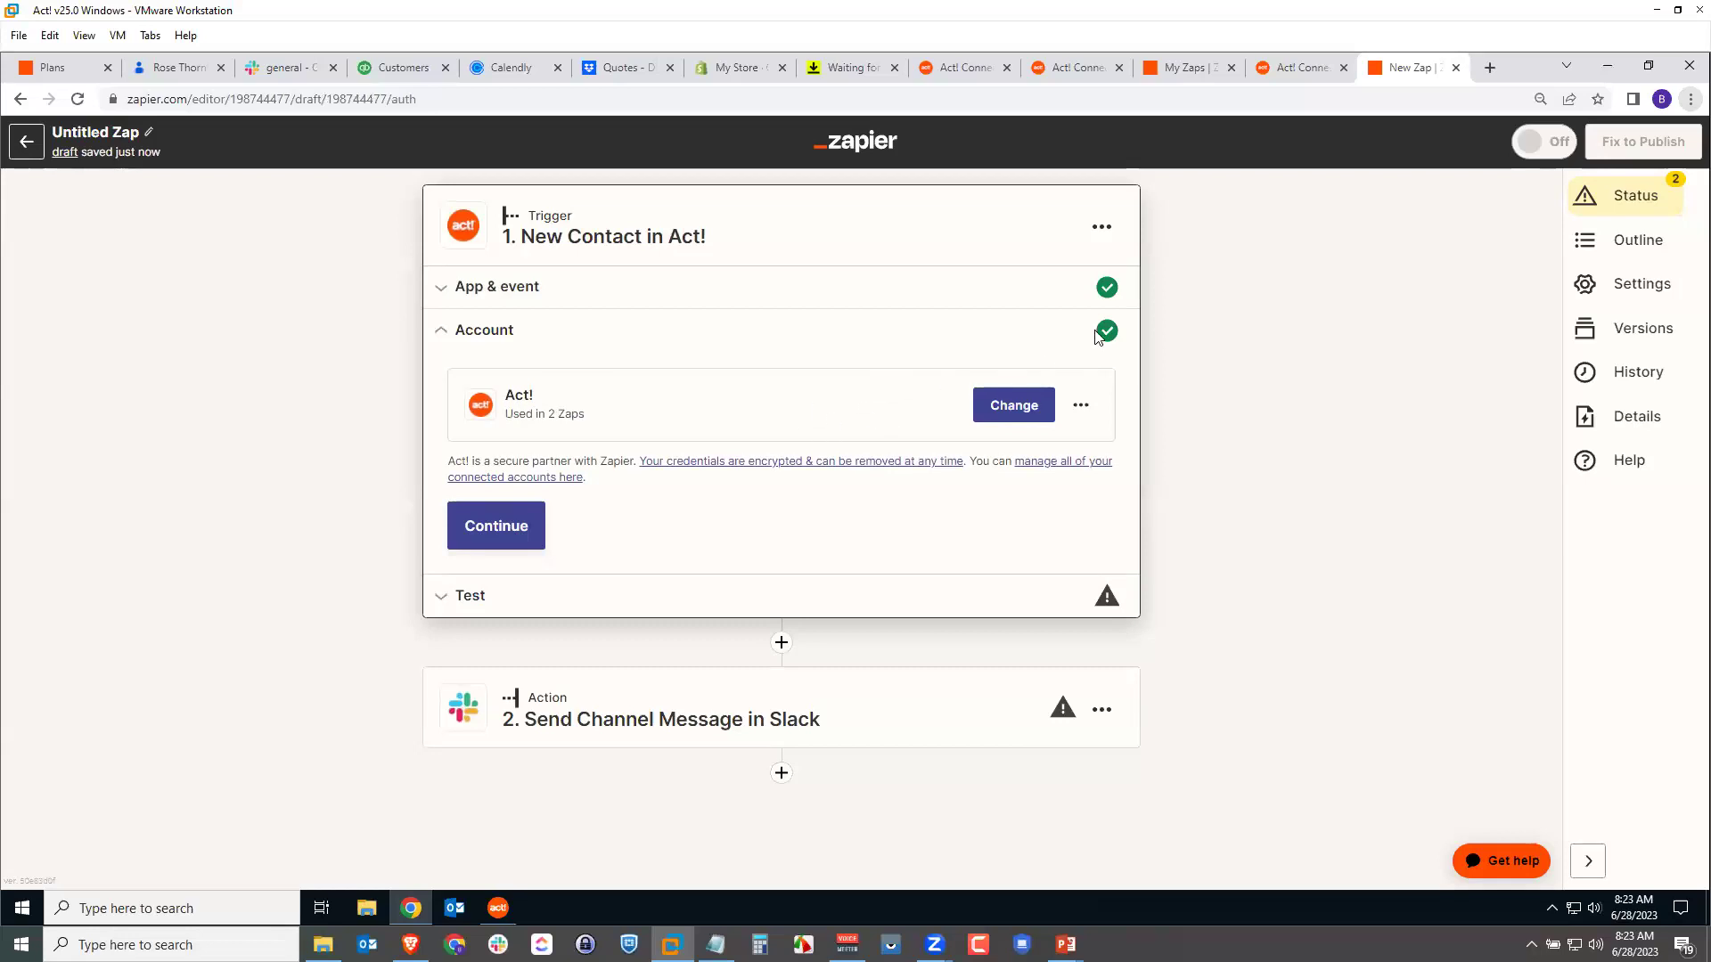
pyautogui.click(506, 526)
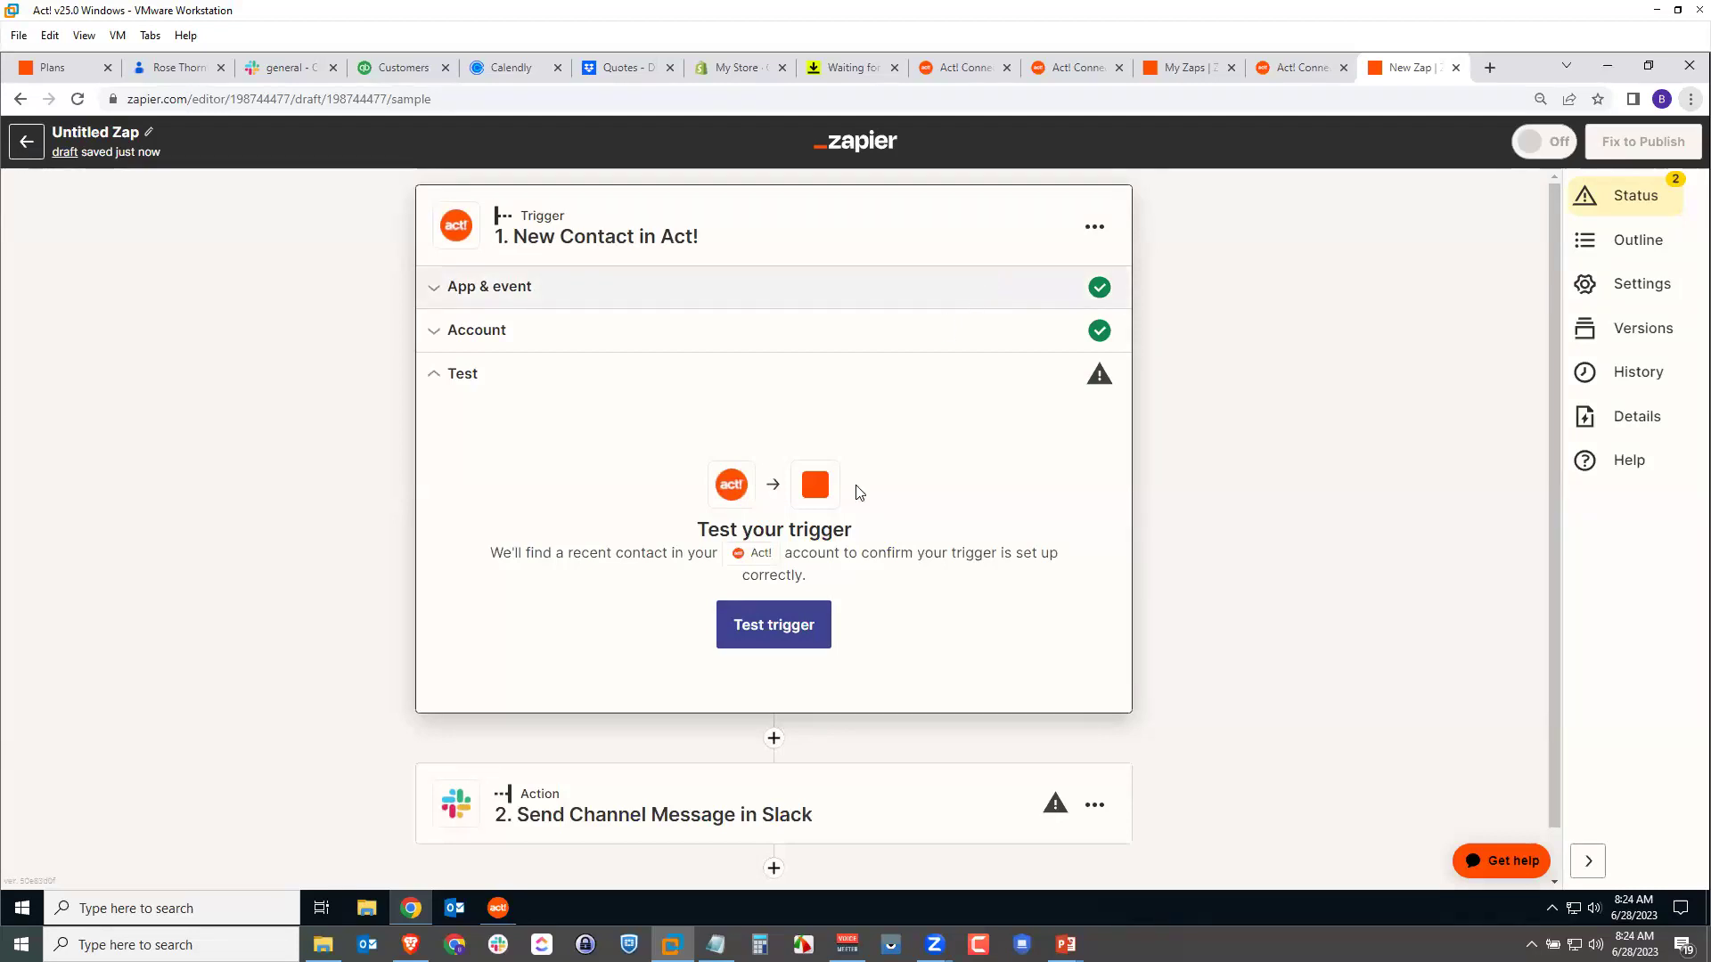
pyautogui.click(785, 625)
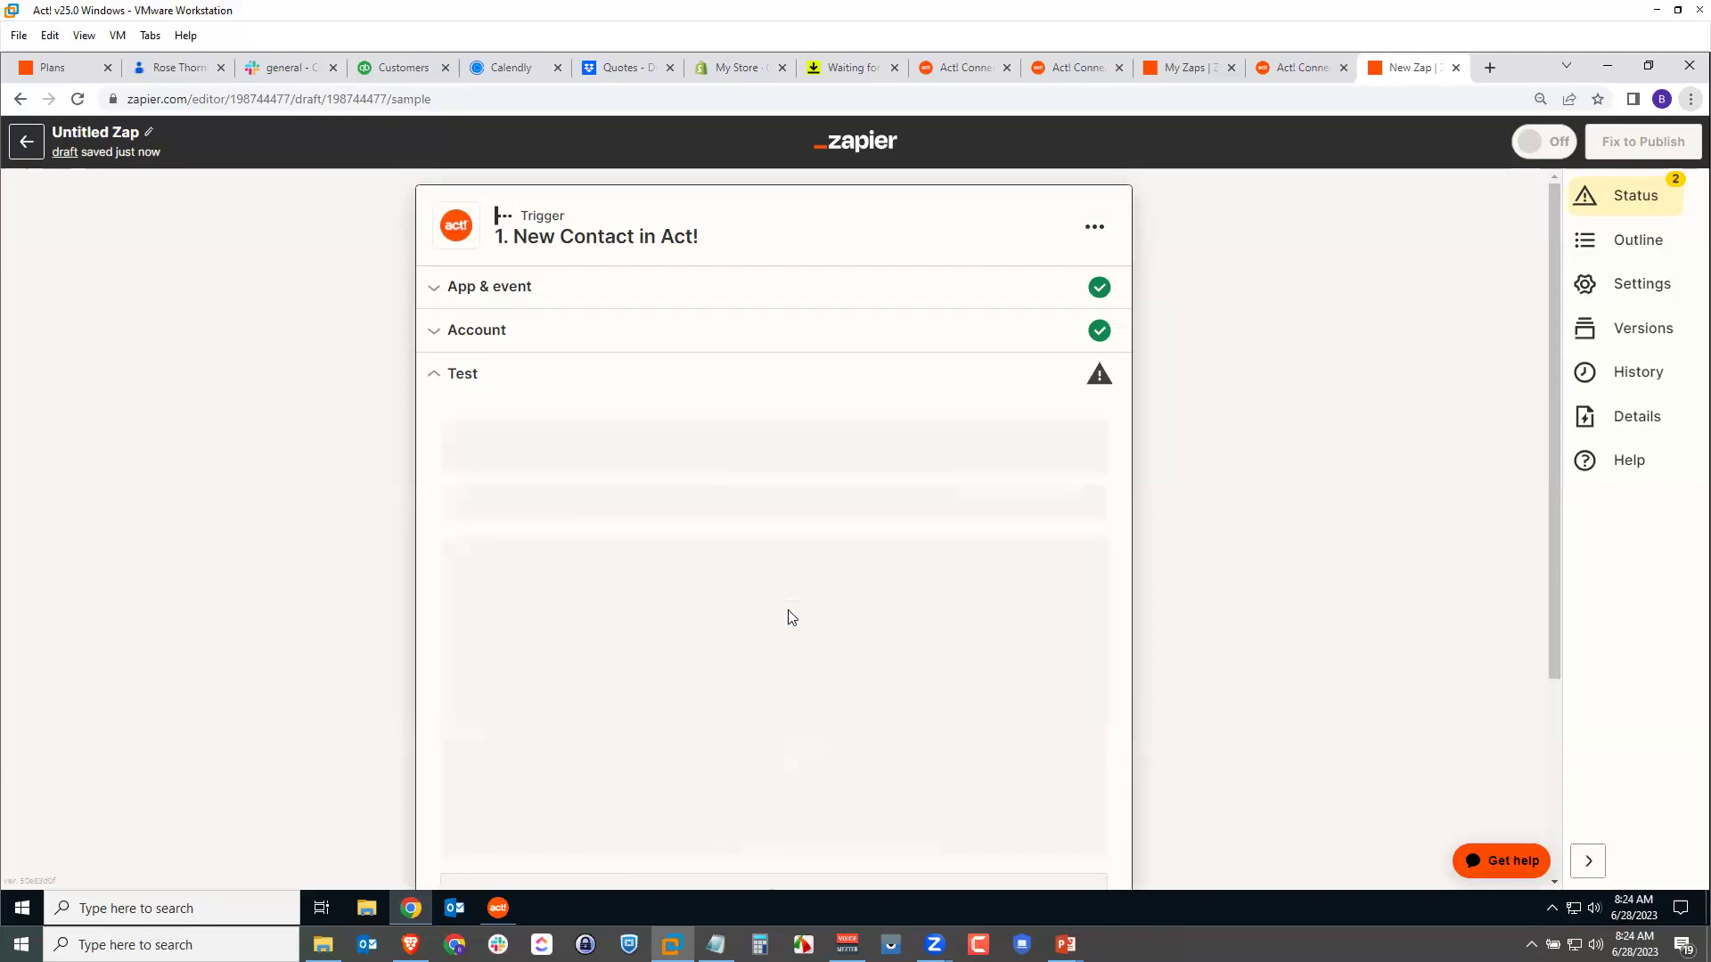
pyautogui.click(460, 675)
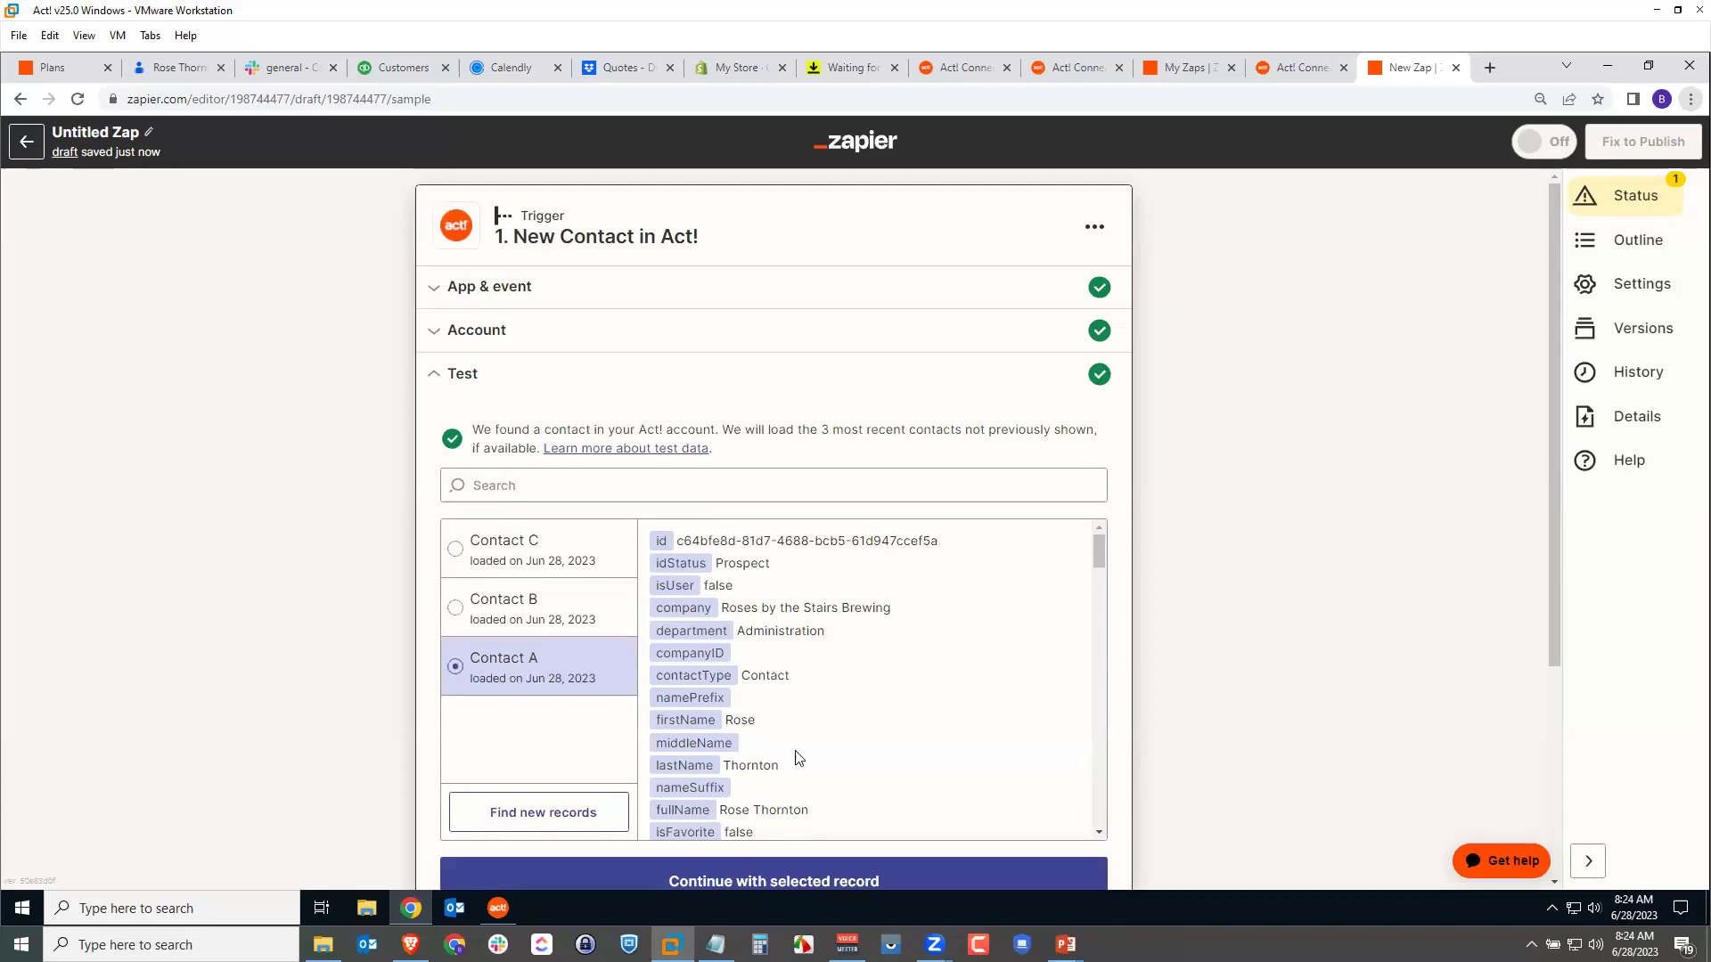
pyautogui.scroll(-3, 1105, 618)
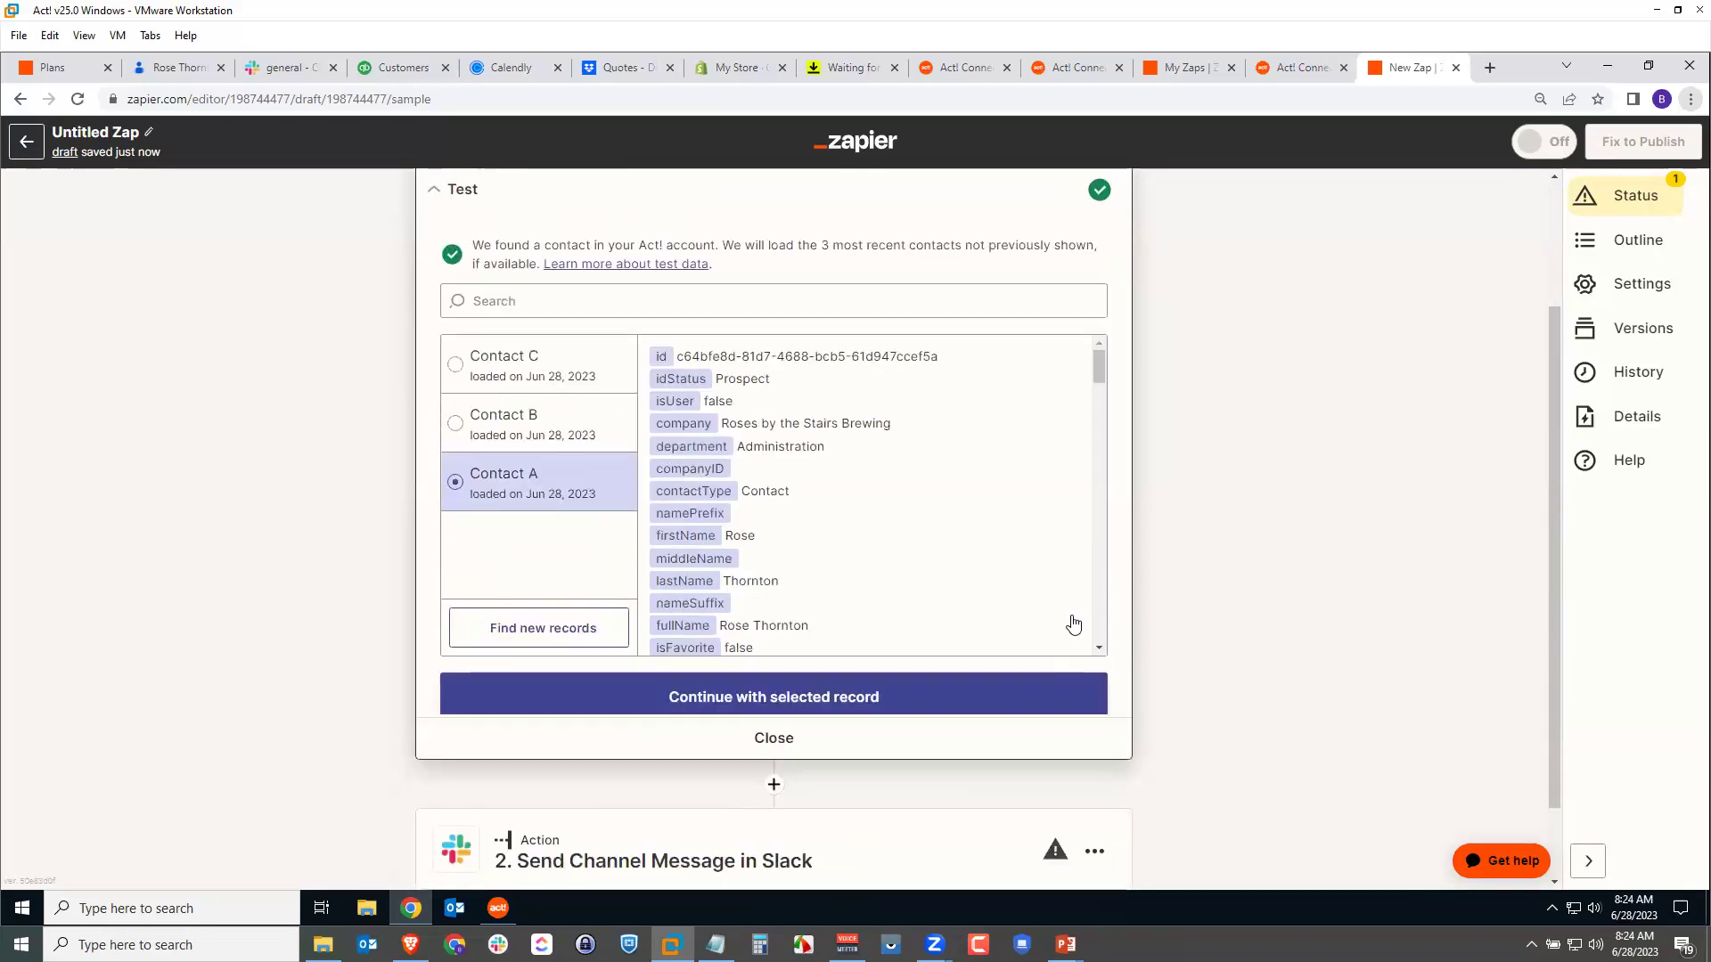
pyautogui.click(792, 627)
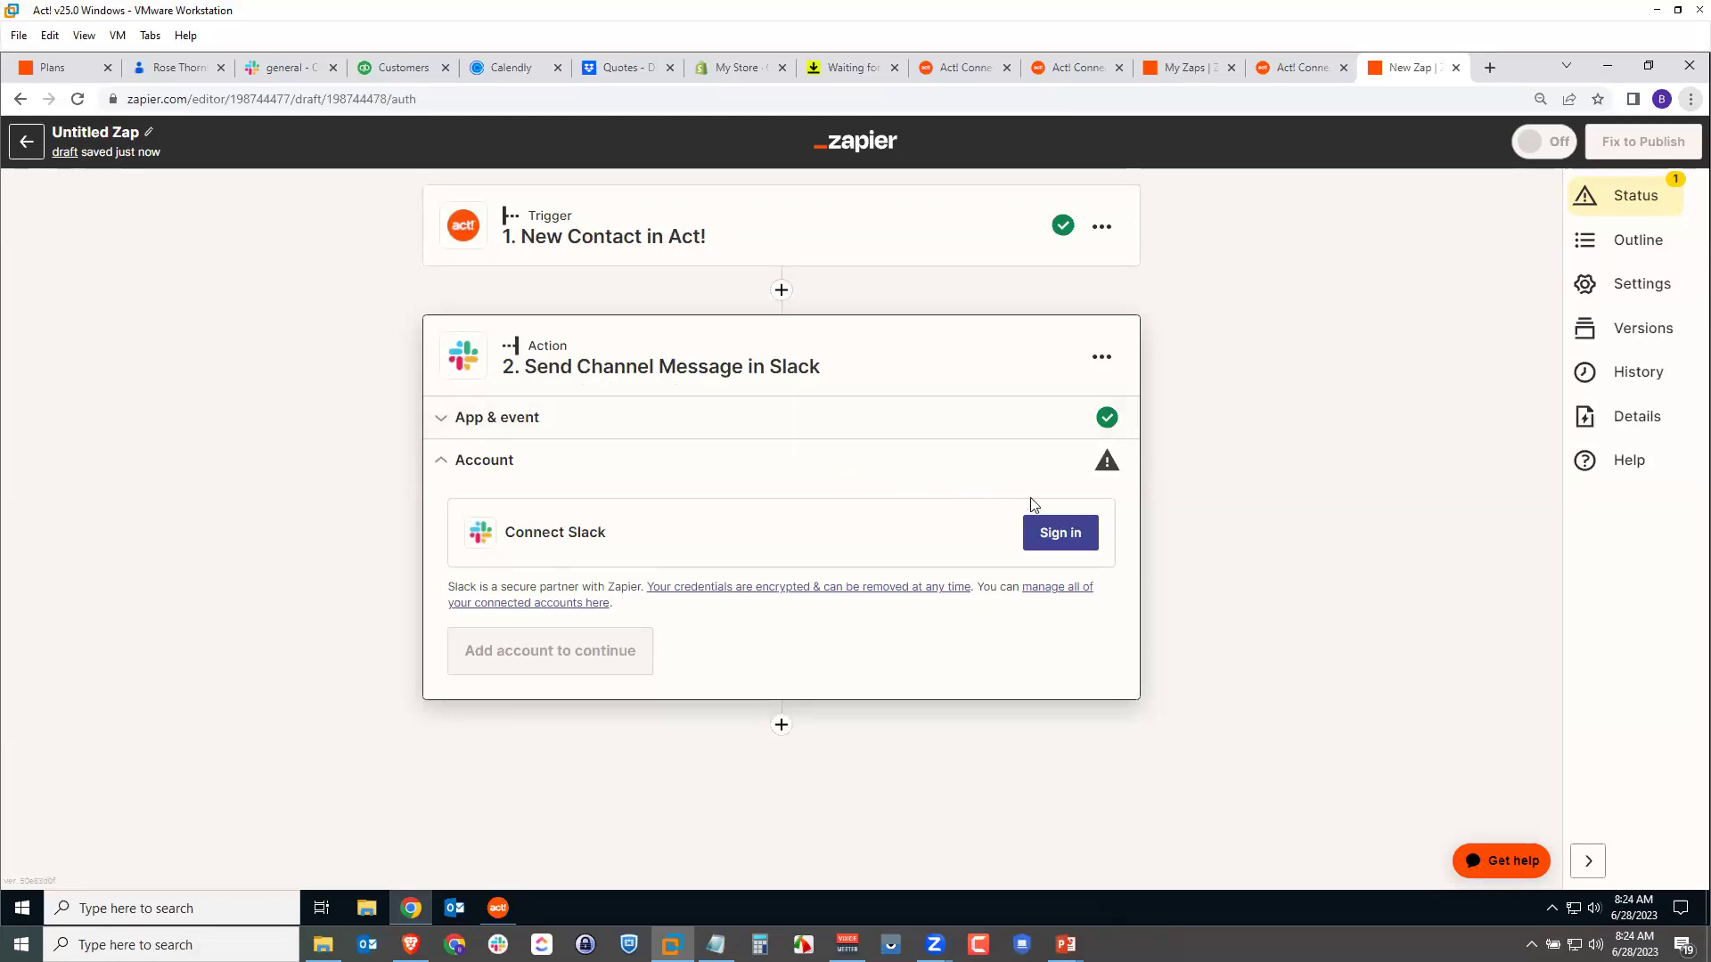
# Step: Sign in to Slack and allow Zapier access to the Cloudwalker Brewery Supply workspace
pyautogui.click(1072, 533)
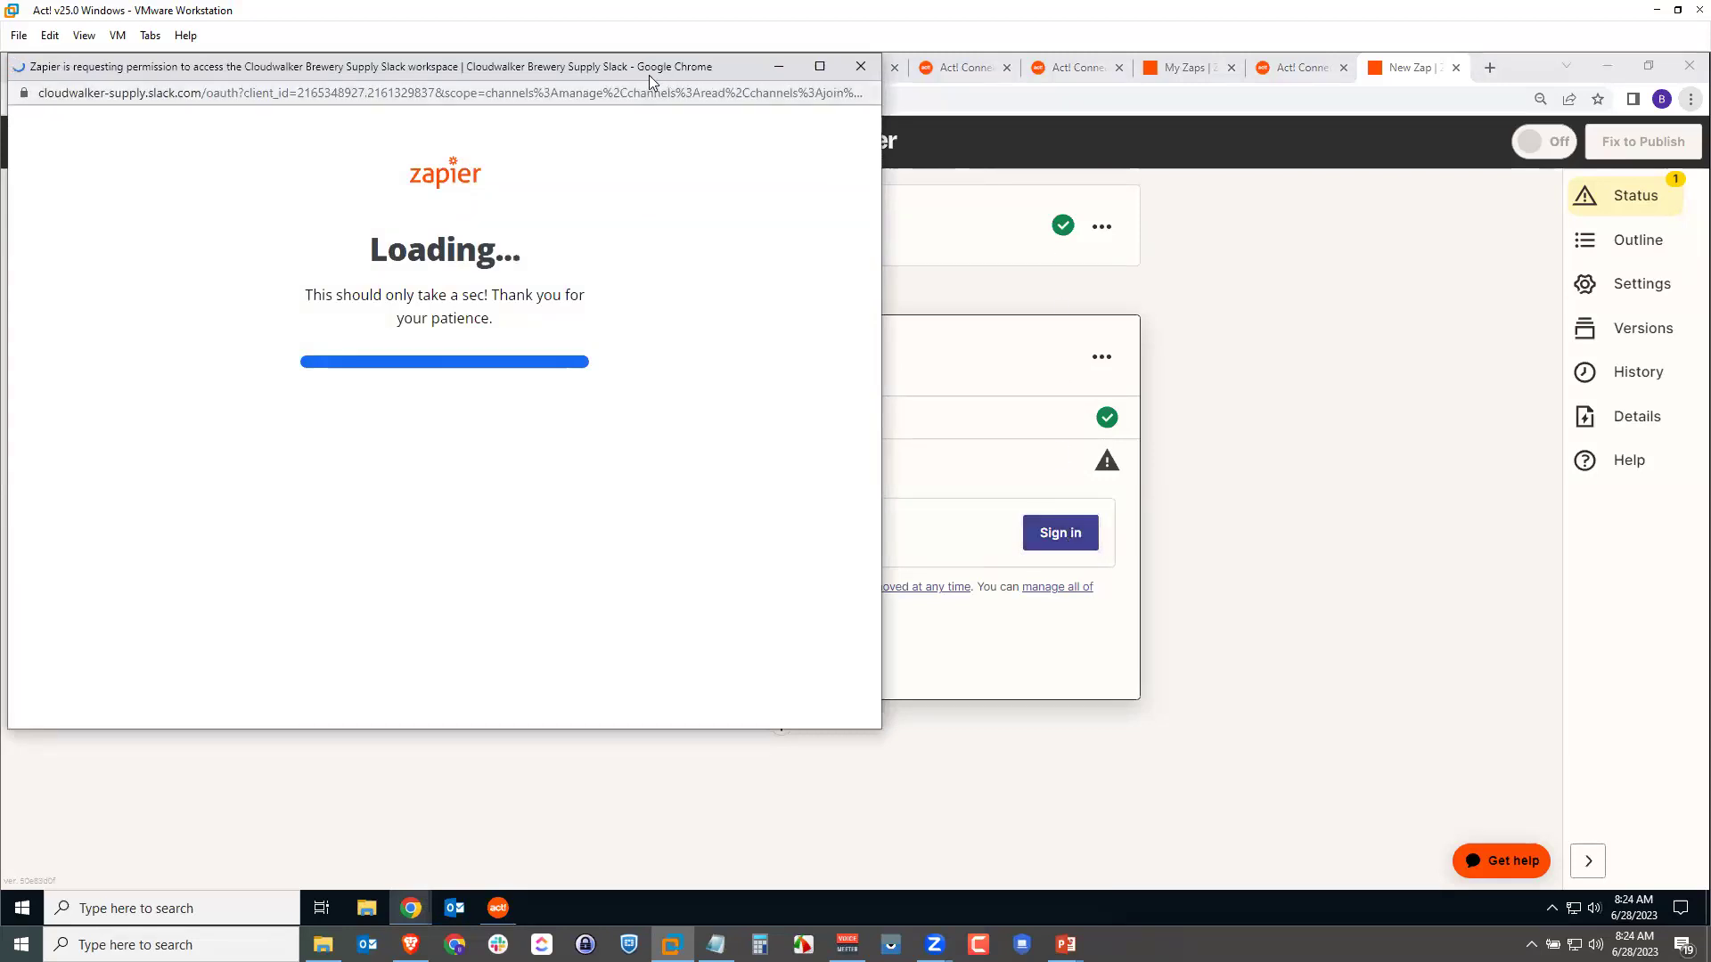
pyautogui.moveTo(630, 66); pyautogui.dragTo(795, 151)
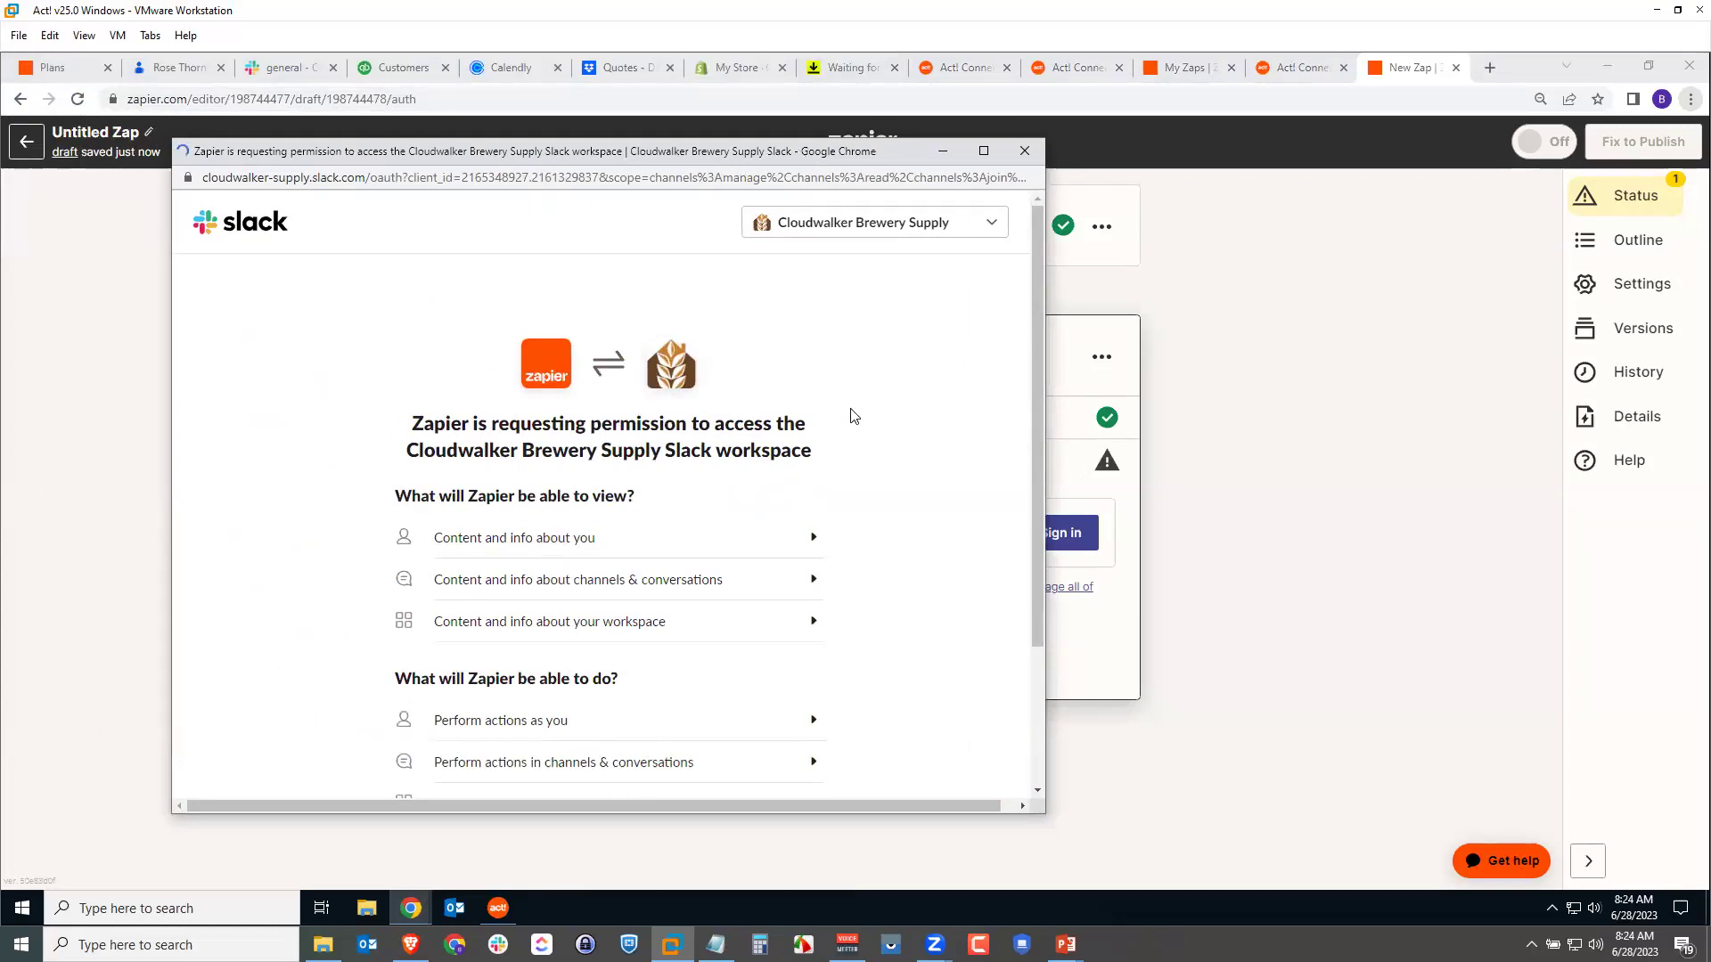
pyautogui.scroll(-2, 866, 417)
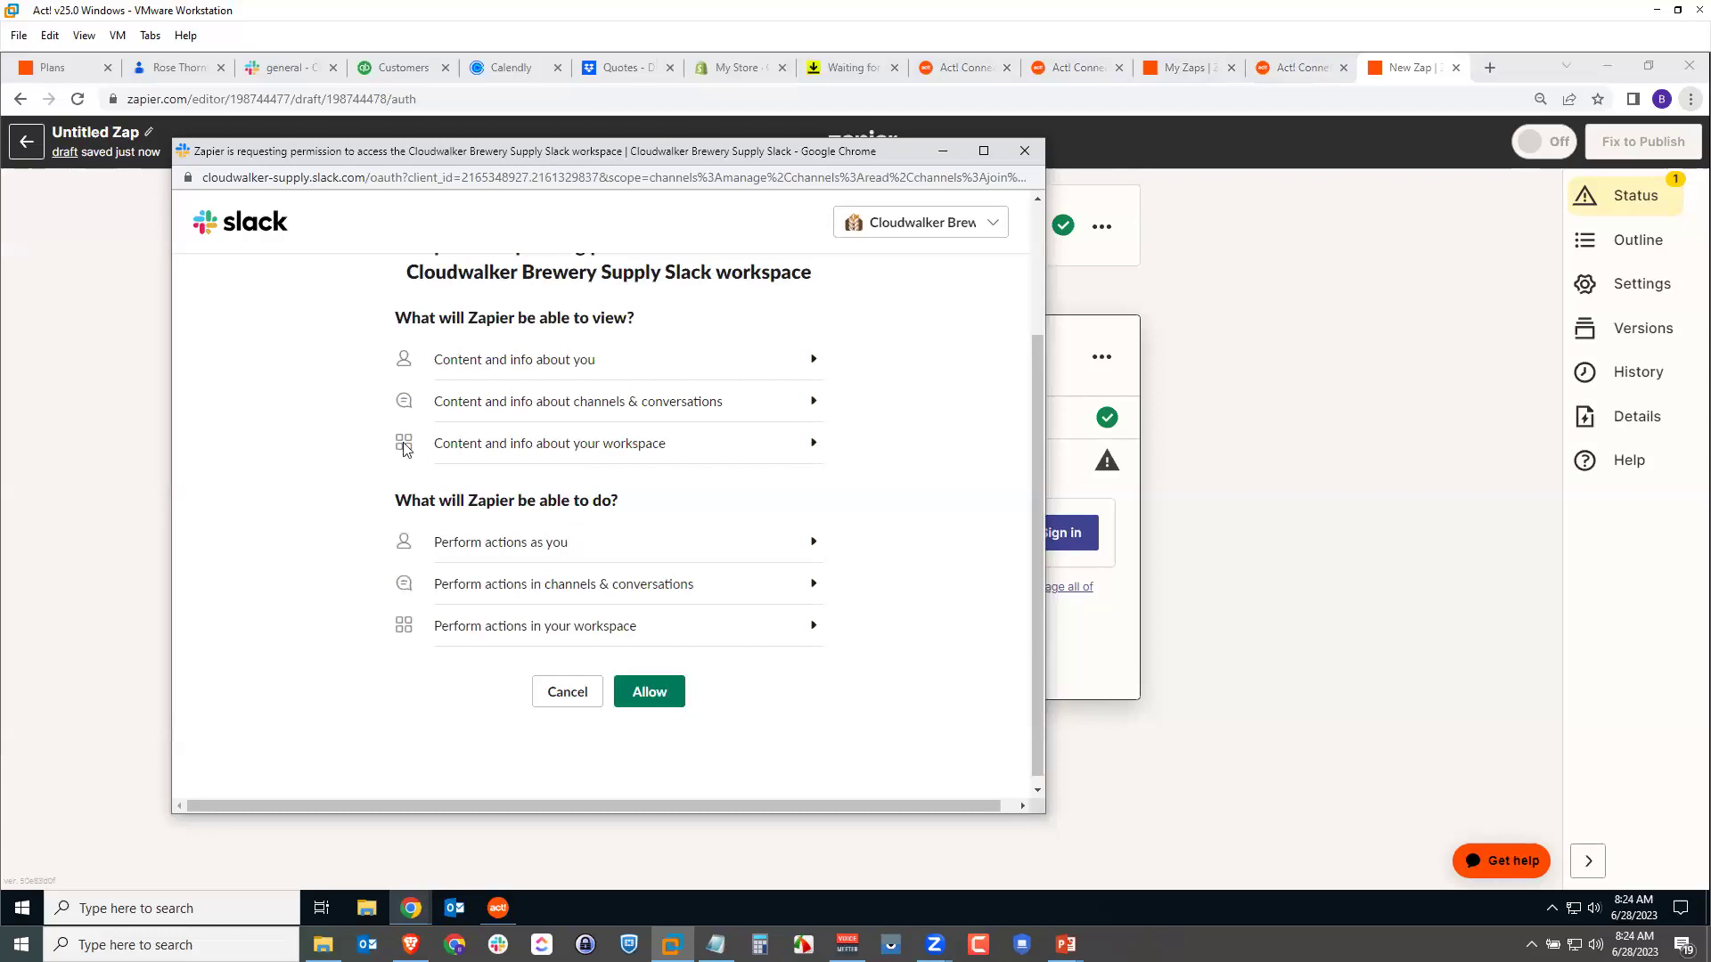
pyautogui.click(648, 693)
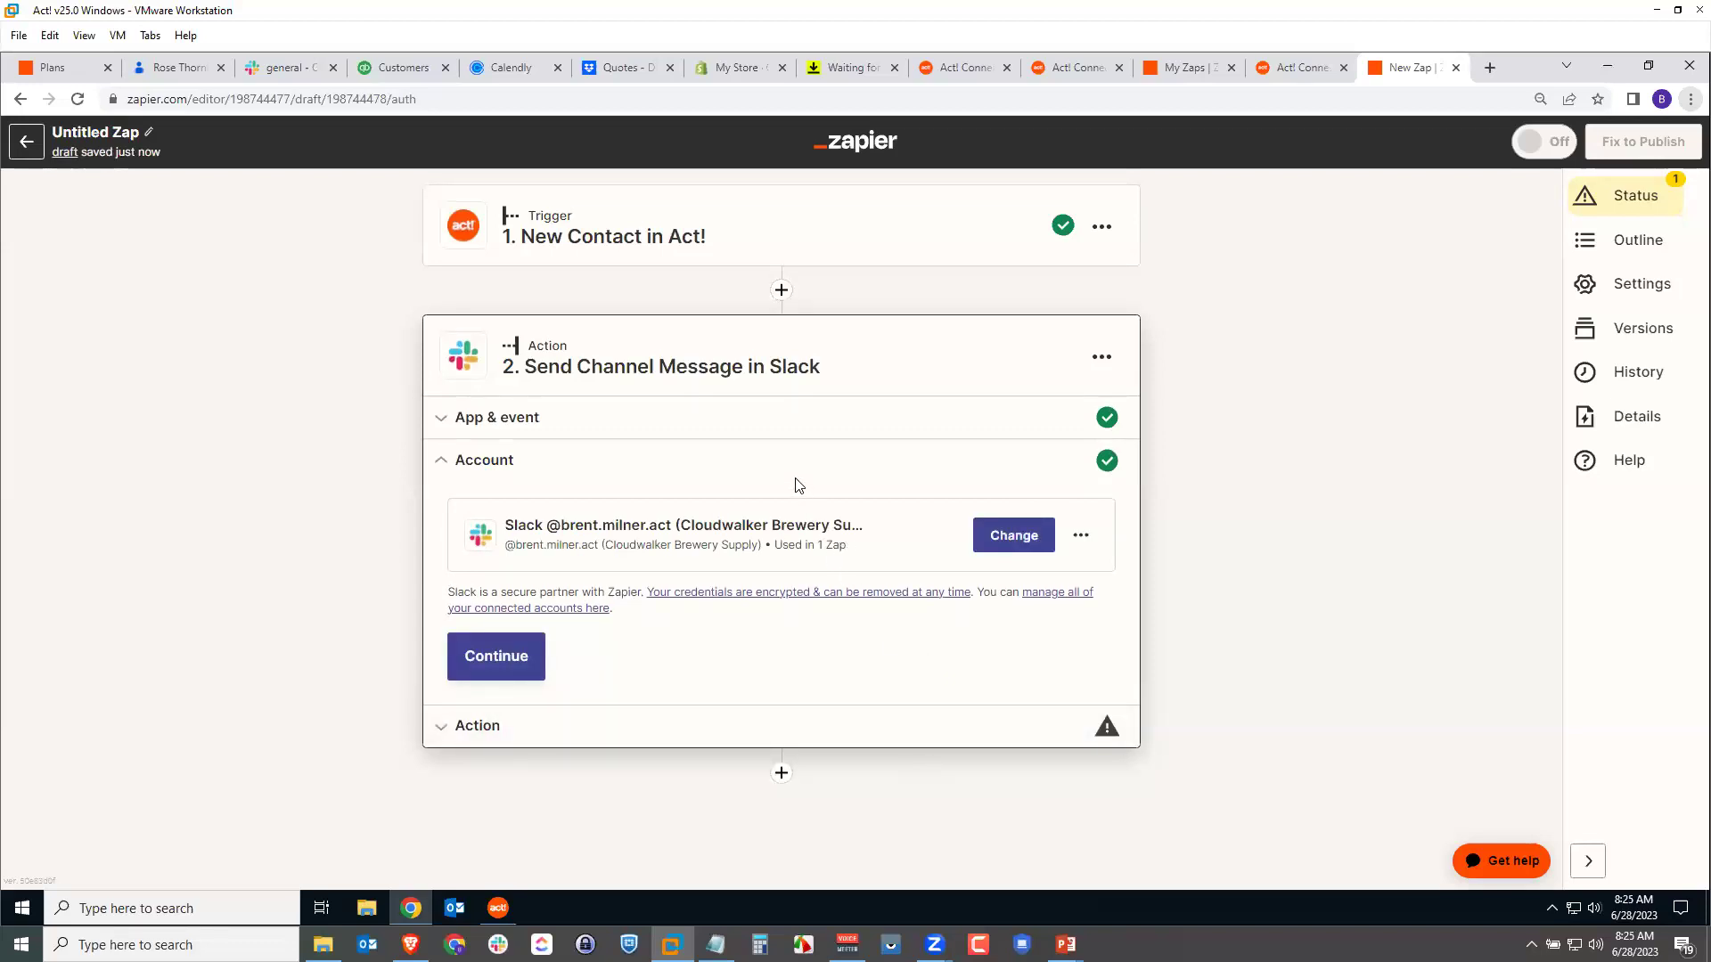
# Step: Choose the general channel as the Slack message's destination
pyautogui.click(488, 658)
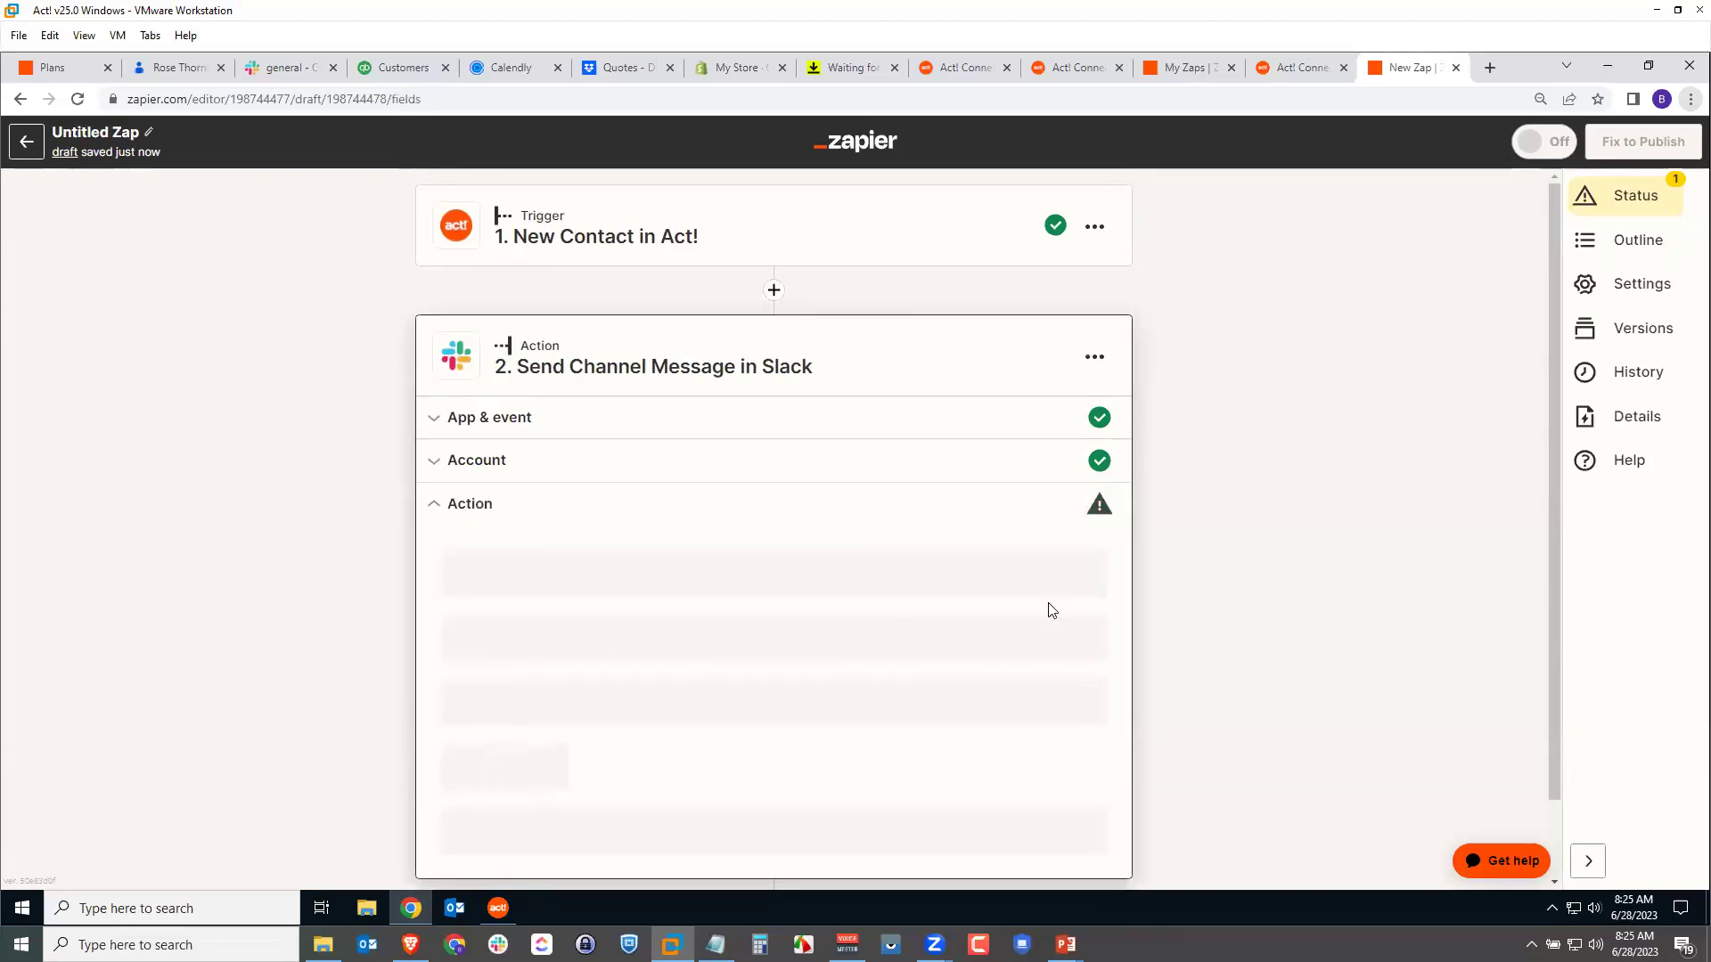
pyautogui.scroll(-2, 1034, 533)
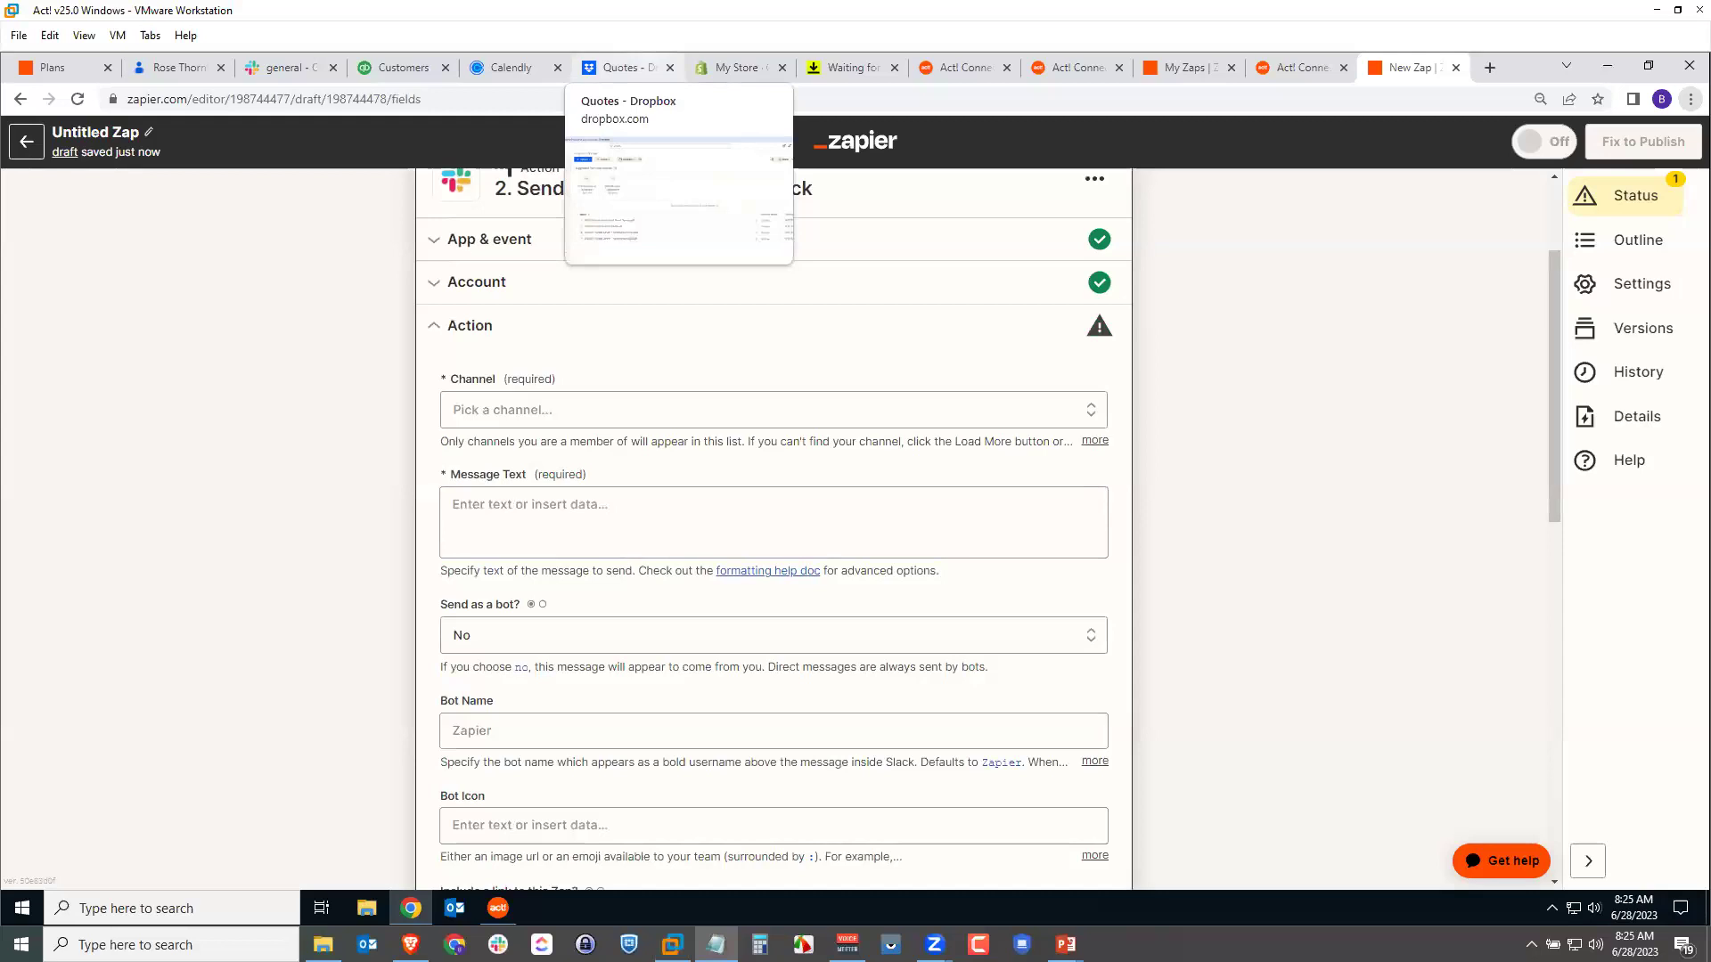
pyautogui.click(592, 409)
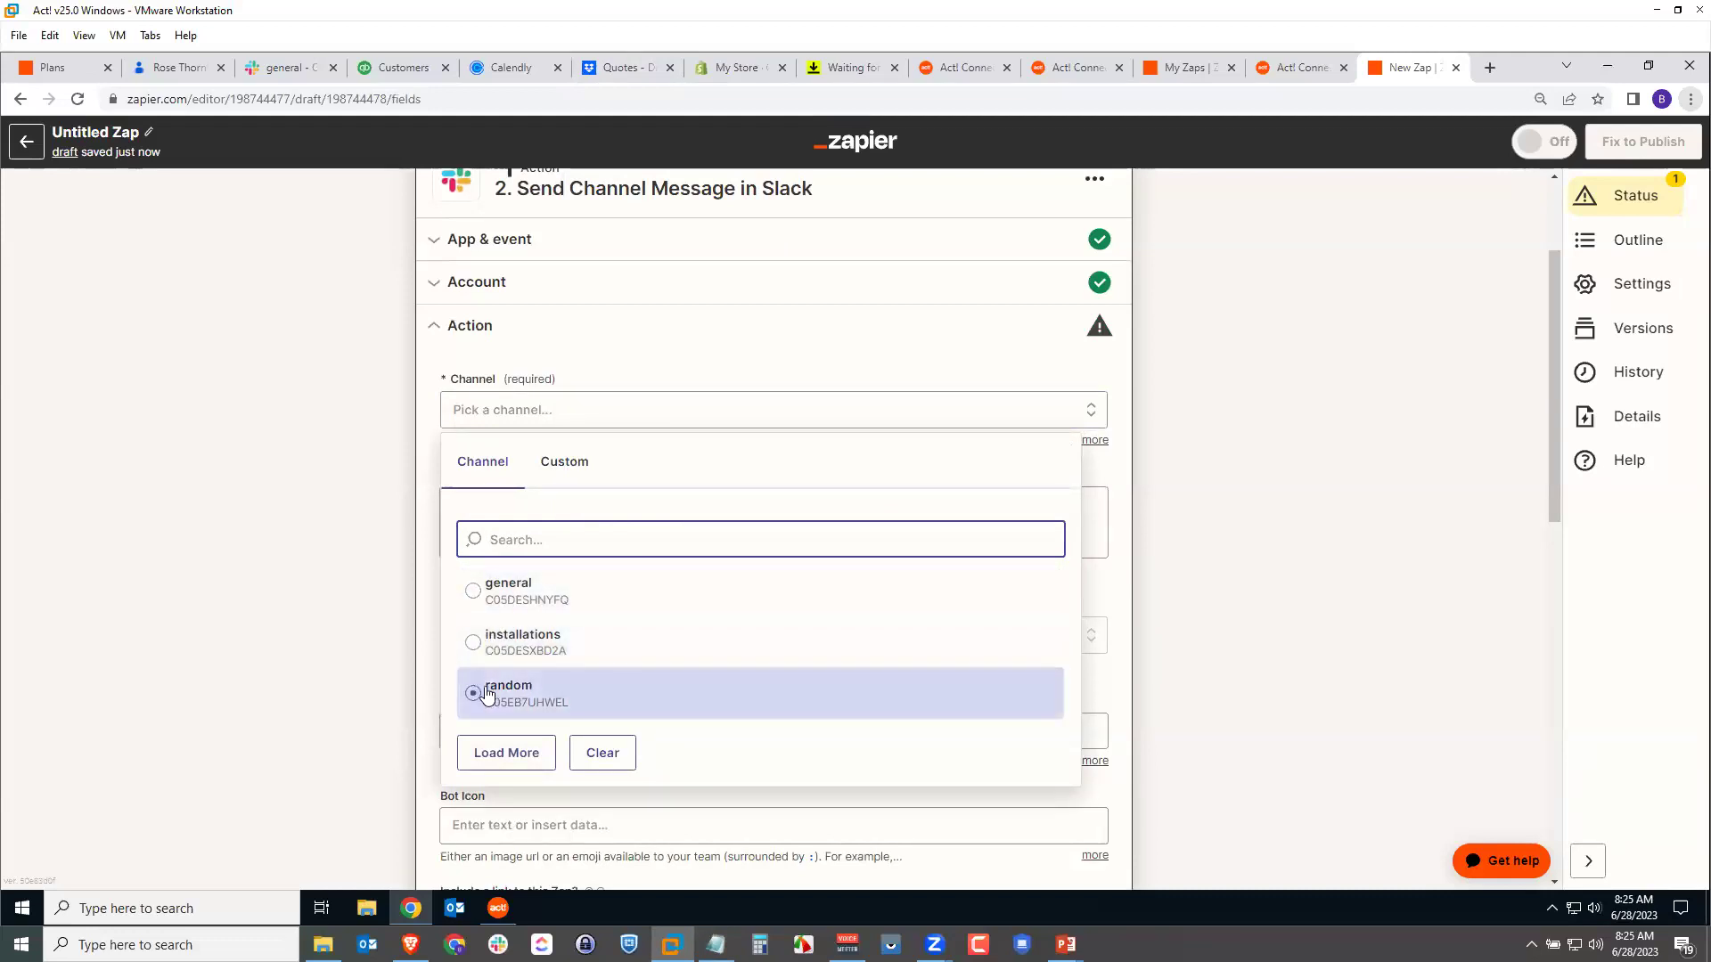
pyautogui.click(509, 606)
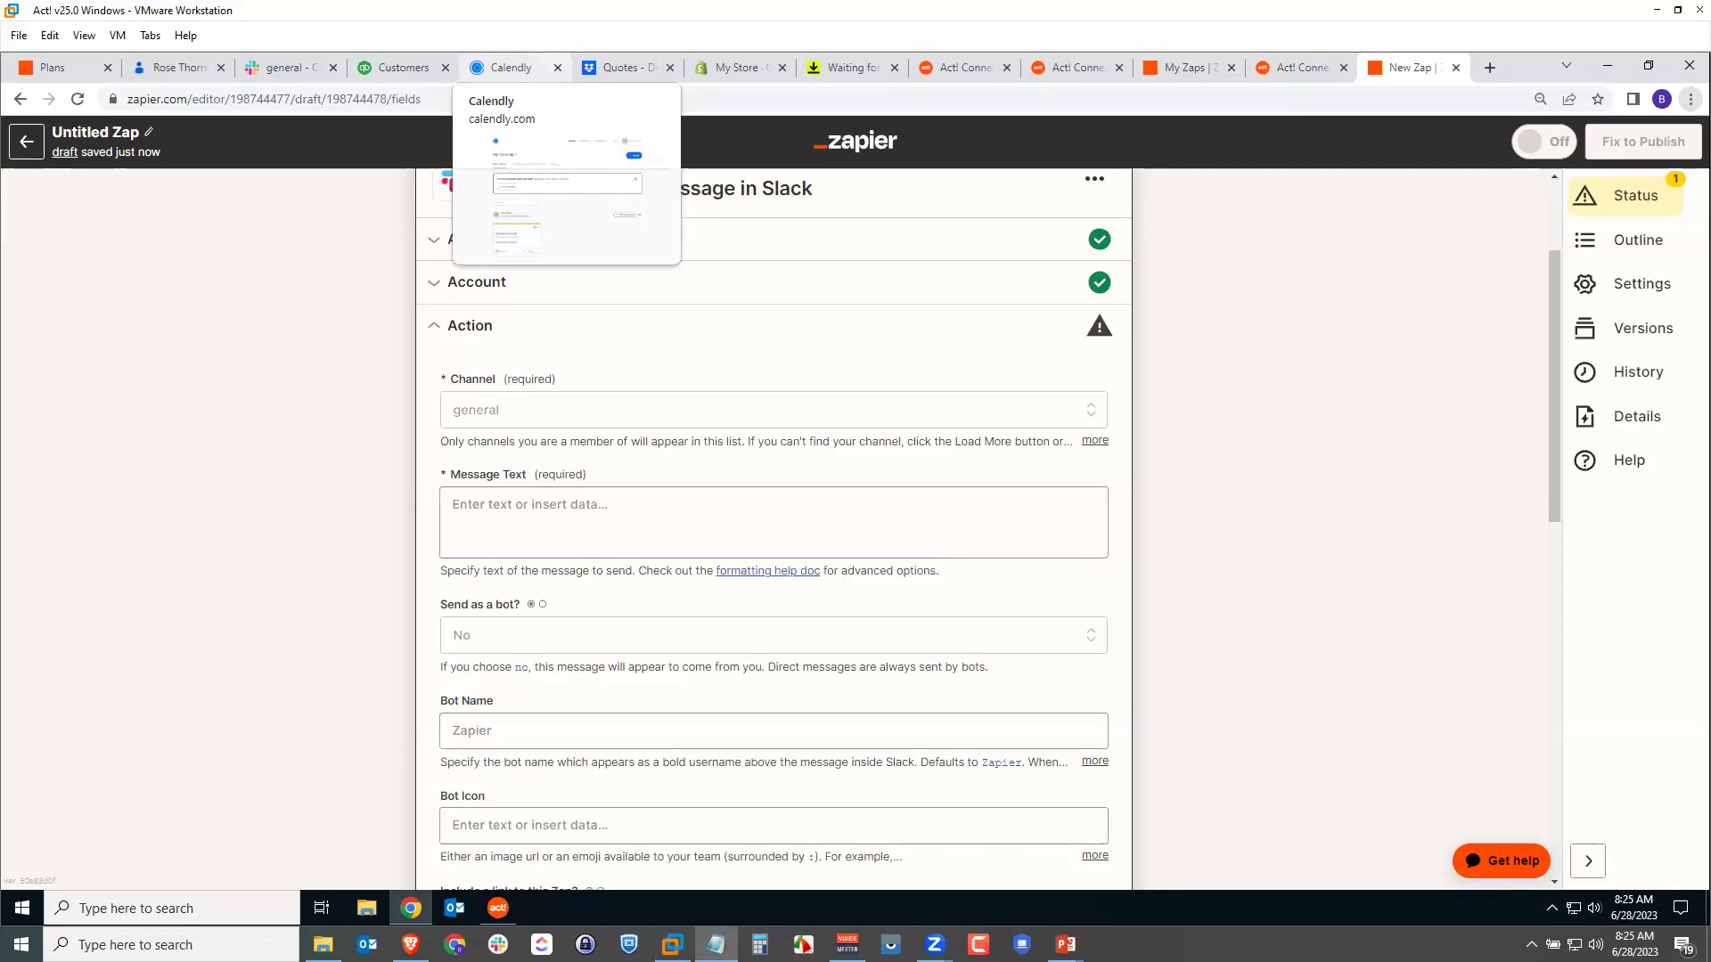
# Step: Paste the new-contact sentence into Message Text, add a period, and delete the xxx placeholder
pyautogui.click(605, 505)
pyautogui.write('A new contact, xxx, has been created')
pyautogui.write('.')
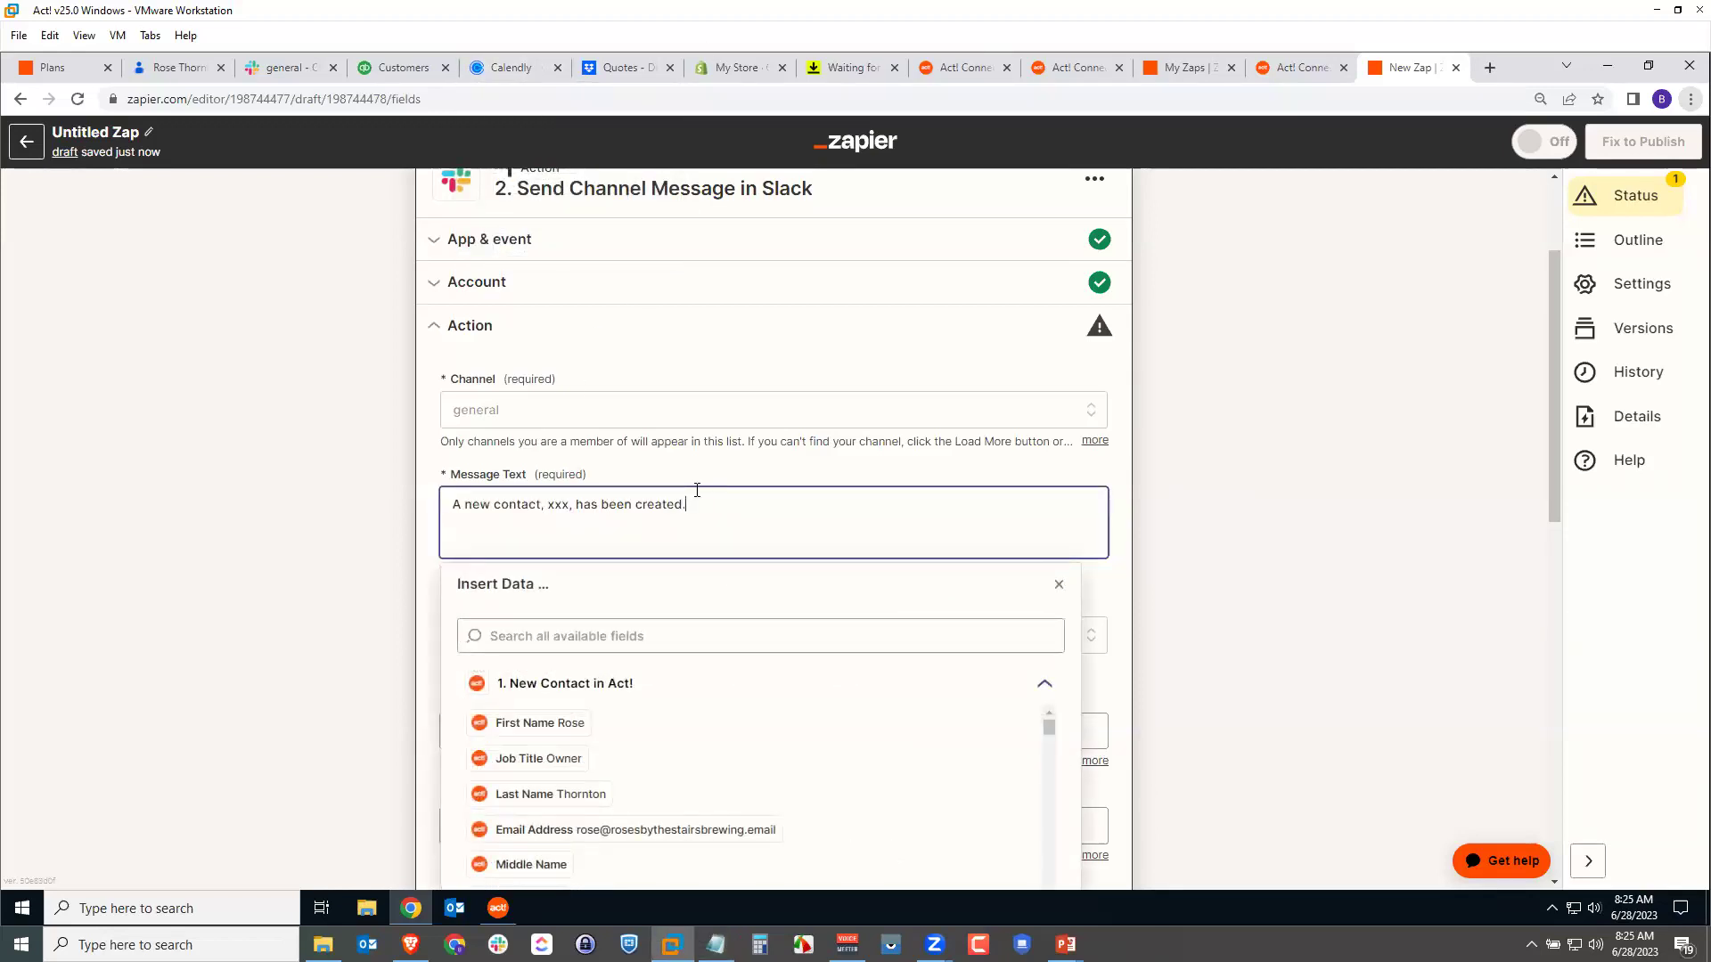
pyautogui.doubleClick(561, 504)
pyautogui.press('BackSpace')
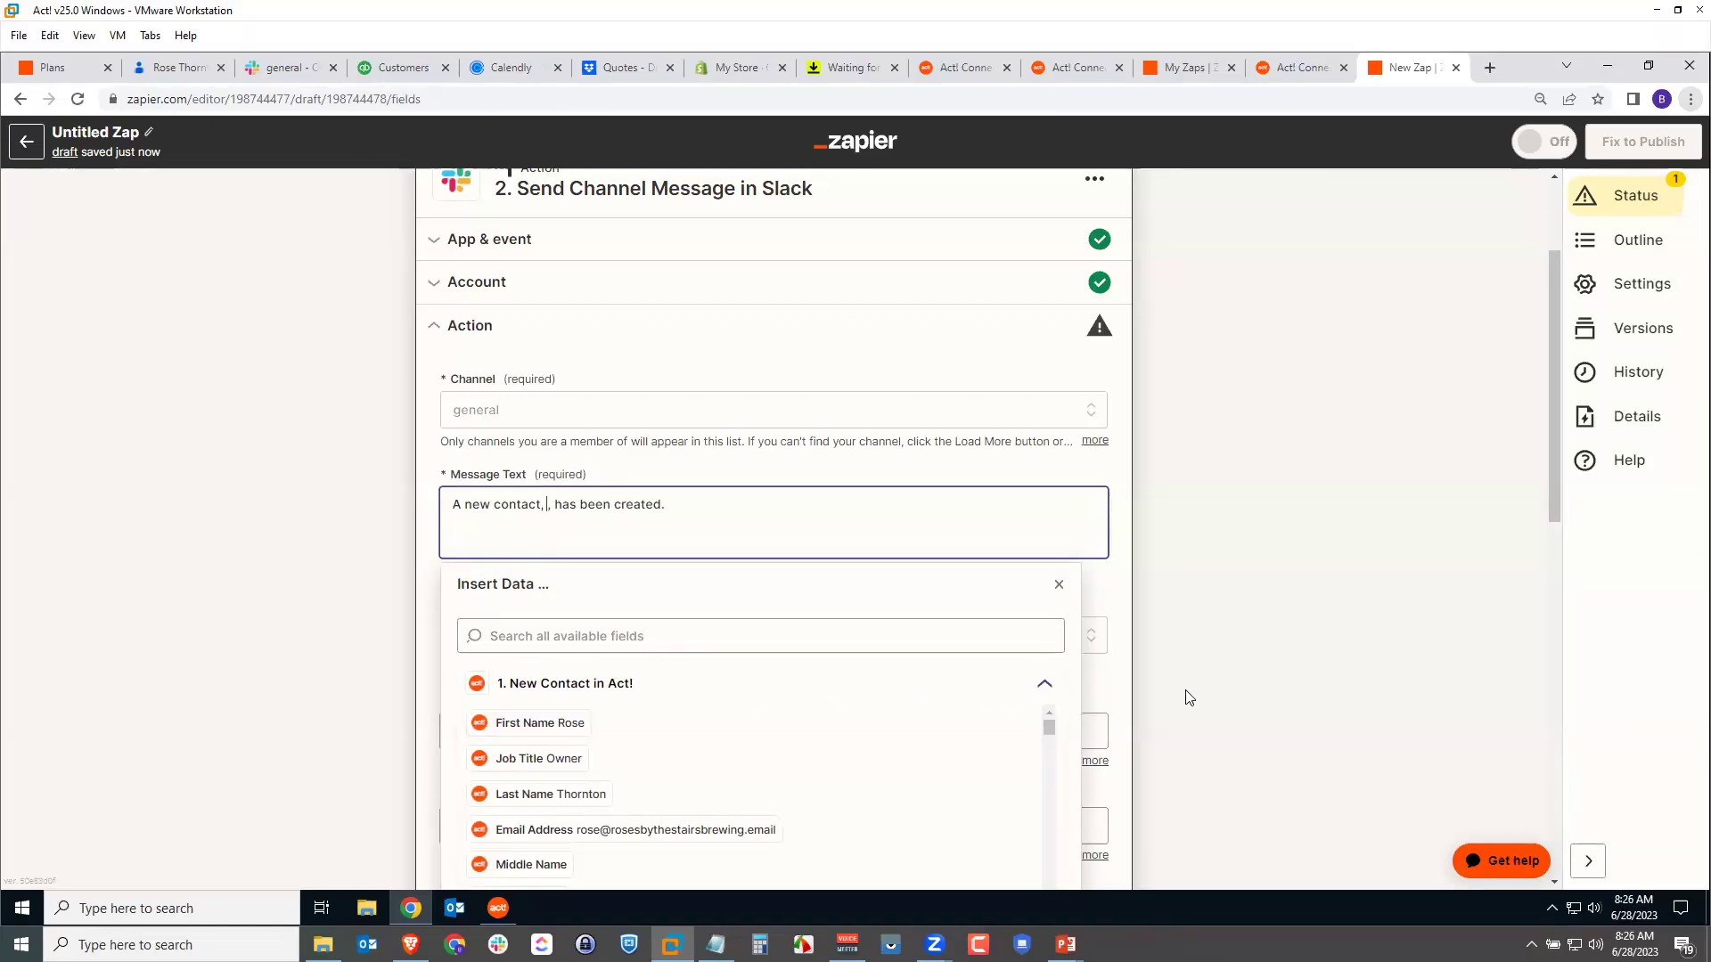
# Step: Insert the Act! Full Name field into the message where the placeholder was
pyautogui.click(692, 644)
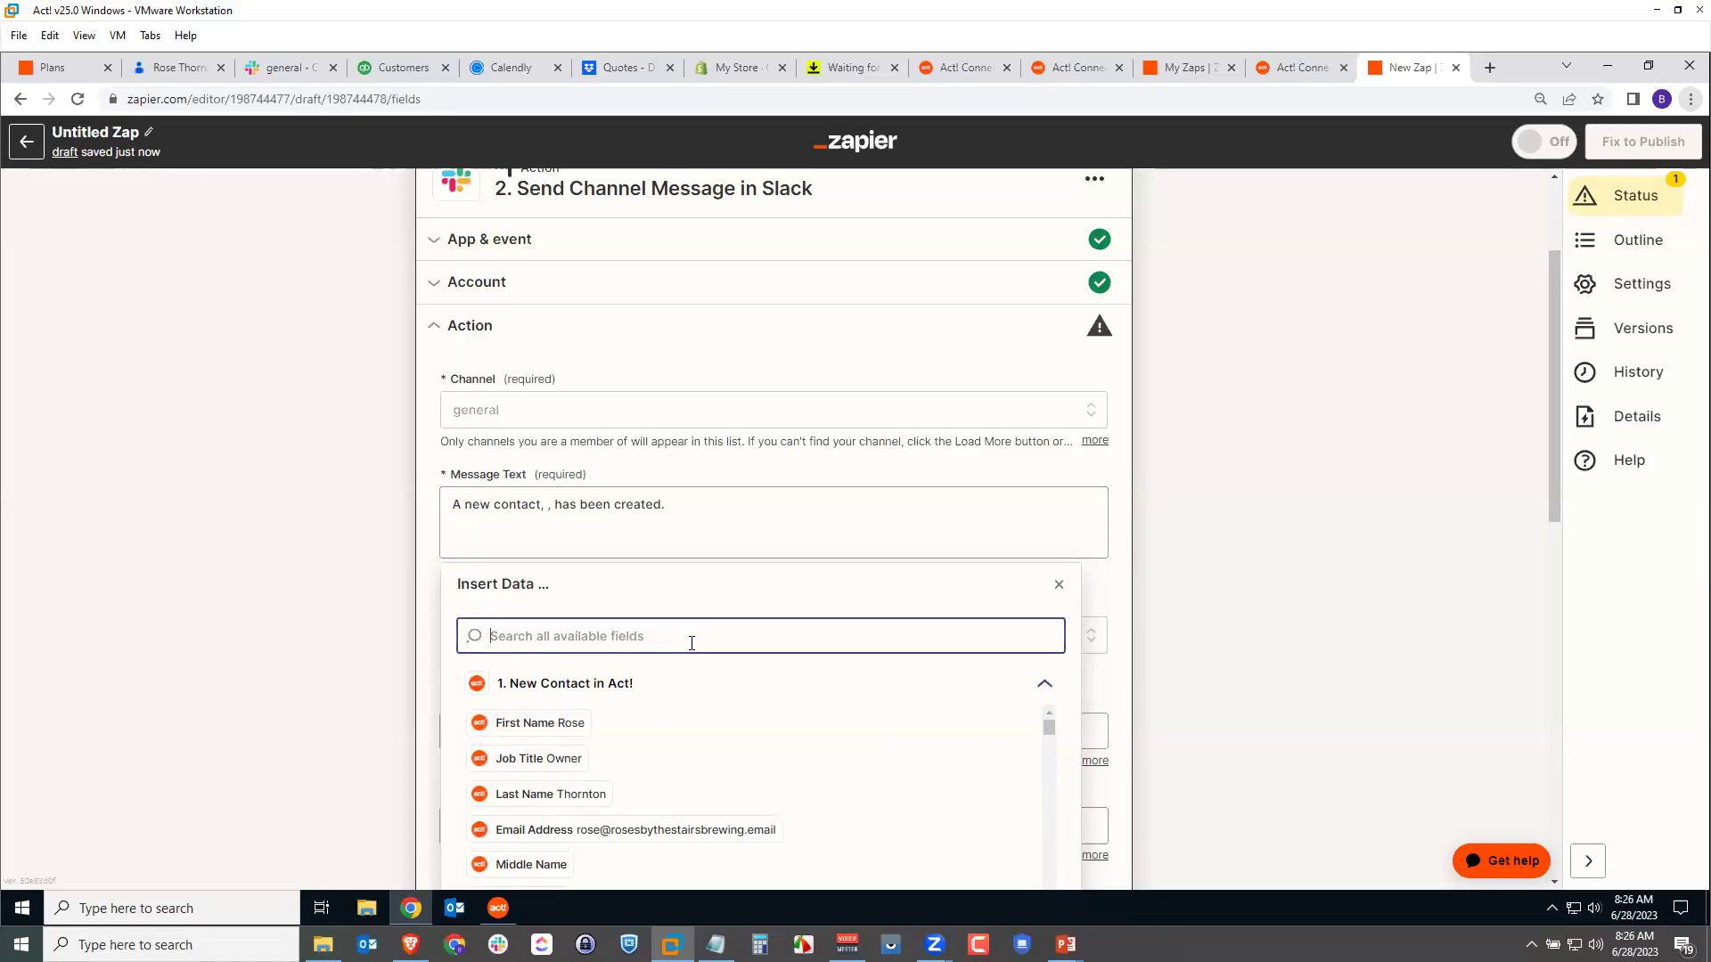
pyautogui.write('fu')
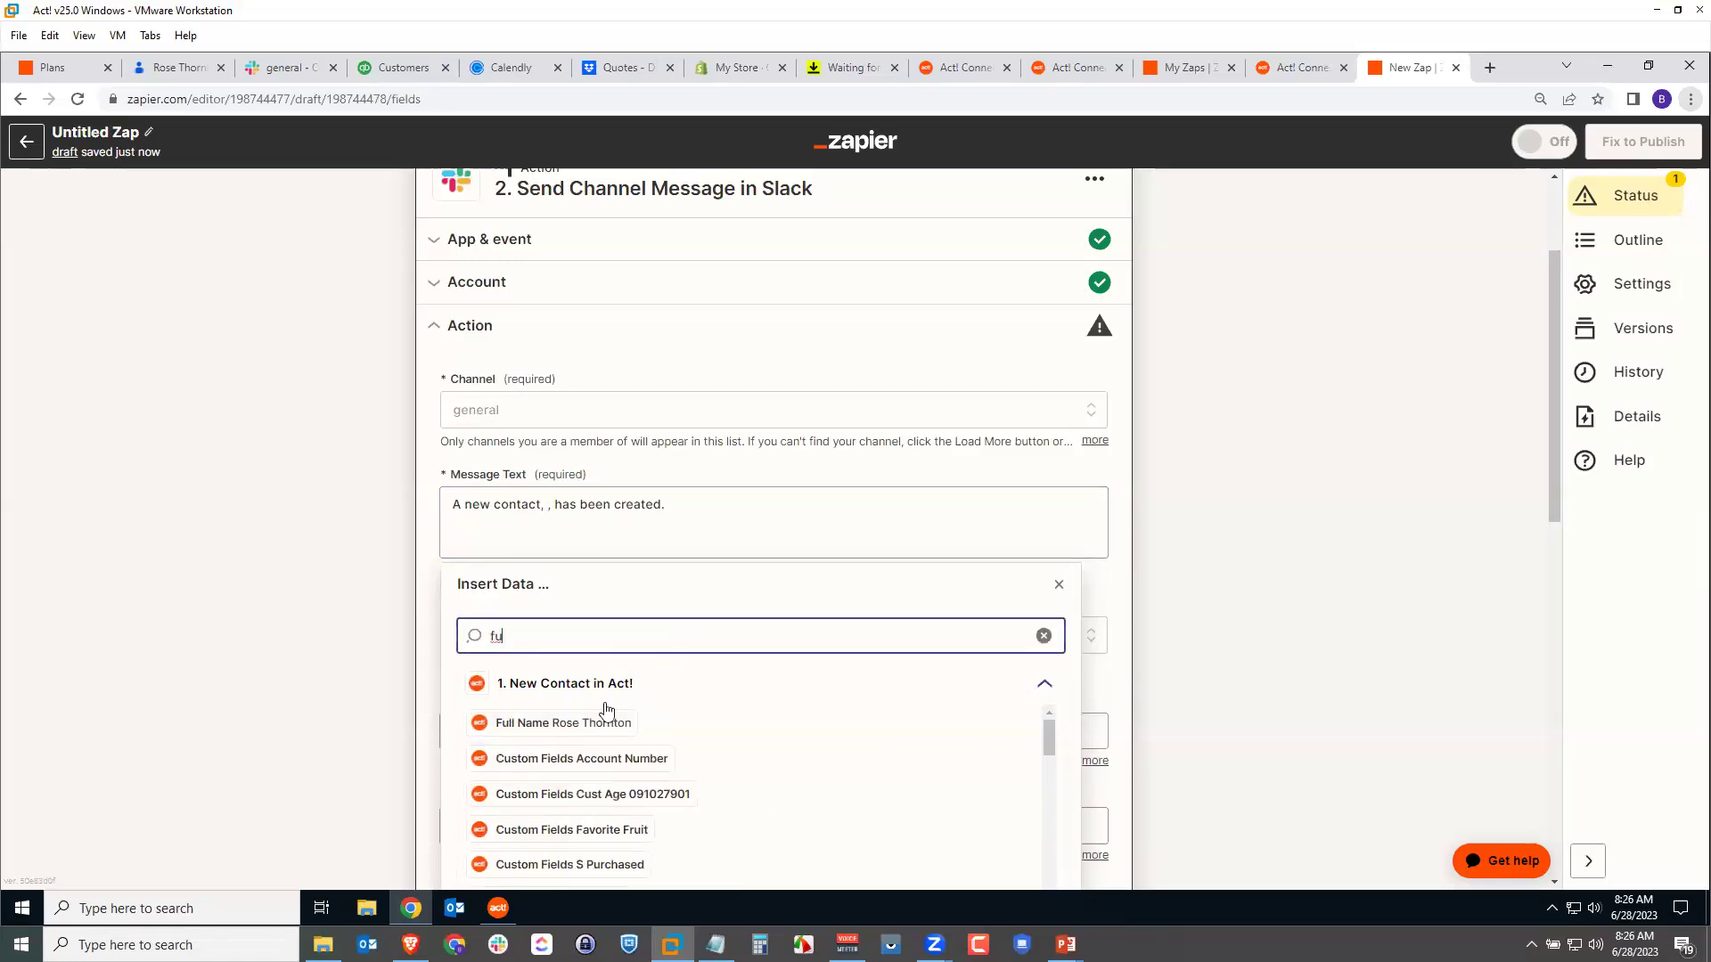
pyautogui.click(517, 732)
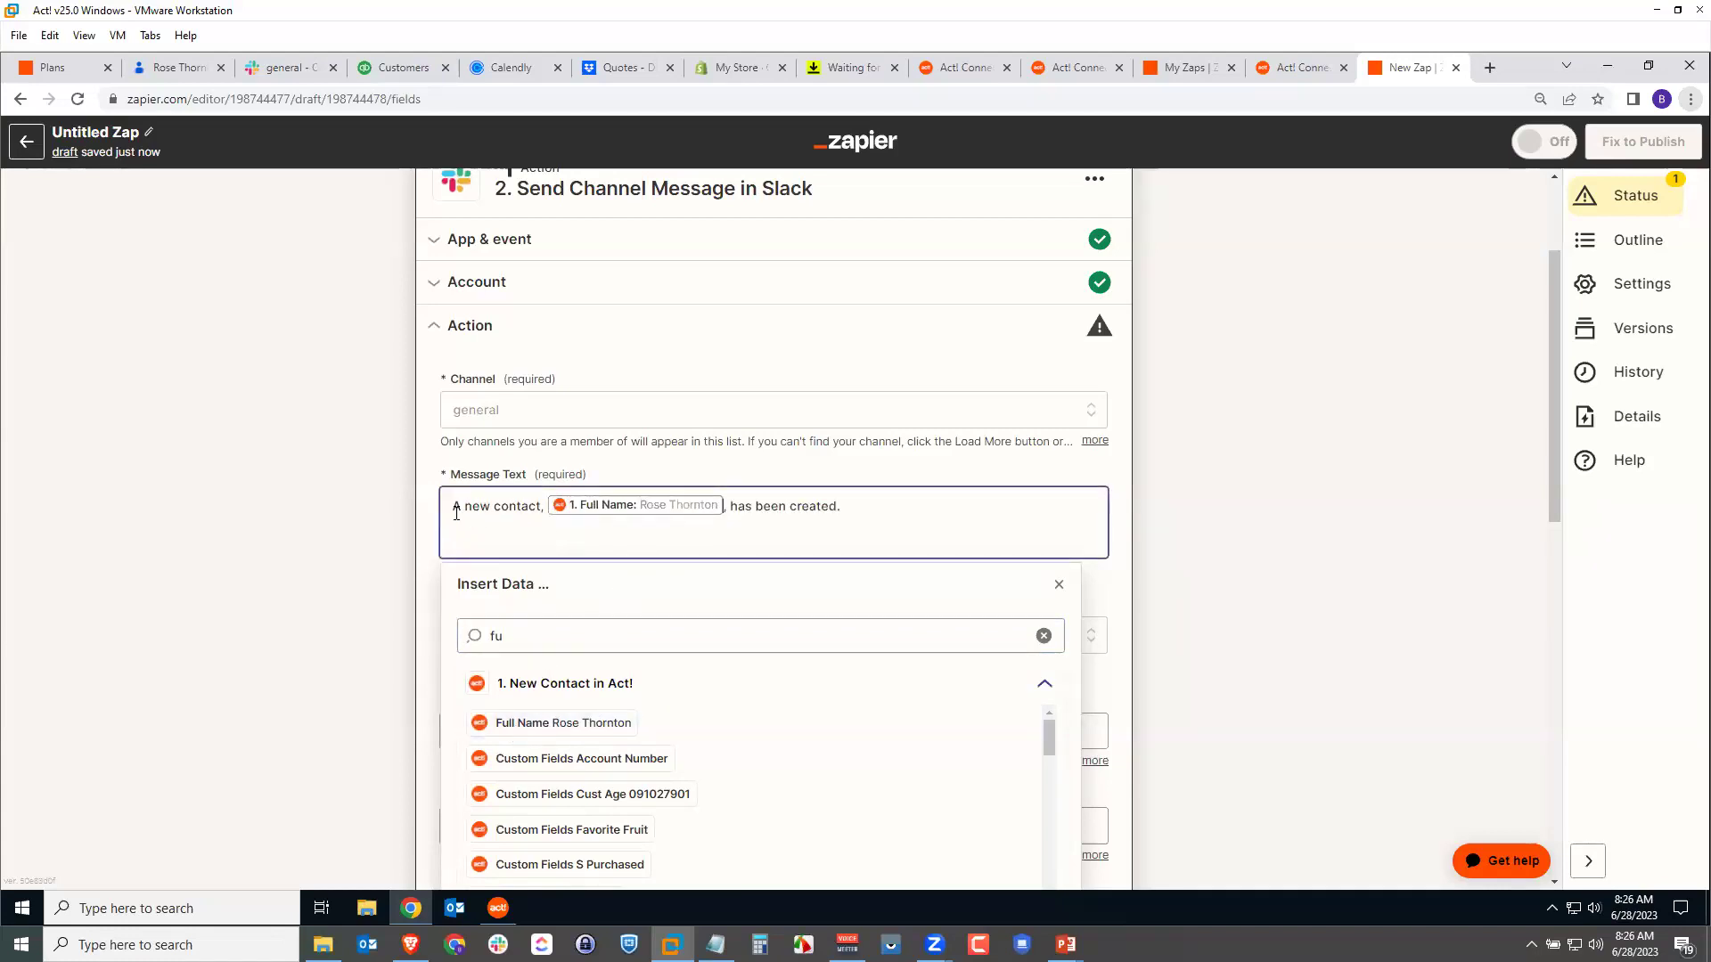
pyautogui.click(1132, 509)
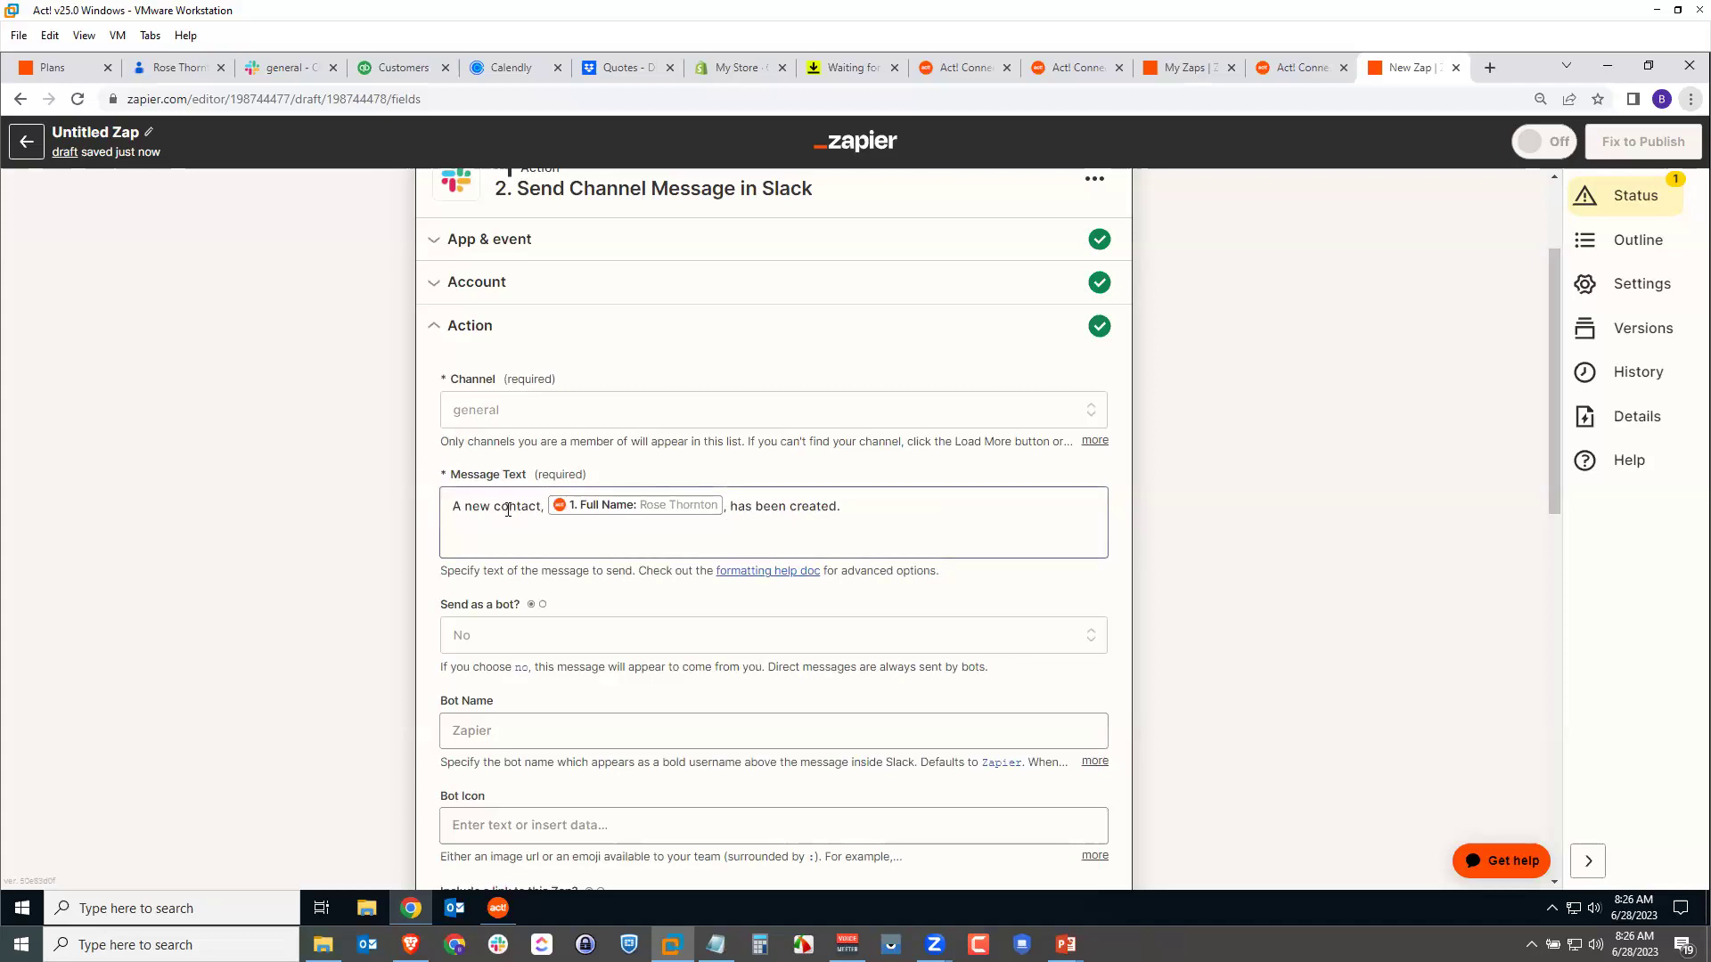
# Step: Set 'Send as a bot?' to Yes with Bot Name 'Zapier Robot'
pyautogui.click(499, 638)
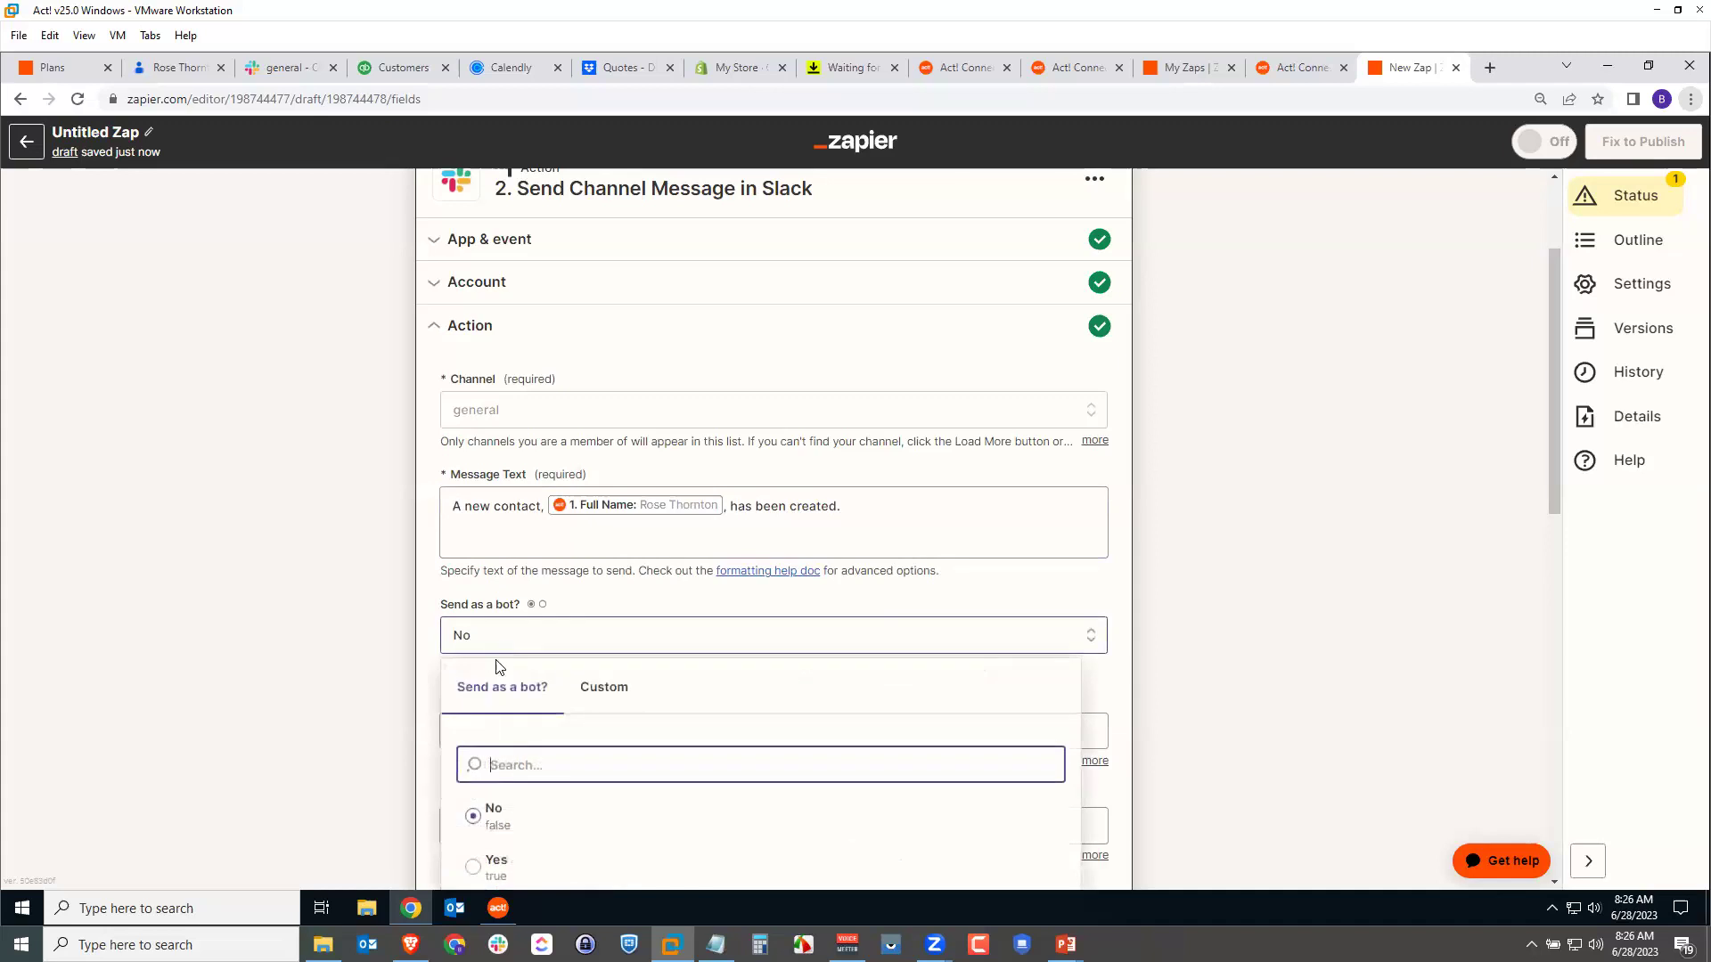
pyautogui.click(499, 862)
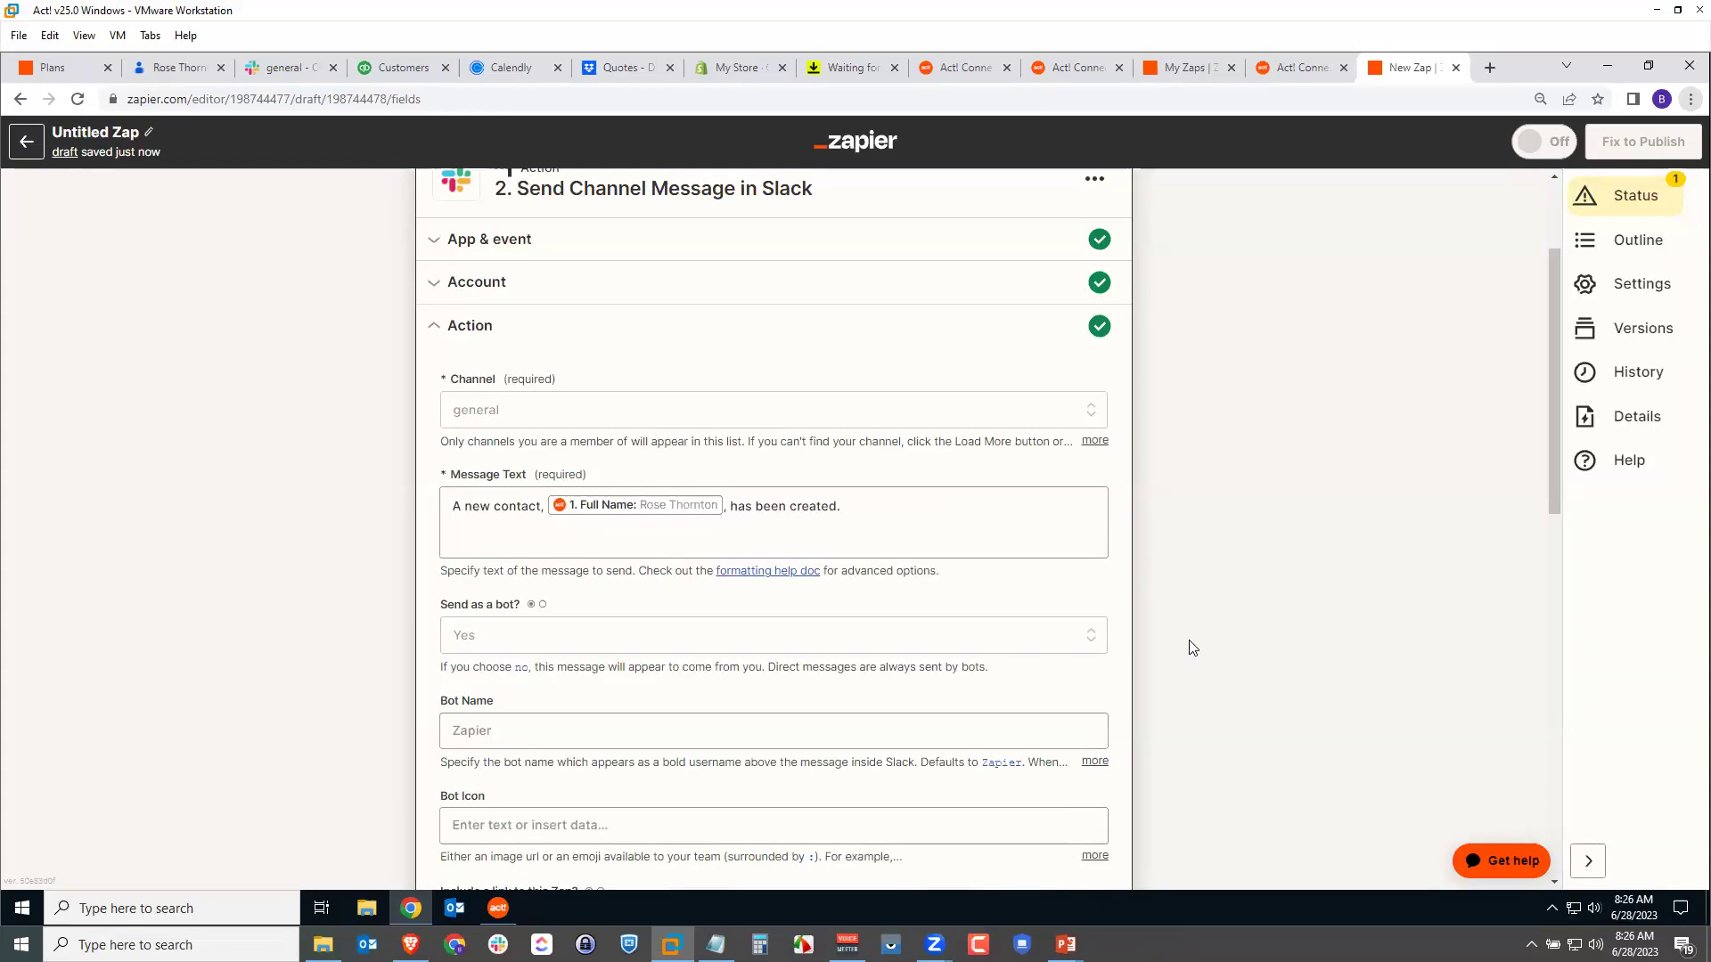
pyautogui.scroll(-1, 1188, 646)
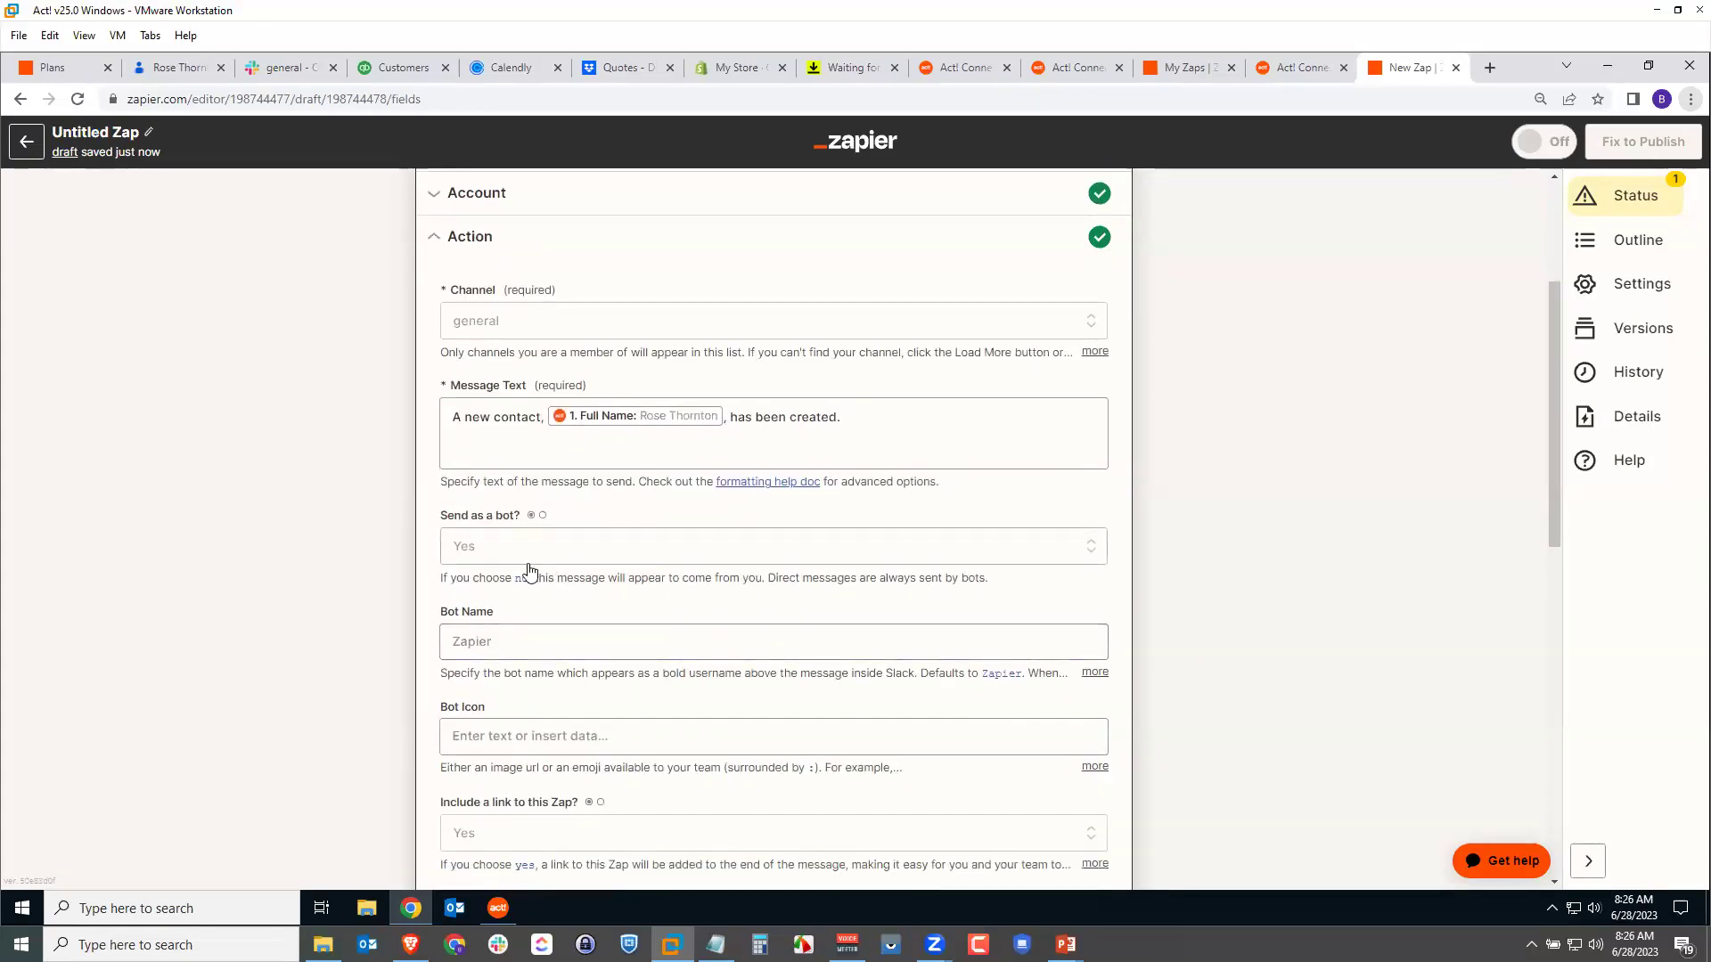
pyautogui.click(513, 645)
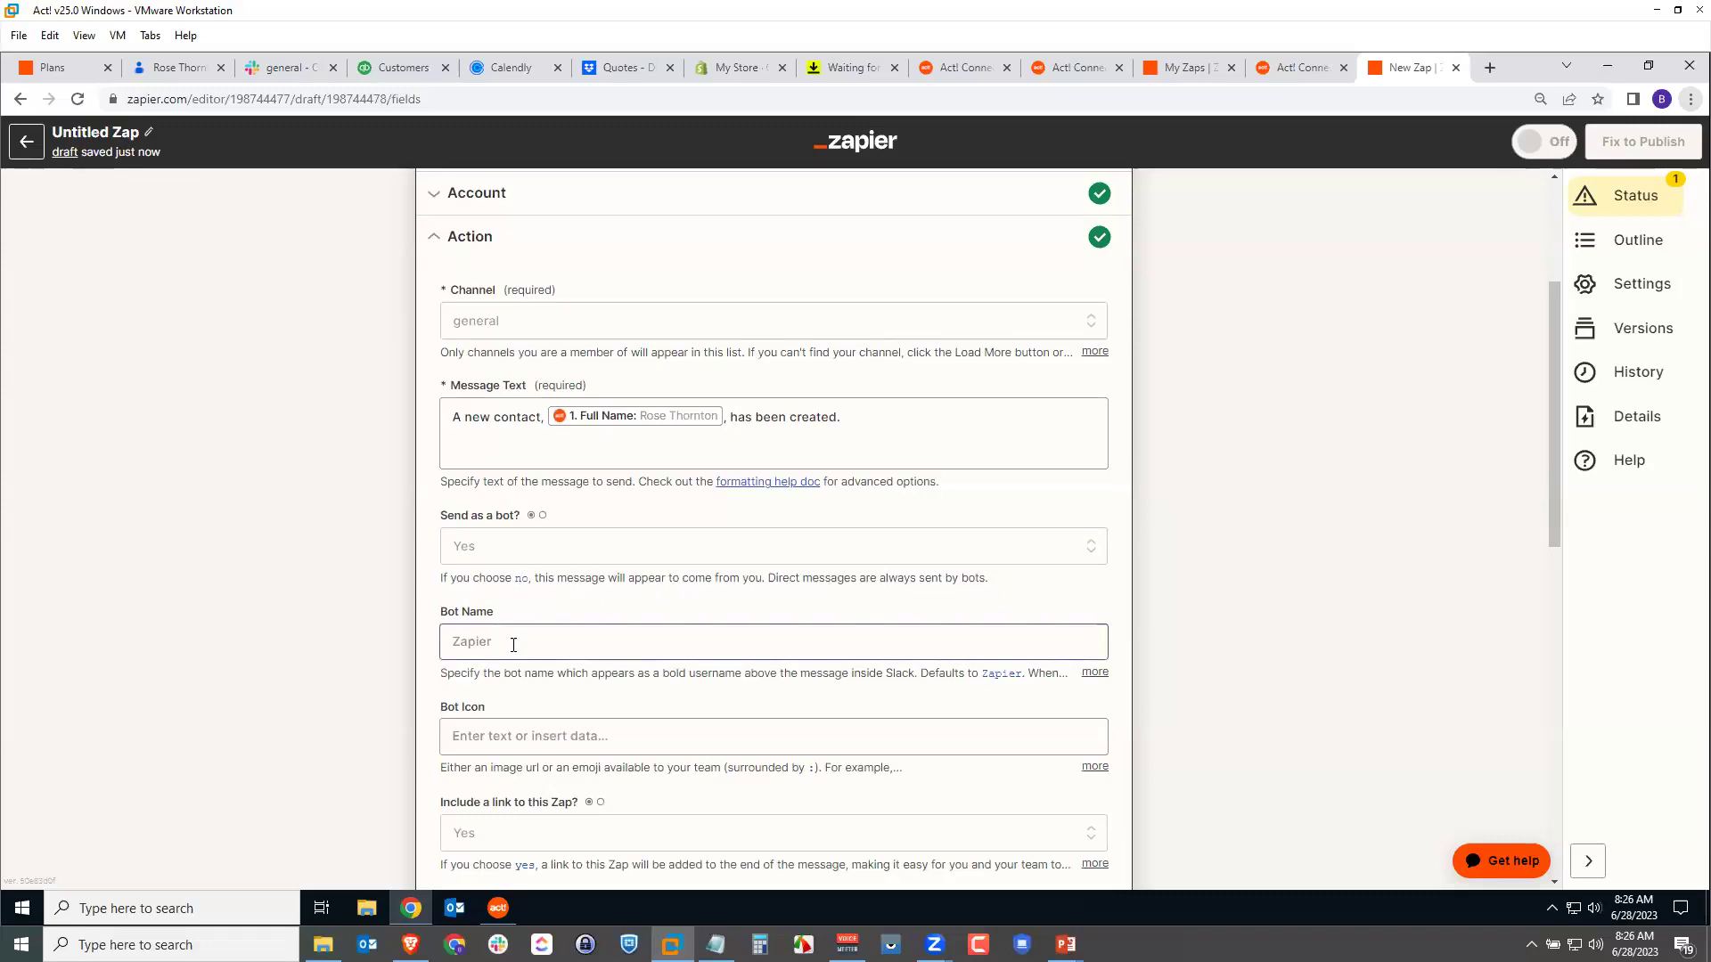
pyautogui.click(513, 644)
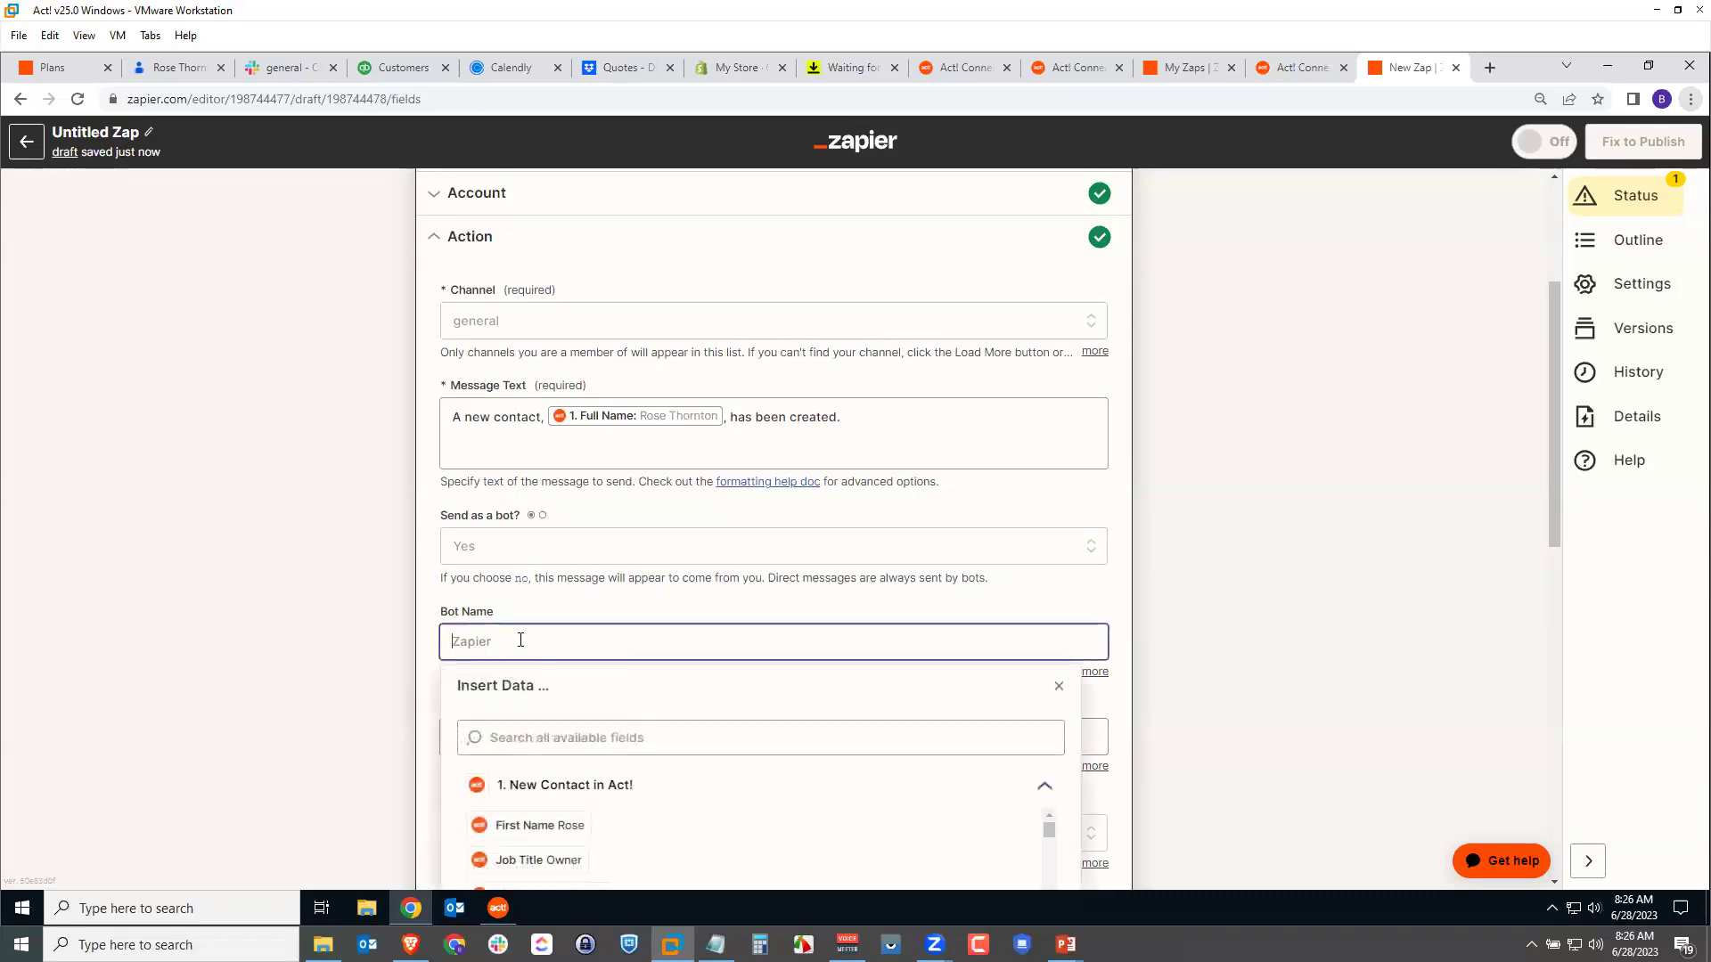
pyautogui.write('Zapier Robot')
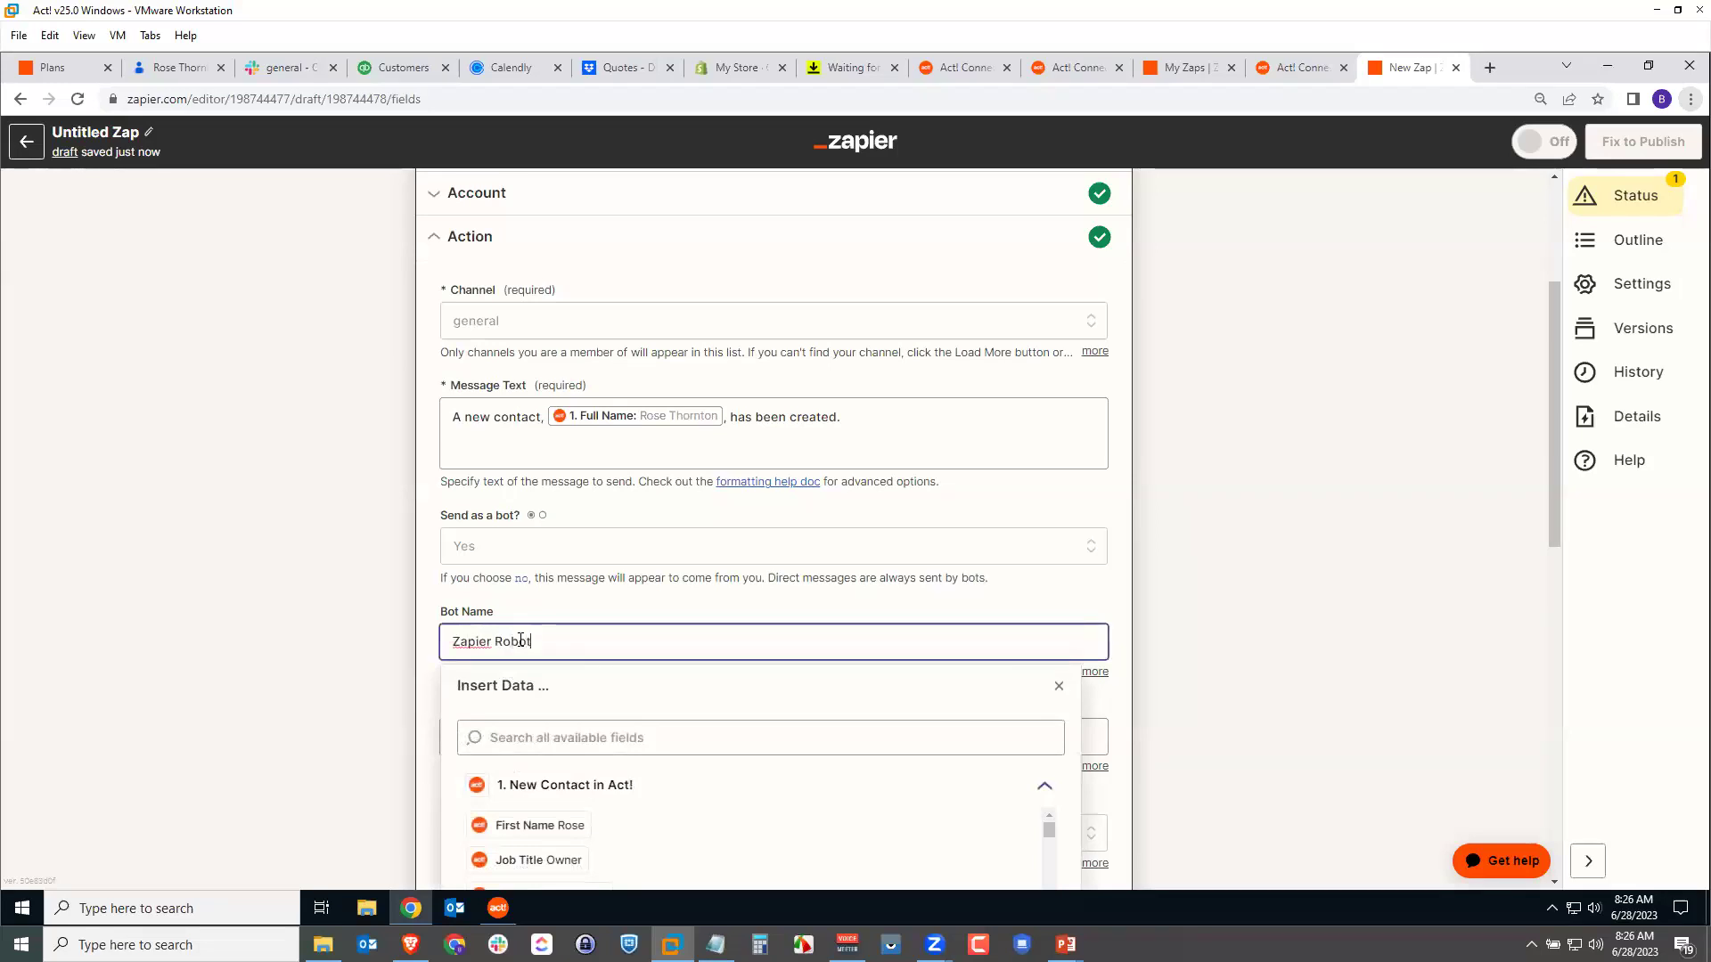
pyautogui.click(1184, 500)
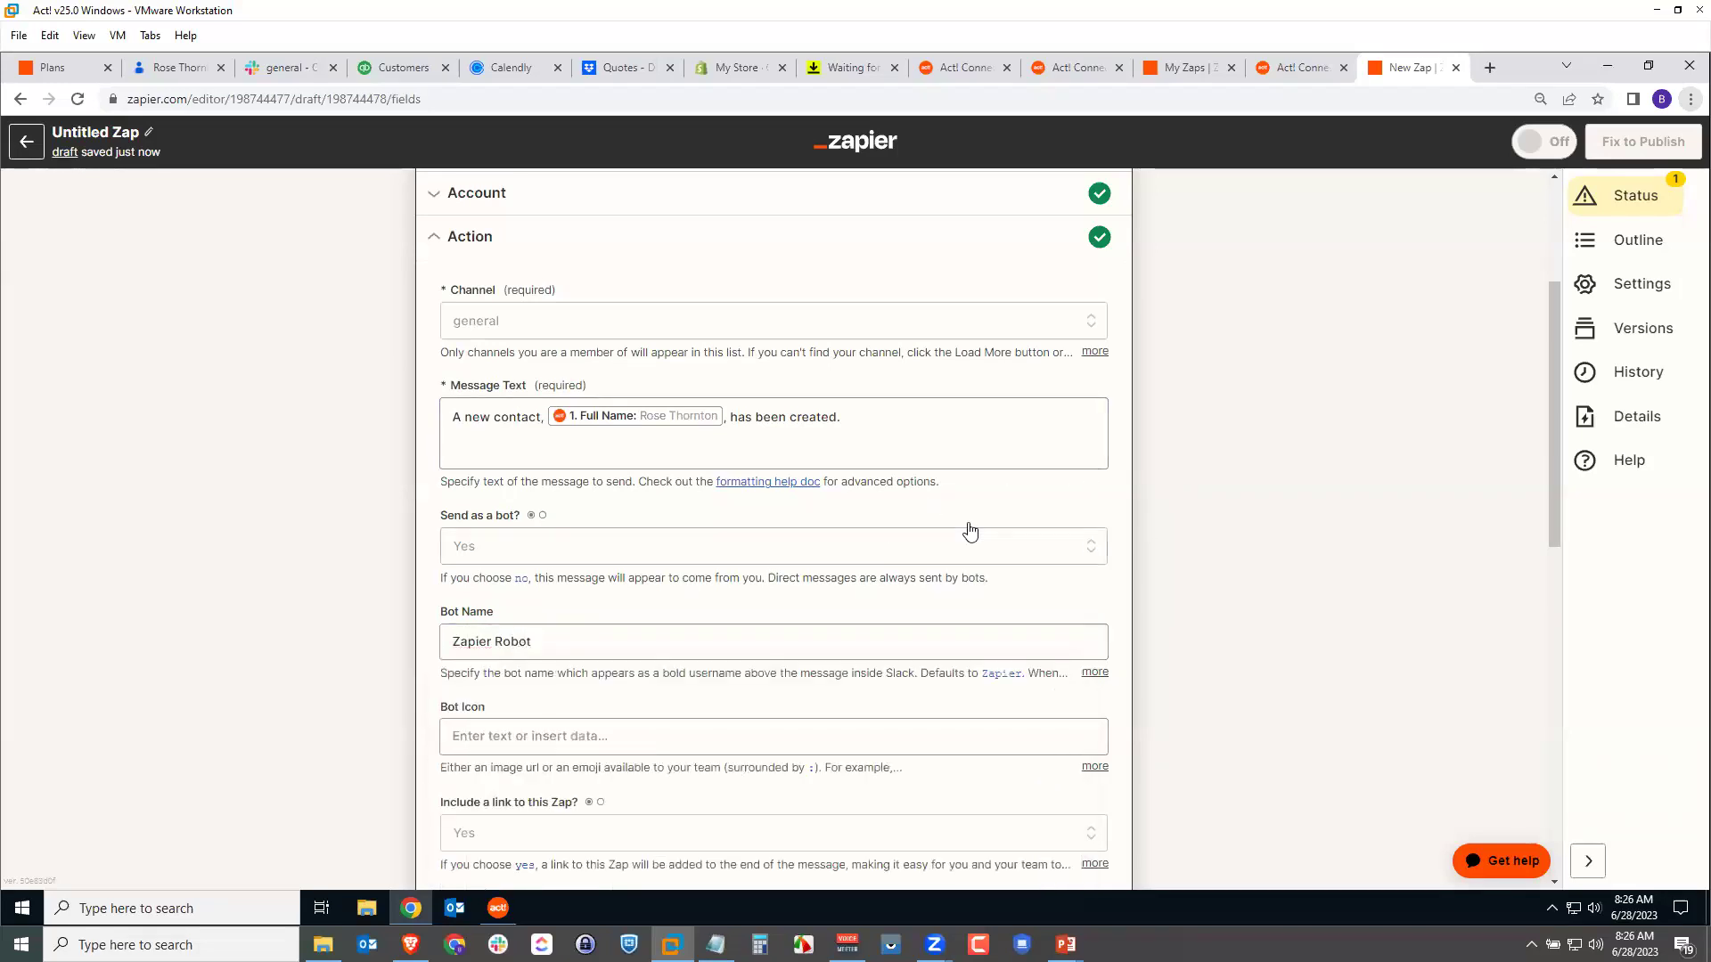
# Step: Leave Bot Icon empty and set 'Include a link to this Zap?' to No
pyautogui.scroll(-1, 974, 516)
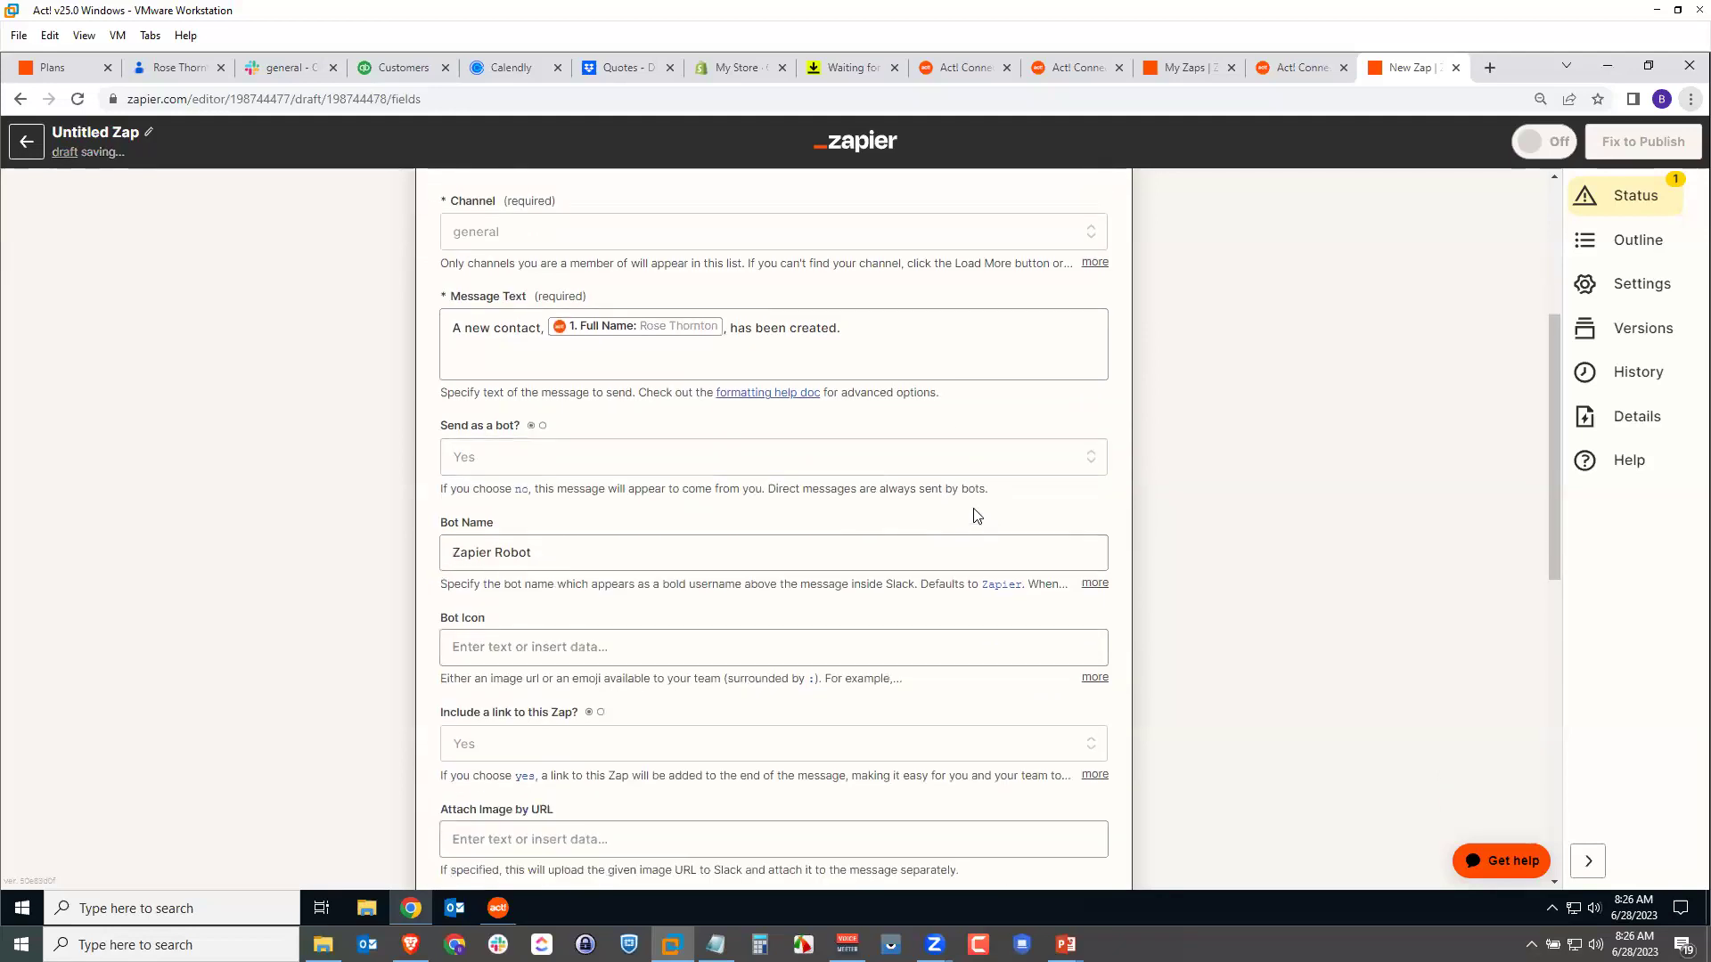
pyautogui.click(597, 644)
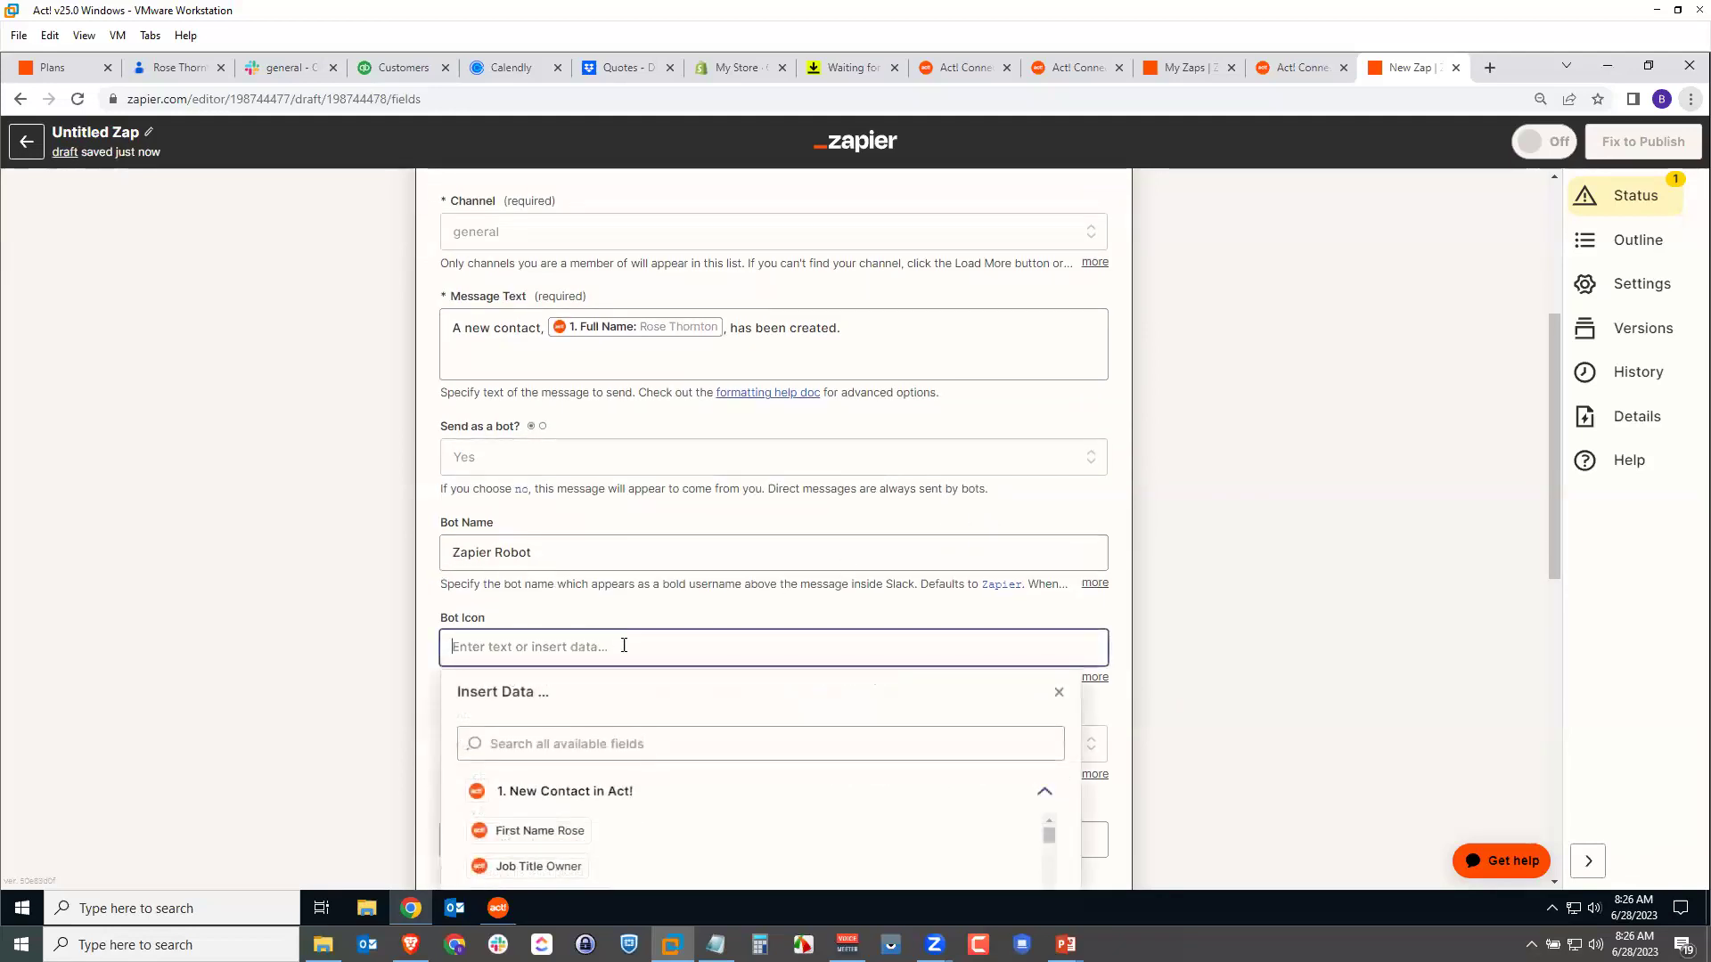
pyautogui.press('Escape')
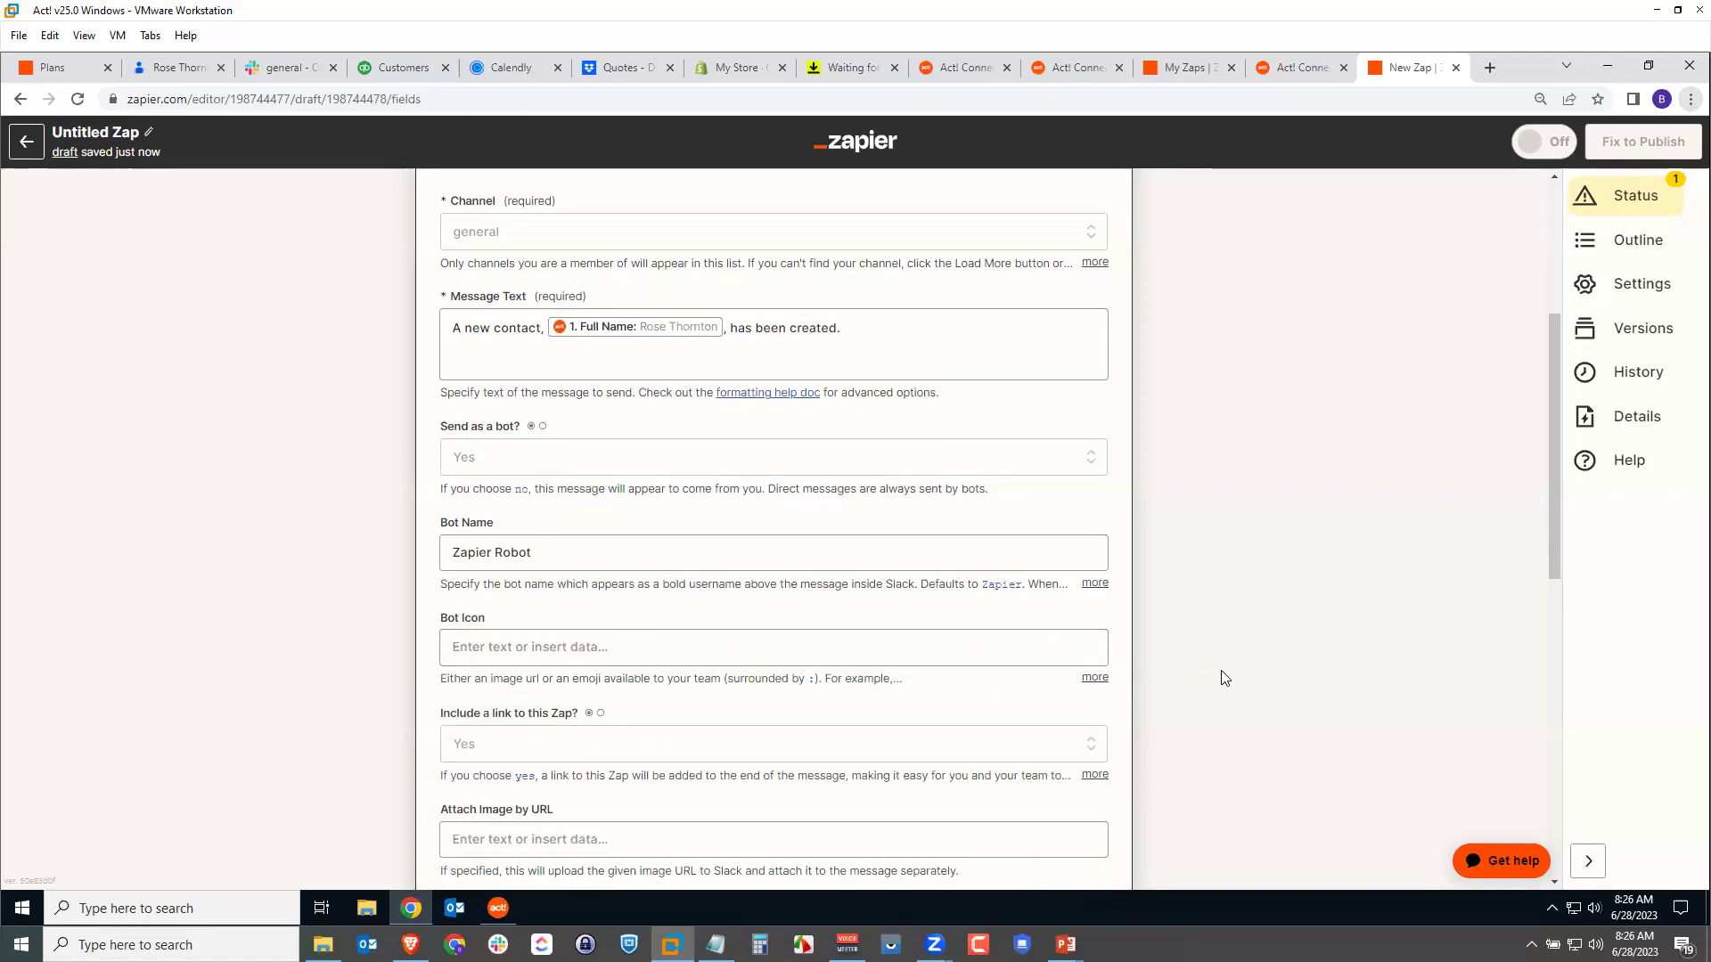
pyautogui.scroll(-4, 1225, 679)
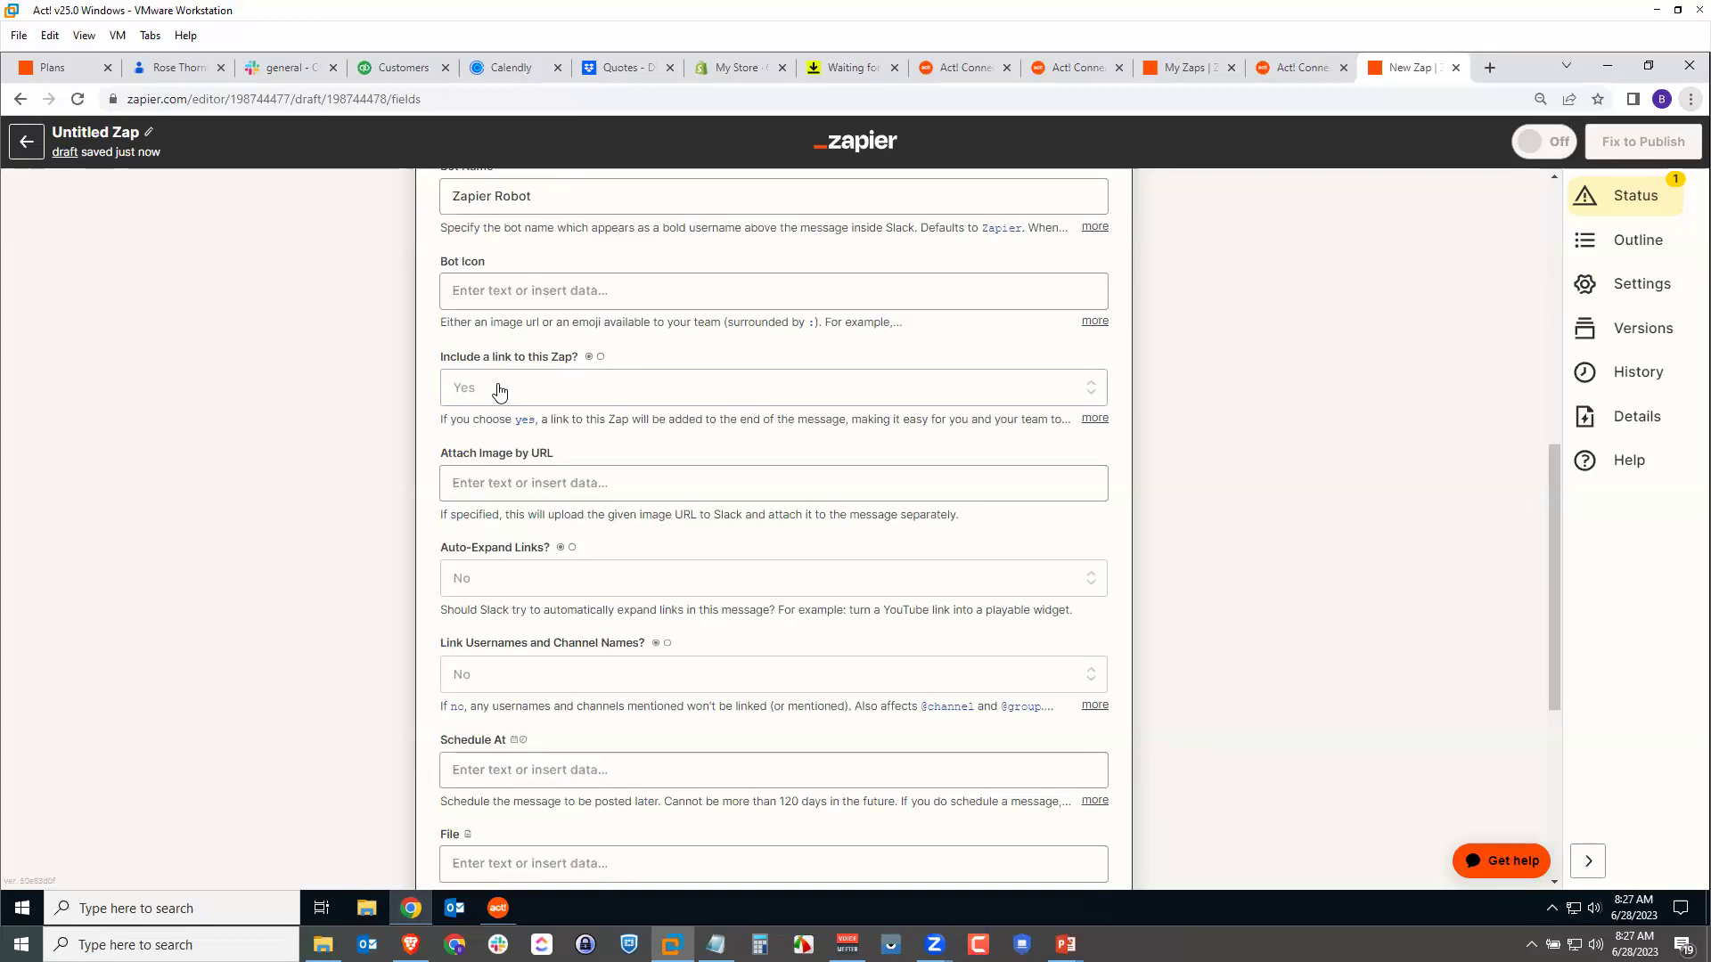
pyautogui.click(535, 391)
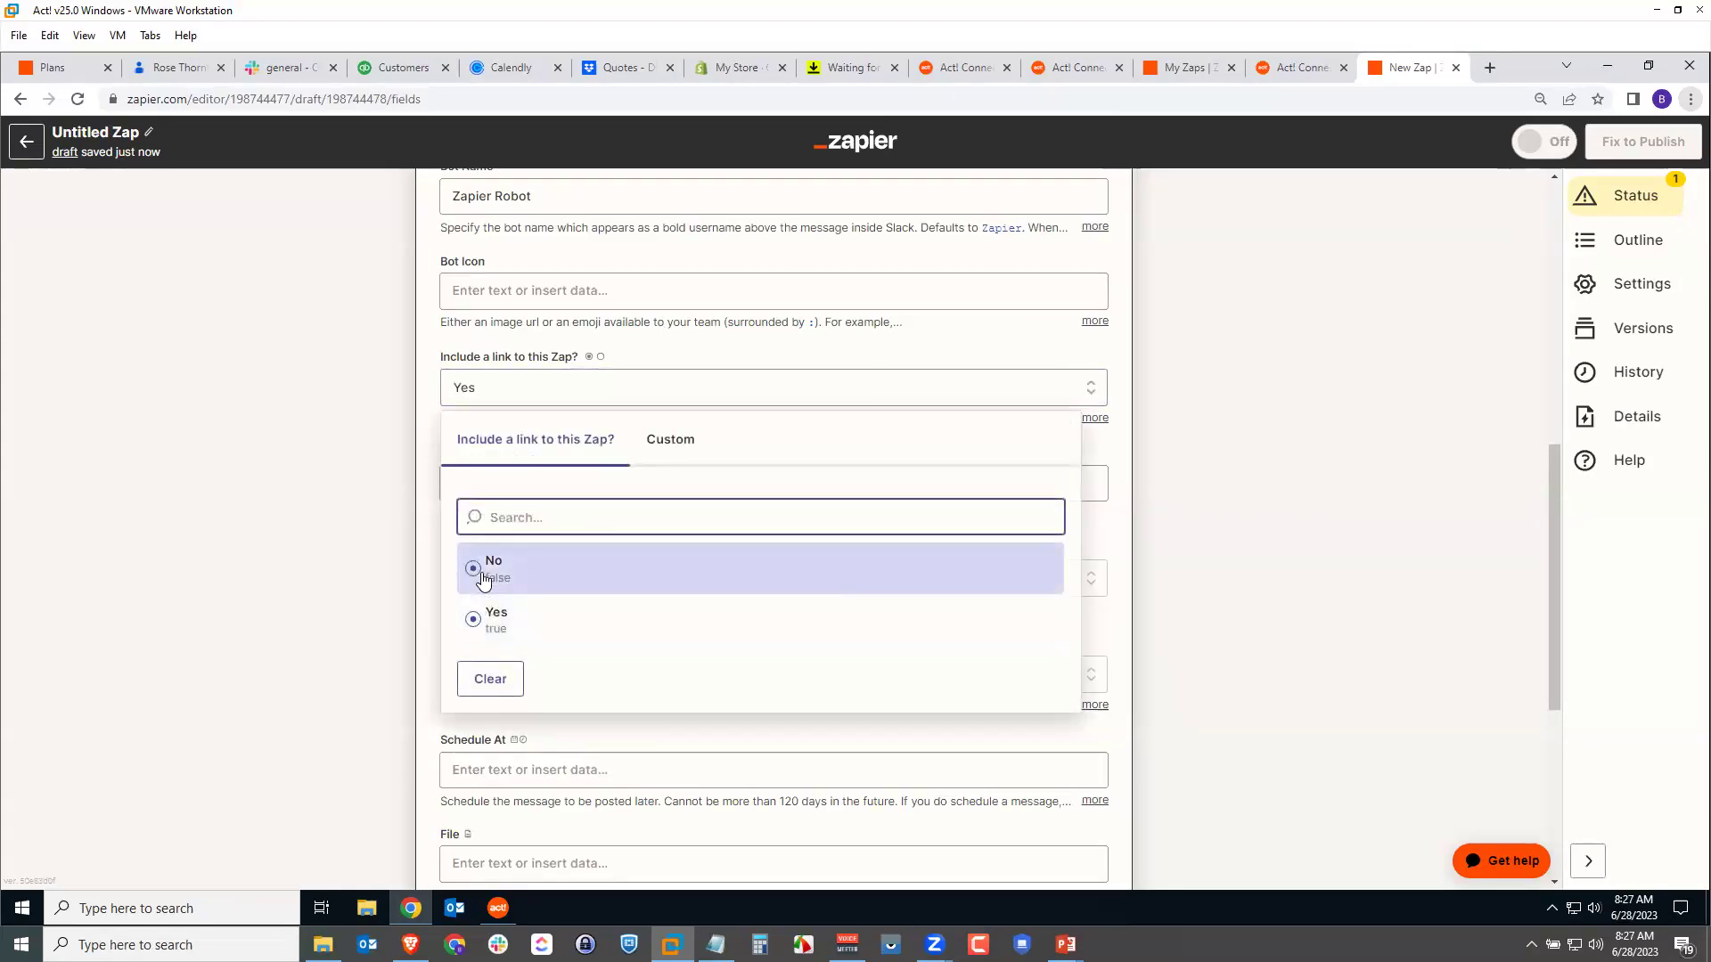
pyautogui.click(484, 582)
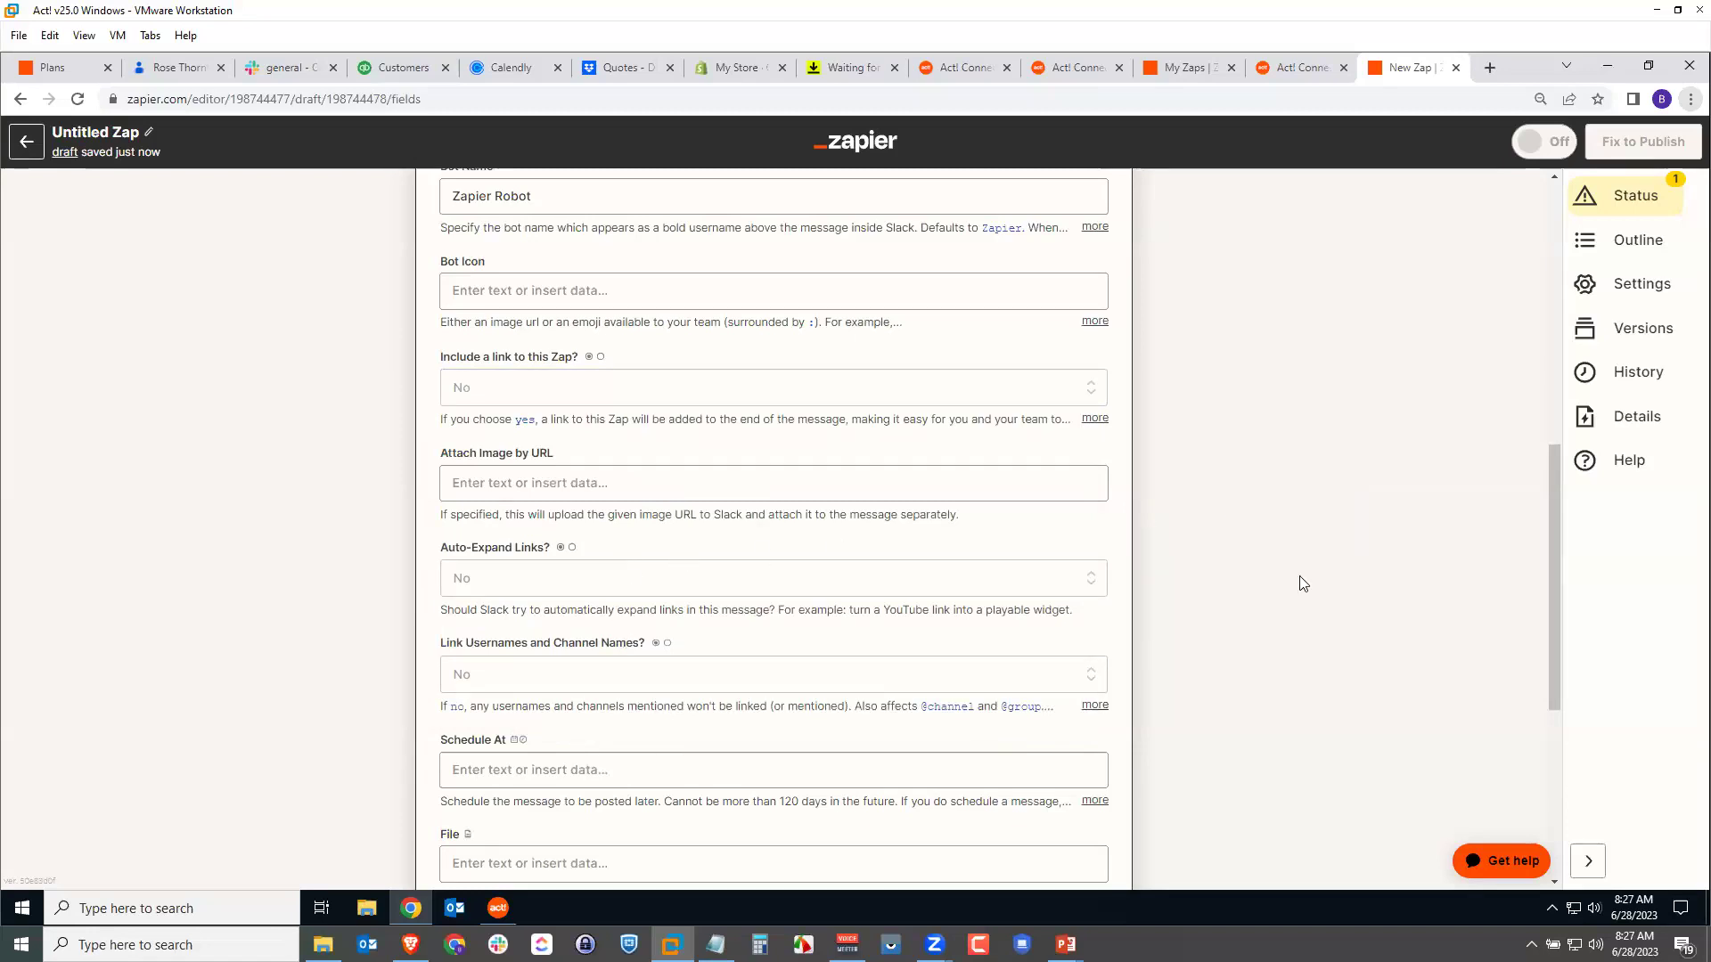
pyautogui.scroll(-5, 1280, 540)
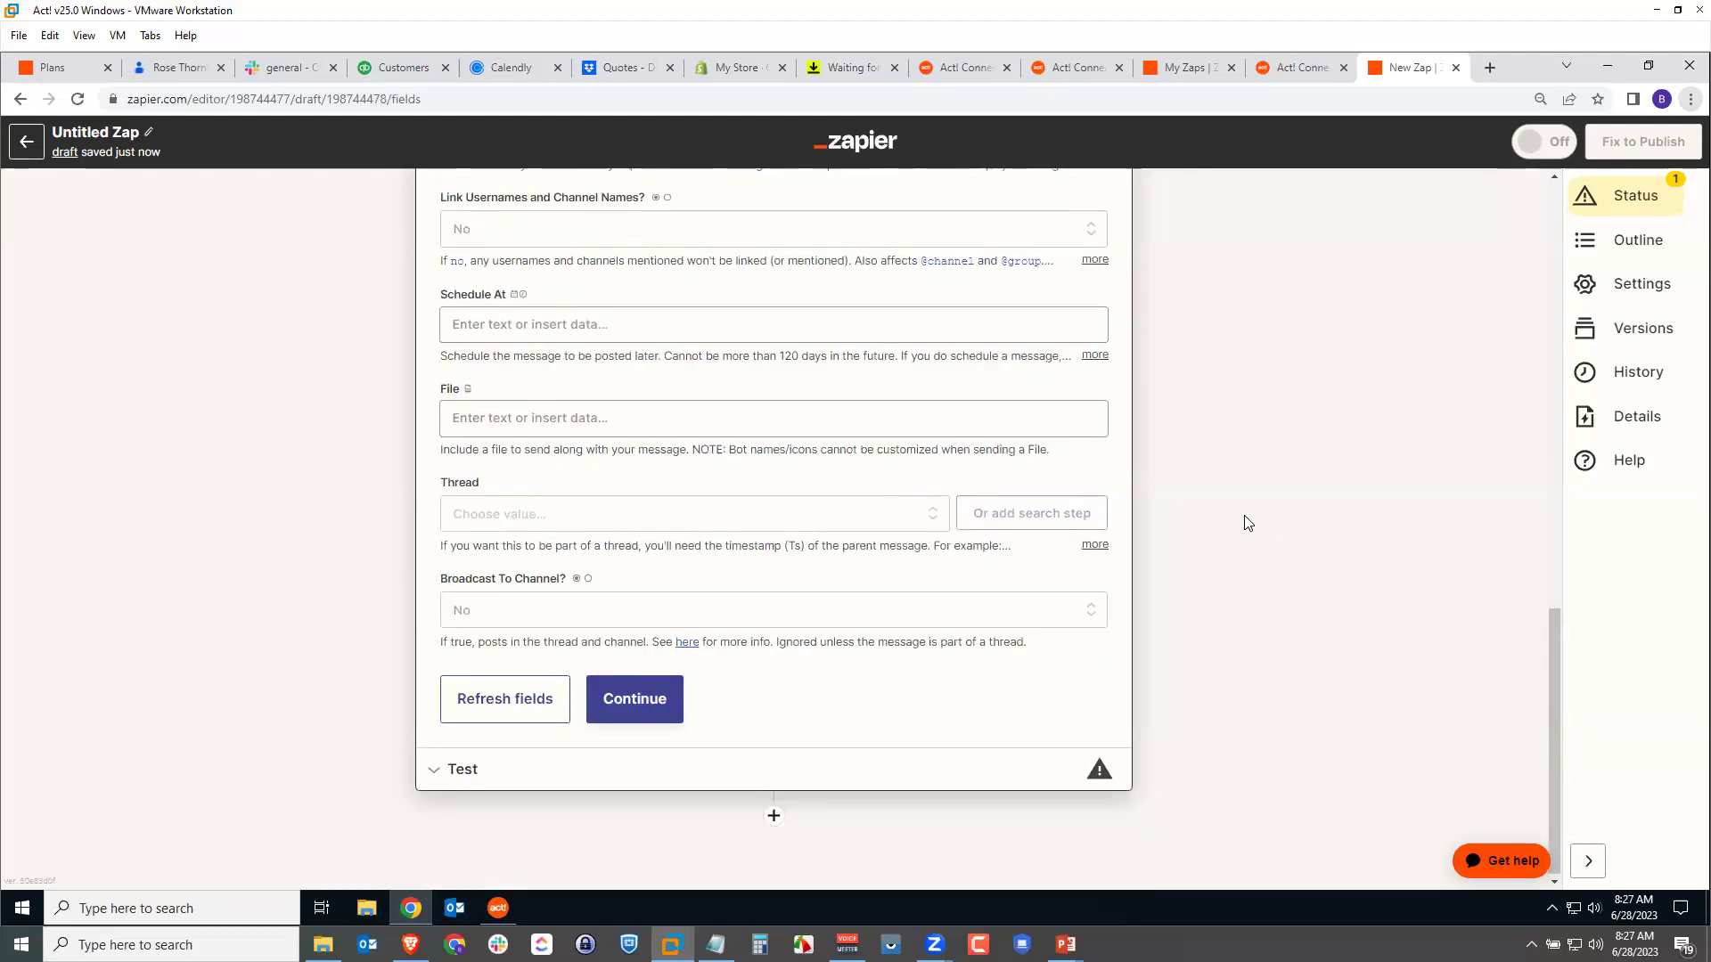
# Step: Run the Slack action test, sending the sample new-contact message to Slack
pyautogui.click(651, 696)
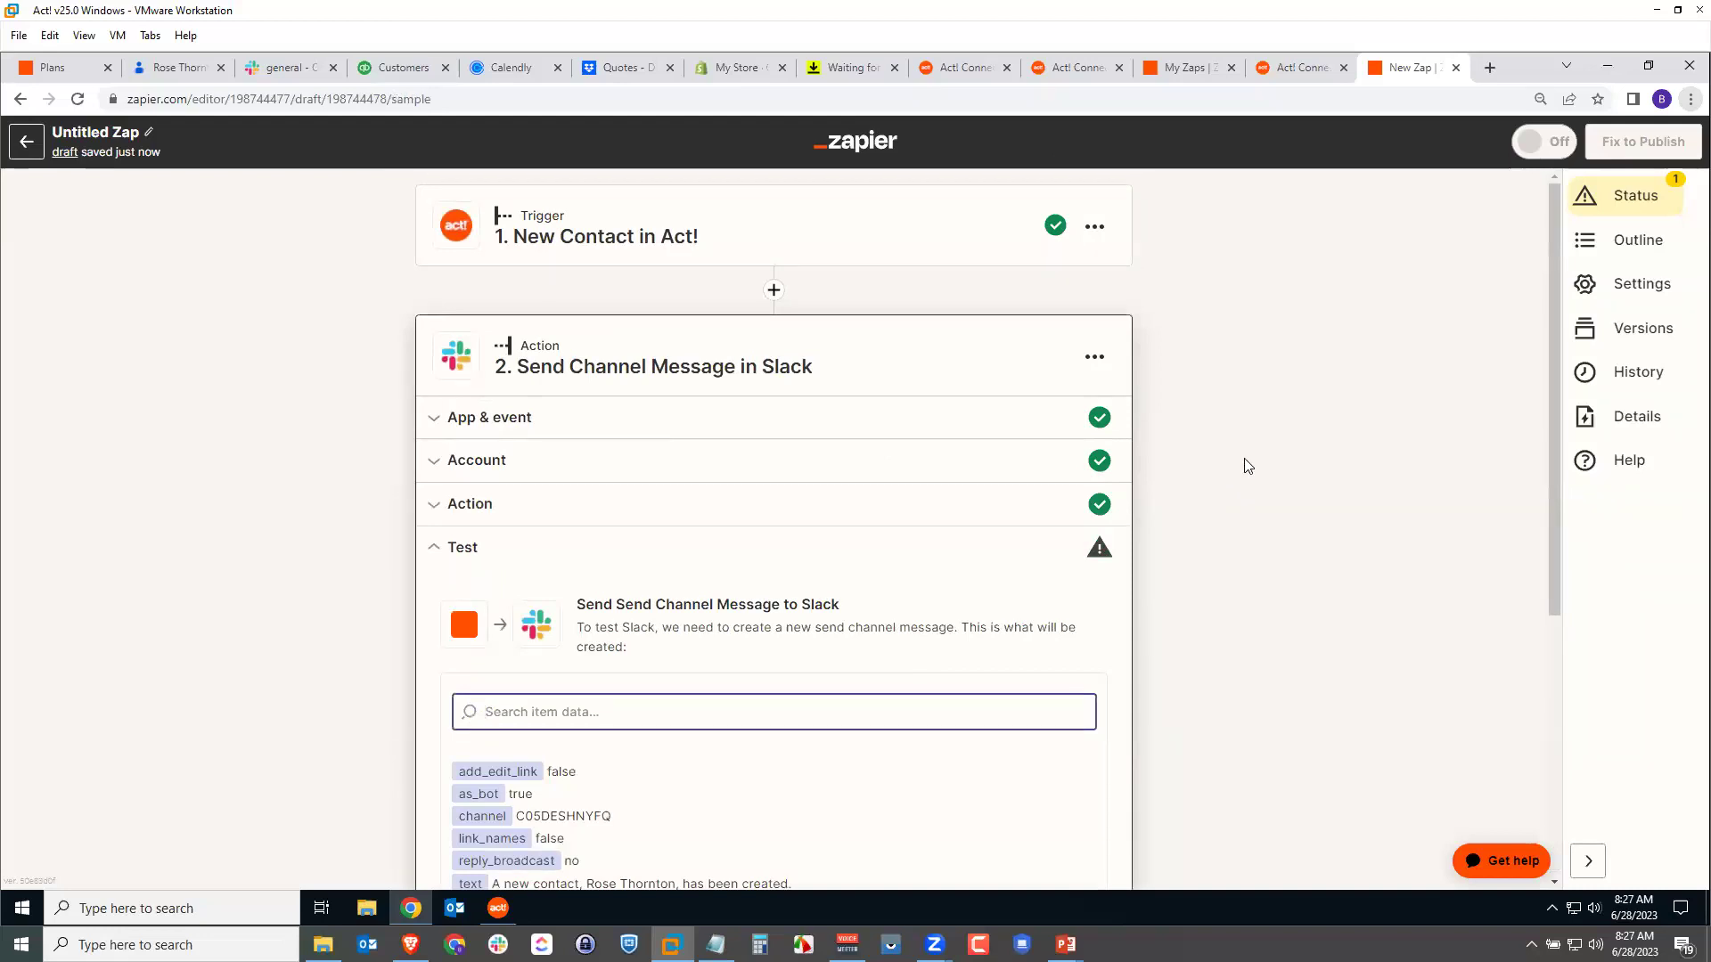
pyautogui.scroll(-3, 1228, 544)
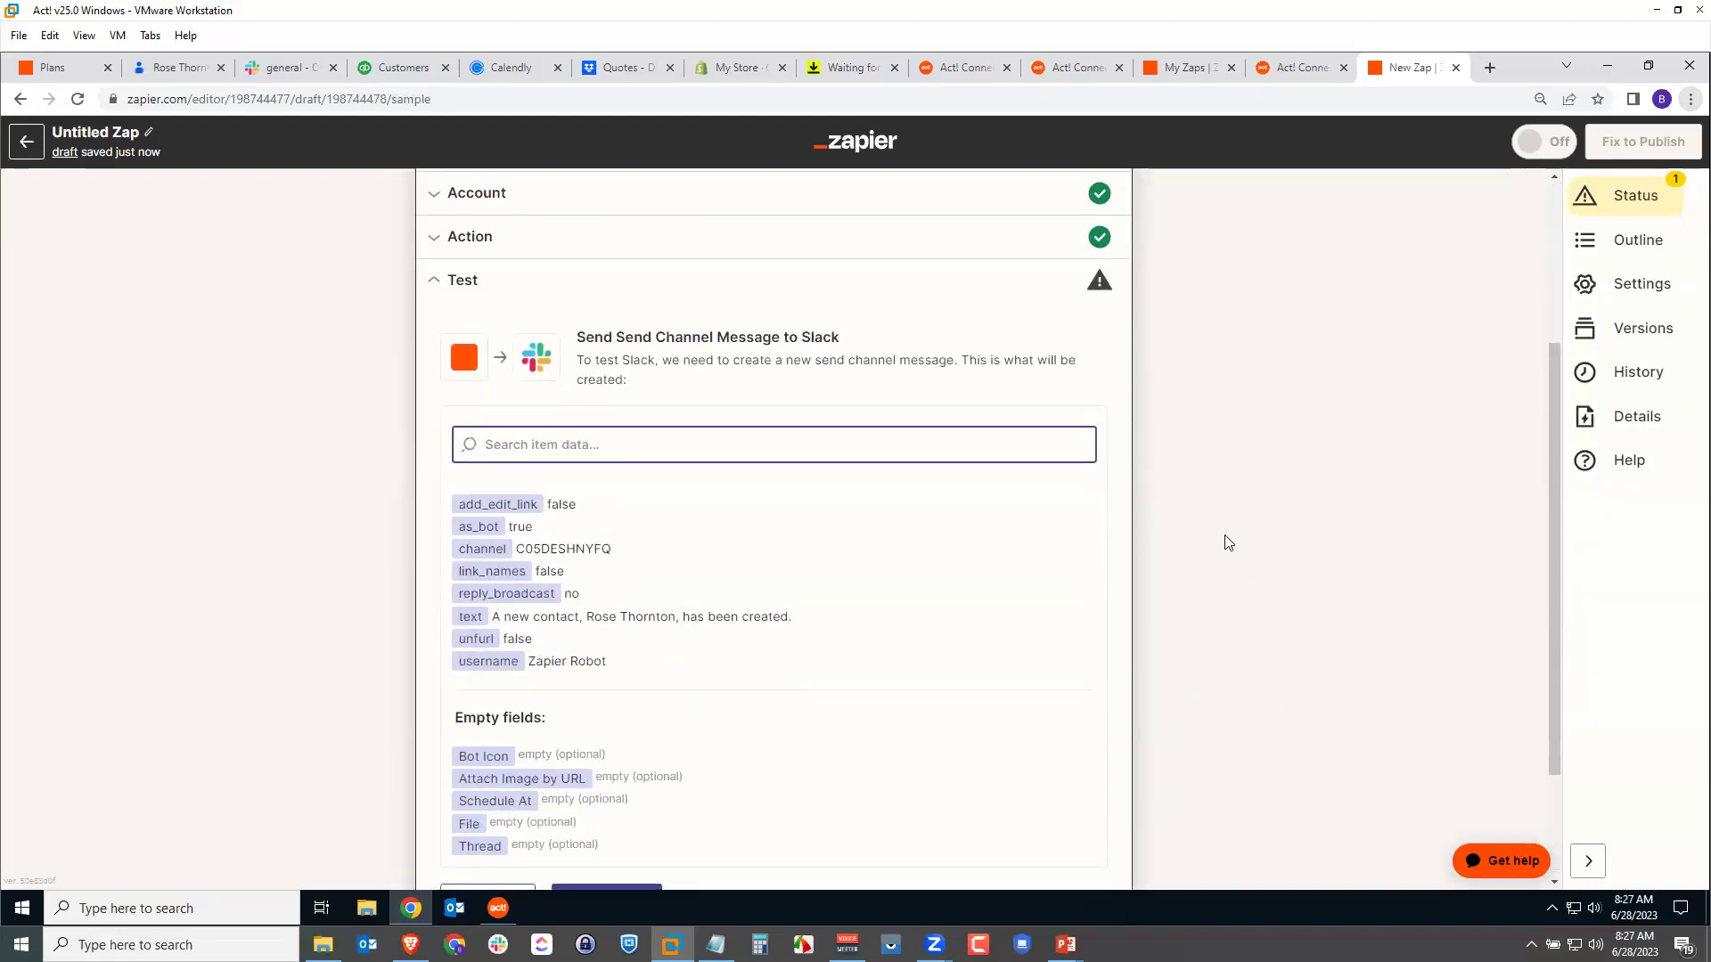
pyautogui.scroll(-1, 1228, 543)
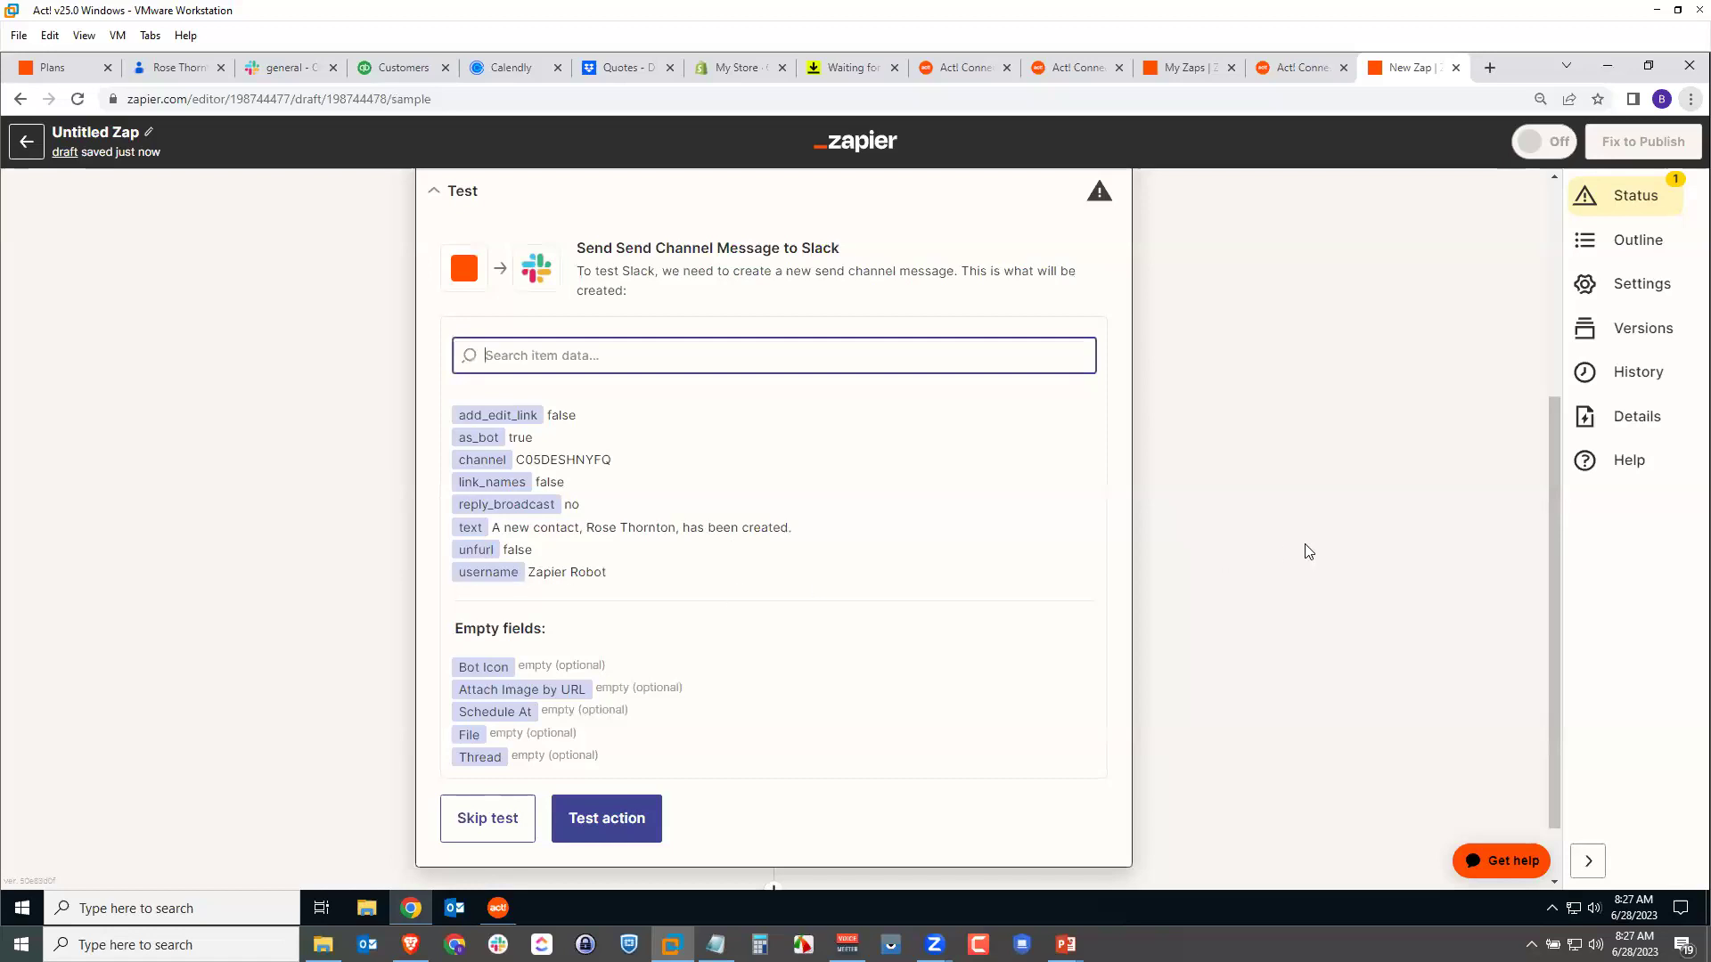
pyautogui.click(609, 827)
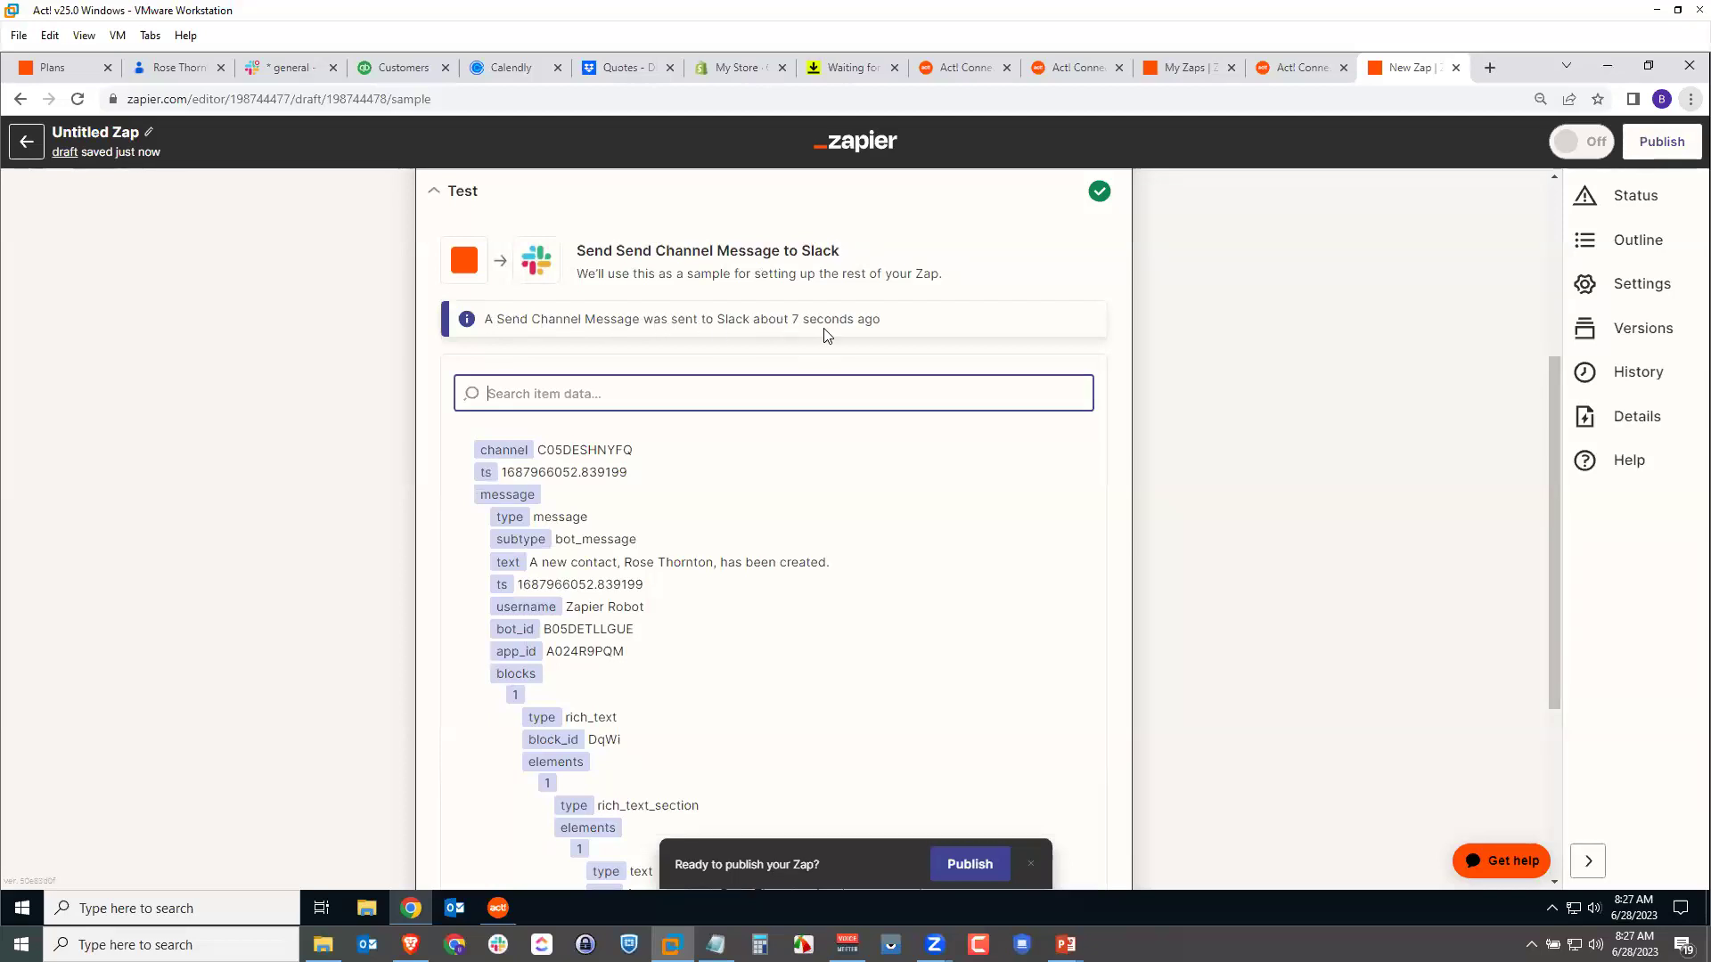
# Step: Switch to the Slack #general tab and check the Zapier Robot's new-contact post
pyautogui.click(282, 71)
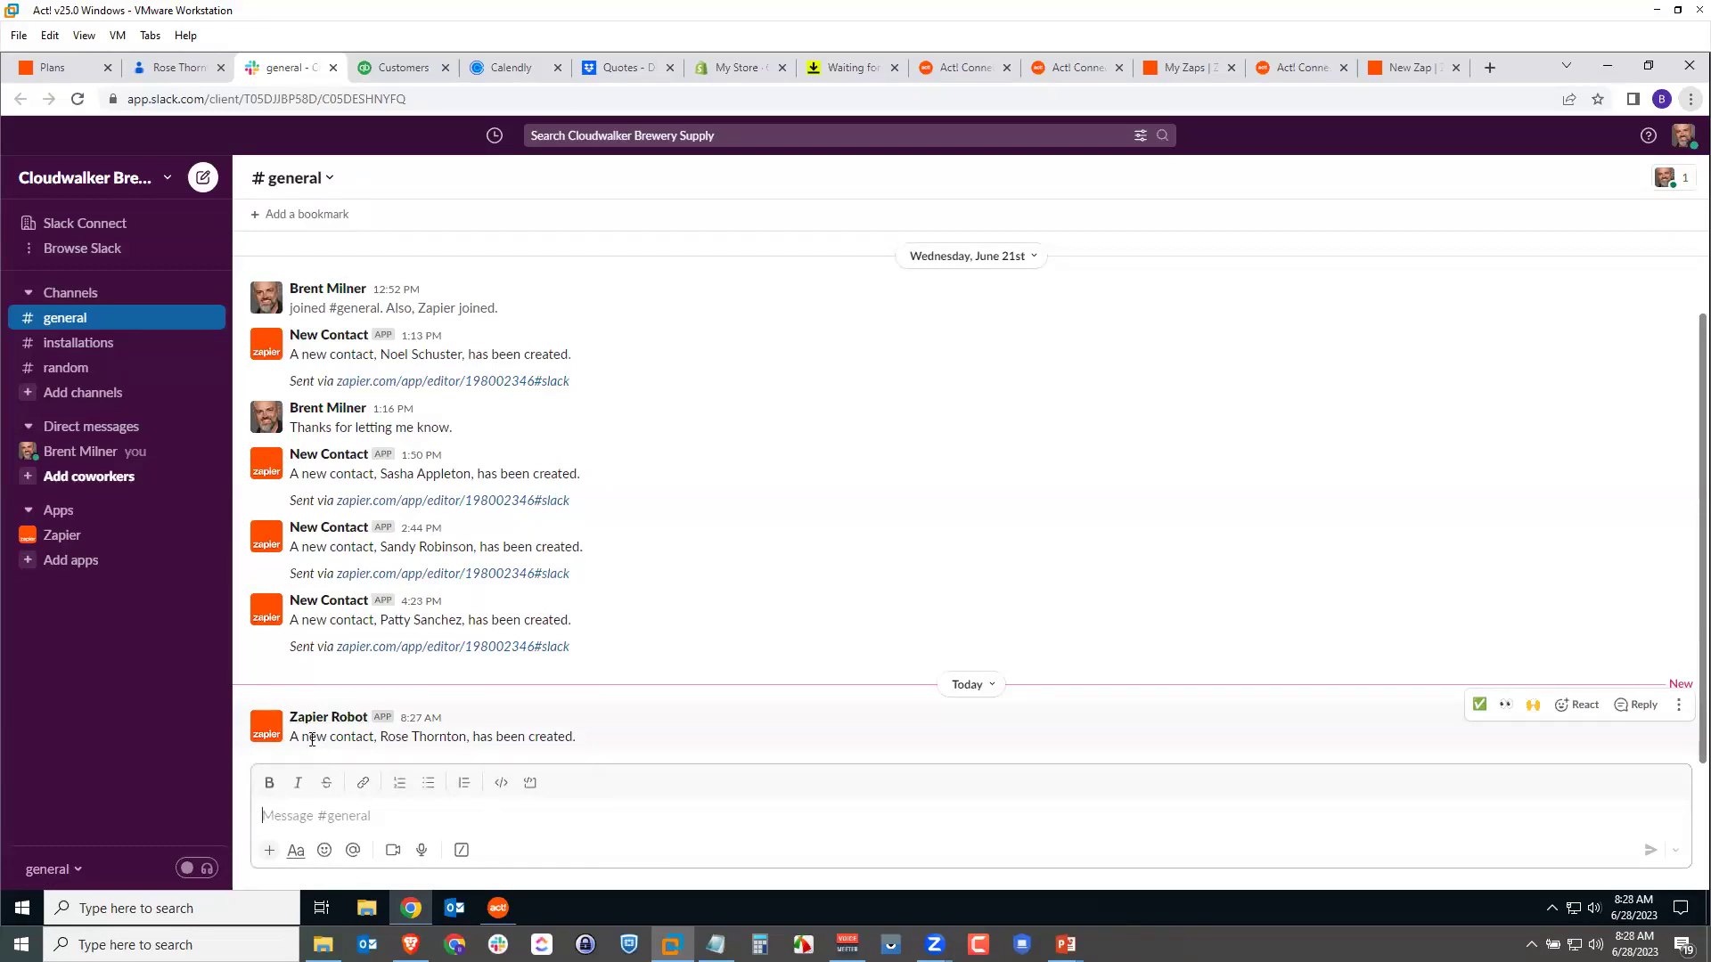
pyautogui.click(311, 736)
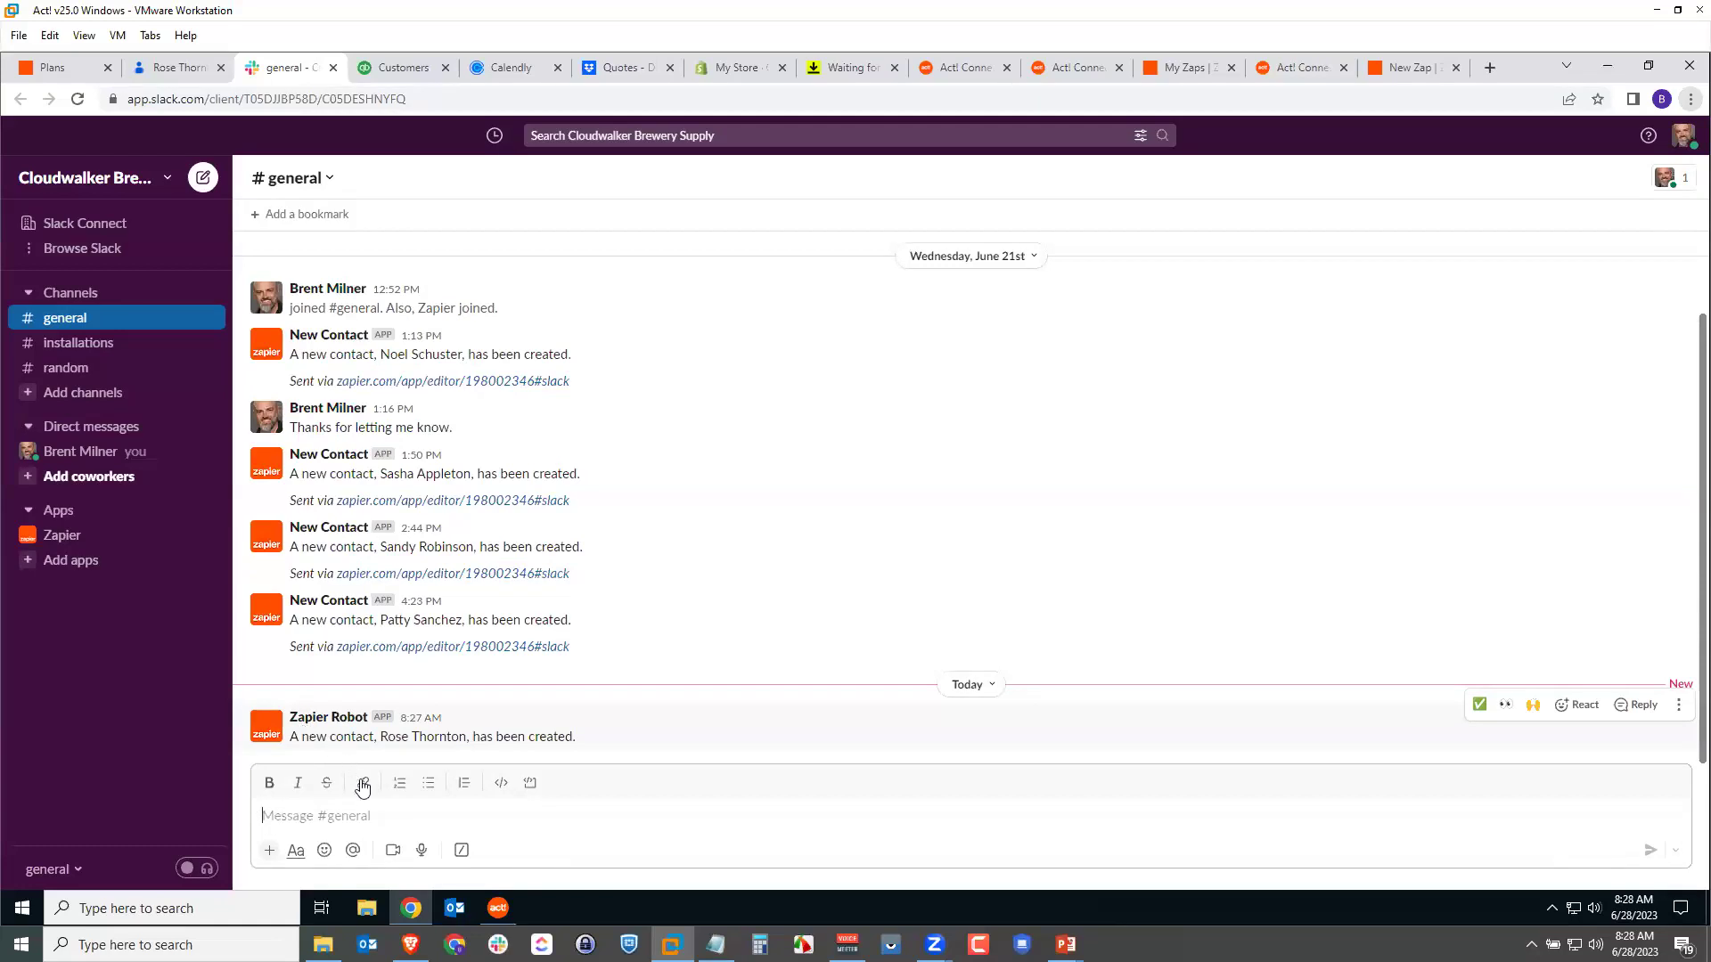
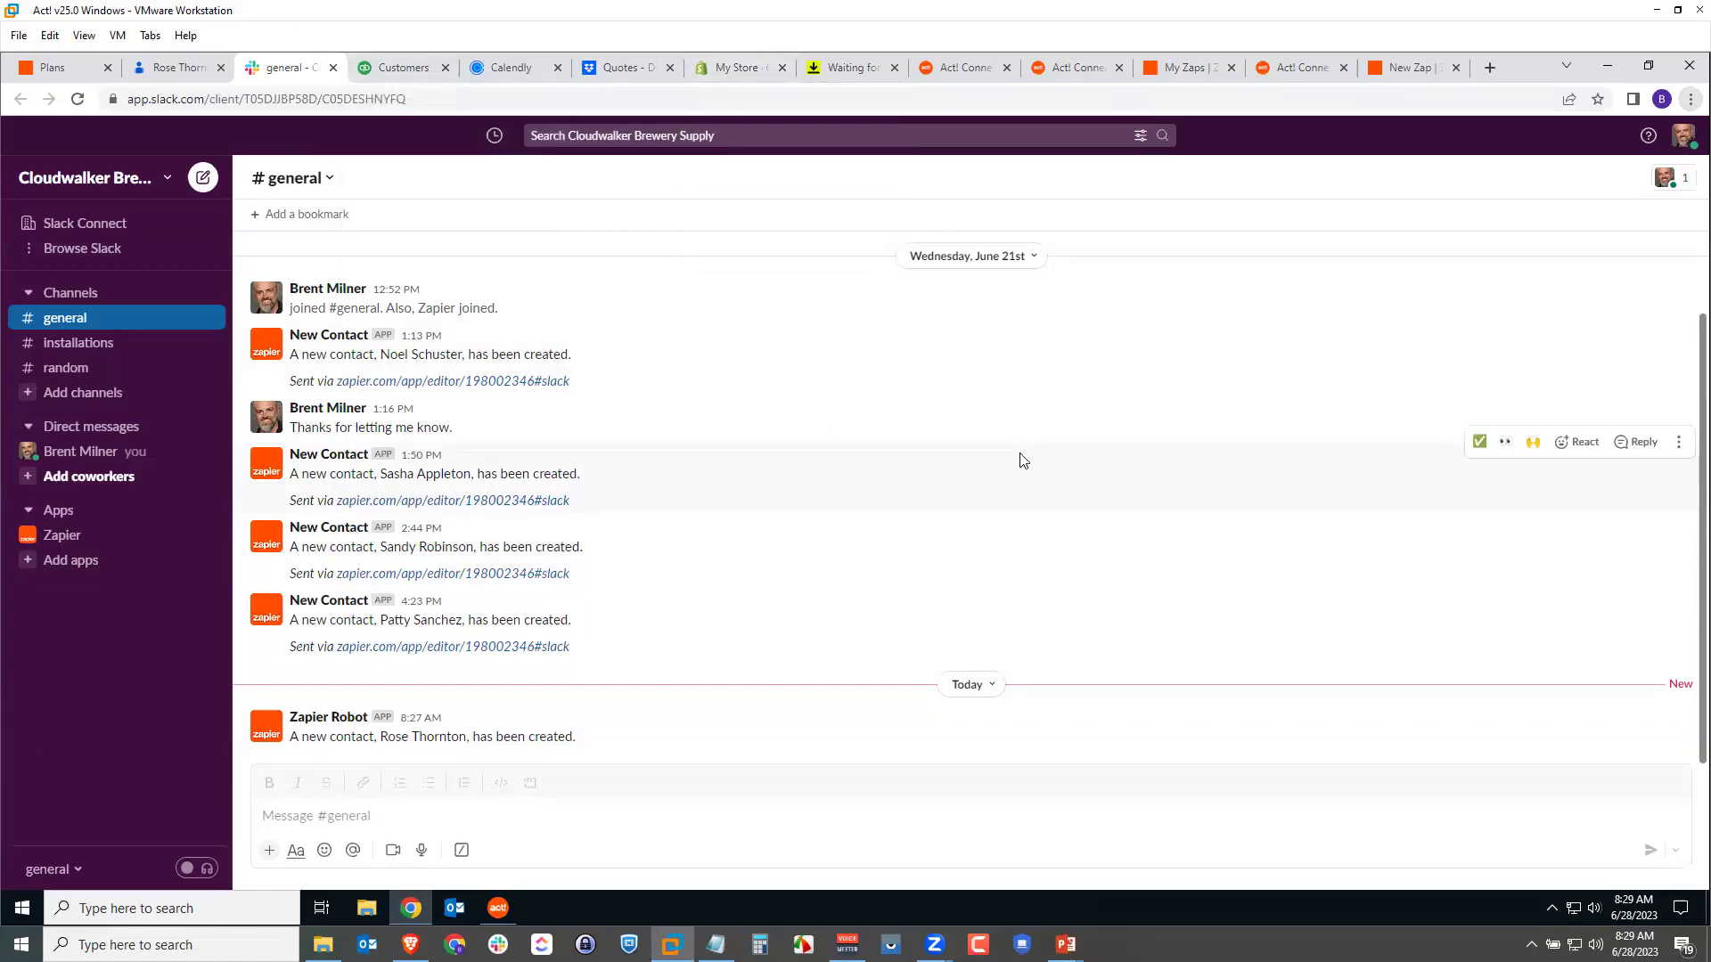
# Step: Switch from Slack to the Act! Marketplace window showing its Connections section
pyautogui.click(497, 909)
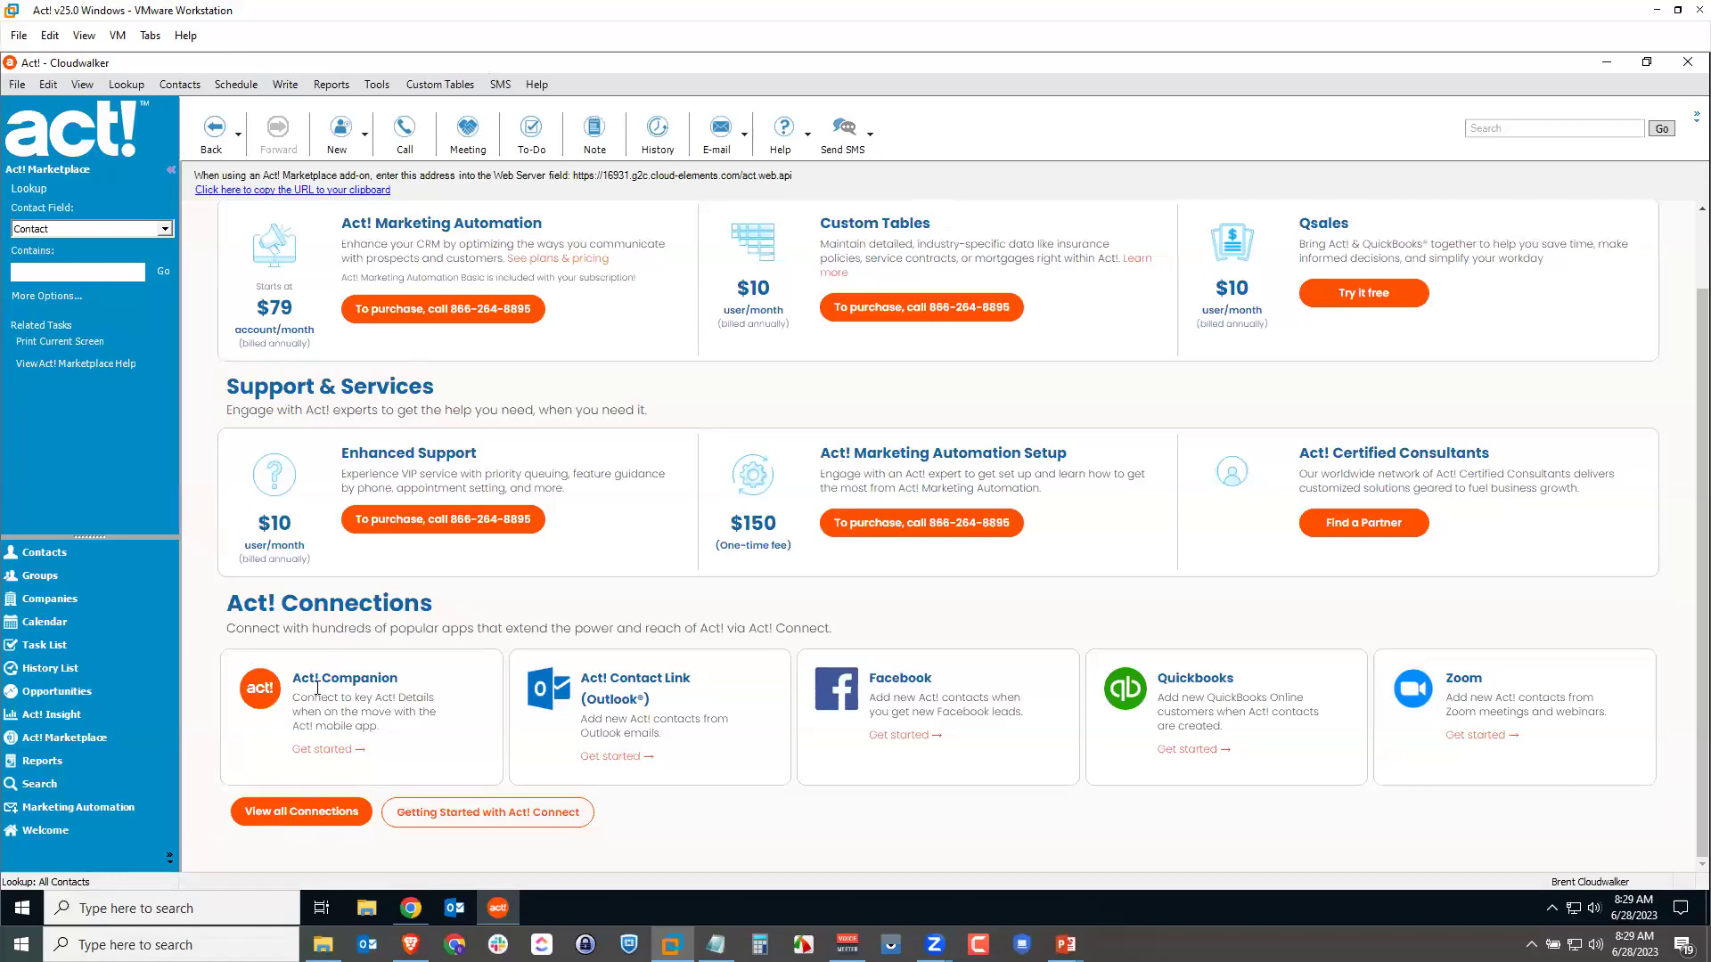
# Step: Open the full act.com connections list and scroll to QuickBooks Online under Back Office Connections
pyautogui.click(276, 814)
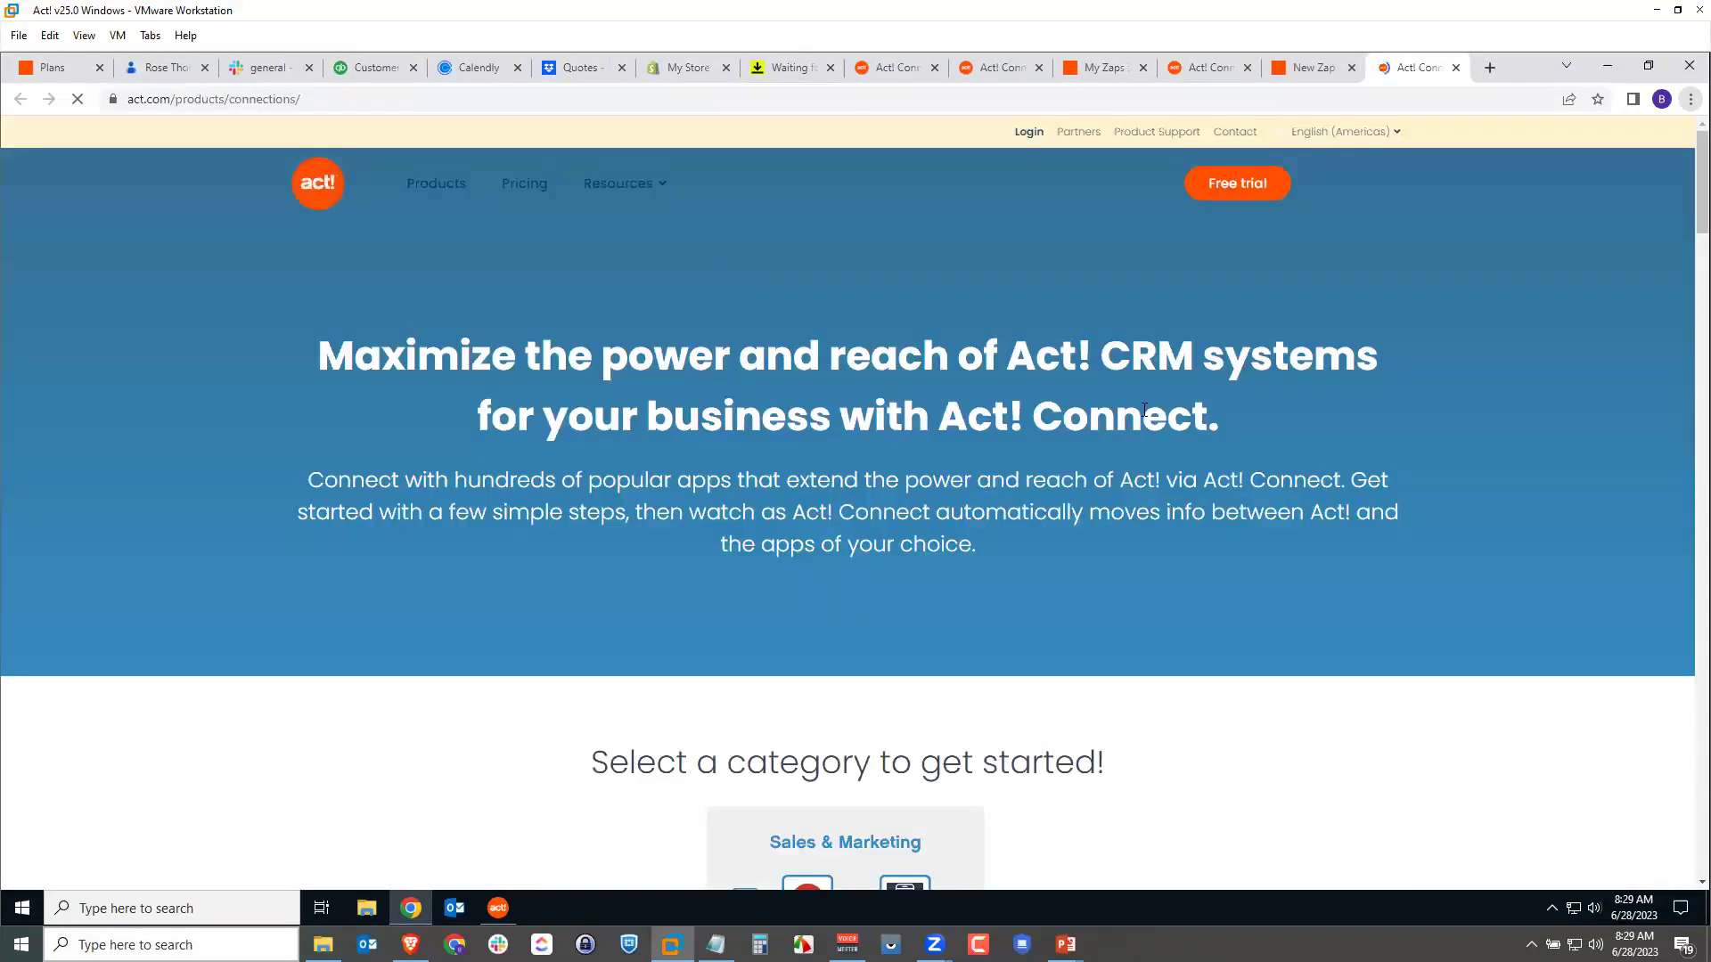
pyautogui.scroll(-1, 1179, 638)
pyautogui.scroll(-18, 1178, 638)
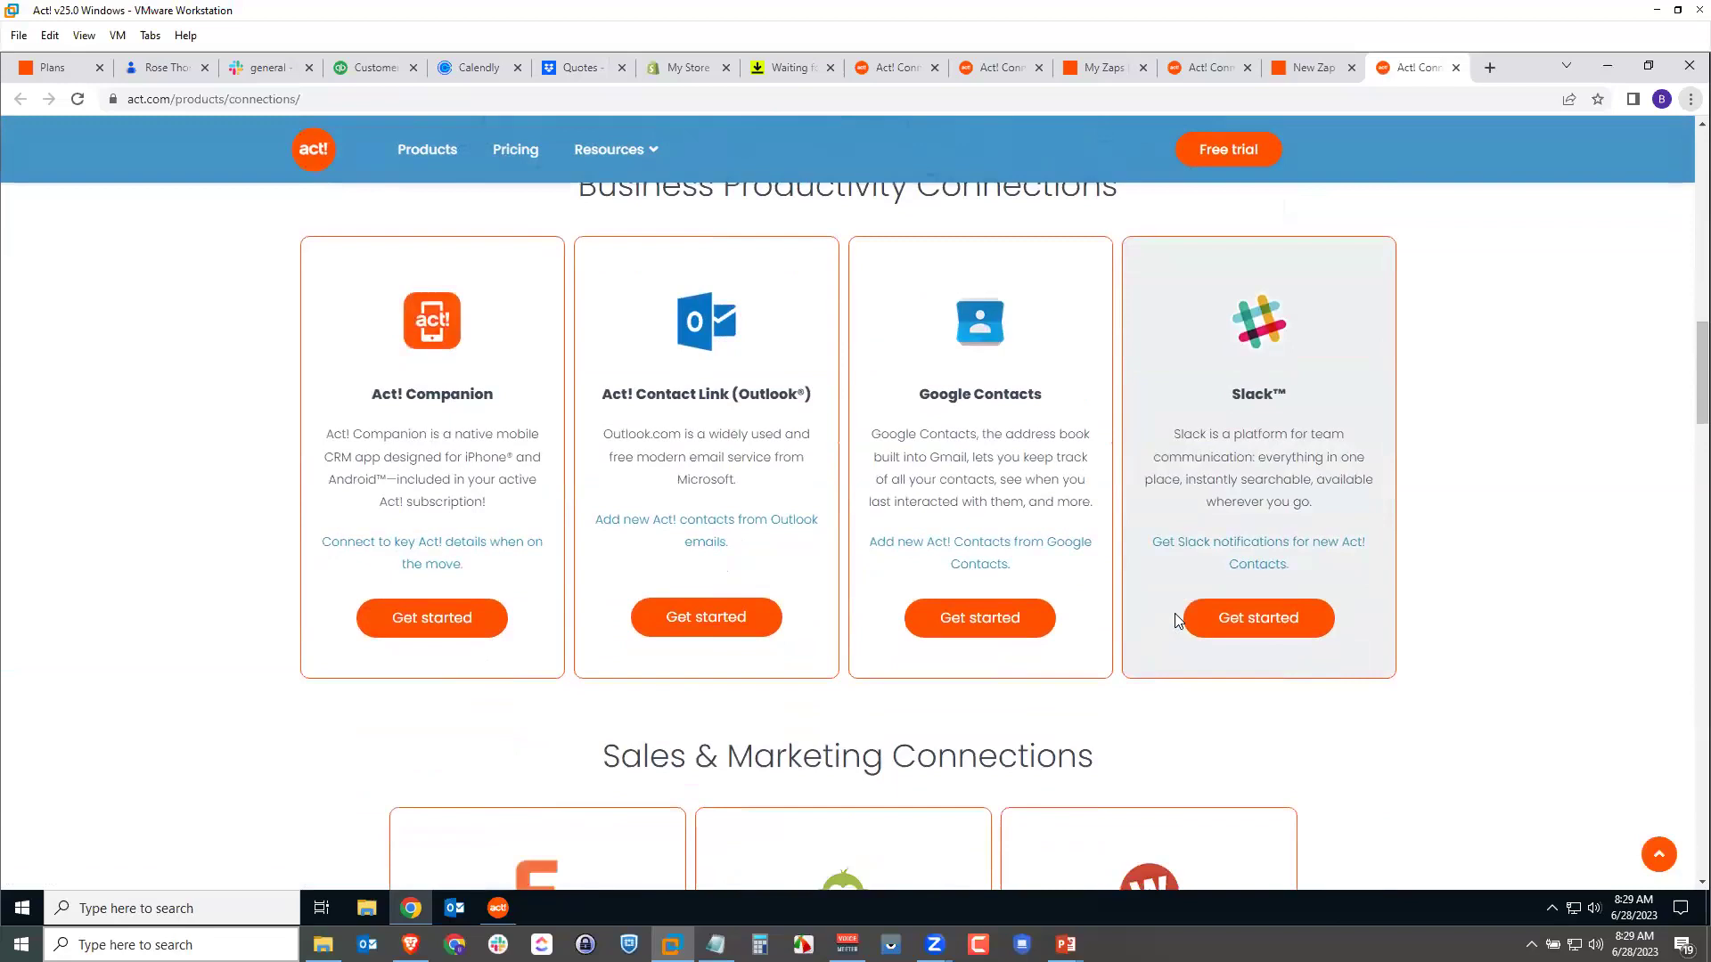
pyautogui.scroll(3, 1176, 617)
pyautogui.scroll(-7, 814, 555)
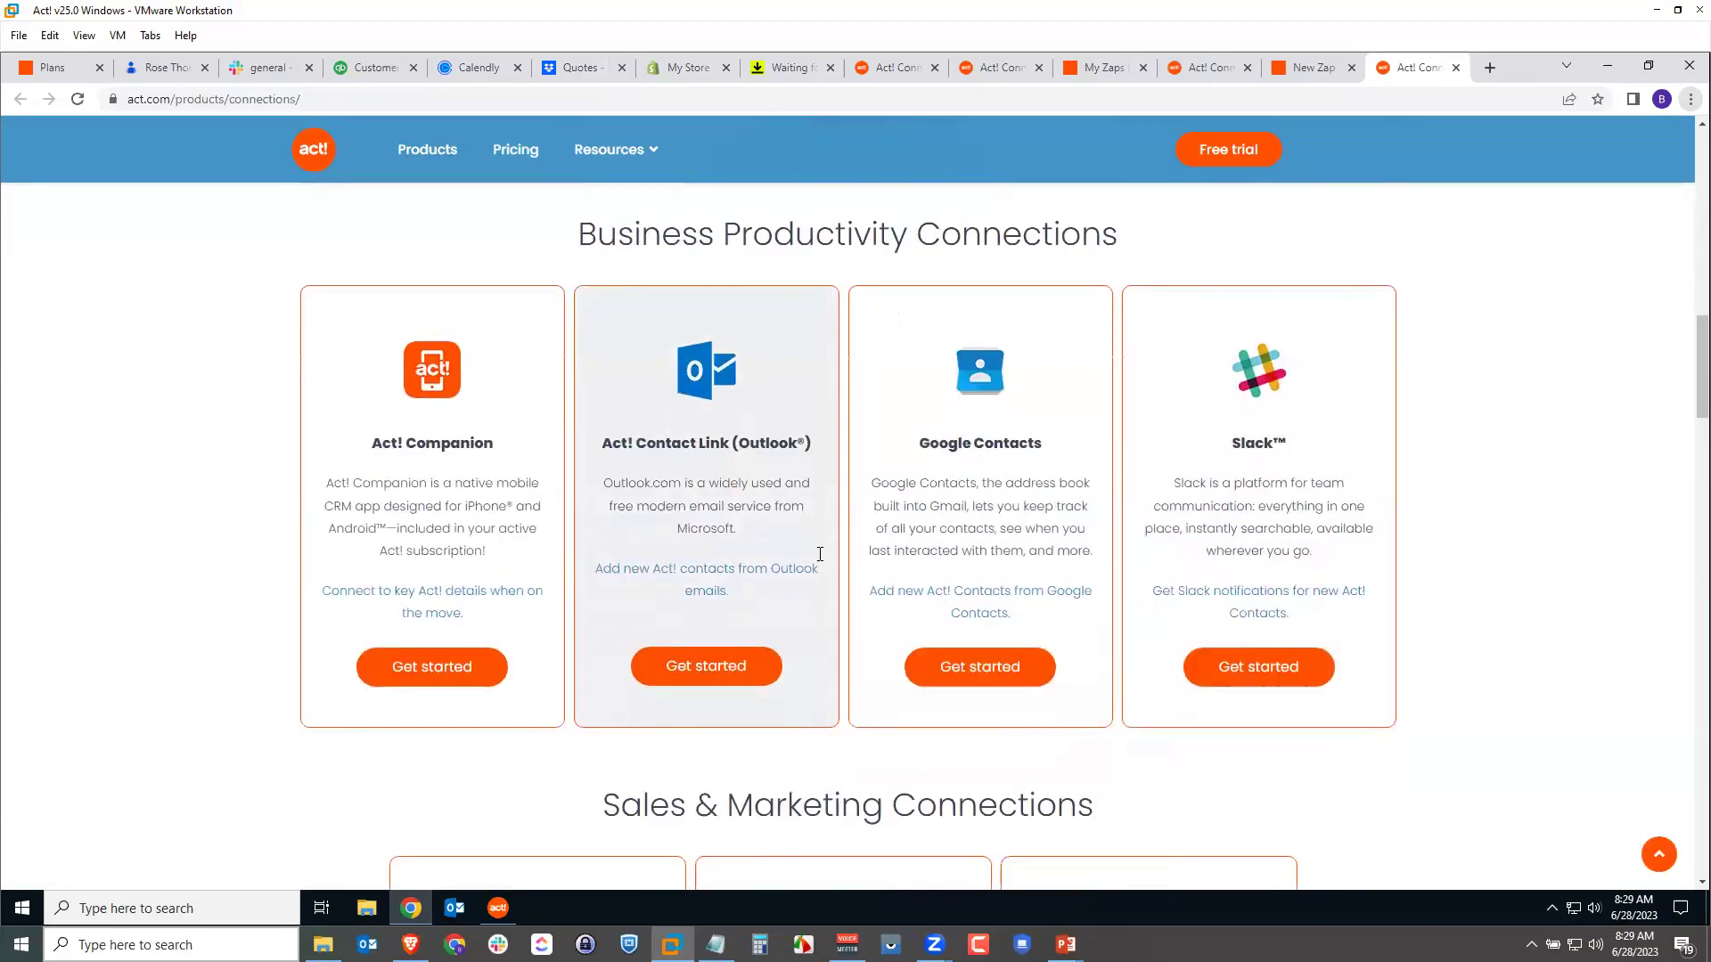
pyautogui.scroll(-12, 838, 544)
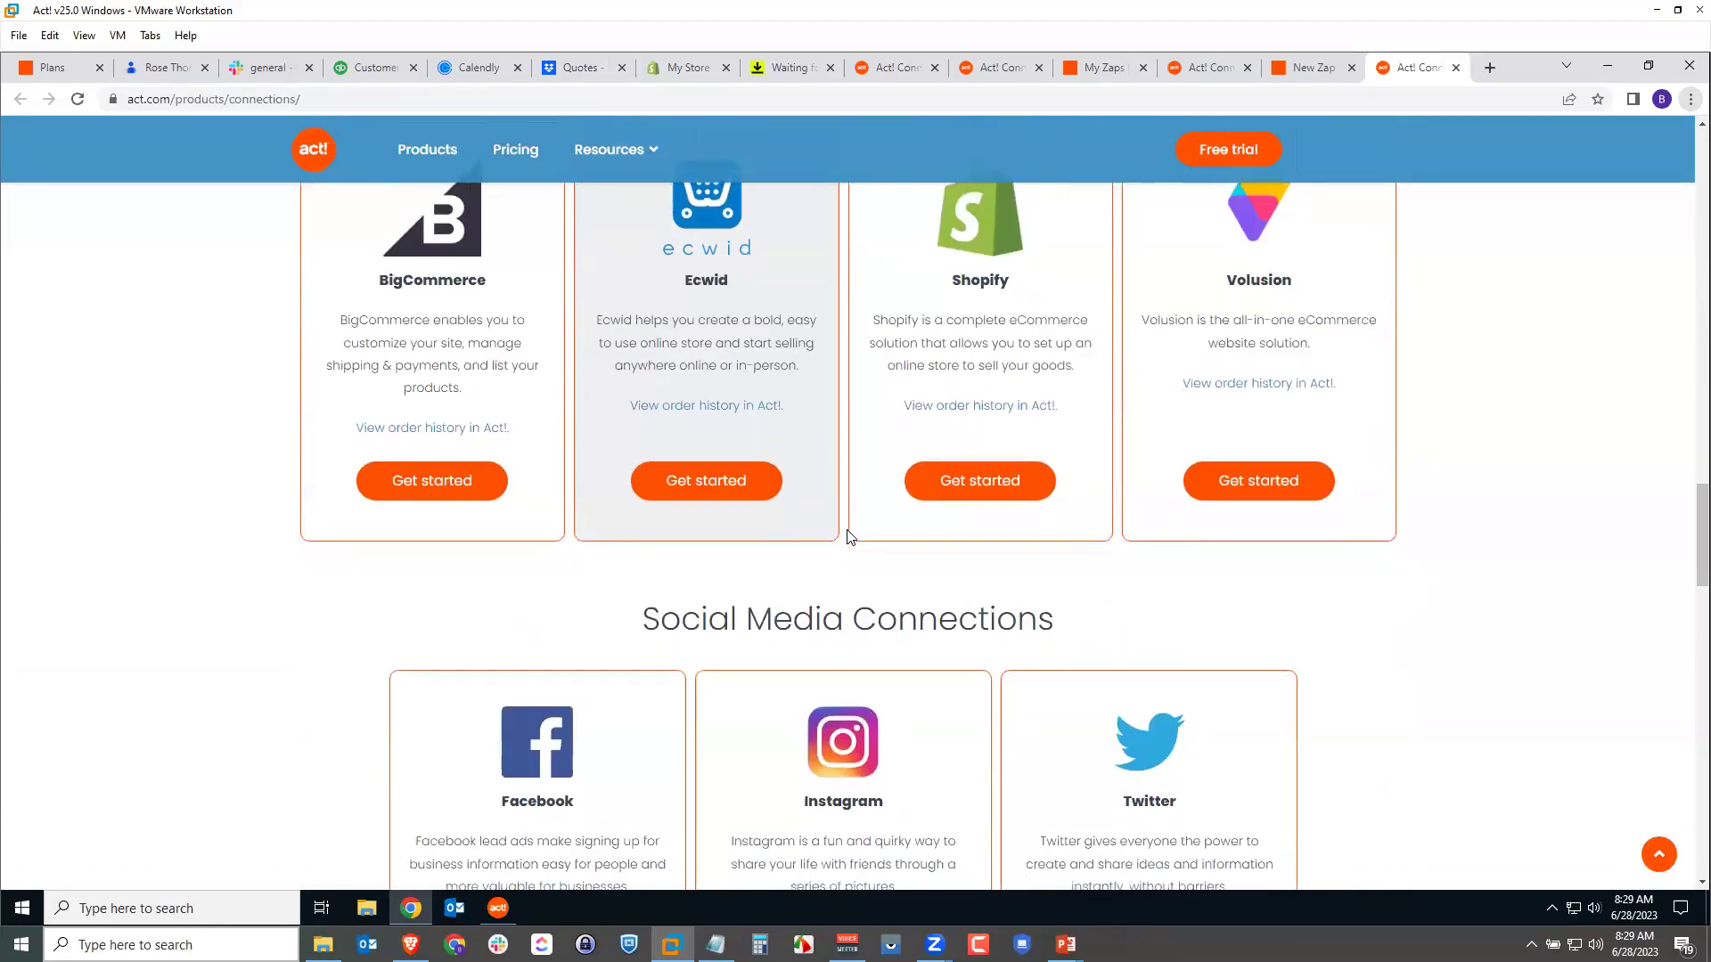
pyautogui.scroll(-11, 849, 528)
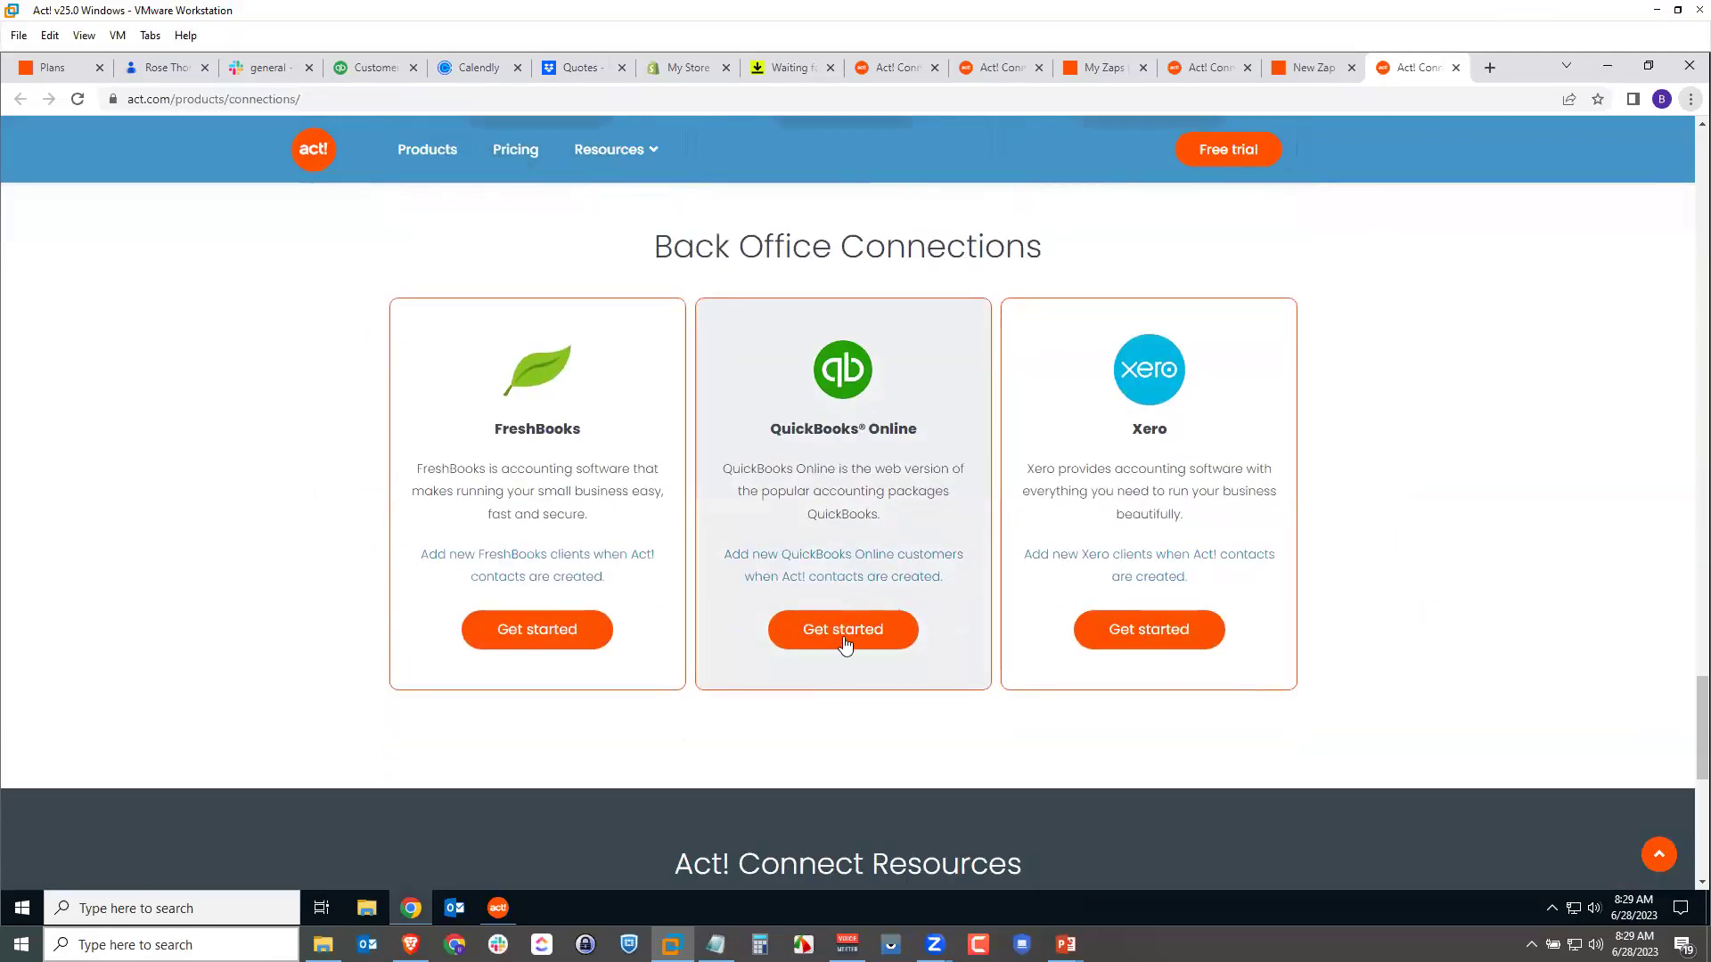
# Step: Create a Zap from the template: QuickBooks Online New Customer triggers Add Contact in Act!
pyautogui.click(845, 635)
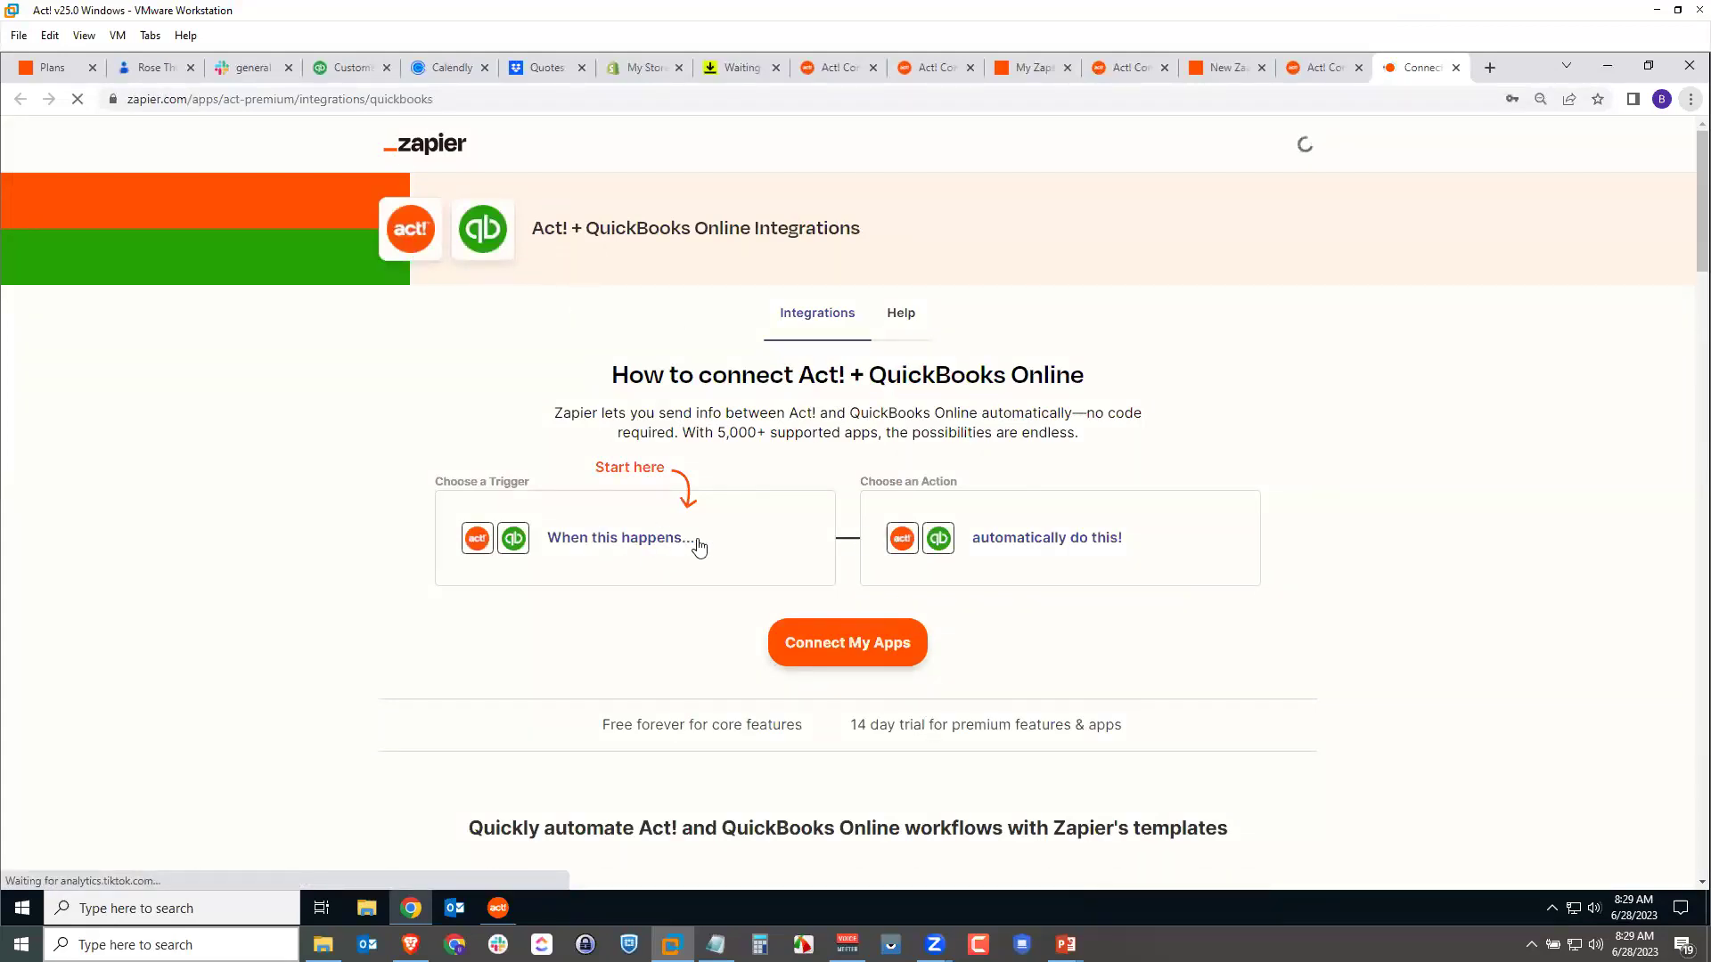
pyautogui.scroll(-1, 1283, 544)
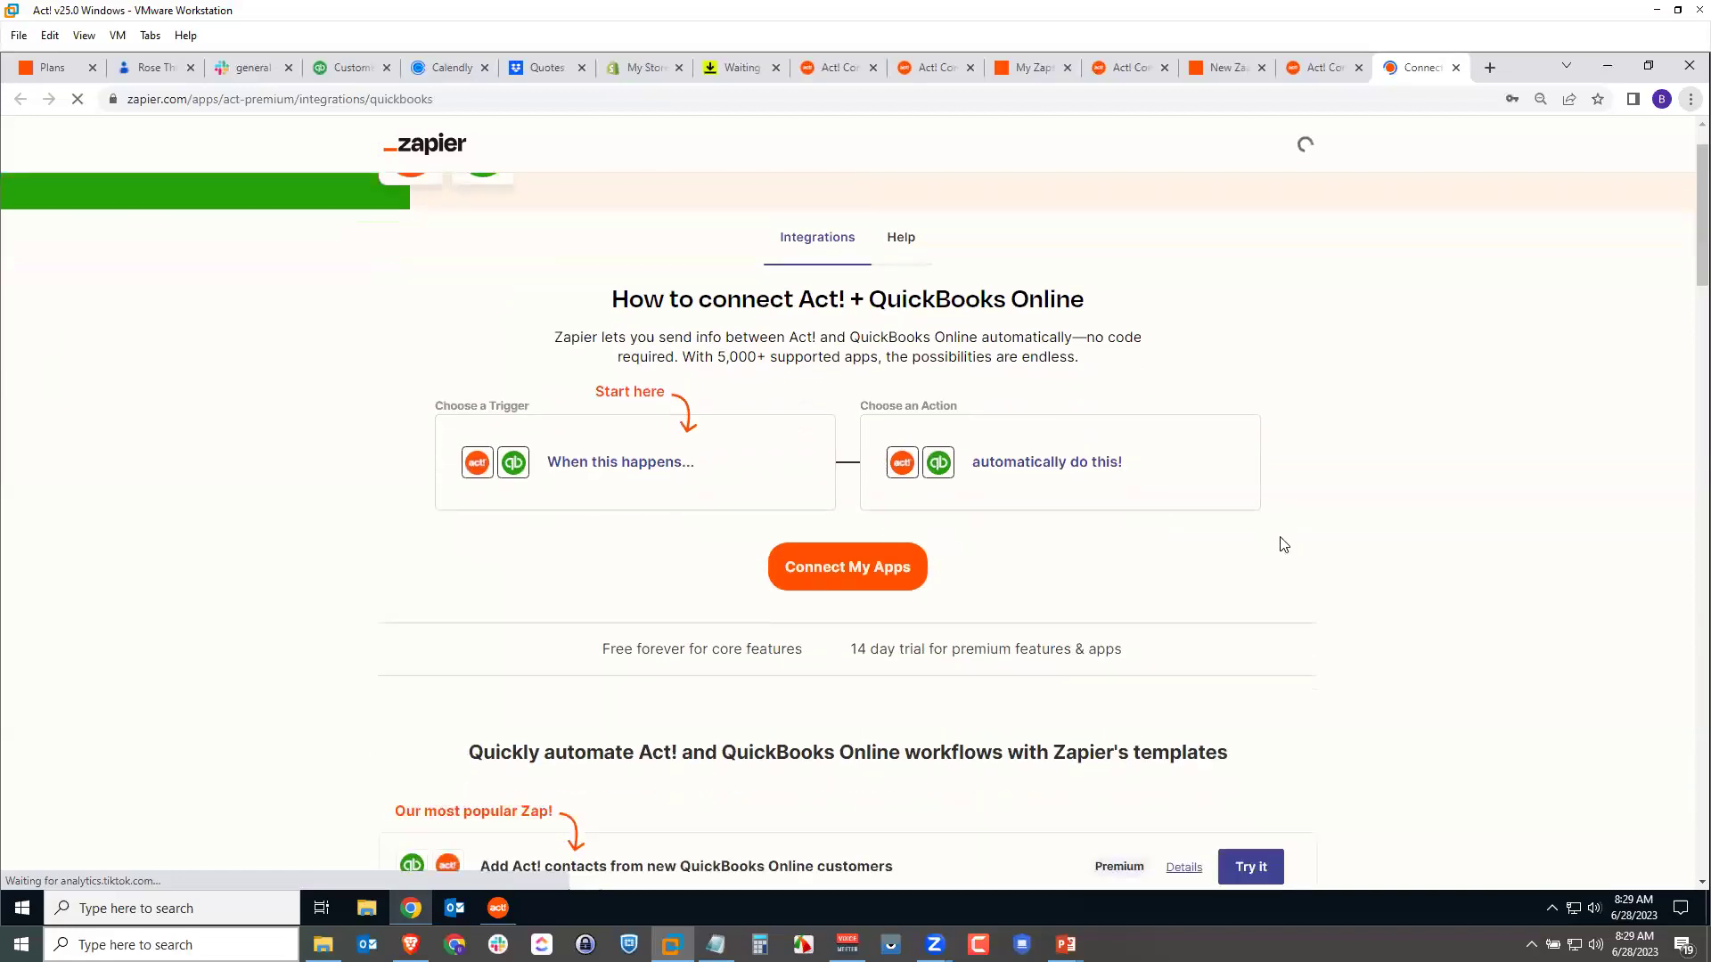
pyautogui.scroll(-3, 1283, 544)
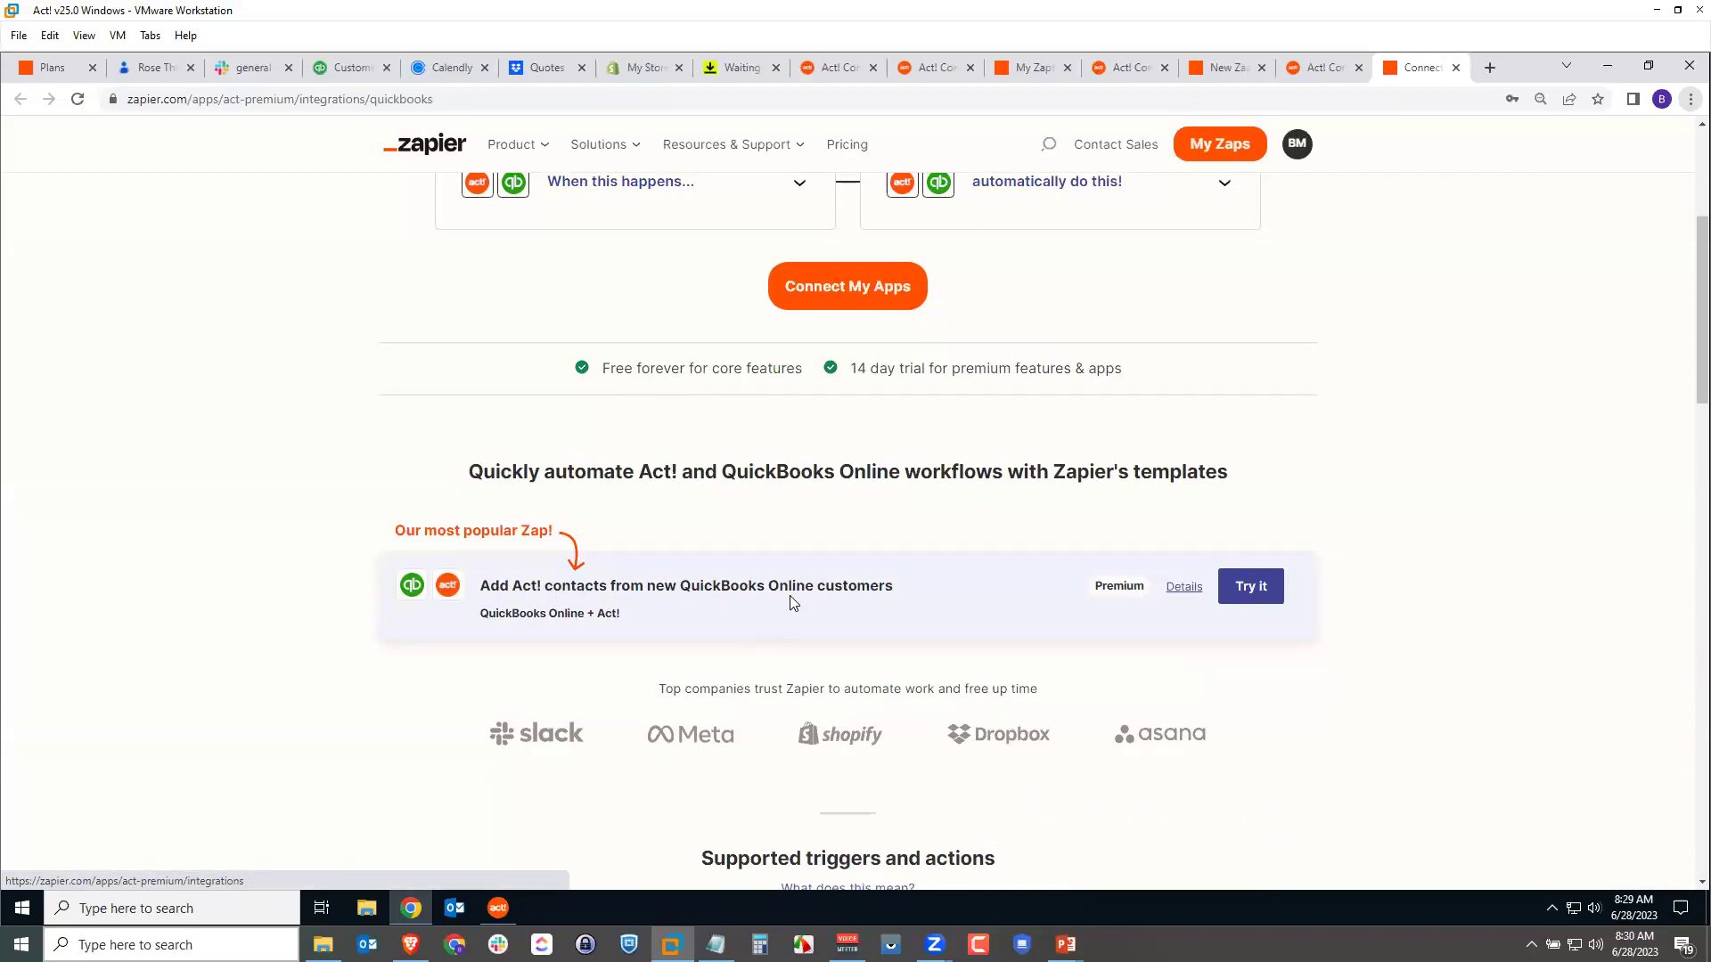
pyautogui.click(1251, 595)
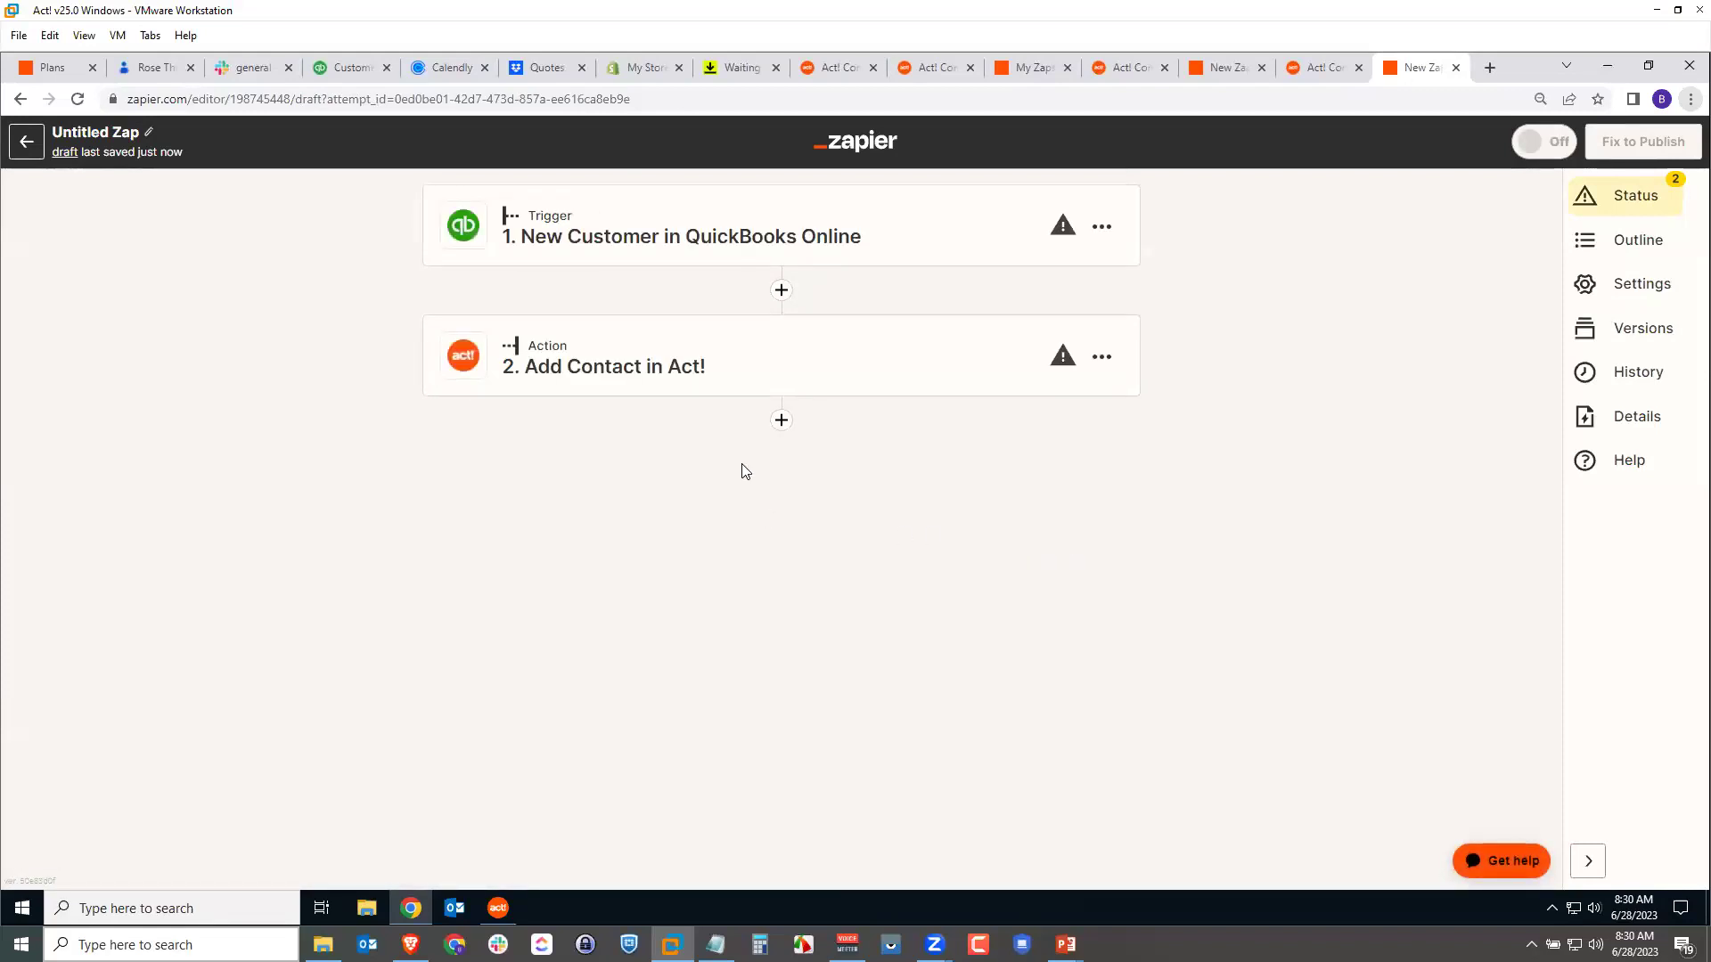
# Step: Connect and authorize a QuickBooks Online account on the New Customer trigger
pyautogui.click(774, 230)
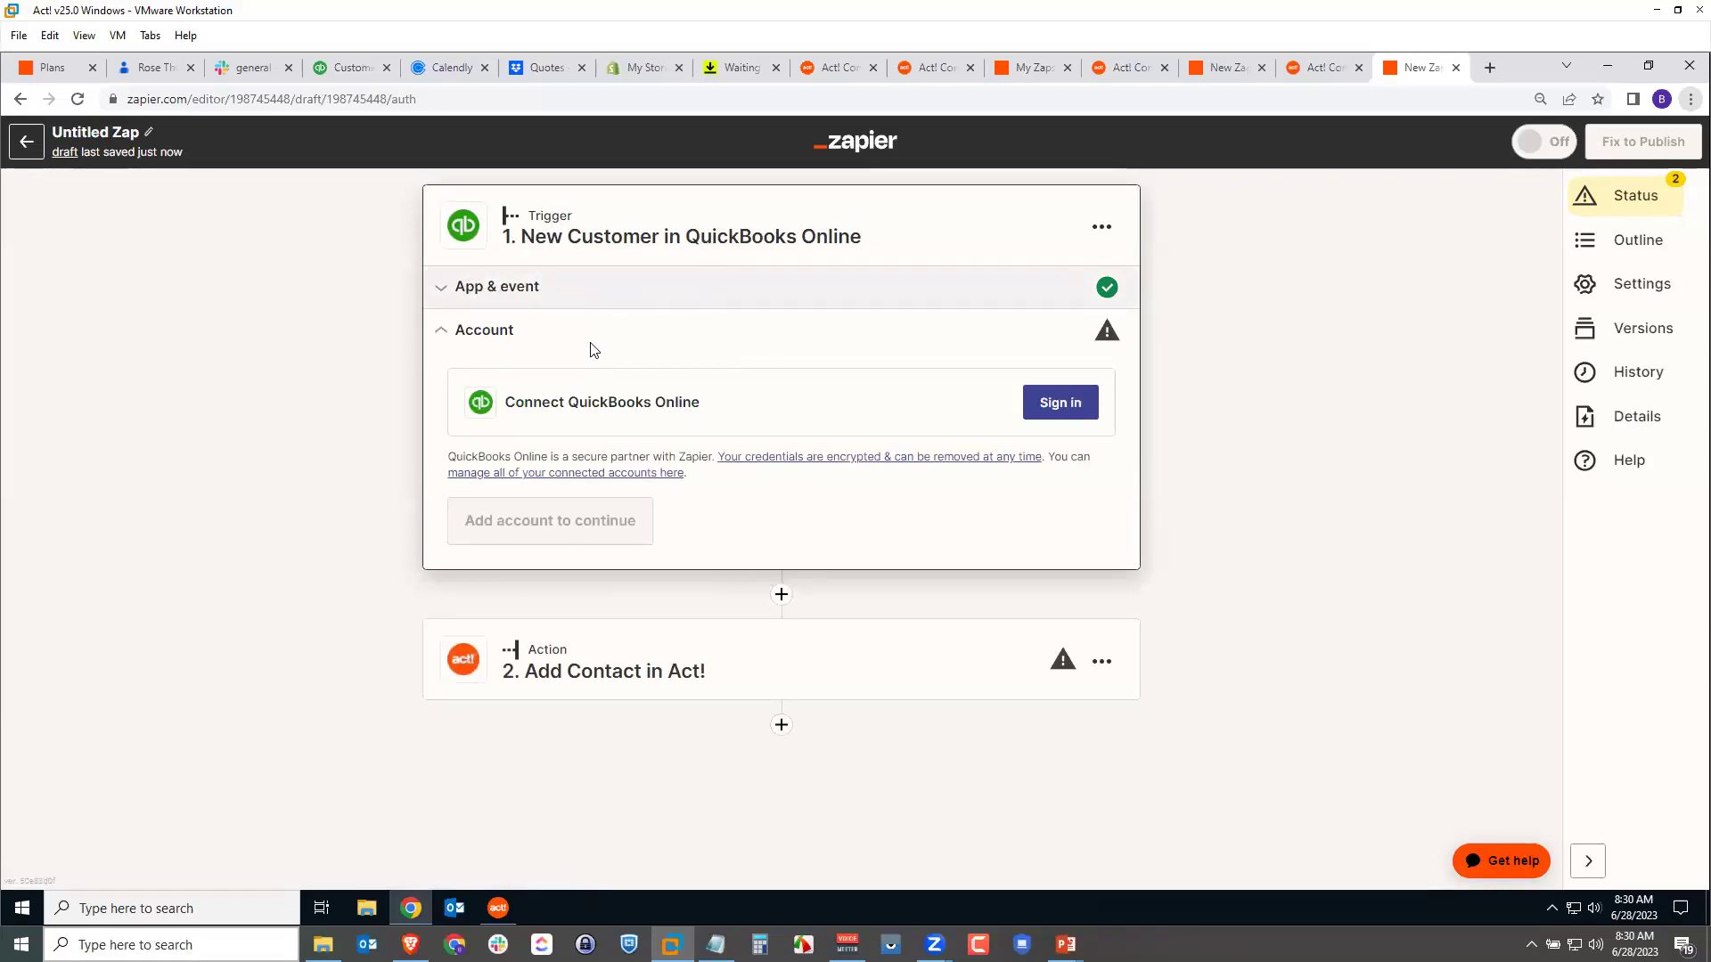
pyautogui.click(1069, 405)
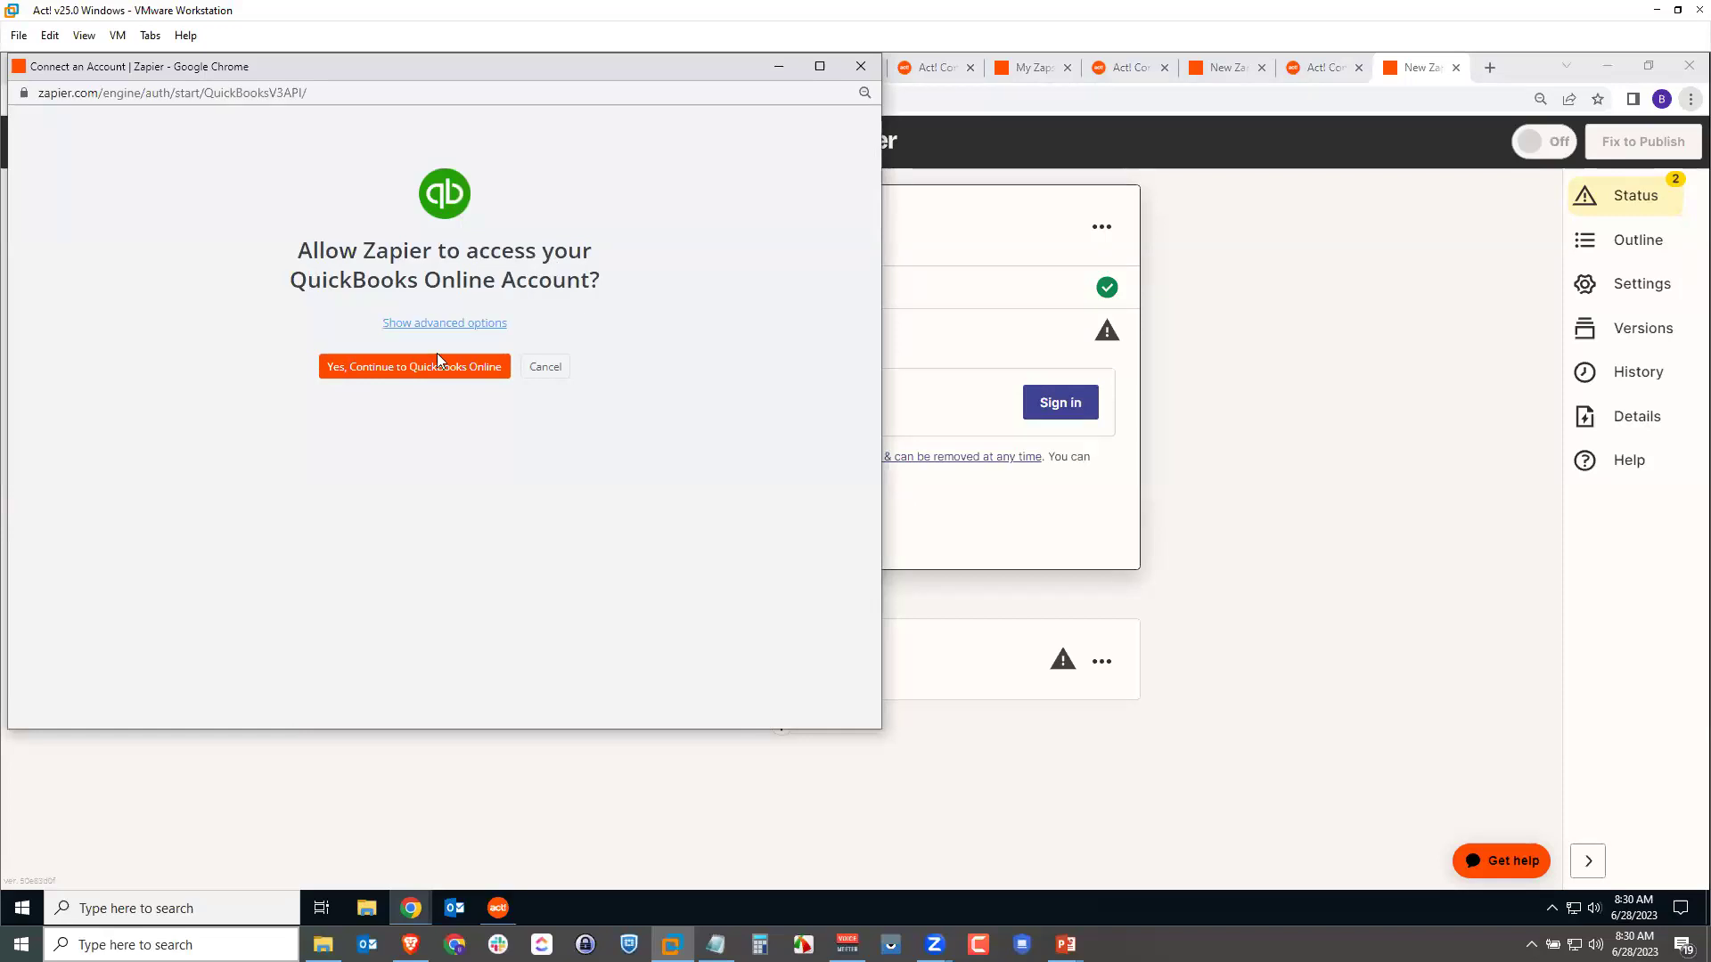
pyautogui.click(408, 378)
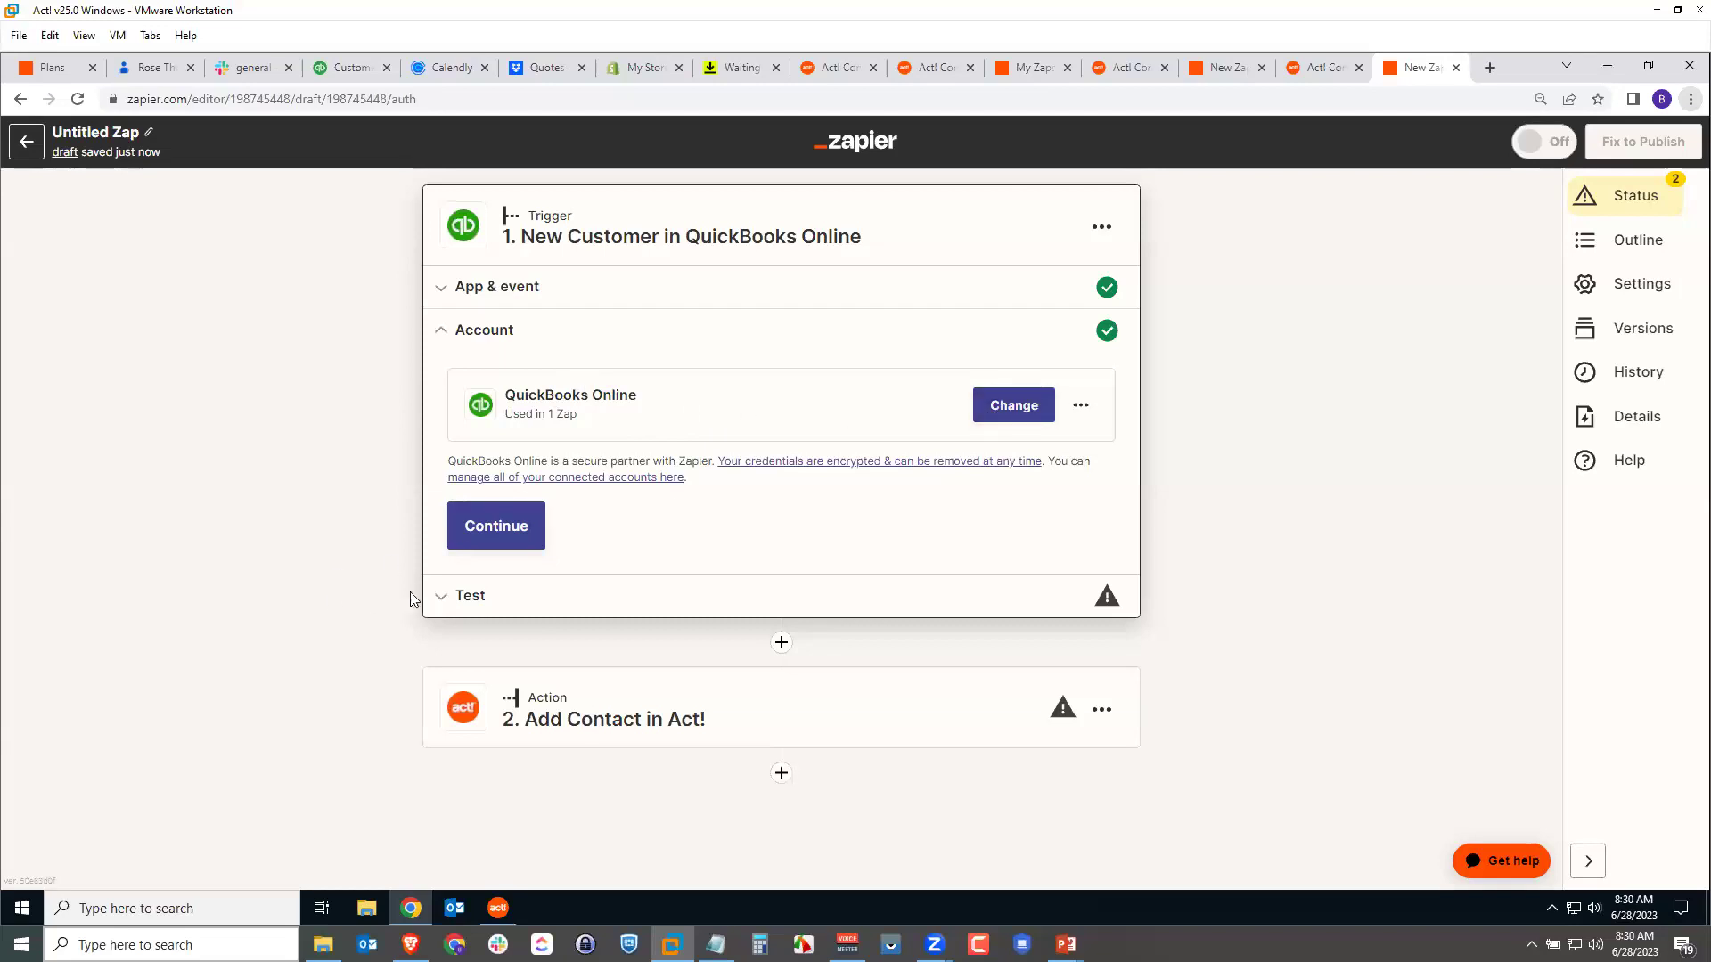
pyautogui.click(479, 530)
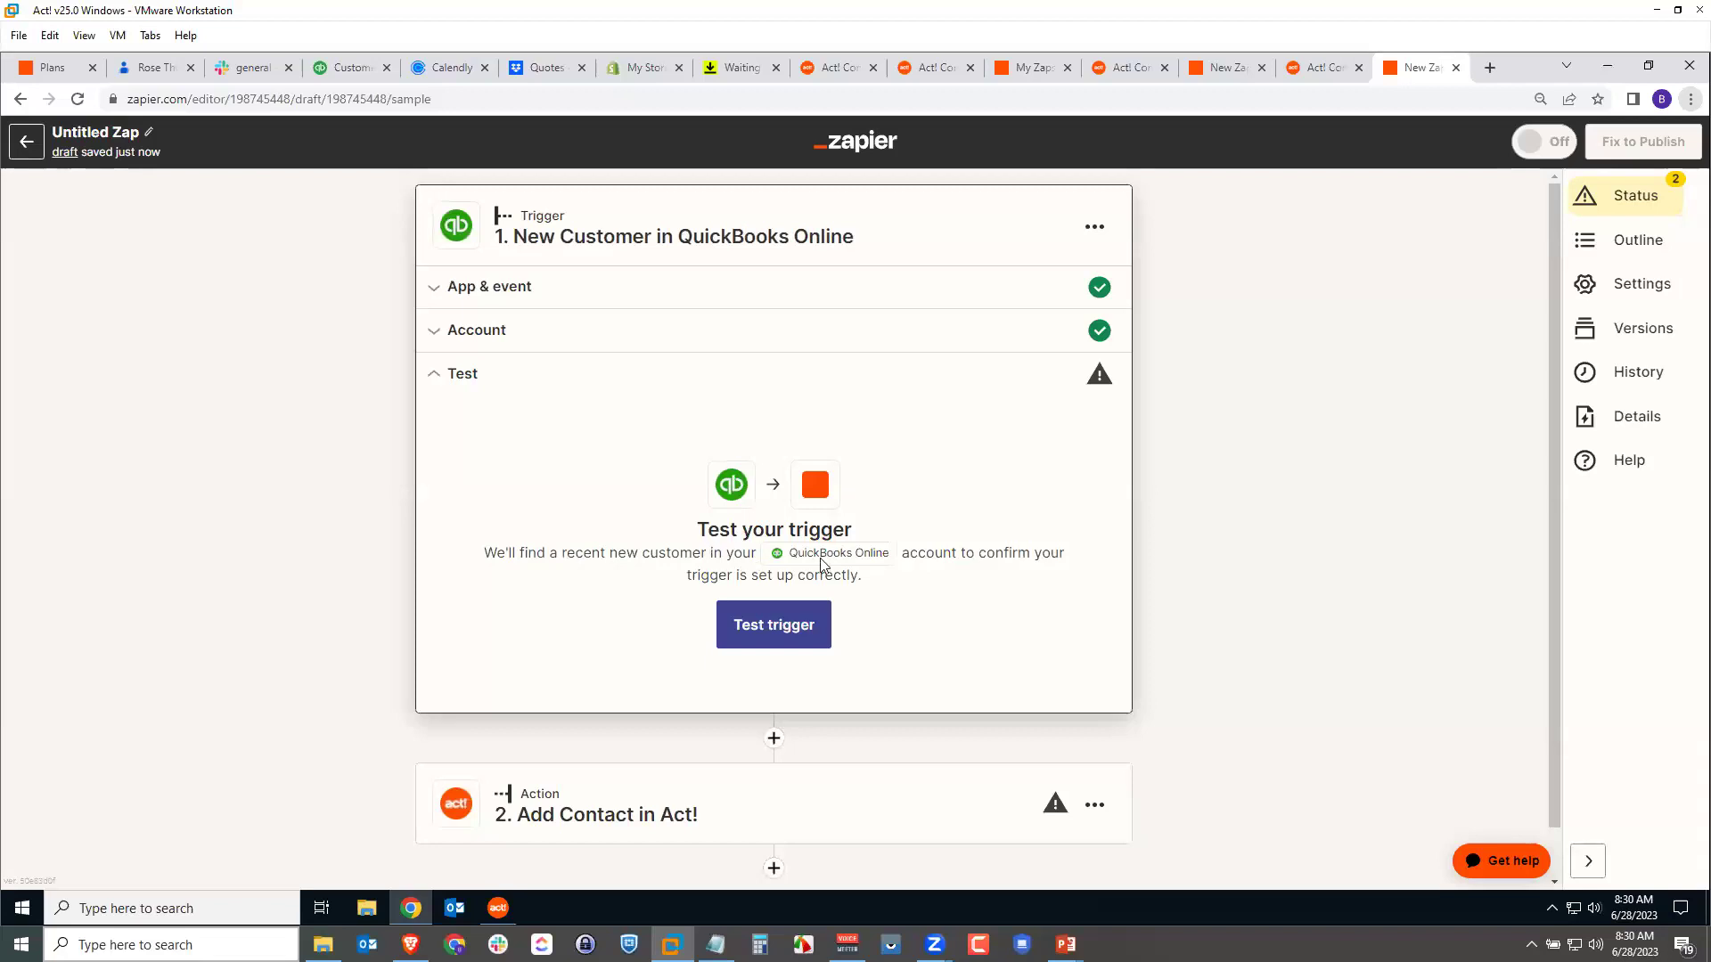
# Step: Check the QuickBooks customer list, test the trigger, and continue with New Customer A
pyautogui.click(341, 77)
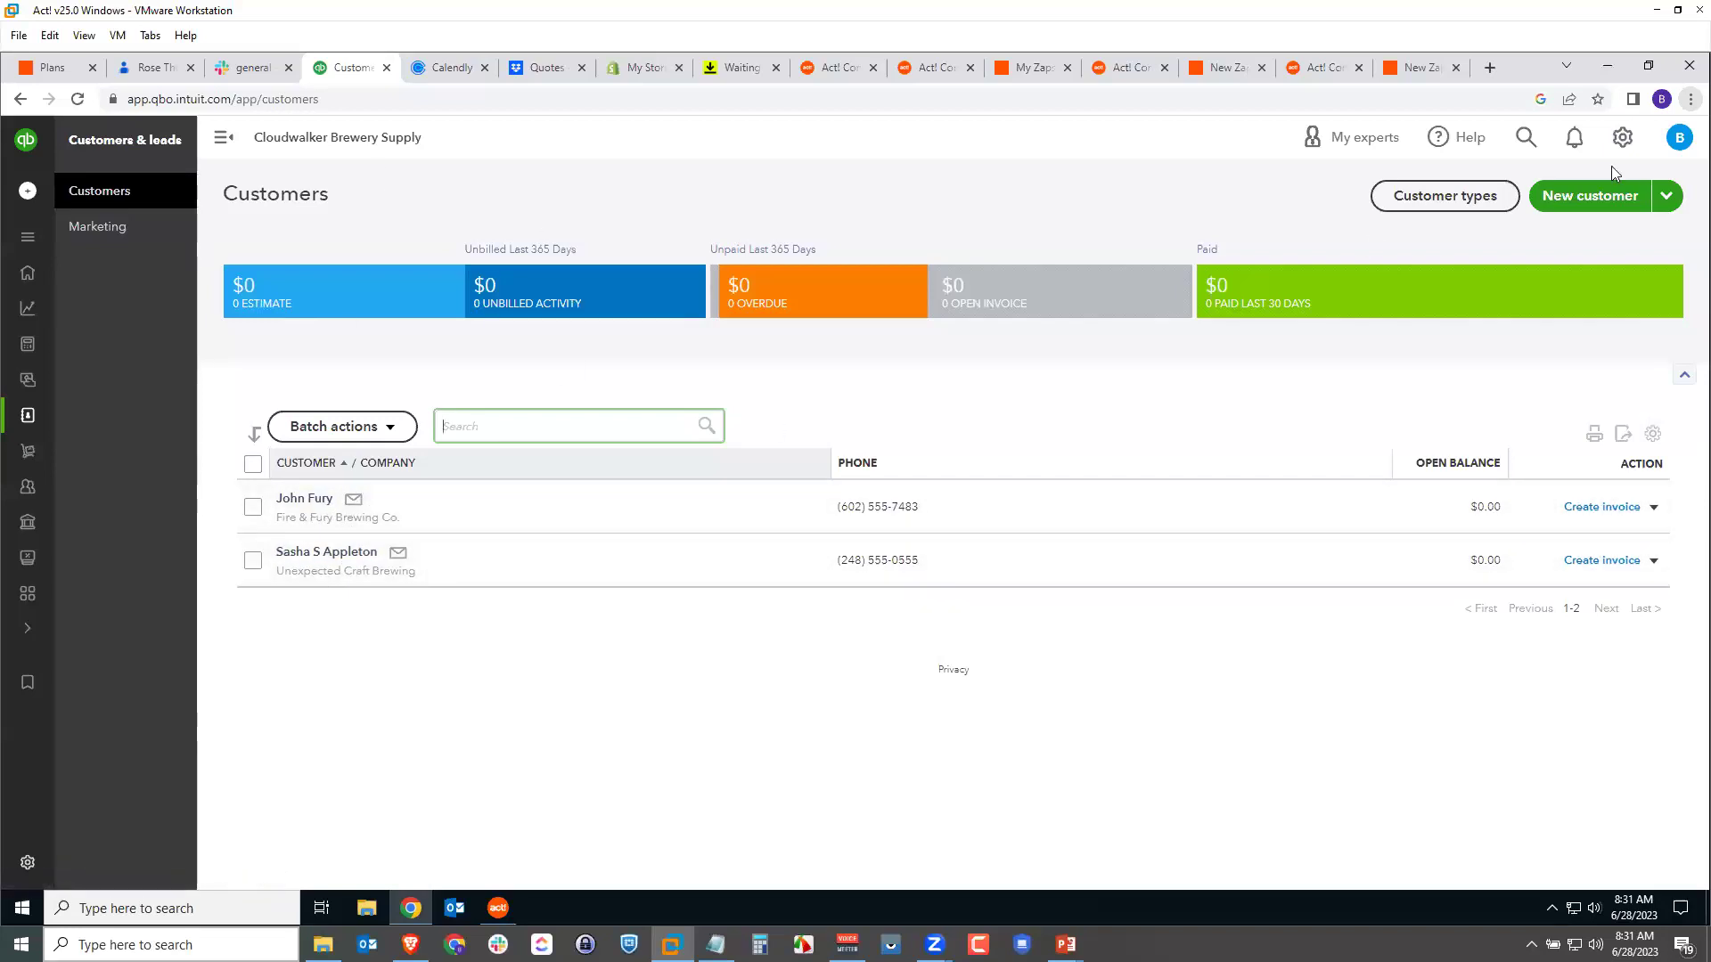
pyautogui.click(1428, 70)
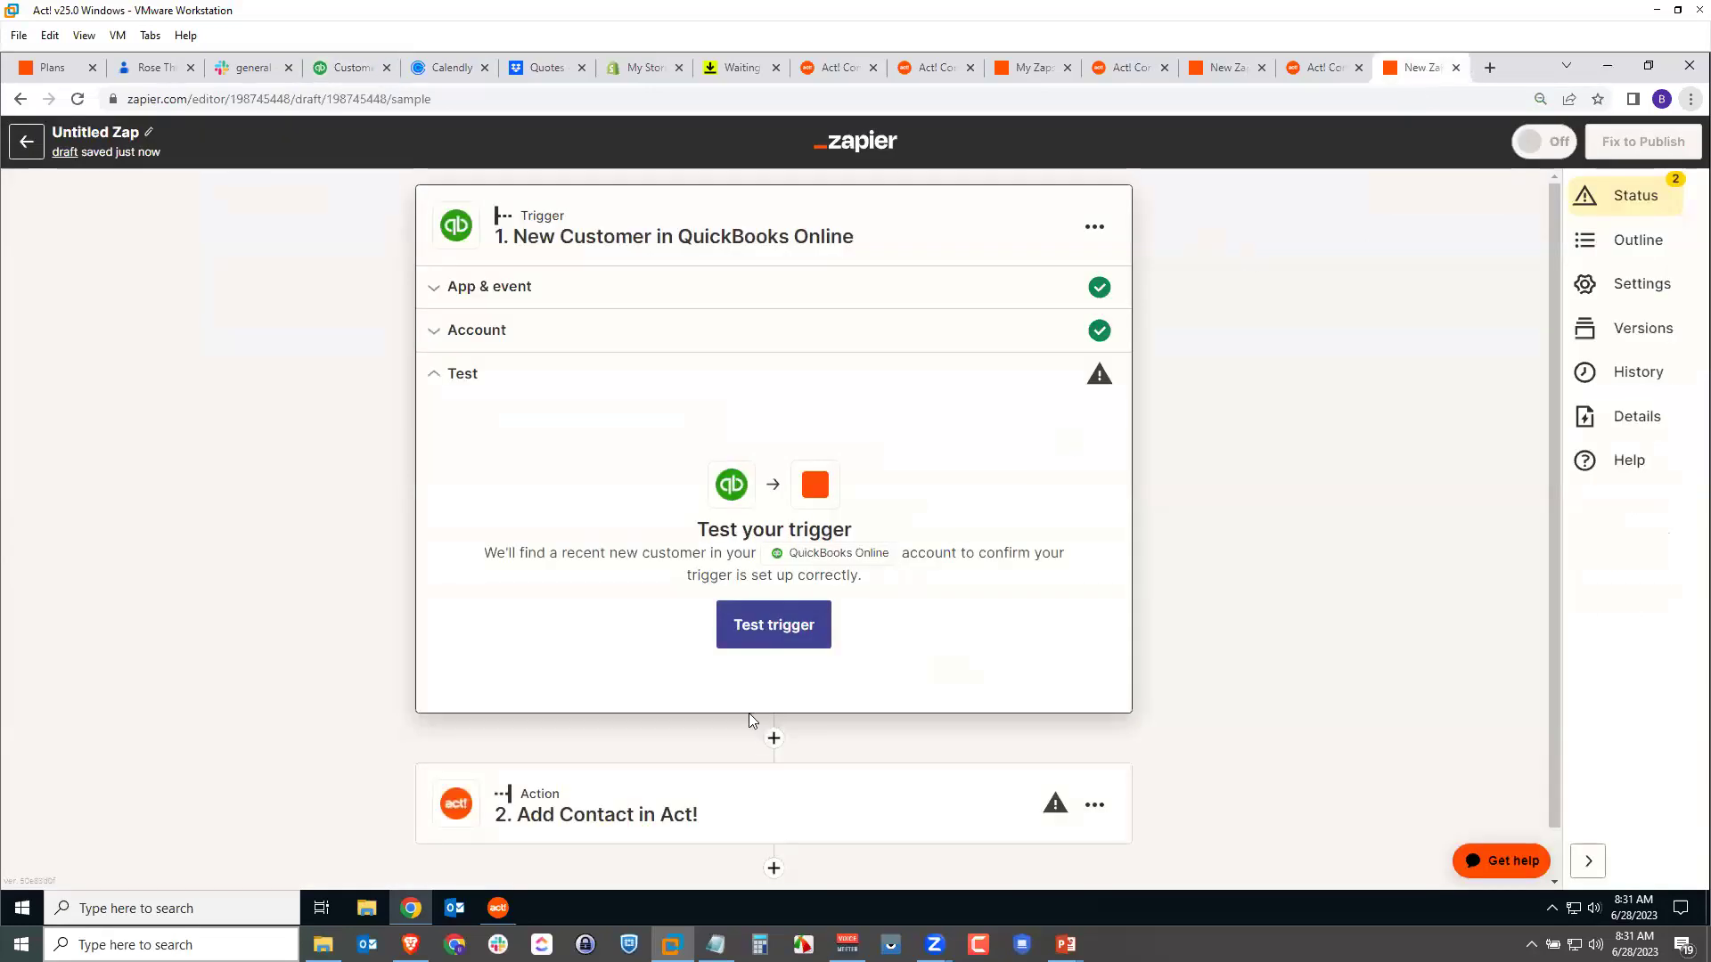
pyautogui.click(778, 627)
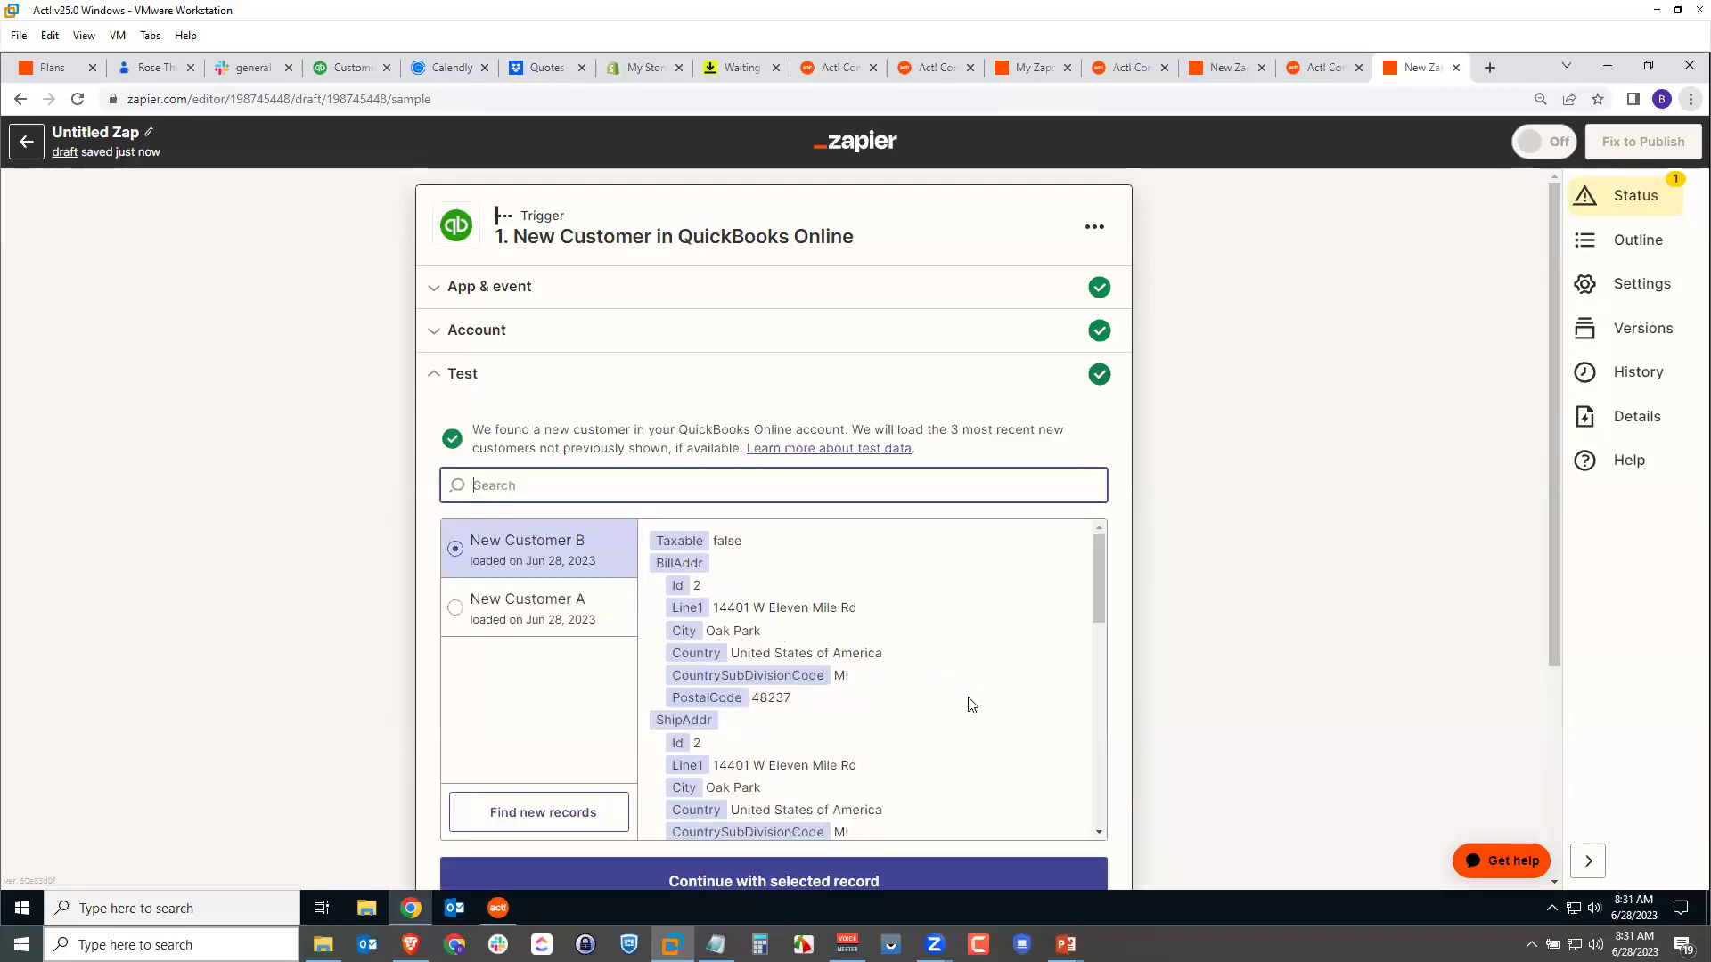
pyautogui.moveTo(1105, 592); pyautogui.dragTo(1104, 753)
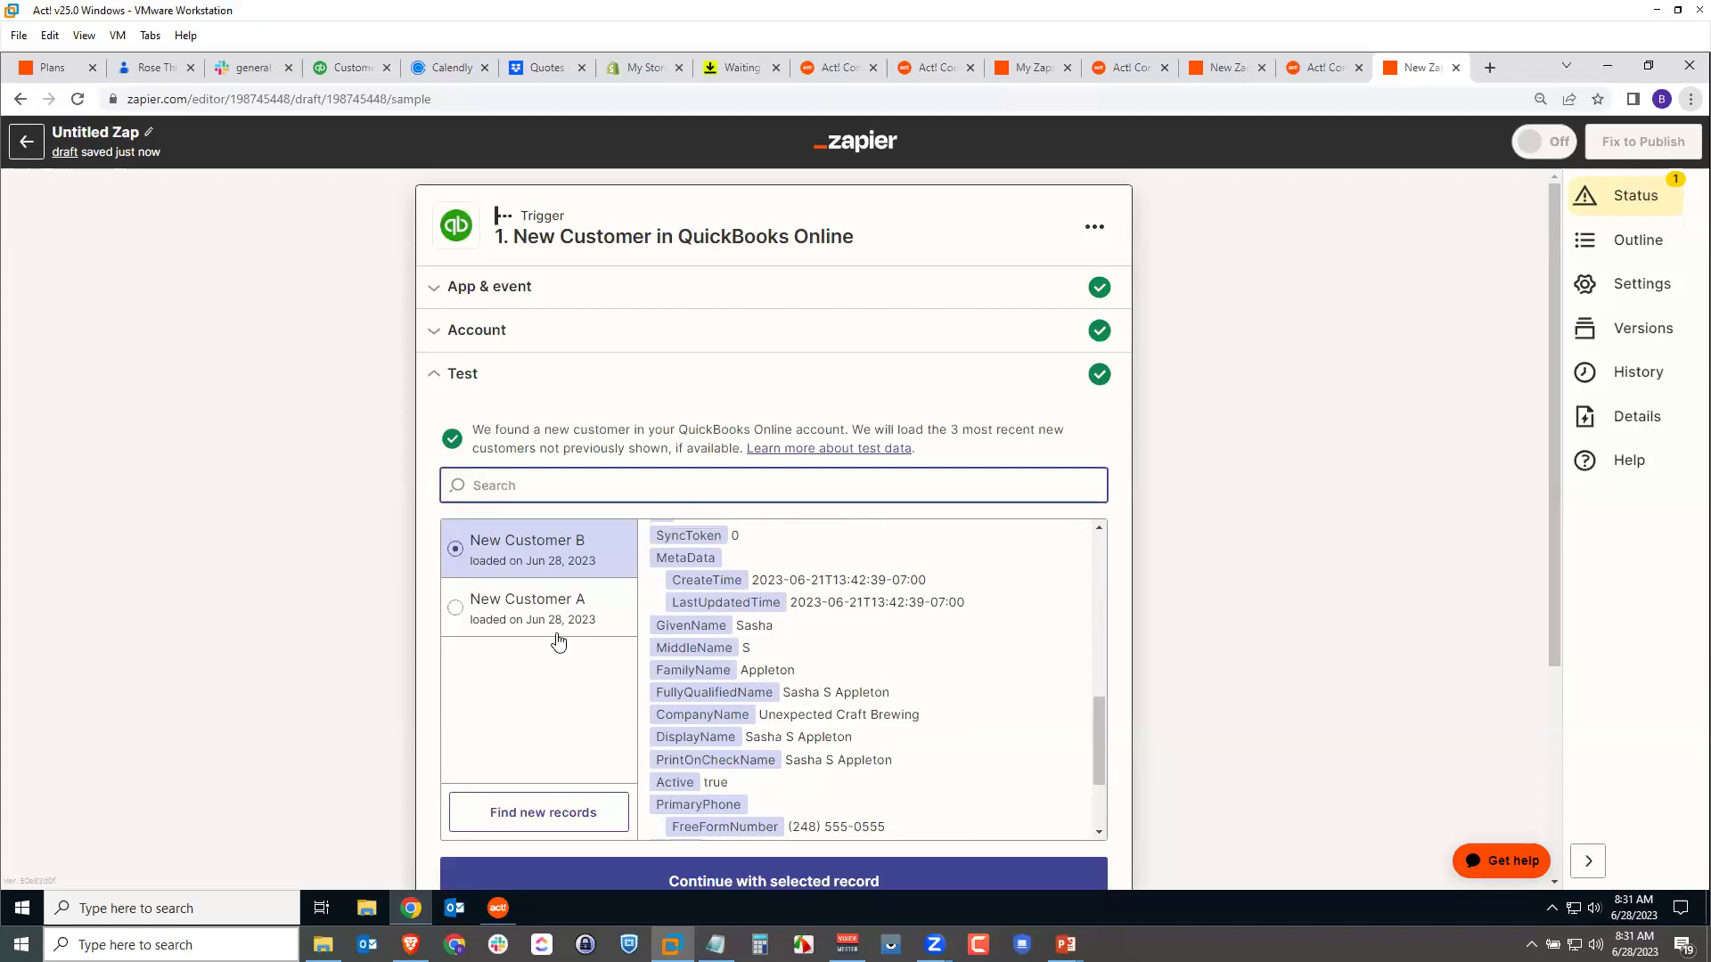
pyautogui.click(456, 609)
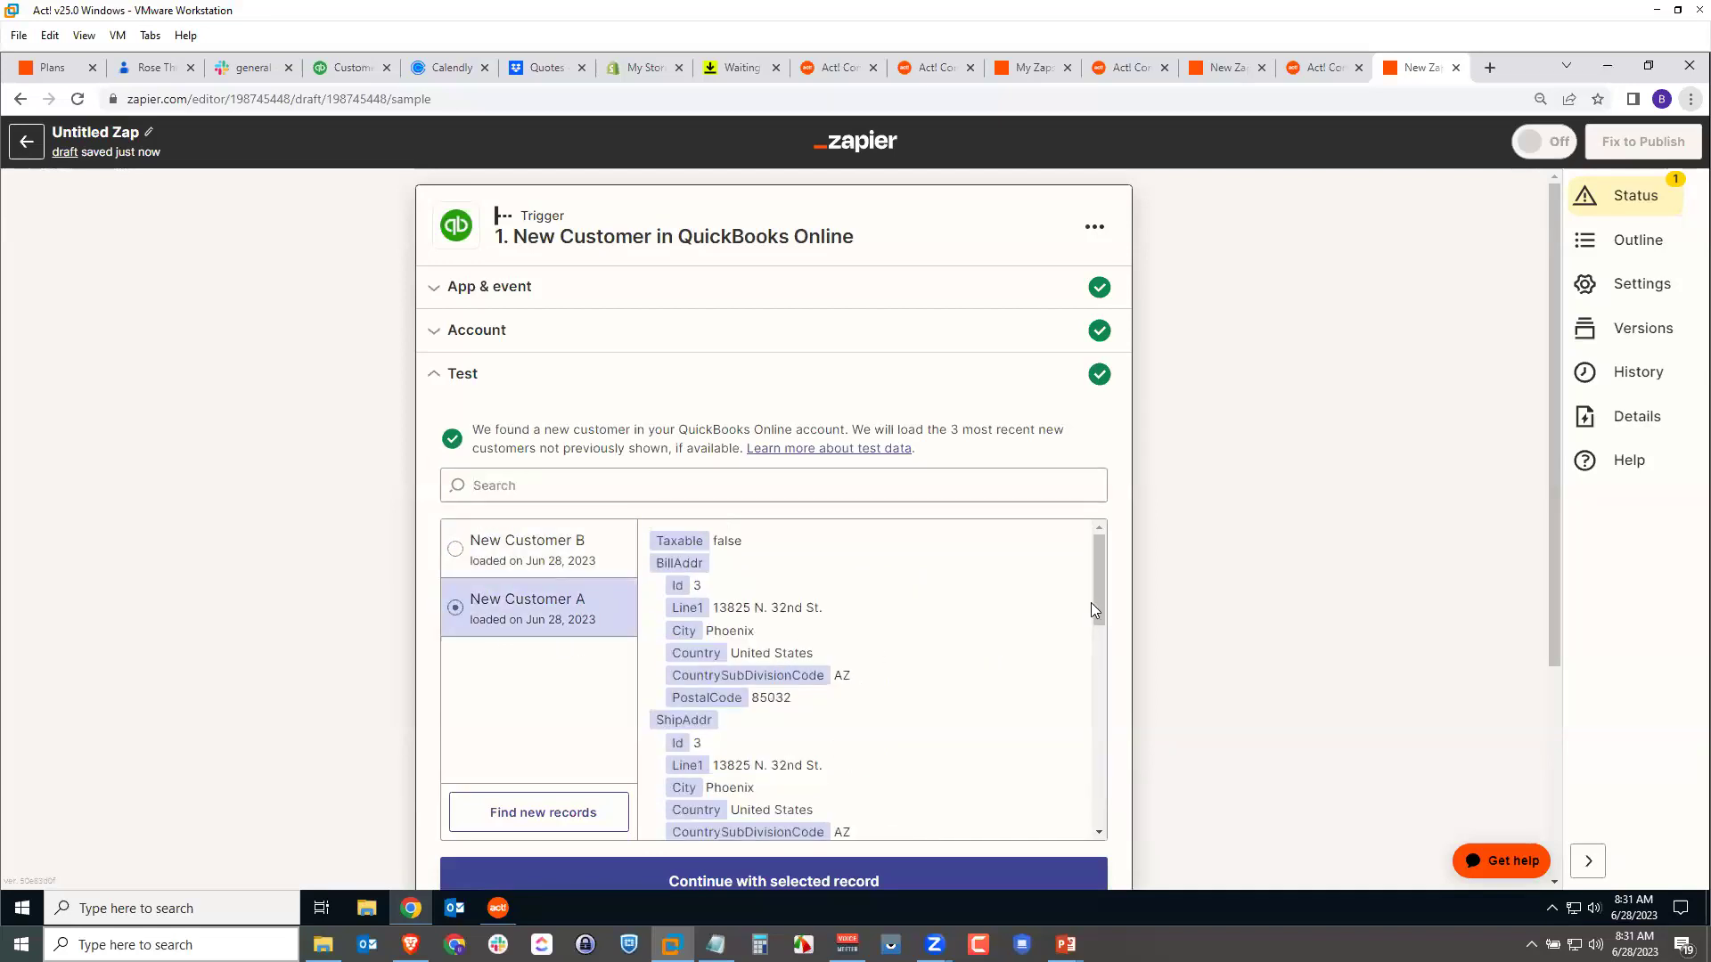
pyautogui.moveTo(1098, 591); pyautogui.dragTo(1105, 535)
pyautogui.scroll(-2, 524, 502)
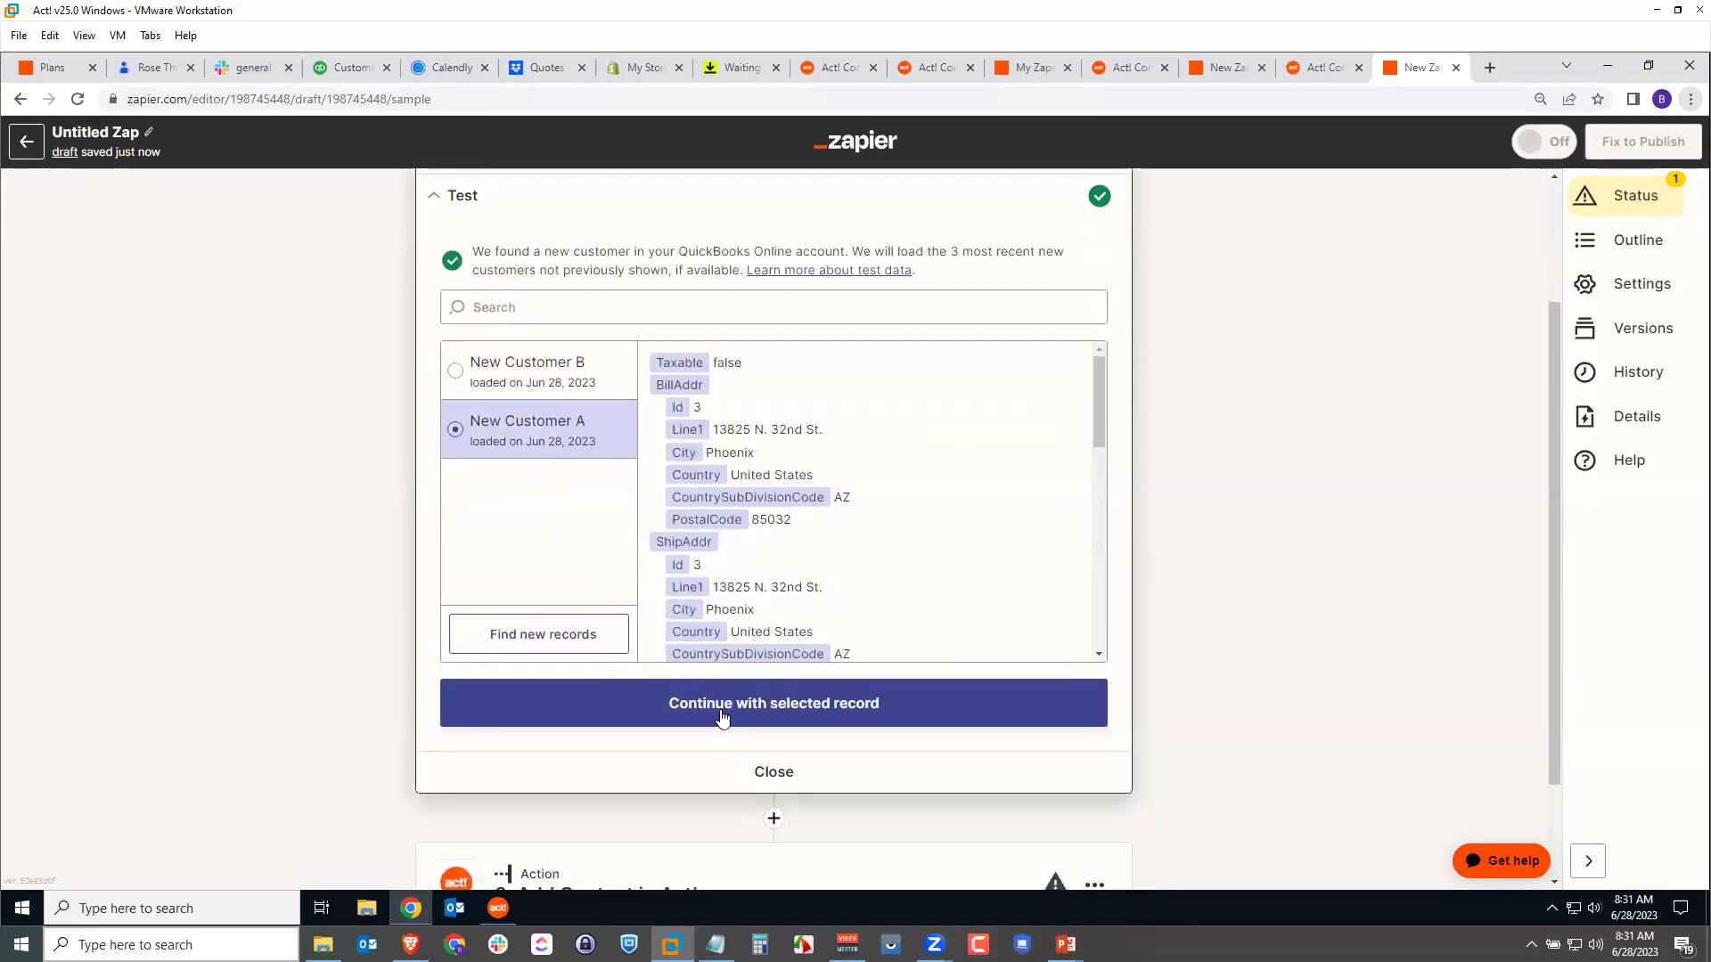
pyautogui.click(774, 711)
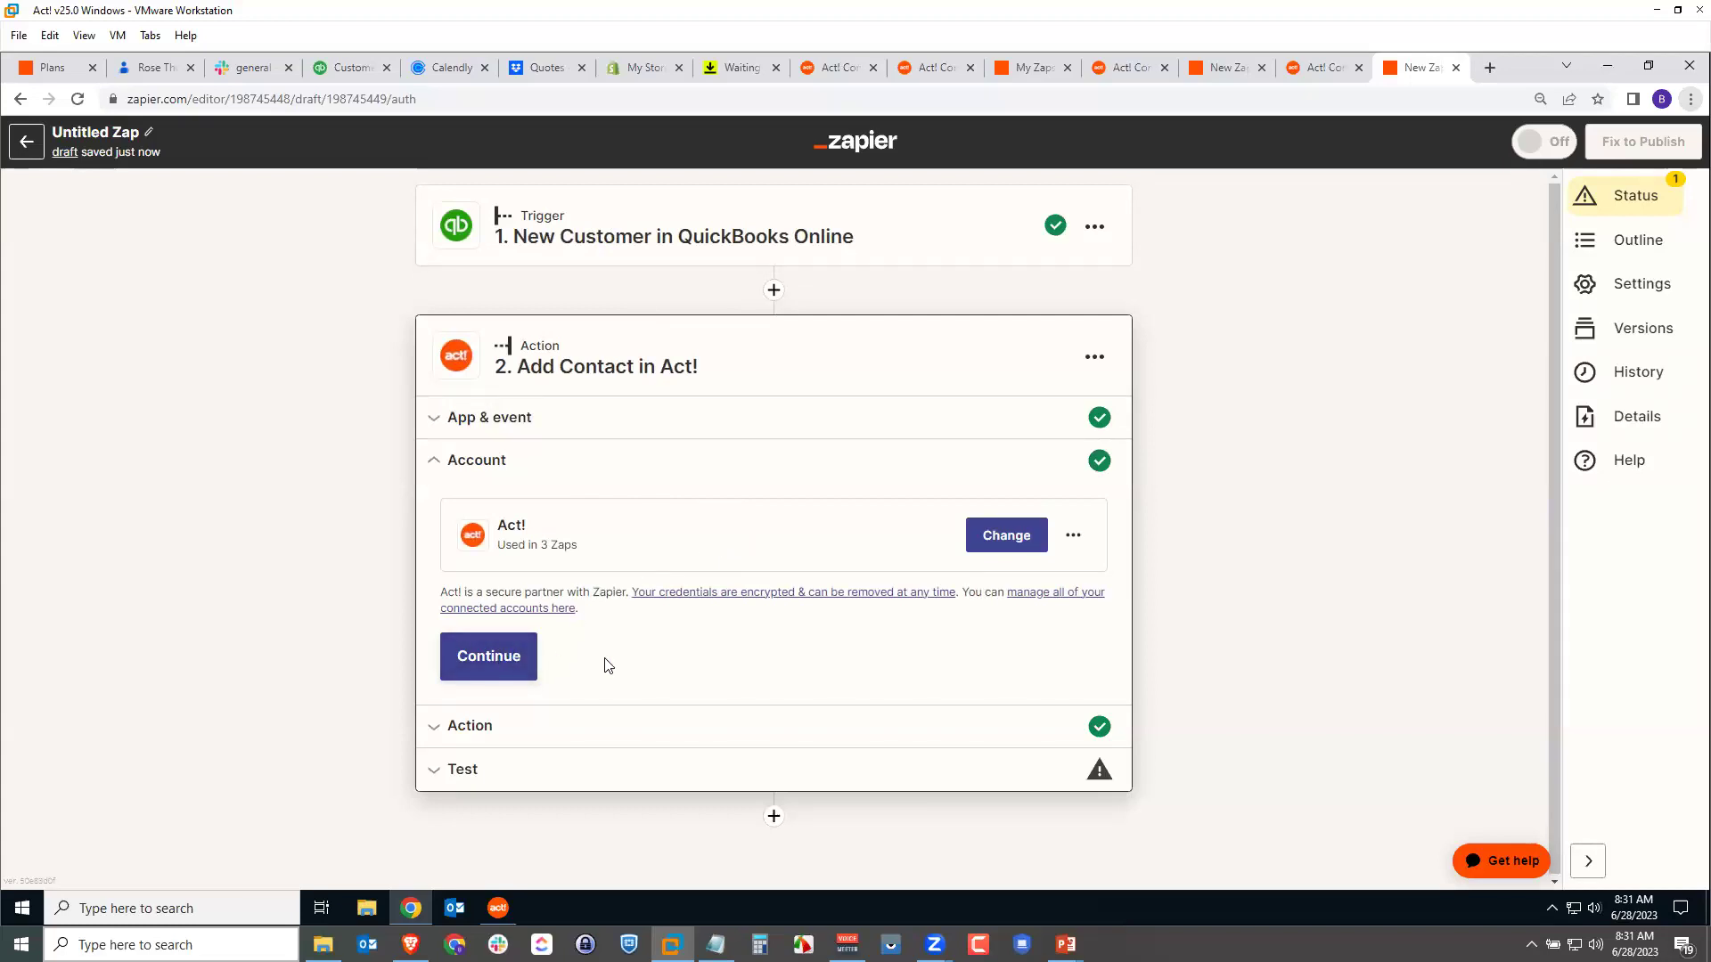
# Step: Map the QuickBooks Company Name into the Act! contact's Company field
pyautogui.click(489, 657)
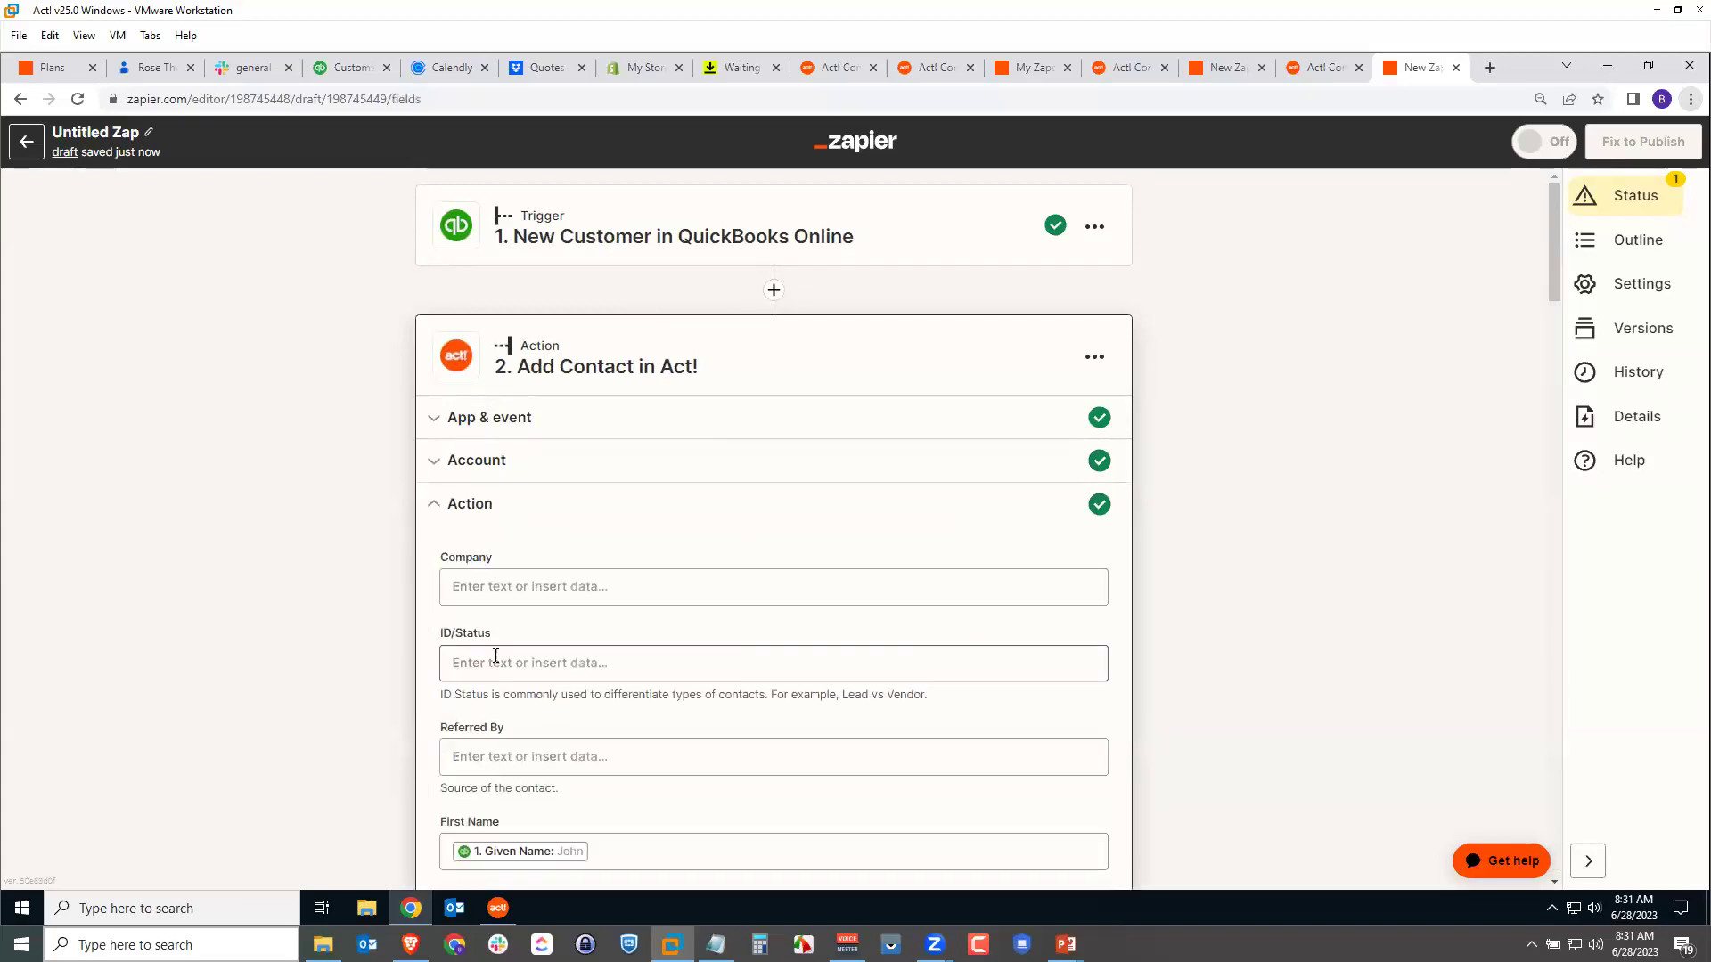
pyautogui.scroll(-2, 985, 570)
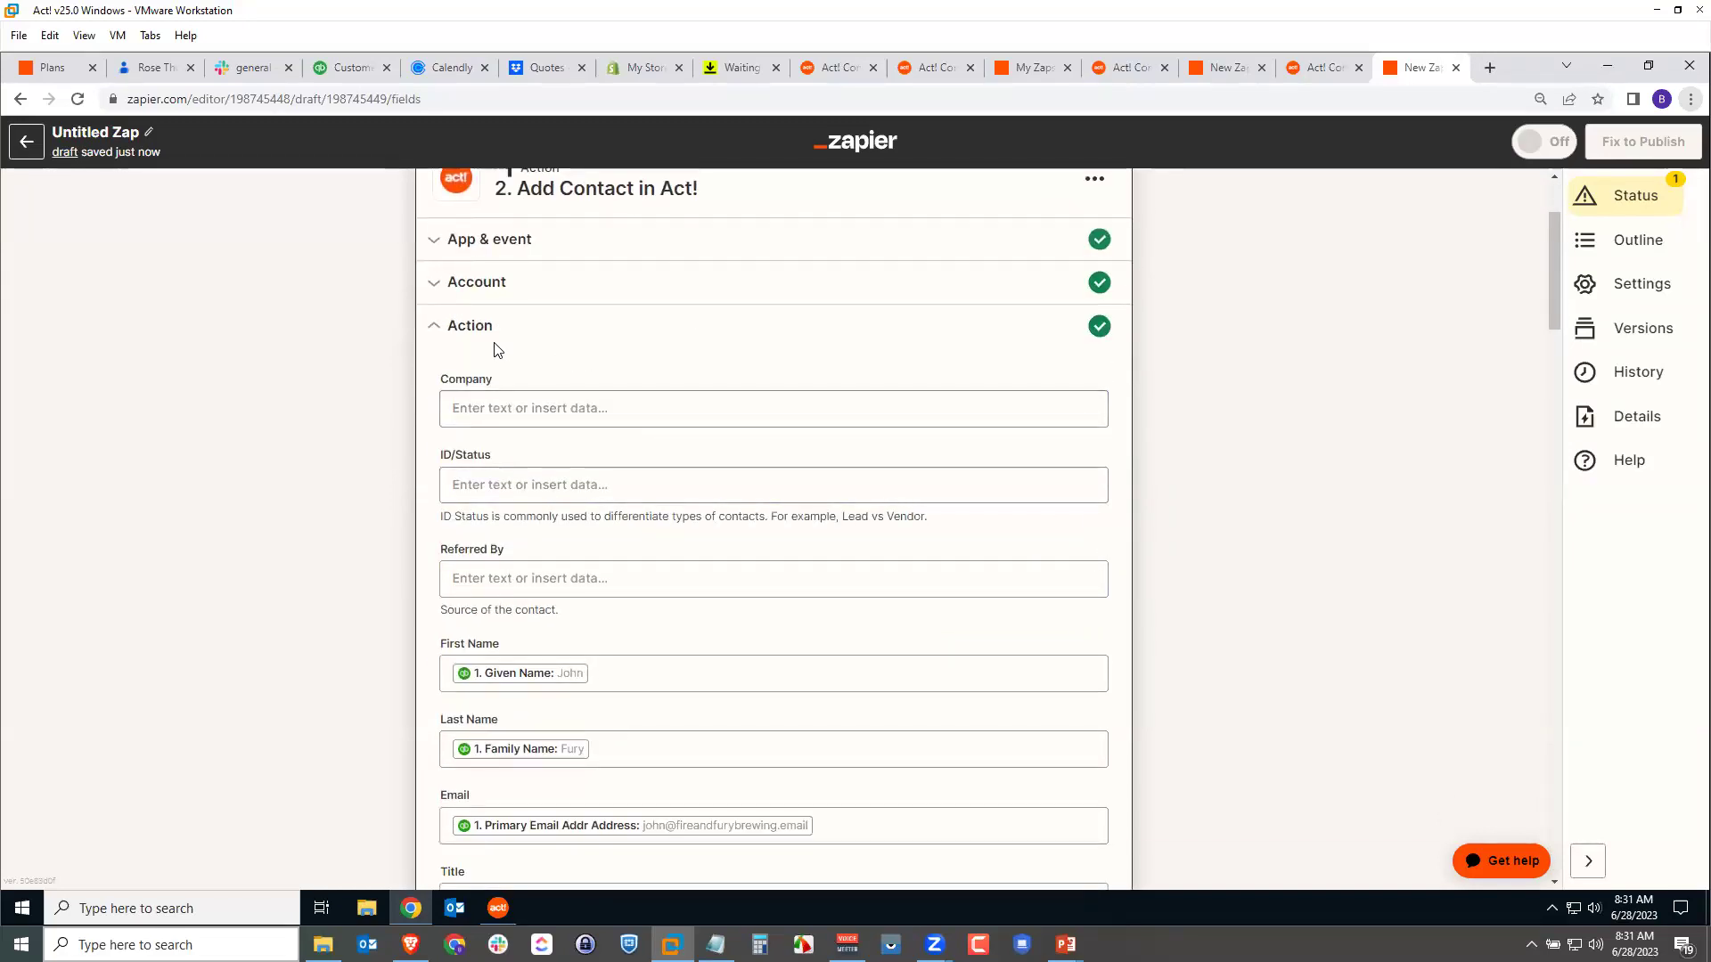
pyautogui.click(504, 410)
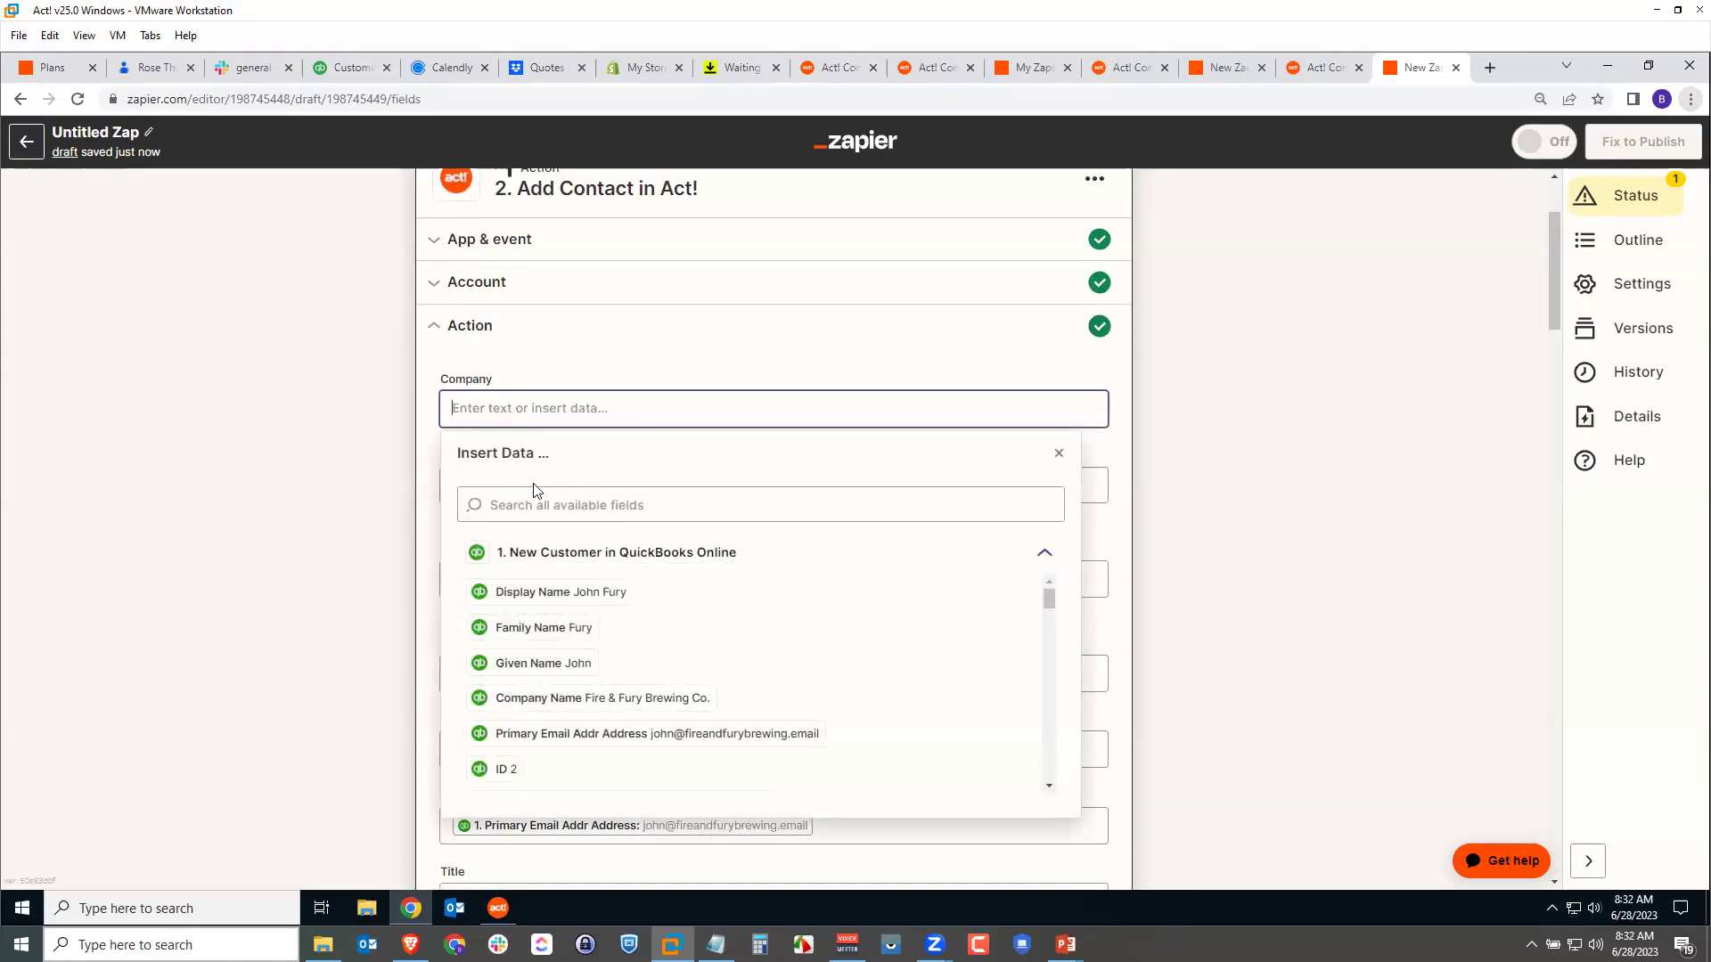
pyautogui.click(505, 704)
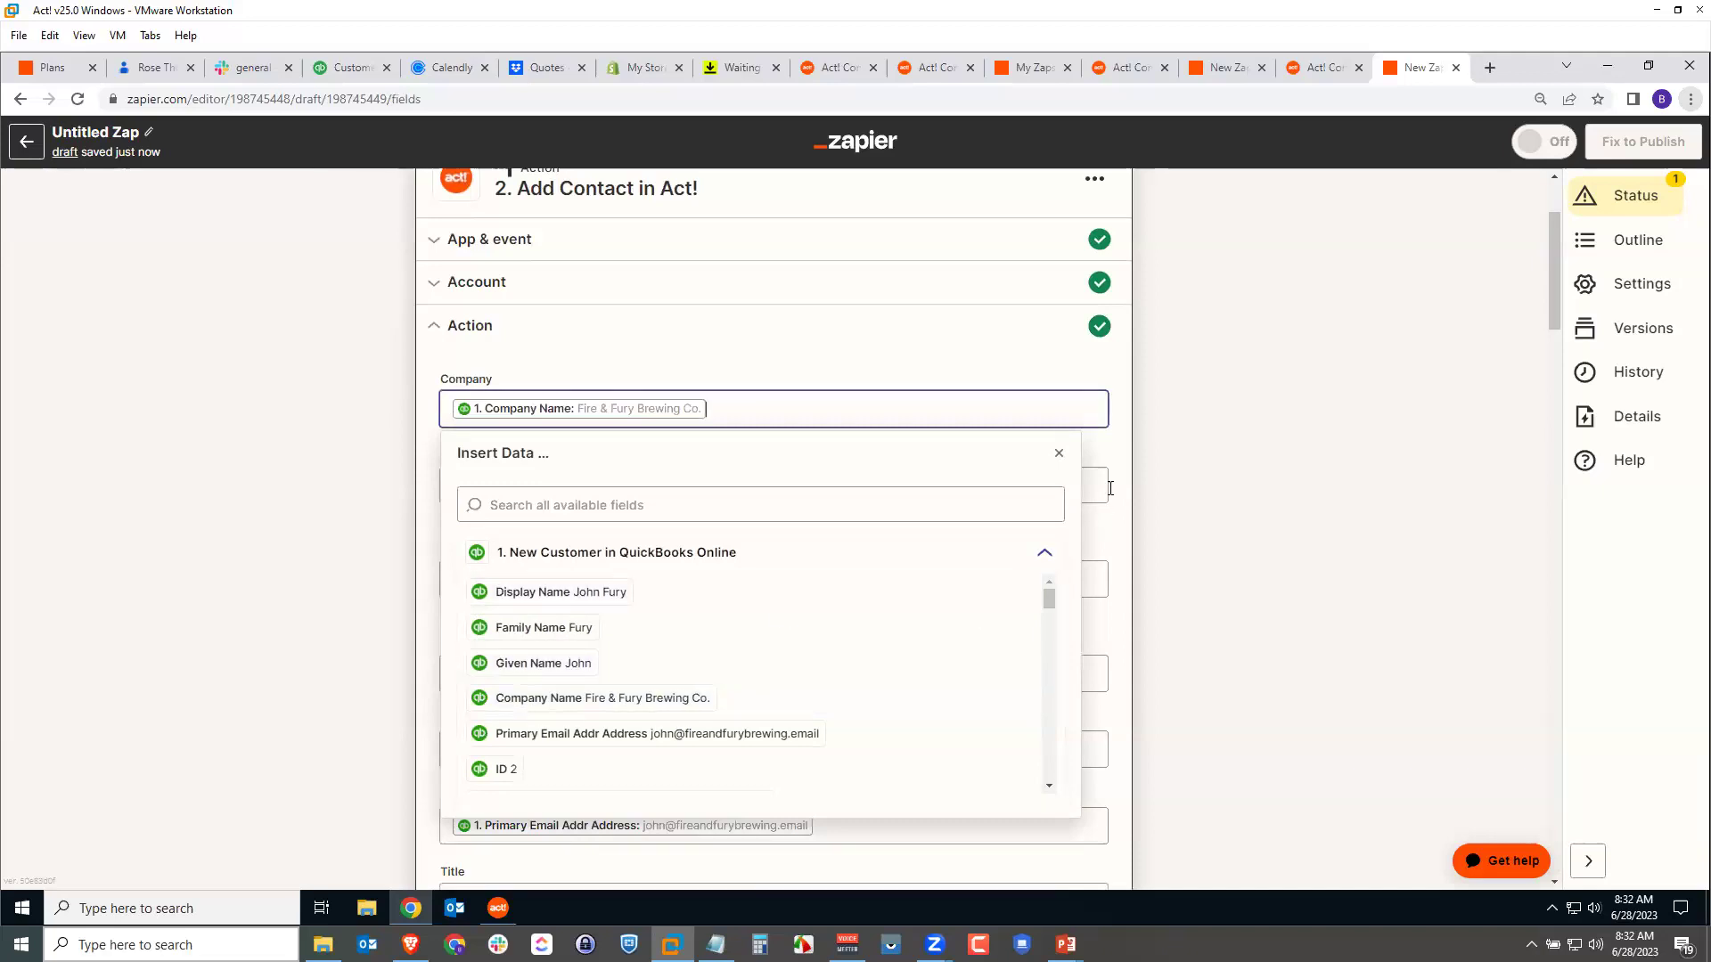
pyautogui.click(1118, 458)
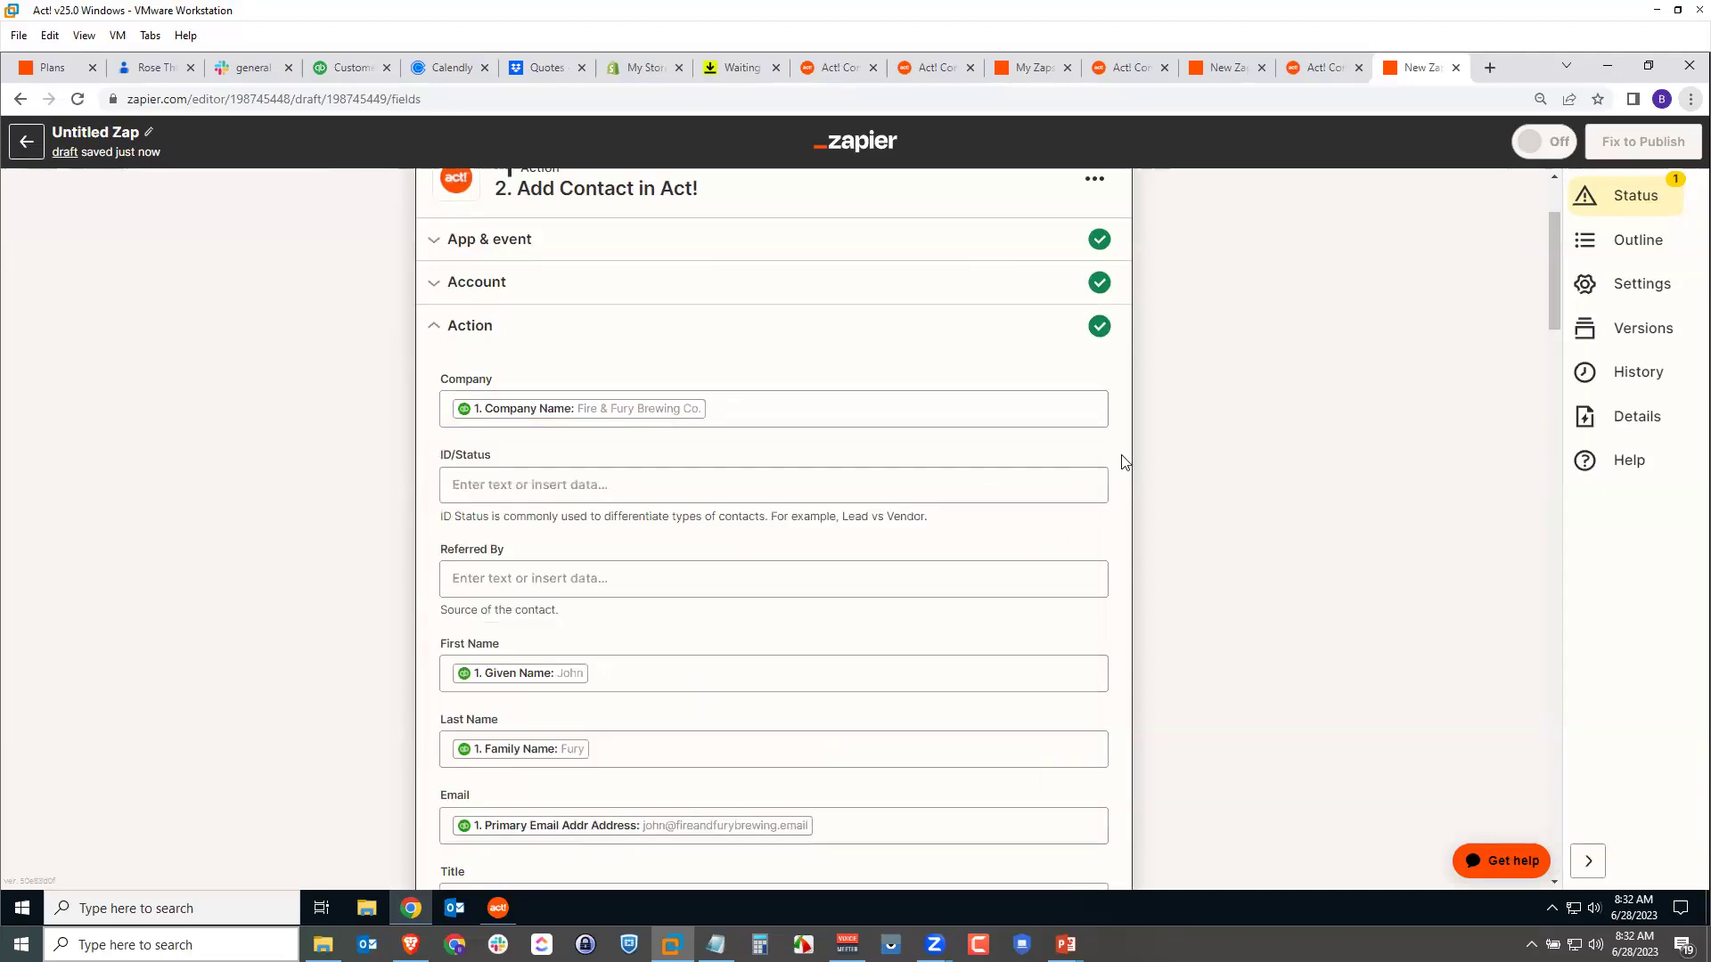
# Step: Set the Act! contact's ID/Status field to Customer
pyautogui.click(475, 487)
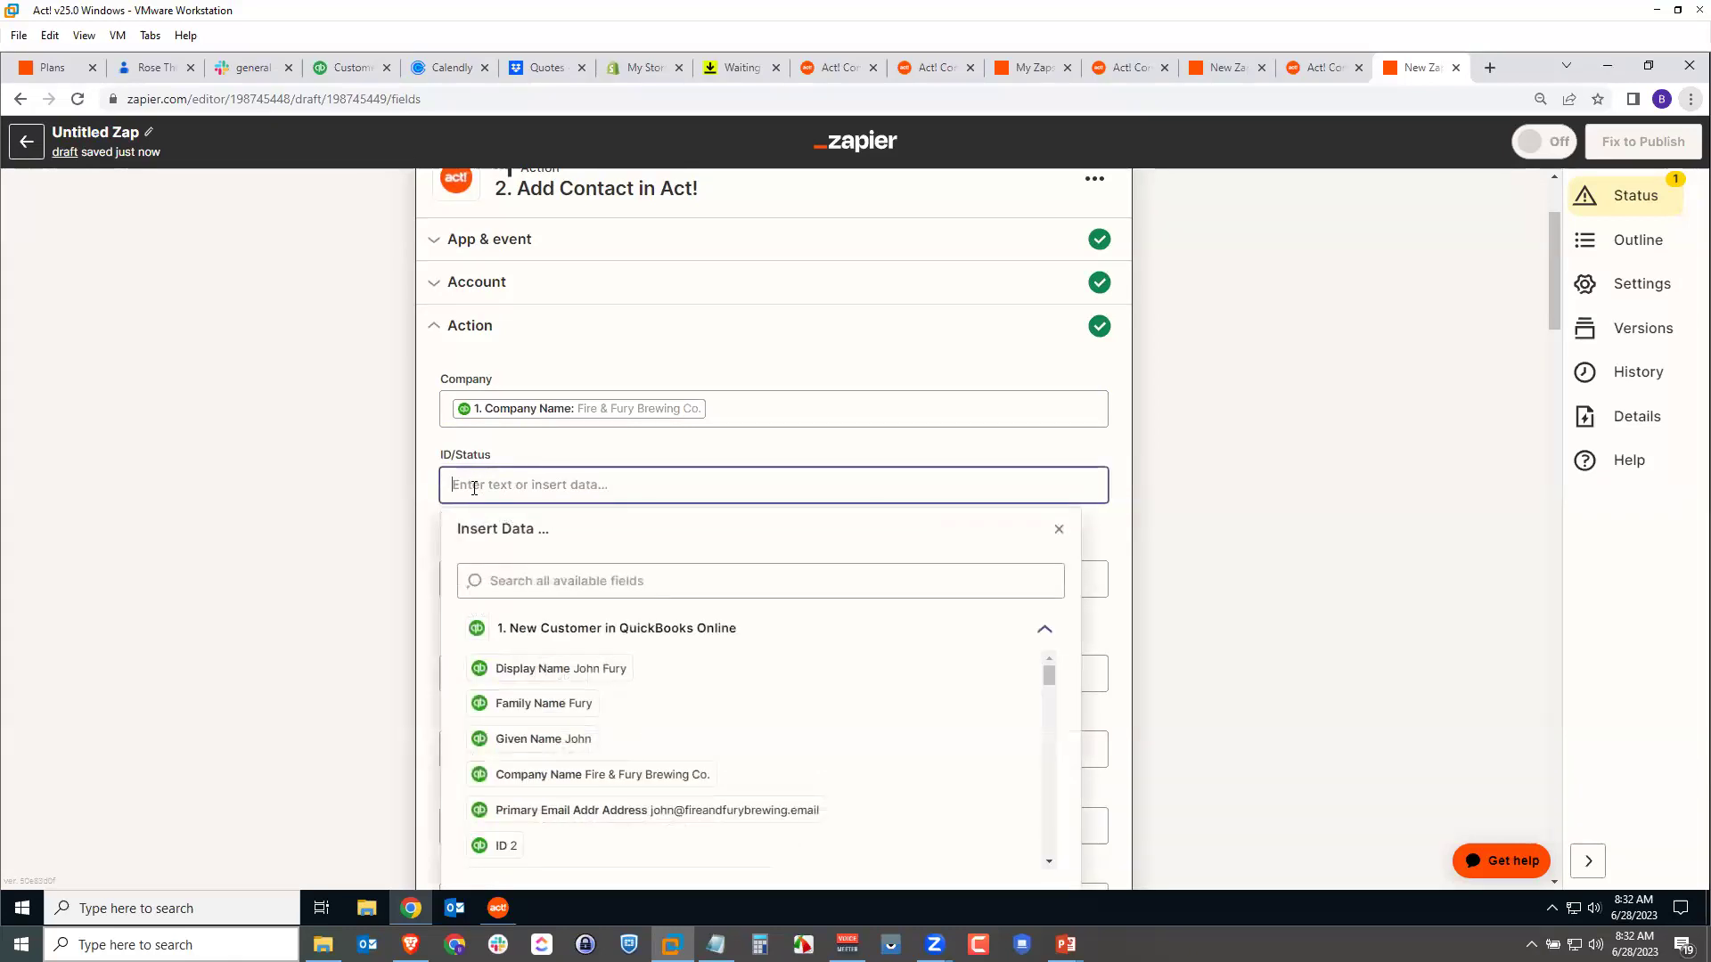
pyautogui.moveTo(1049, 677); pyautogui.dragTo(1051, 640)
pyautogui.click(1133, 550)
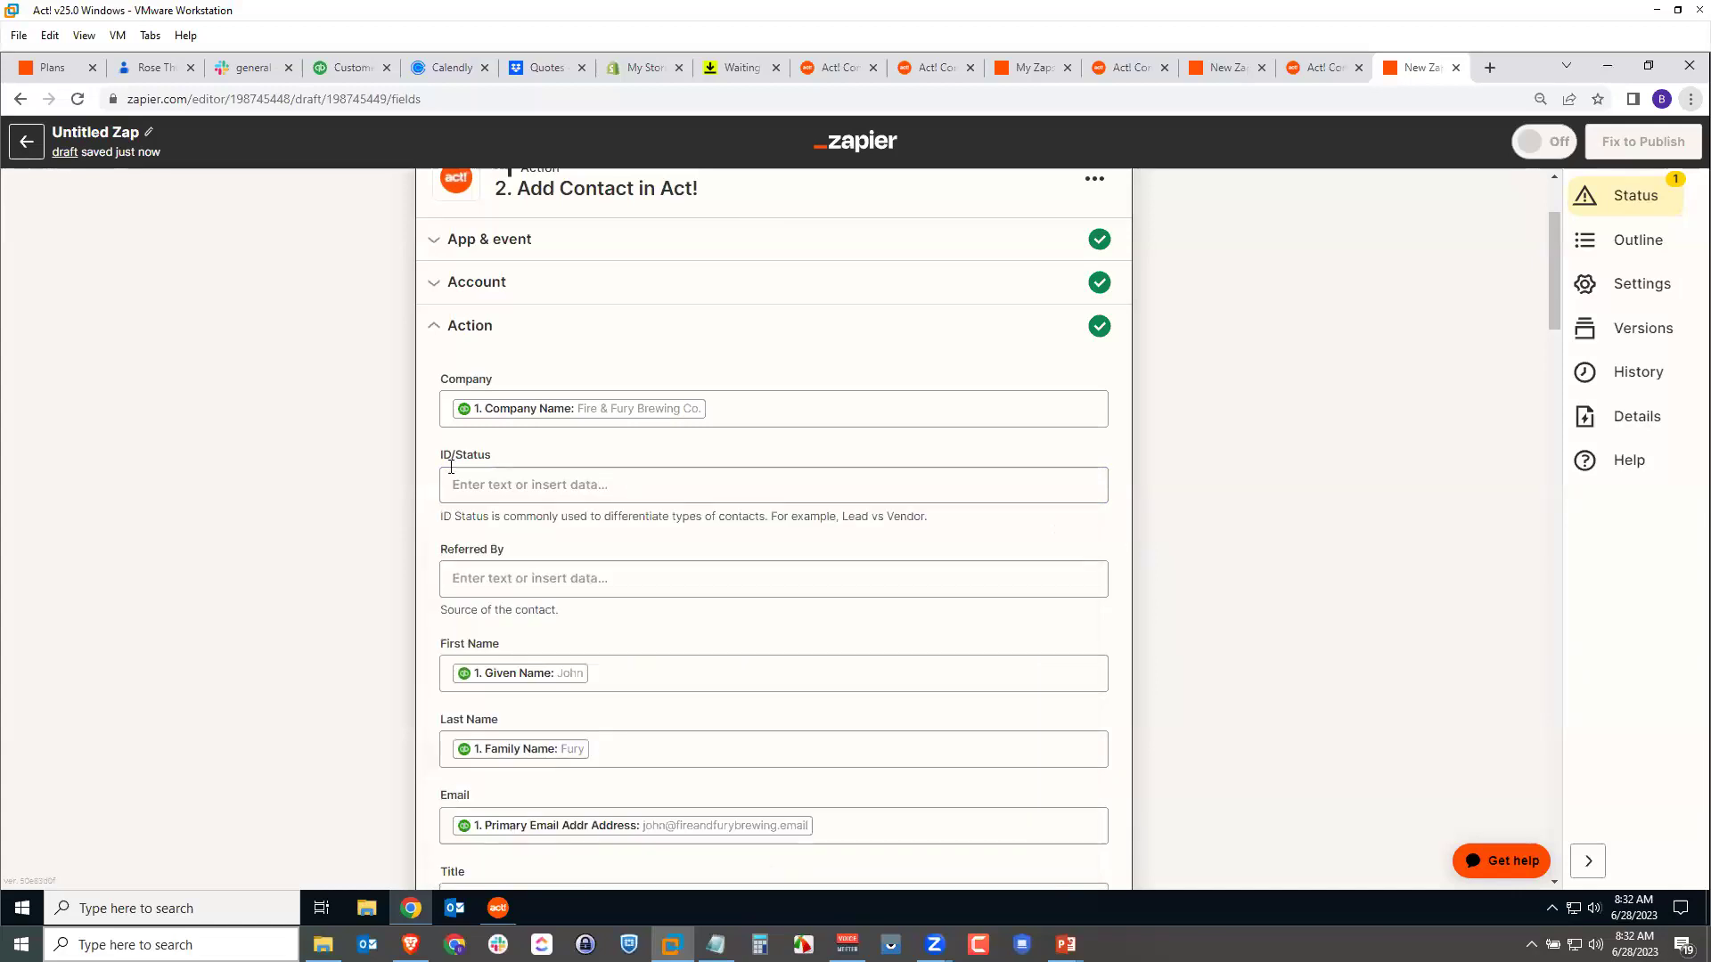
pyautogui.click(513, 483)
pyautogui.write('Customer')
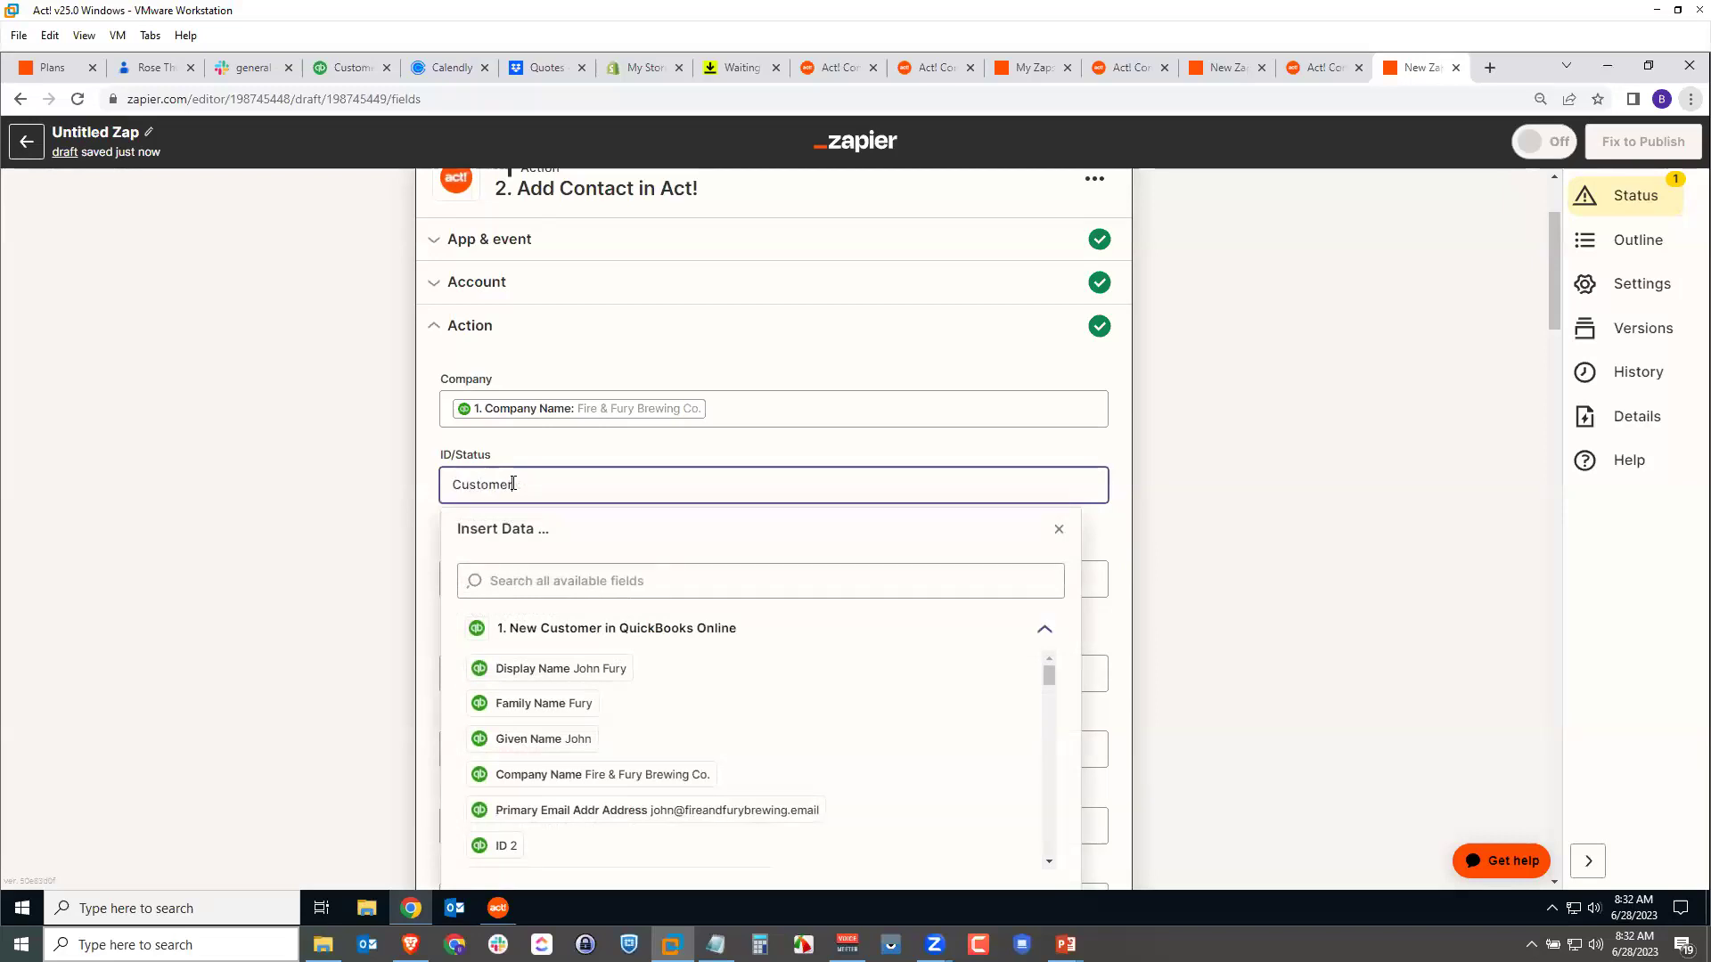
pyautogui.click(1124, 448)
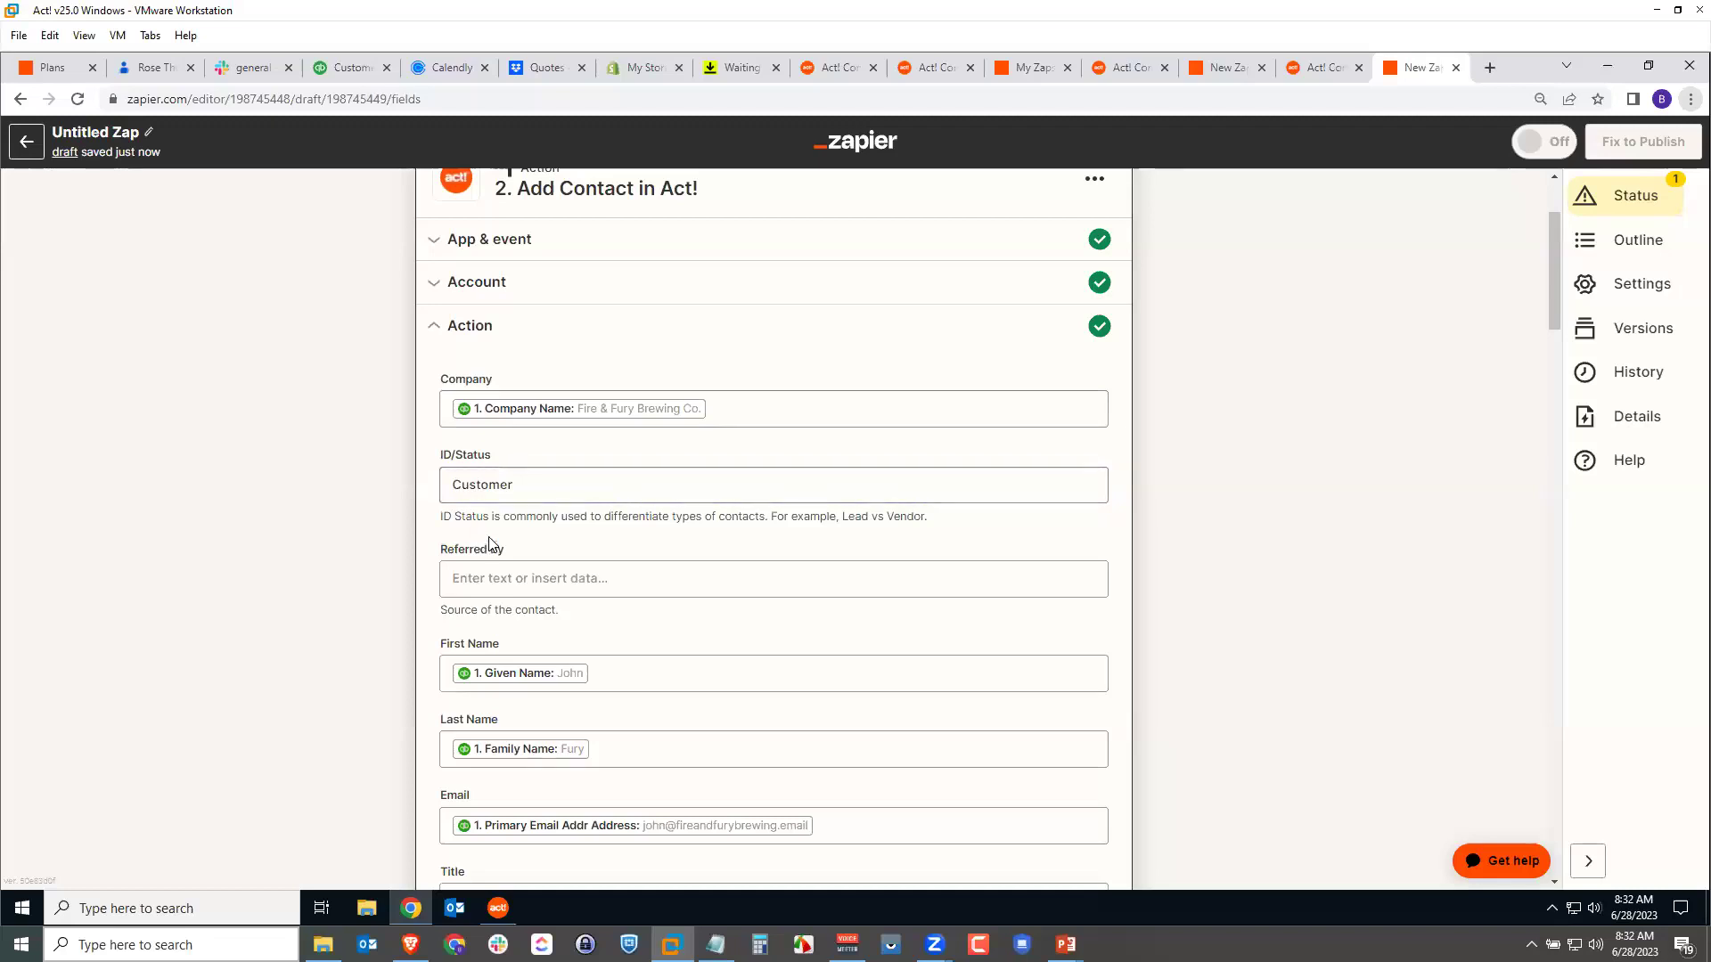
# Step: Enter QuickBooks as the contact's Referred By value
pyautogui.click(496, 581)
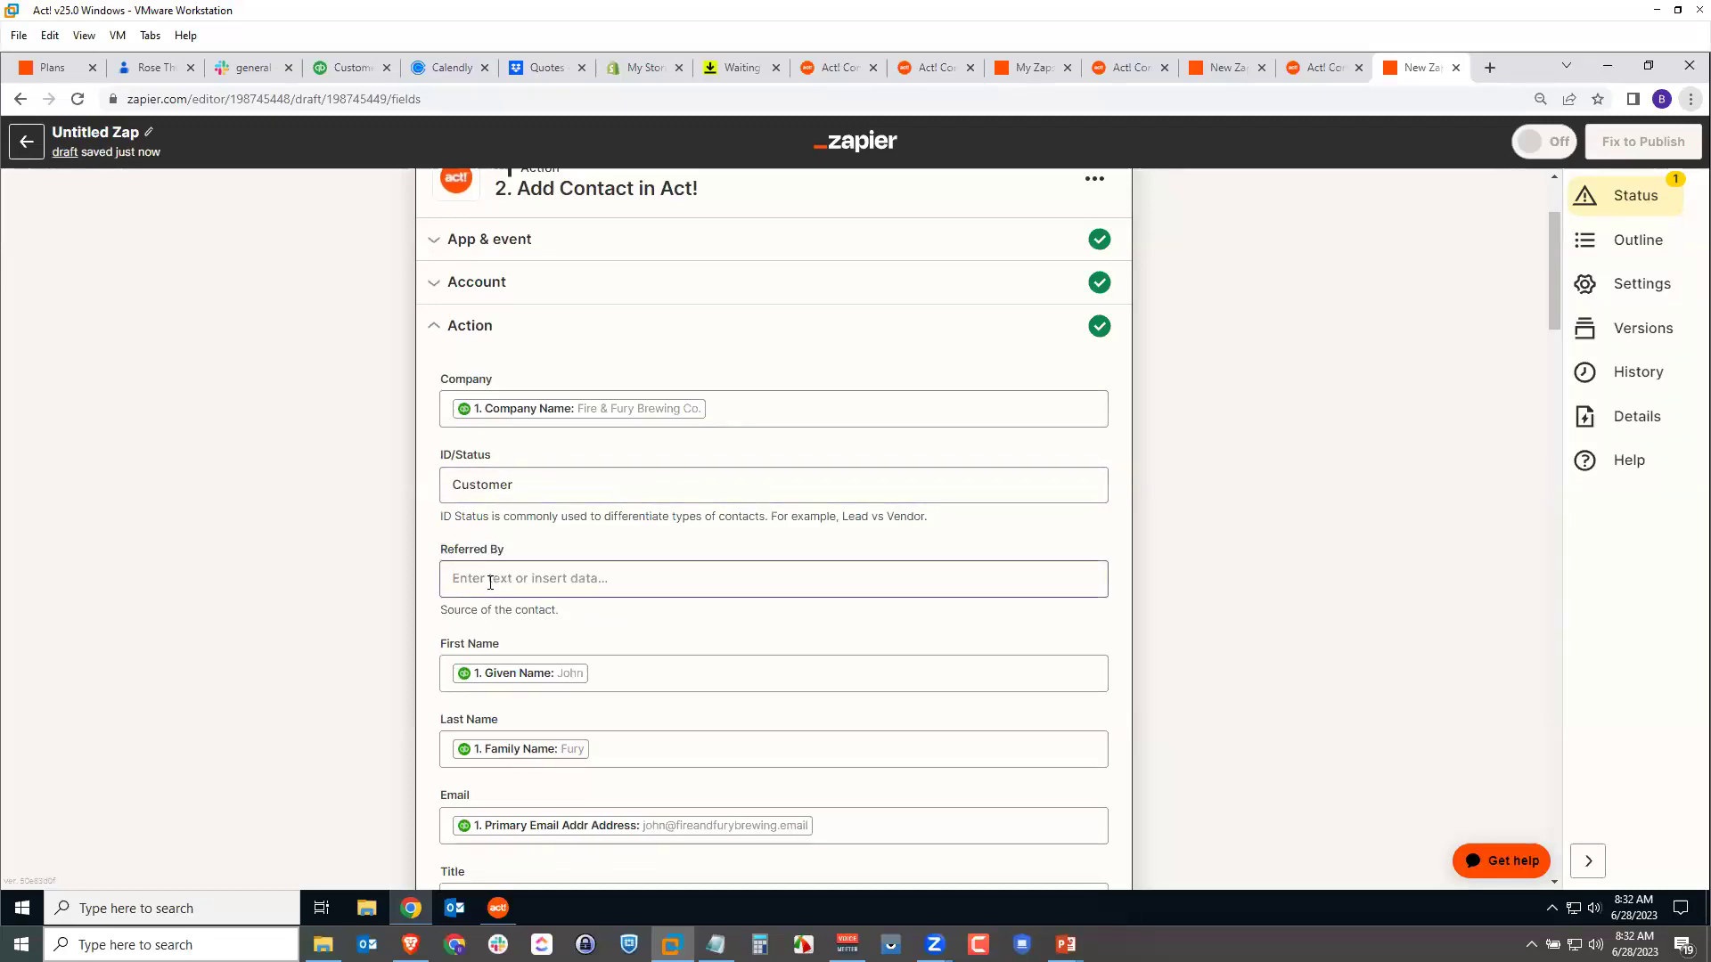
pyautogui.click(482, 578)
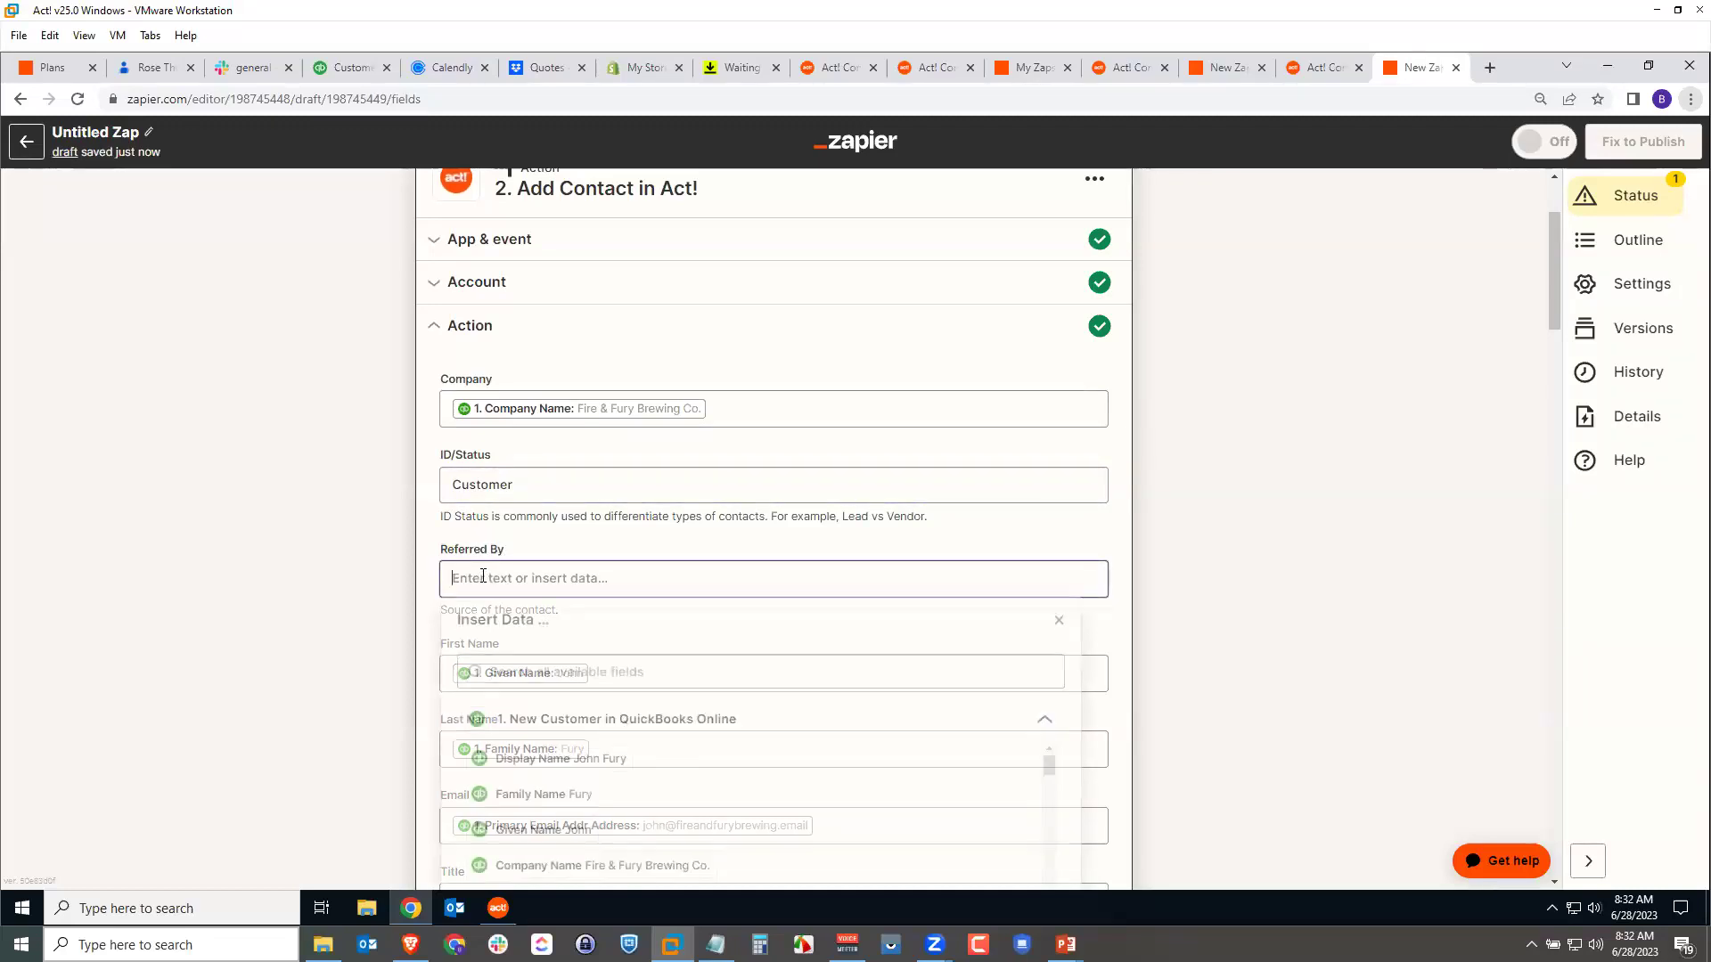
pyautogui.write('QuickBooks')
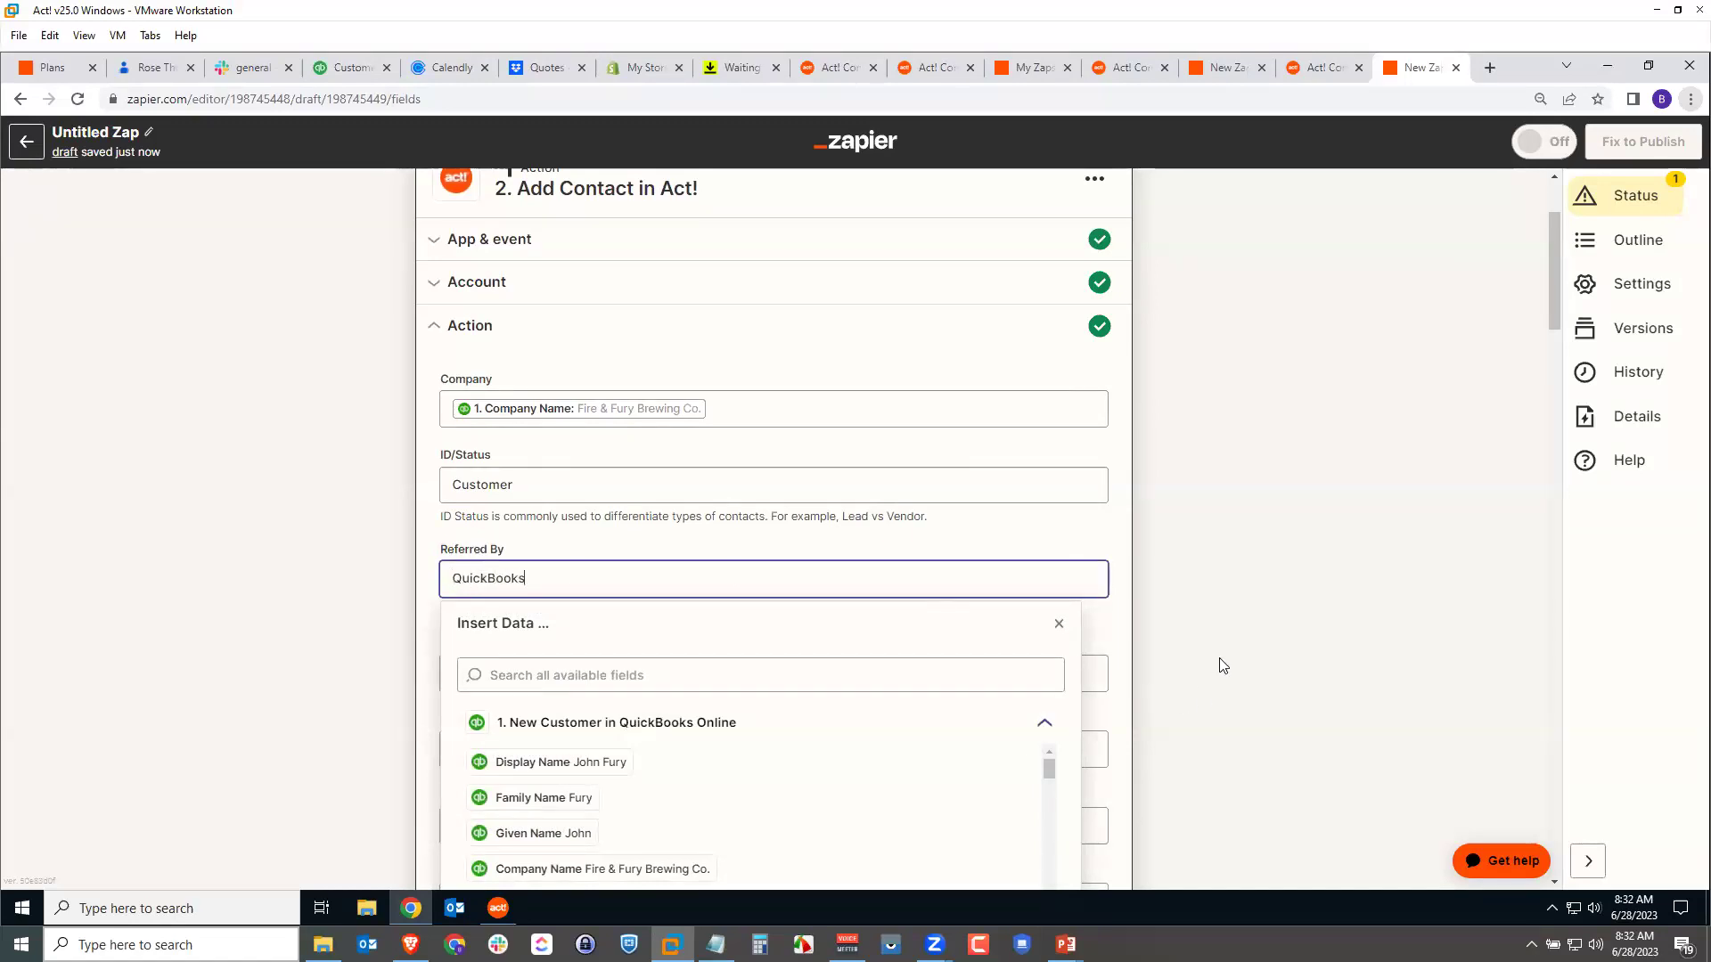
pyautogui.click(1228, 620)
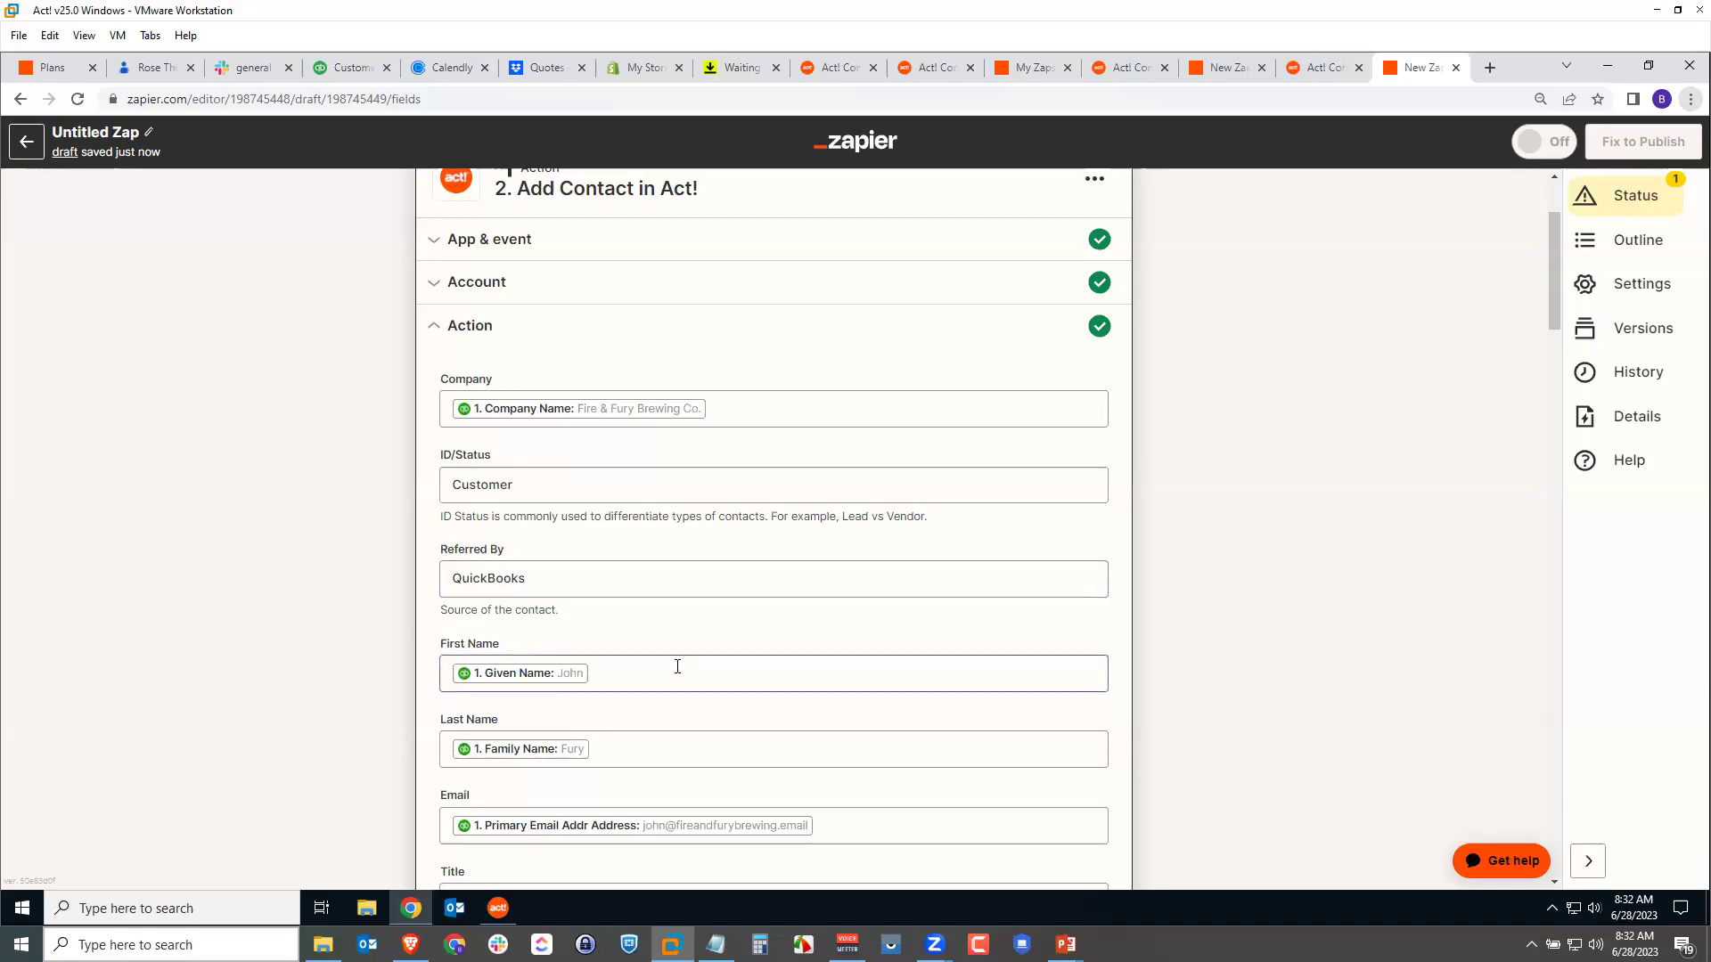
# Step: Leave Title and the other optional contact fields empty and continue to testing
pyautogui.scroll(-1, 642, 641)
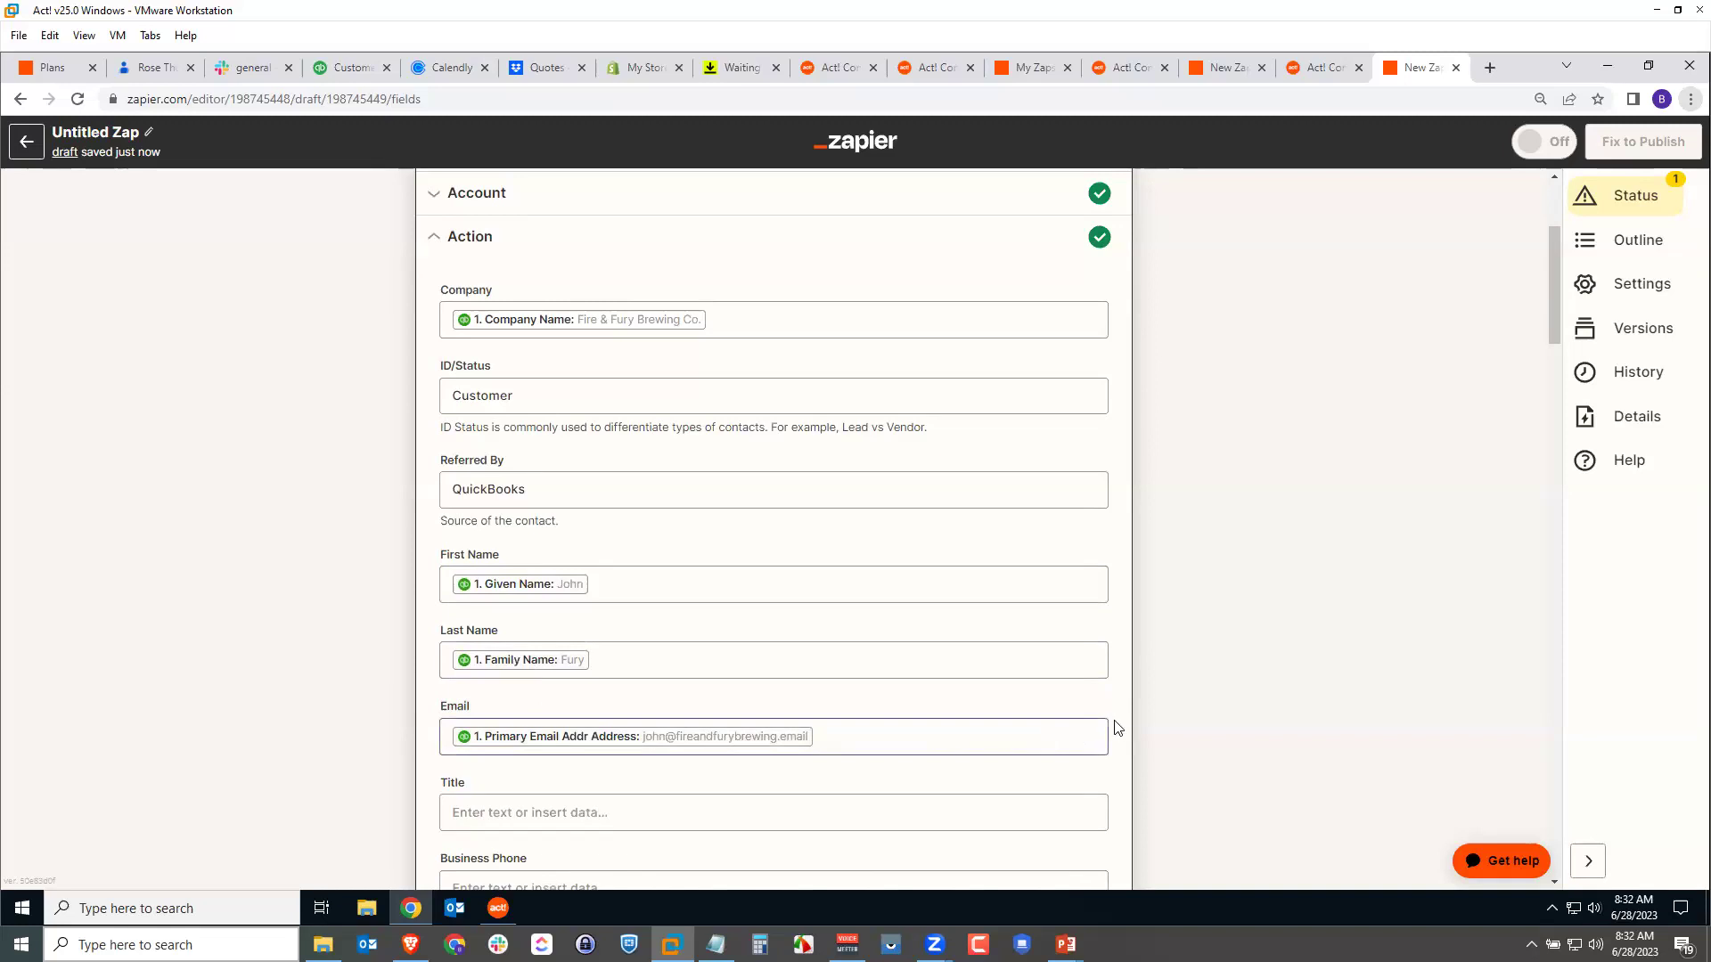
pyautogui.scroll(-3, 1121, 720)
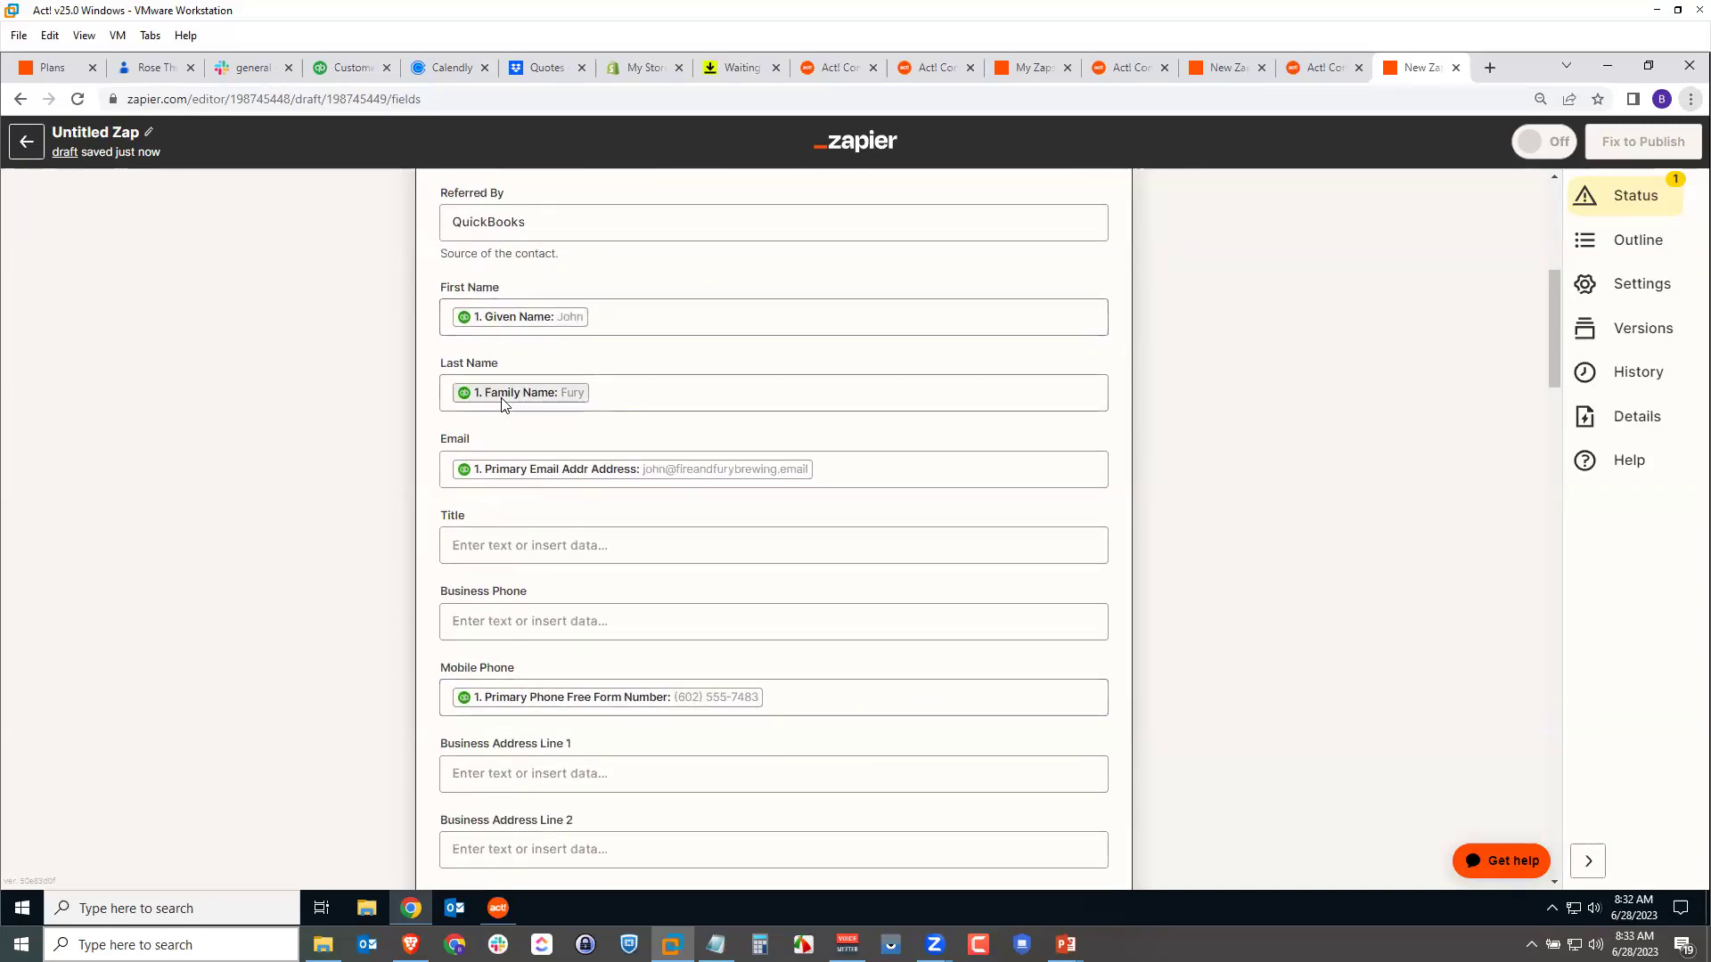
pyautogui.click(618, 543)
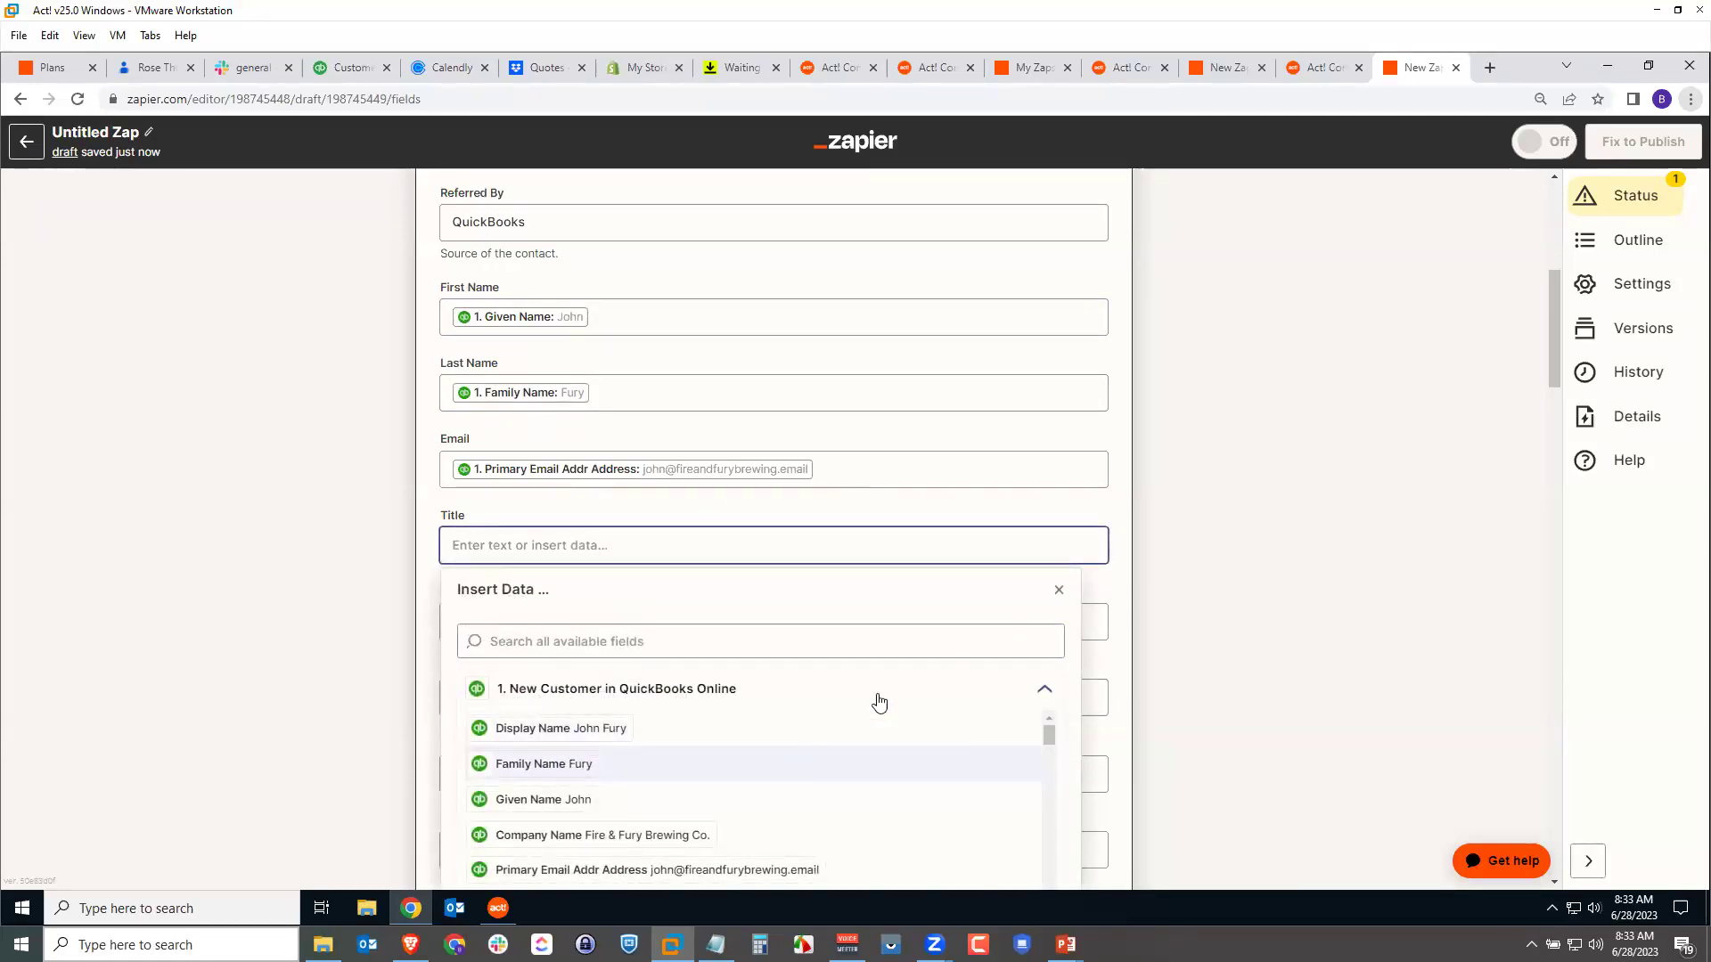
pyautogui.click(1118, 499)
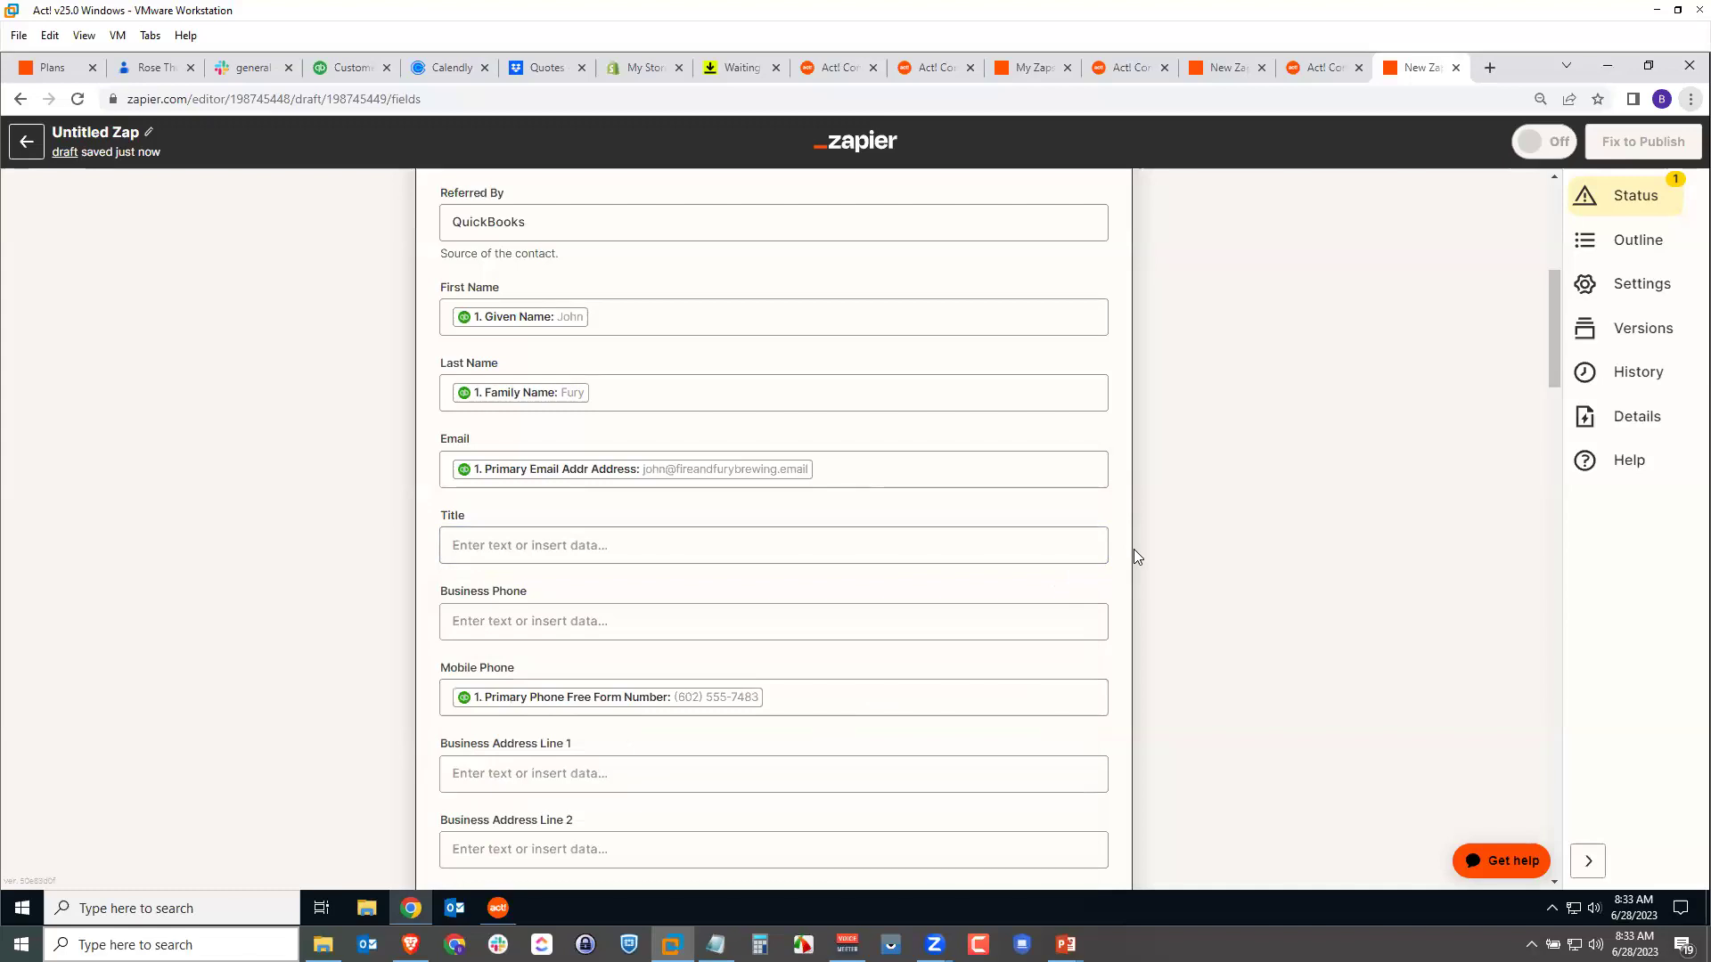
pyautogui.scroll(-6, 1134, 549)
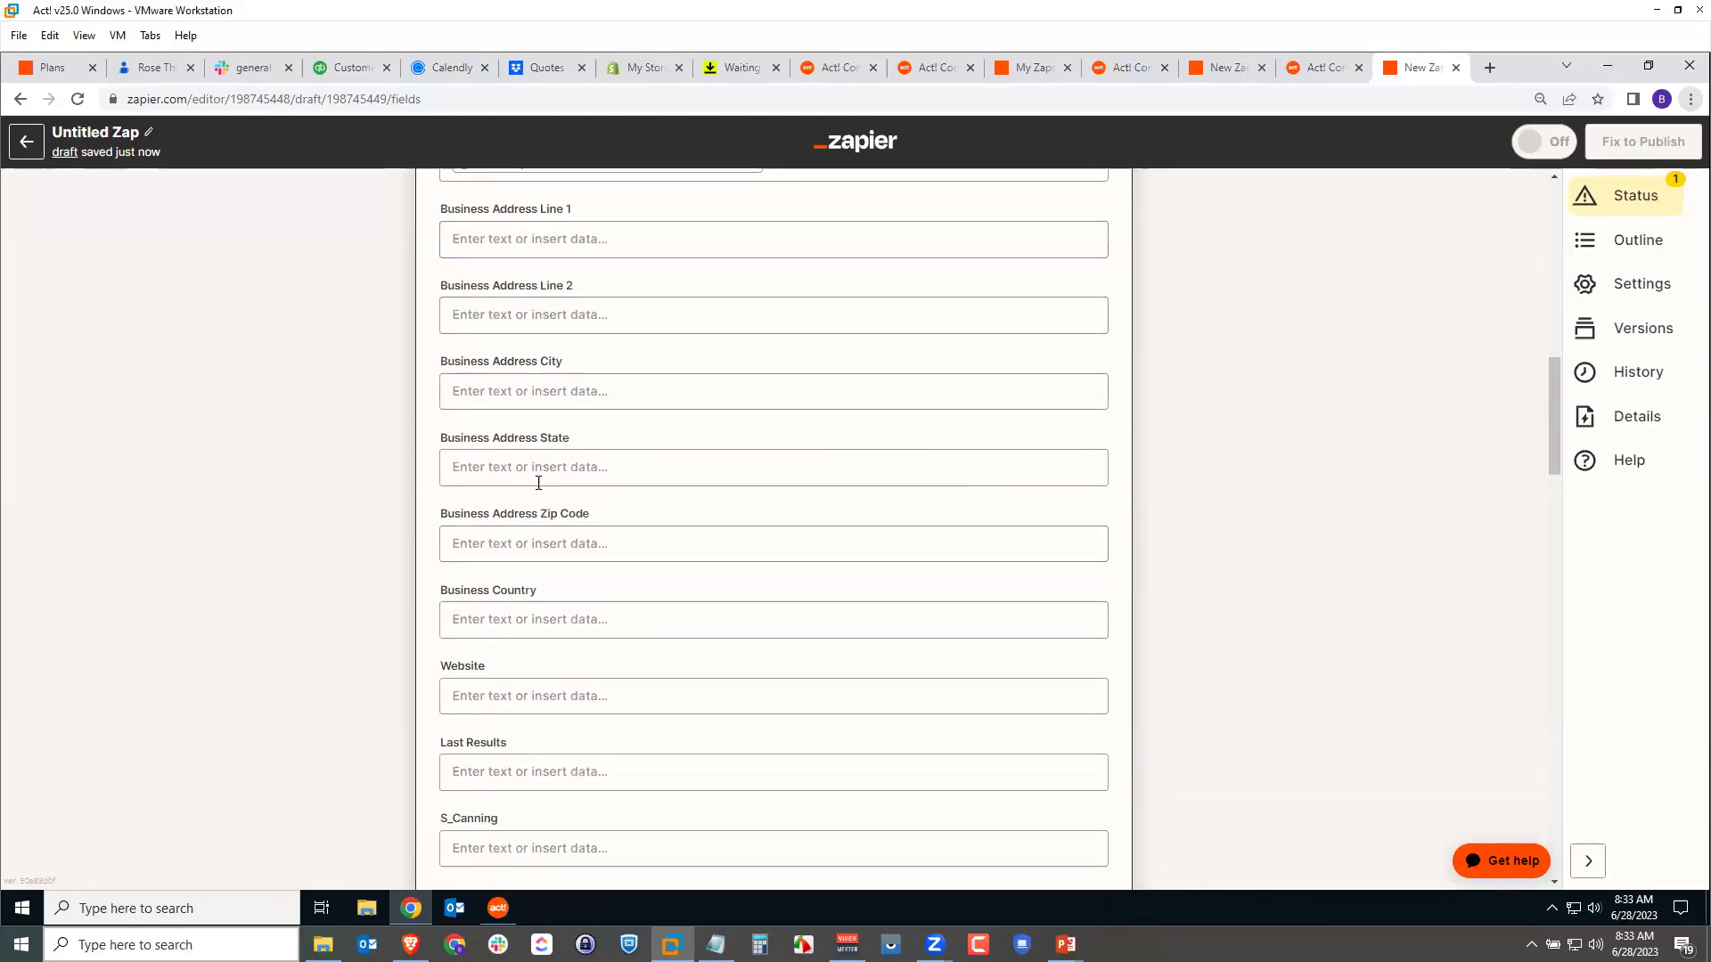
pyautogui.scroll(-2, 511, 732)
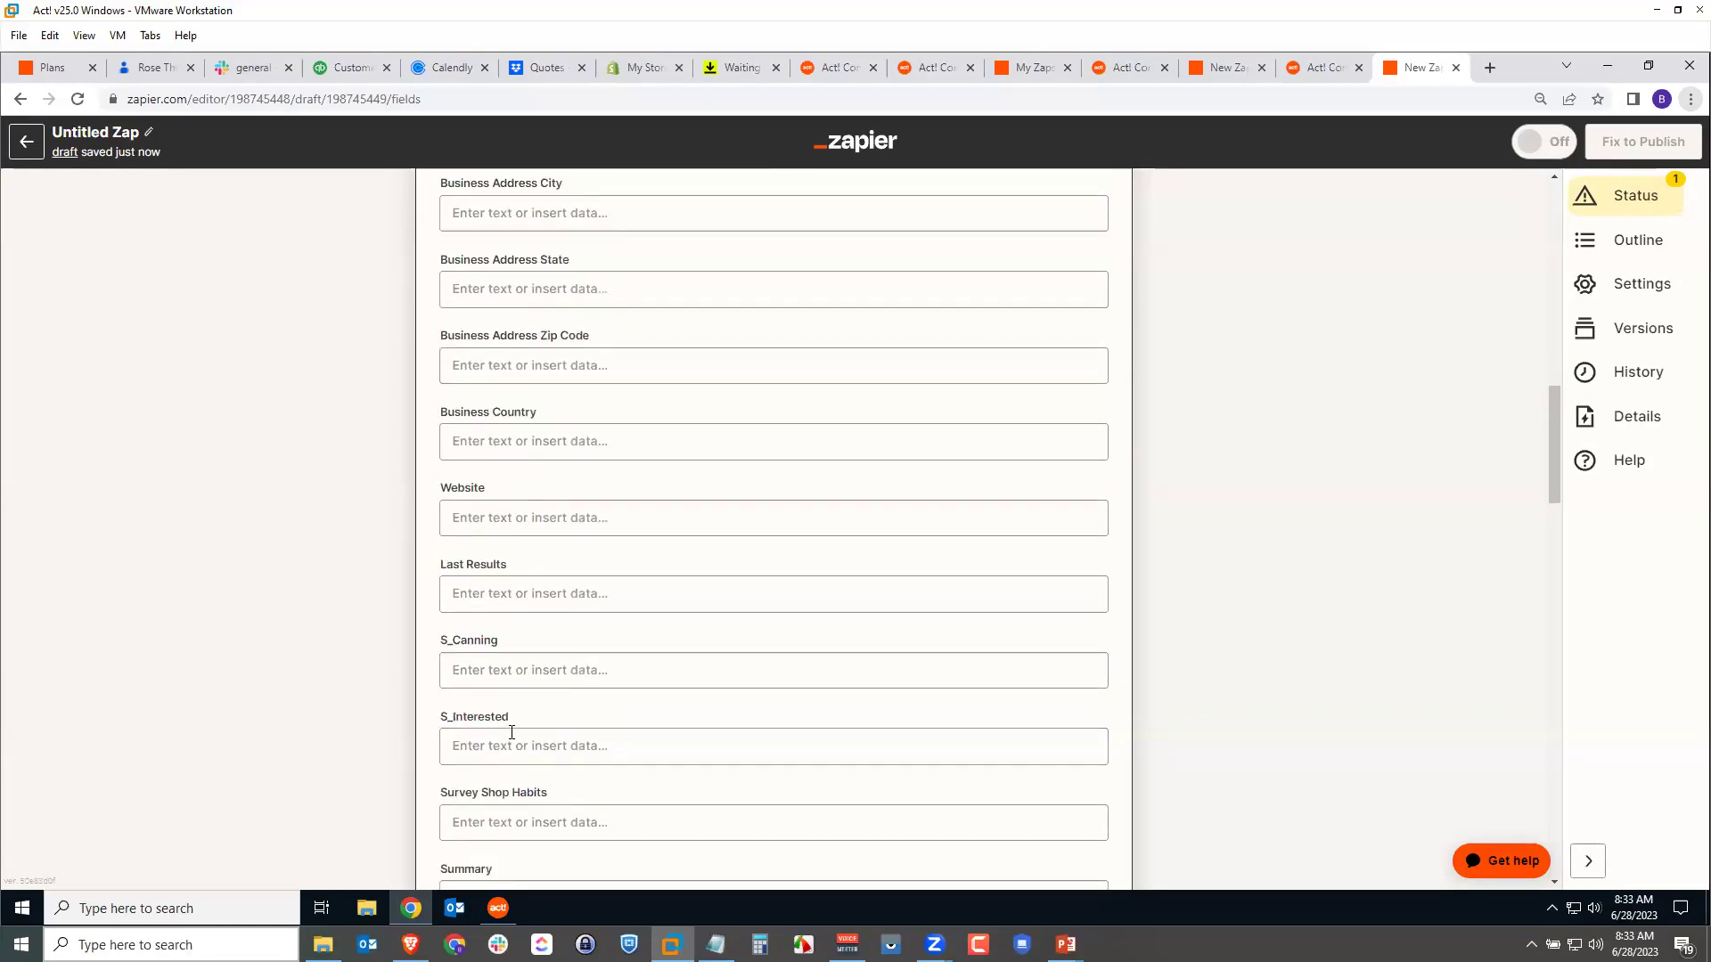
pyautogui.scroll(5, 540, 724)
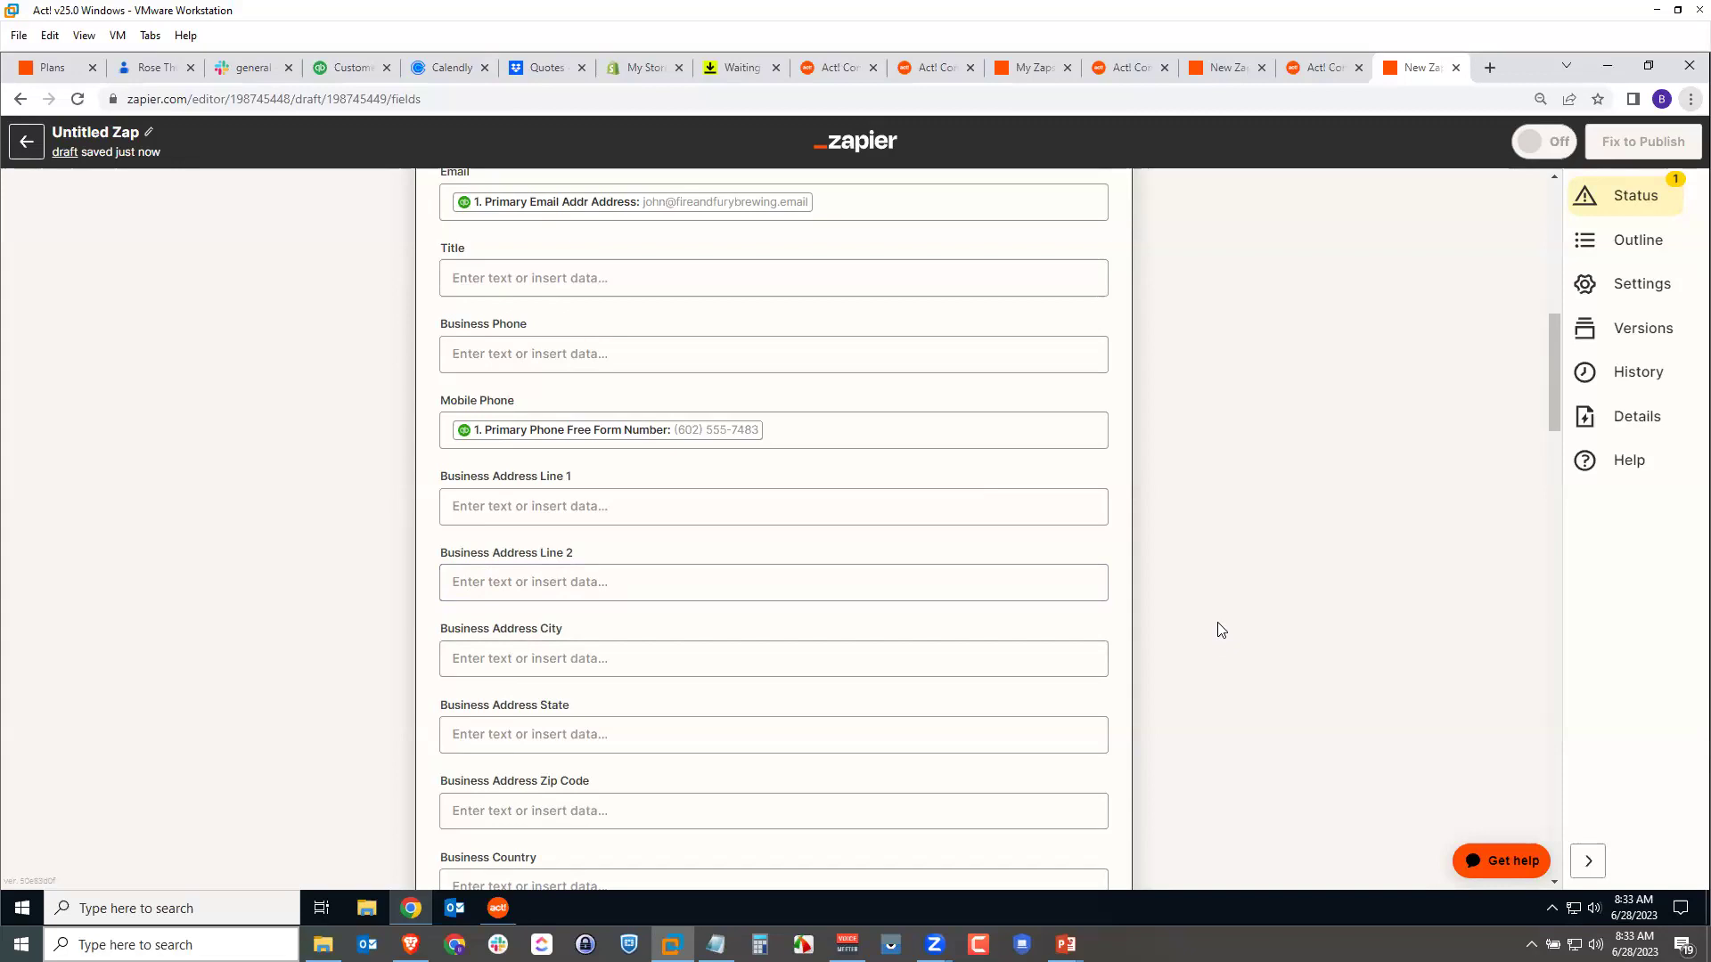
pyautogui.scroll(-14, 1220, 630)
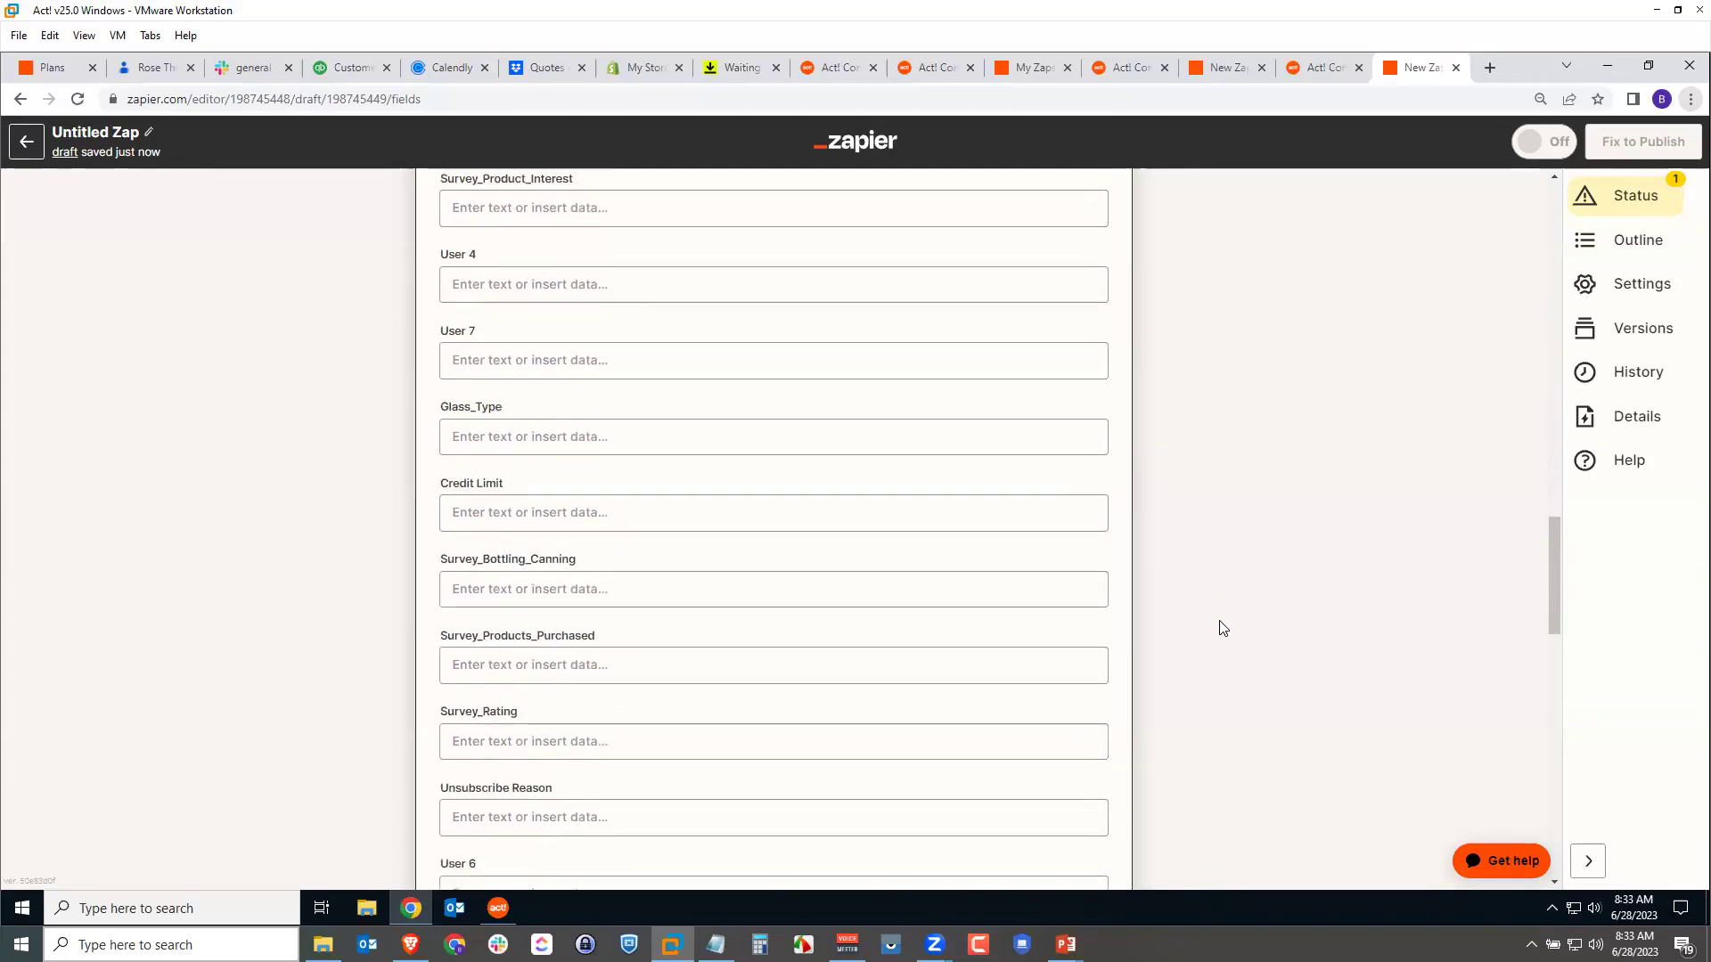
pyautogui.scroll(-15, 1221, 628)
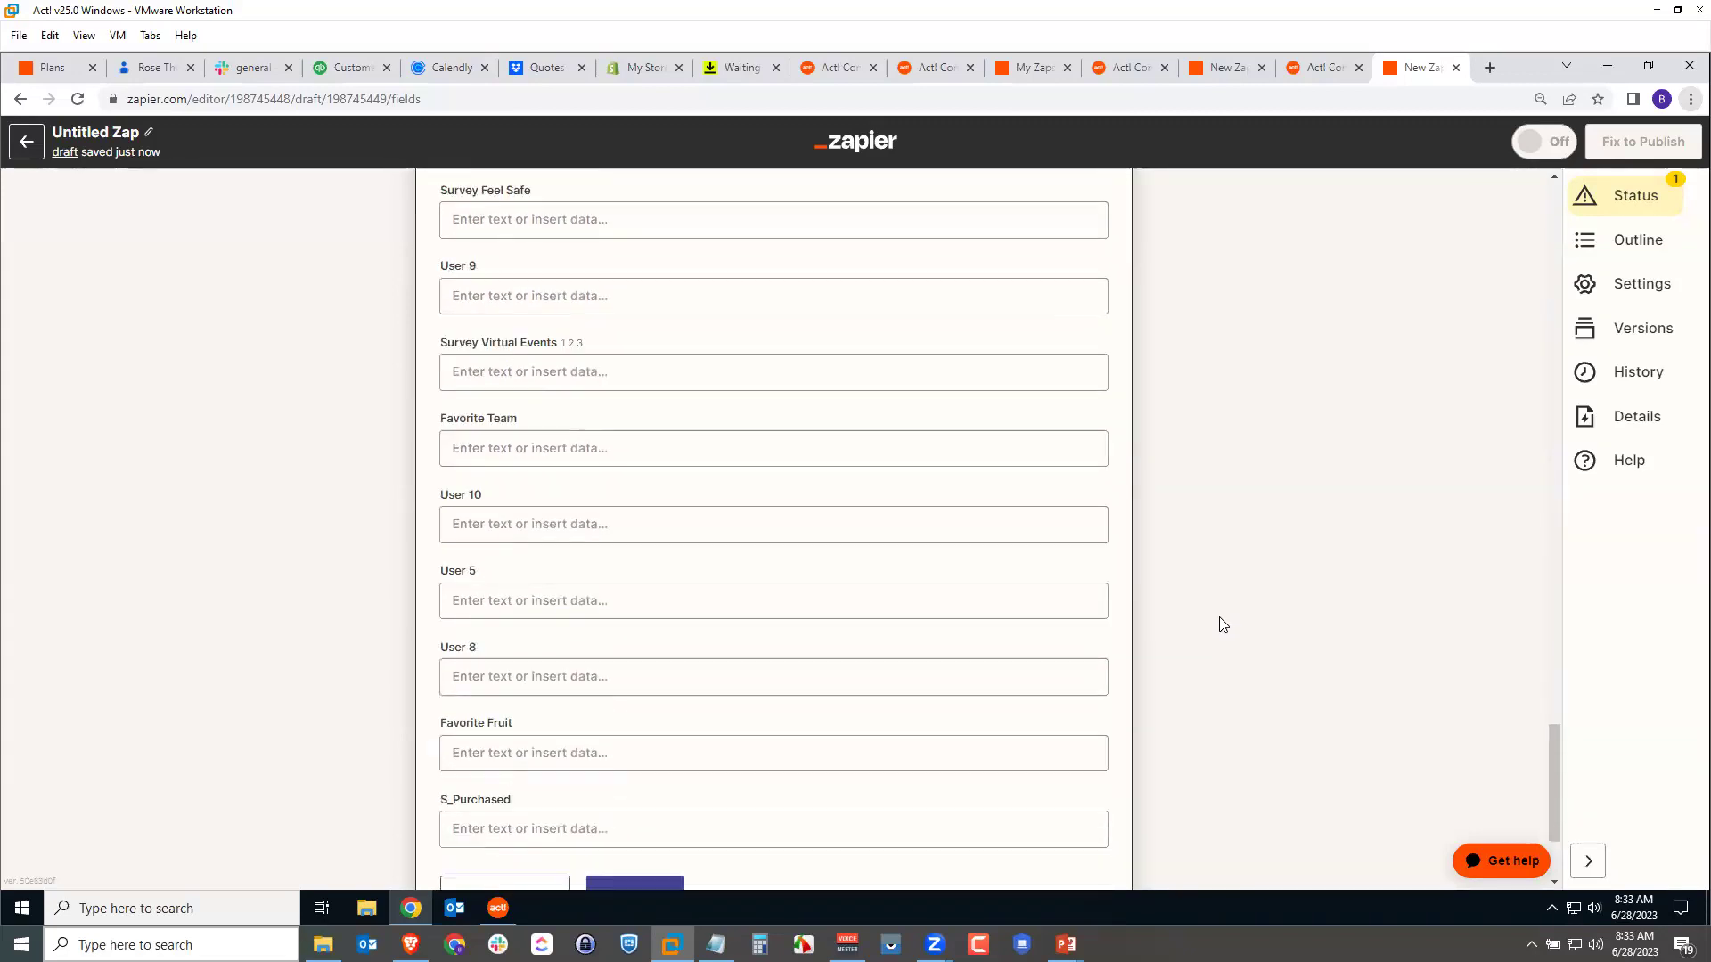
pyautogui.scroll(-3, 1223, 623)
pyautogui.click(630, 703)
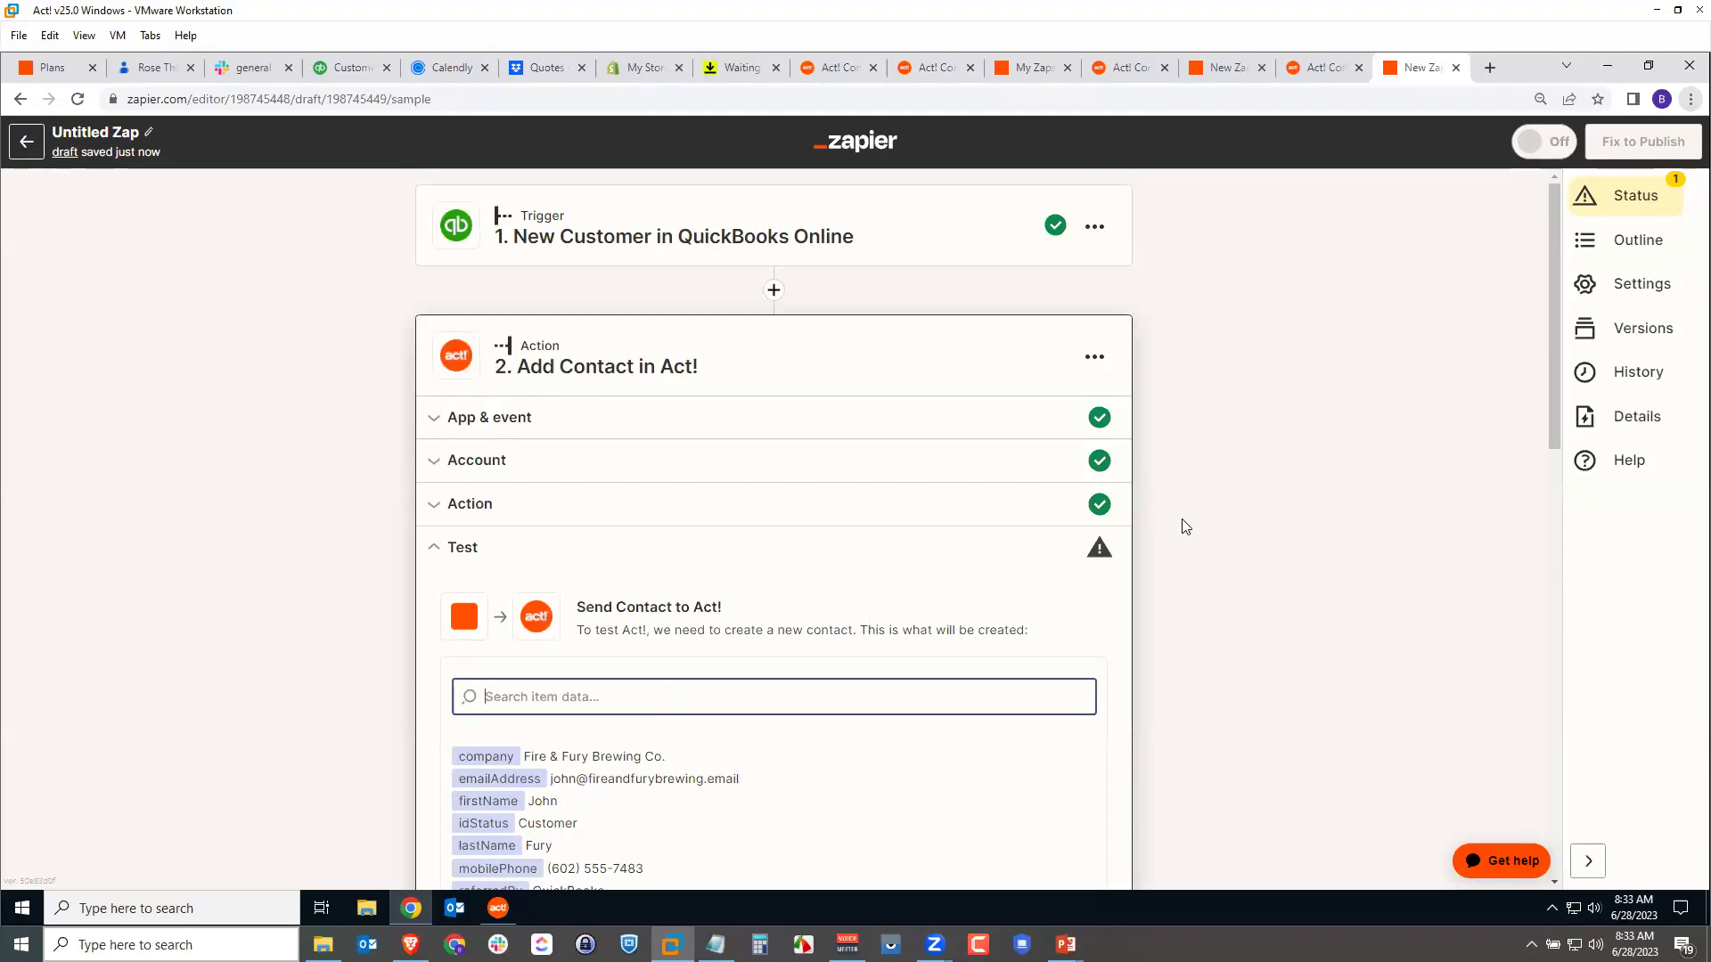
# Step: Review the sample contact data and send the Fire & Fury Brewing Co. test contact to Act!
pyautogui.scroll(-2, 1185, 528)
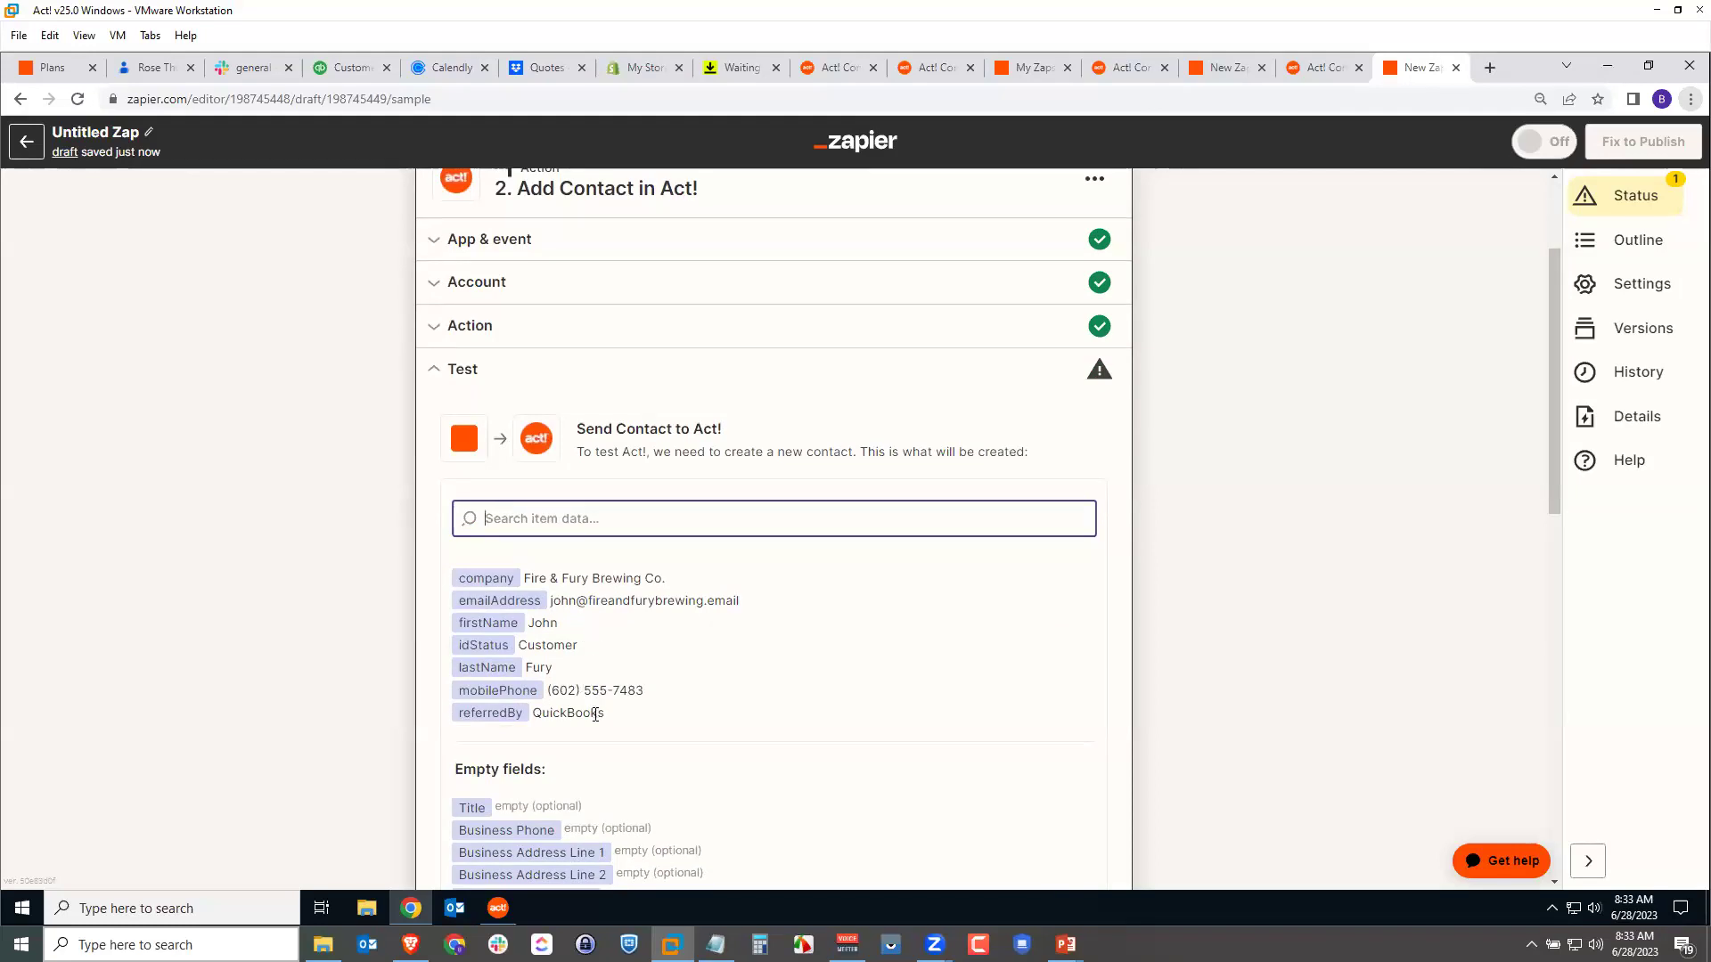
pyautogui.scroll(-3, 745, 725)
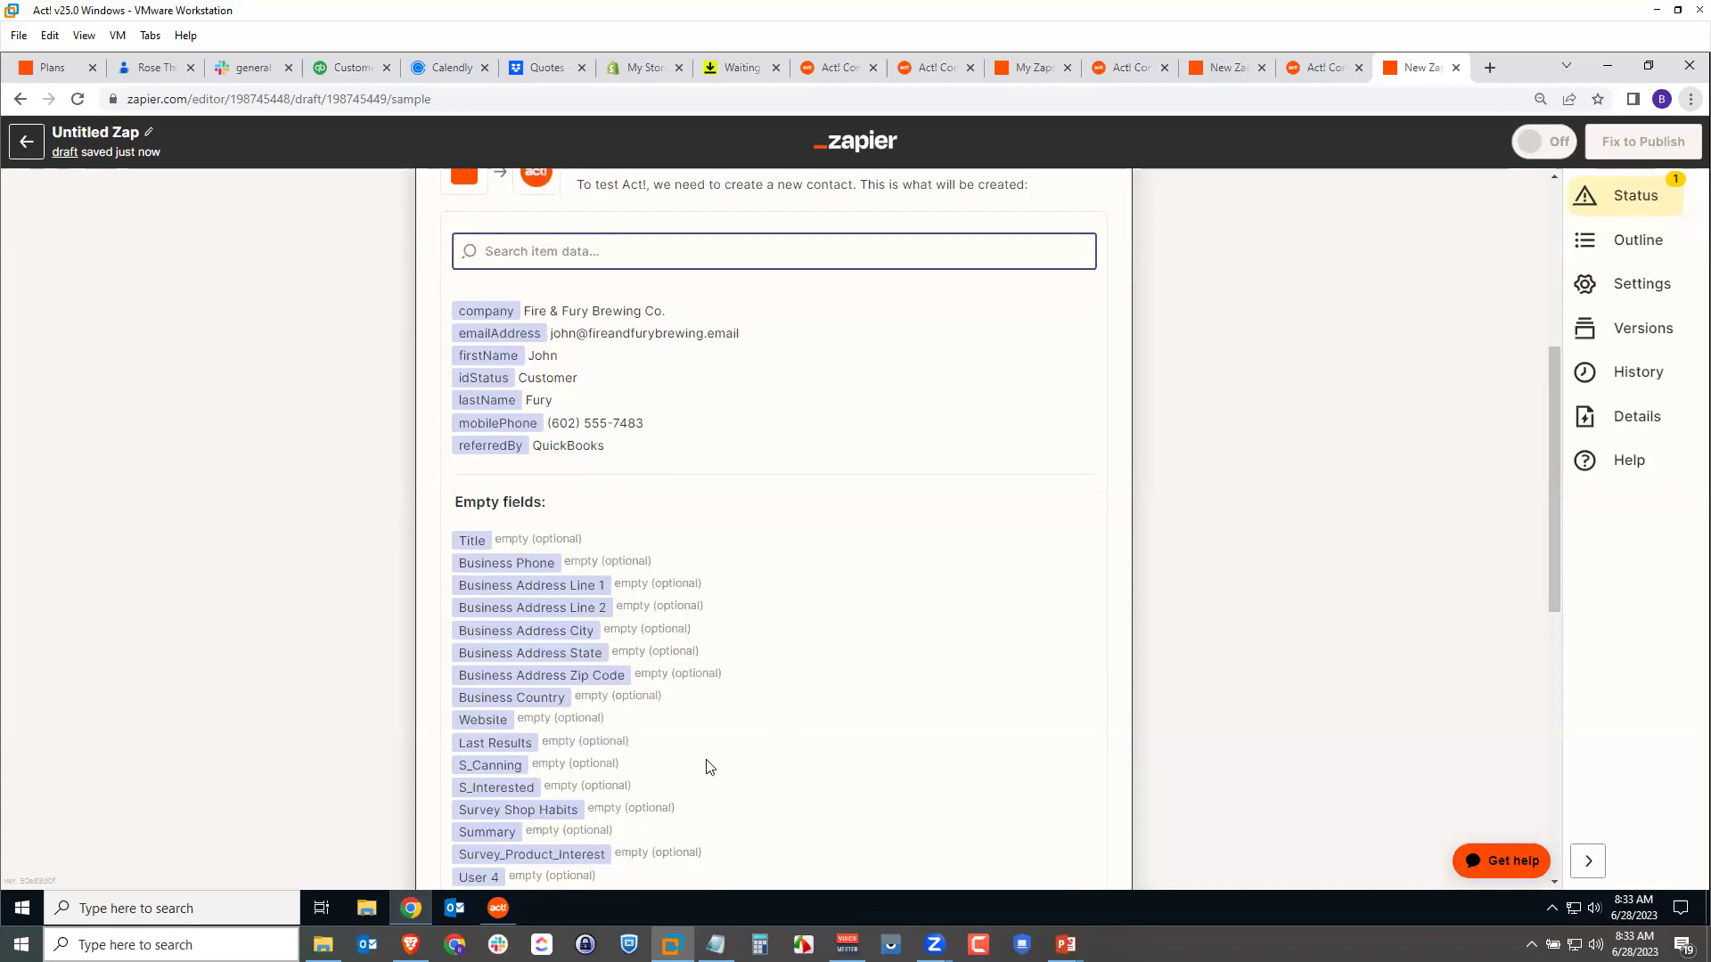
pyautogui.scroll(-10, 635, 632)
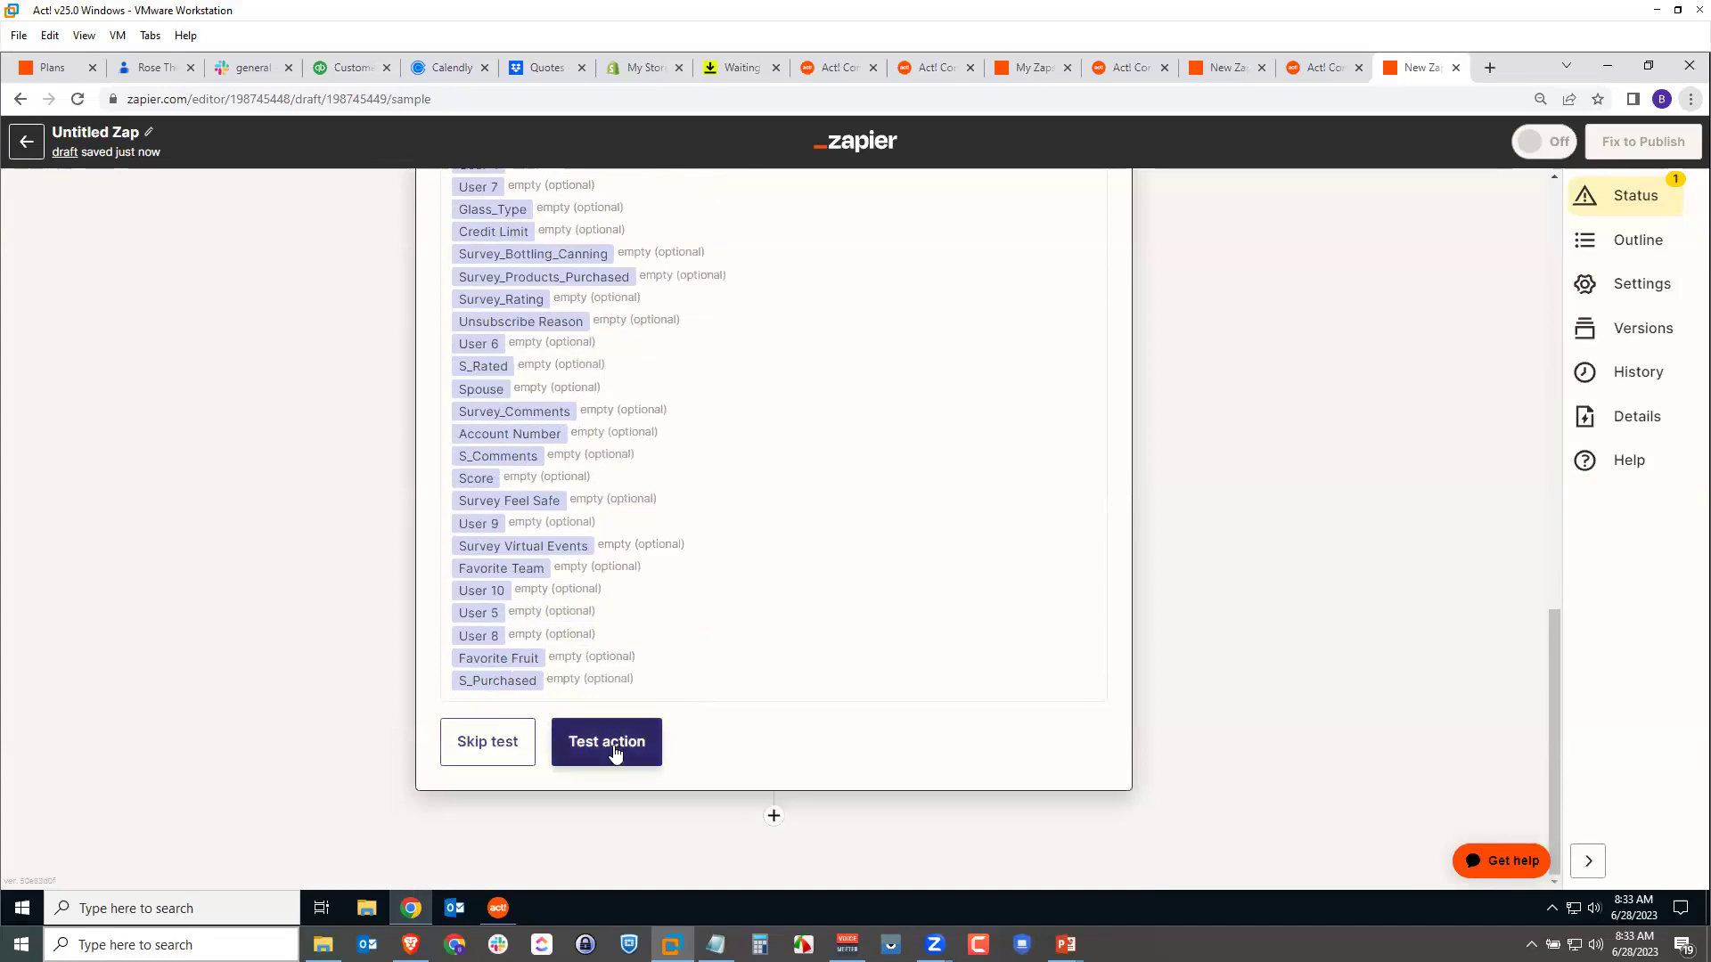
pyautogui.click(611, 747)
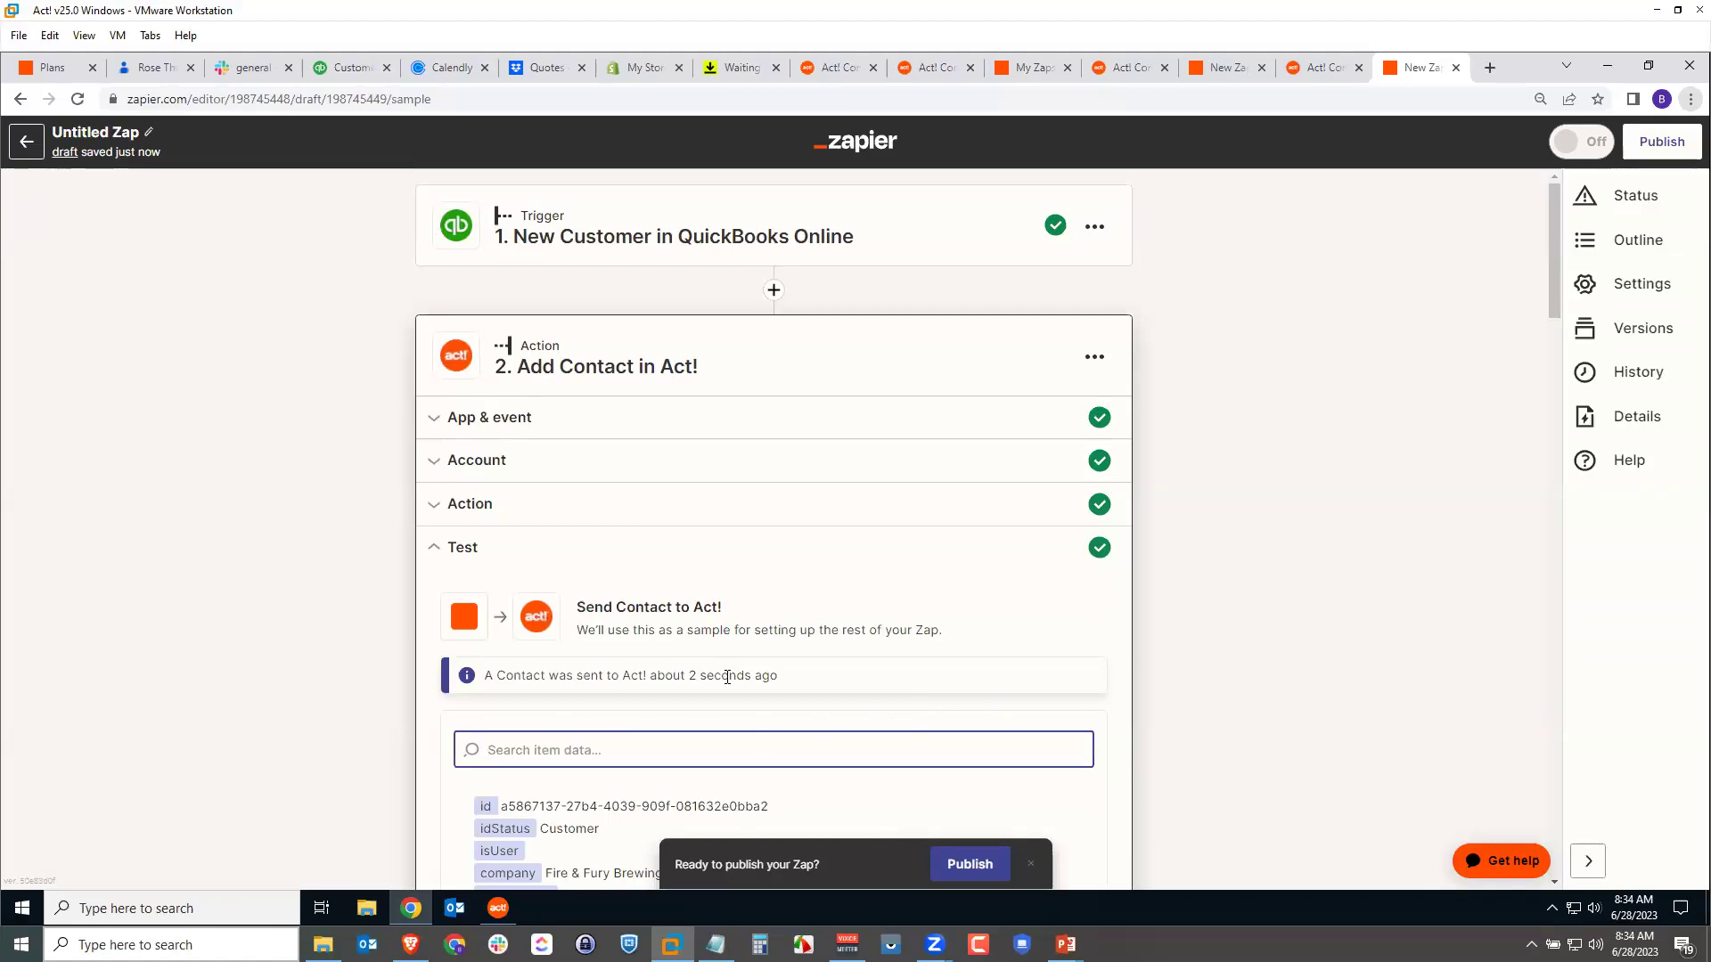
# Step: Look up the new test contact in Act!, confirming Fire & Fury Brewing Co. and QuickBooks referral
pyautogui.click(500, 911)
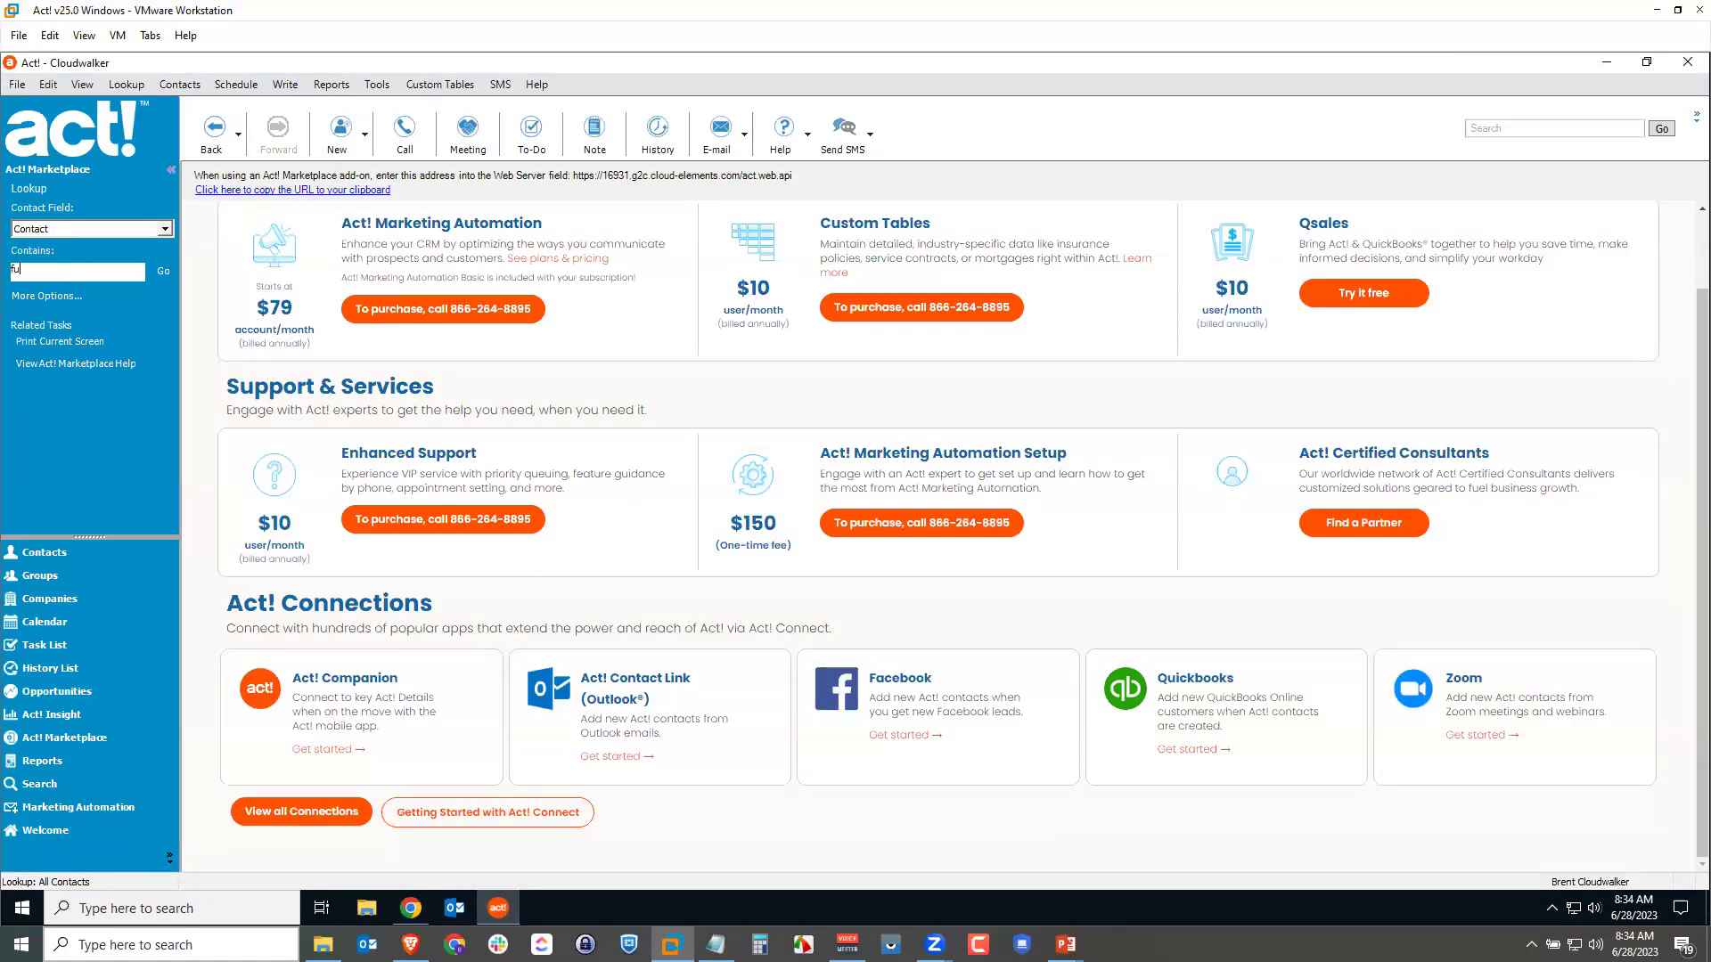
pyautogui.click(165, 272)
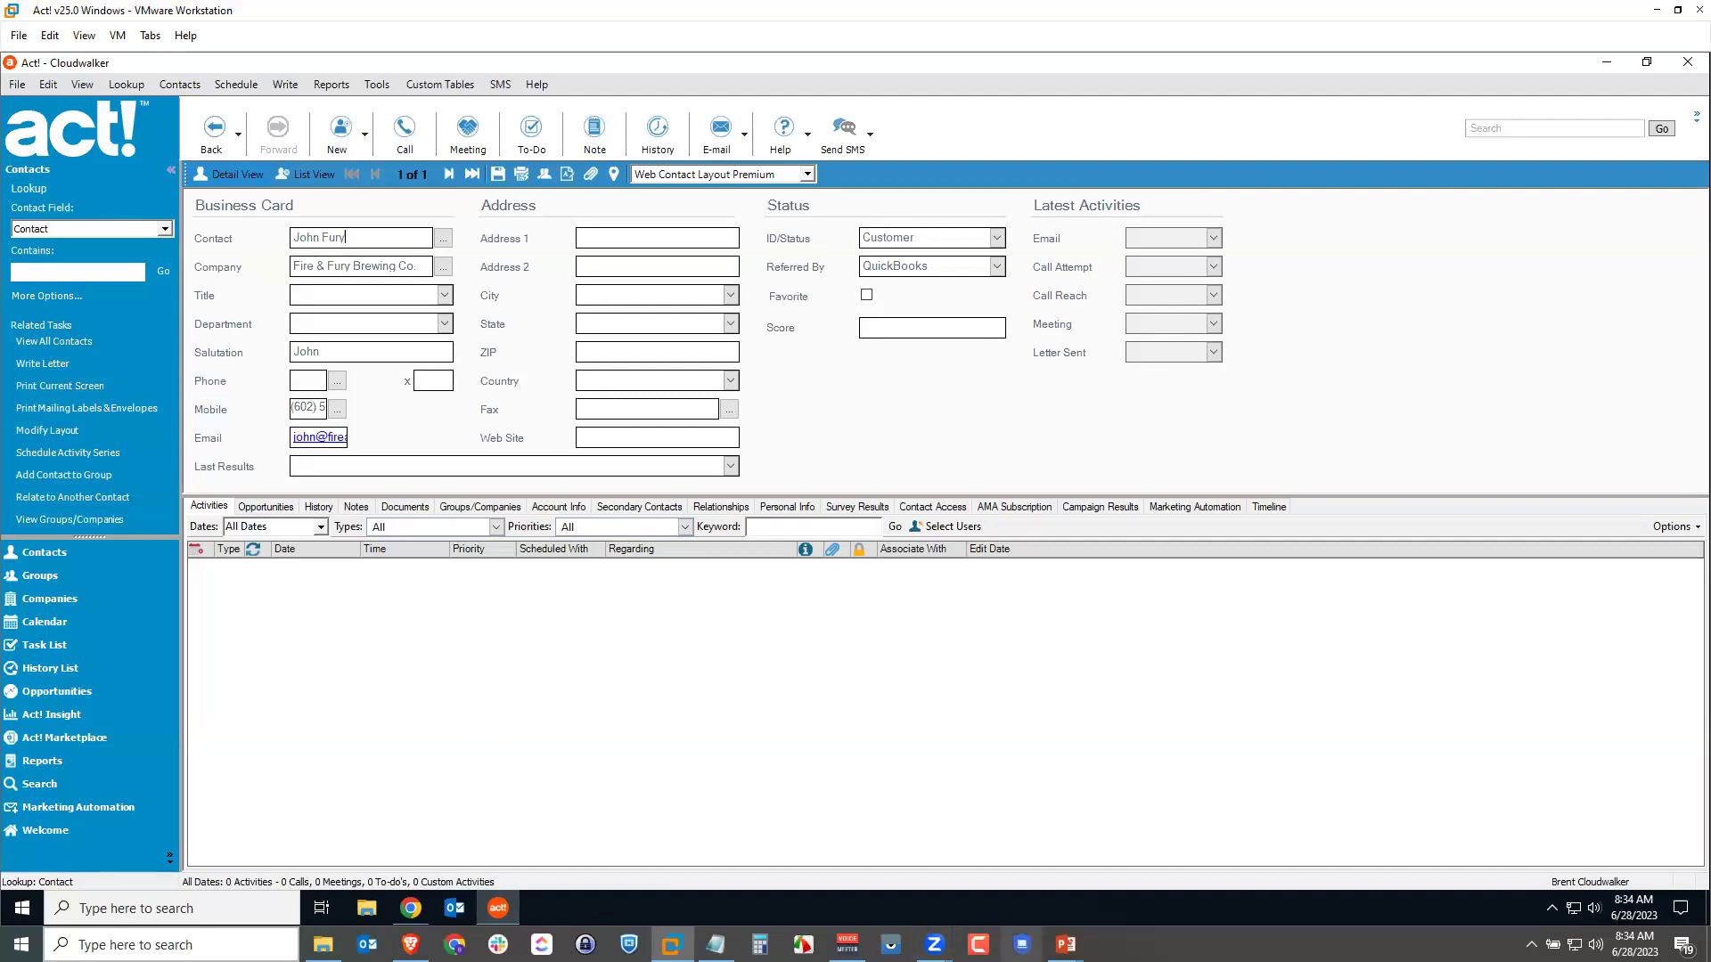
pyautogui.click(419, 909)
# Step: Change the Zap's title from Untitled Zap to 'QuickBooks Customers to Act! Contacts'
pyautogui.scroll(-8, 1241, 638)
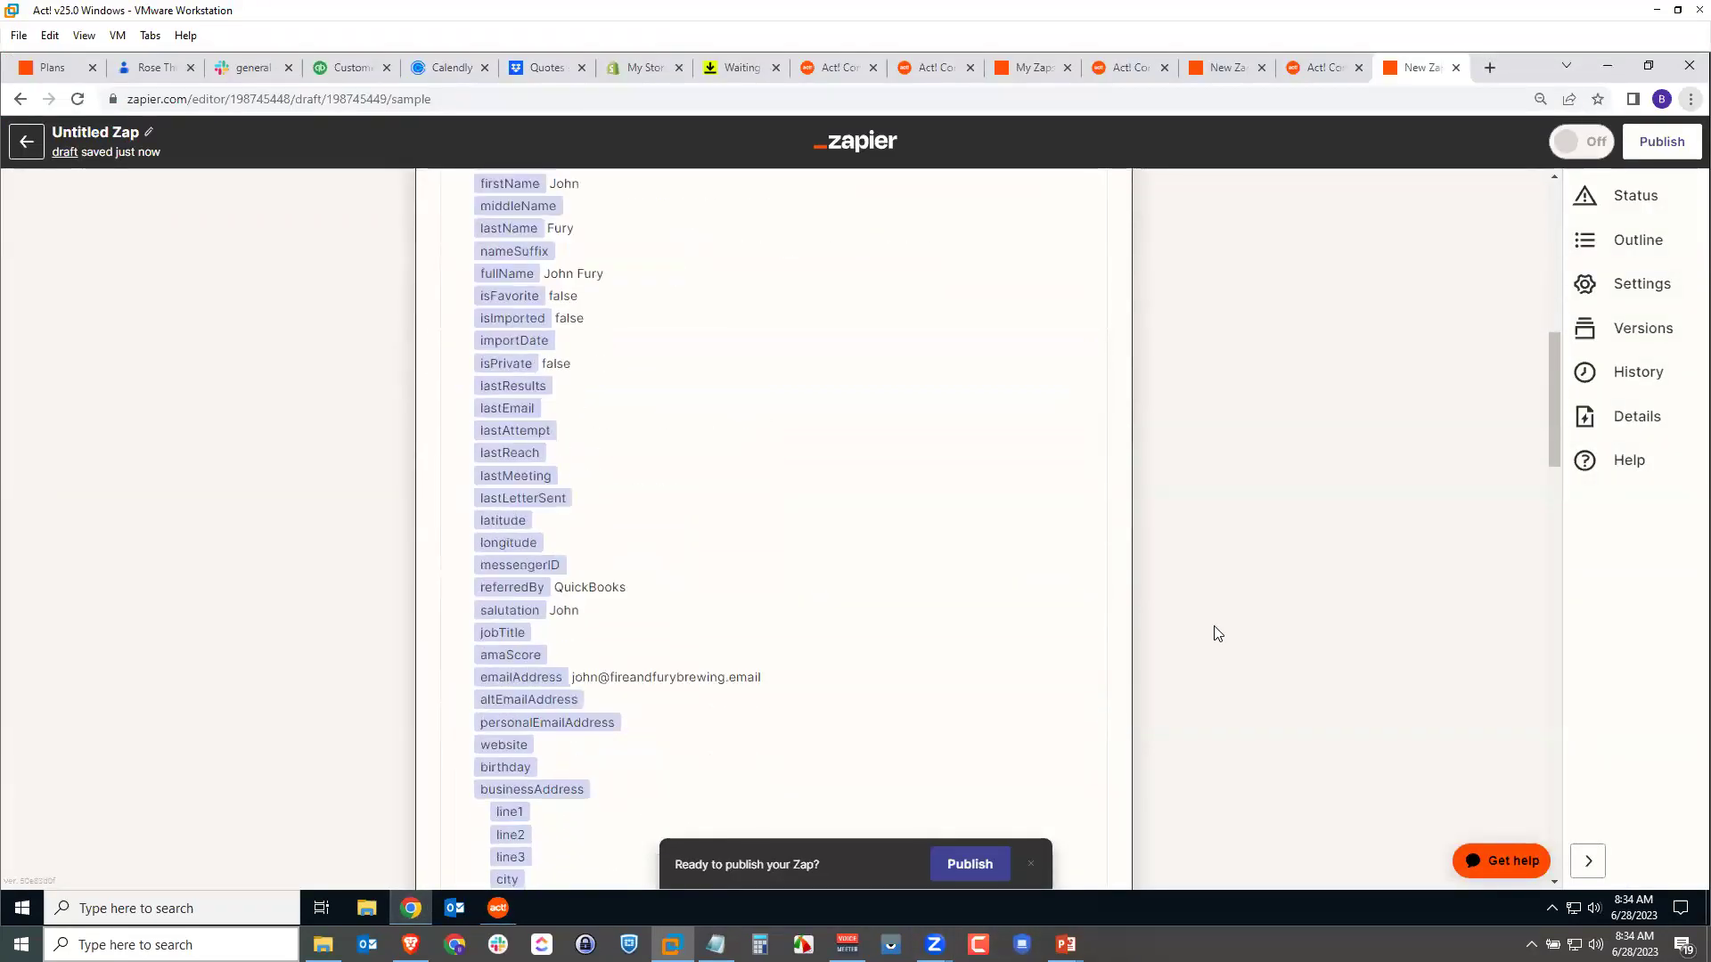
pyautogui.scroll(-15, 1217, 634)
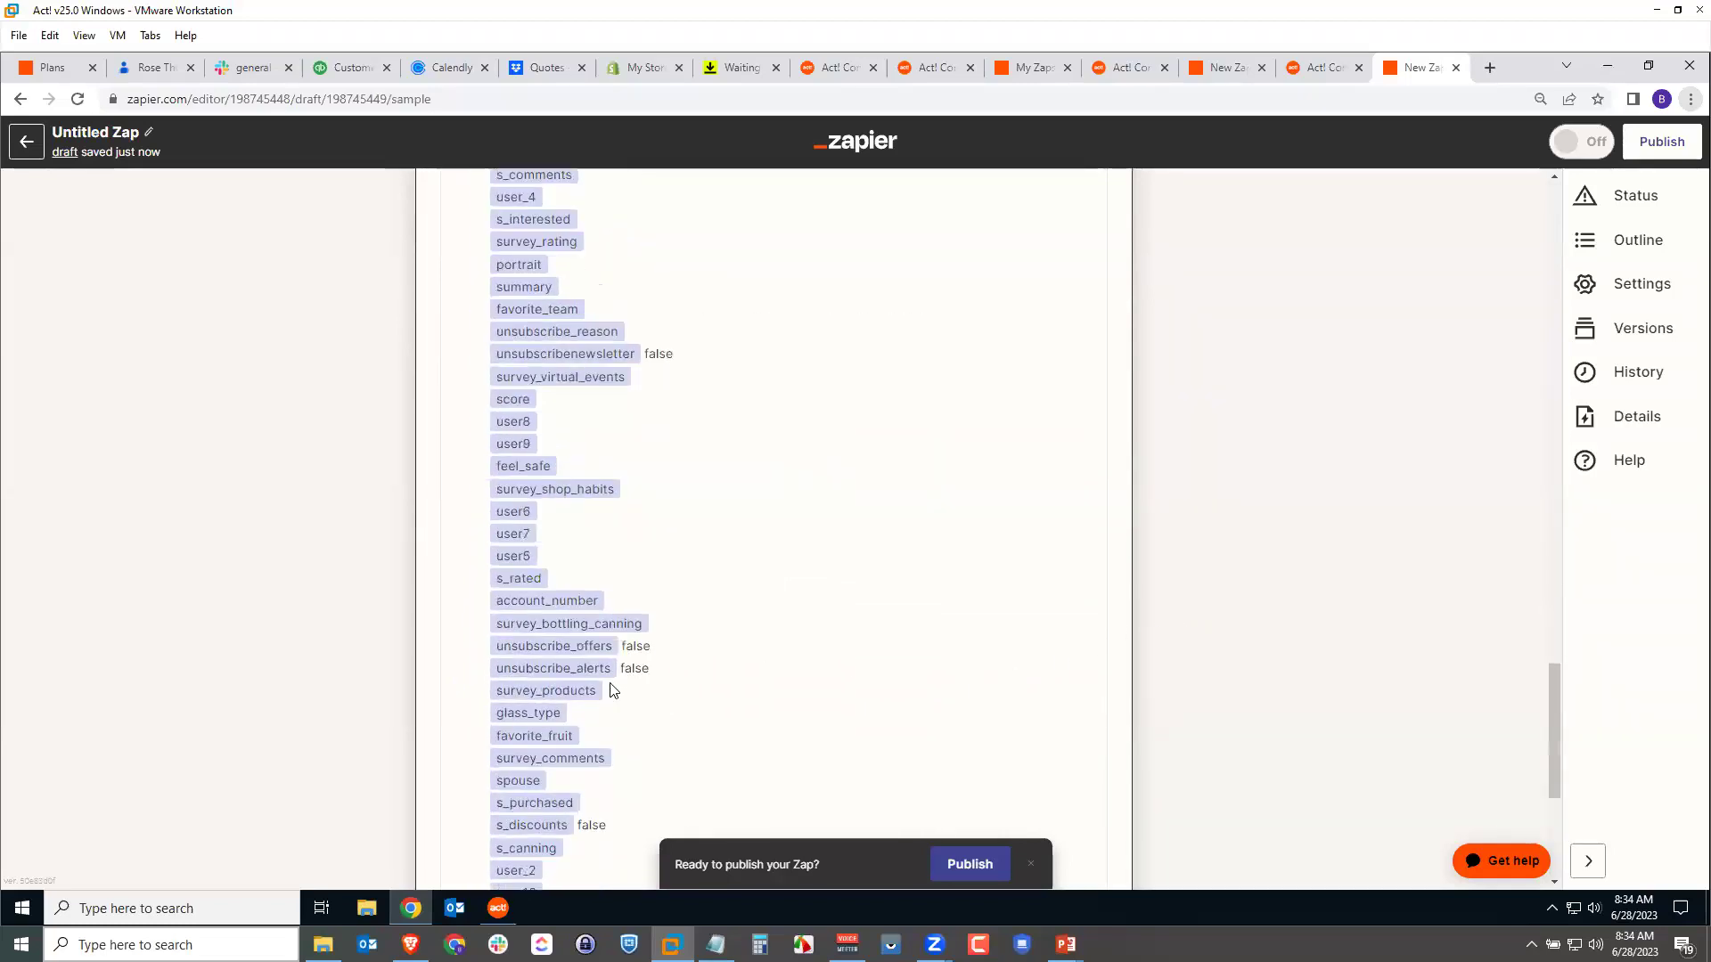
pyautogui.scroll(-5, 610, 690)
pyautogui.click(108, 140)
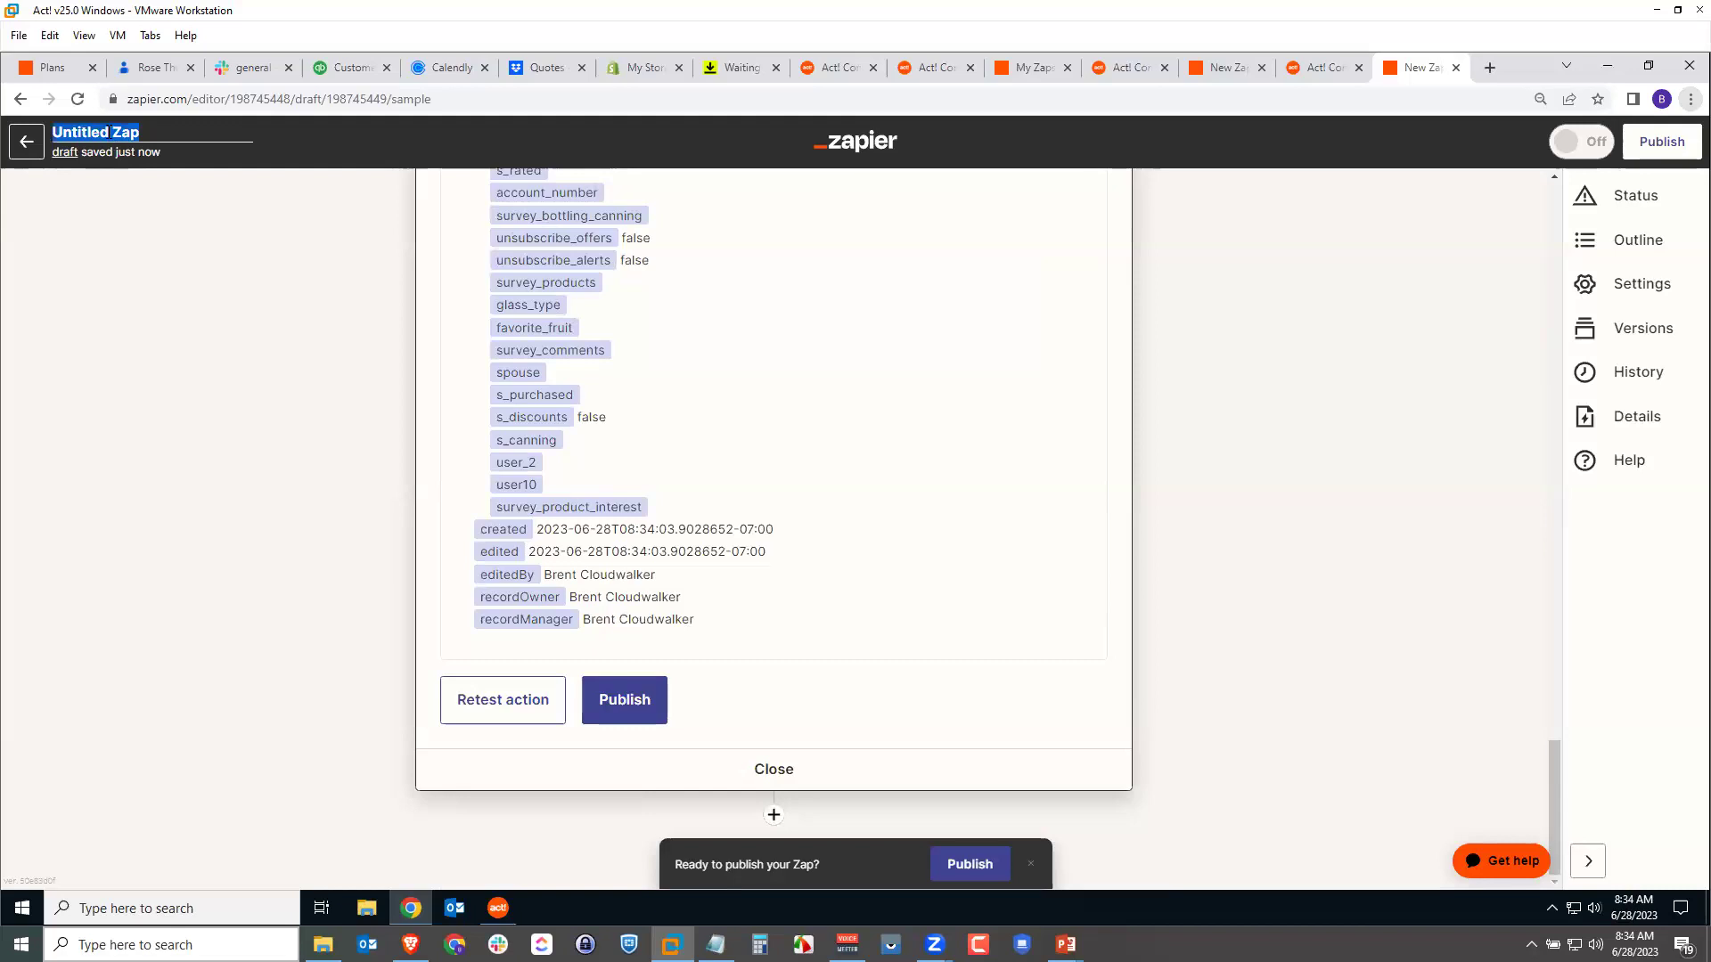
pyautogui.write('QuickBooks Cust')
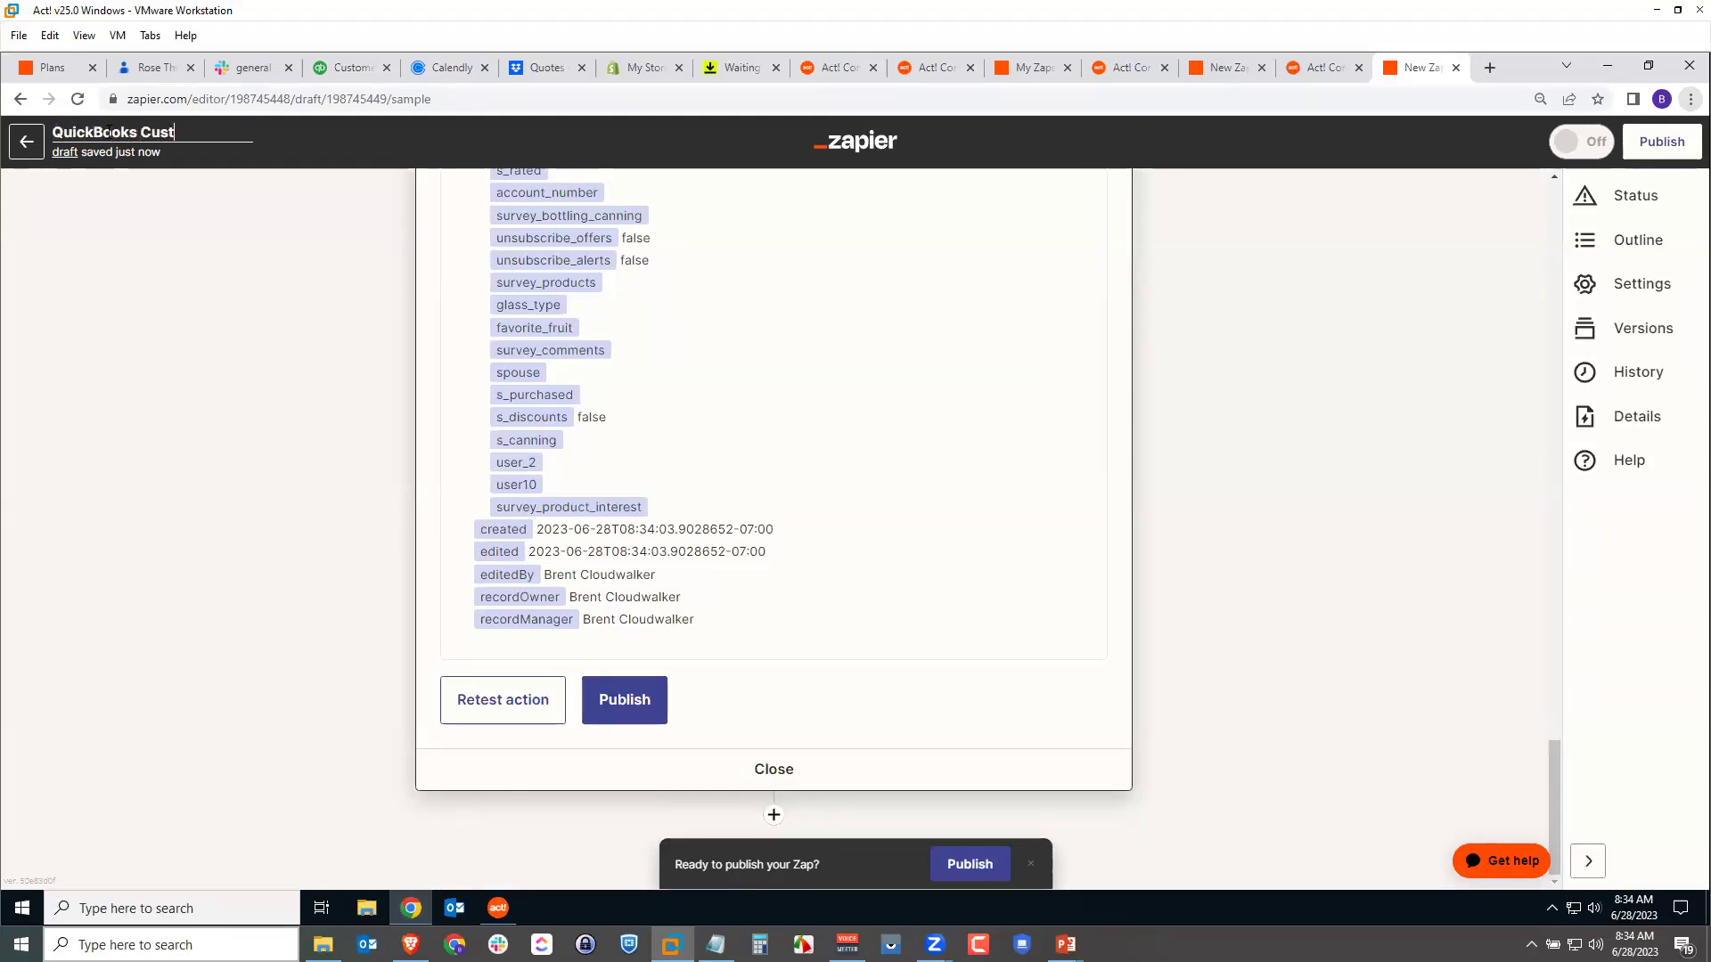
pyautogui.write('omers to AcT!')
pyautogui.press('BackSpace')
pyautogui.press('BackSpace')
pyautogui.press('BackSpace')
pyautogui.write('t! Co')
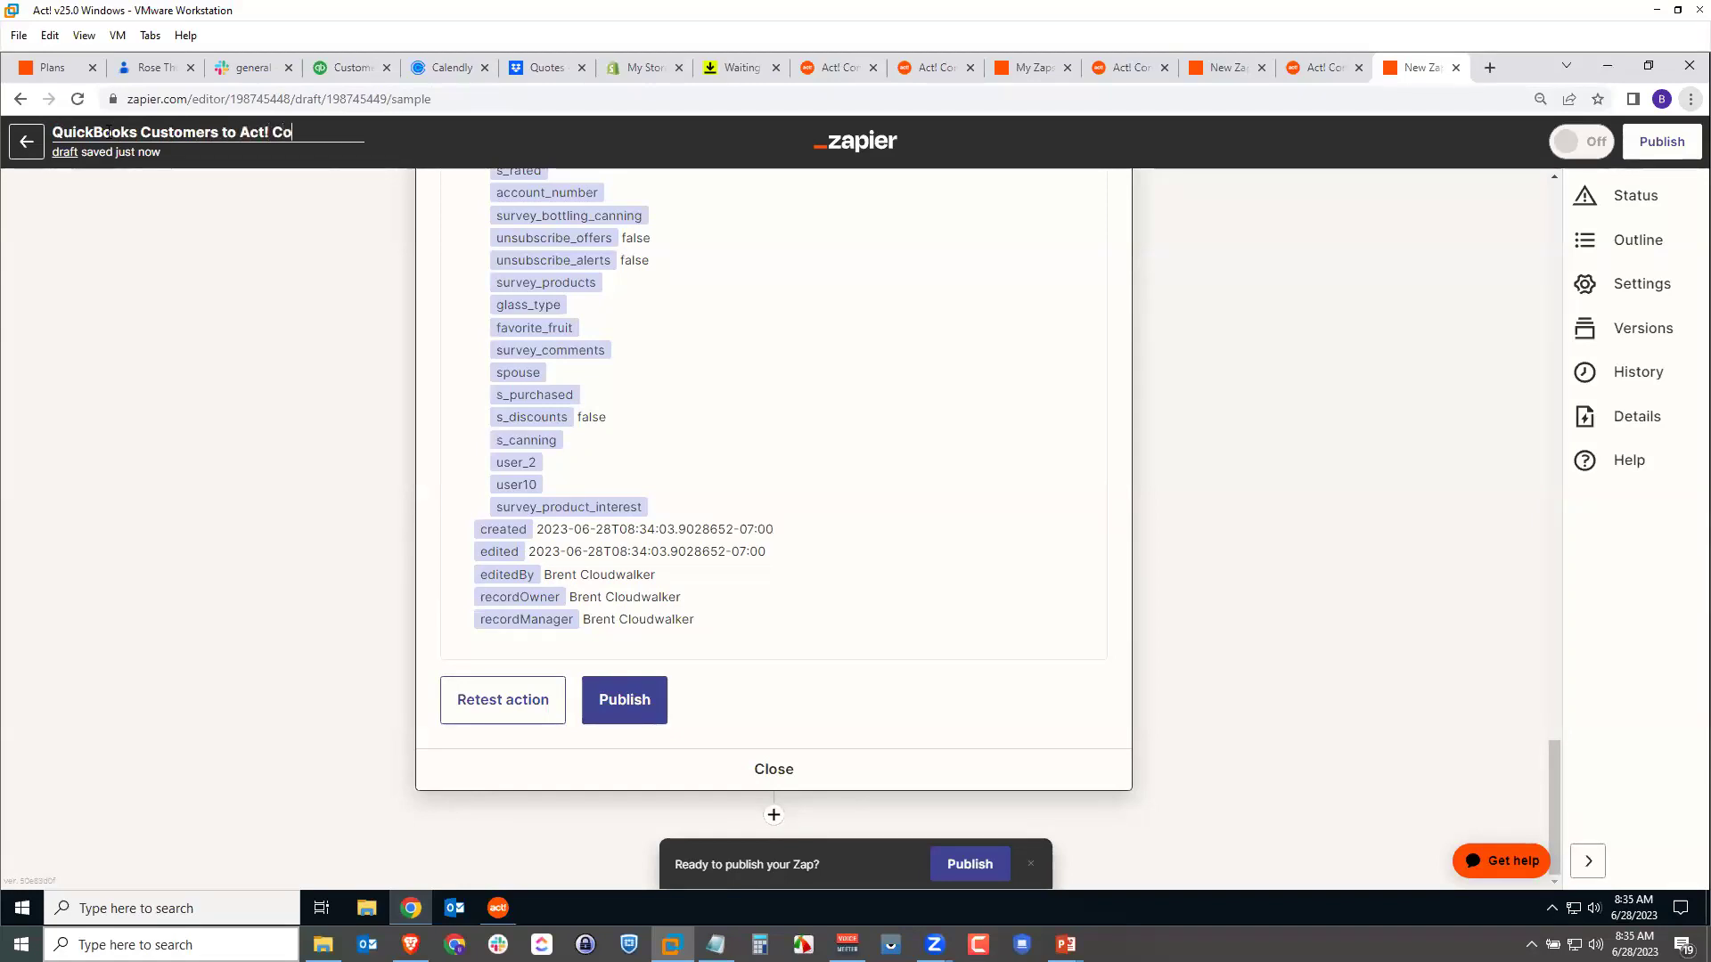
pyautogui.write('ntacts')
pyautogui.click(237, 451)
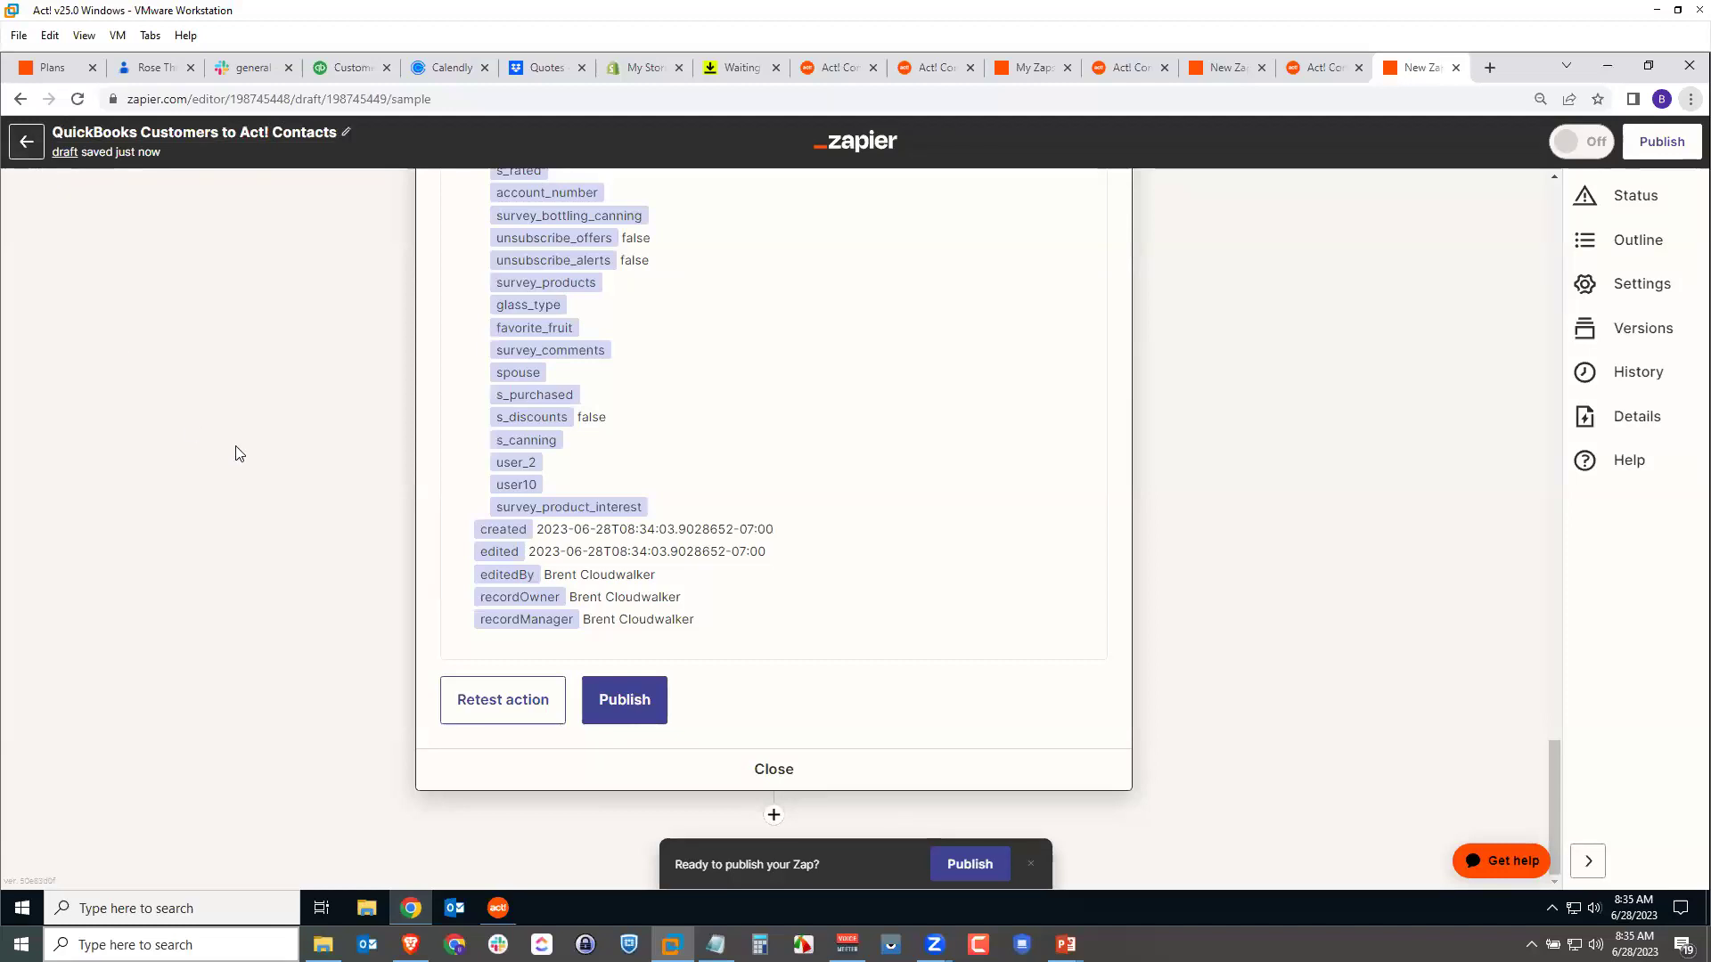
# Step: Publish the Zap, dismiss the template prompt, and turn it on from the Zaps list
pyautogui.click(622, 703)
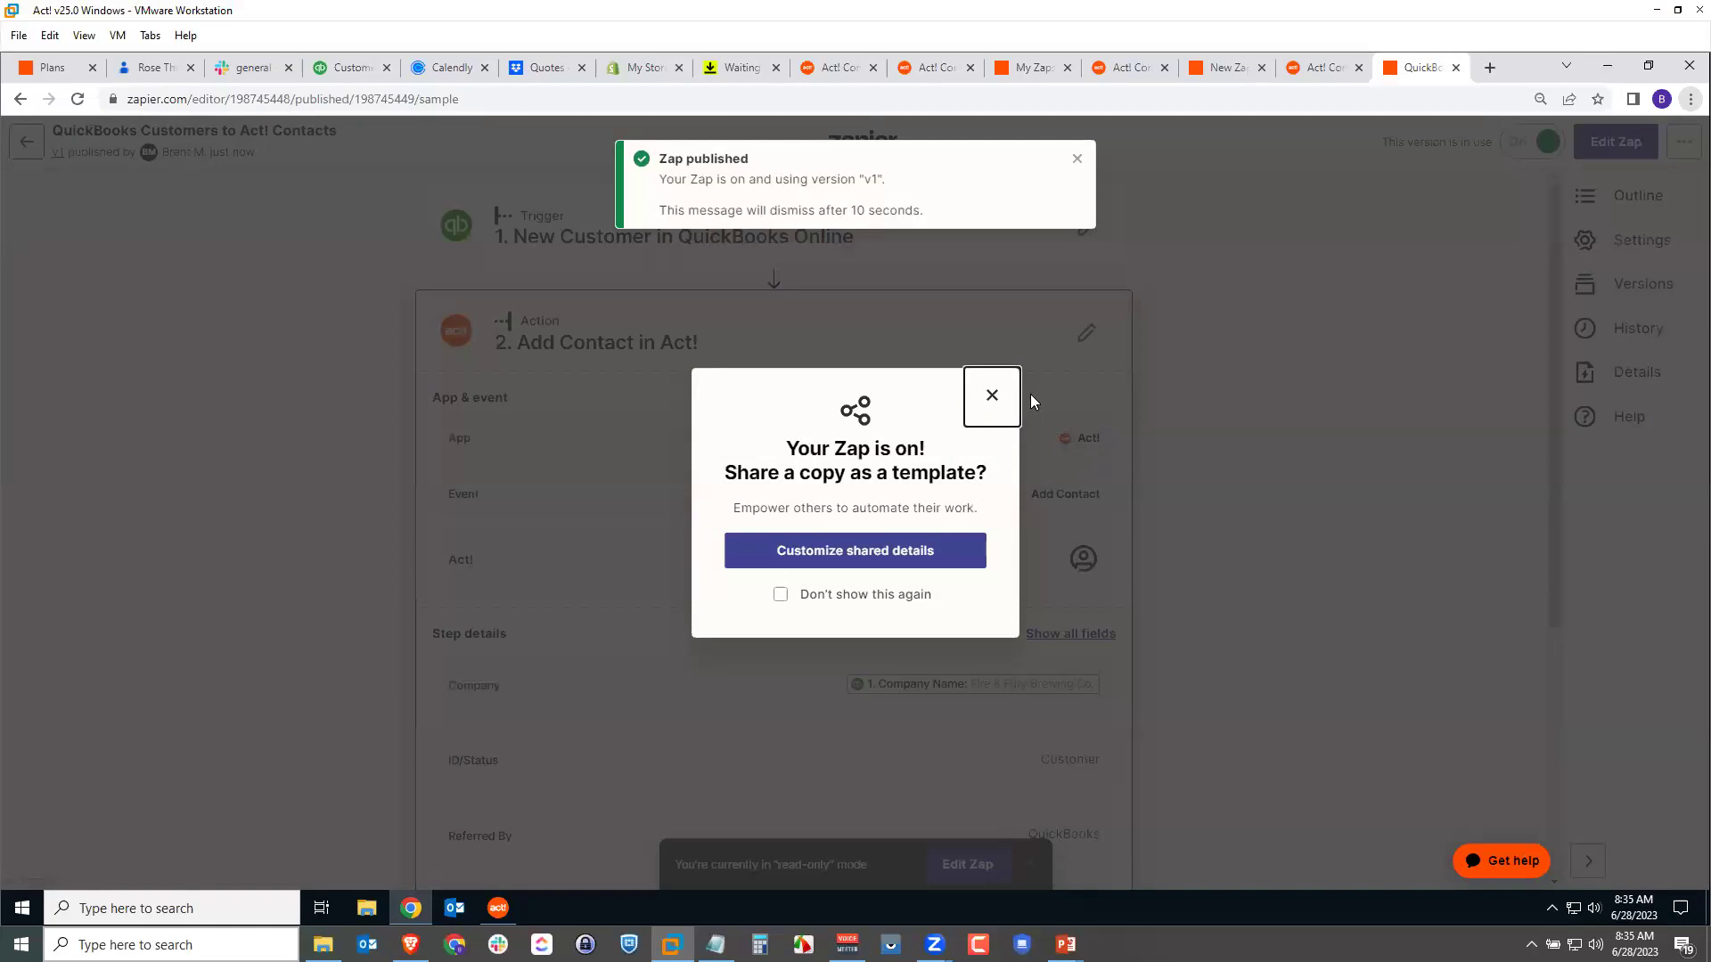
pyautogui.click(997, 398)
pyautogui.click(27, 141)
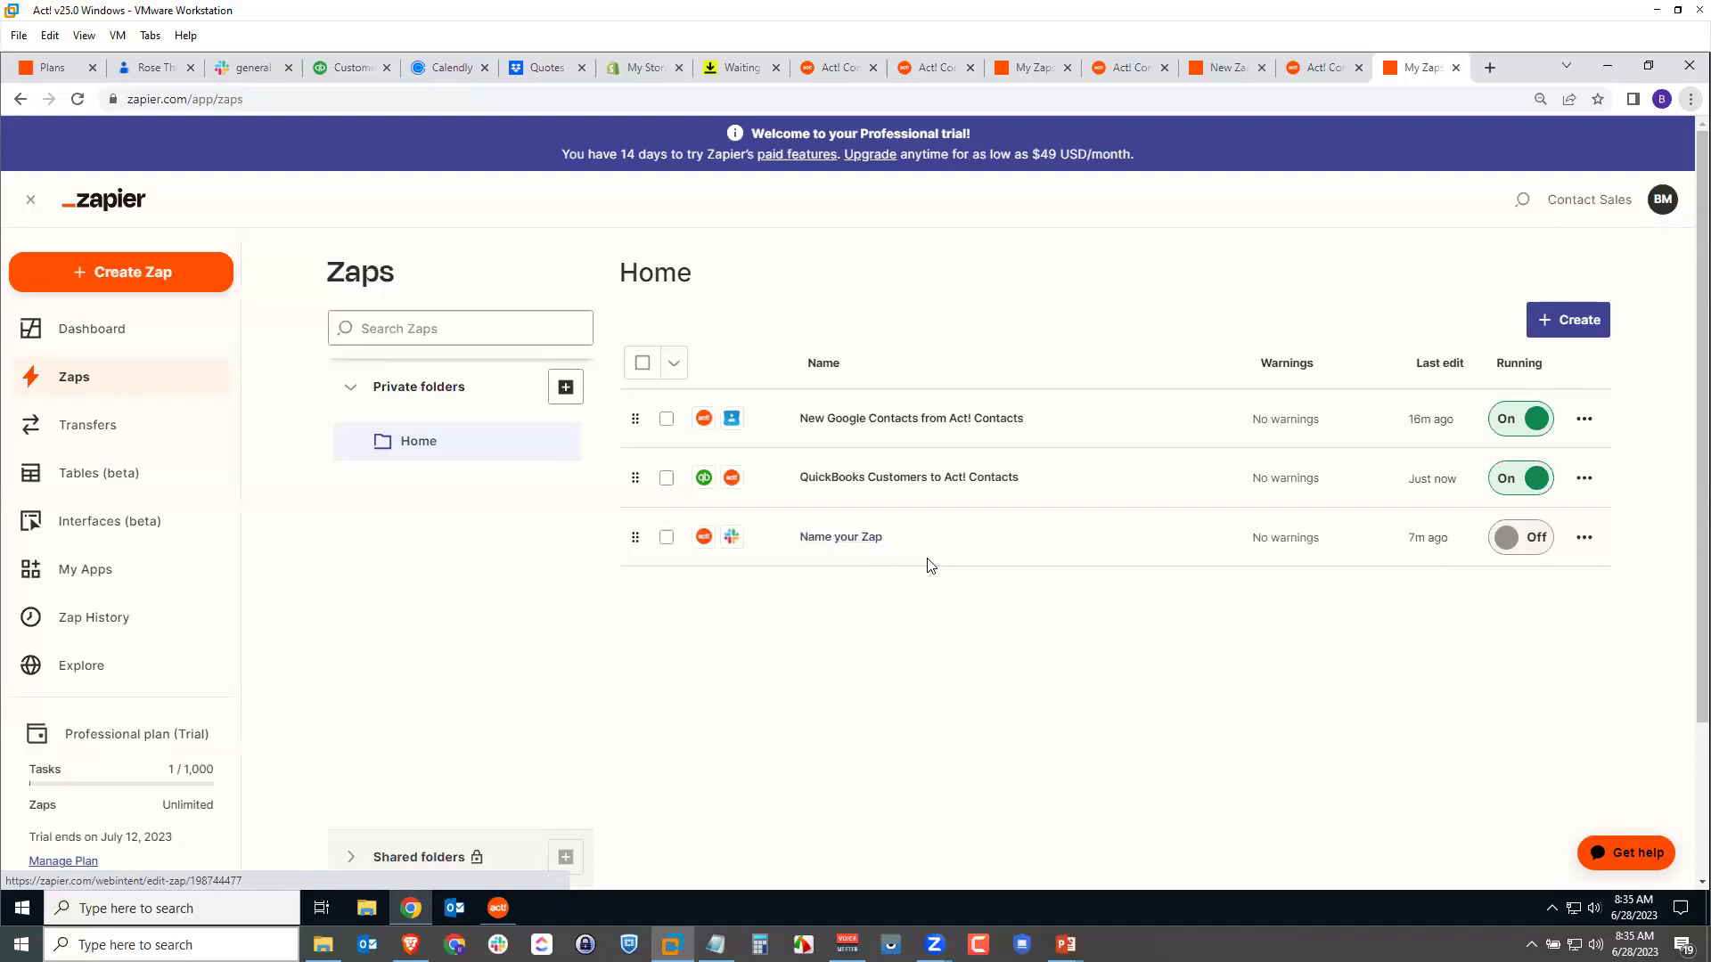
pyautogui.click(1501, 537)
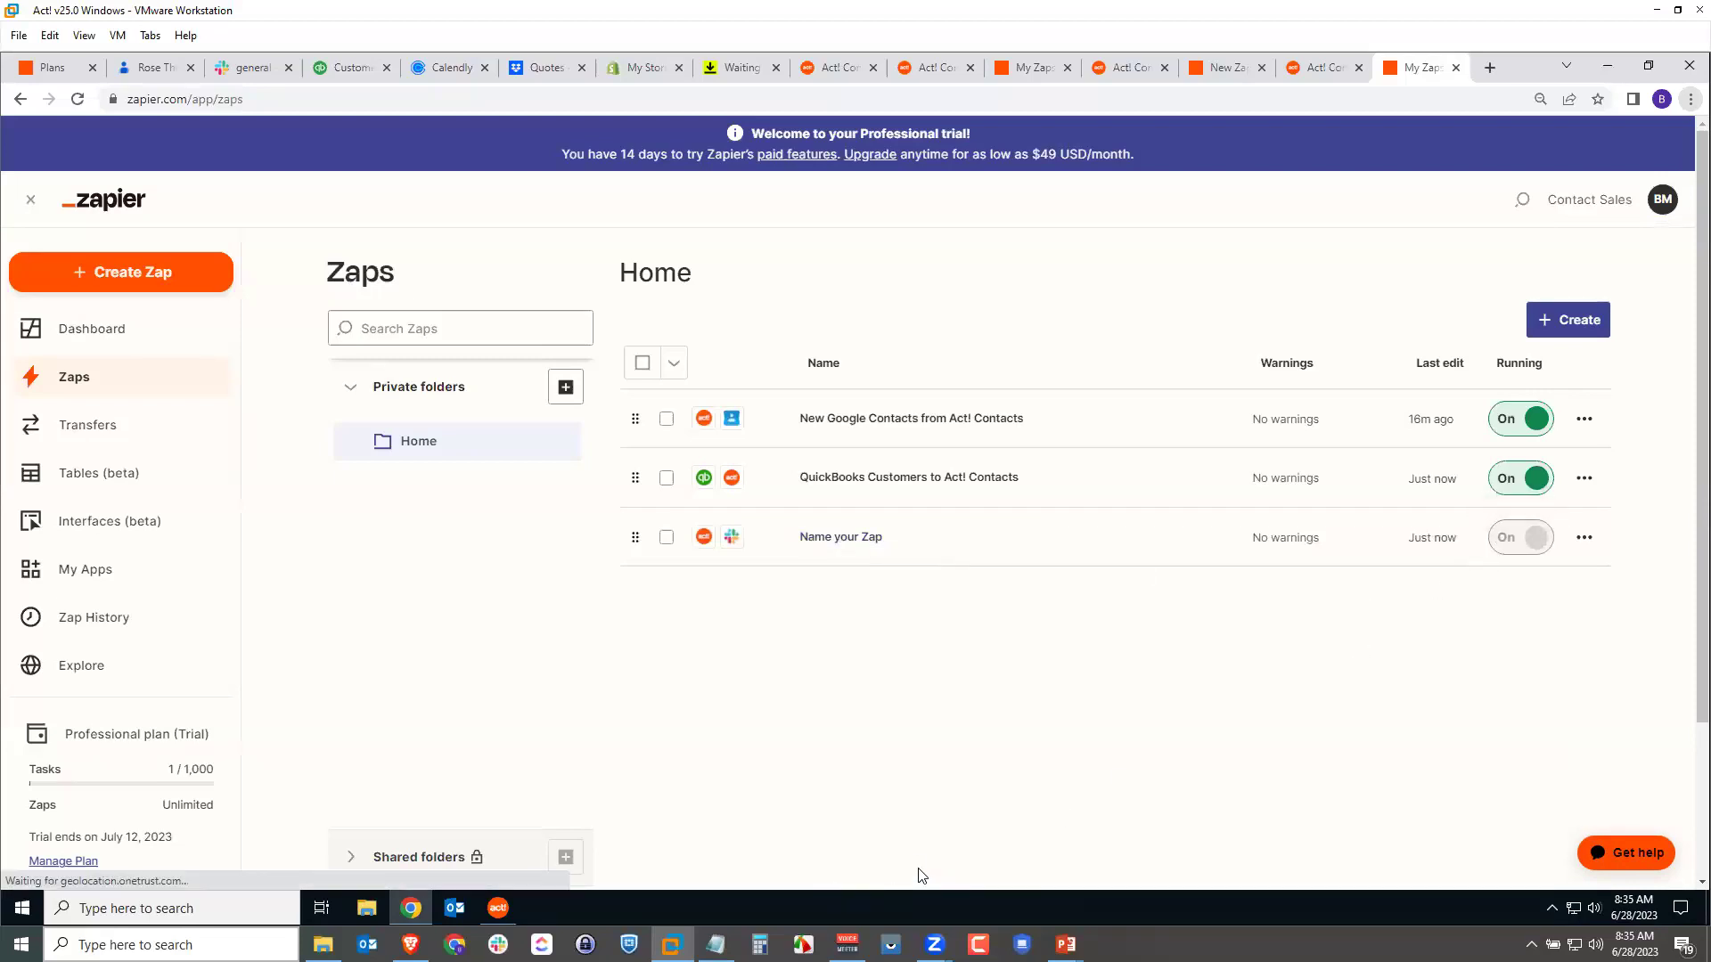
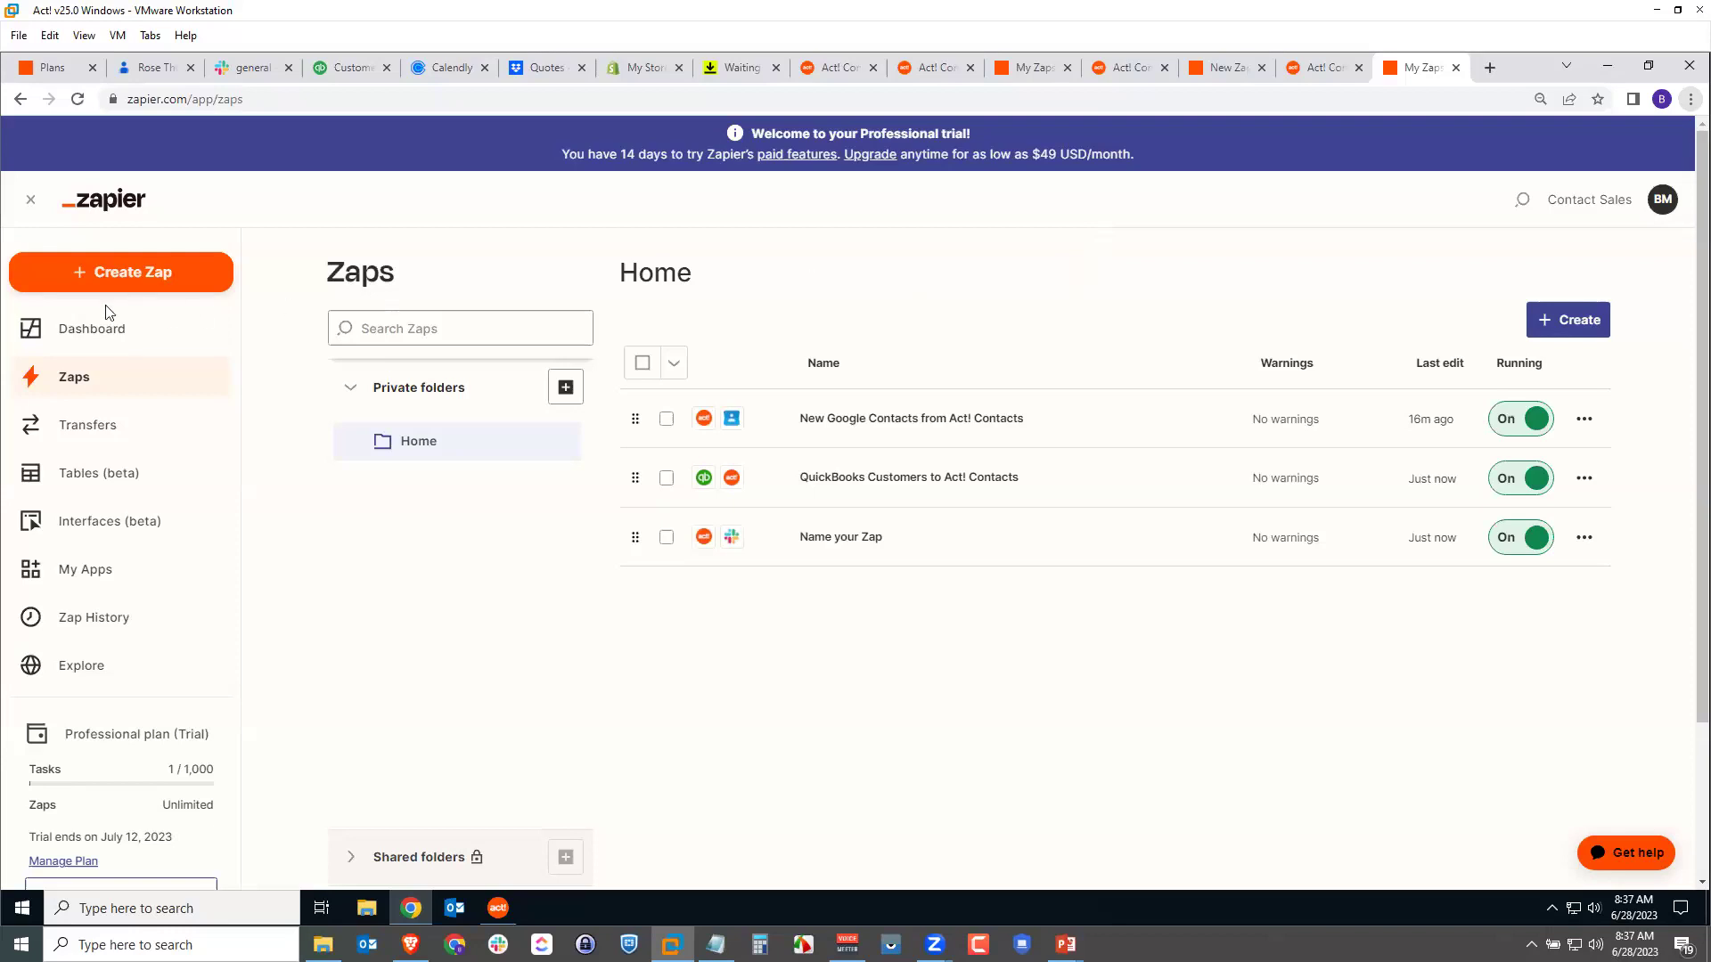
# Step: Create a new Zap and pick Calendly as the trigger app by searching 'cal'
pyautogui.click(105, 281)
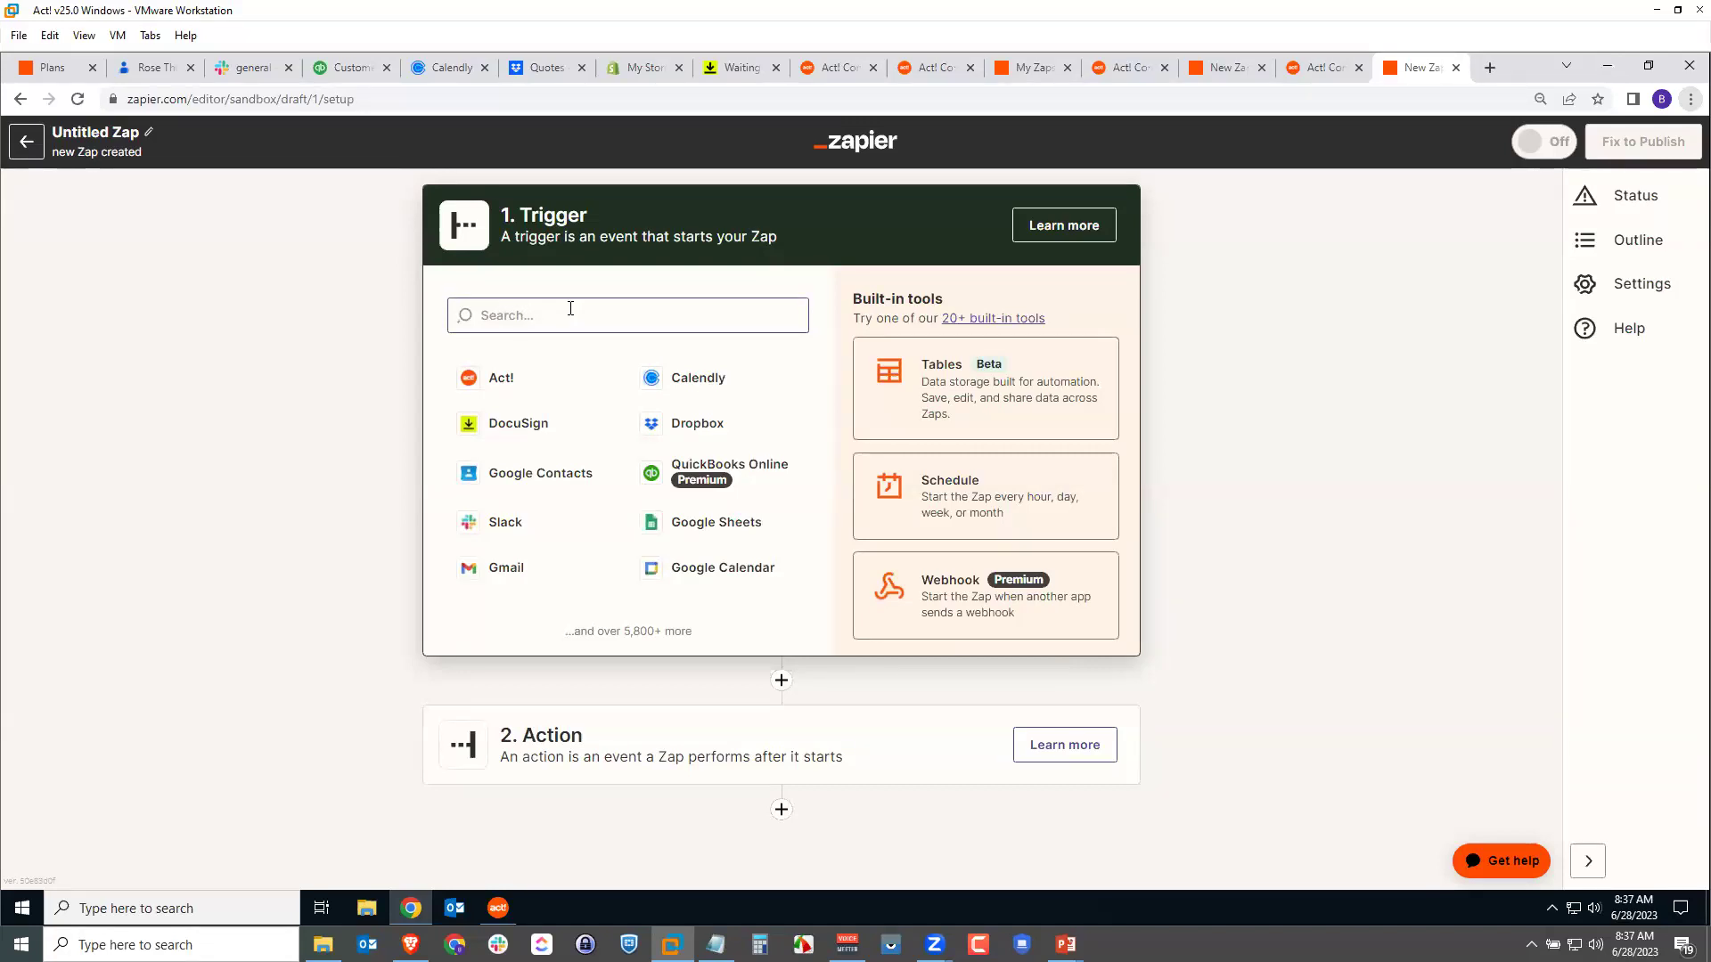
pyautogui.click(570, 308)
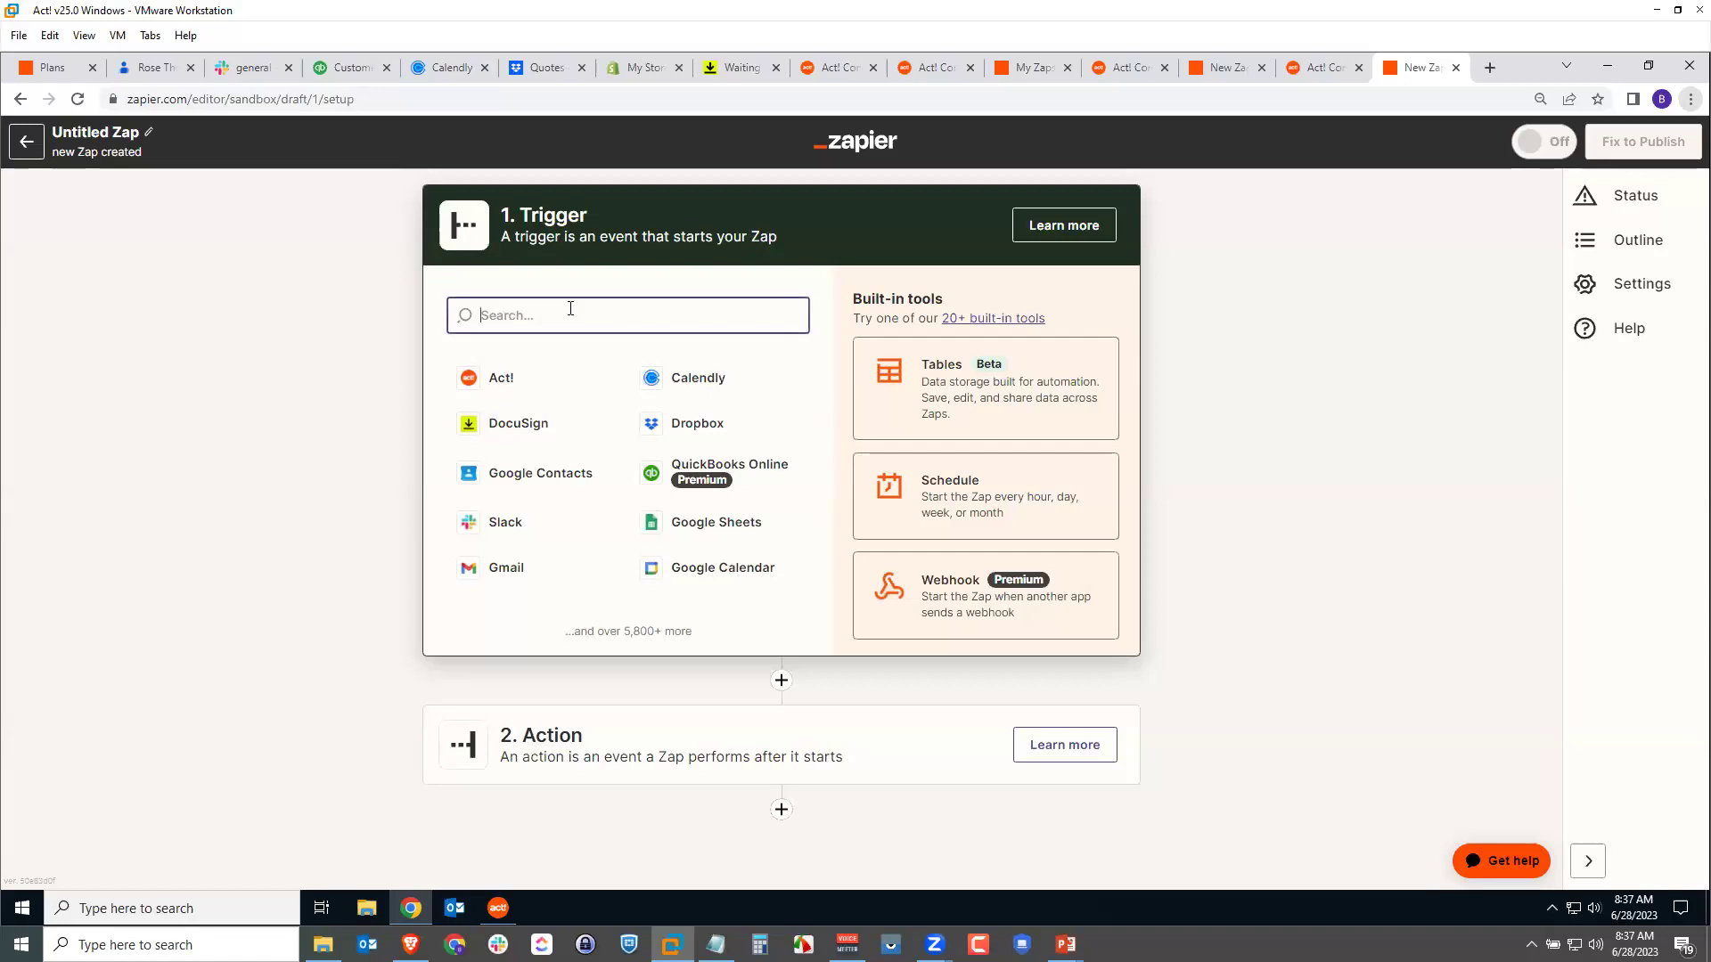
pyautogui.write('cal')
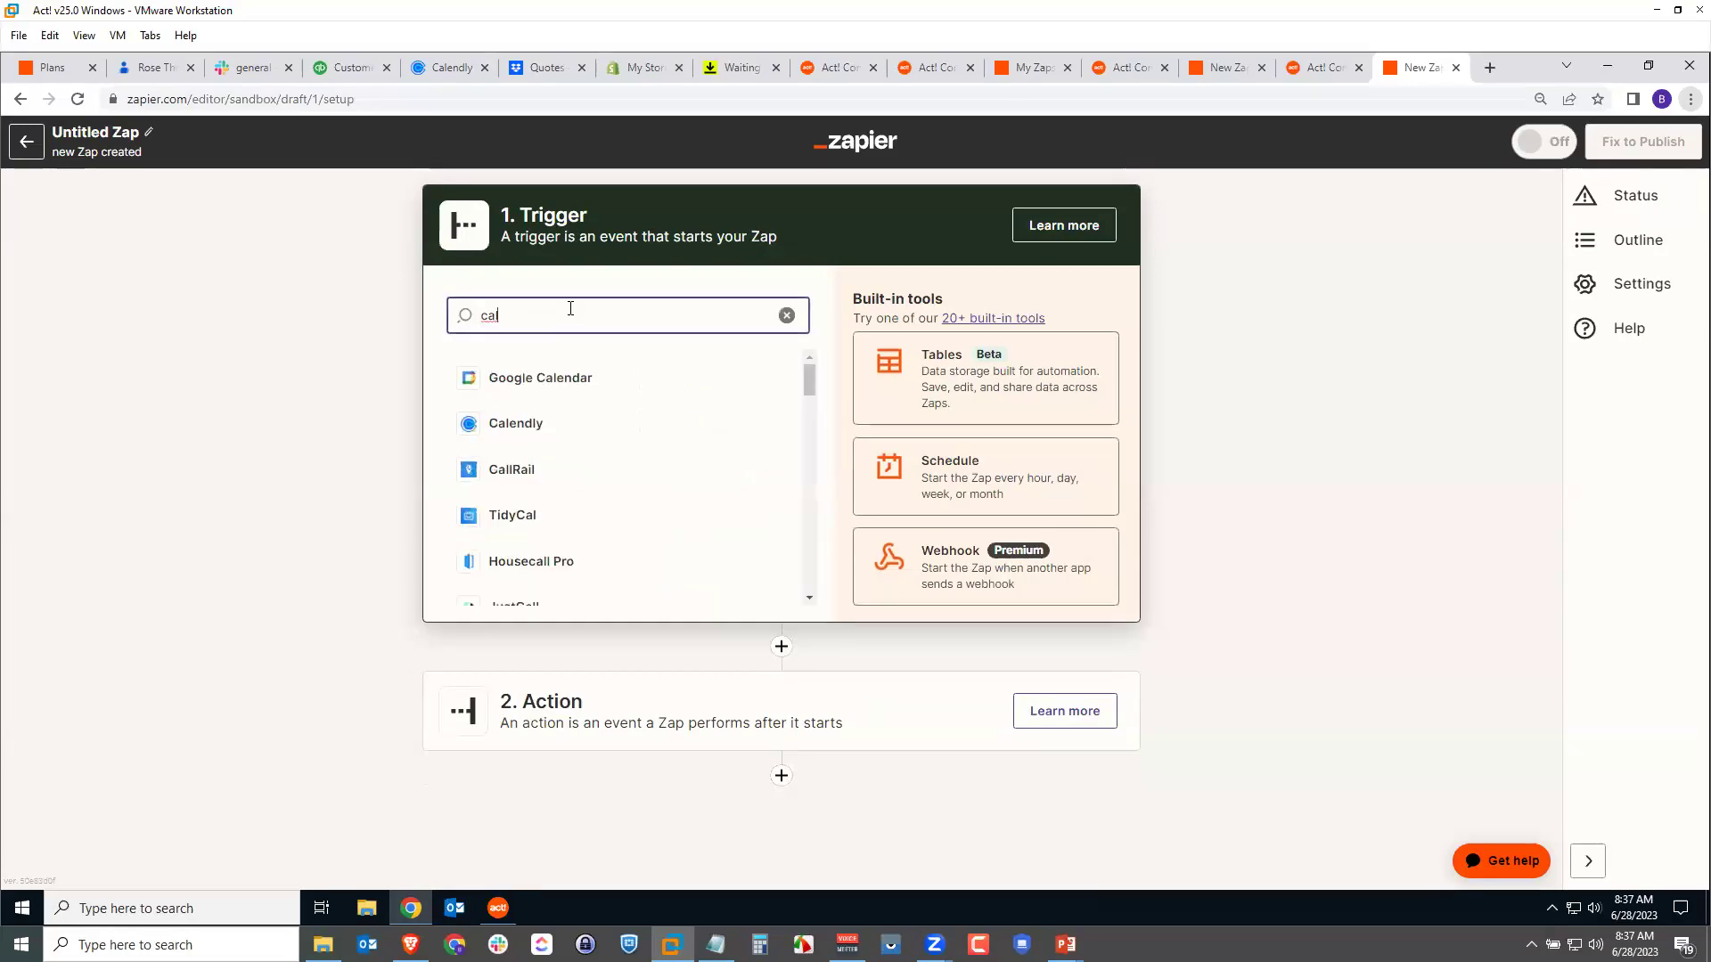
pyautogui.click(504, 425)
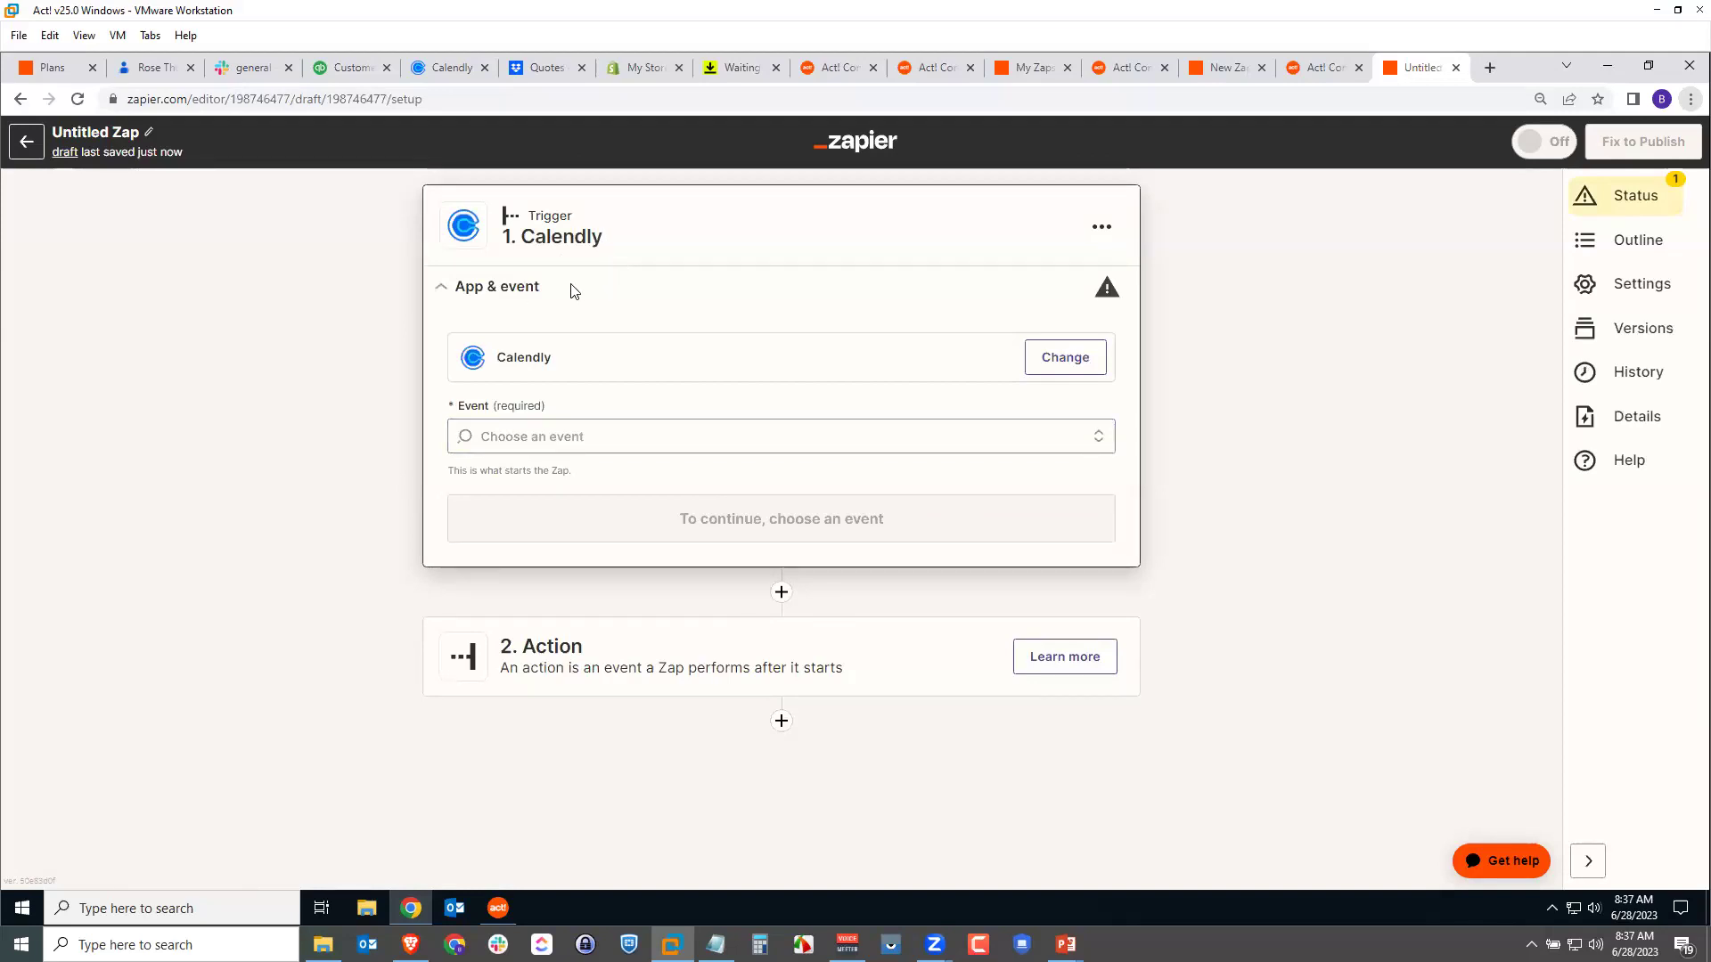
# Step: Set the Calendly trigger event to Invitee Created and begin connecting a Calendly account
pyautogui.click(537, 435)
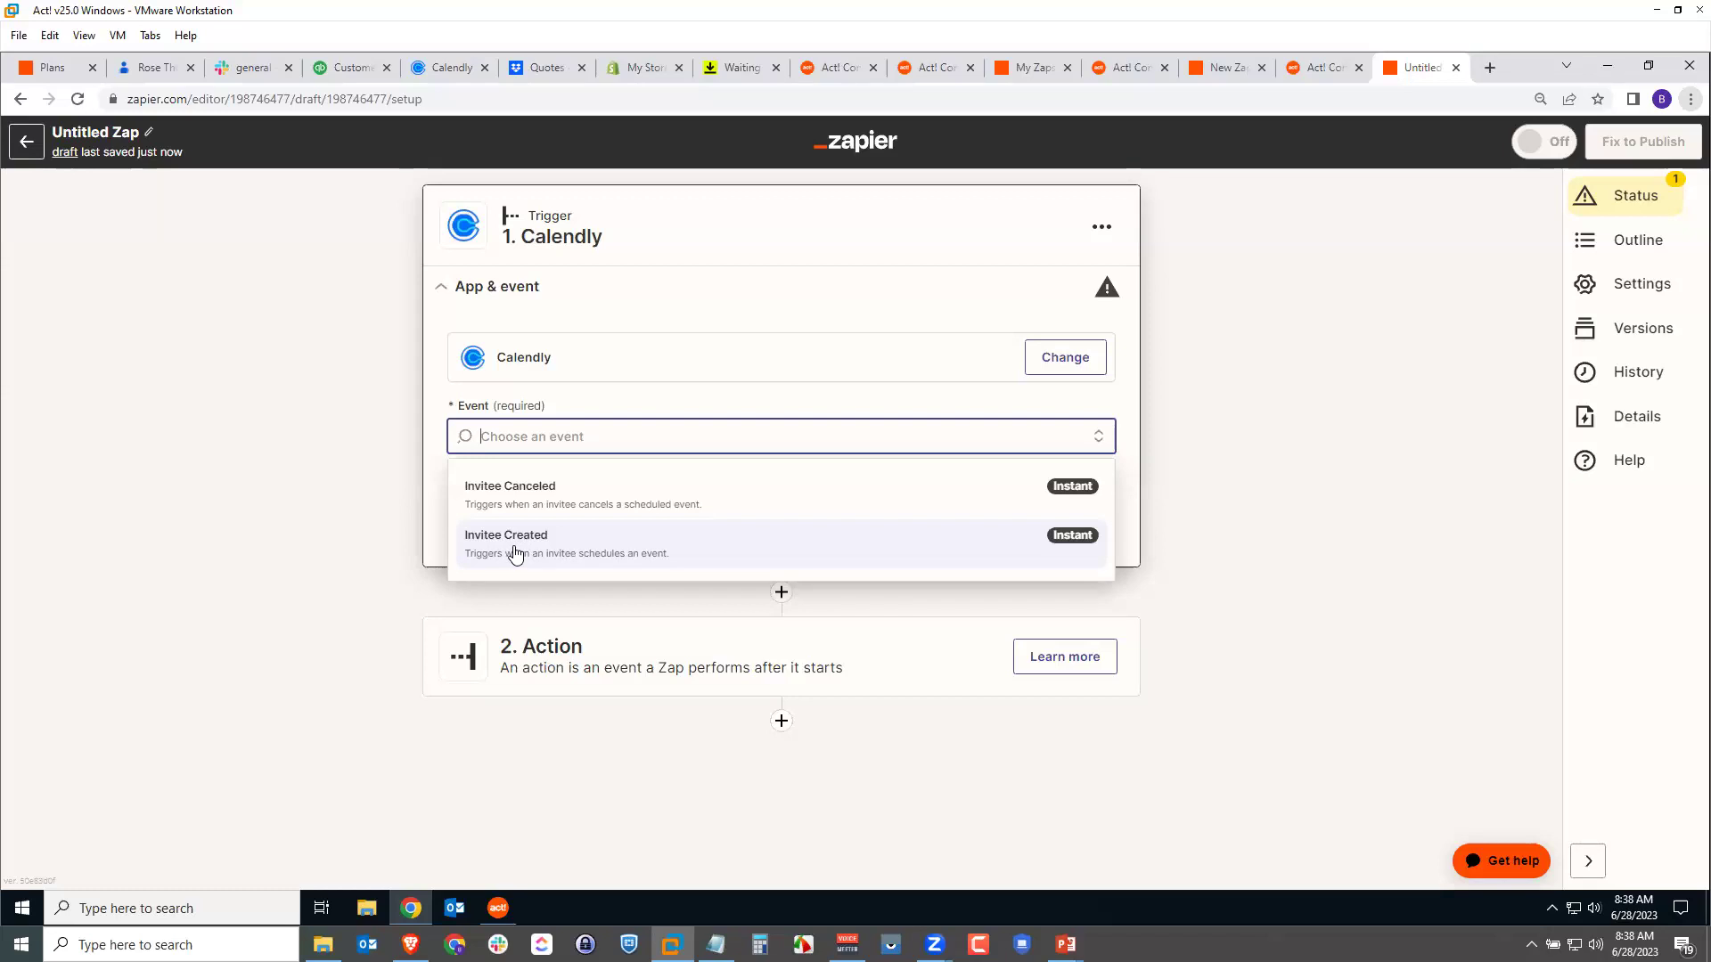
pyautogui.click(517, 553)
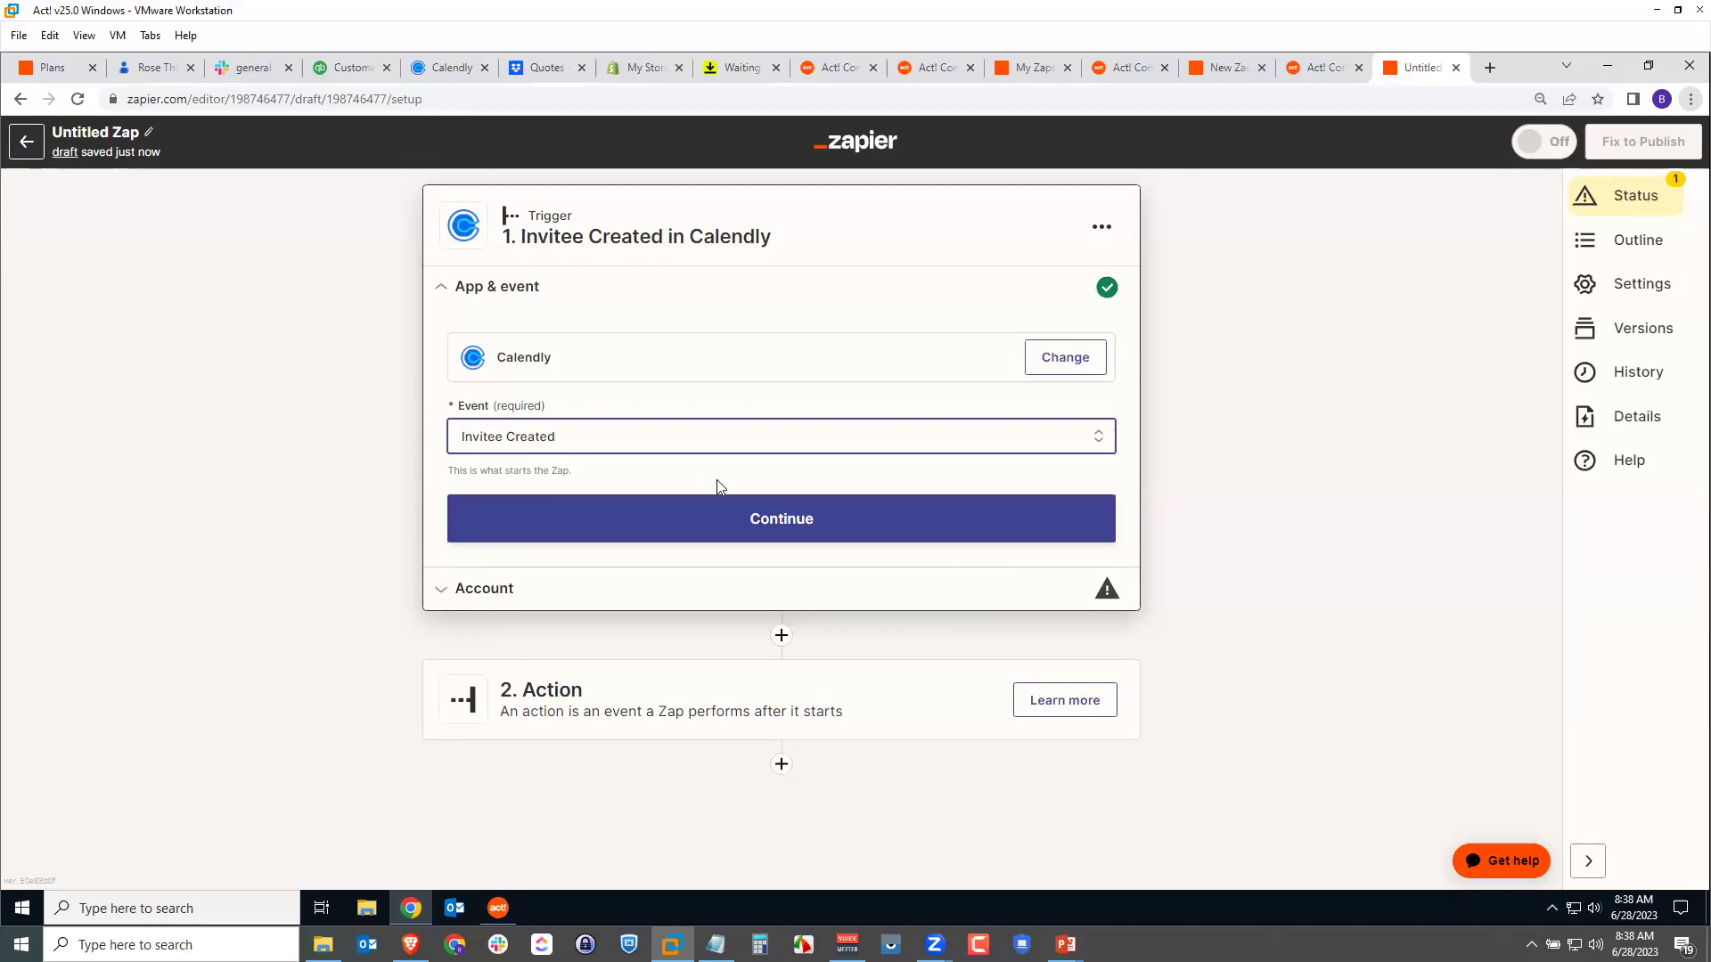
pyautogui.click(781, 519)
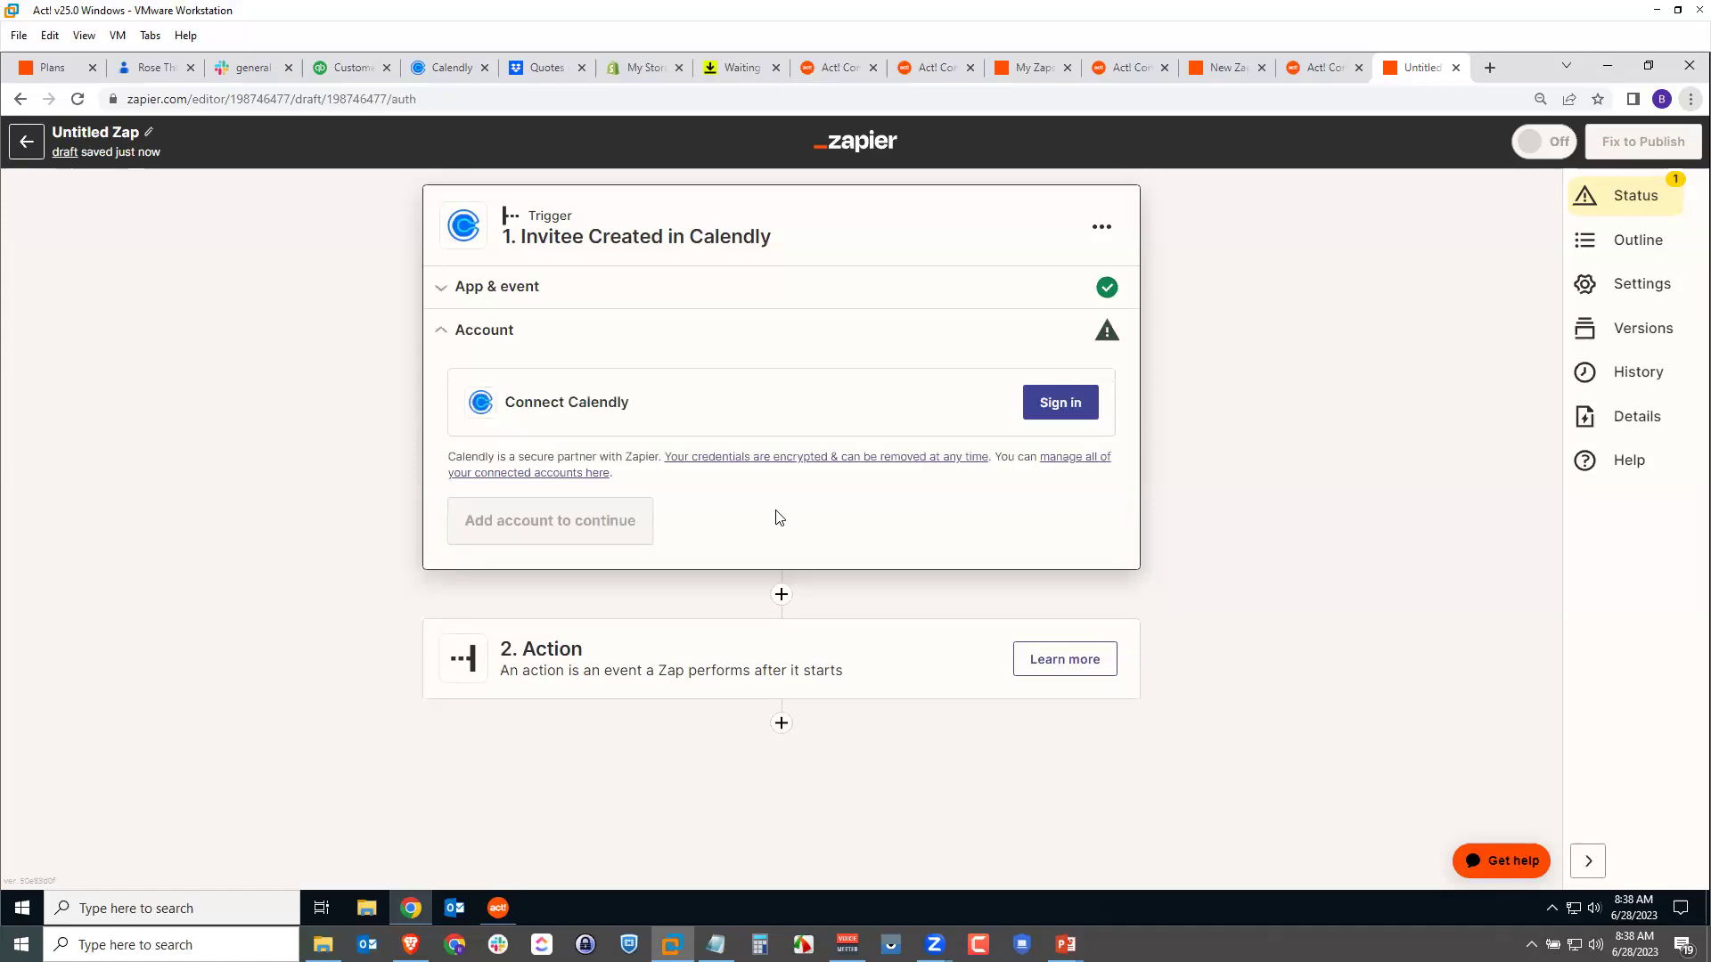
pyautogui.click(1059, 410)
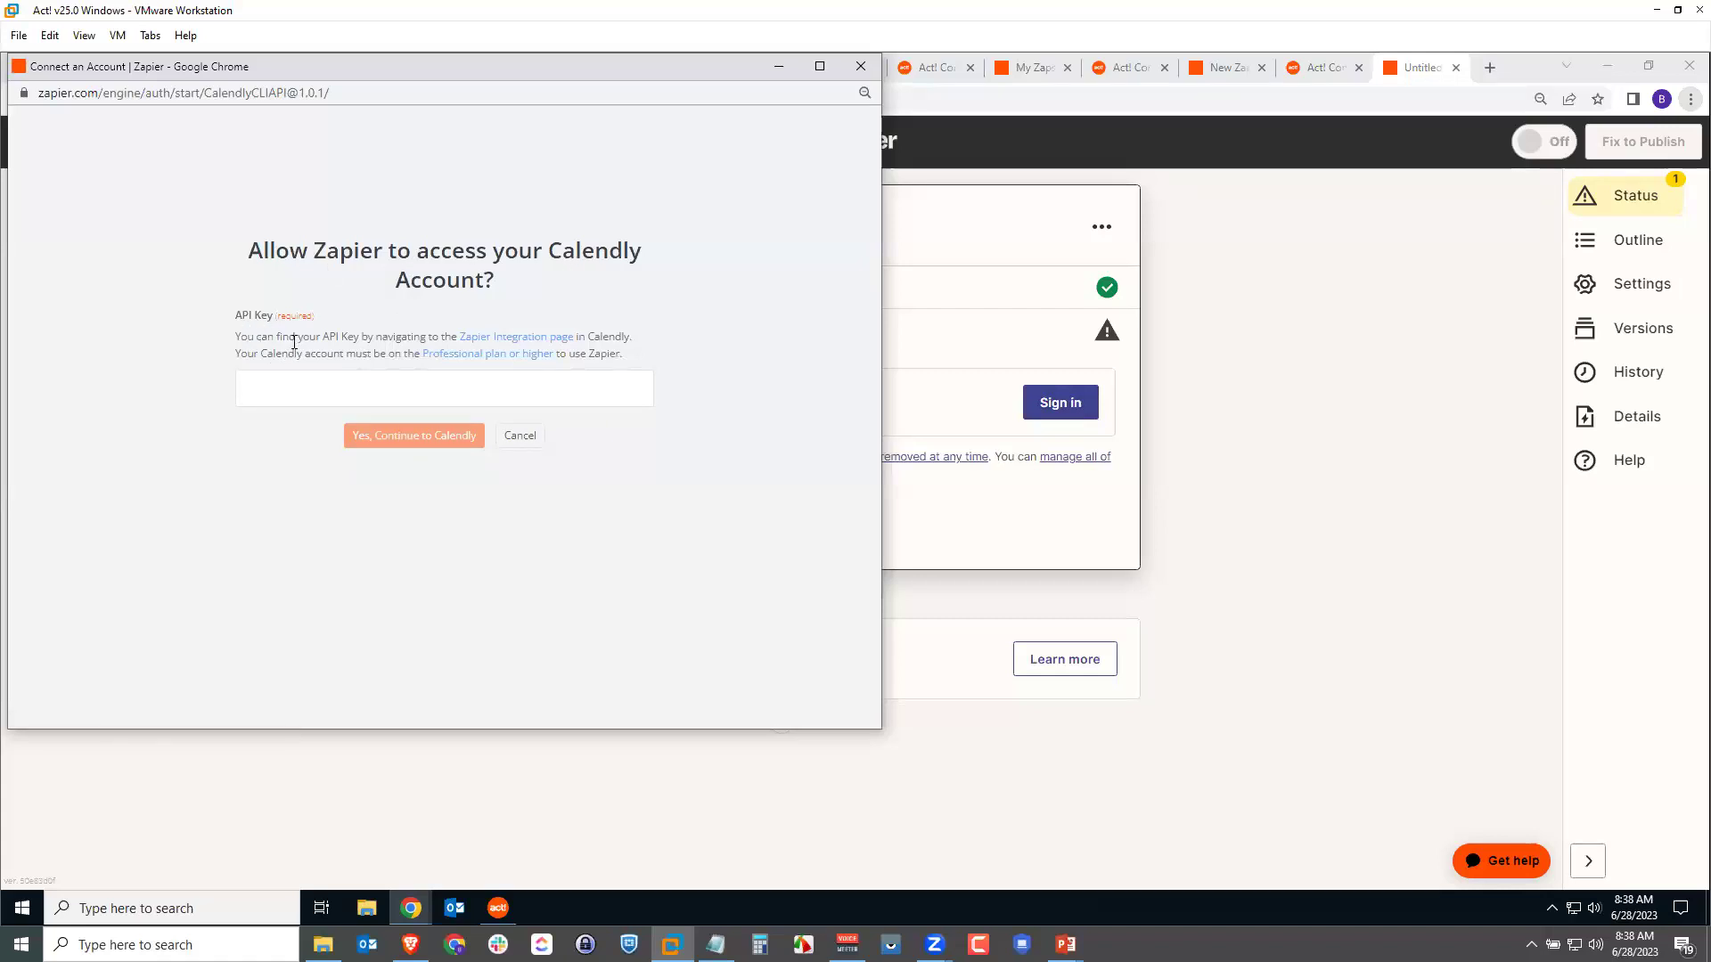
# Step: Copy the API key from Calendly's Zapier integration page and connect the Calendly account
pyautogui.click(505, 345)
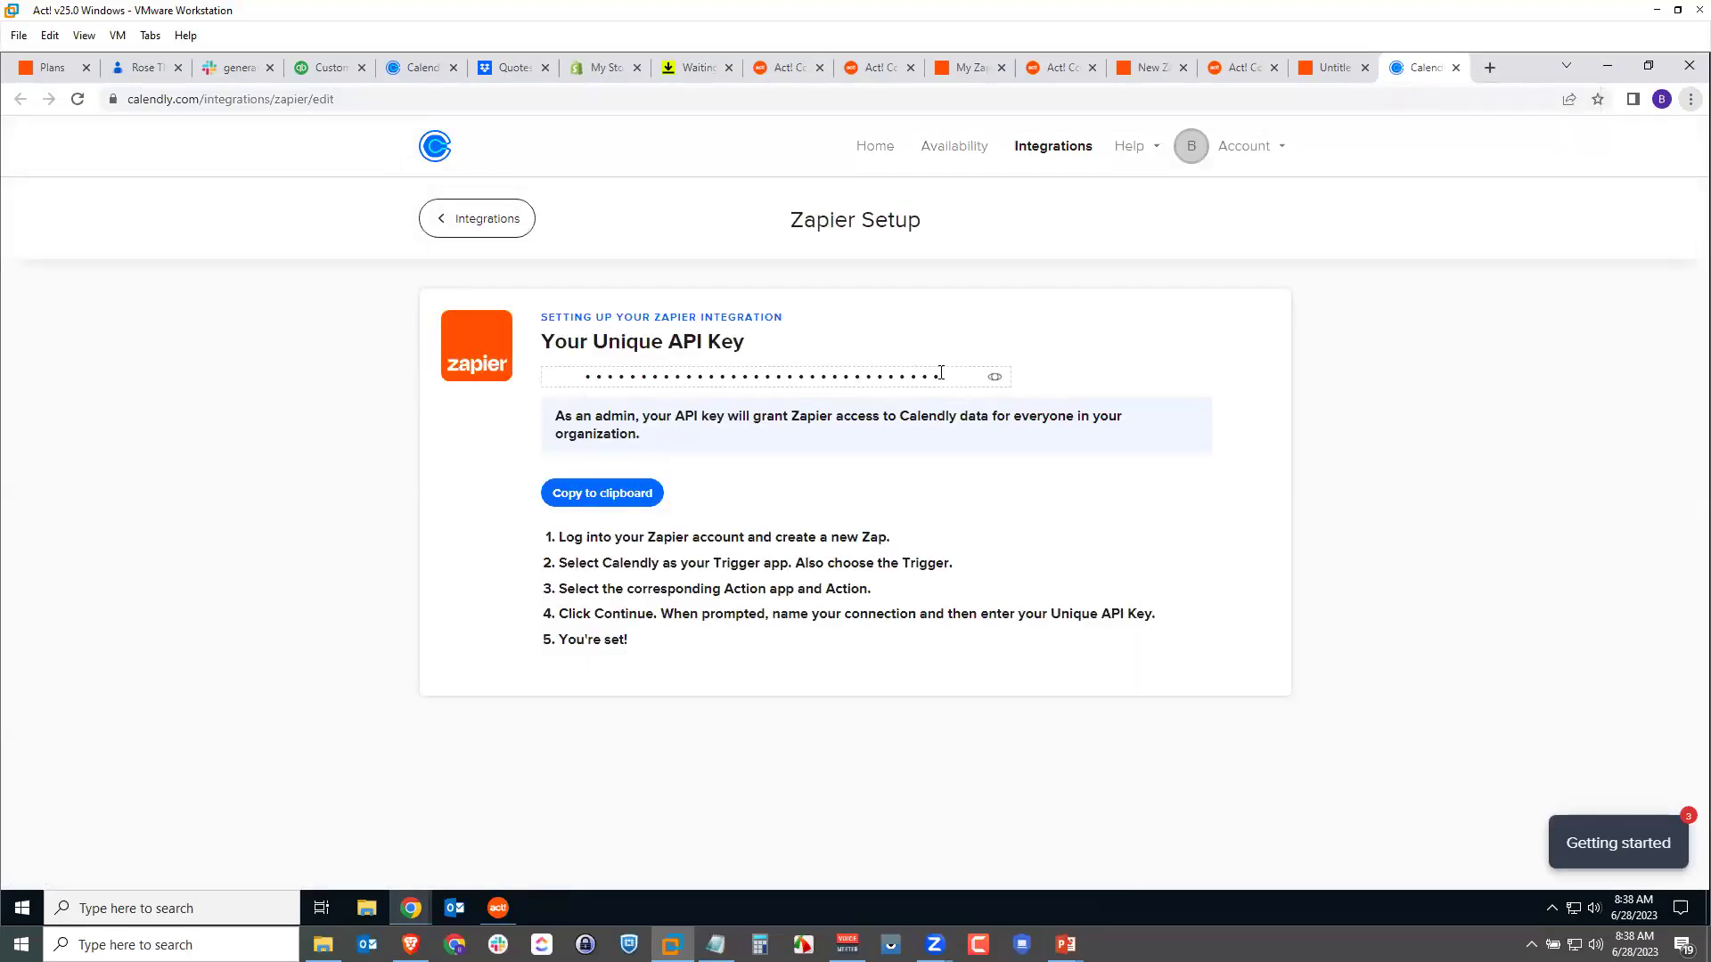
pyautogui.click(599, 501)
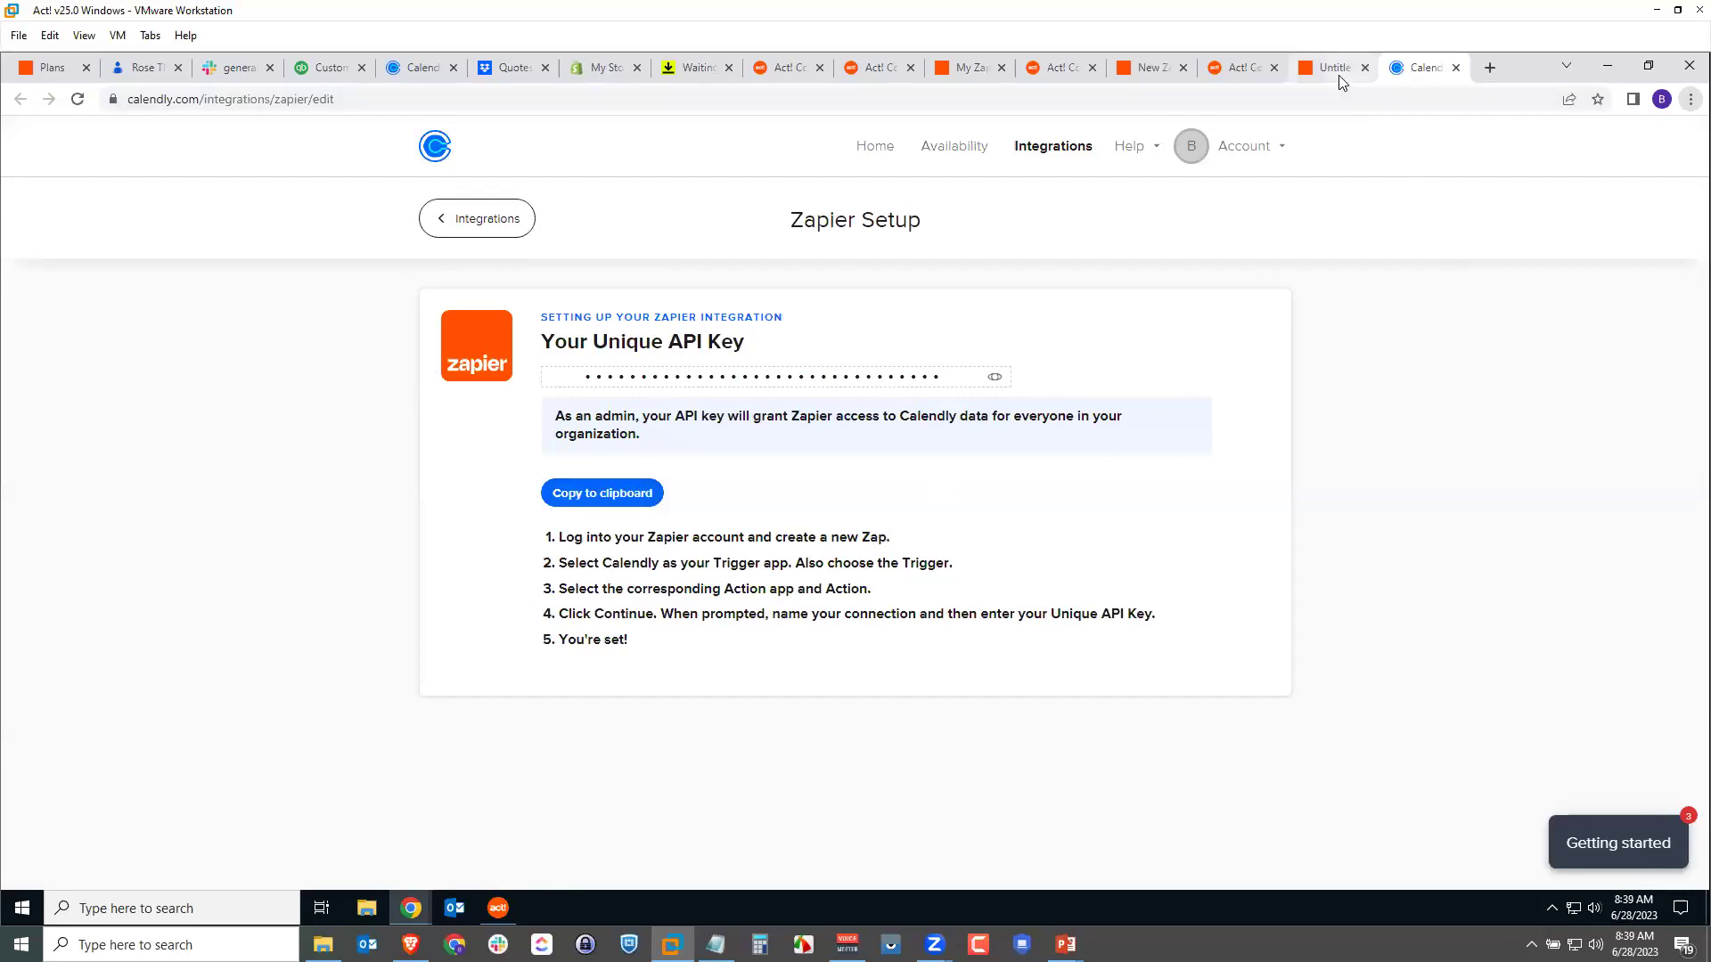
pyautogui.moveTo(410, 908)
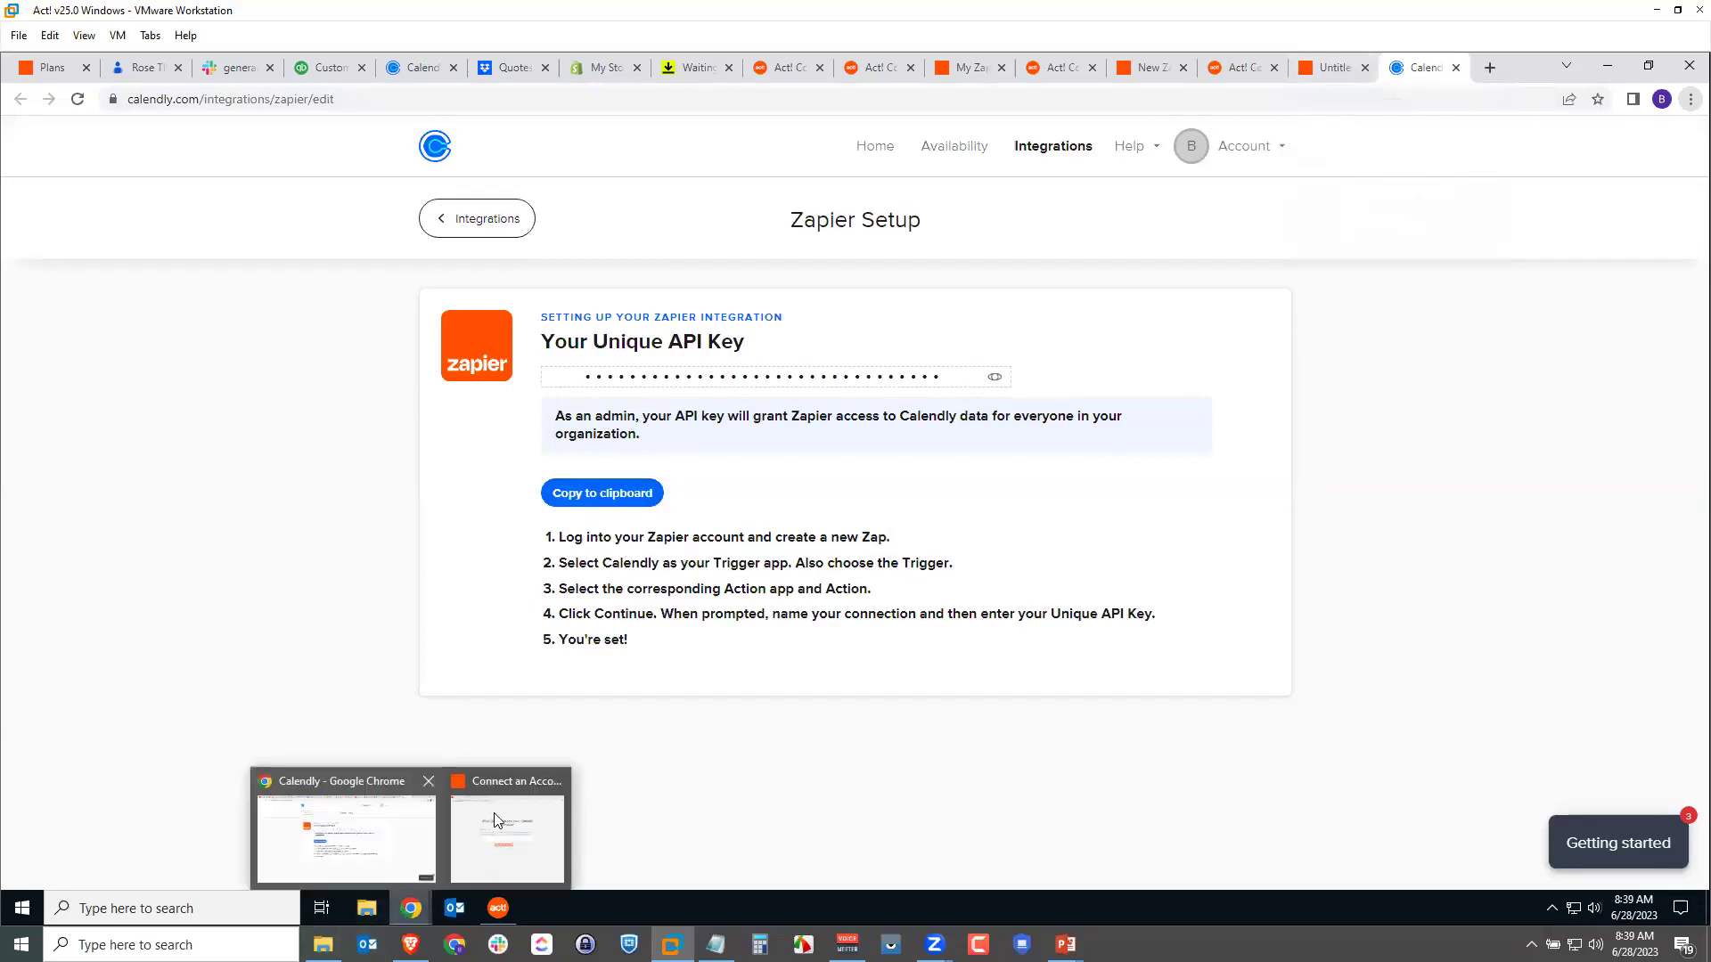
pyautogui.click(502, 784)
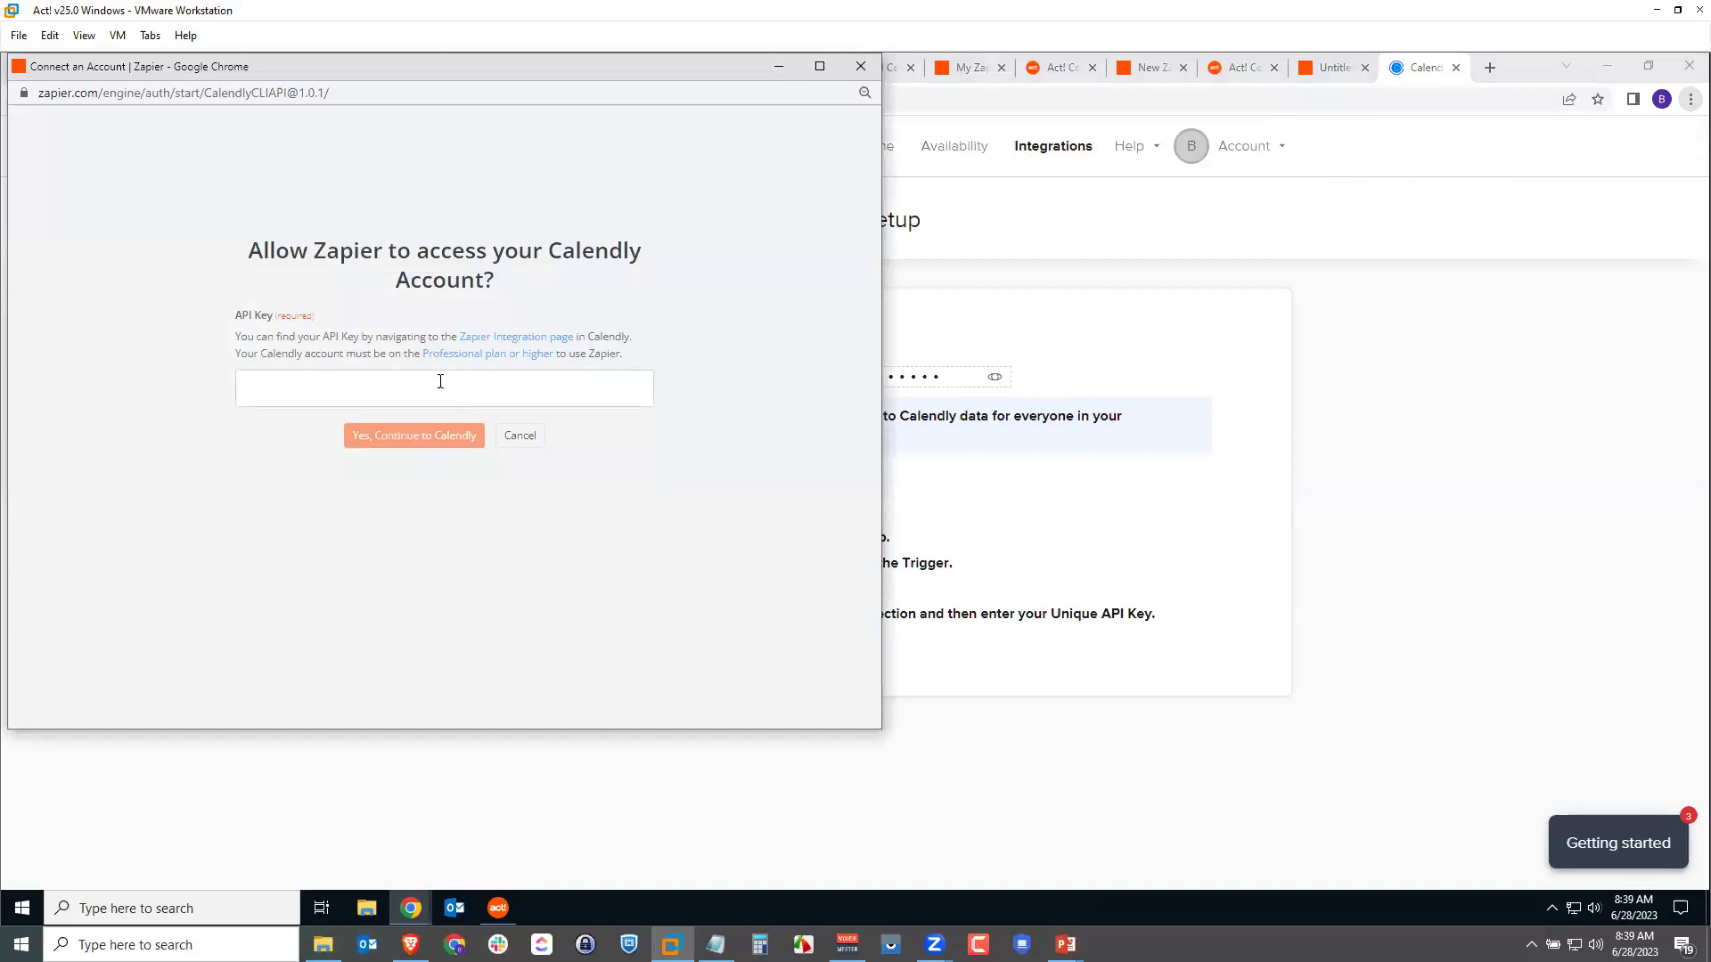
pyautogui.moveTo(598, 66); pyautogui.dragTo(900, 184)
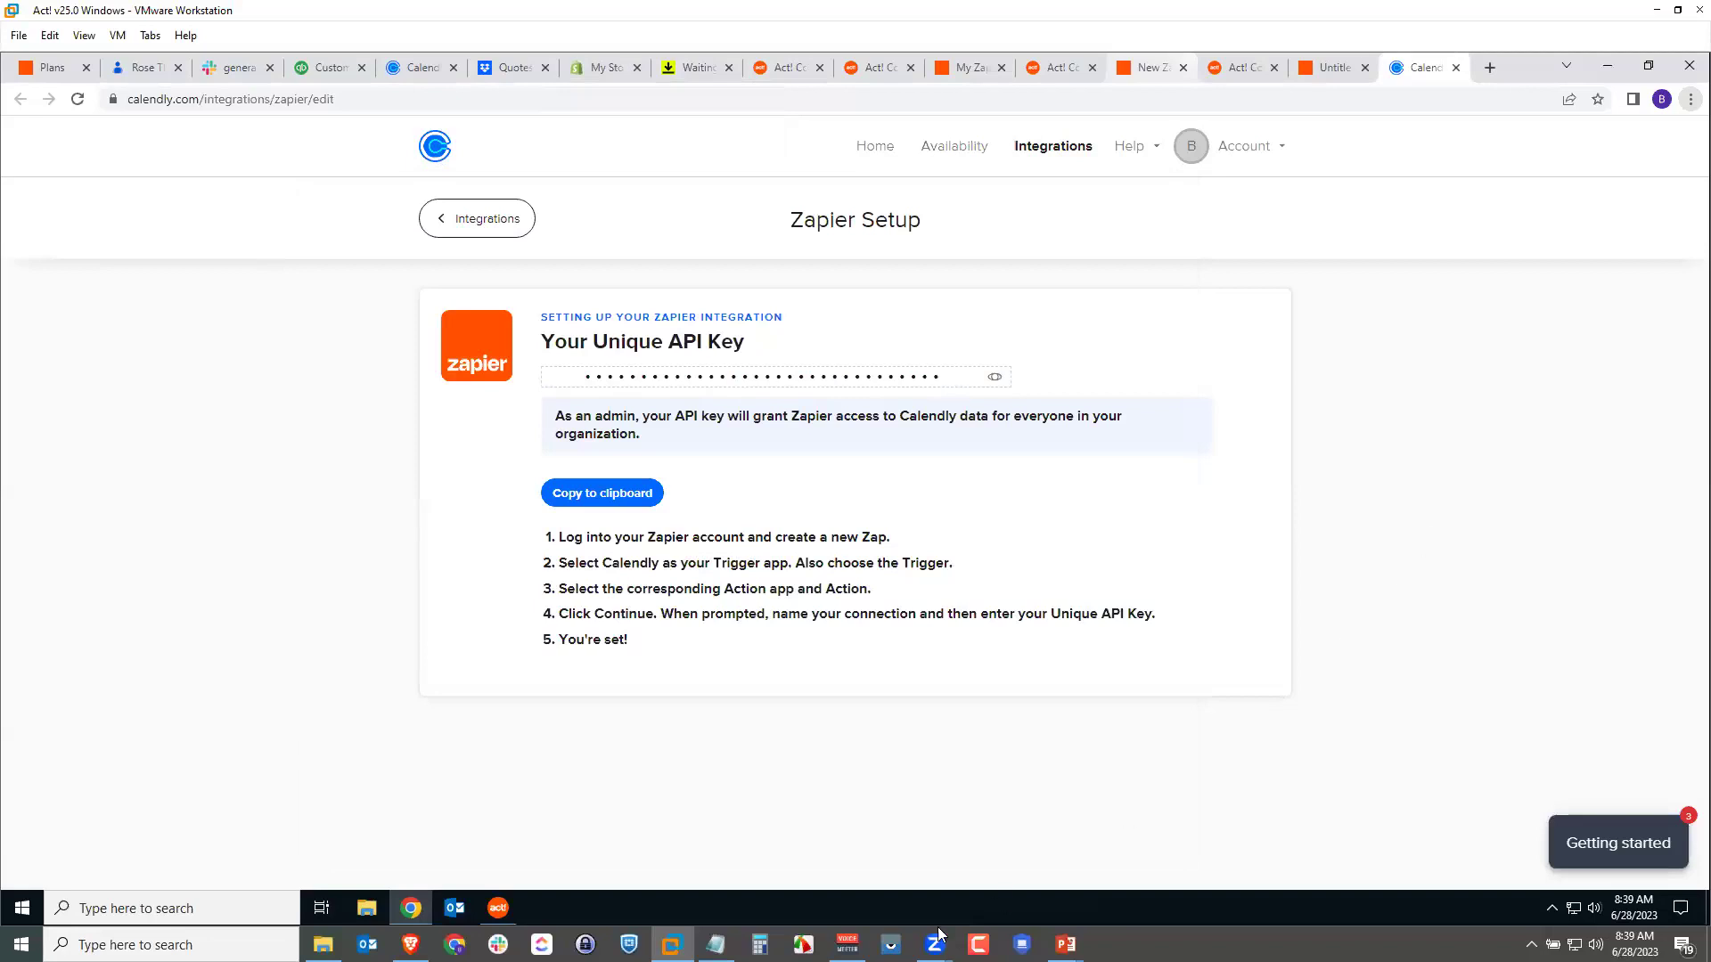
pyautogui.moveTo(934, 944)
pyautogui.click(1334, 72)
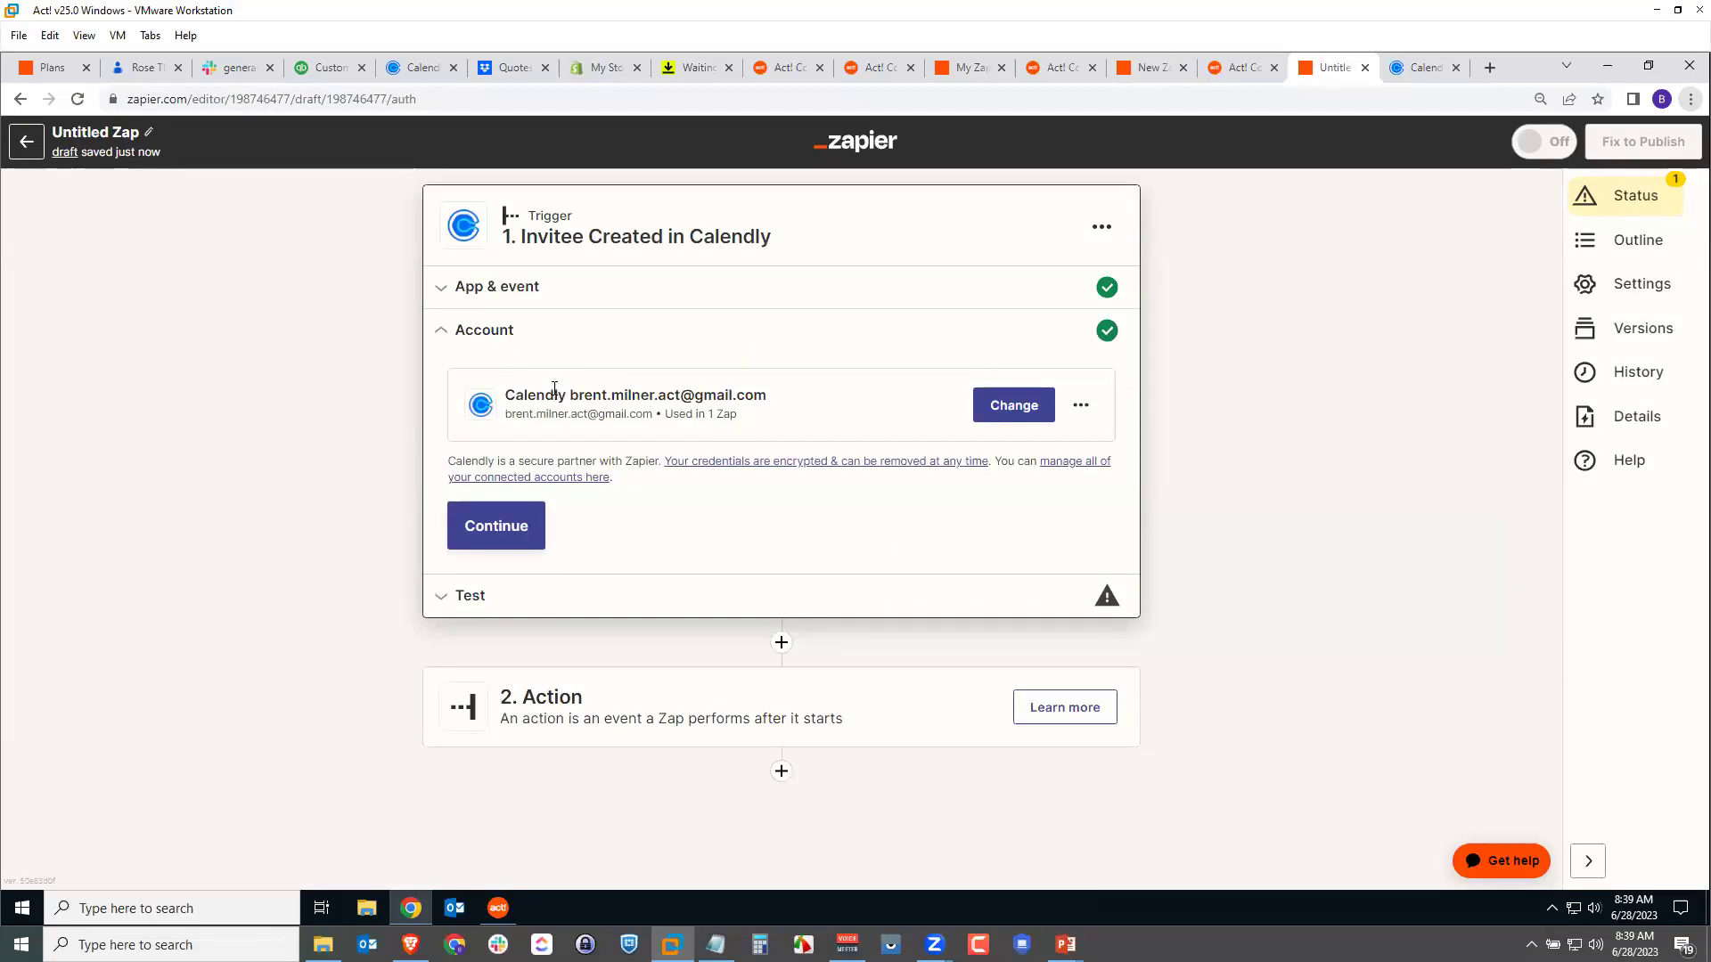
# Step: Test the Calendly trigger to fetch a sample Product demo invitee, then check Calendly's event types
pyautogui.click(525, 526)
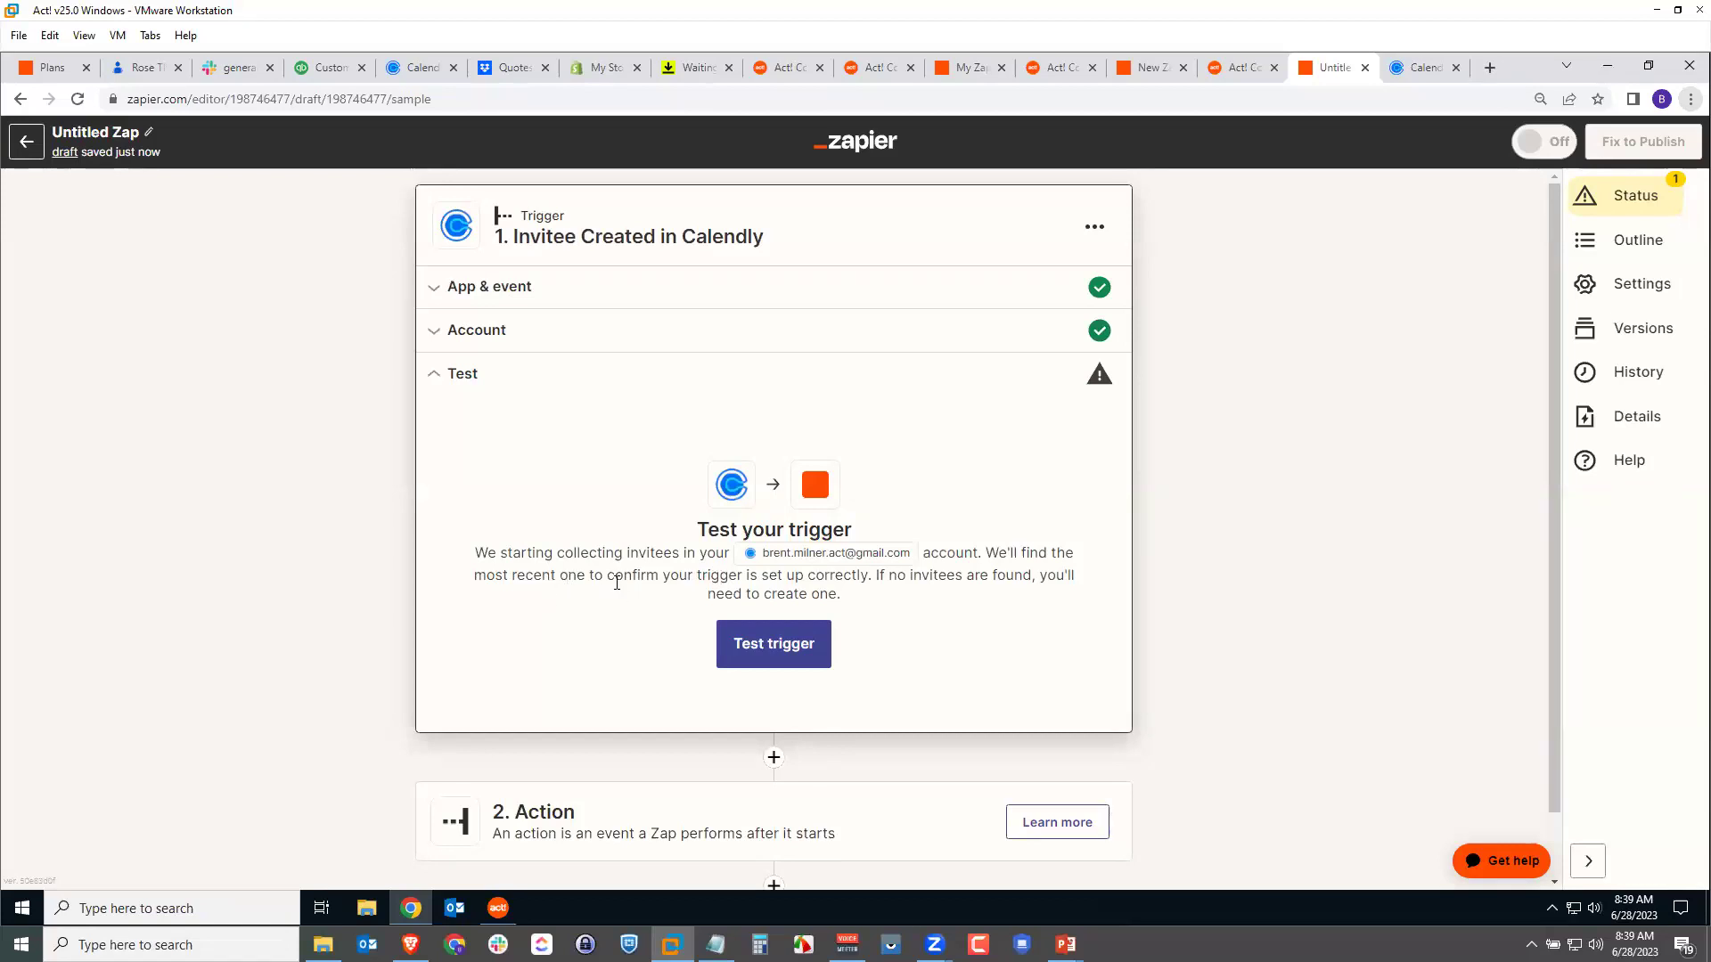
pyautogui.click(756, 638)
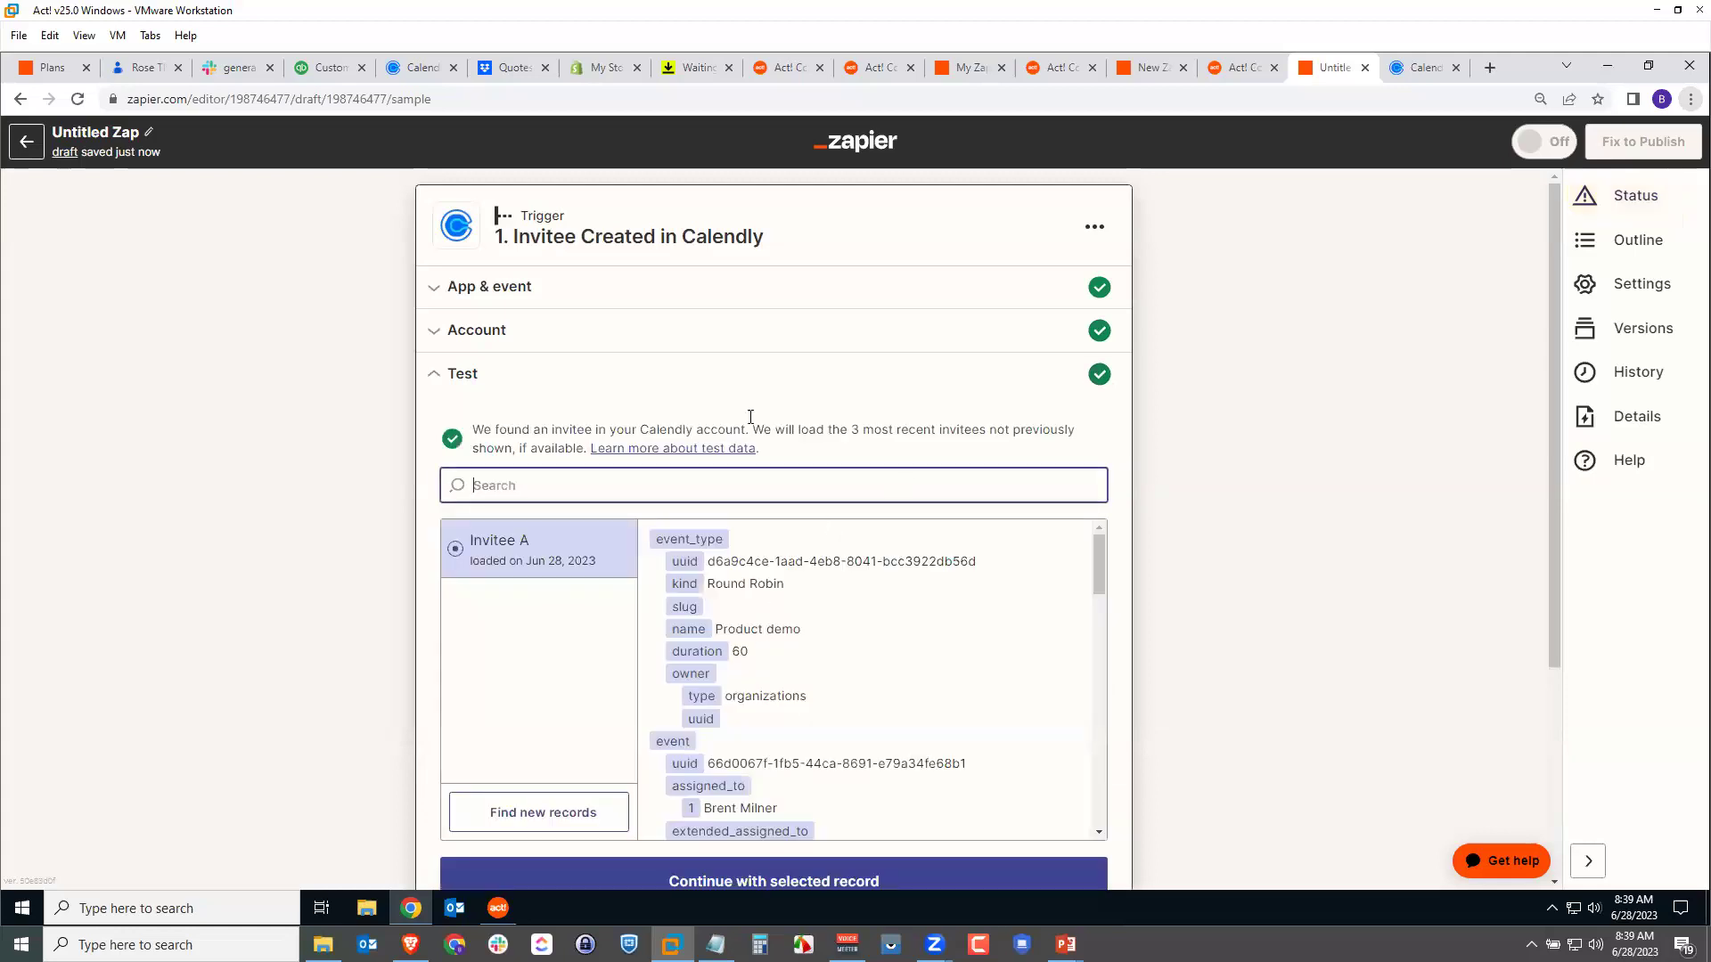
pyautogui.click(417, 69)
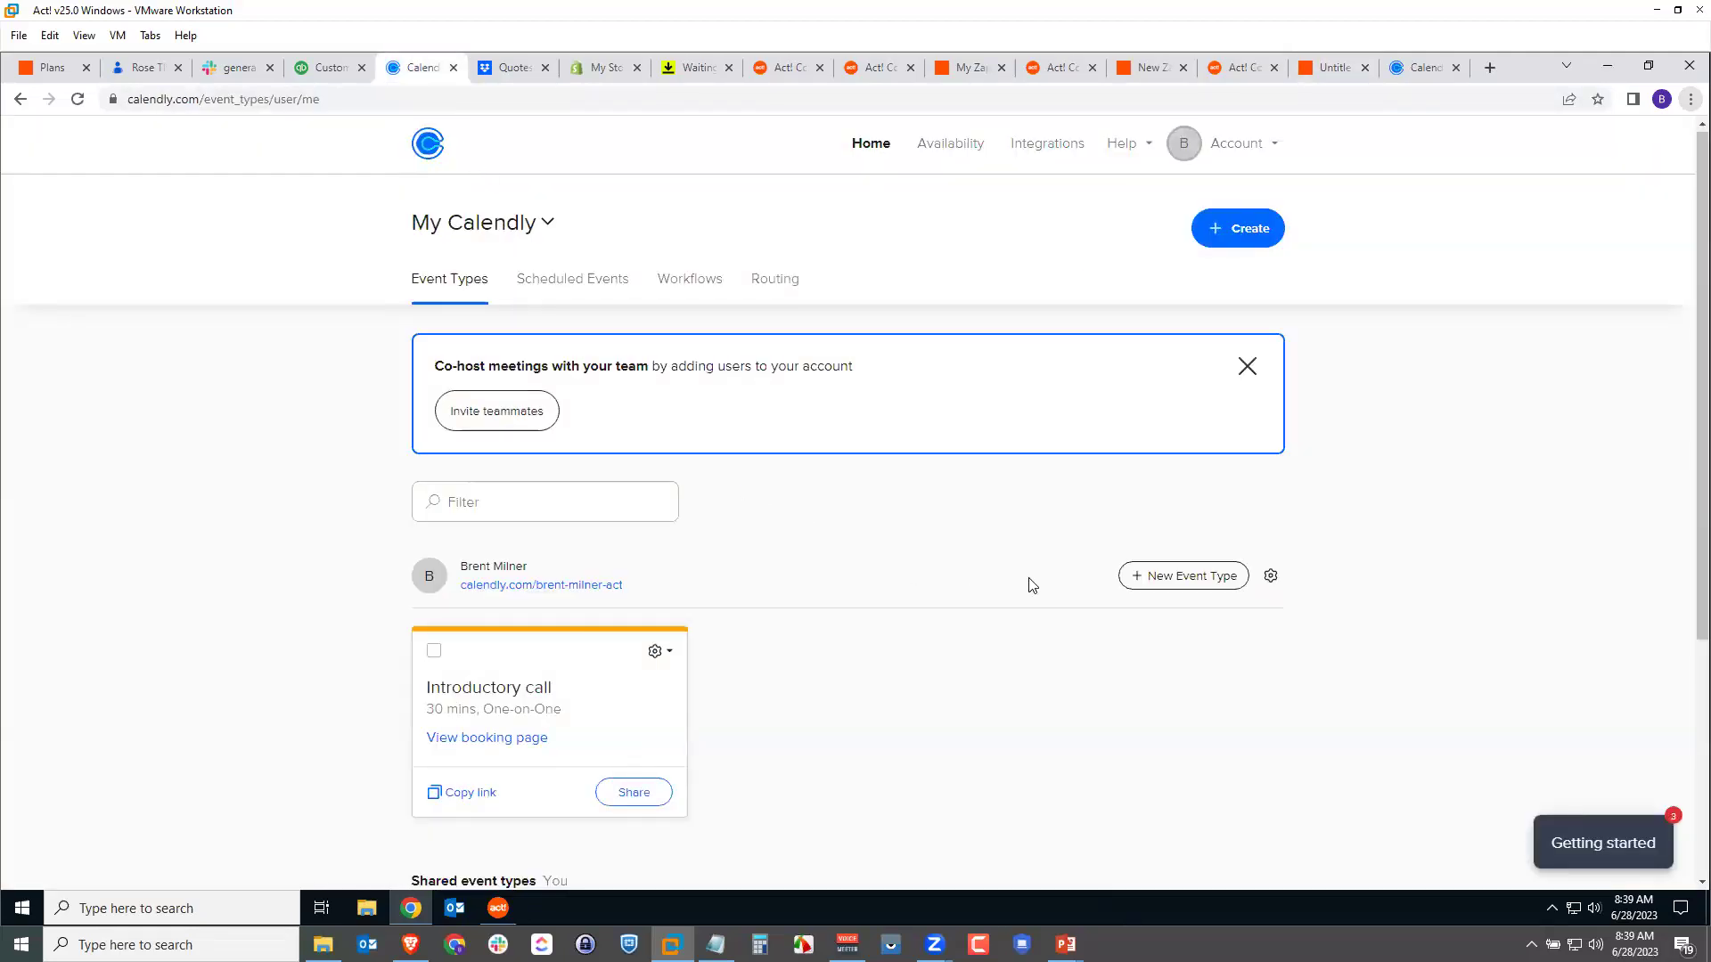
# Step: Verify the Product demo scheduled for Friday, June 30, 2023 in Calendly's Scheduled Events
pyautogui.scroll(-4, 1016, 575)
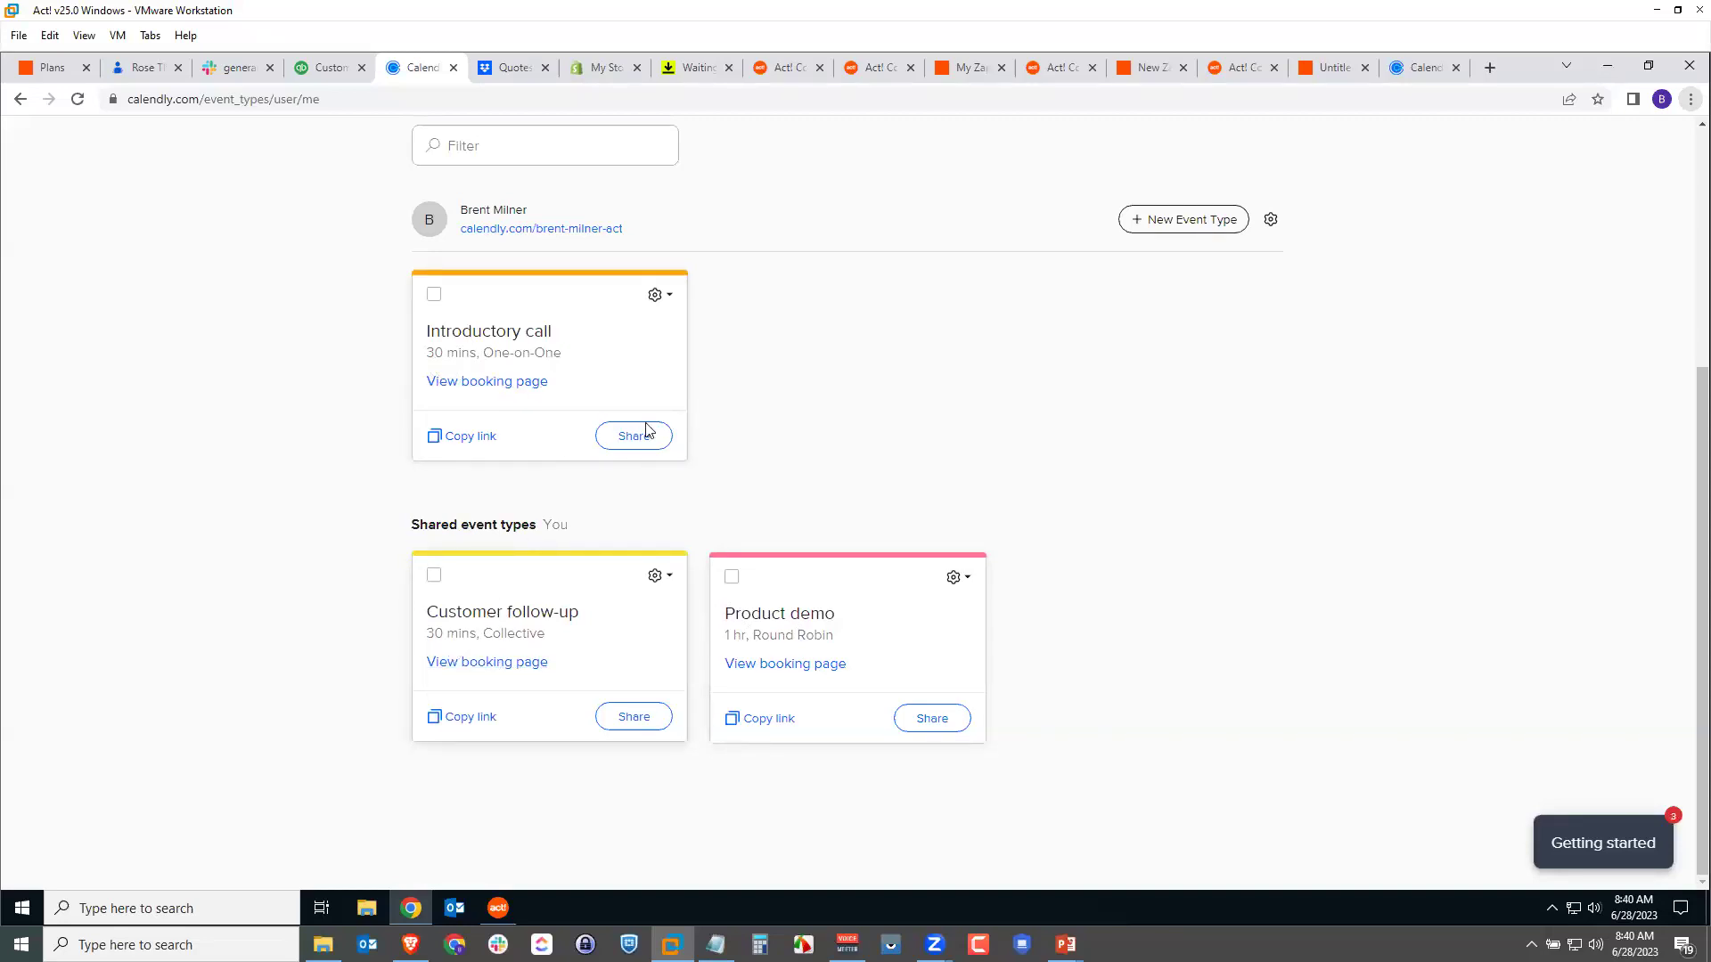
pyautogui.scroll(1, 1142, 469)
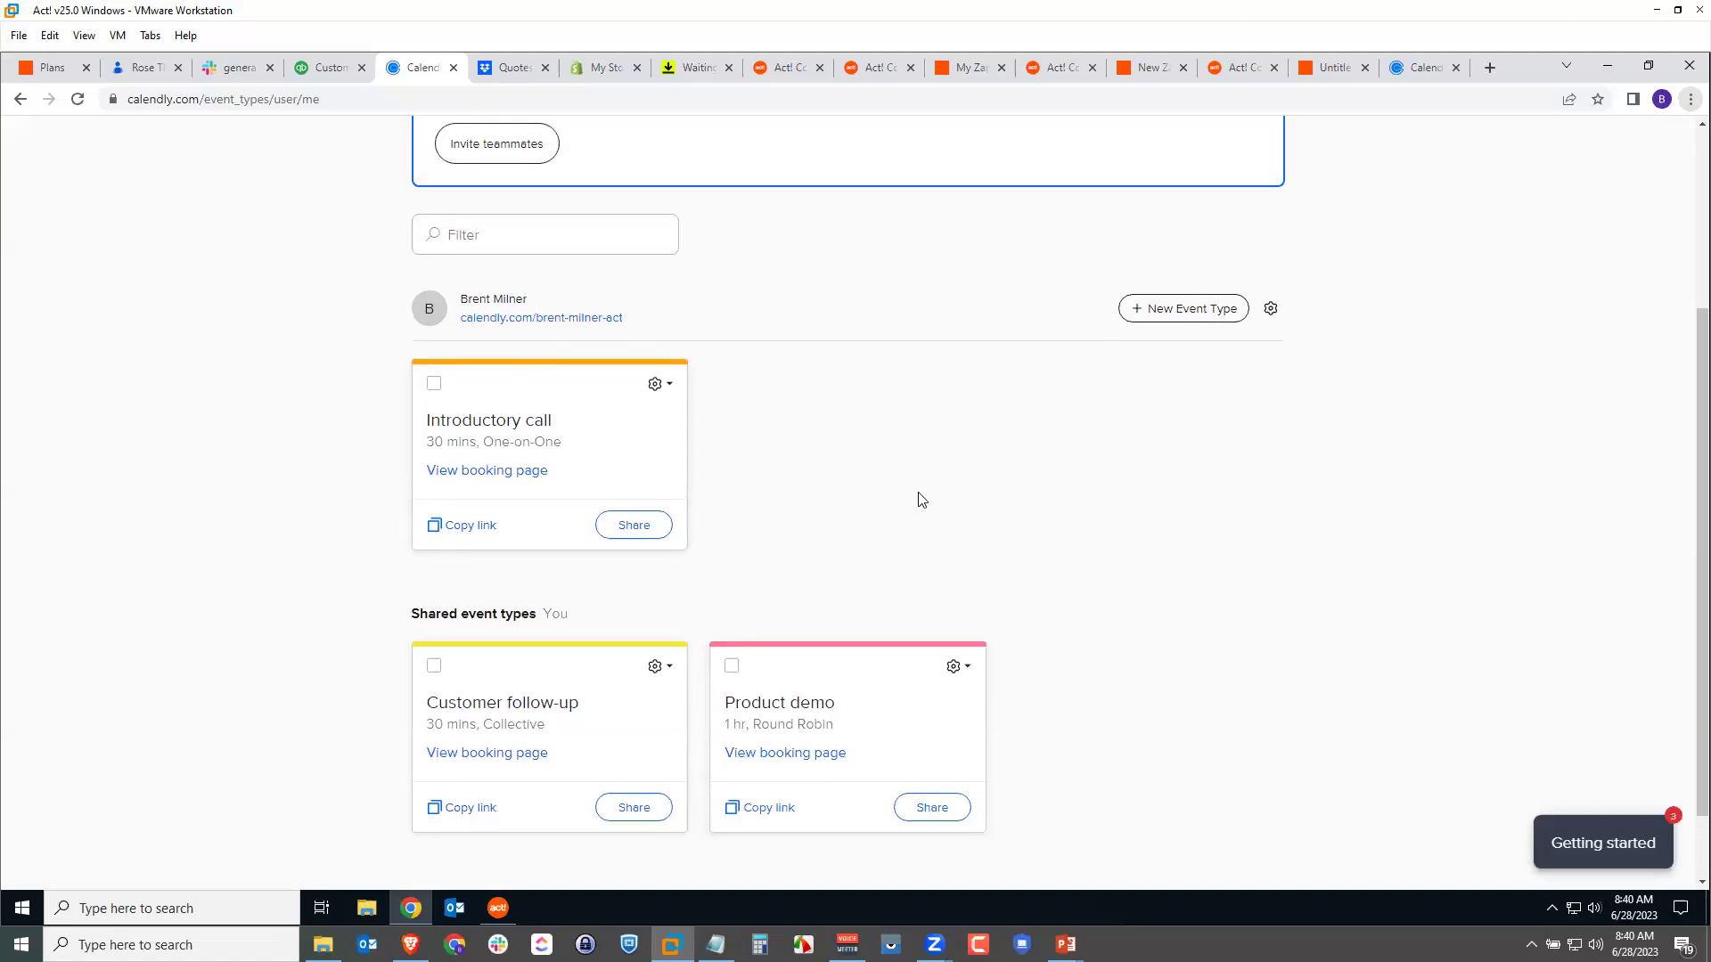
pyautogui.scroll(2, 921, 499)
pyautogui.click(542, 190)
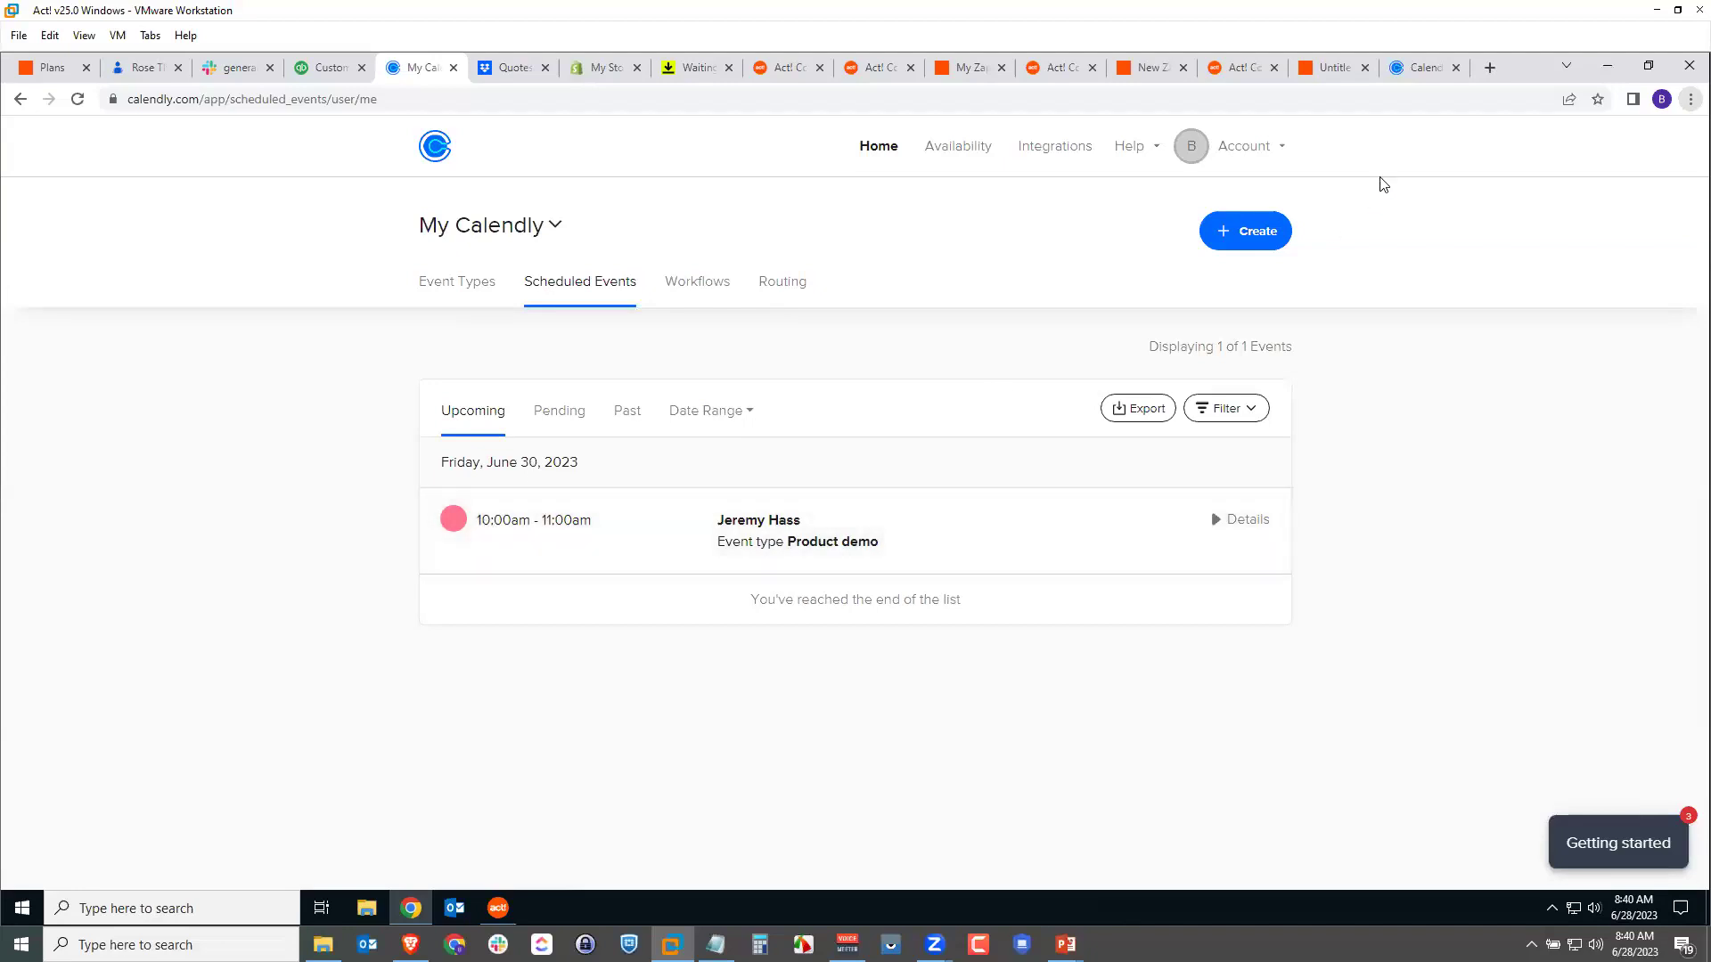
pyautogui.click(1457, 68)
pyautogui.click(1415, 69)
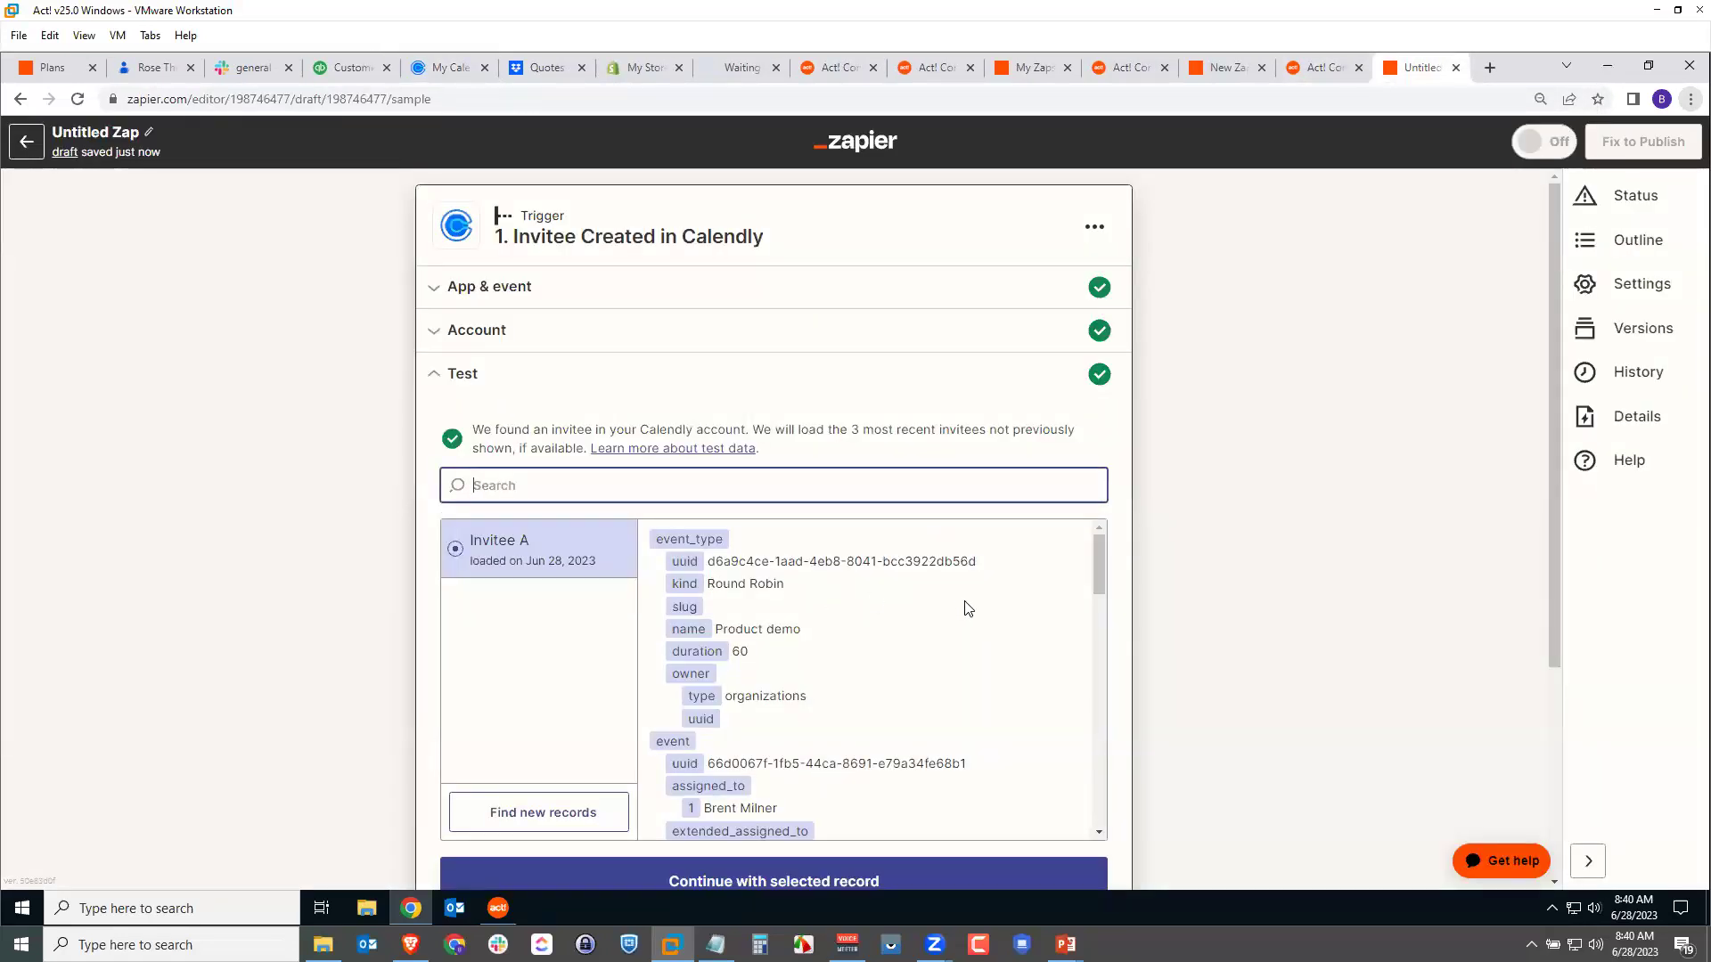
# Step: Review the Invitee A test record and continue with it to the Action step
pyautogui.scroll(-2, 1100, 574)
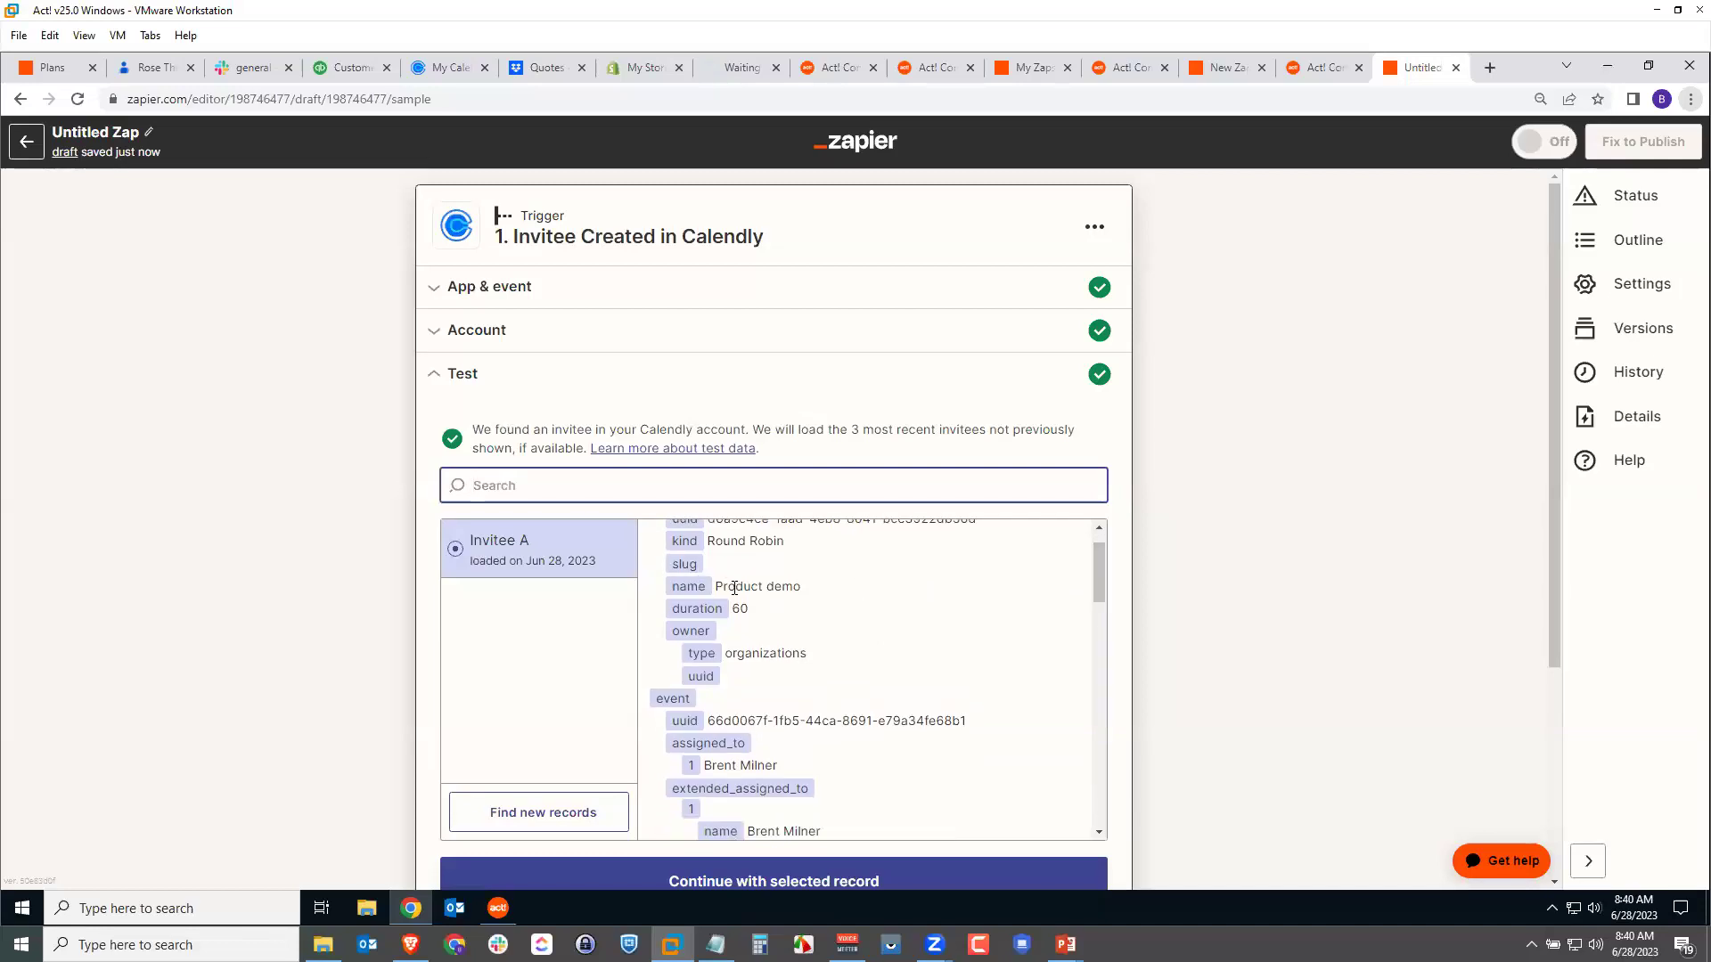
pyautogui.moveTo(1099, 575); pyautogui.dragTo(1095, 692)
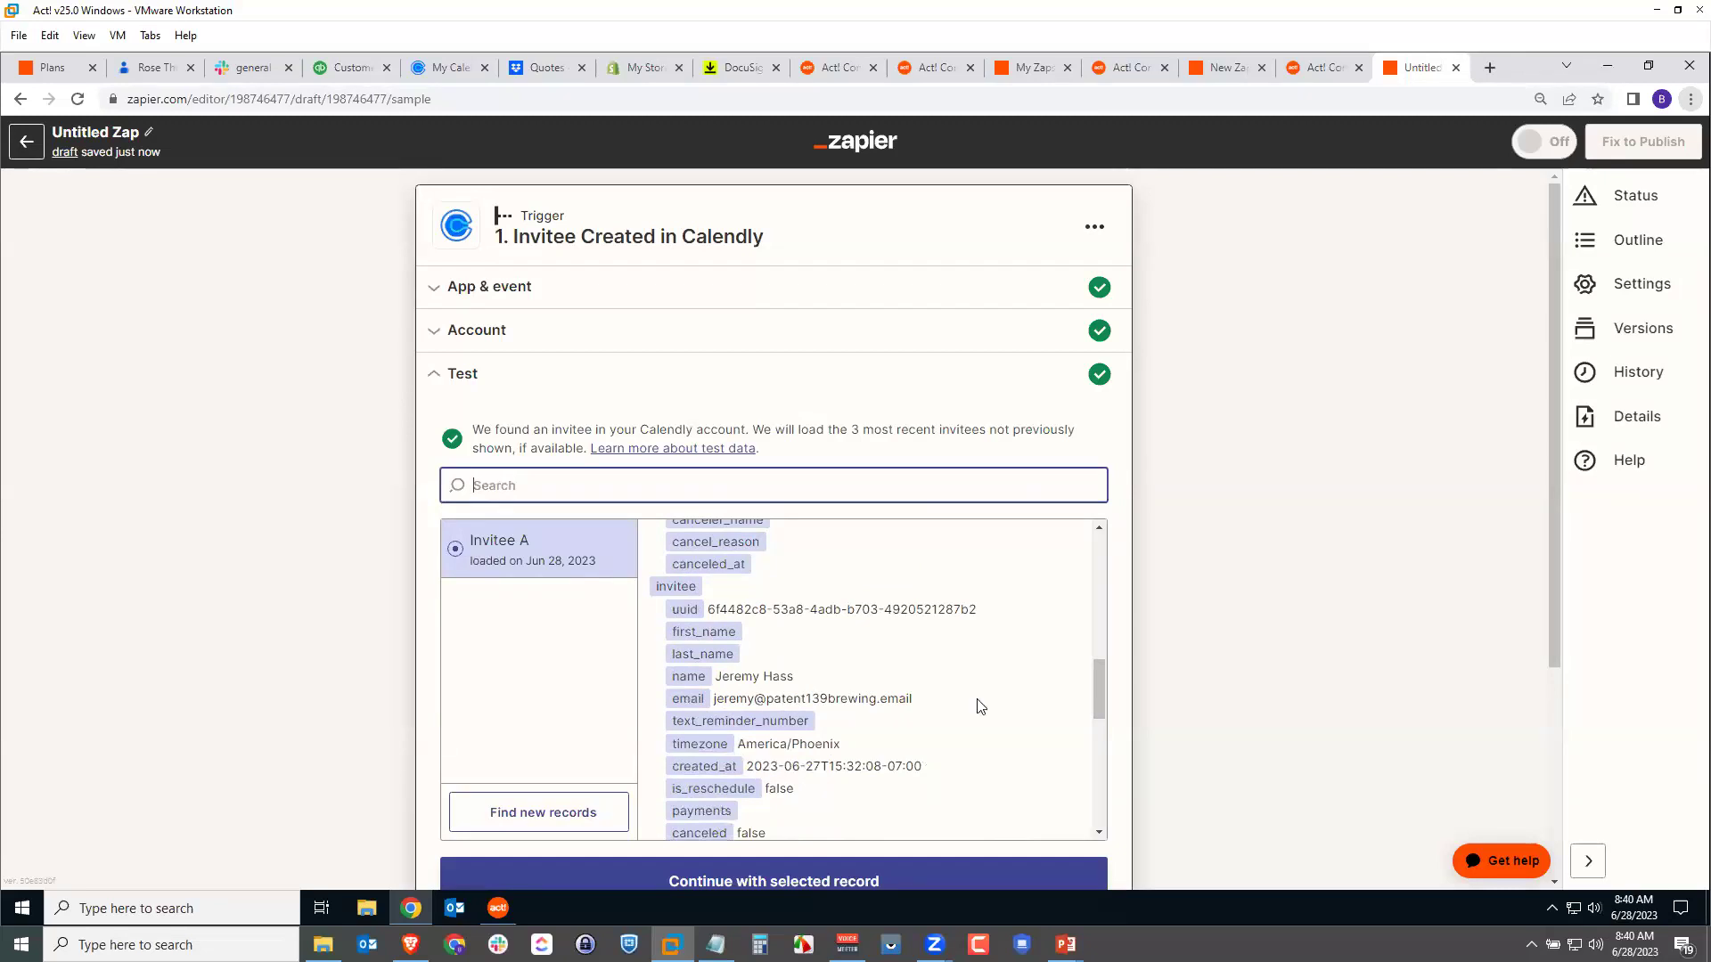
pyautogui.scroll(2, 1101, 671)
pyautogui.scroll(1, 1110, 666)
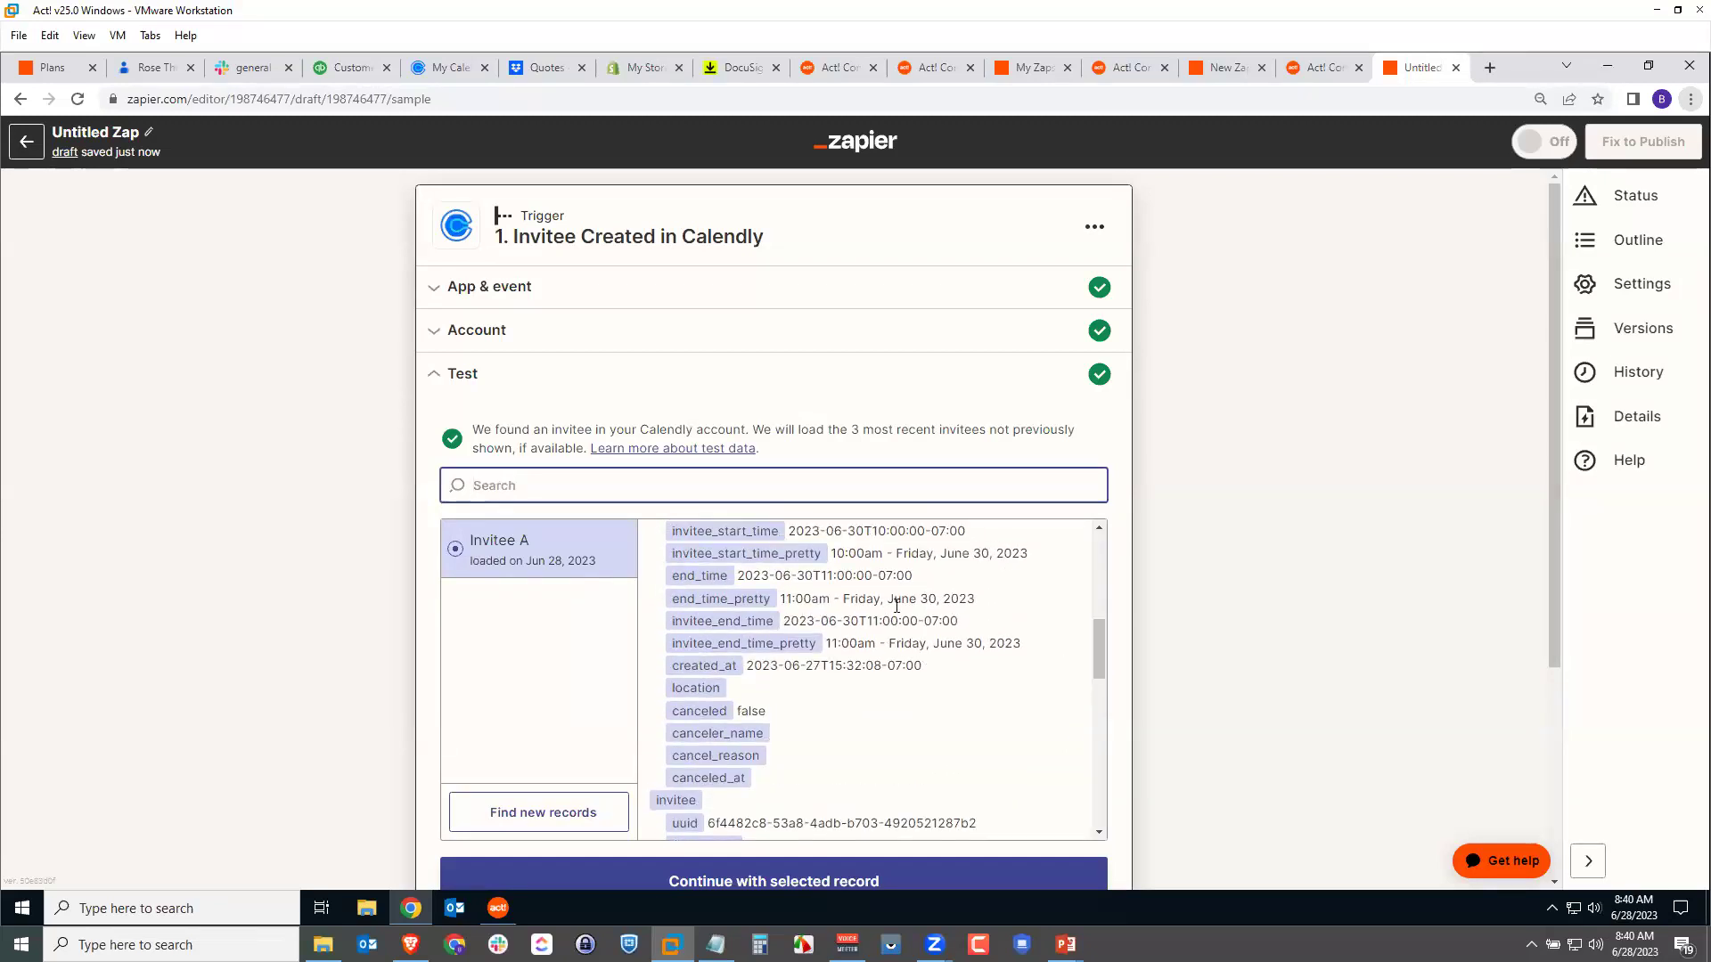
pyautogui.scroll(-2, 1220, 632)
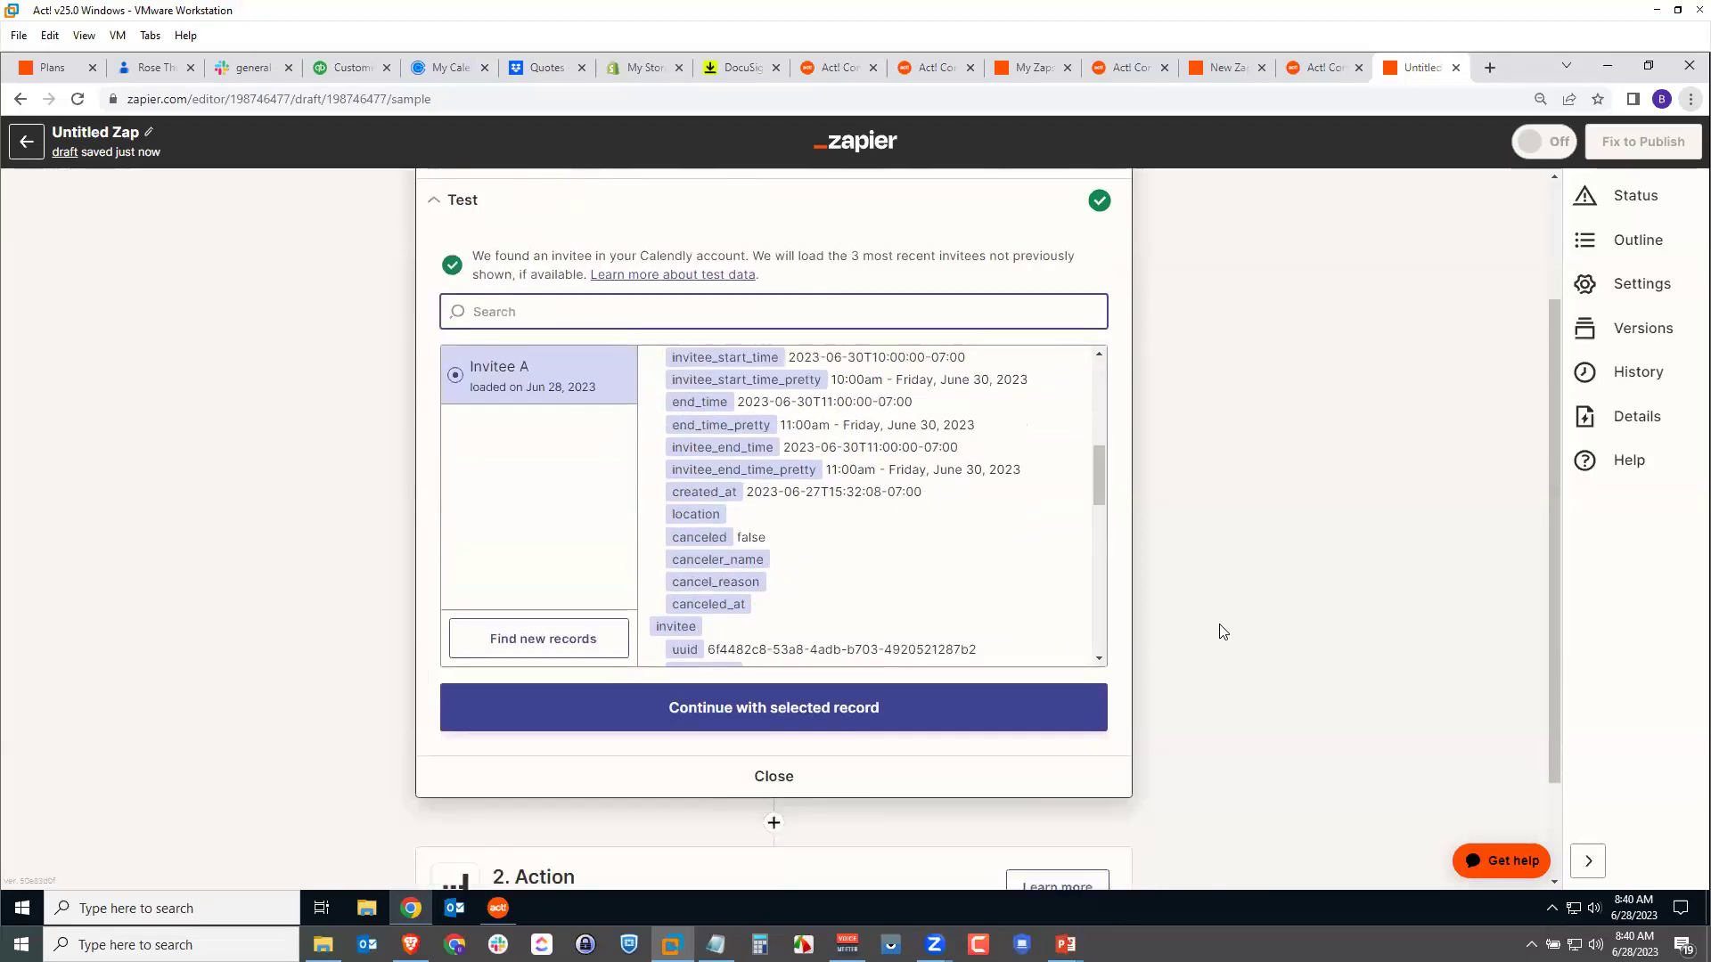
pyautogui.scroll(-1, 1222, 630)
pyautogui.scroll(1, 1222, 630)
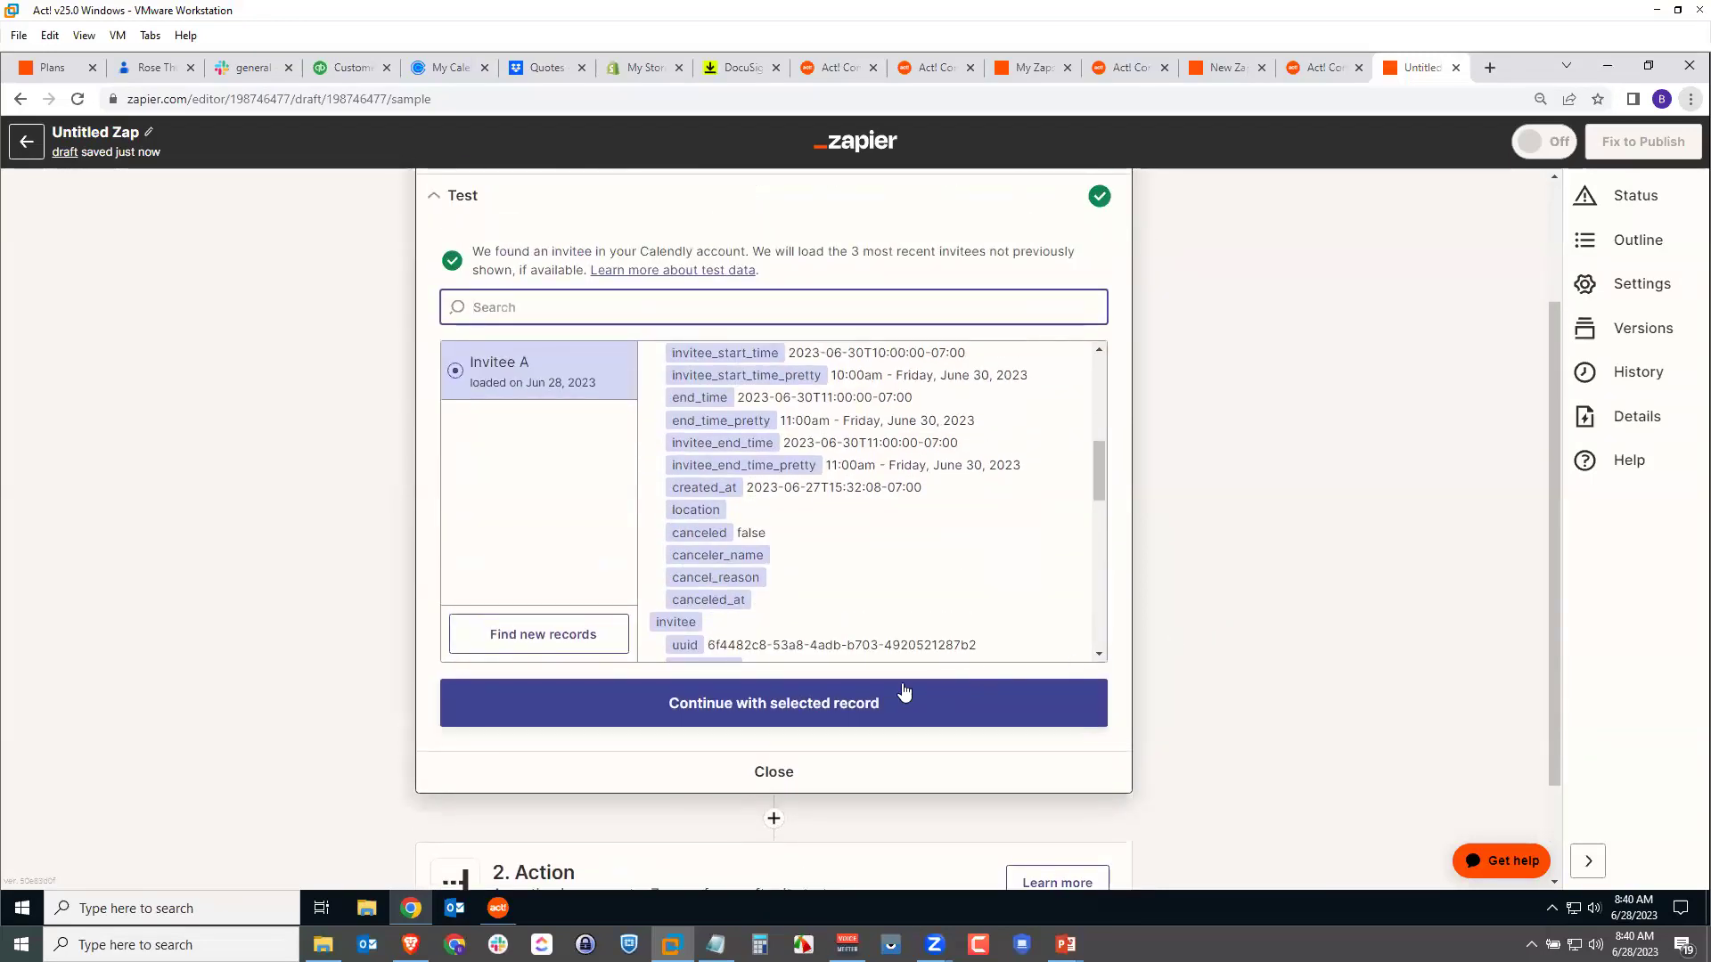
pyautogui.click(784, 706)
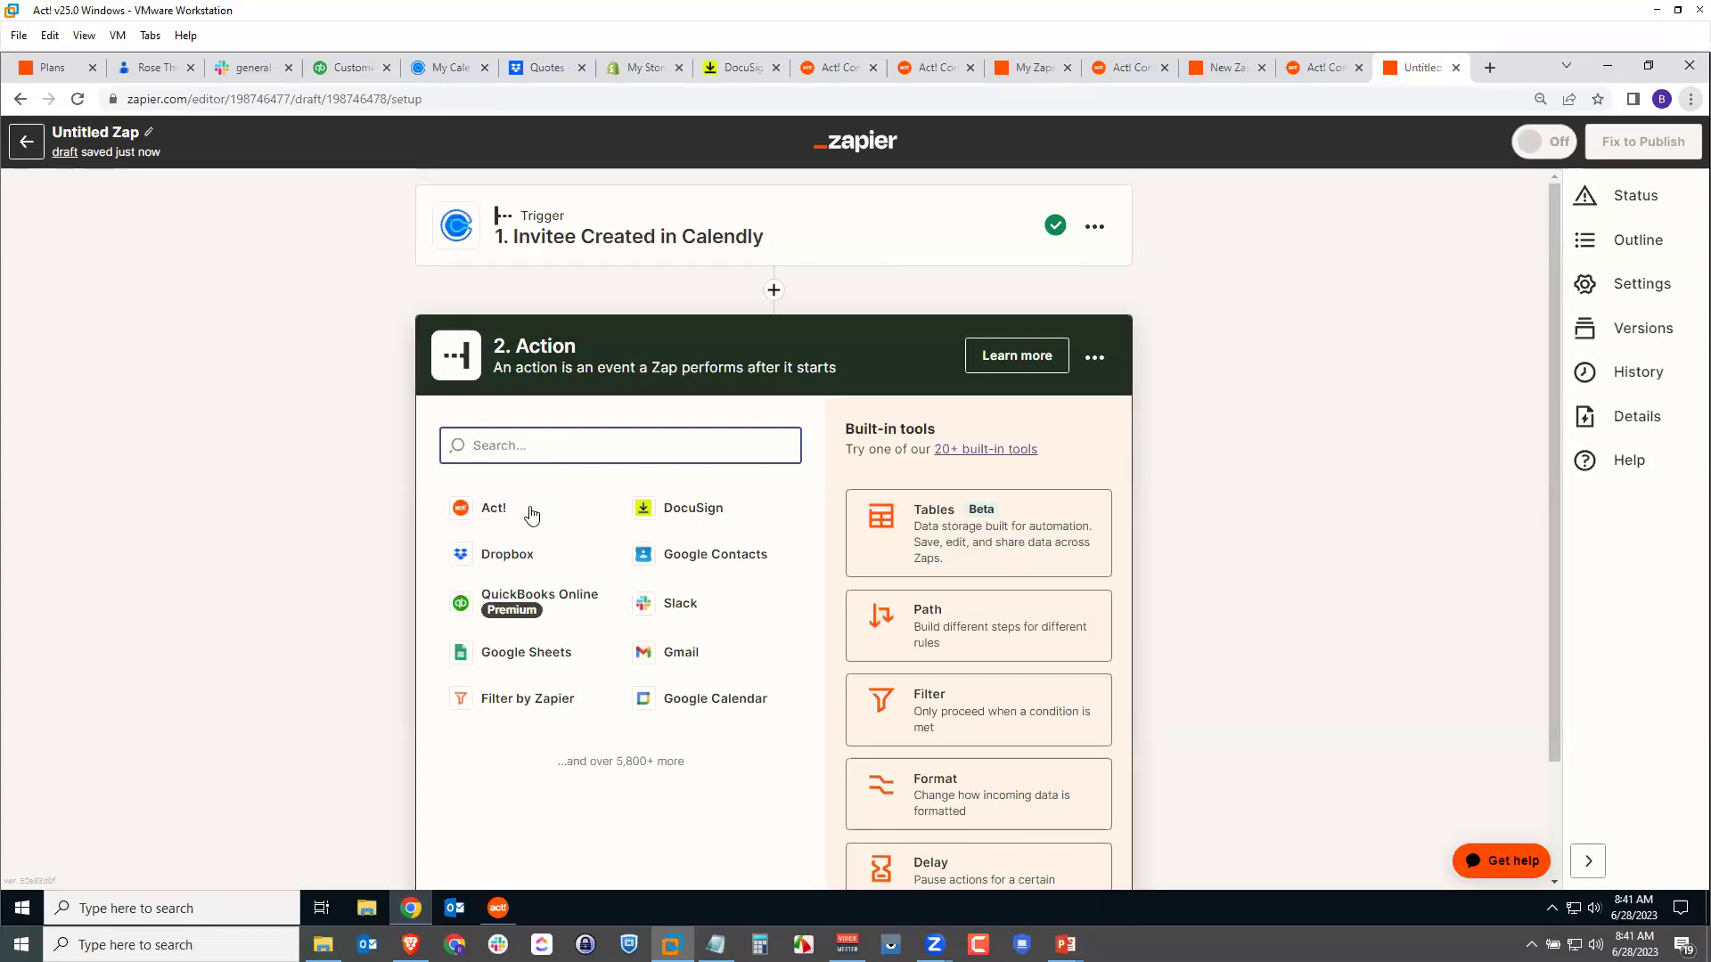
# Step: Make the action step Act! with the Add Activity event
pyautogui.click(492, 516)
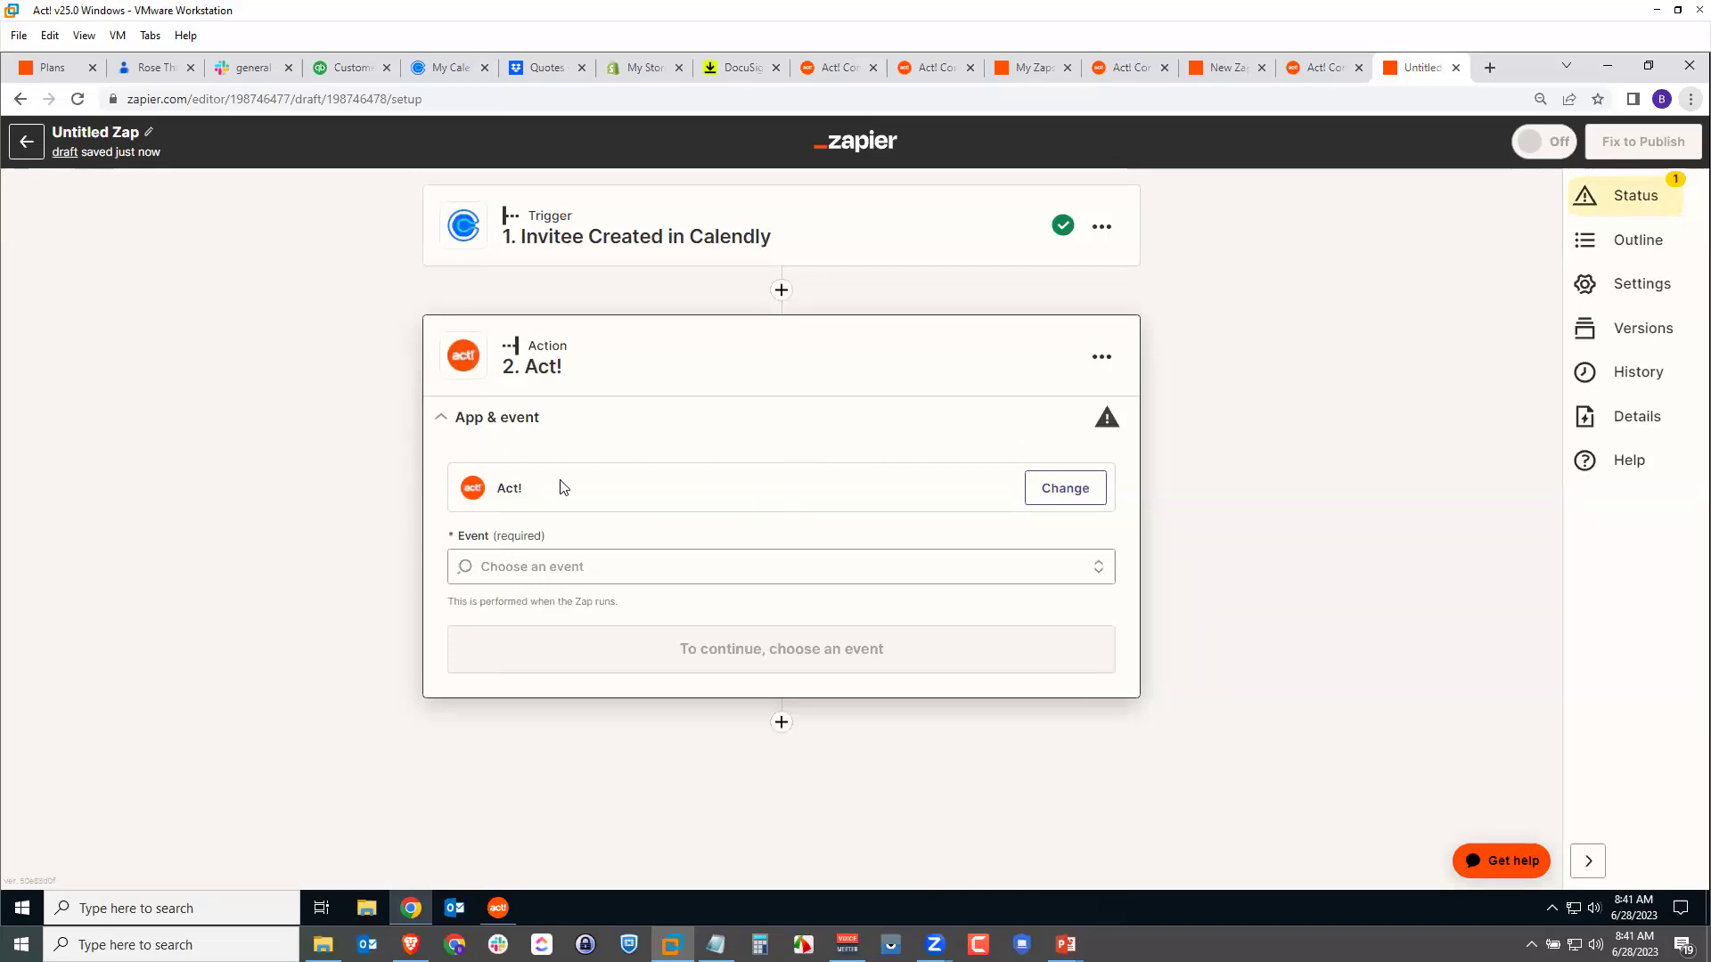
pyautogui.click(536, 567)
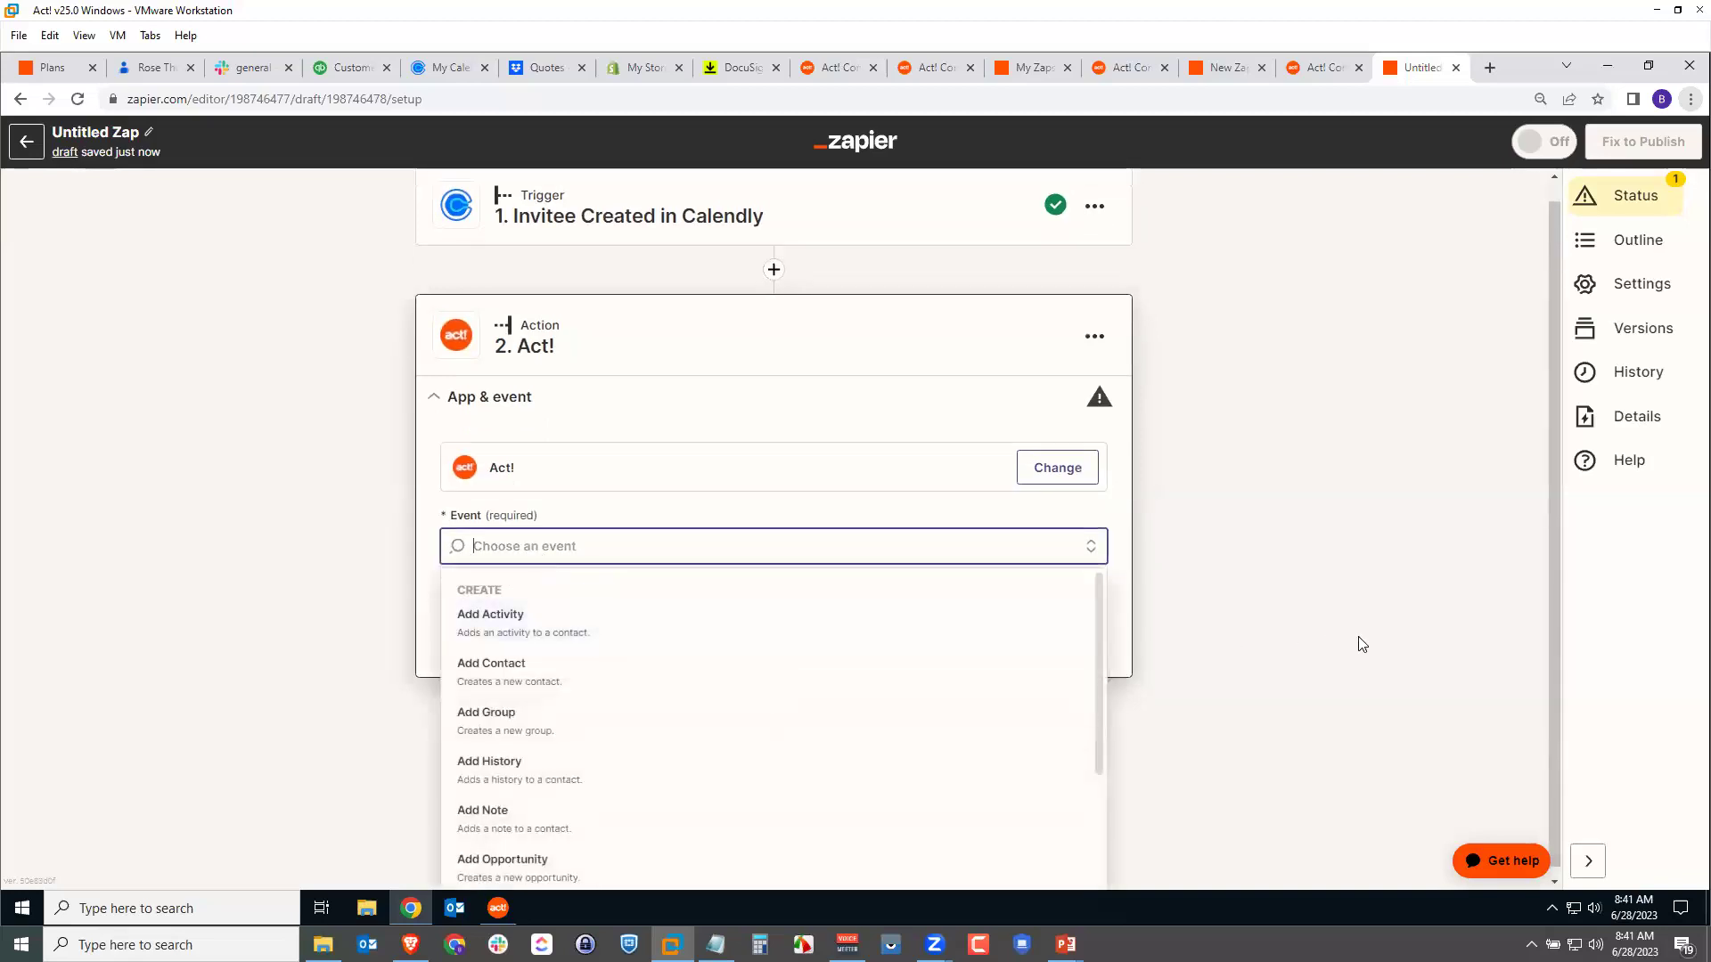
pyautogui.scroll(-1, 1361, 644)
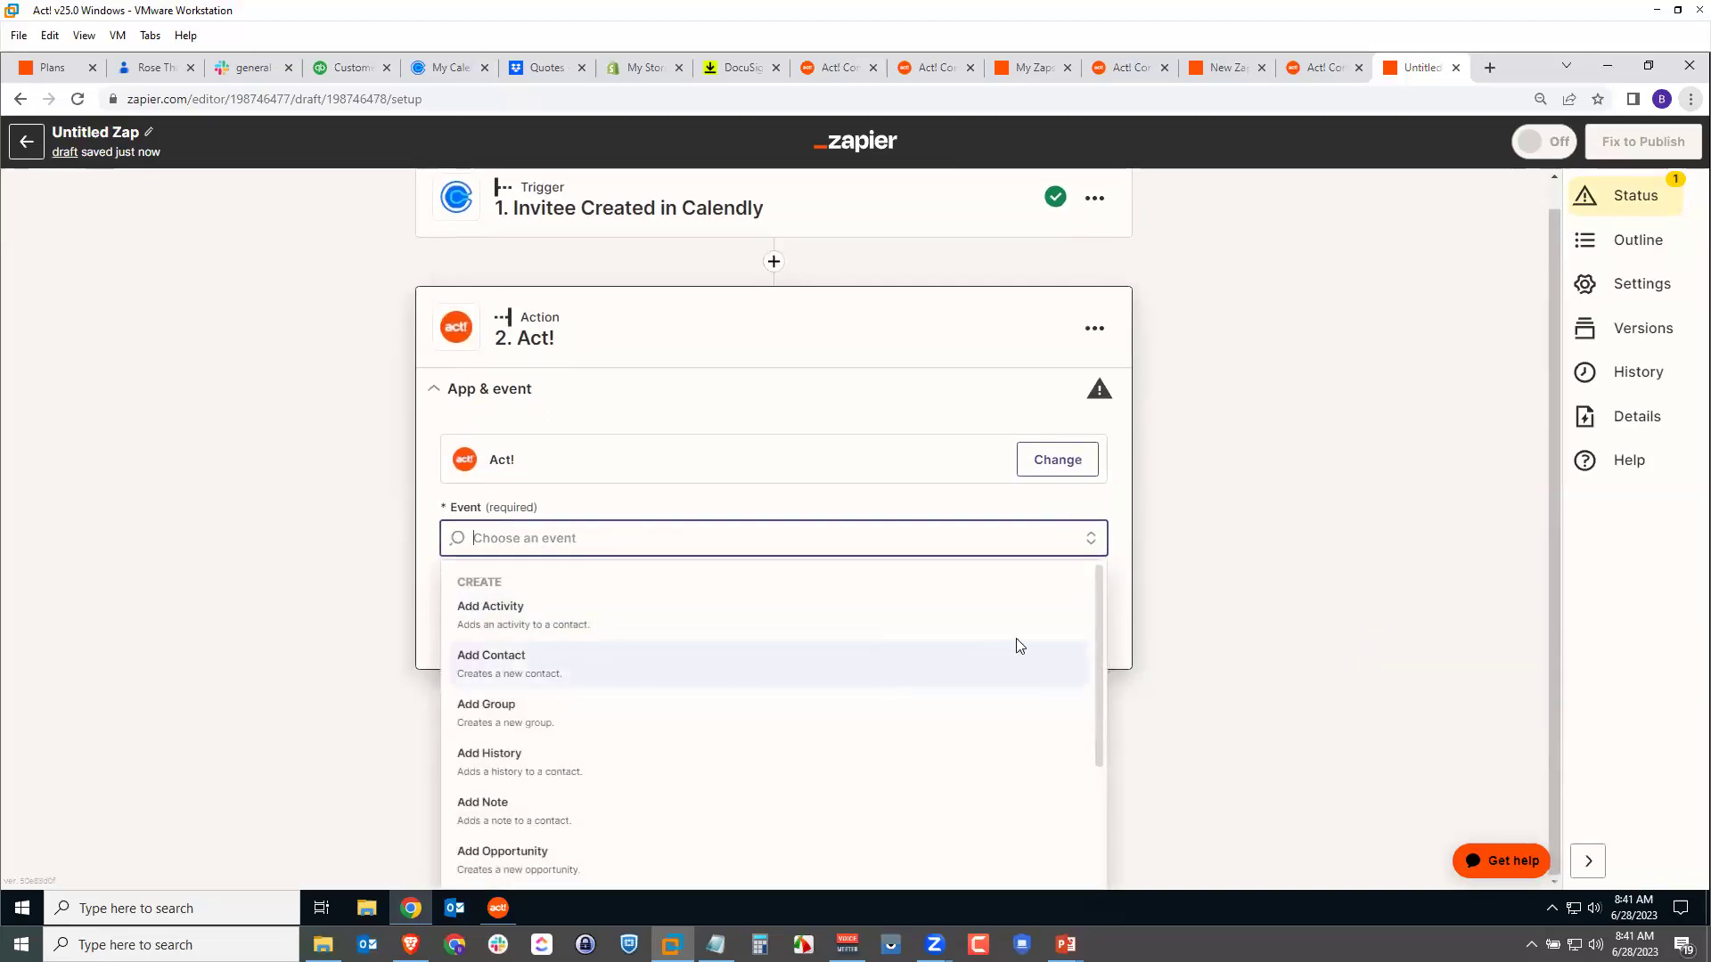
pyautogui.moveTo(1096, 619); pyautogui.dragTo(1087, 574)
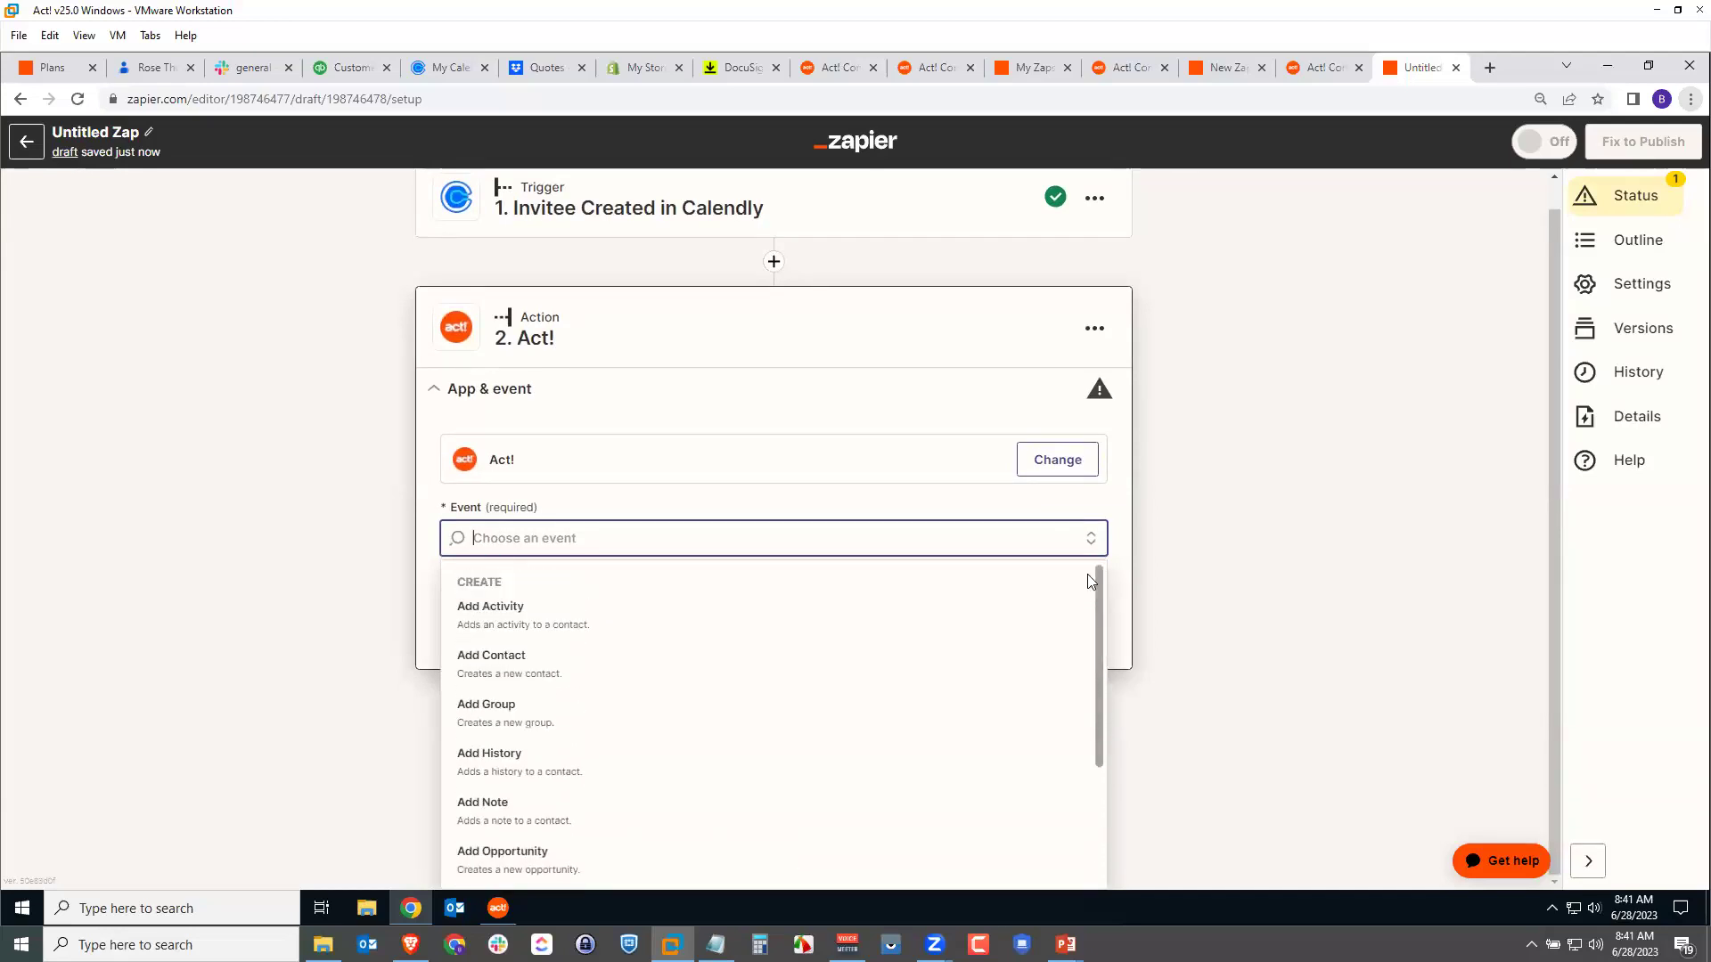
pyautogui.click(573, 621)
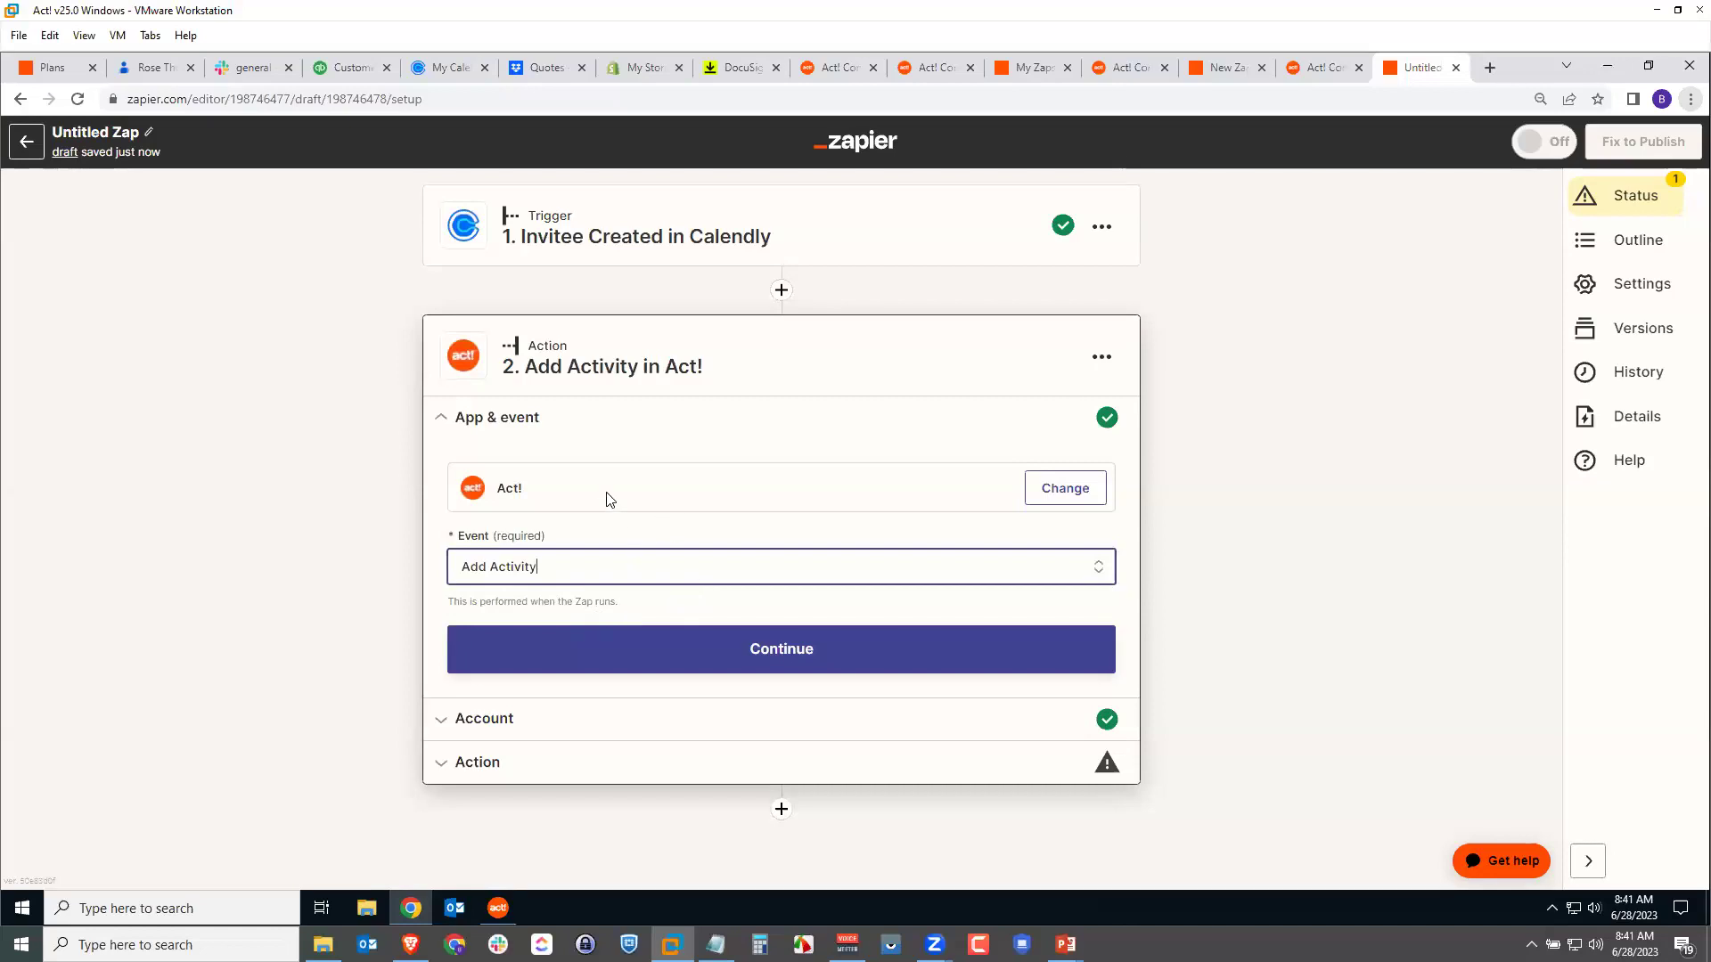
pyautogui.click(780, 650)
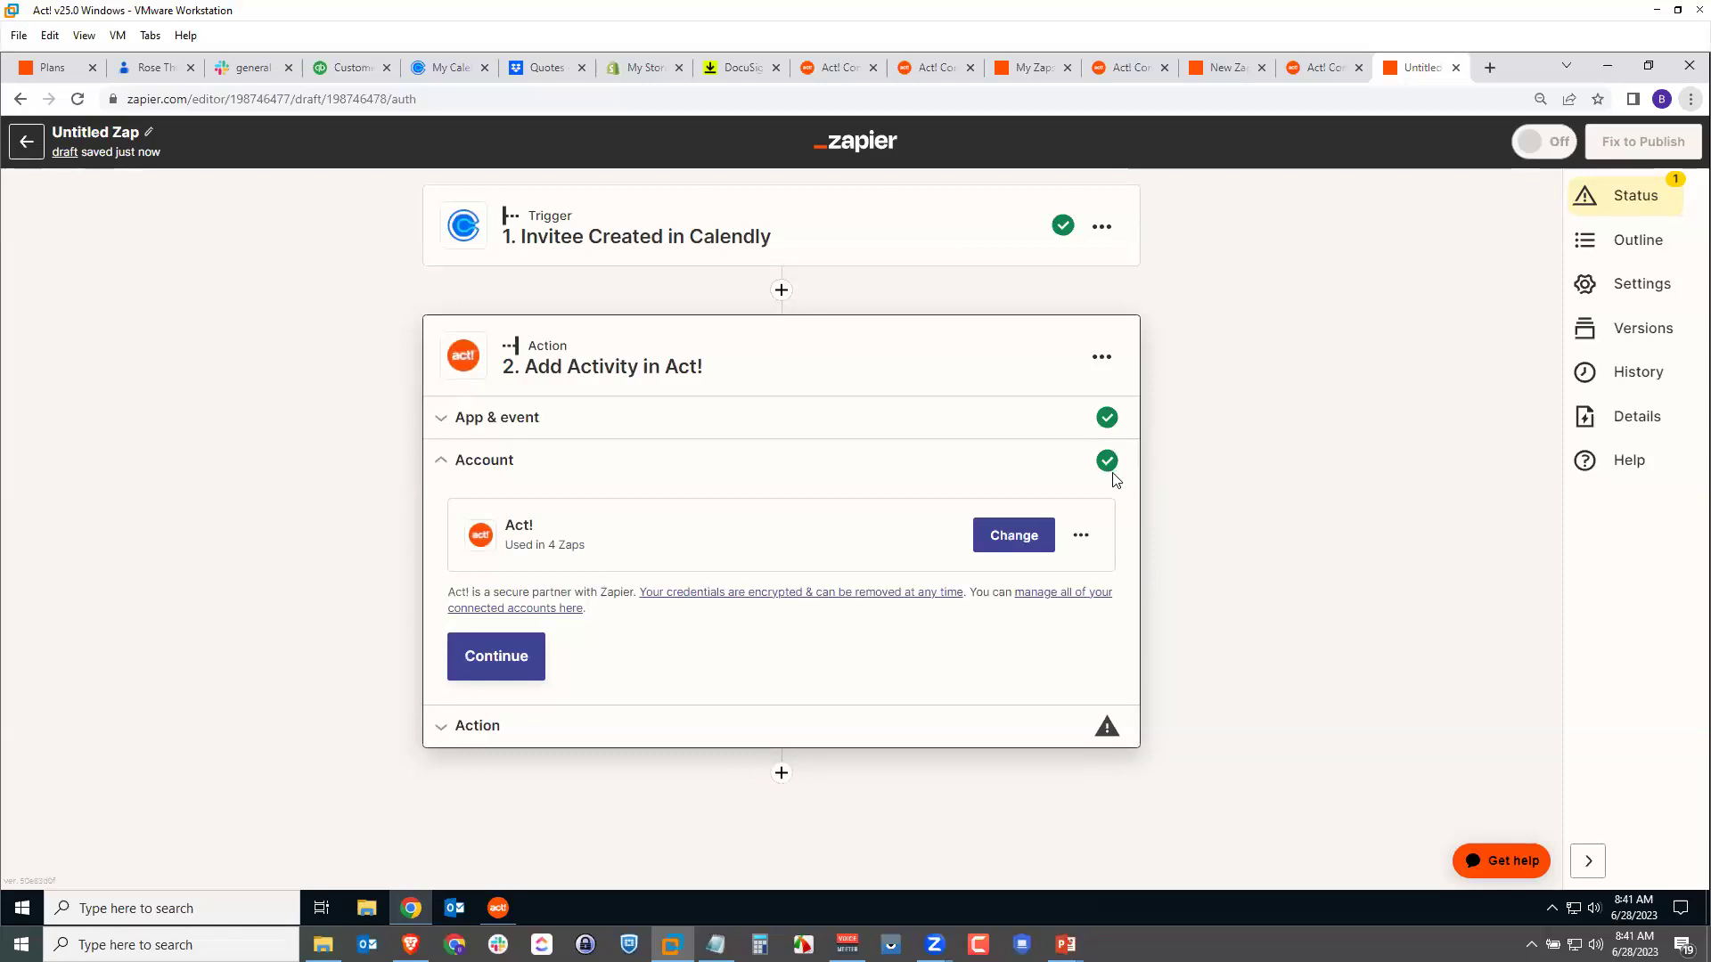
# Step: Confirm the connected Act! account and set the Activity Type to Call
pyautogui.click(541, 664)
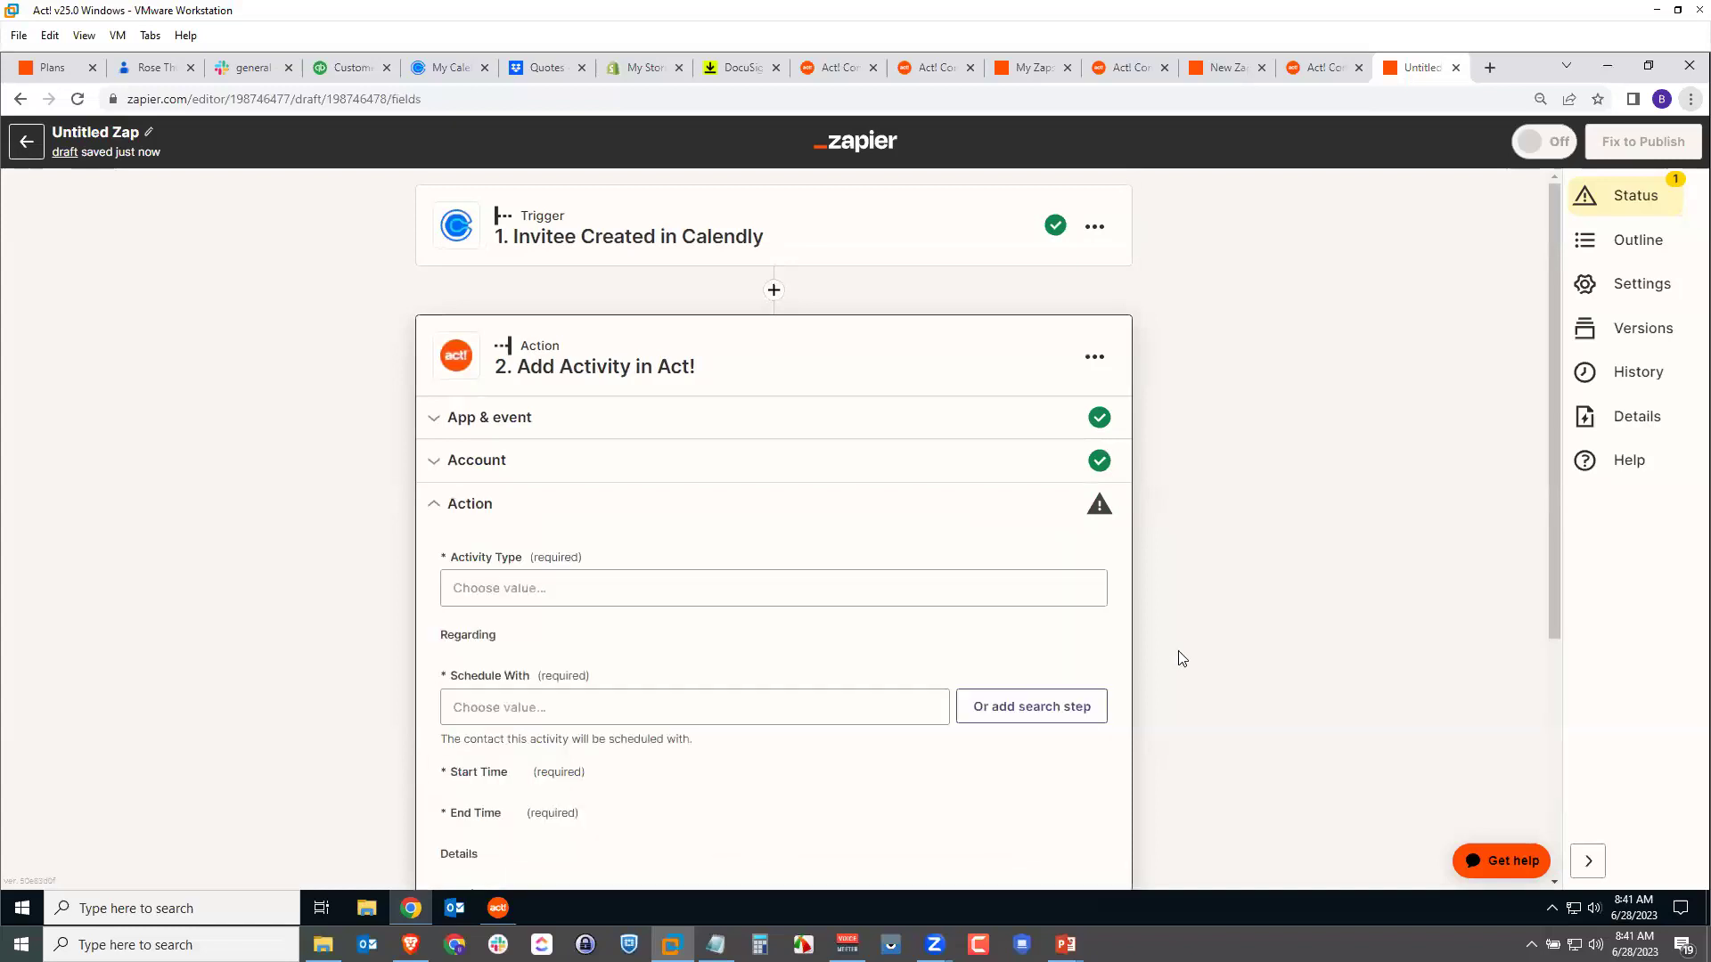
pyautogui.scroll(-2, 1127, 623)
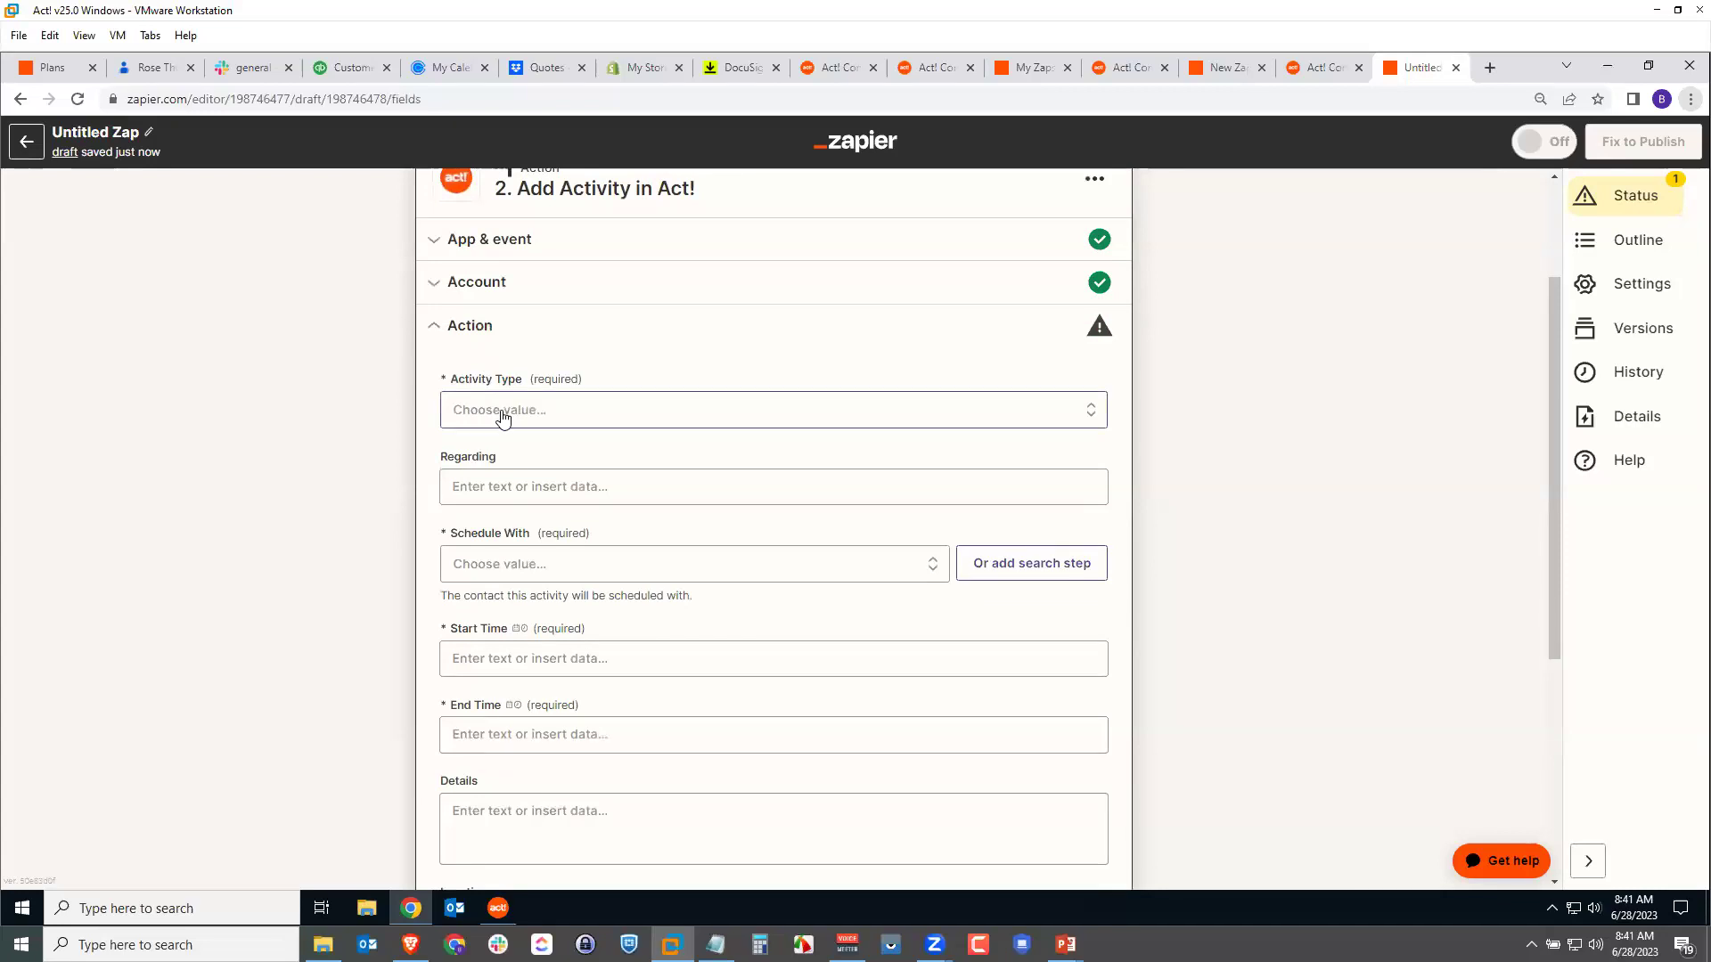
pyautogui.click(502, 412)
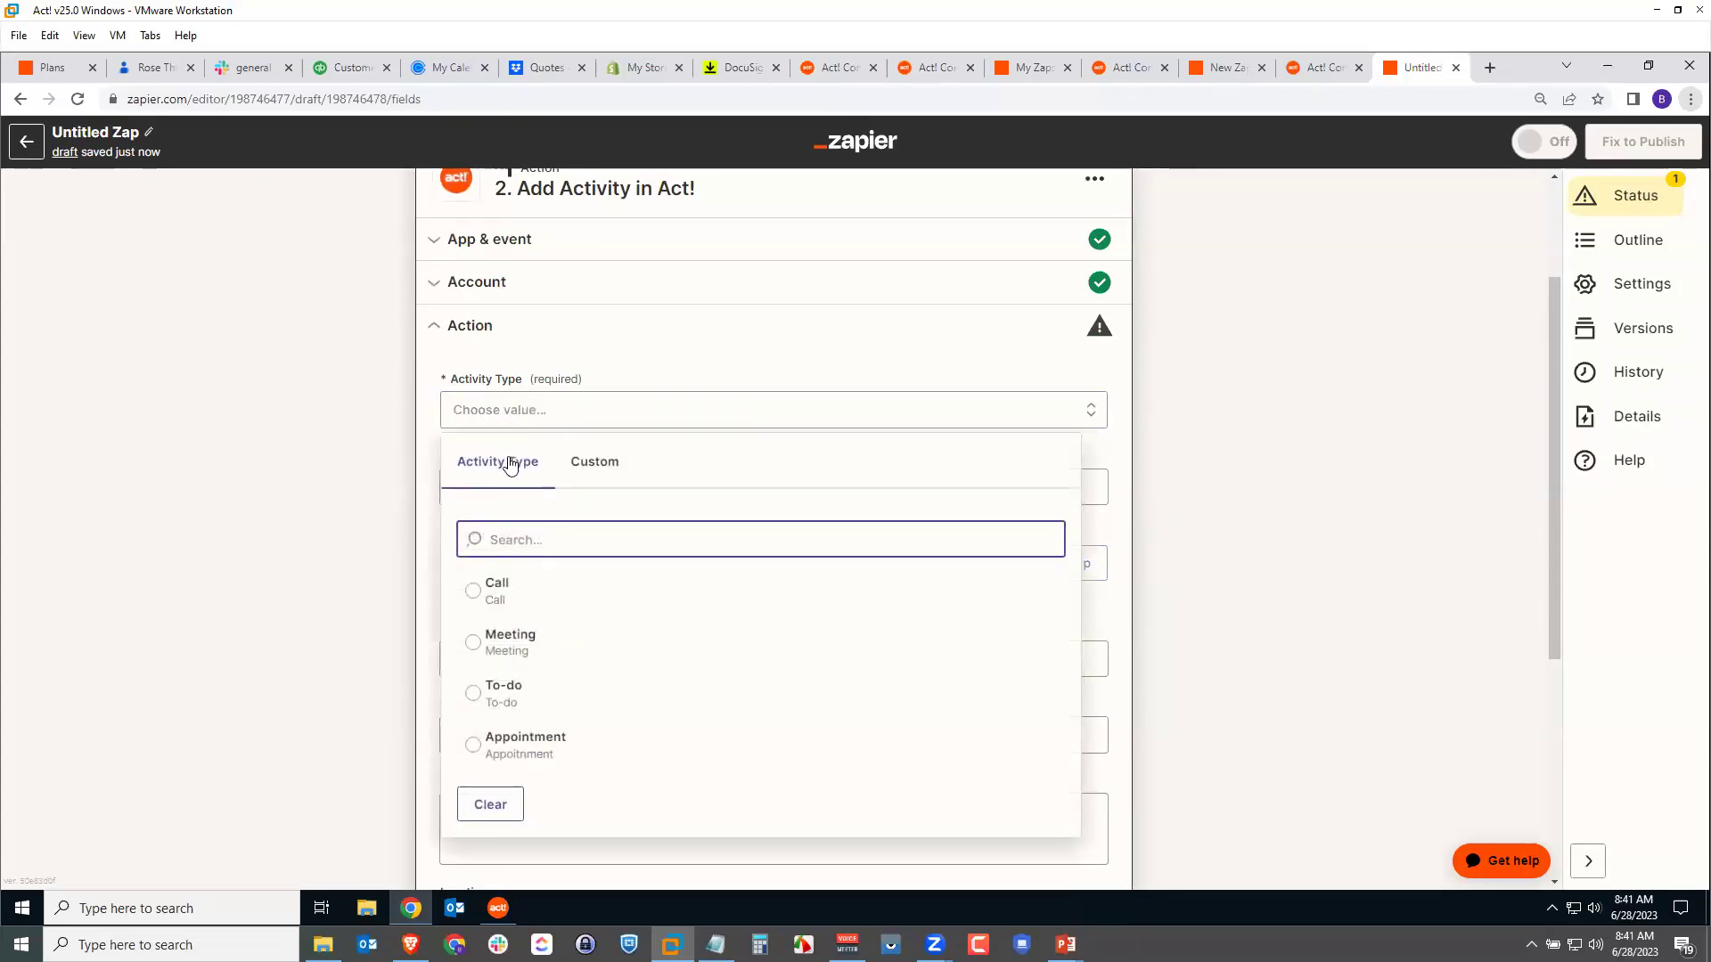
pyautogui.click(476, 599)
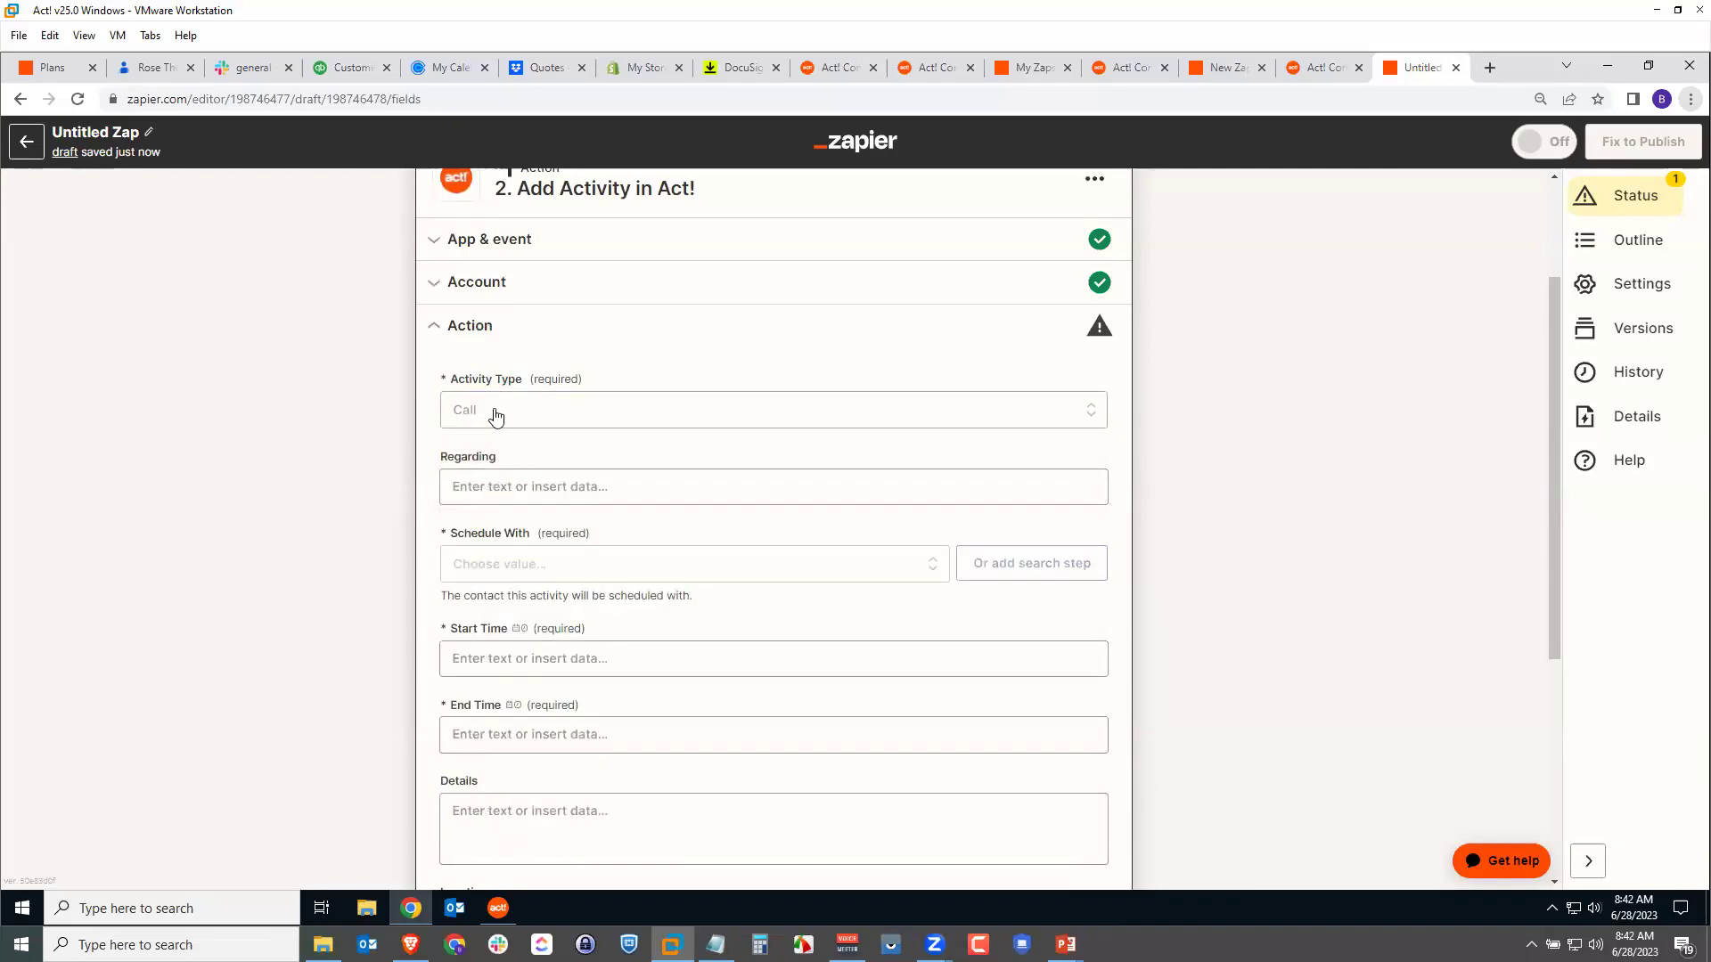
pyautogui.click(527, 489)
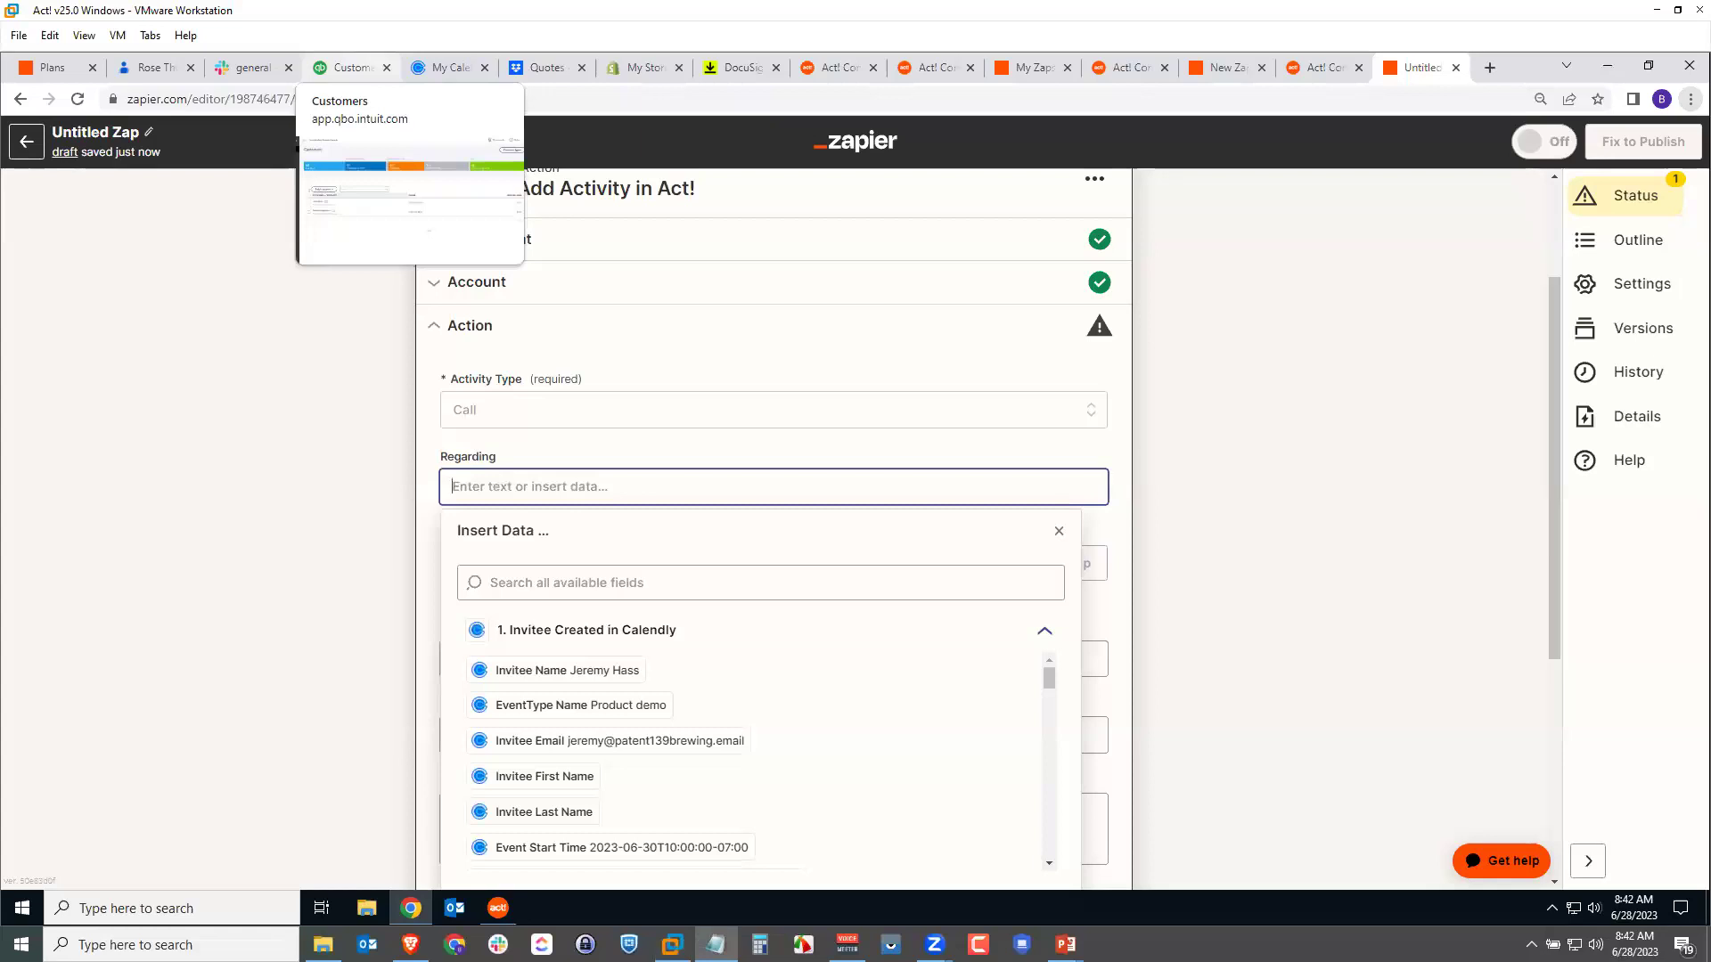
# Step: Fill Regarding with 'From Calendly: [EventType Name] for [Invitee Name]' using Calendly trigger data
pyautogui.write('From Calendly: [EventType Name] for [Invitee Name]')
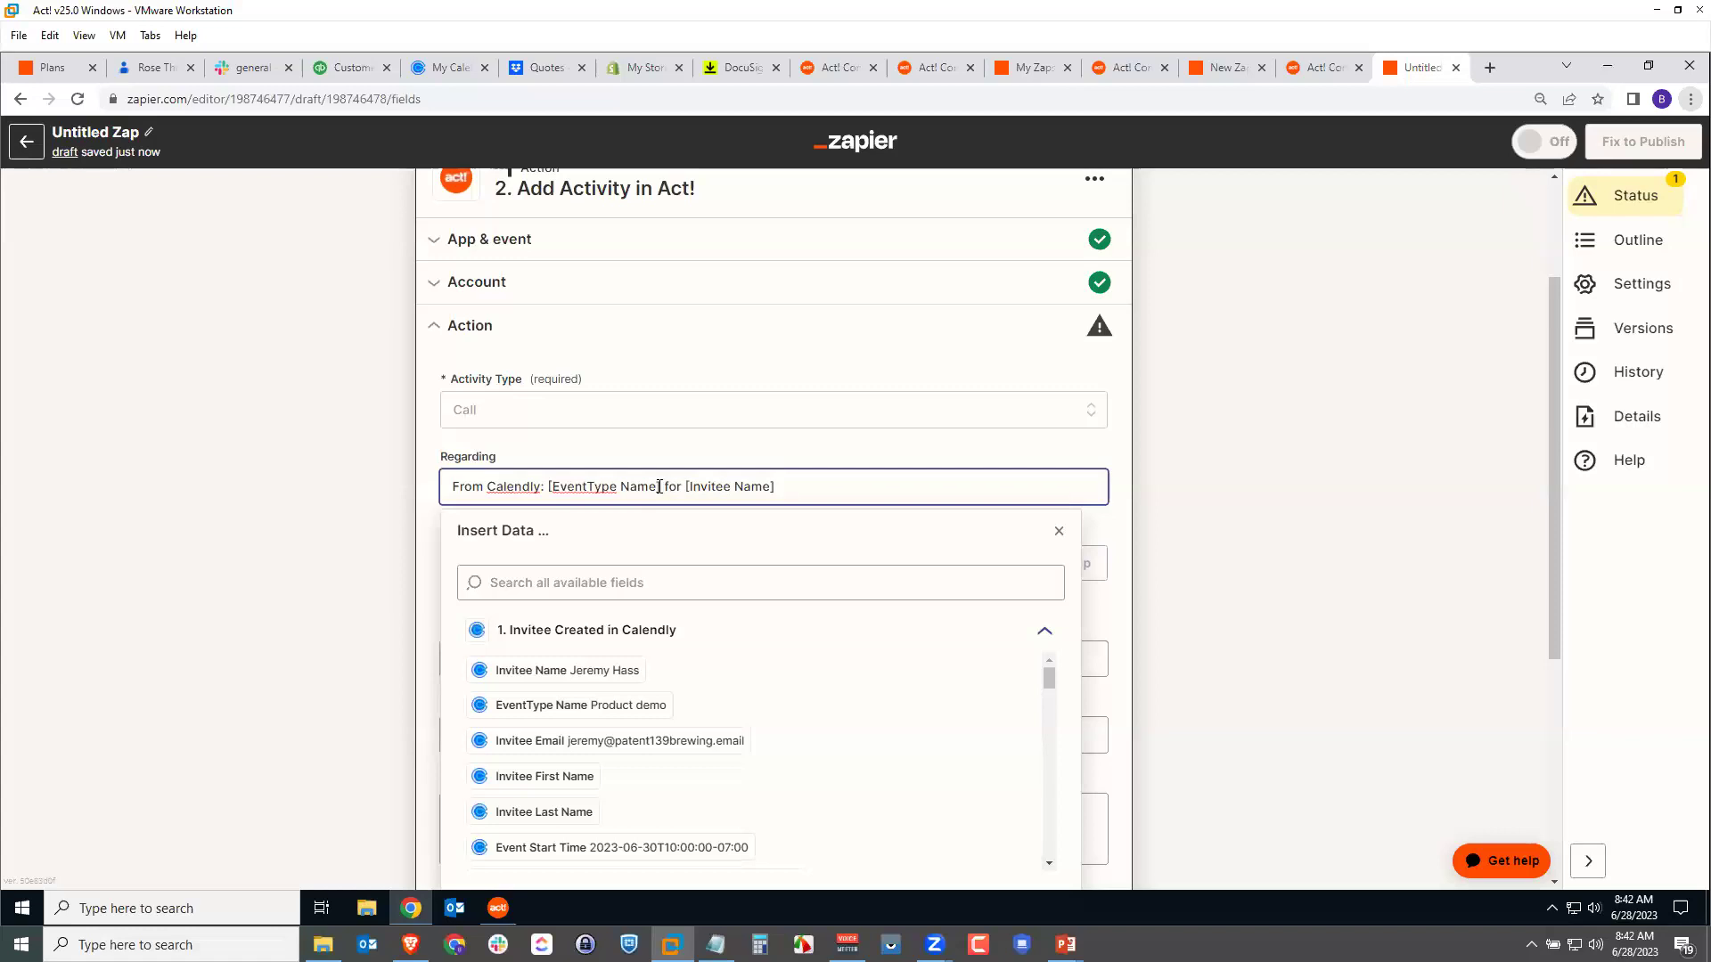
pyautogui.press('BackSpace')
pyautogui.press('BackSpace')
pyautogui.press('BackSpace')
pyautogui.press('BackSpace')
pyautogui.press('BackSpace')
pyautogui.press('BackSpace')
pyautogui.press('BackSpace')
pyautogui.press('BackSpace')
pyautogui.press('BackSpace')
pyautogui.press('BackSpace')
pyautogui.press('BackSpace')
pyautogui.press('BackSpace')
pyautogui.press('BackSpace')
pyautogui.press('BackSpace')
pyautogui.press('BackSpace')
pyautogui.press('BackSpace')
pyautogui.press('BackSpace')
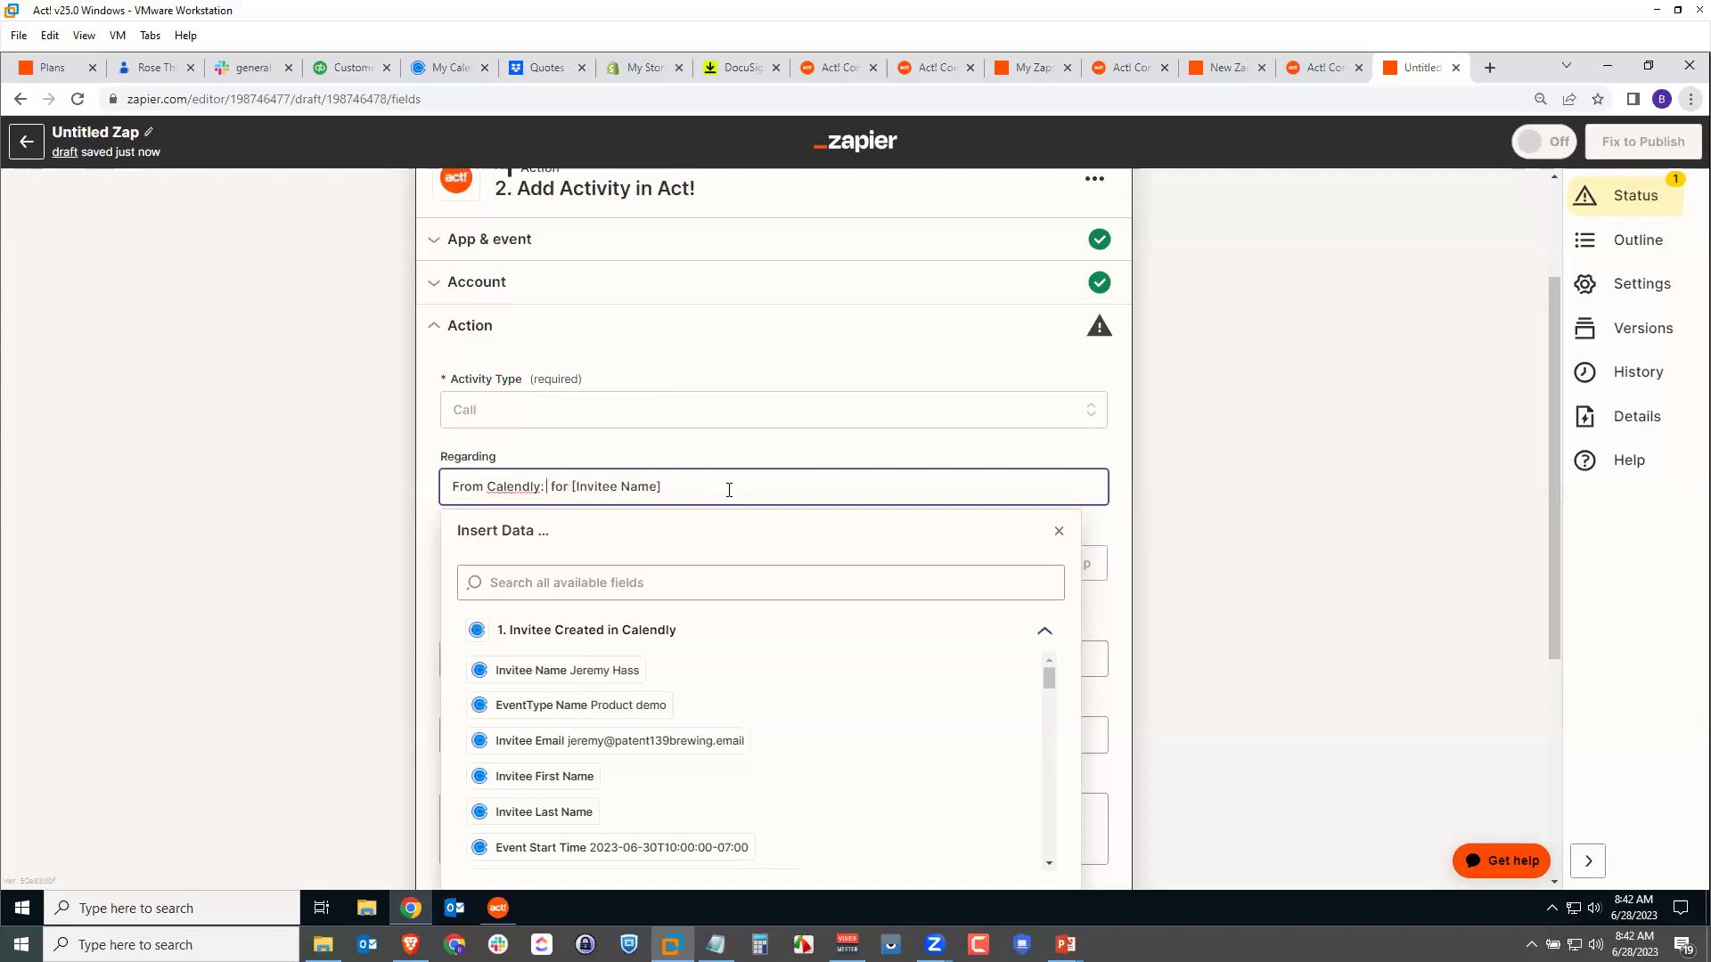
pyautogui.click(581, 706)
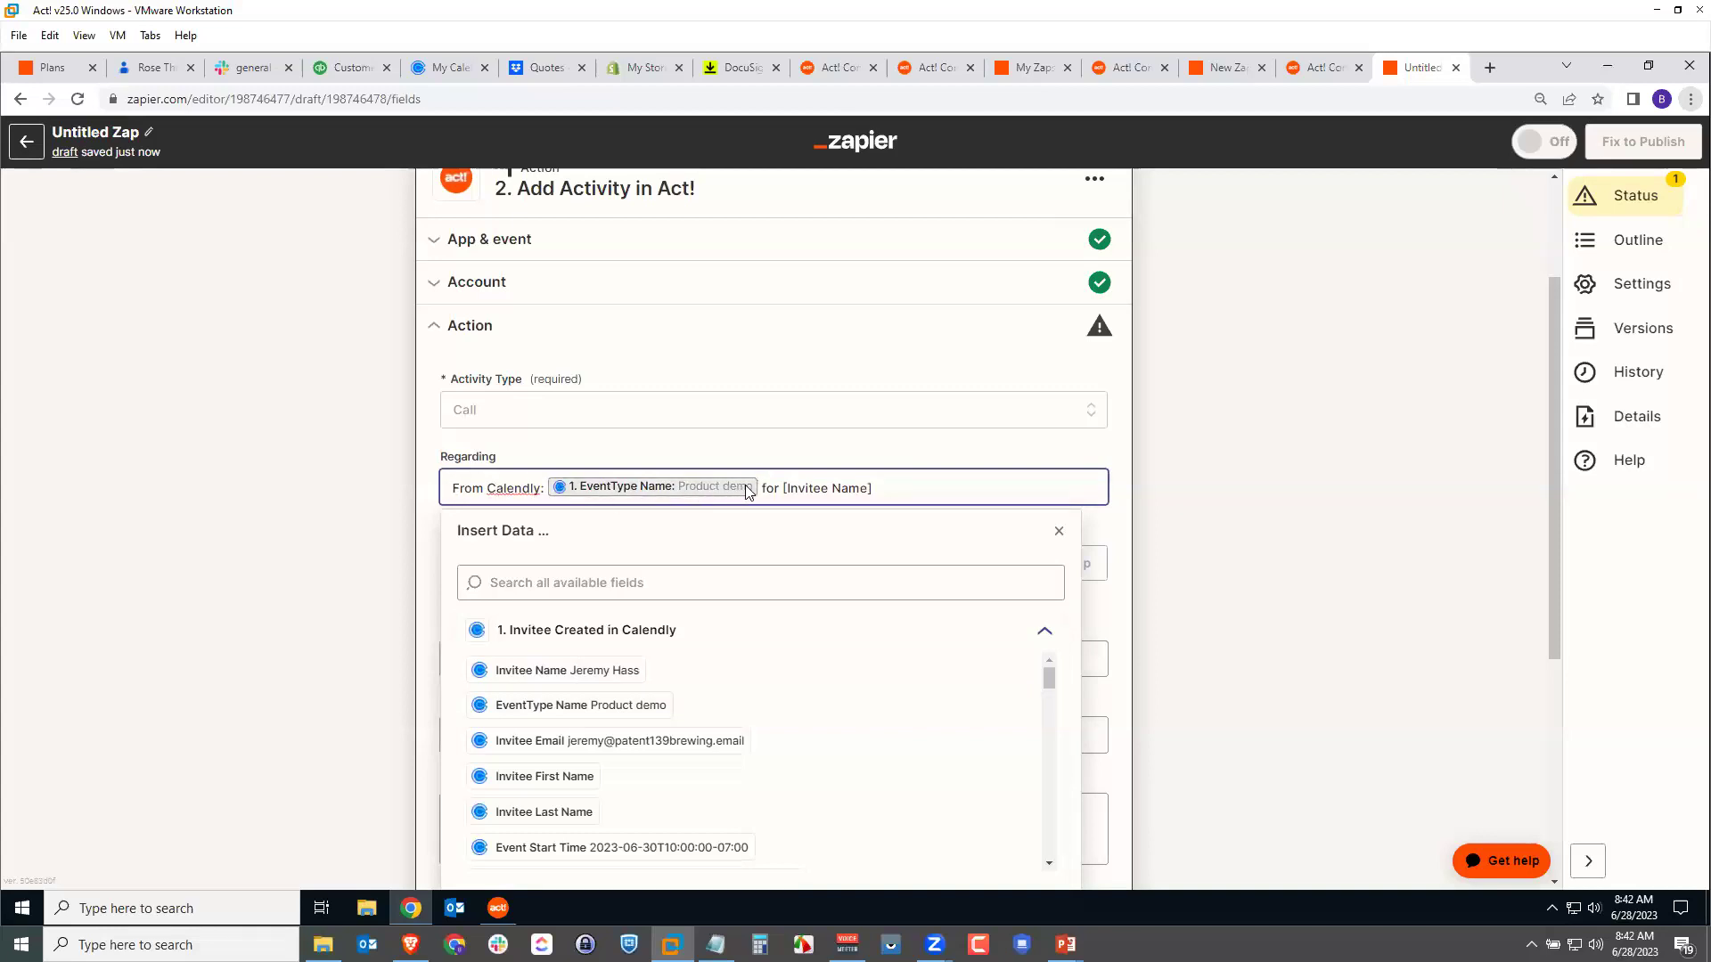
pyautogui.click(913, 496)
pyautogui.press('BackSpace')
pyautogui.press('BackSpace')
pyautogui.press('BackSpace')
pyautogui.press('BackSpace')
pyautogui.press('BackSpace')
pyautogui.press('BackSpace')
pyautogui.press('BackSpace')
pyautogui.press('BackSpace')
pyautogui.press('BackSpace')
pyautogui.press('BackSpace')
pyautogui.press('BackSpace')
pyautogui.press('BackSpace')
pyautogui.press('BackSpace')
pyautogui.press('BackSpace')
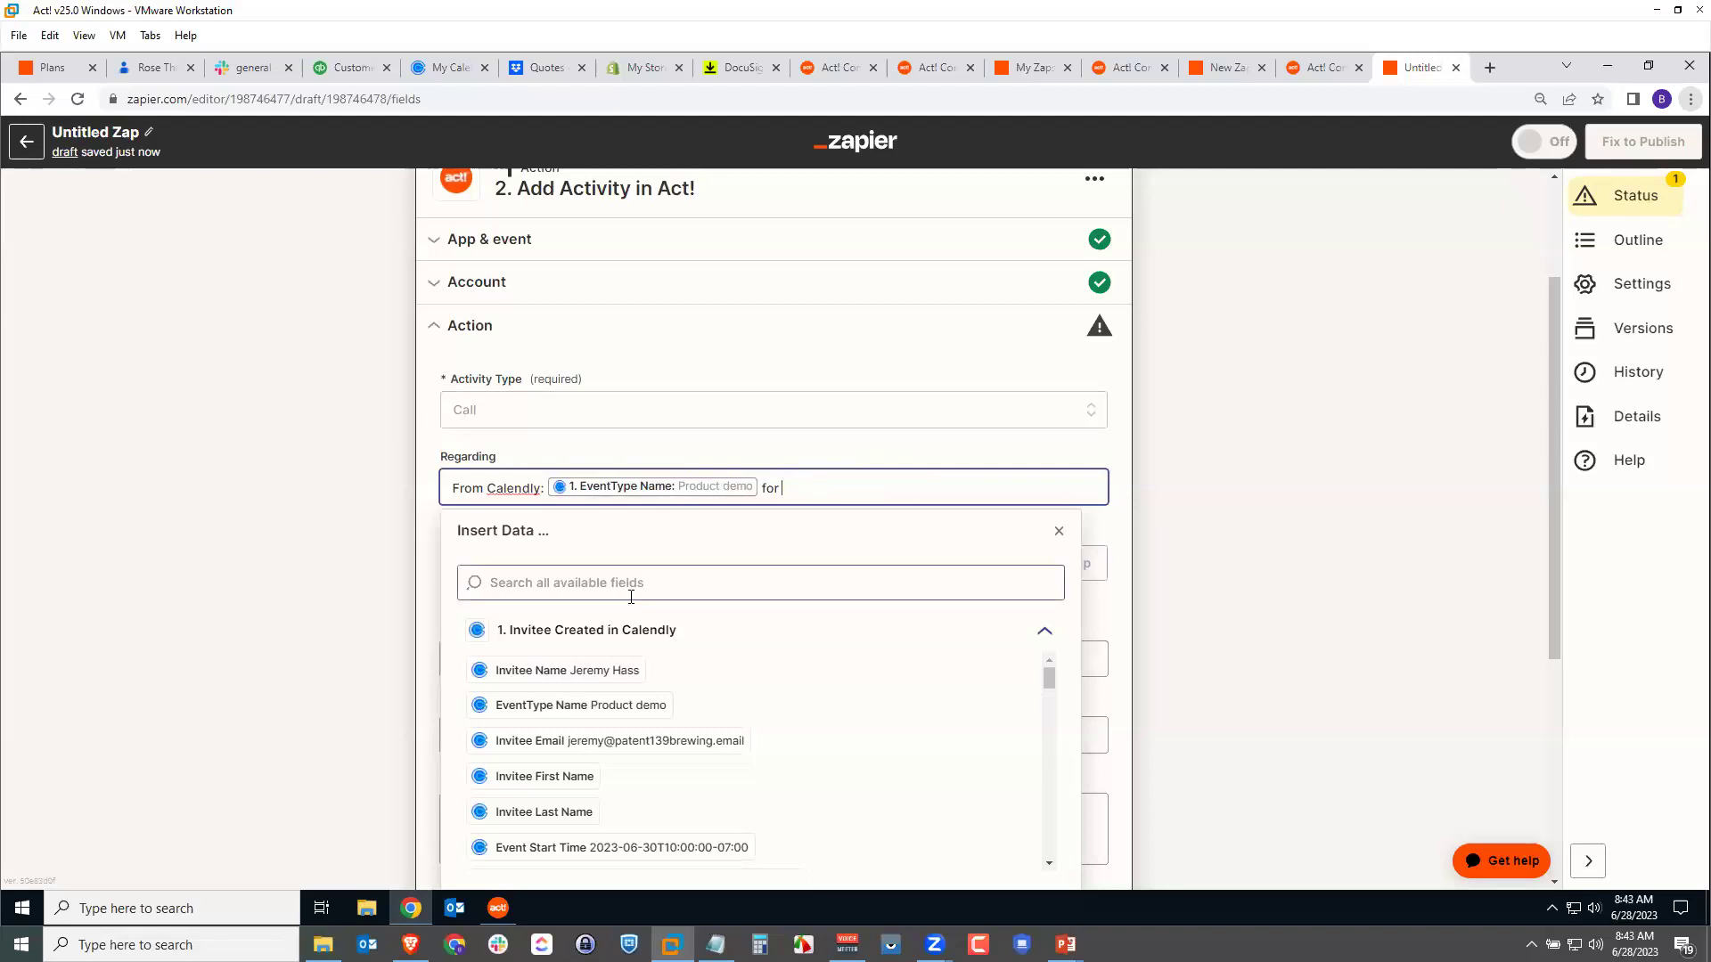
pyautogui.click(554, 675)
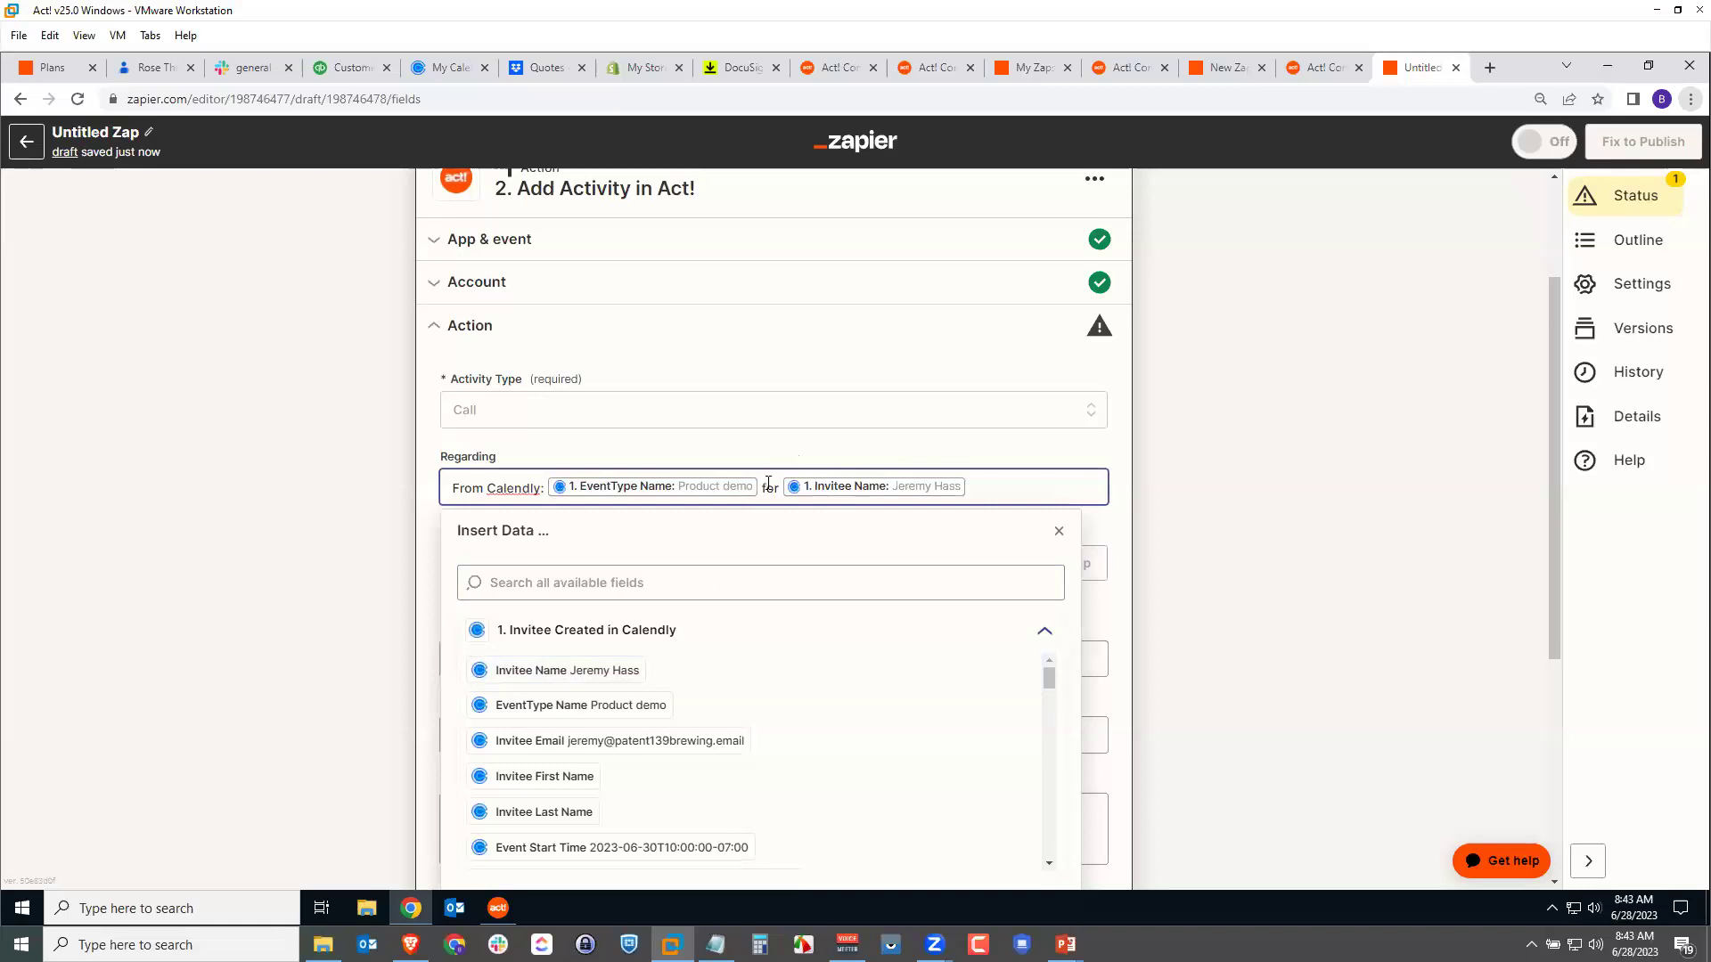
pyautogui.click(1122, 453)
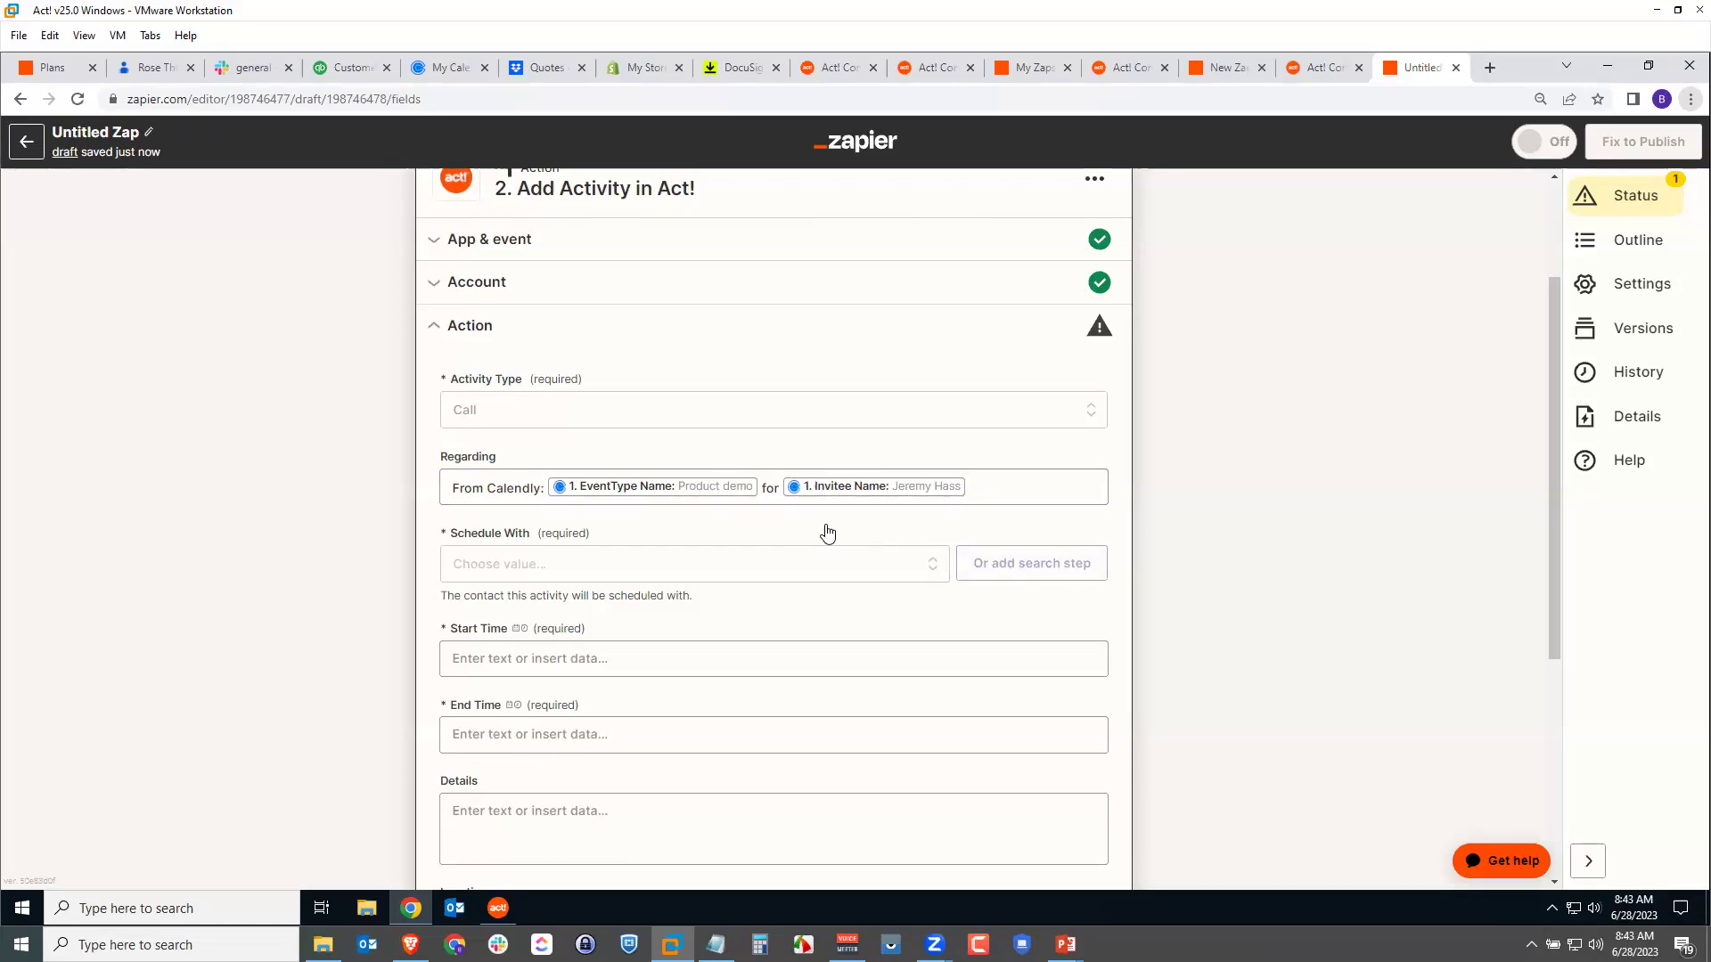
# Step: Add a Find or Create Contact in Act! search step to supply Schedule With
pyautogui.click(550, 576)
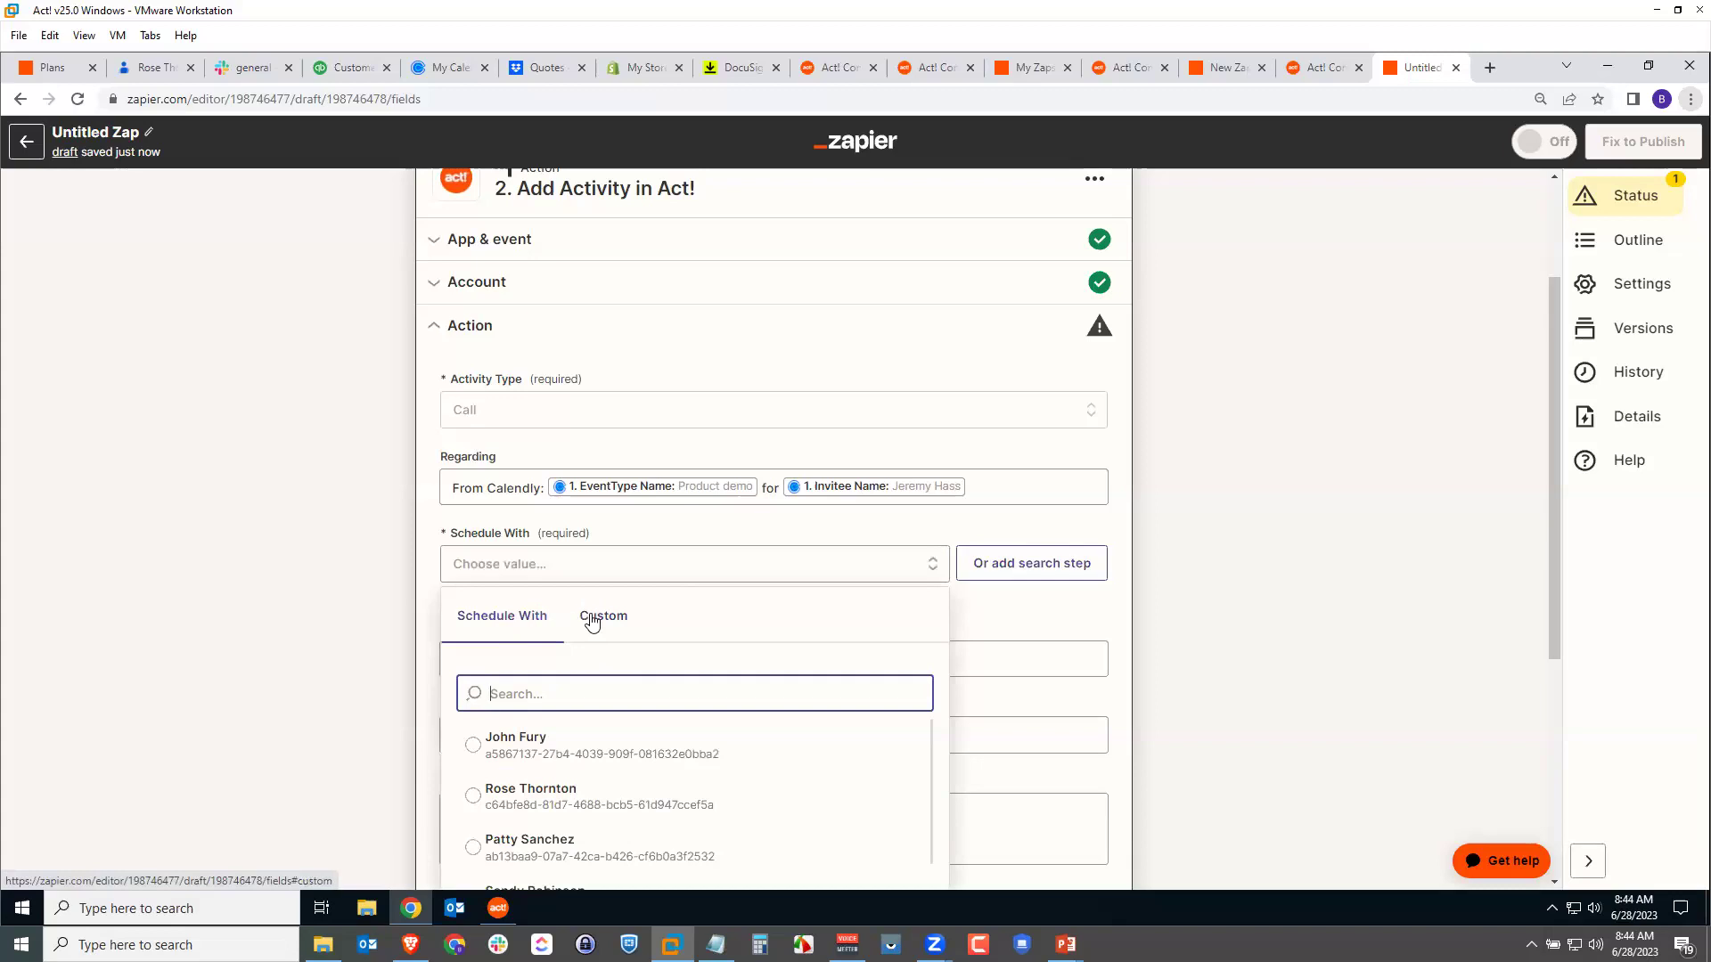
pyautogui.click(1018, 606)
pyautogui.click(1025, 573)
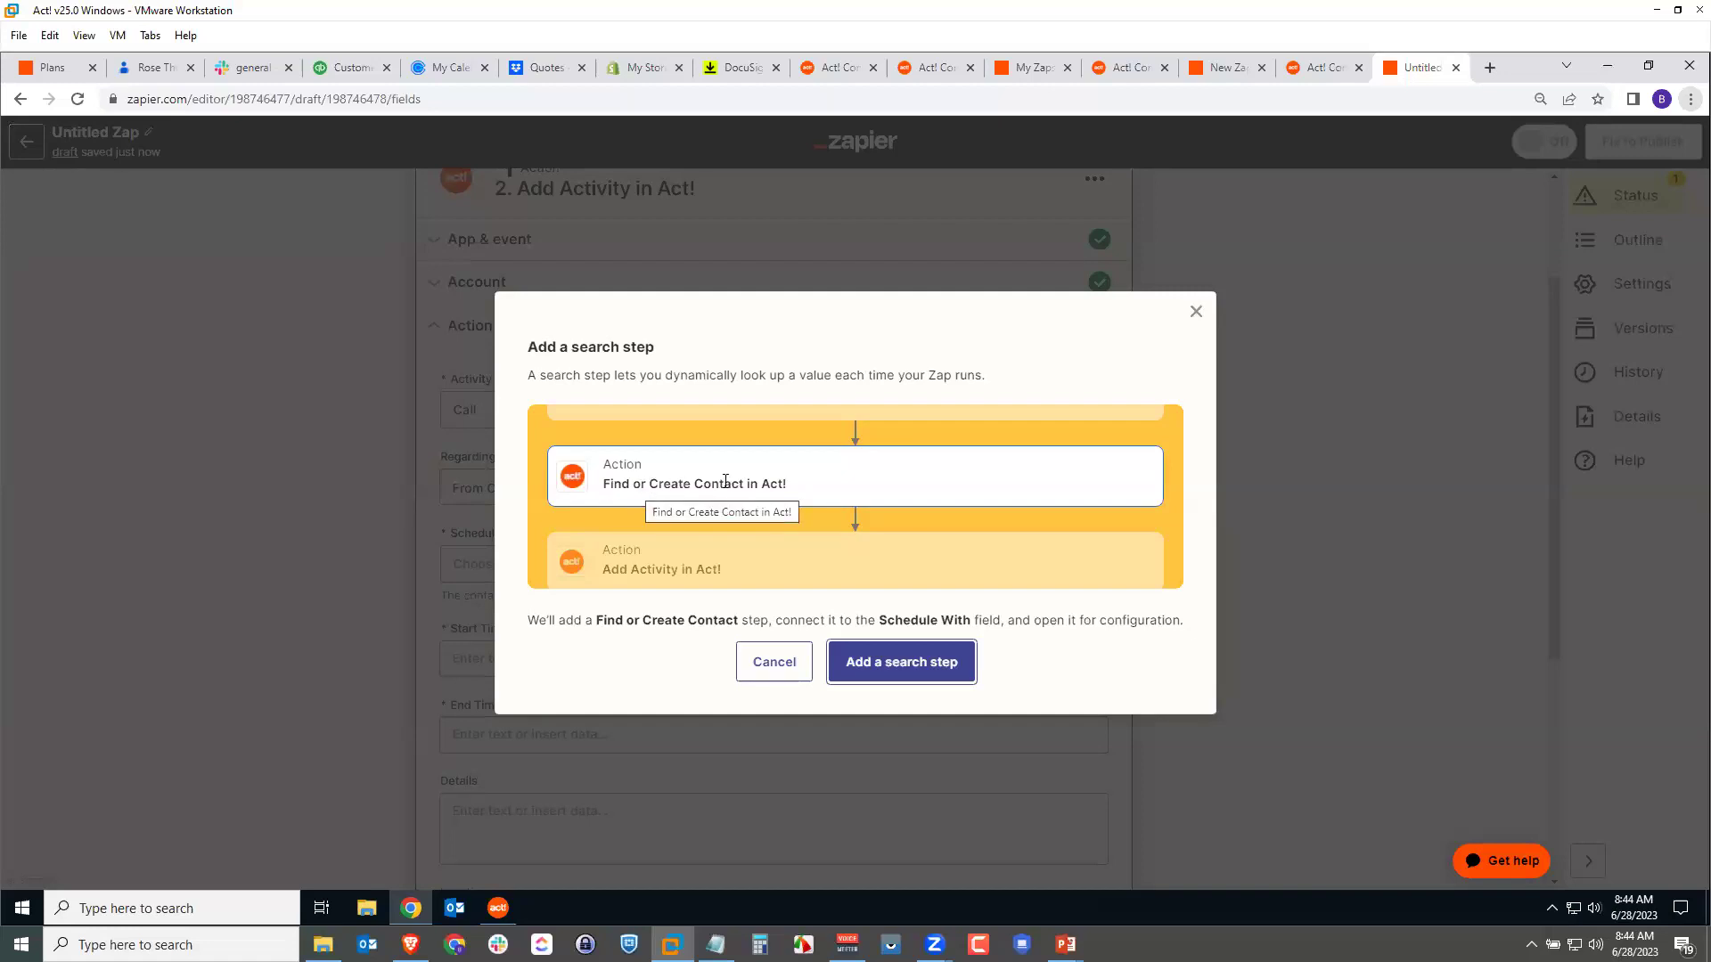
pyautogui.click(891, 679)
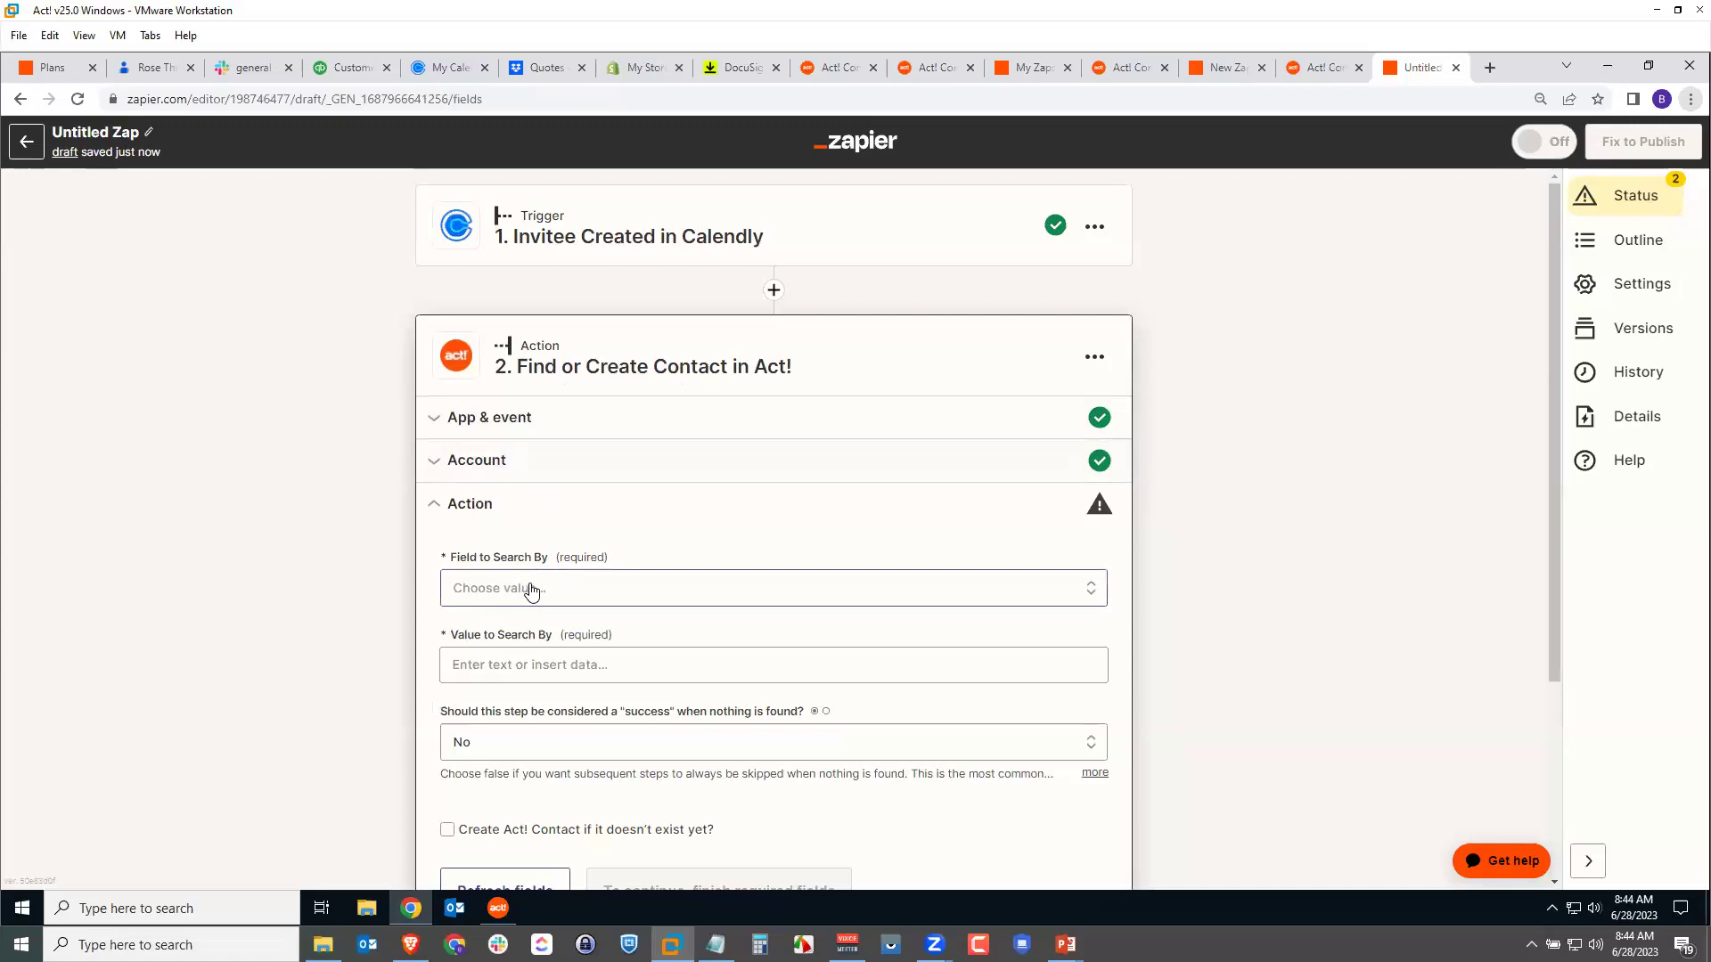
# Step: Remove the Invitee Email chip from the Field to Search By field
pyautogui.click(630, 599)
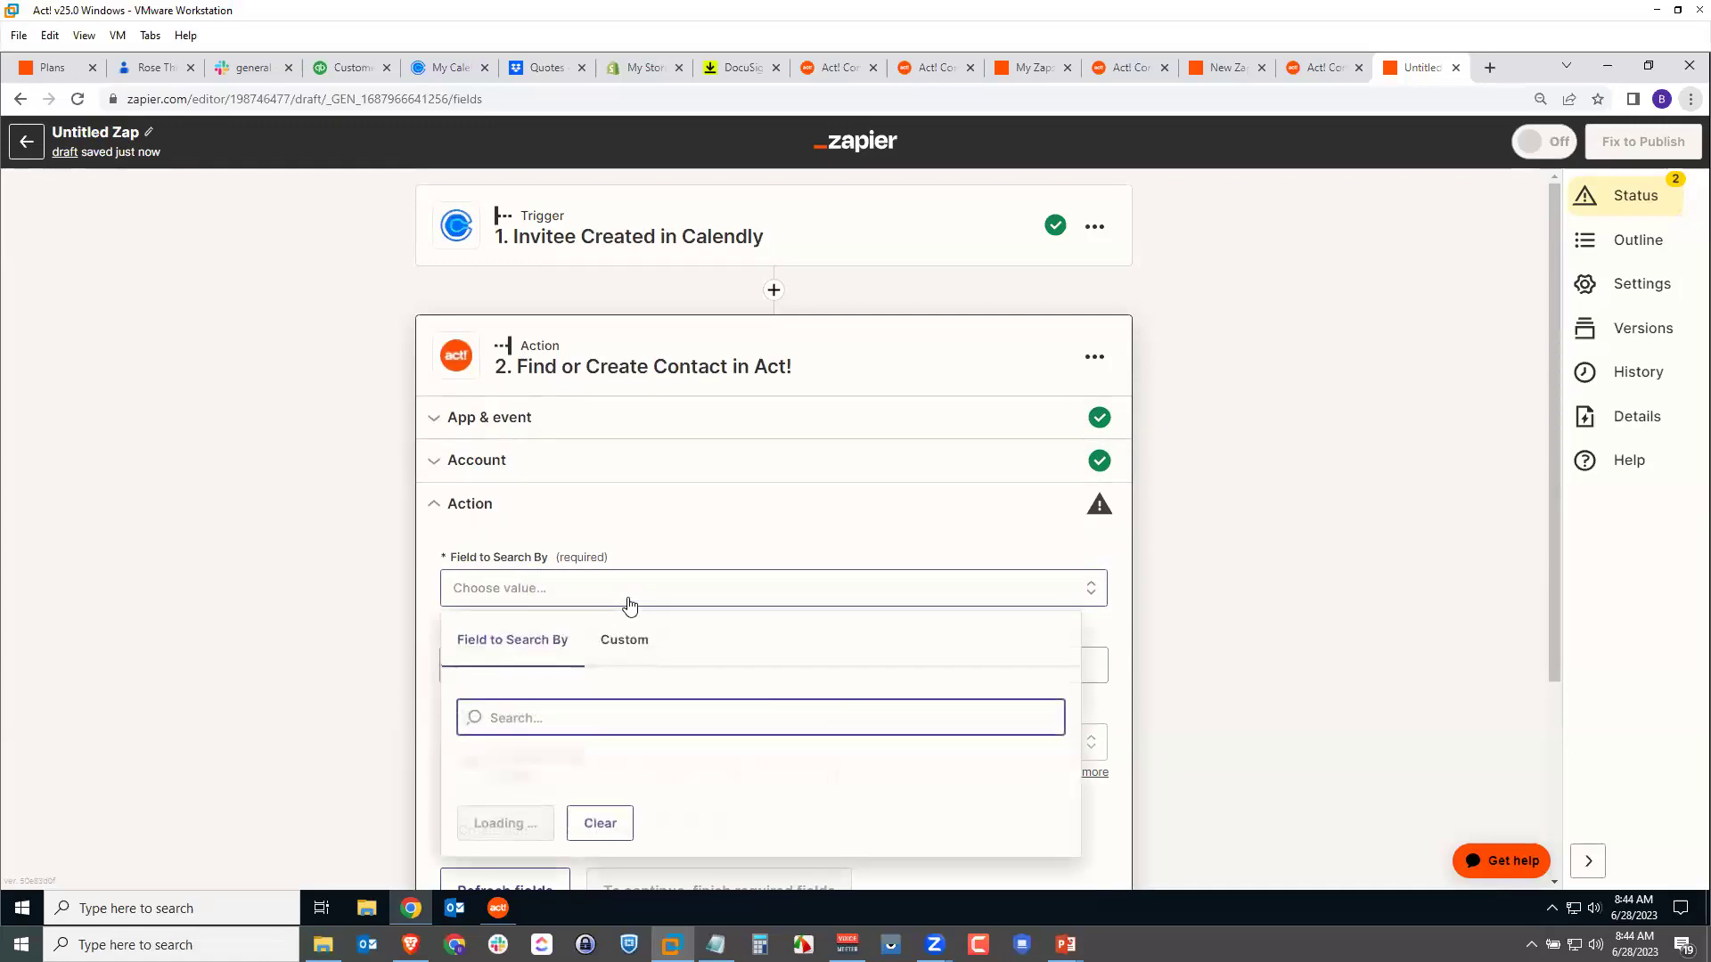
pyautogui.click(630, 641)
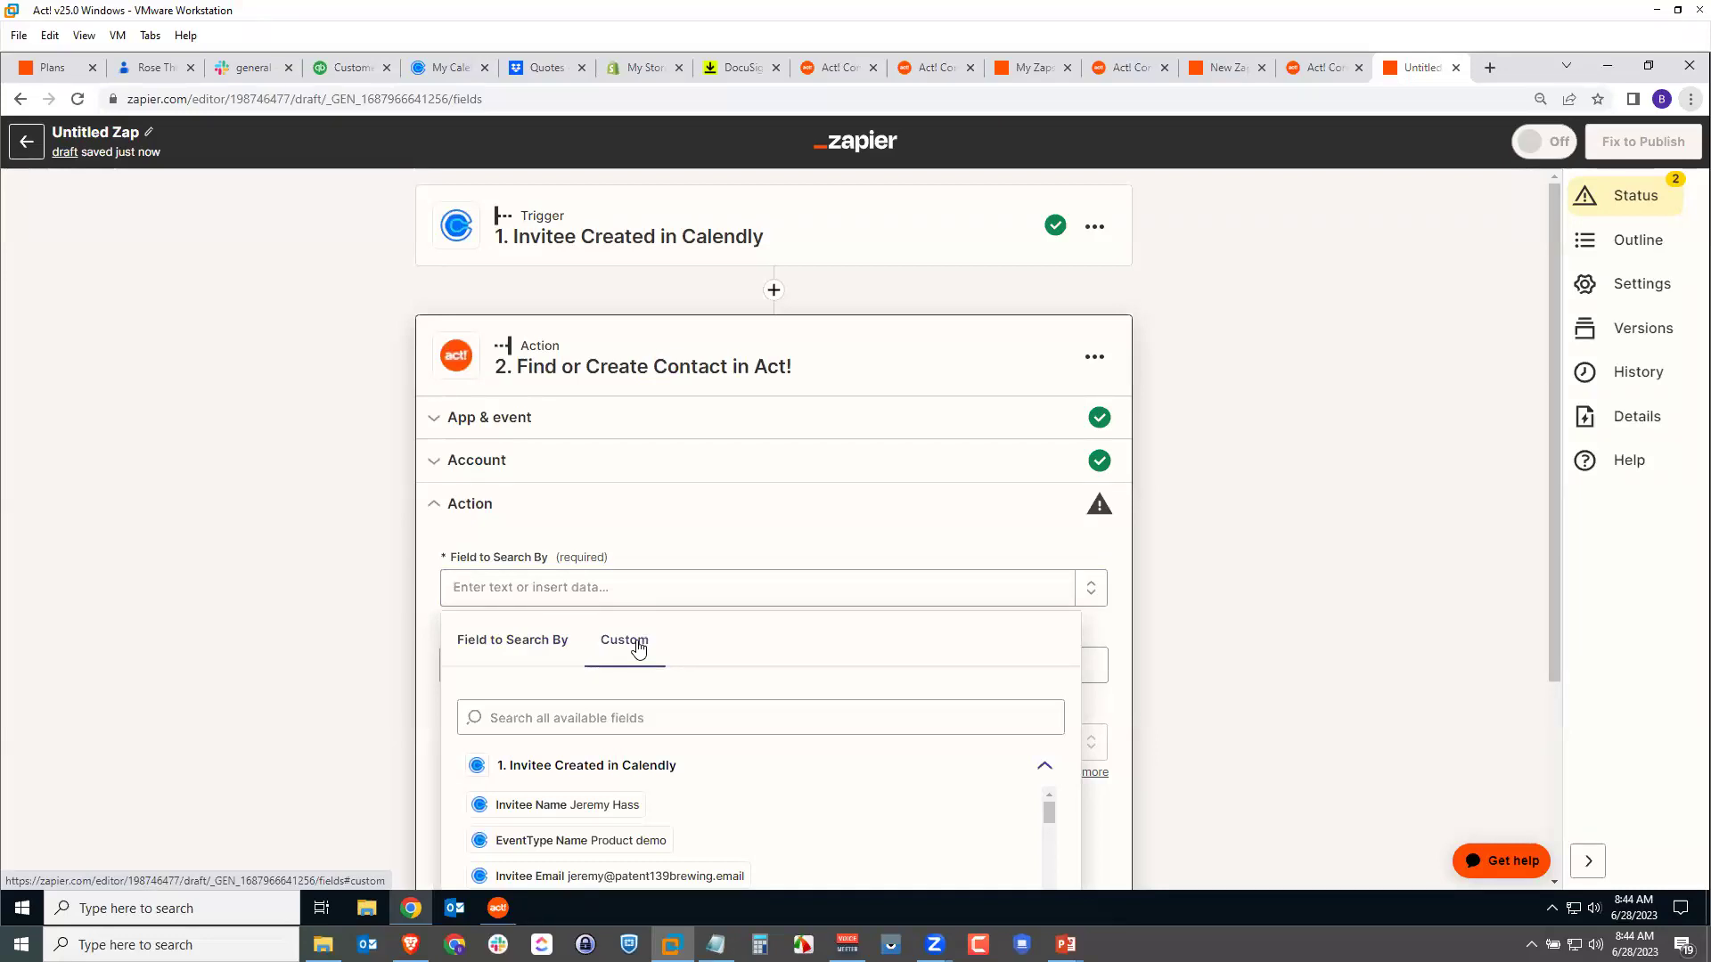
pyautogui.click(677, 878)
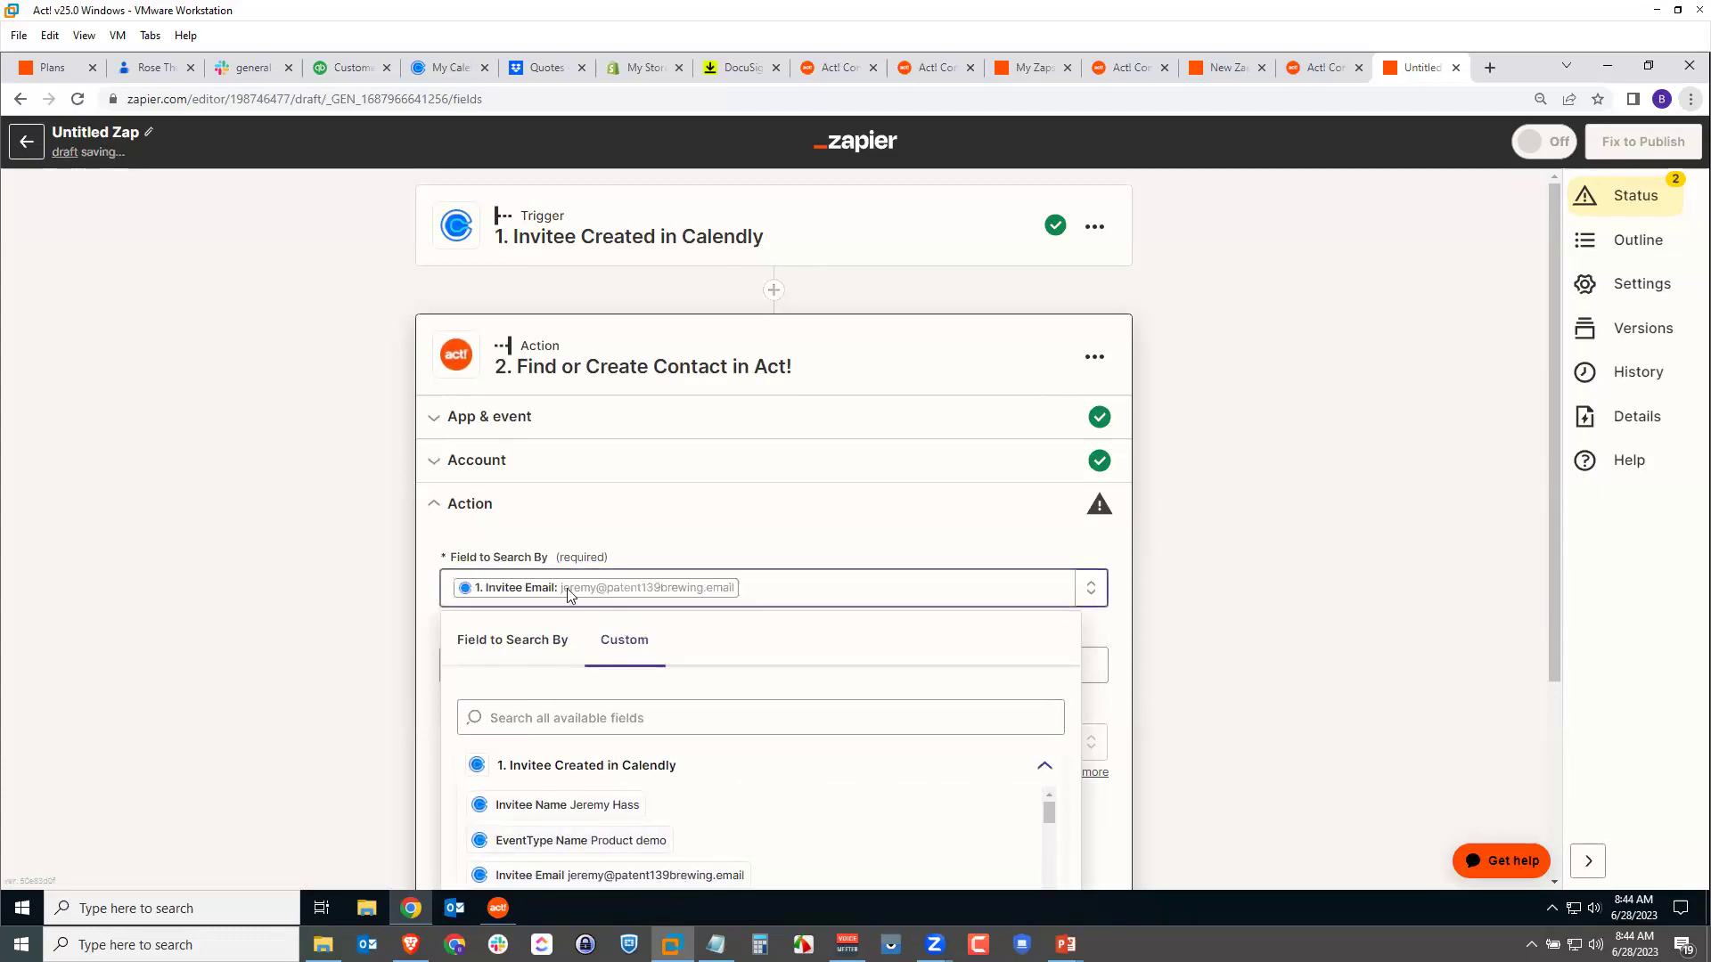
pyautogui.click(1124, 594)
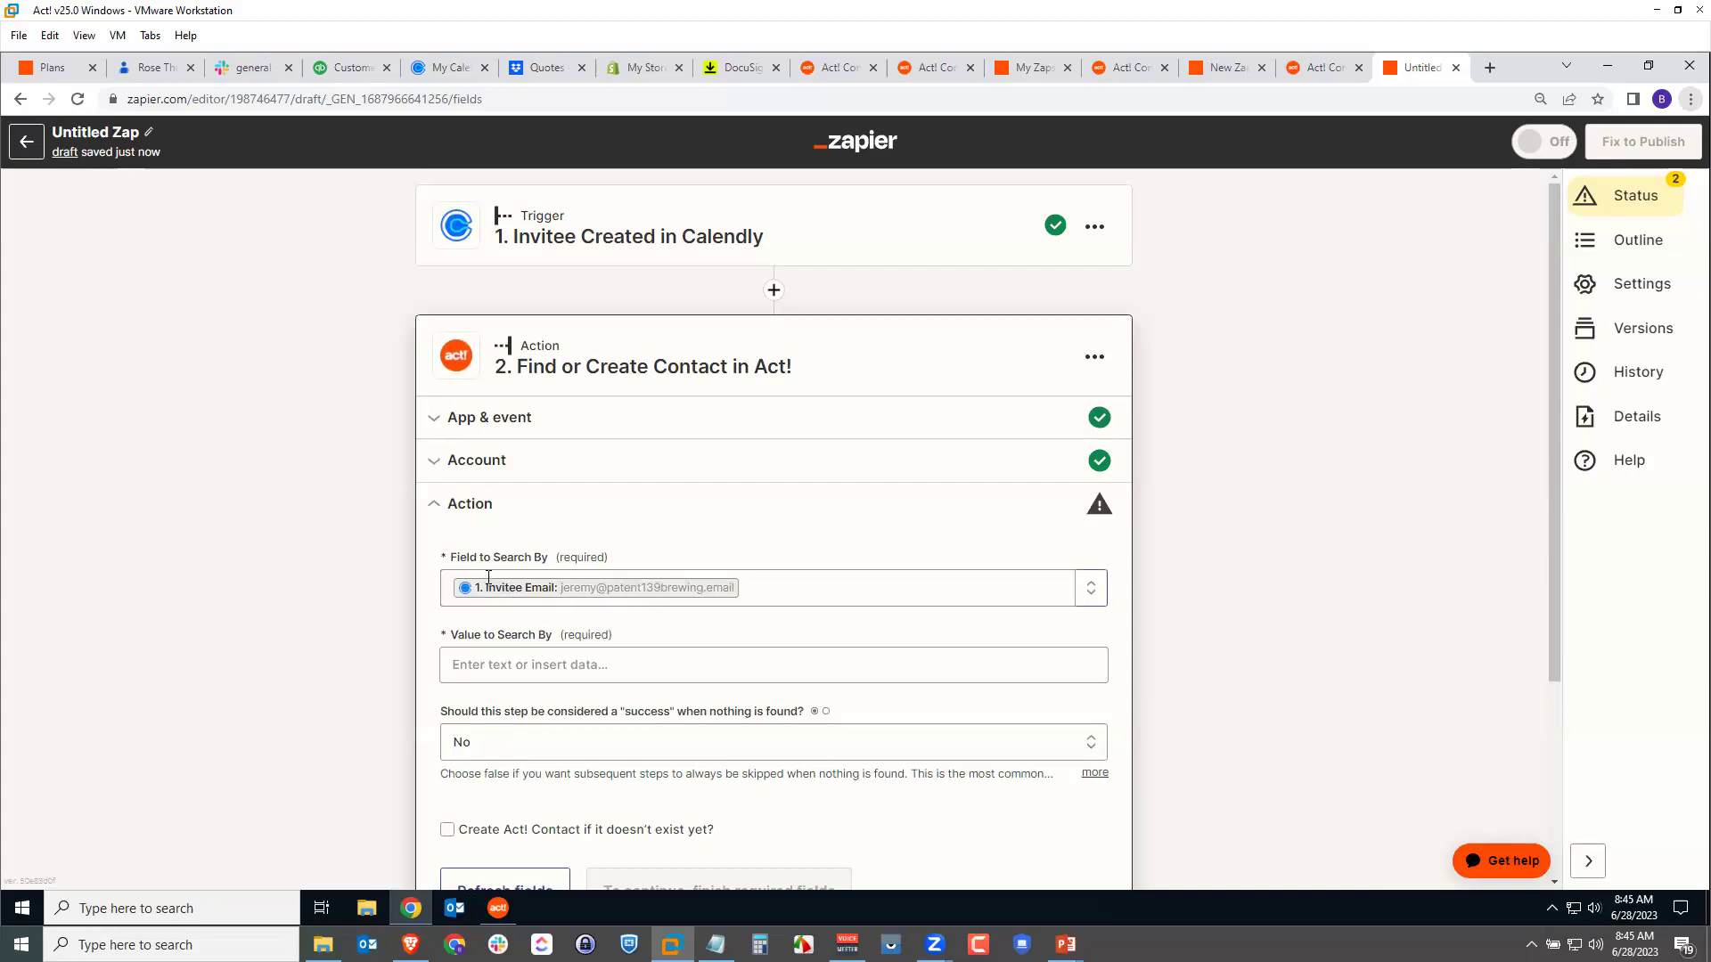
pyautogui.click(772, 583)
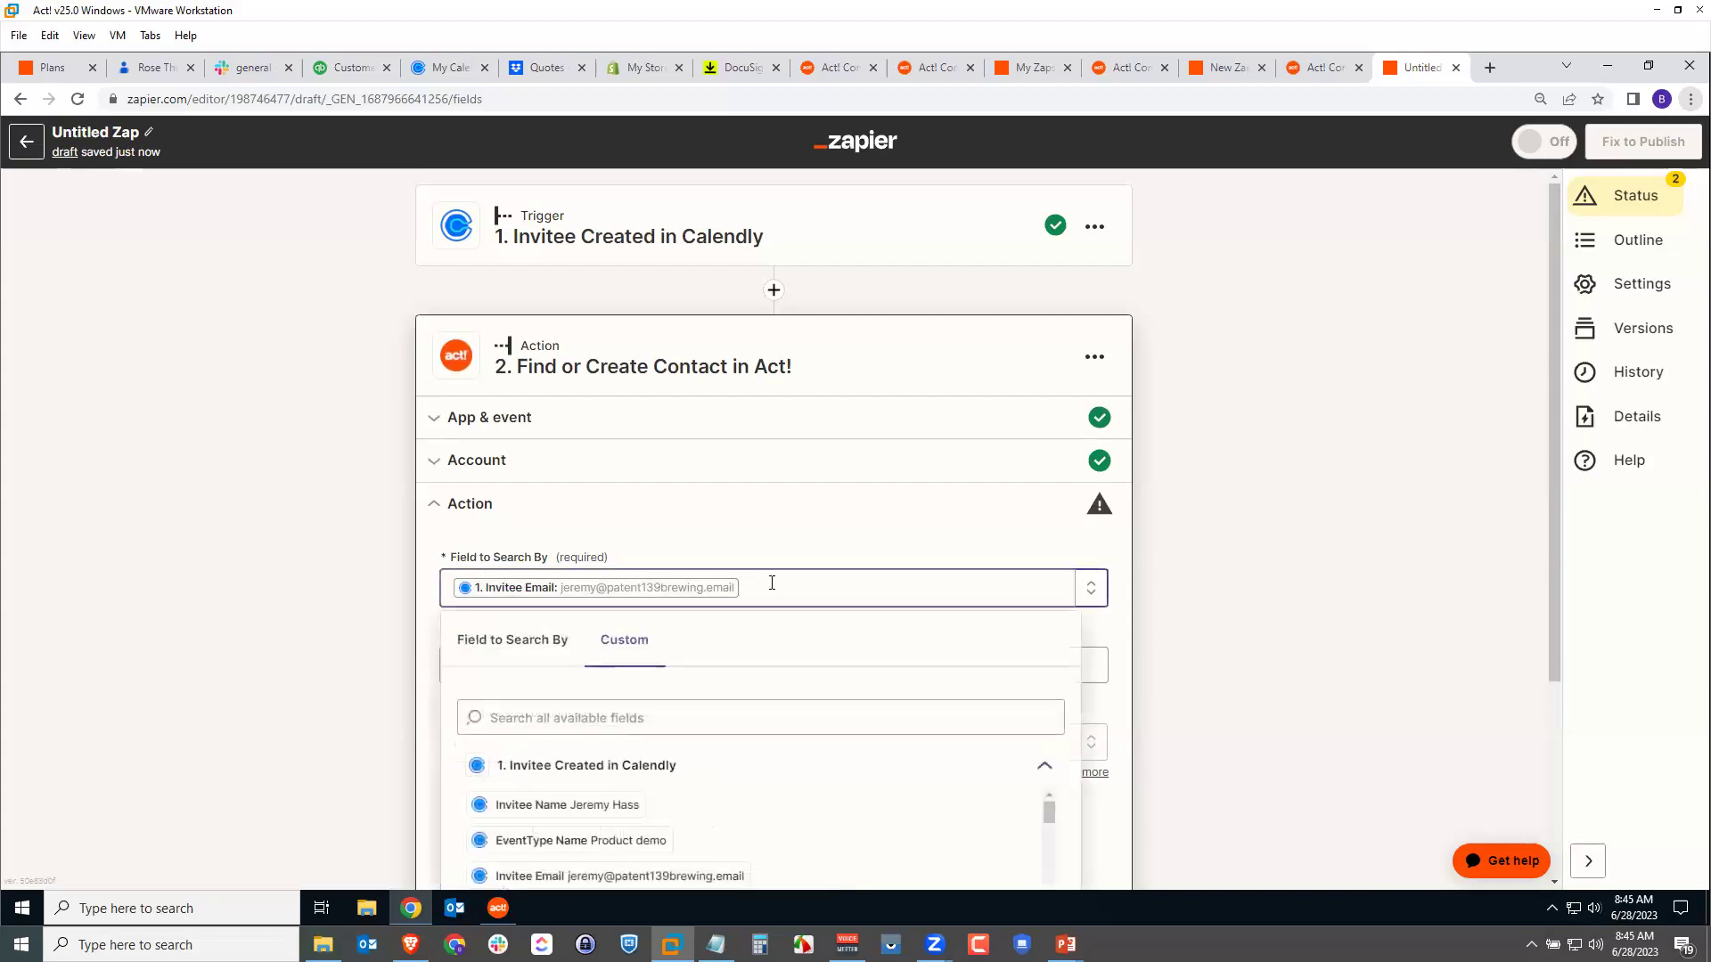
pyautogui.press('BackSpace')
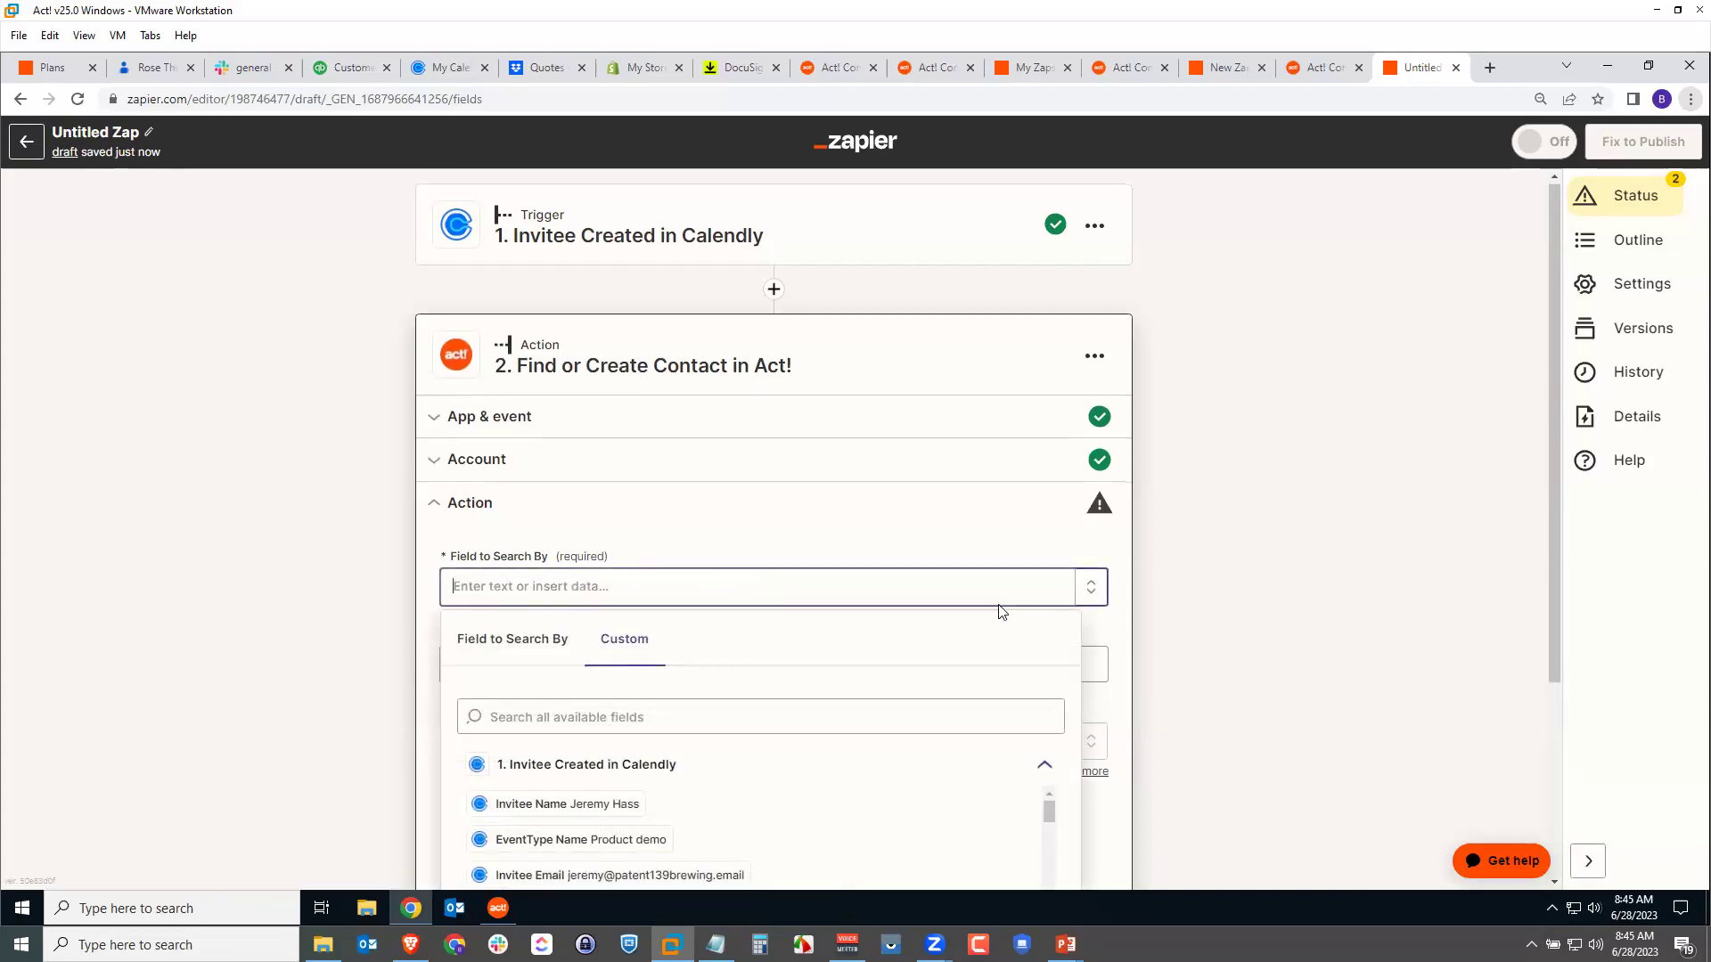
# Step: Choose the Act! E-mail field as the Field to Search By
pyautogui.scroll(-1, 998, 624)
pyautogui.scroll(-2, 1141, 699)
pyautogui.moveTo(1049, 549); pyautogui.dragTo(1048, 711)
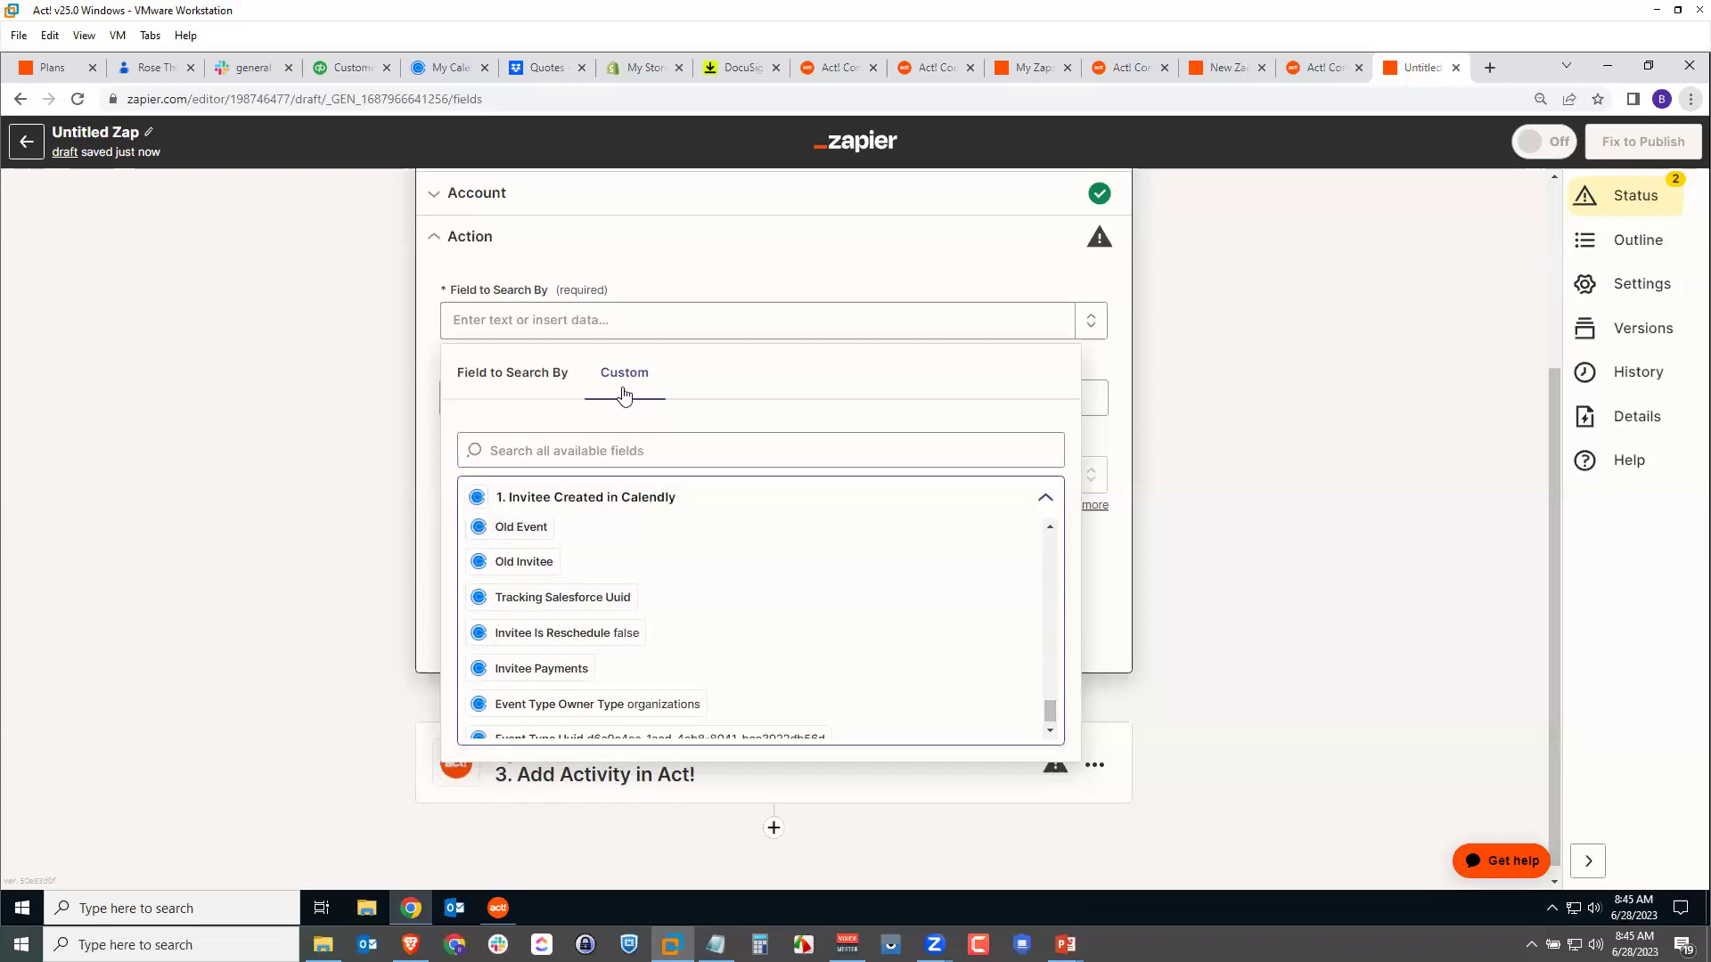
pyautogui.click(489, 377)
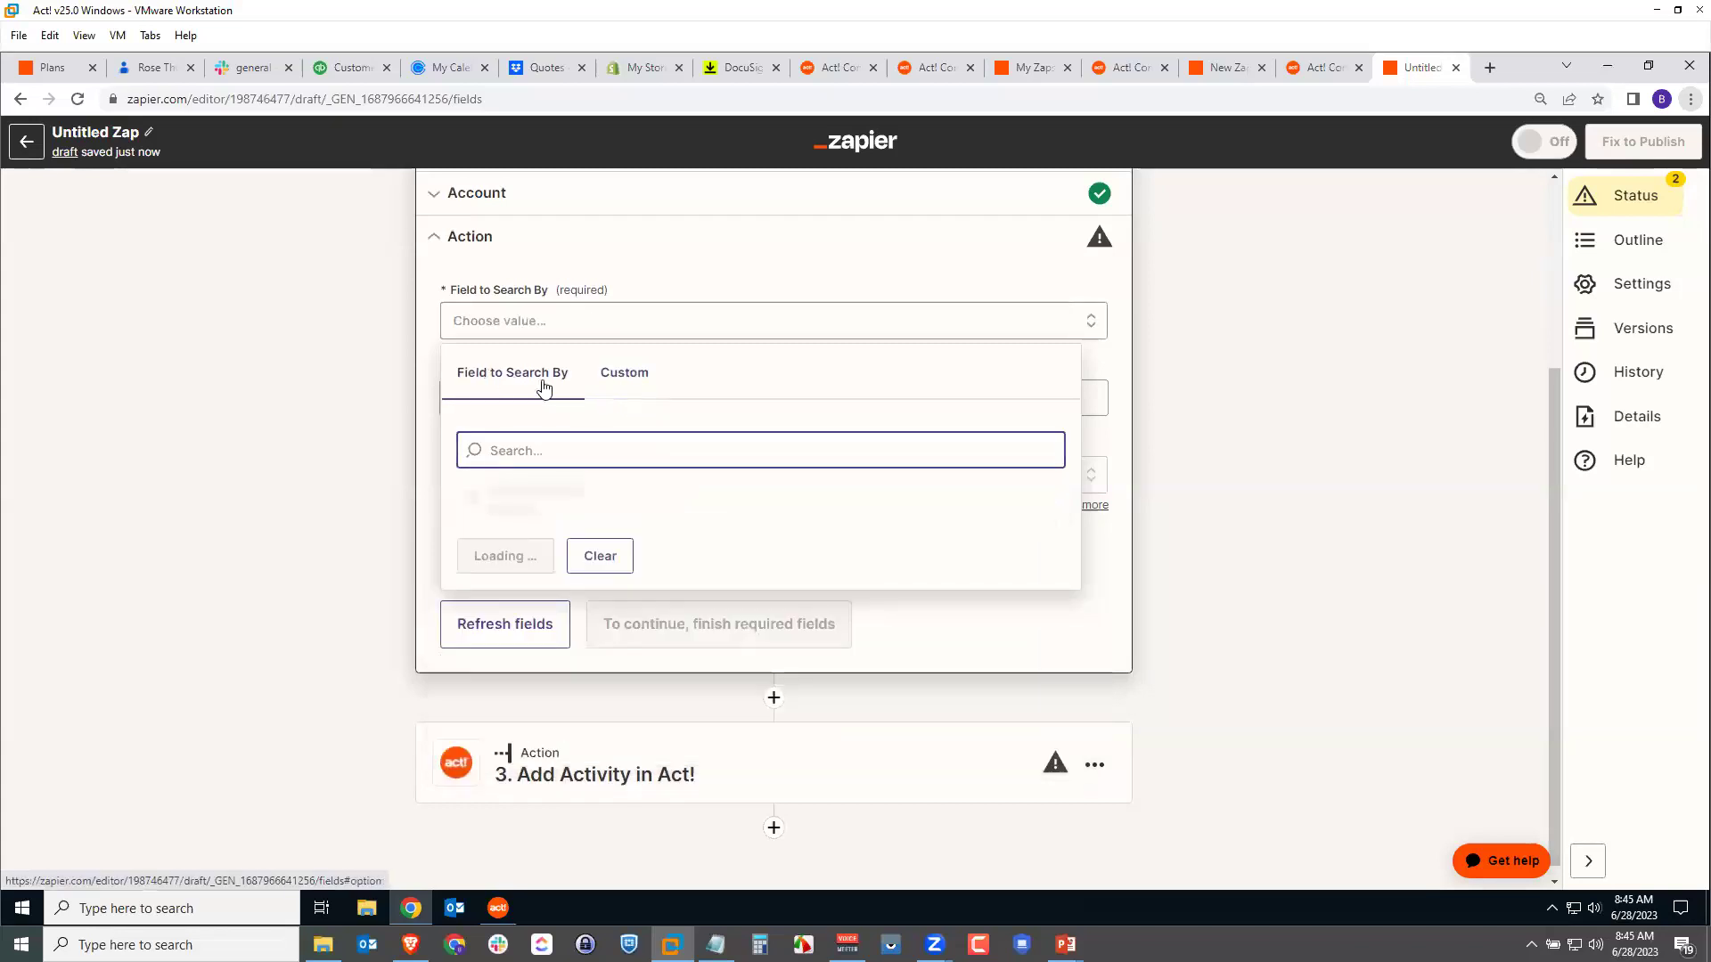
pyautogui.click(523, 449)
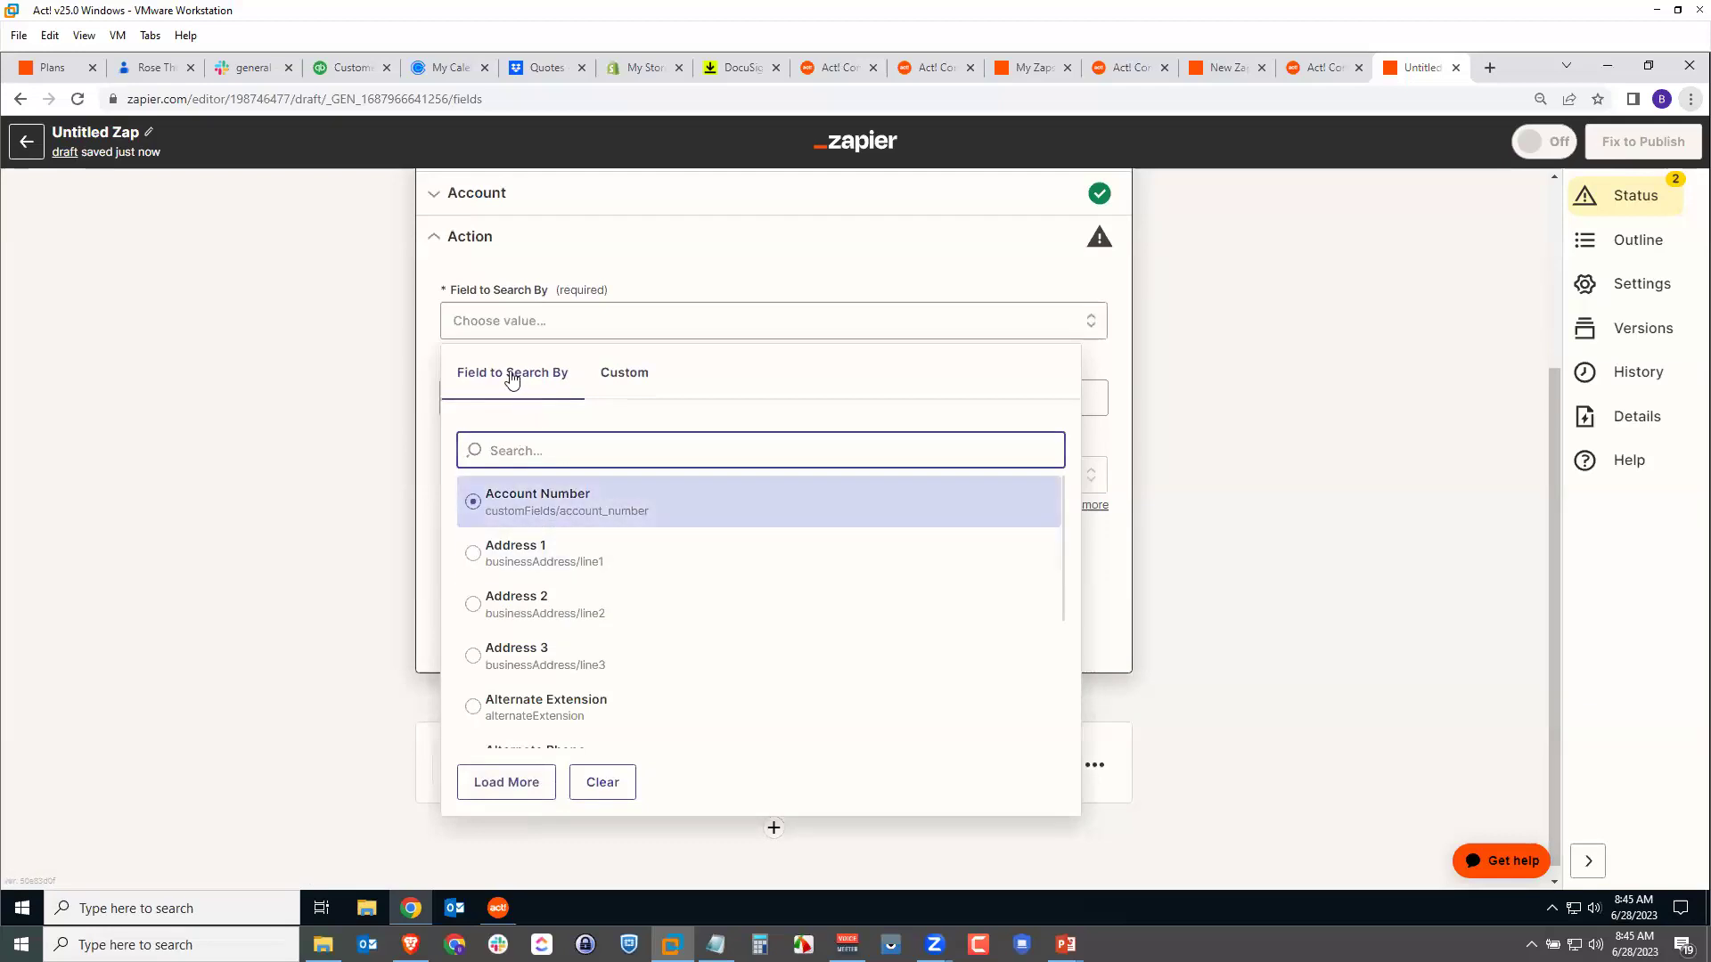
pyautogui.scroll(-6, 554, 606)
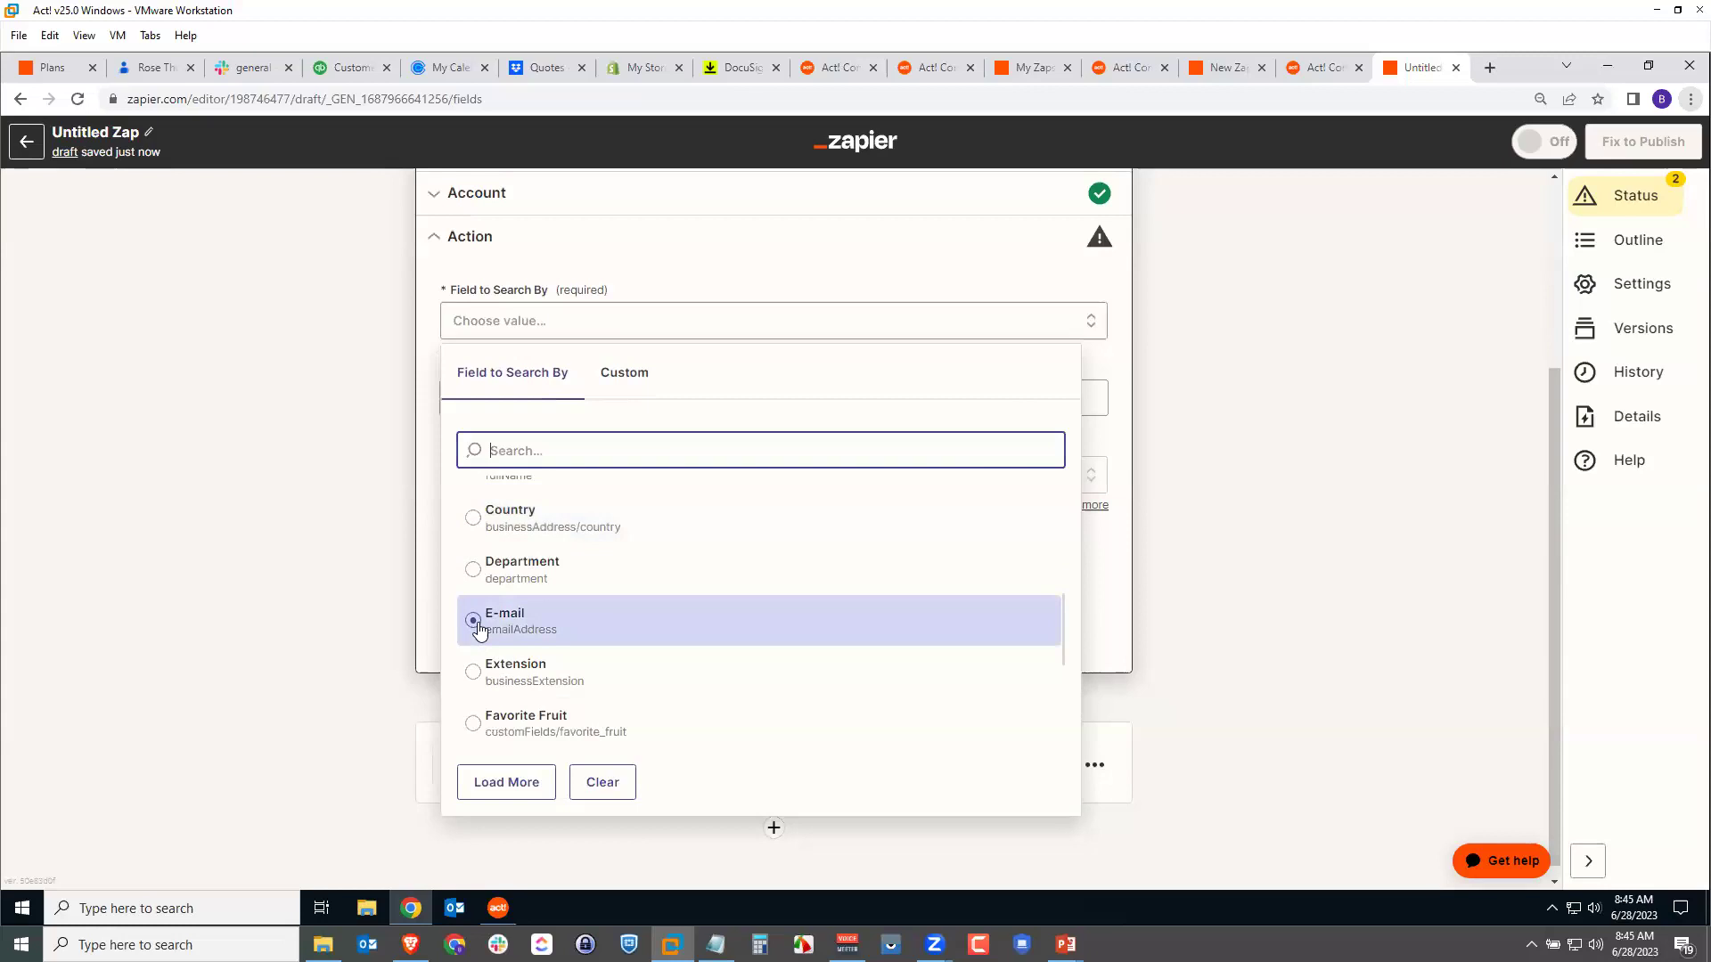
pyautogui.click(479, 623)
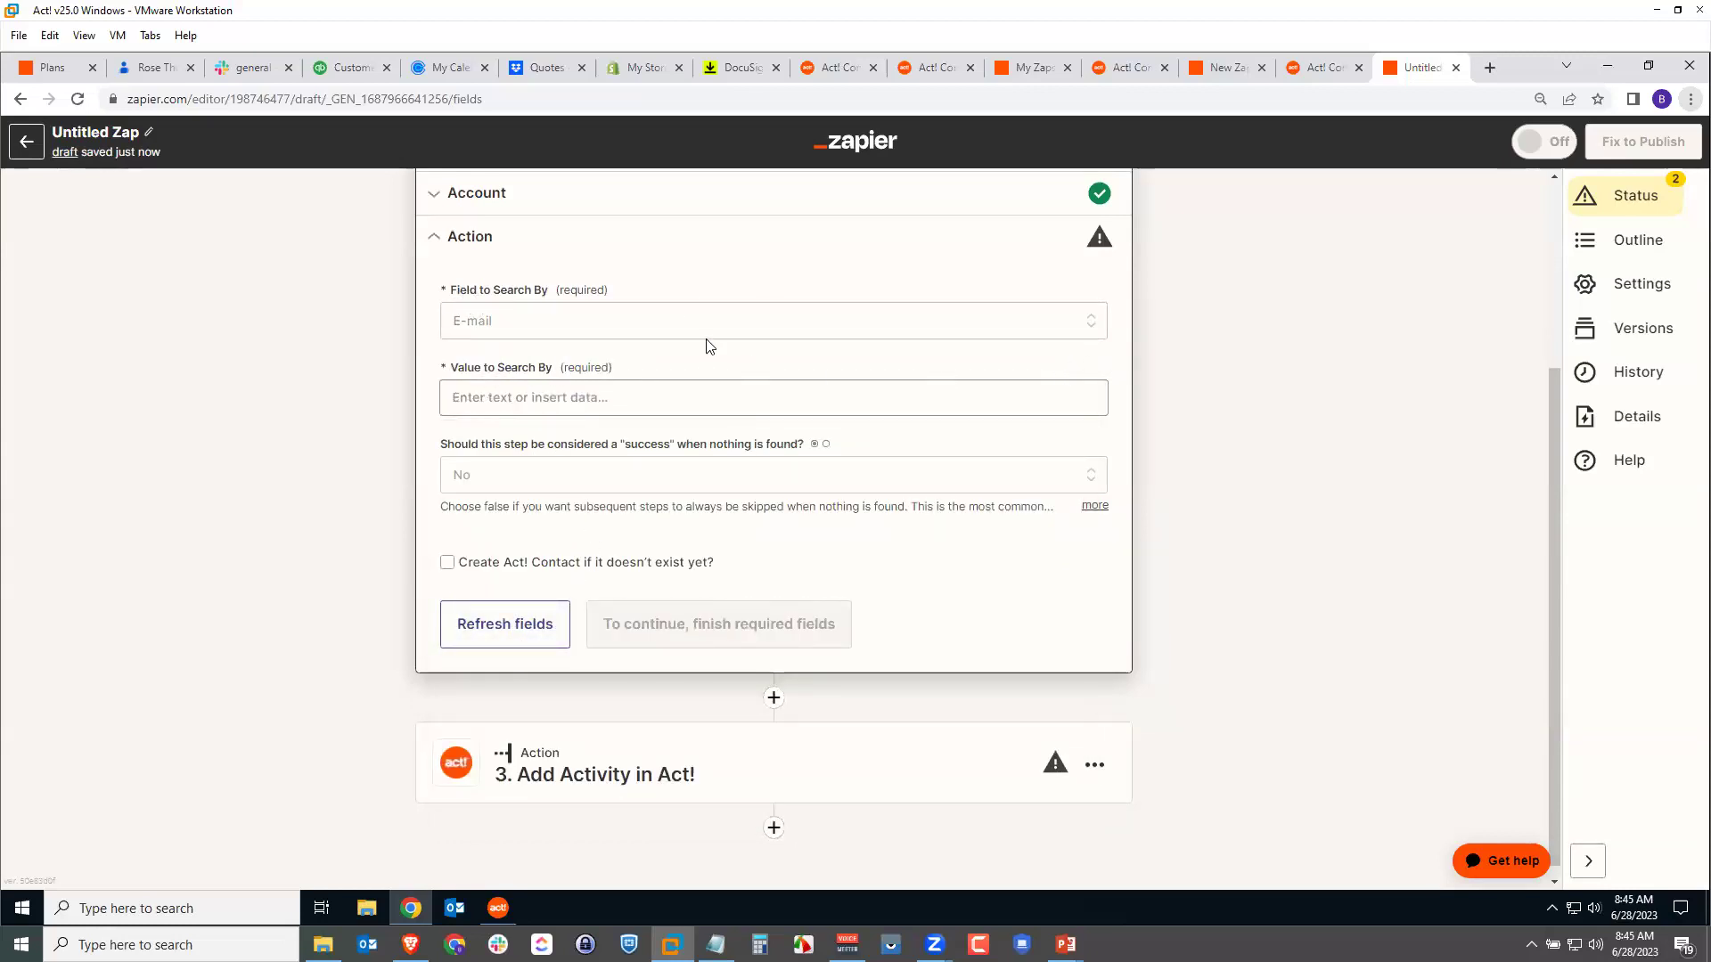
pyautogui.scroll(1, 710, 347)
pyautogui.click(515, 411)
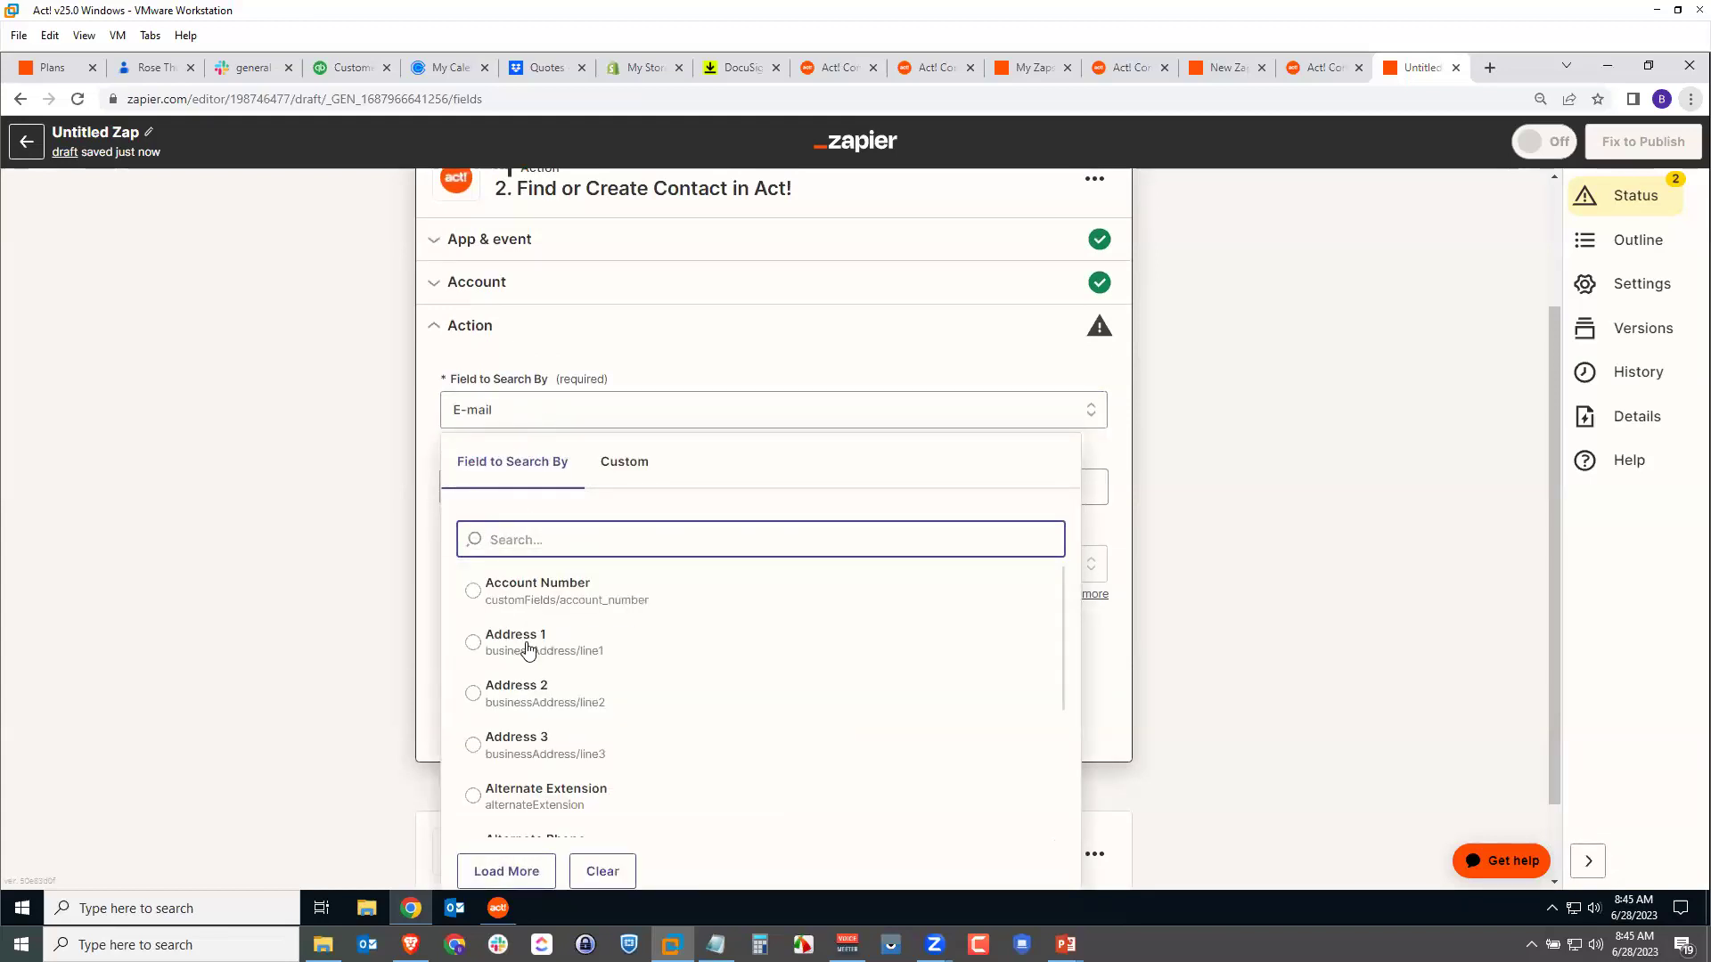
pyautogui.click(554, 357)
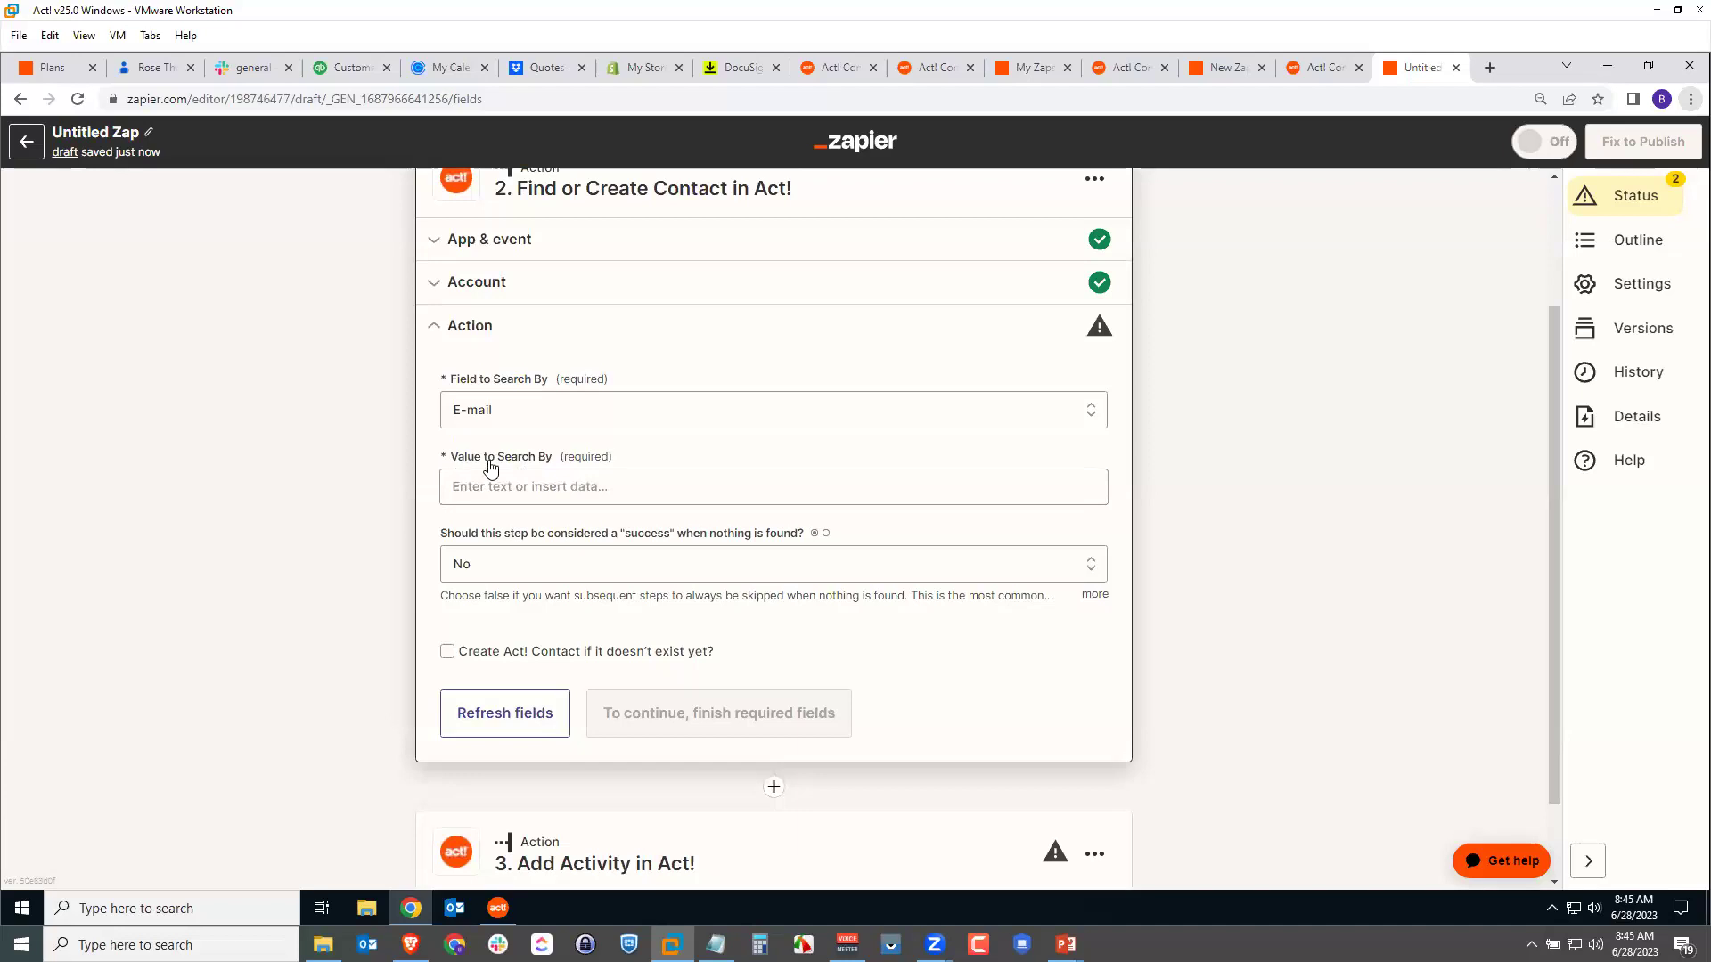
# Step: Use Calendly's 1. Invitee Email as Value to Search By and enable creating a missing Act! contact
pyautogui.click(571, 485)
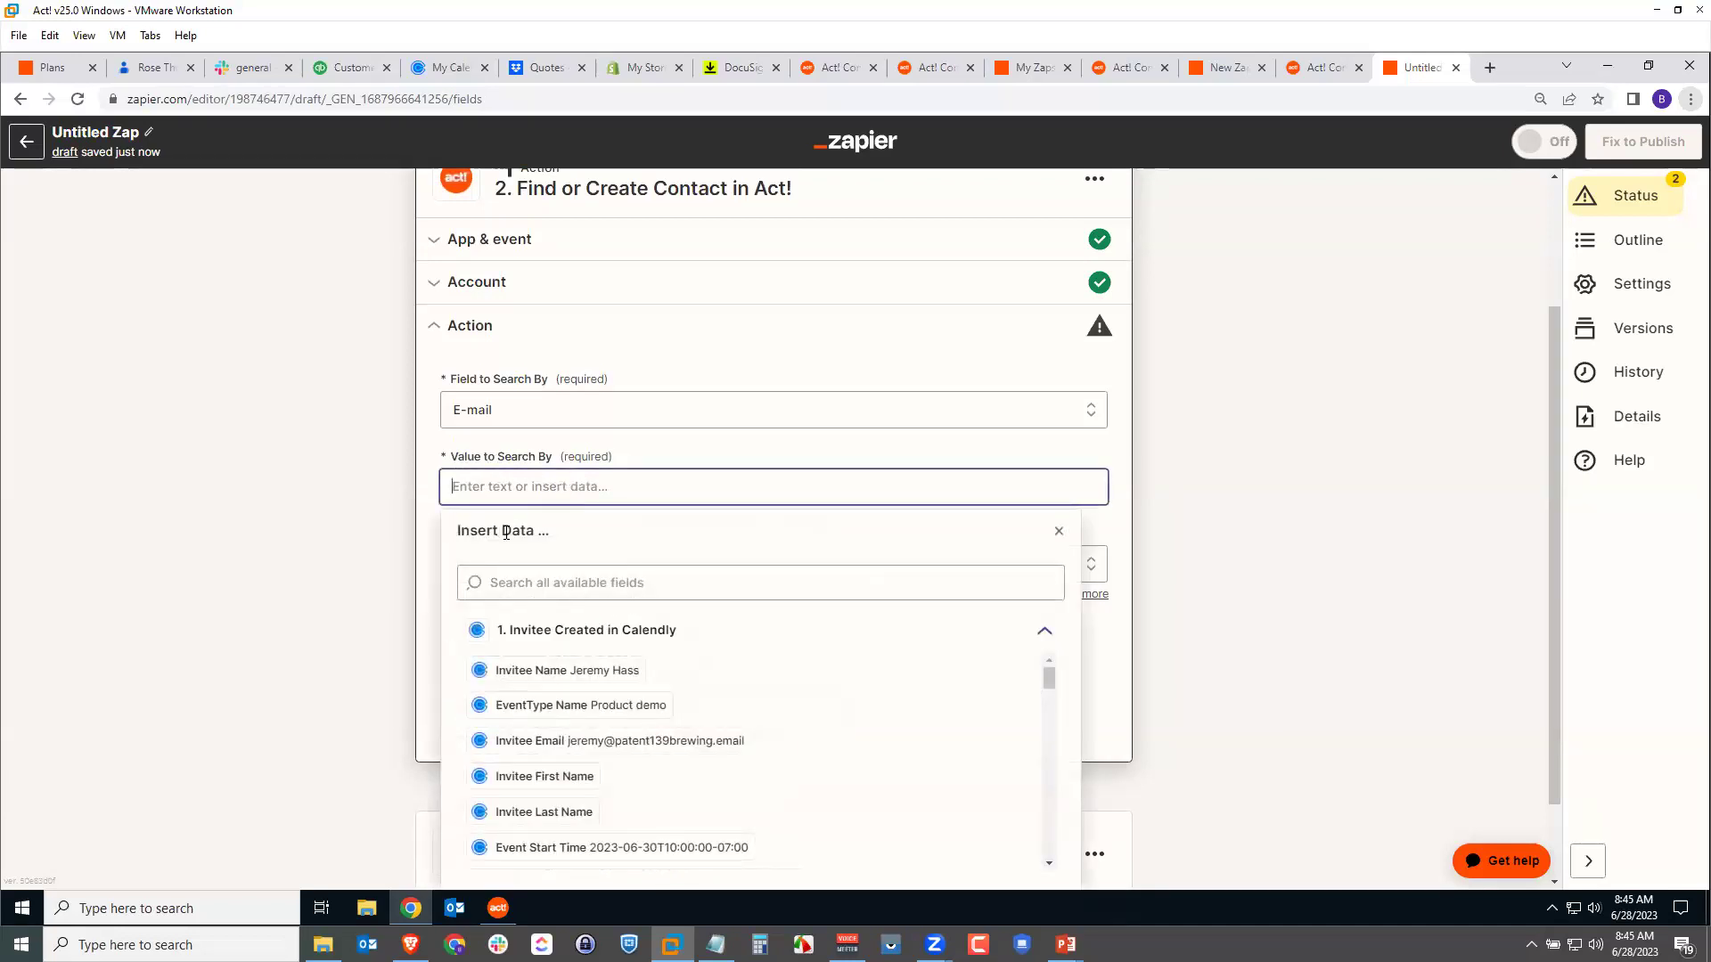
pyautogui.click(532, 742)
pyautogui.click(1121, 443)
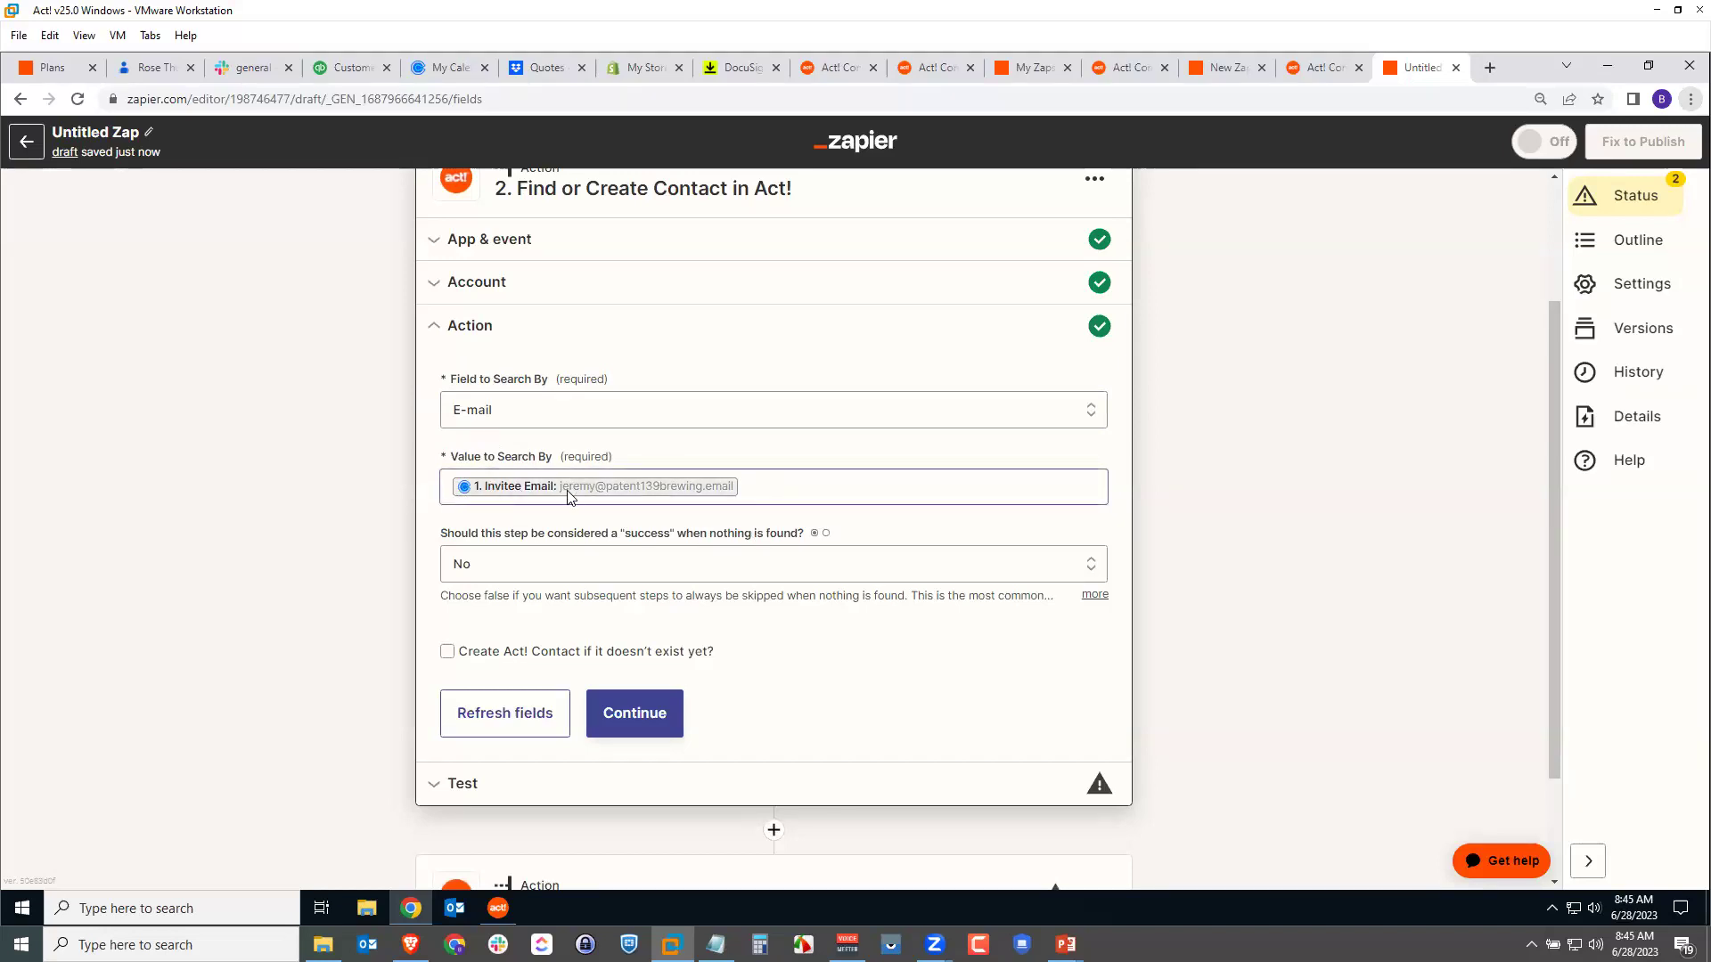
pyautogui.scroll(-1, 1260, 559)
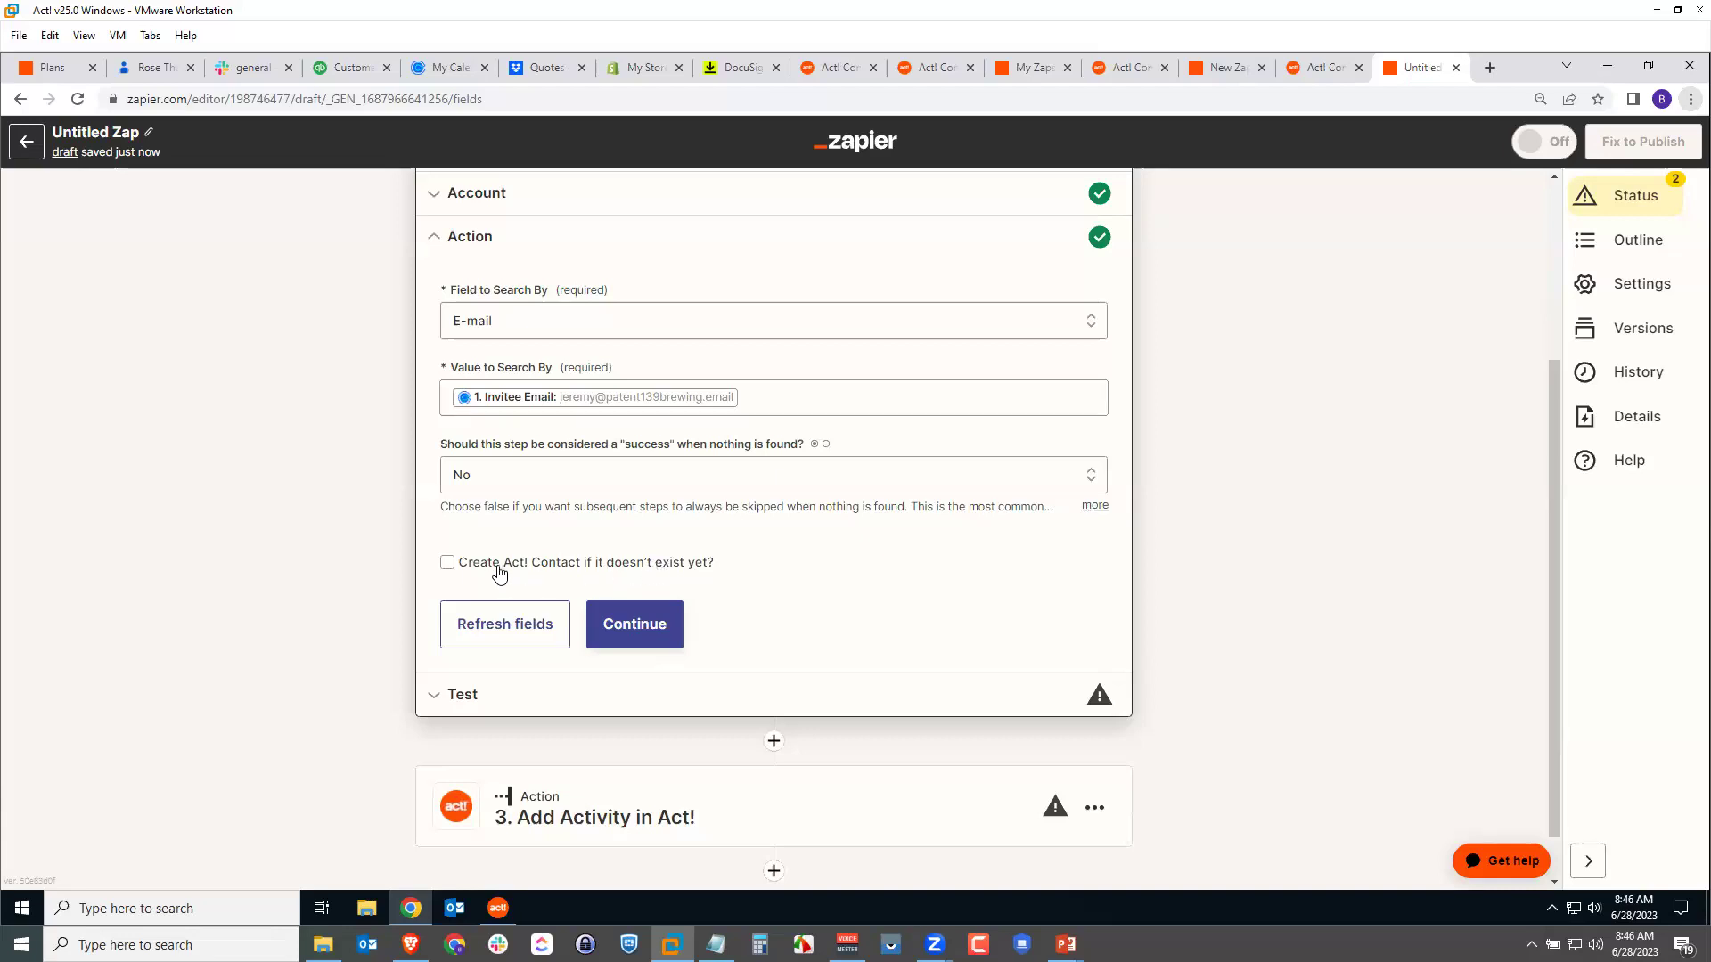
pyautogui.click(448, 564)
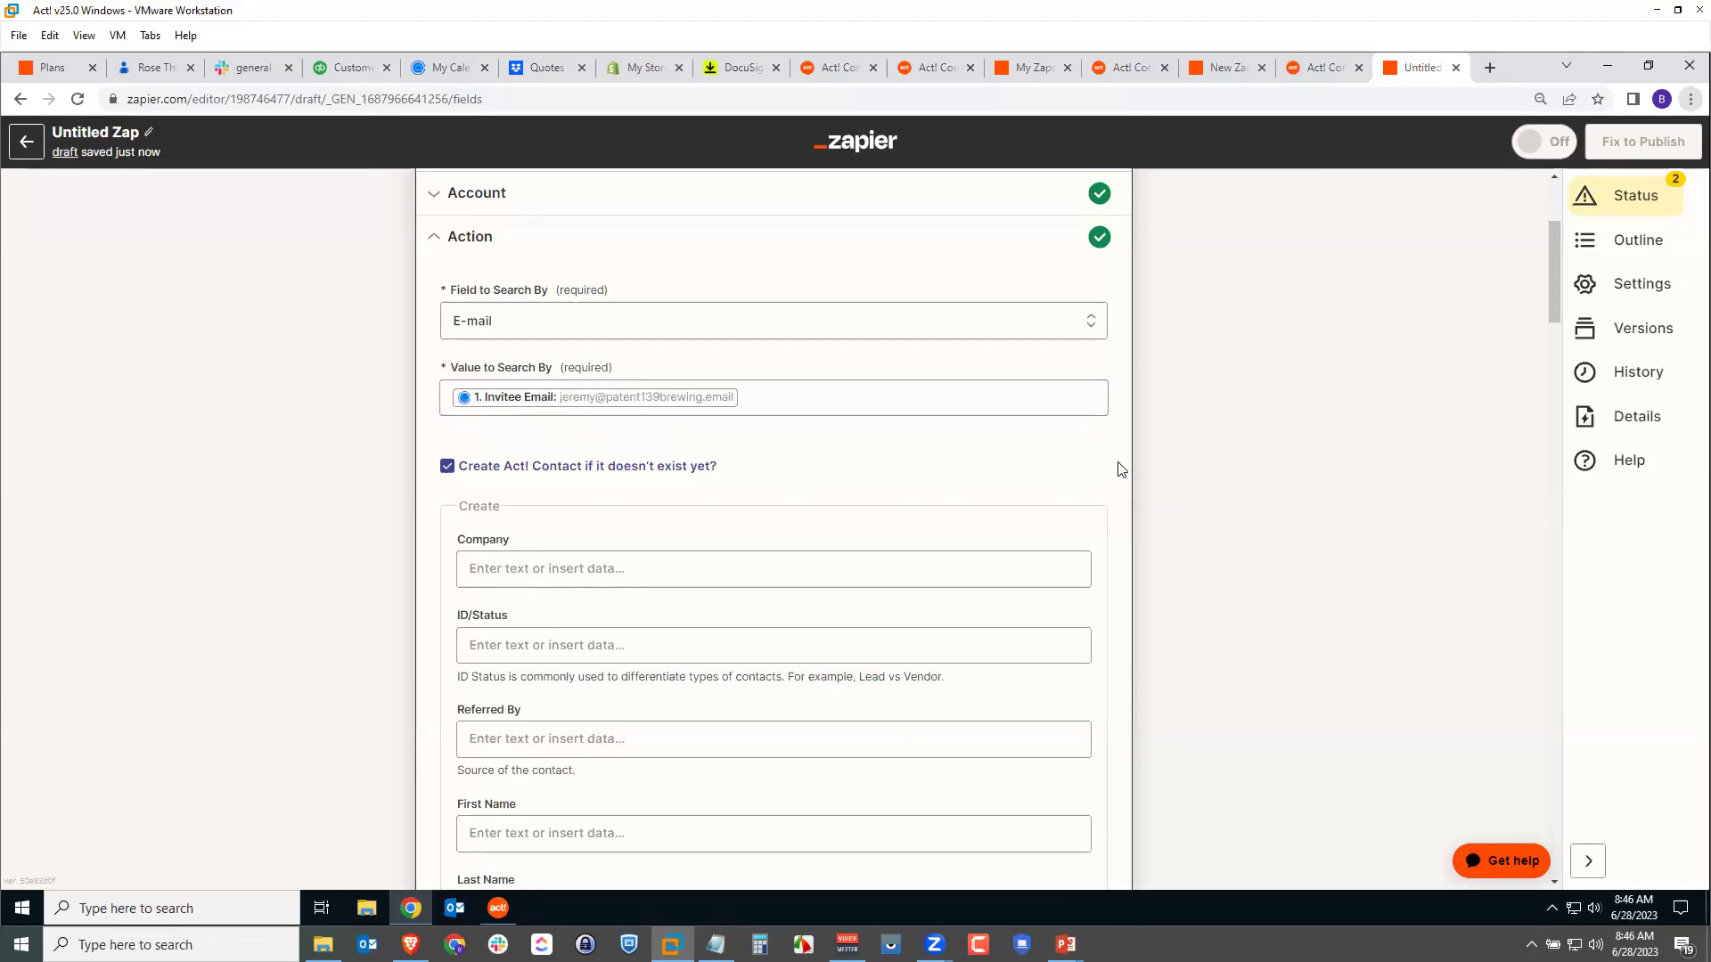
# Step: Leave the contact's Company field empty
pyautogui.scroll(-2, 1121, 470)
pyautogui.click(622, 393)
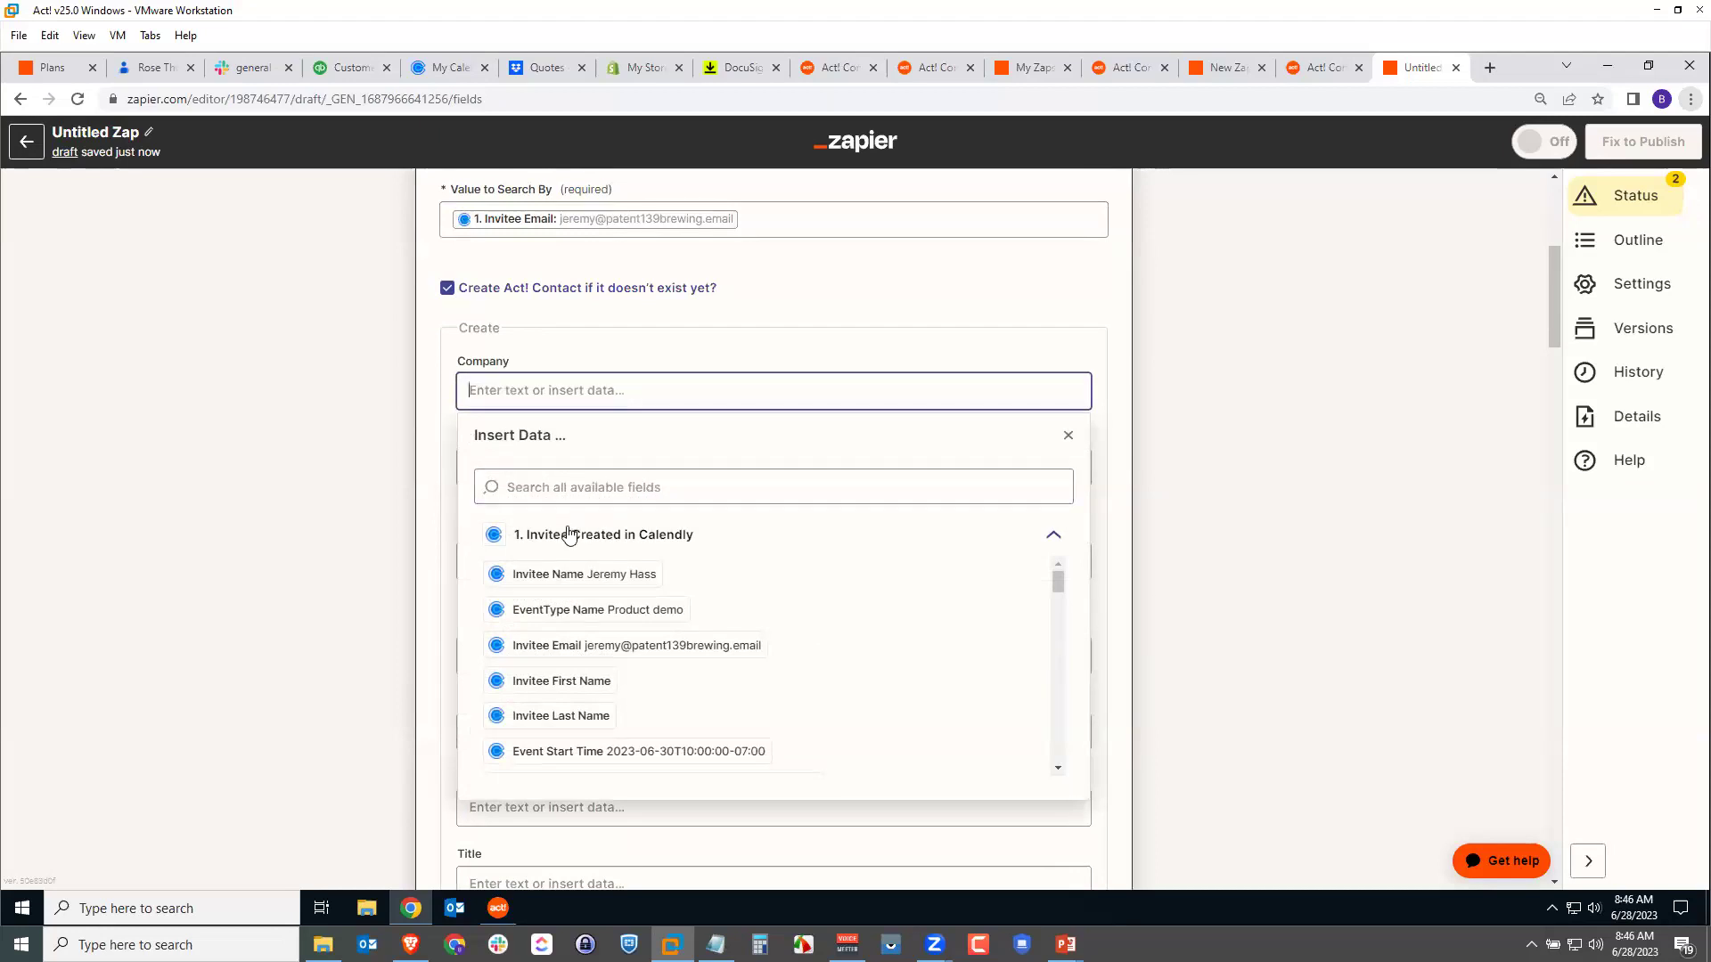
pyautogui.moveTo(1055, 584); pyautogui.dragTo(1120, 473)
pyautogui.click(1119, 473)
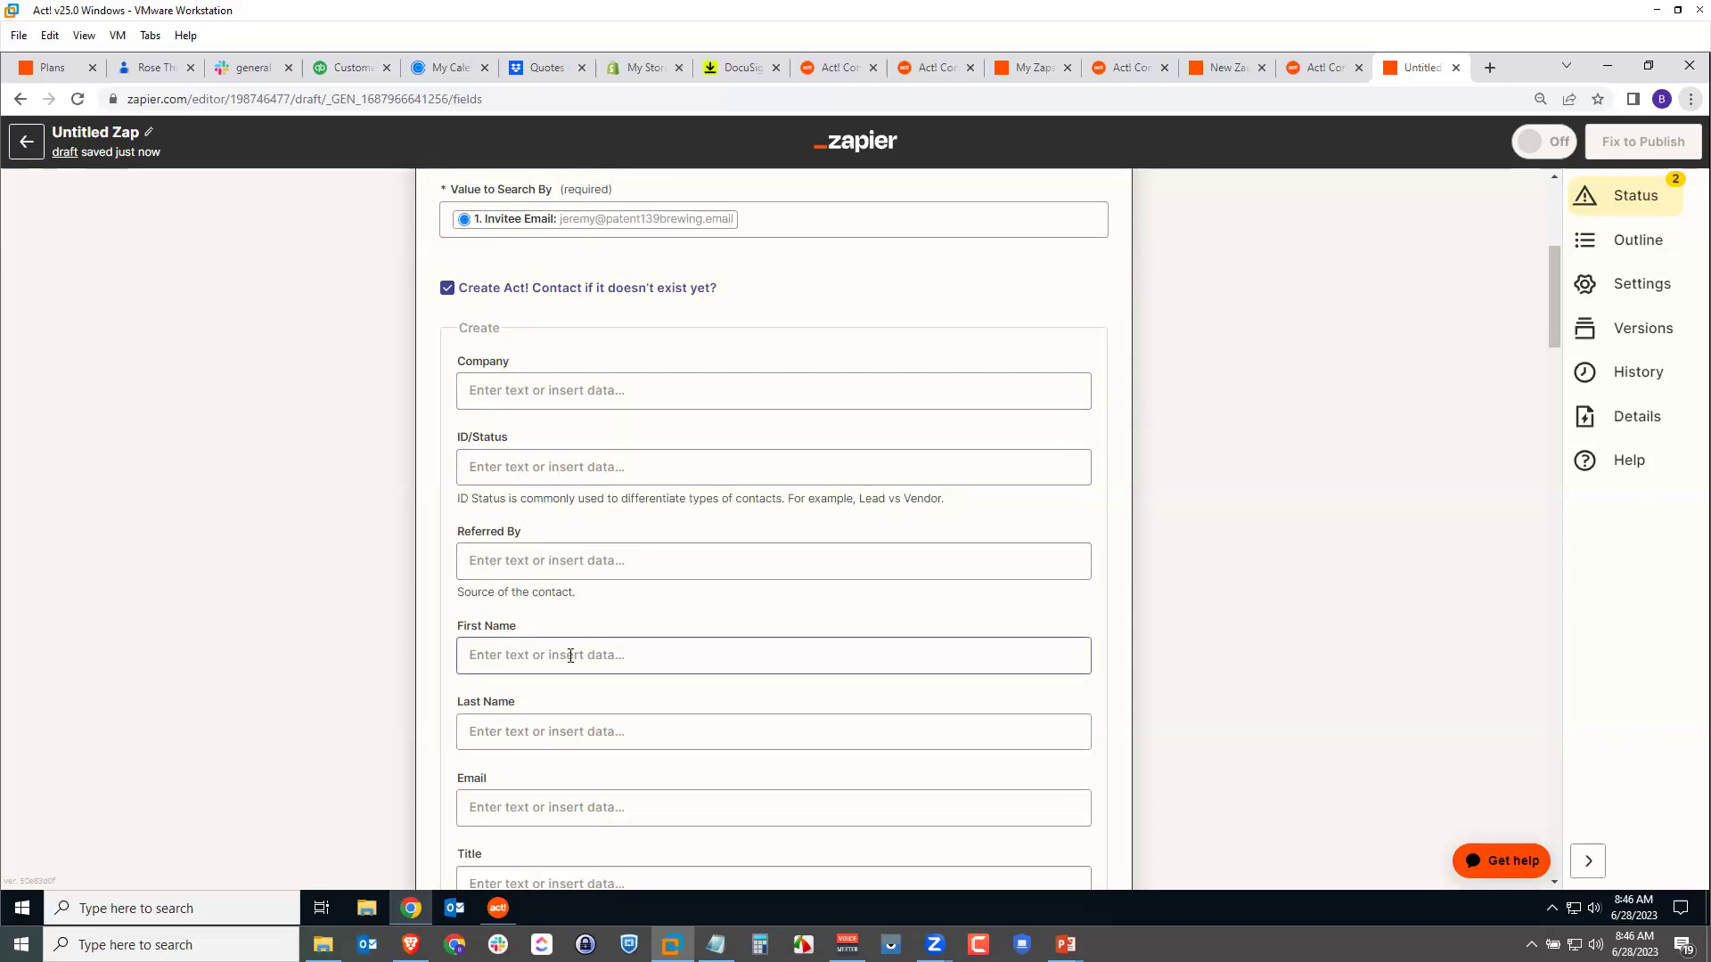
# Step: Map the Calendly Invitee Name into the contact's First Name field
pyautogui.scroll(-1, 566, 654)
pyautogui.click(552, 564)
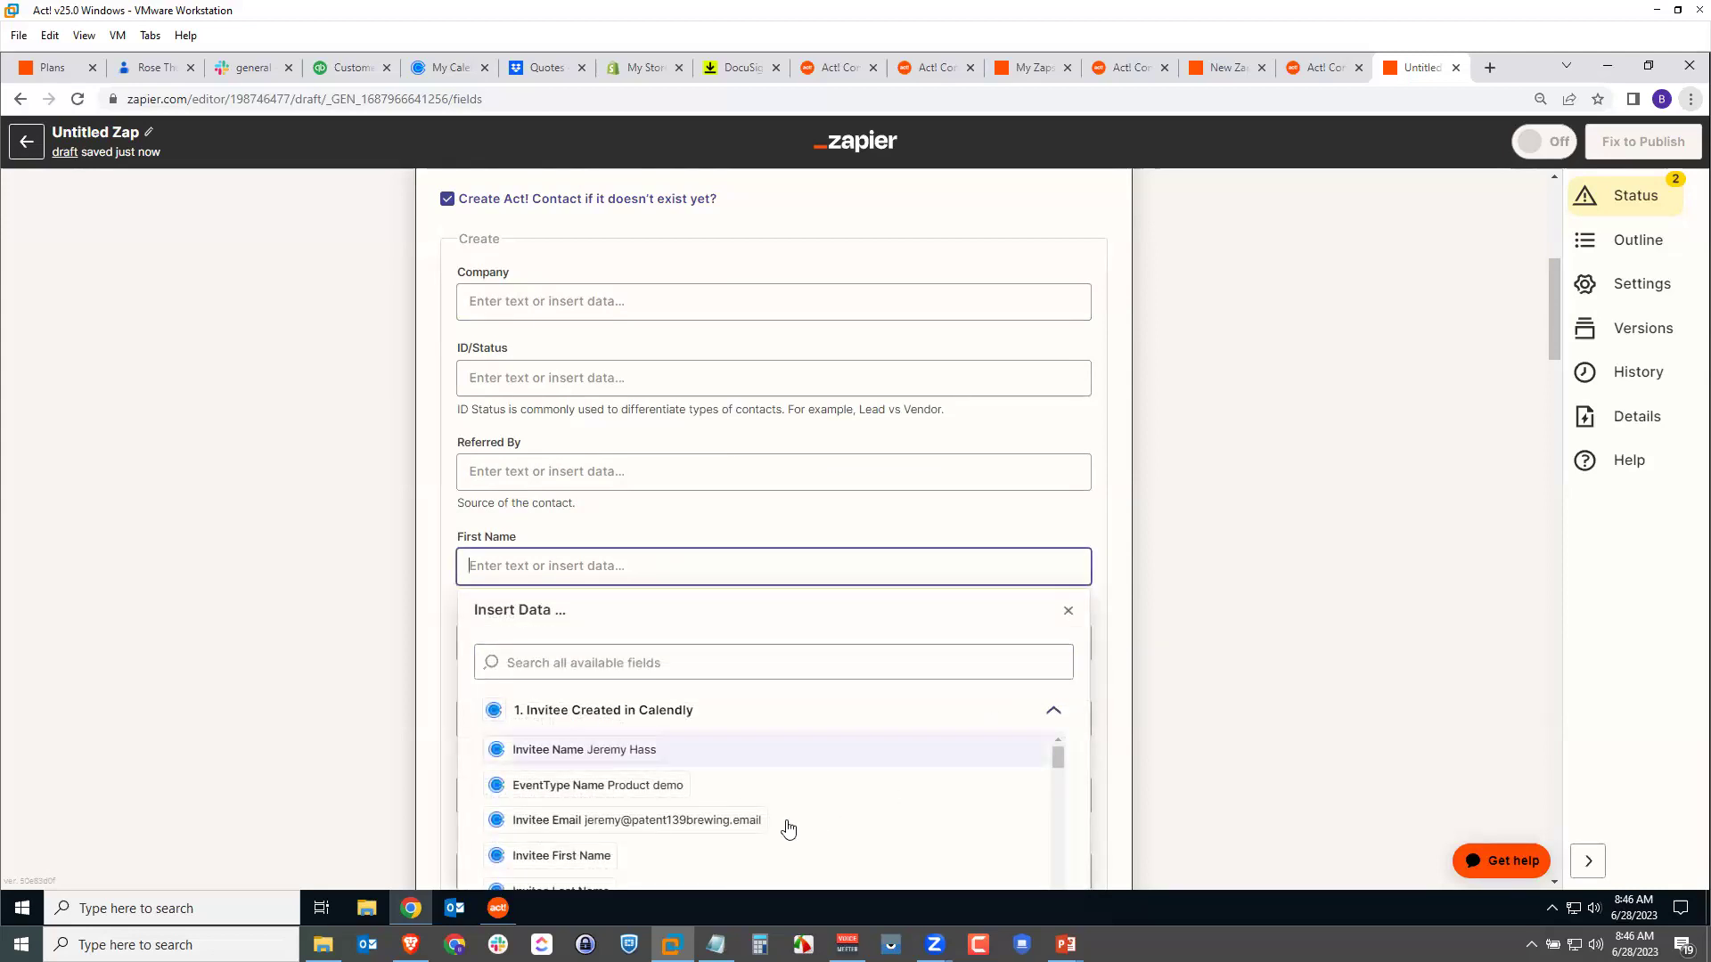
pyautogui.scroll(-1, 677, 820)
pyautogui.scroll(-1, 686, 819)
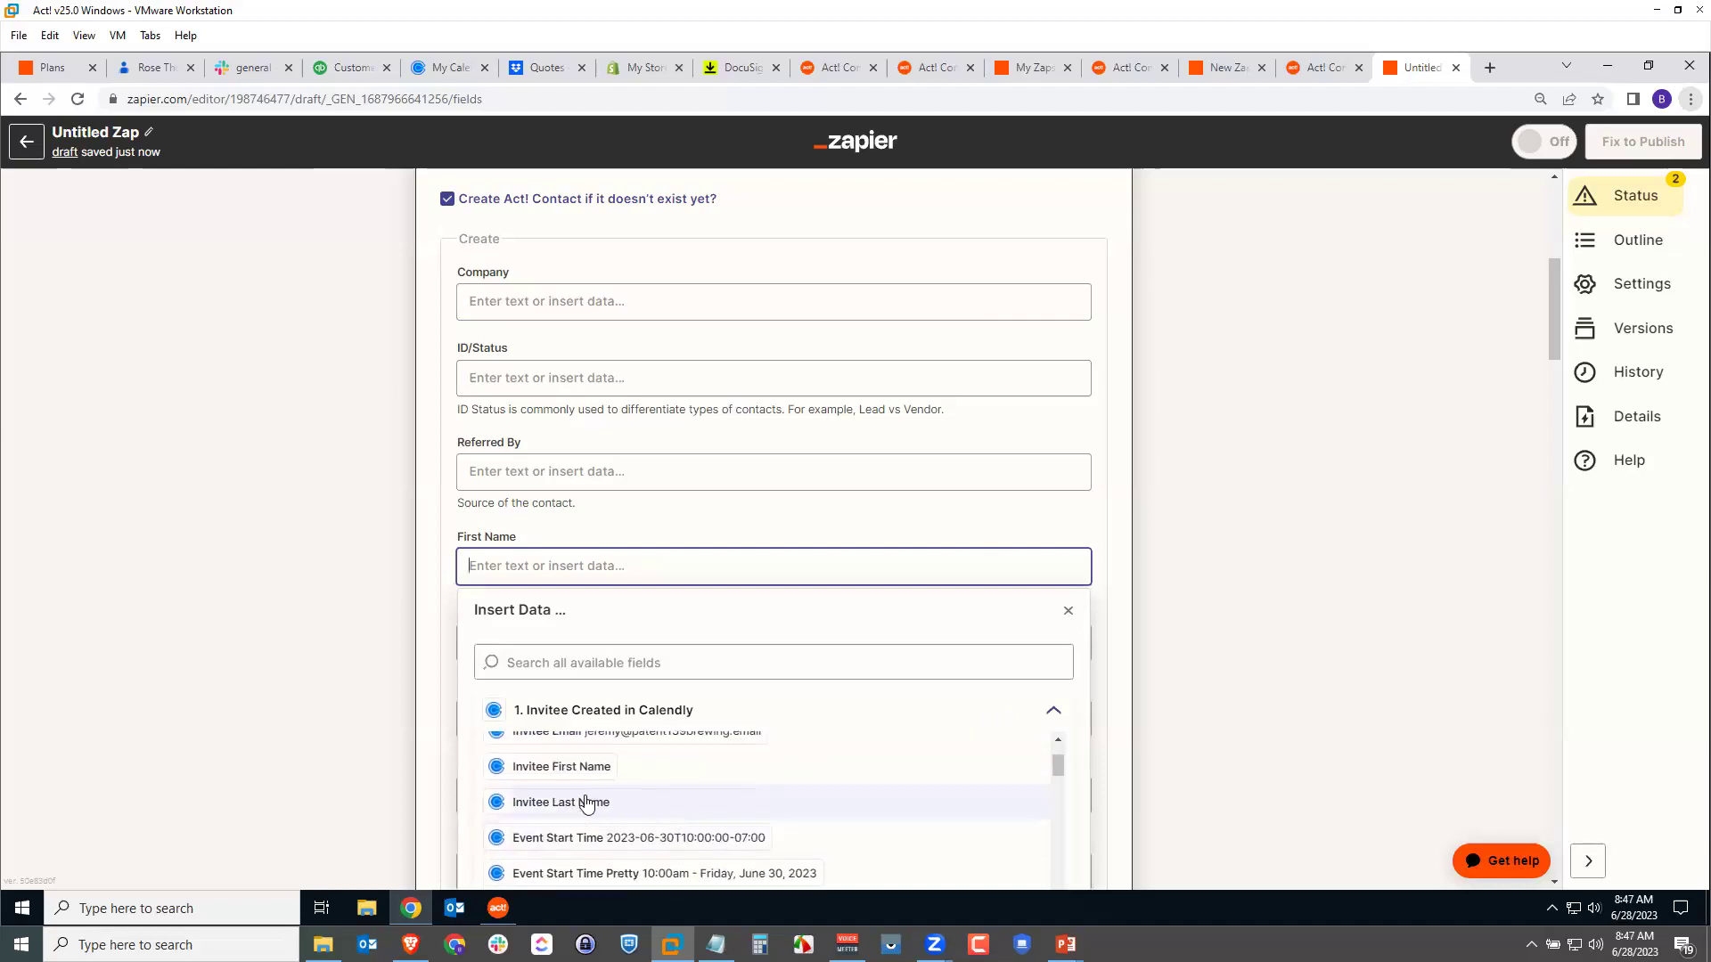
pyautogui.scroll(1, 638, 803)
pyautogui.scroll(-1, 636, 788)
pyautogui.scroll(2, 637, 784)
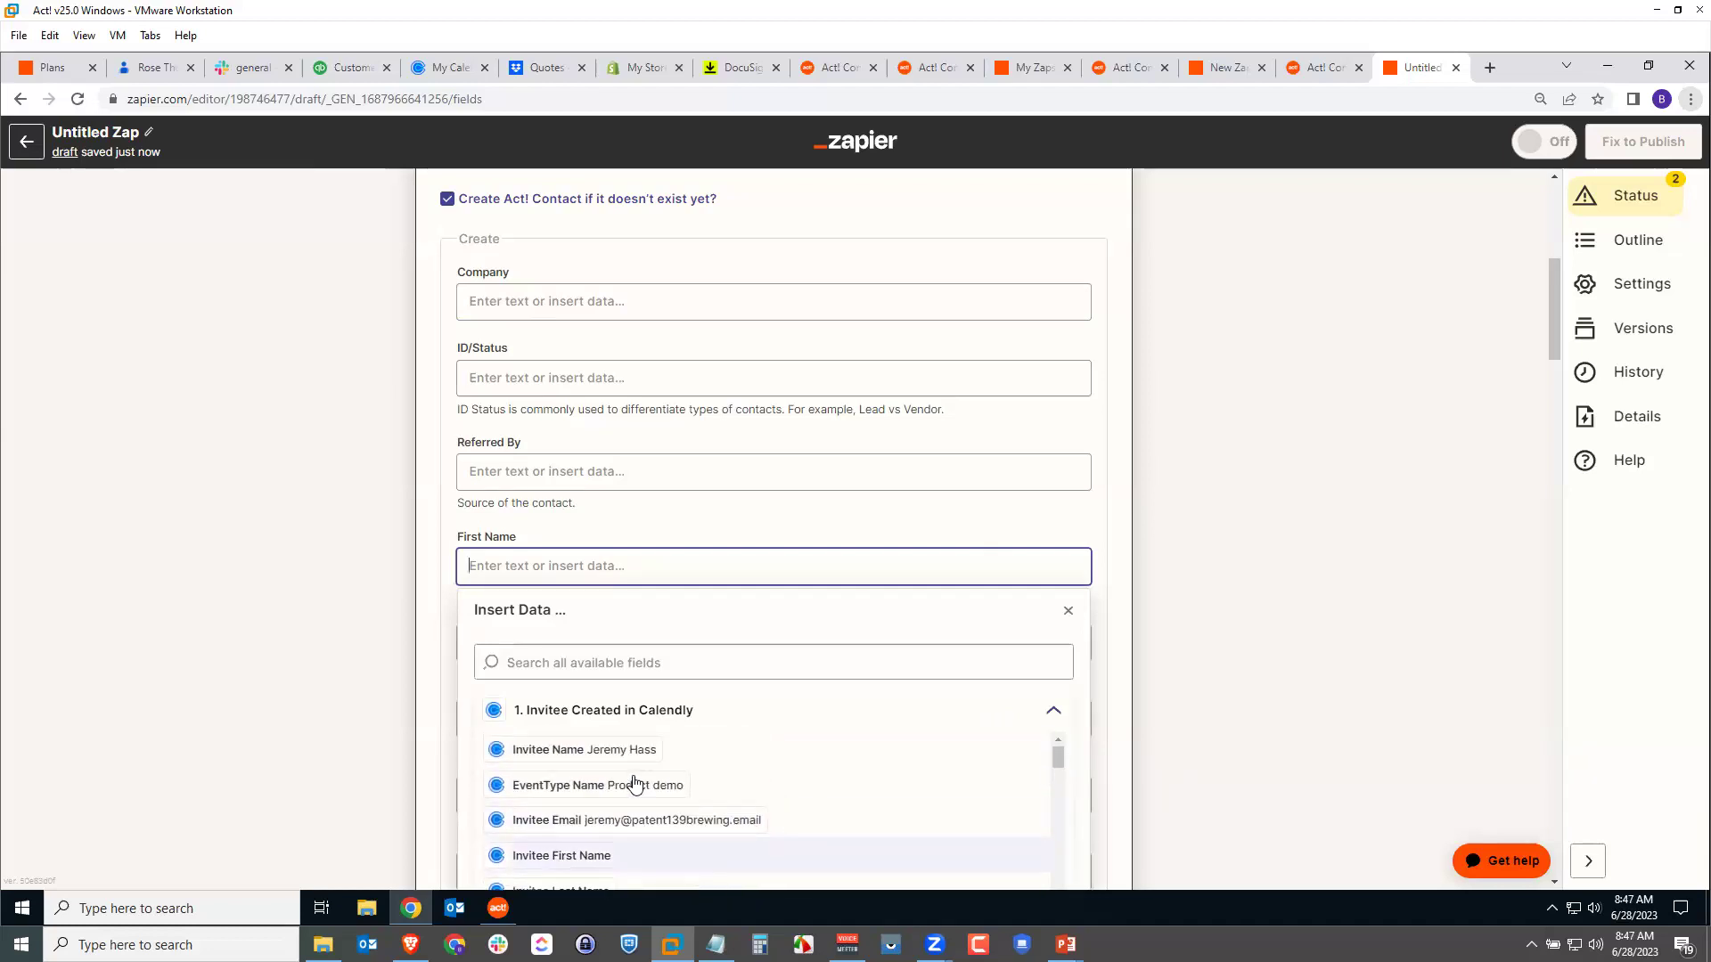
pyautogui.click(621, 751)
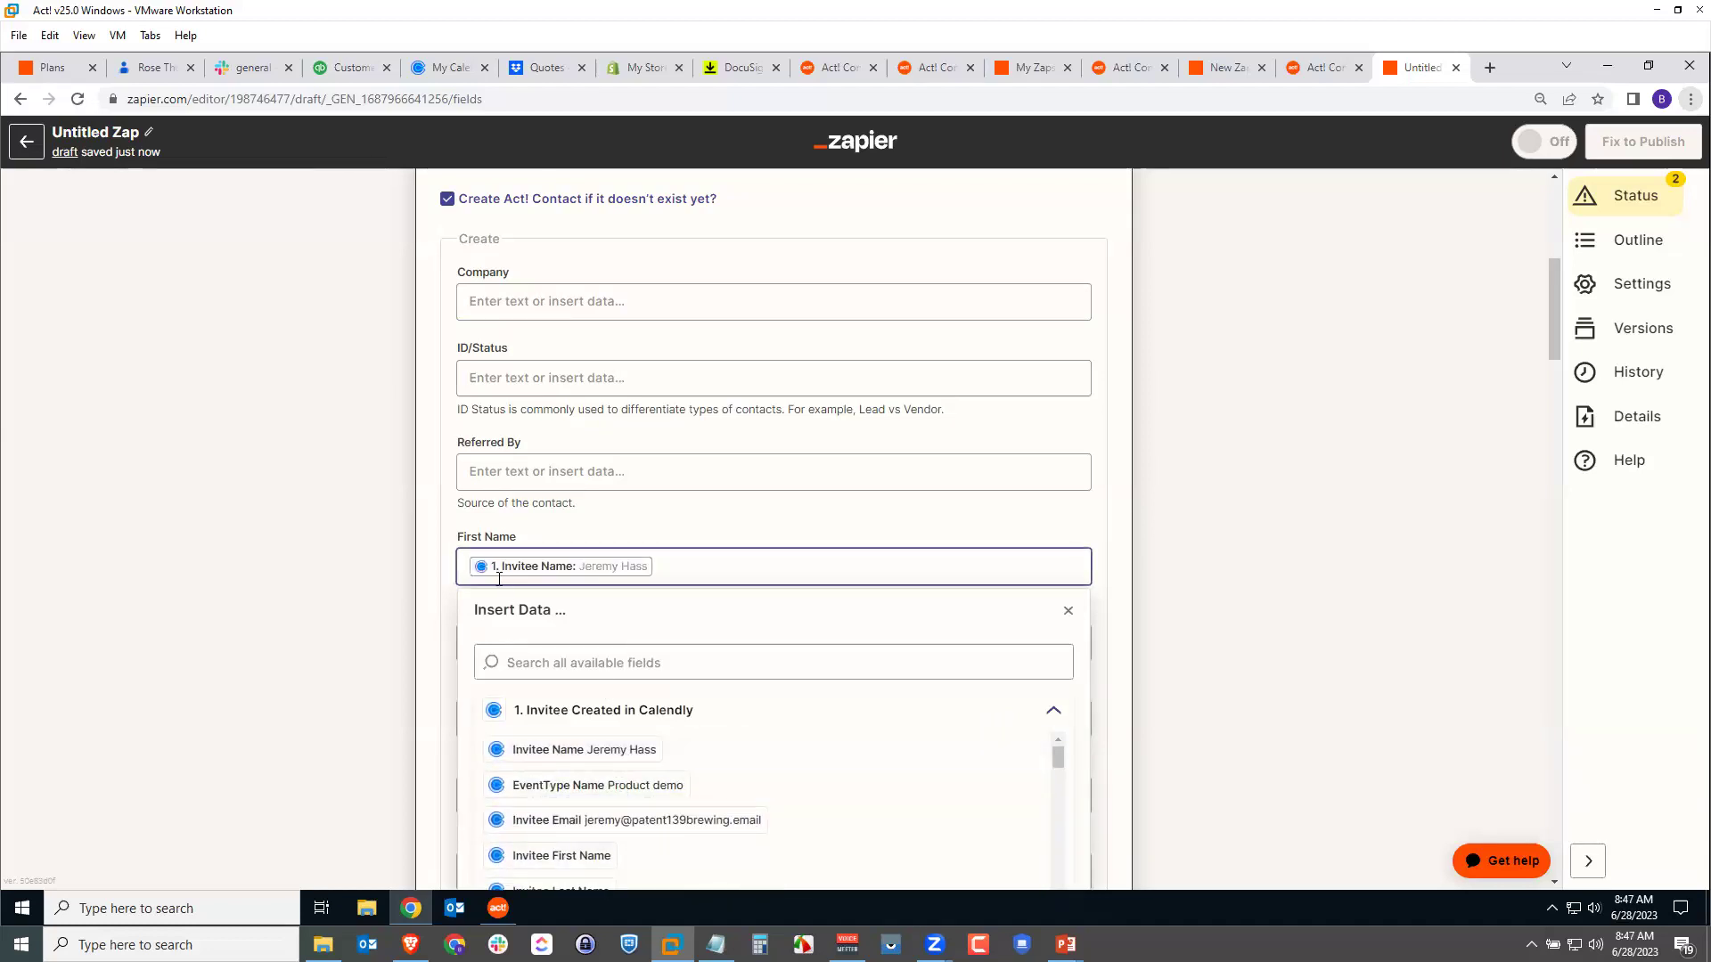
pyautogui.click(1121, 535)
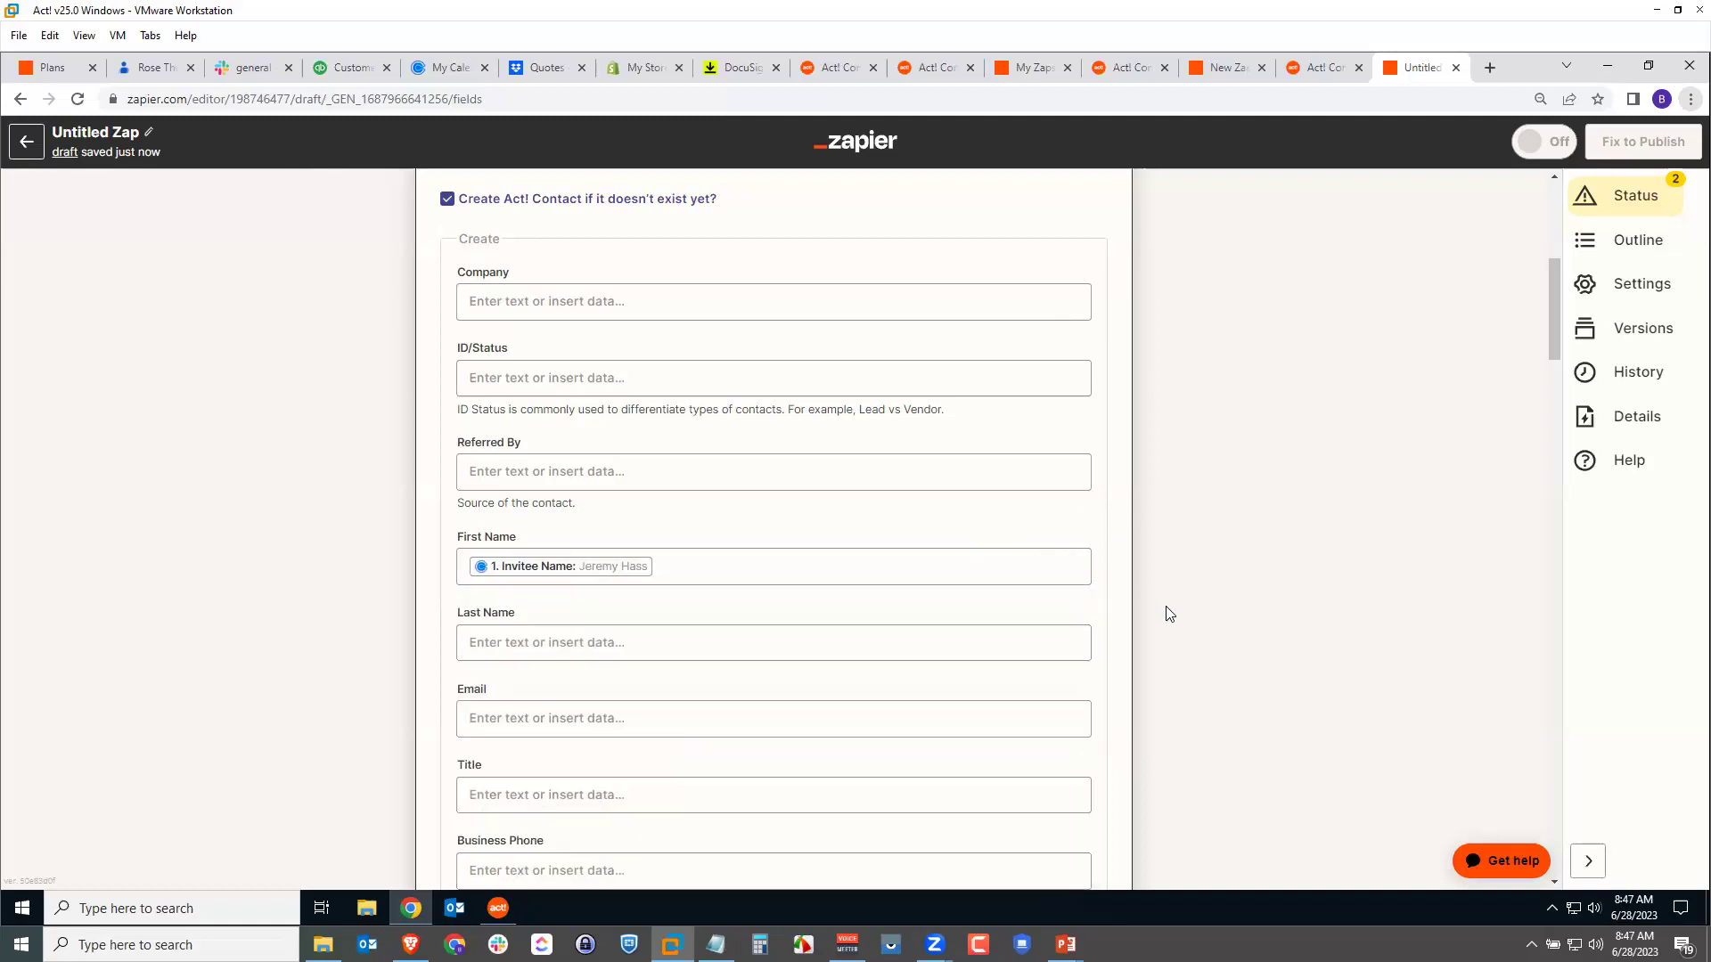
pyautogui.scroll(-4, 1114, 600)
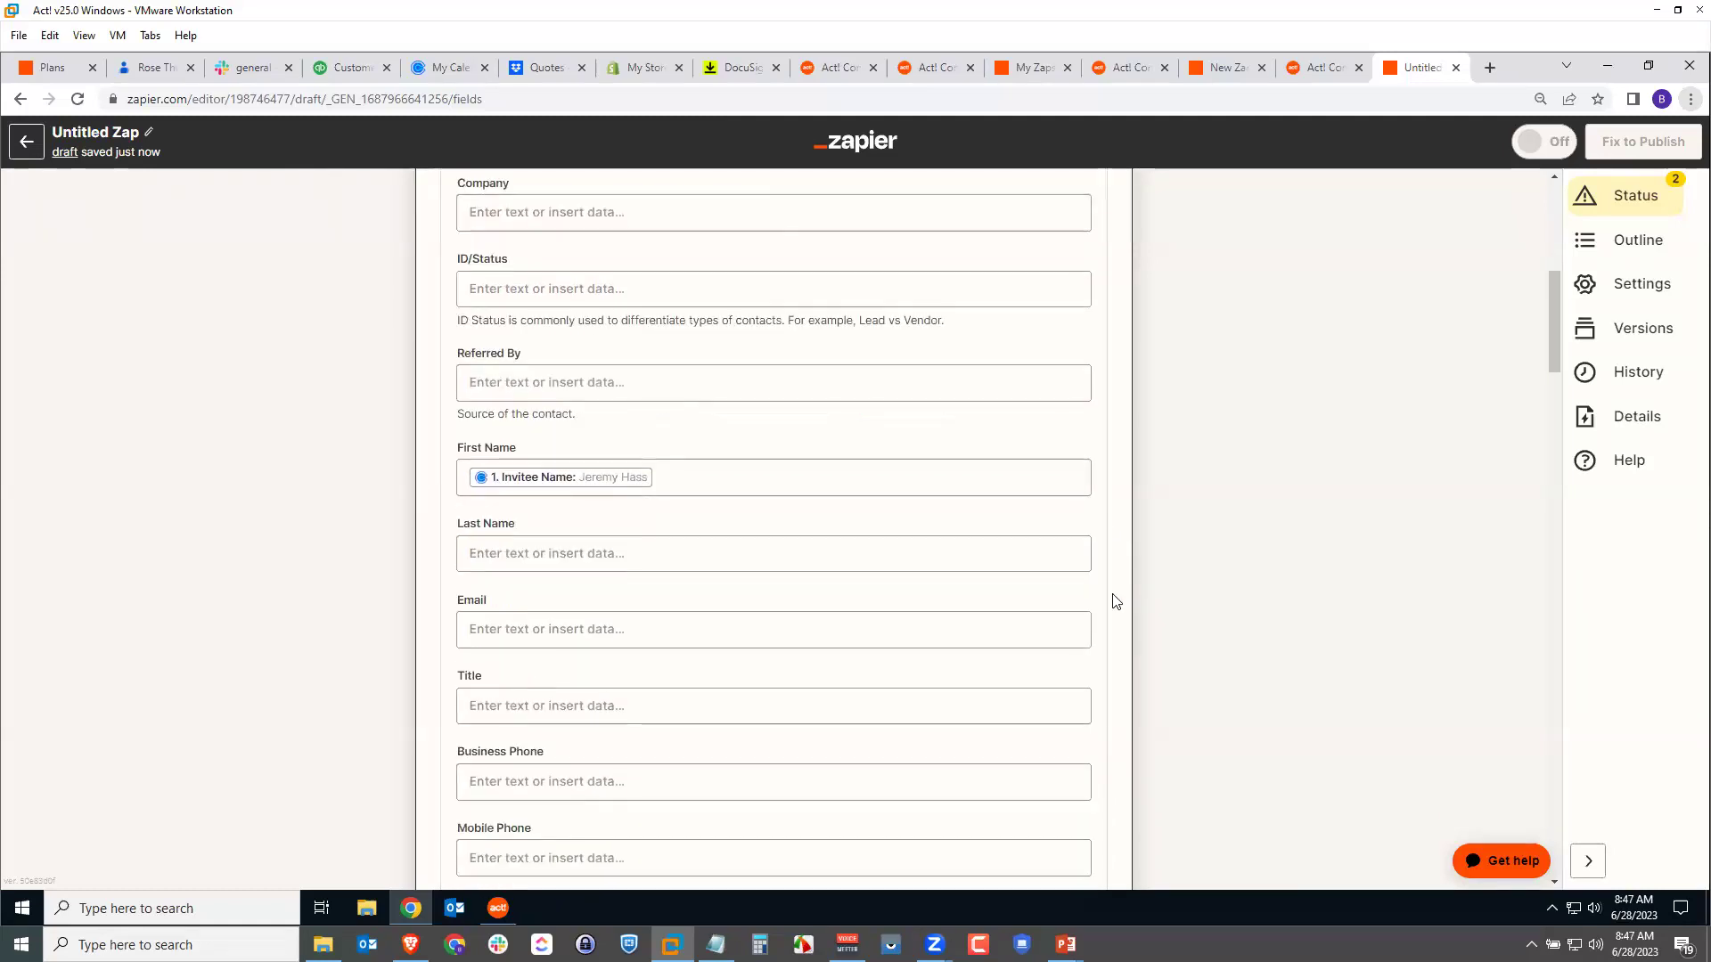
pyautogui.scroll(4, 1114, 597)
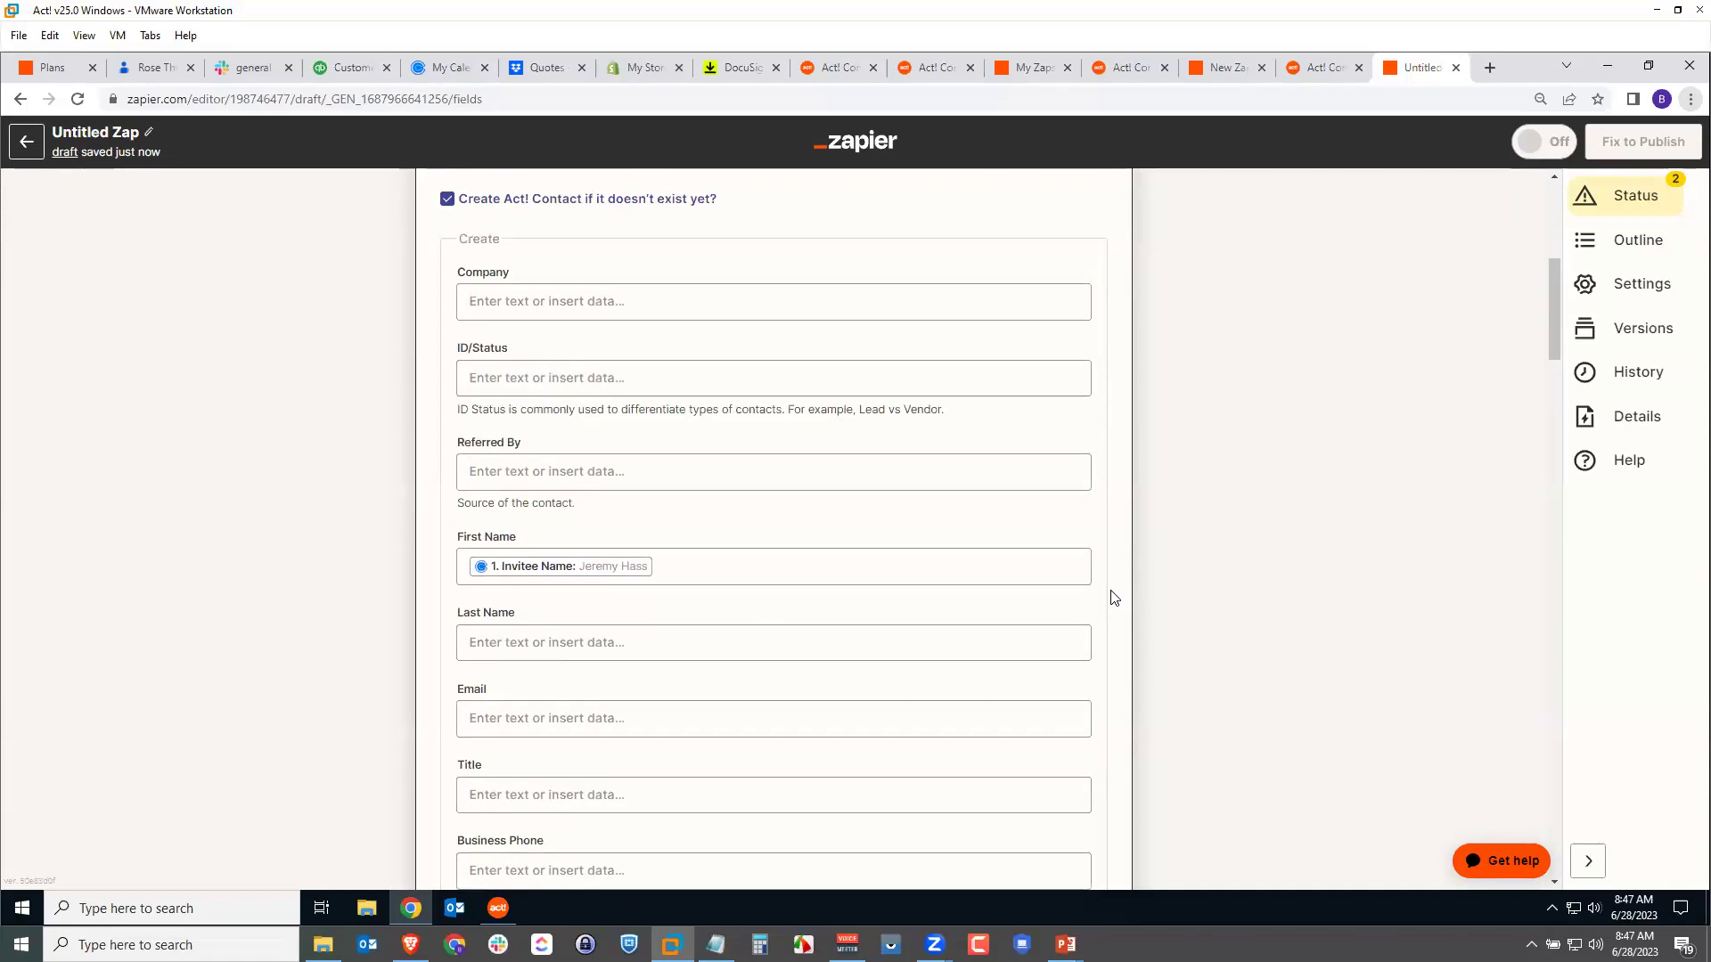
# Step: Map the Calendly Invitee Email into the contact's Email field, leaving remaining fields blank
pyautogui.click(565, 728)
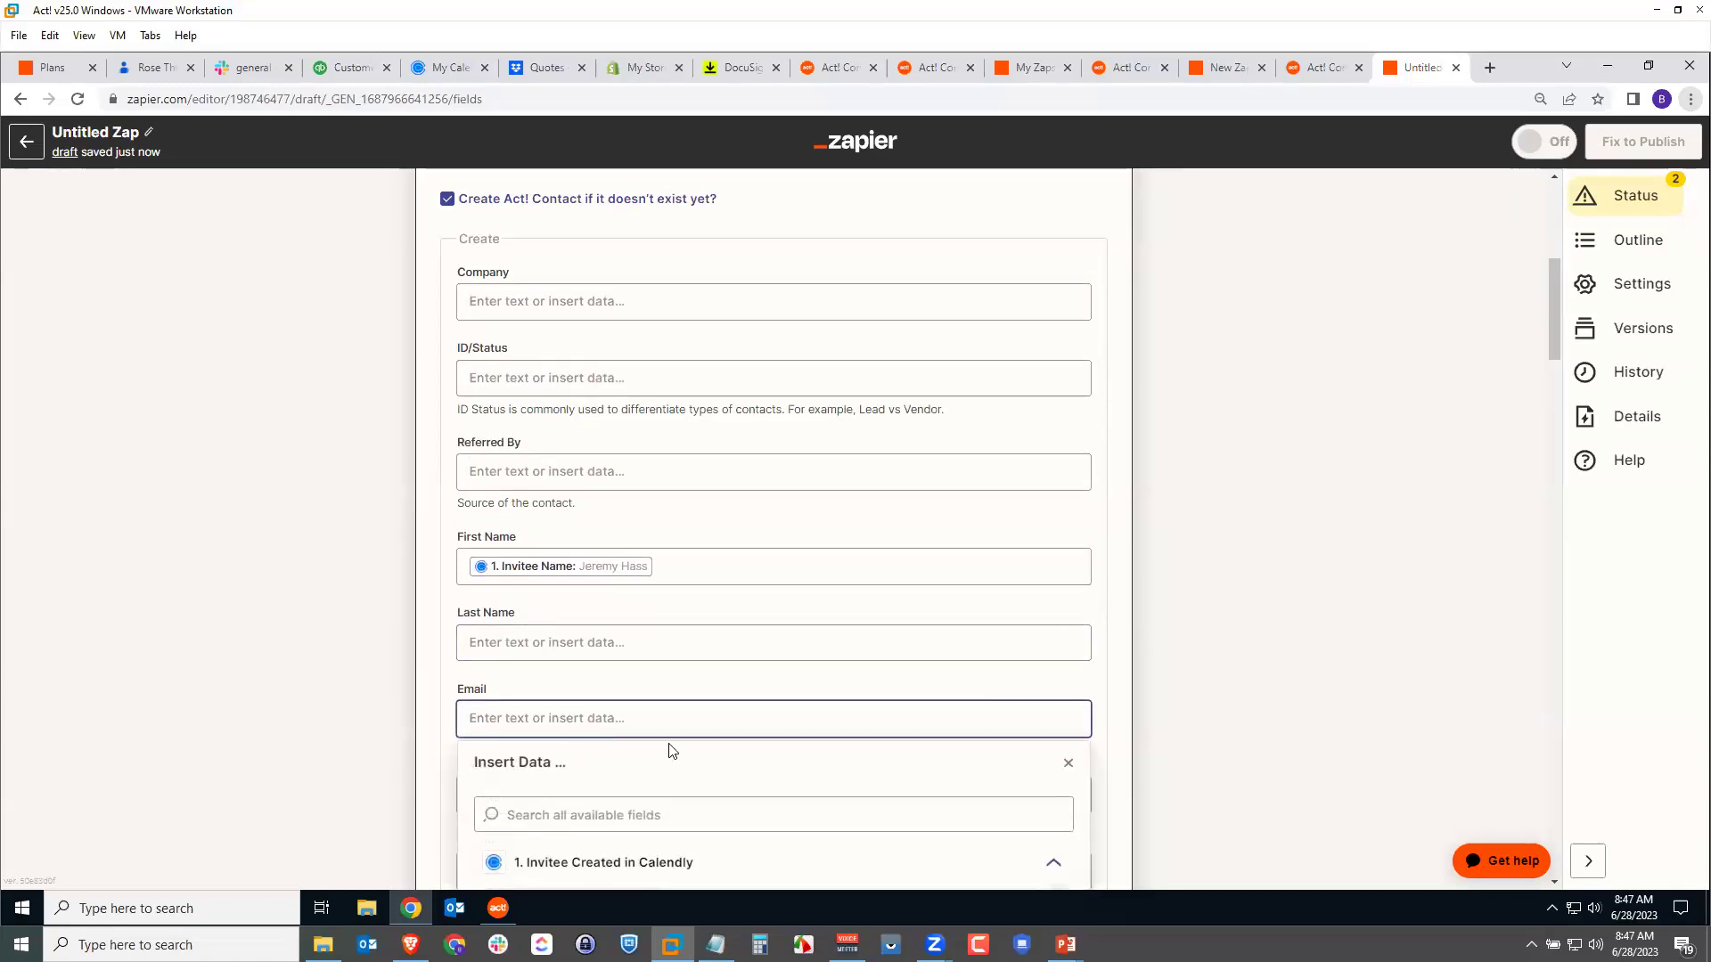
pyautogui.scroll(-2, 668, 749)
pyautogui.click(724, 800)
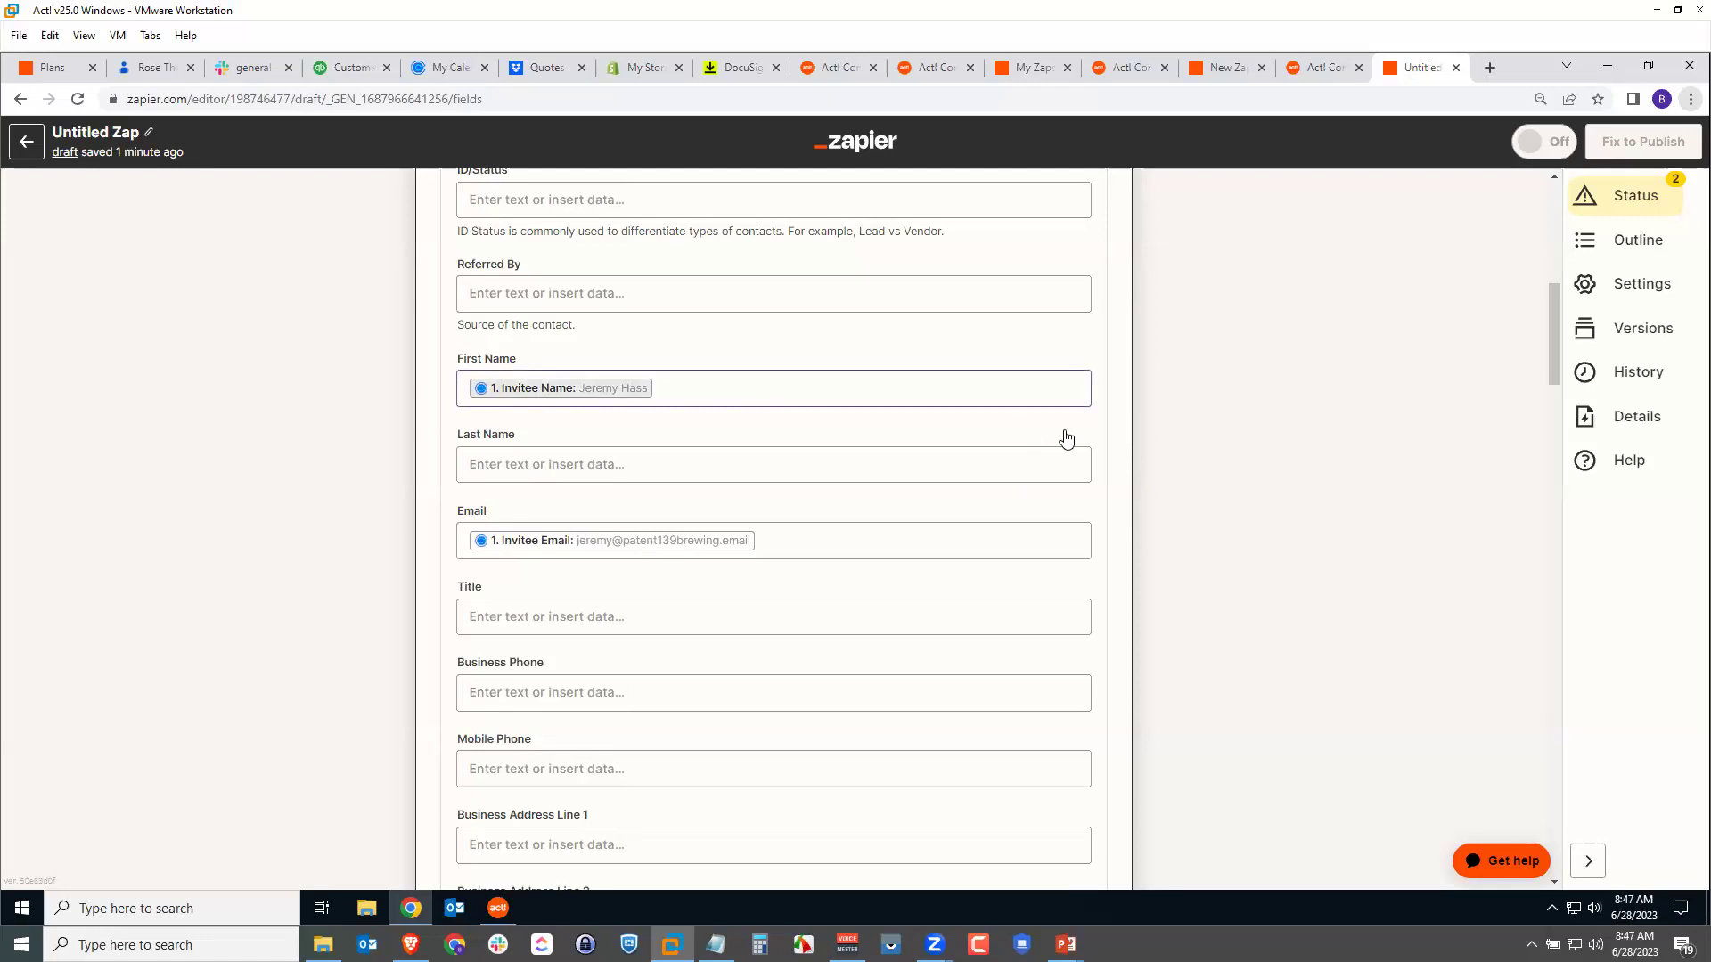
pyautogui.scroll(-7, 1120, 490)
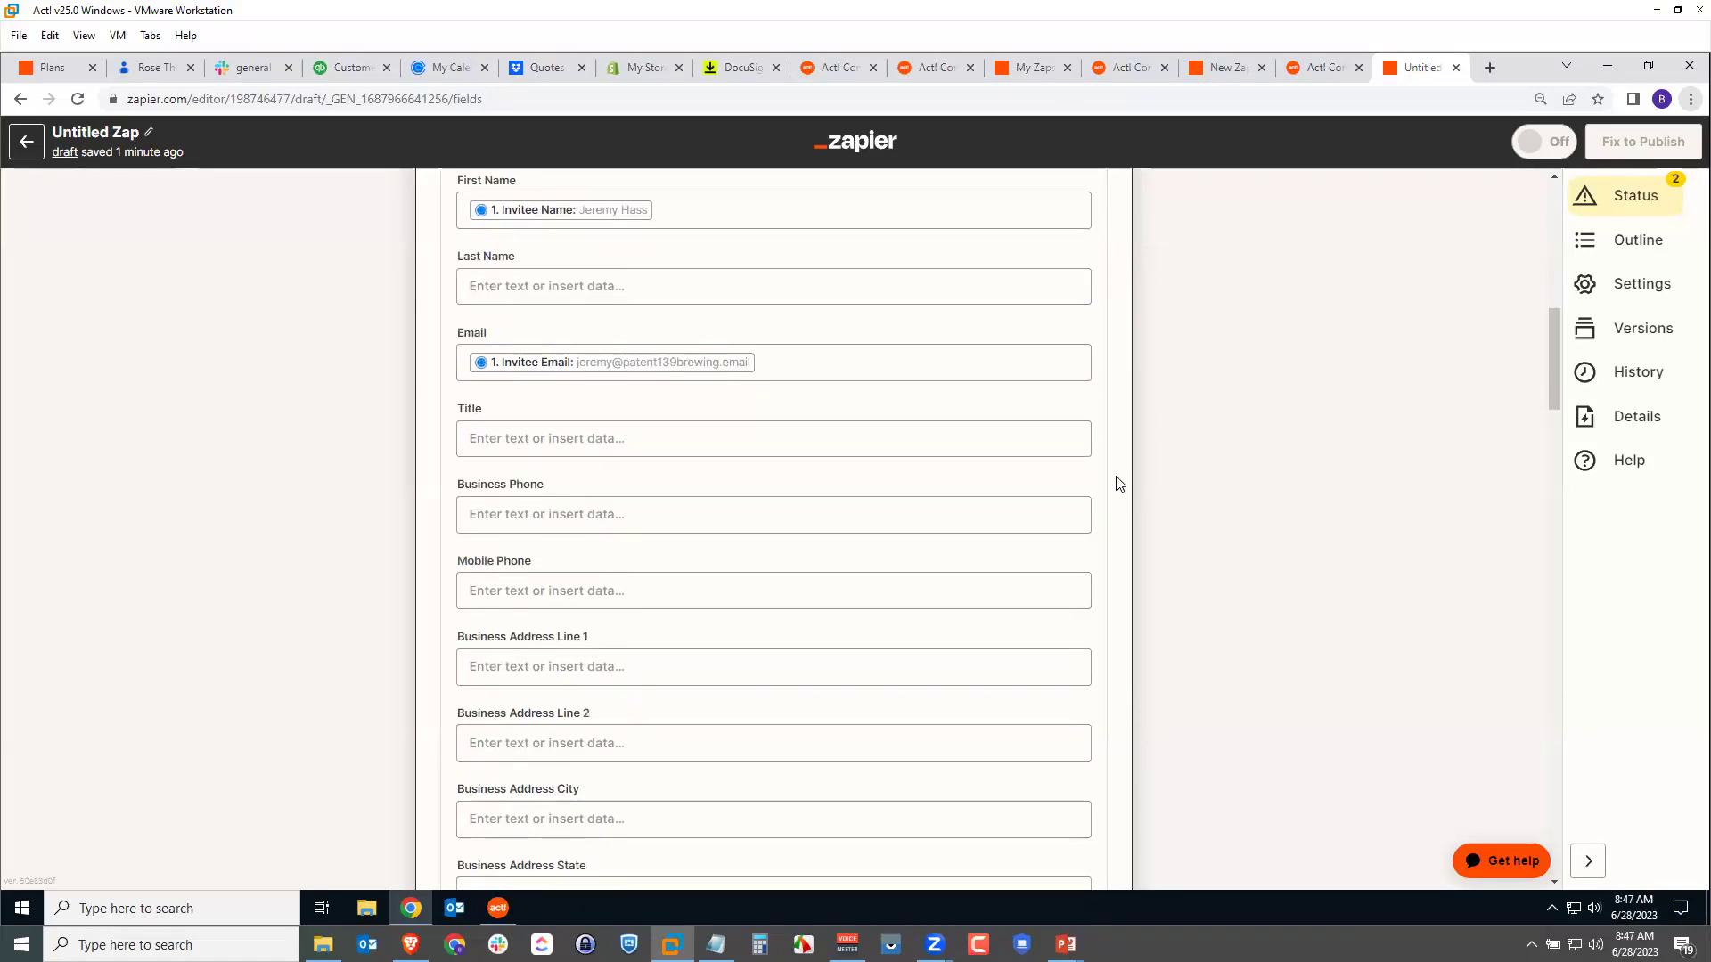
pyautogui.scroll(-4, 1120, 484)
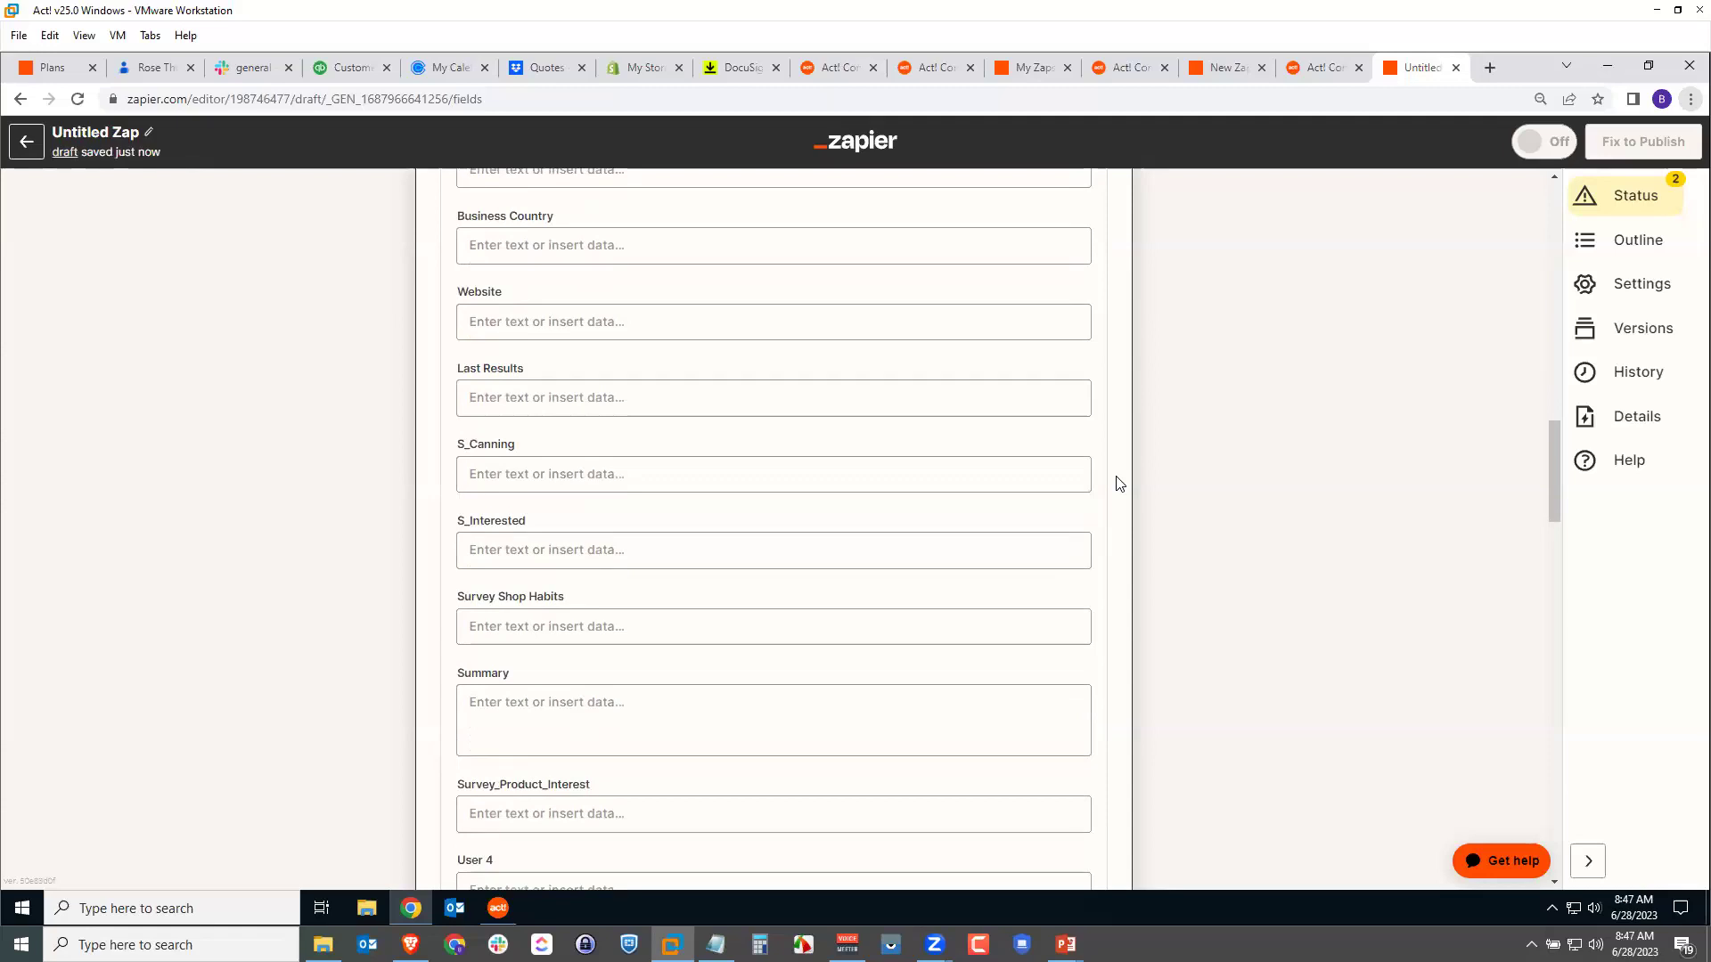
pyautogui.scroll(-10, 1120, 484)
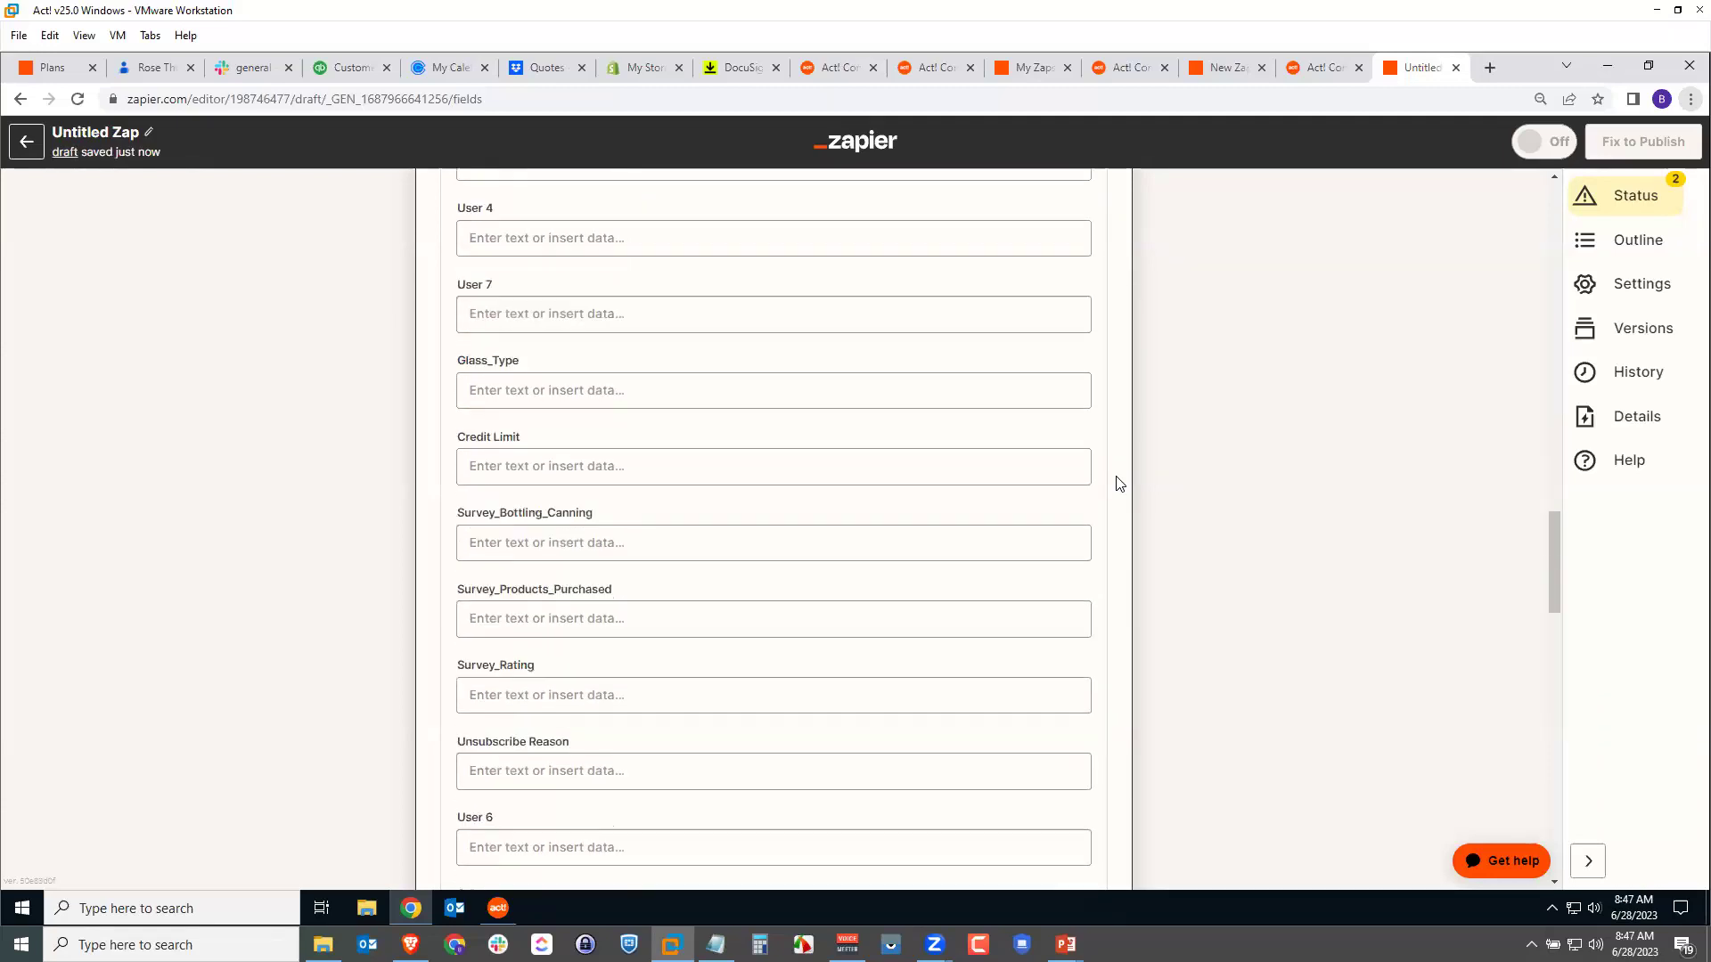
pyautogui.scroll(-3, 1121, 482)
pyautogui.scroll(-8, 1120, 482)
pyautogui.scroll(-6, 1120, 476)
# Step: Continue to the Test section and run Test action for the Find or Create Contact step
pyautogui.click(632, 591)
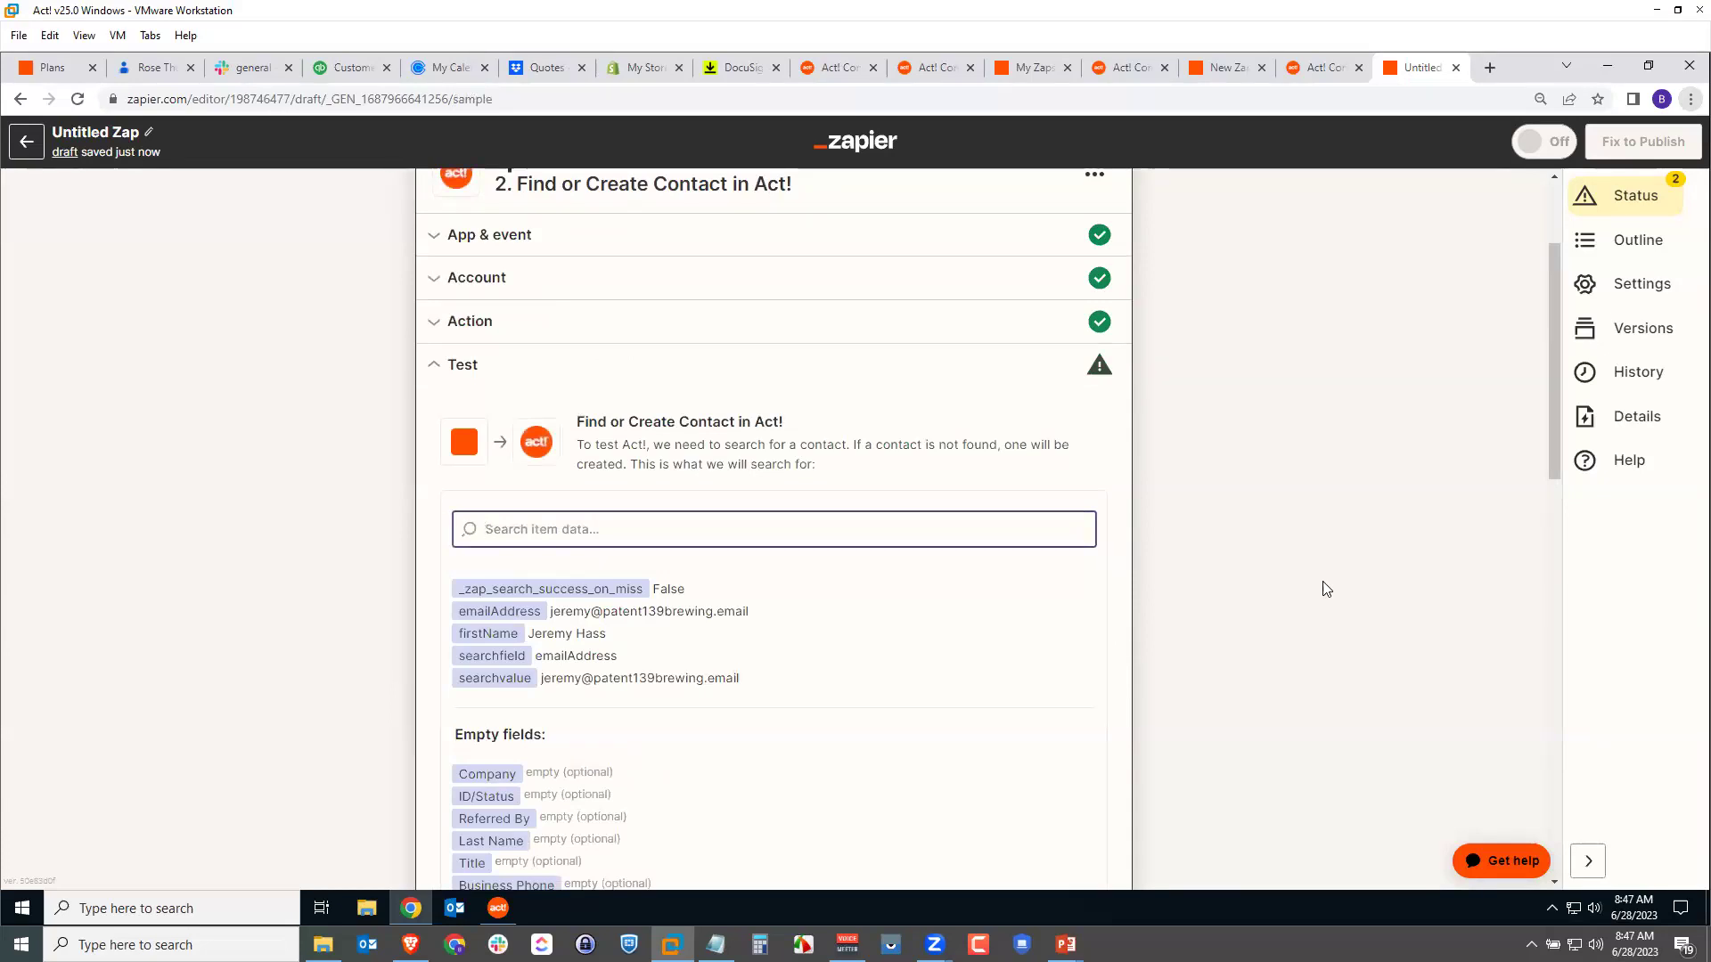
pyautogui.scroll(-2, 1232, 535)
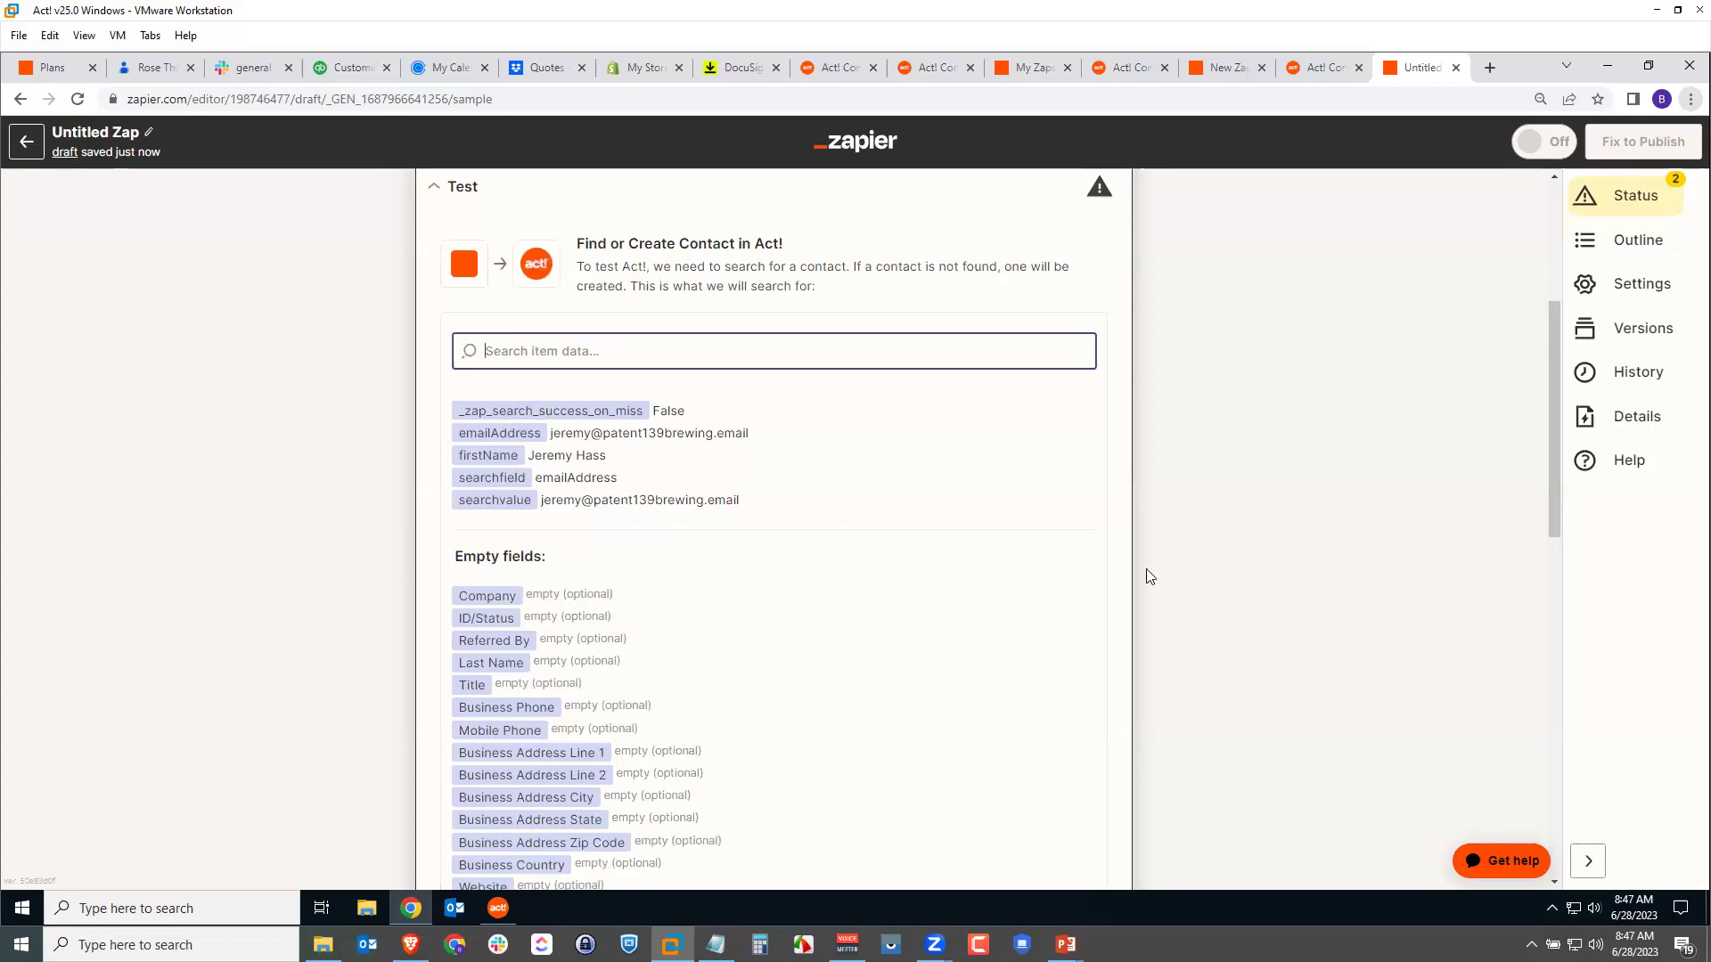
pyautogui.scroll(-3, 1183, 579)
pyautogui.scroll(-10, 1183, 579)
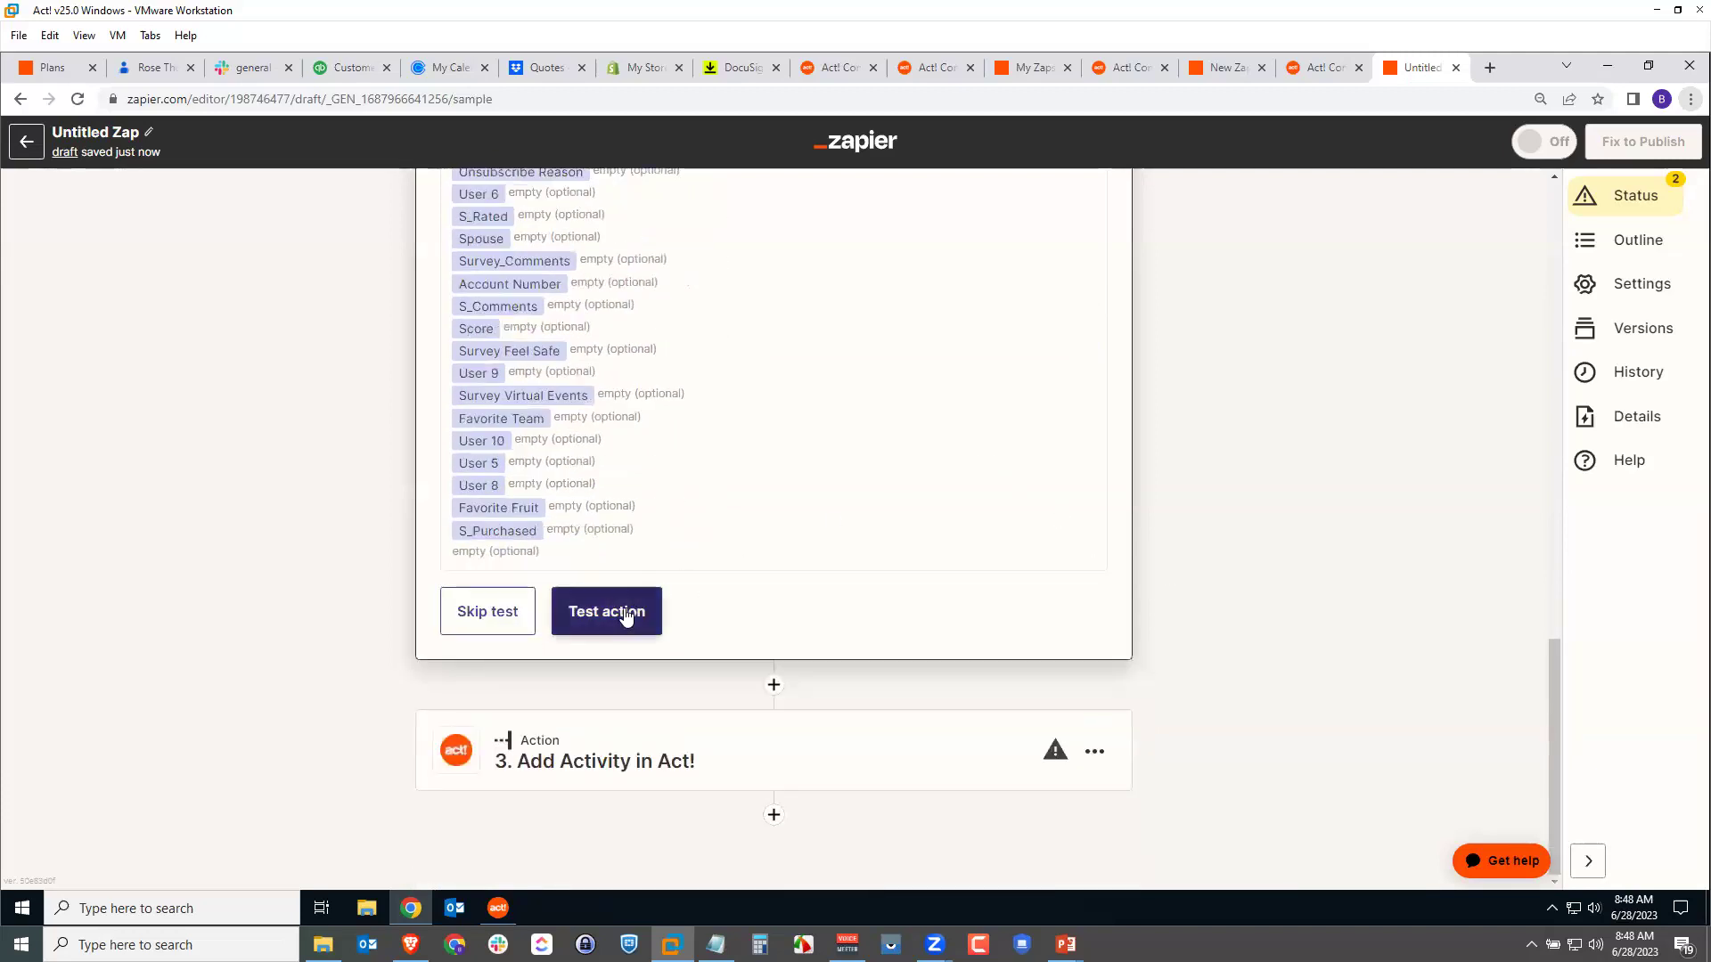
pyautogui.click(631, 612)
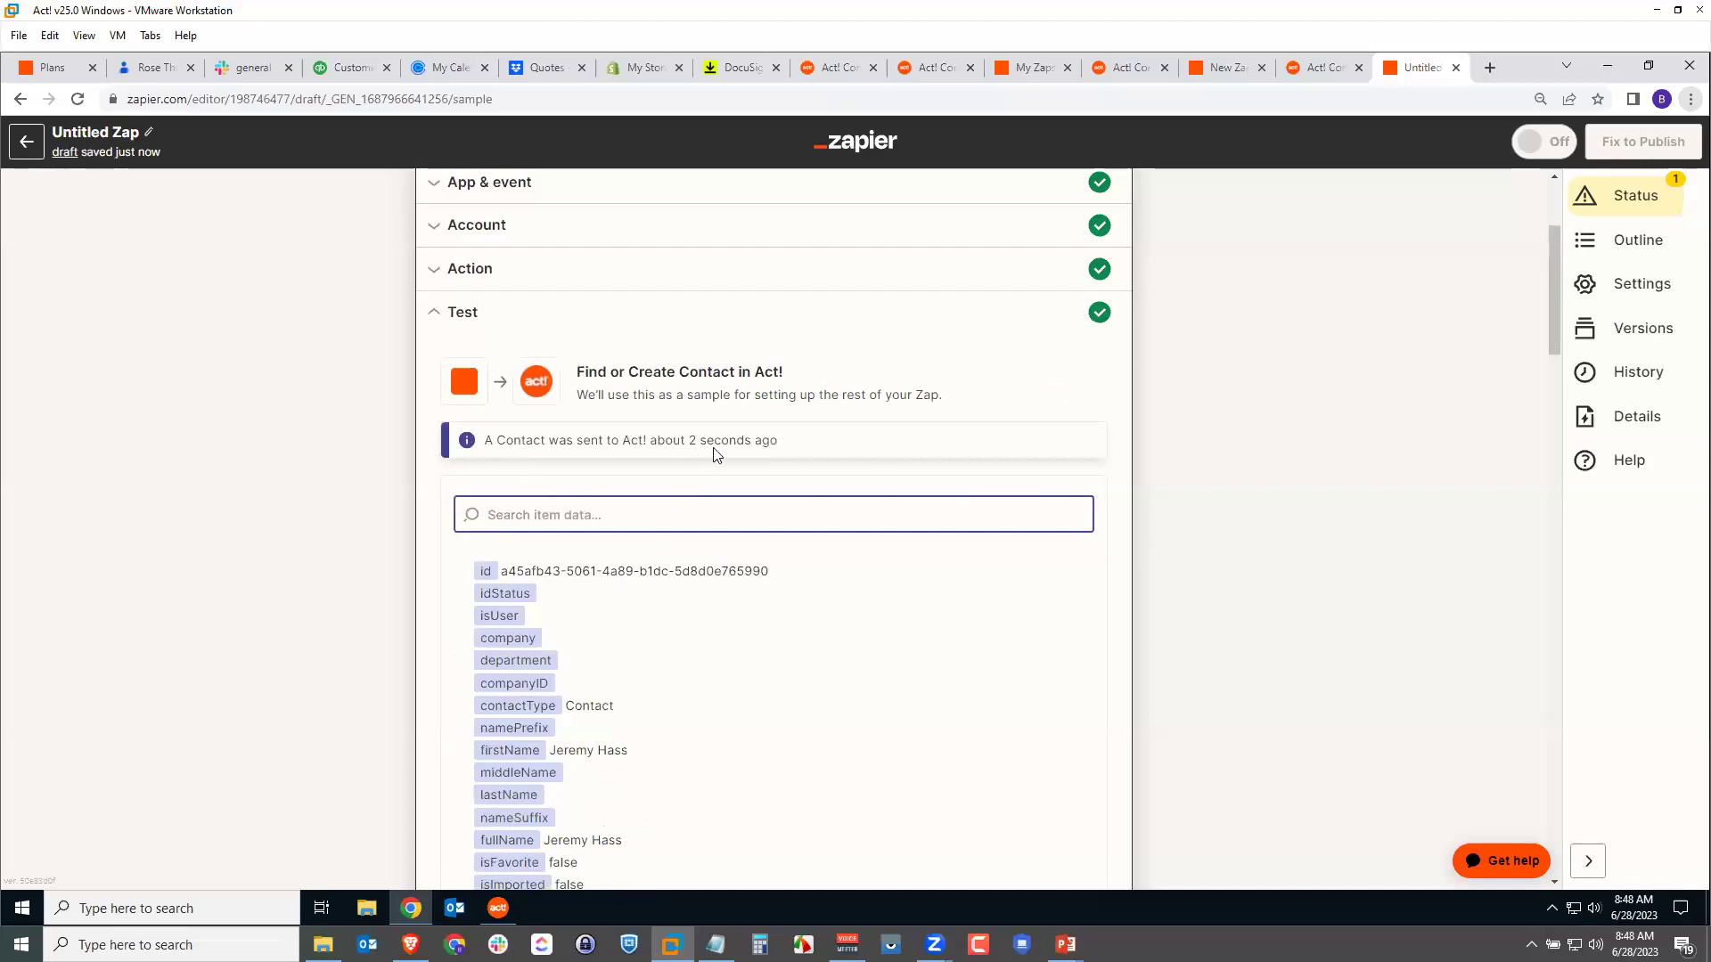
# Step: In Act!, look up the new contact by surname and delete the surname from its Salutation
pyautogui.click(496, 916)
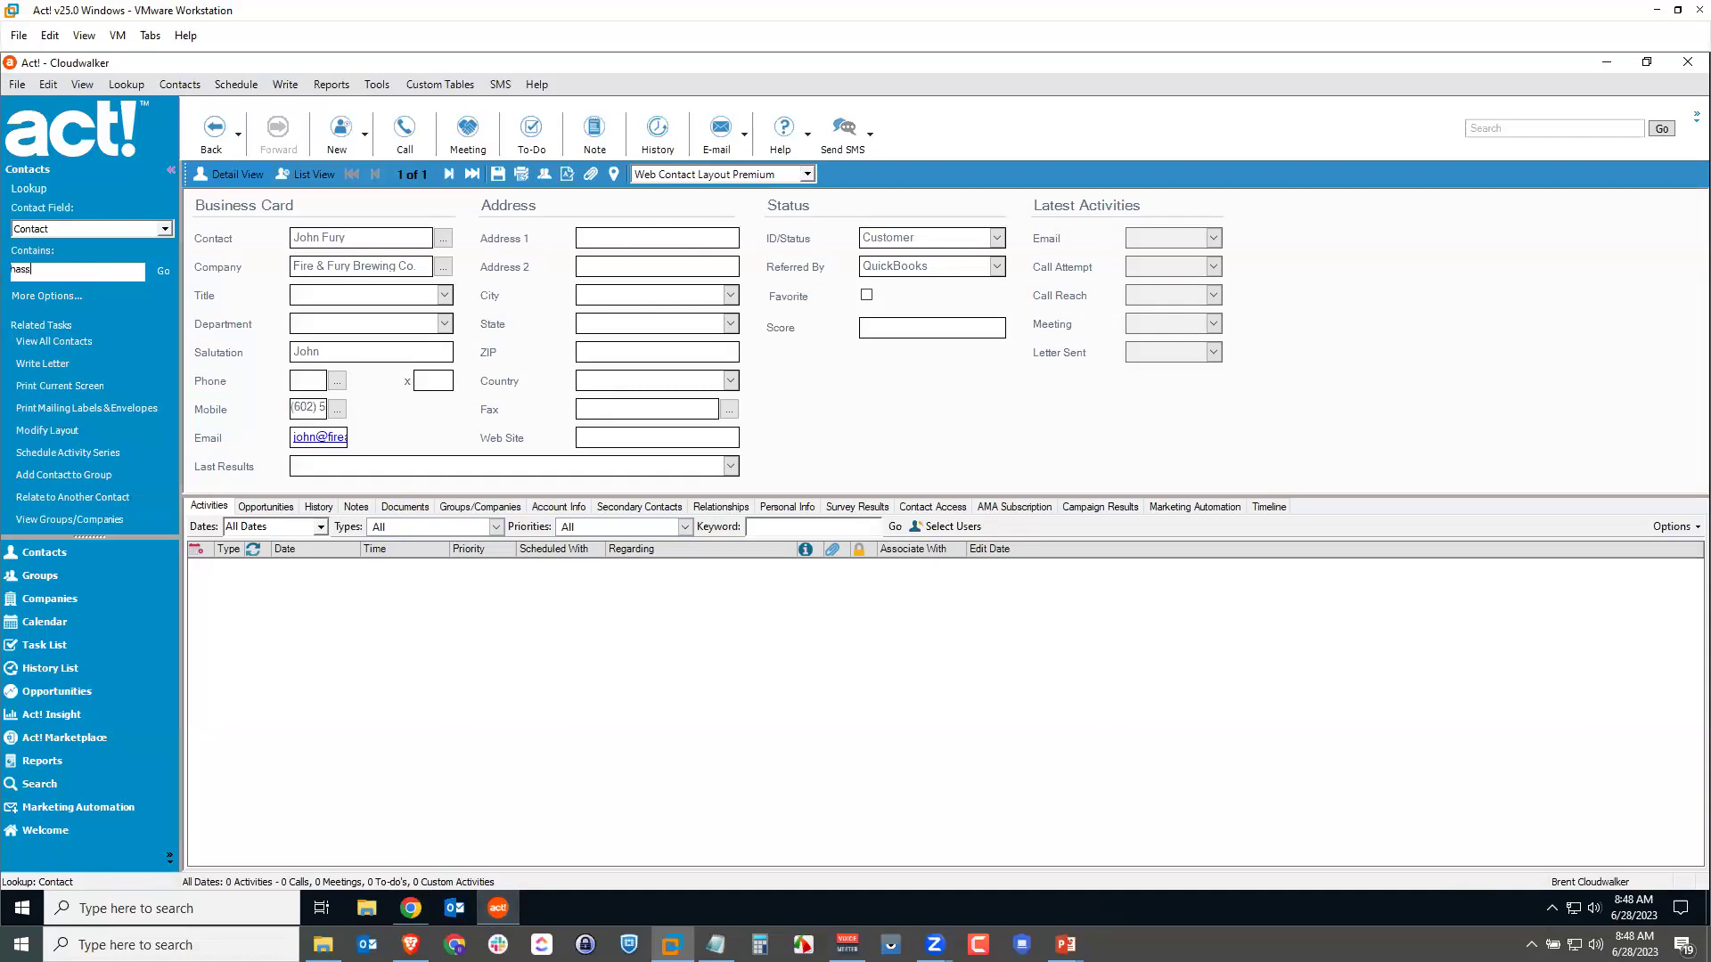
pyautogui.click(163, 271)
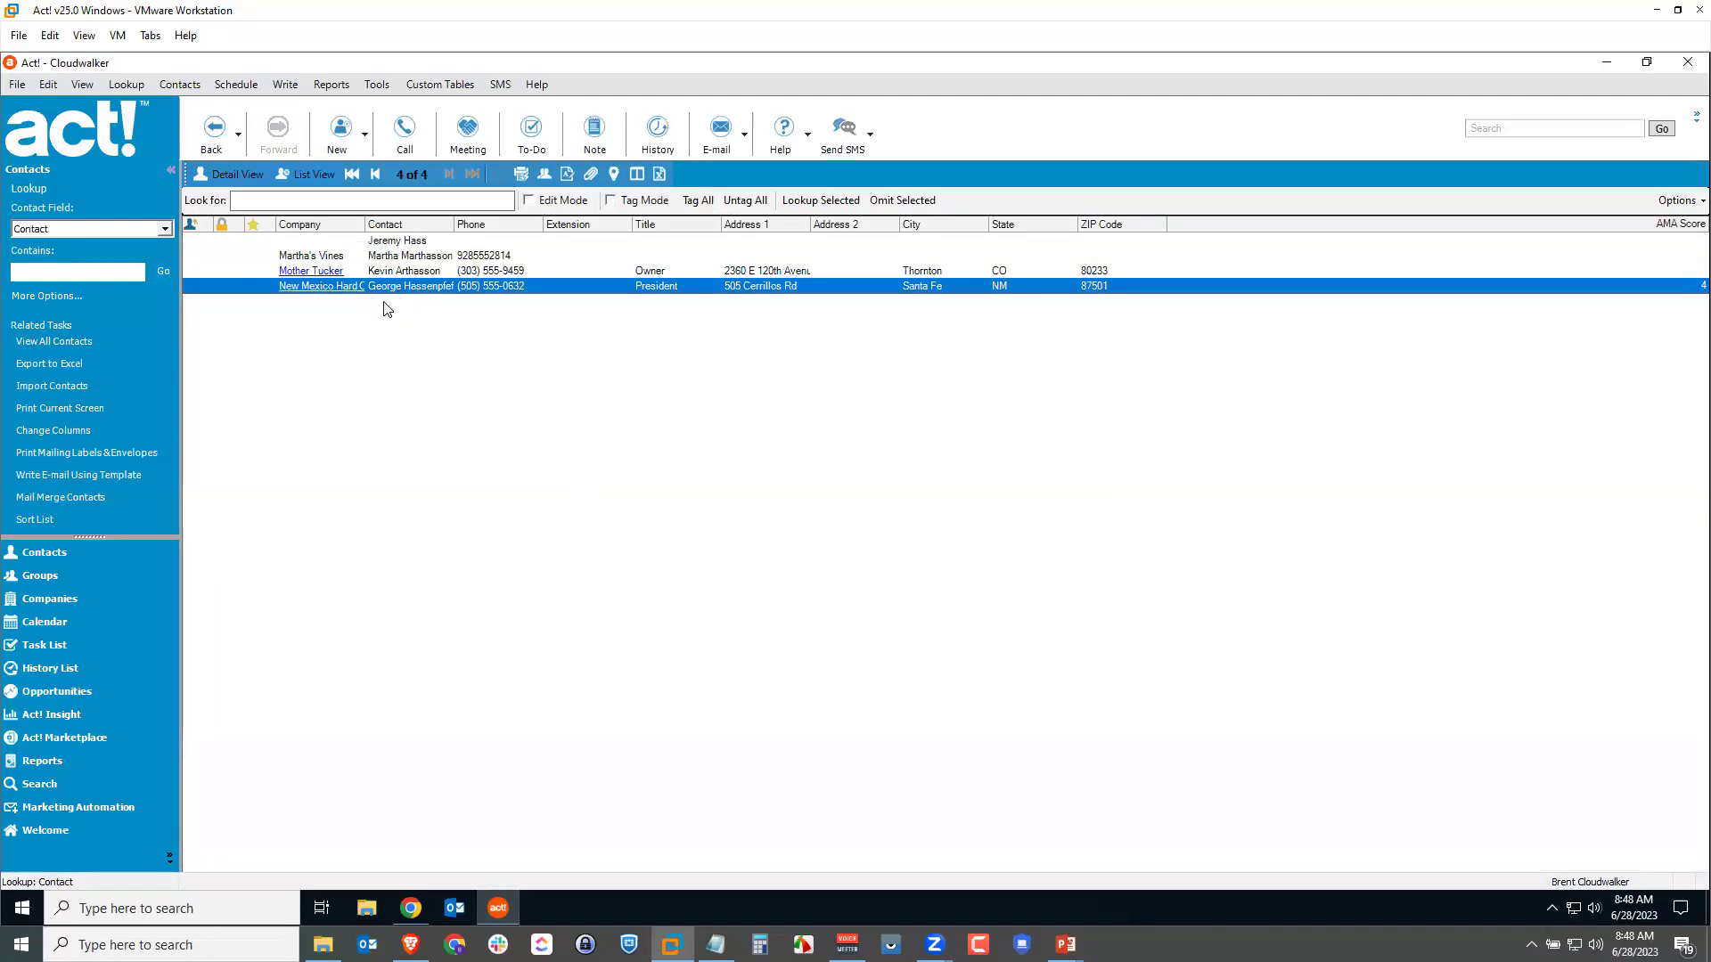
pyautogui.doubleClick(410, 243)
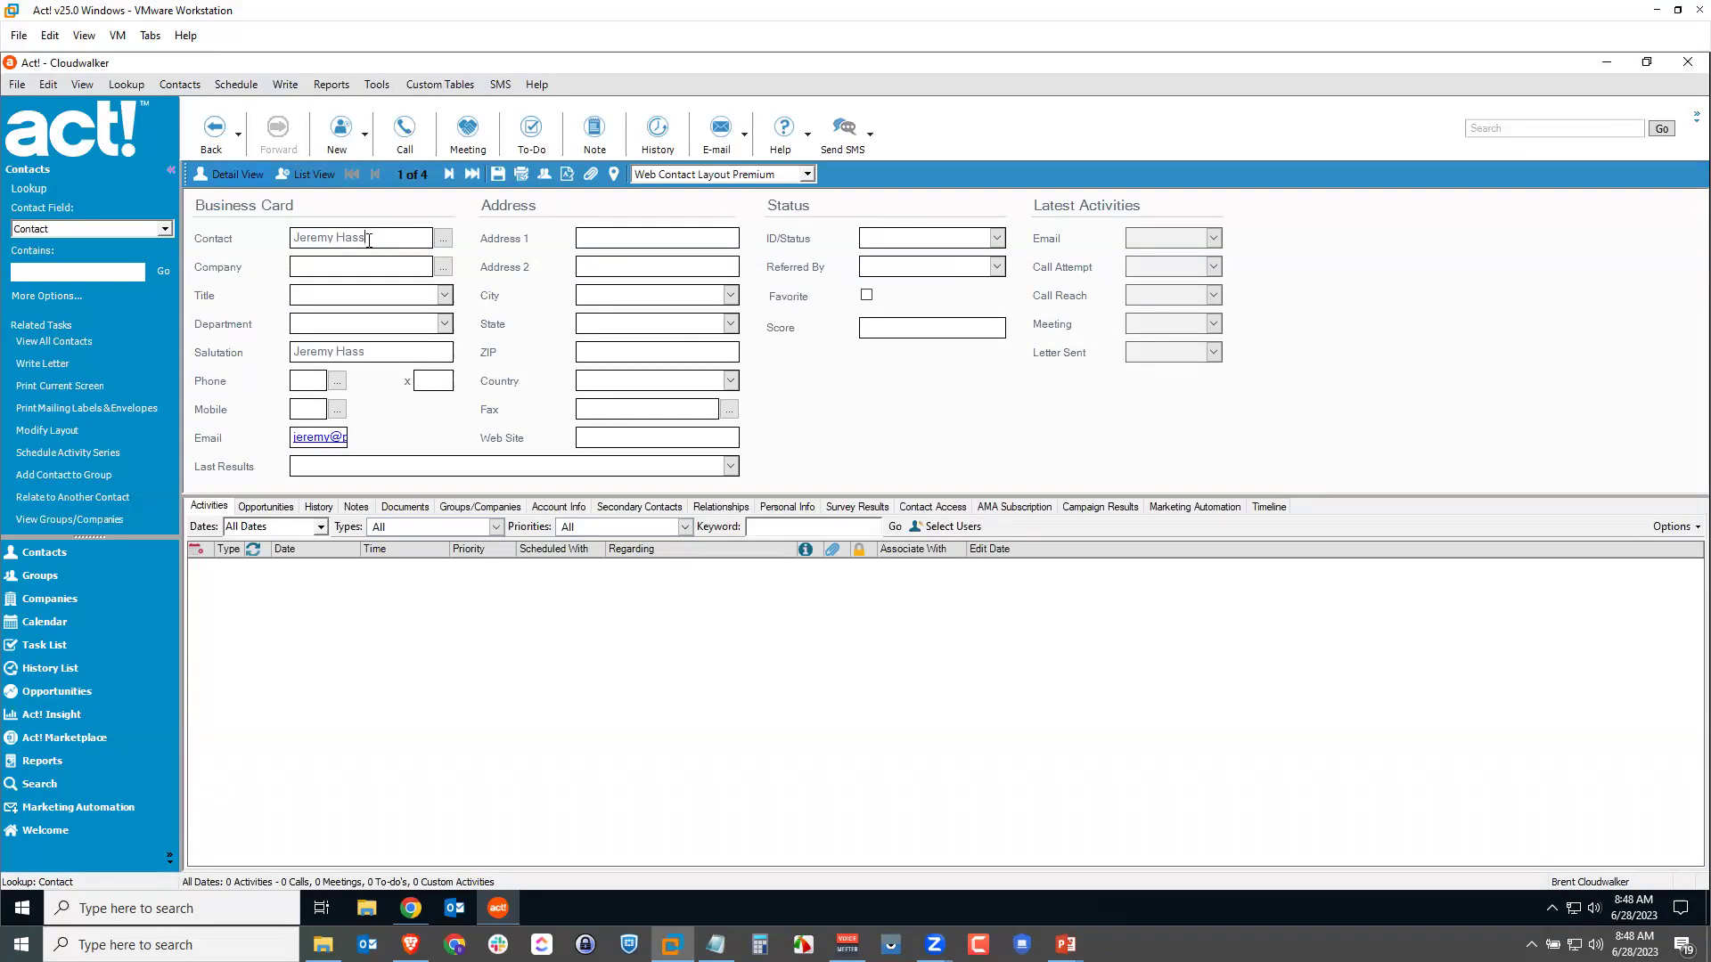
pyautogui.doubleClick(347, 352)
pyautogui.press('BackSpace')
pyautogui.click(498, 174)
# Step: Back in Zapier, continue past the contact test data to step 3's Call activity form
pyautogui.click(411, 907)
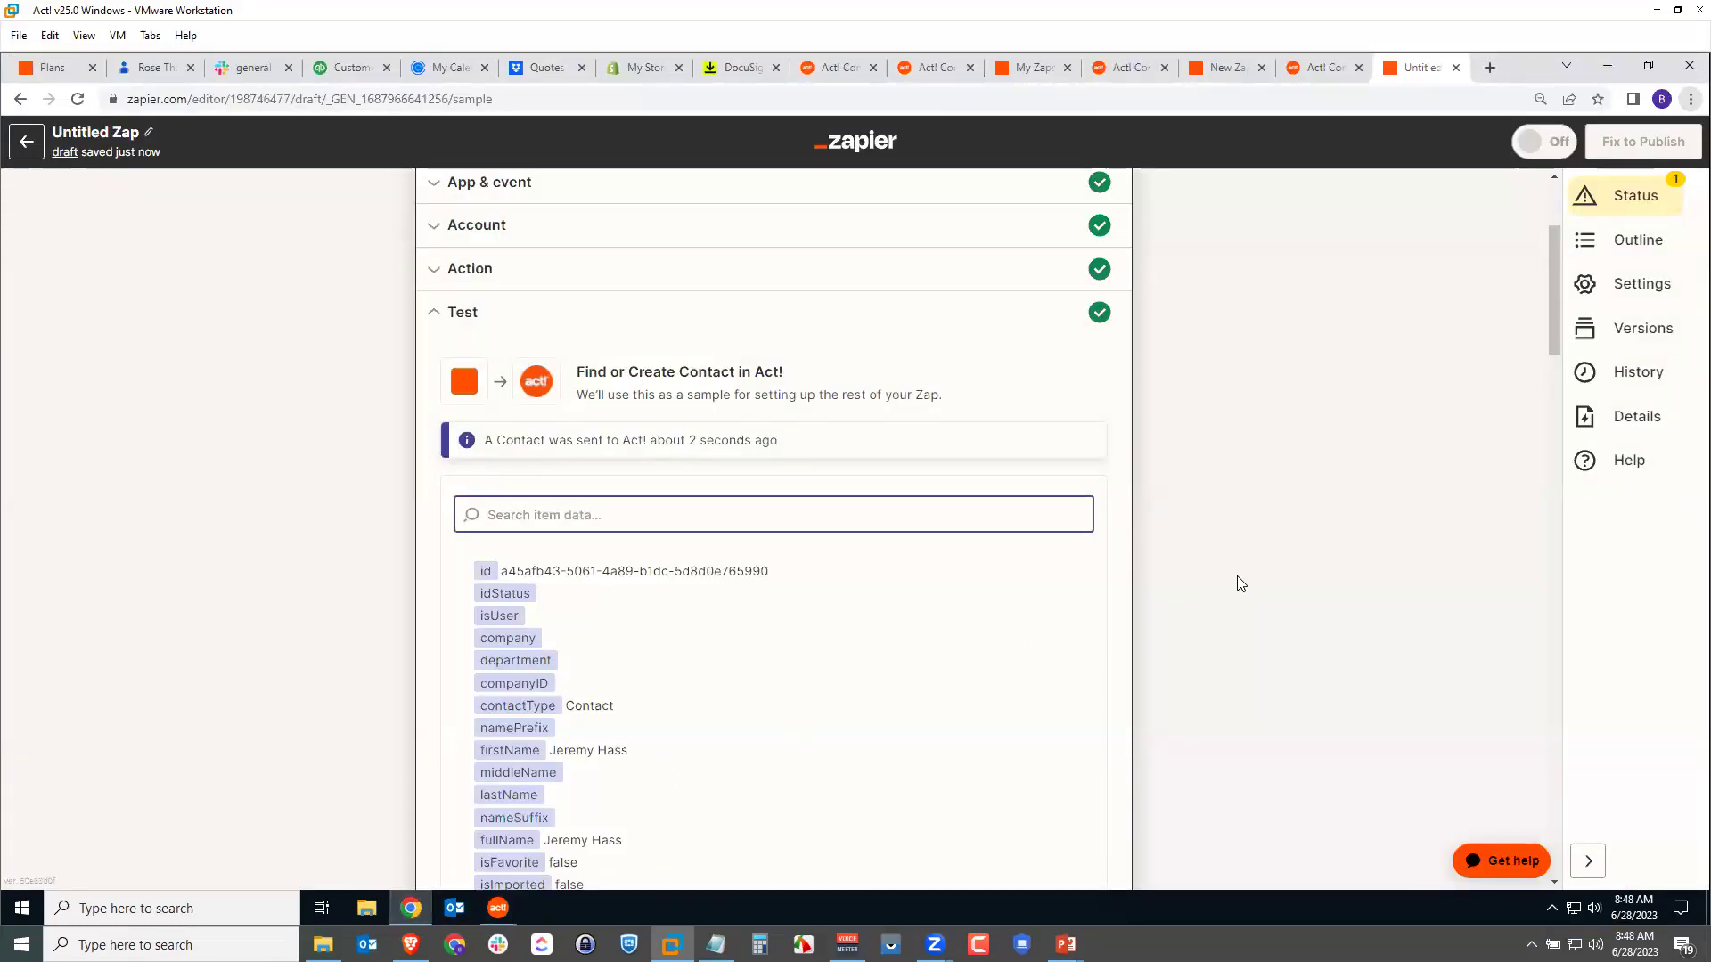
pyautogui.scroll(-20, 1241, 584)
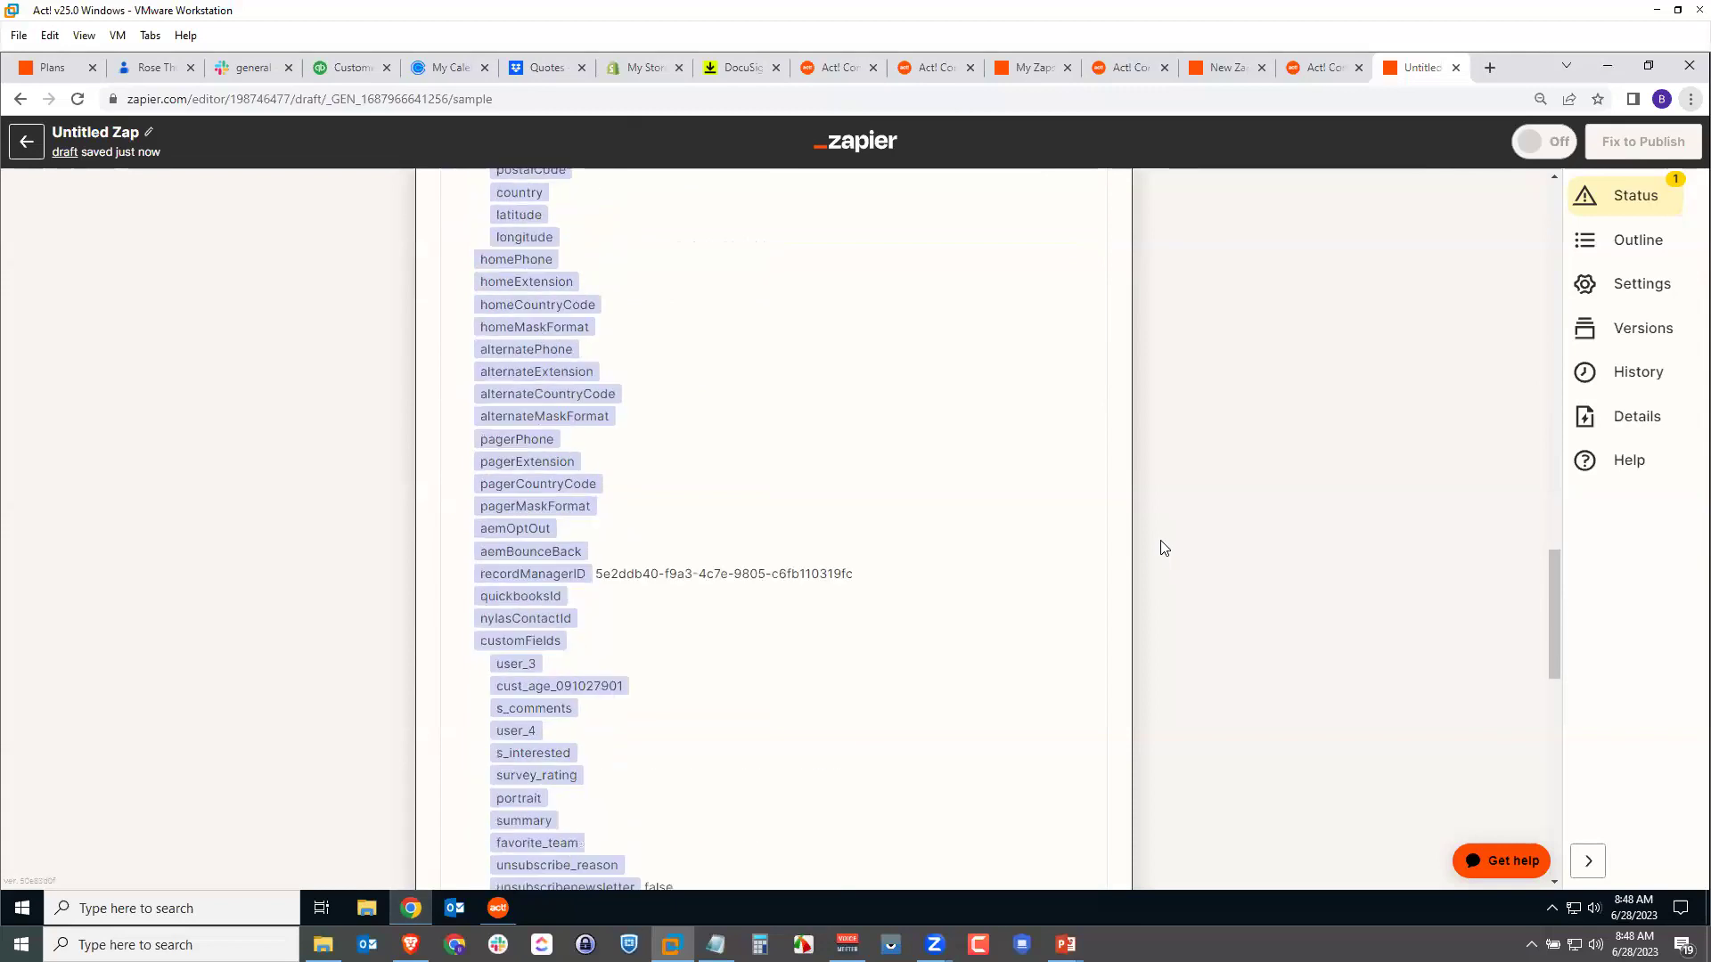
pyautogui.scroll(-15, 1163, 548)
pyautogui.click(629, 574)
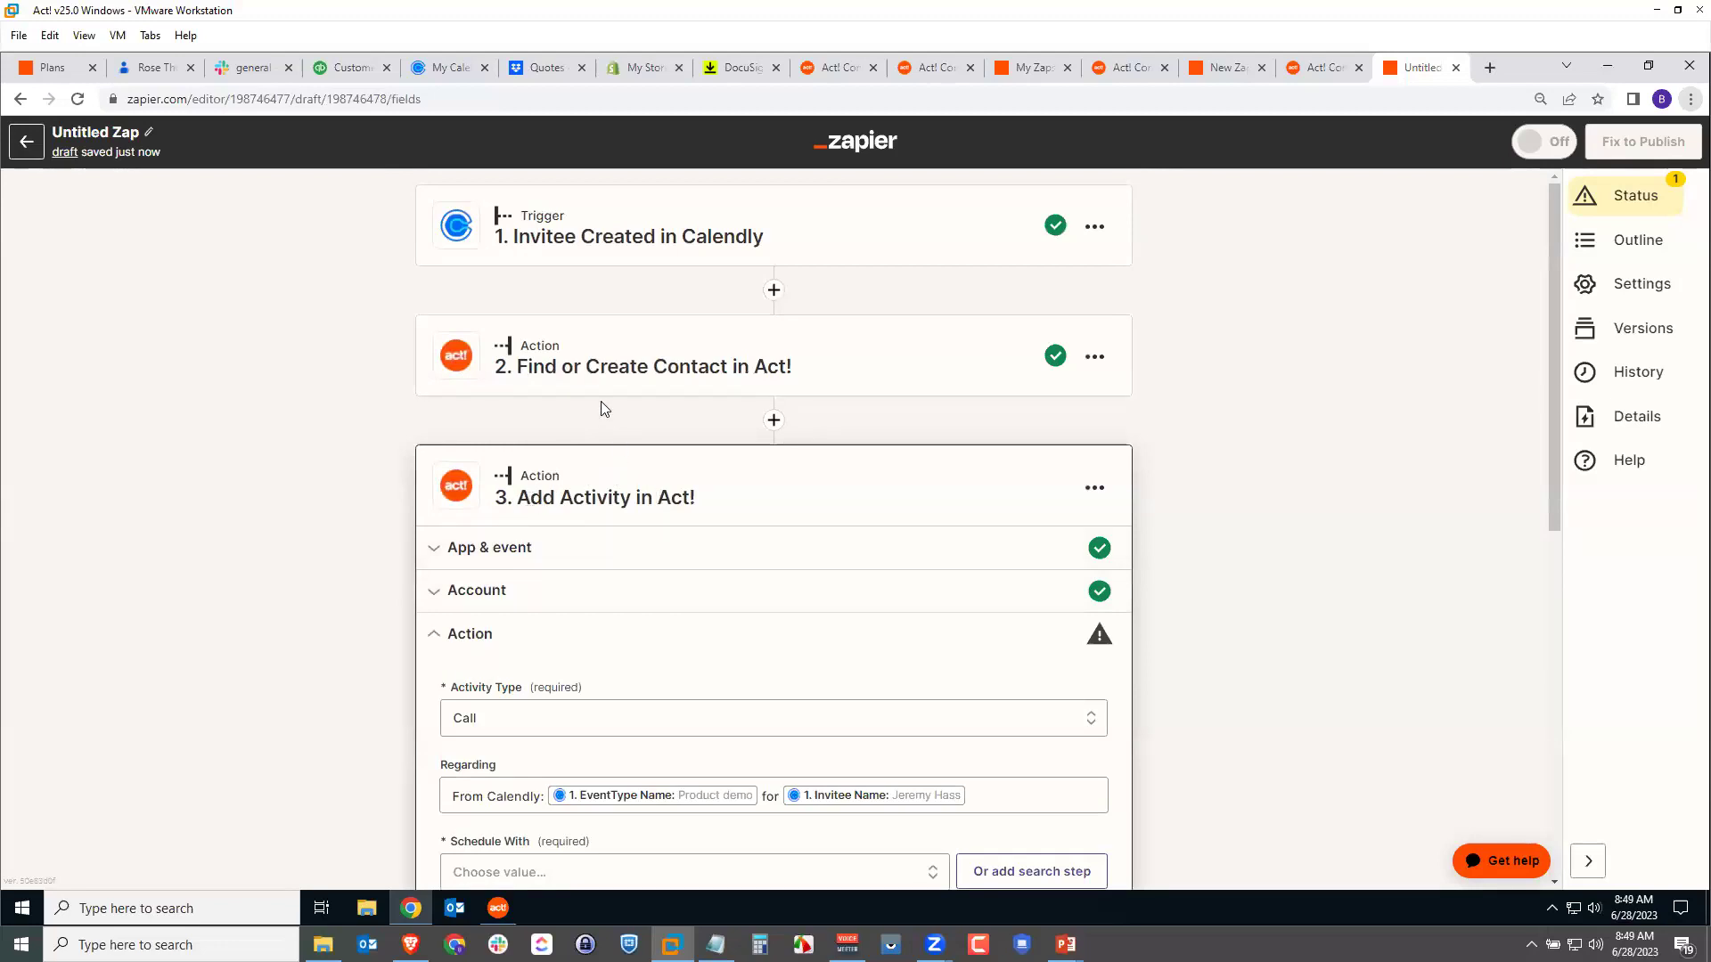
pyautogui.scroll(-2, 1297, 417)
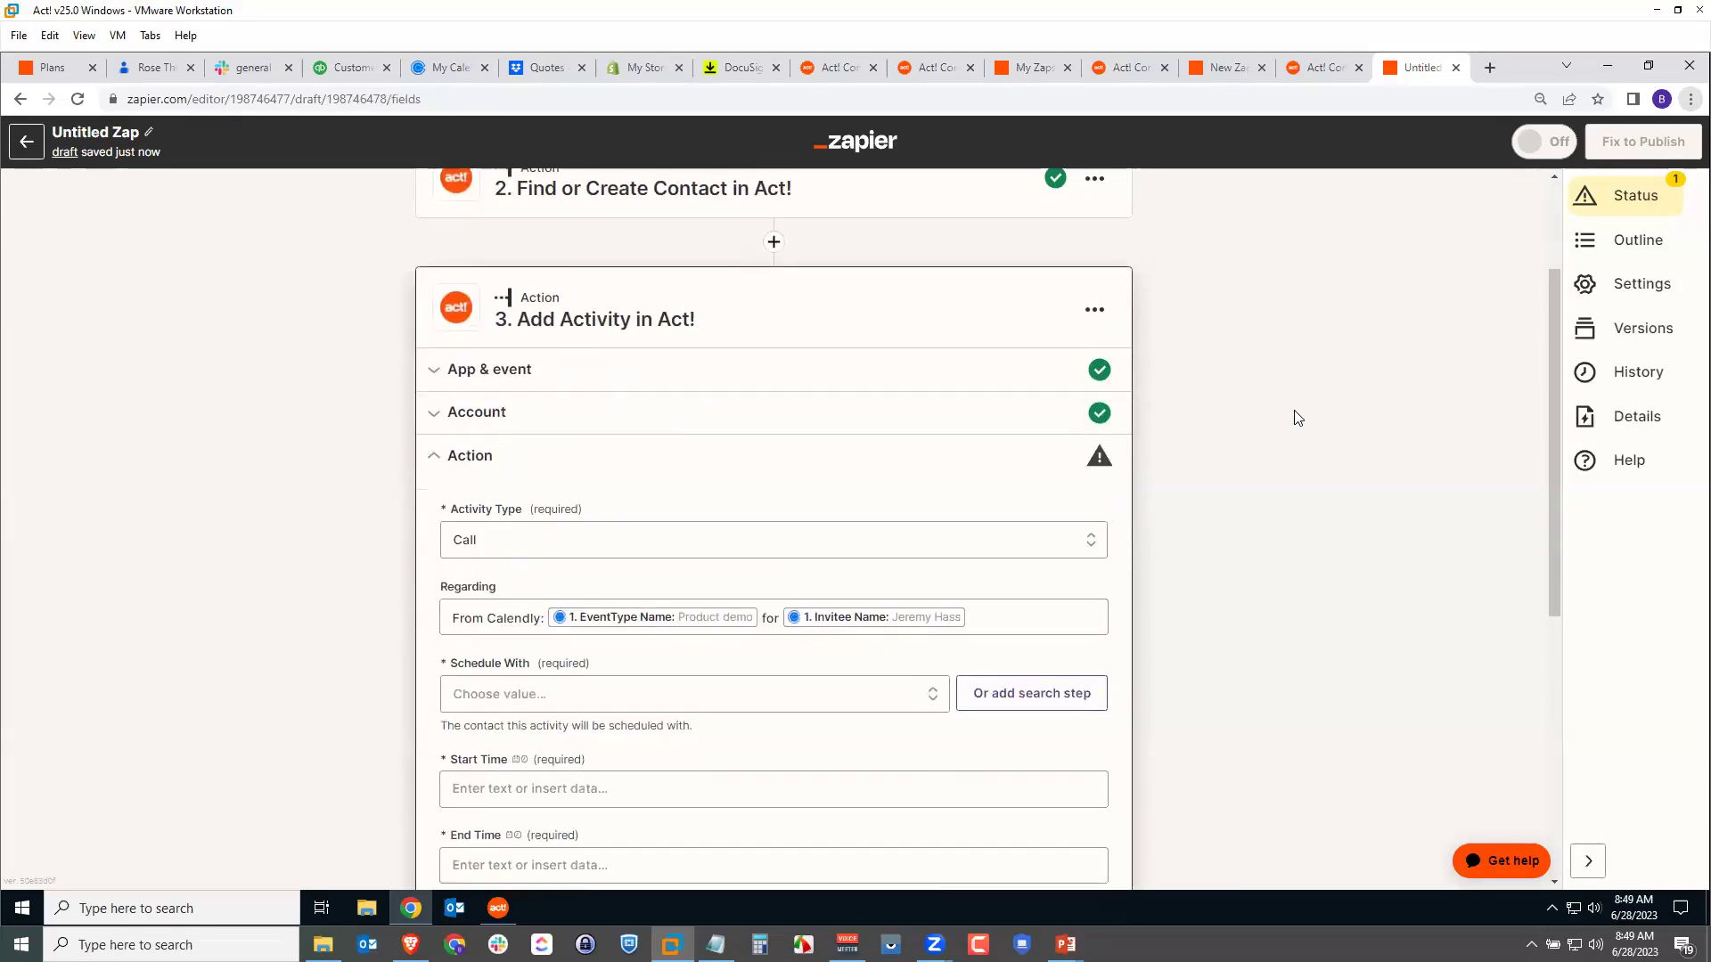
pyautogui.scroll(-1, 1297, 418)
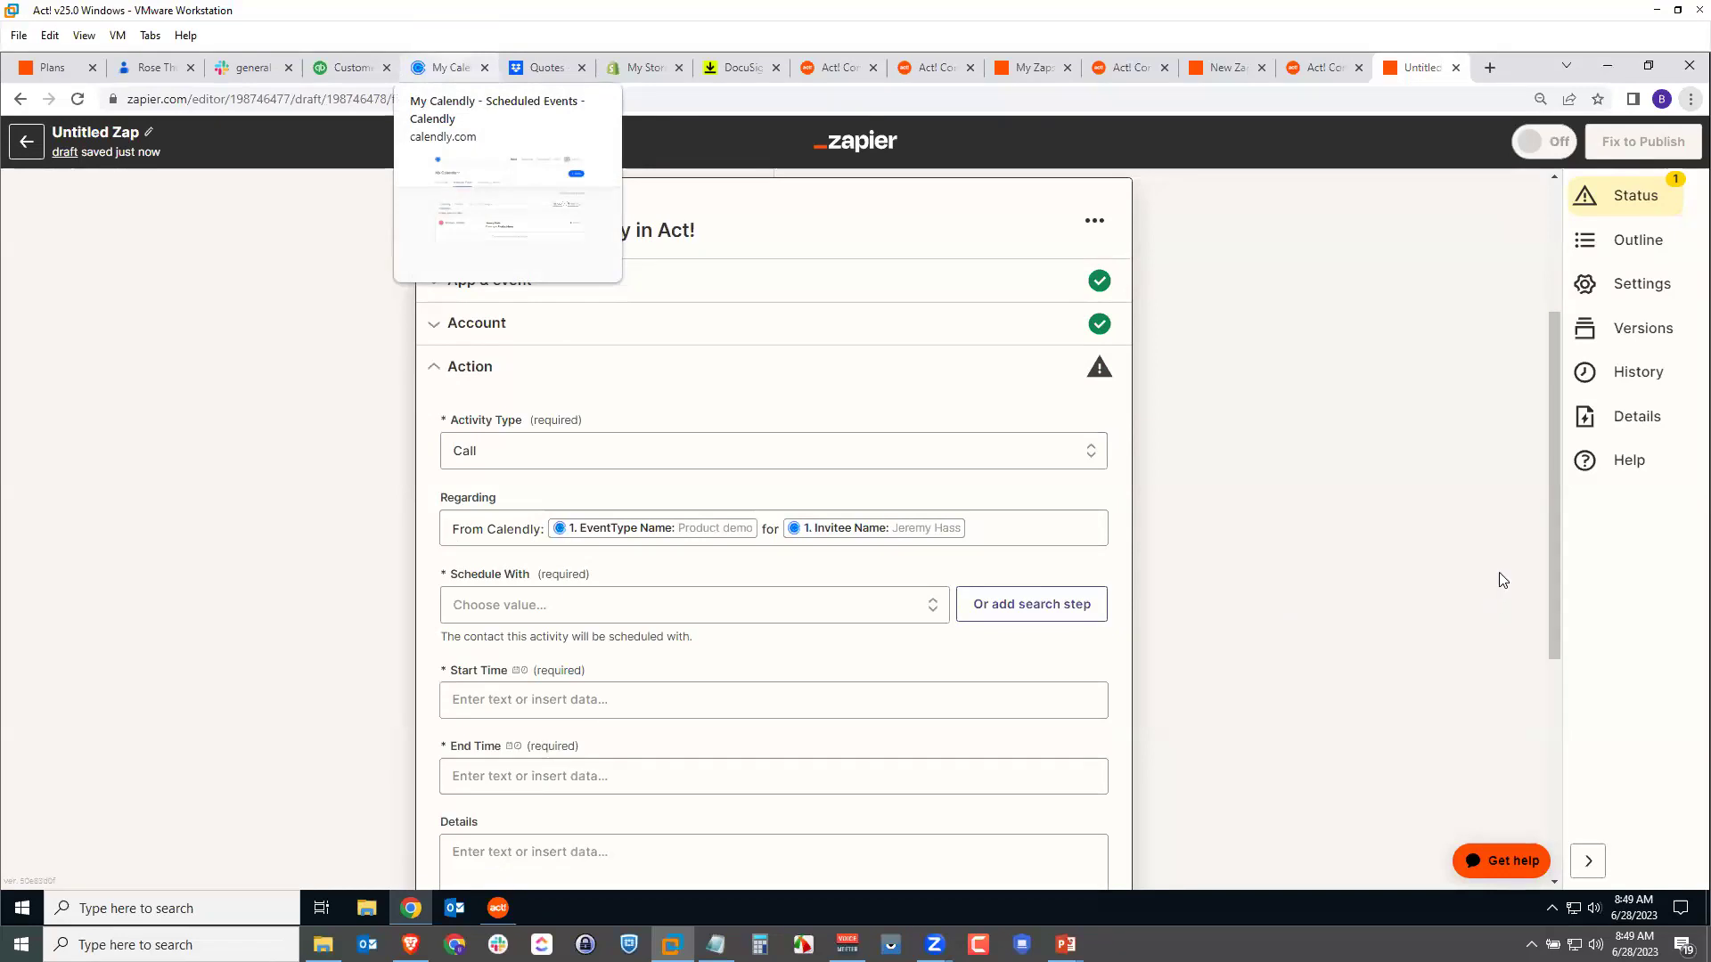
pyautogui.click(474, 538)
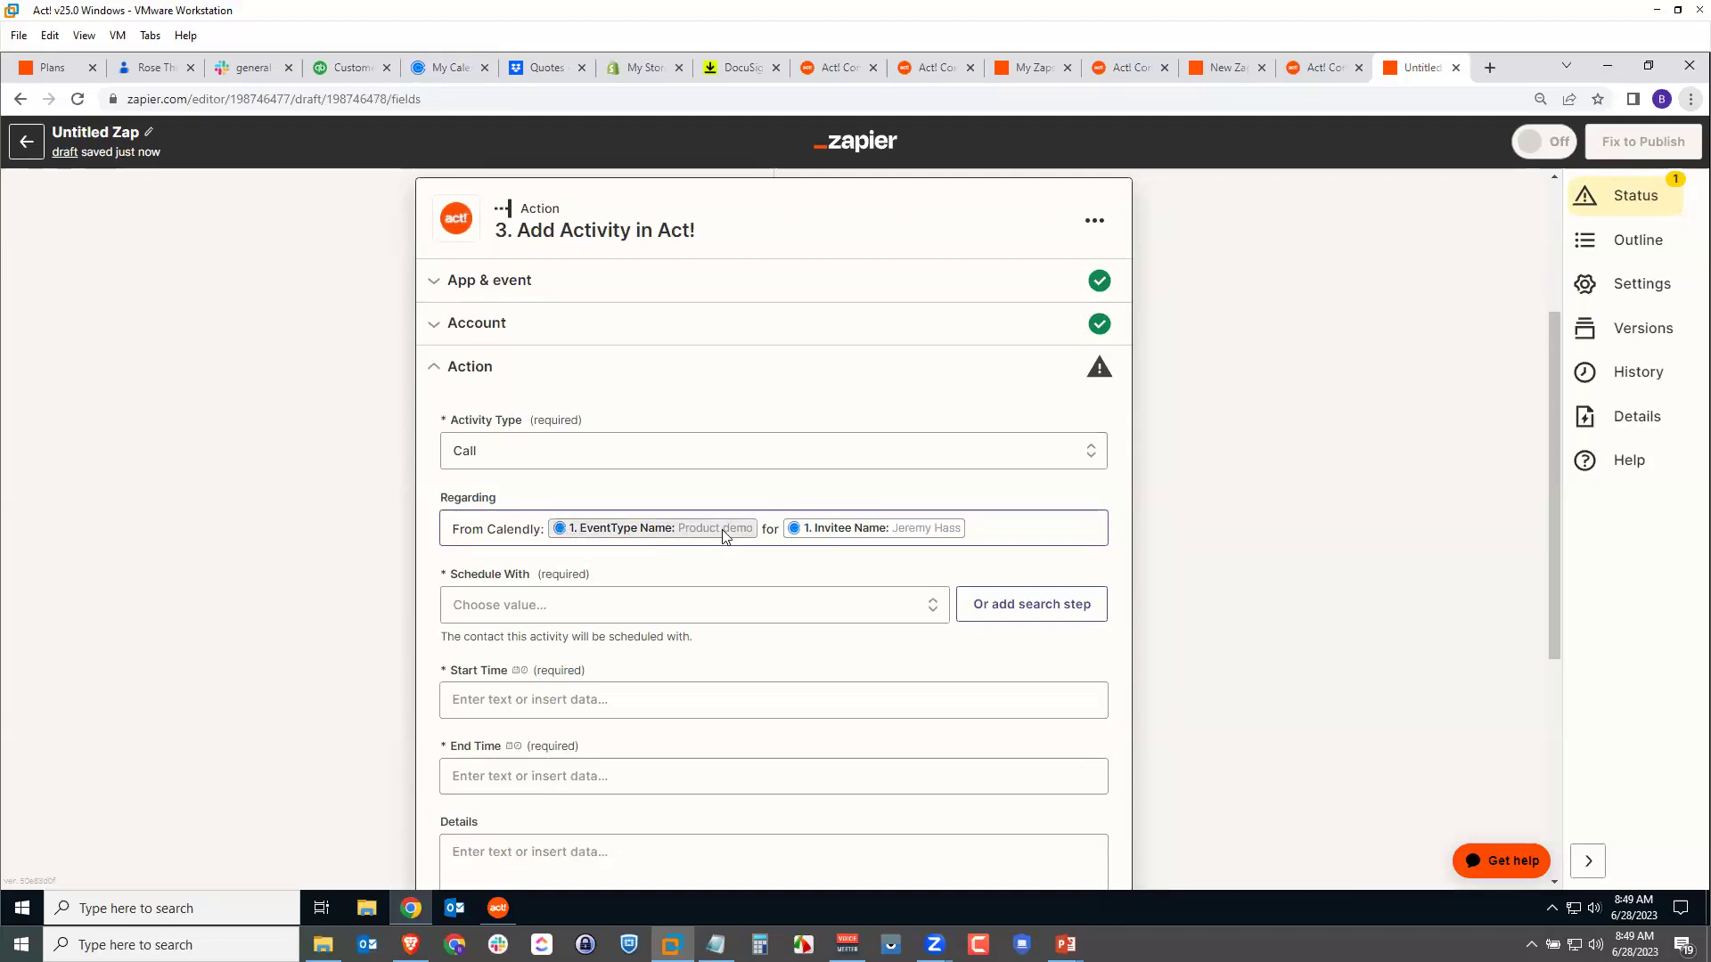
pyautogui.click(1252, 542)
pyautogui.scroll(-2, 1252, 542)
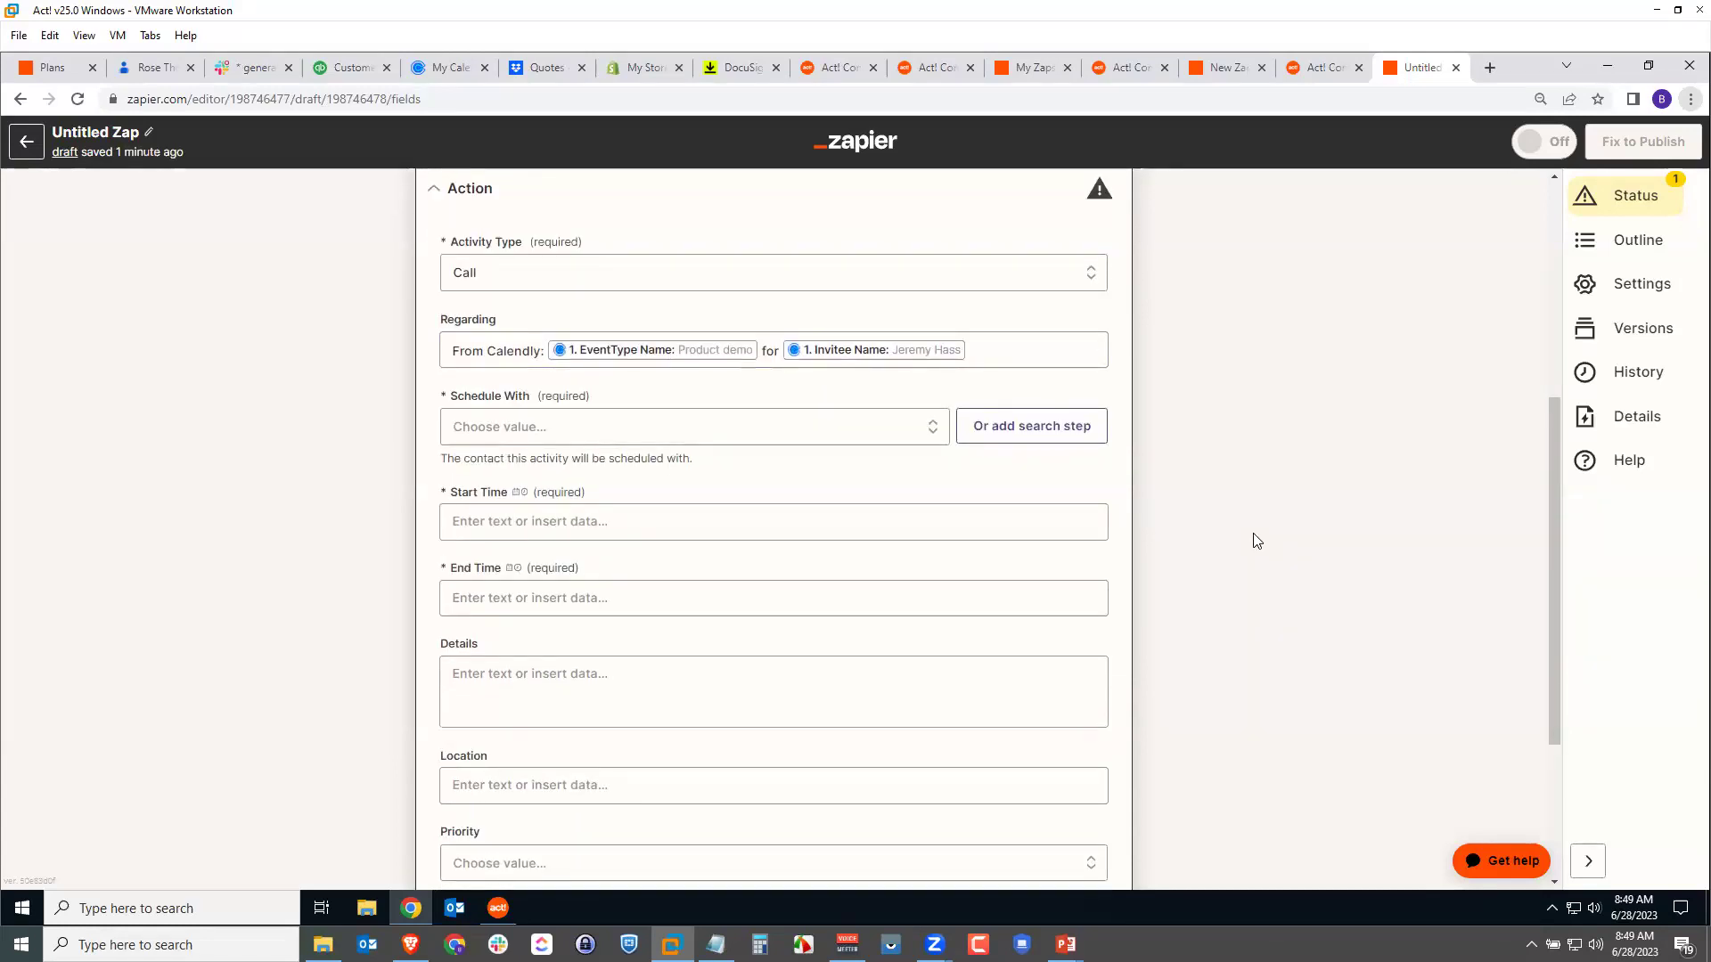
# Step: Set Schedule With to the ID from step 2, Find or Create Contact in Act!
pyautogui.click(542, 429)
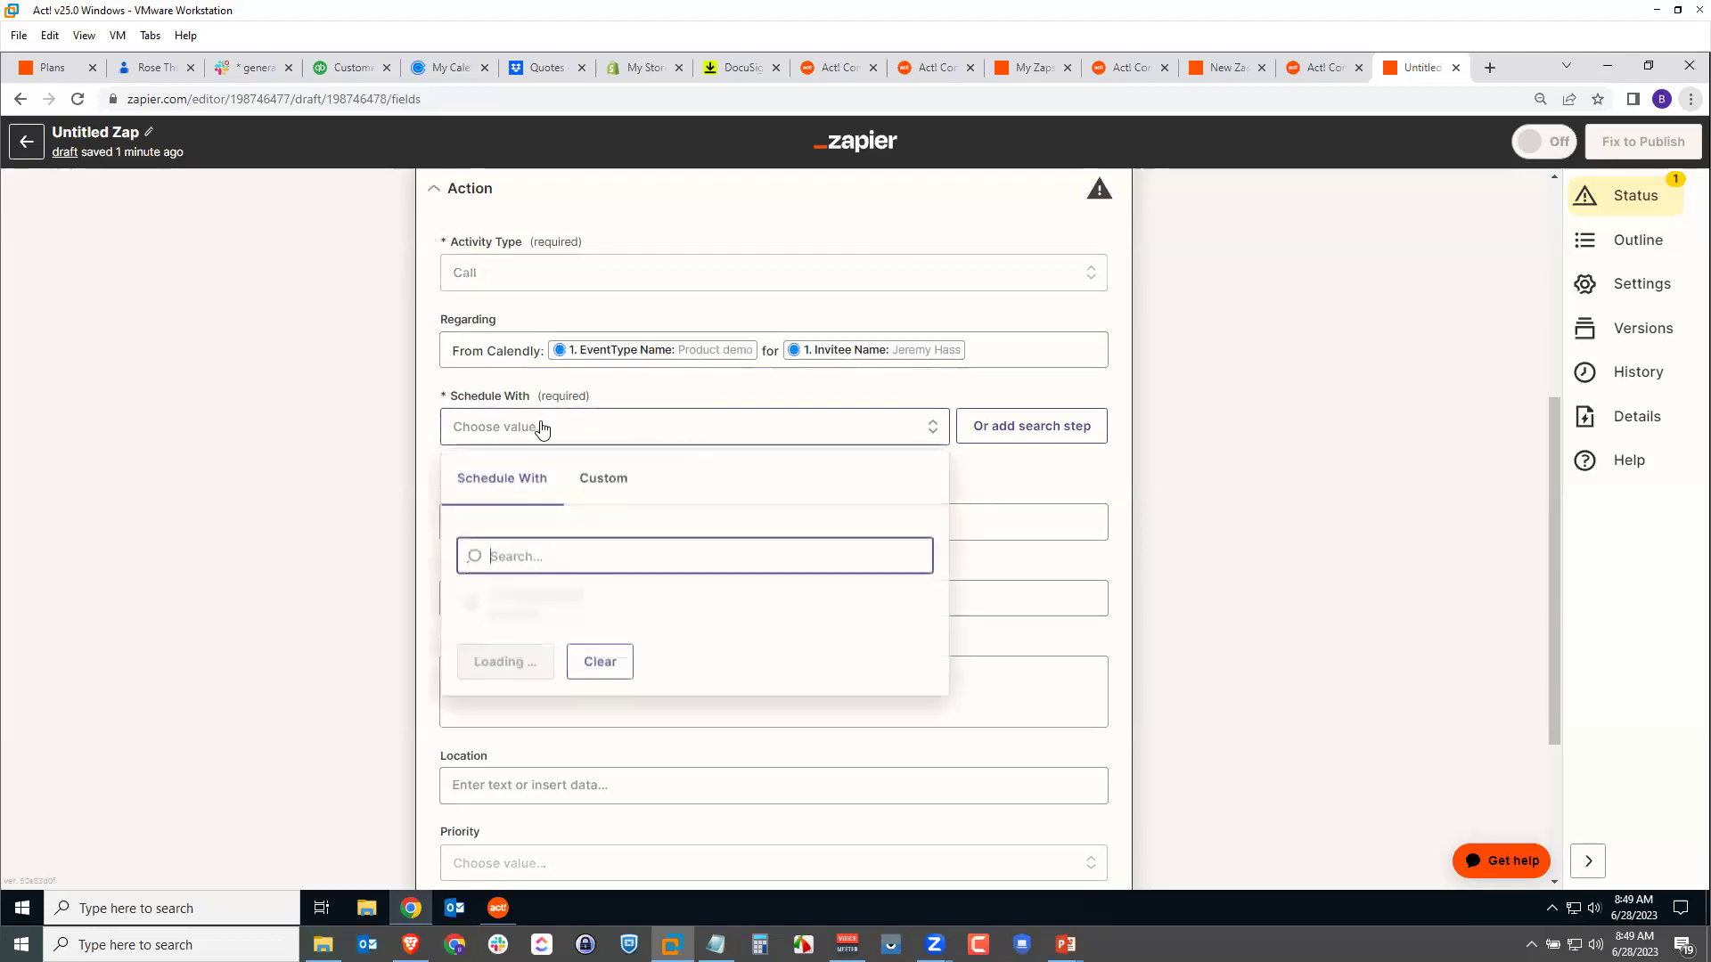
pyautogui.click(608, 486)
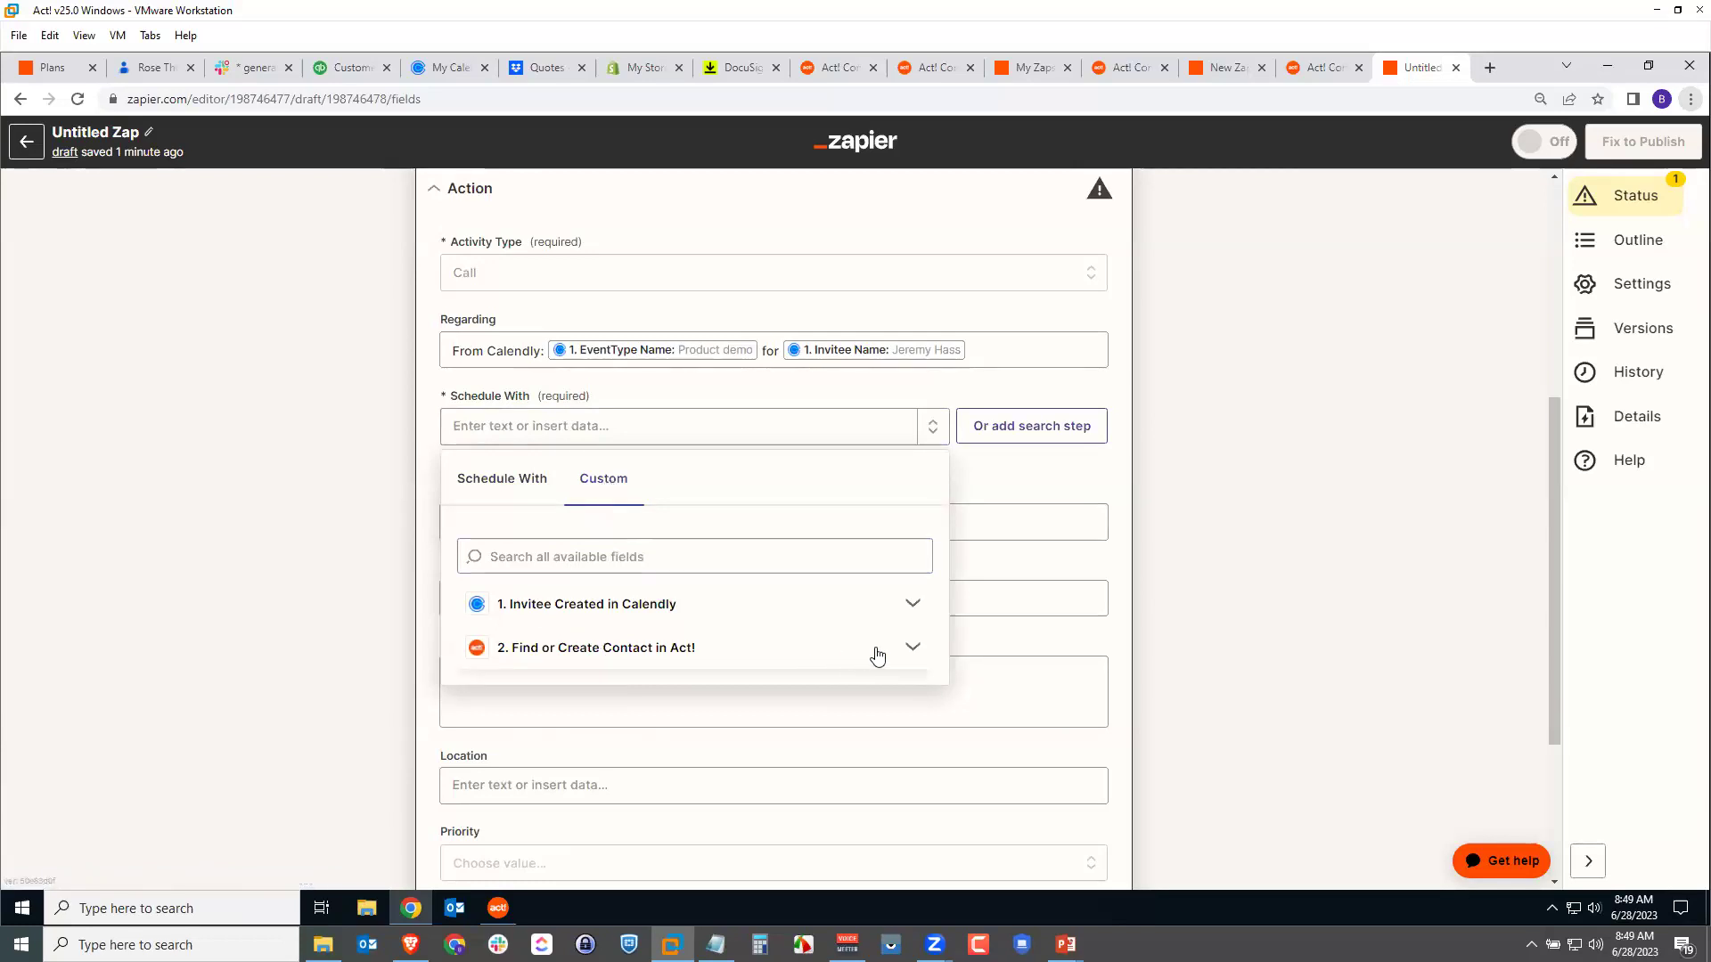
pyautogui.click(915, 652)
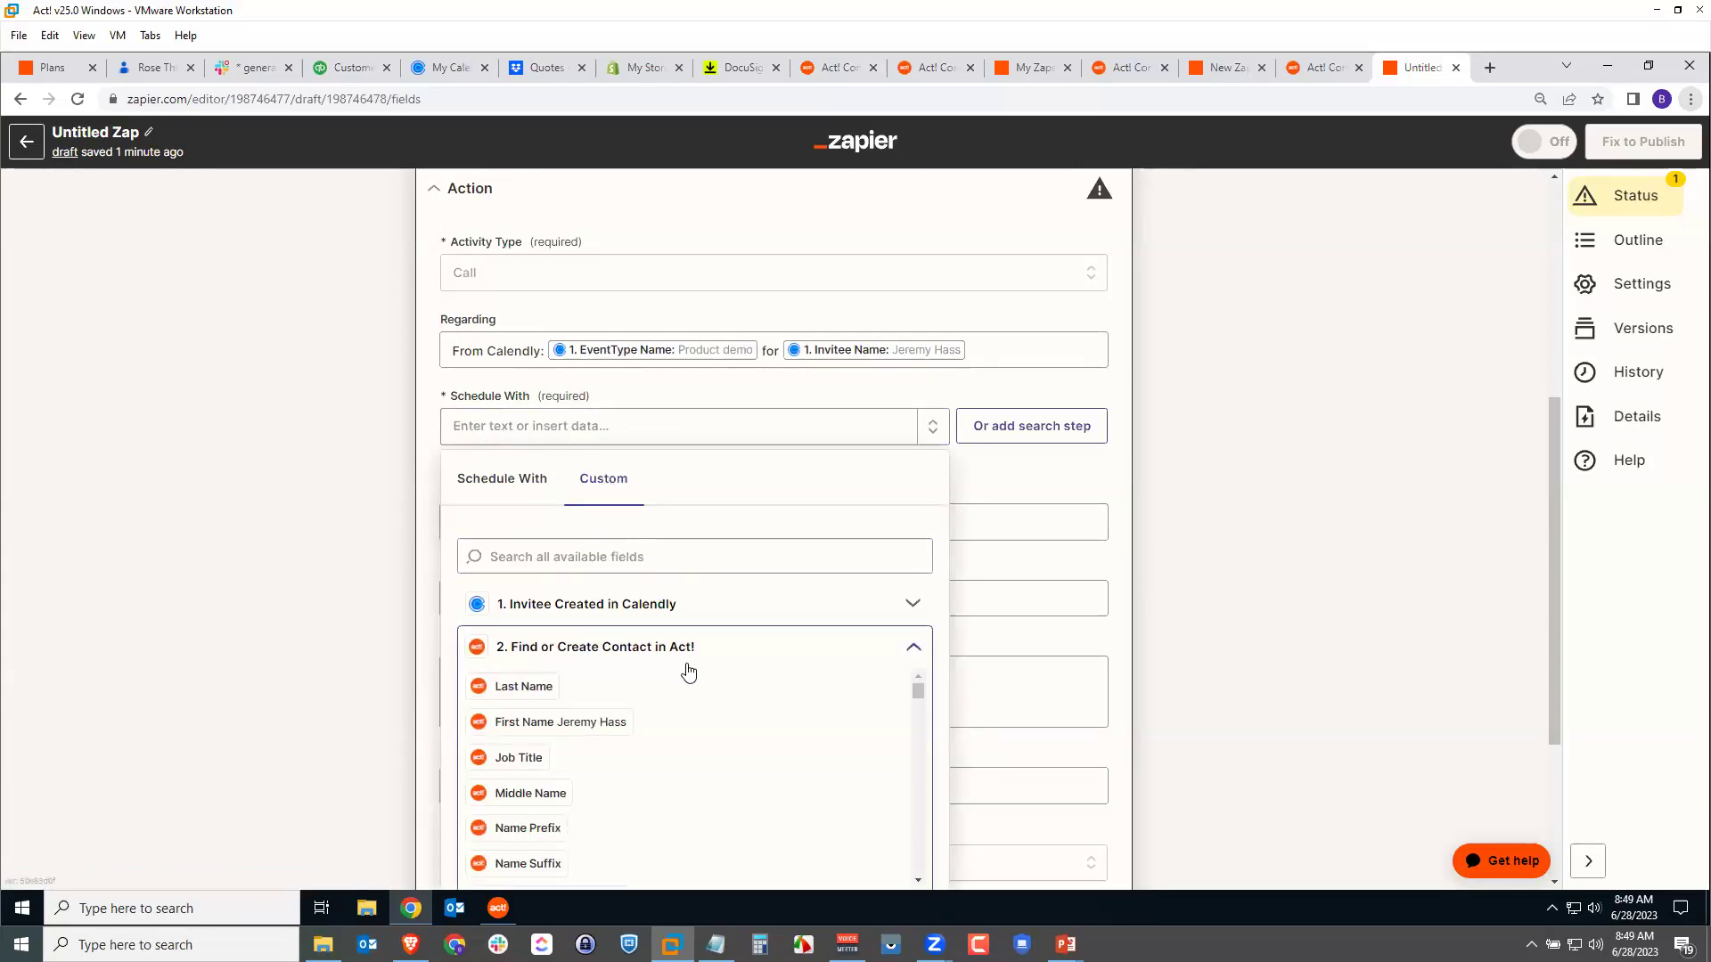
pyautogui.scroll(-2, 672, 690)
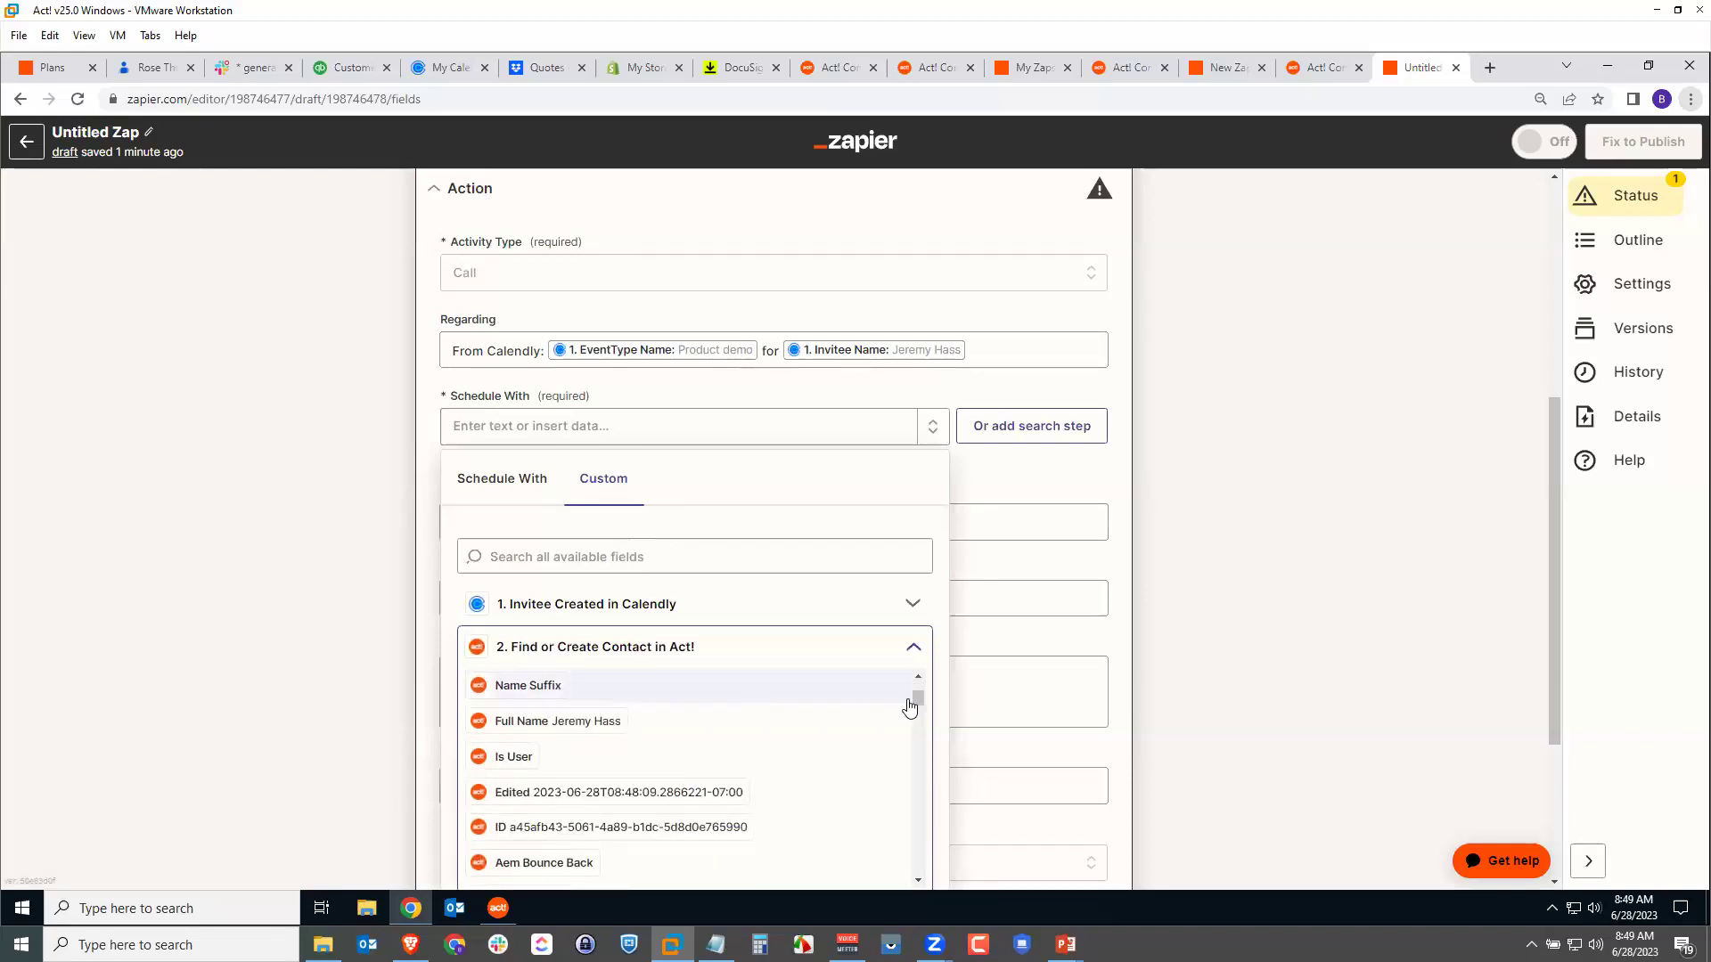
pyautogui.scroll(-3, 1159, 734)
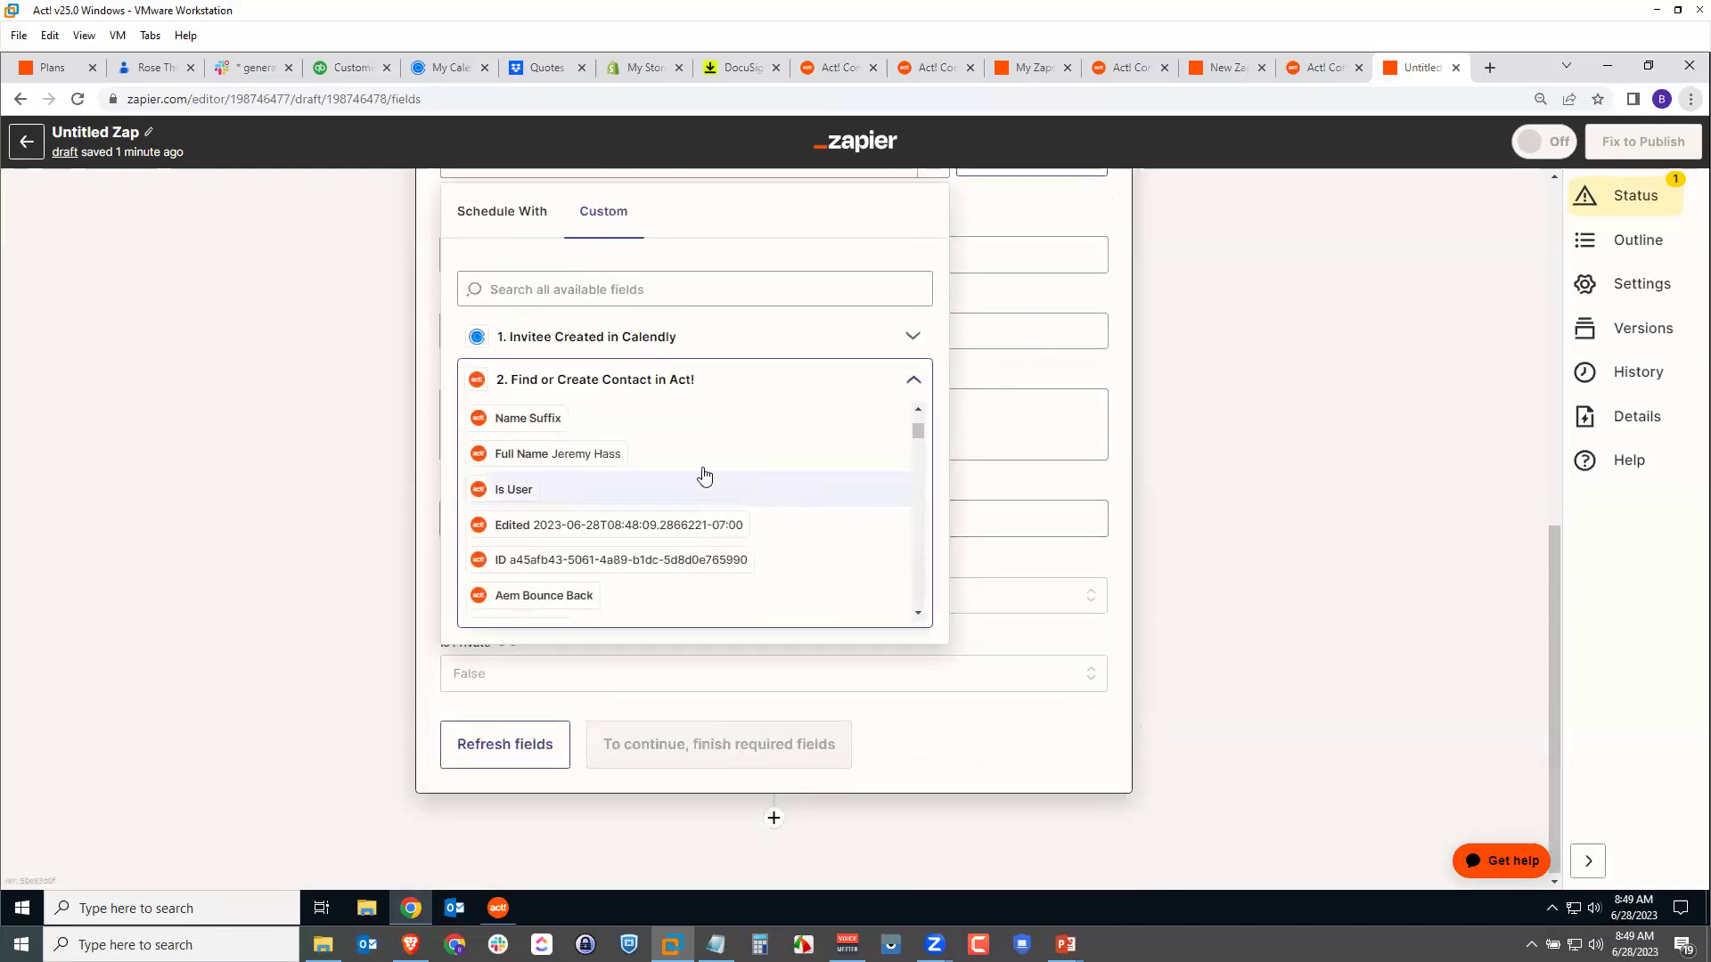
pyautogui.moveTo(919, 437)
pyautogui.mouseDown()
pyautogui.moveTo(920, 420)
pyautogui.moveTo(919, 440)
pyautogui.mouseUp()
pyautogui.scroll(1, 917, 439)
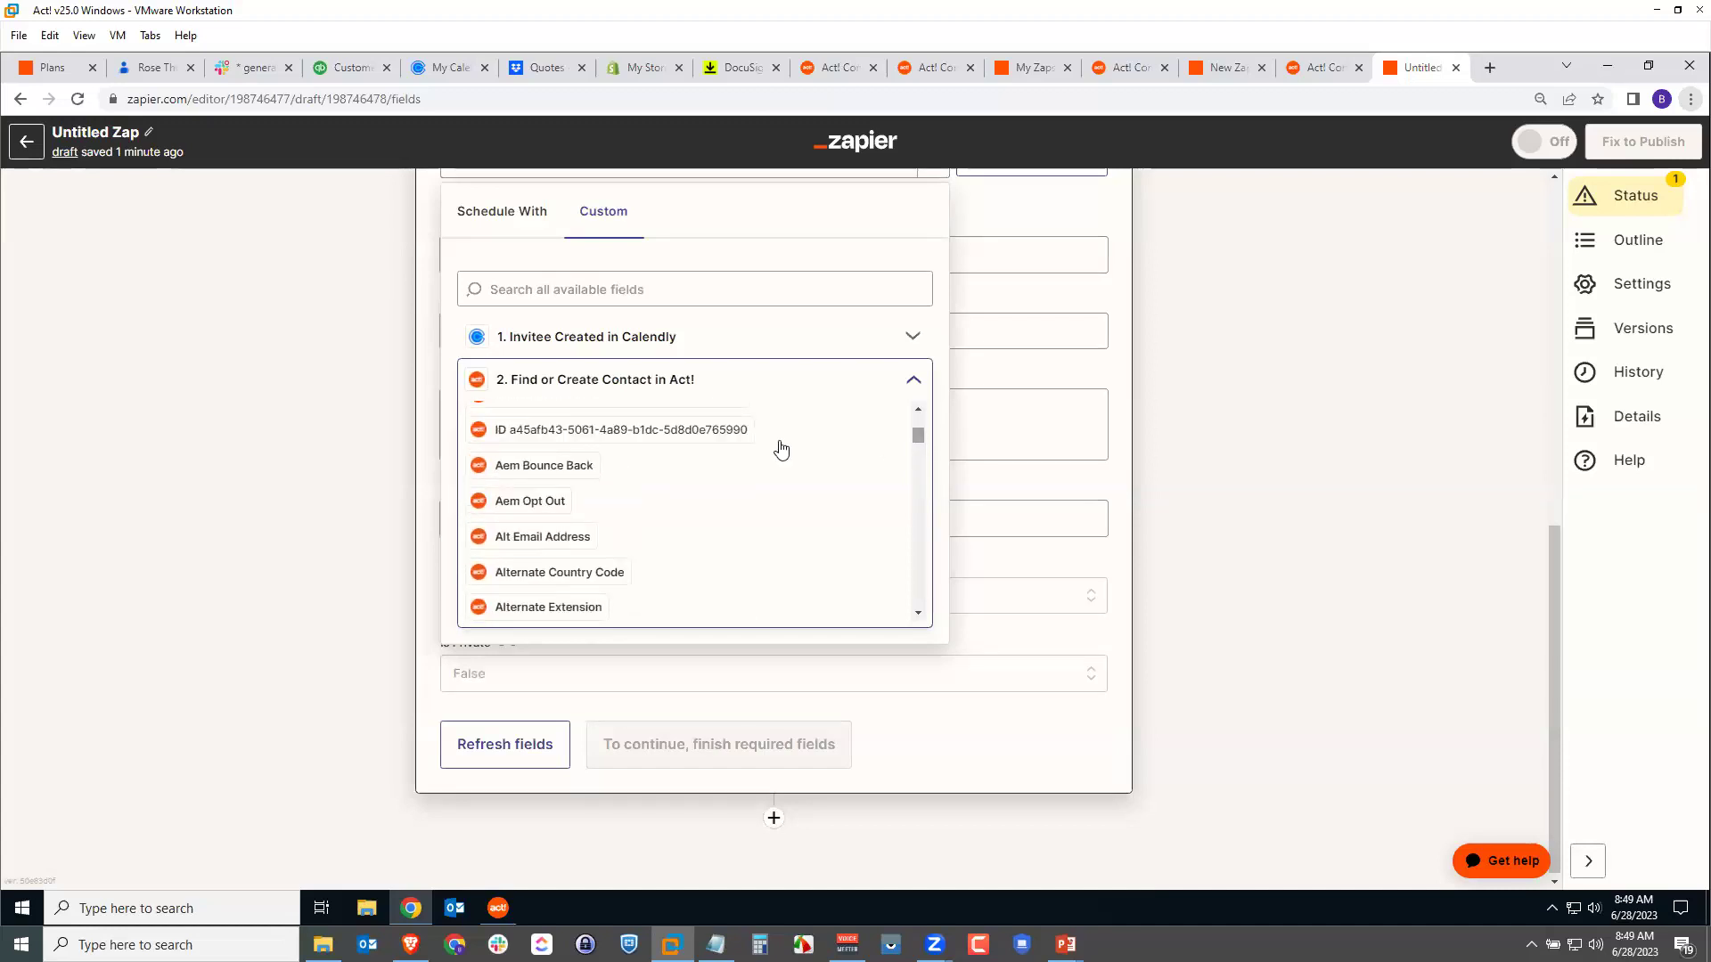
pyautogui.click(673, 438)
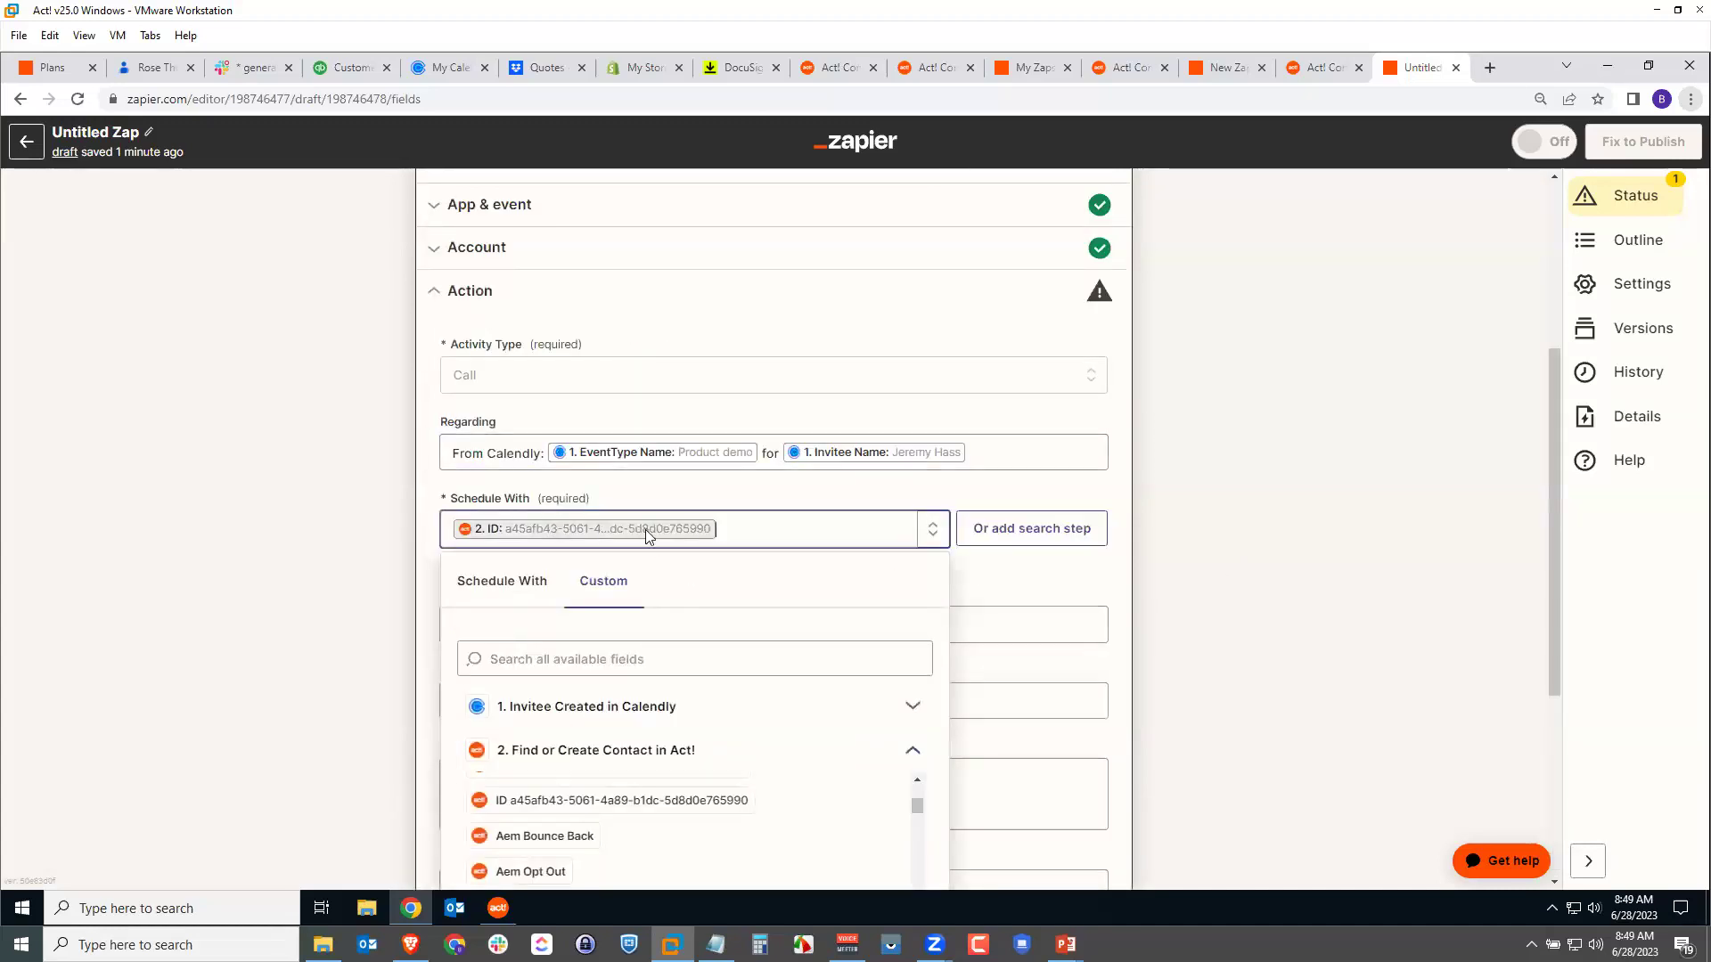
pyautogui.click(1251, 566)
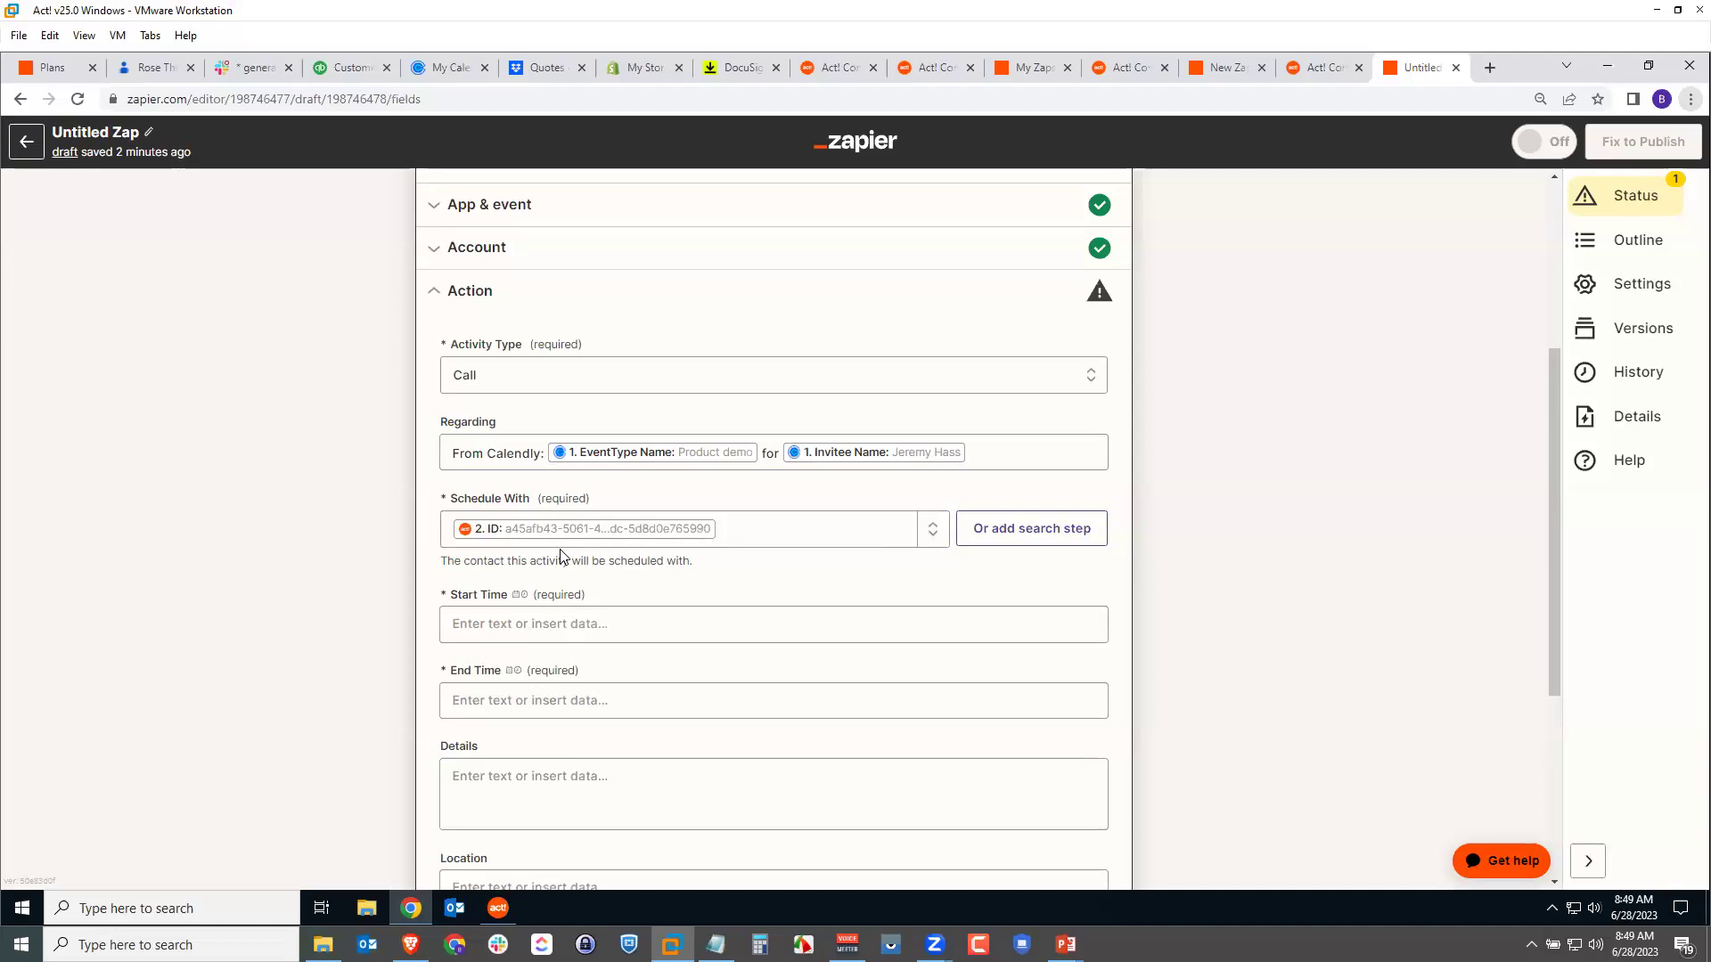
# Step: Map the Calendly Event Start Time into the activity's Start Time
pyautogui.click(566, 625)
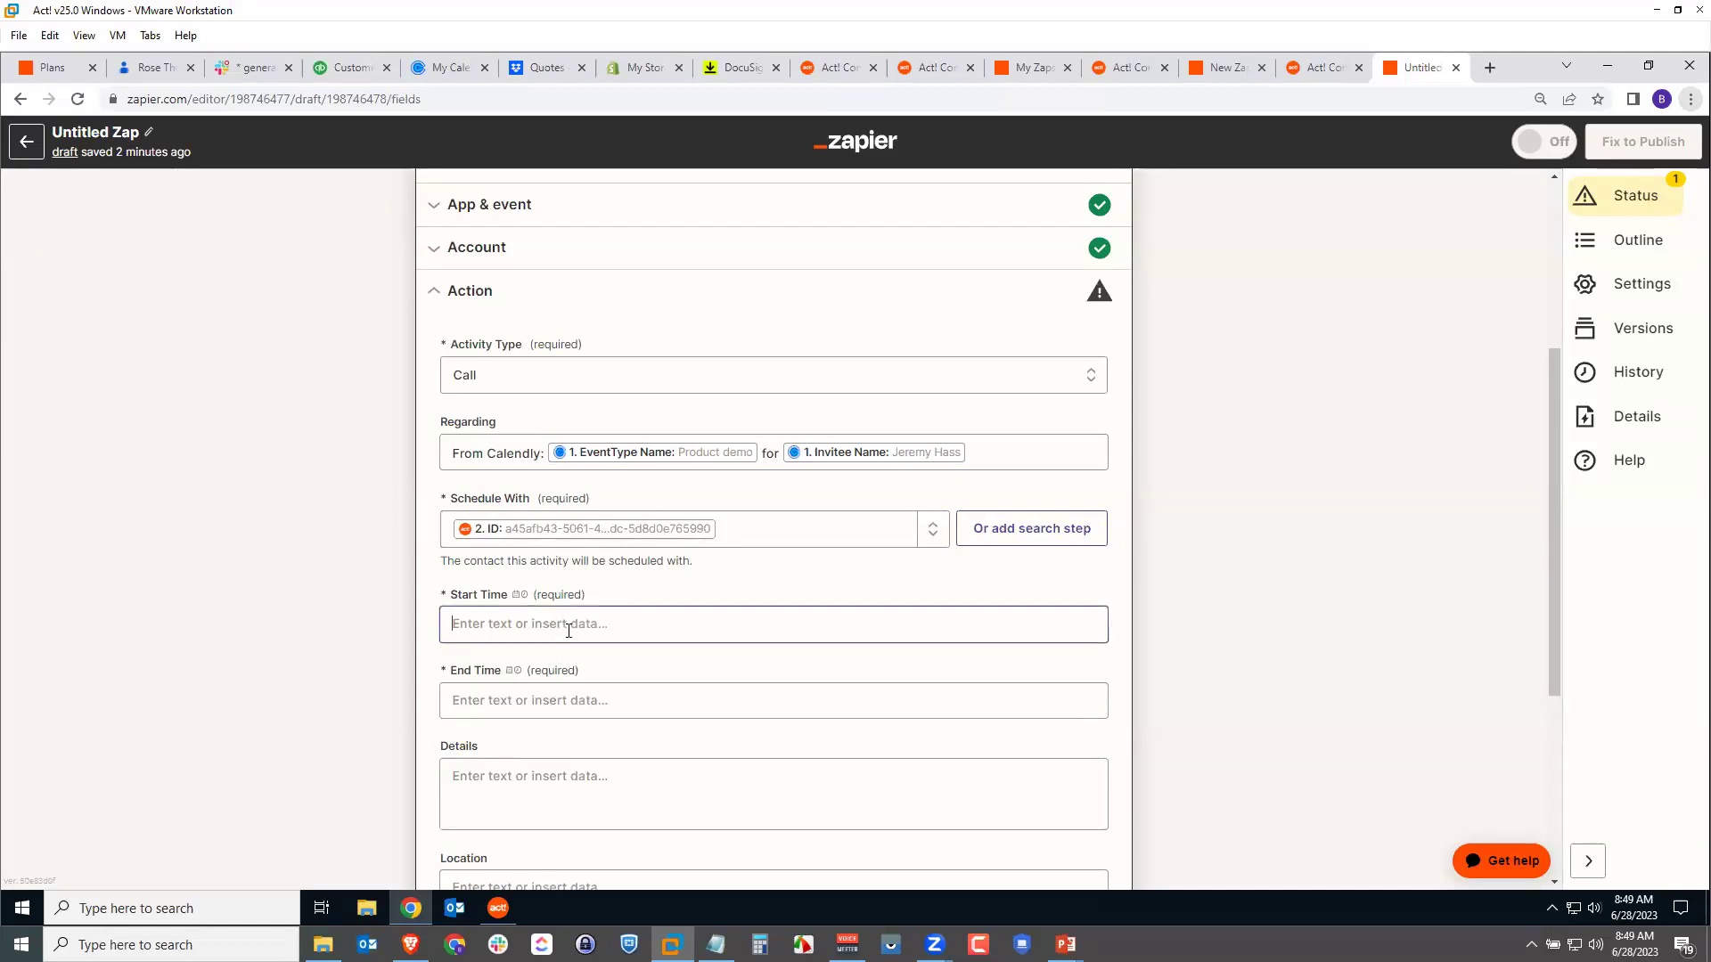
pyautogui.scroll(-2, 1169, 713)
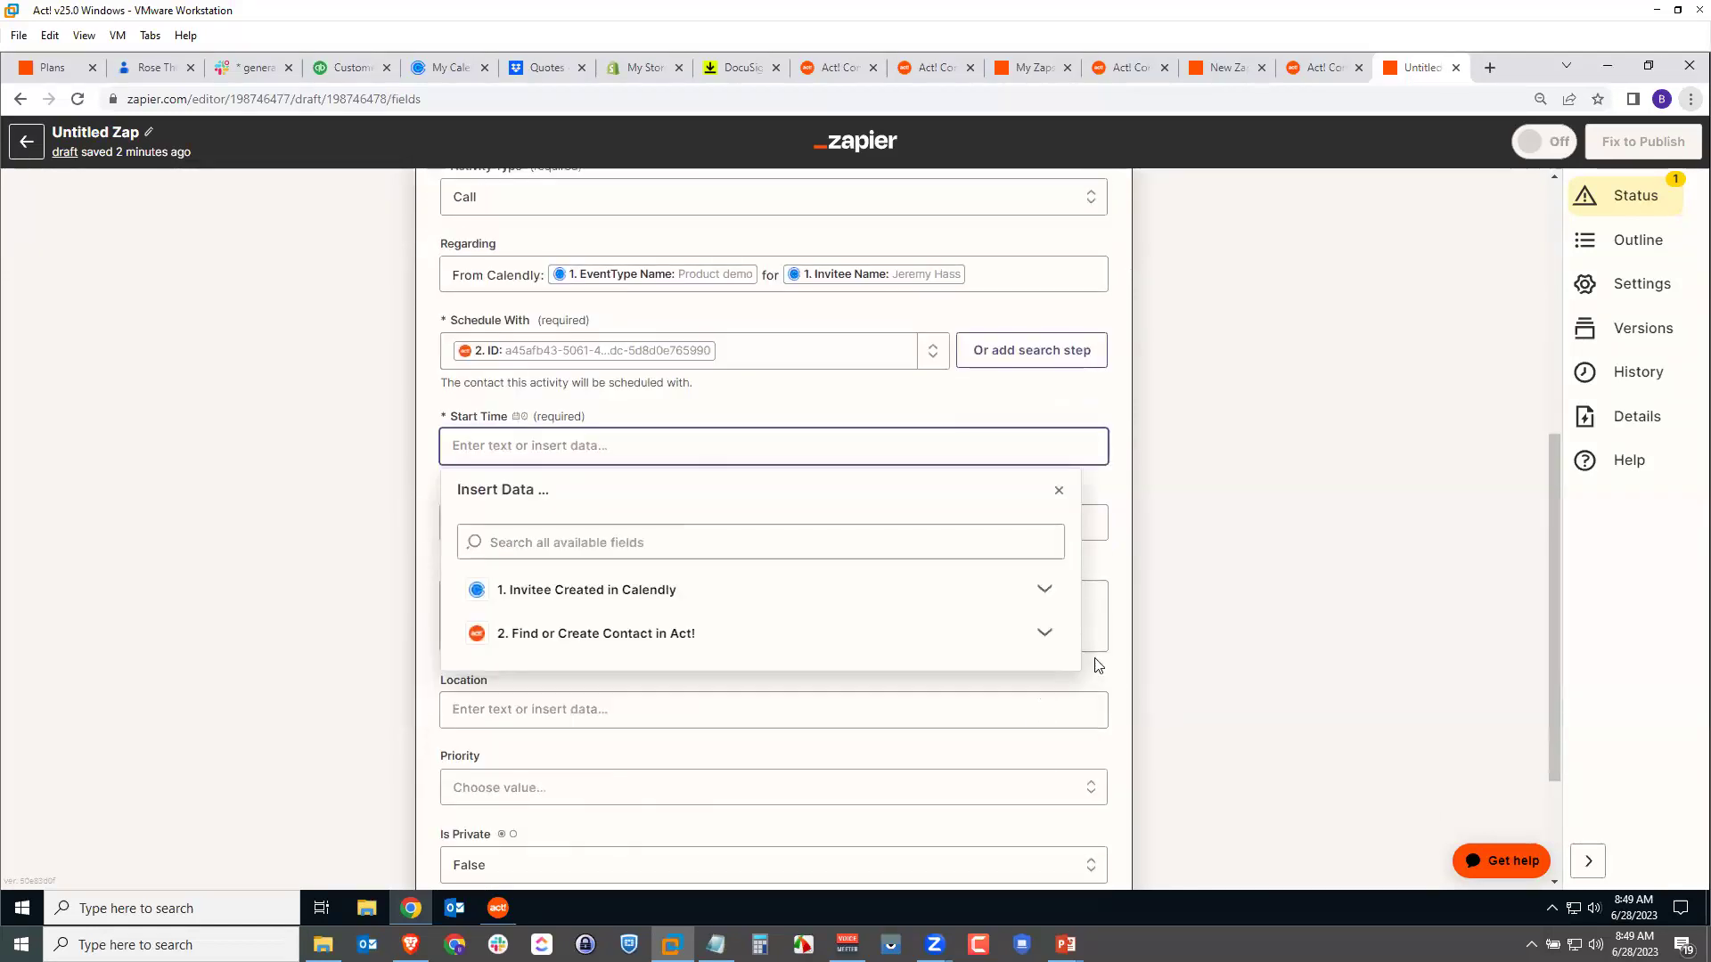
pyautogui.click(1052, 608)
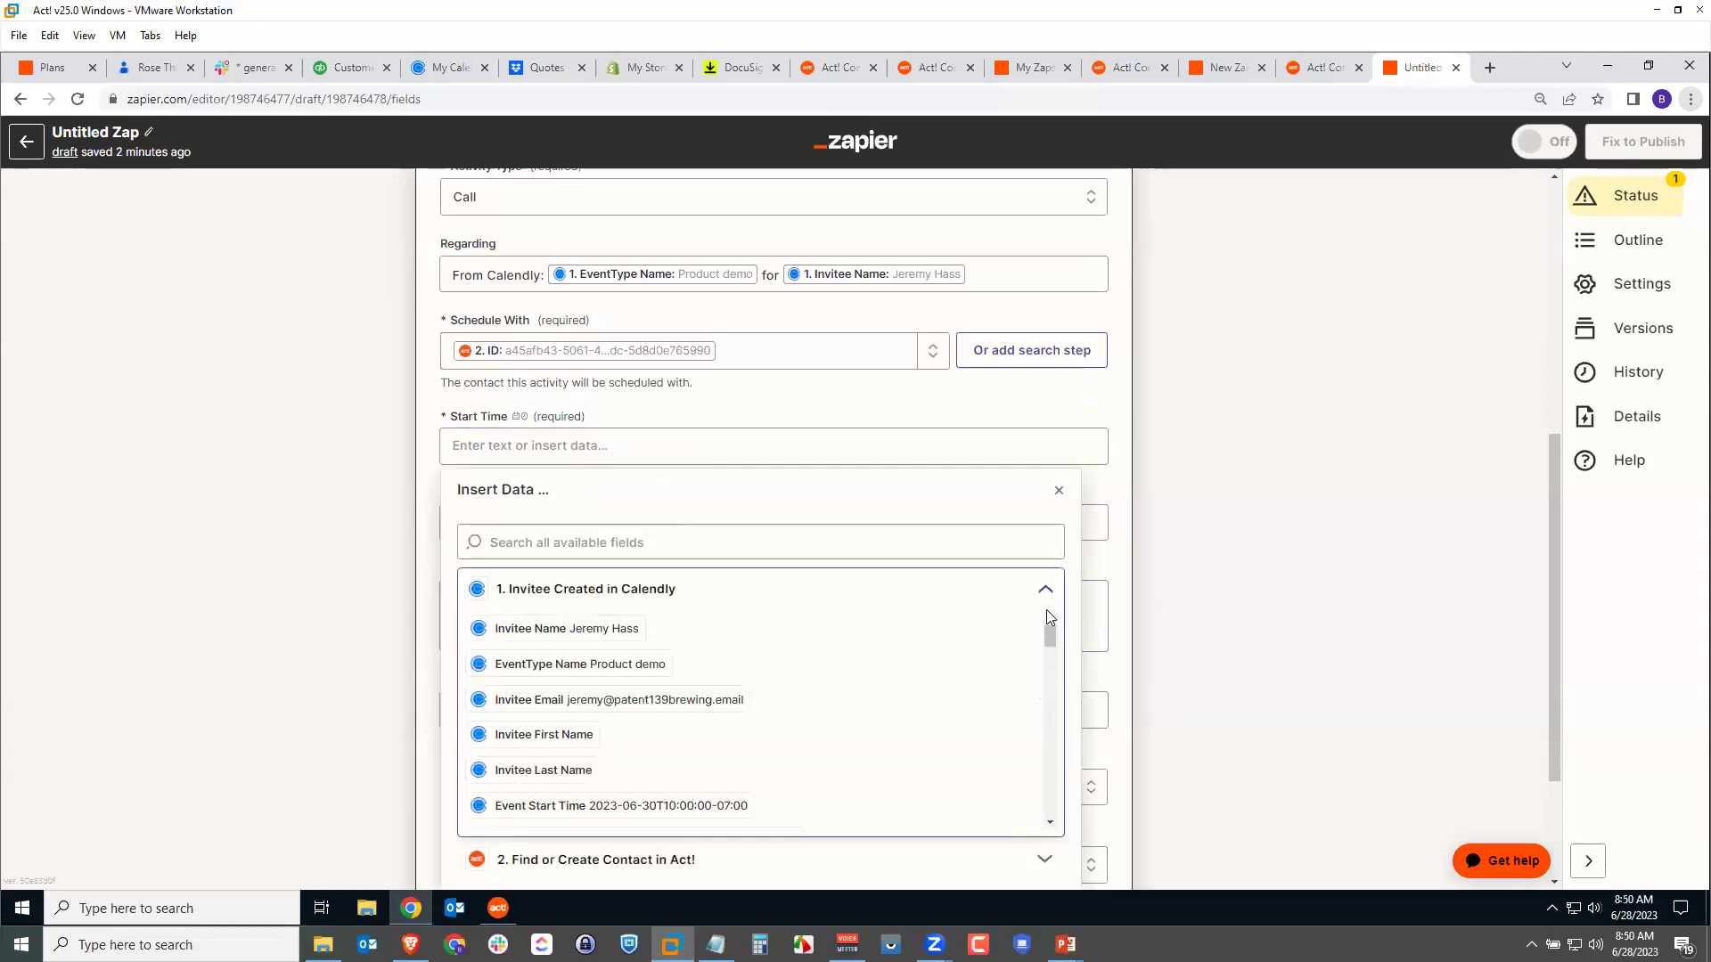
pyautogui.click(622, 806)
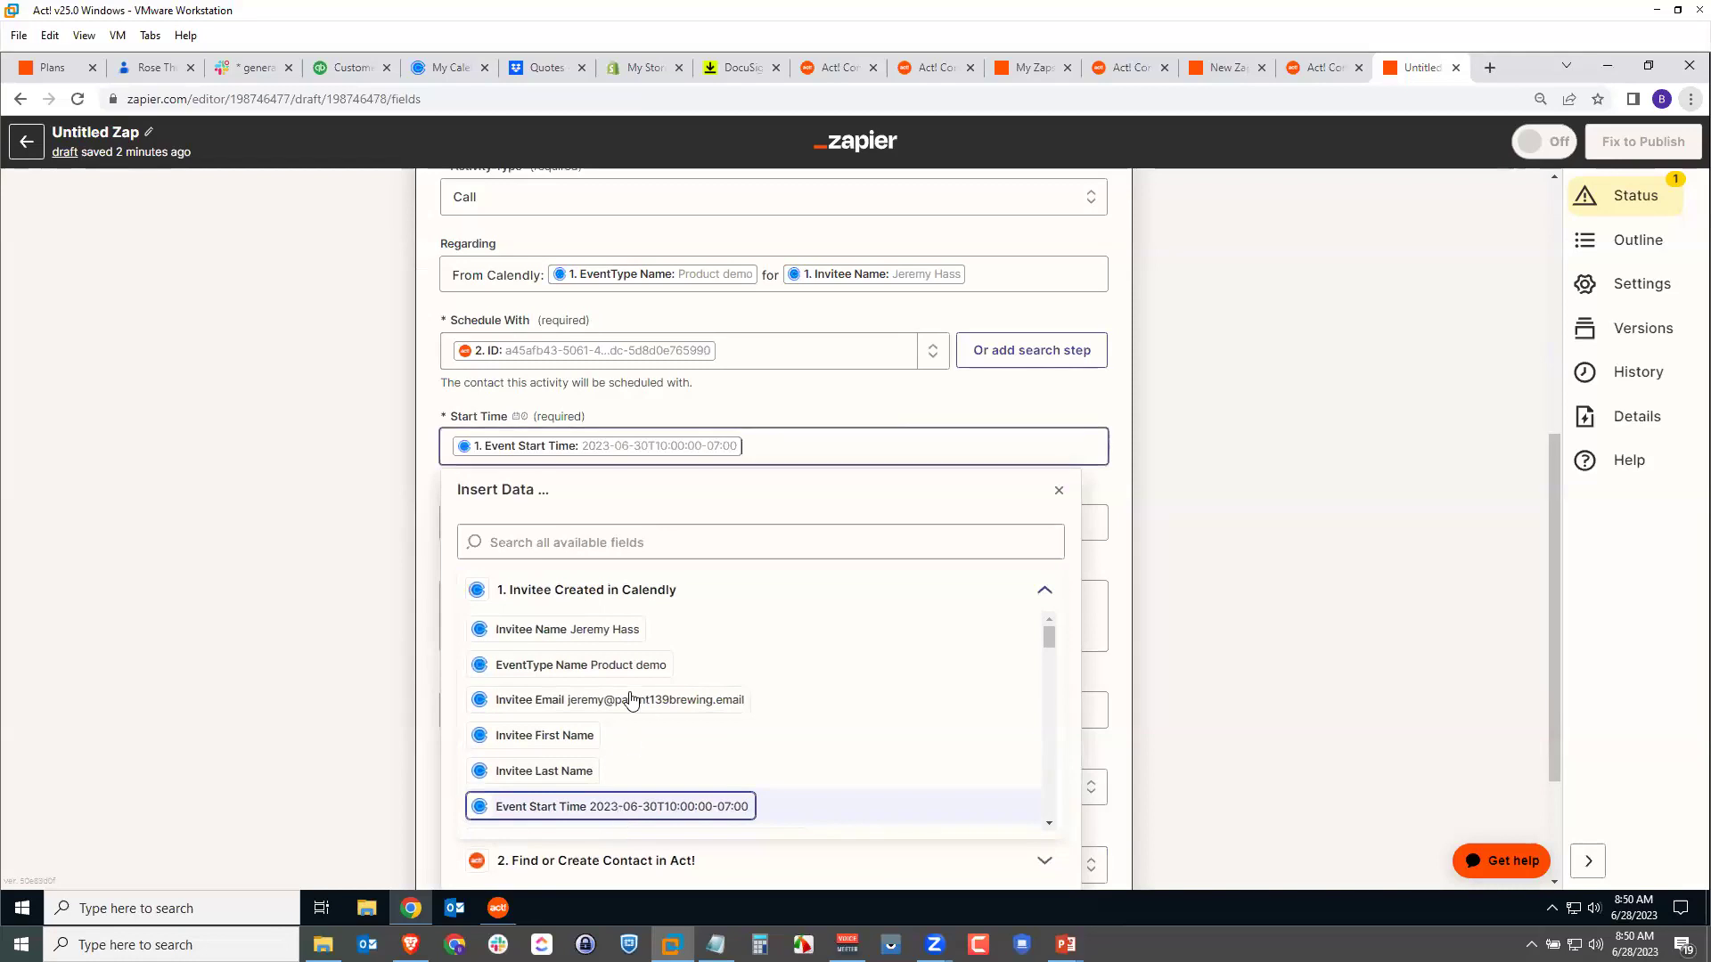
pyautogui.click(1122, 491)
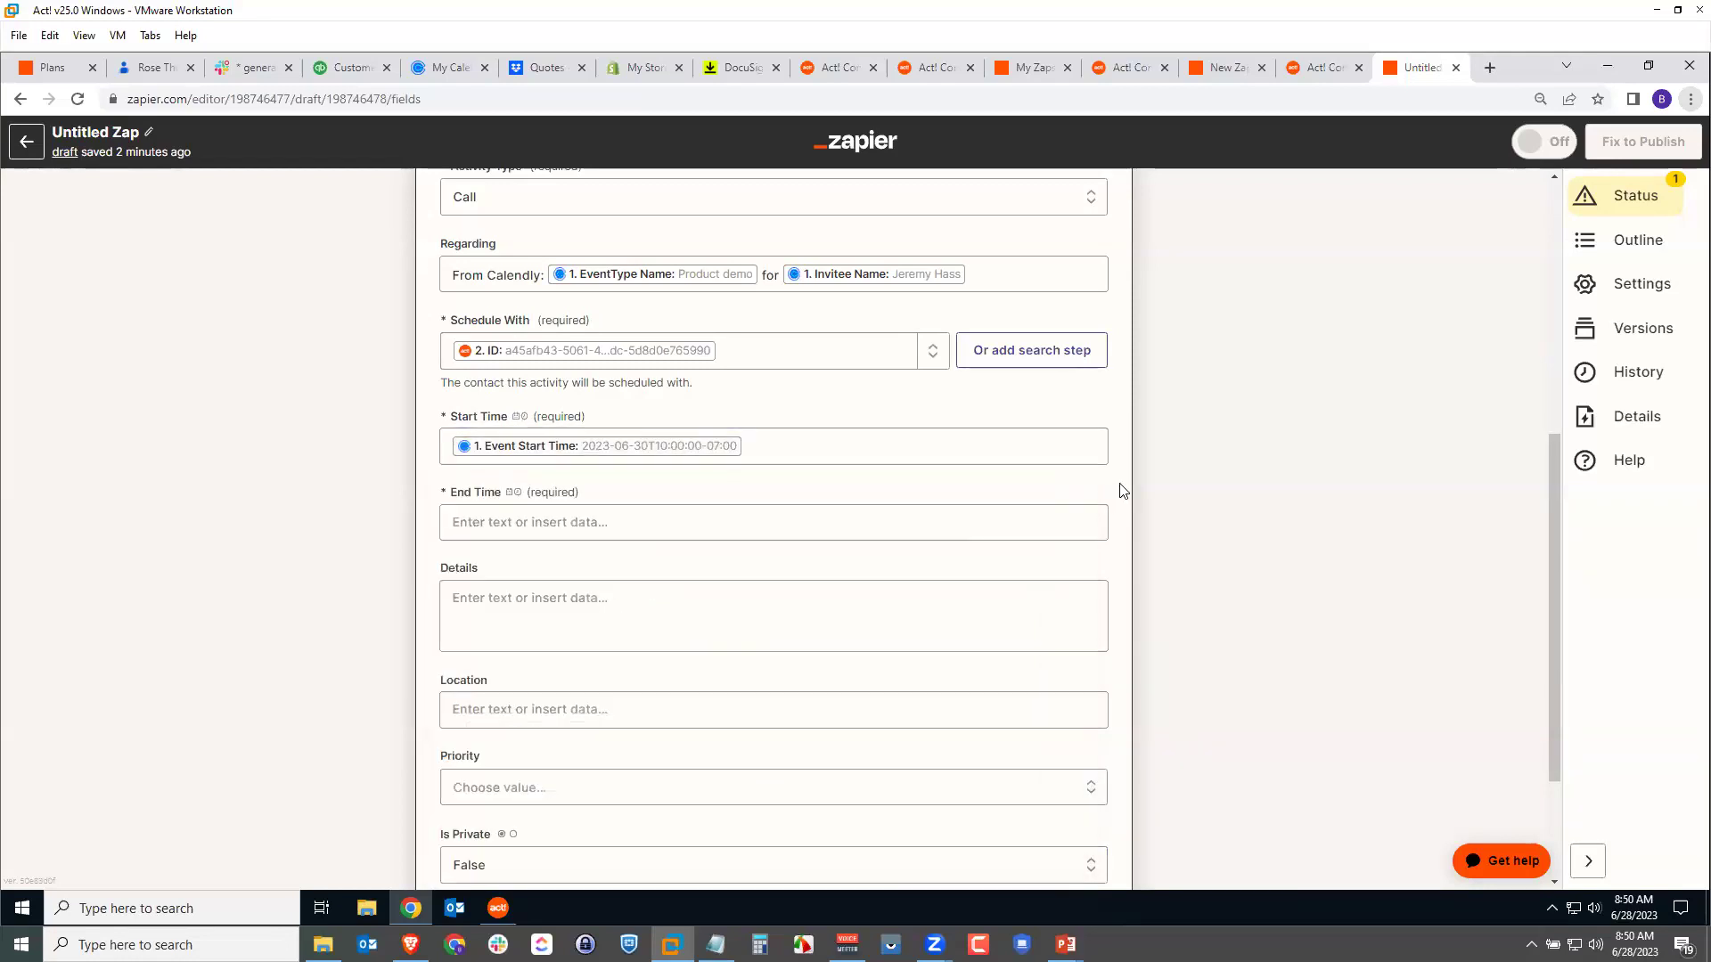
# Step: Map the Calendly Event End Time into the activity's End Time
pyautogui.click(574, 521)
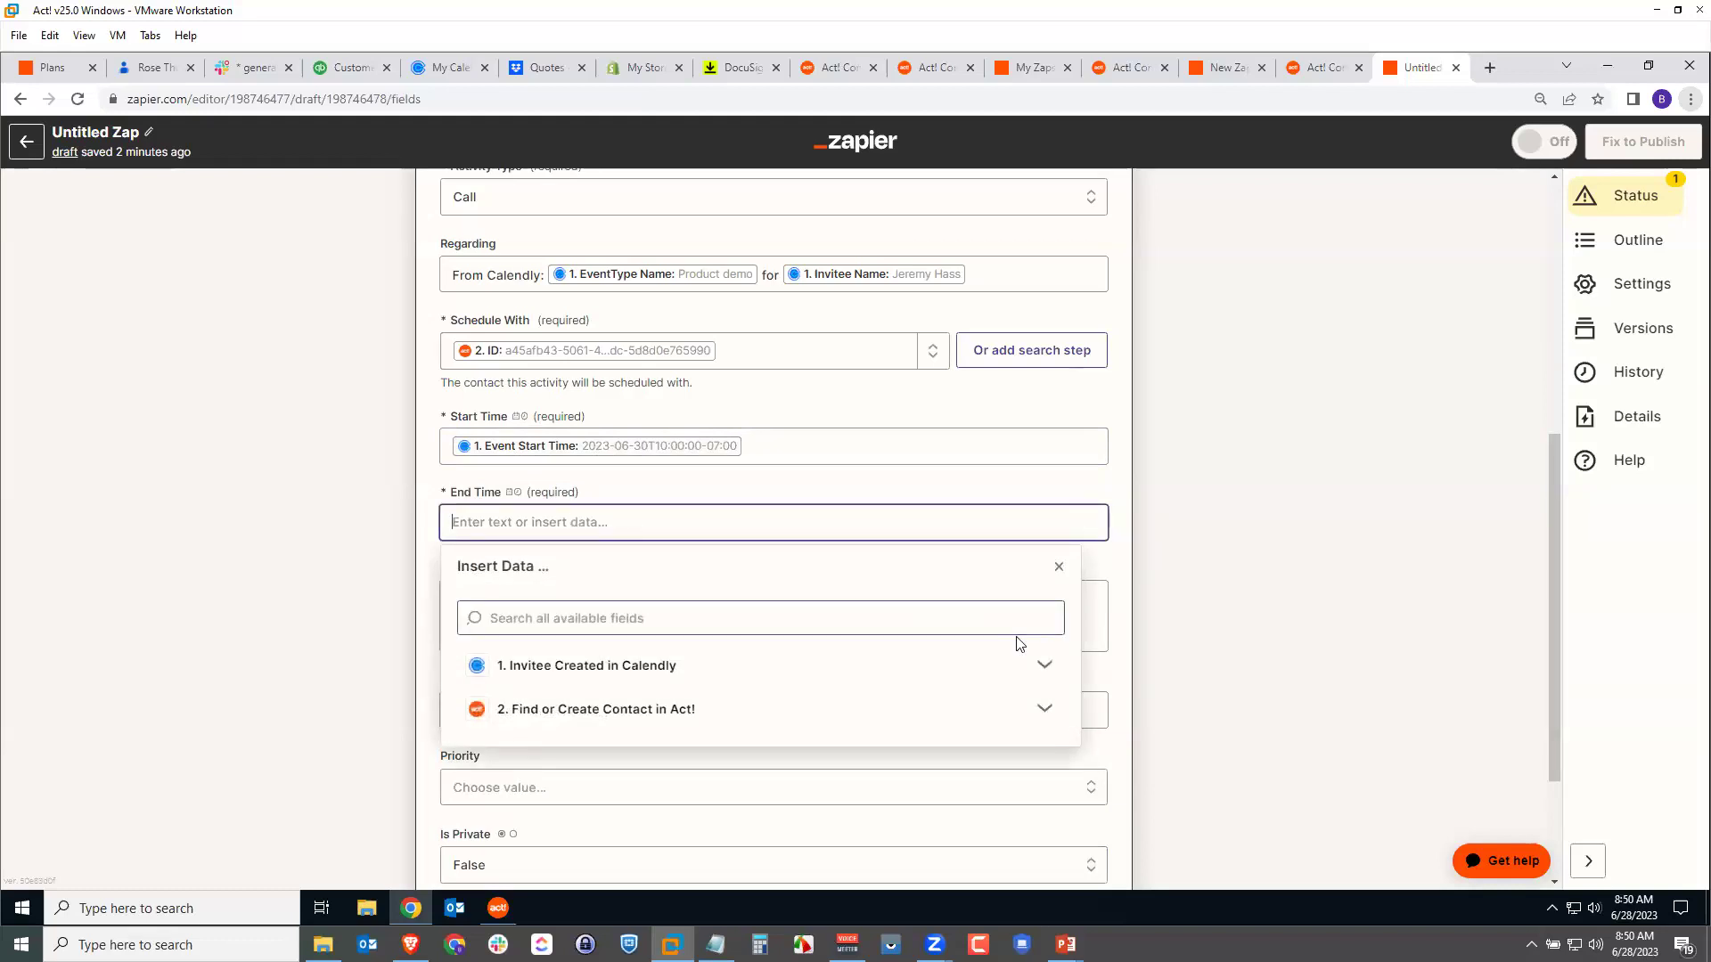
pyautogui.click(1043, 668)
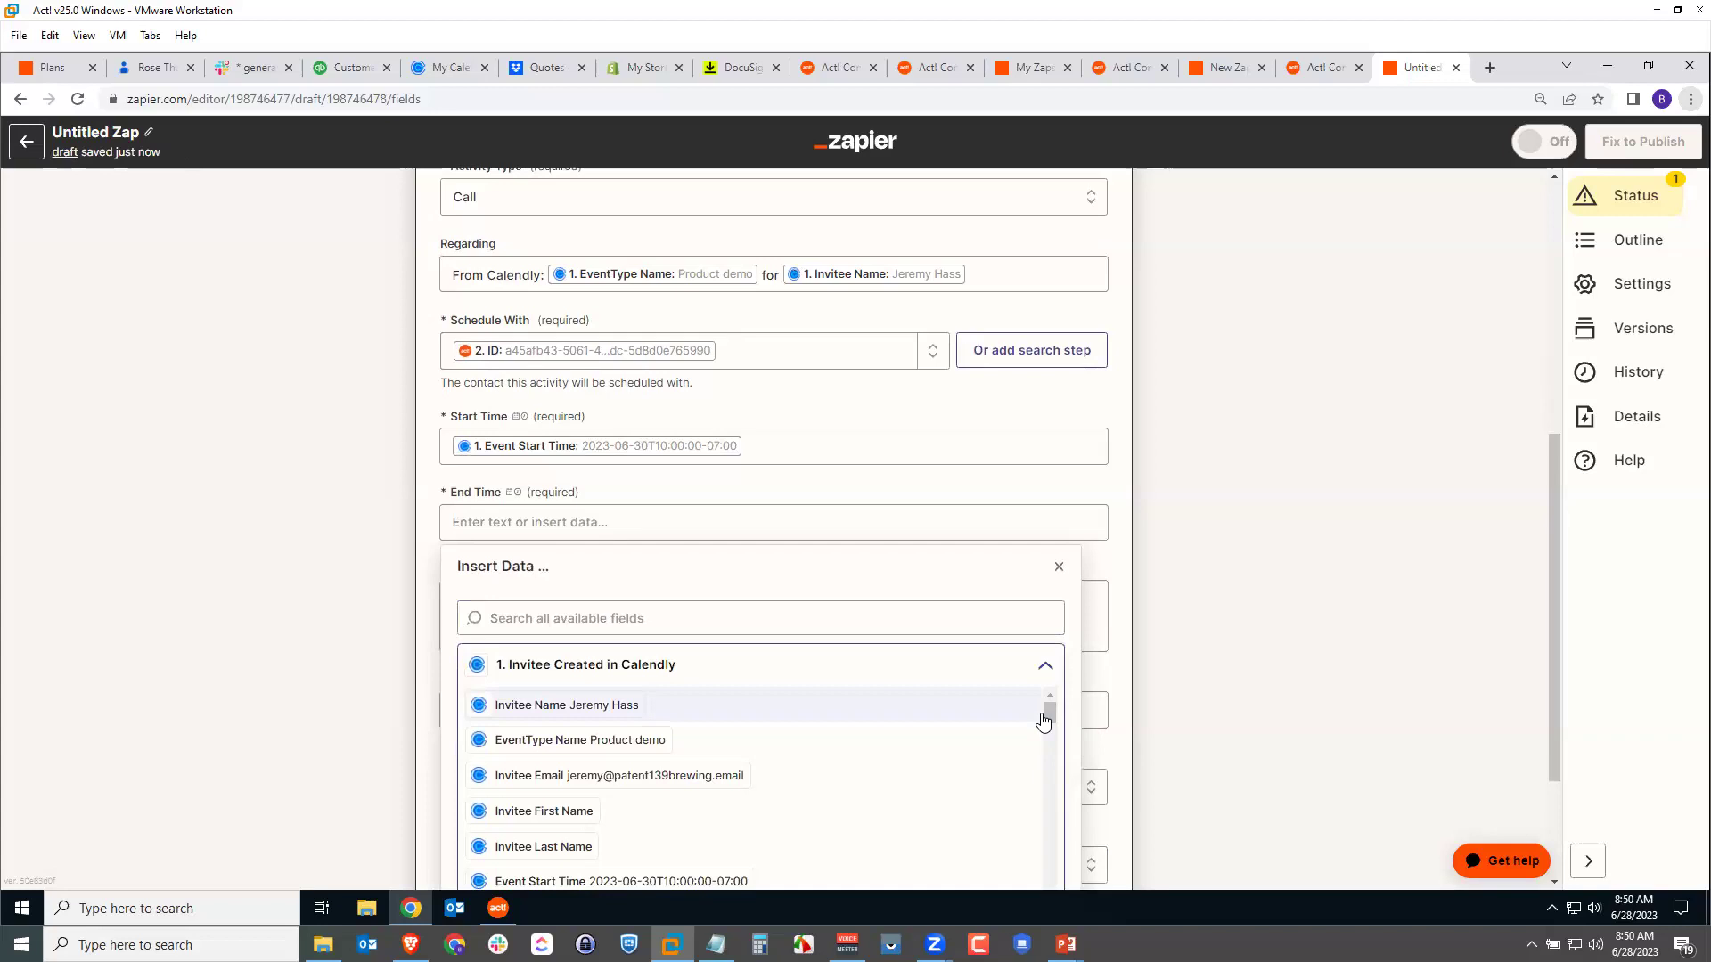
pyautogui.moveTo(1050, 713); pyautogui.dragTo(1053, 726)
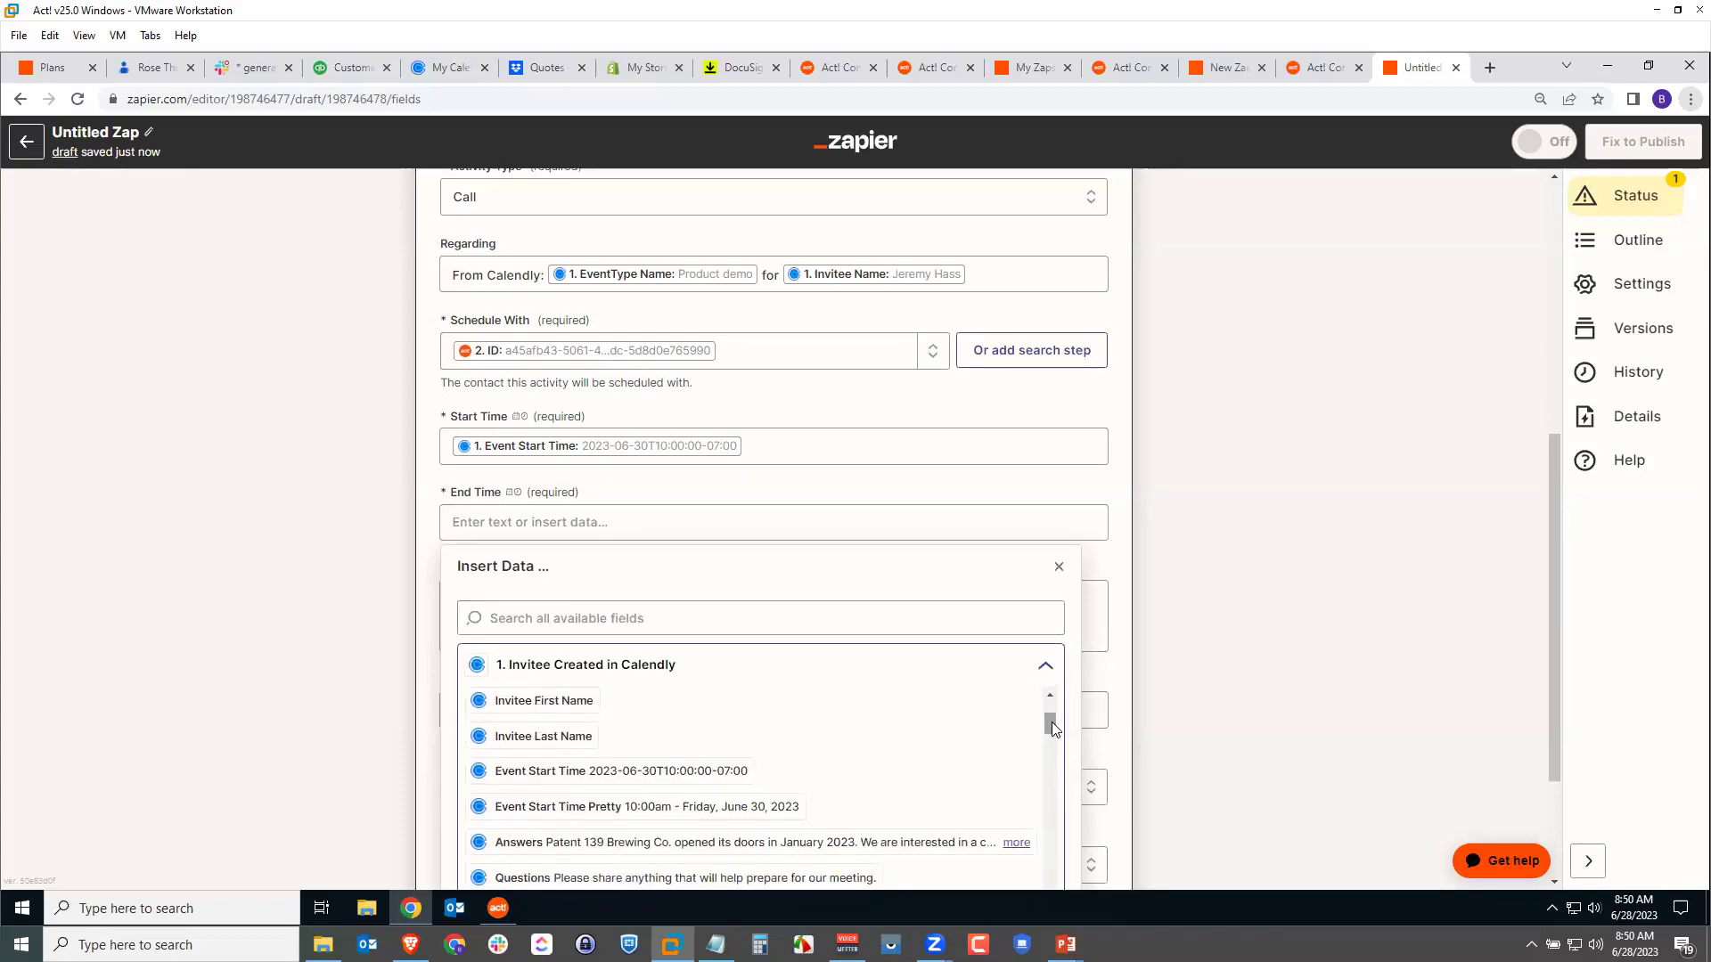
pyautogui.scroll(-3, 1050, 730)
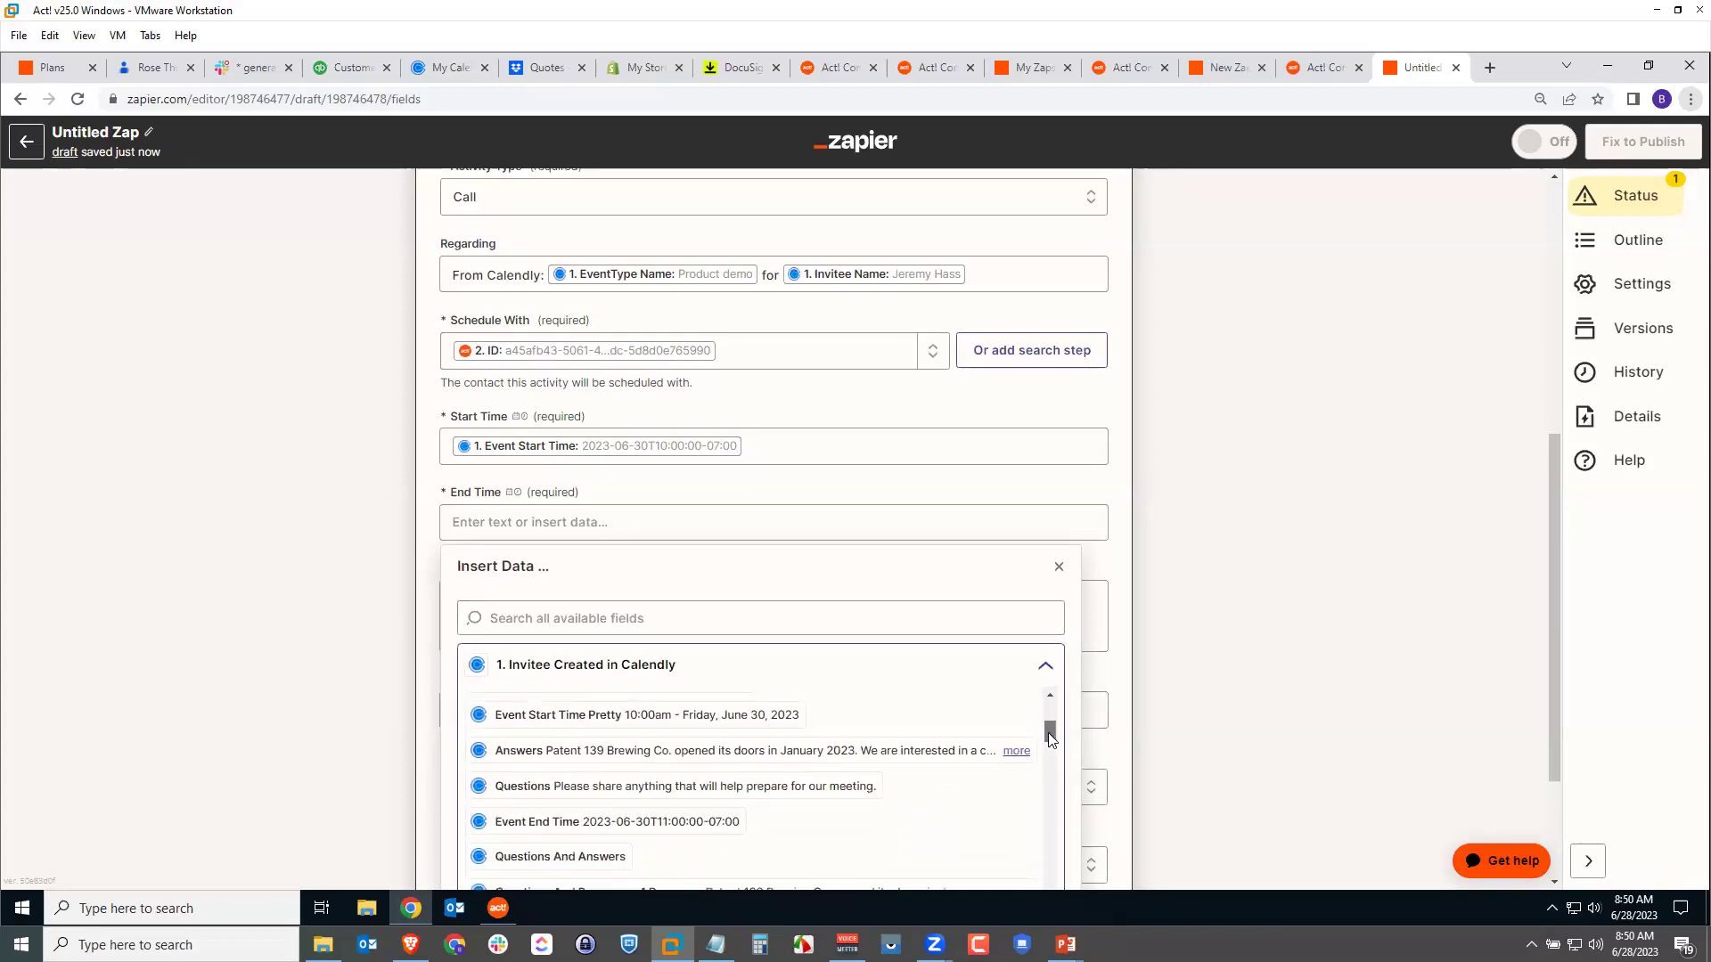
pyautogui.click(799, 811)
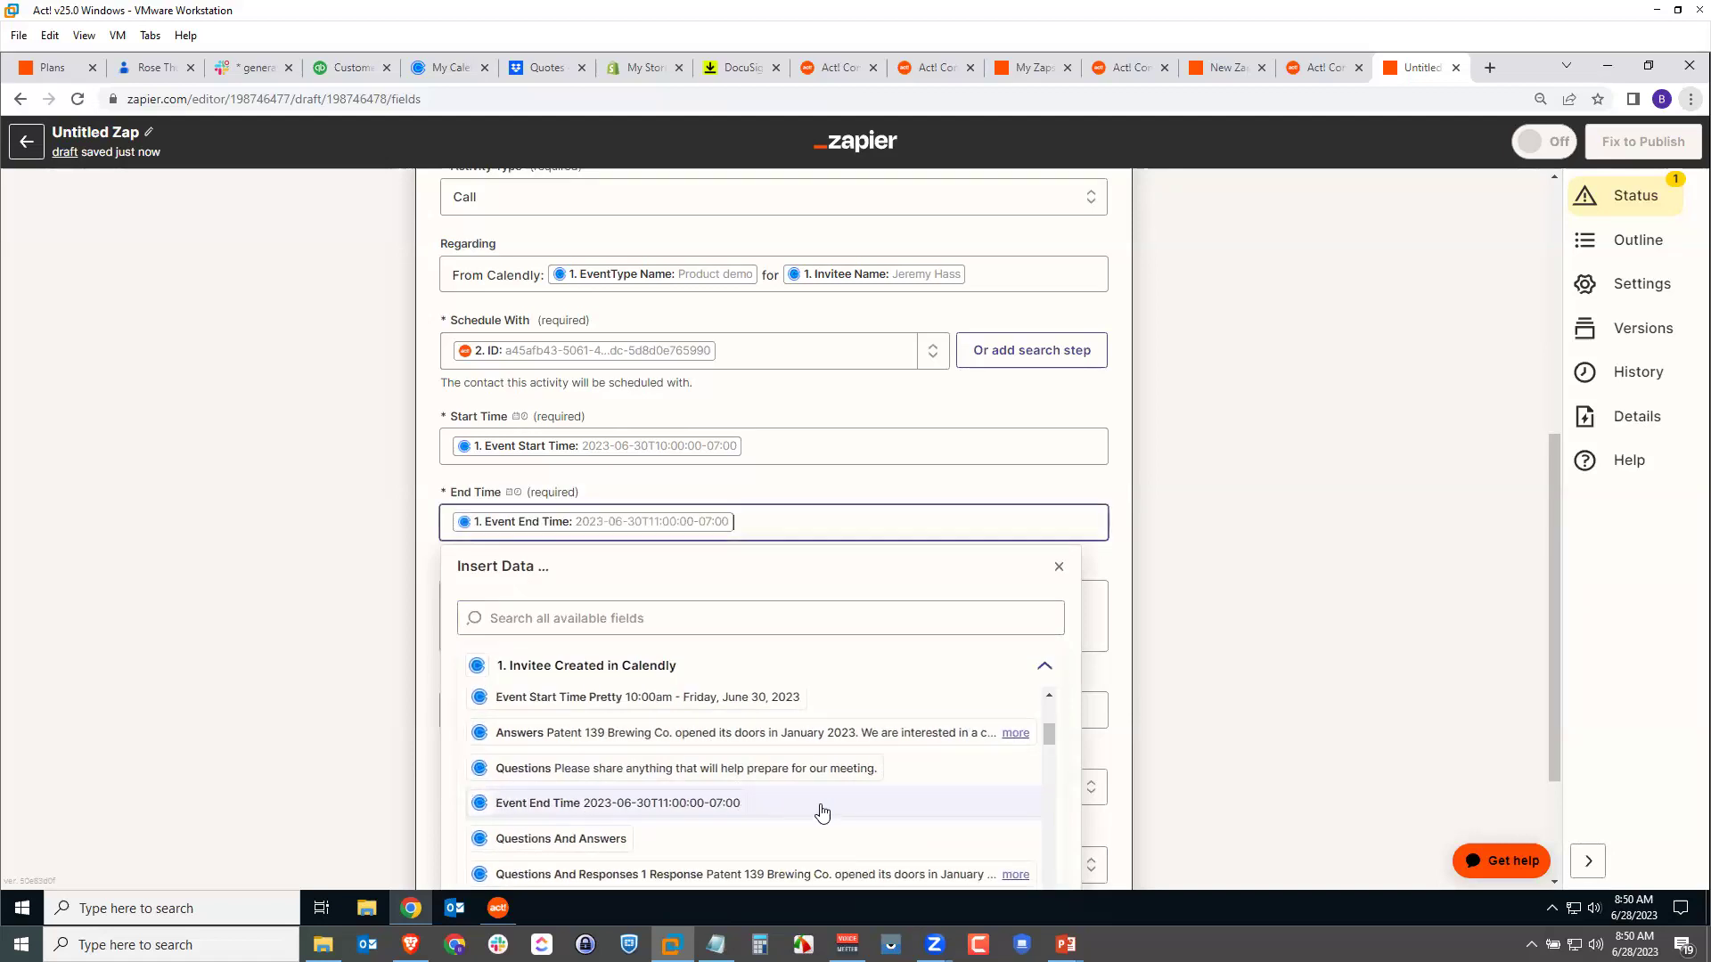
pyautogui.click(1123, 578)
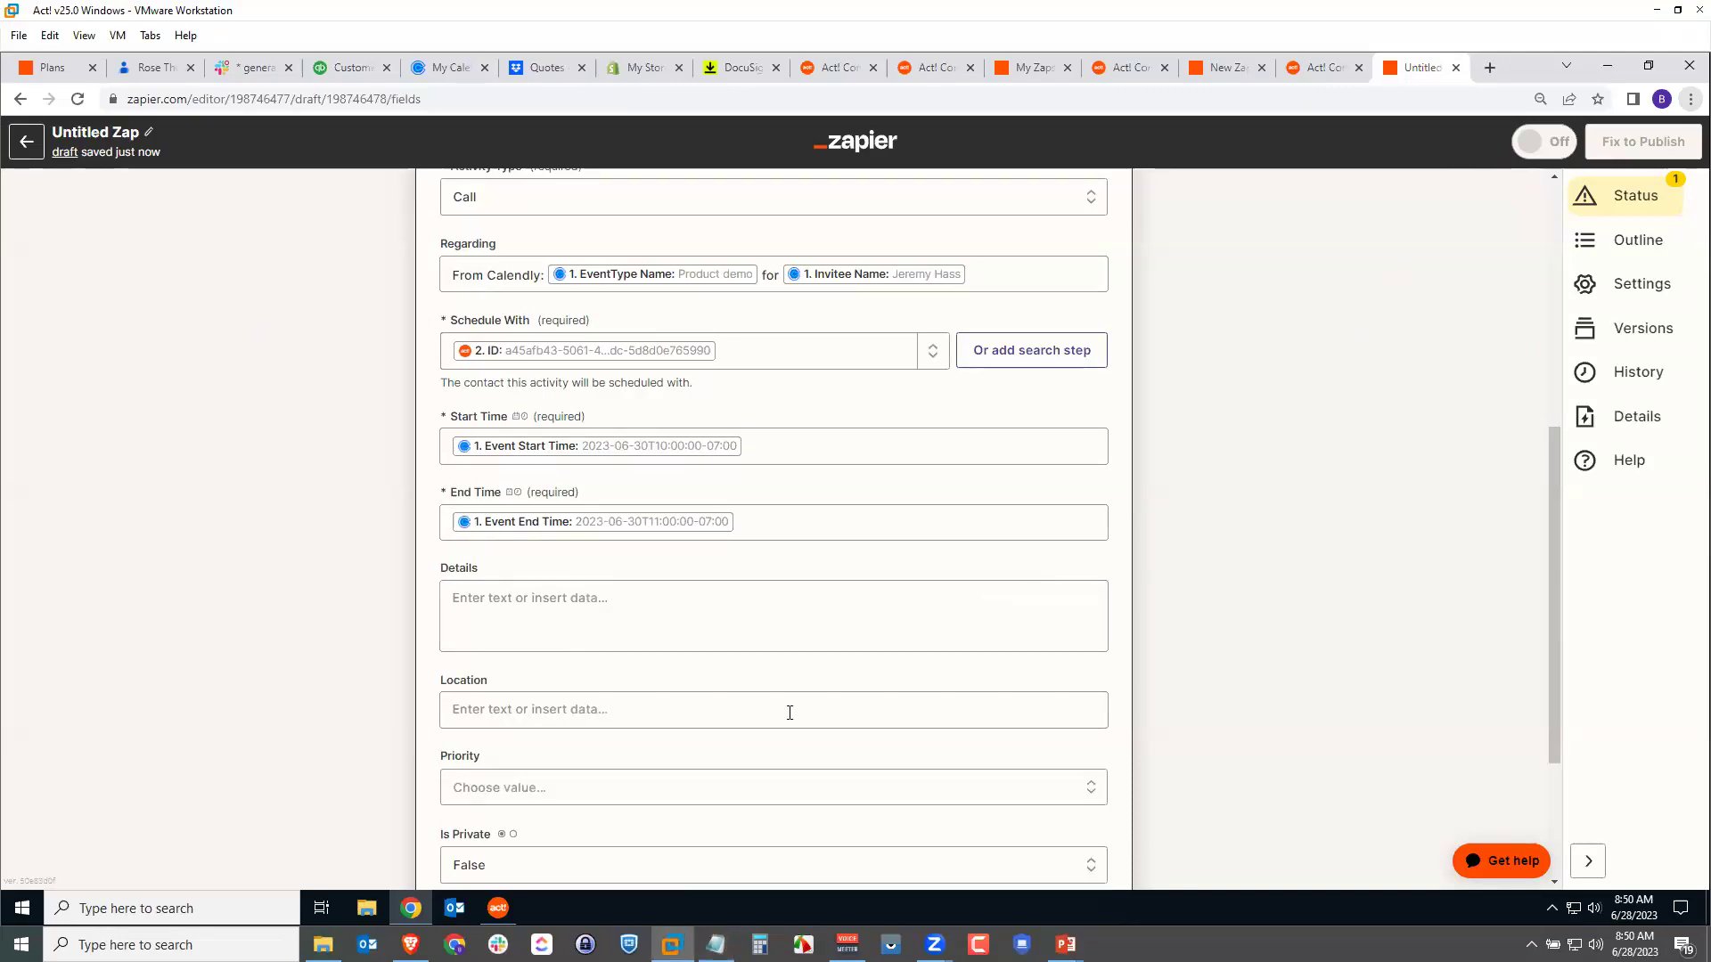
# Step: Paste 'Activity request from Calendly.' into the activity's Details field
pyautogui.click(600, 603)
pyautogui.write('Activity request from Calendly.')
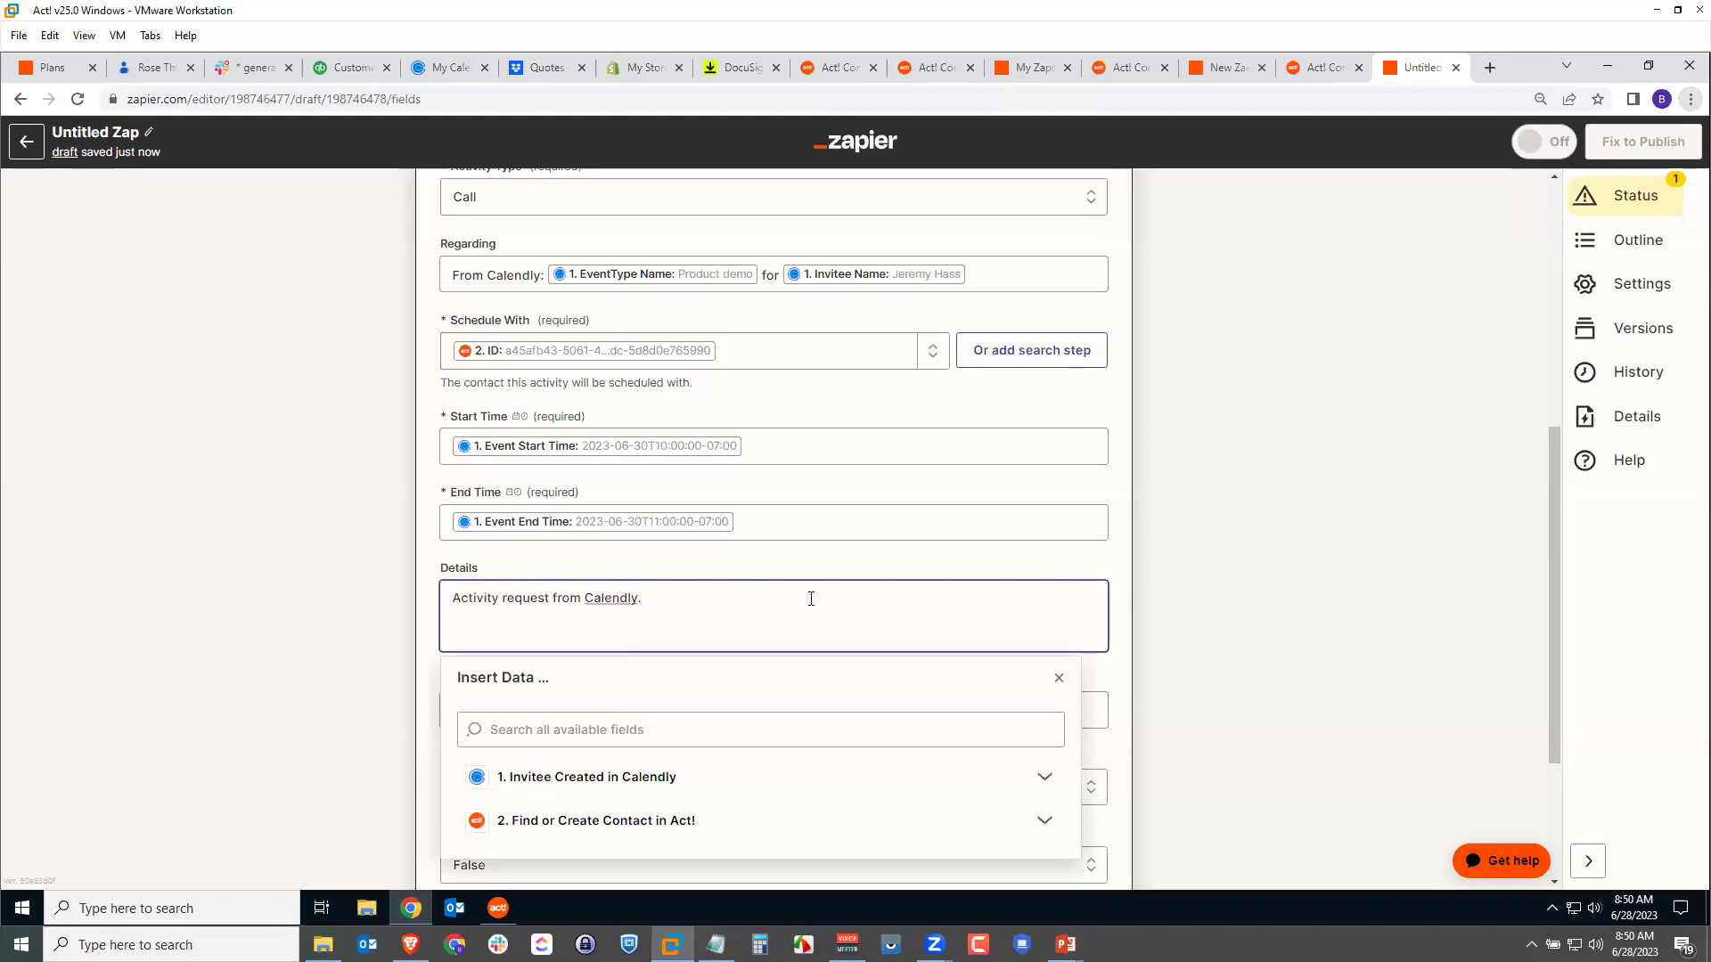
pyautogui.click(1198, 621)
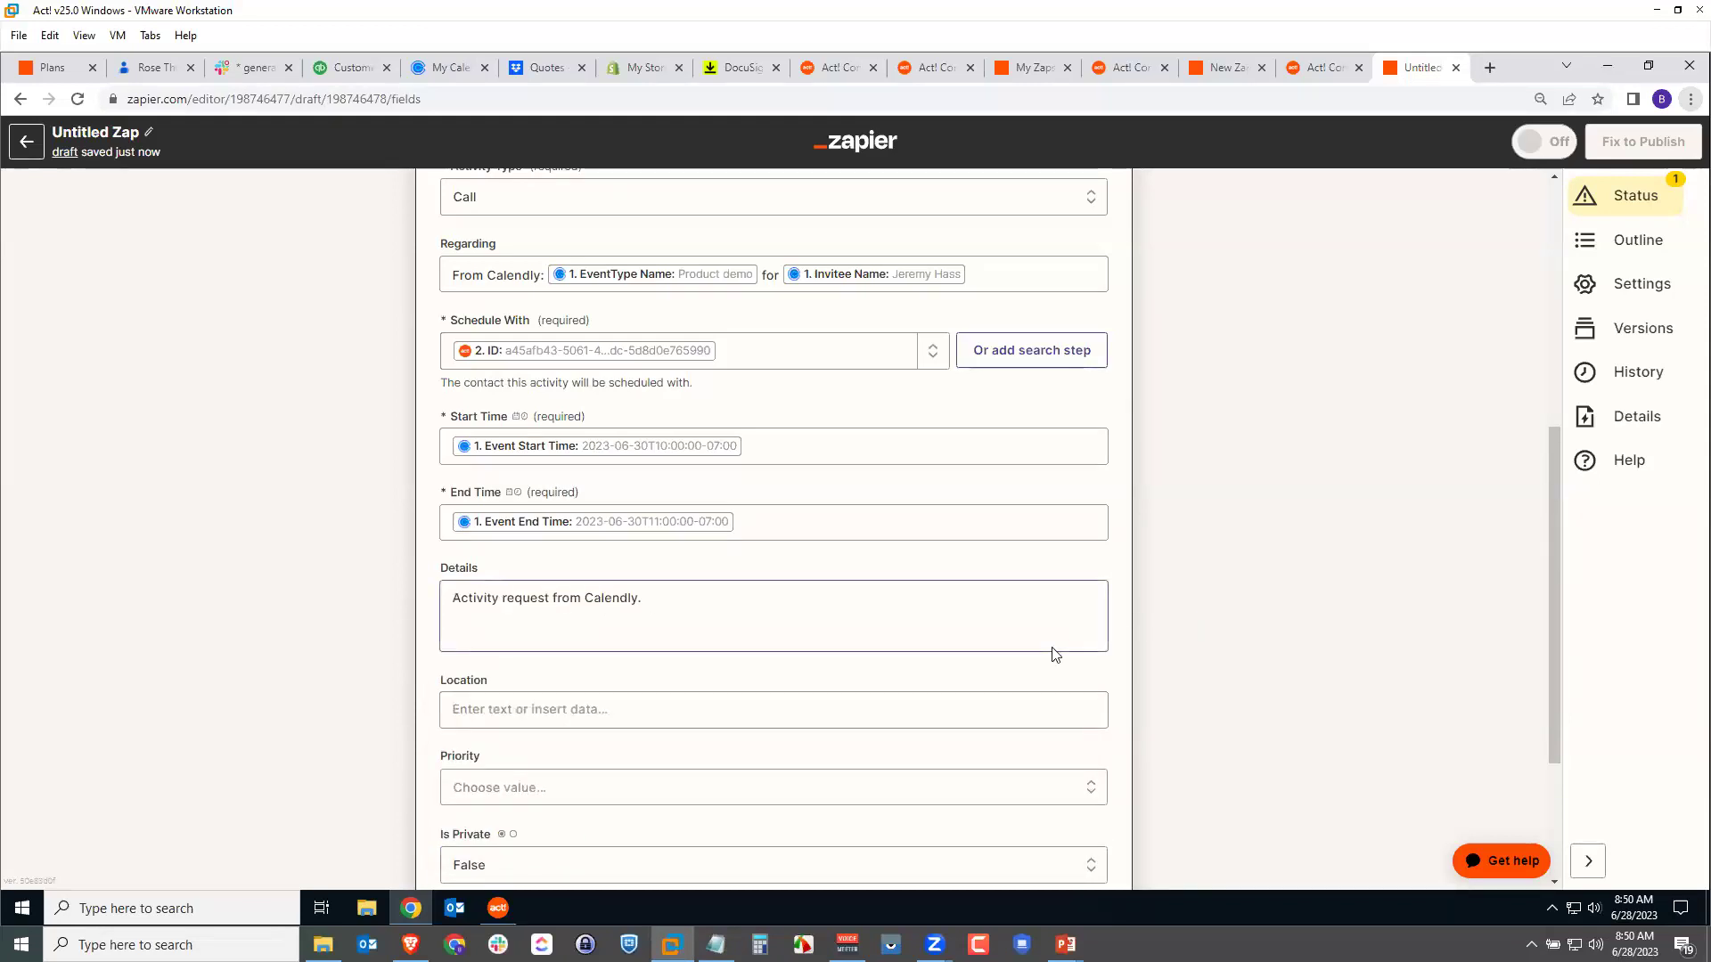
pyautogui.scroll(-2, 1101, 682)
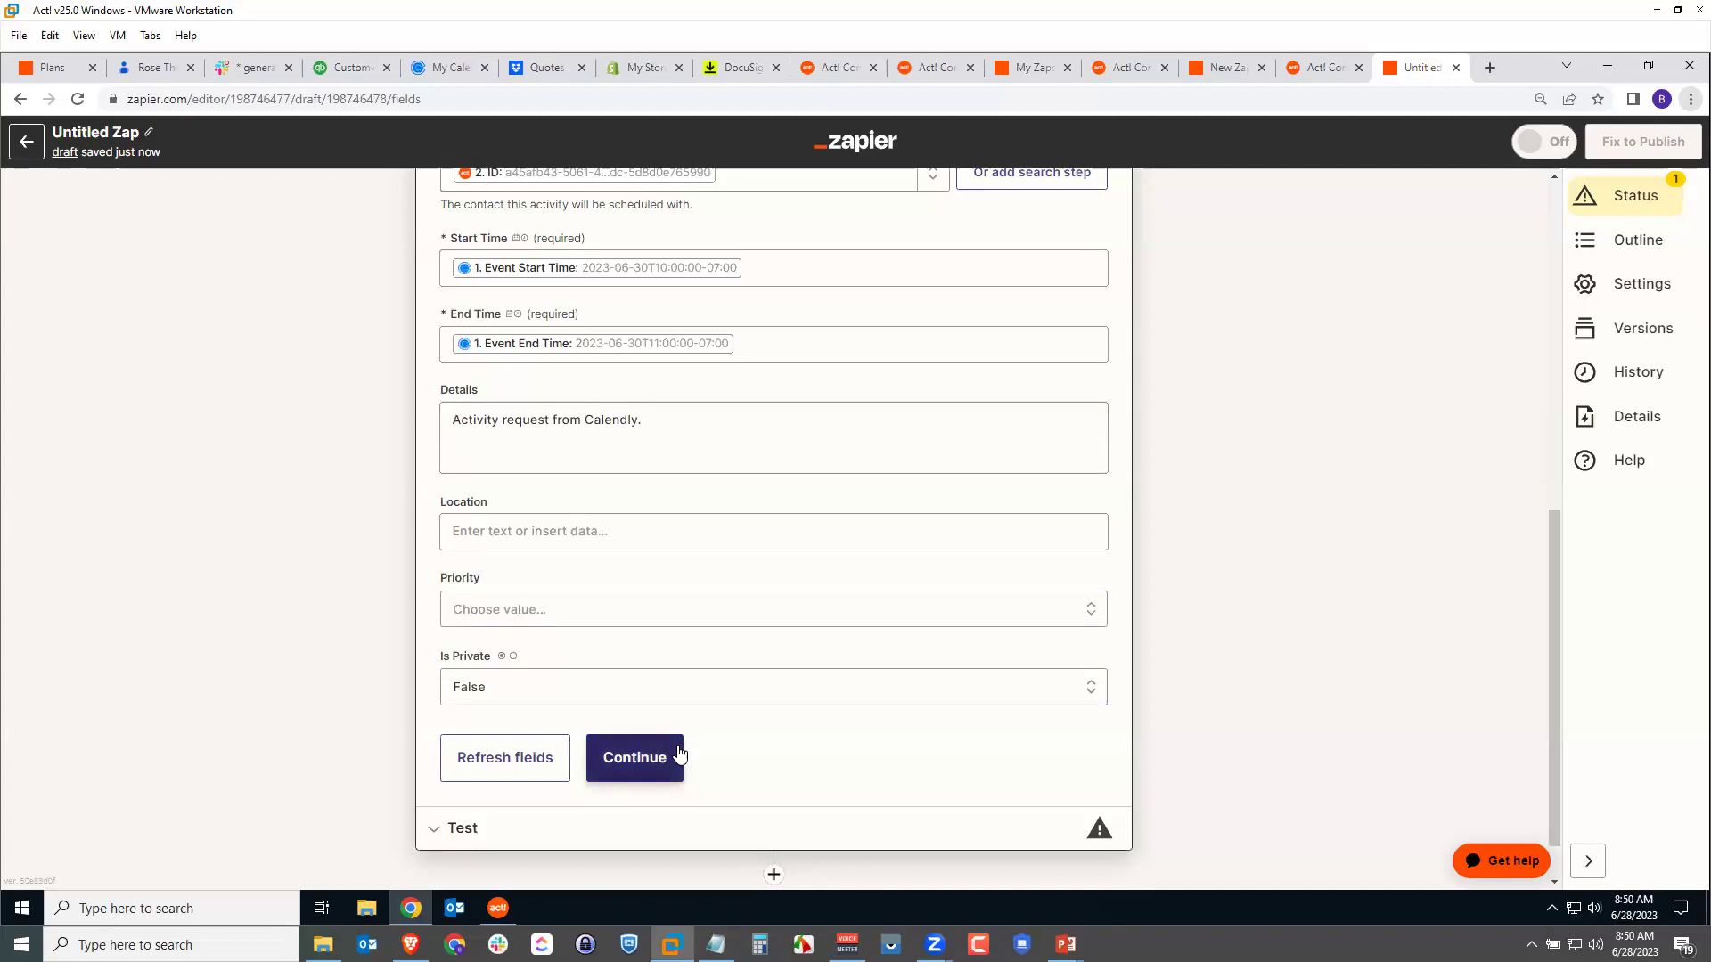
# Step: Test the Add Activity step to send a Call to Act!, then bring Act! forward
pyautogui.click(647, 759)
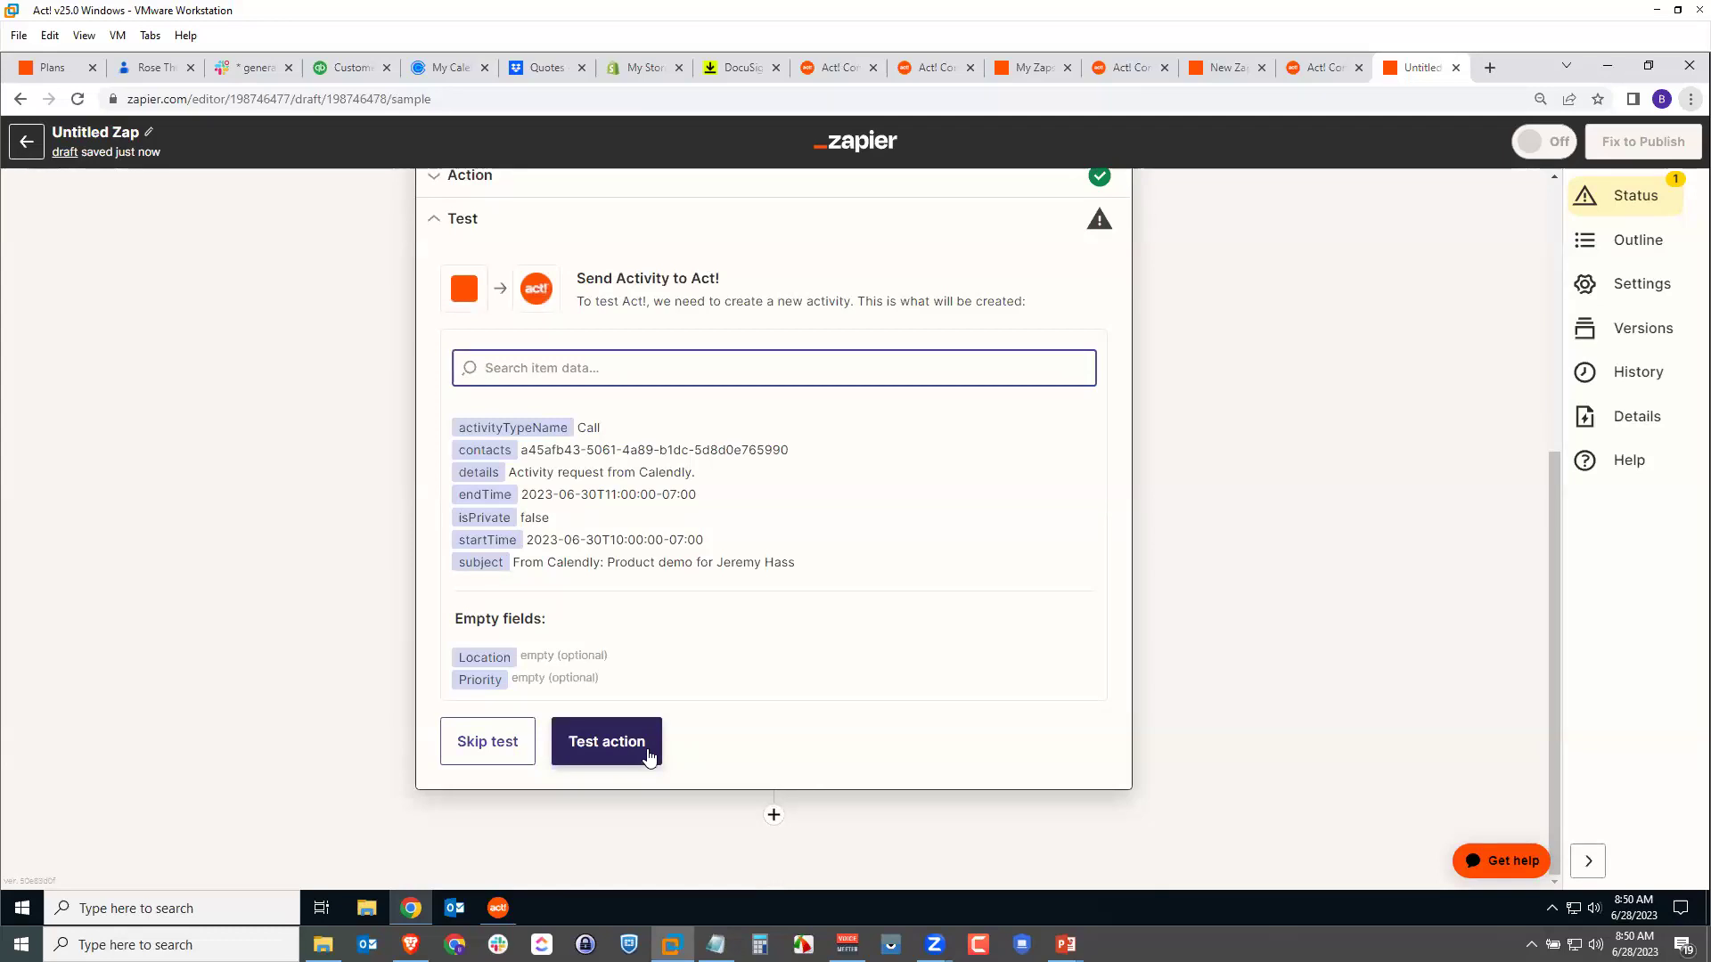
pyautogui.click(649, 756)
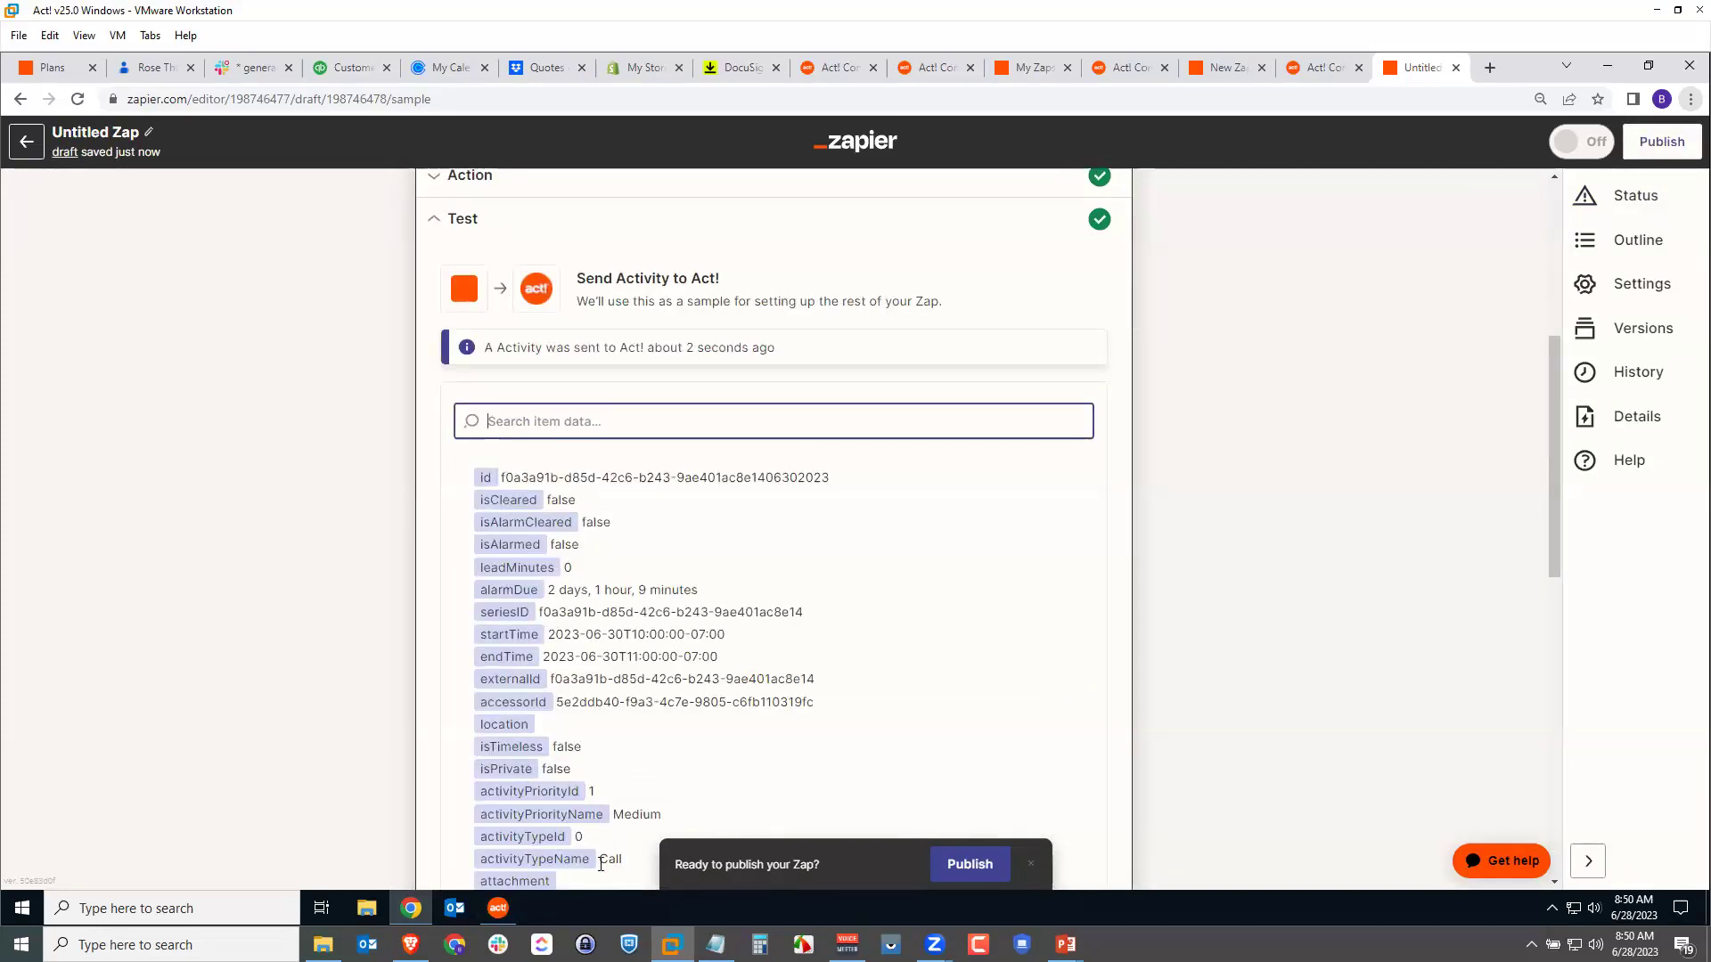
pyautogui.click(497, 907)
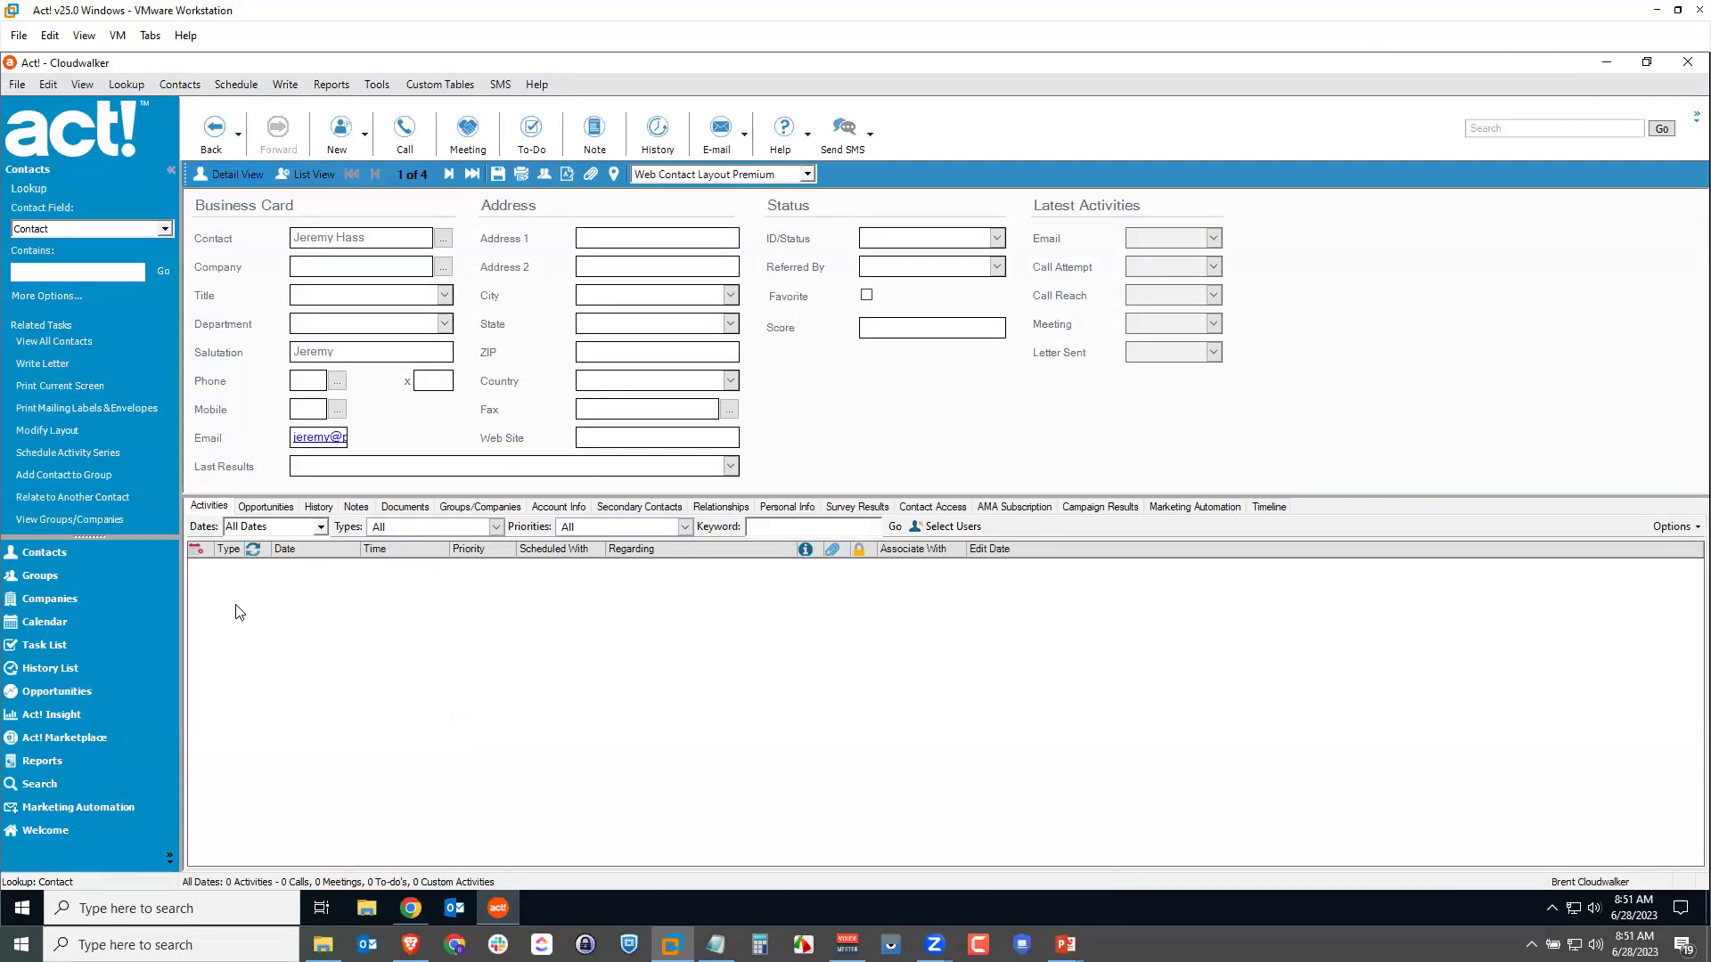
# Step: Check Act!'s Task List for the 'From Calendly: Product demo' call on 6/30/2023 at 10:00 AM
pyautogui.click(62, 649)
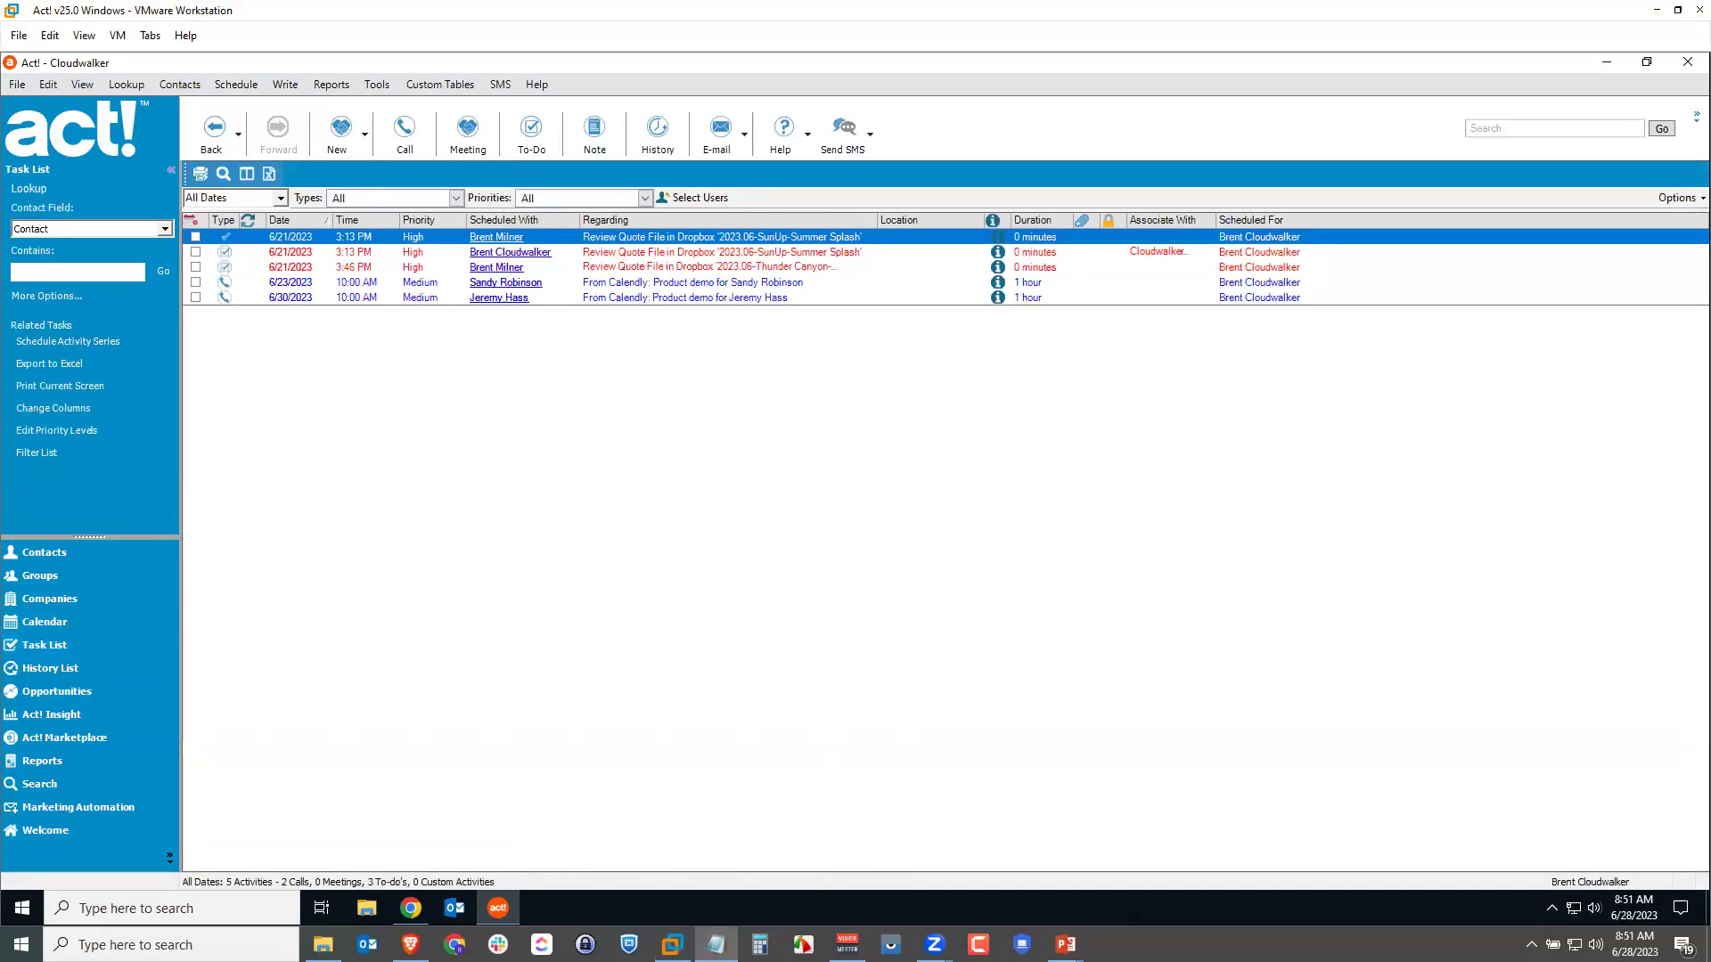
pyautogui.click(808, 465)
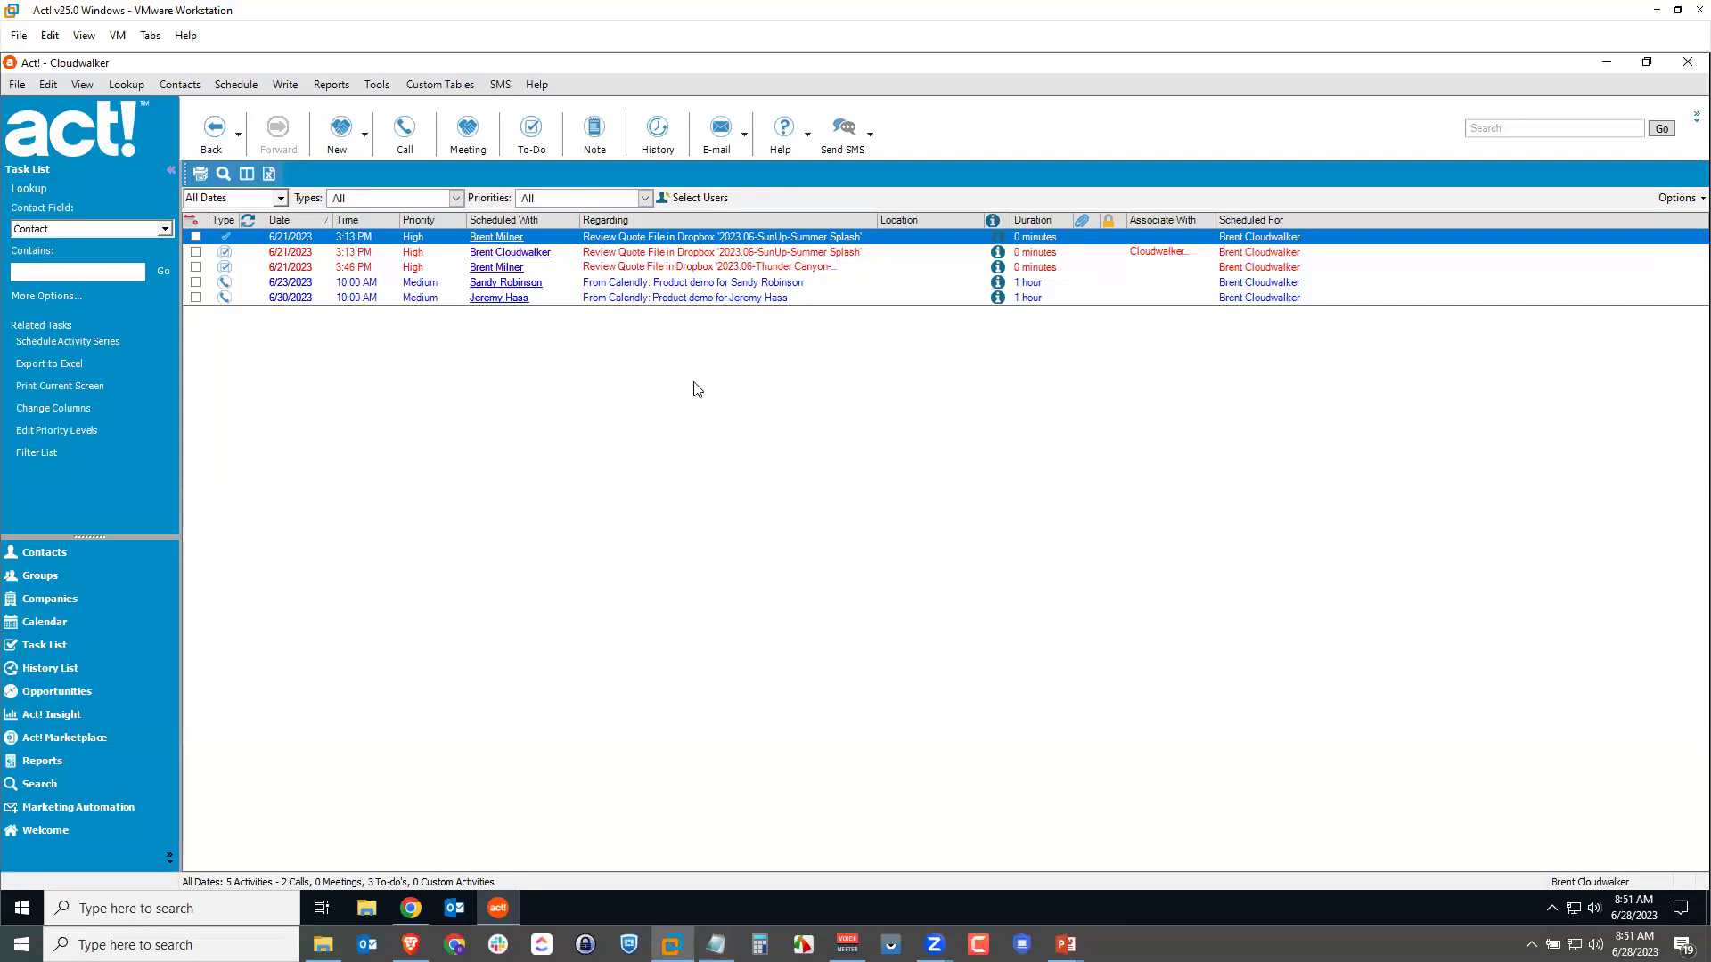
pyautogui.click(677, 299)
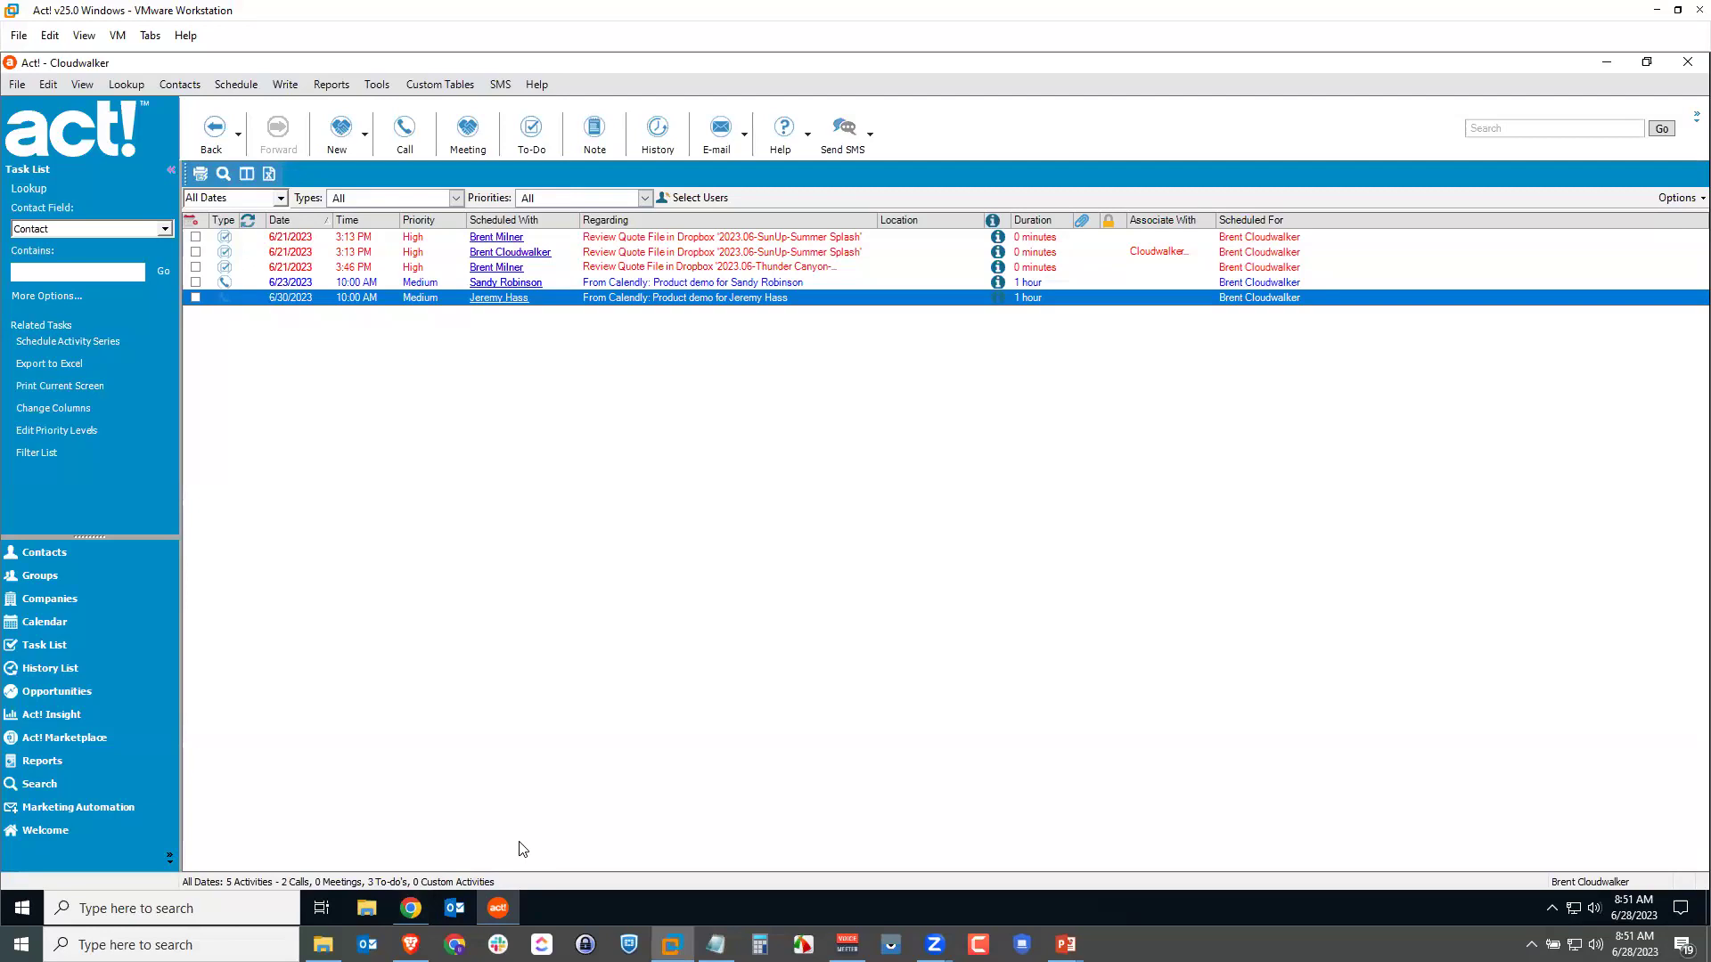
# Step: Publish the Zap in Chrome and dismiss the share-as-template prompt
pyautogui.click(413, 918)
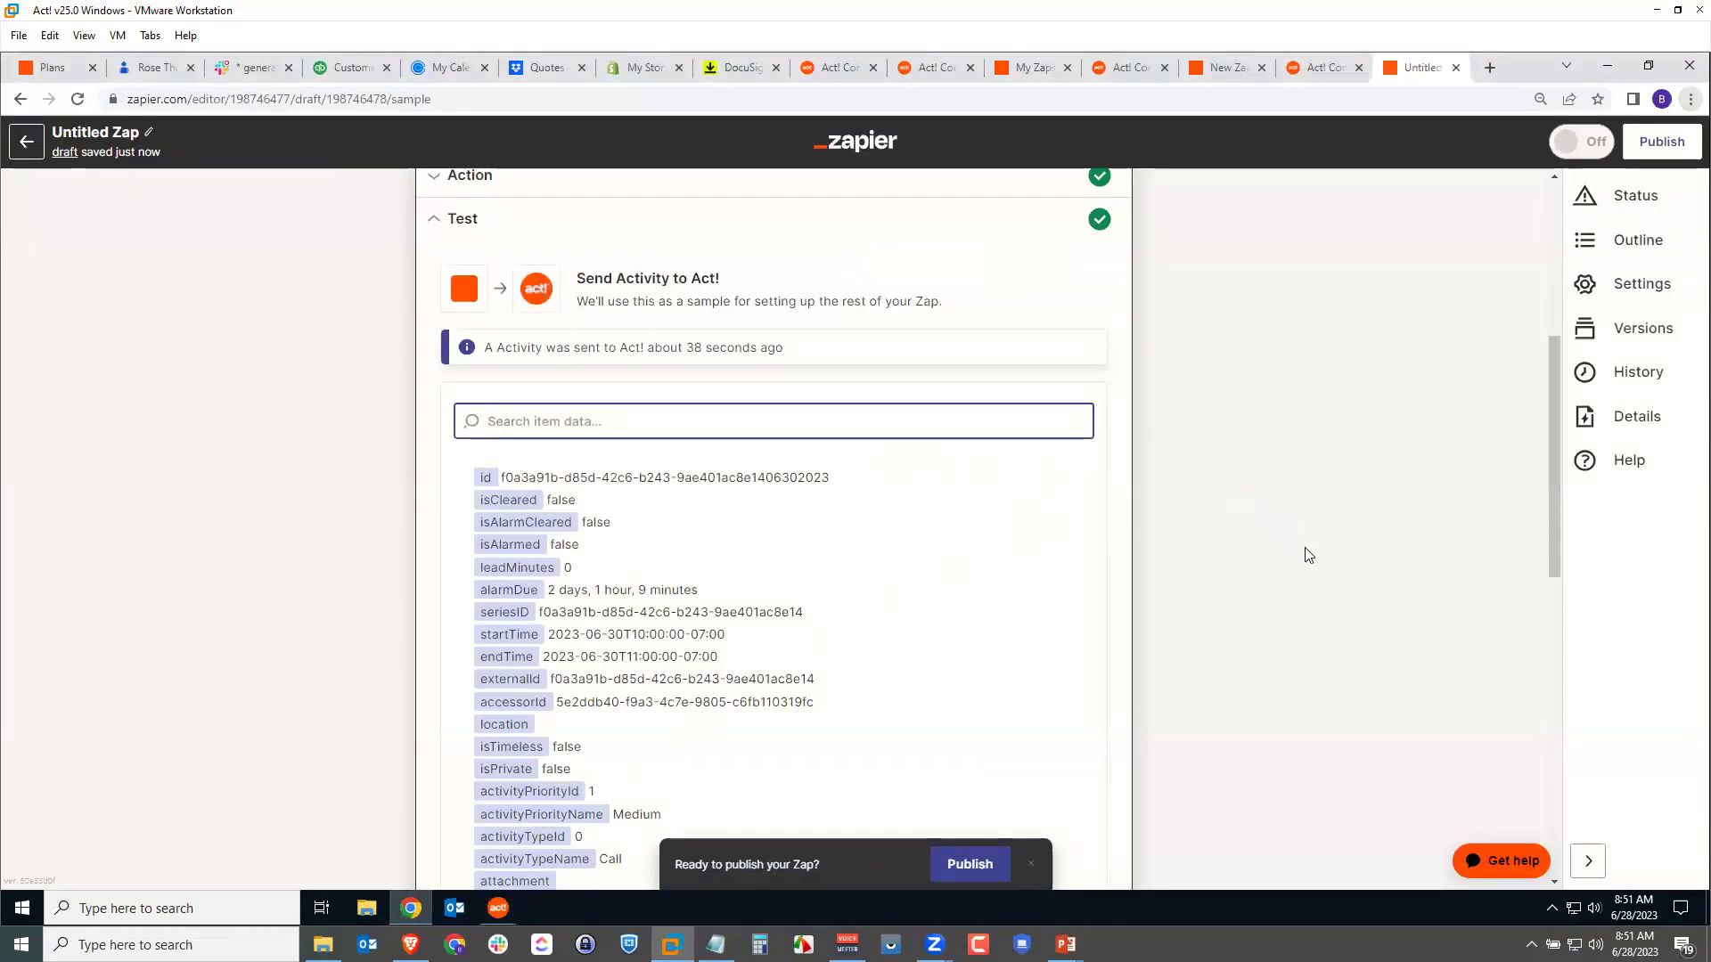
pyautogui.scroll(-15, 1305, 547)
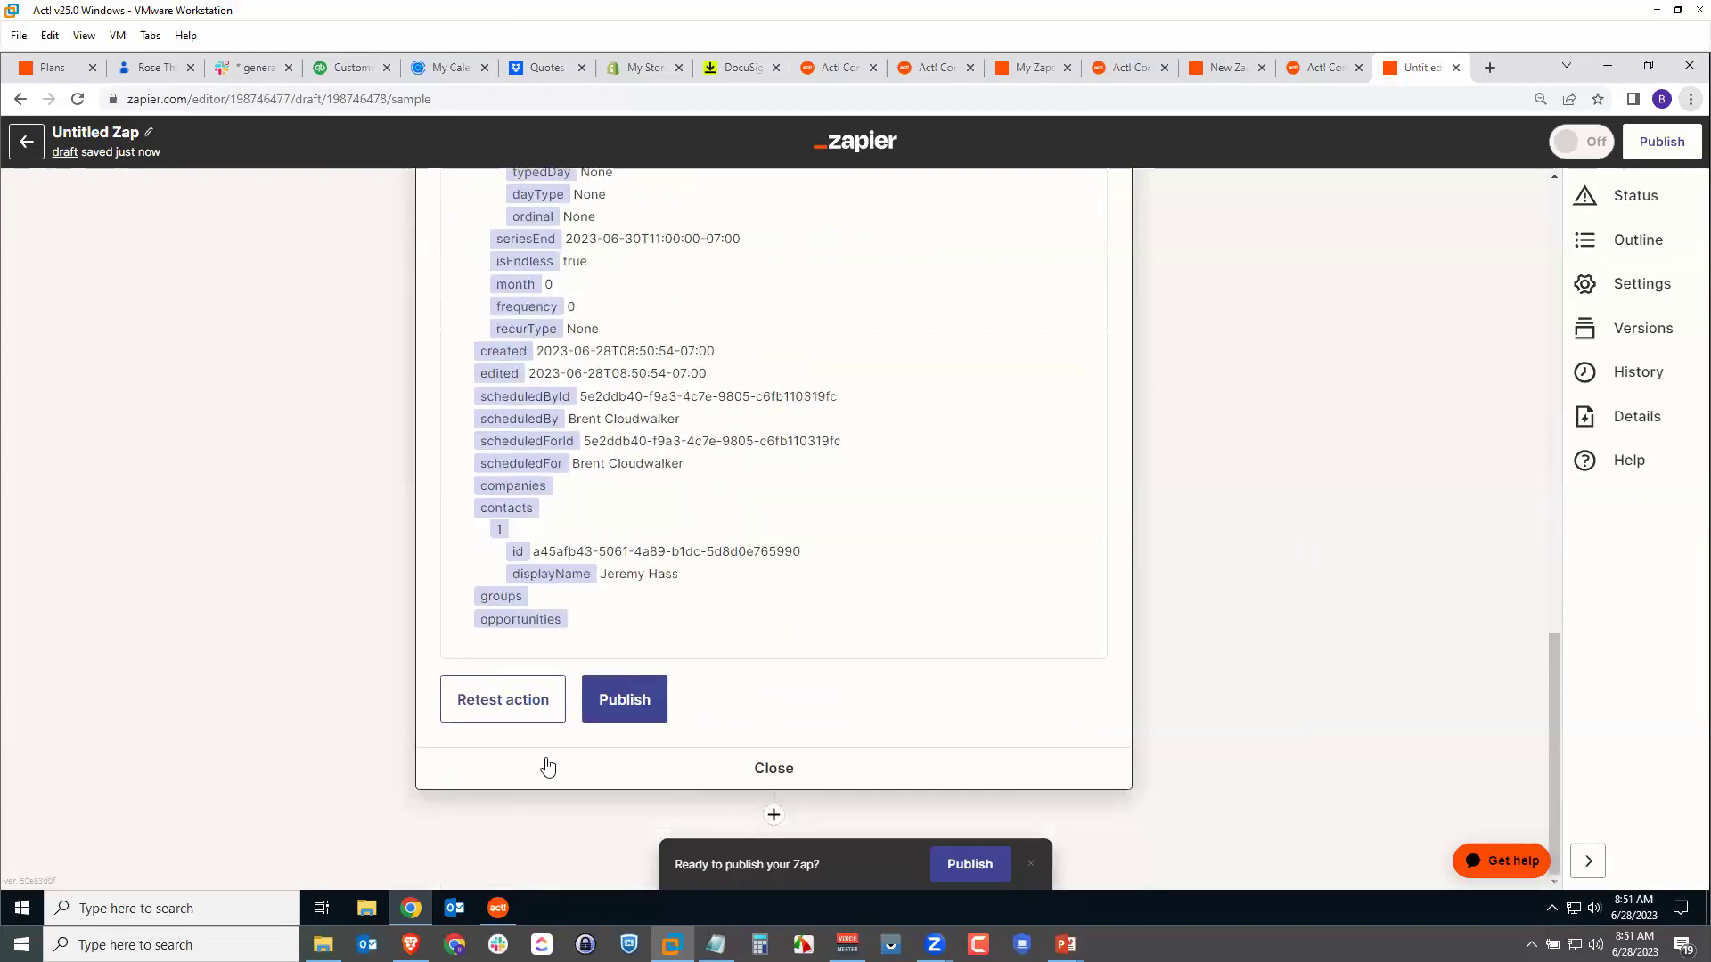
pyautogui.click(615, 702)
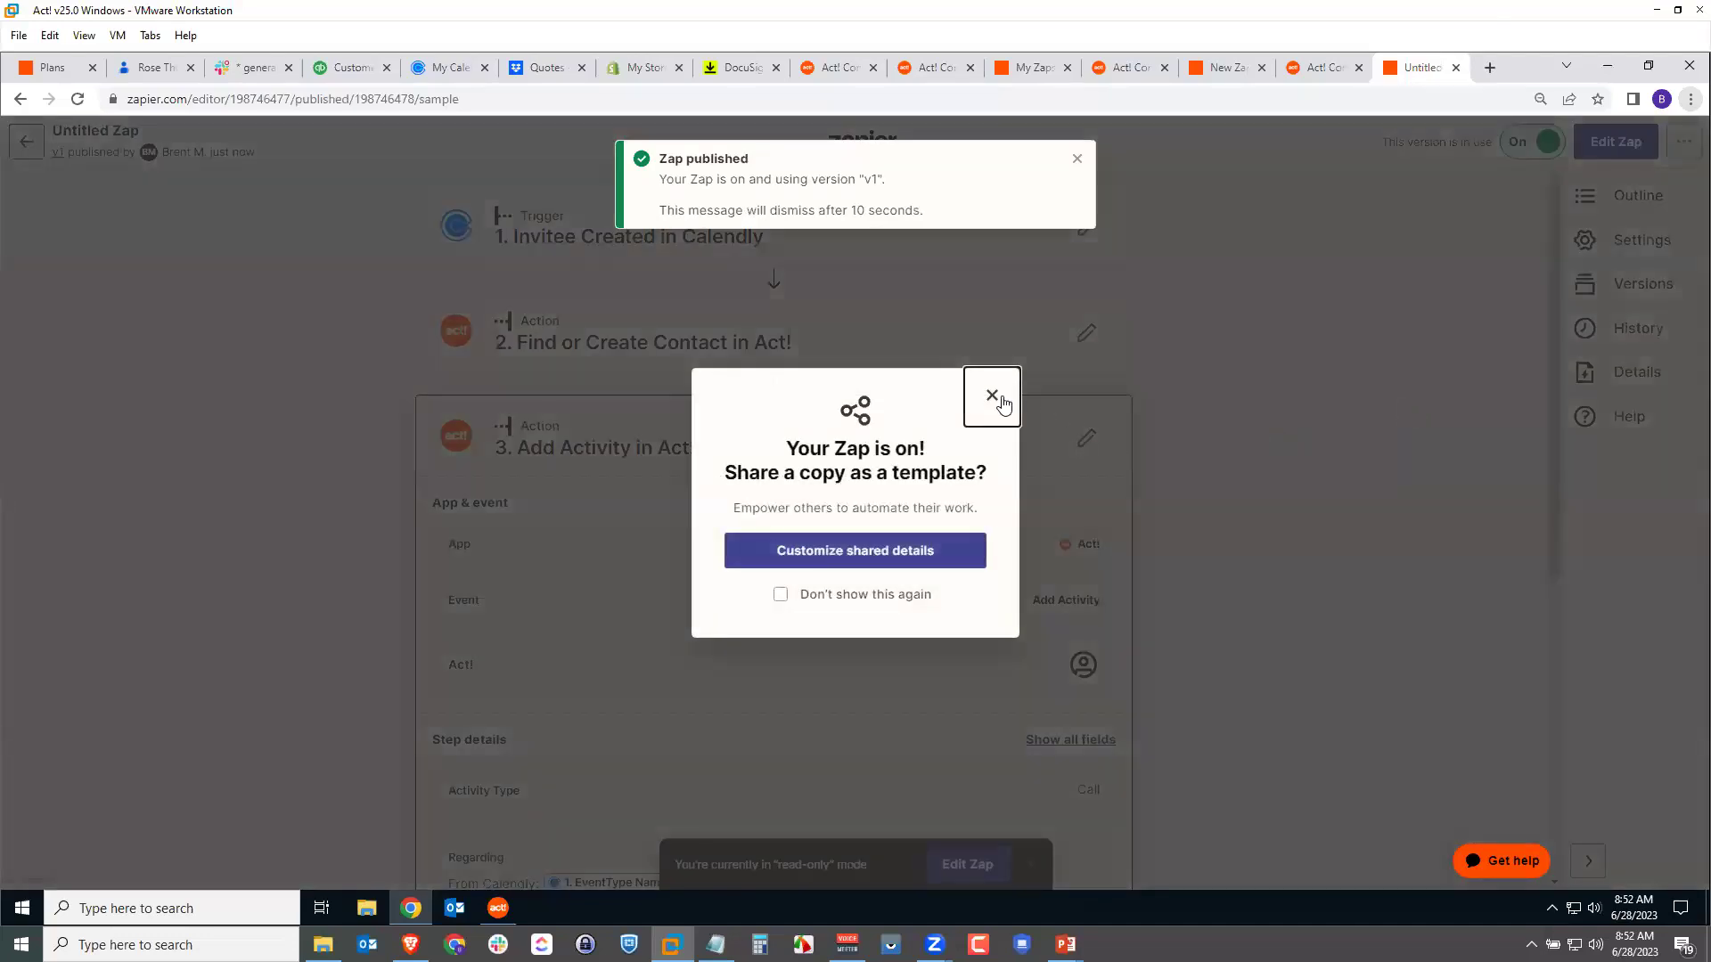
pyautogui.click(1002, 403)
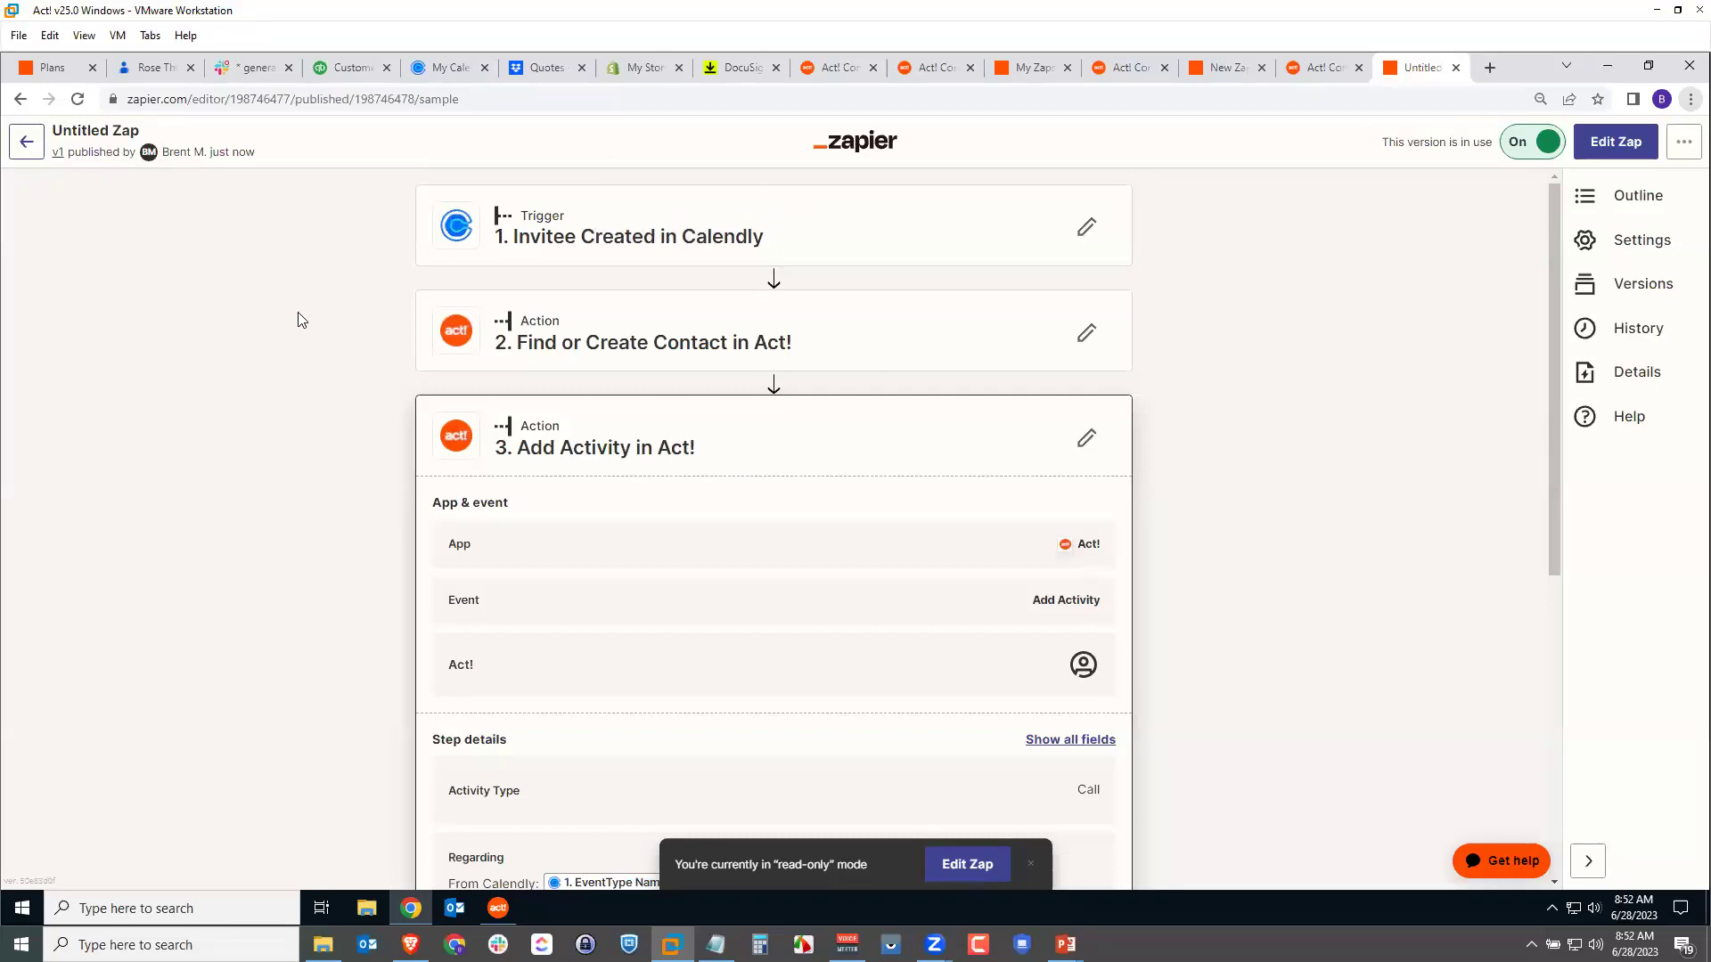
# Step: Rename the Zap to 'Calendly to Act!' and return to the Zaps list
pyautogui.click(114, 127)
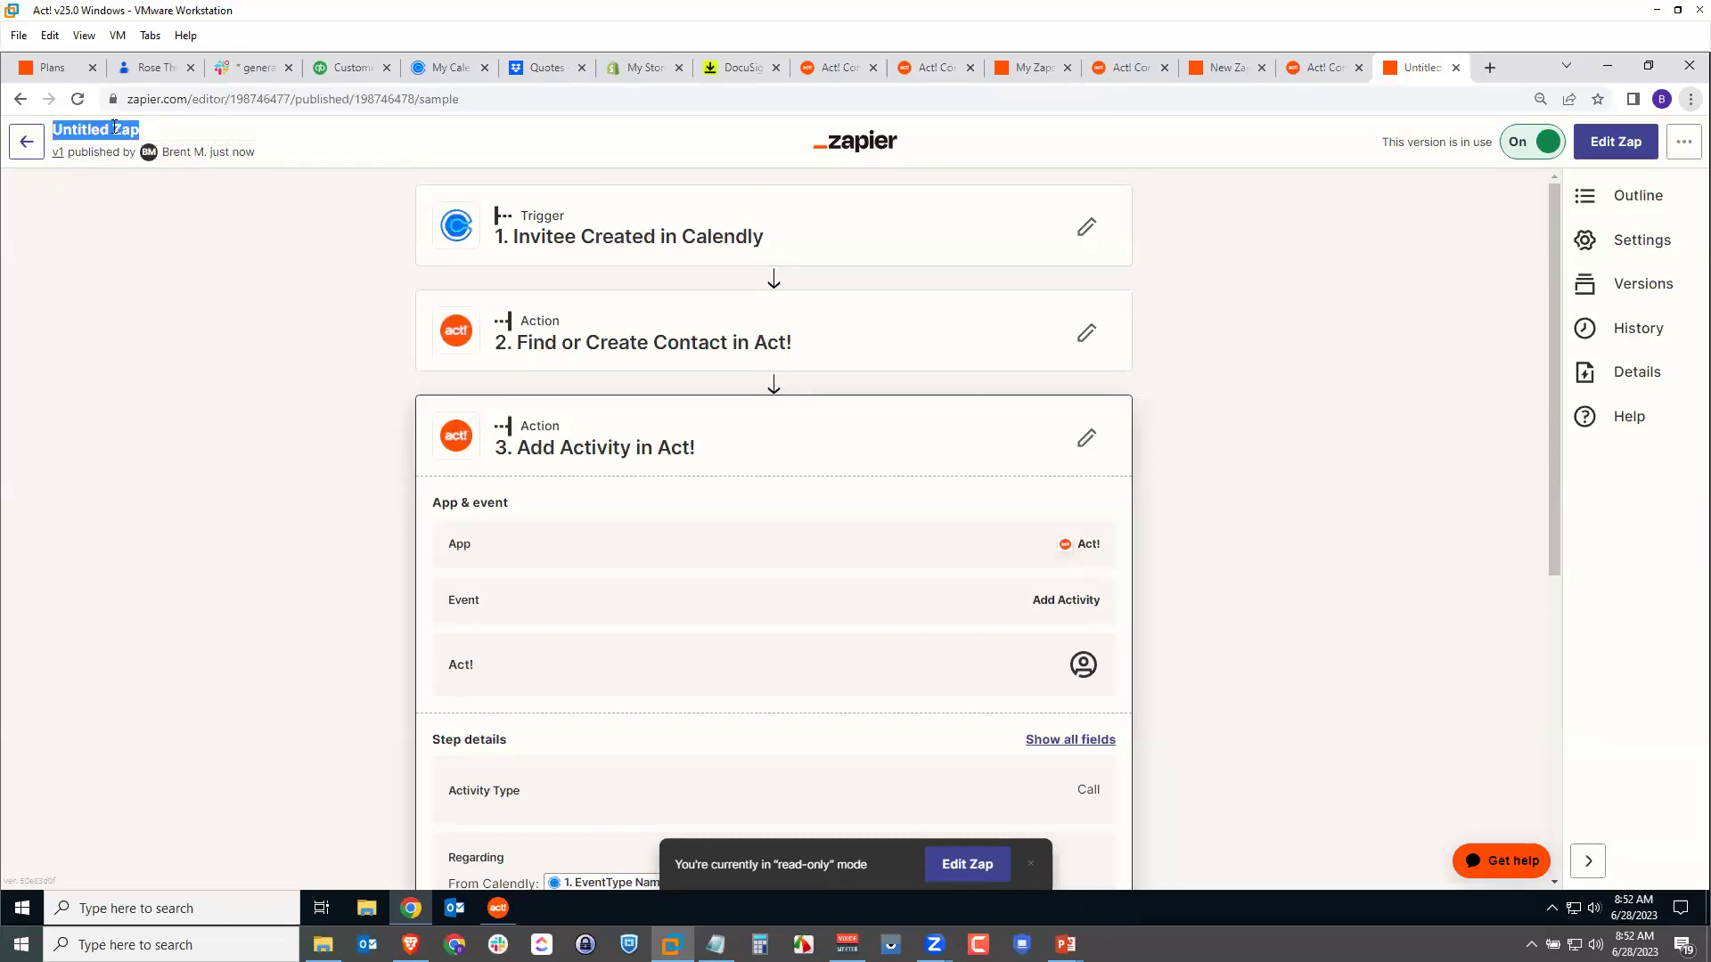
pyautogui.write('Calendly to Act!')
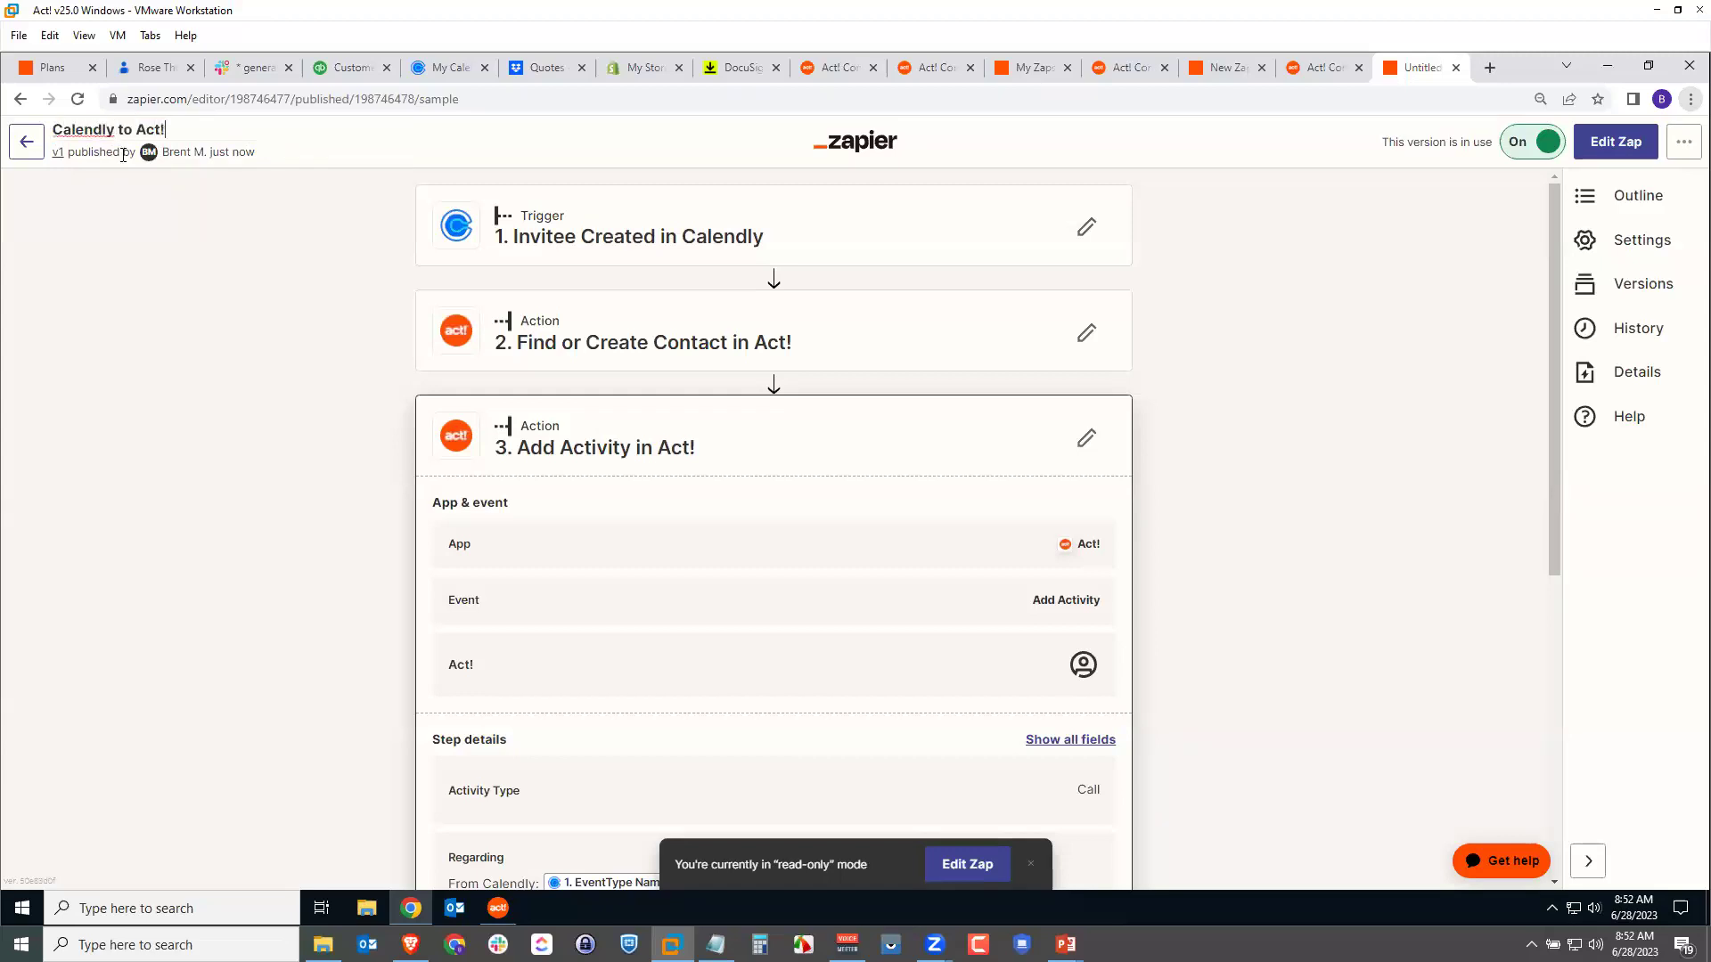
pyautogui.click(199, 279)
pyautogui.click(26, 141)
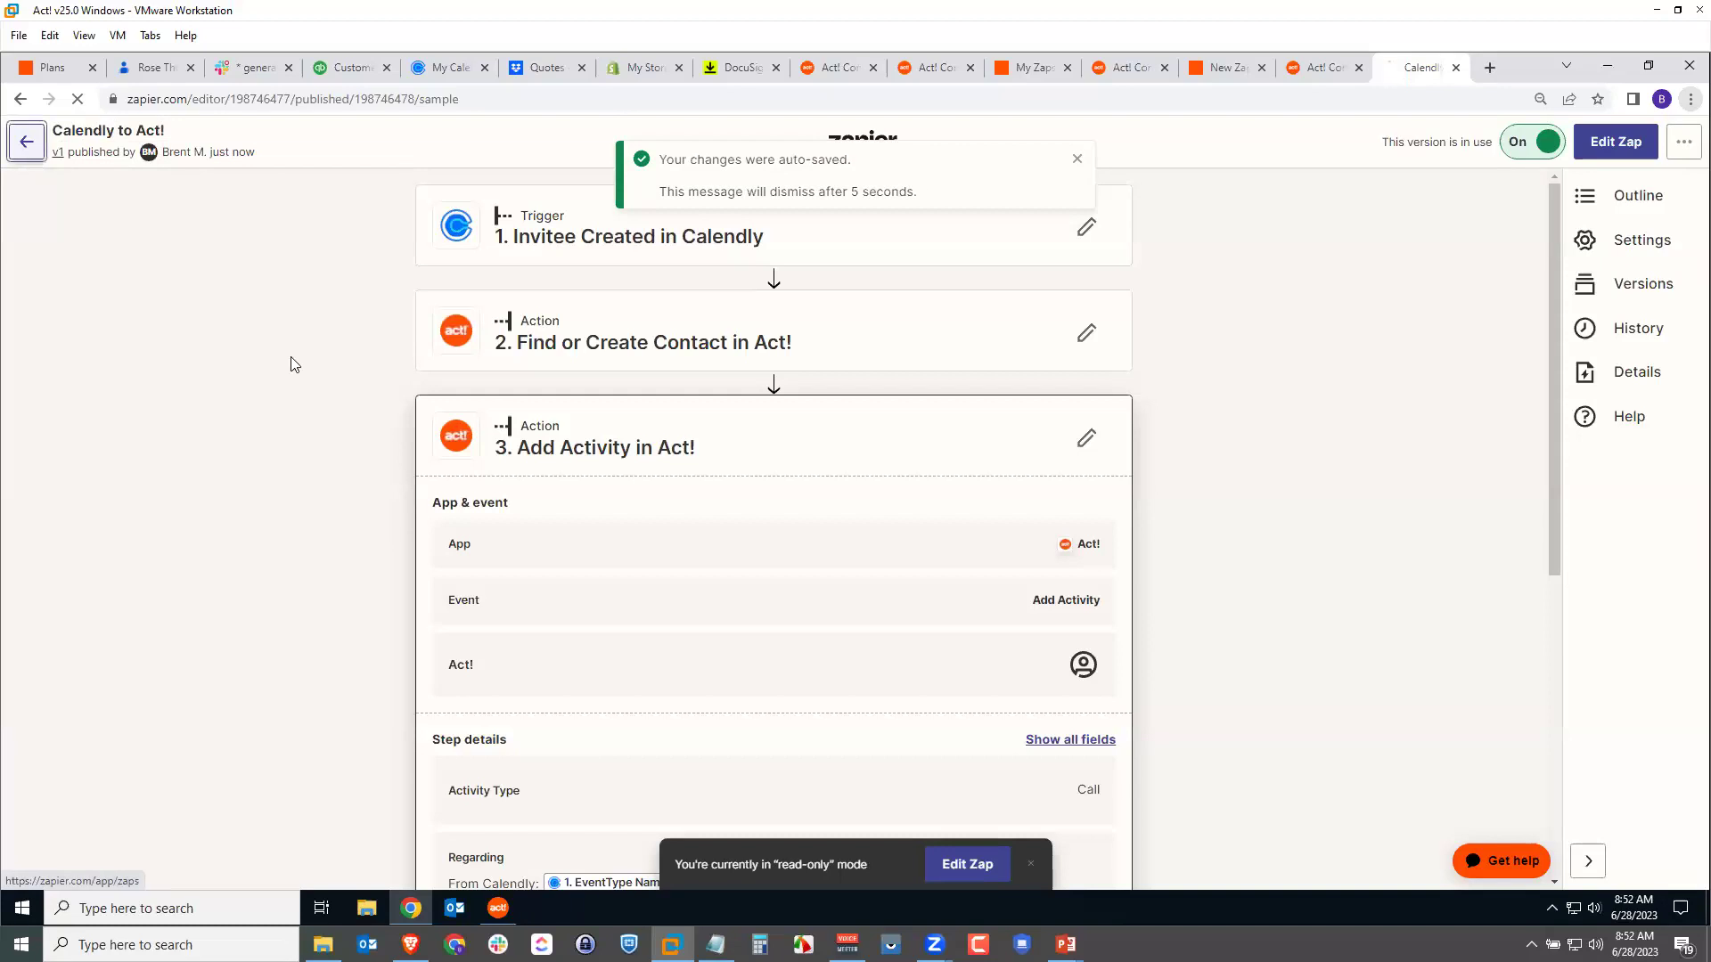
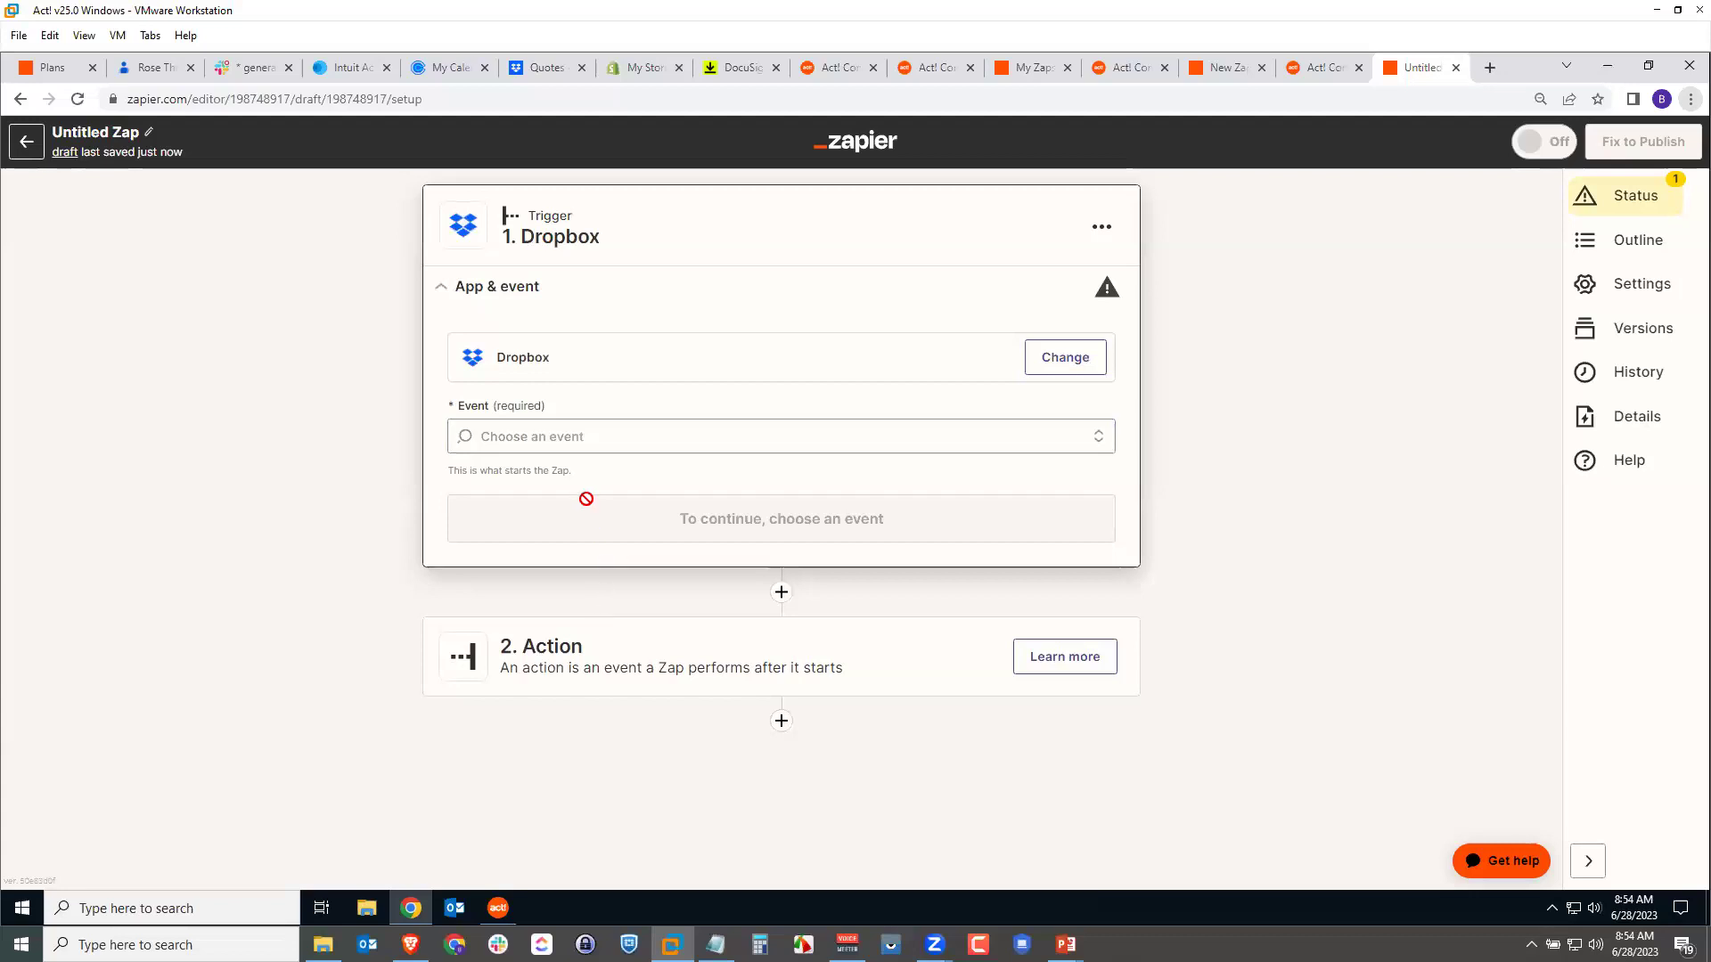
# Step: Set the Dropbox trigger event to New File in Folder and connect a Dropbox account
pyautogui.click(515, 436)
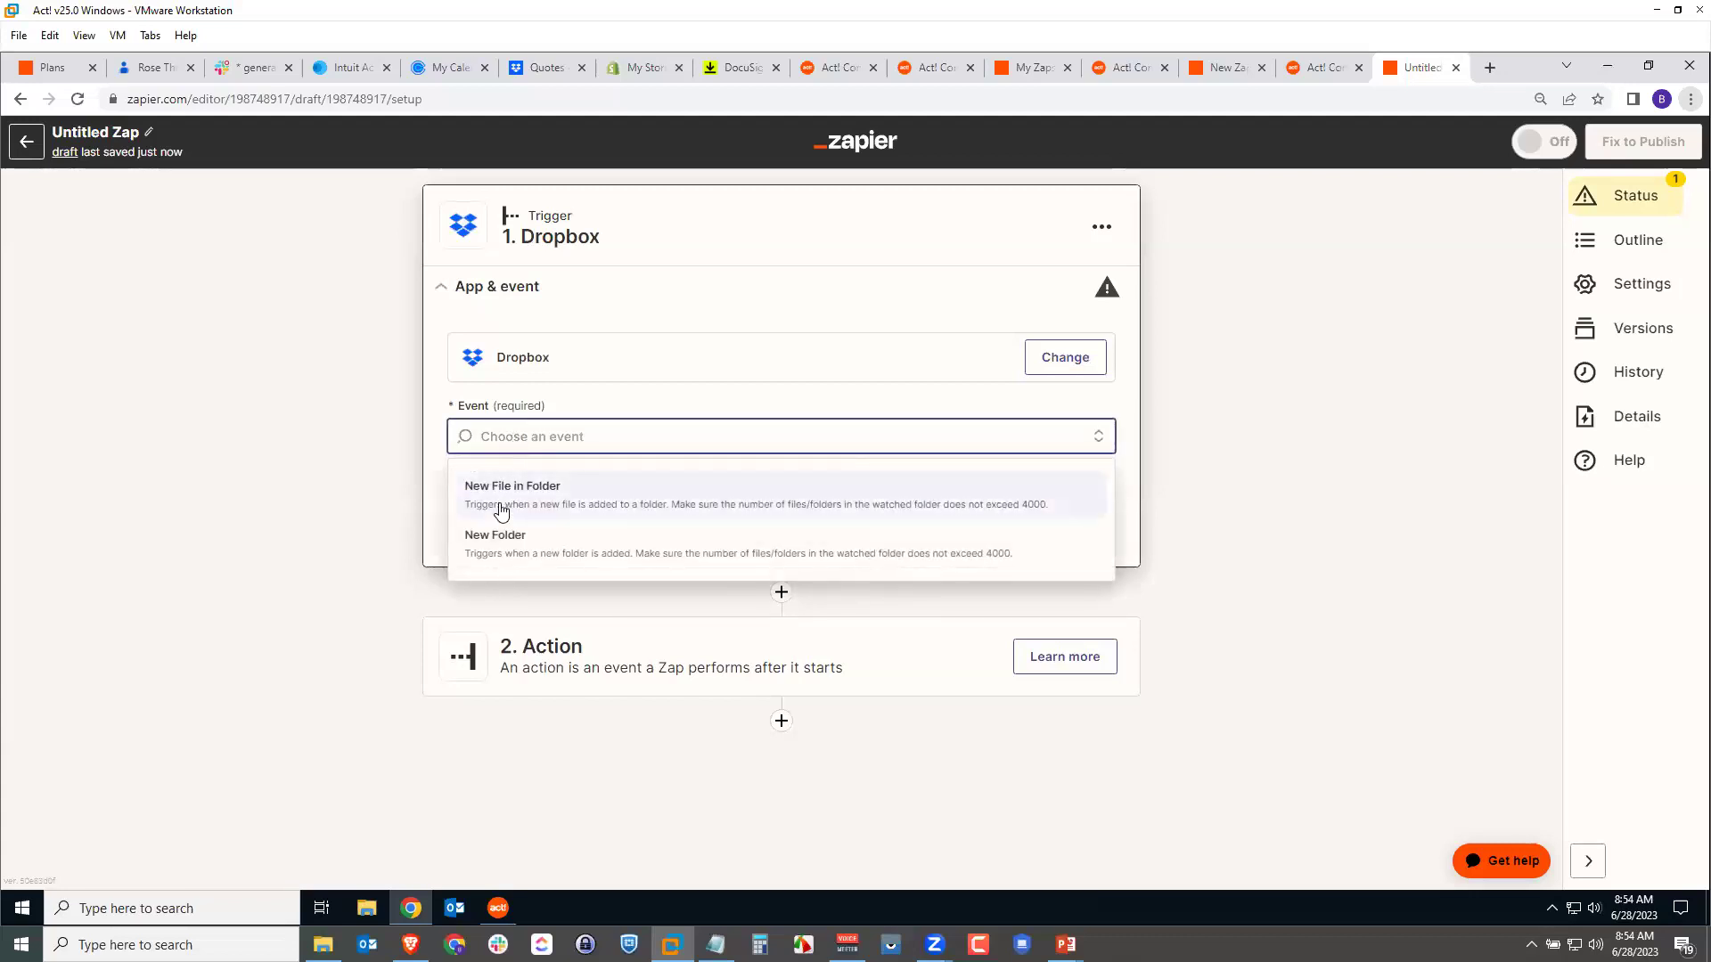
pyautogui.click(602, 502)
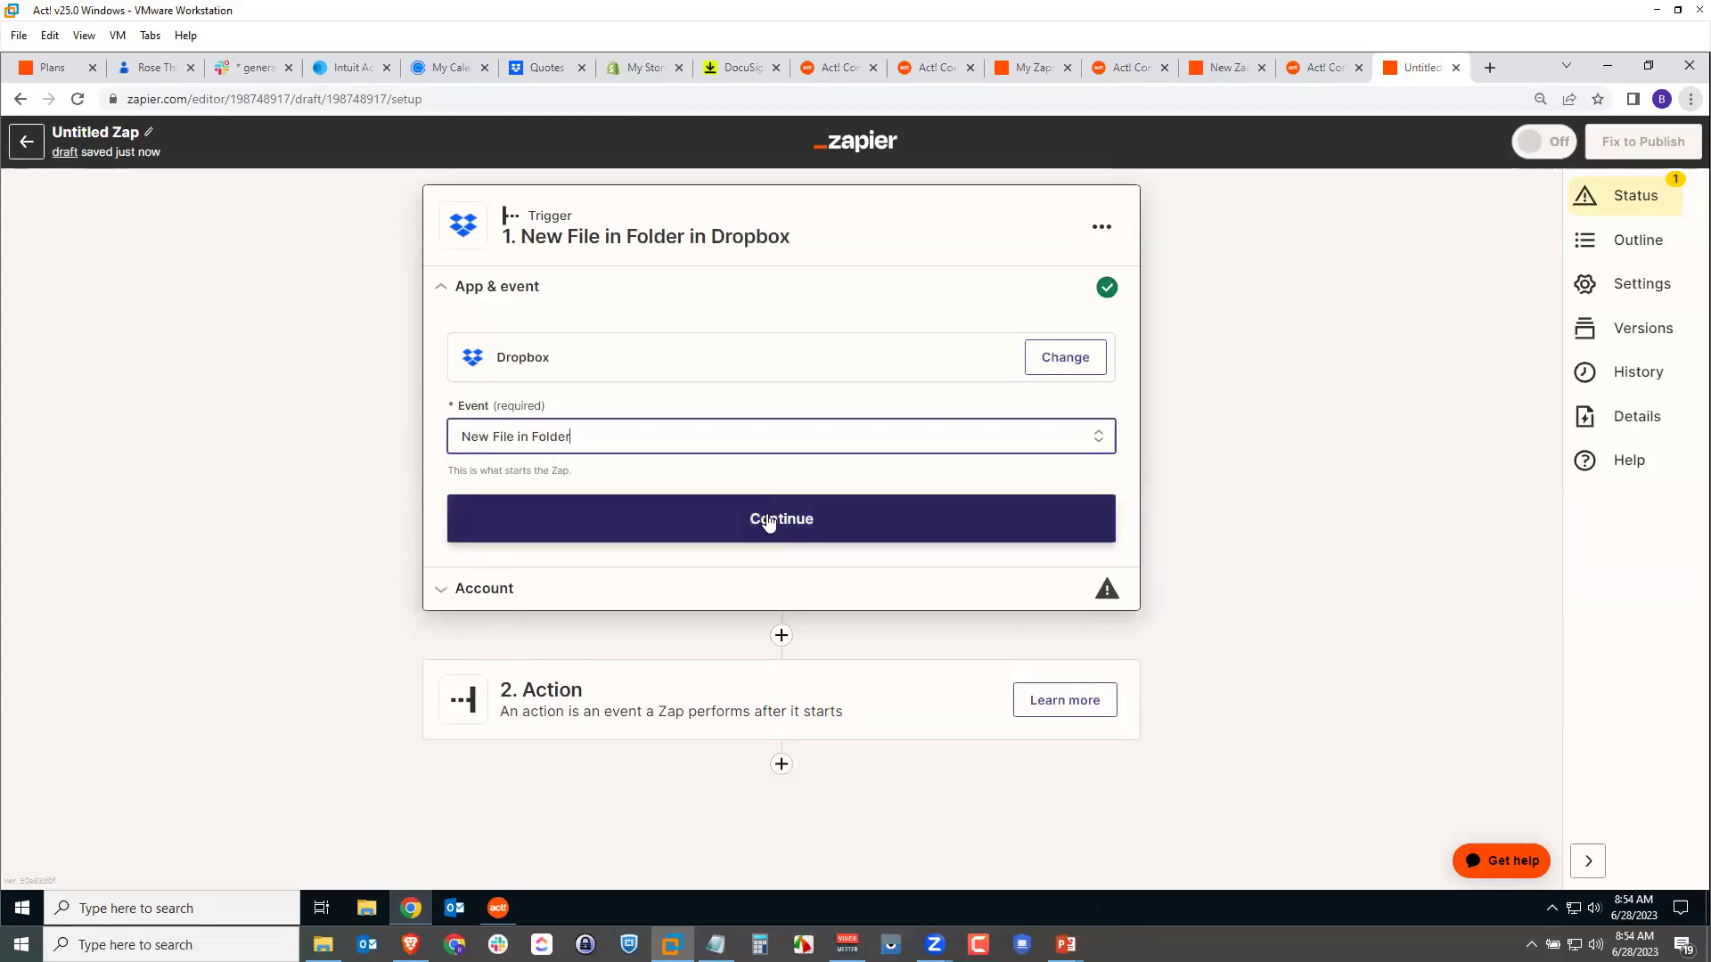
pyautogui.click(765, 521)
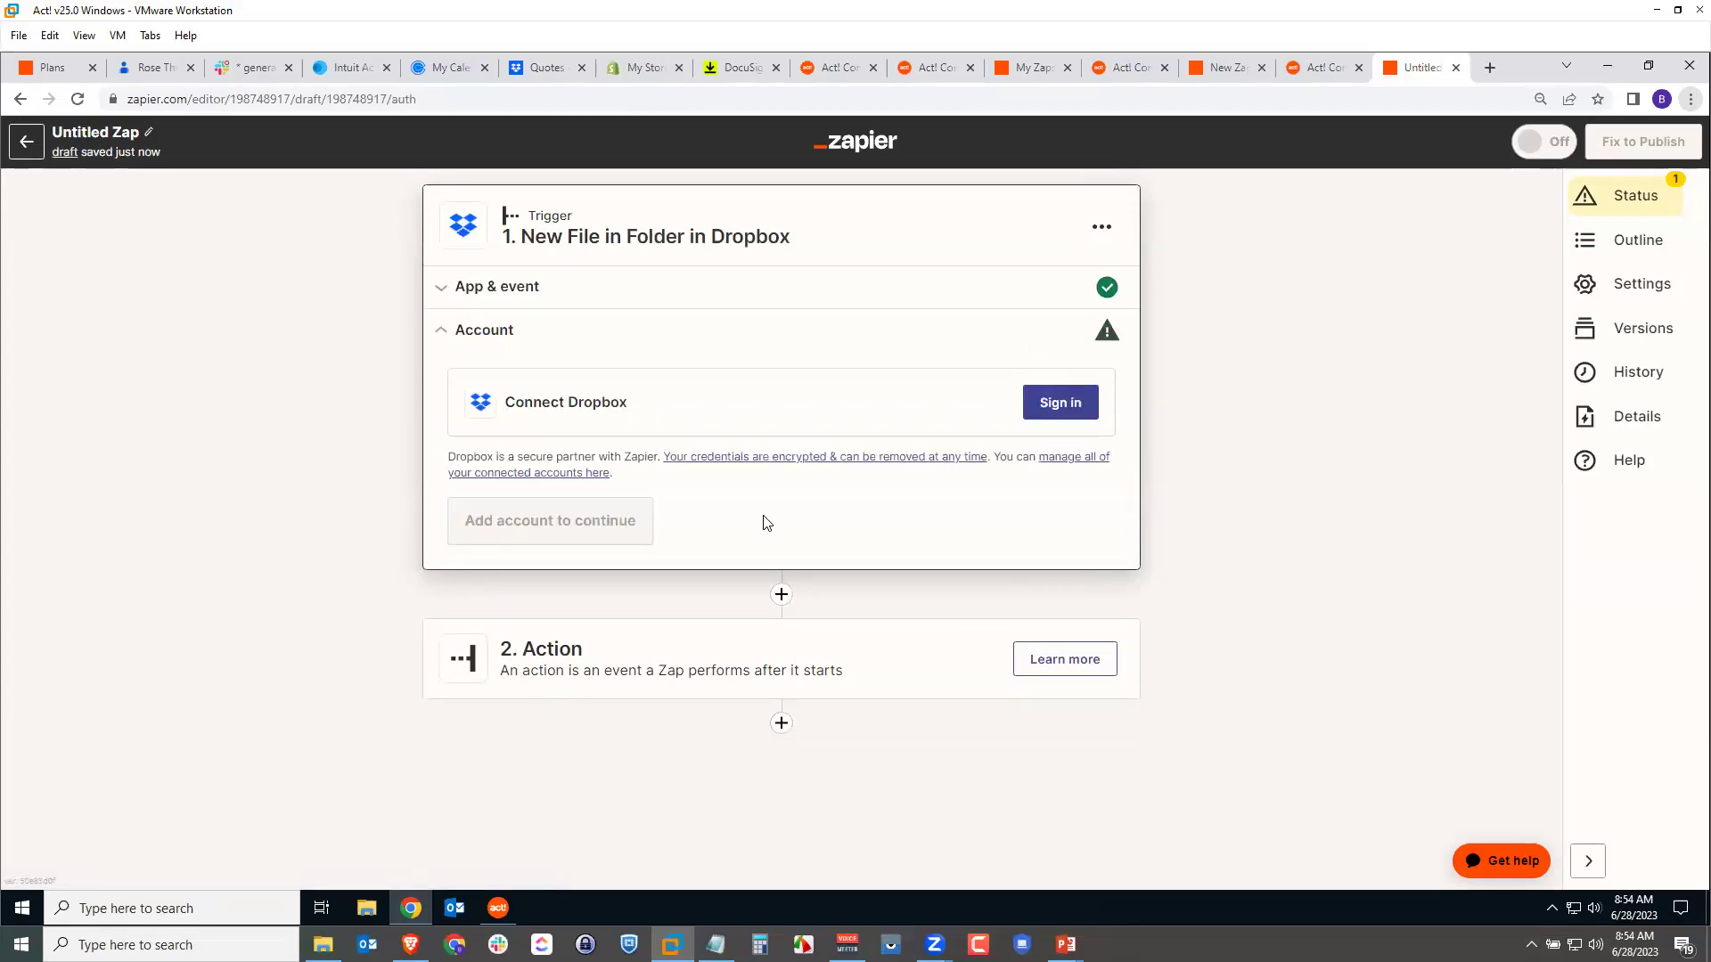
pyautogui.click(1044, 407)
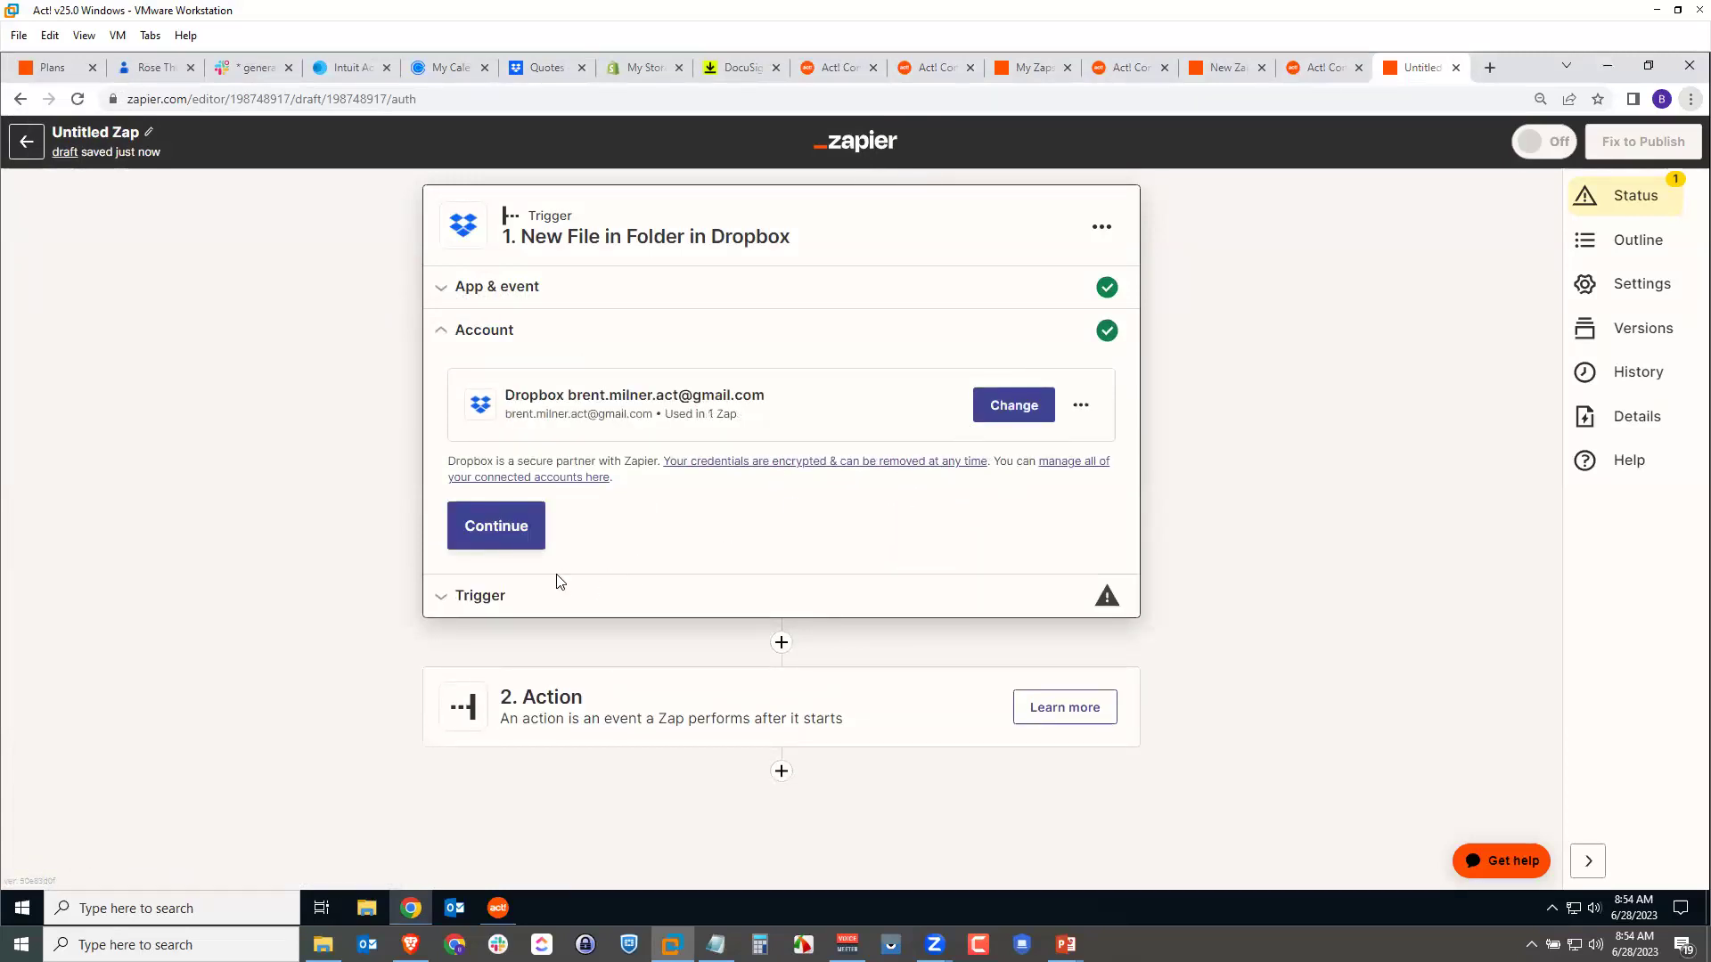
pyautogui.click(508, 526)
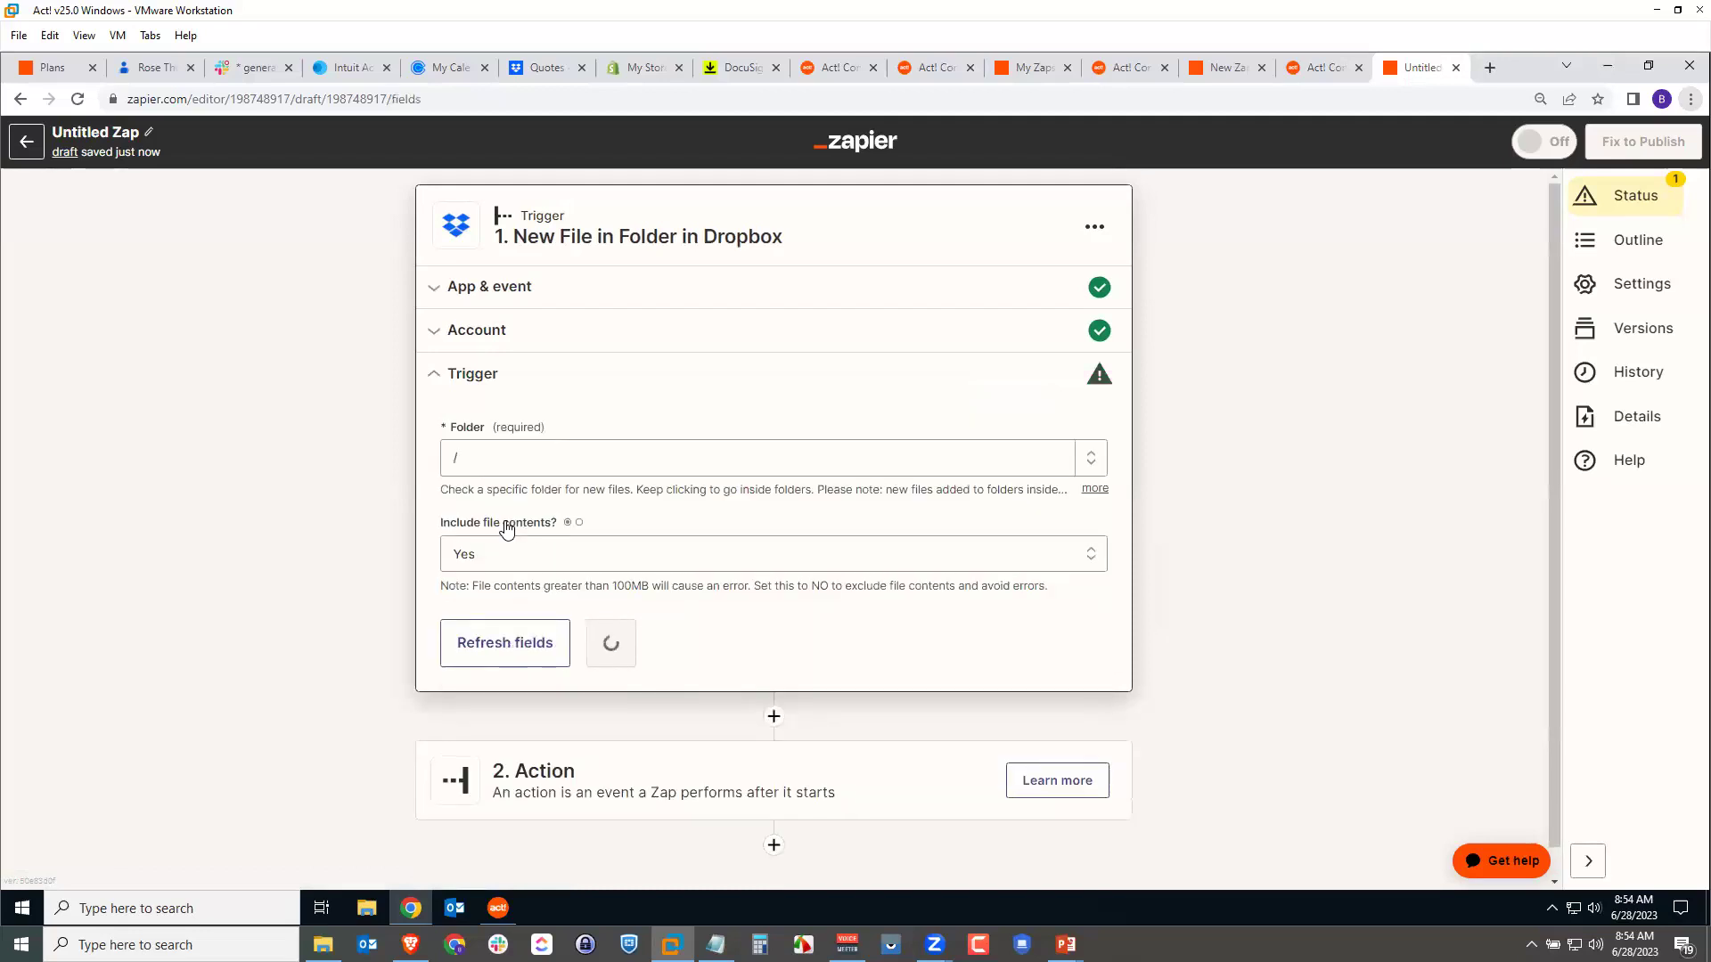
# Step: Point the trigger at the /Quotes folder with Include file contents set to No
pyautogui.click(502, 449)
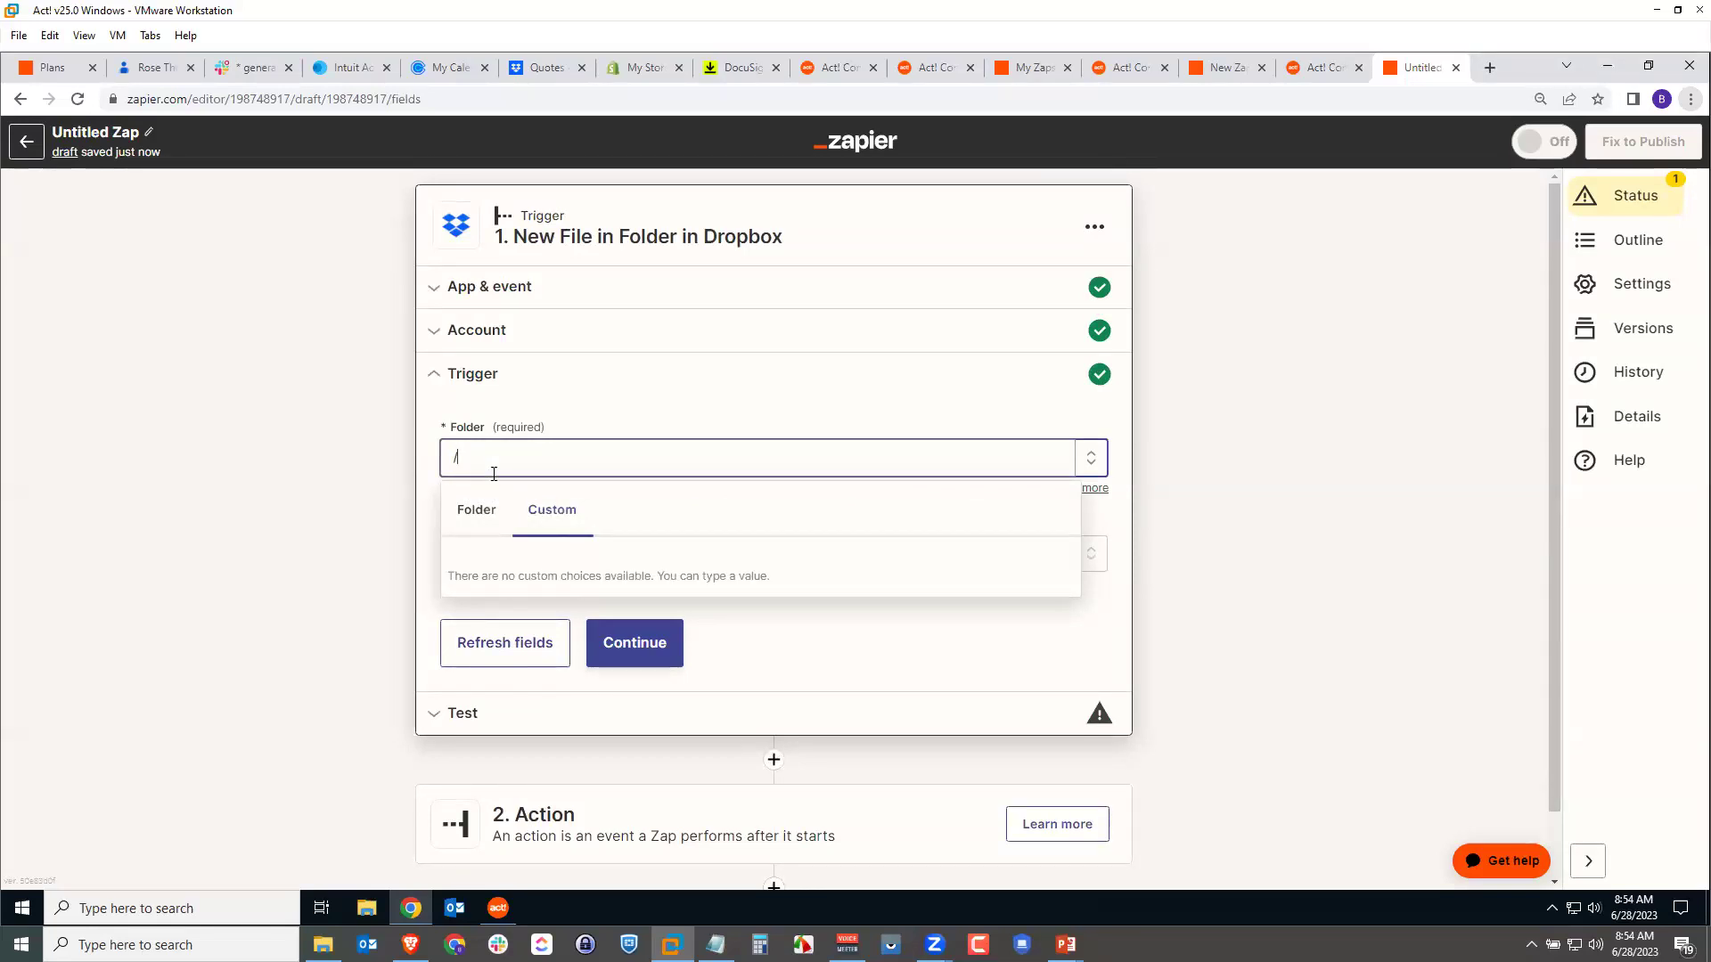
pyautogui.click(482, 517)
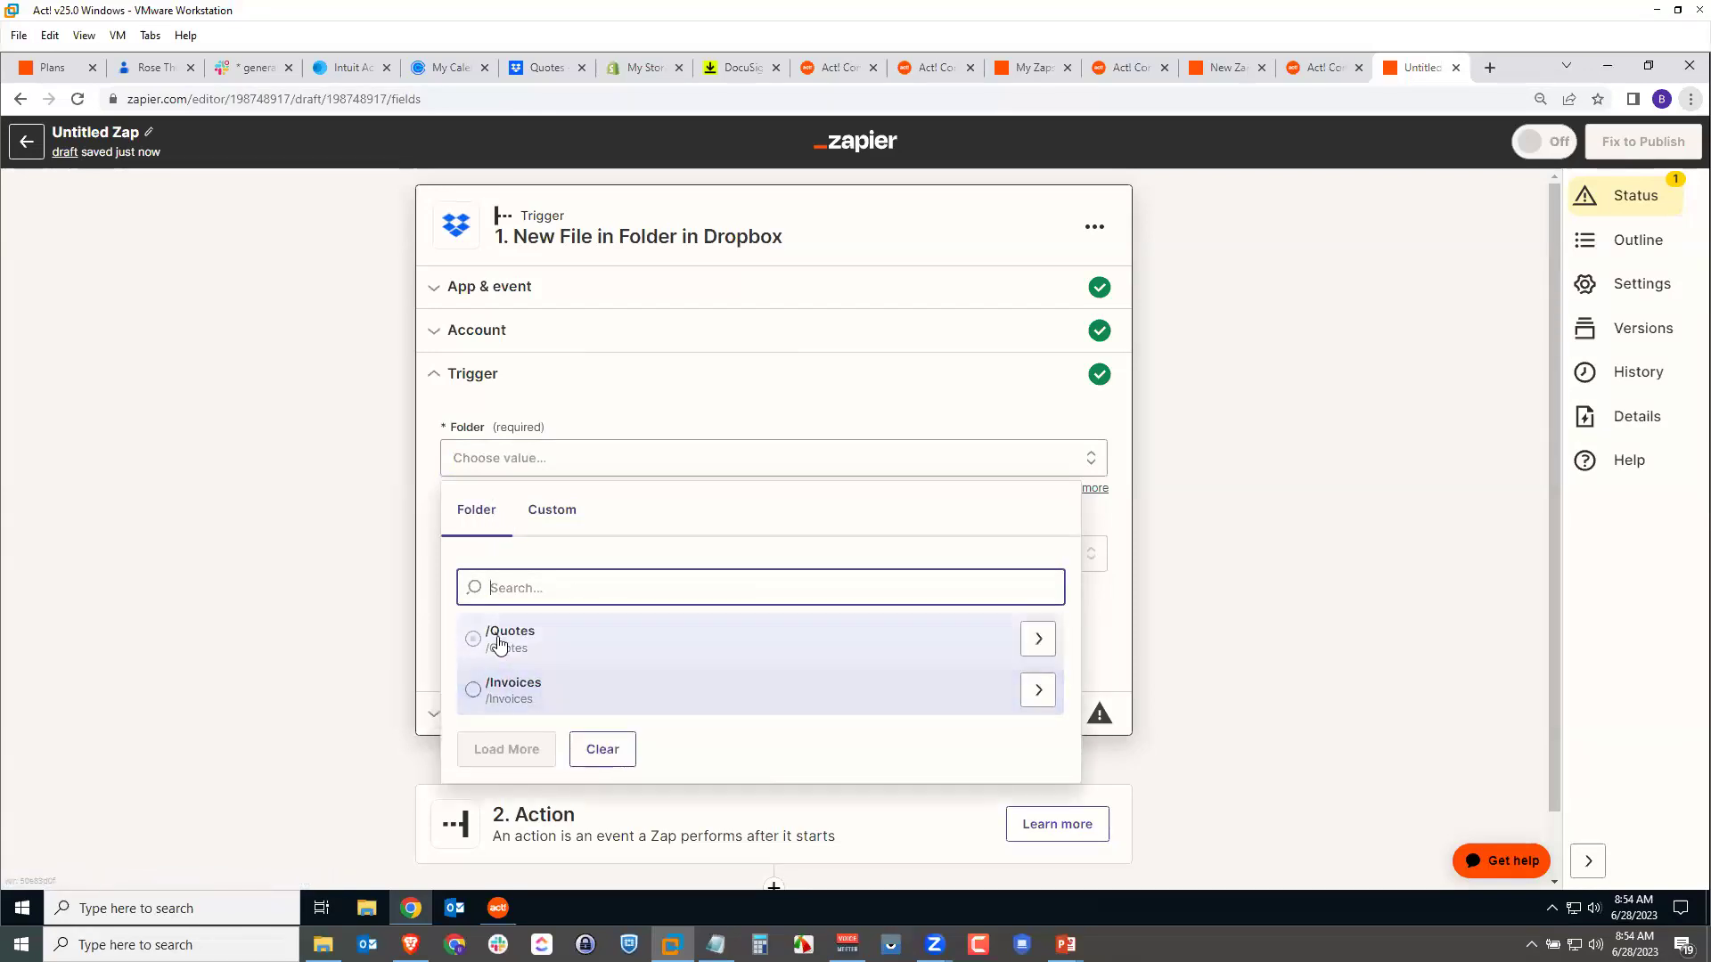
pyautogui.click(479, 645)
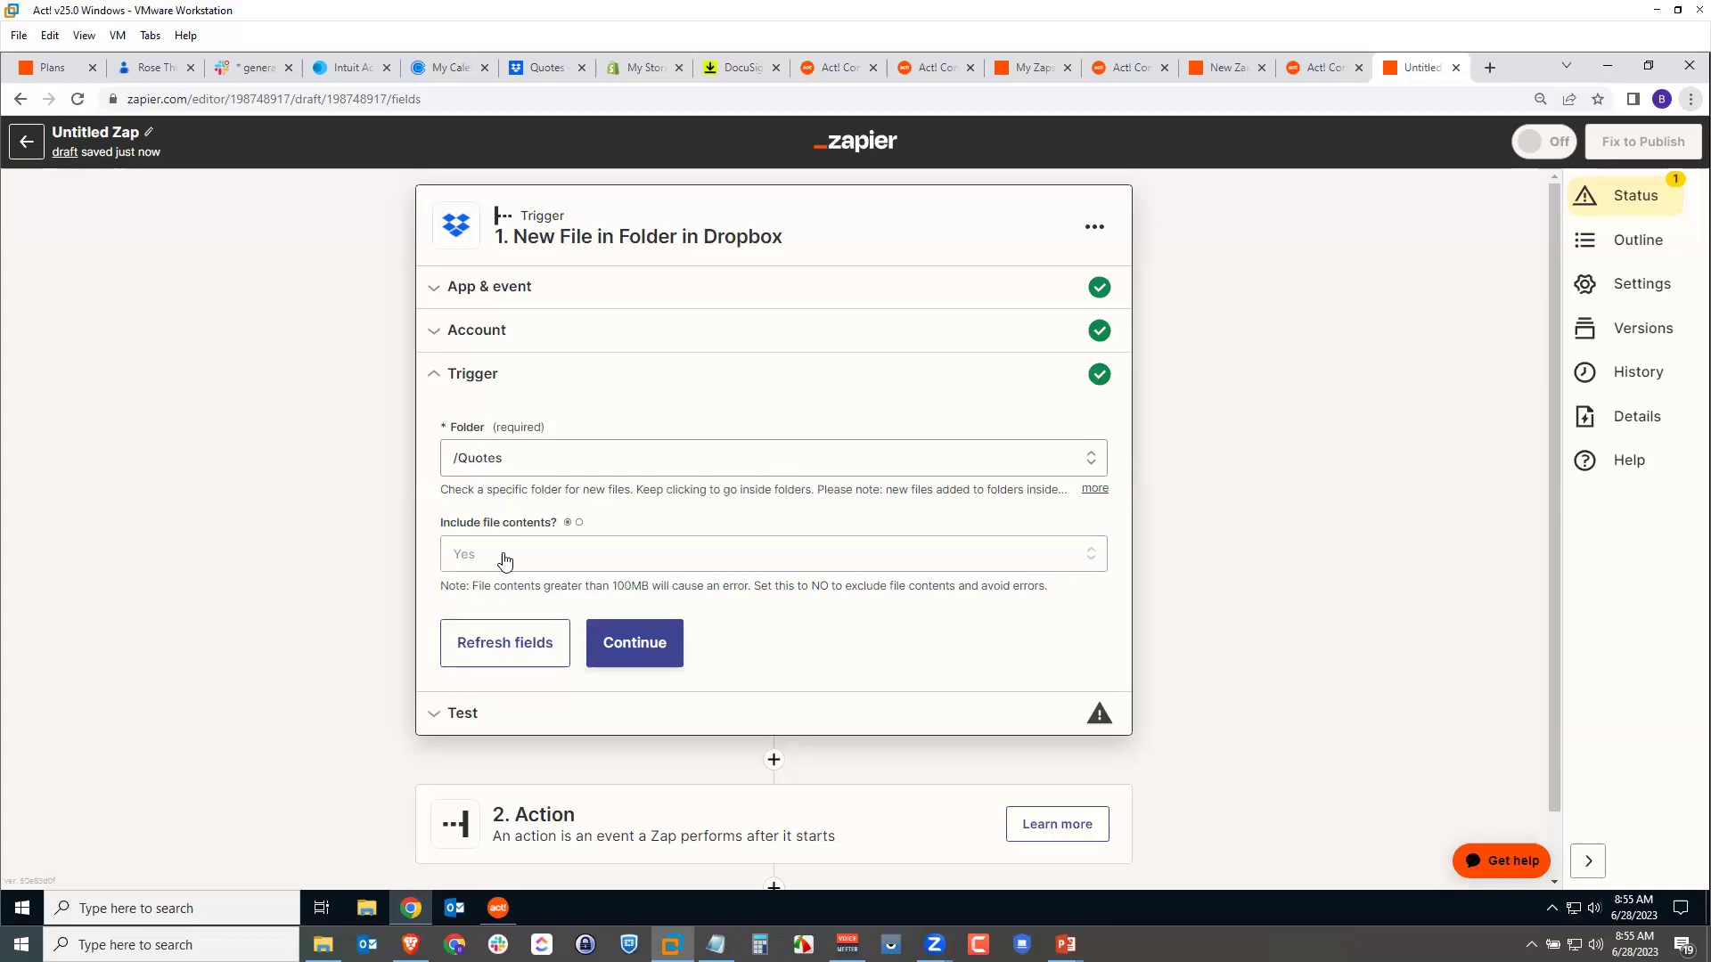
pyautogui.click(494, 556)
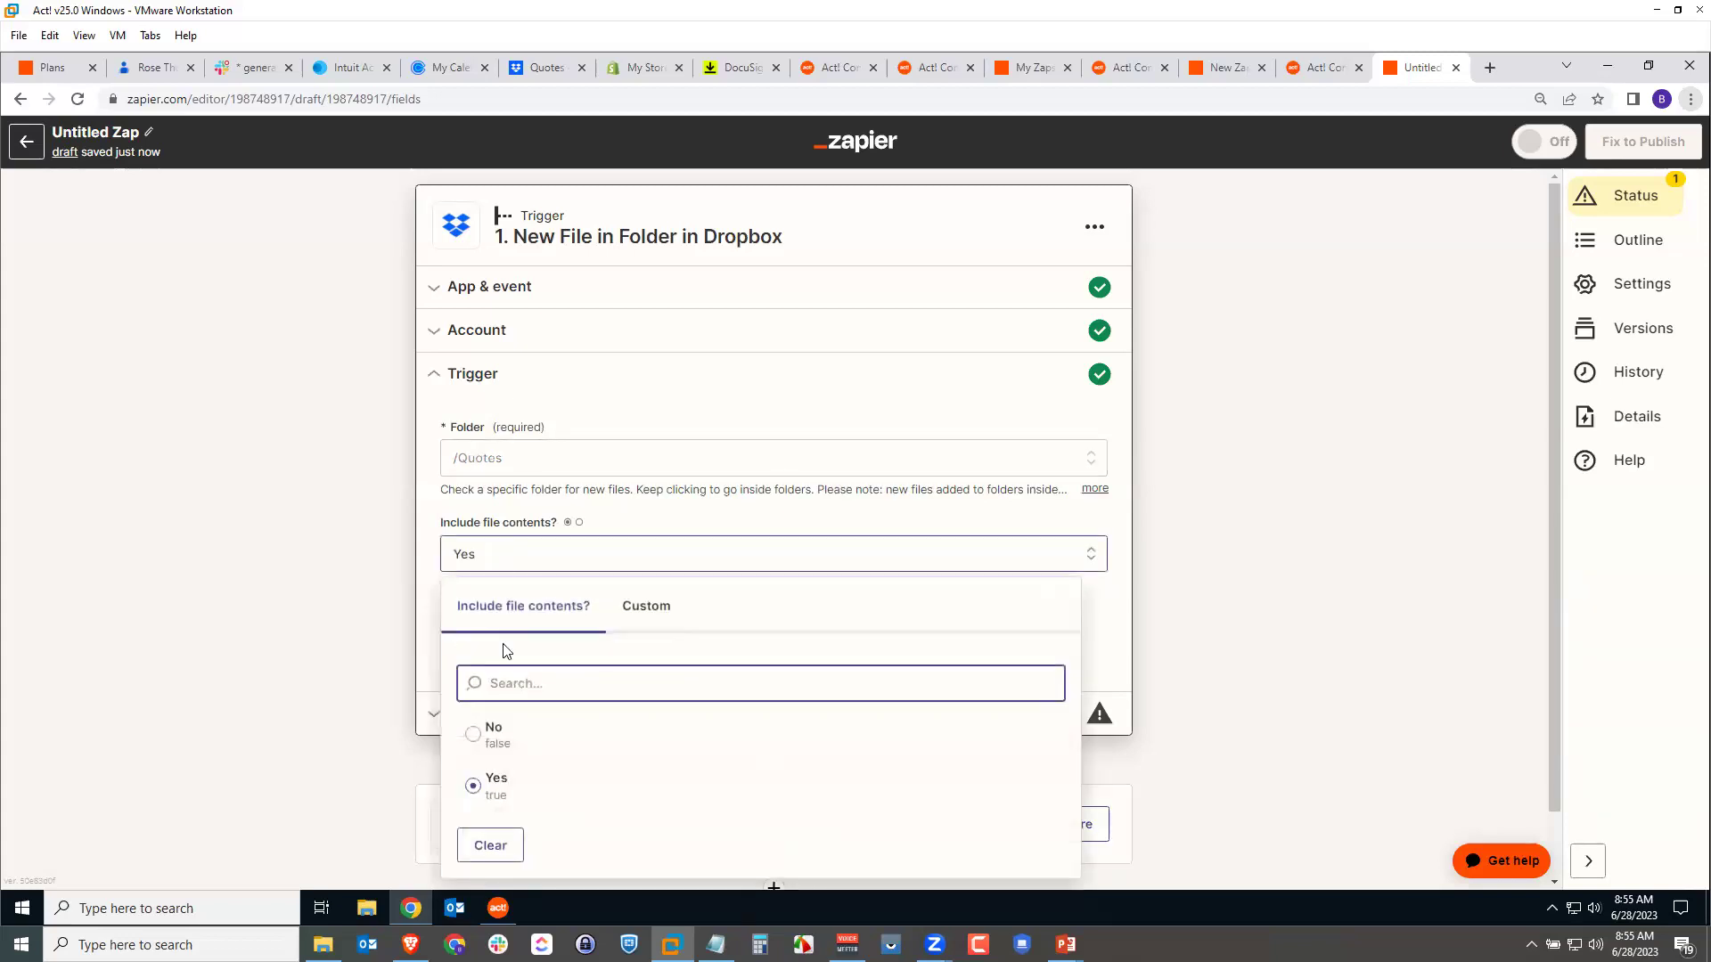
pyautogui.click(483, 737)
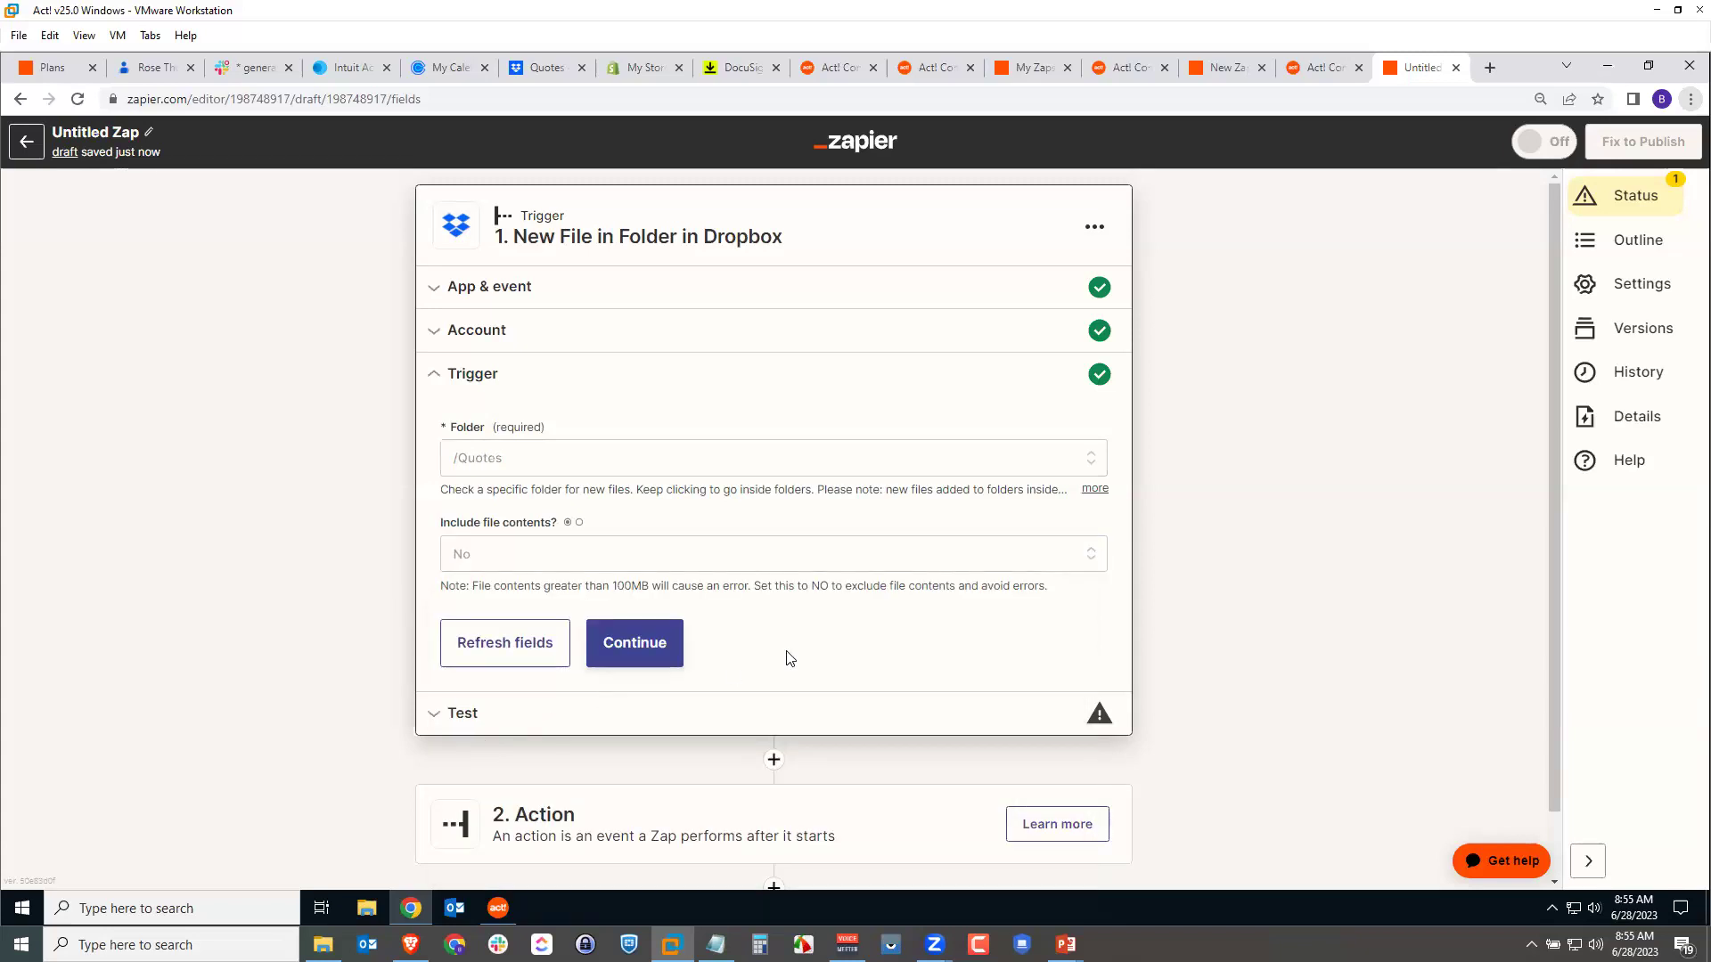
pyautogui.click(624, 652)
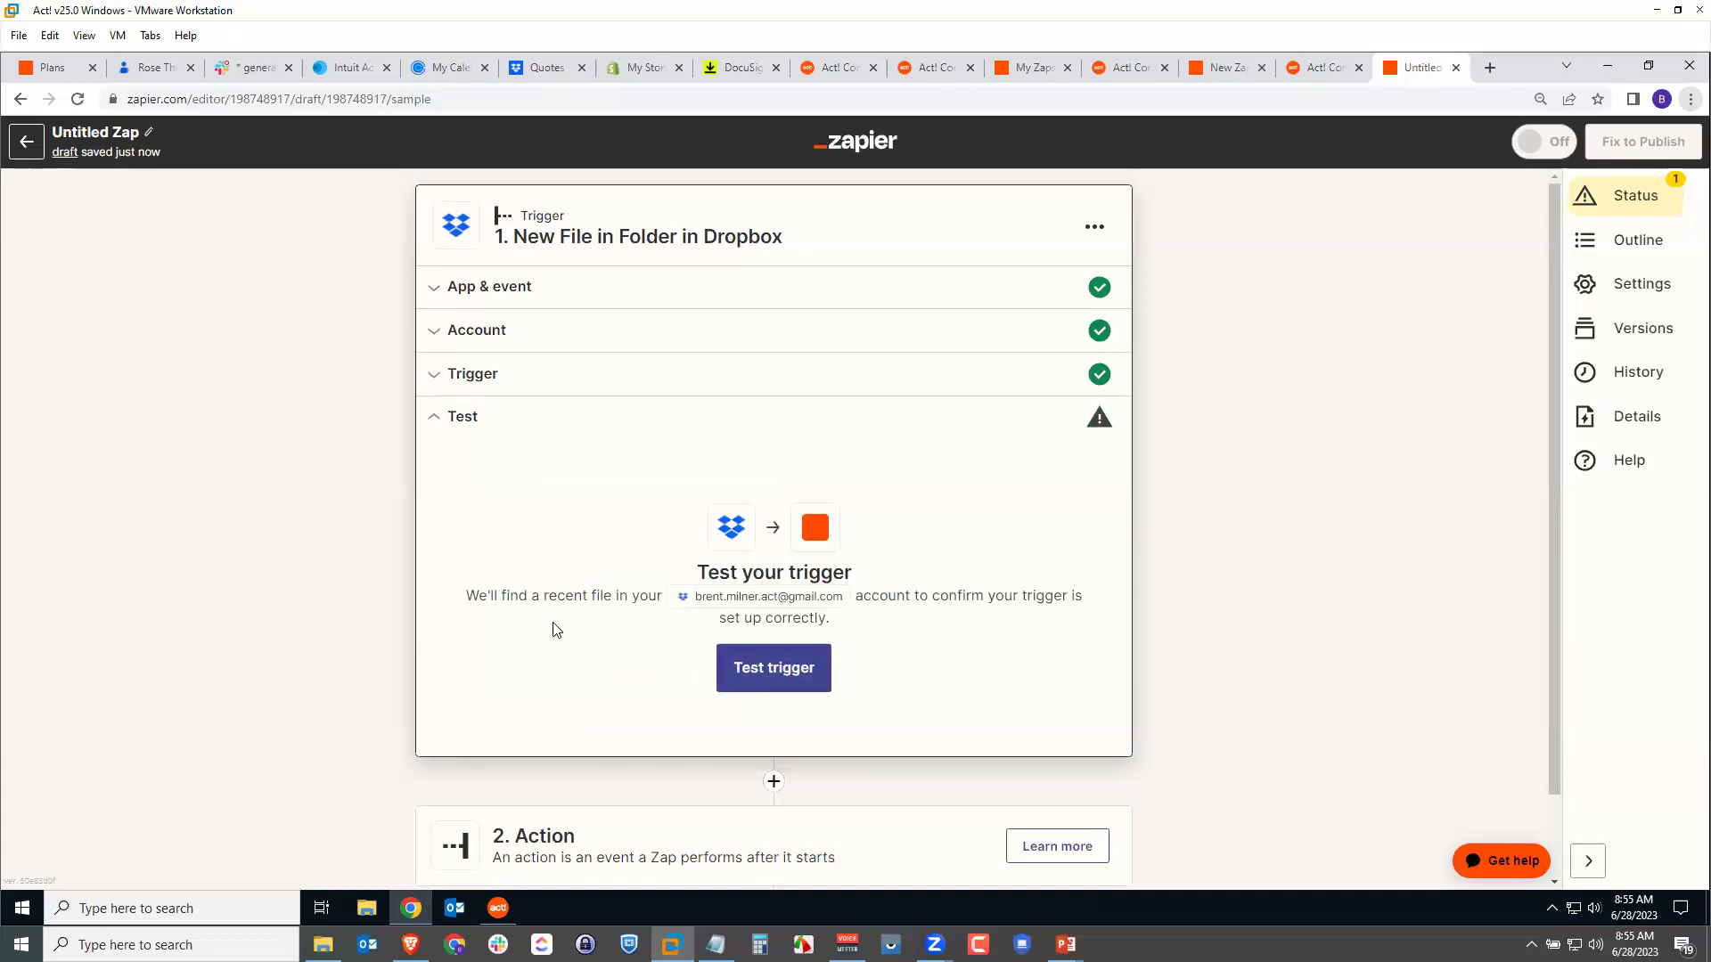
# Step: Test the trigger and select File A, the Good Liquid Grand Opening PDF quote
pyautogui.click(768, 671)
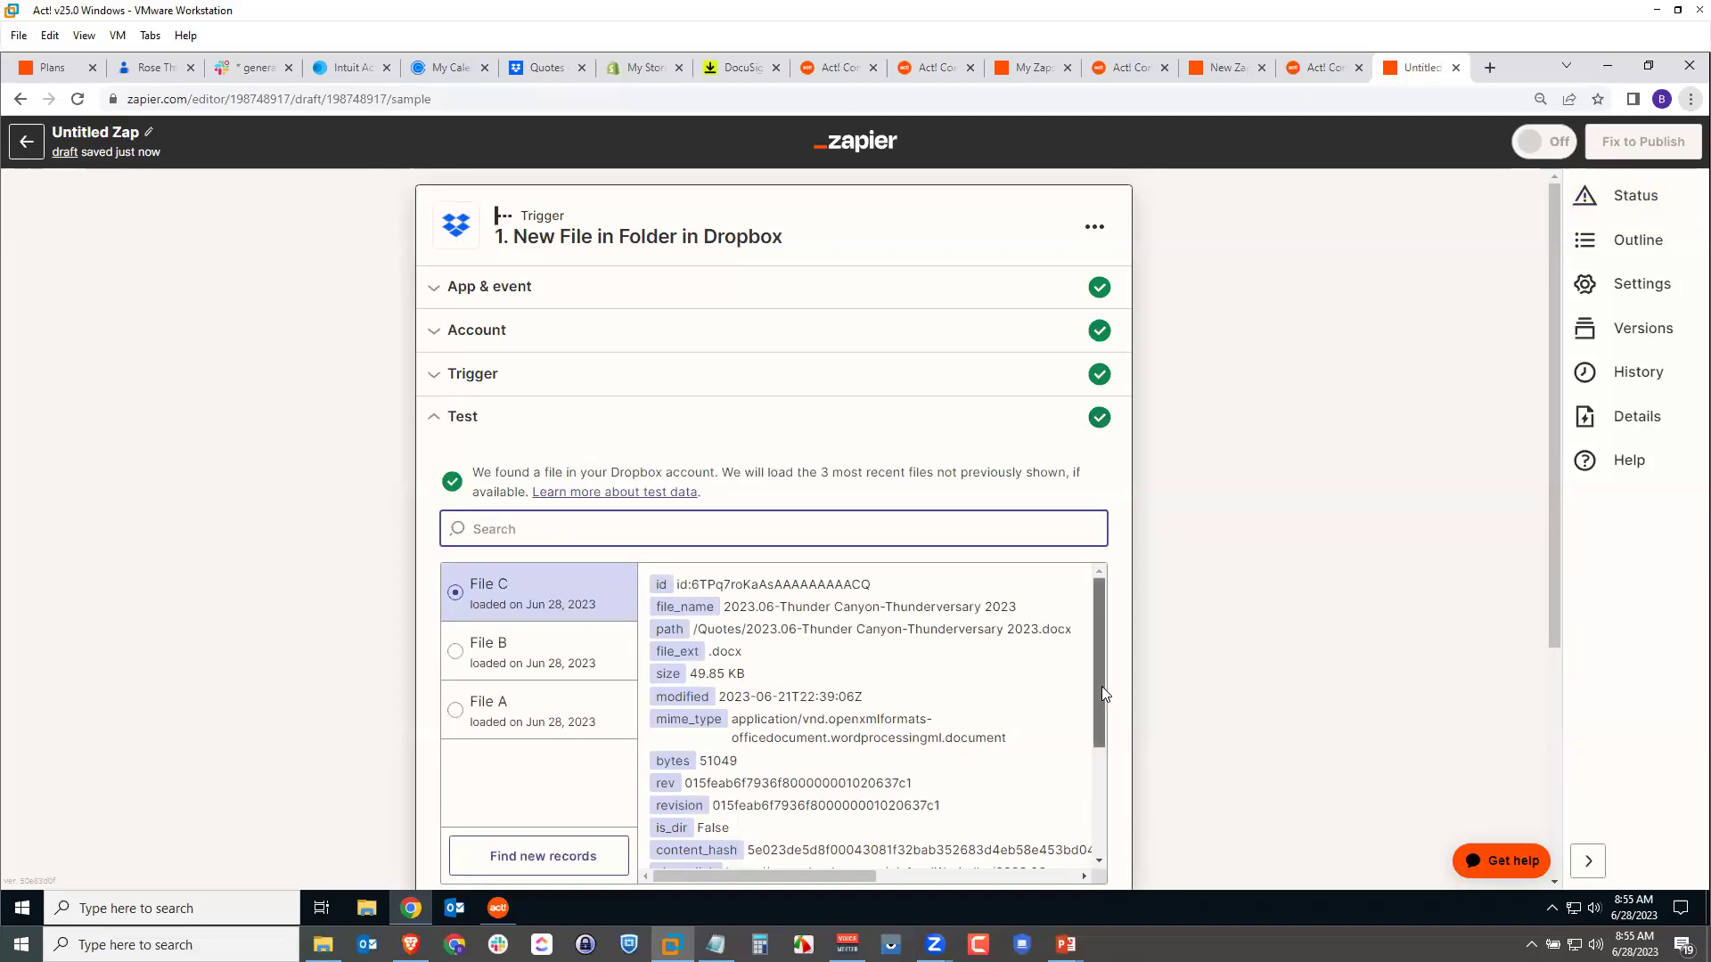
pyautogui.scroll(-1, 1101, 686)
pyautogui.click(457, 713)
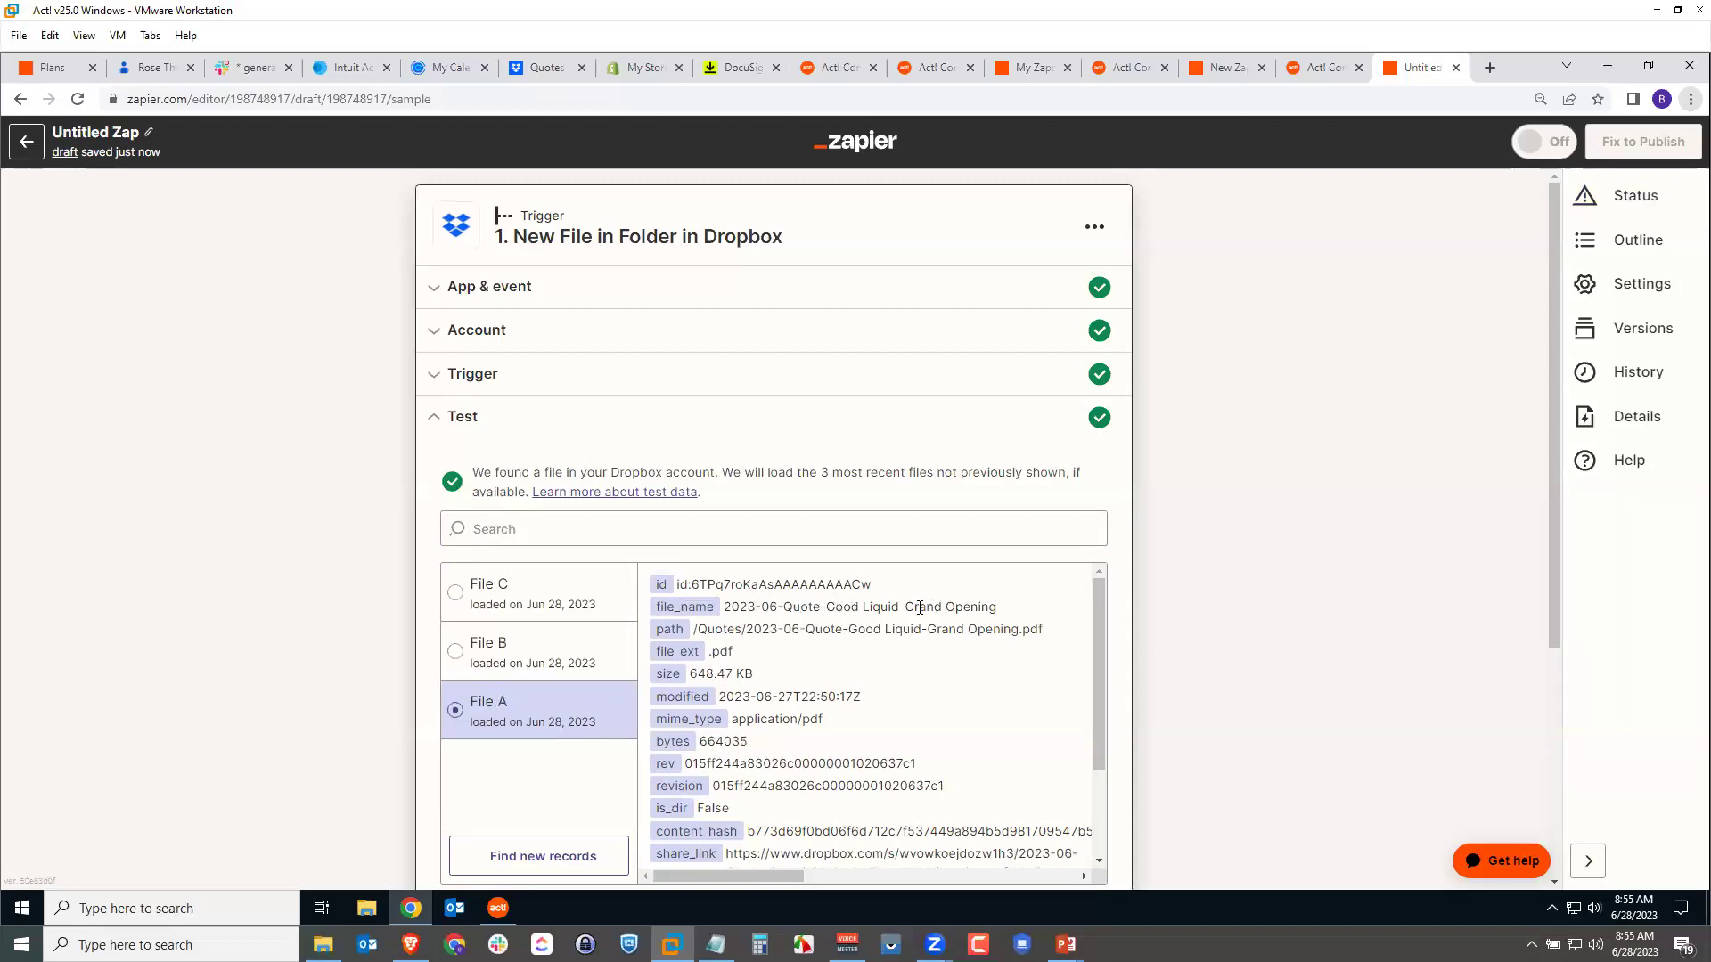
pyautogui.moveTo(1094, 629)
pyautogui.mouseDown()
pyautogui.moveTo(1096, 644)
pyautogui.moveTo(1096, 622)
pyautogui.mouseUp()
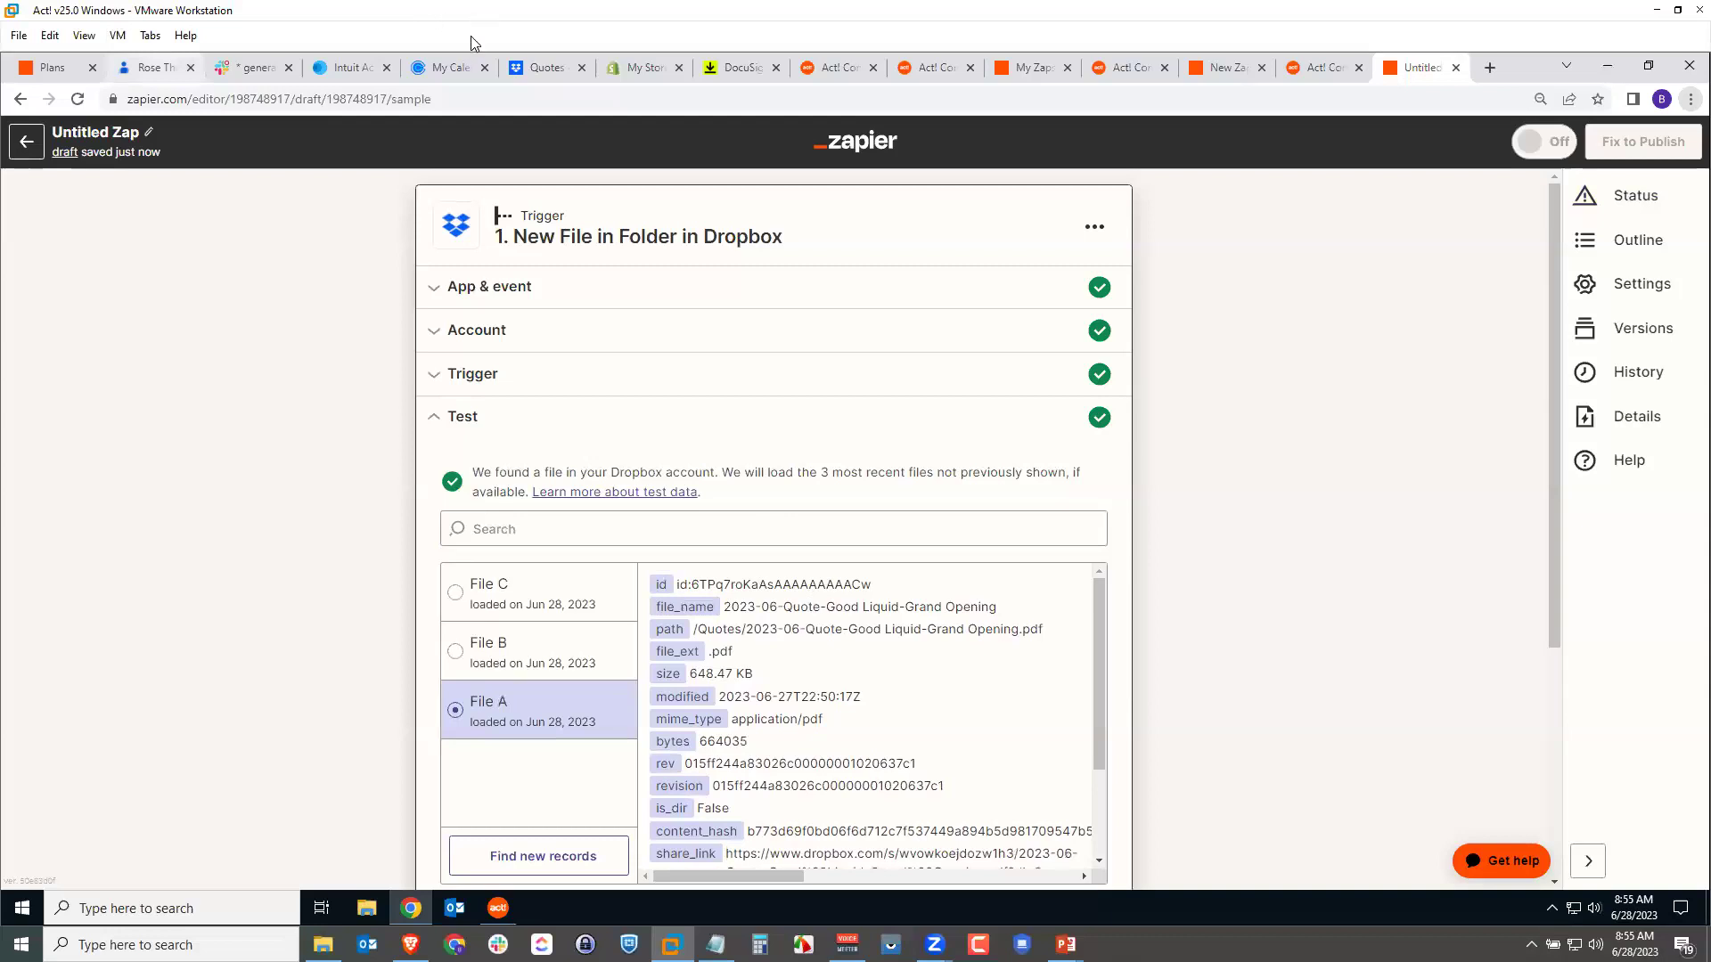
# Step: Check the Dropbox Quotes folder, then continue with File A as the sample record
pyautogui.click(539, 71)
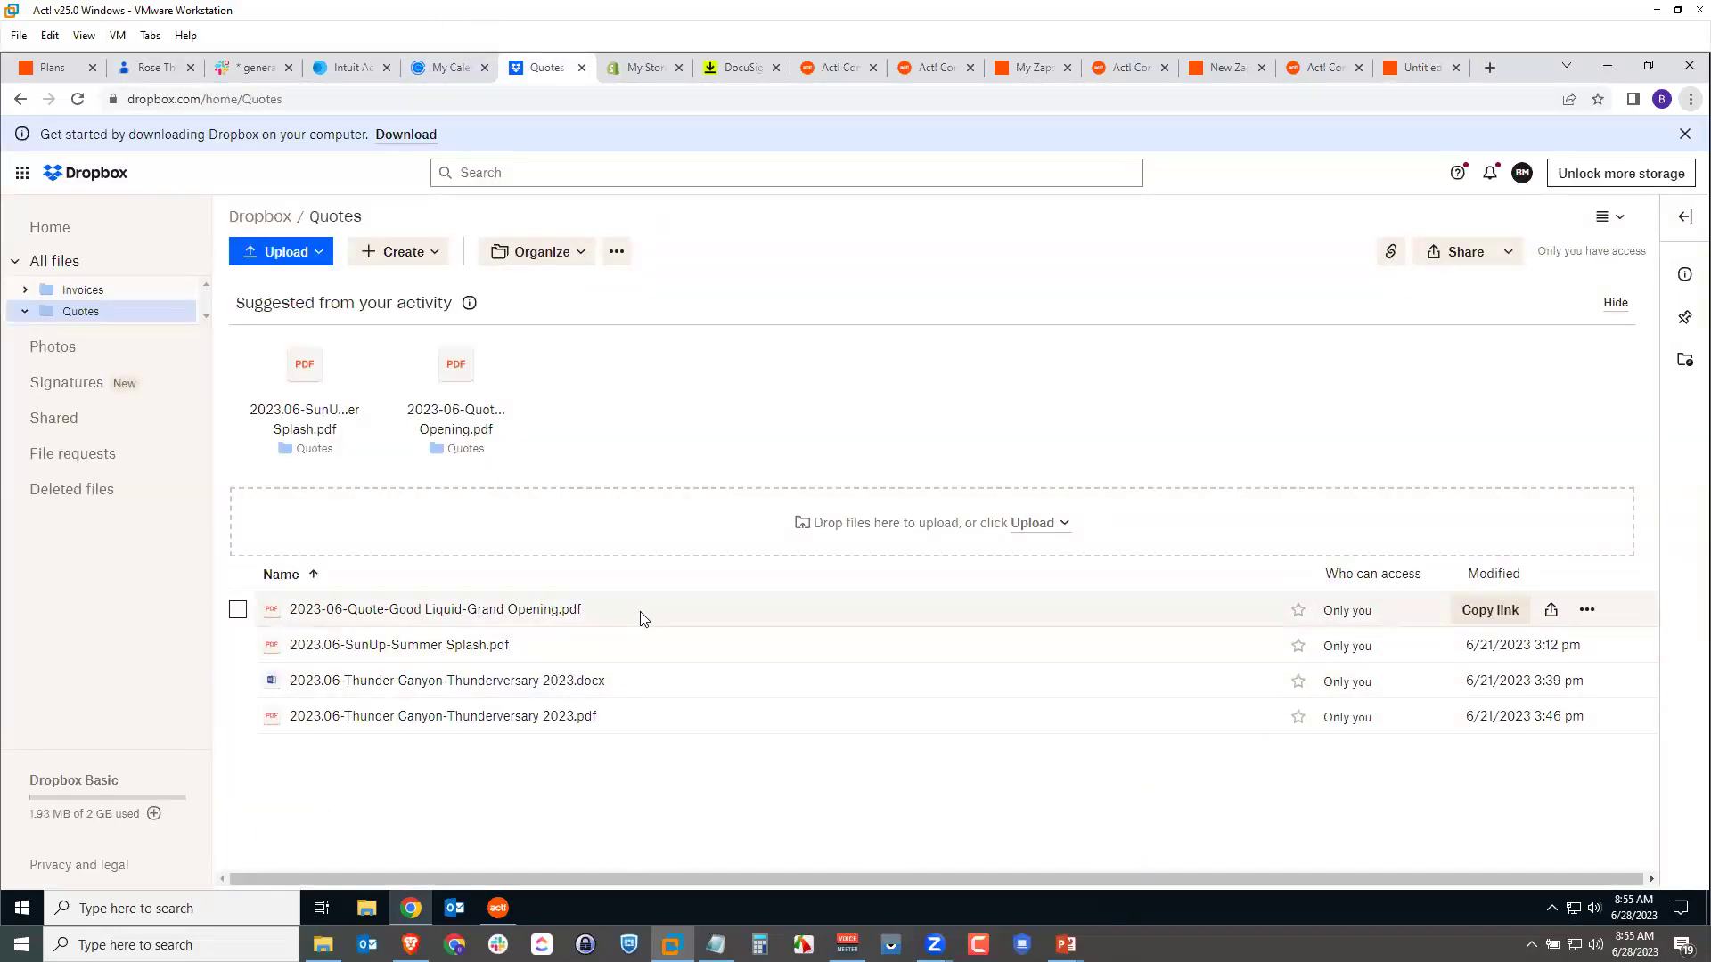
pyautogui.click(1418, 71)
pyautogui.scroll(-4, 1130, 699)
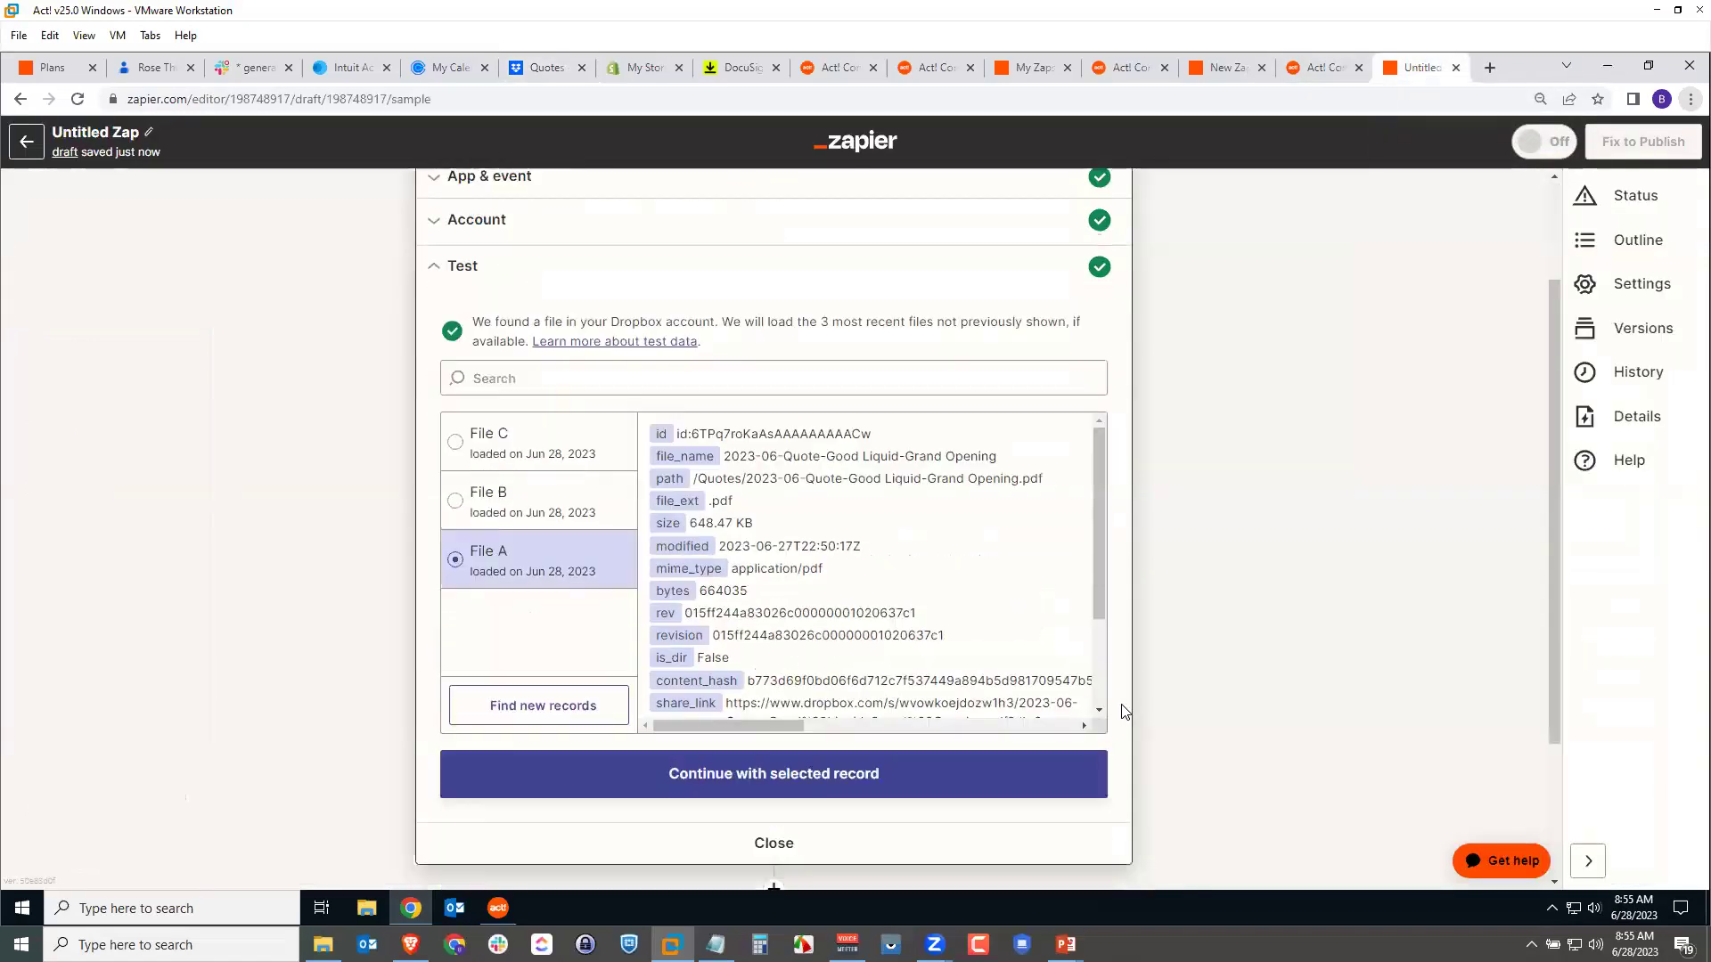
pyautogui.click(757, 575)
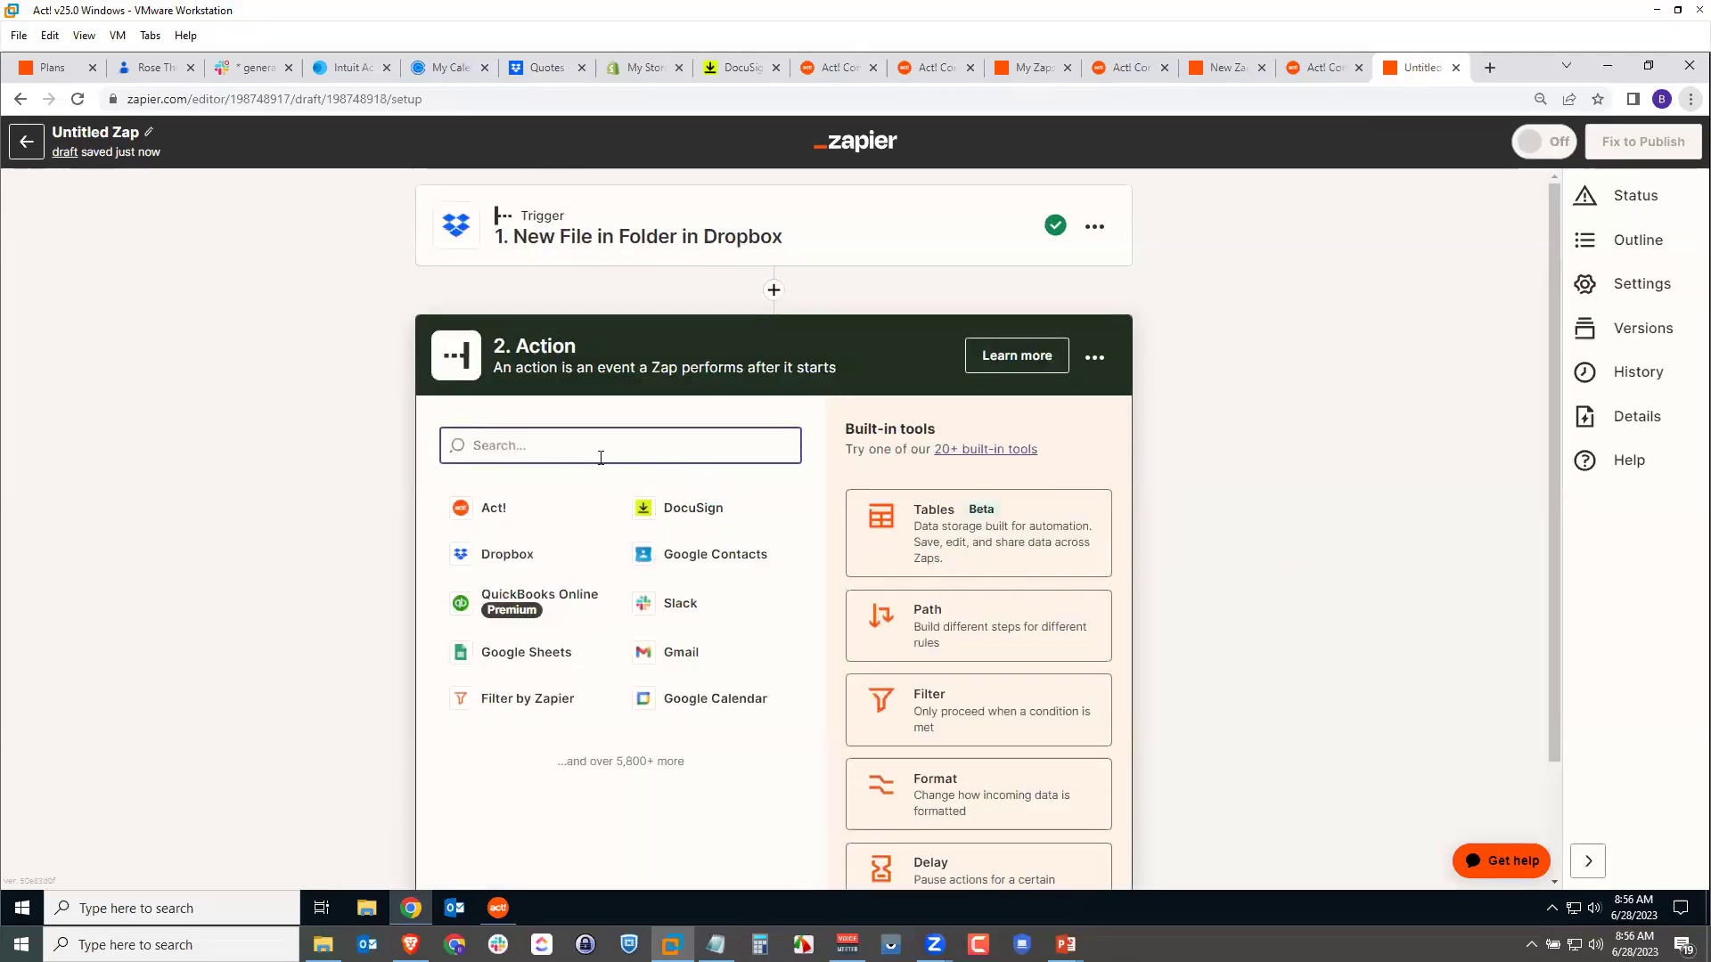
# Step: Choose Act! with the Add Activity event and continue with the connected Act! account
pyautogui.click(490, 510)
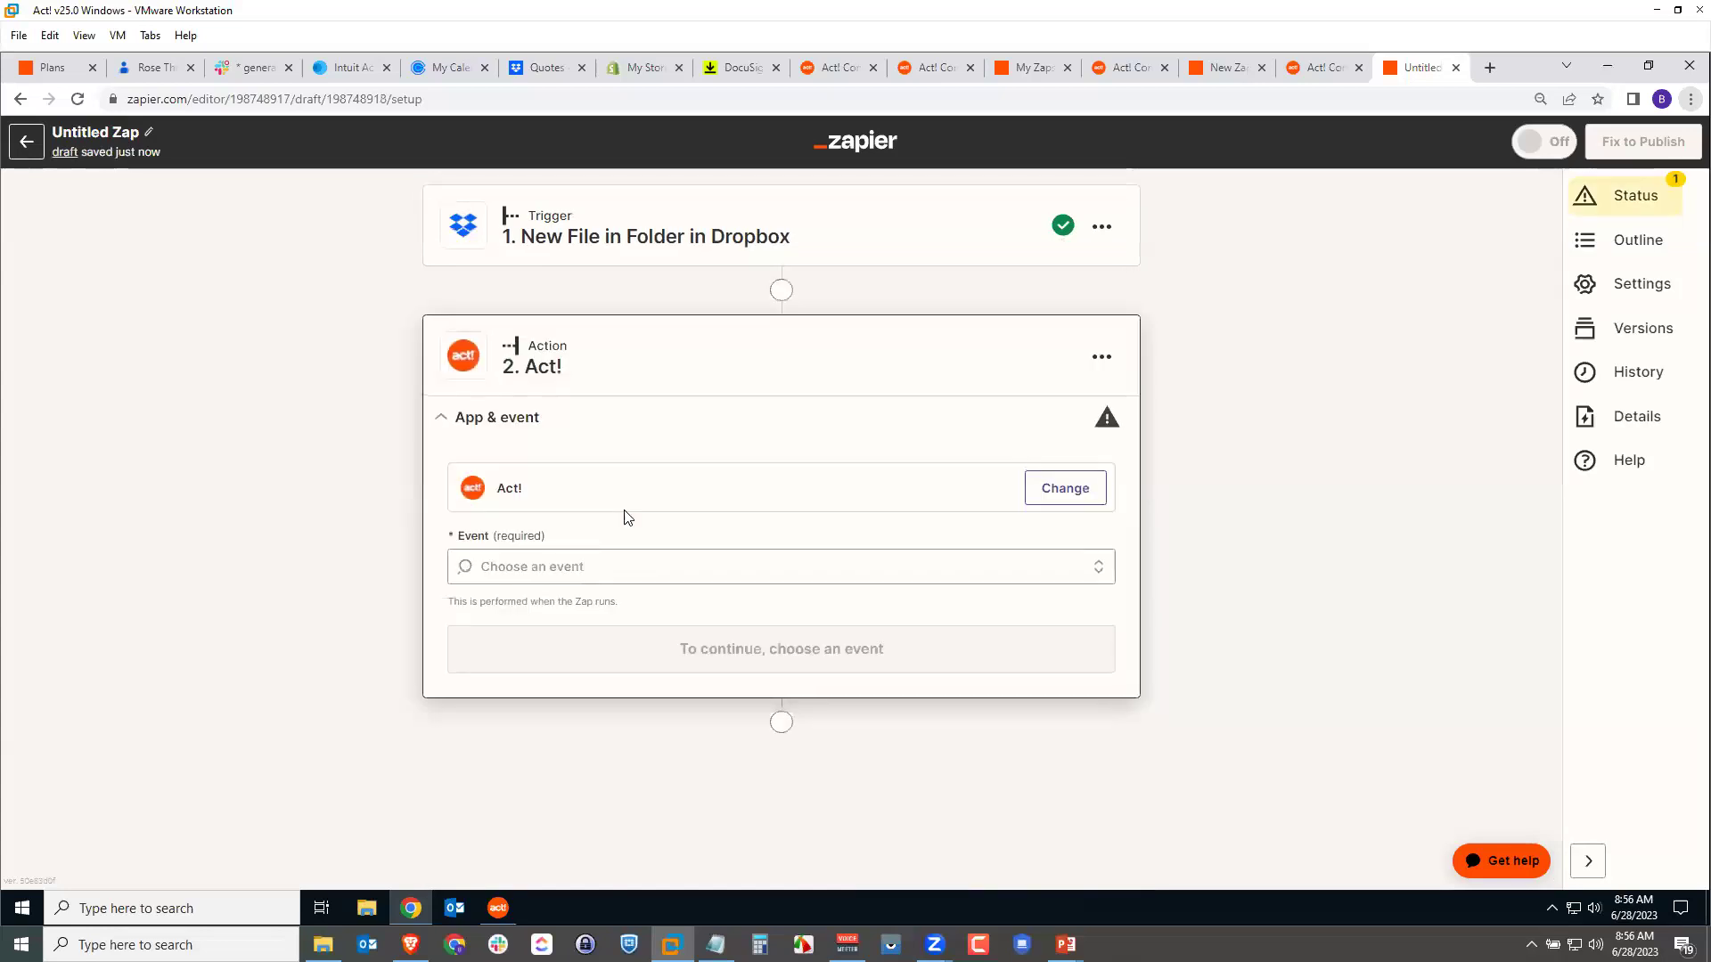
pyautogui.click(639, 568)
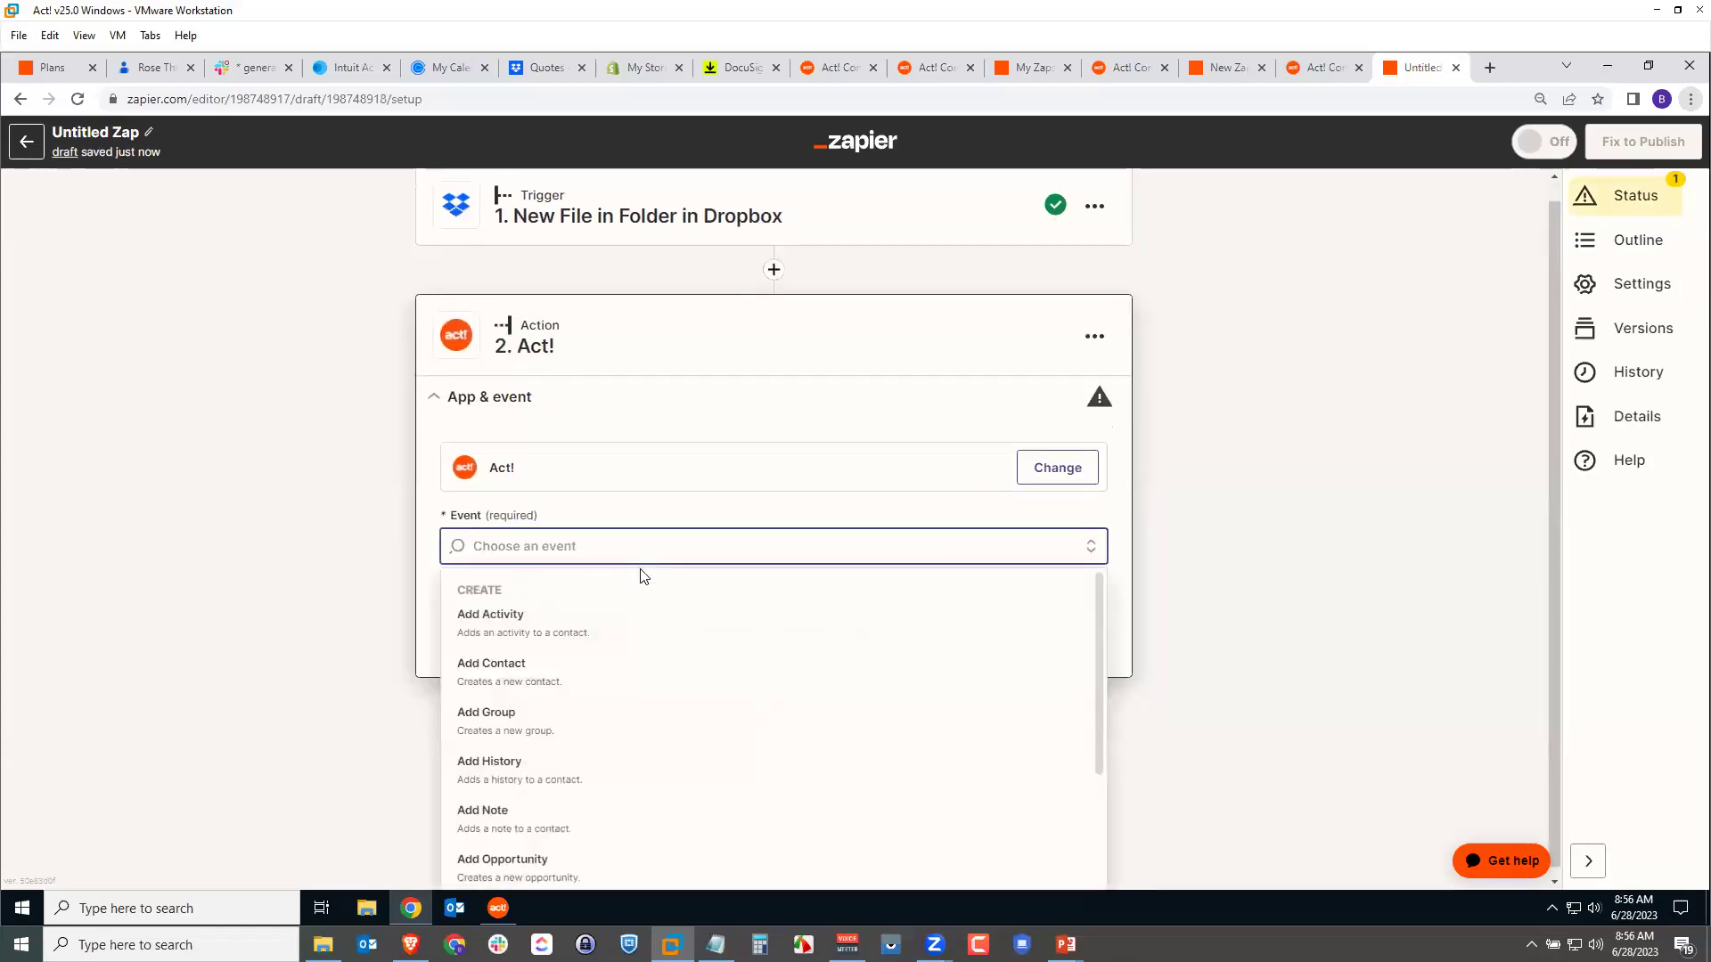
pyautogui.click(510, 621)
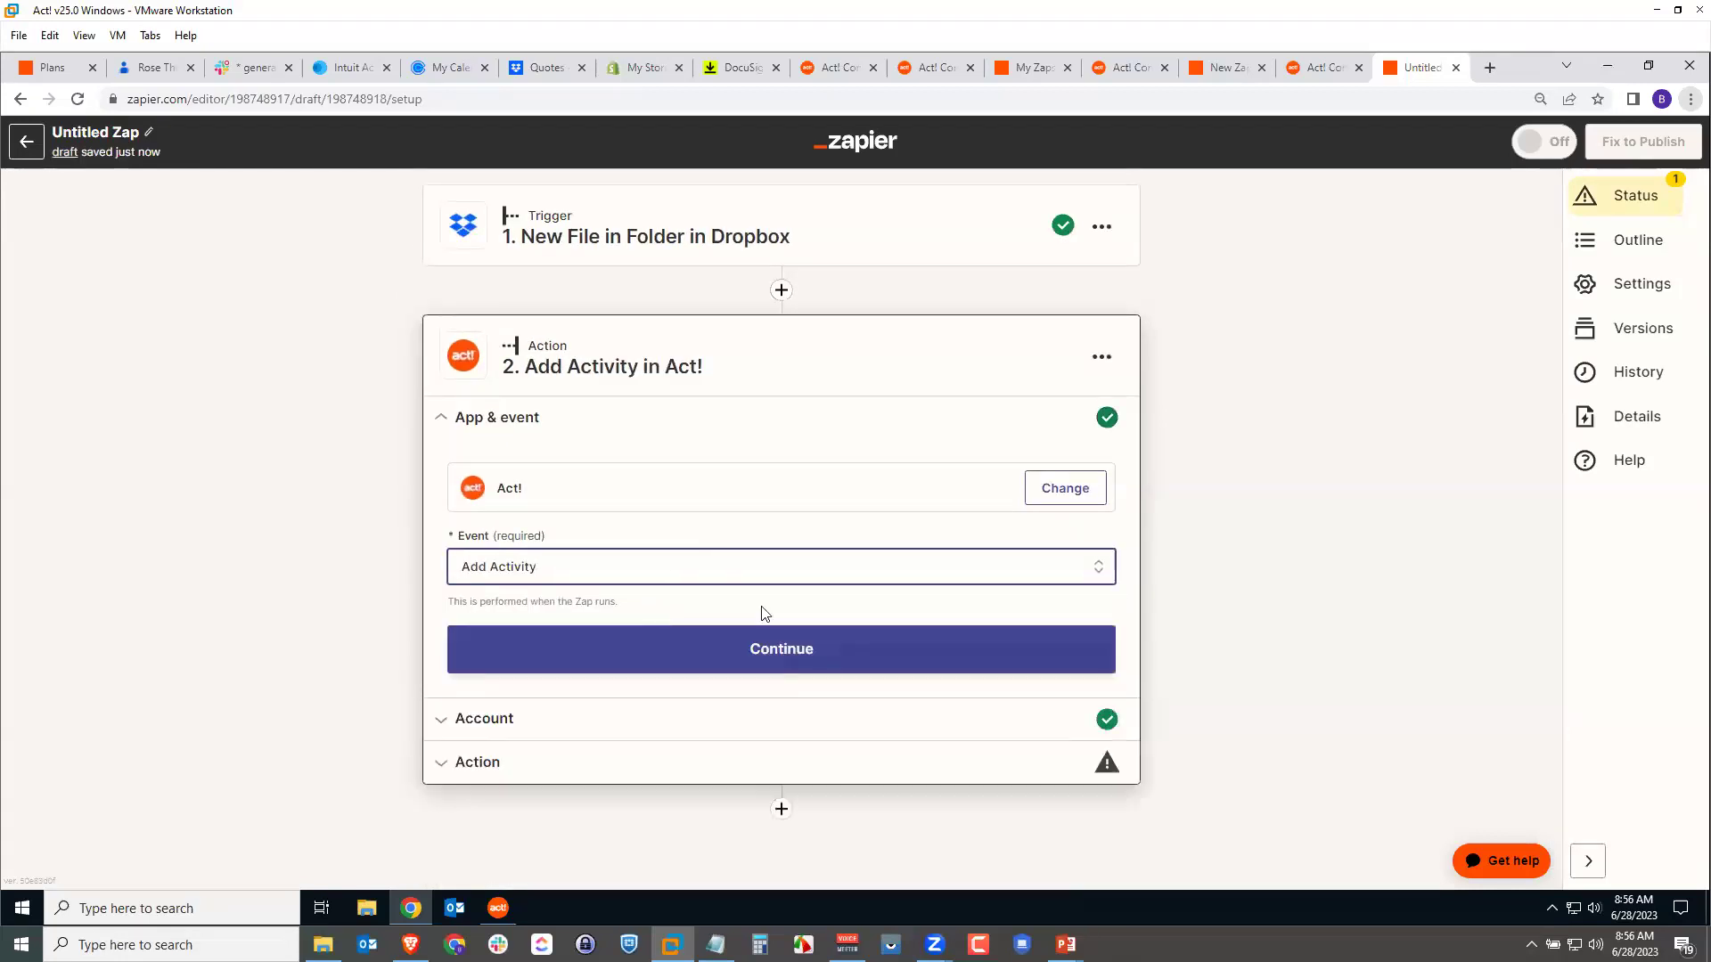
pyautogui.click(778, 659)
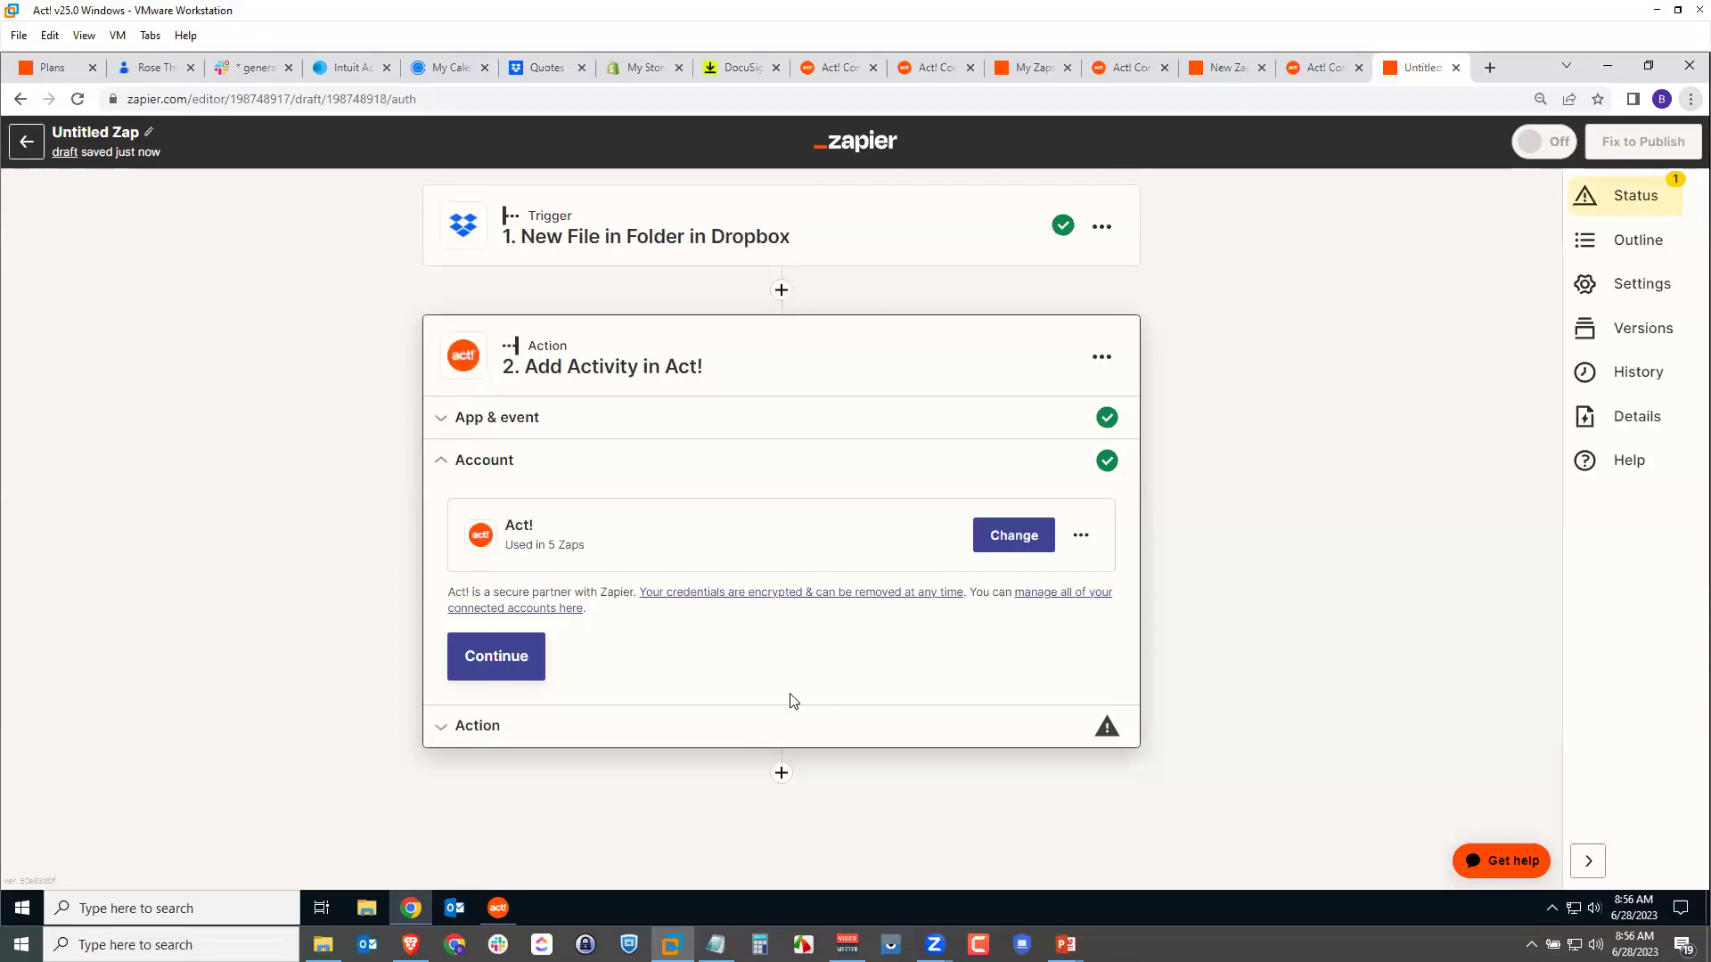
pyautogui.click(486, 661)
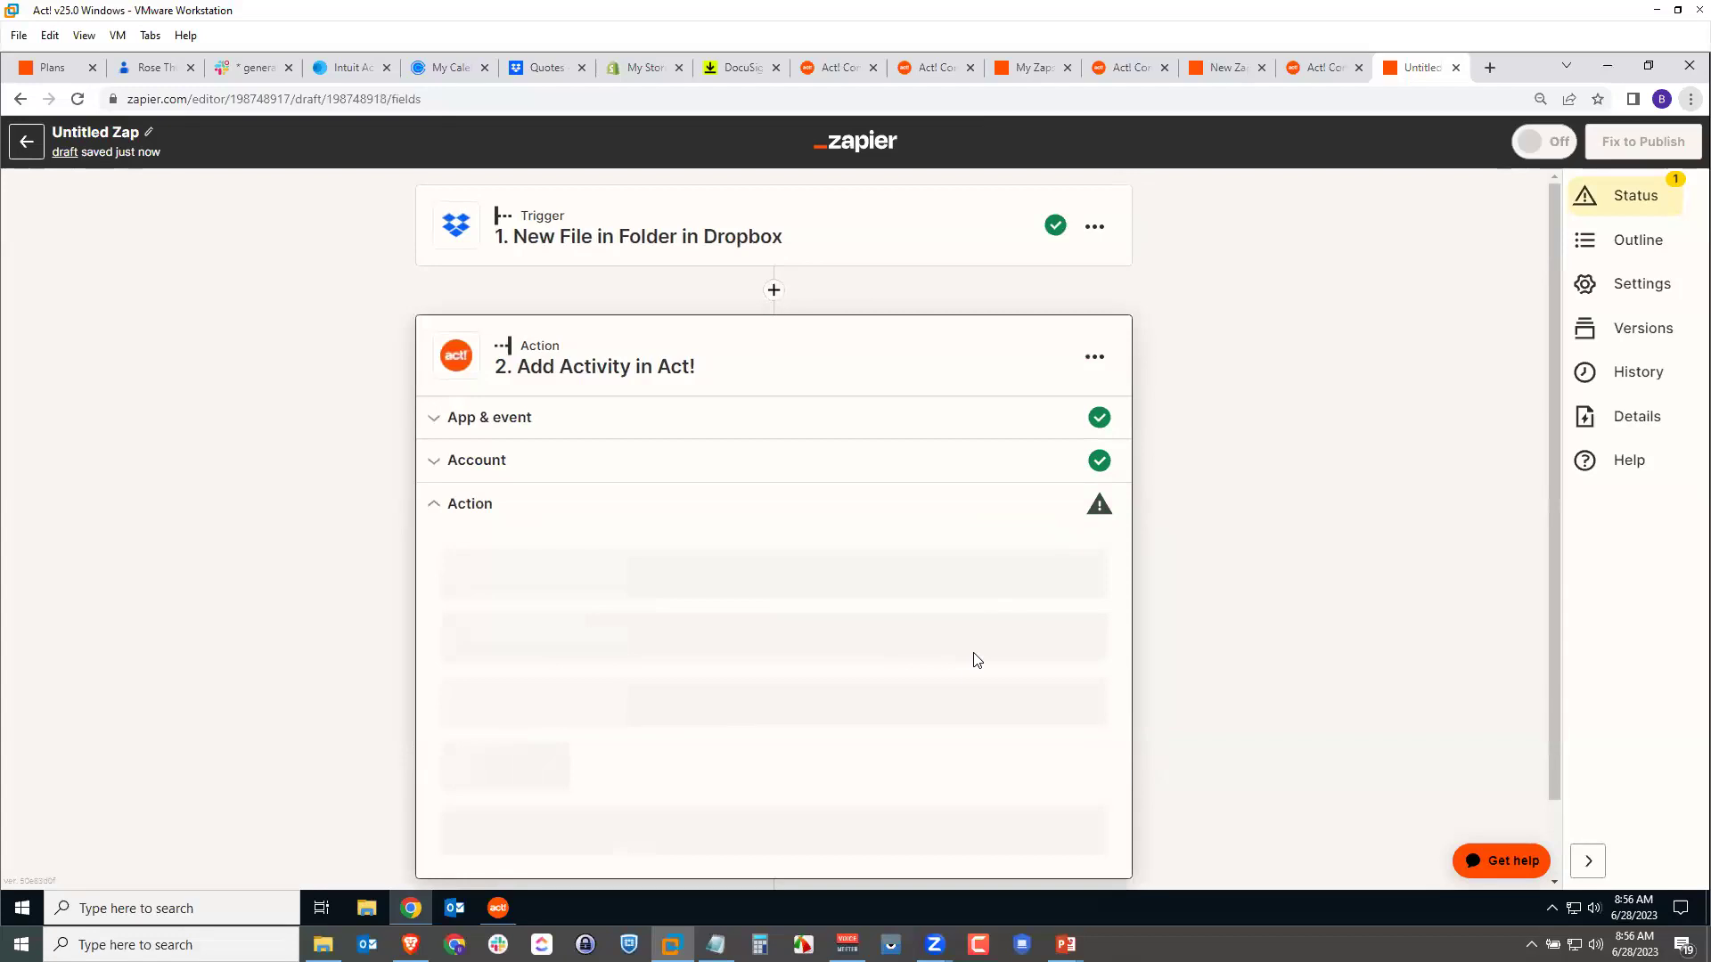
pyautogui.scroll(-1, 914, 647)
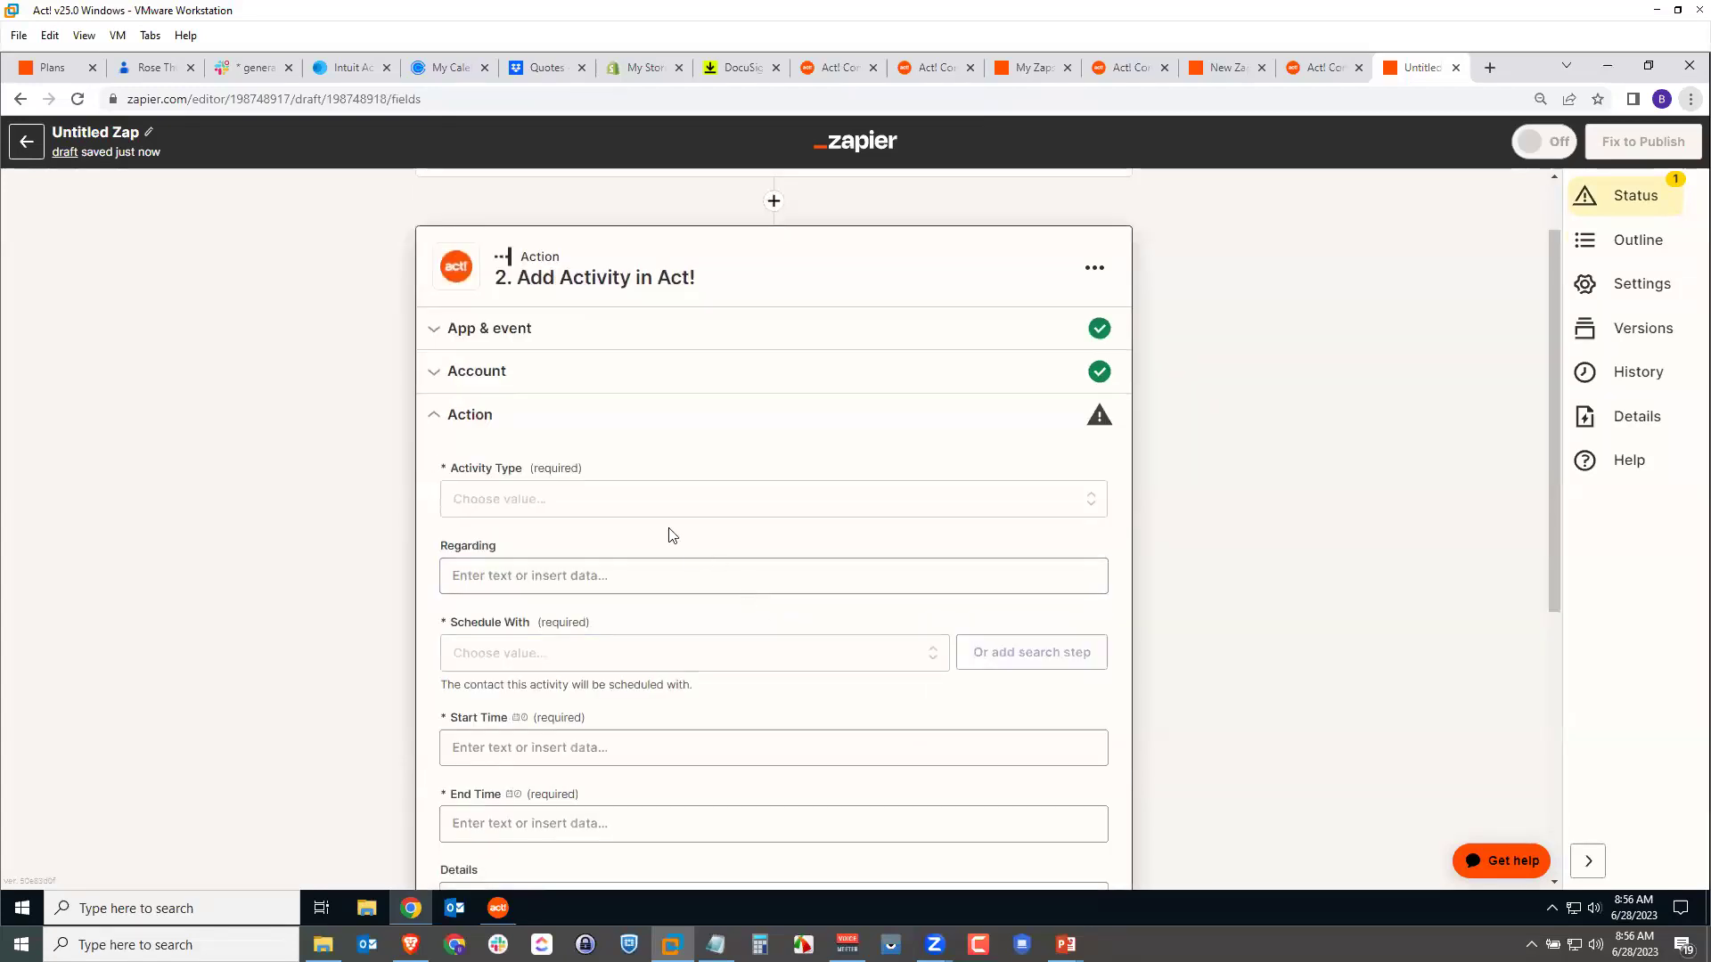
pyautogui.click(630, 497)
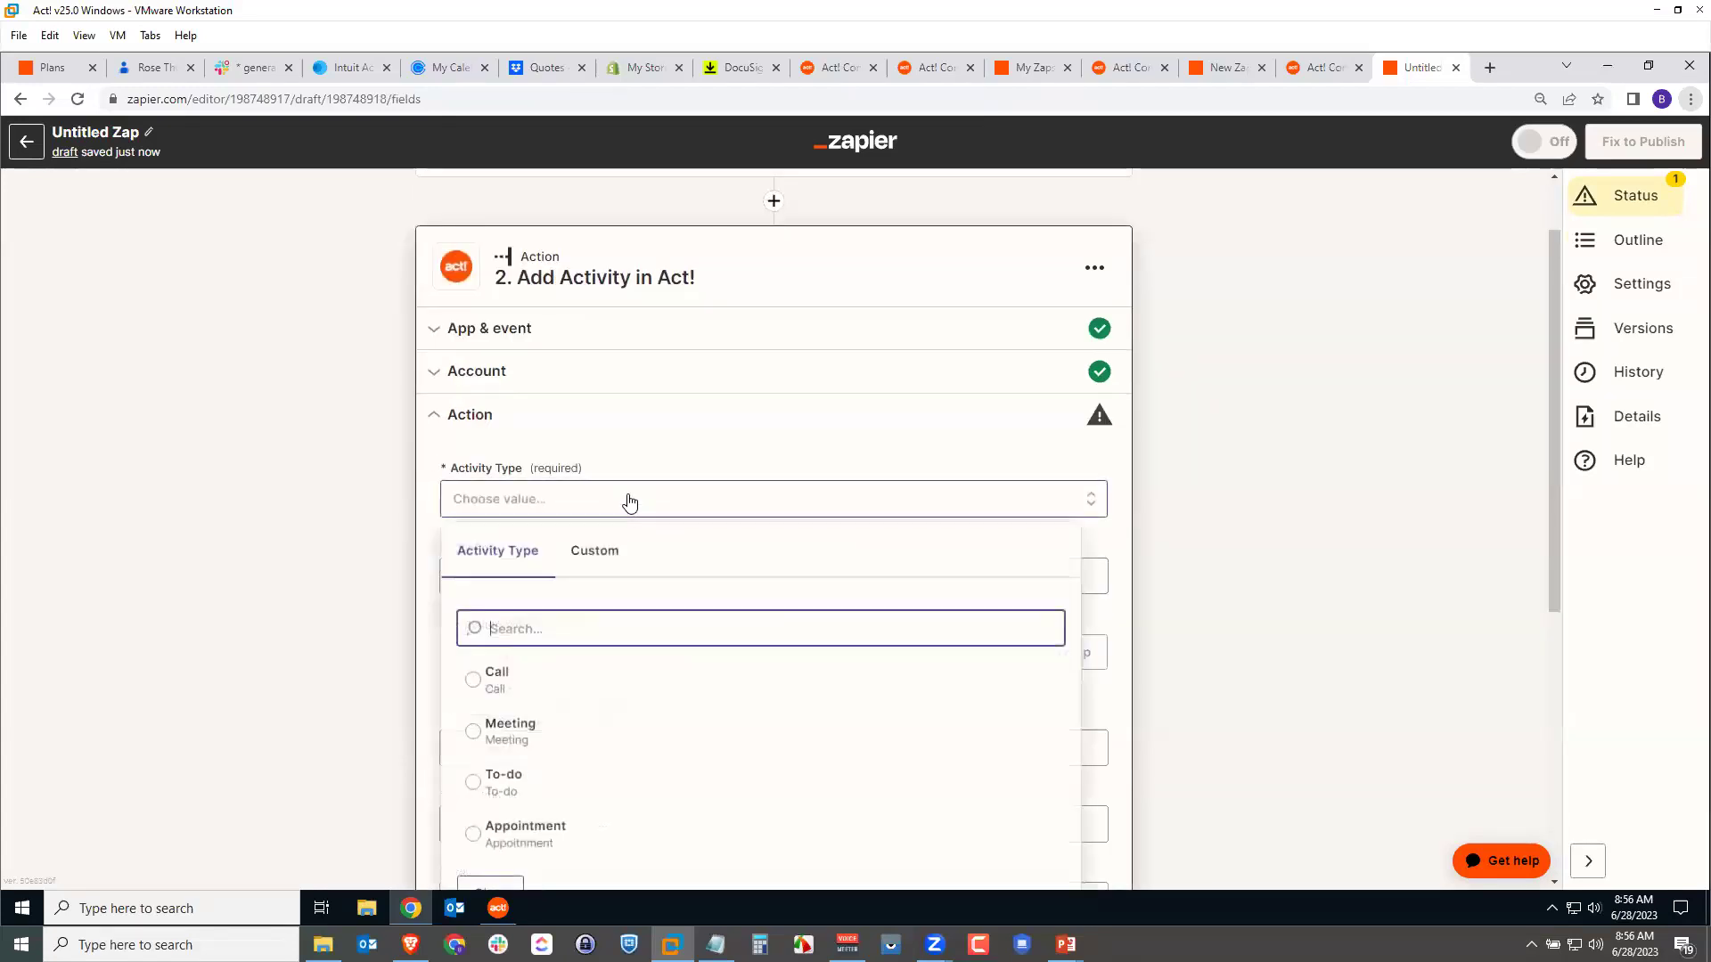
# Step: Make the activity a To-do regarding 'Follow up on Quote File in Dropbox' plus the Dropbox File Name
pyautogui.click(473, 782)
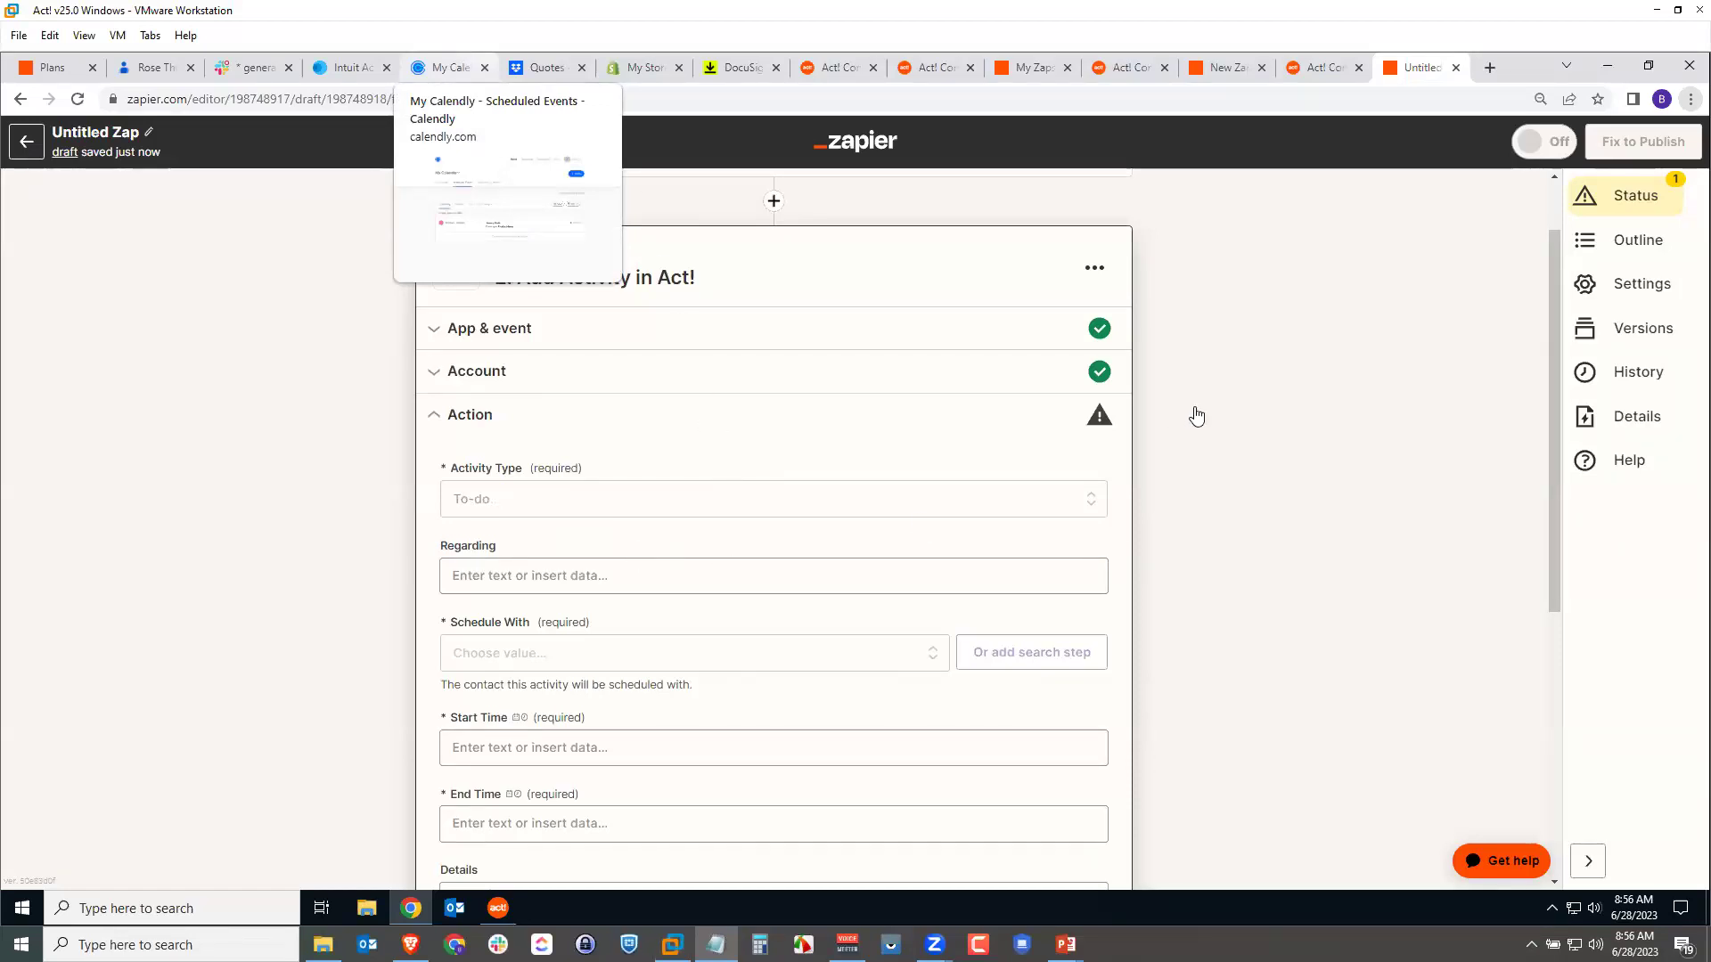
pyautogui.click(562, 576)
pyautogui.write("Follow up on Quote File in Dropbox '[File Name]'")
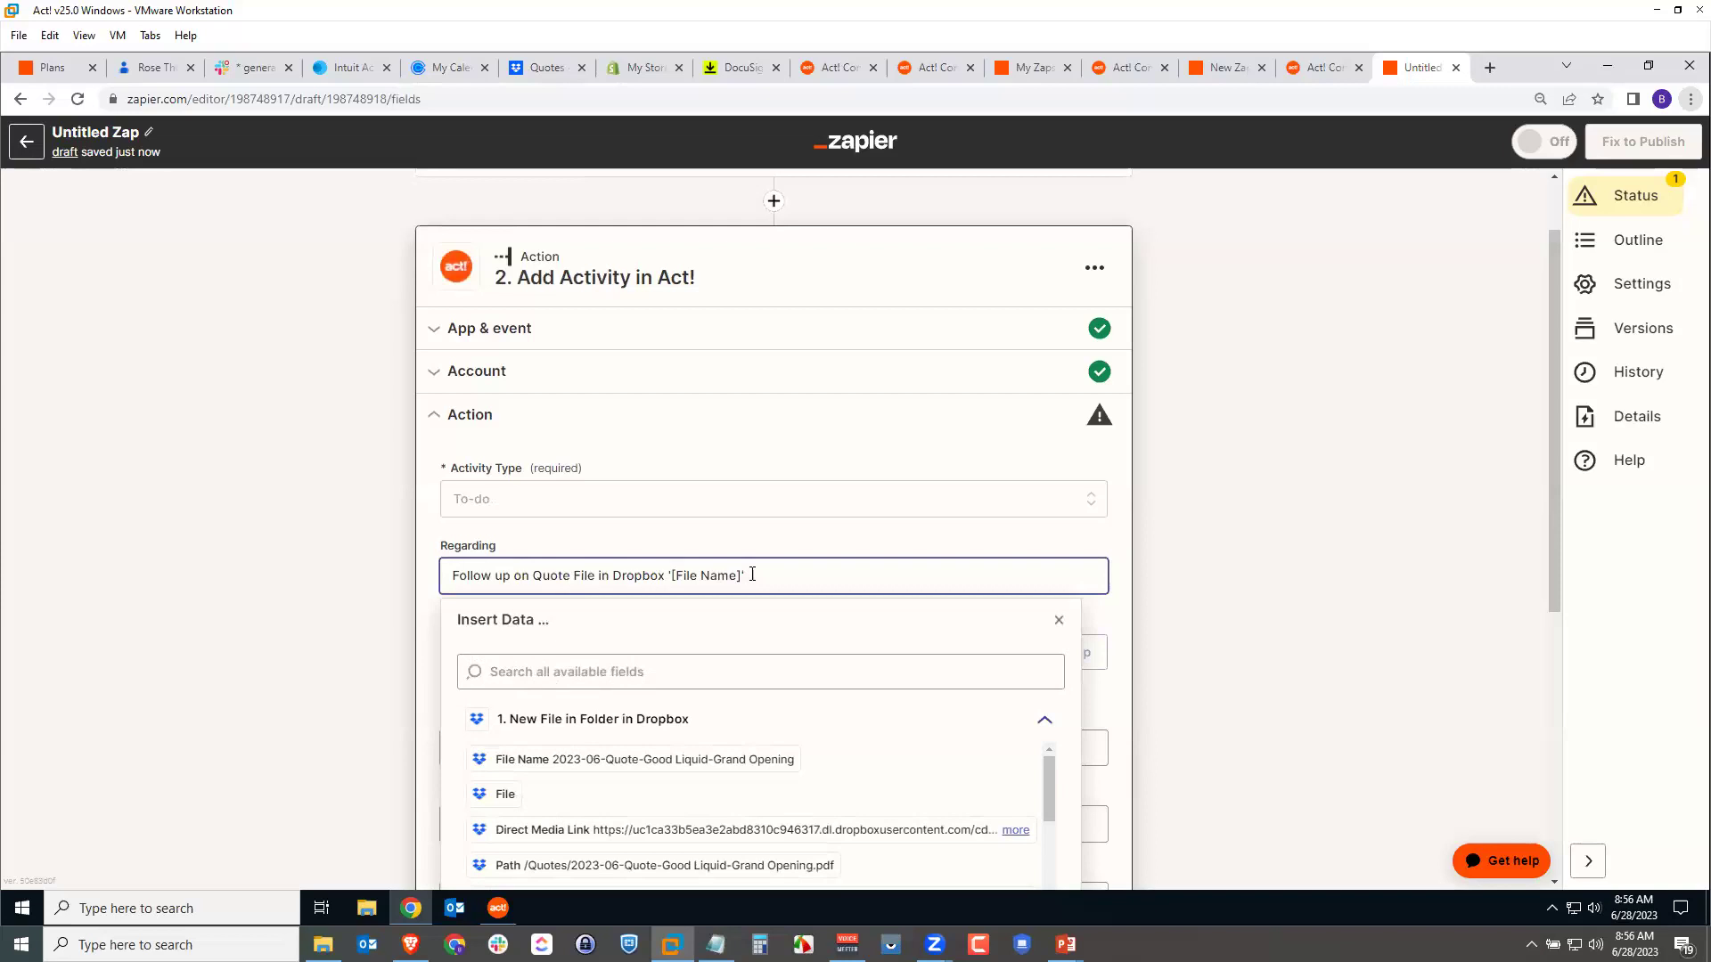
pyautogui.press('BackSpace')
pyautogui.press('BackSpace')
pyautogui.press('BackSpace')
pyautogui.press('BackSpace')
pyautogui.press('BackSpace')
pyautogui.press('BackSpace')
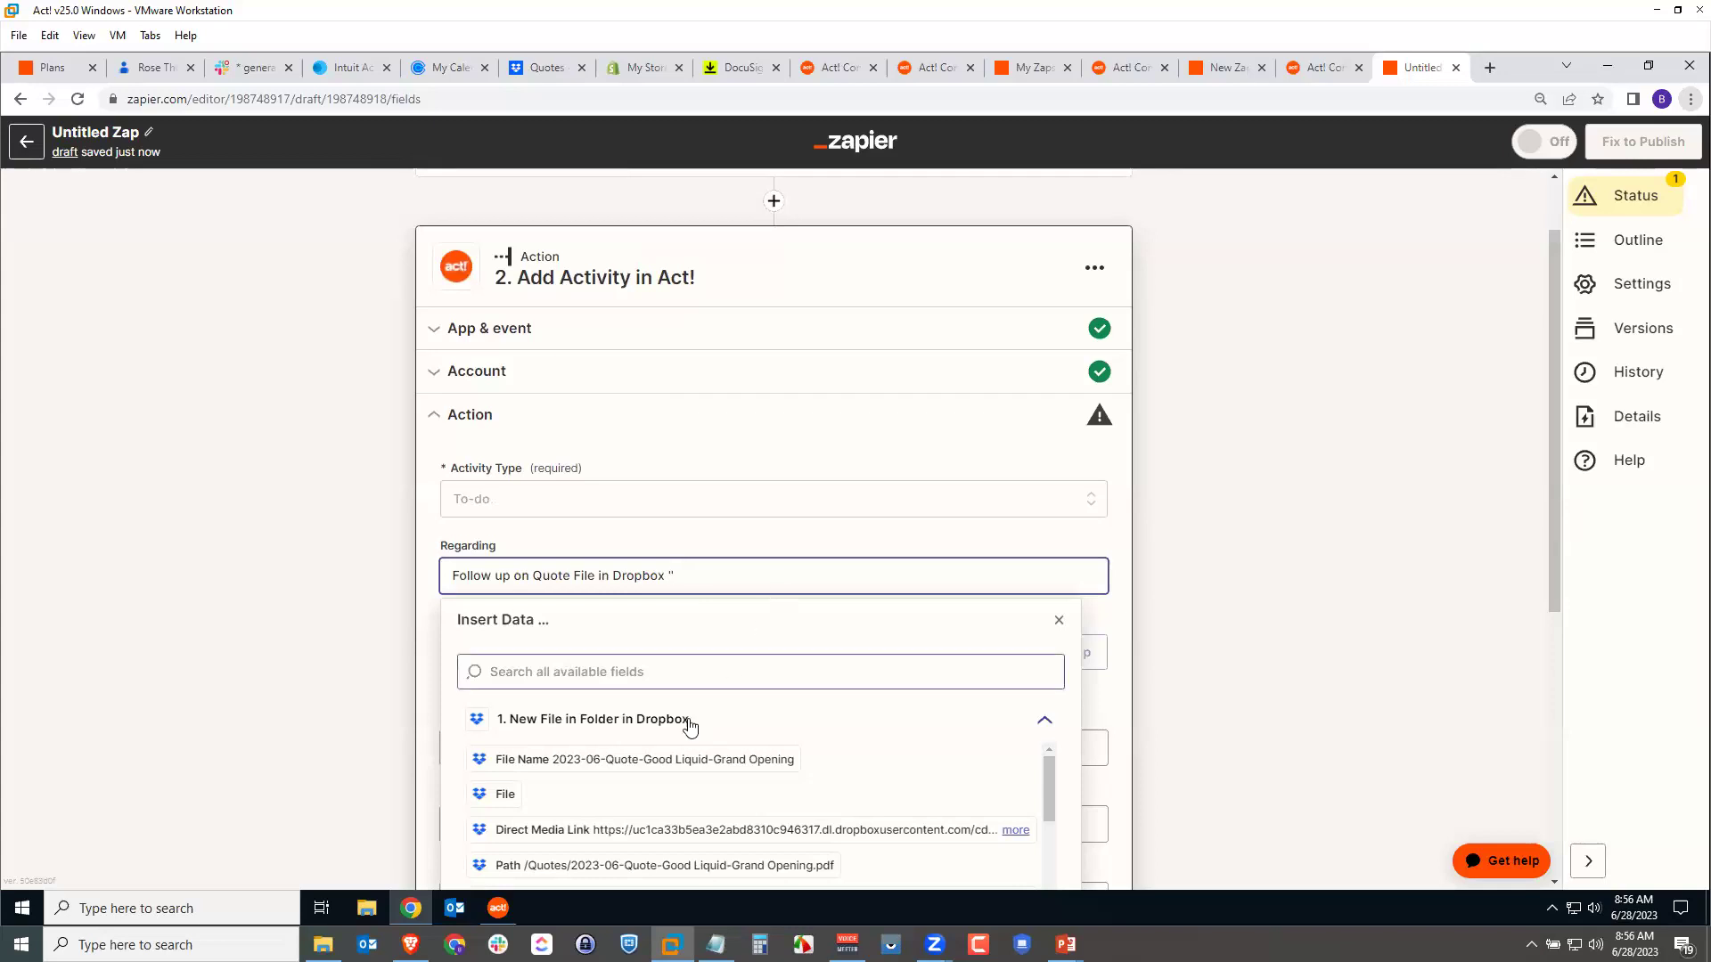
pyautogui.click(578, 774)
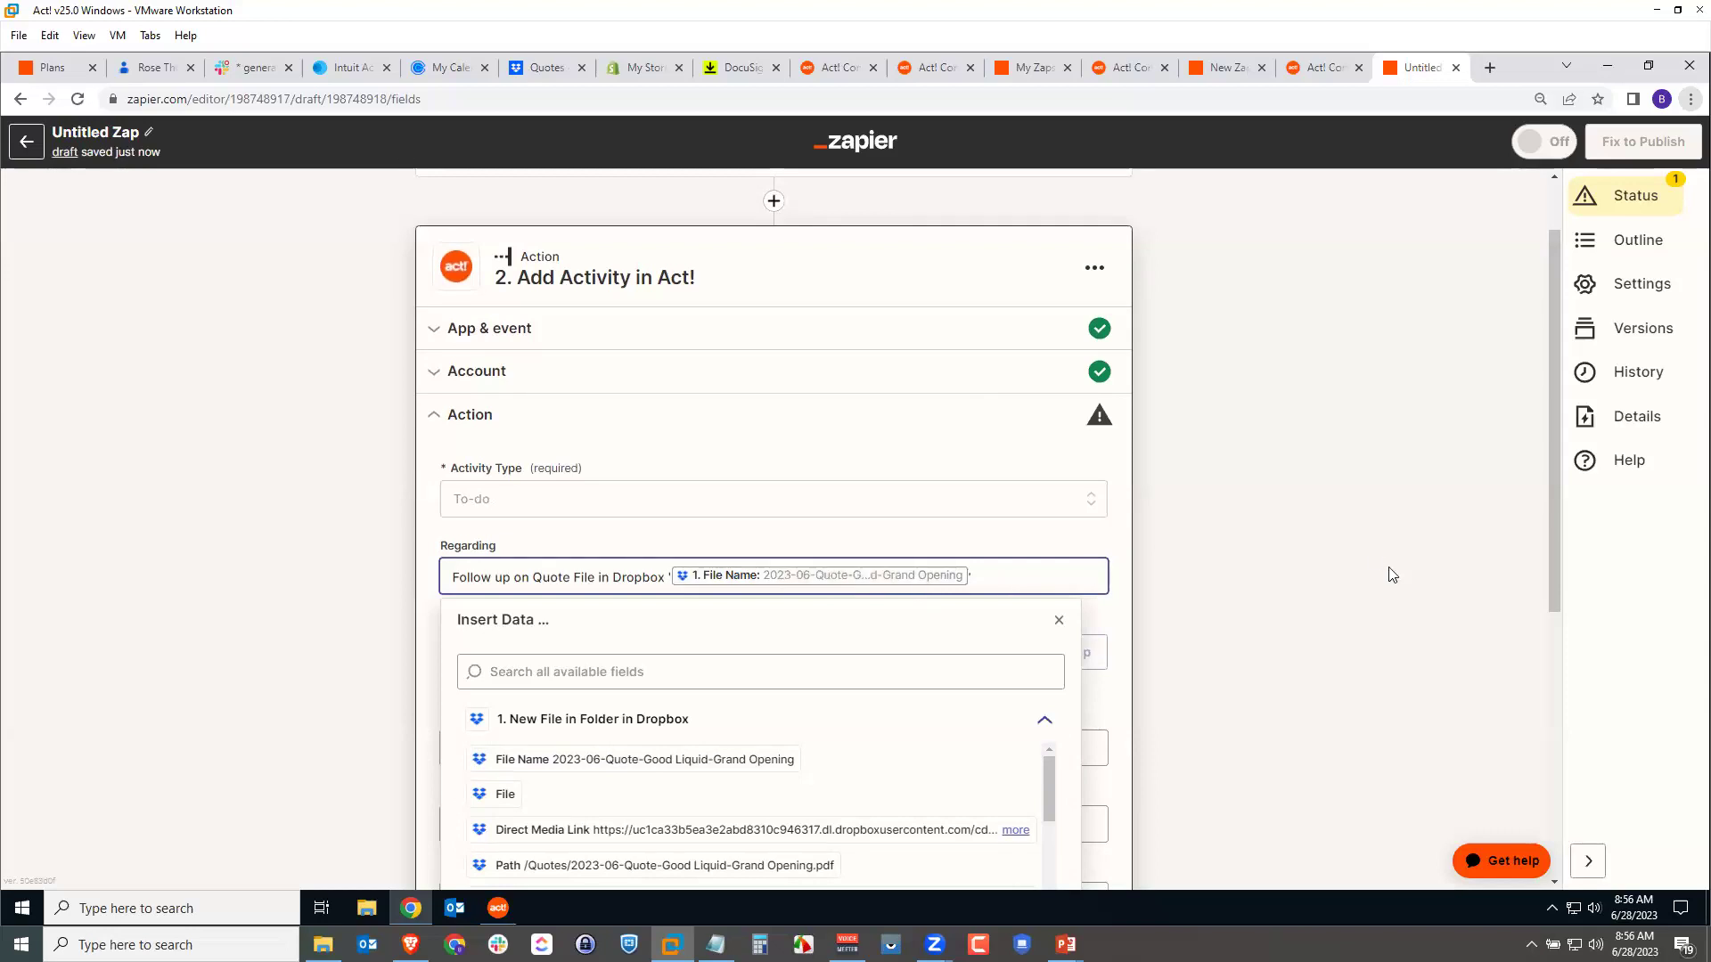
pyautogui.click(1272, 597)
pyautogui.click(597, 574)
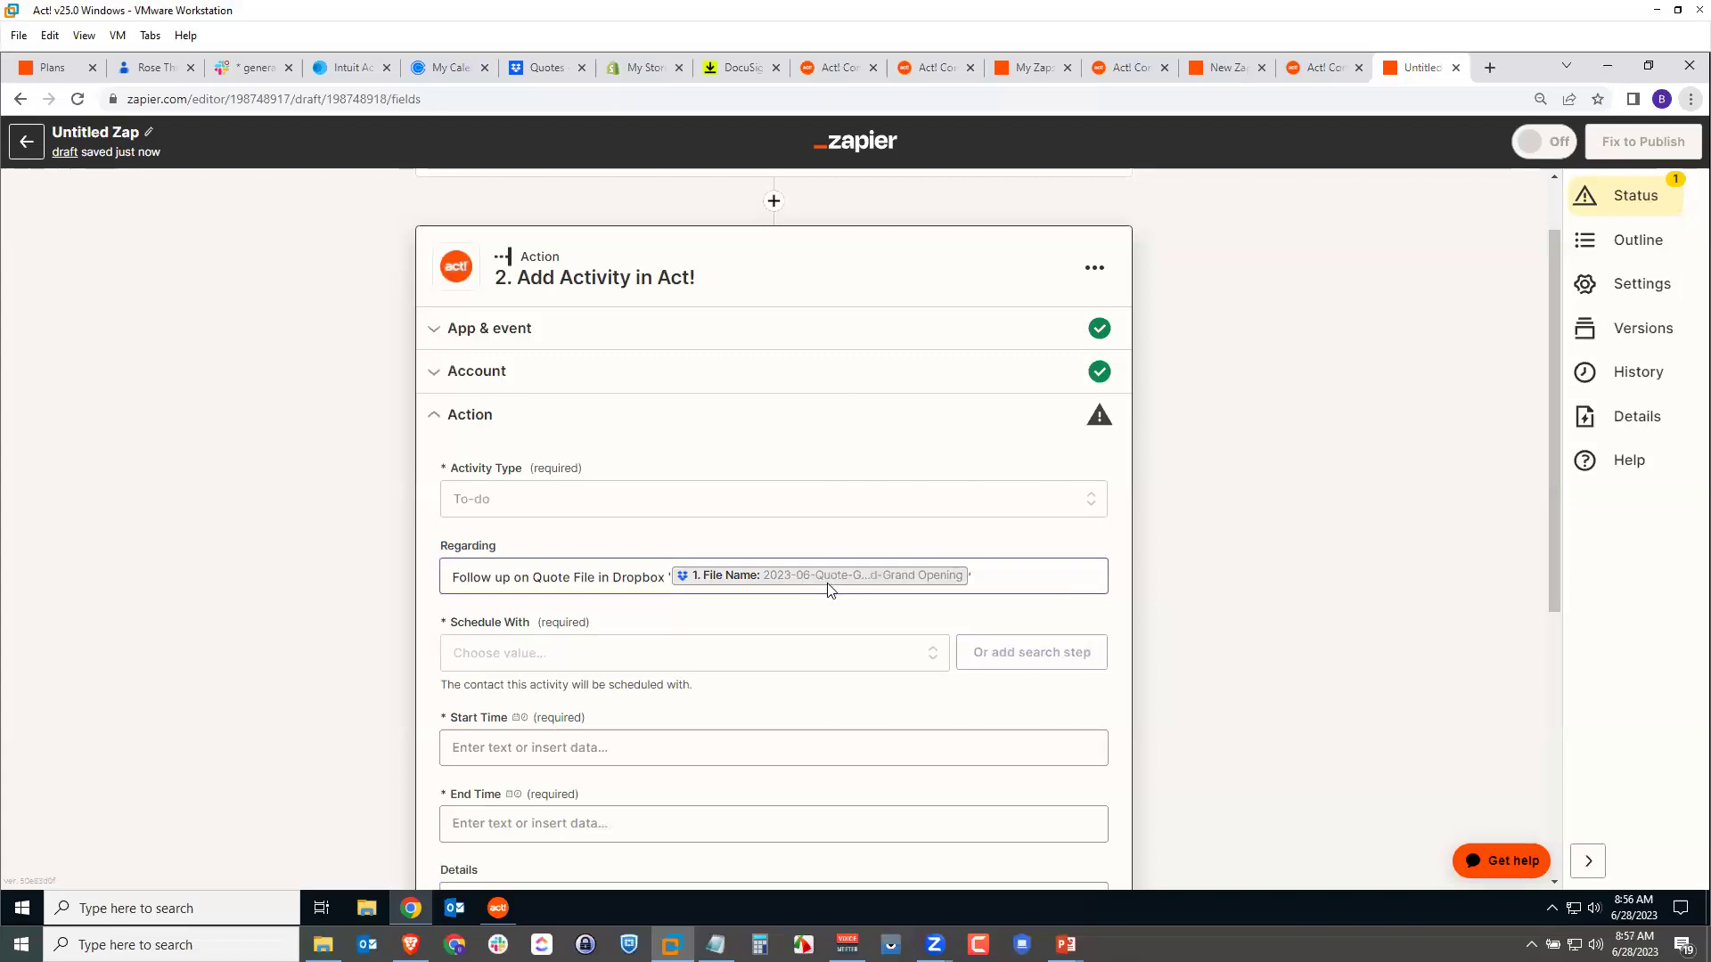
# Step: Open the Schedule With field and browse its Custom data fields before returning to the contact list
pyautogui.click(680, 655)
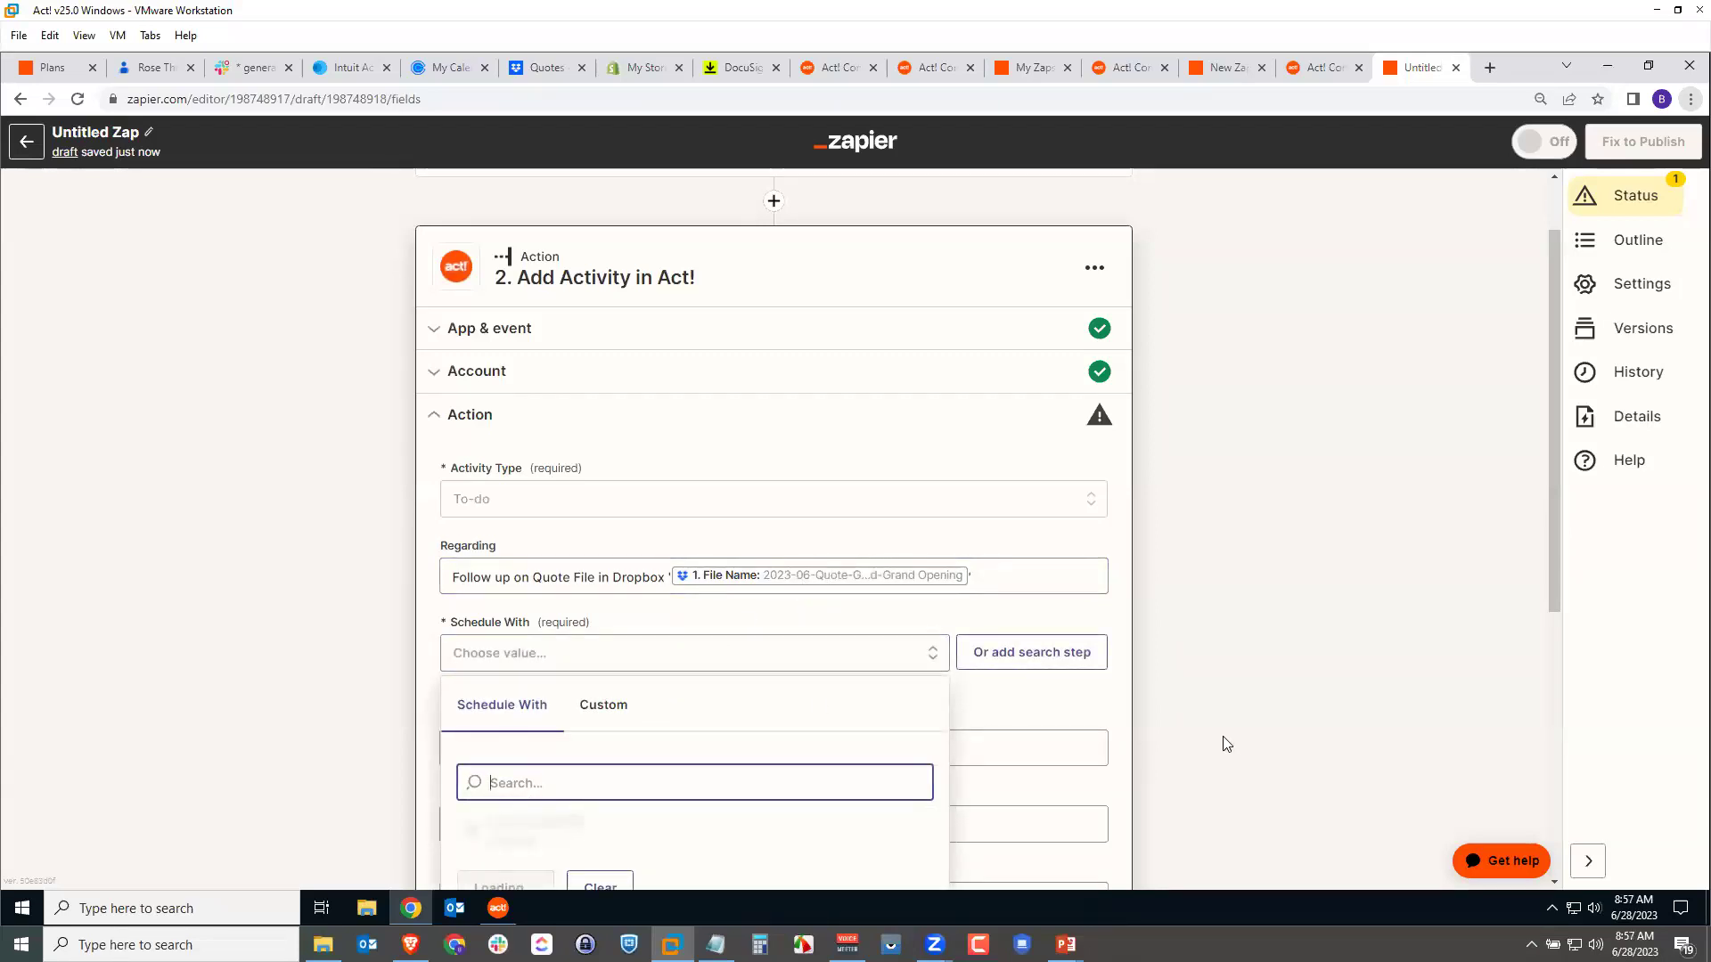
pyautogui.scroll(-2, 1194, 726)
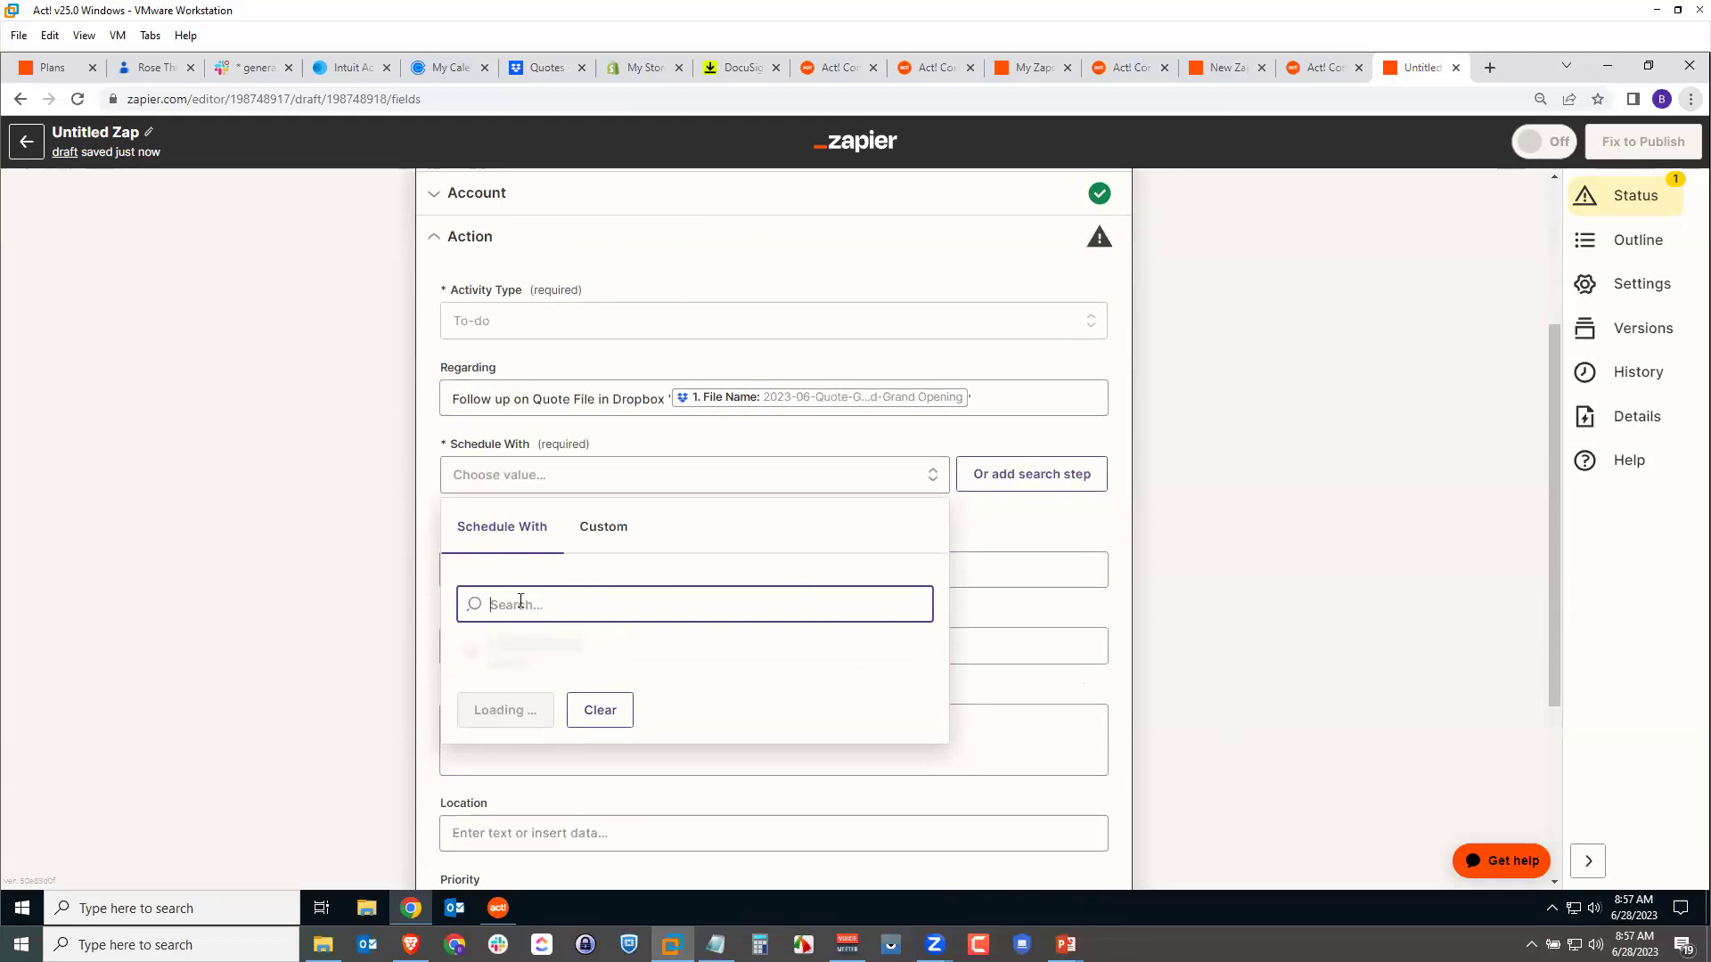
pyautogui.click(606, 527)
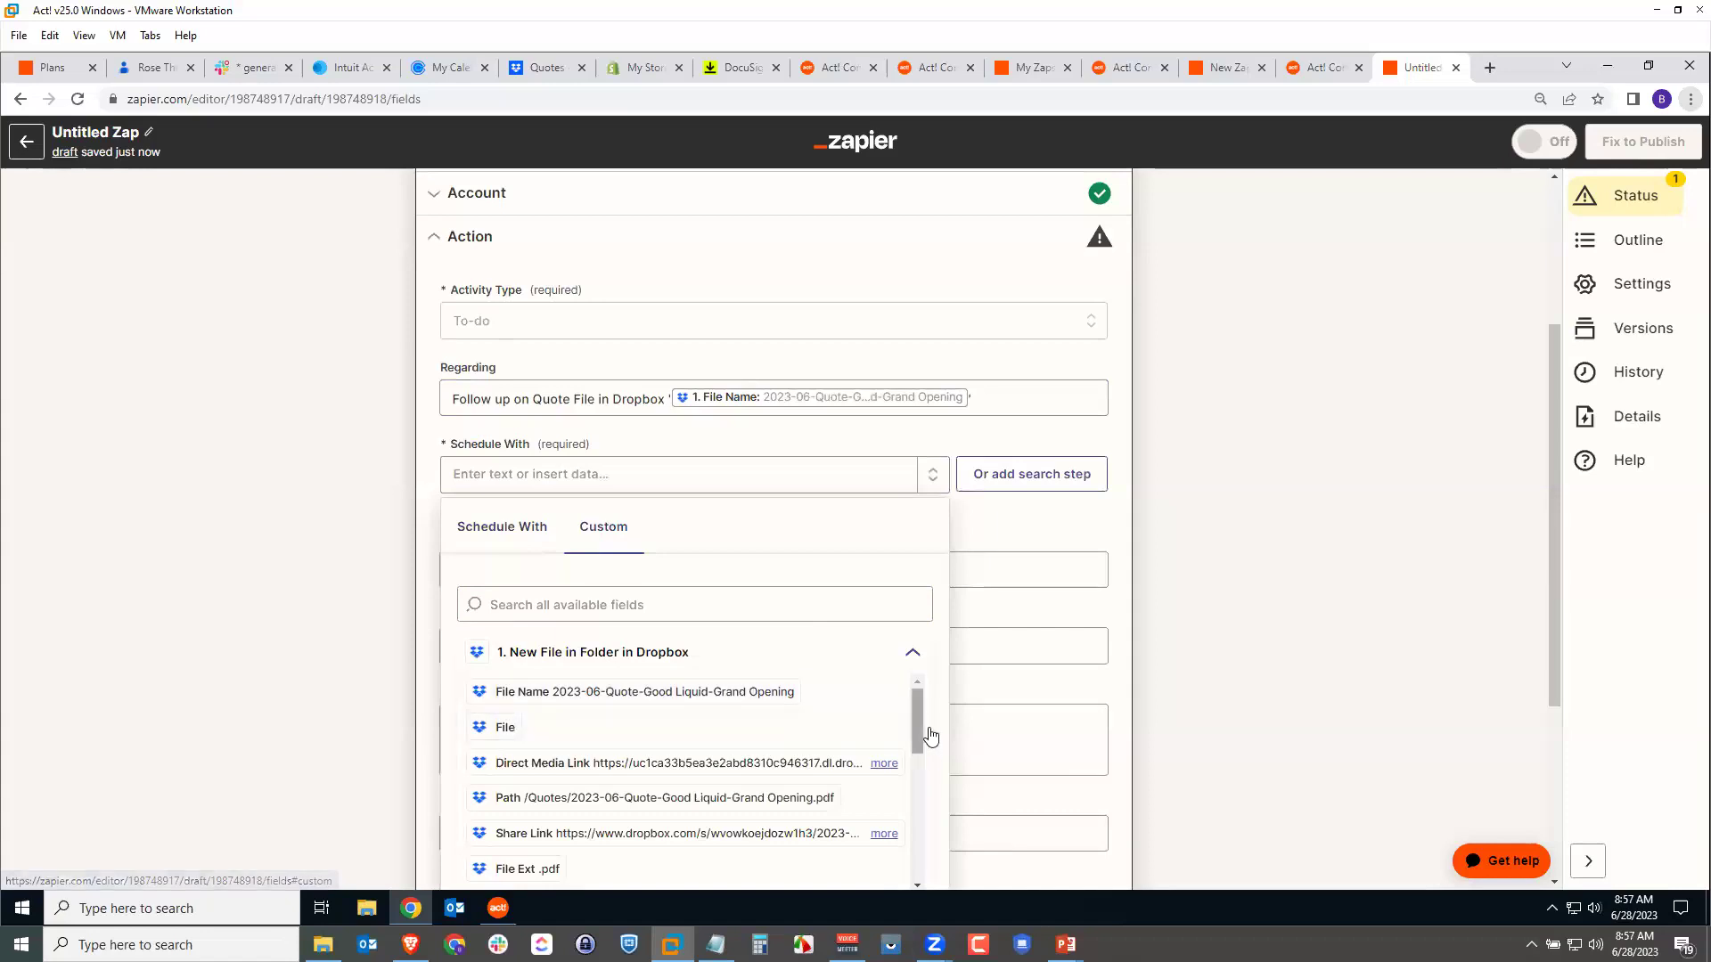
pyautogui.scroll(-3, 1230, 725)
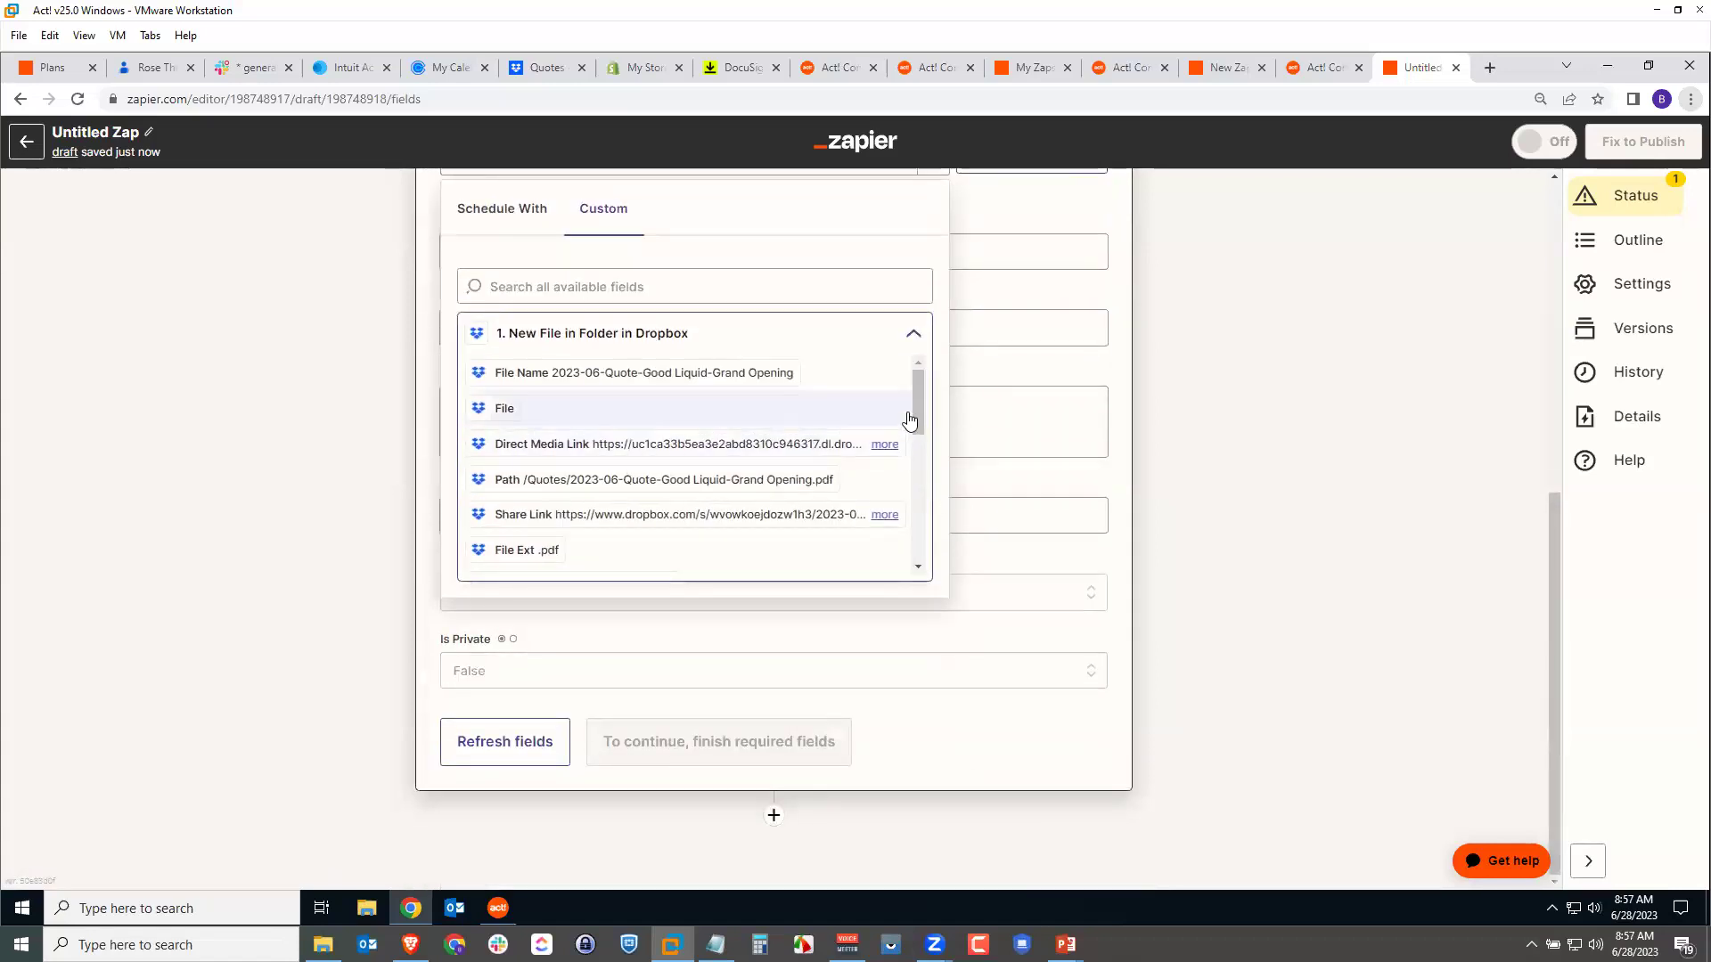
pyautogui.scroll(-5, 925, 461)
pyautogui.scroll(5, 927, 457)
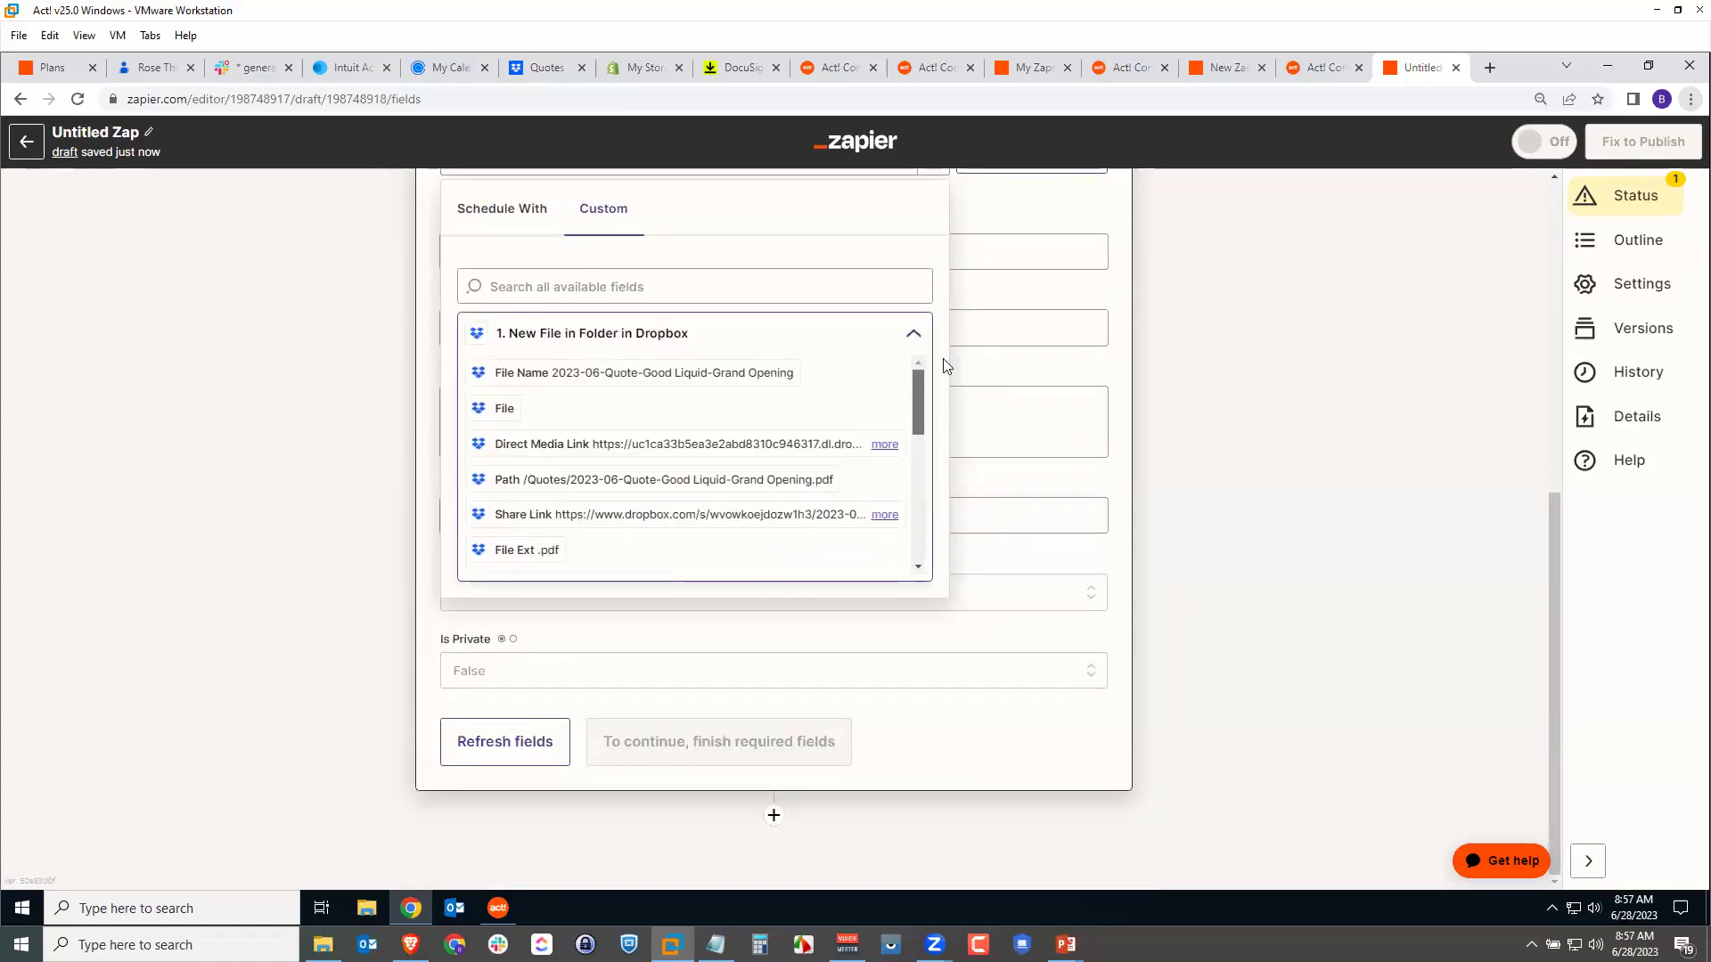
pyautogui.scroll(1, 1205, 440)
pyautogui.click(597, 376)
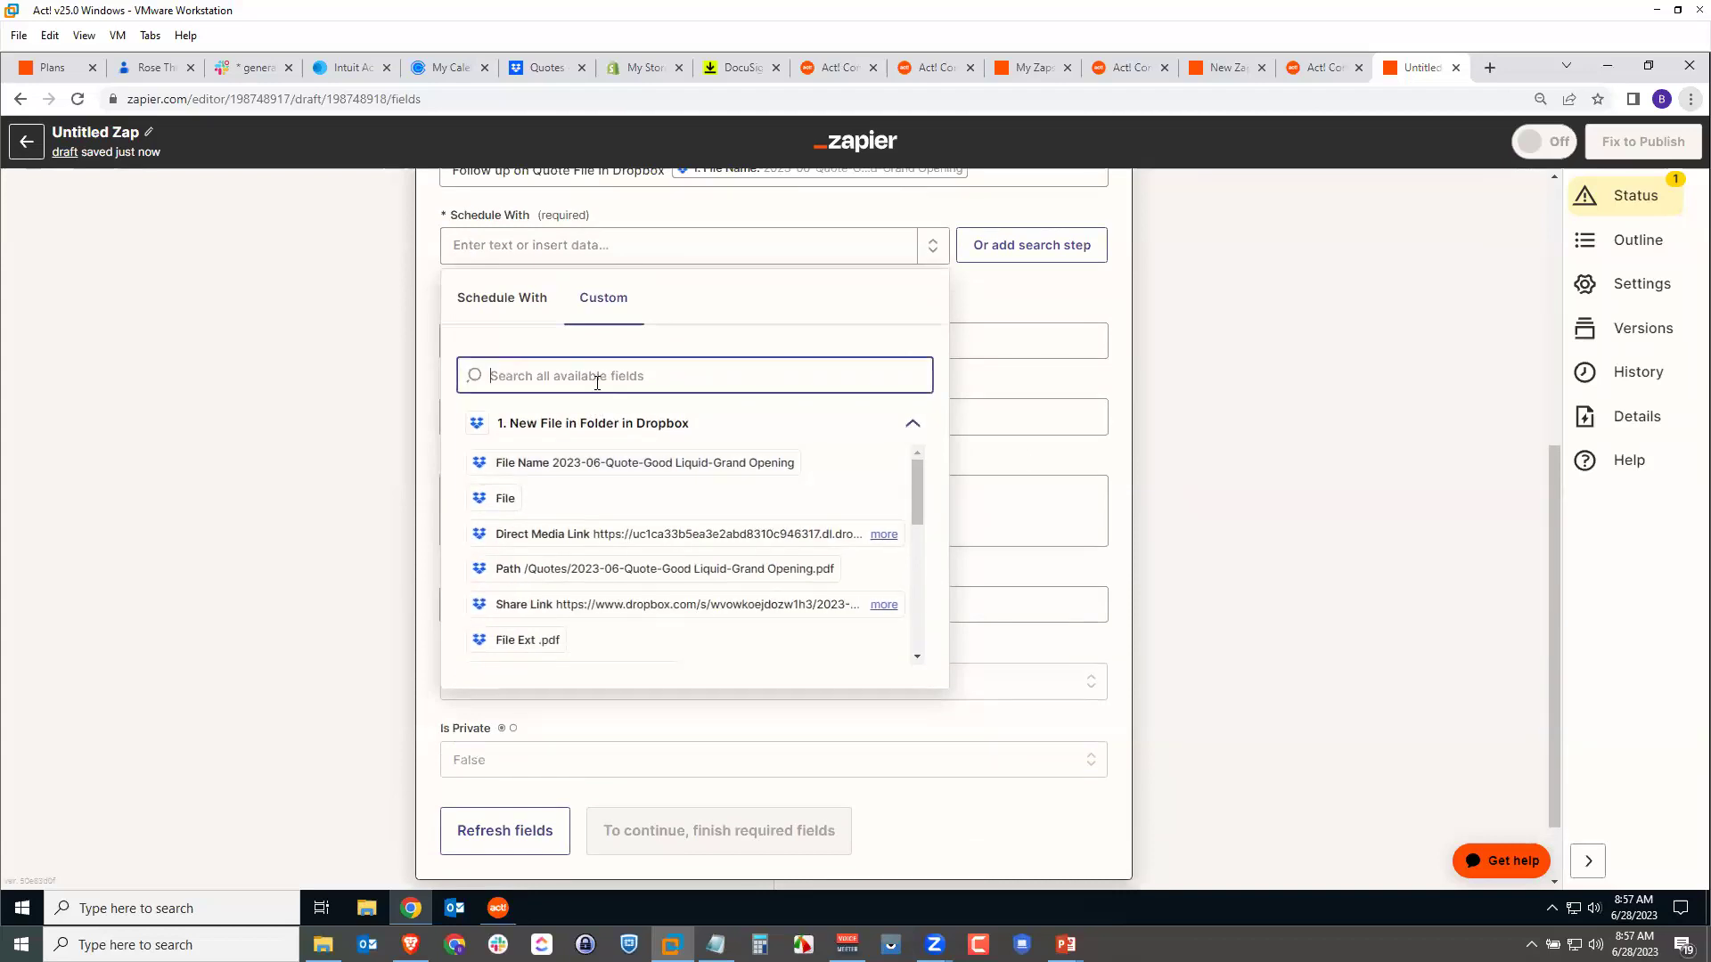
pyautogui.click(518, 303)
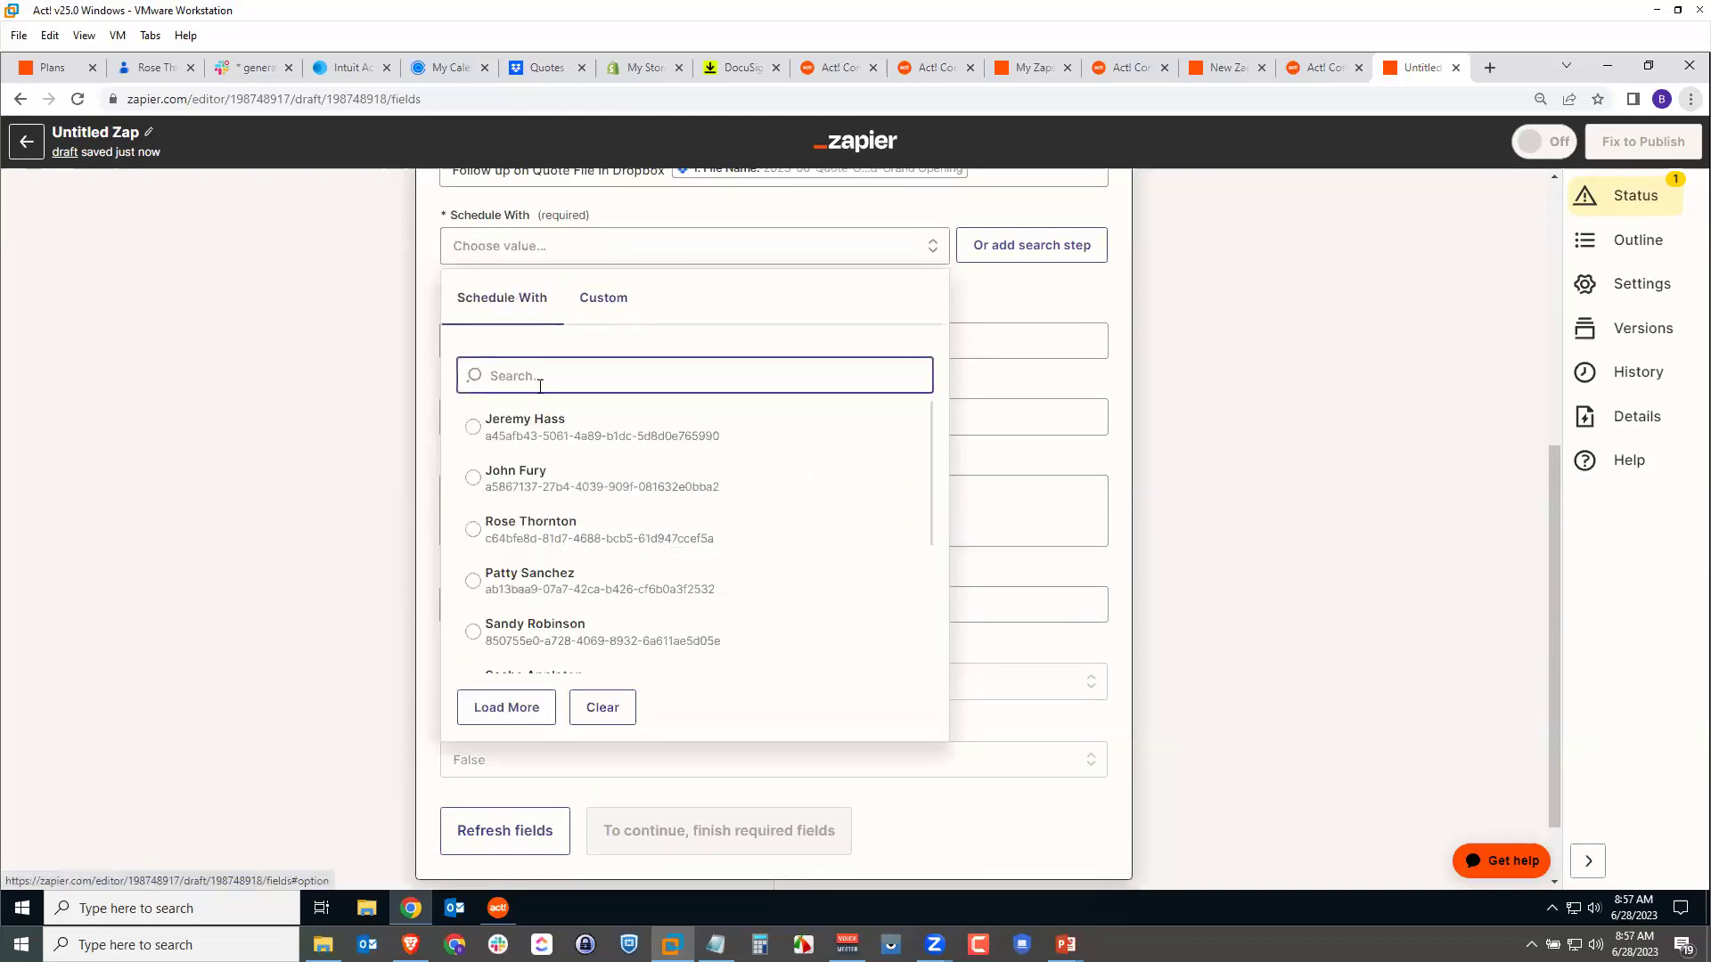
# Step: Search for the contact by name and schedule the To-do with them
pyautogui.write('Bruce')
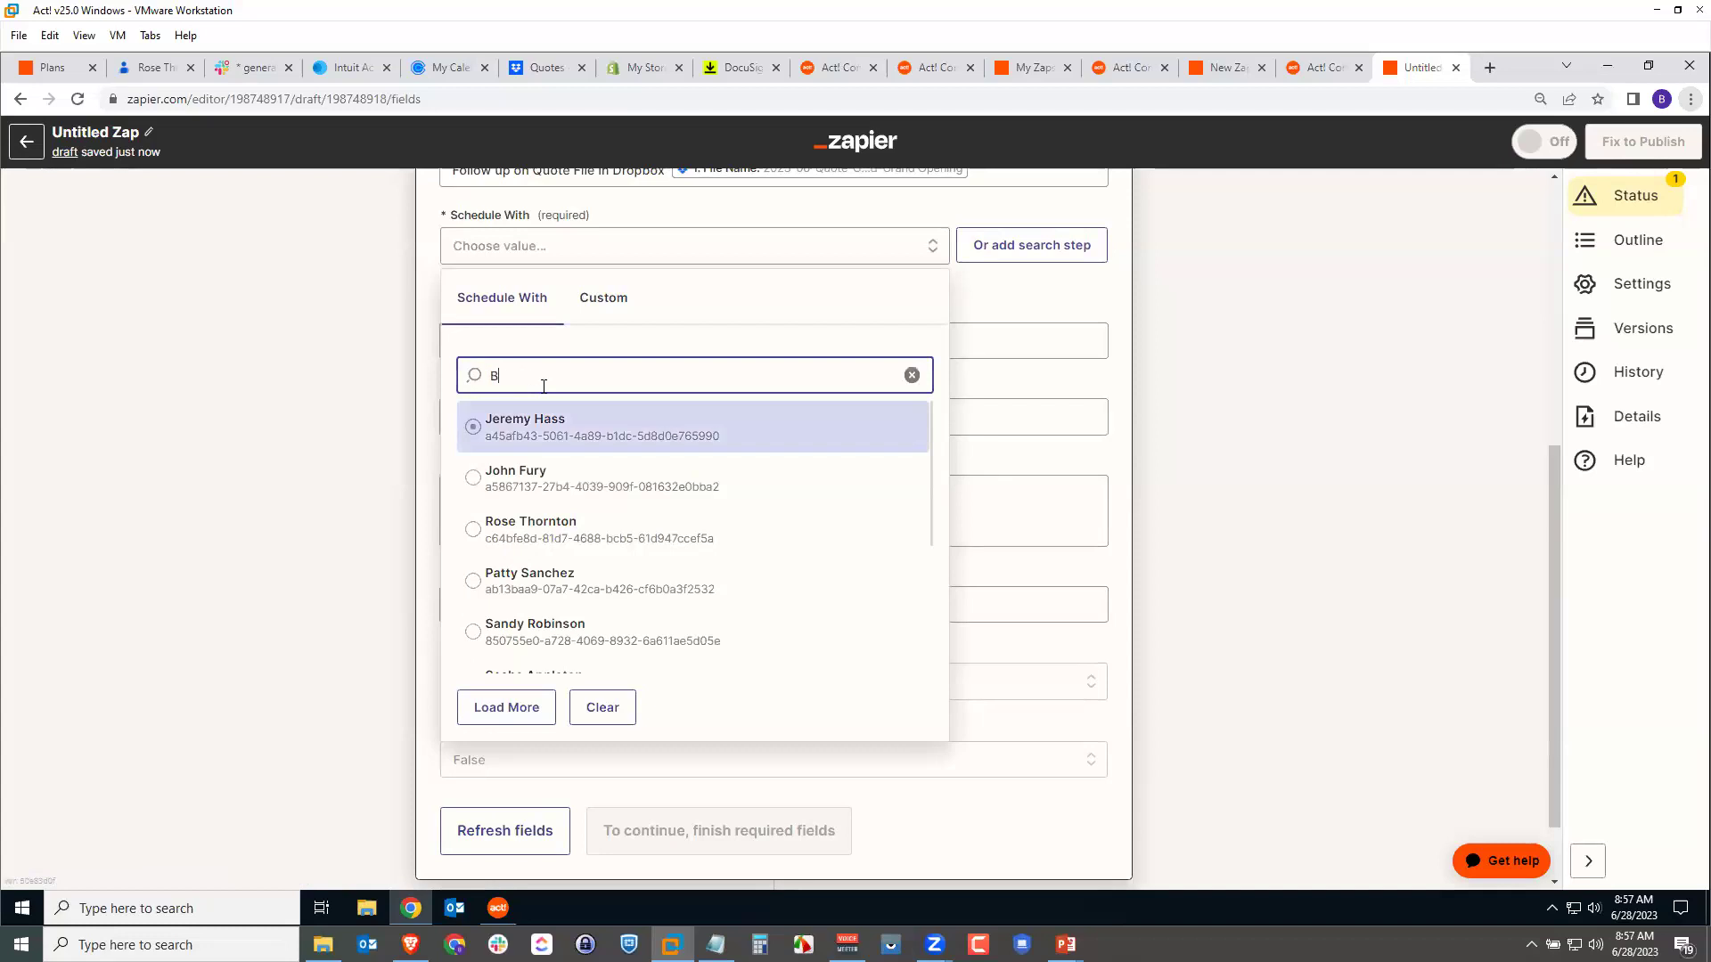
pyautogui.press('BackSpace')
pyautogui.press('BackSpace')
pyautogui.press('BackSpace')
pyautogui.write('f')
pyautogui.press('BackSpace')
pyautogui.write('ent')
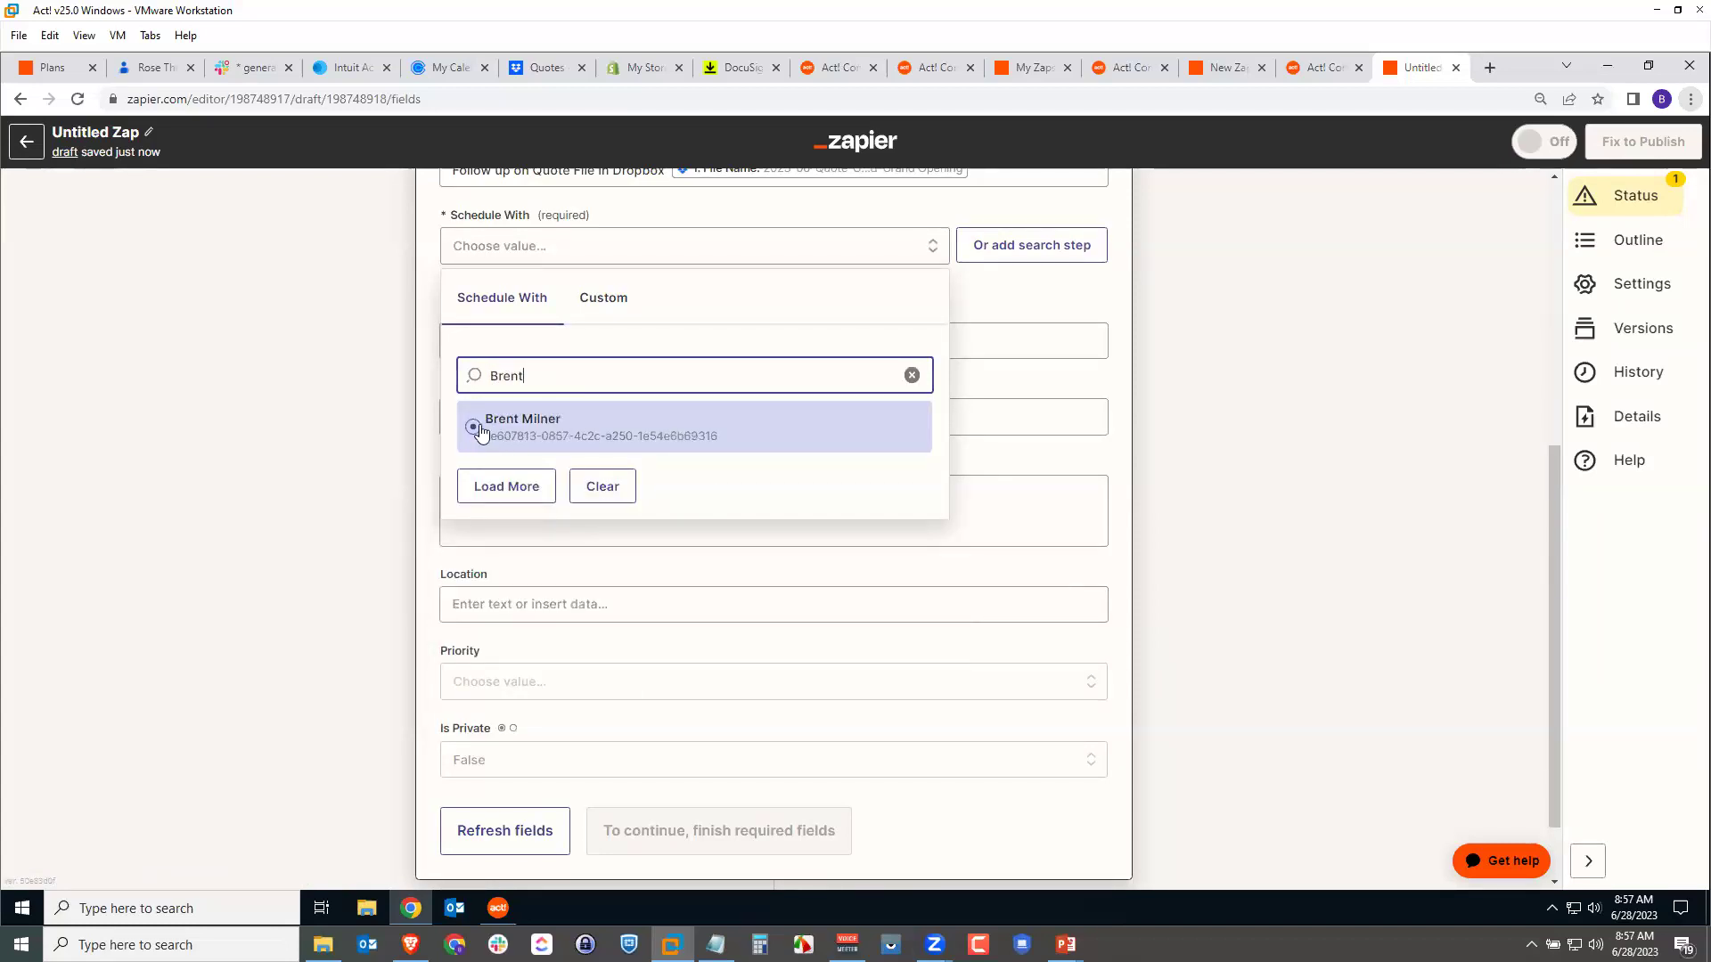
pyautogui.click(514, 433)
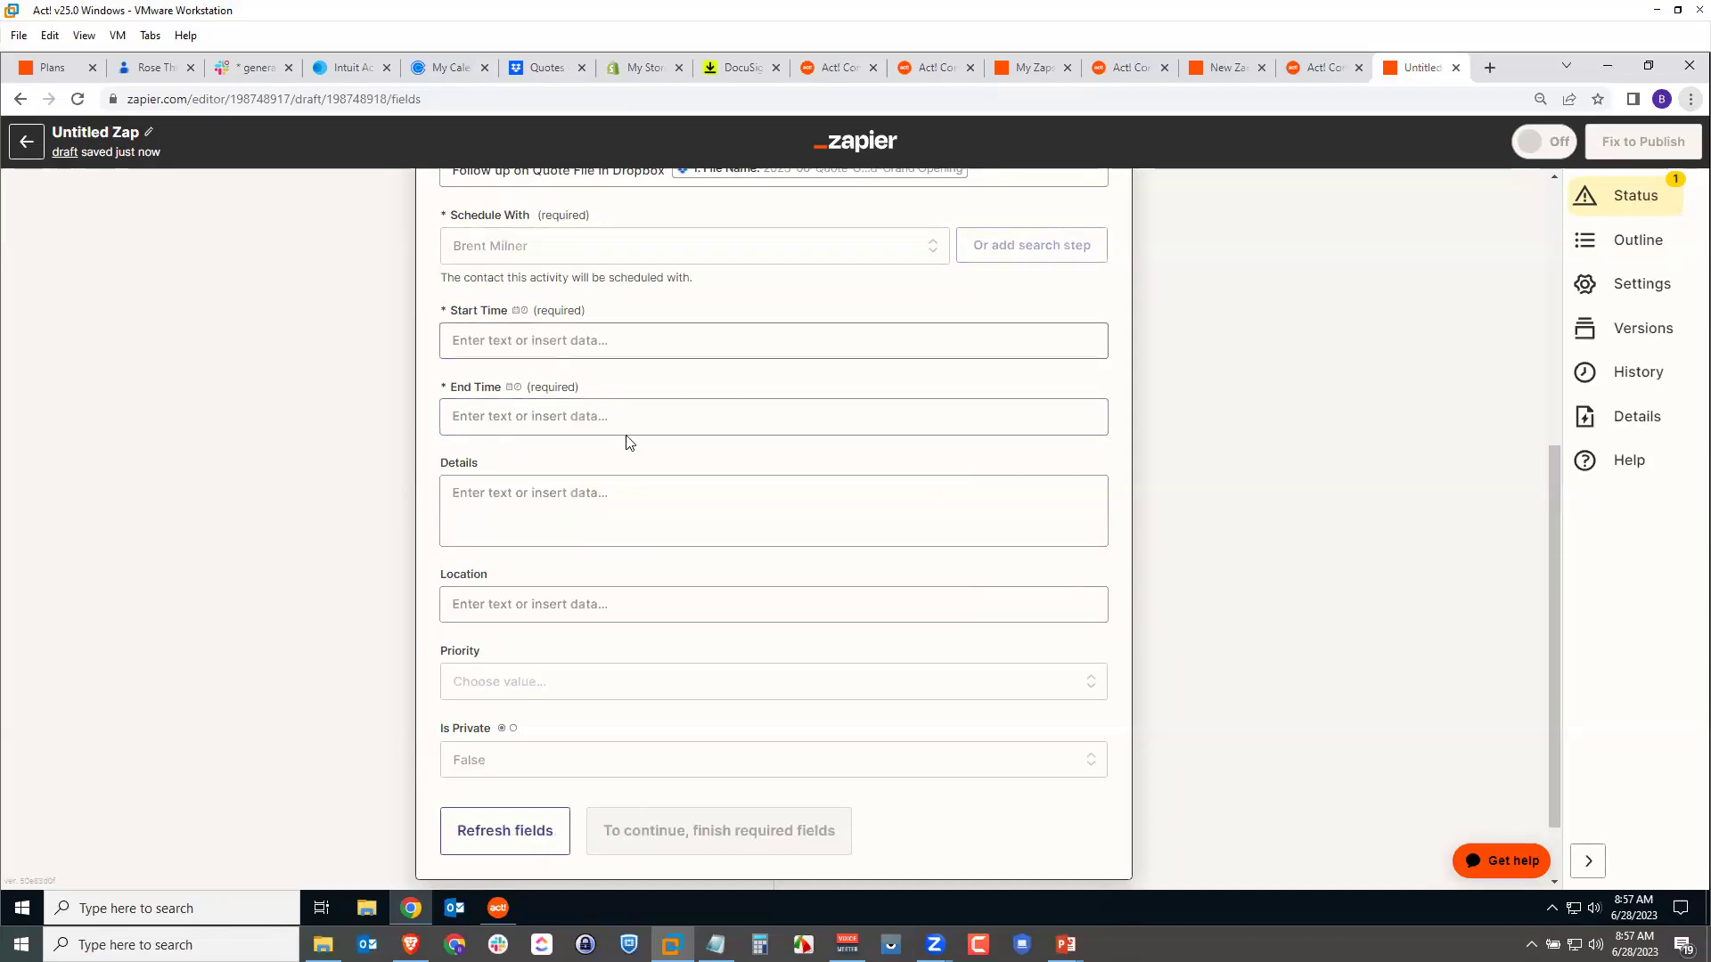
# Step: Insert the Dropbox Modified field into both the Start Time and End Time of the To-do
pyautogui.scroll(1, 1248, 522)
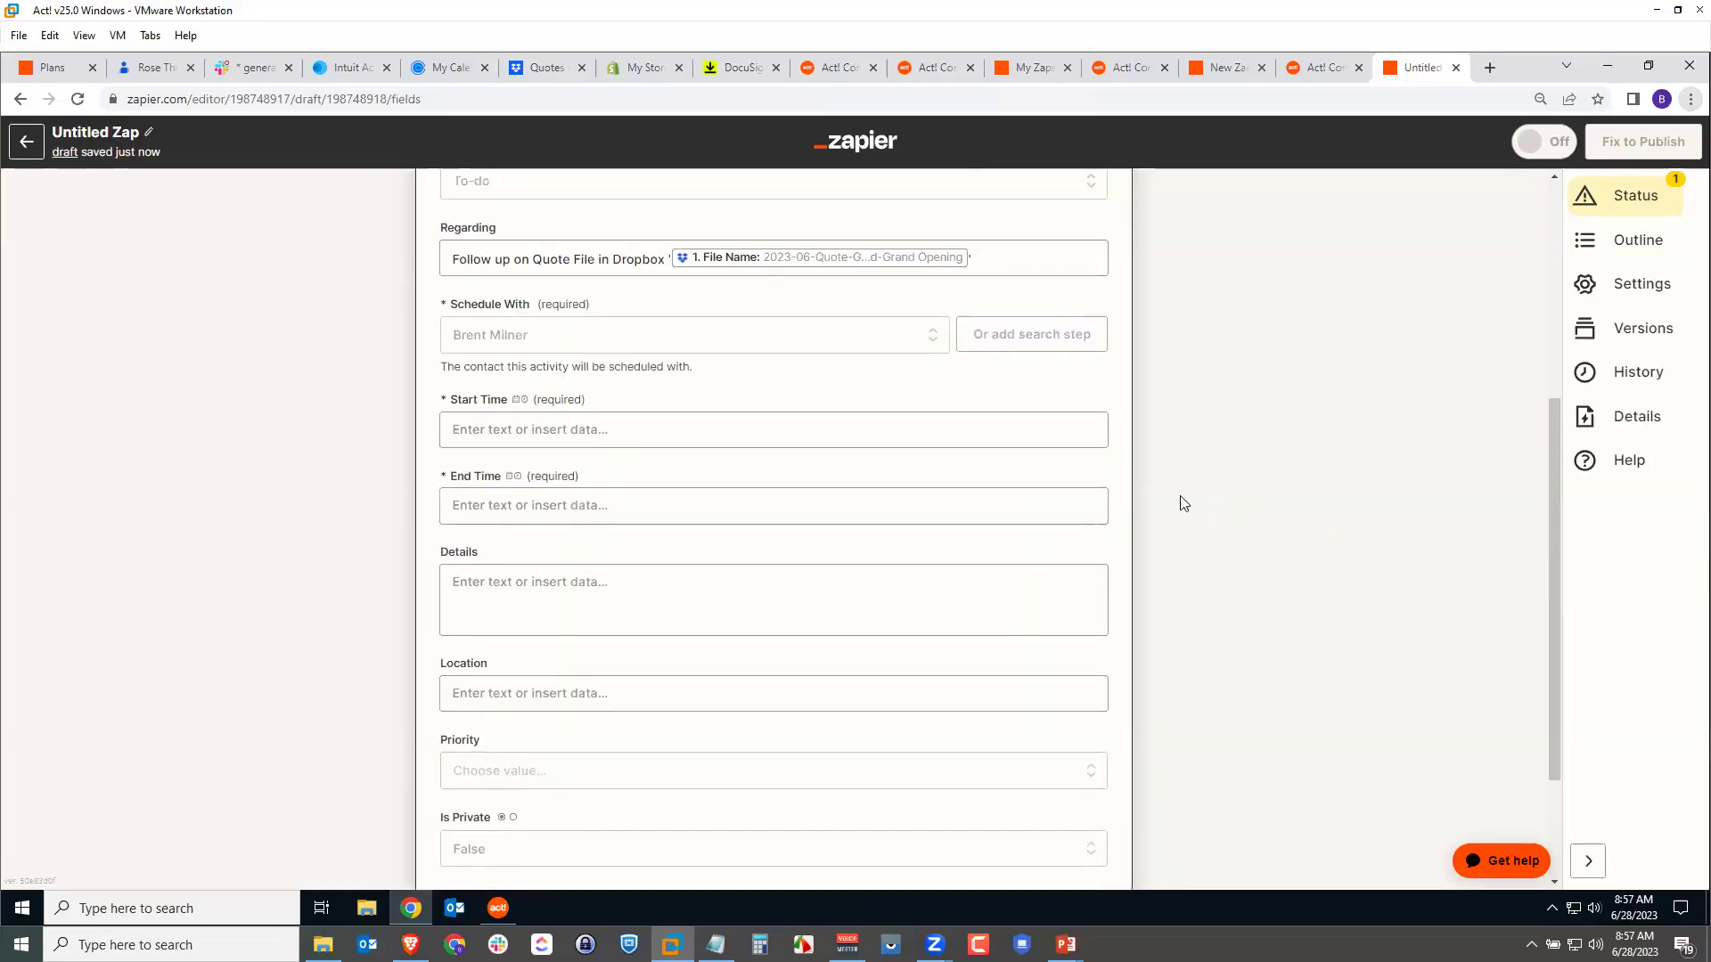
pyautogui.click(615, 424)
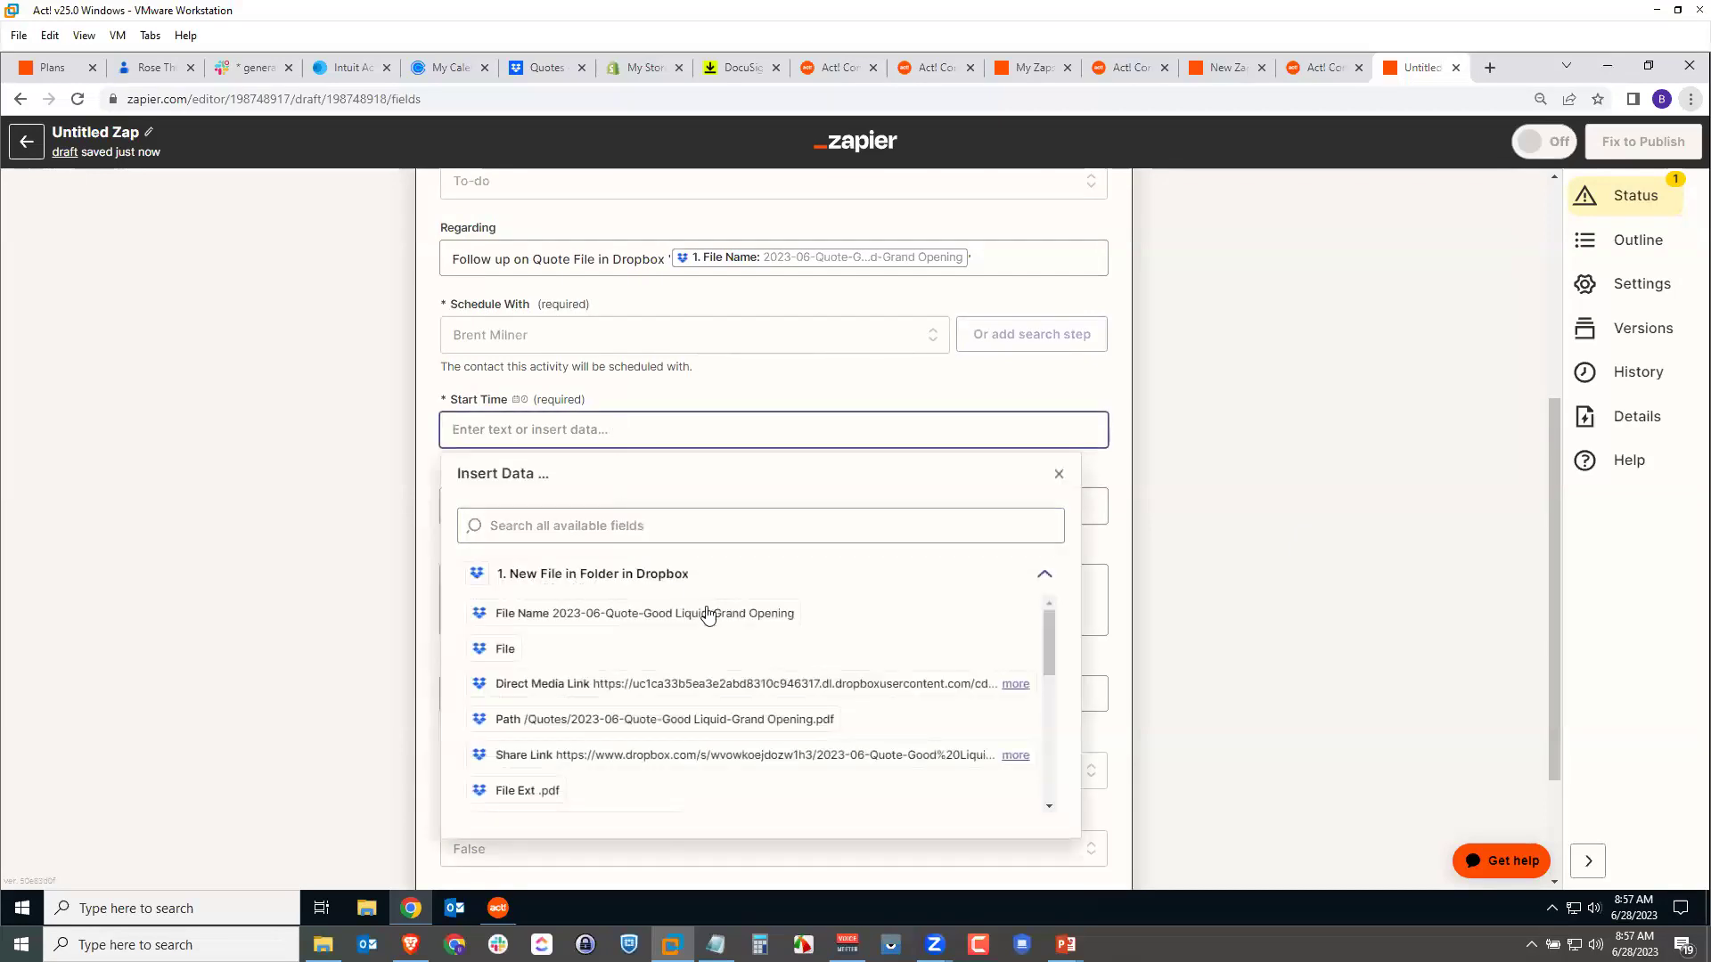
pyautogui.moveTo(1048, 640); pyautogui.dragTo(1048, 670)
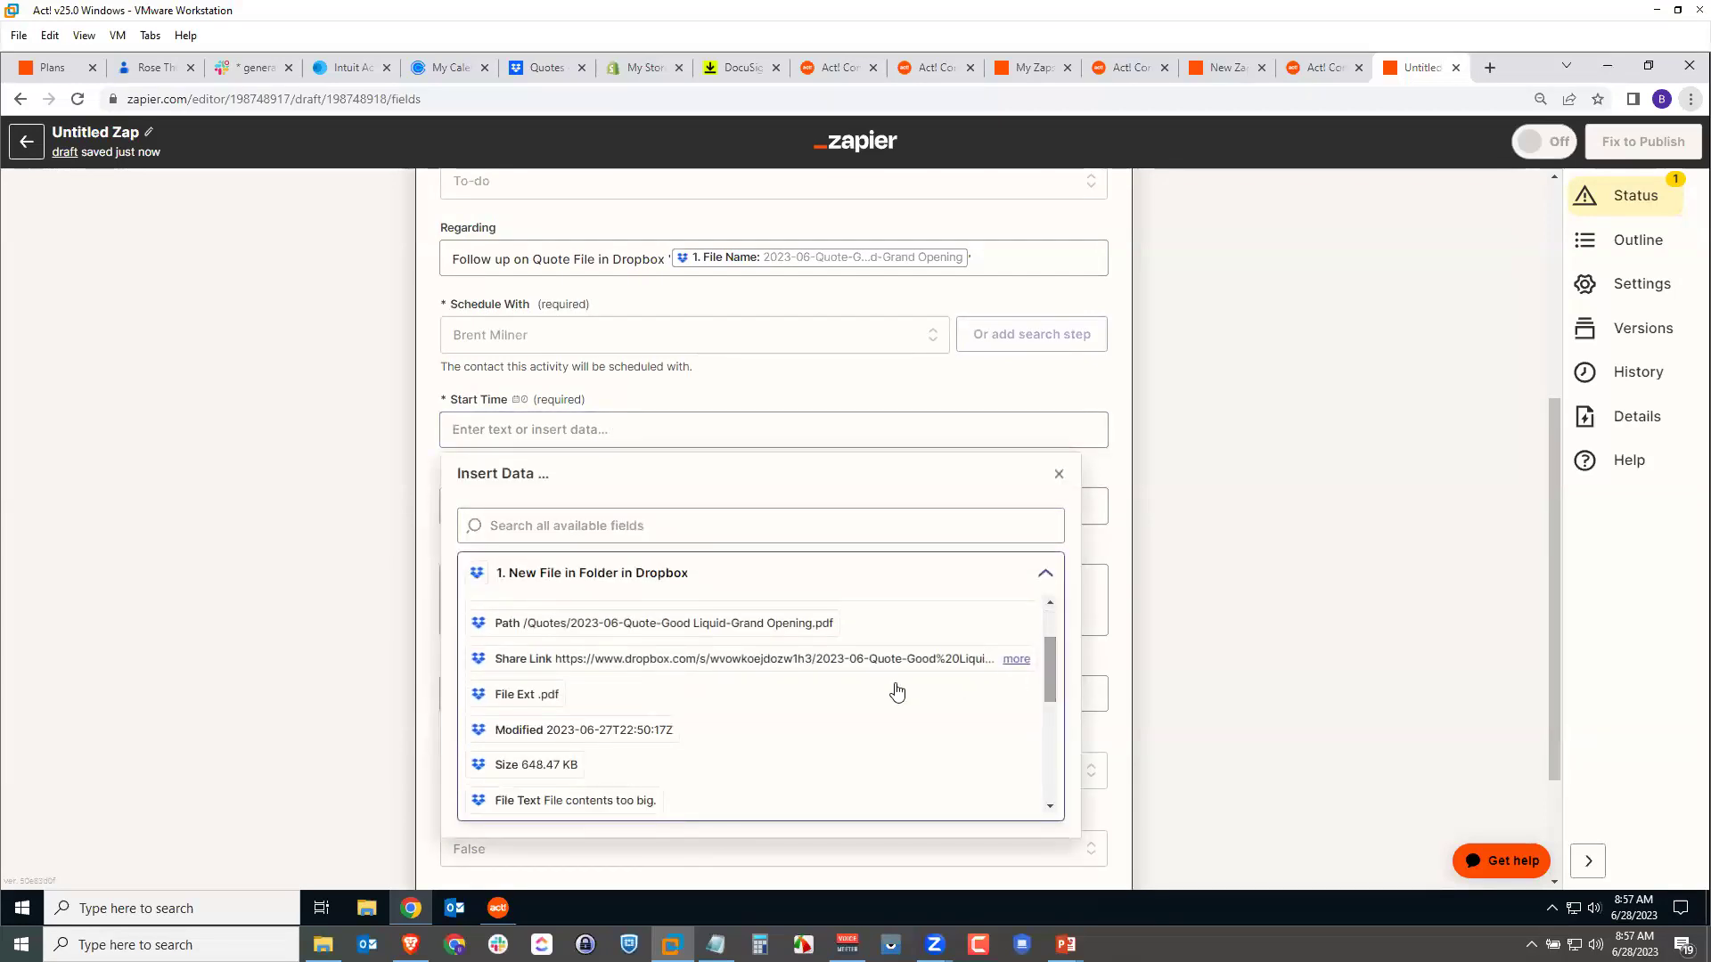
pyautogui.click(522, 736)
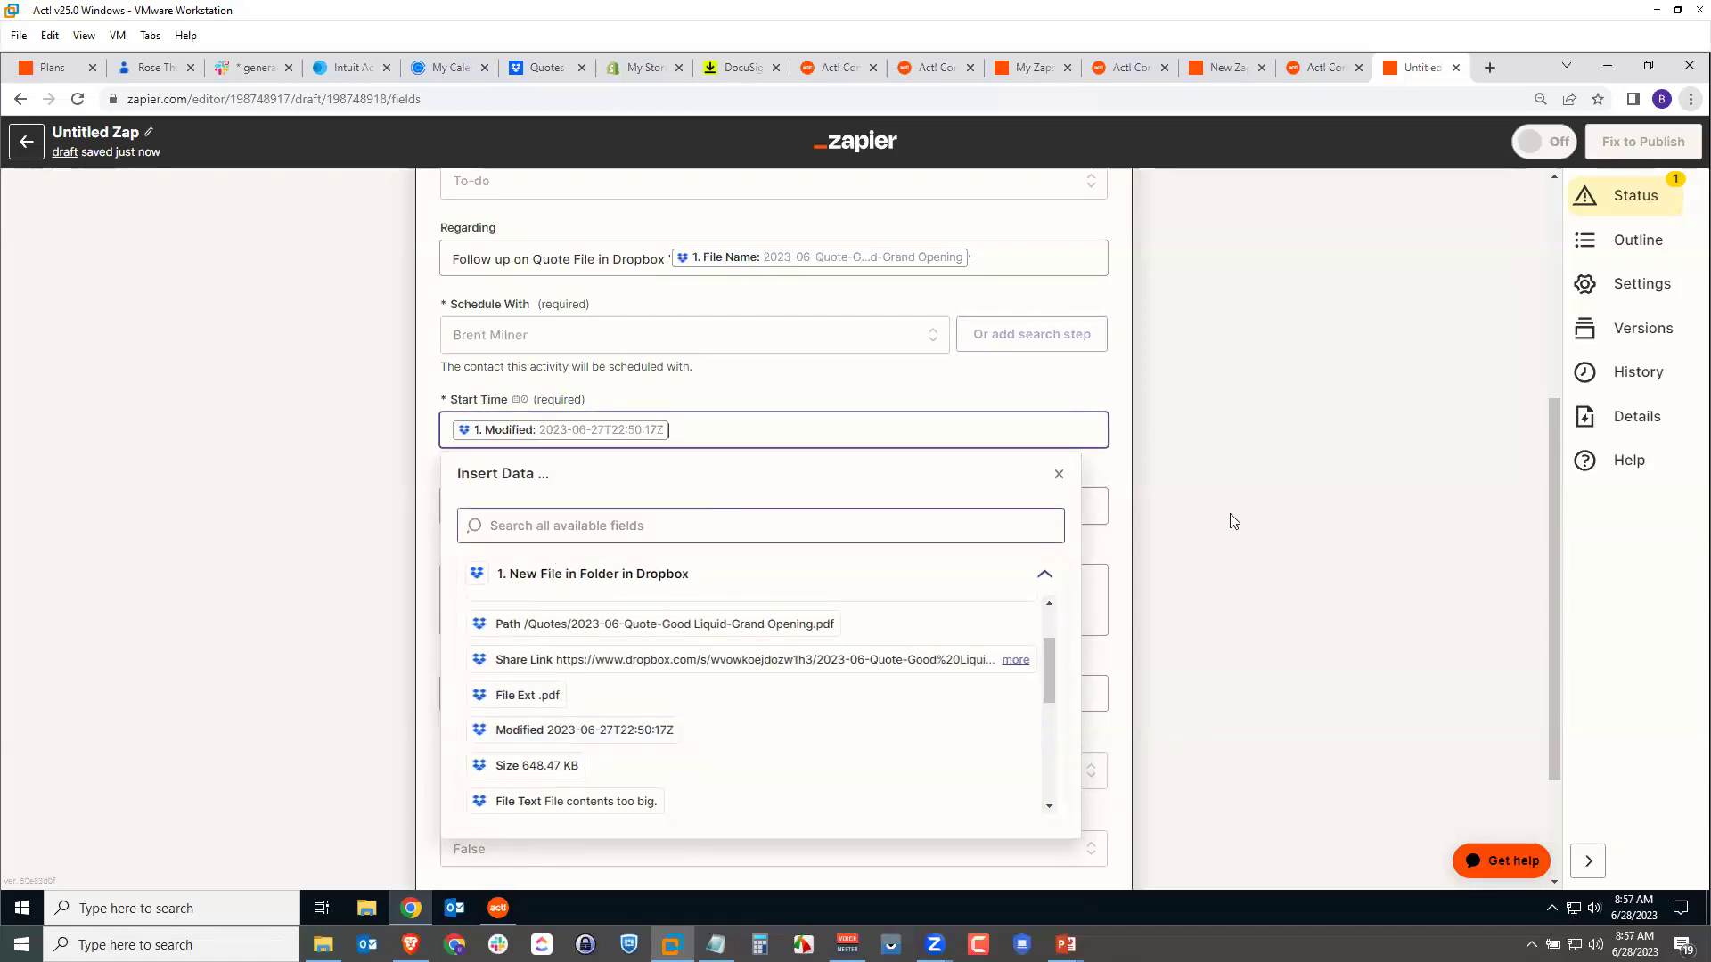
pyautogui.click(1162, 734)
pyautogui.click(645, 504)
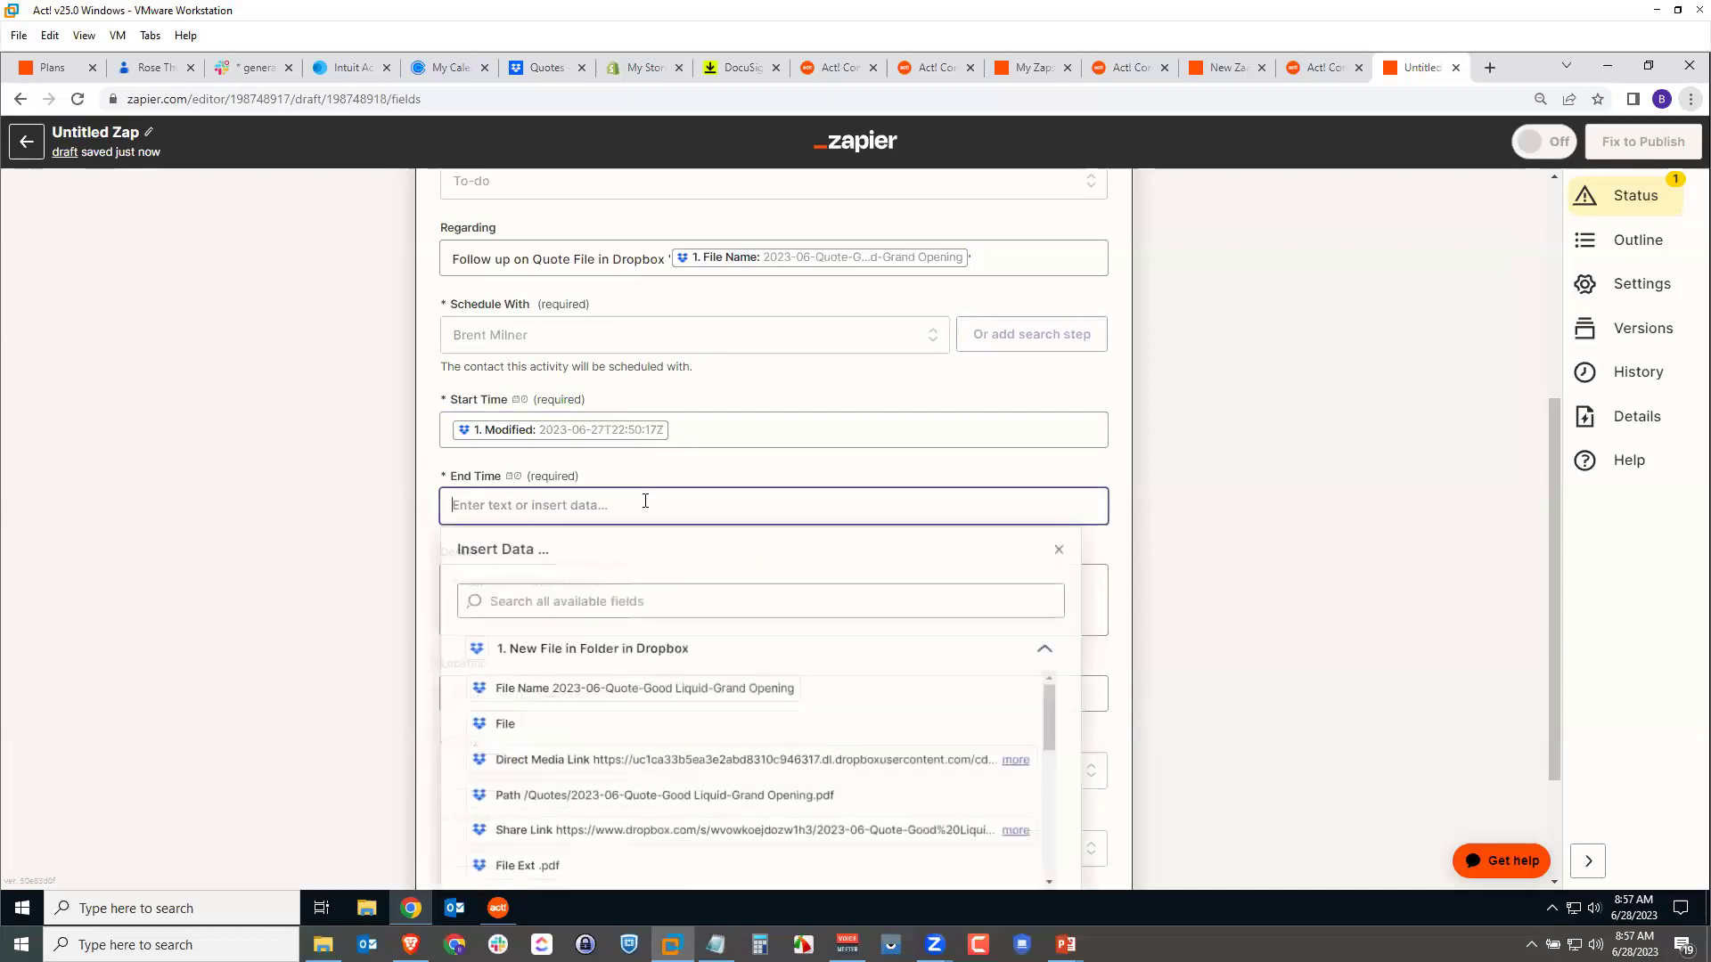
pyautogui.scroll(-1, 650, 736)
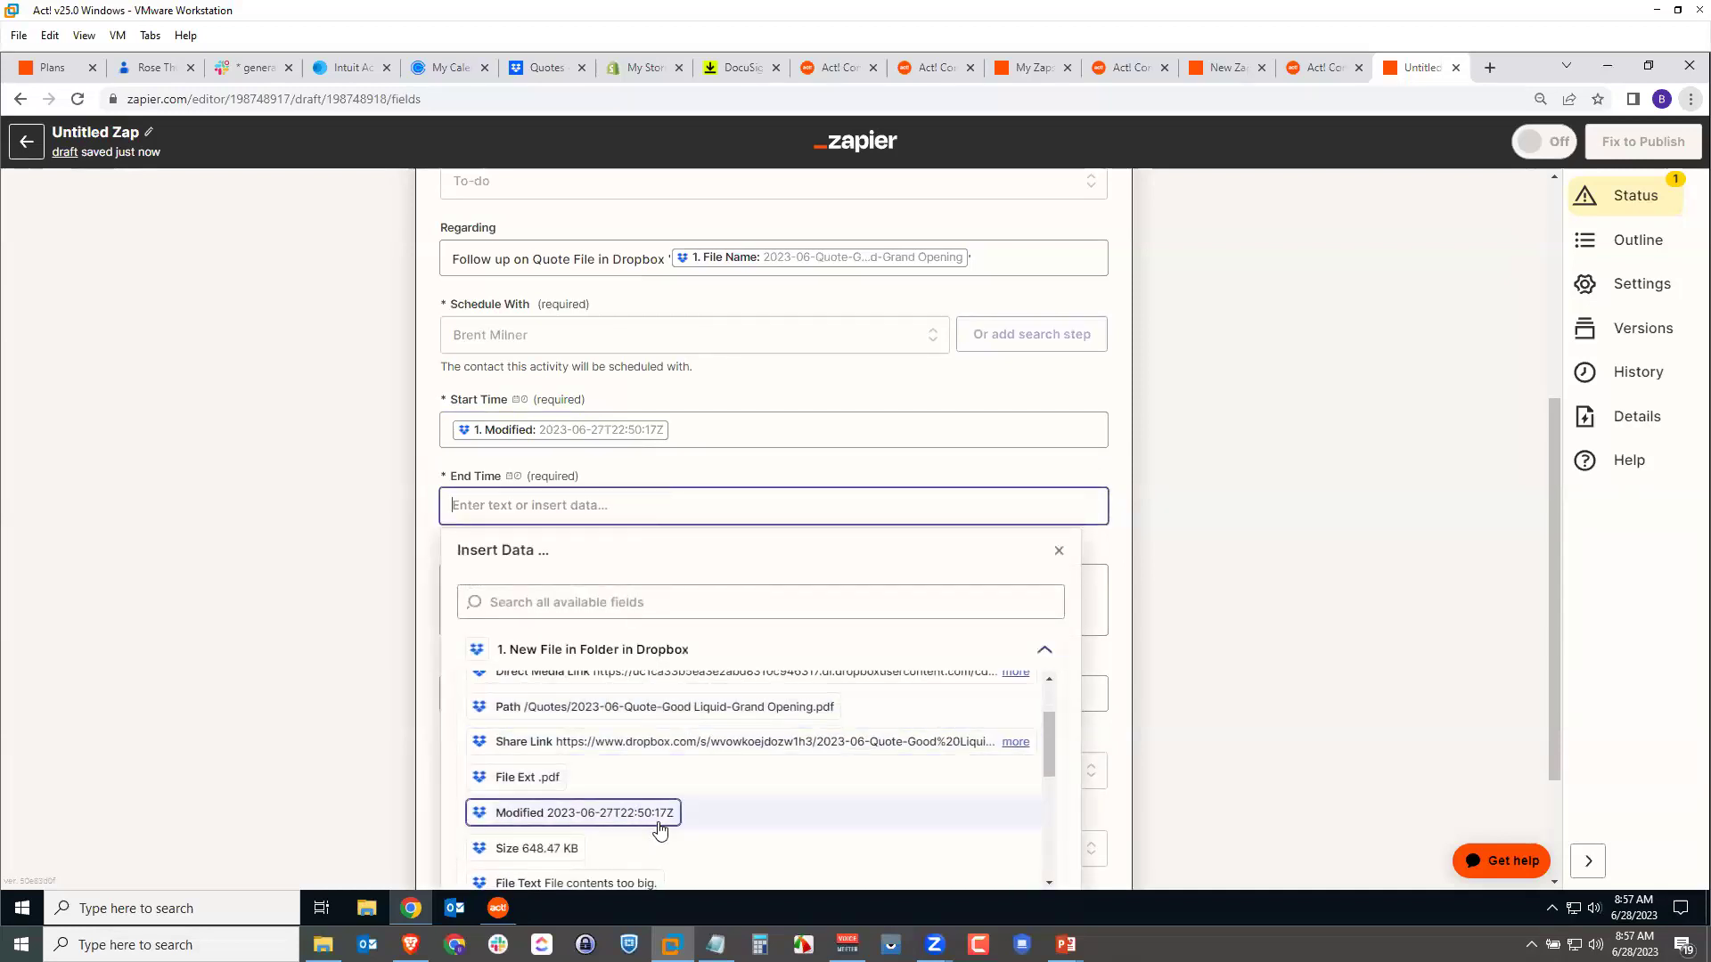
pyautogui.click(661, 824)
pyautogui.click(1184, 645)
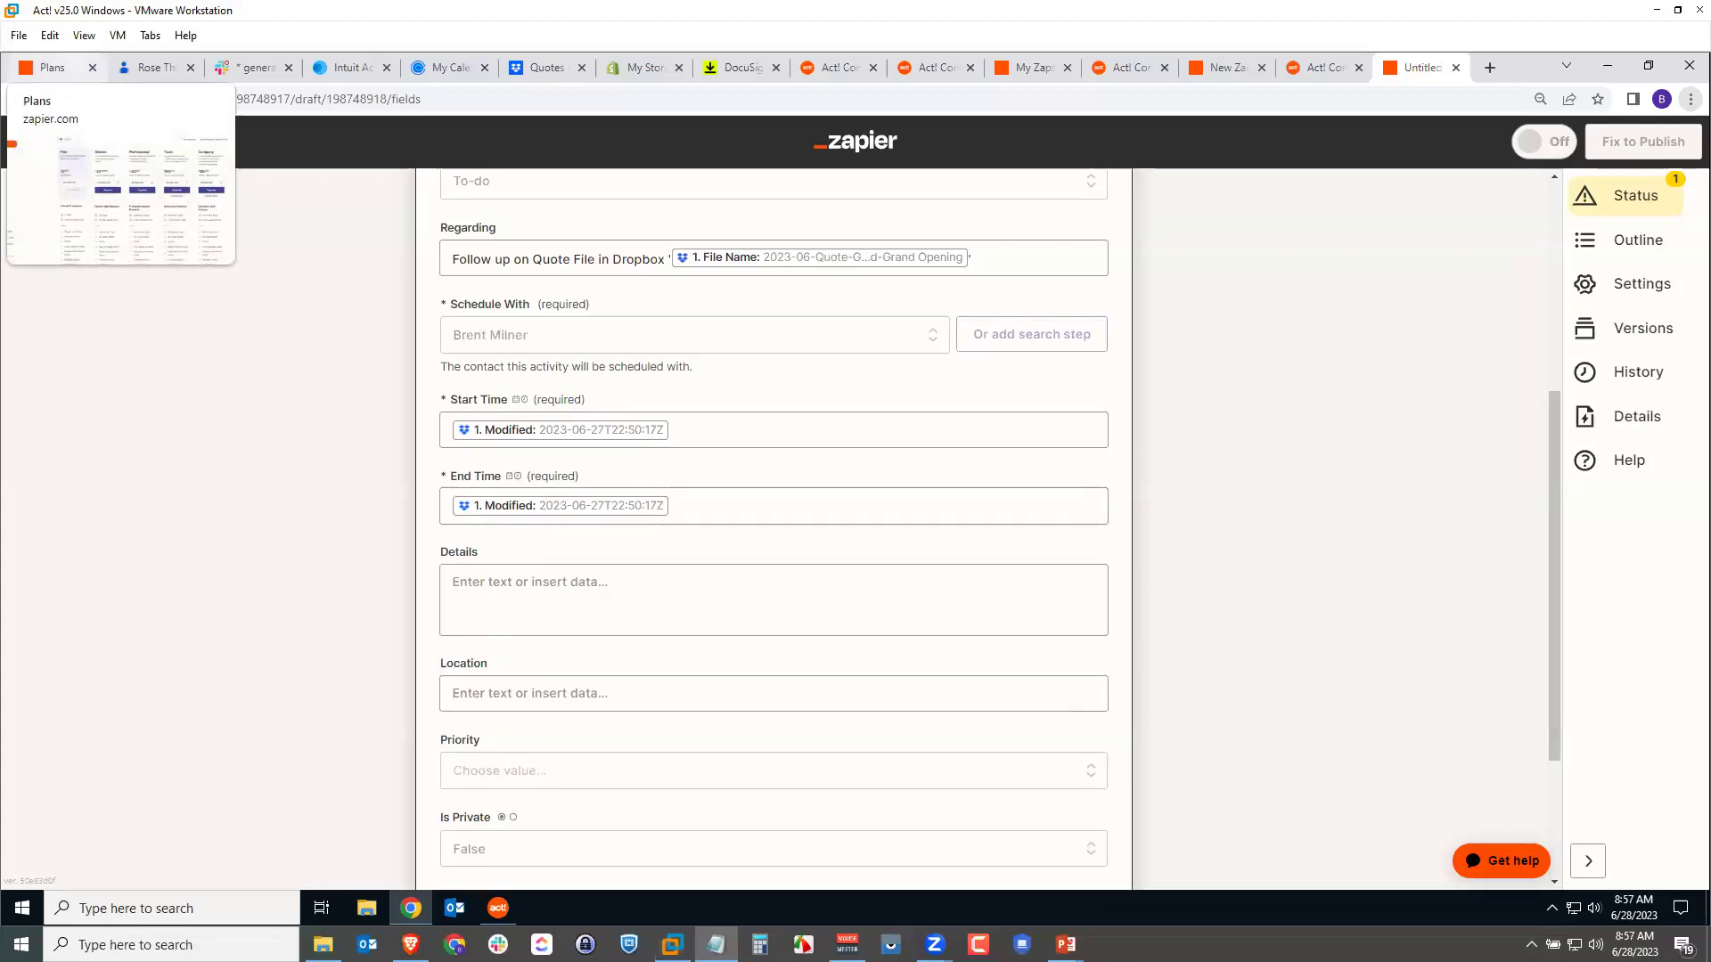
# Step: Fill Details with the quote link text ending in the Dropbox Share Link field
pyautogui.click(619, 600)
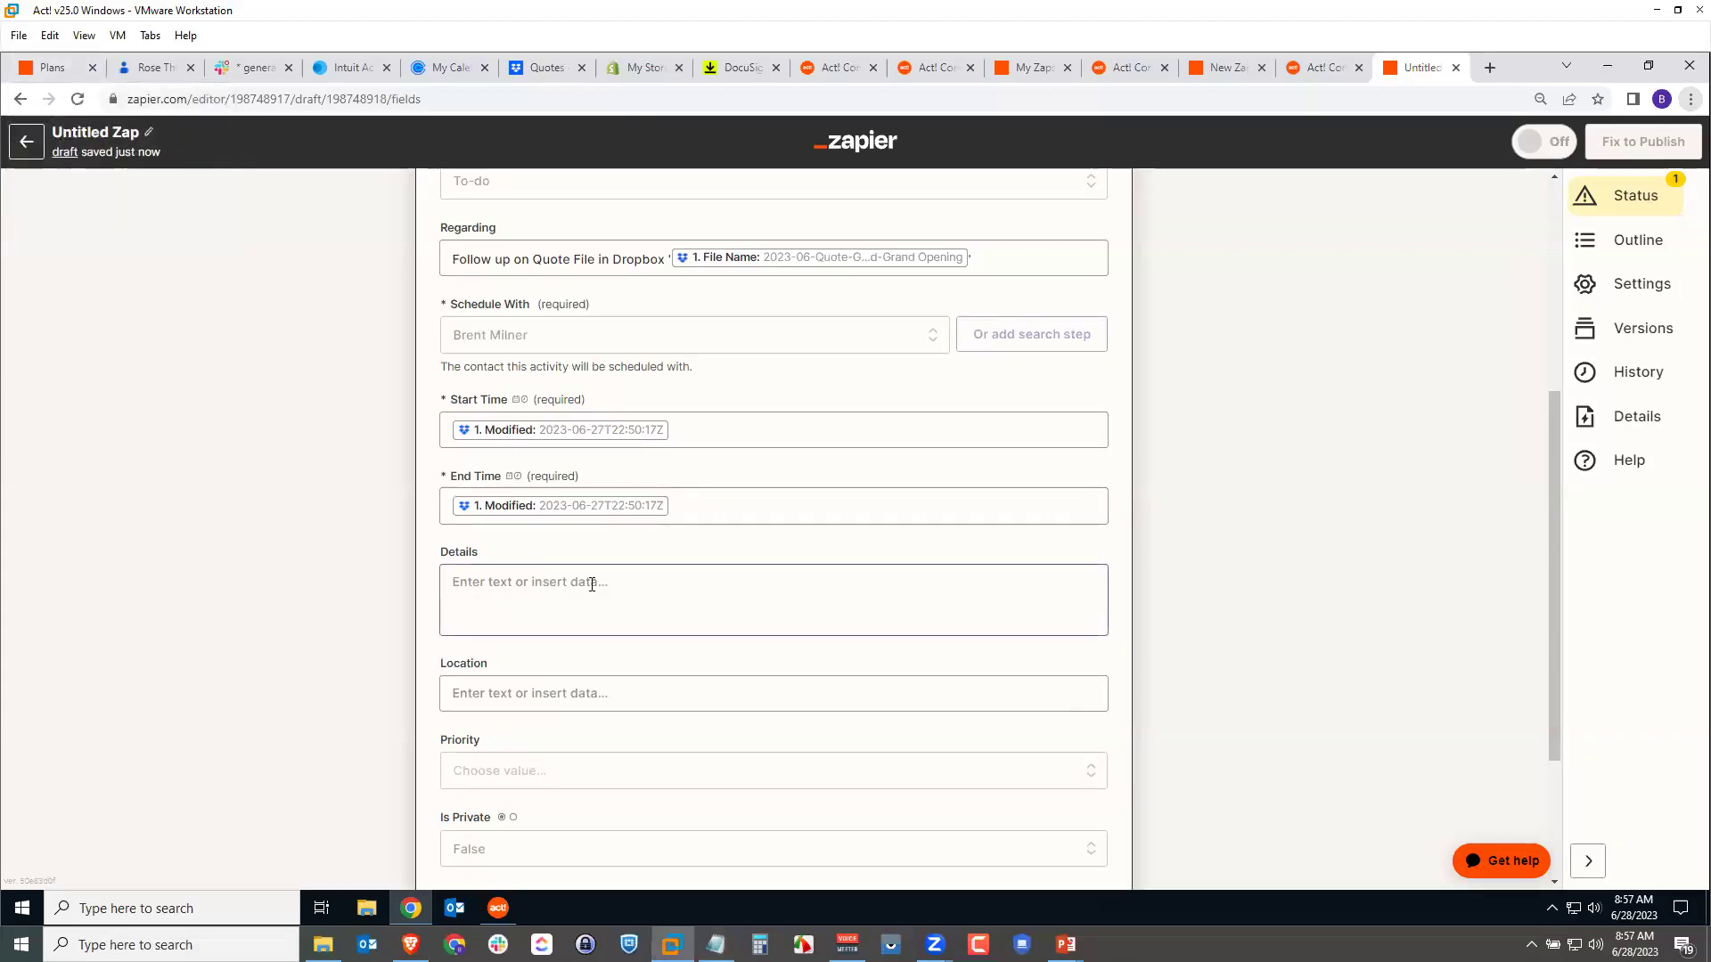
pyautogui.write('Direct link to Quote: [Share Link]')
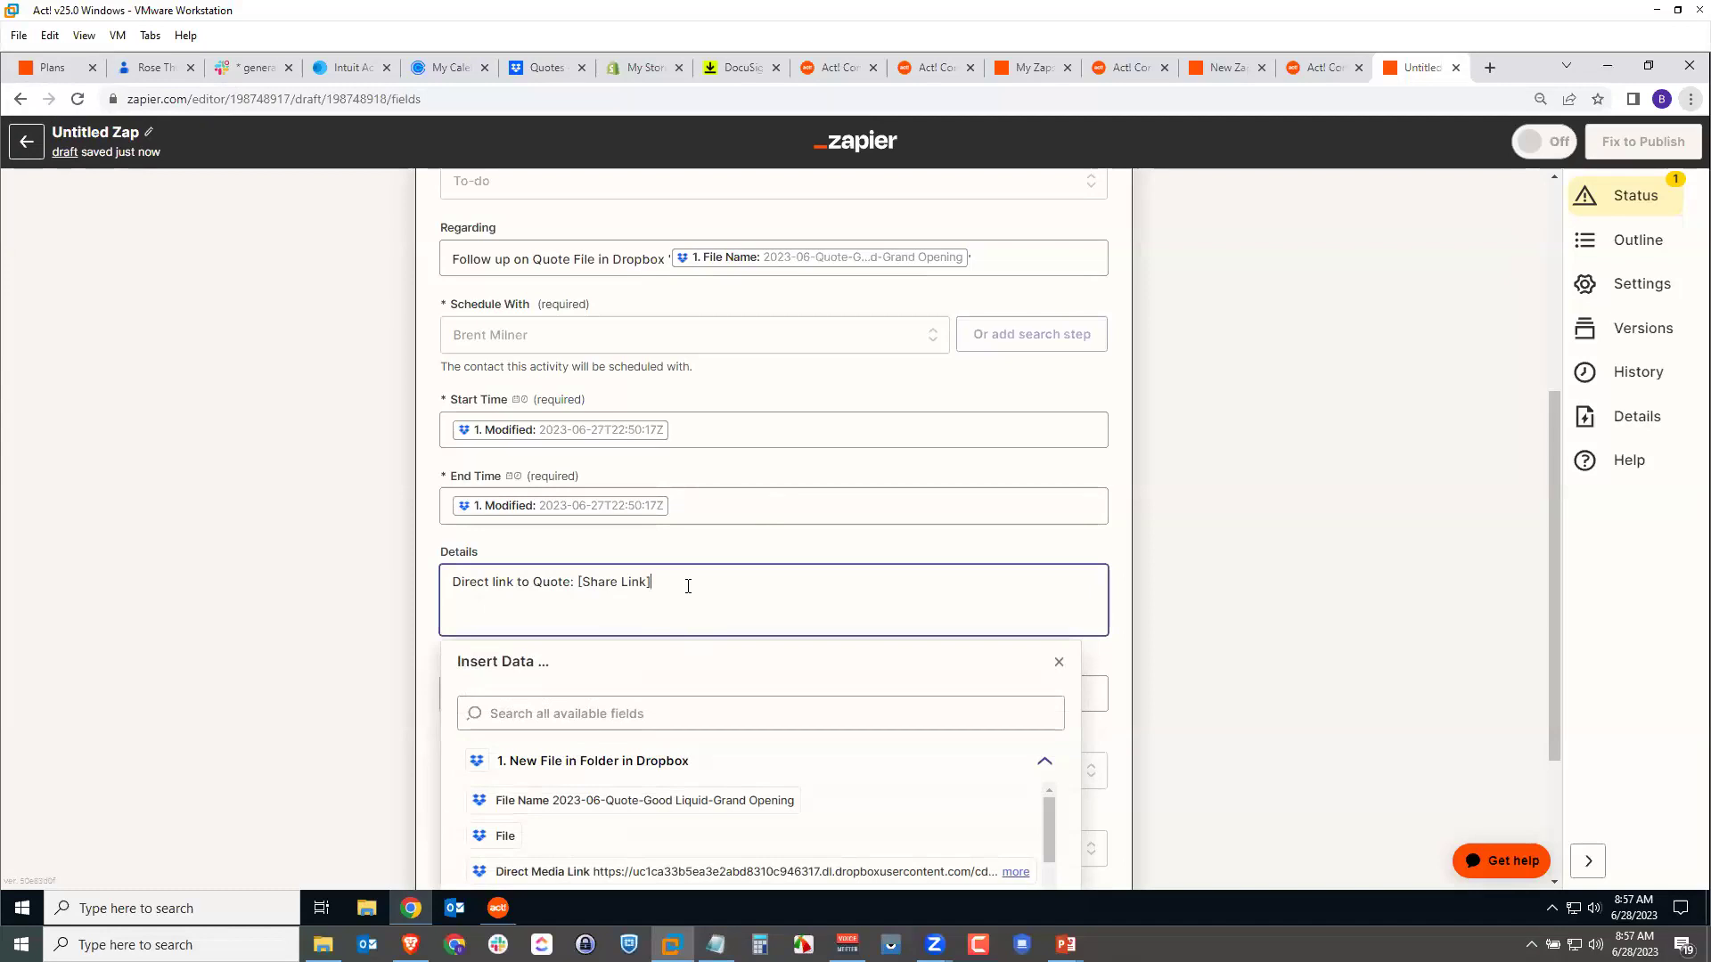
pyautogui.press('BackSpace')
pyautogui.press('BackSpace')
pyautogui.press('BackSpace')
pyautogui.press('BackSpace')
pyautogui.press('BackSpace')
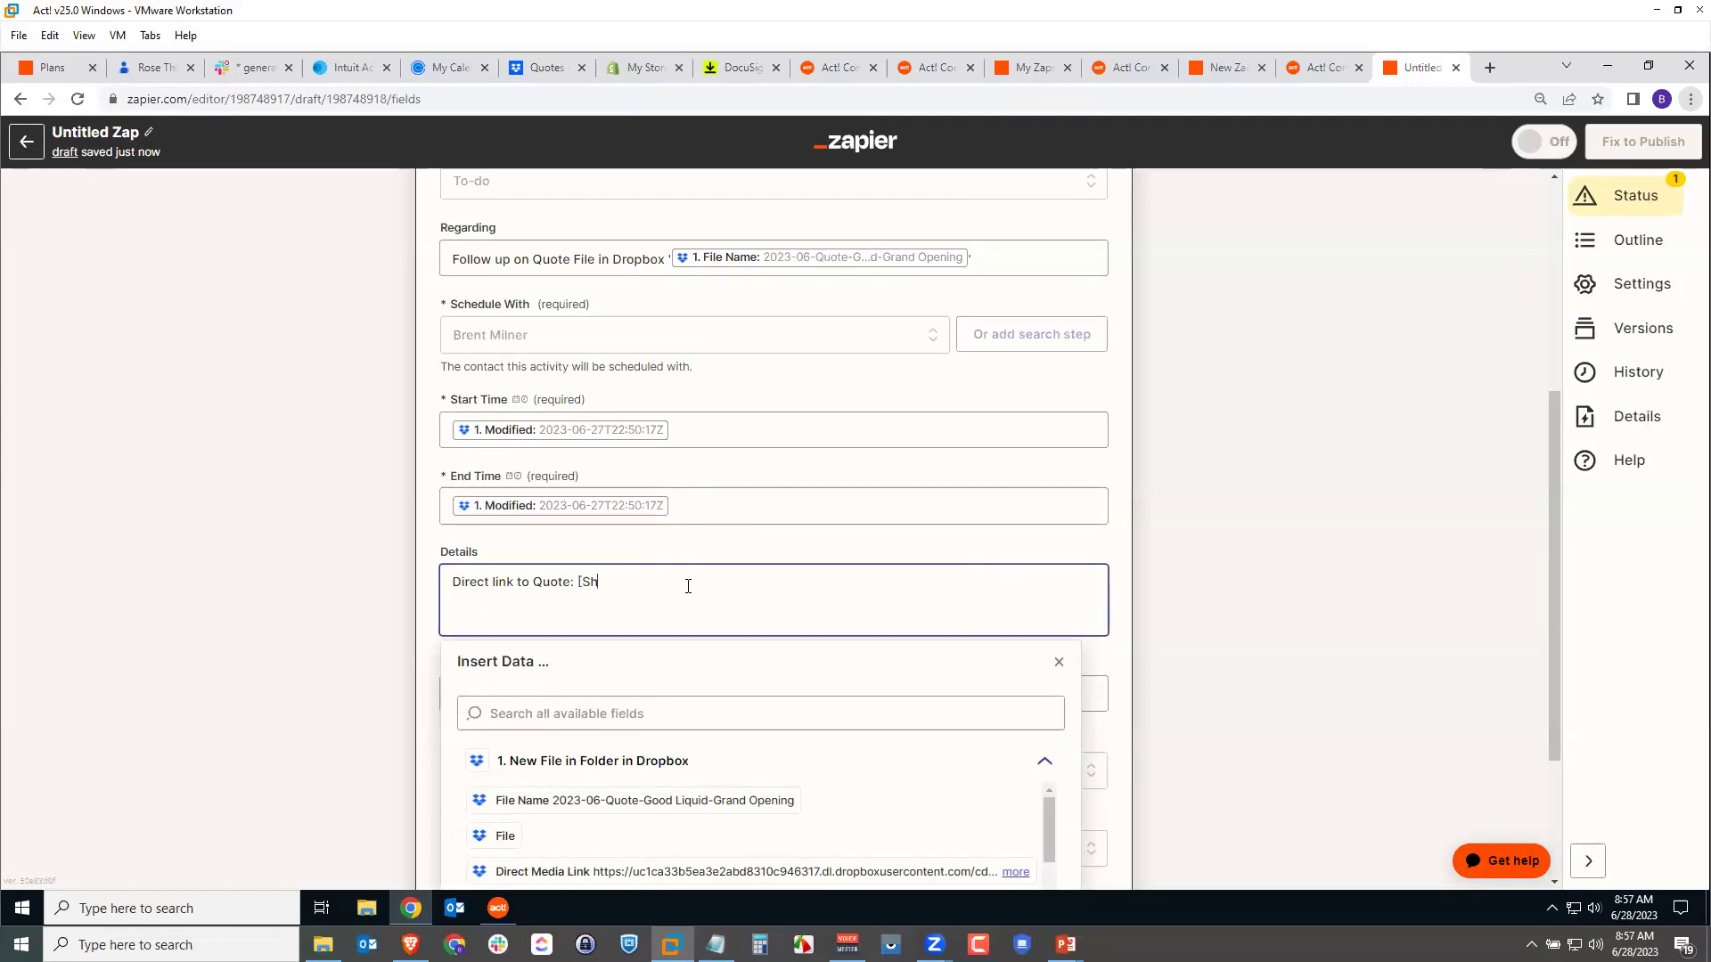
pyautogui.press('BackSpace')
pyautogui.press('BackSpace')
pyautogui.click(1120, 734)
pyautogui.click(827, 612)
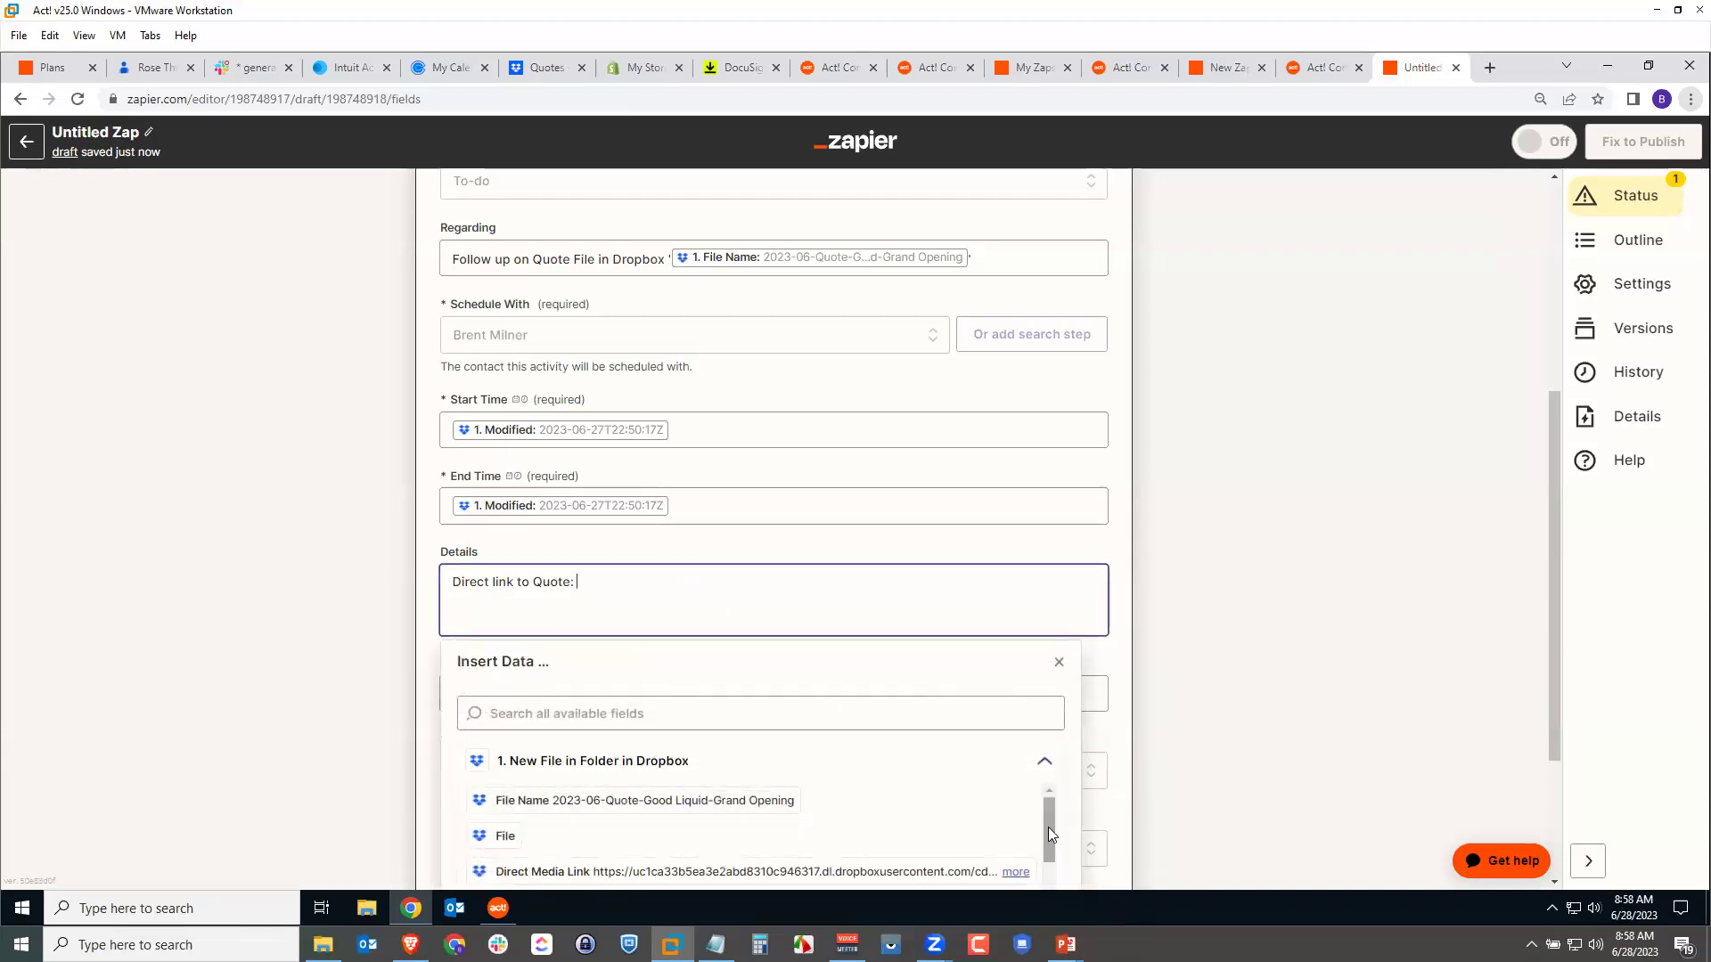
pyautogui.scroll(-3, 1074, 677)
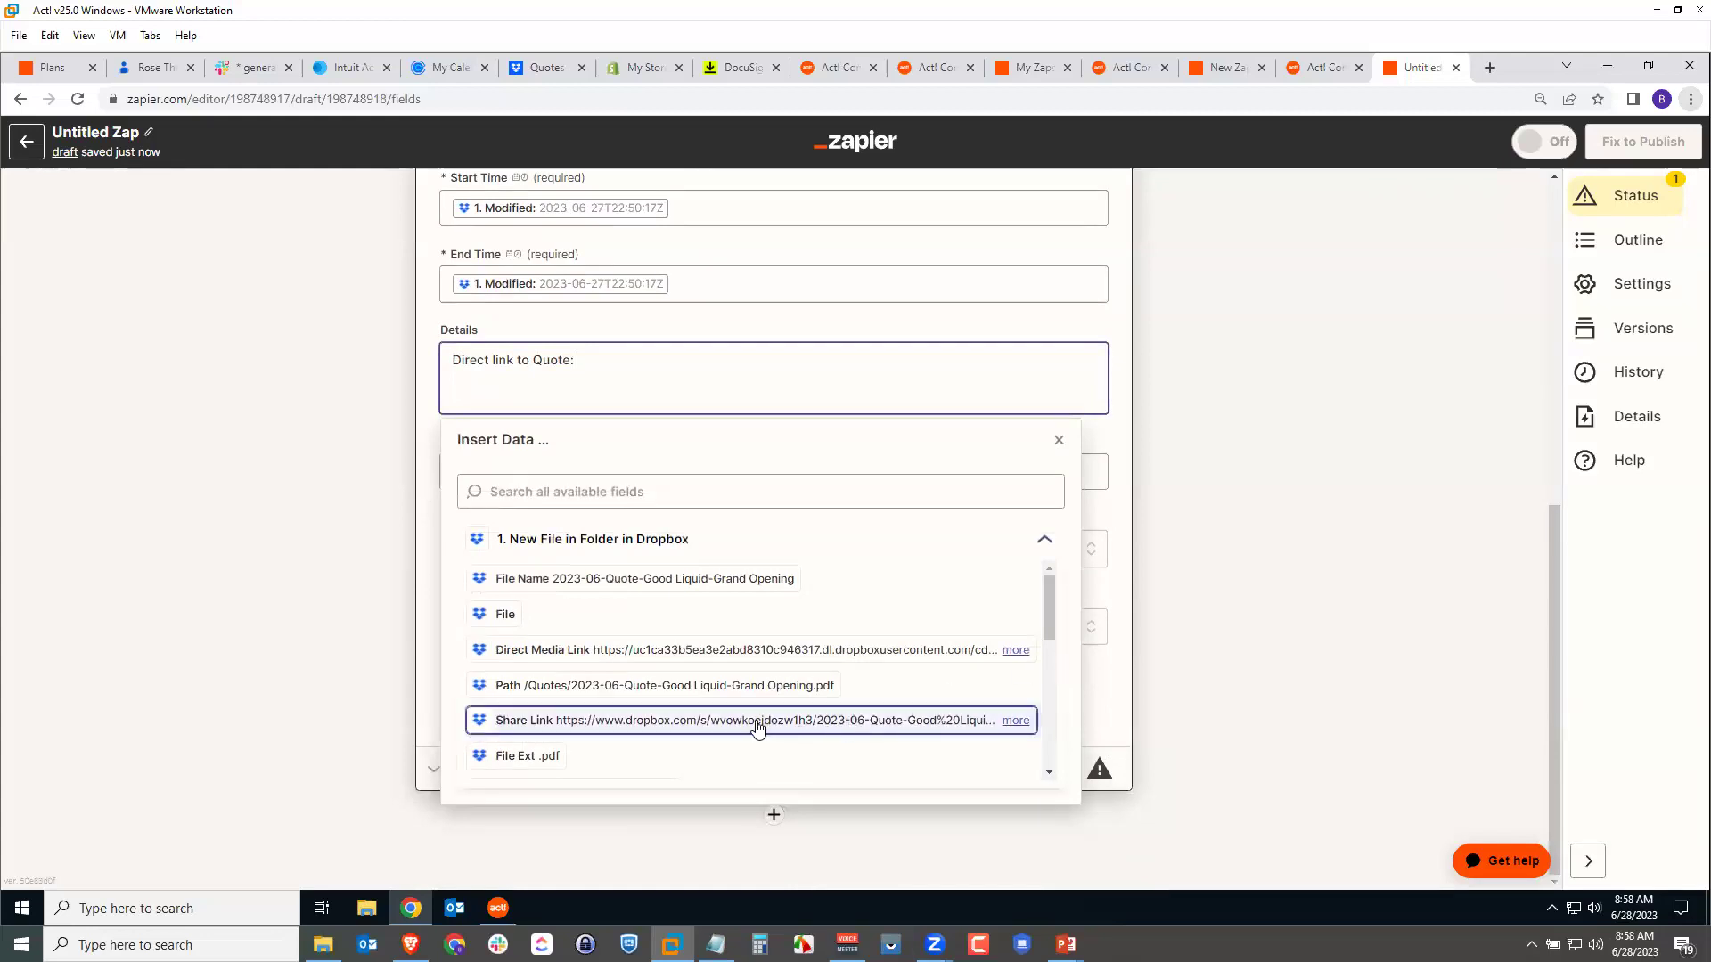
pyautogui.click(579, 723)
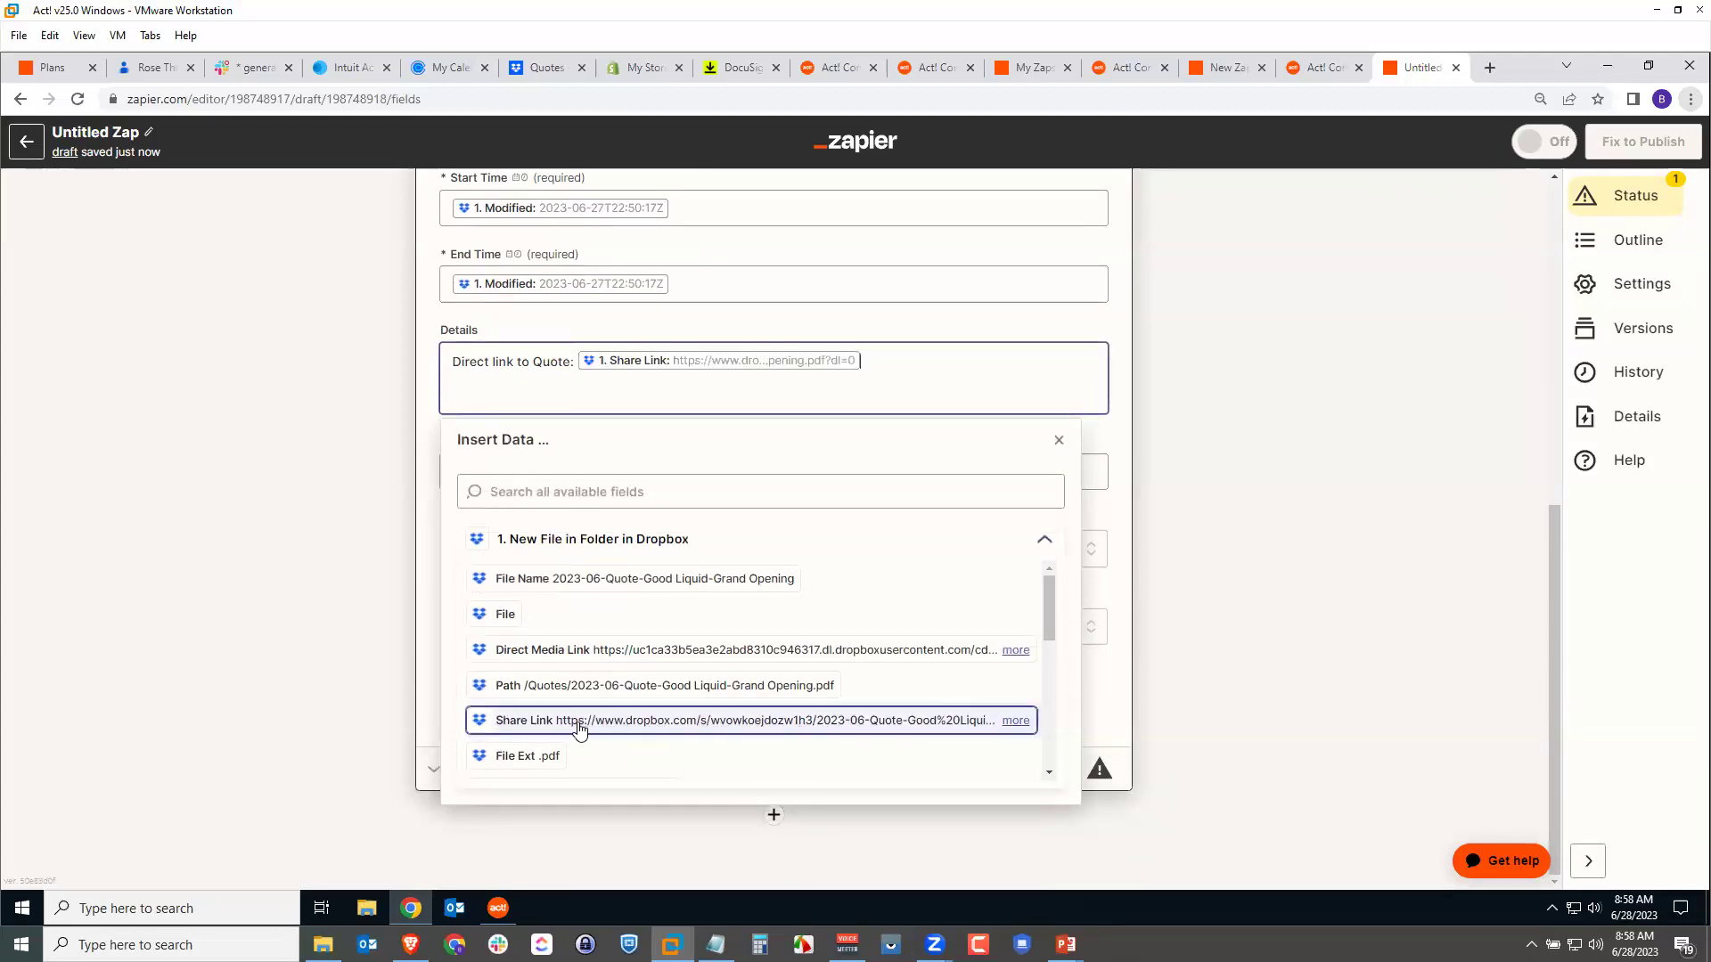
pyautogui.click(1216, 457)
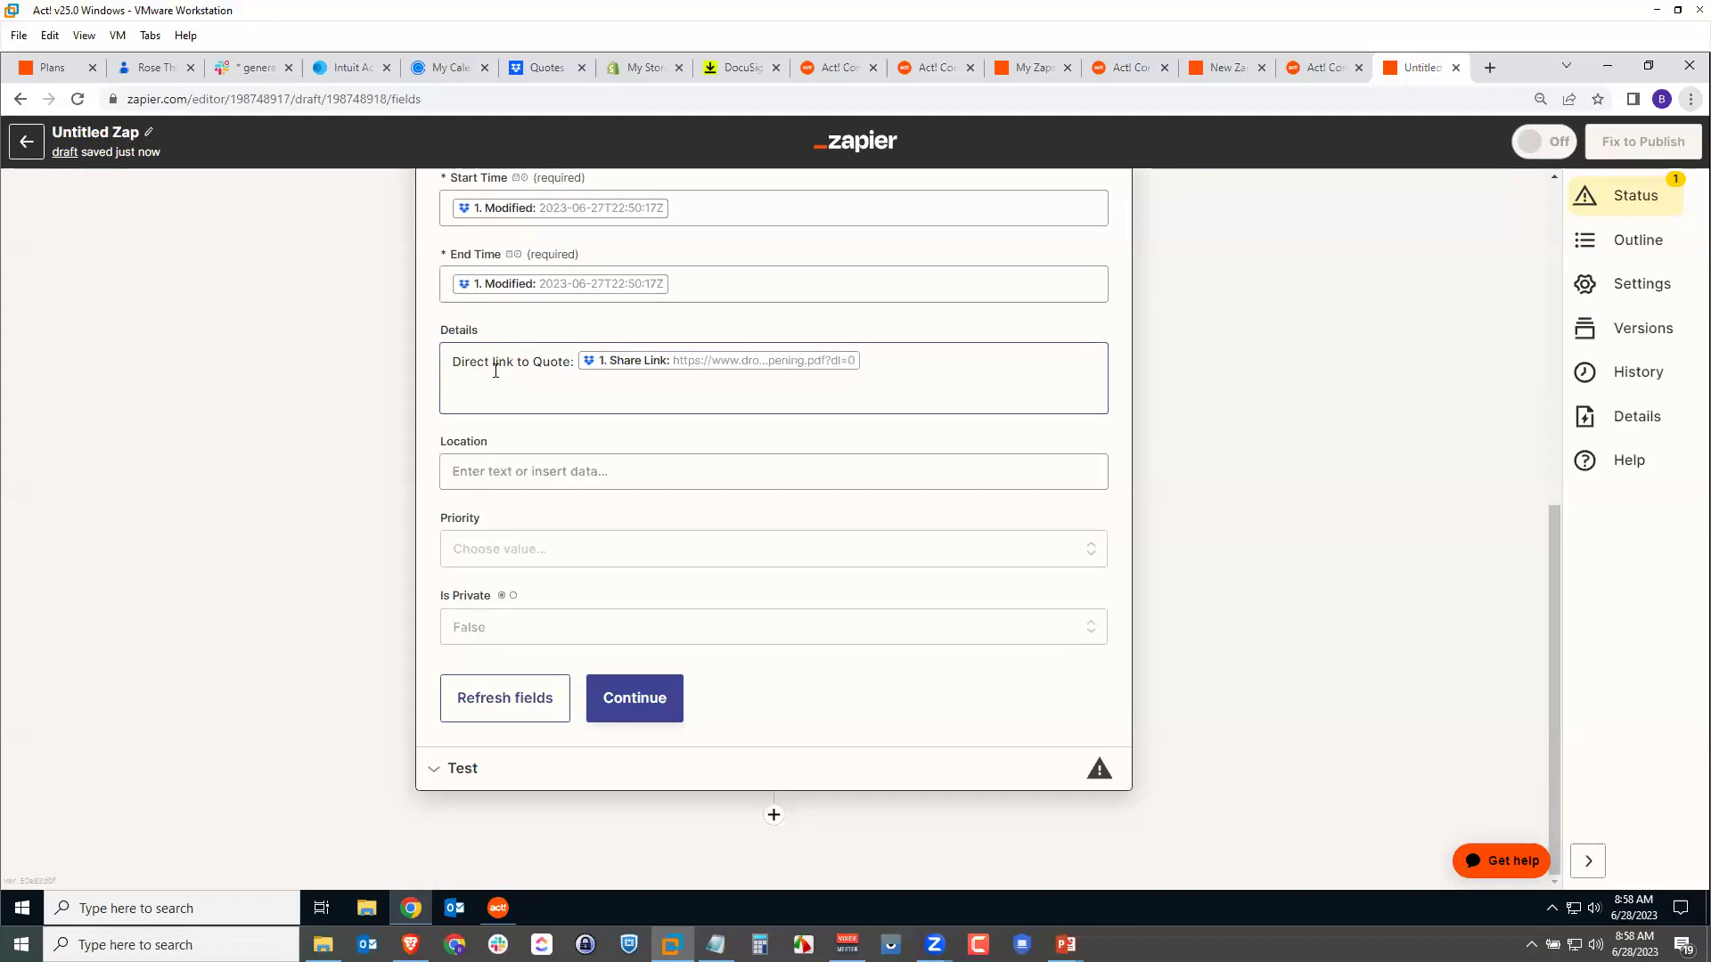
# Step: Set the activity Priority to High and continue to the action test
pyautogui.click(535, 554)
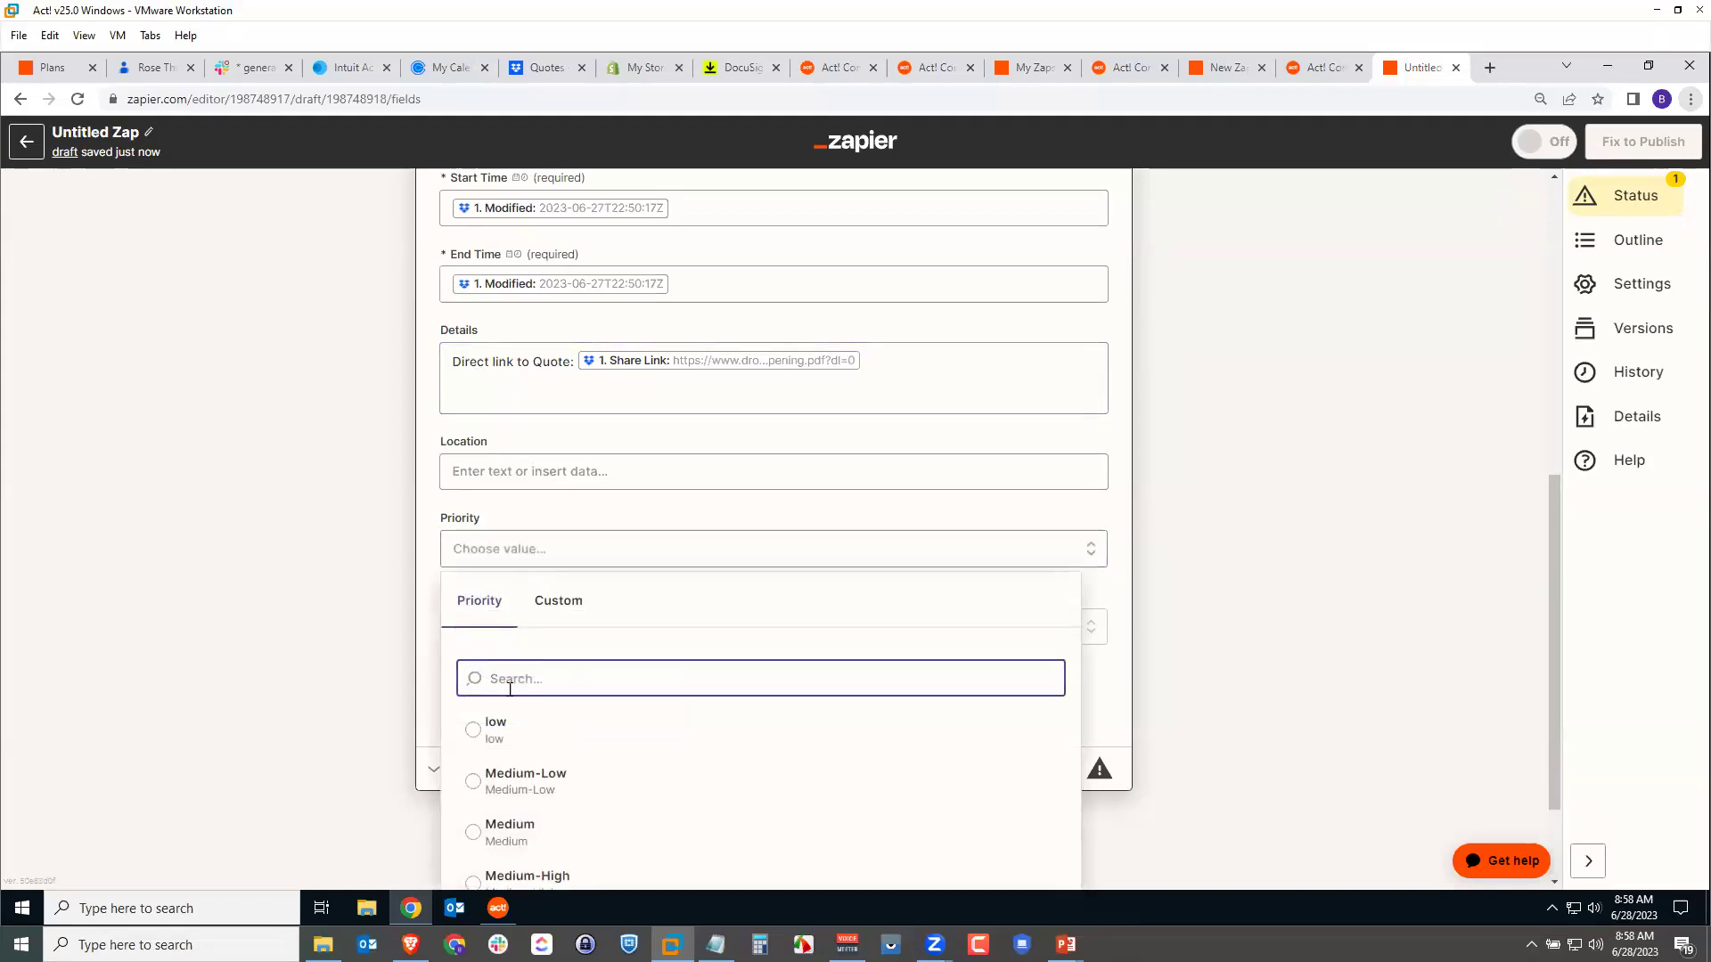
pyautogui.scroll(-2, 499, 802)
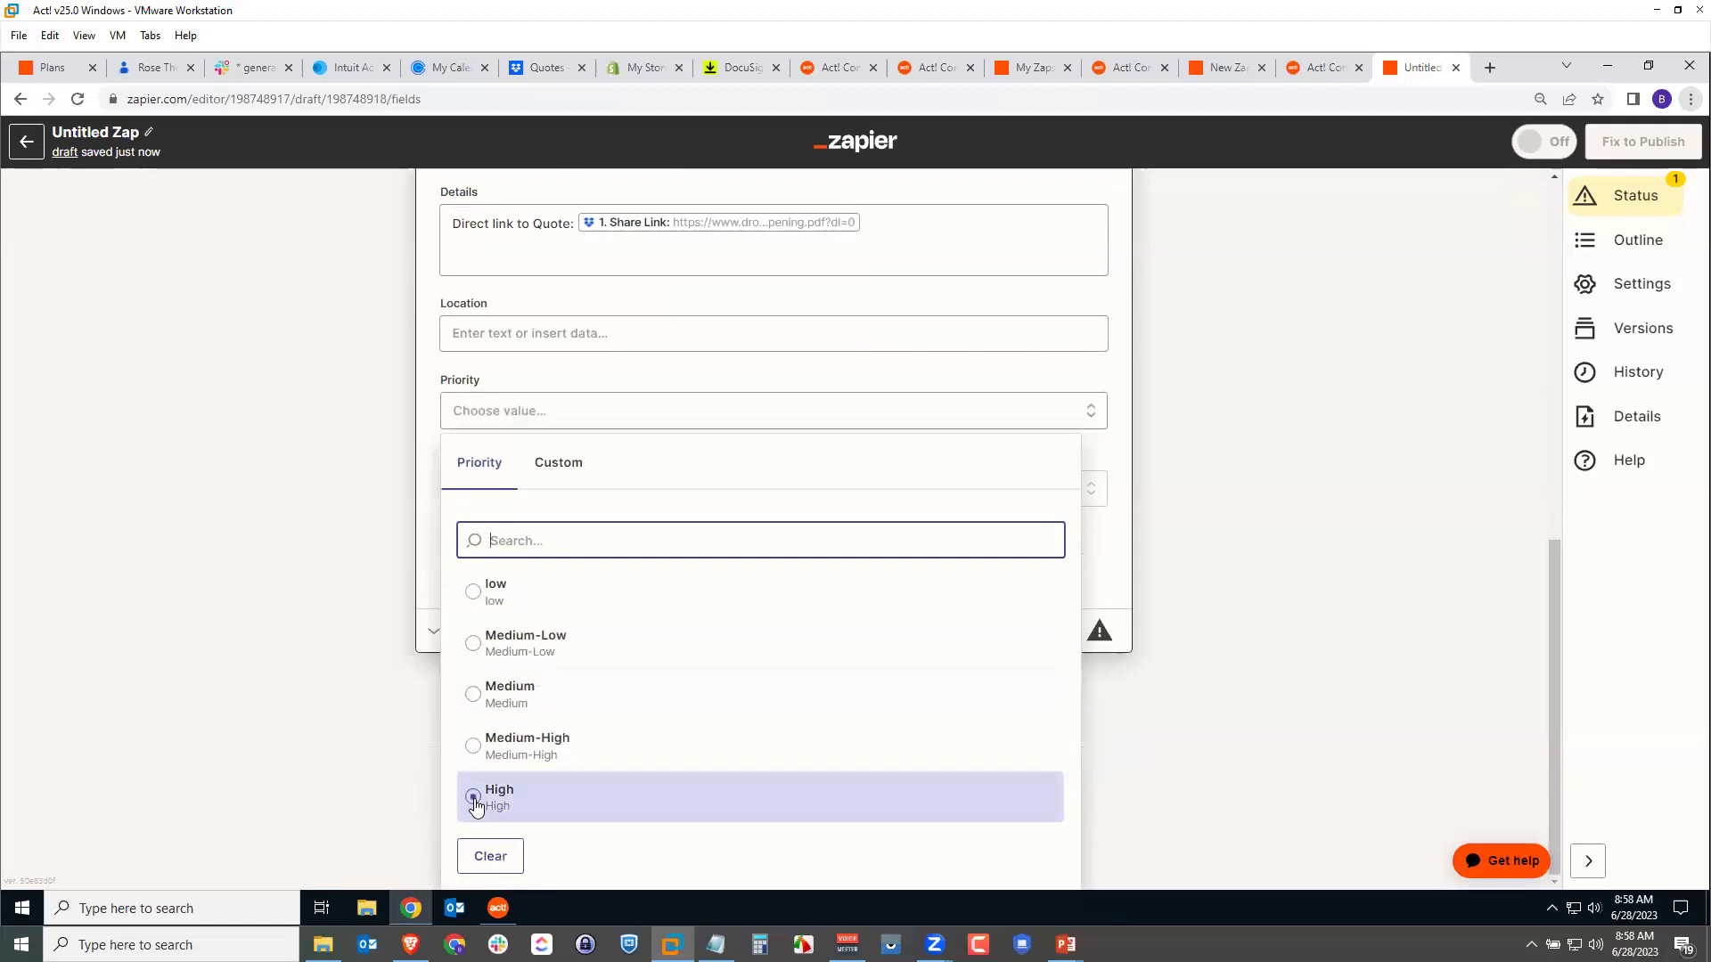
pyautogui.click(475, 795)
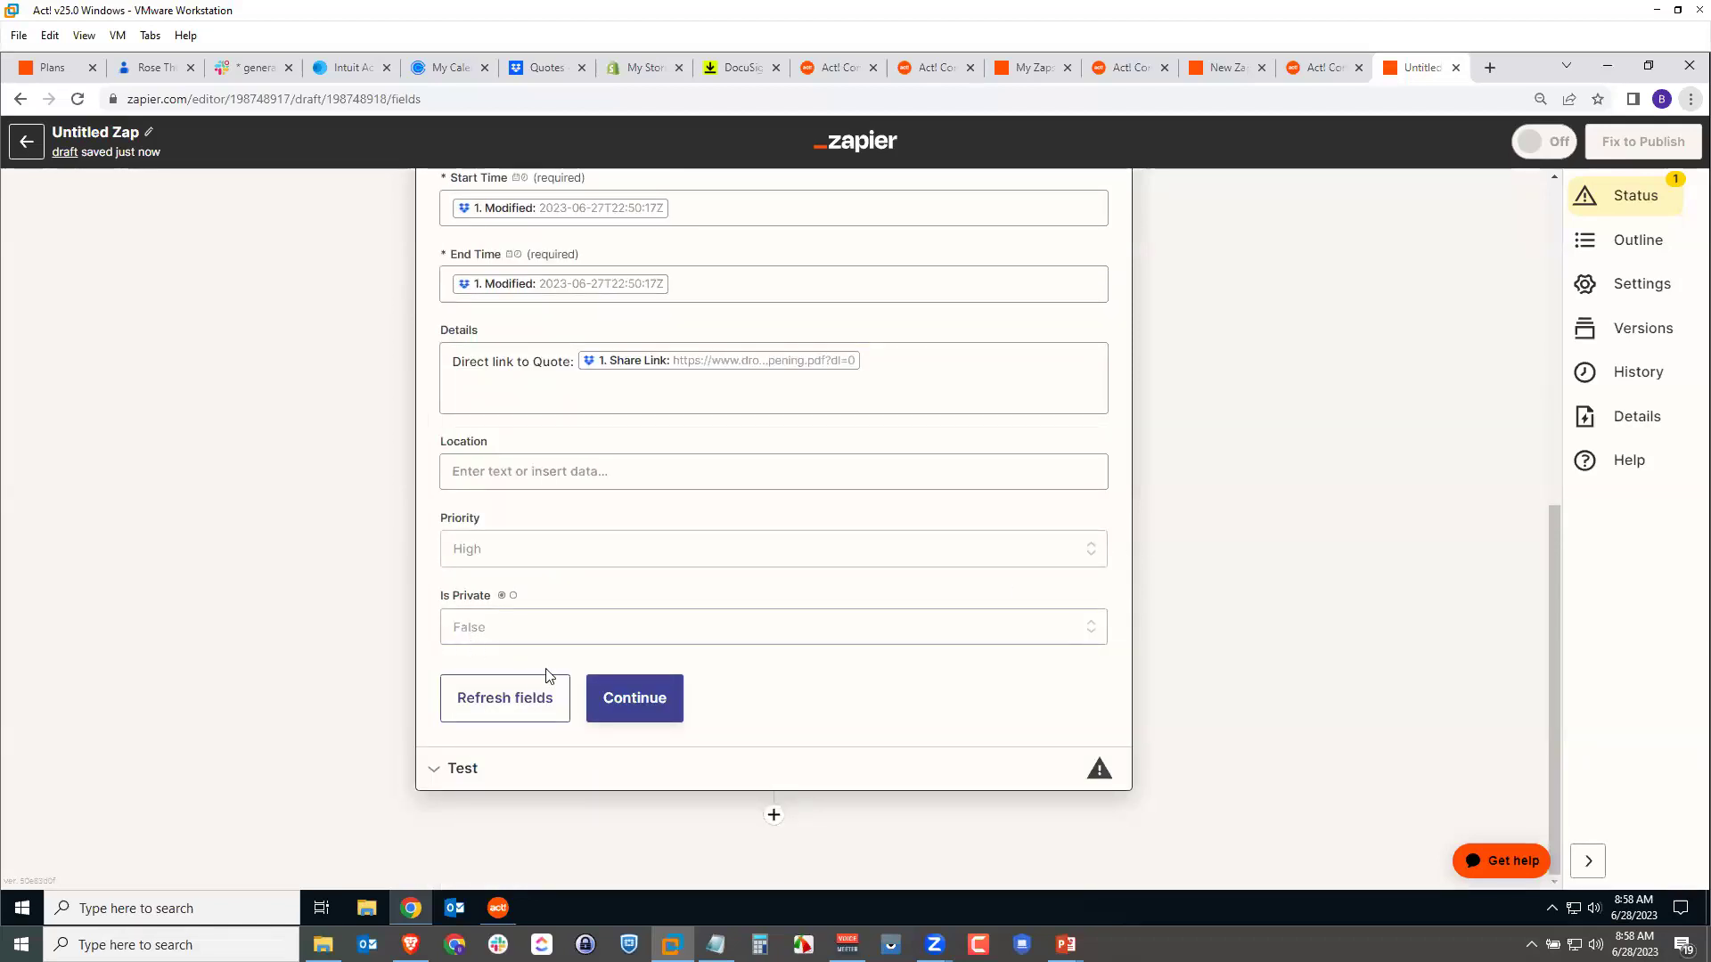
pyautogui.click(653, 707)
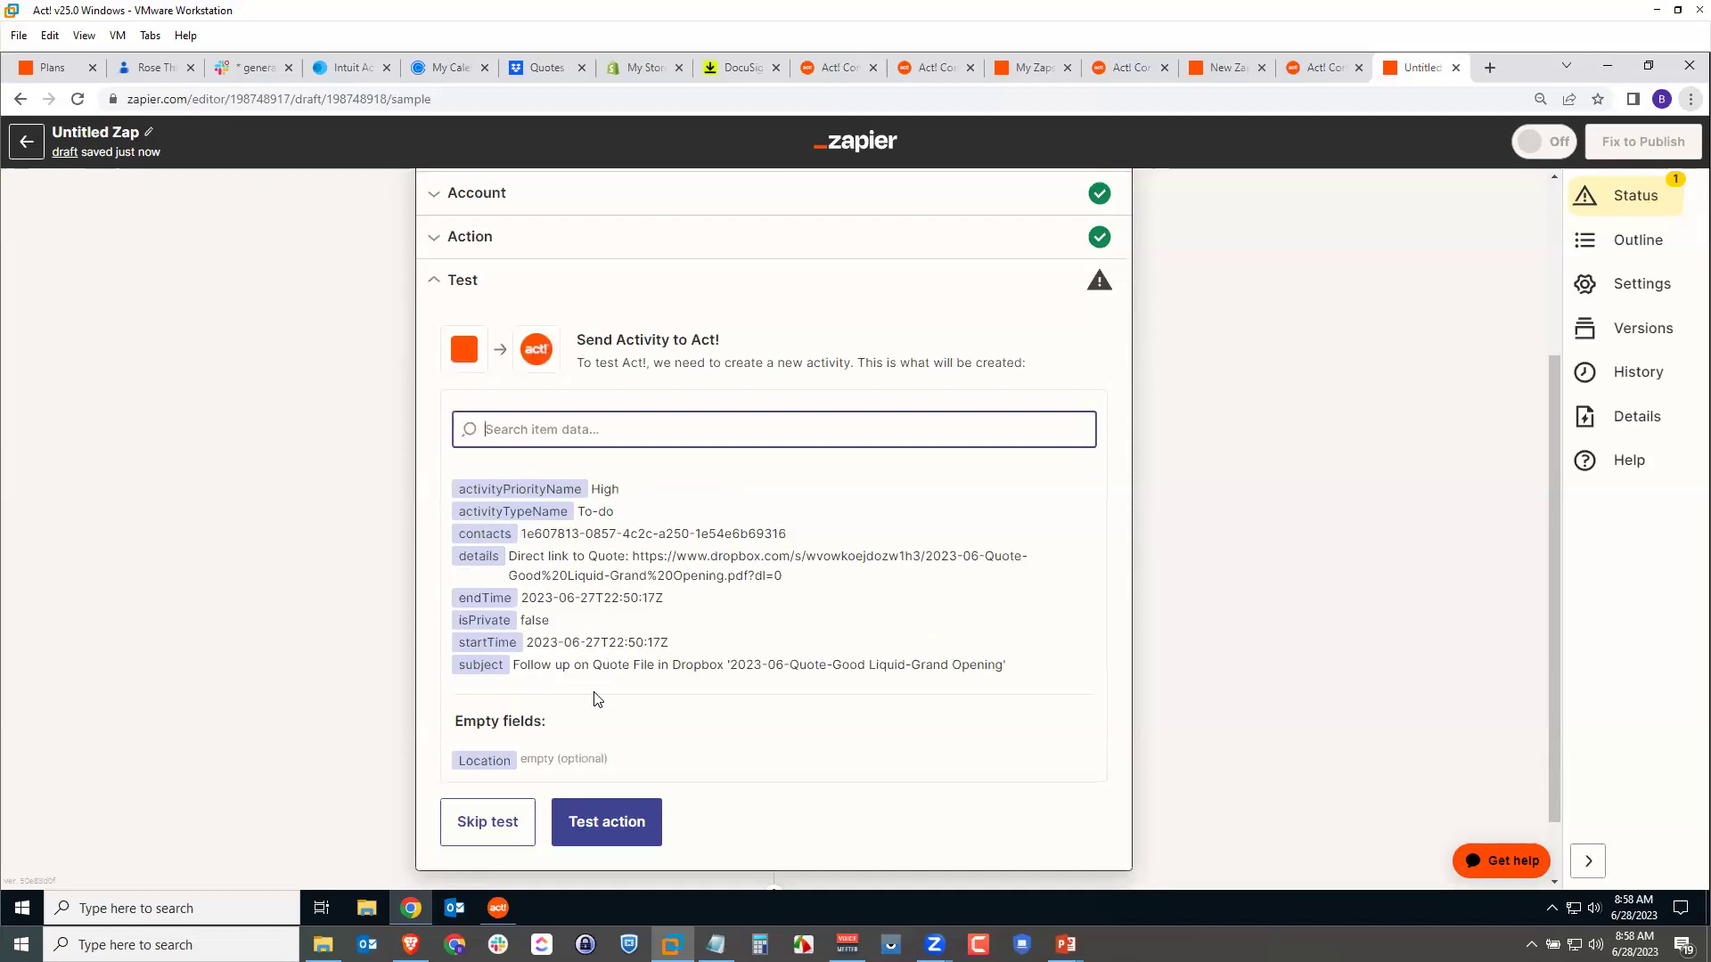
# Step: Send the test To-do to Act! and switch to the Act! Task List
pyautogui.click(640, 821)
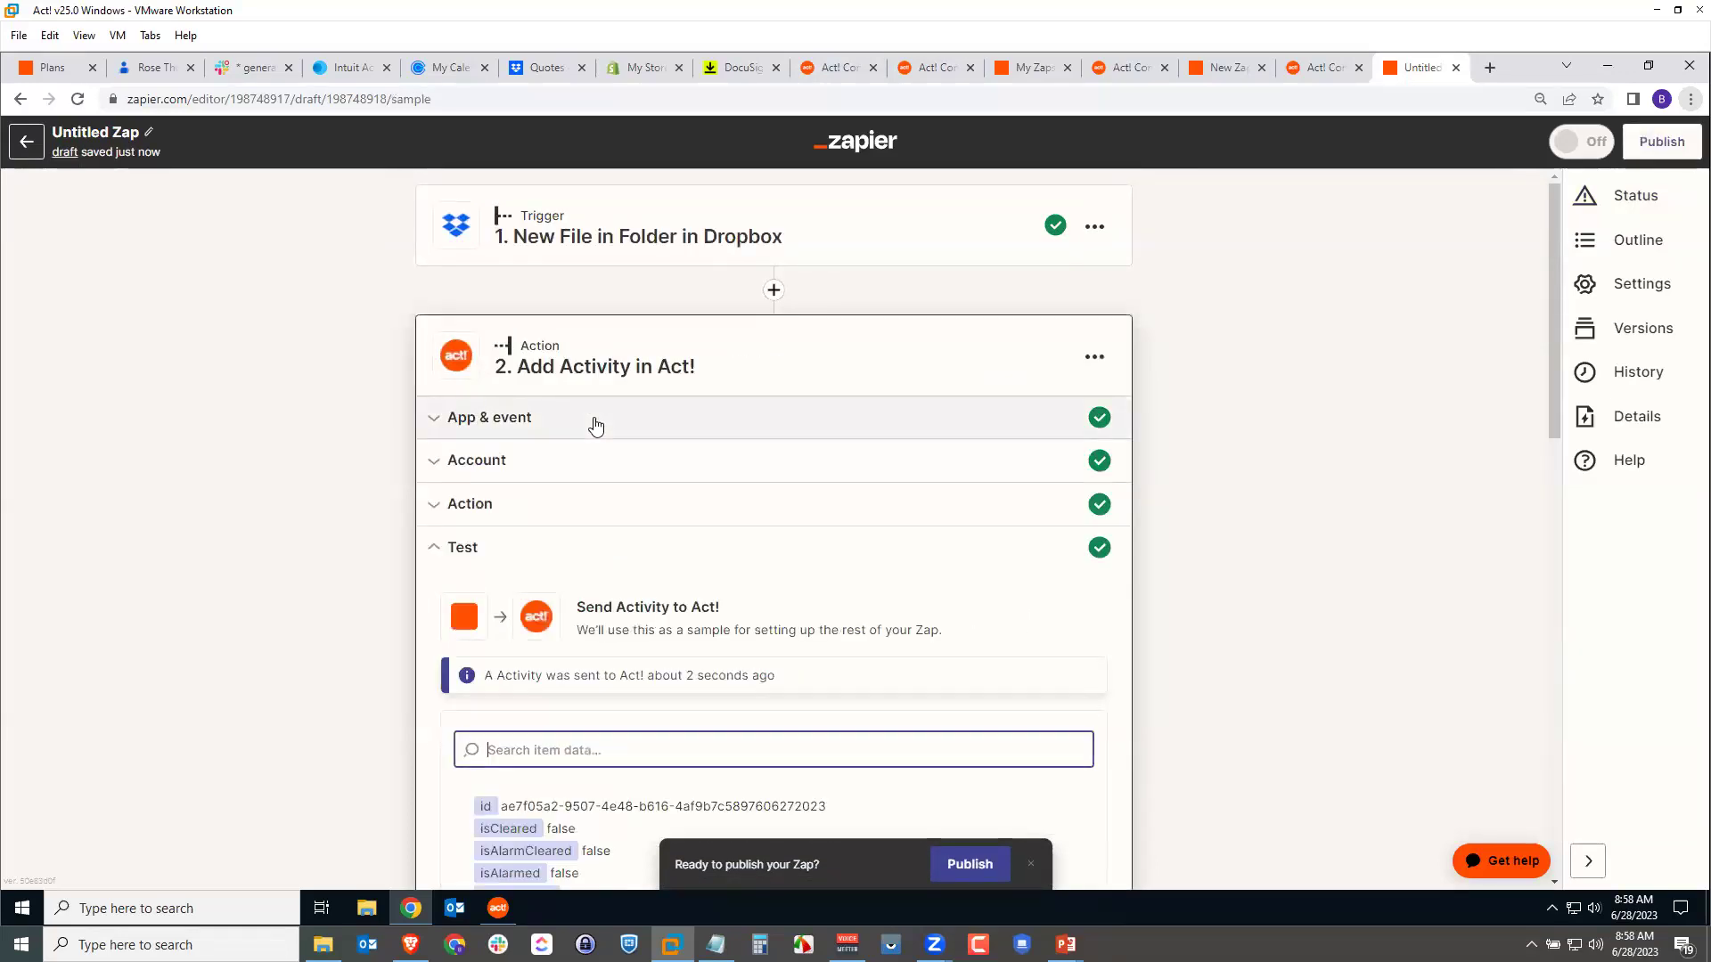
pyautogui.click(497, 907)
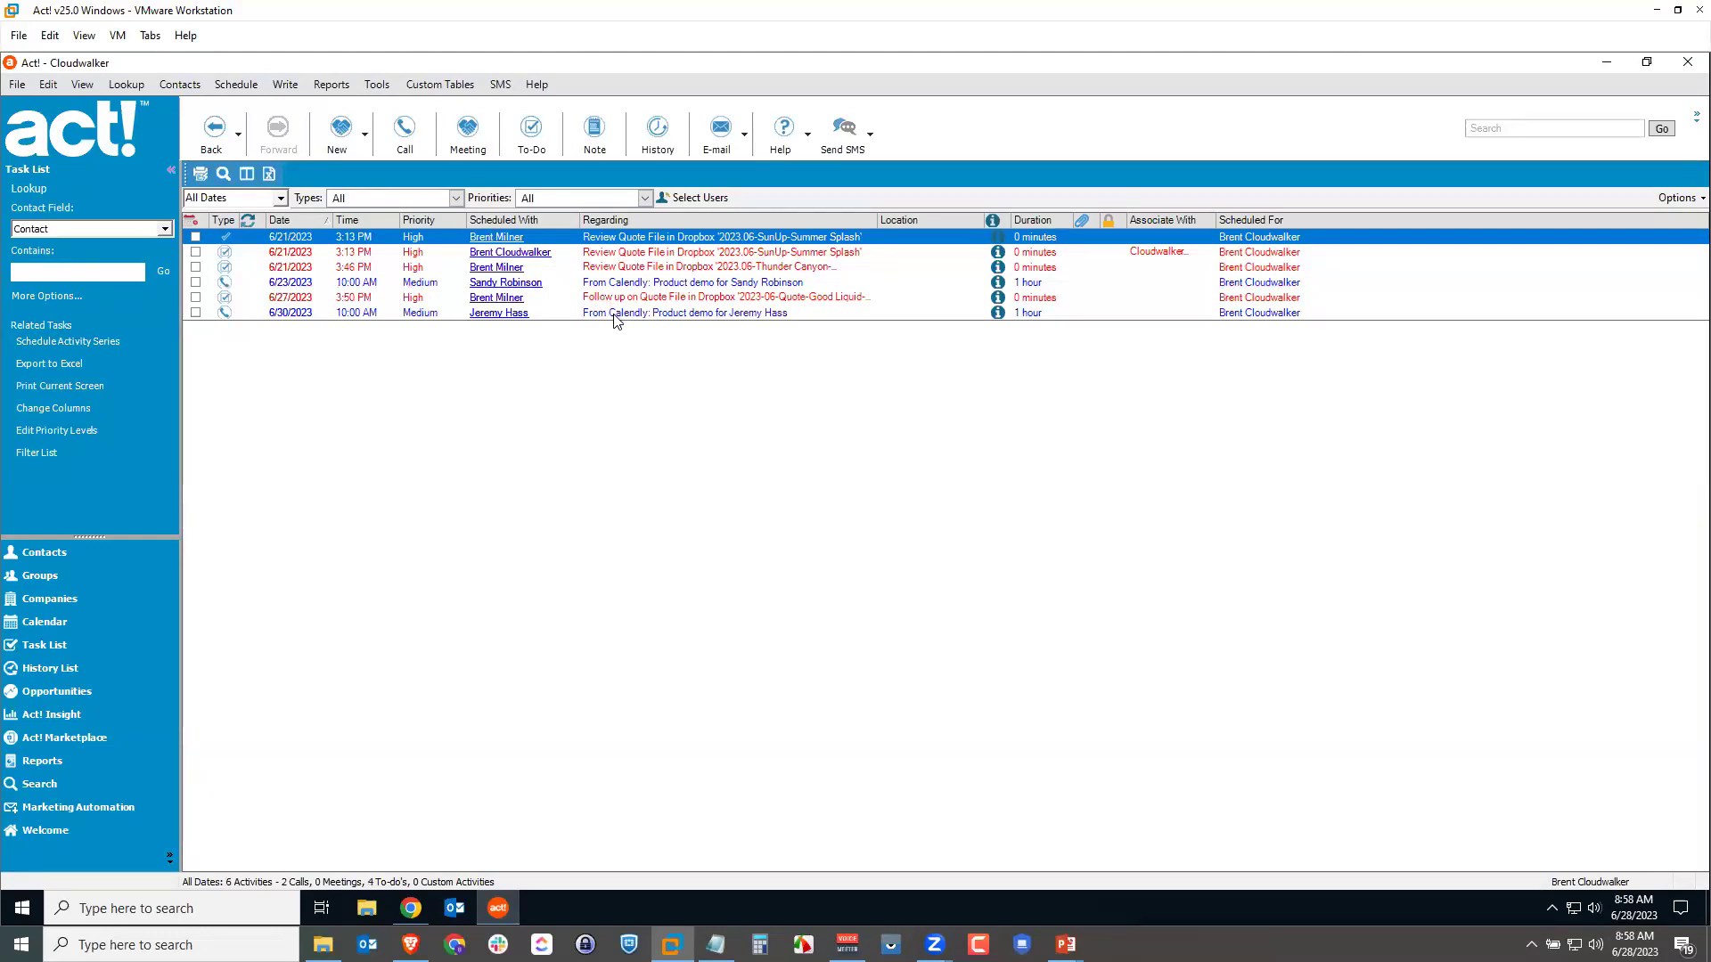
# Step: Open the 6/27/2023 follow-up To-do, confirm its share link in Details, and cancel back to Zapier
pyautogui.click(794, 298)
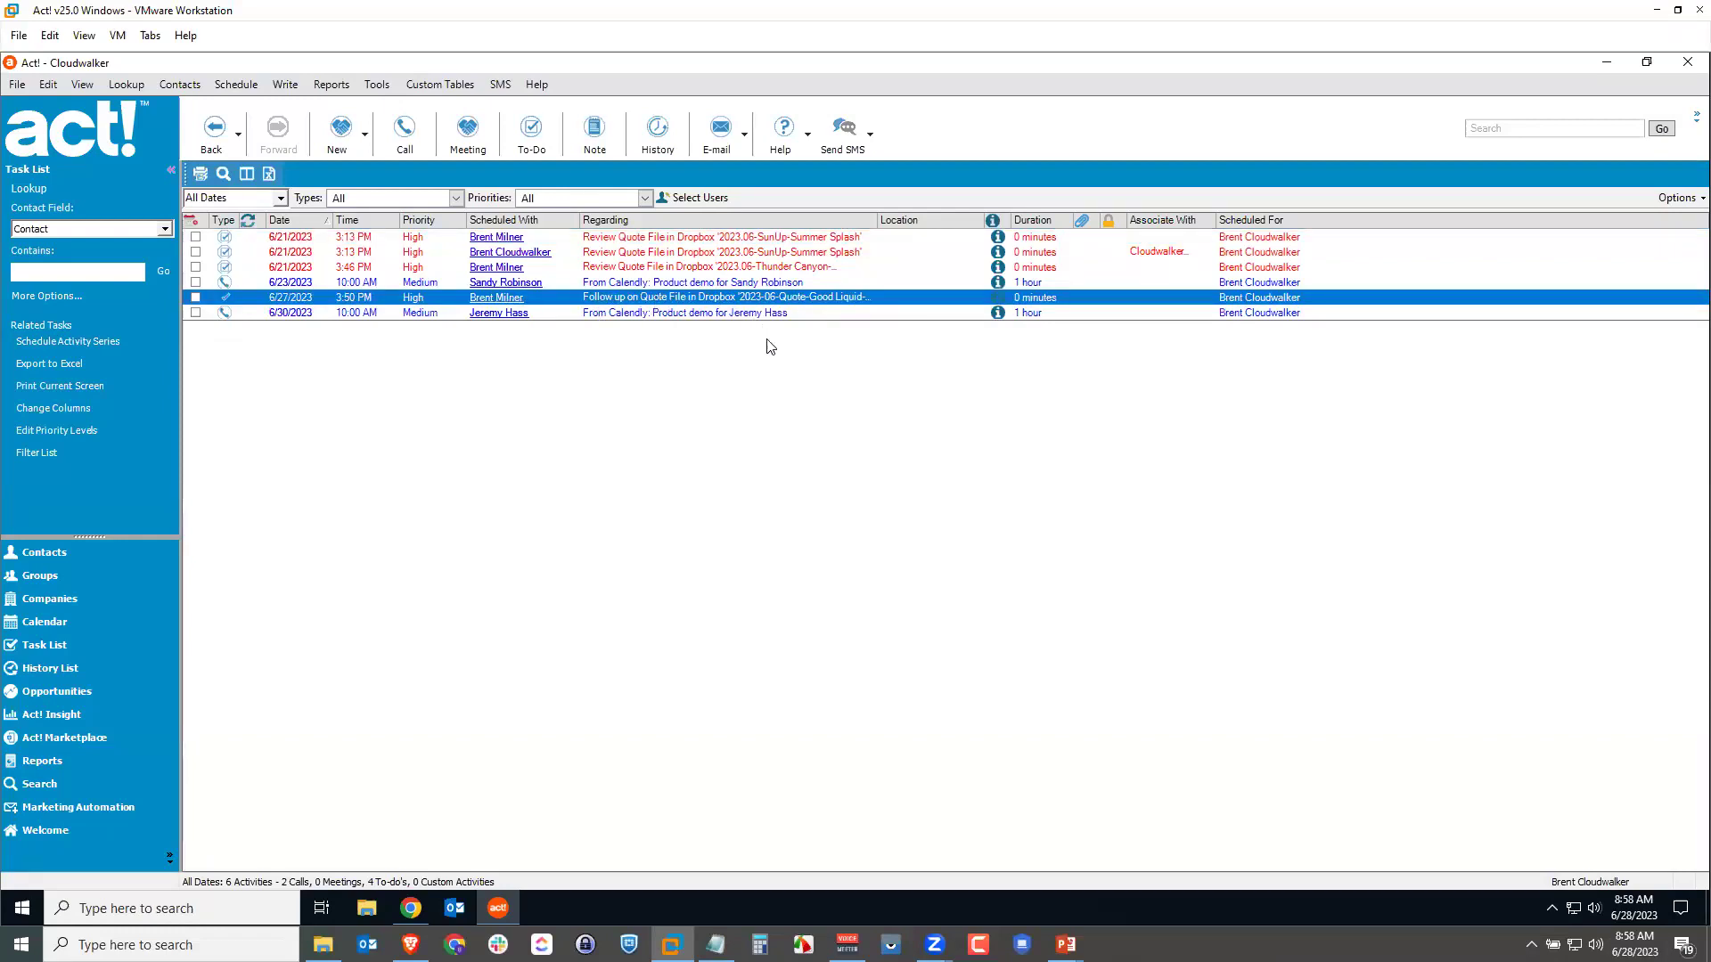
pyautogui.doubleClick(631, 297)
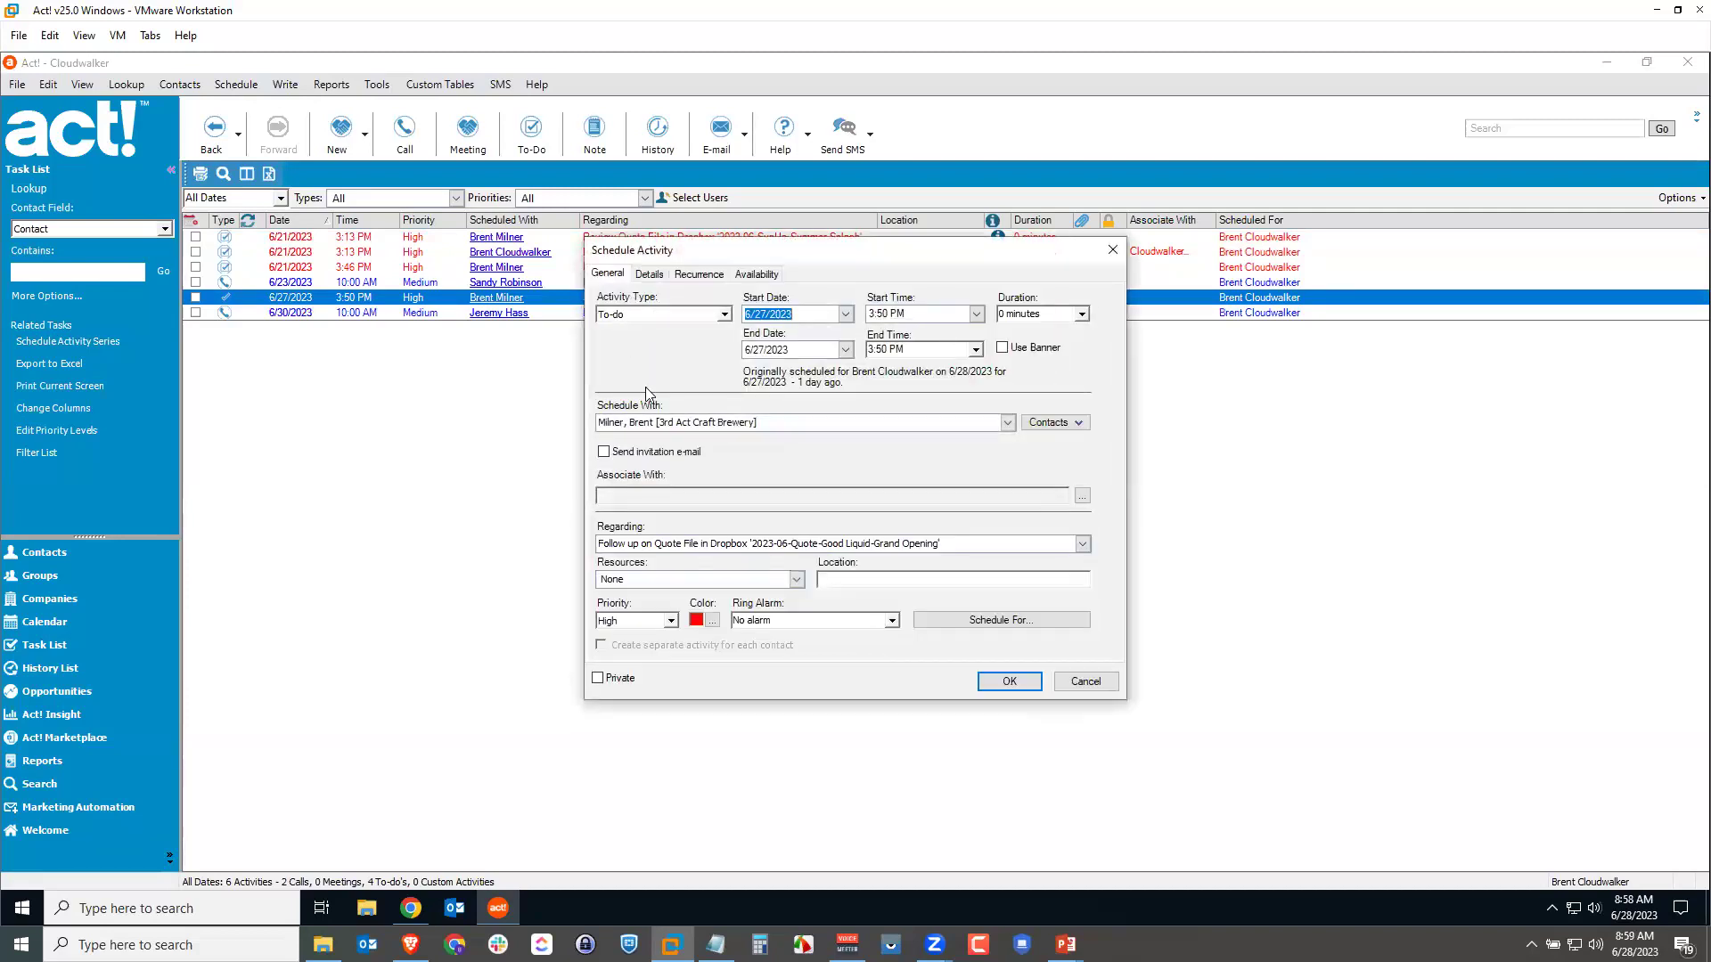
pyautogui.click(649, 274)
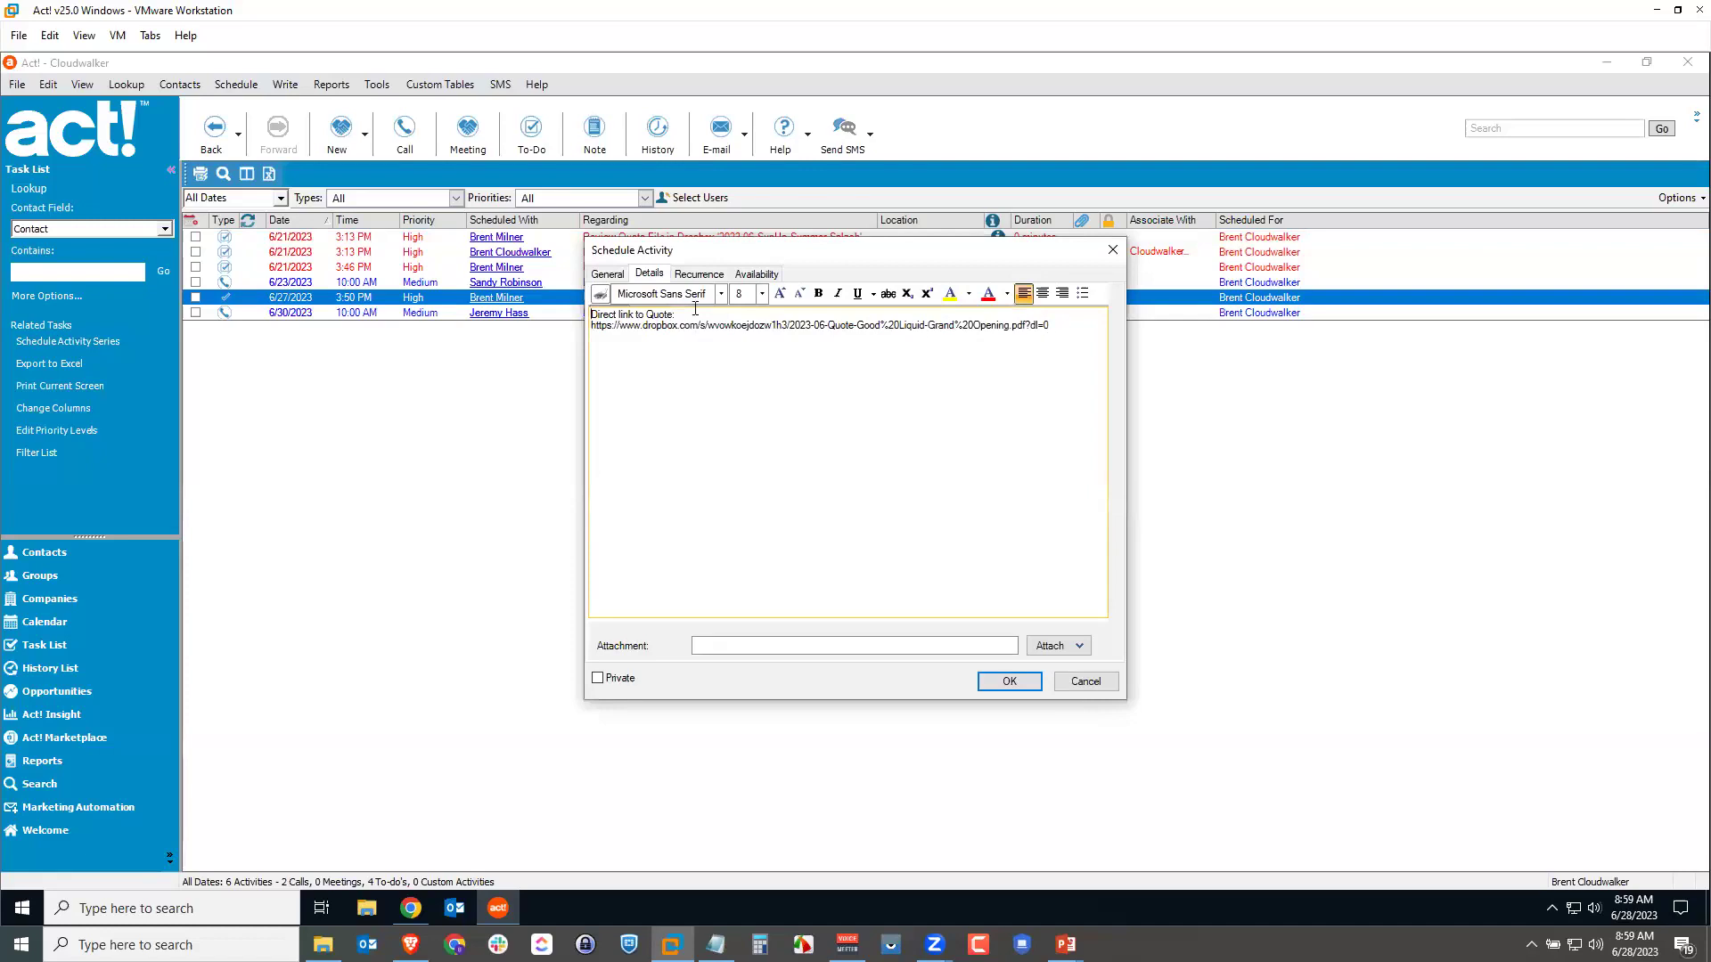
pyautogui.click(609, 276)
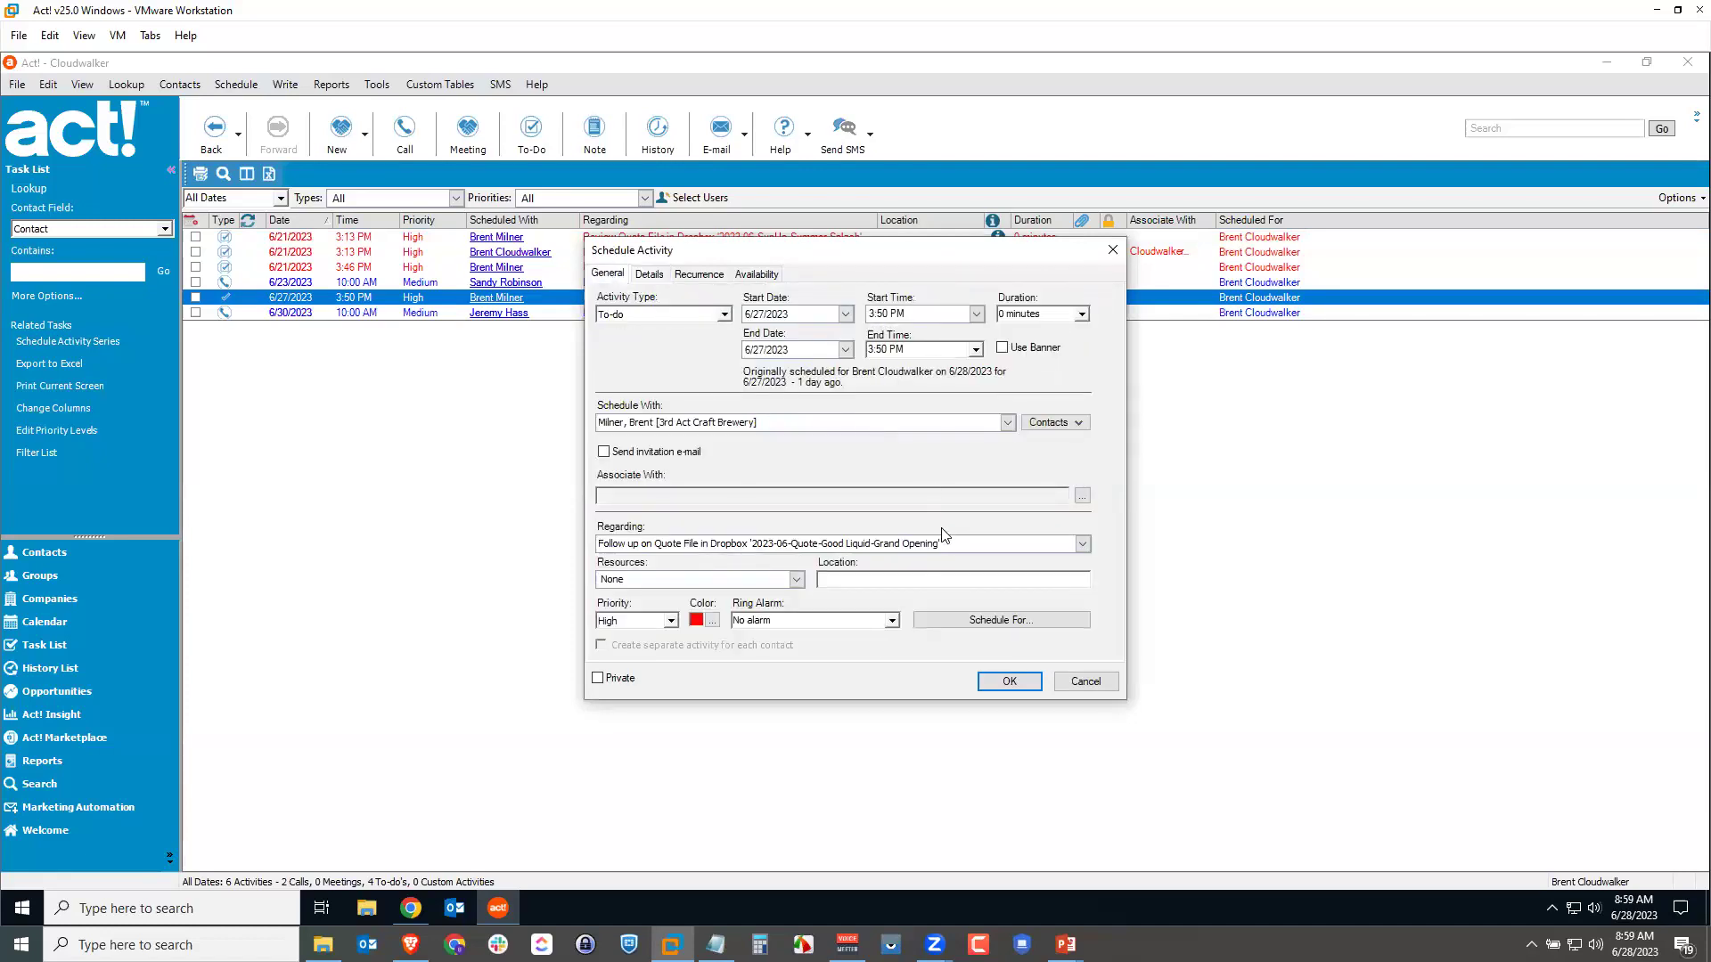
pyautogui.click(1085, 683)
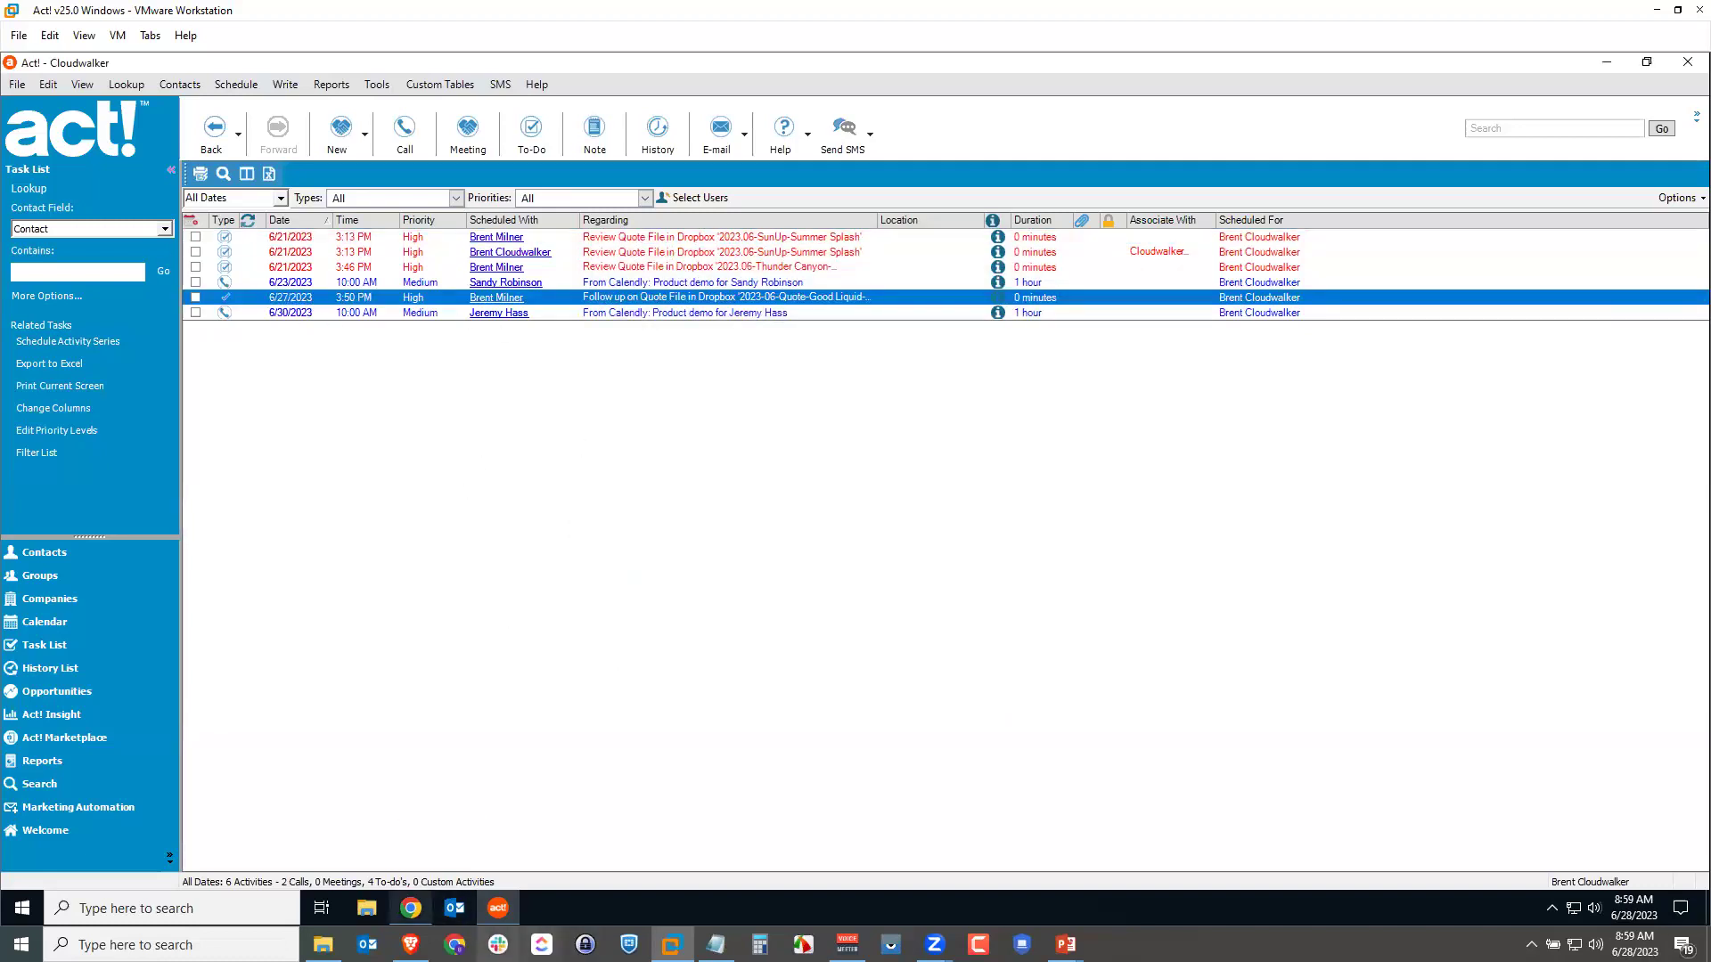
pyautogui.click(411, 908)
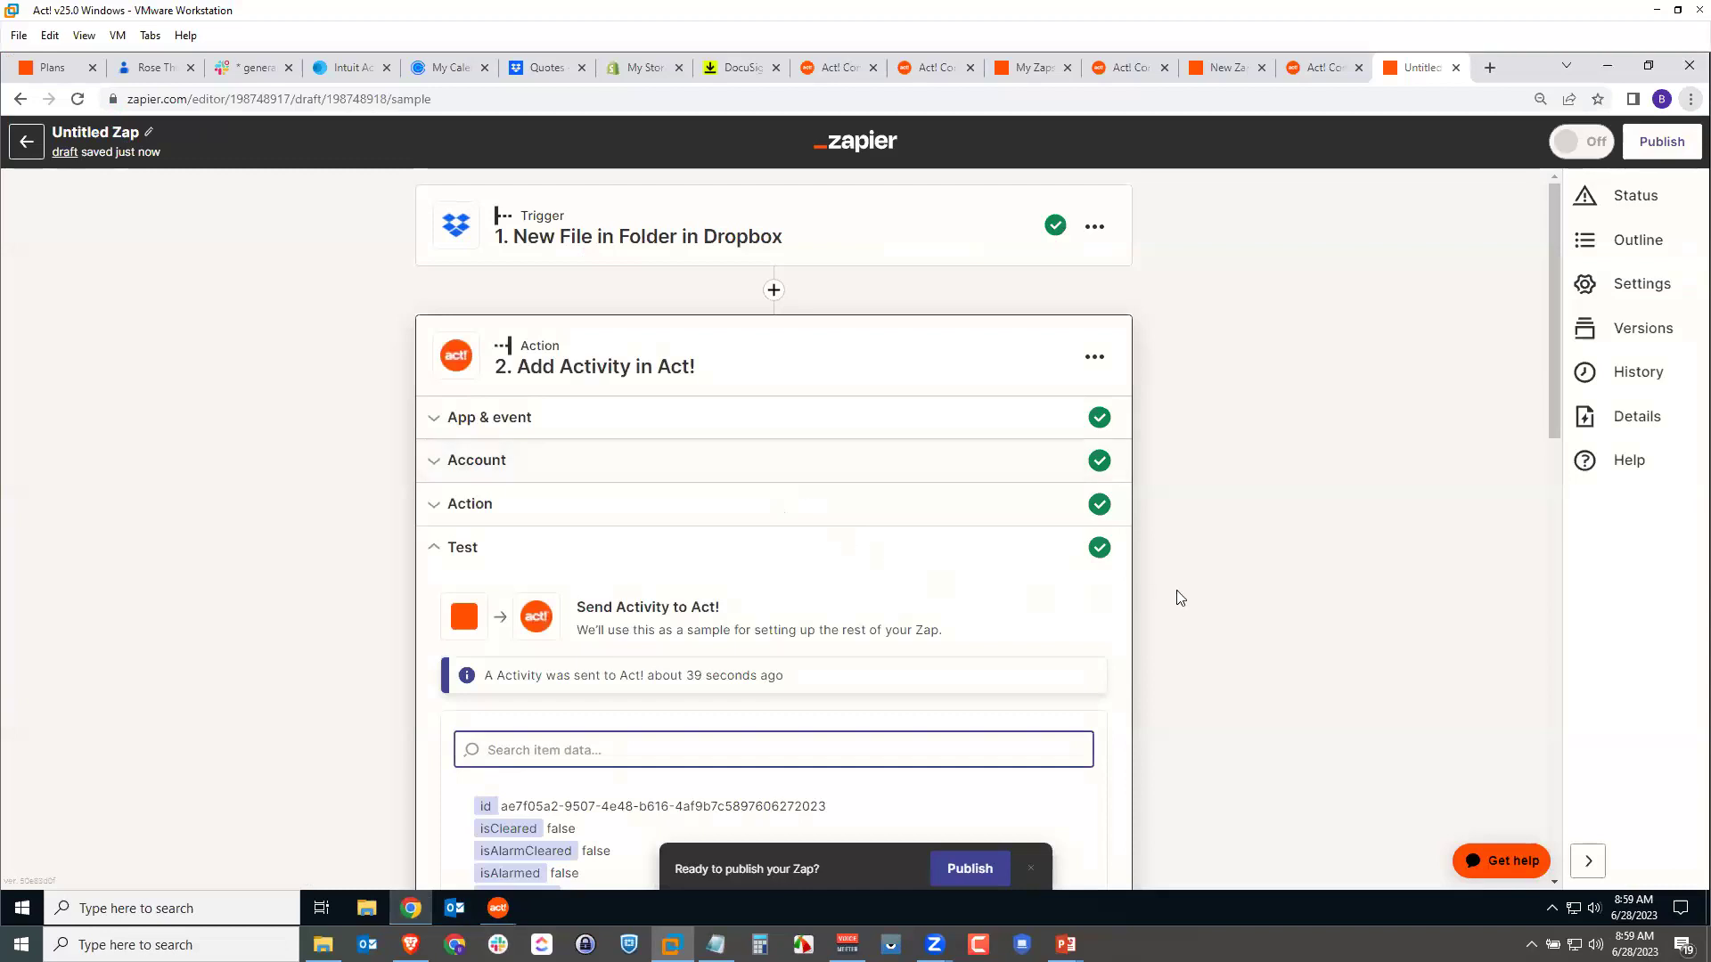
# Step: Publish the Zap so it turns on as version v1, dismissing the confirmation
pyautogui.scroll(-3, 1210, 603)
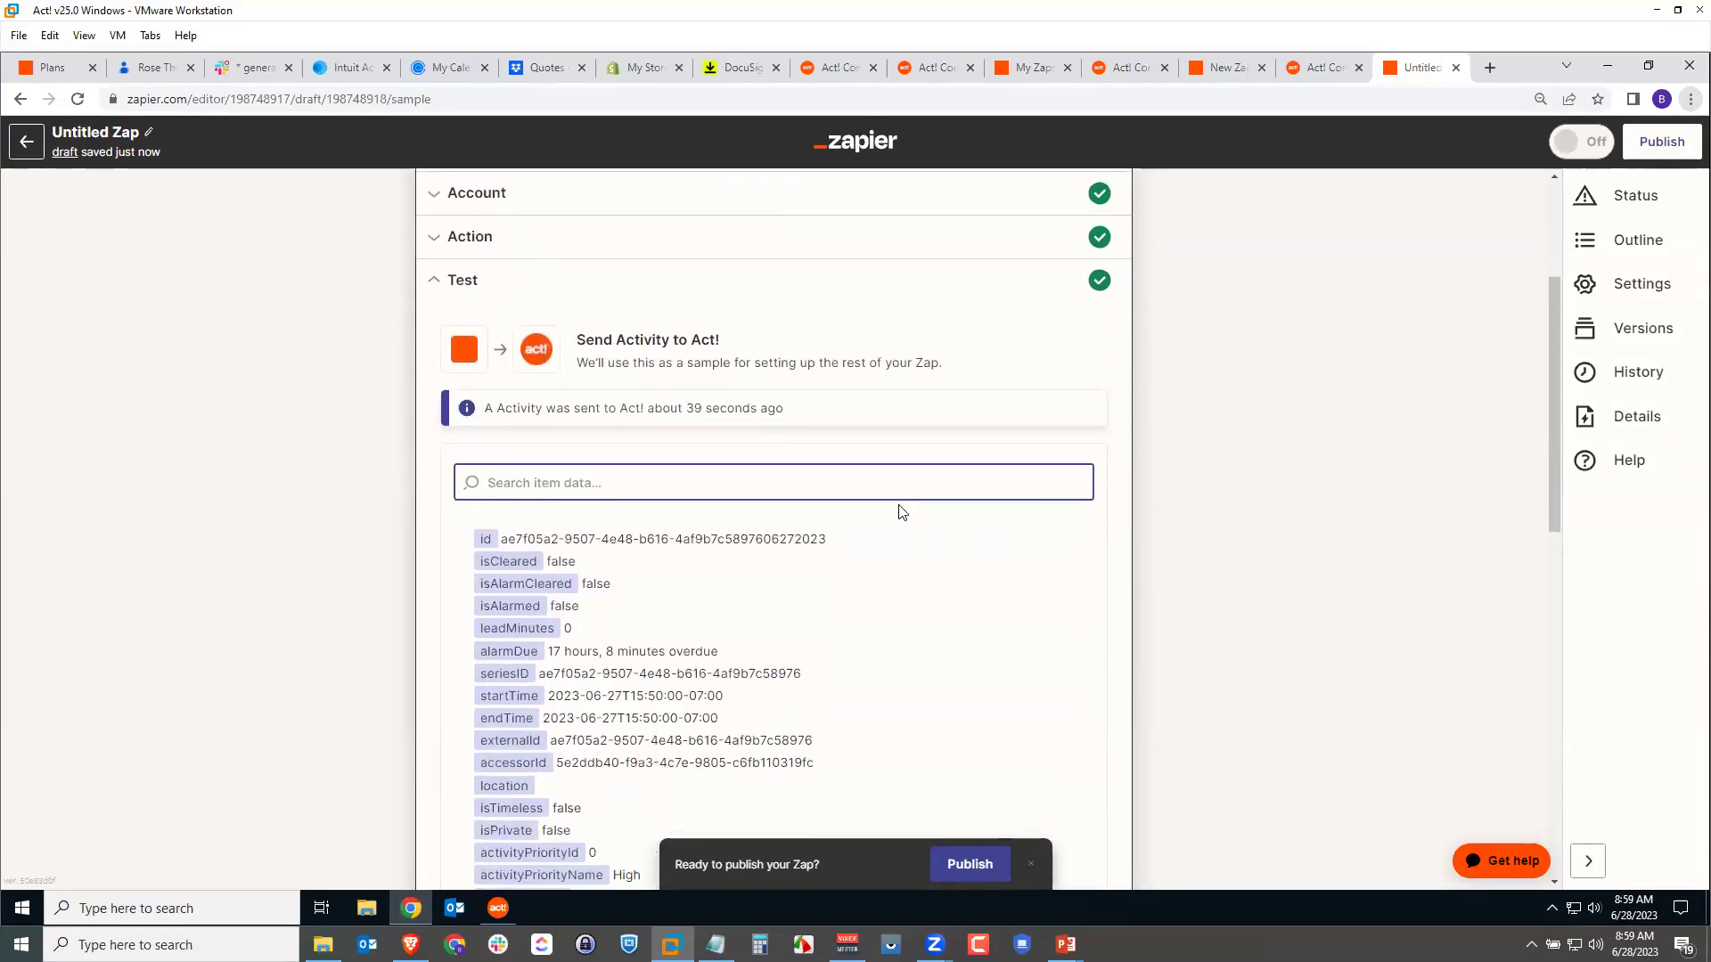
pyautogui.scroll(-12, 1193, 539)
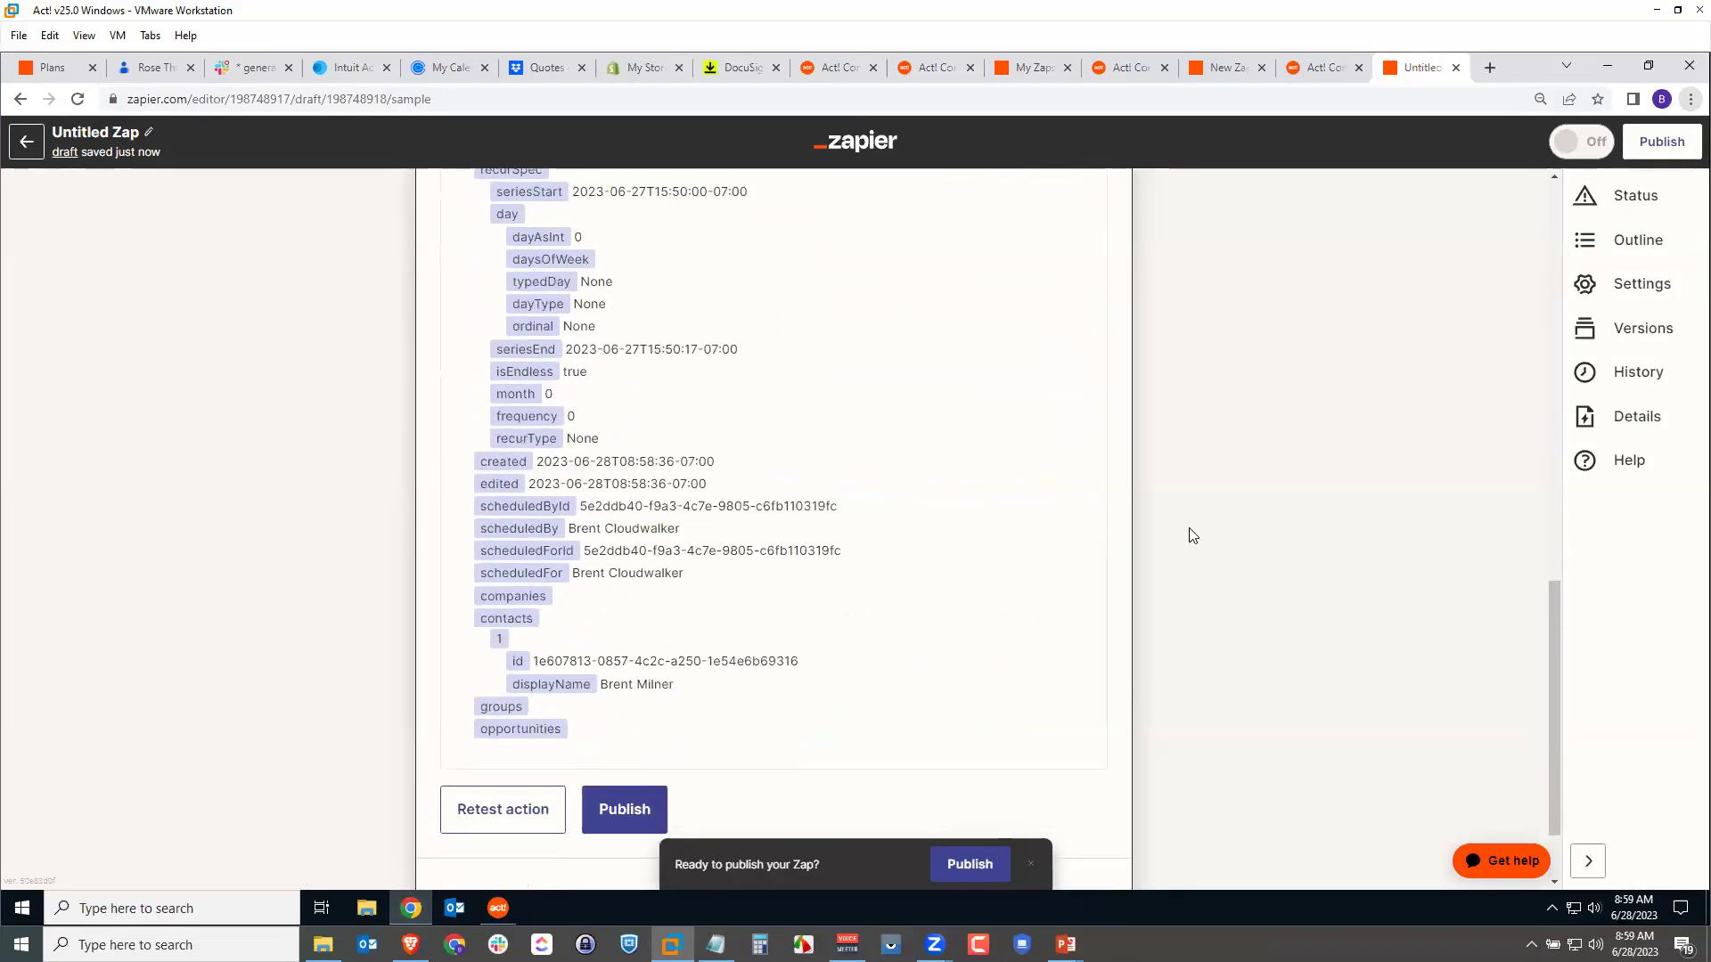
pyautogui.click(608, 708)
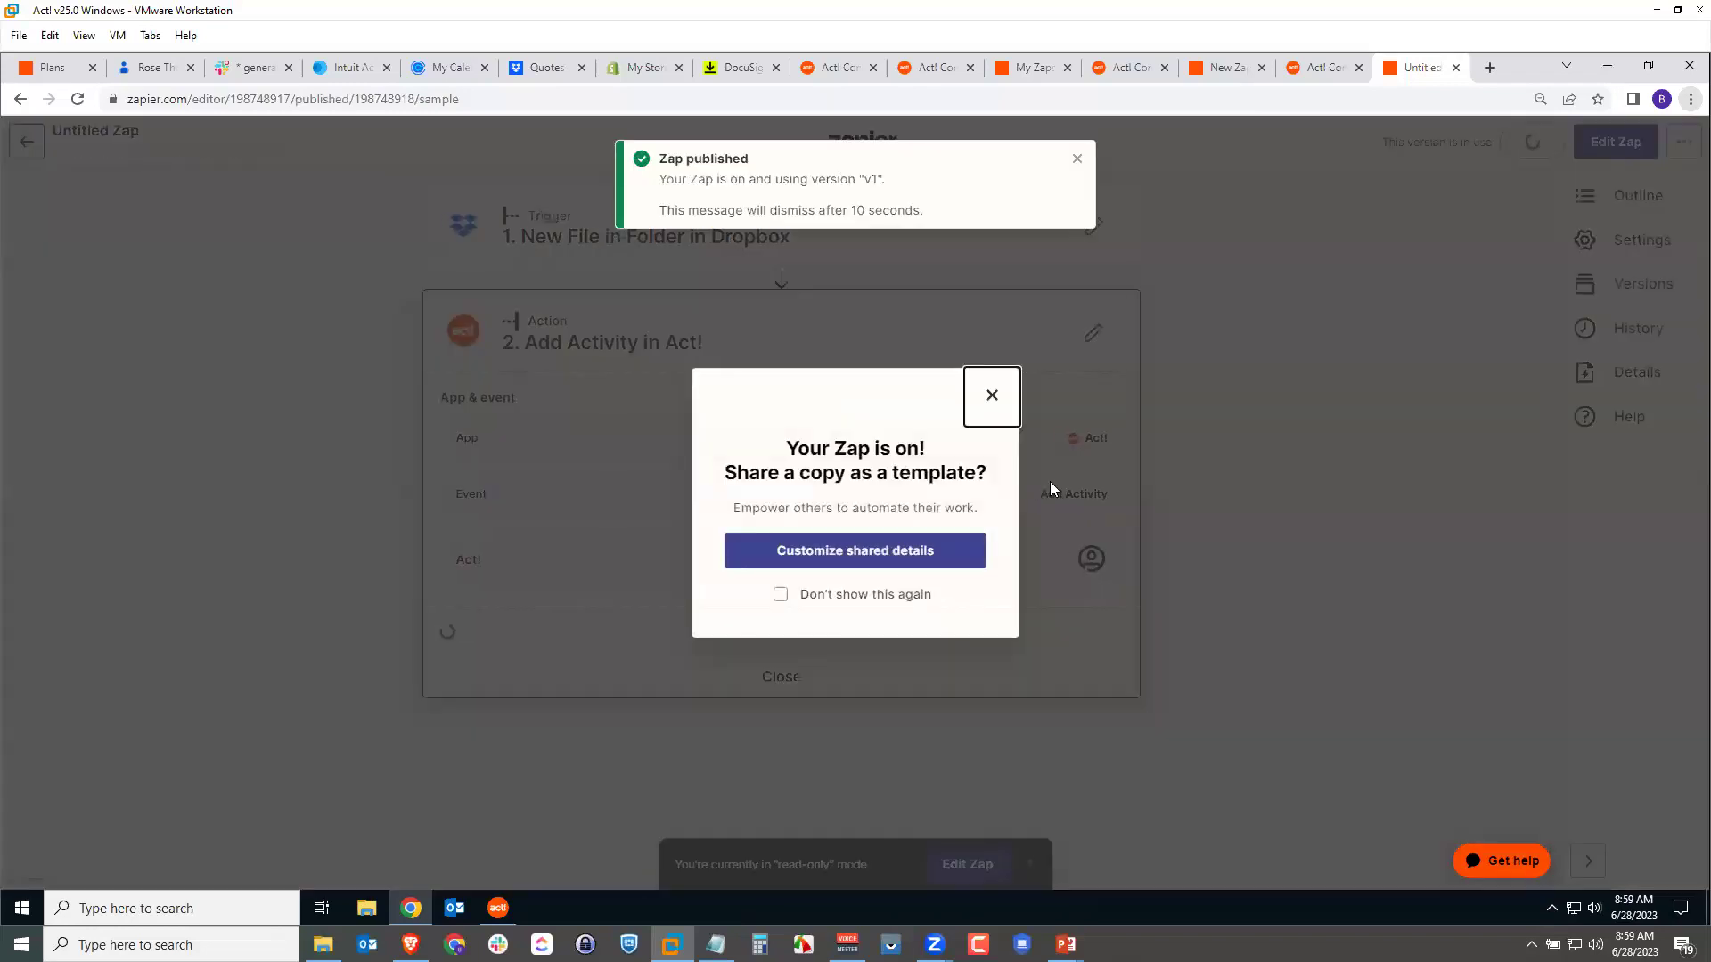
pyautogui.click(999, 397)
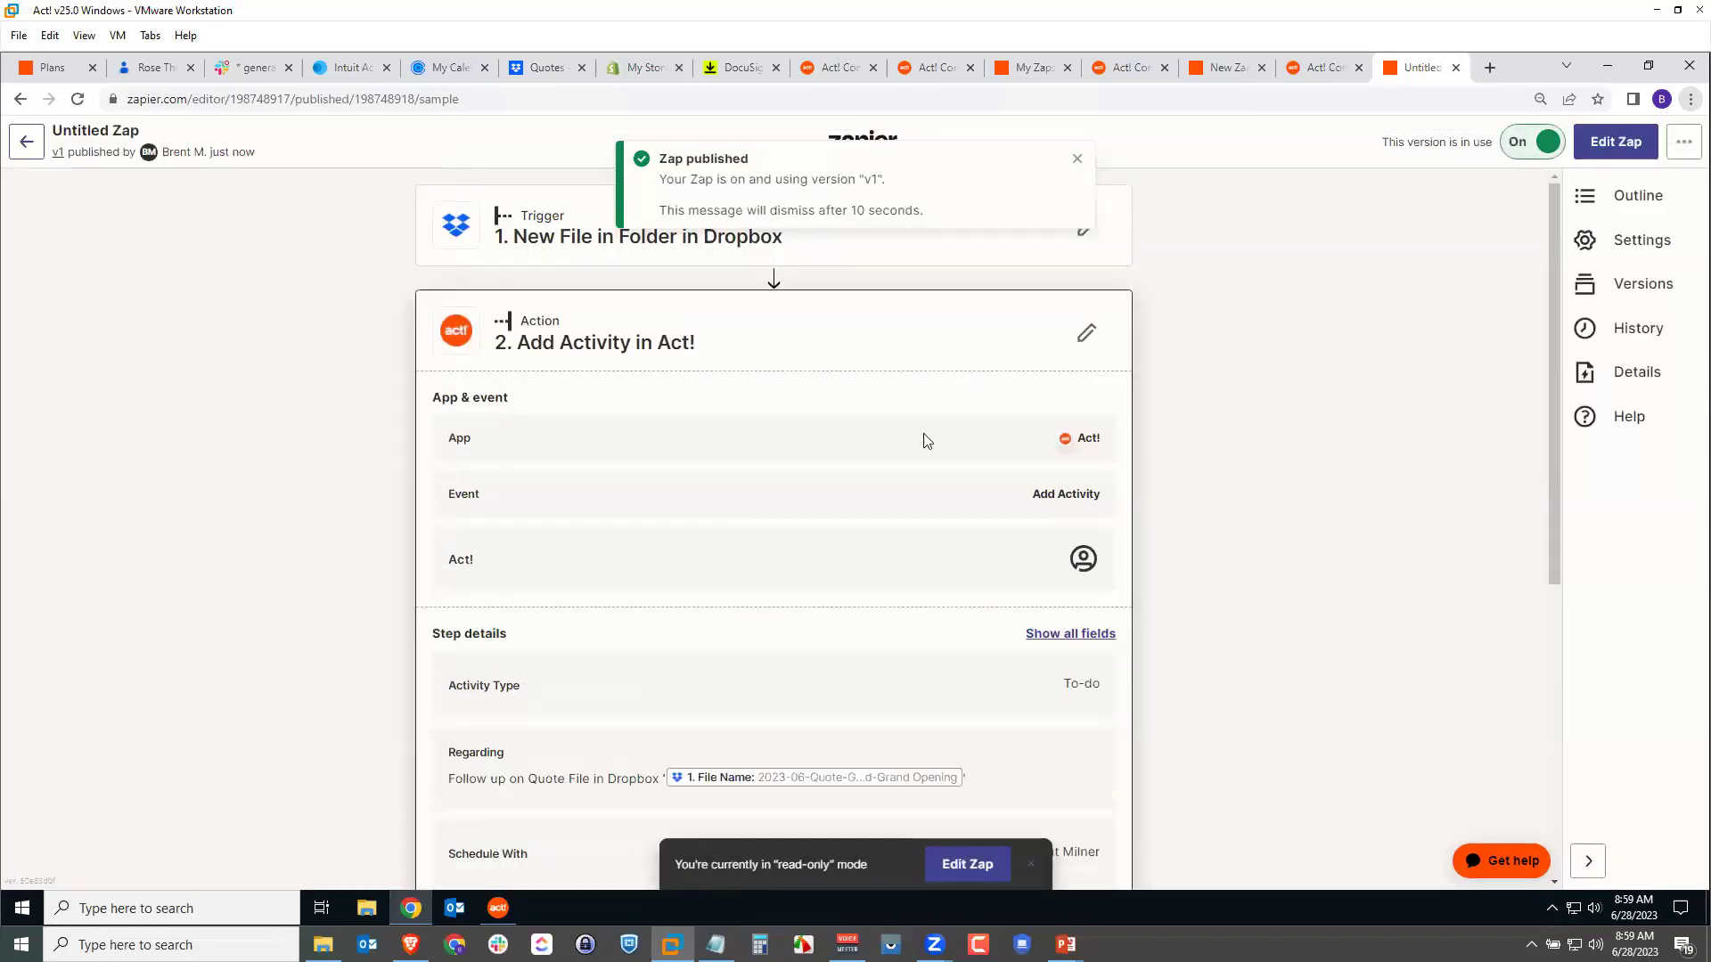
pyautogui.scroll(-5, 246, 504)
pyautogui.scroll(5, 246, 499)
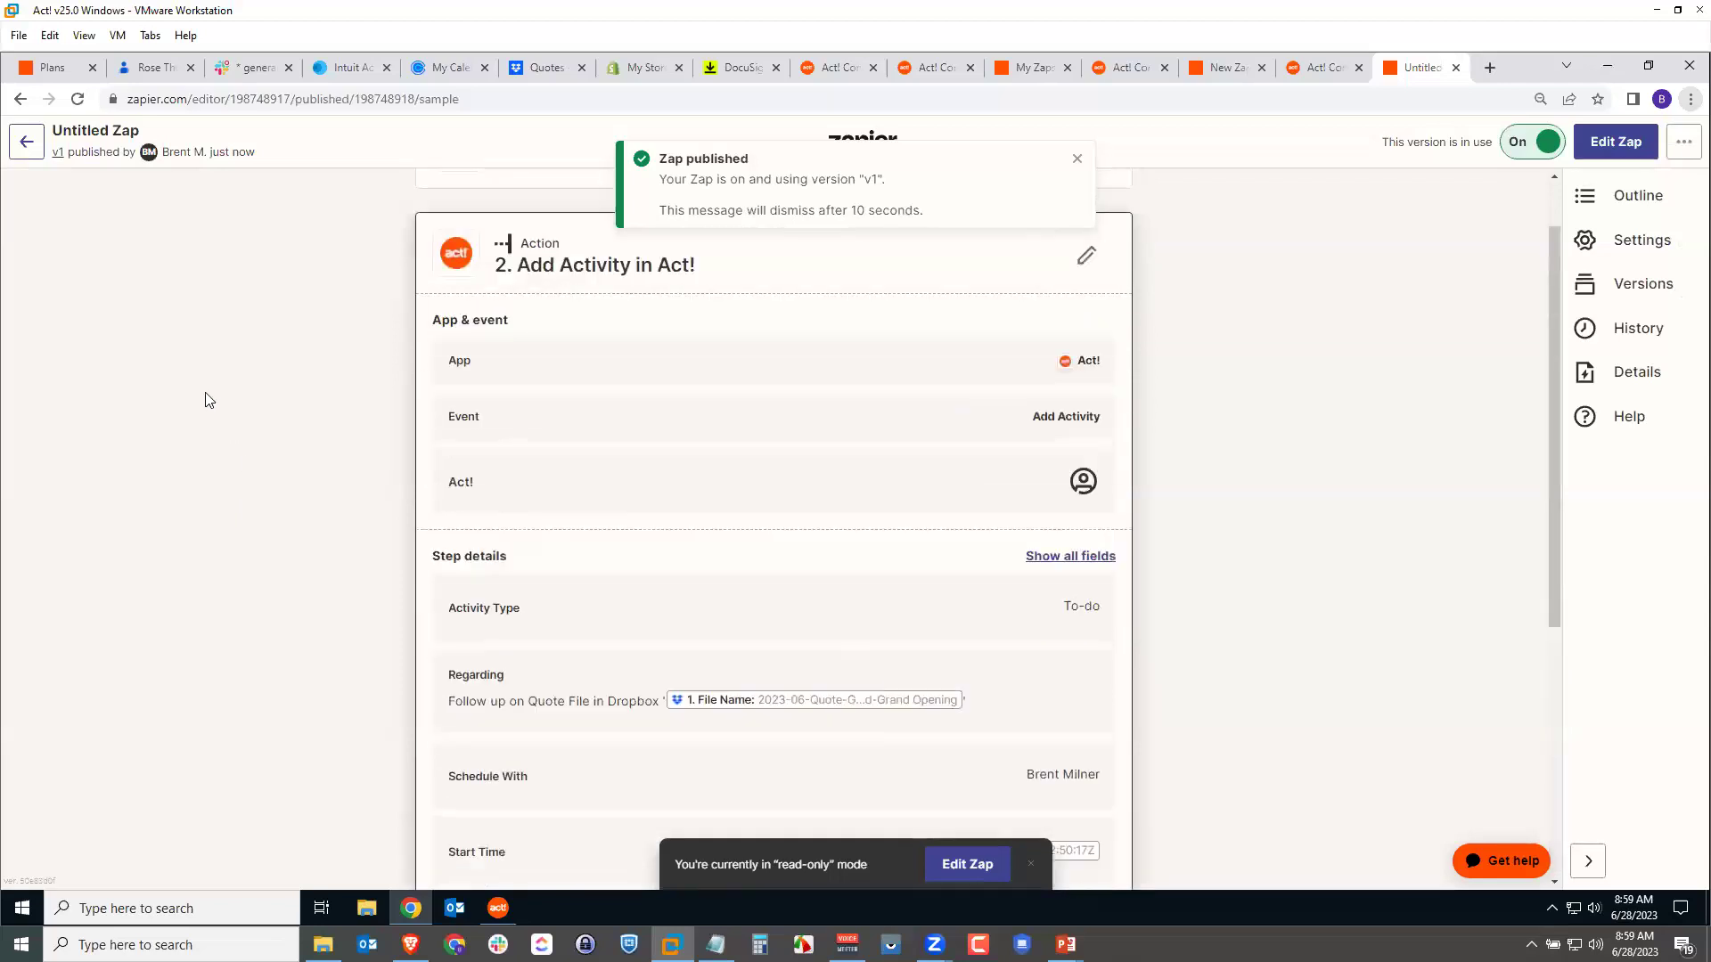
pyautogui.click(100, 131)
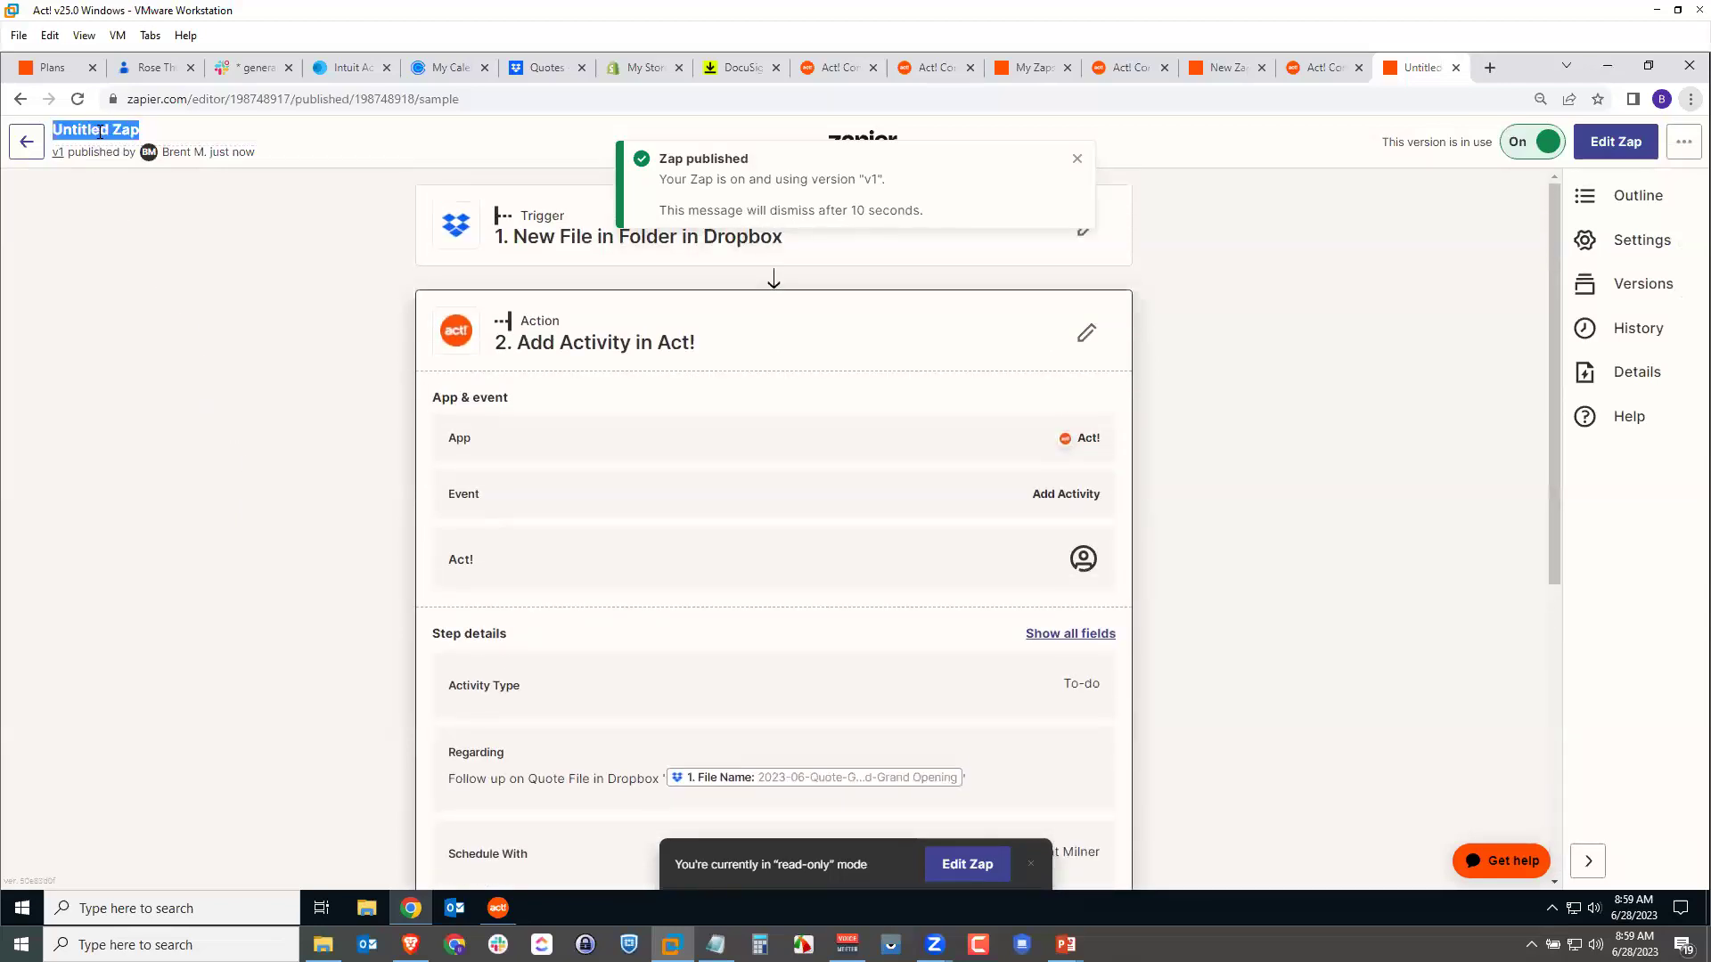
# Step: Rename the Untitled Zap to 'Dropbox Quotes to Act! Activities' and return to the Zap list
pyautogui.write('Dr')
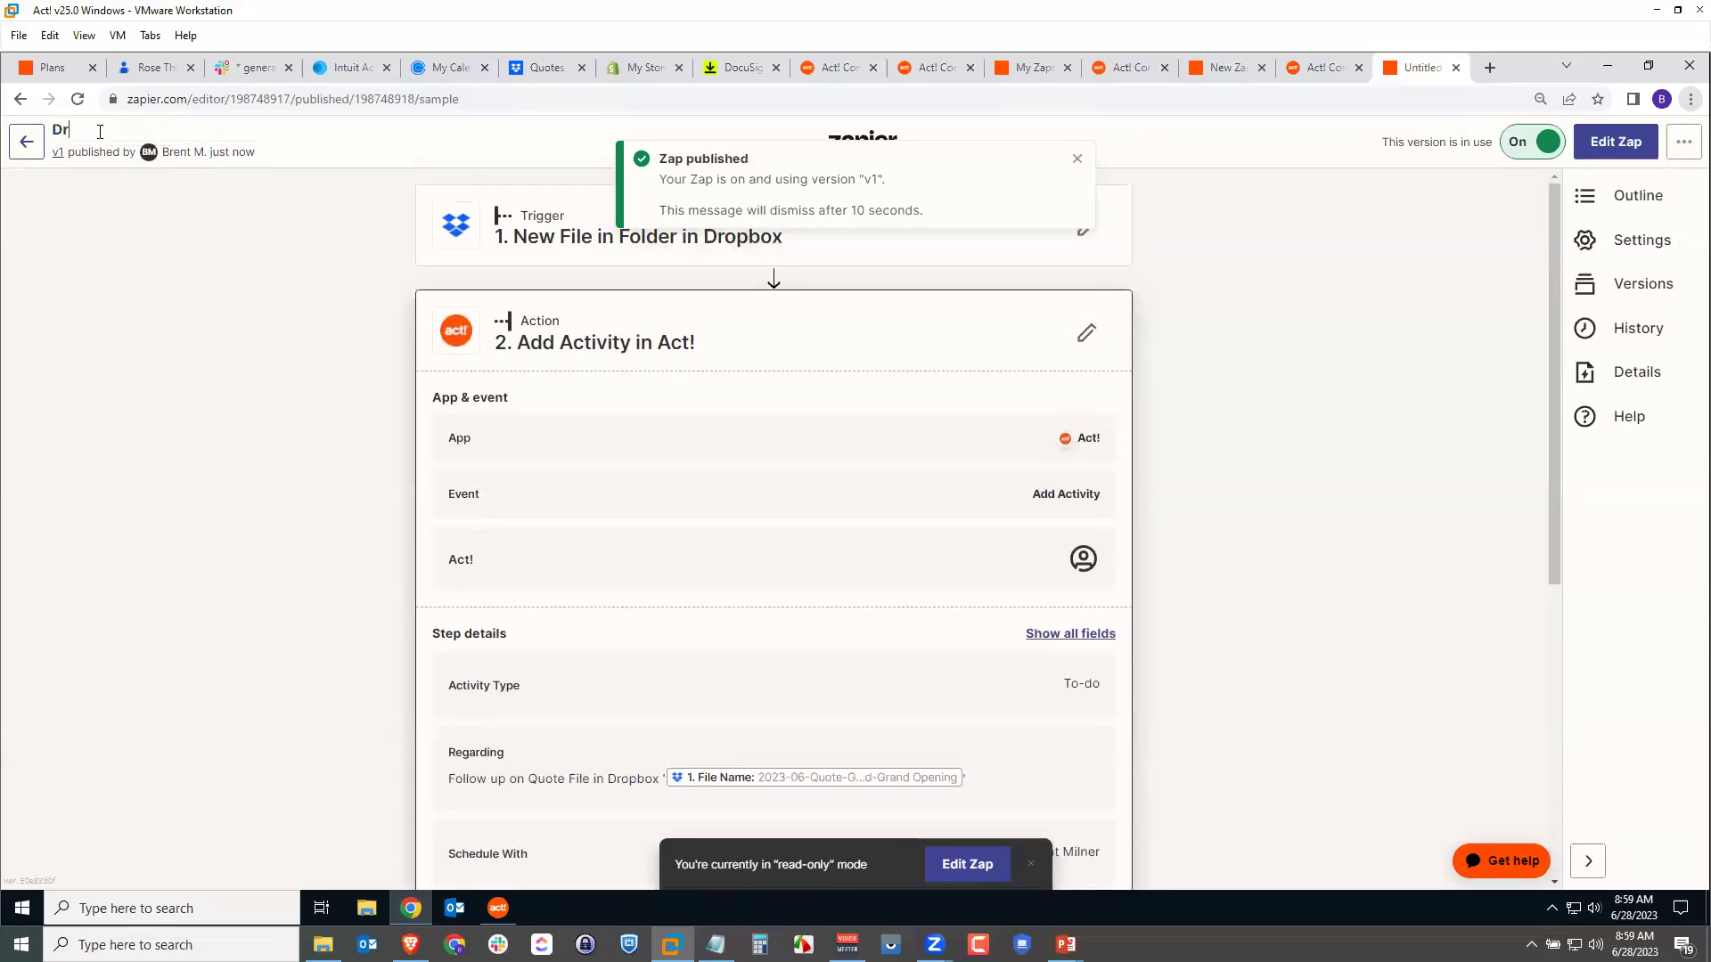
pyautogui.write('ob')
pyautogui.write('box')
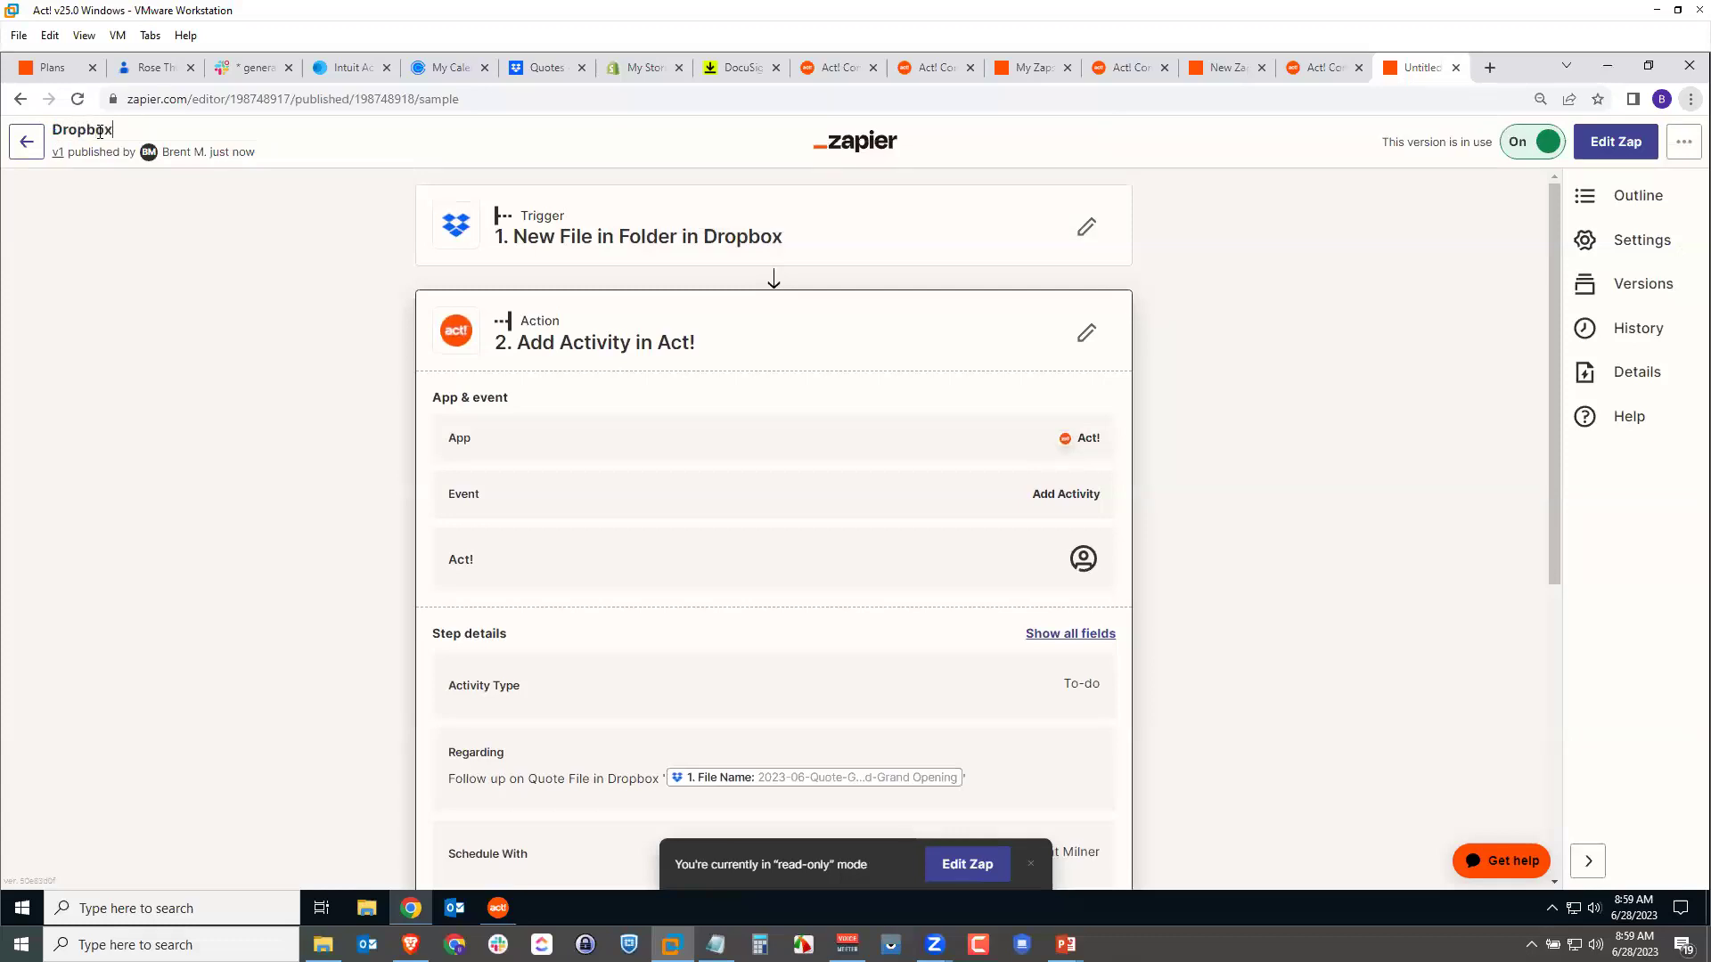
pyautogui.write(' Quotes')
pyautogui.write(' to AcT 1')
pyautogui.write('tivities')
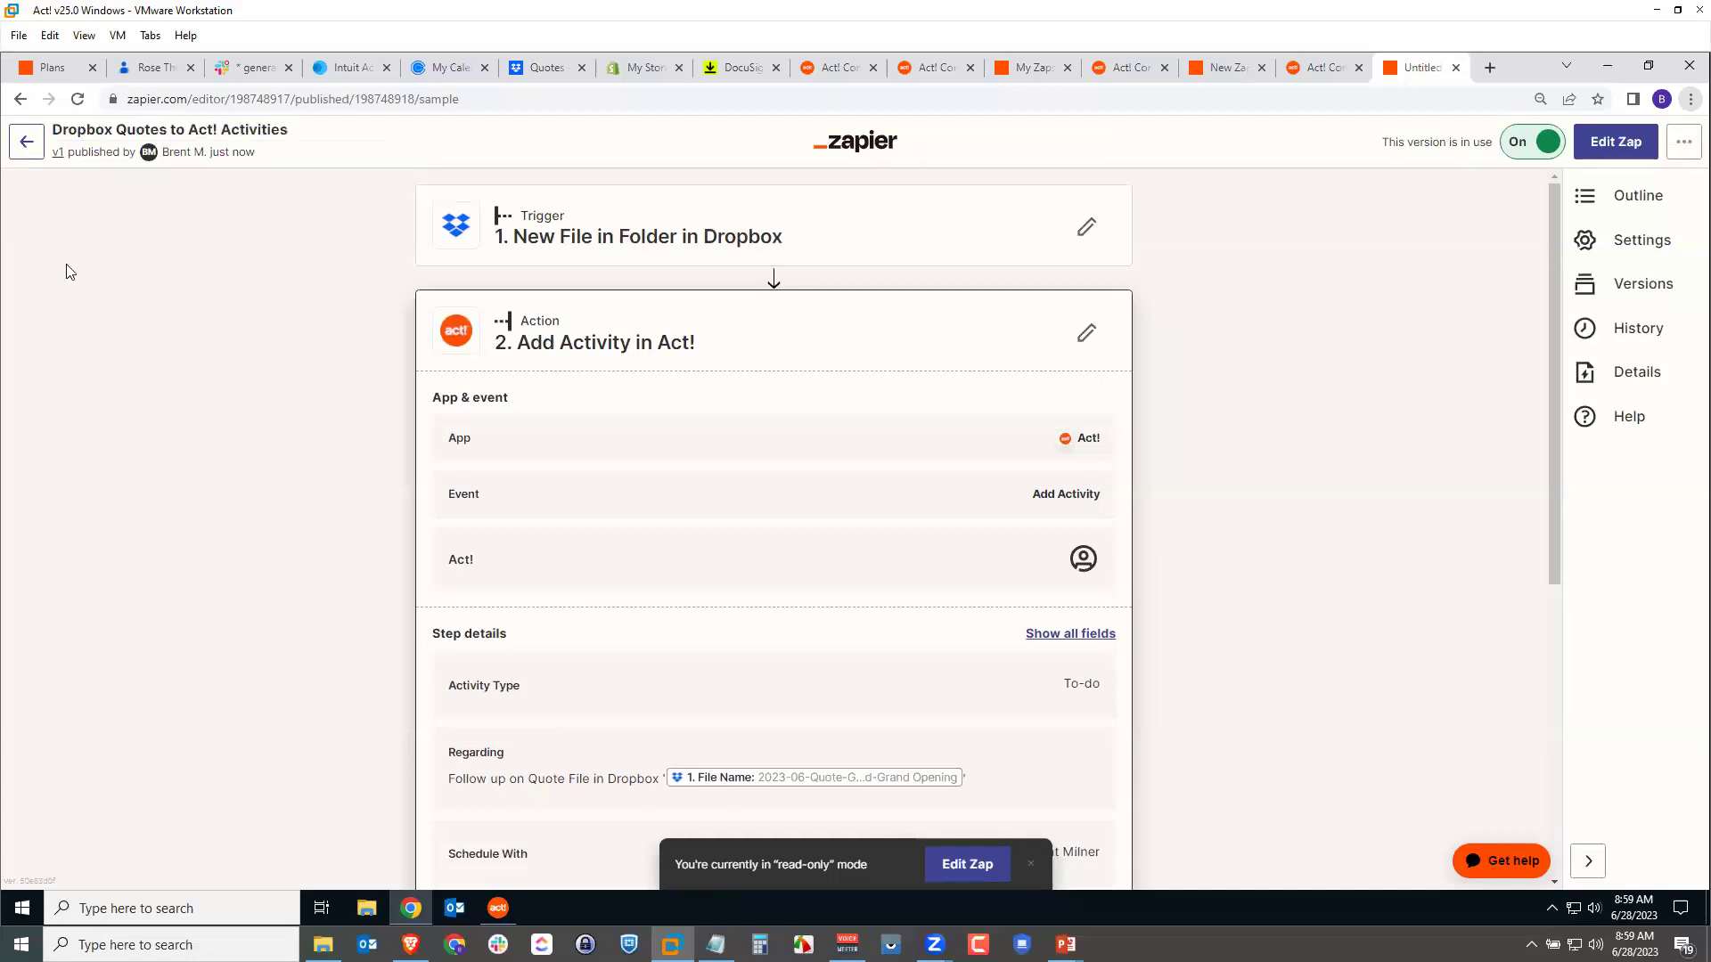
pyautogui.click(25, 142)
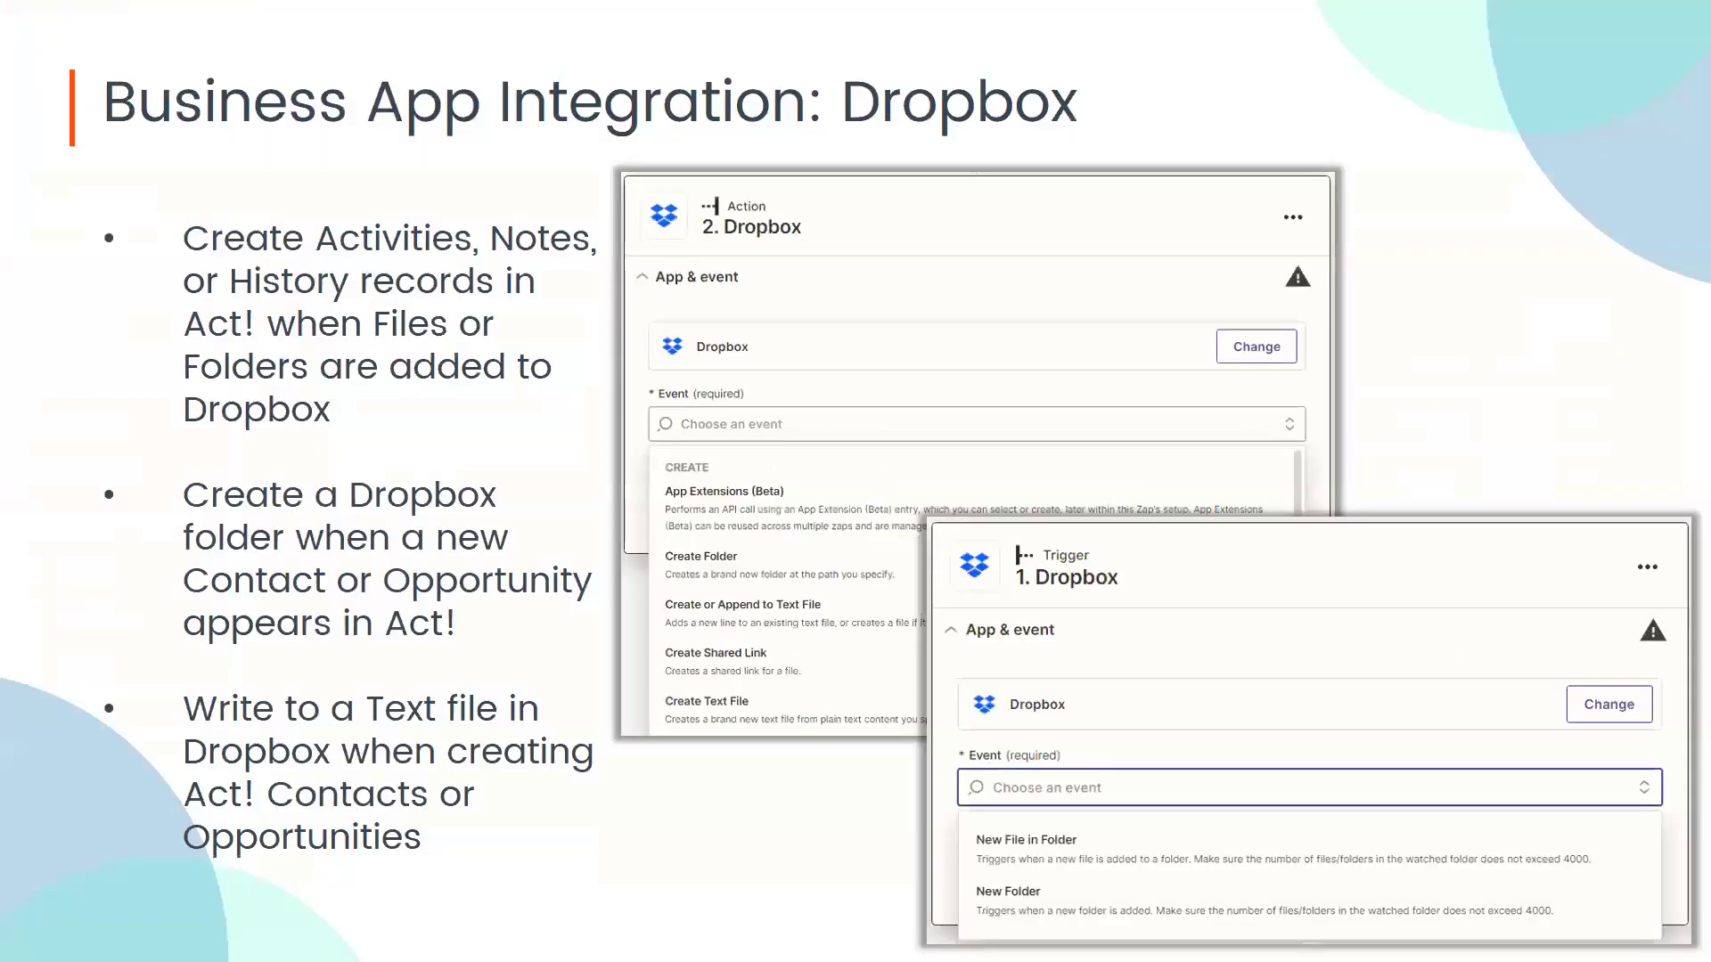
# Step: Advance to the Shopify integration slide covering premium triggers and customer/order actions
pyautogui.press('Right')
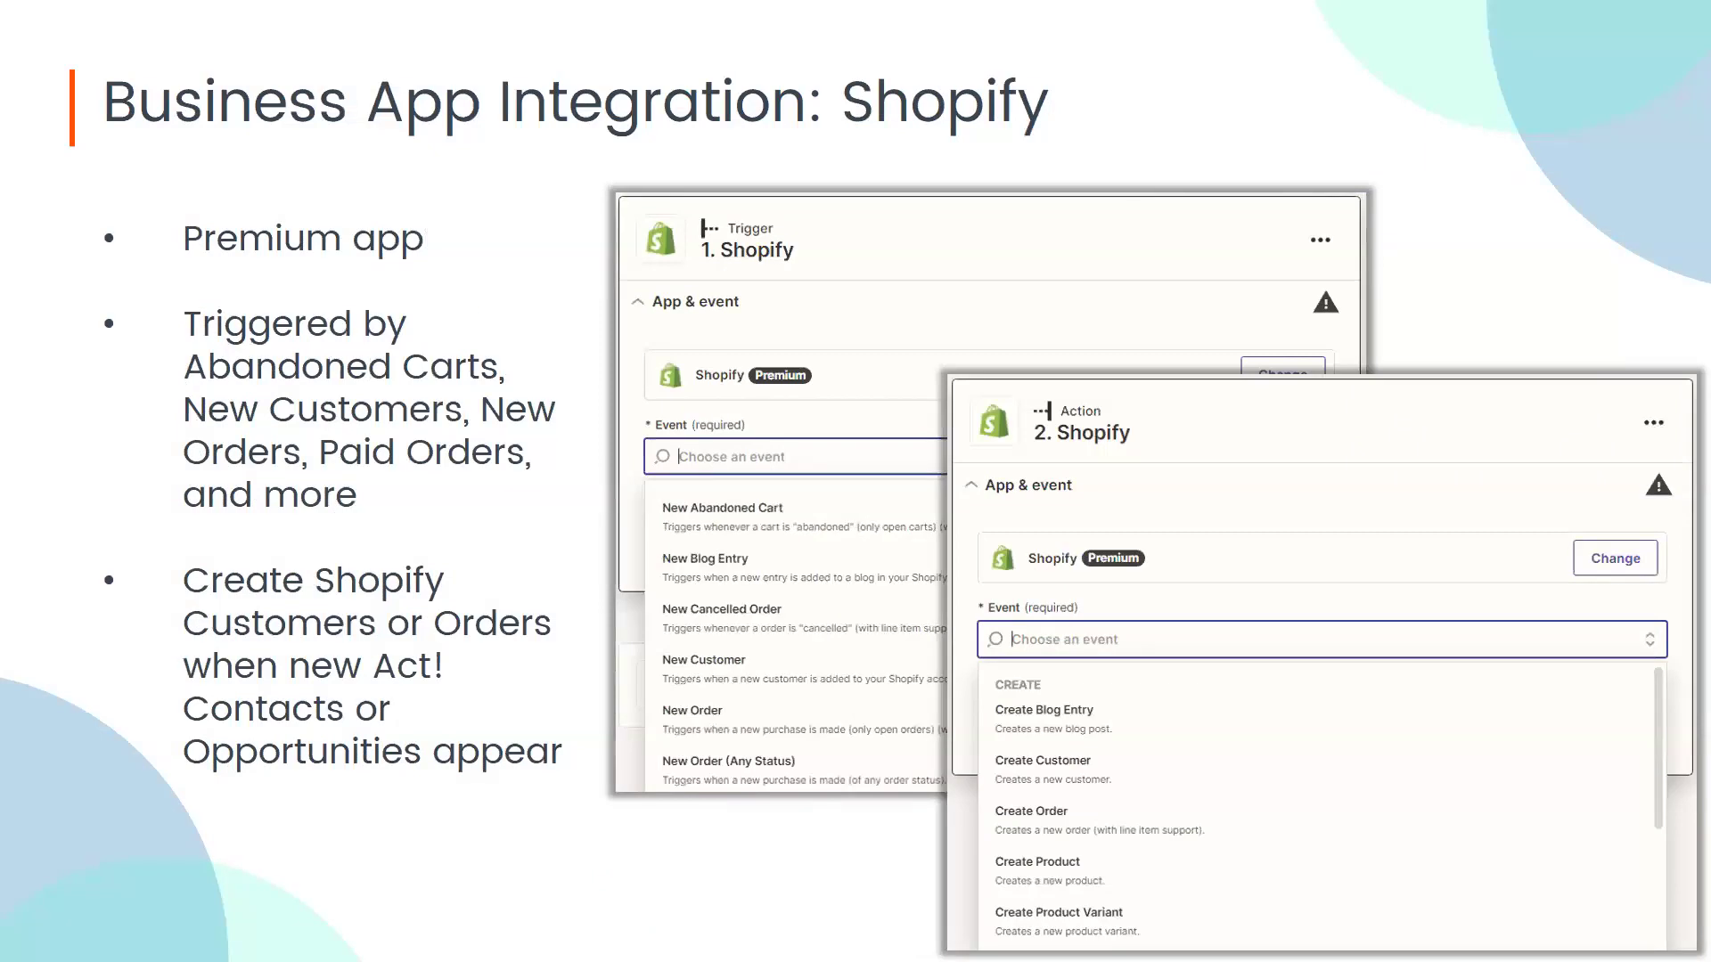
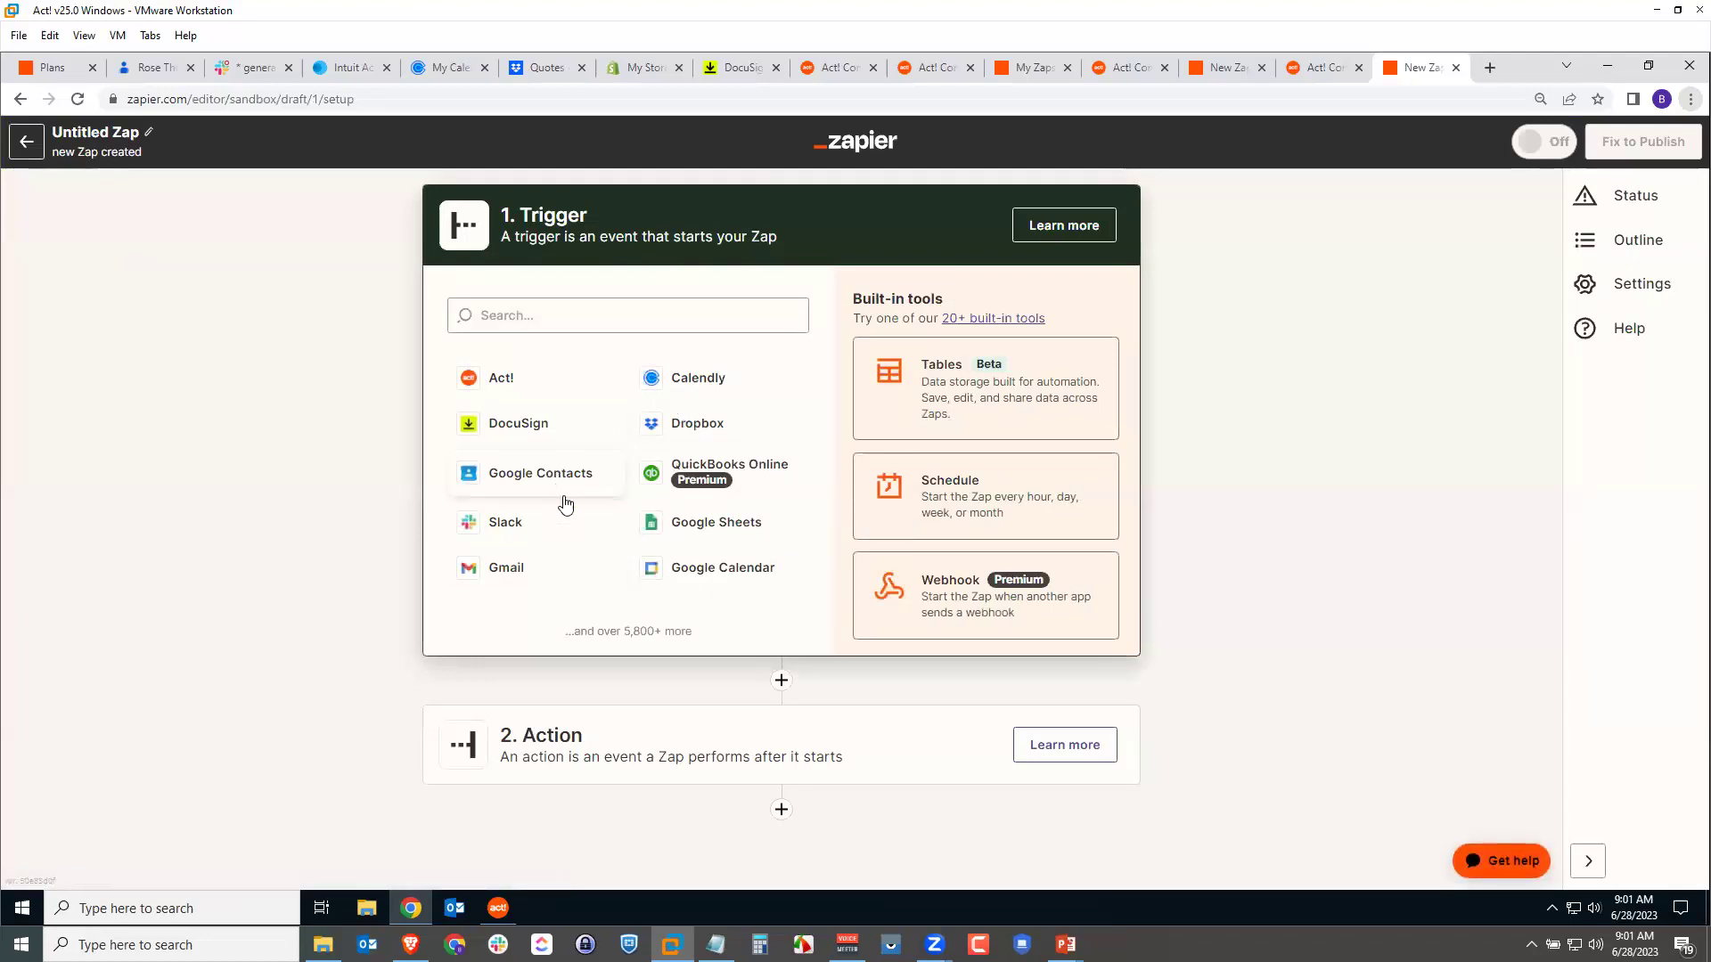
# Step: Set the Zap trigger to Shopify's New Customer event
pyautogui.click(555, 315)
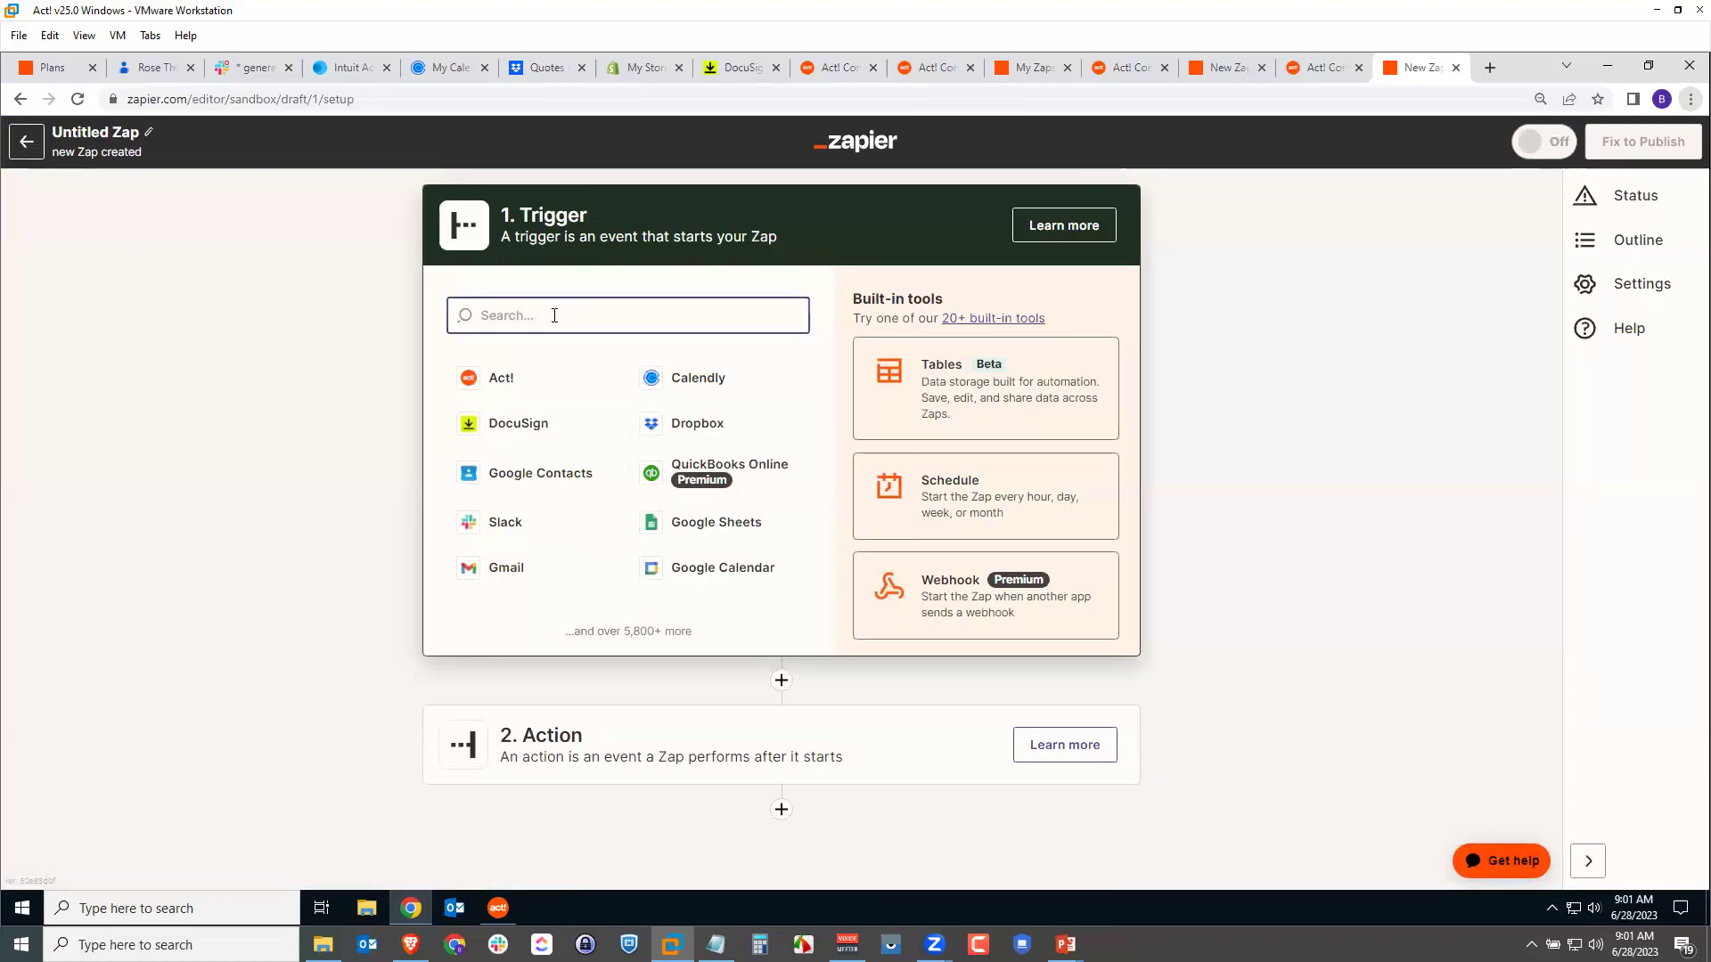
pyautogui.write('shop')
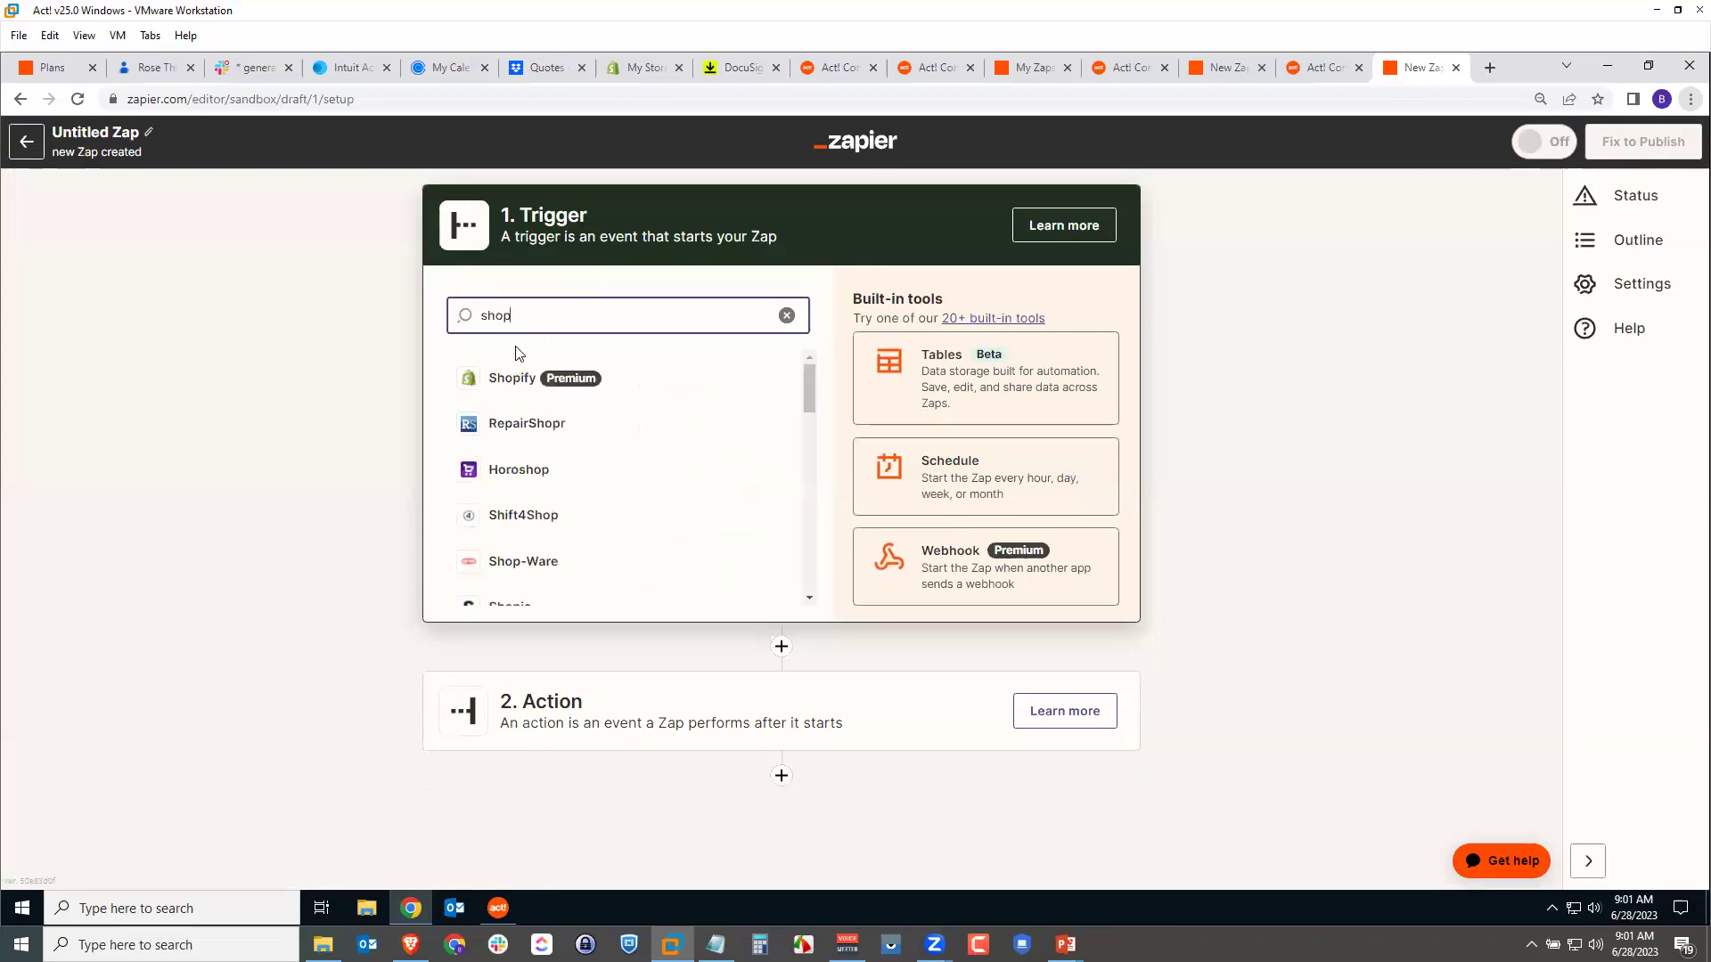
pyautogui.click(491, 381)
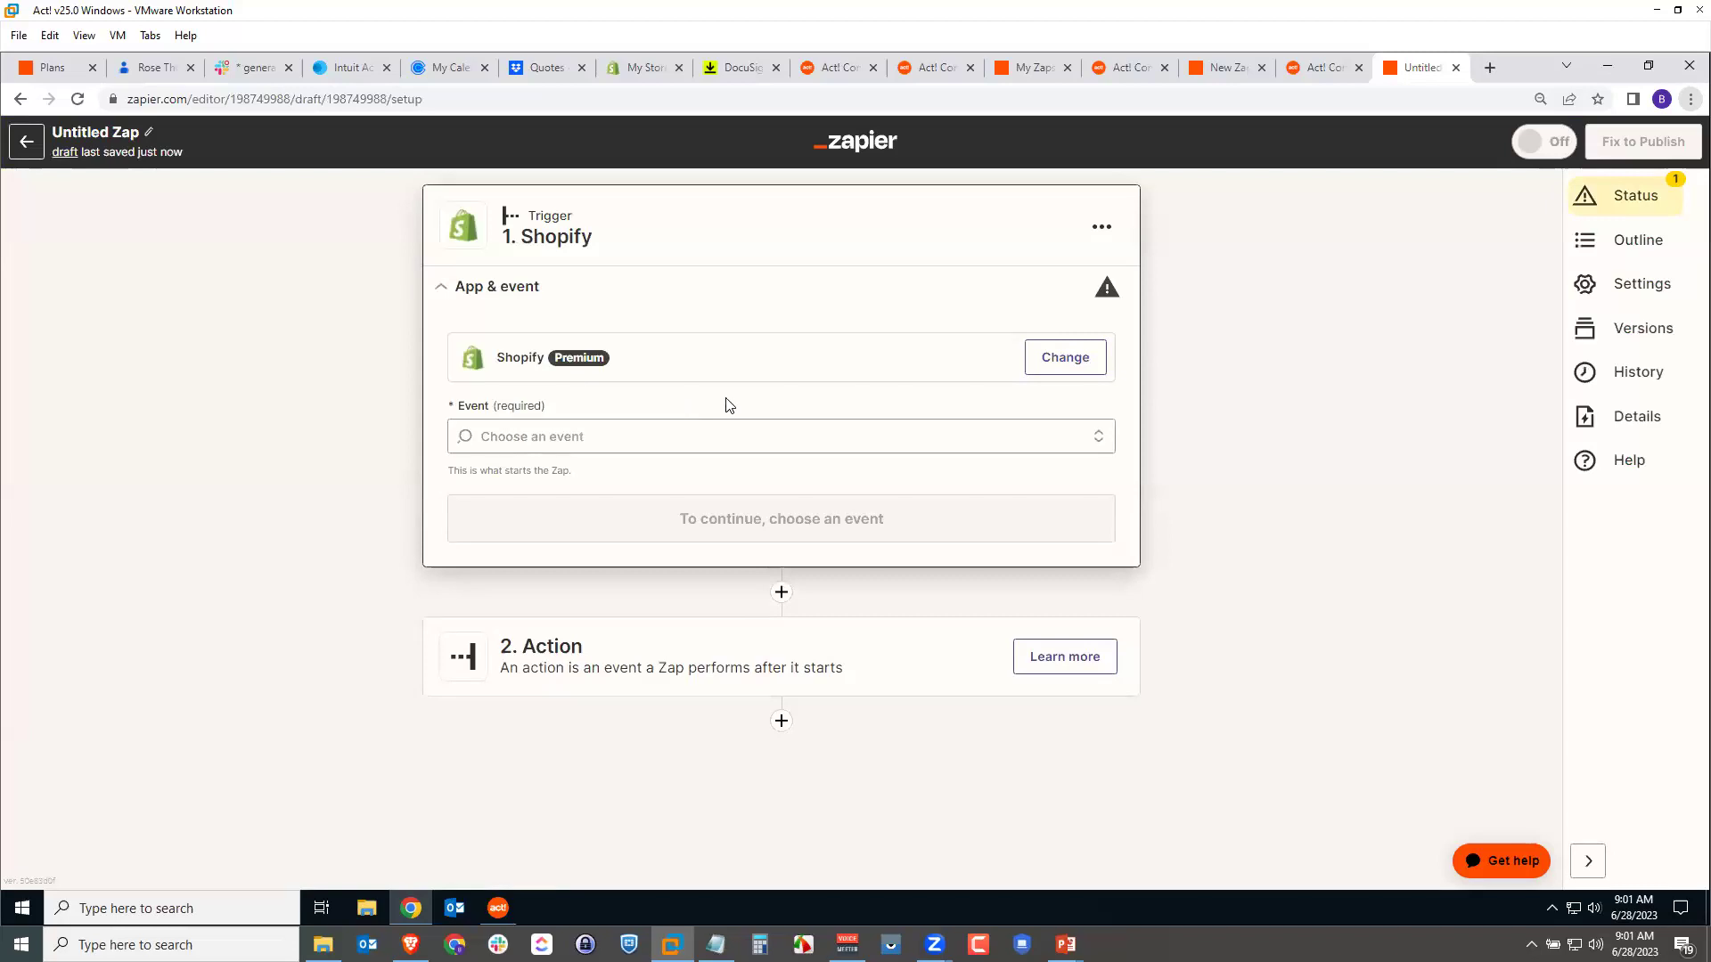
pyautogui.click(629, 431)
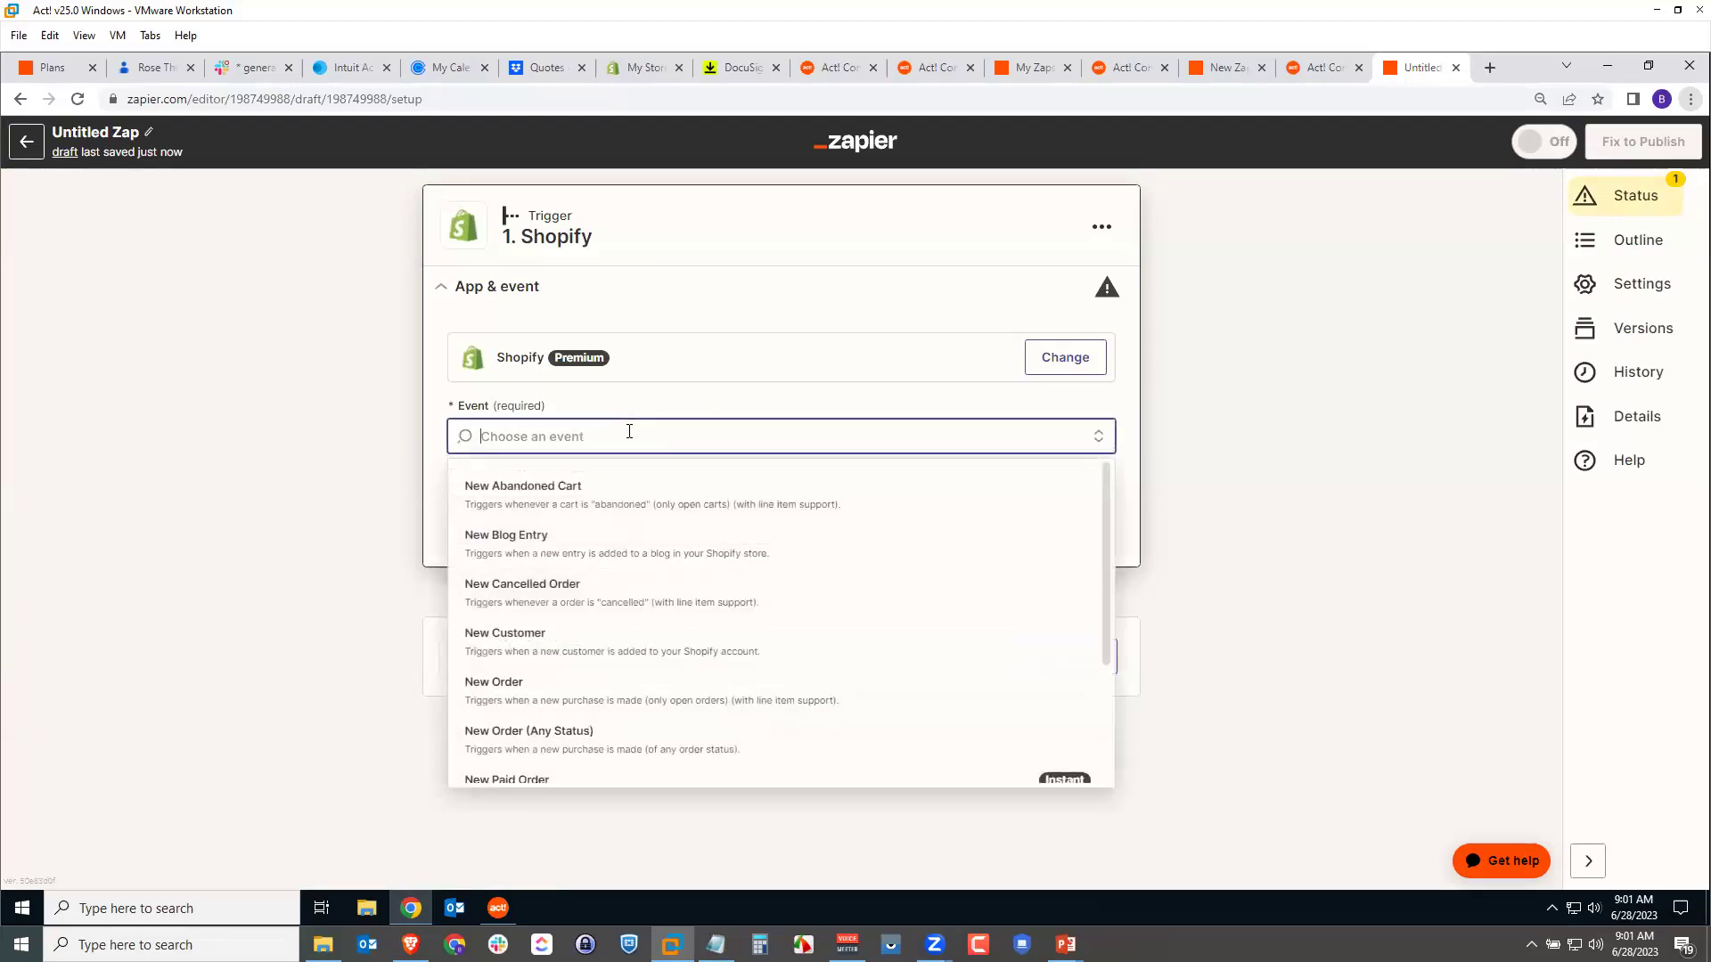
pyautogui.click(579, 637)
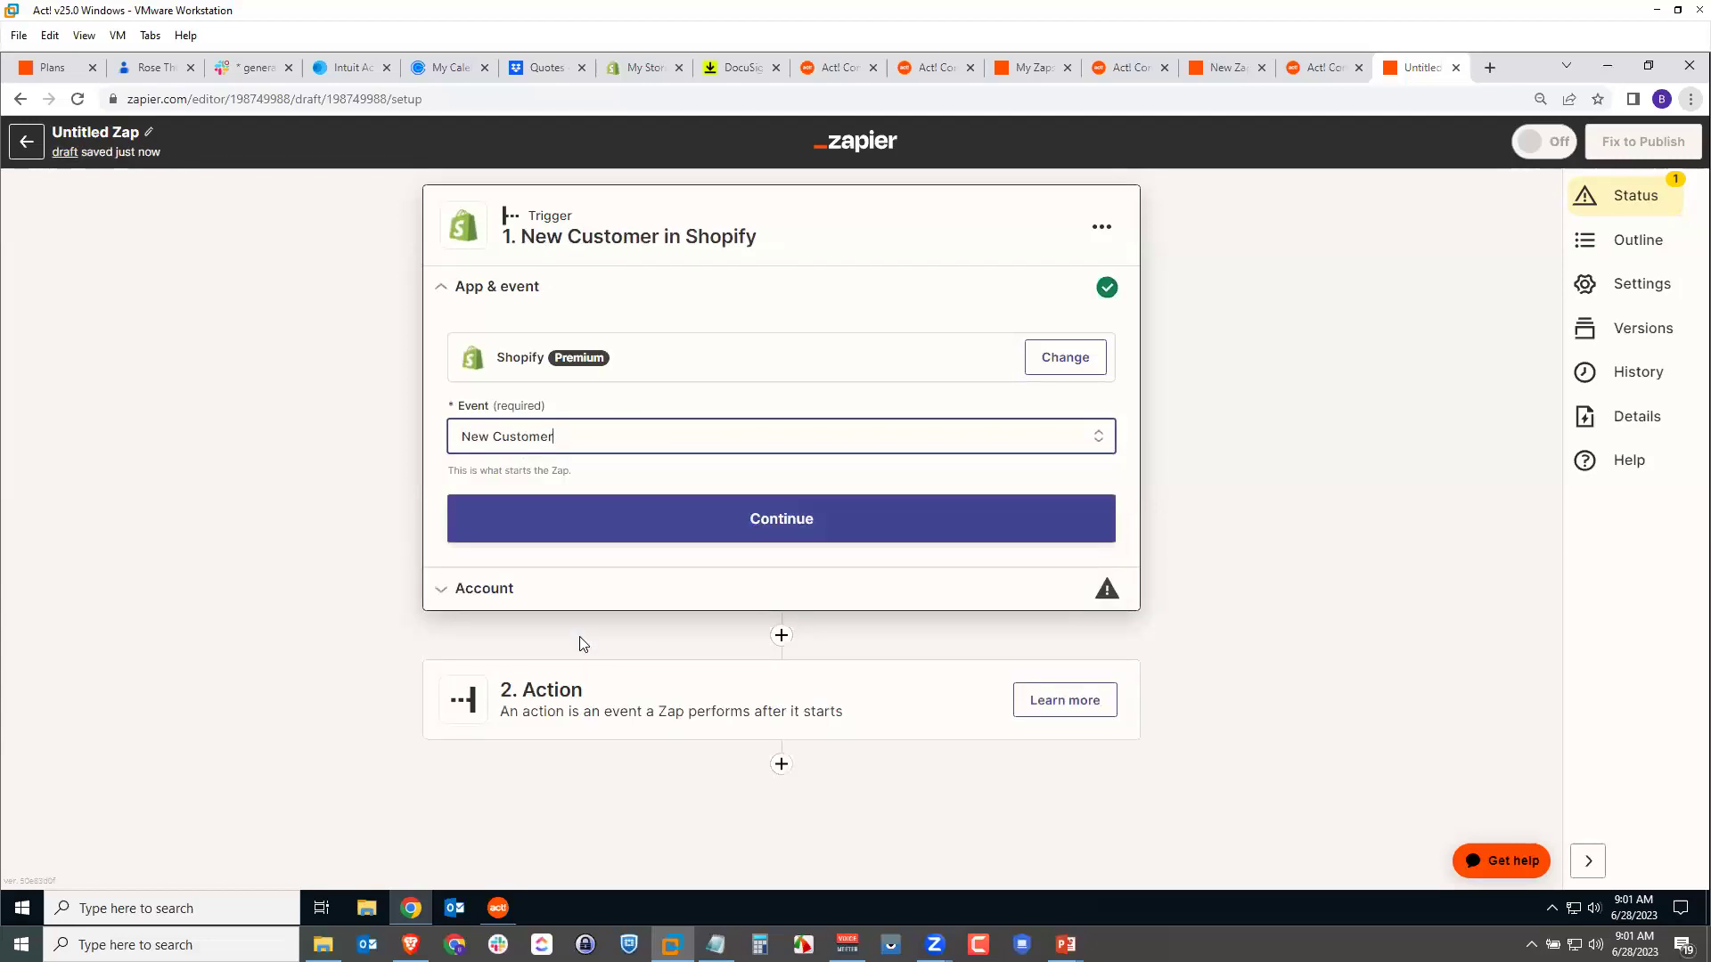
pyautogui.click(779, 522)
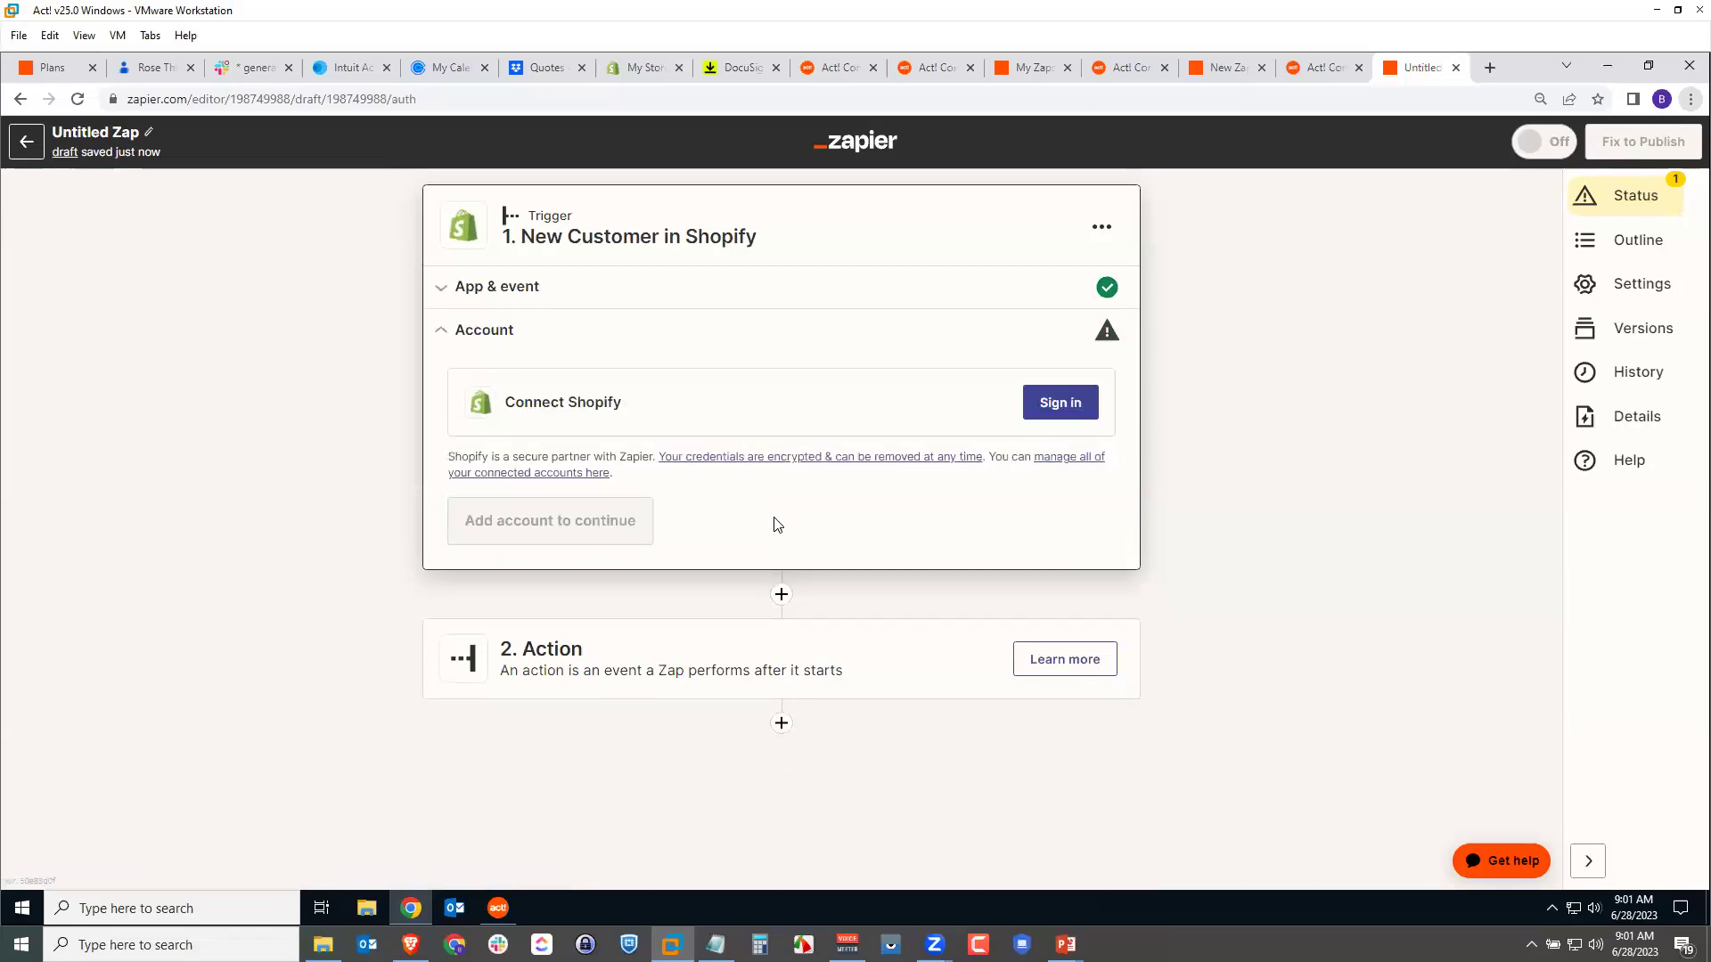
# Step: Start the Shopify account sign-in, then switch to the store's admin Customers page
pyautogui.click(1070, 405)
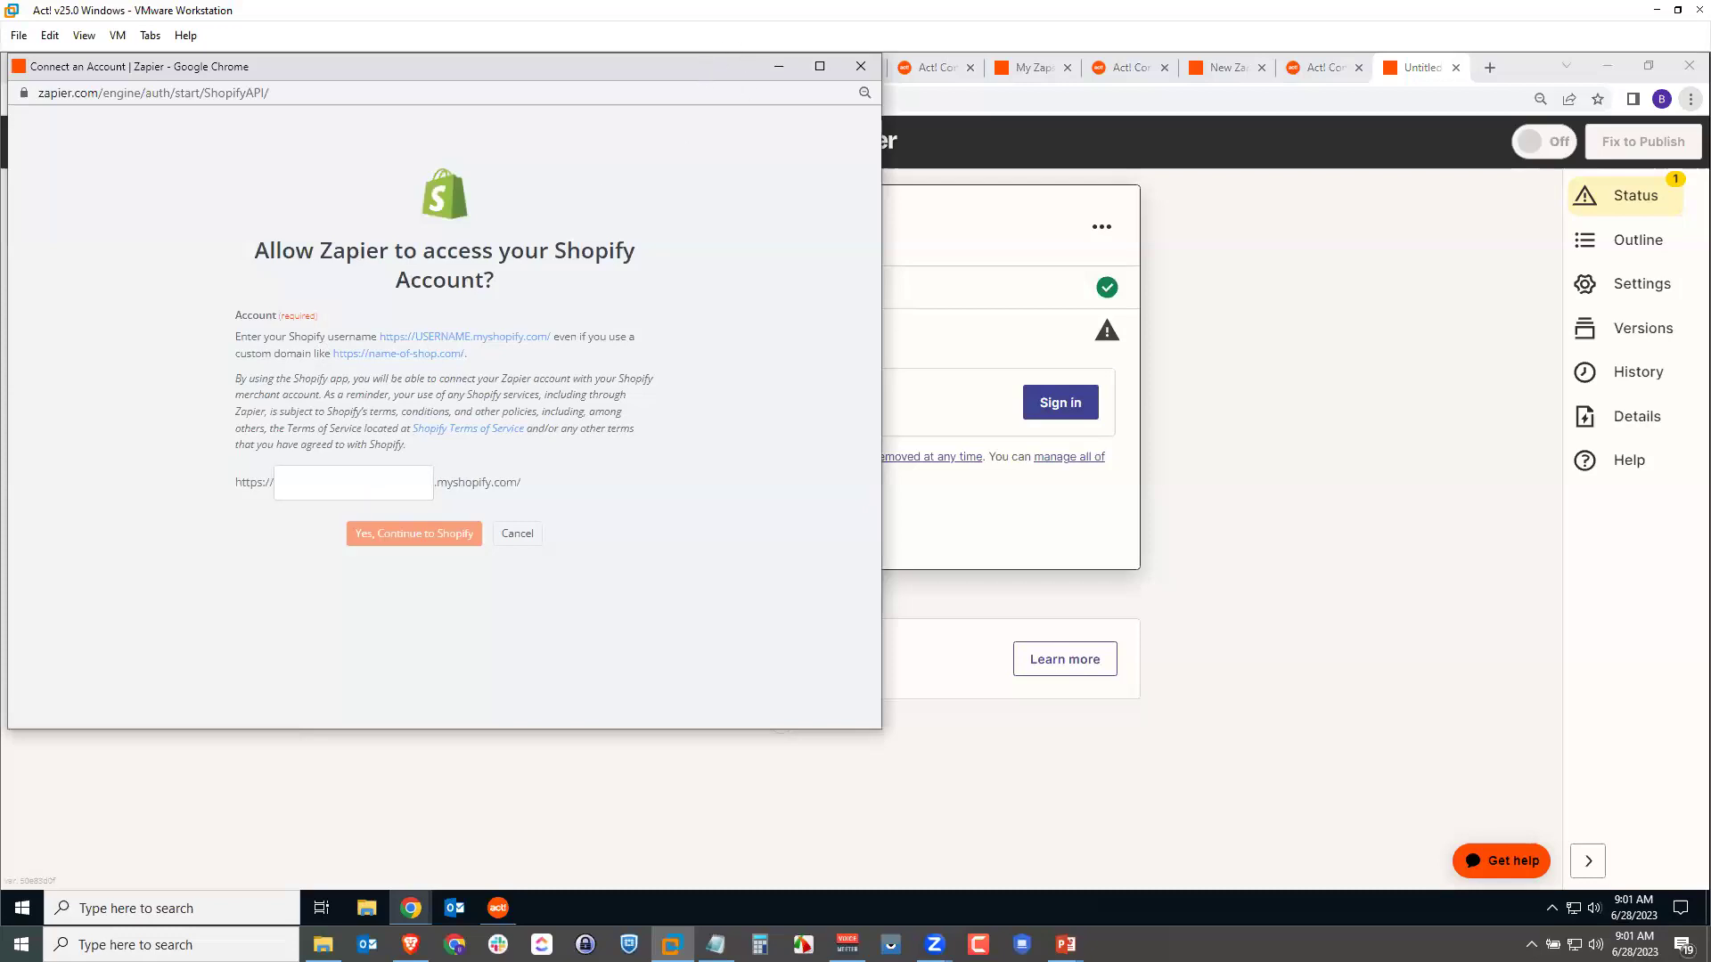
pyautogui.moveTo(703, 68); pyautogui.dragTo(740, 126)
pyautogui.click(635, 71)
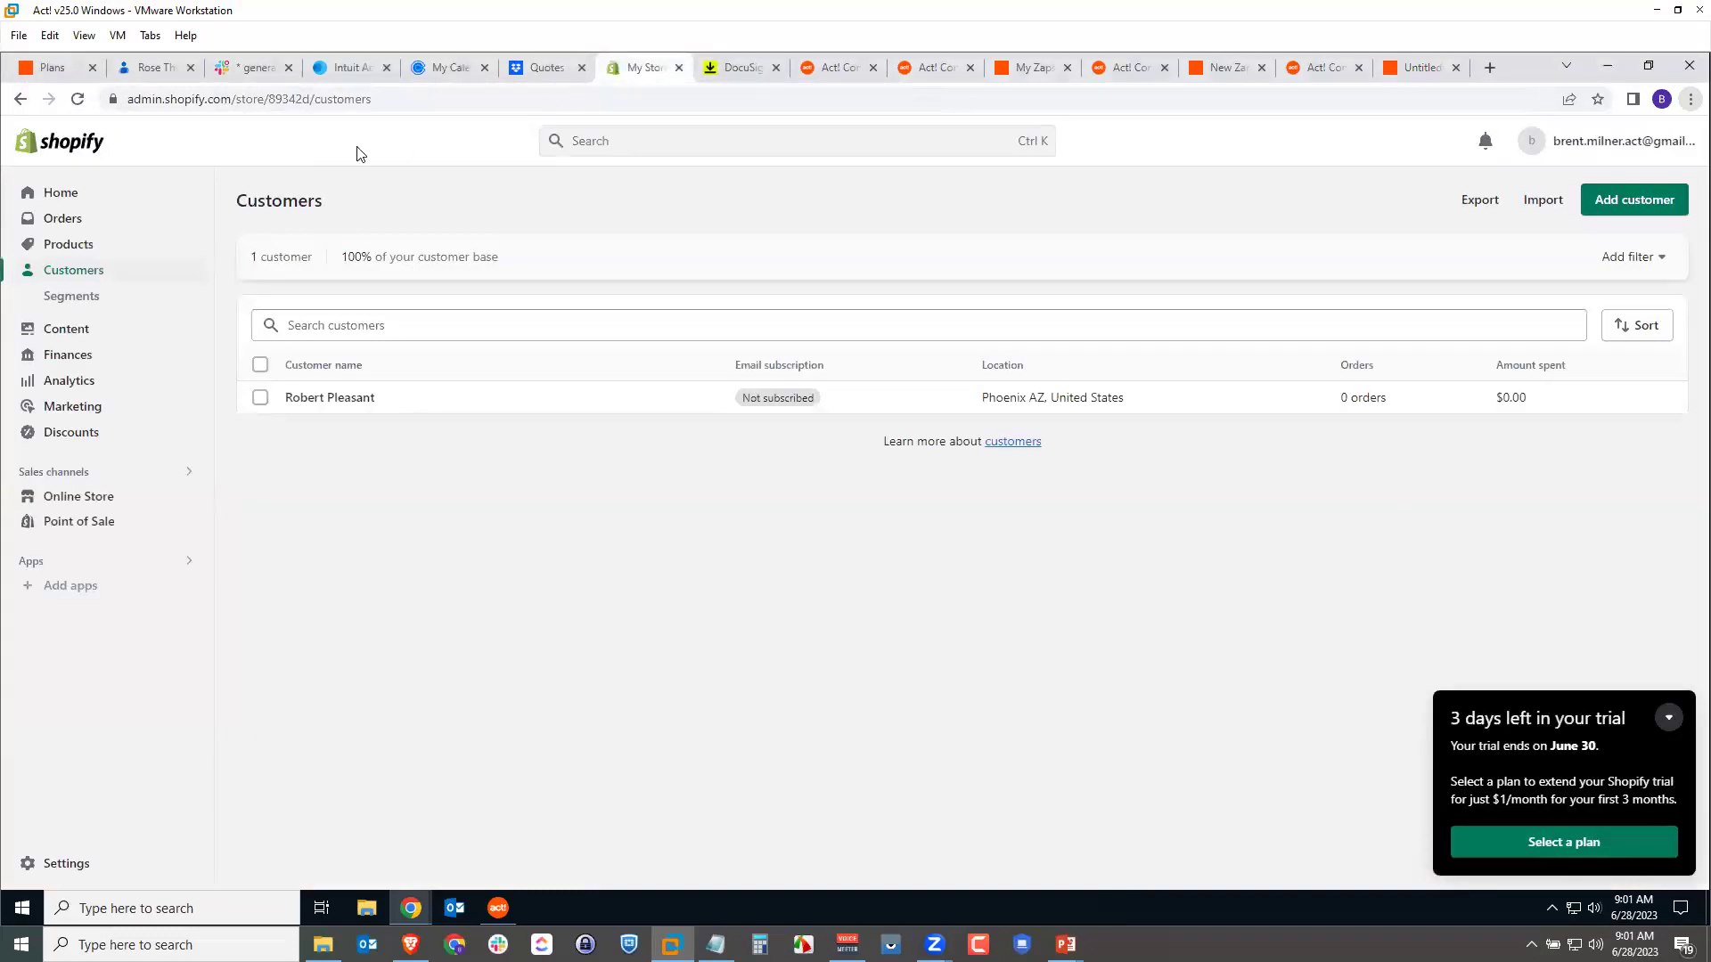
# Step: Copy the store identifier from the Shopify address bar and return to the Customers list
pyautogui.click(79, 152)
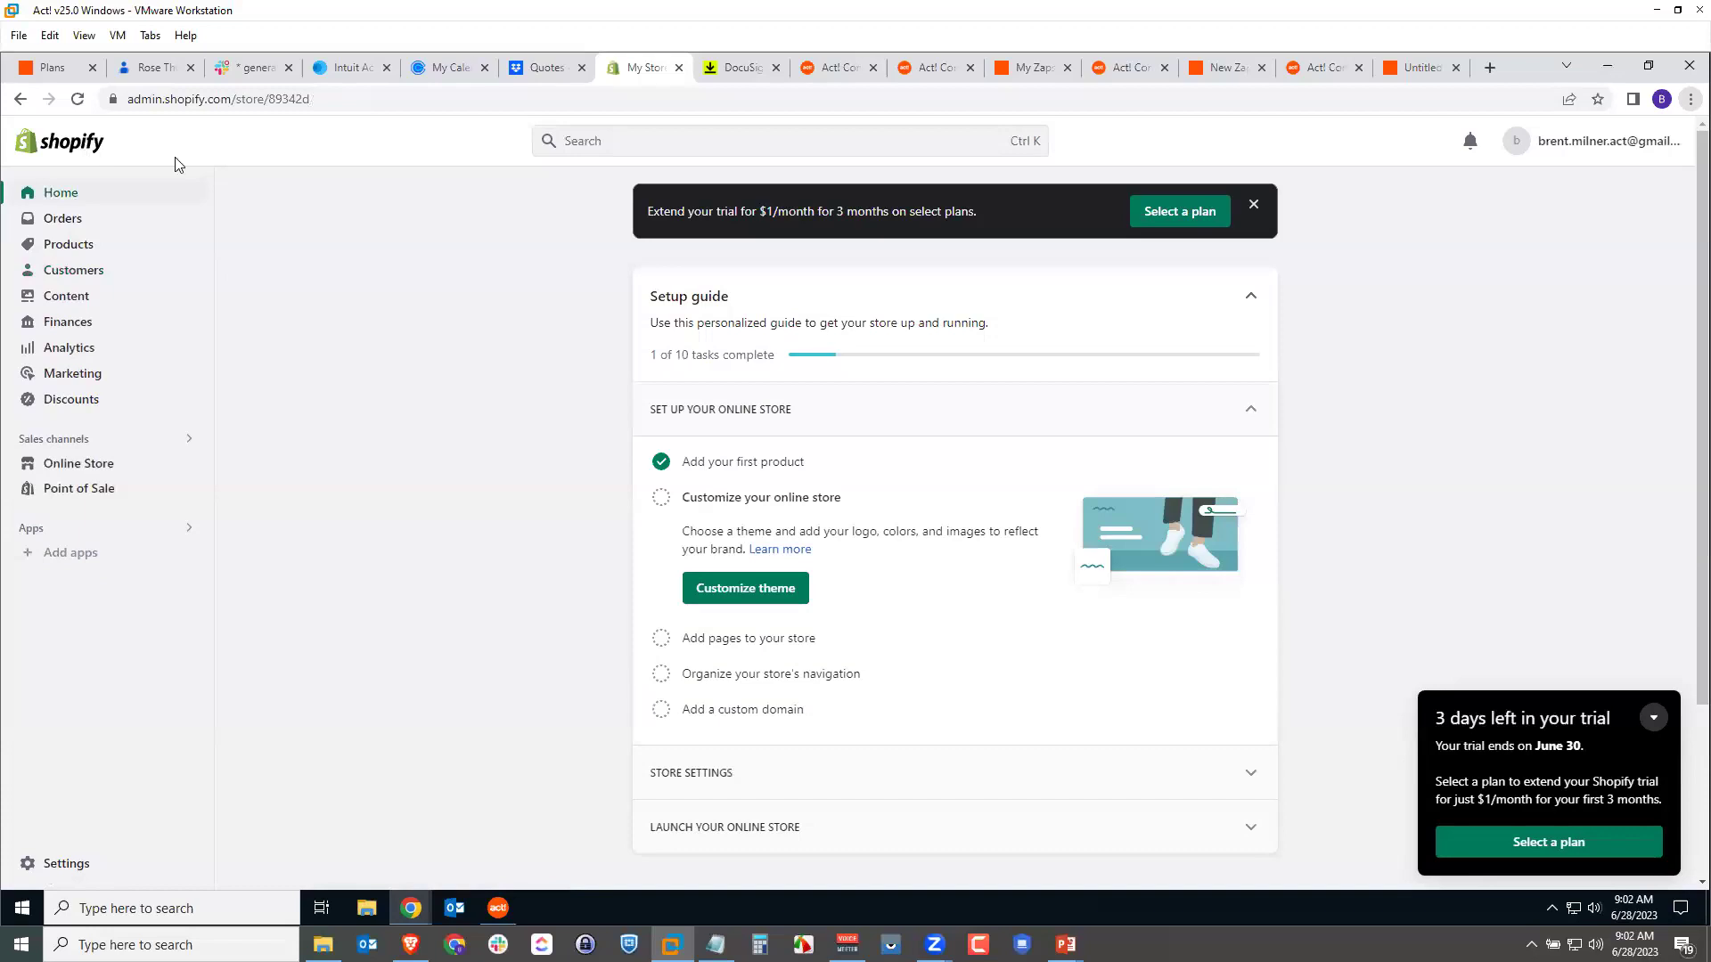
pyautogui.click(297, 98)
pyautogui.moveTo(297, 98); pyautogui.dragTo(267, 101)
pyautogui.hotkey('ctrl', 'c')
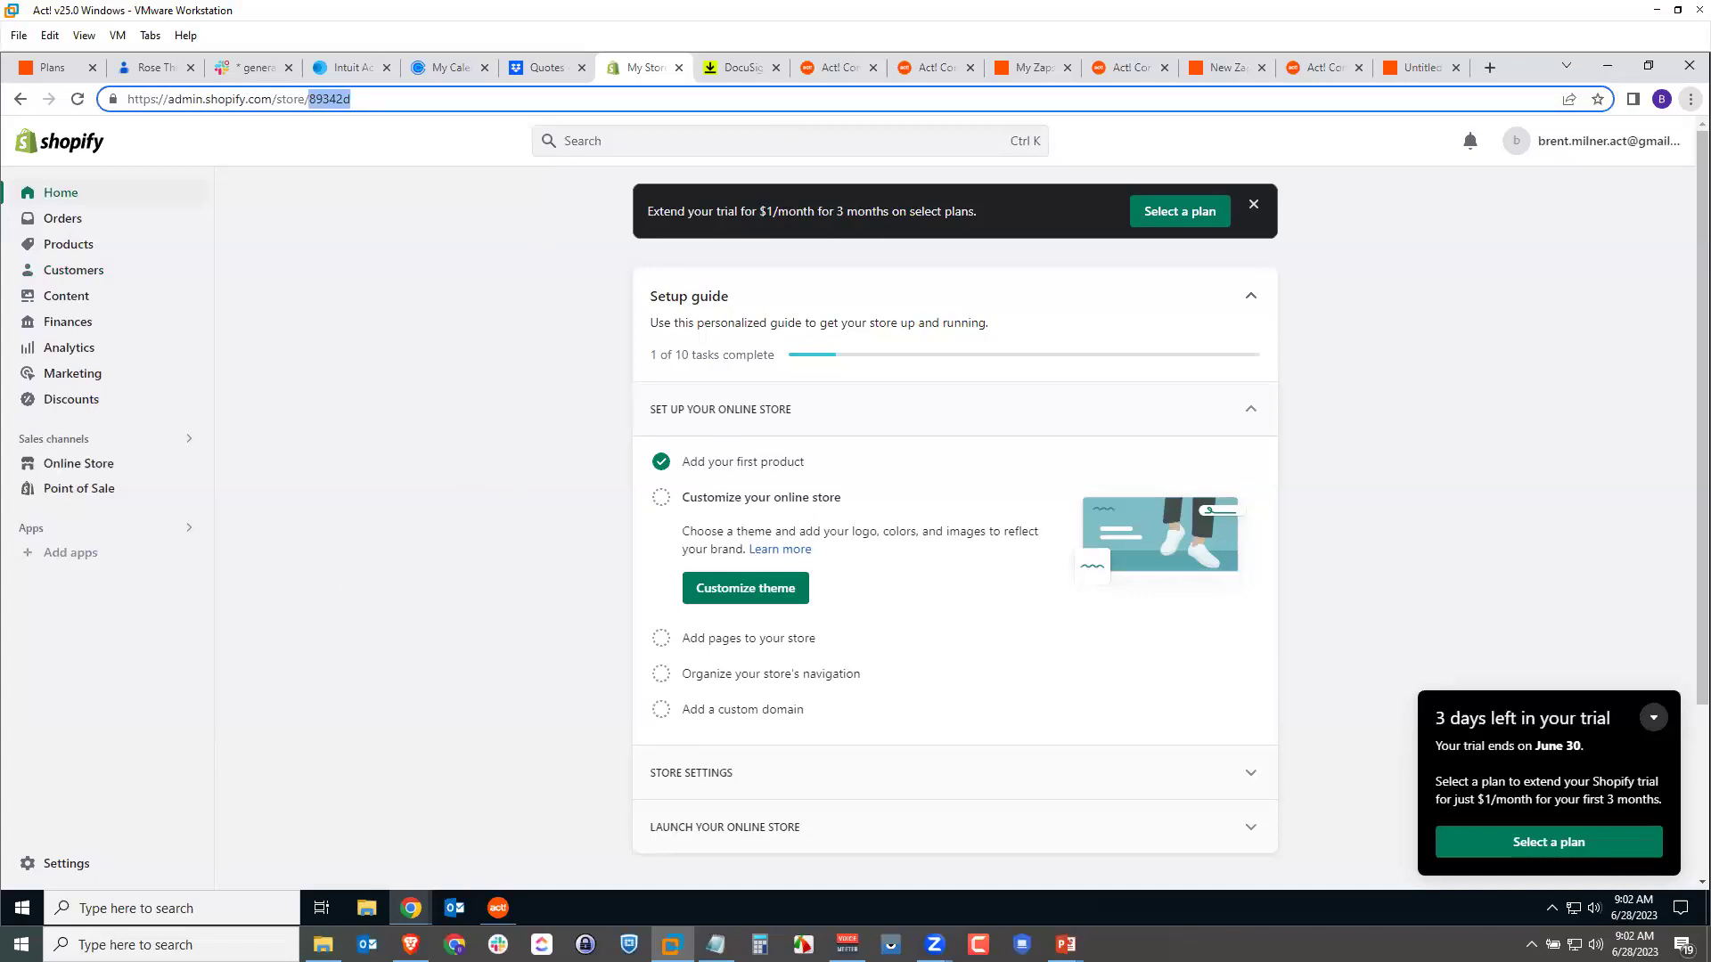
pyautogui.click(62, 196)
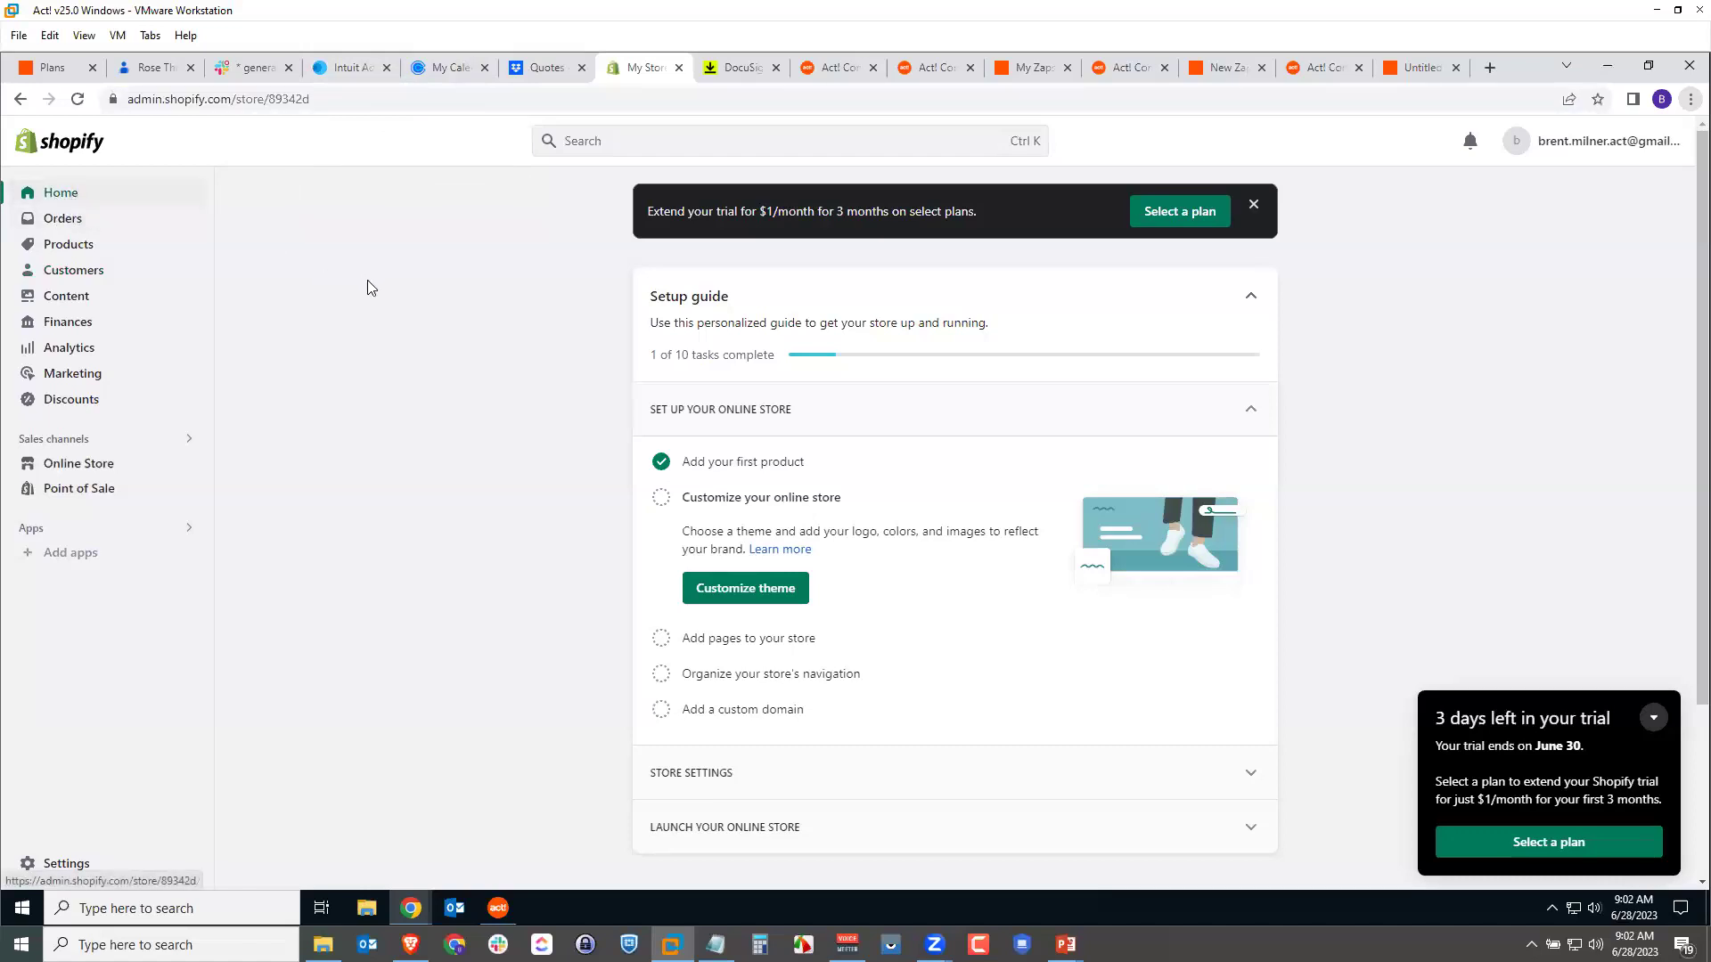
pyautogui.scroll(-1, 513, 534)
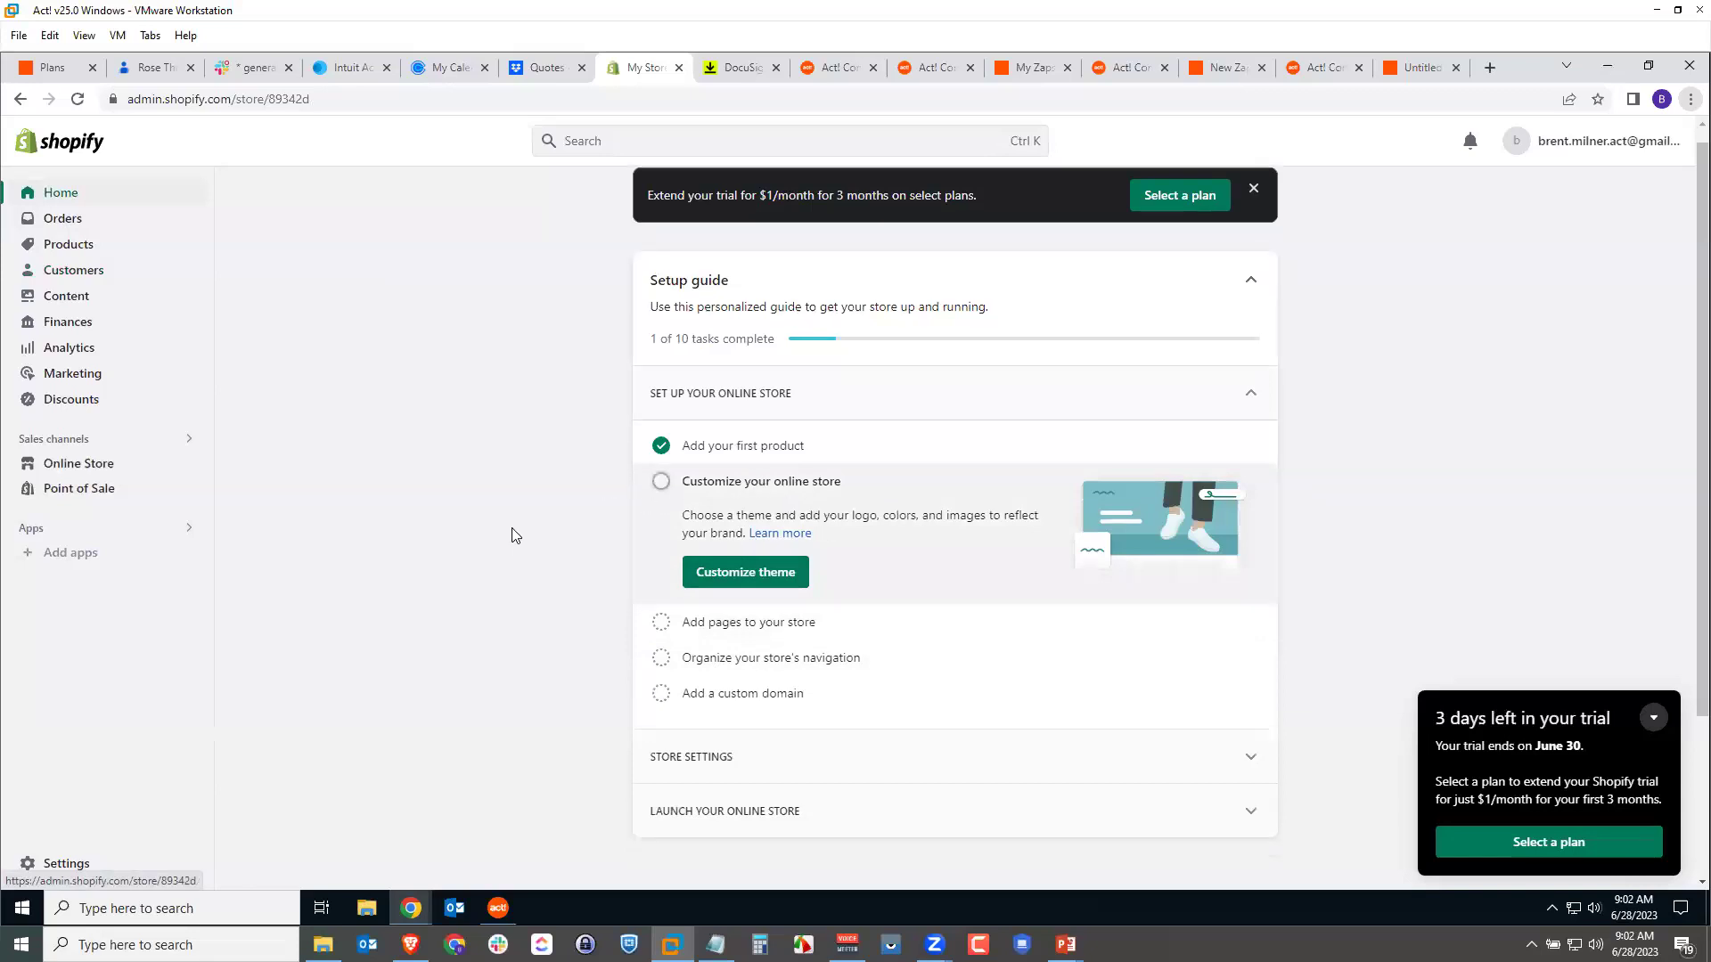
pyautogui.scroll(-3, 513, 535)
pyautogui.scroll(3, 513, 534)
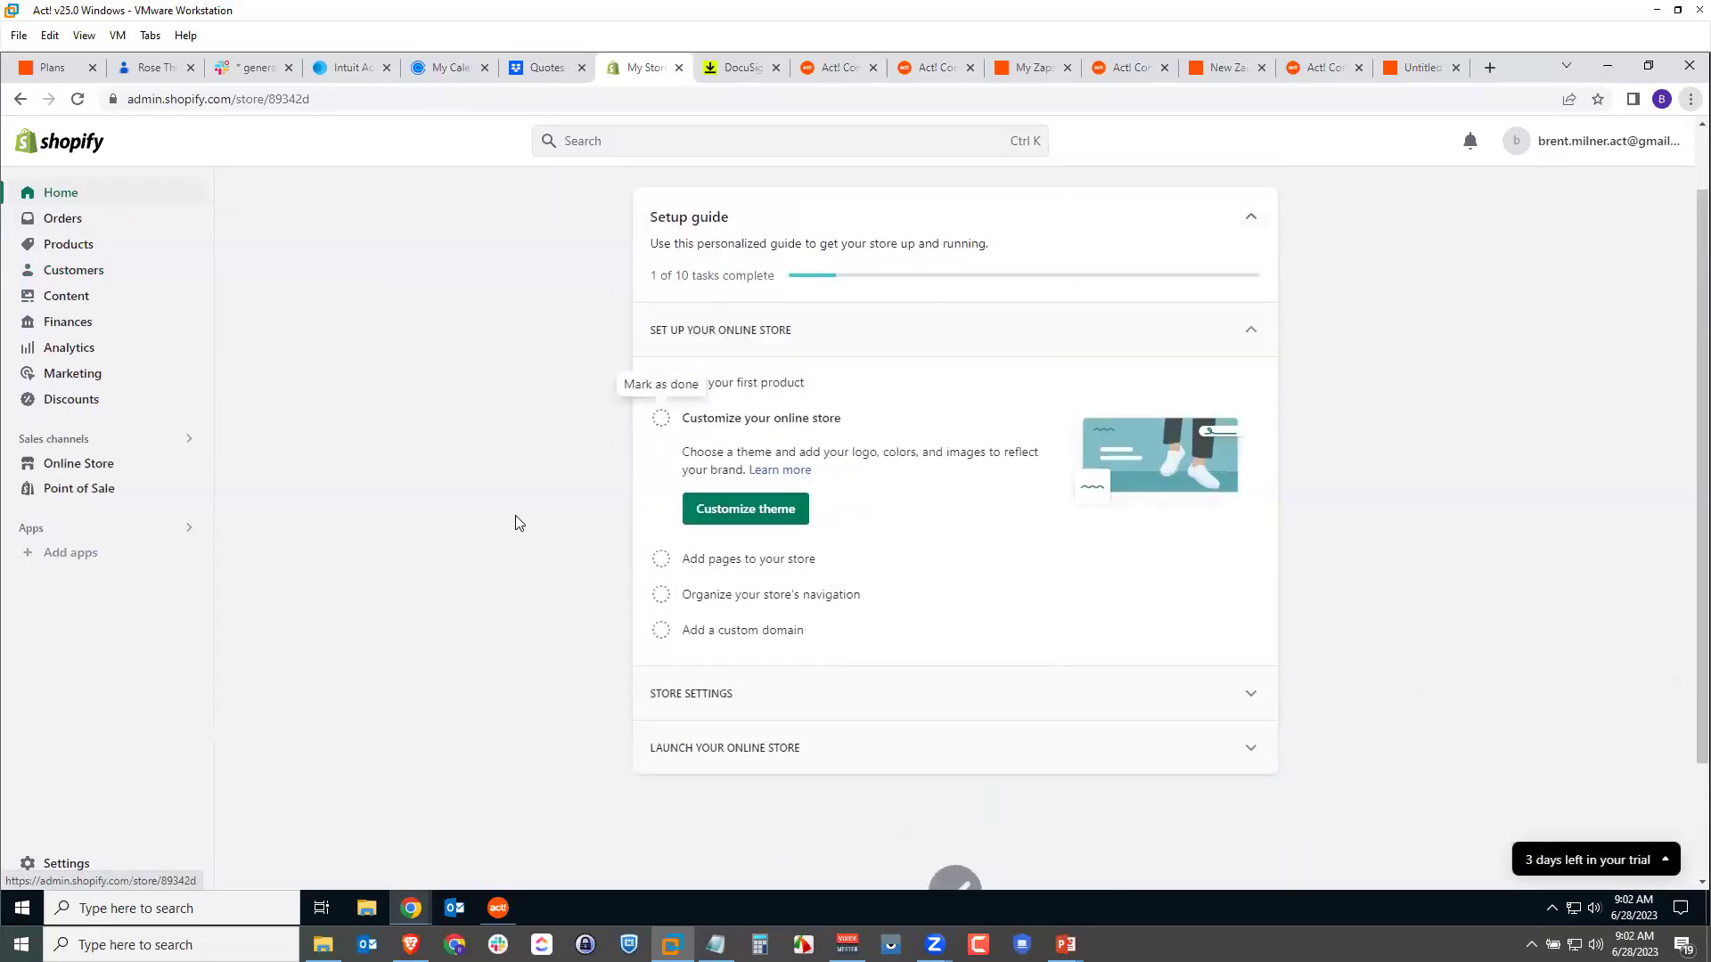
pyautogui.click(74, 270)
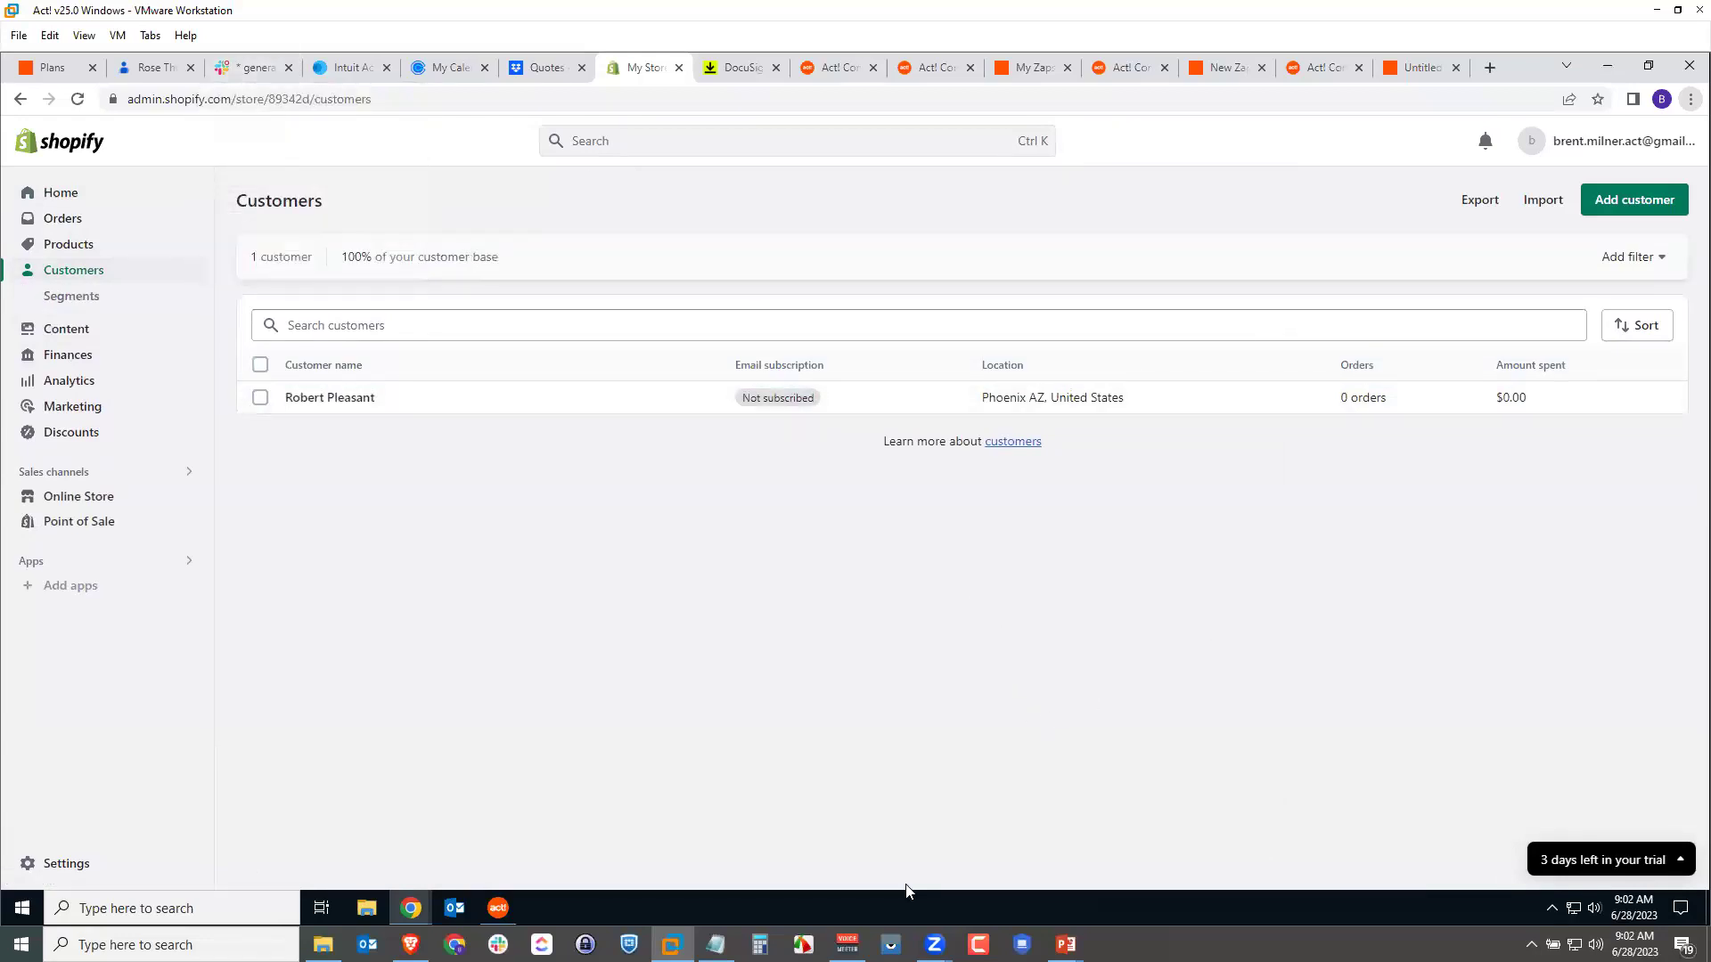
# Step: Paste the store identifier into Zapier's Shopify store name field and continue to Shopify
pyautogui.moveTo(426, 905)
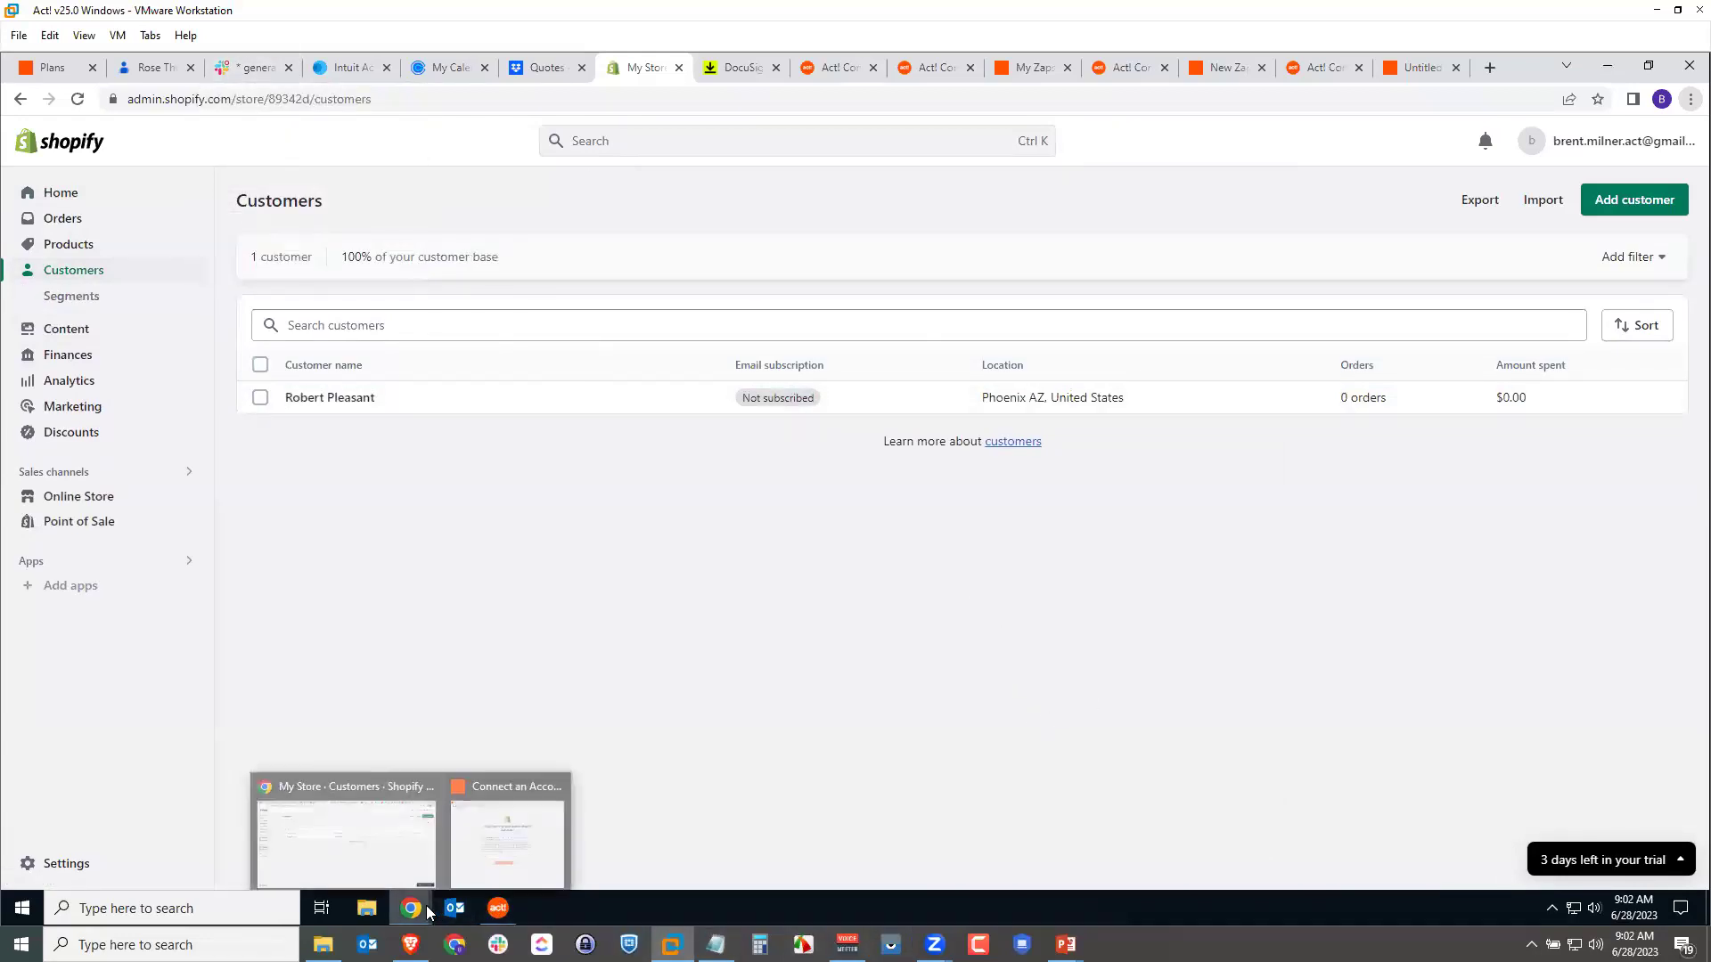
pyautogui.click(534, 860)
pyautogui.click(399, 539)
pyautogui.hotkey('ctrl', 'v')
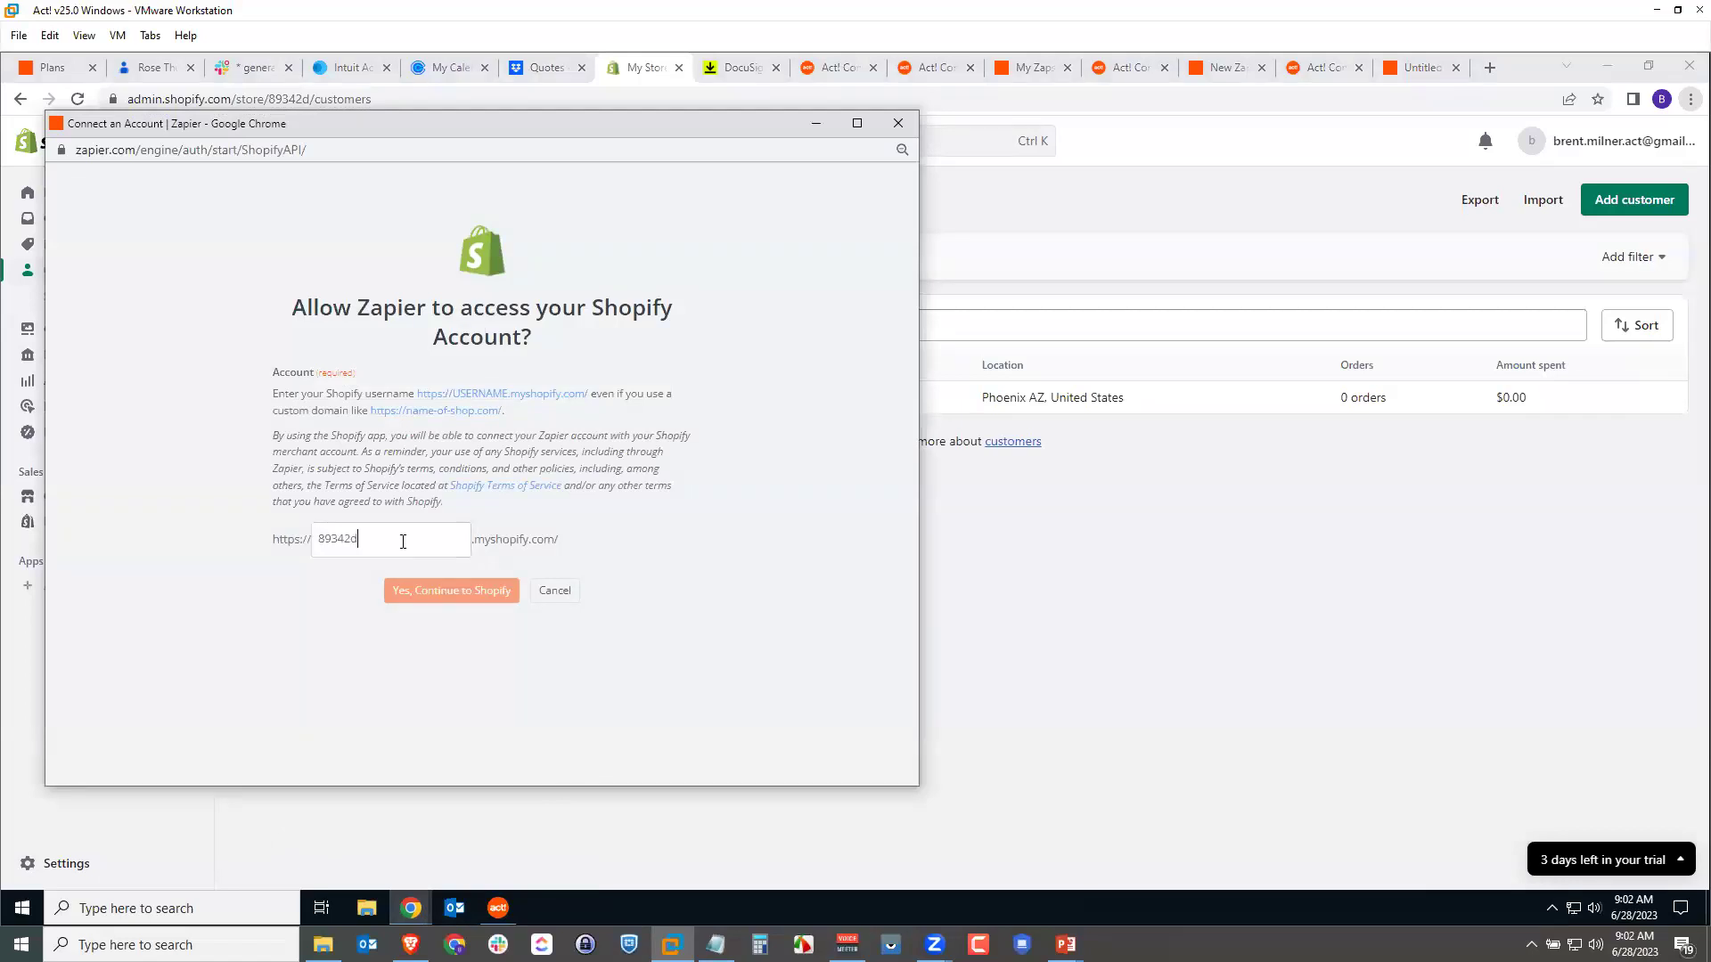
pyautogui.click(450, 592)
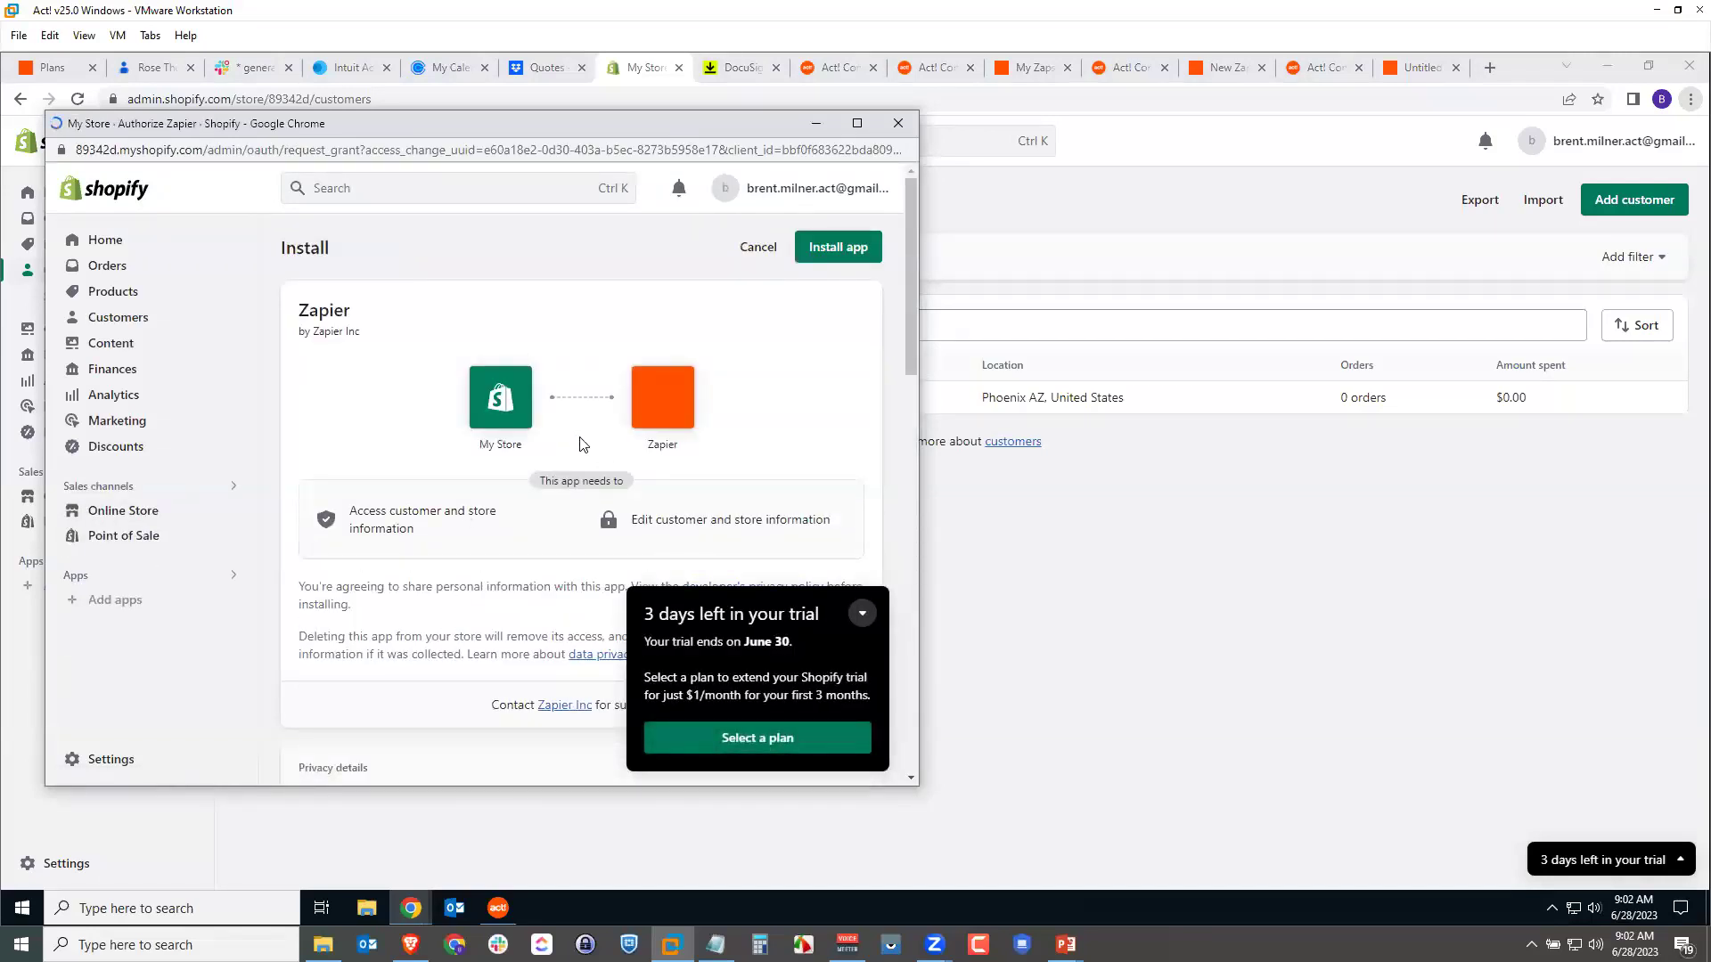
pyautogui.moveTo(909, 344); pyautogui.dragTo(704, 401)
# Step: Install the Zapier app in the Shopify store and return to the Zap editor
pyautogui.click(841, 254)
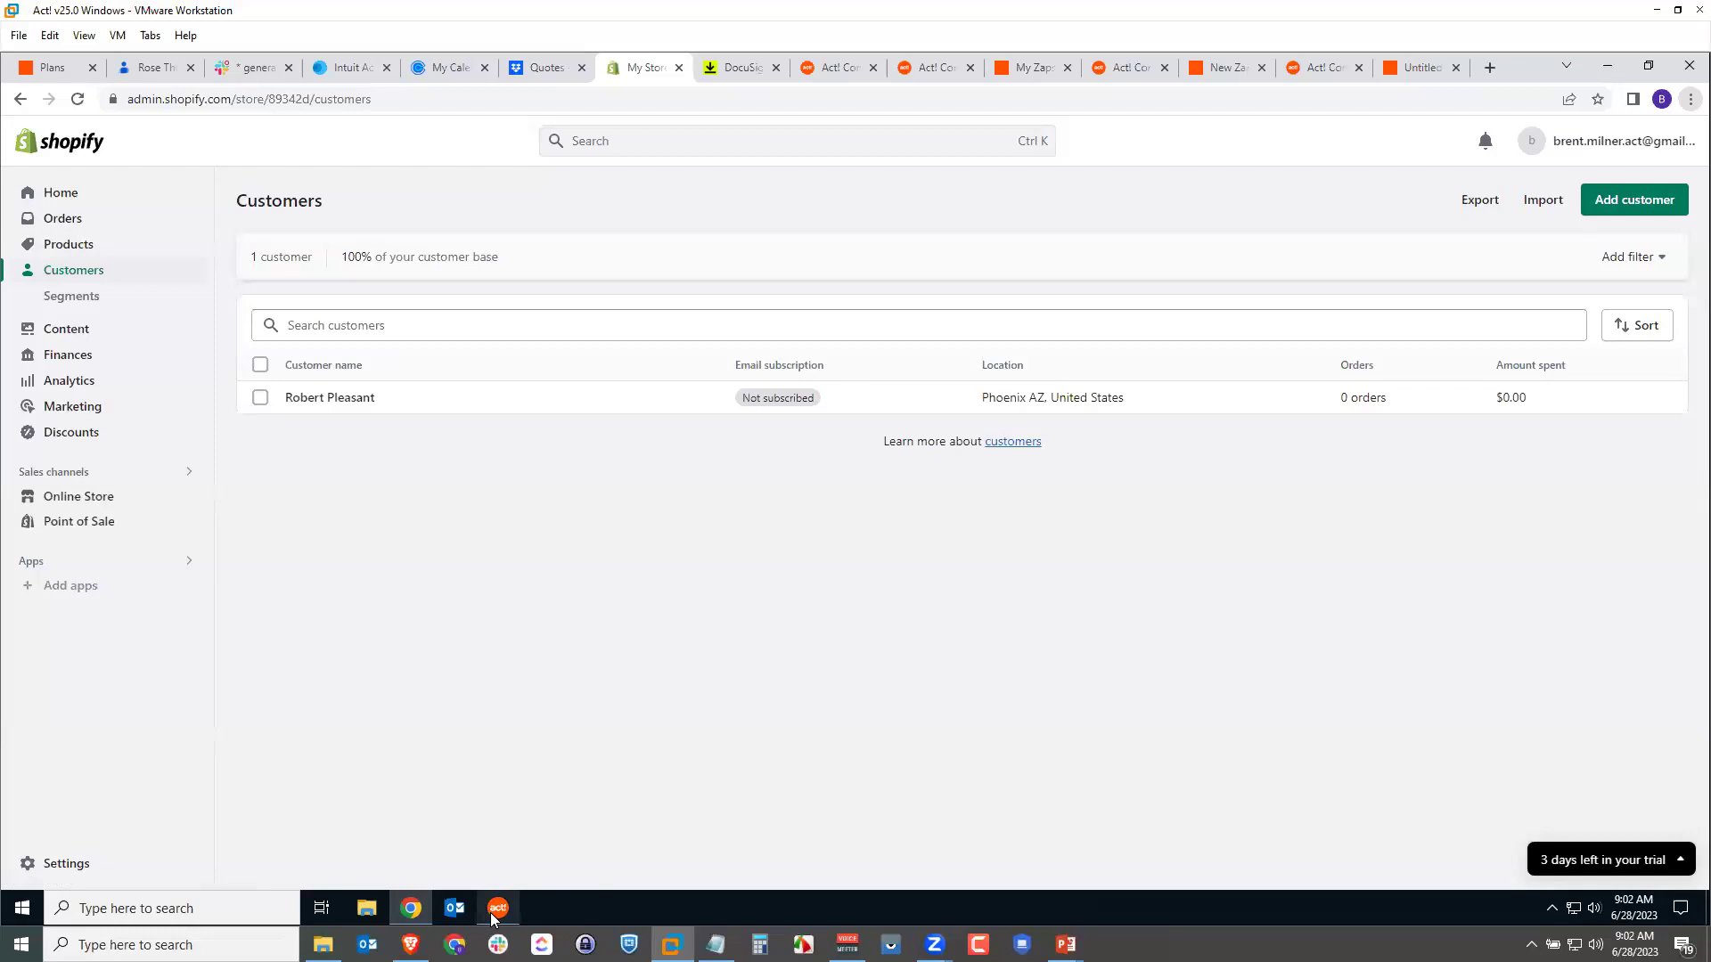
pyautogui.moveTo(492, 918)
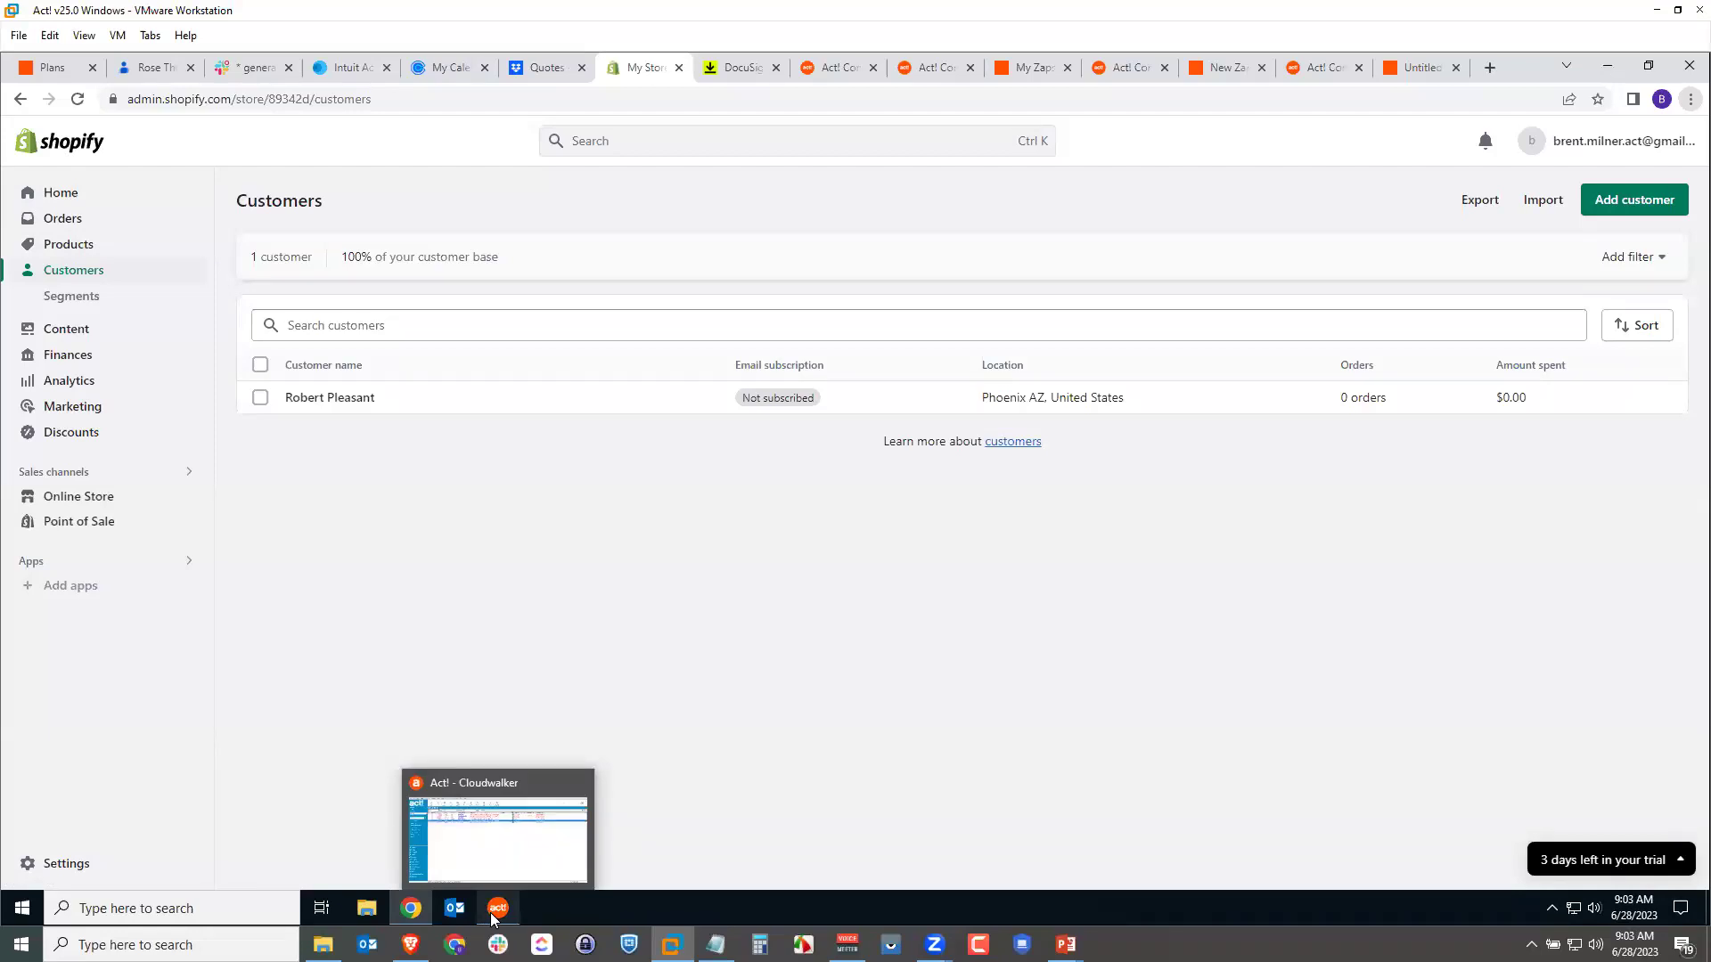
pyautogui.click(411, 908)
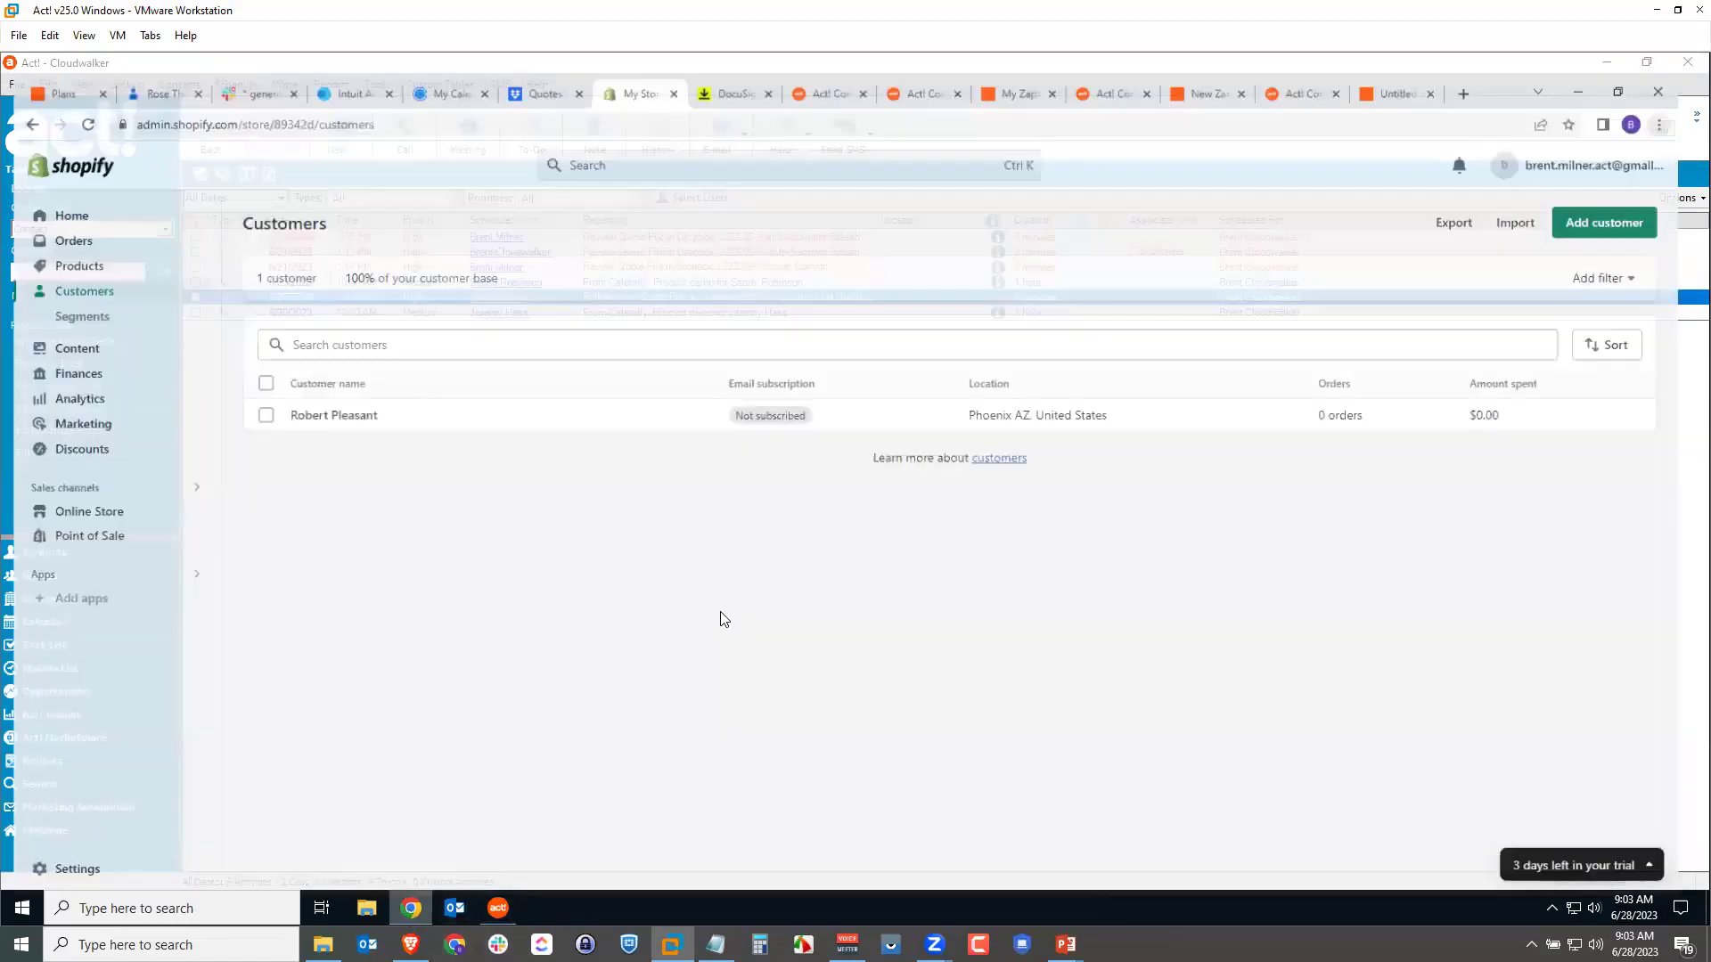
pyautogui.click(411, 908)
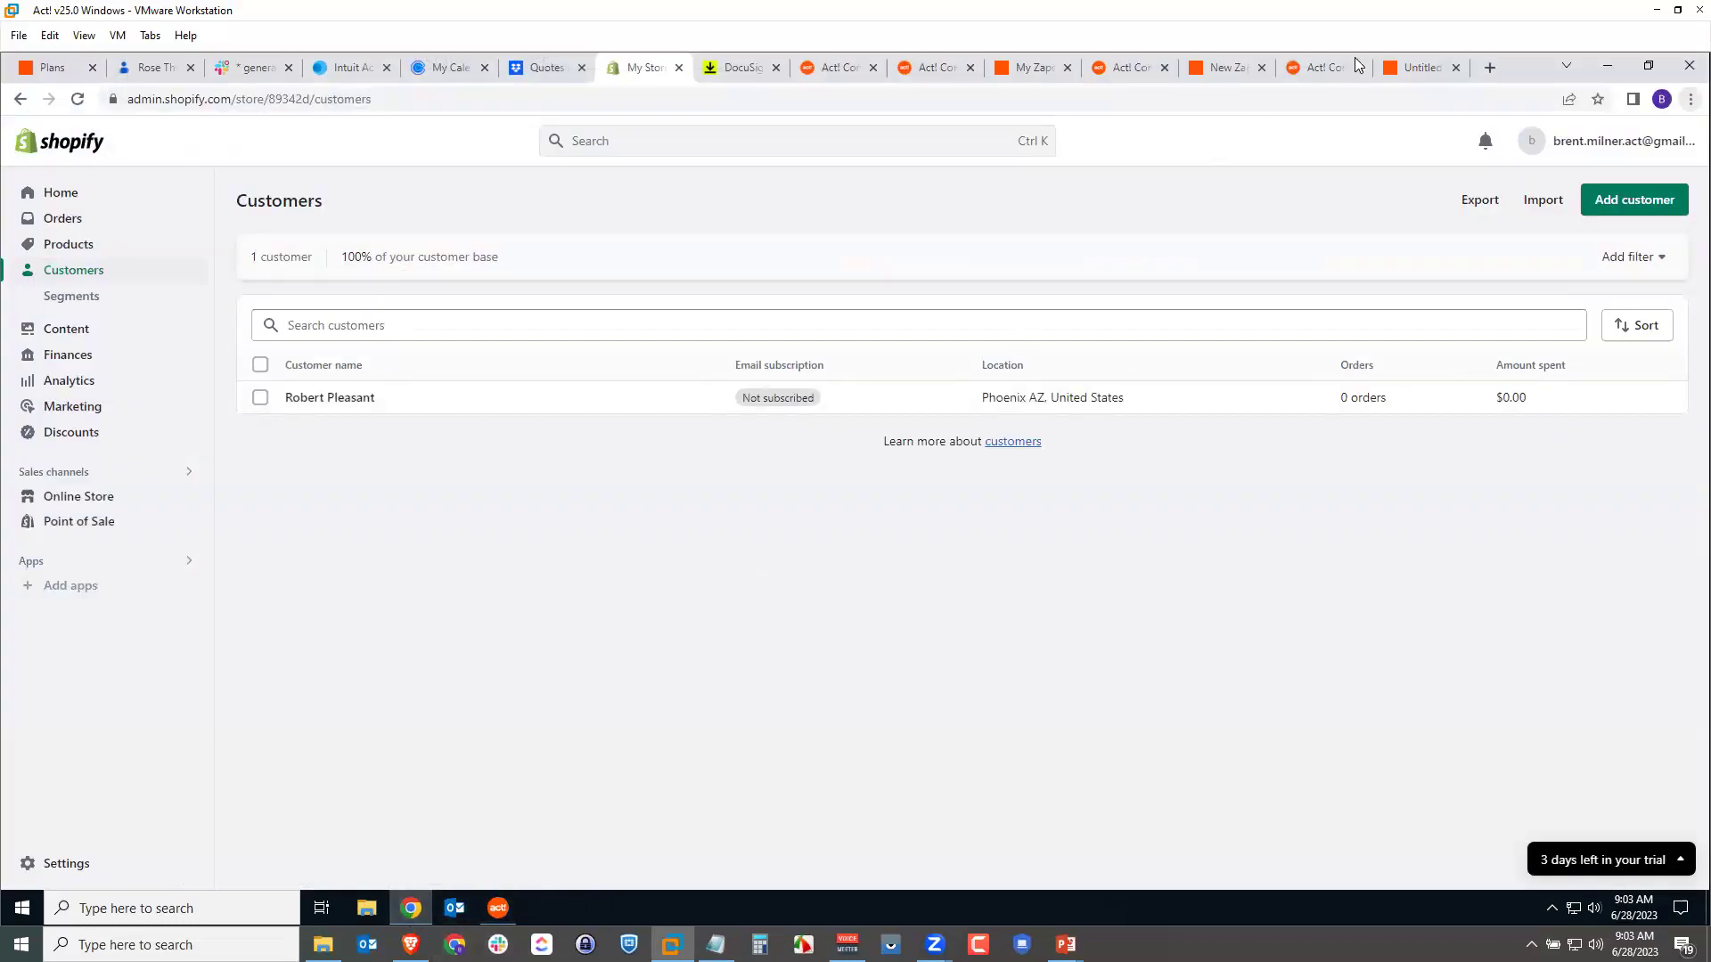
pyautogui.click(1417, 67)
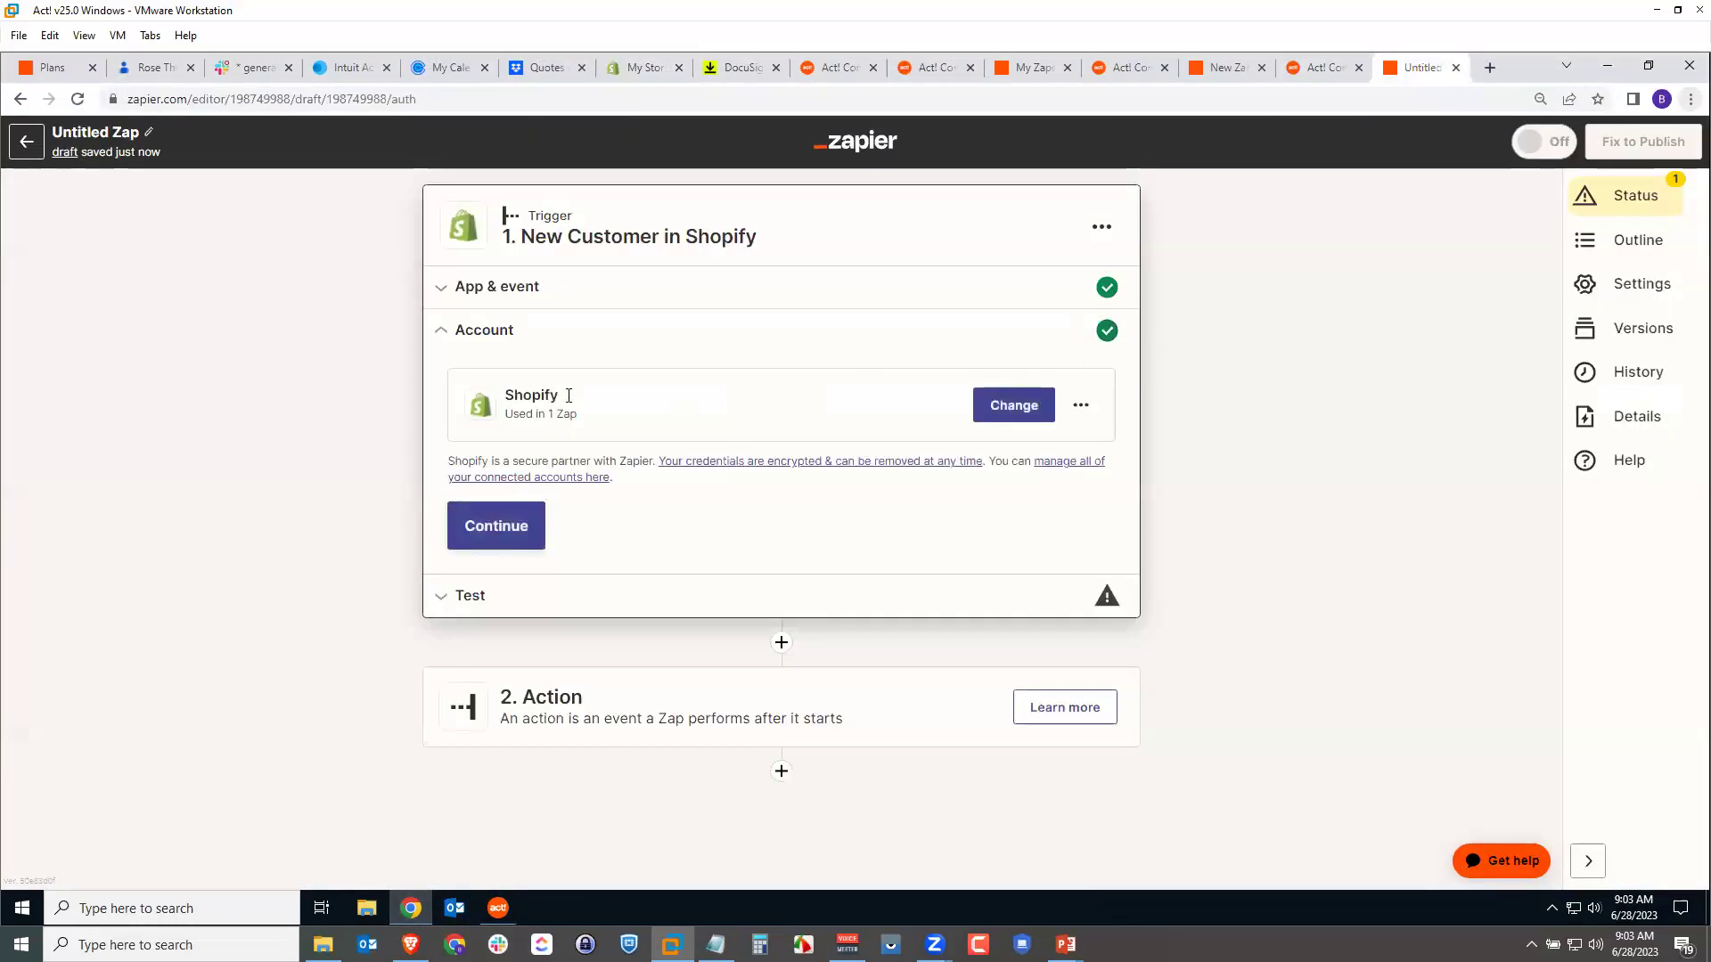
# Step: Test the Shopify trigger, continue with the sample customer record, and choose Act! as the action app
pyautogui.click(487, 521)
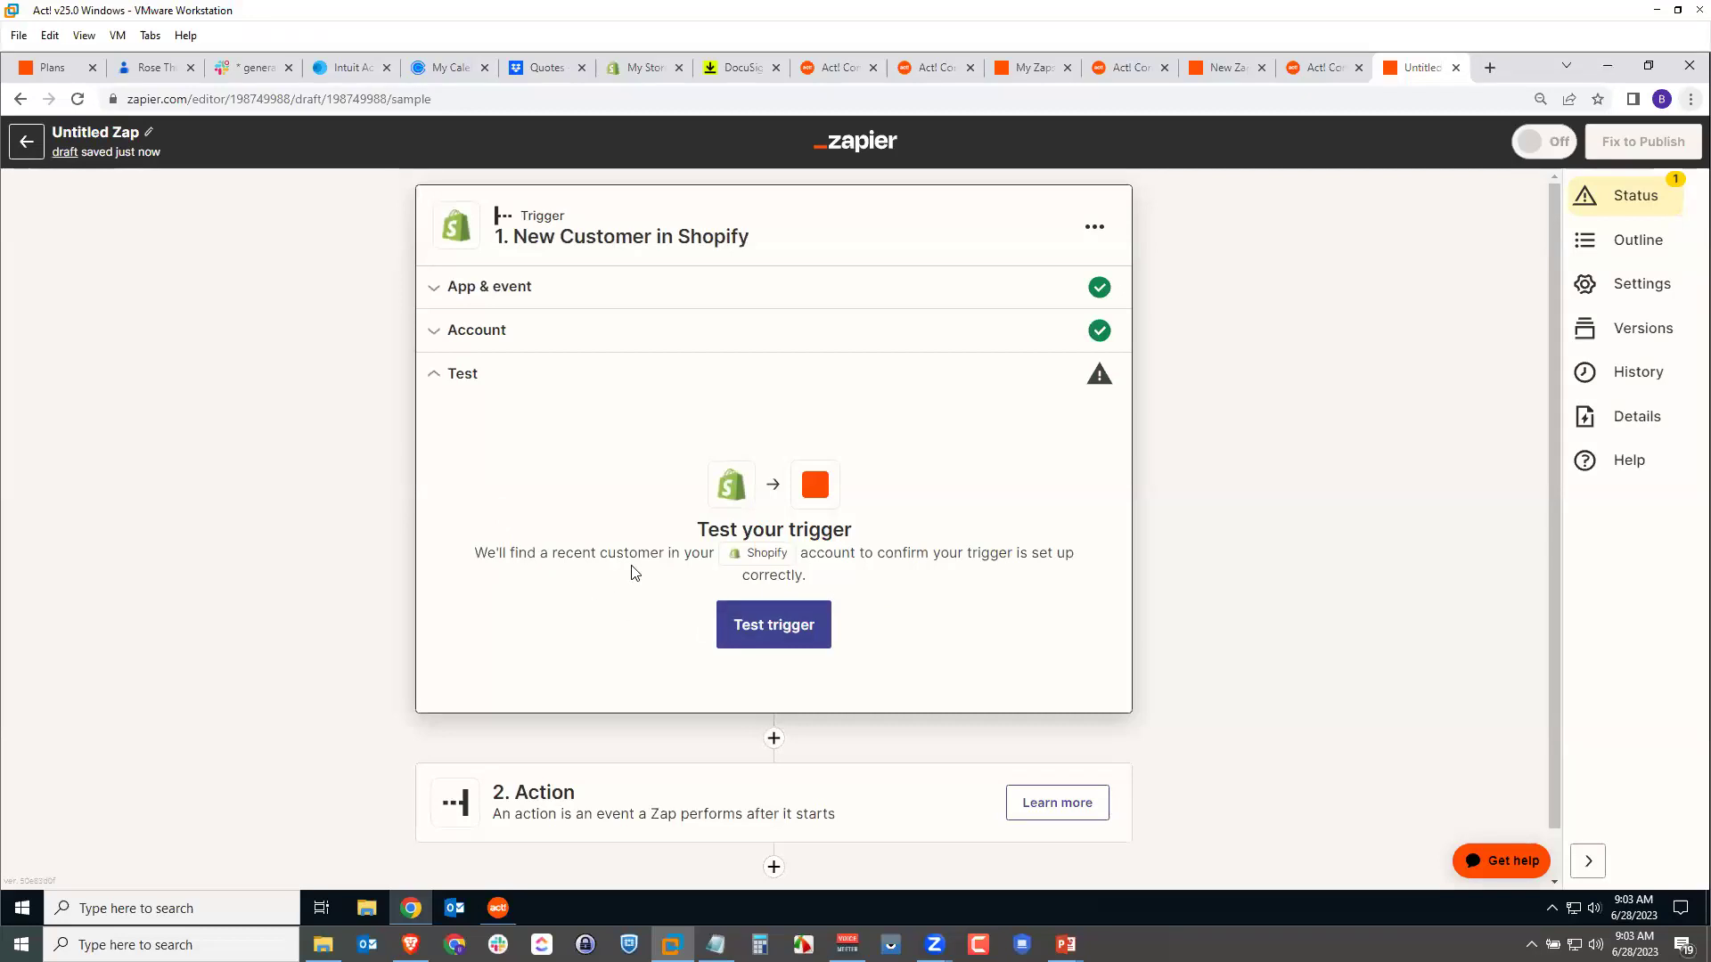
pyautogui.click(772, 625)
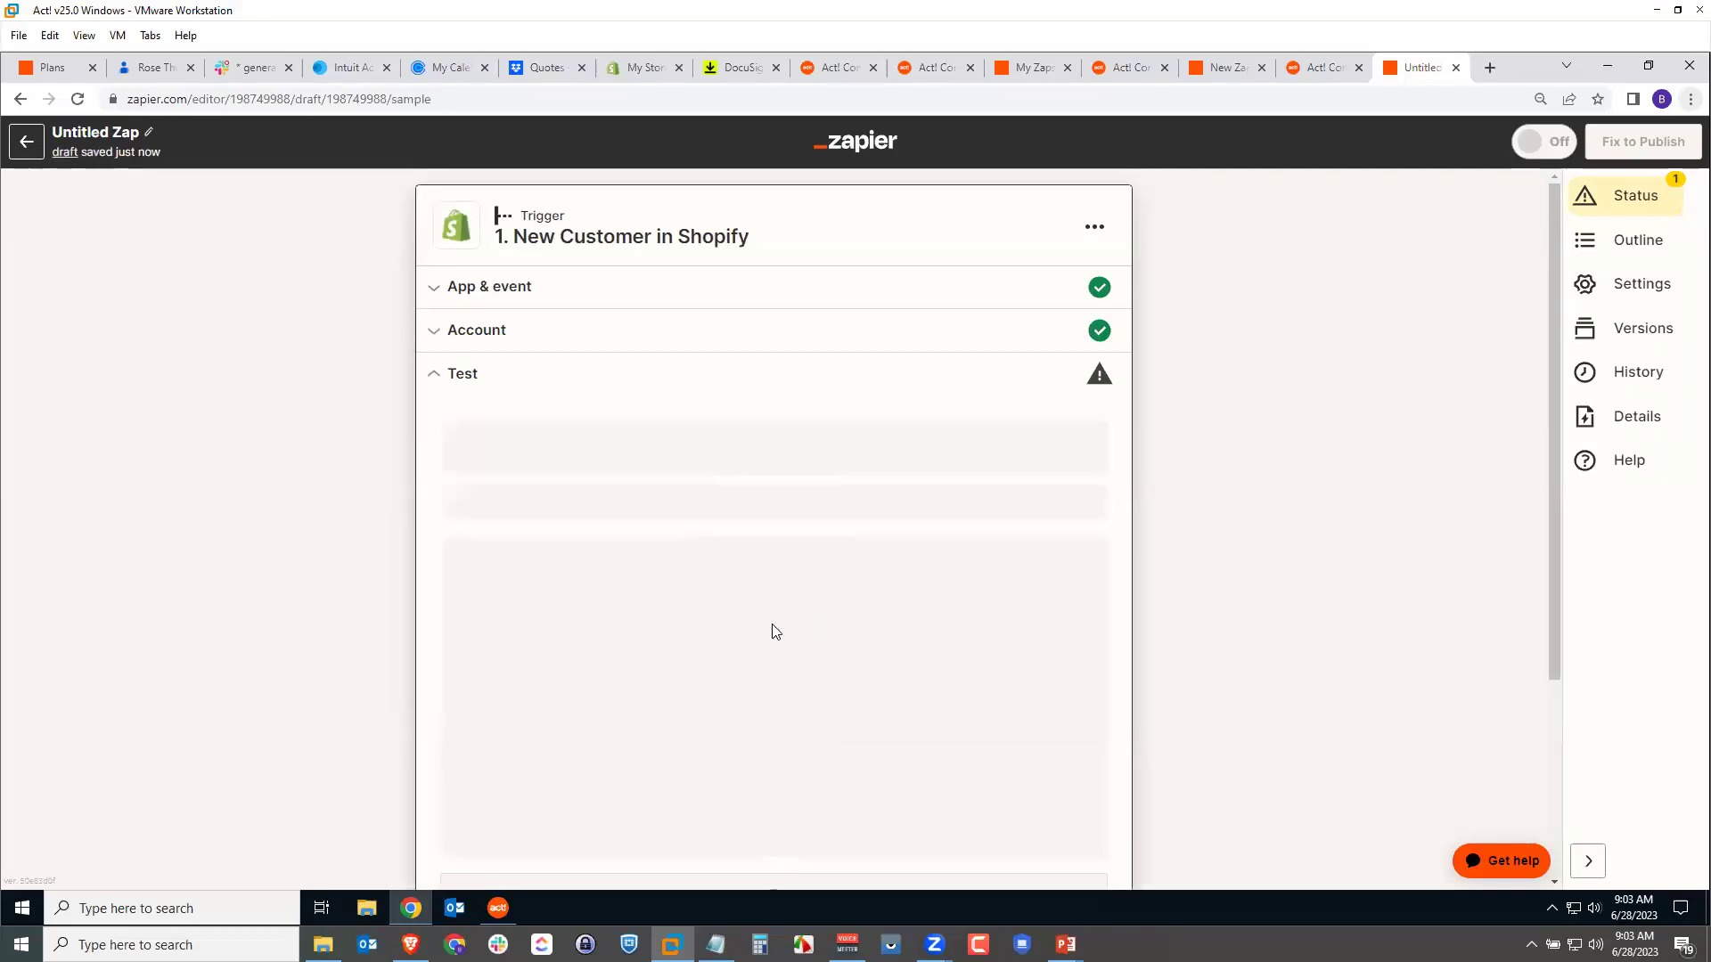
pyautogui.click(646, 70)
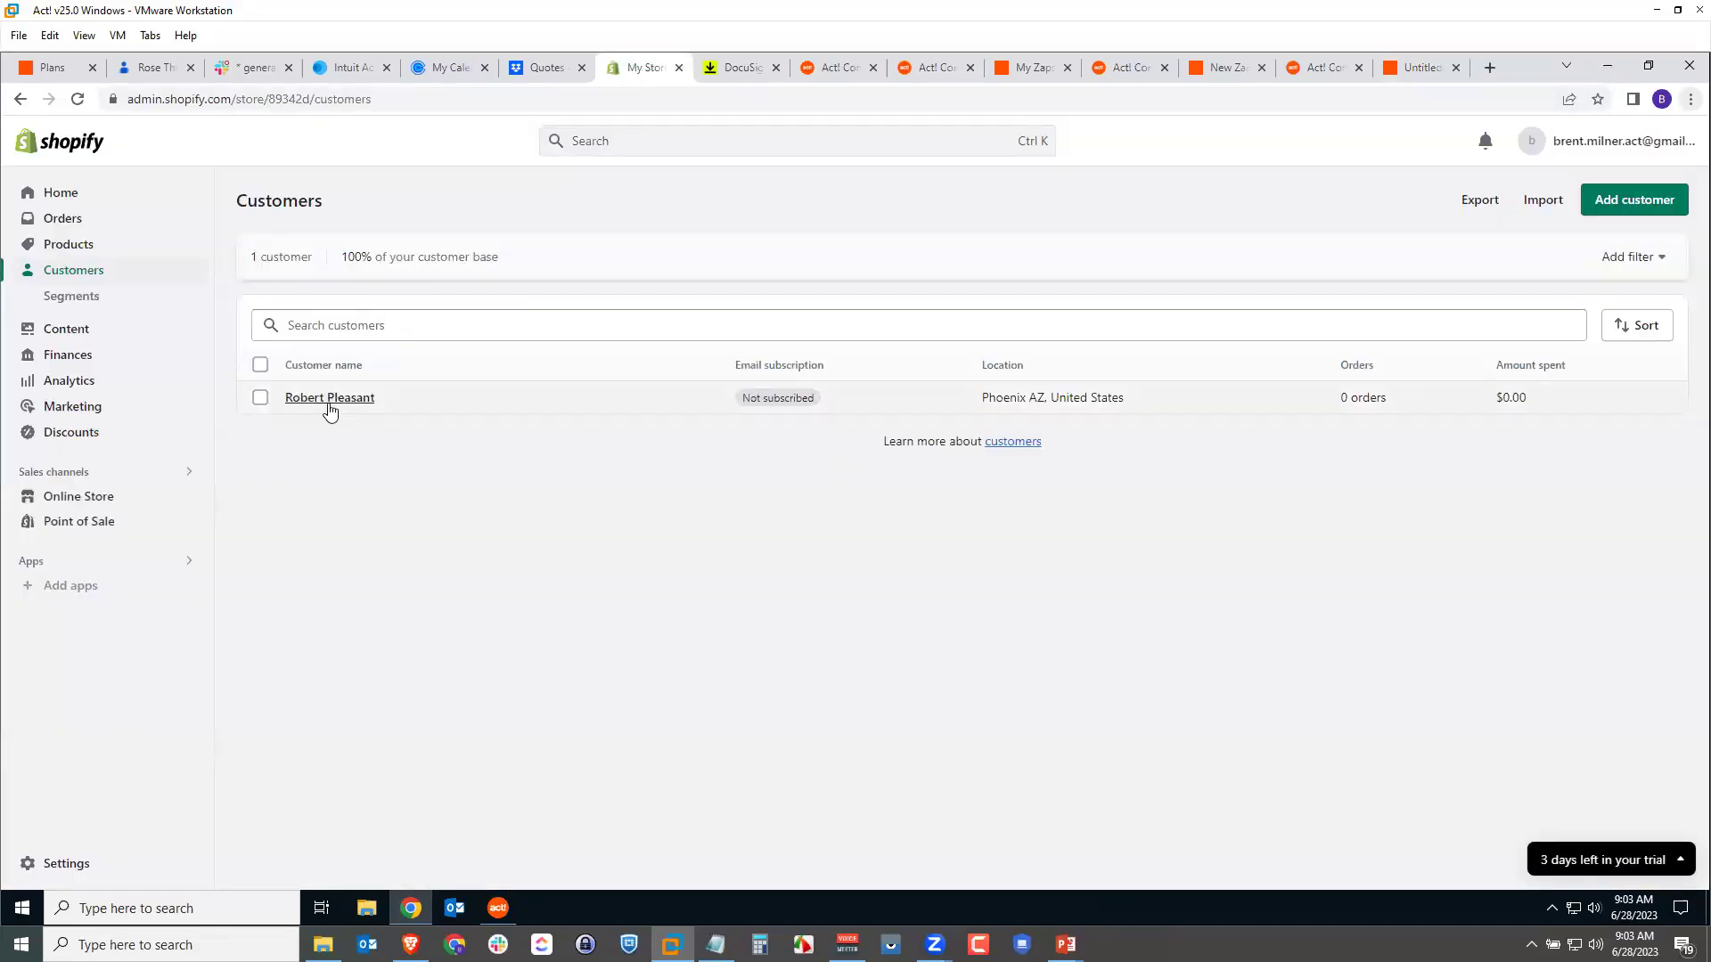
pyautogui.click(1408, 69)
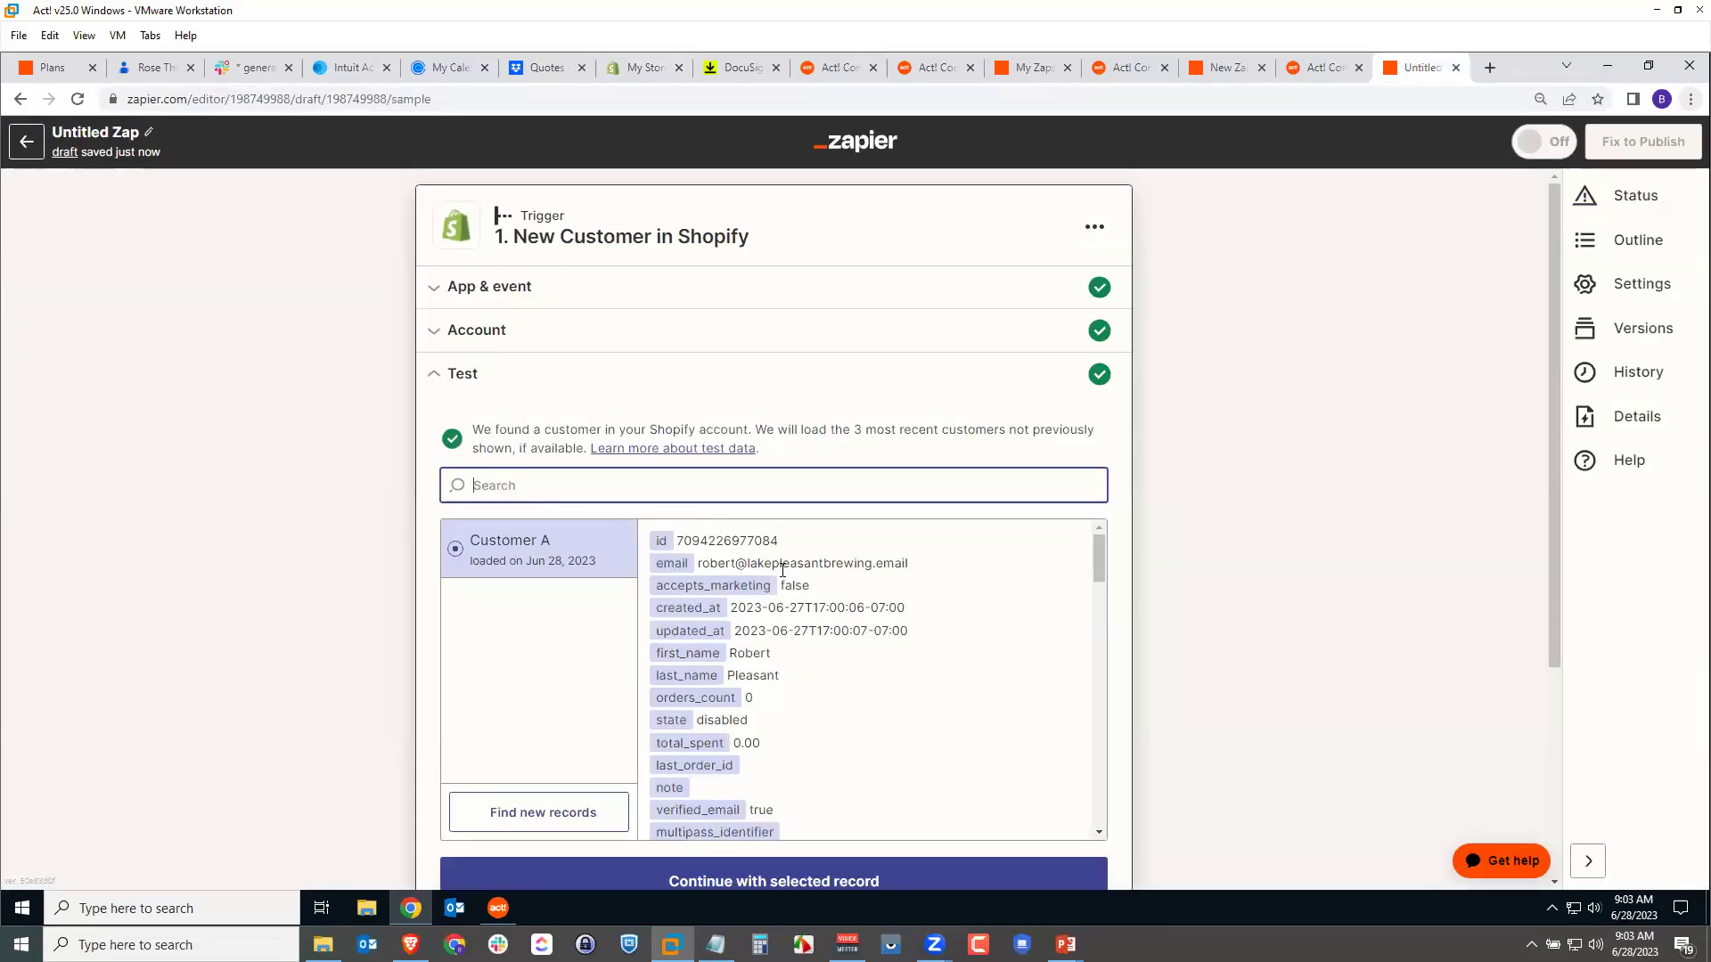
pyautogui.moveTo(1098, 552); pyautogui.dragTo(1094, 613)
pyautogui.scroll(-3, 1177, 634)
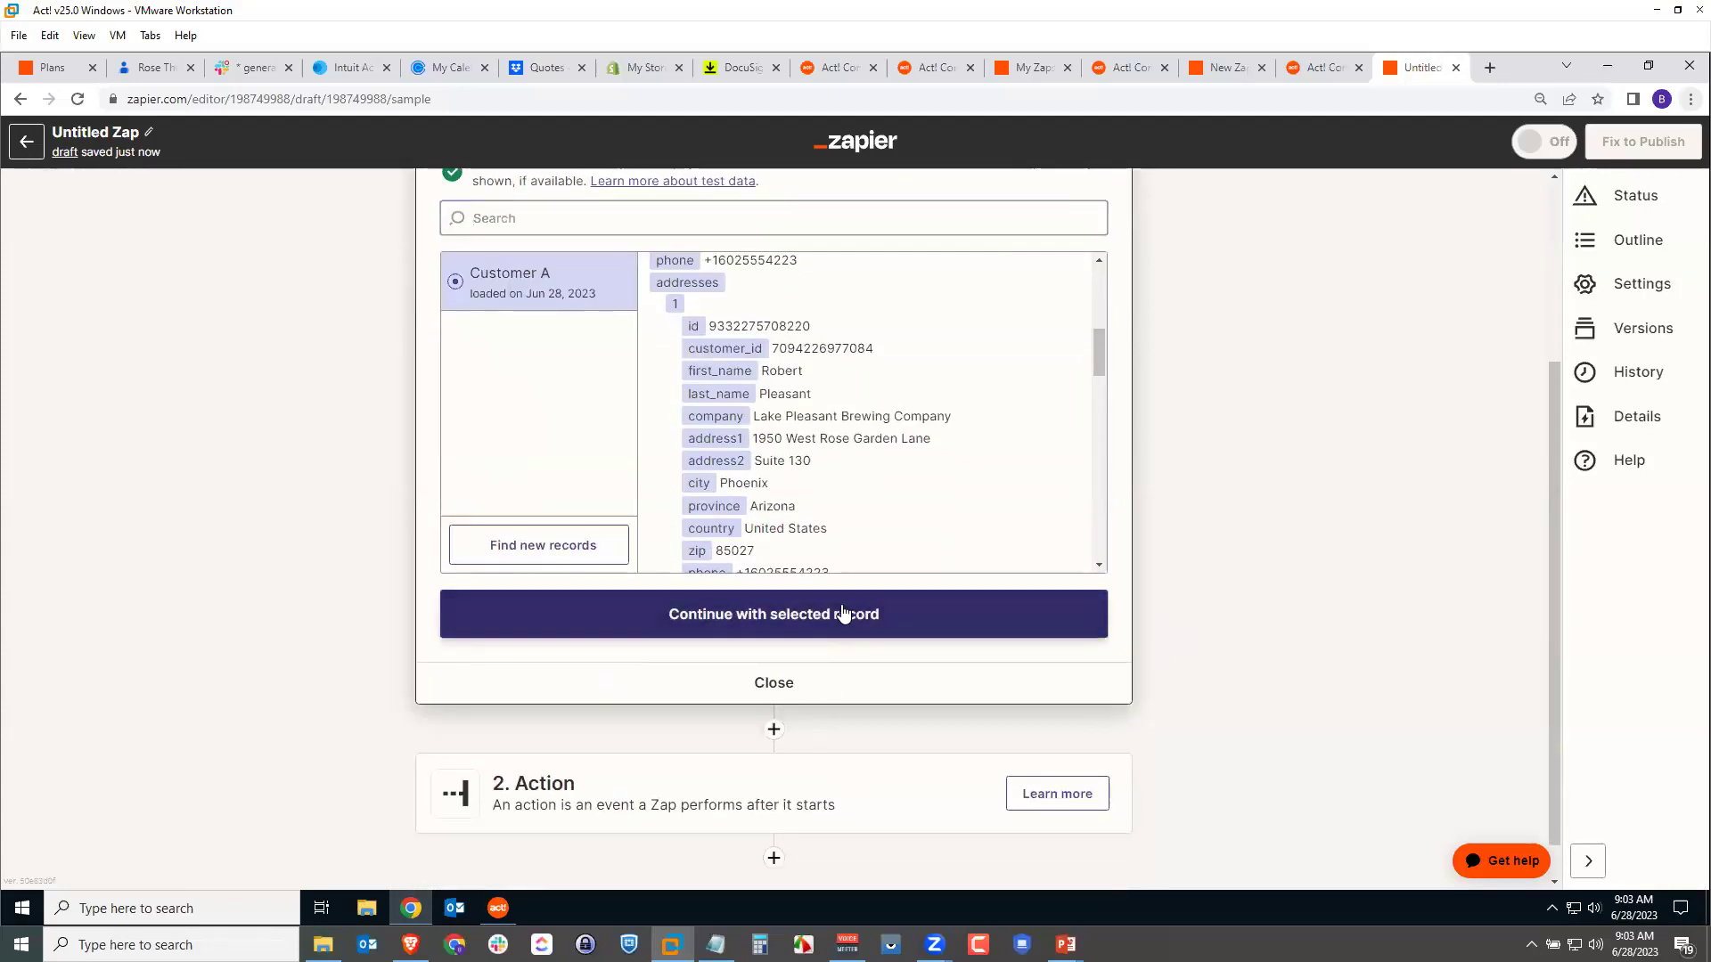
pyautogui.click(847, 616)
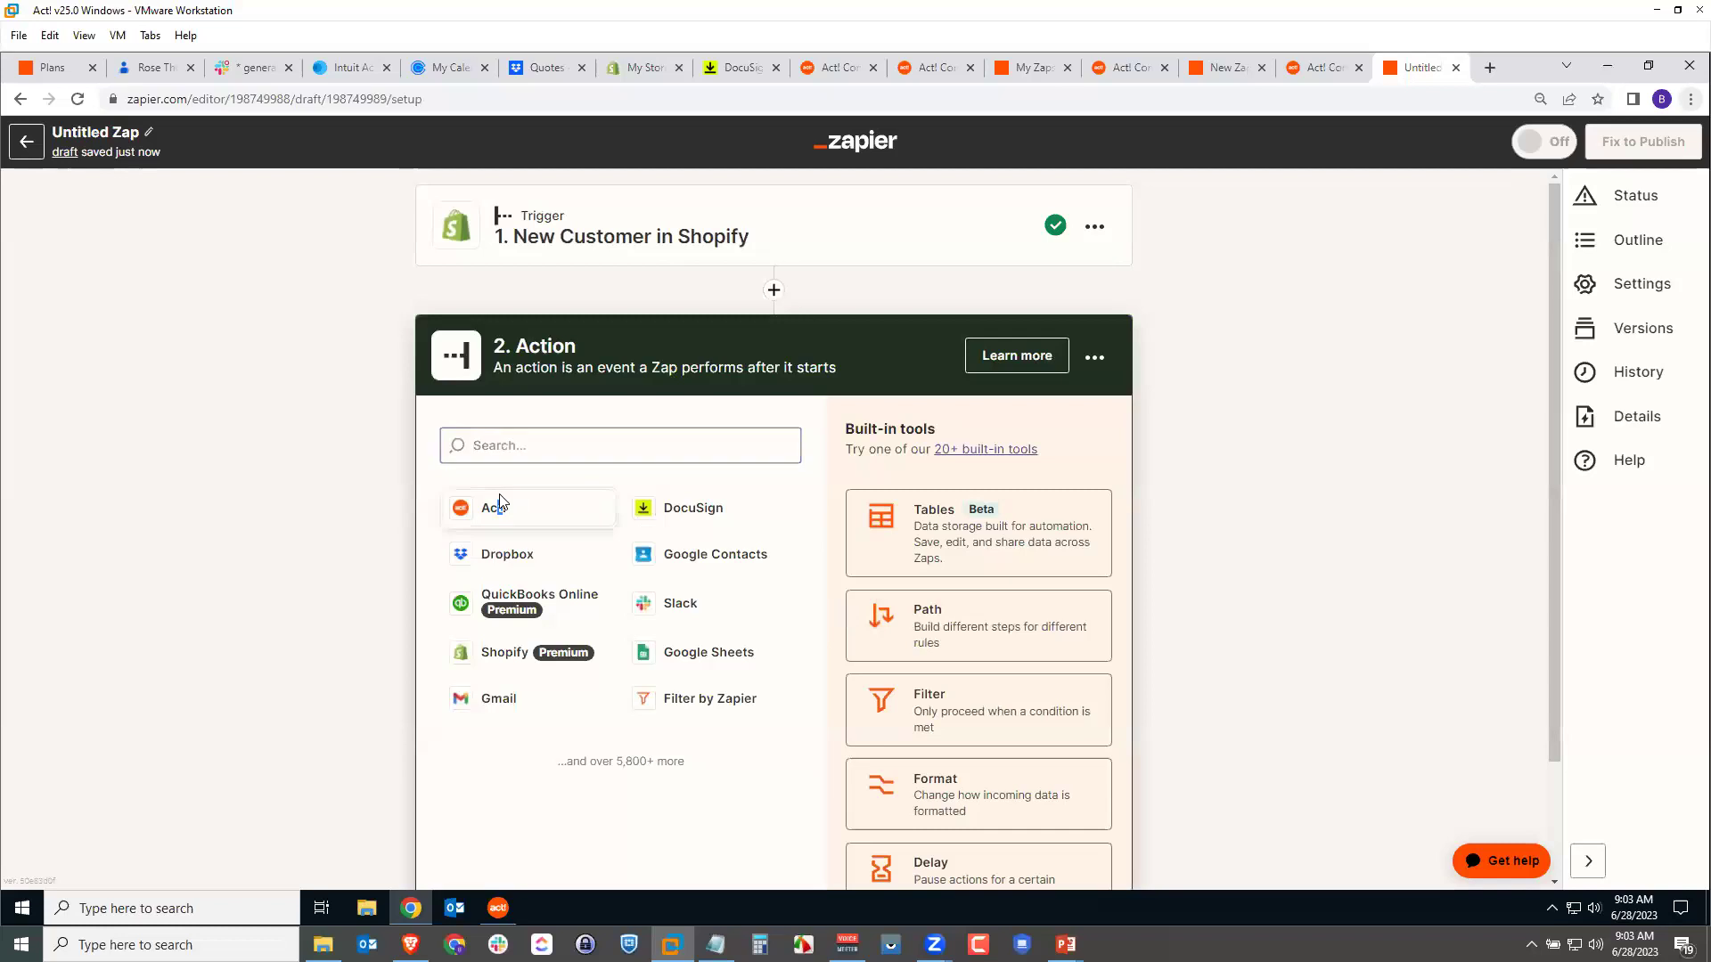
pyautogui.click(493, 502)
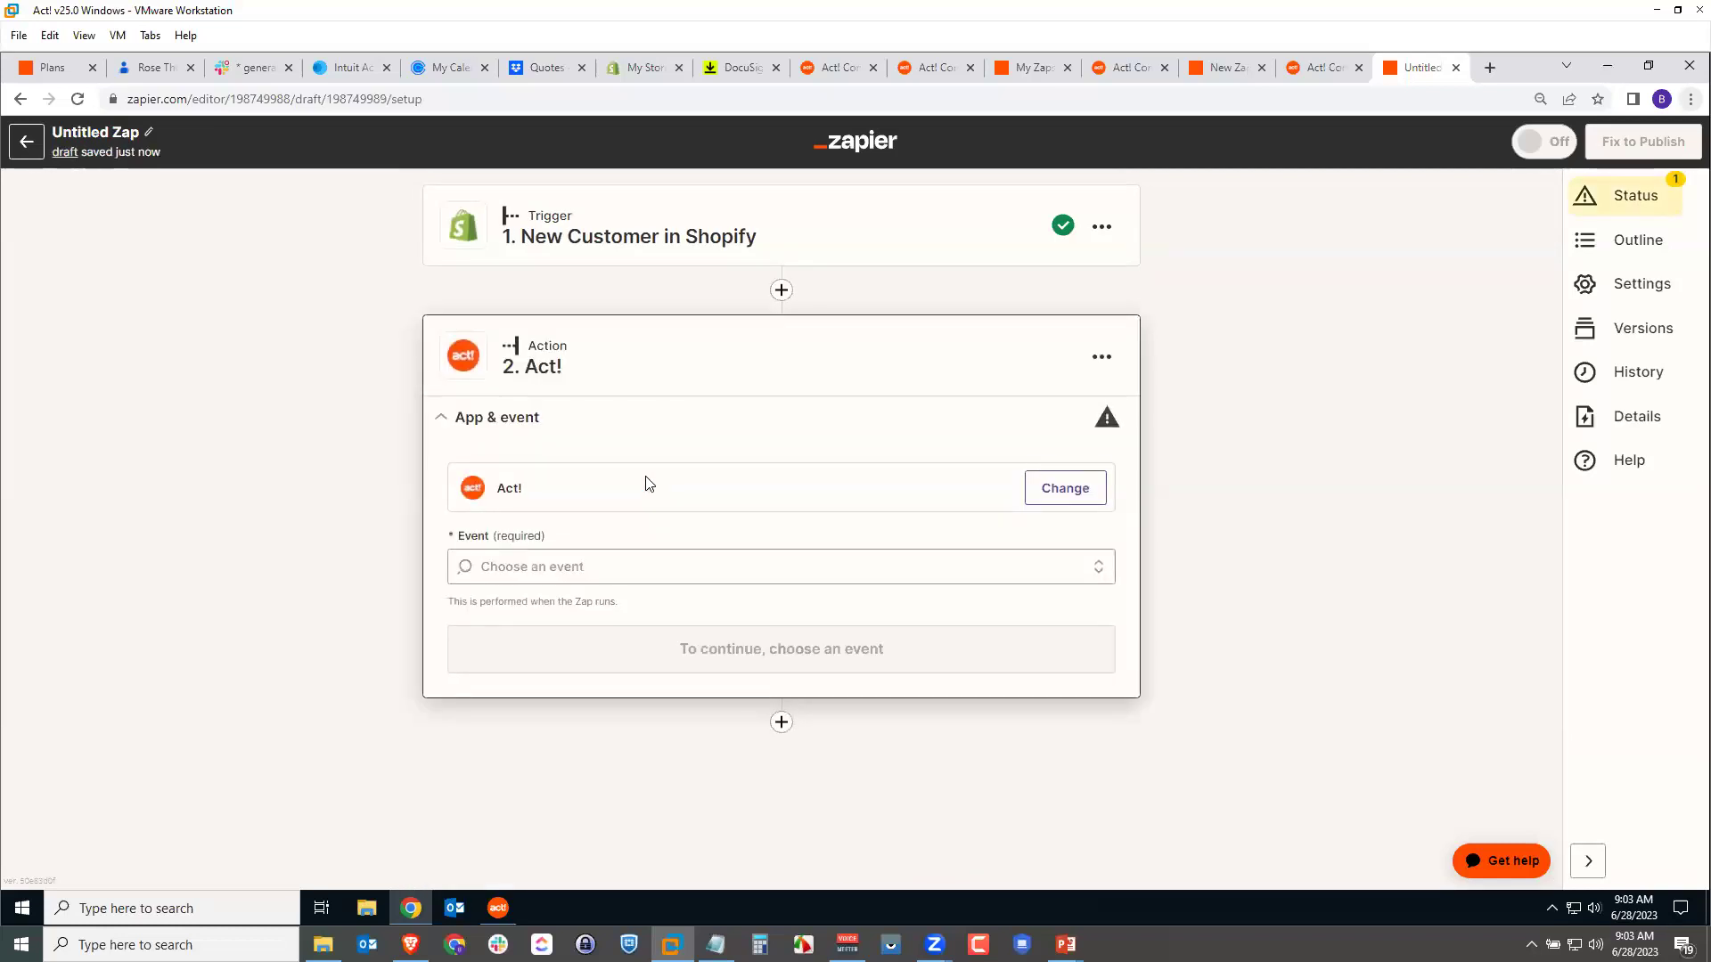
# Step: Choose Act!'s Find or Create Contact event and confirm the connected Act! account
pyautogui.click(633, 562)
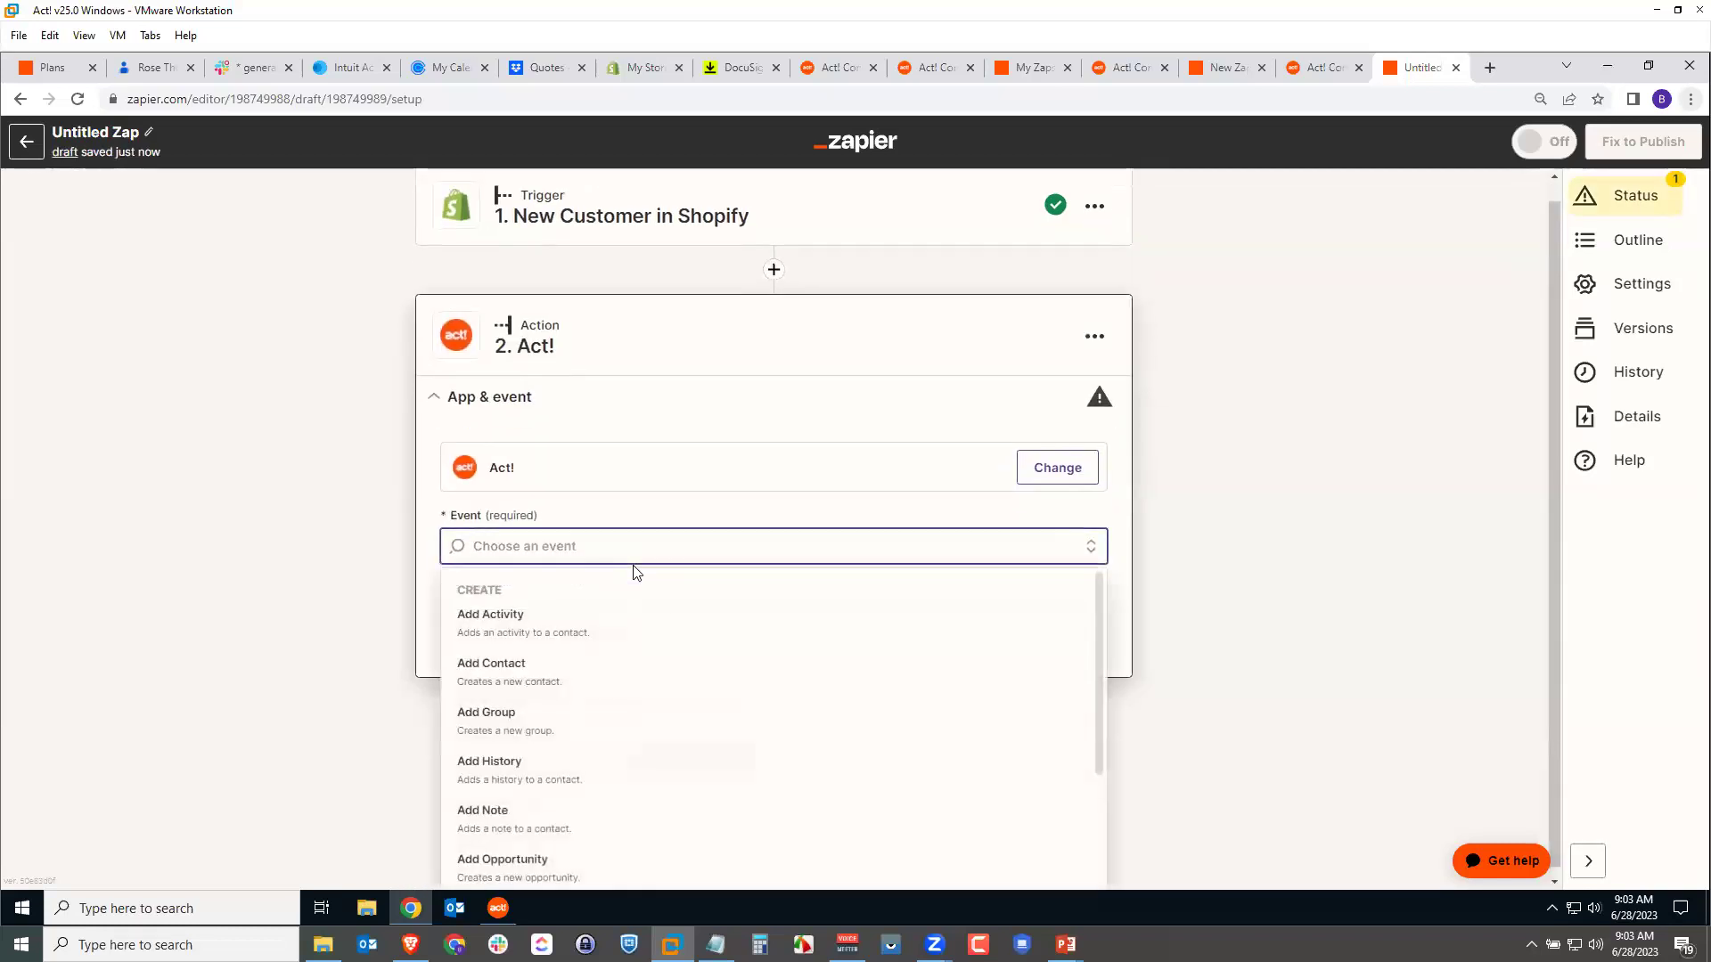
pyautogui.scroll(-2, 683, 641)
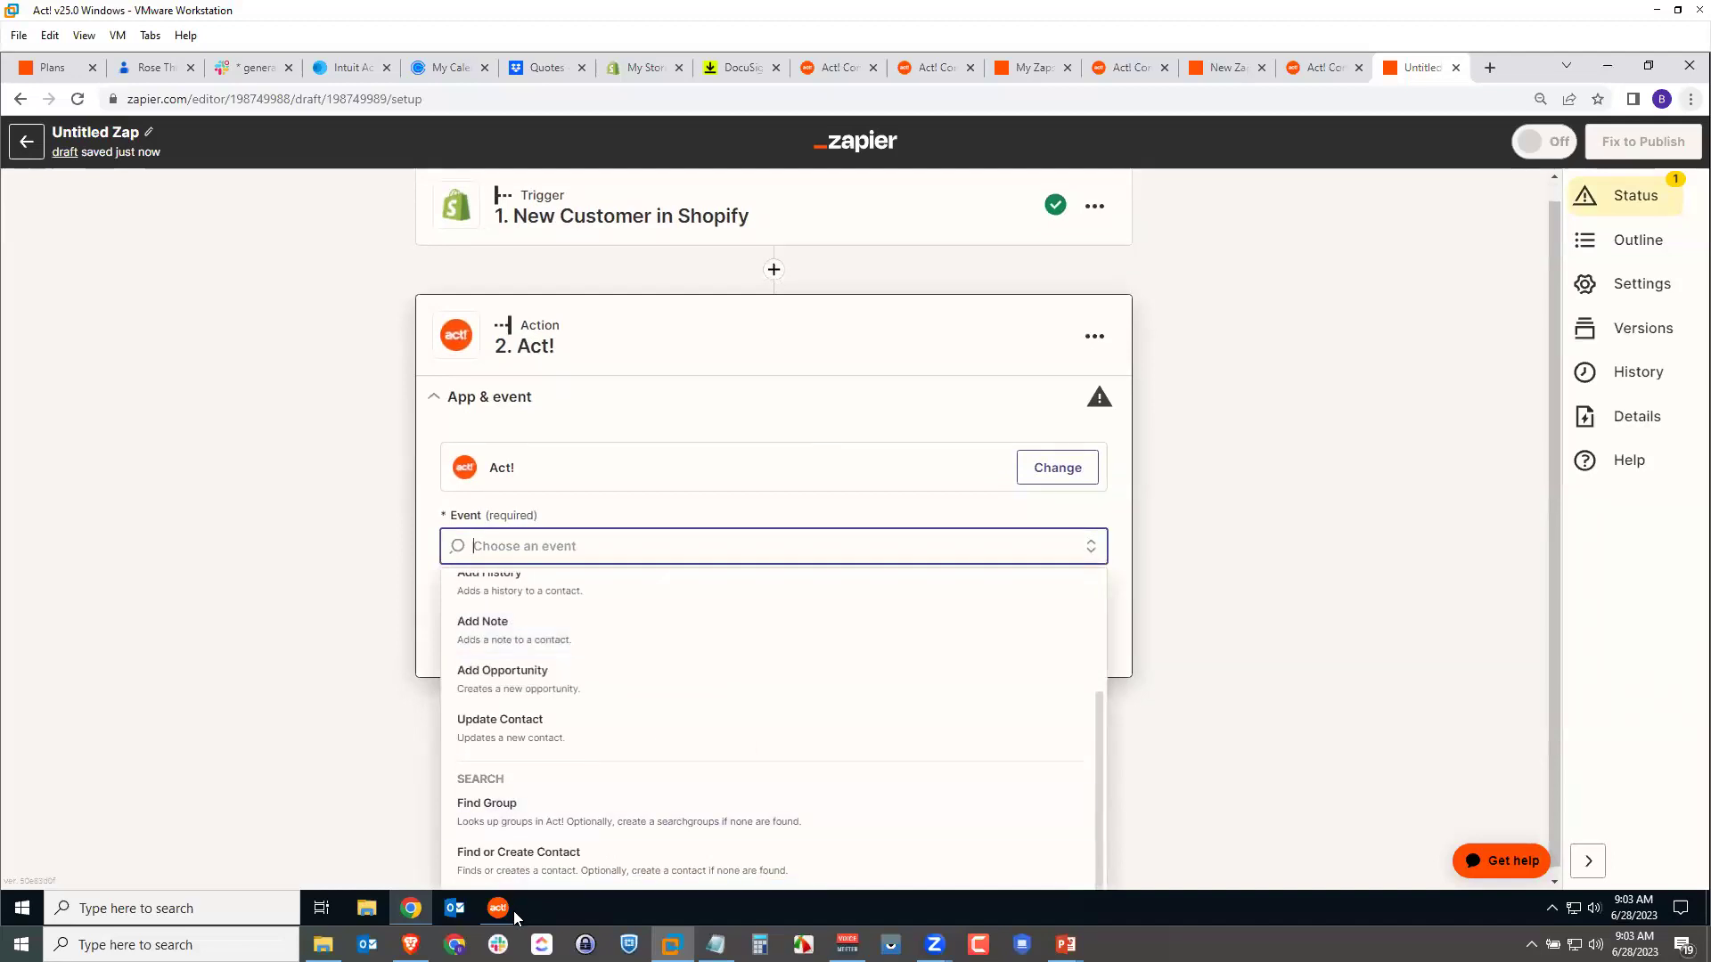
pyautogui.click(539, 865)
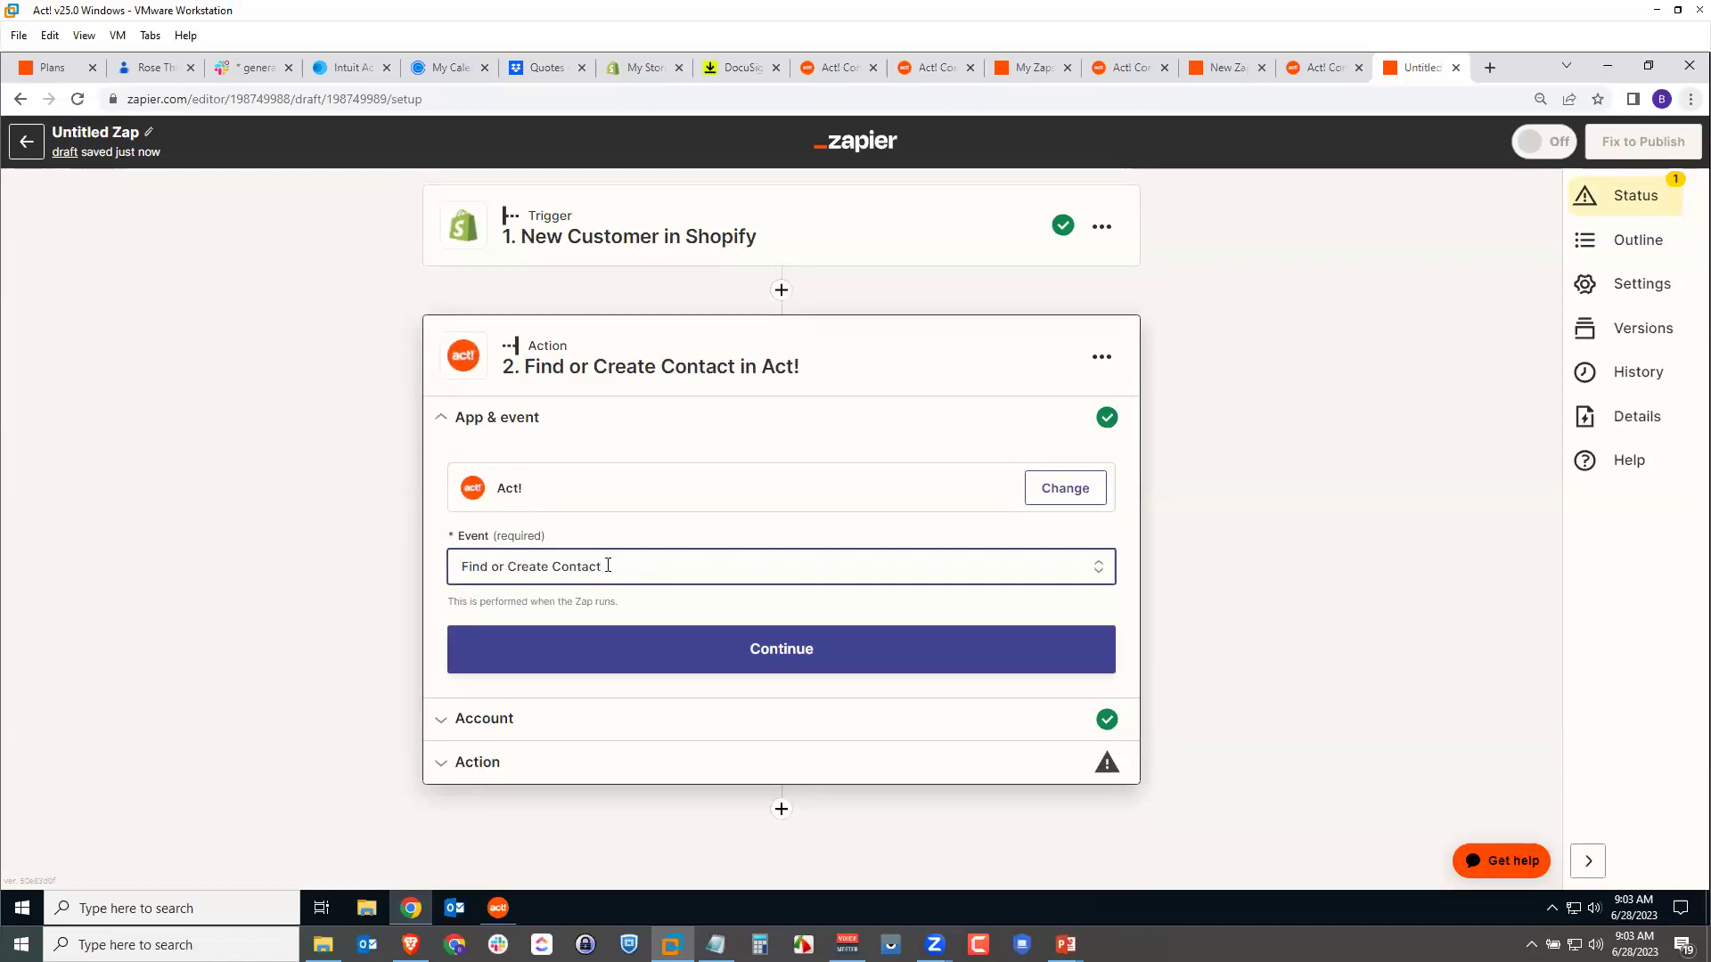
pyautogui.click(773, 649)
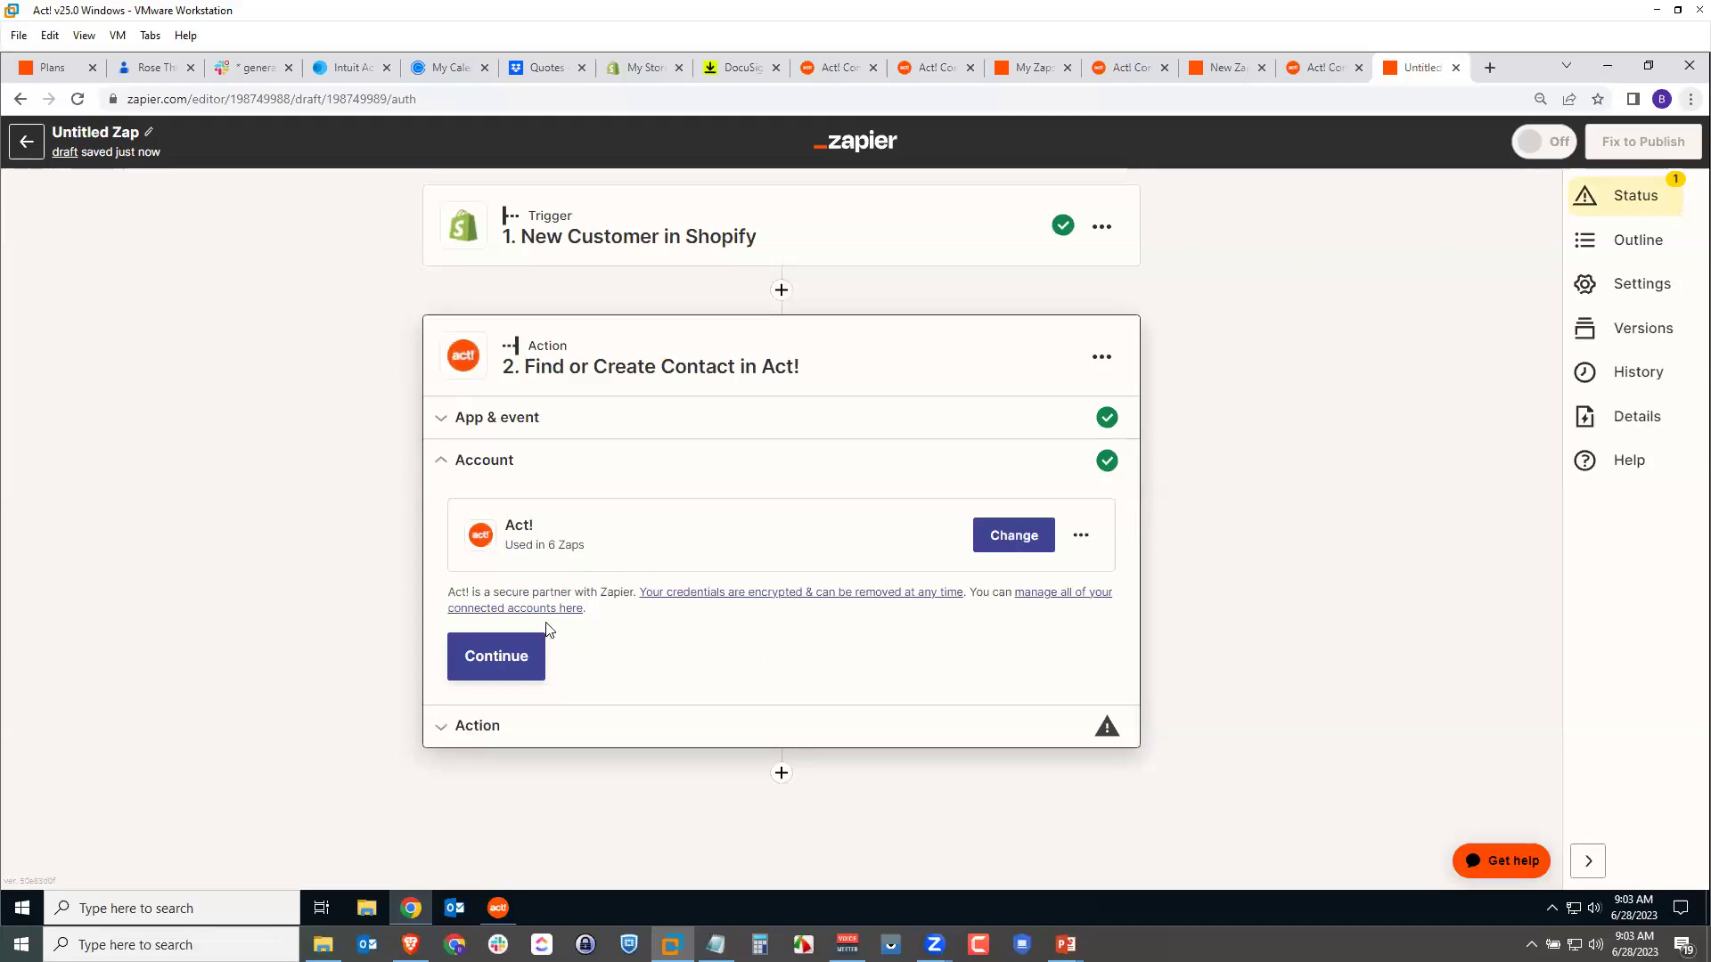
pyautogui.click(513, 664)
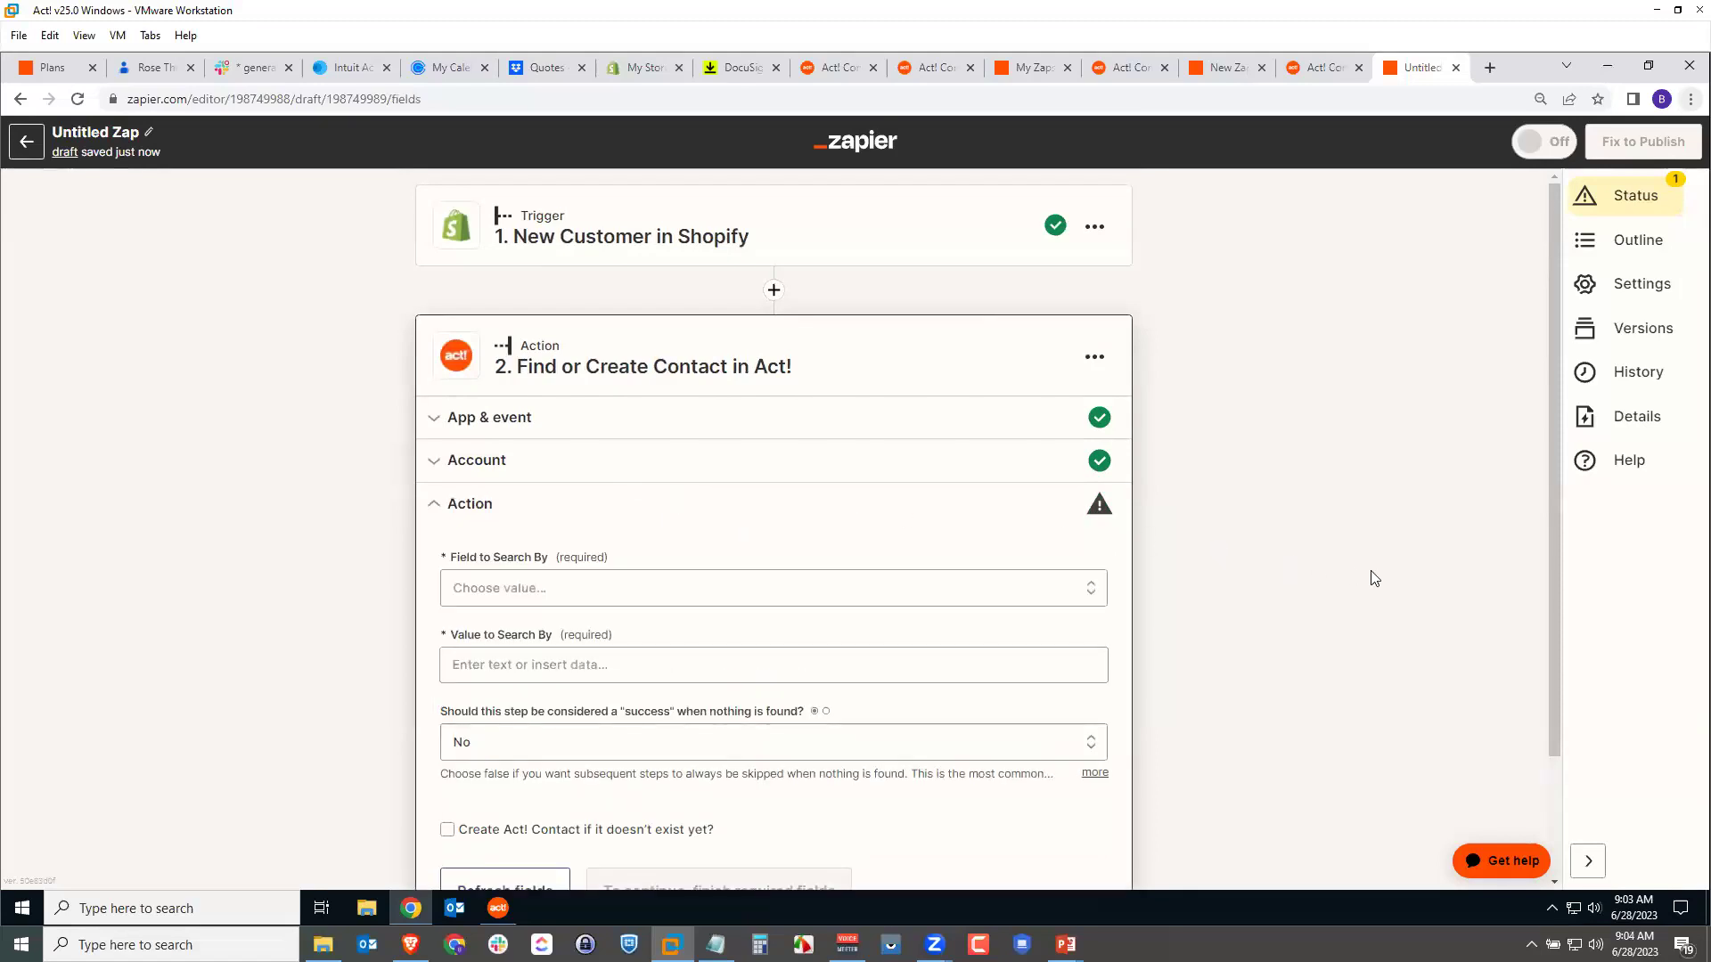
# Step: Search Act! contacts by E-mail, using the Shopify customer's Email as the value
pyautogui.scroll(-2, 1291, 565)
pyautogui.click(584, 443)
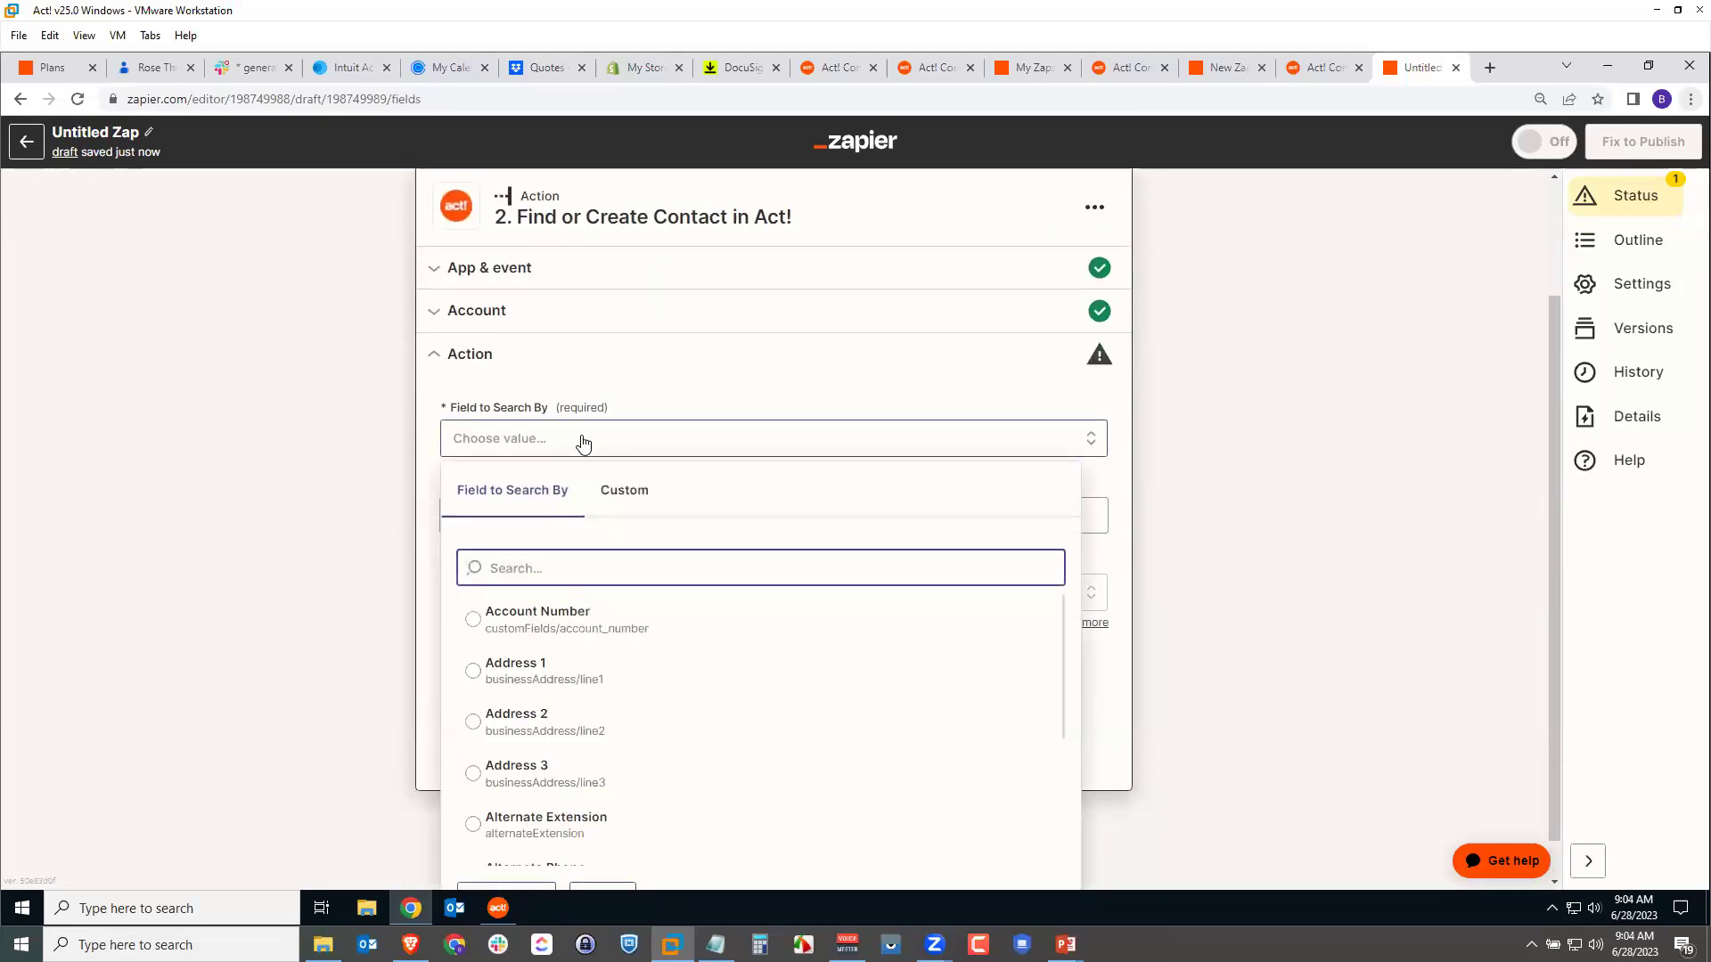
pyautogui.scroll(-2, 531, 677)
pyautogui.scroll(-2, 529, 690)
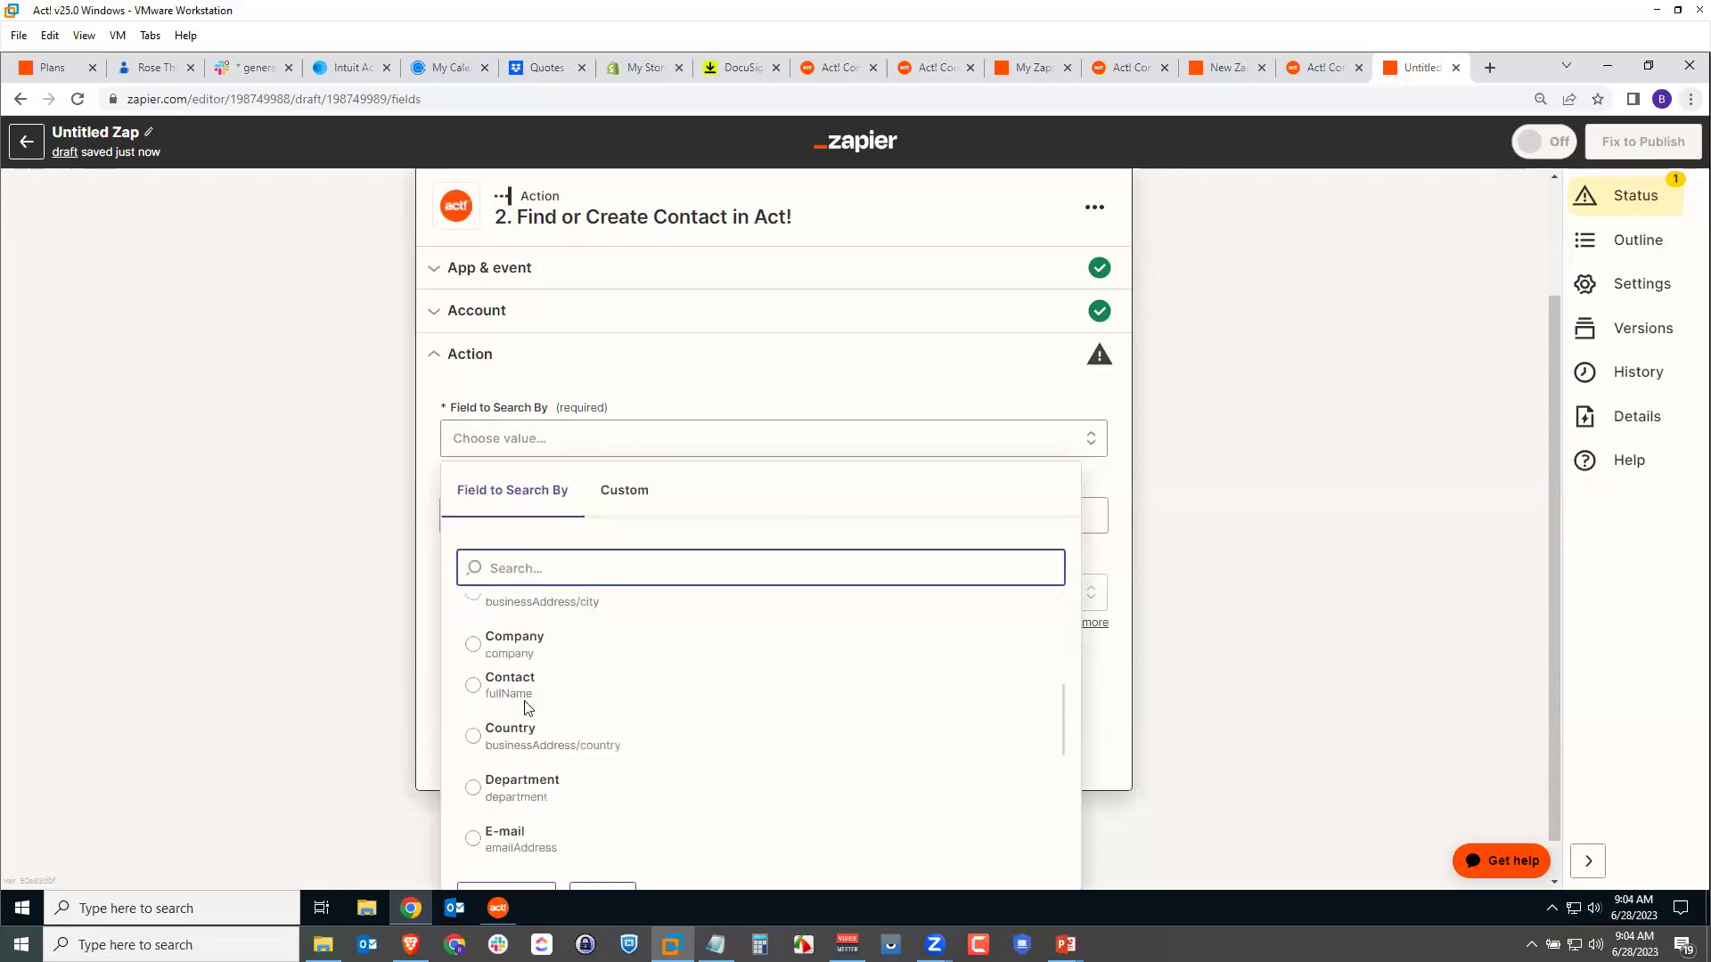
pyautogui.click(475, 827)
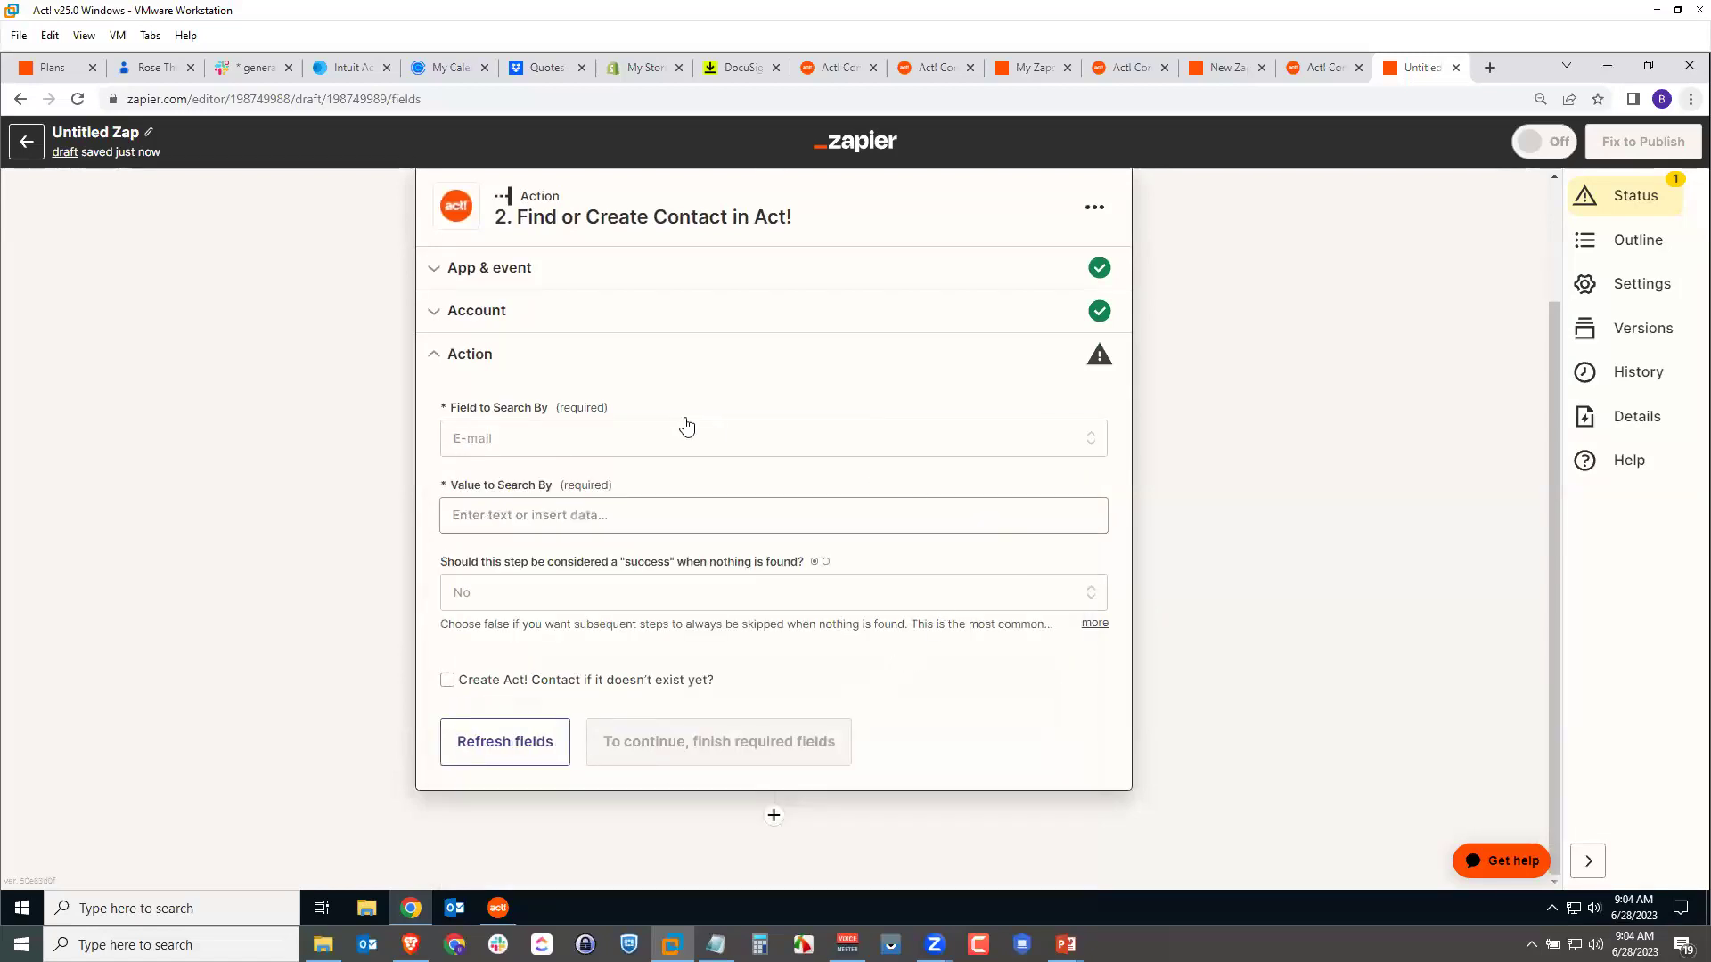
pyautogui.click(561, 513)
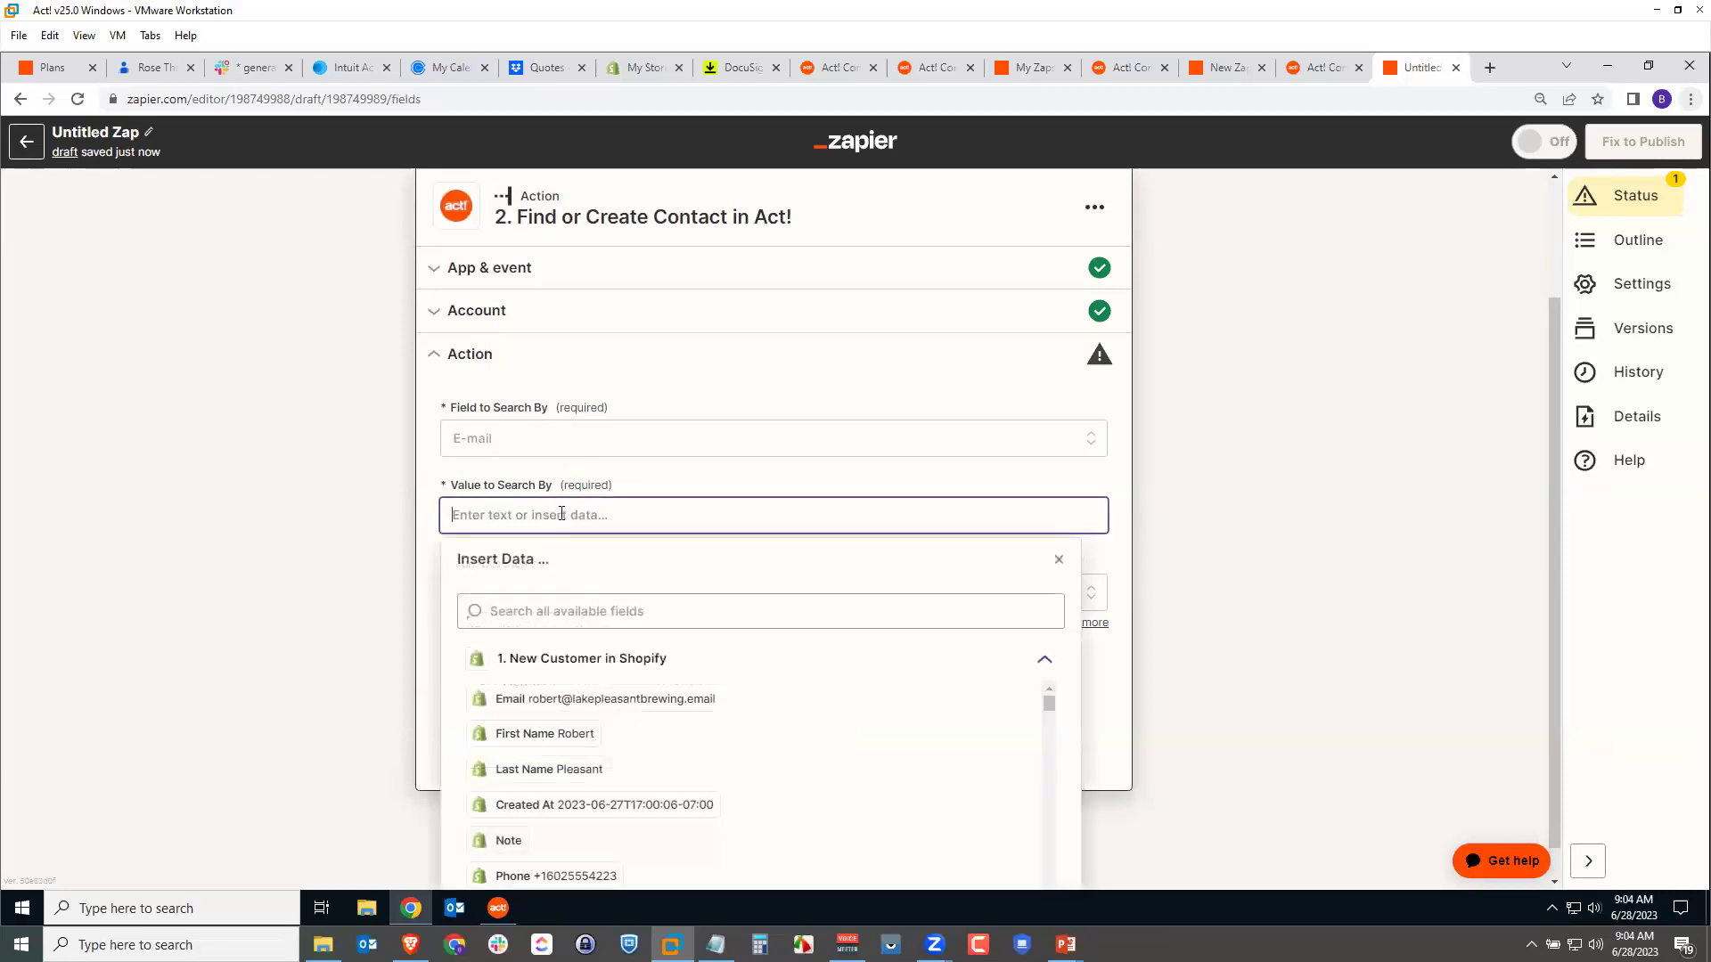
pyautogui.click(588, 700)
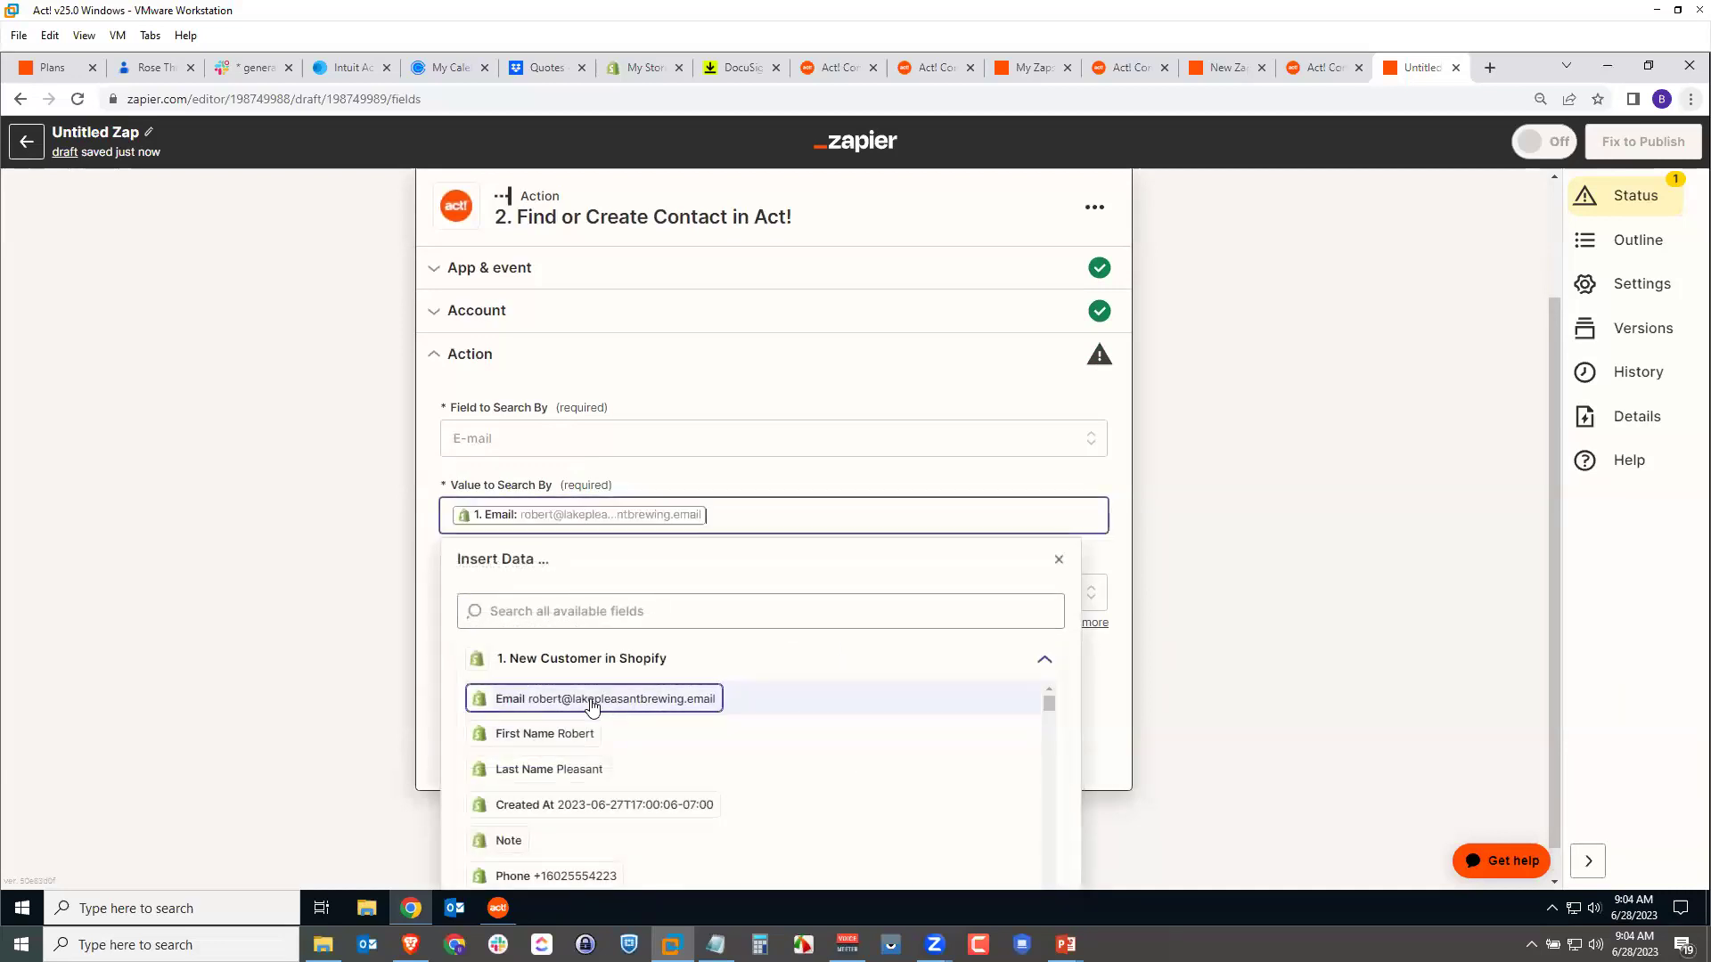
pyautogui.click(1352, 542)
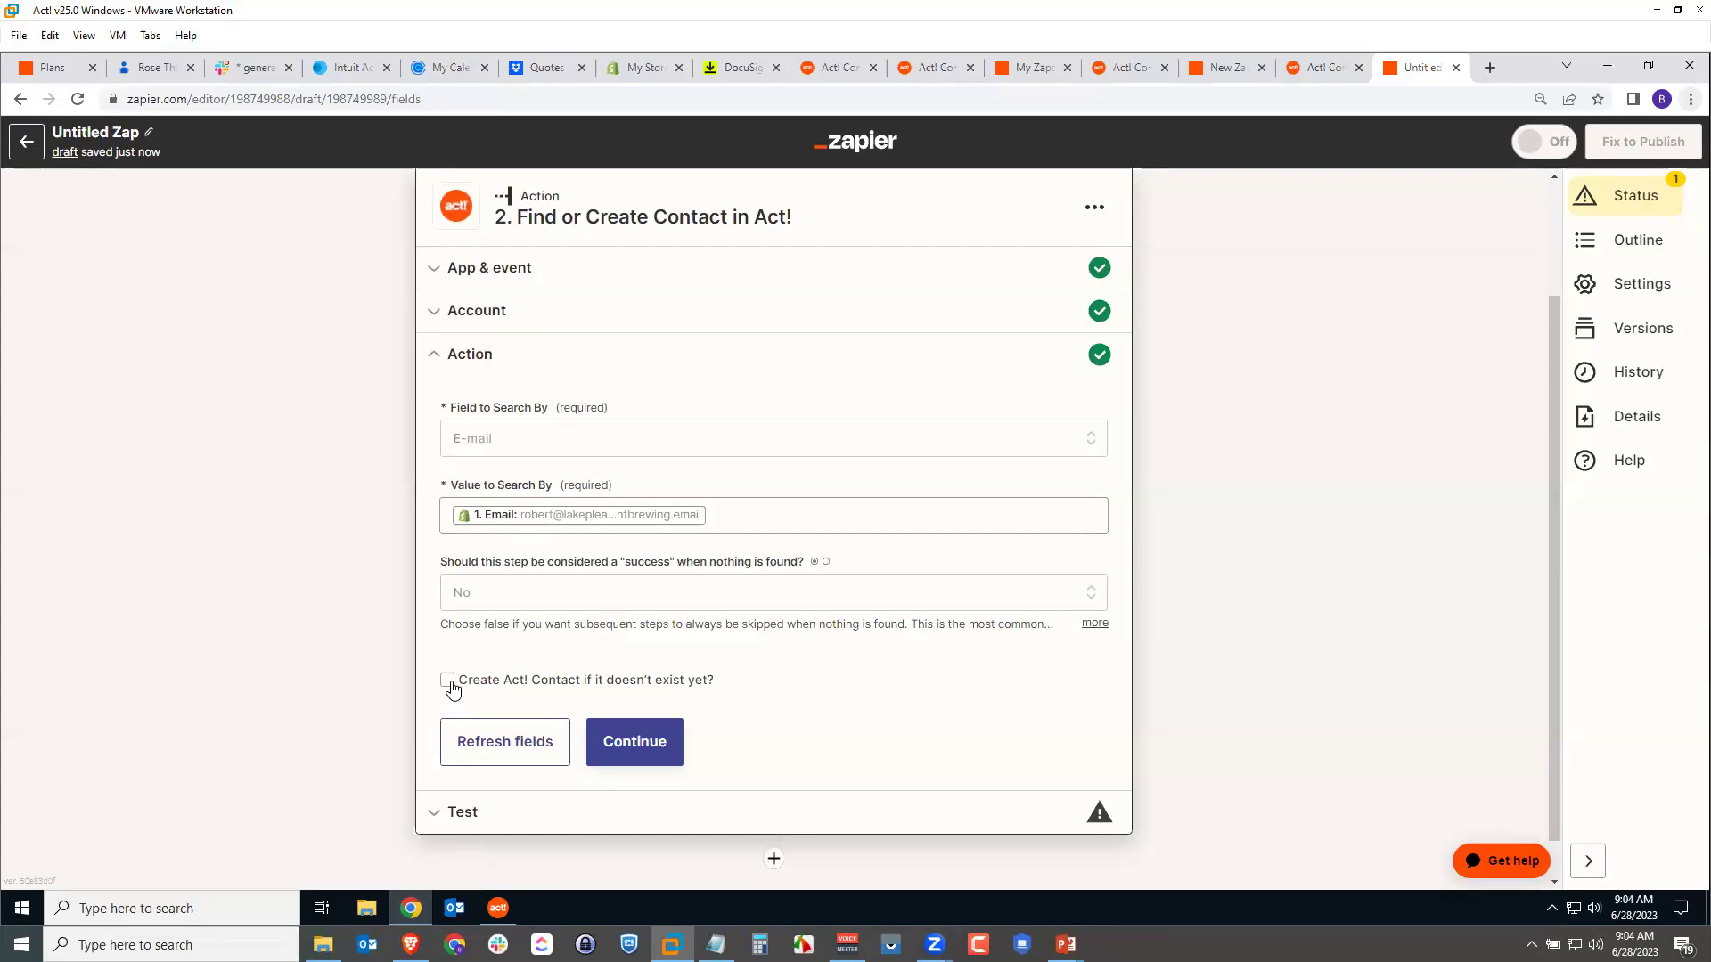
# Step: Enable Create Act! Contact and map Company to the Shopify Address Company
pyautogui.click(449, 682)
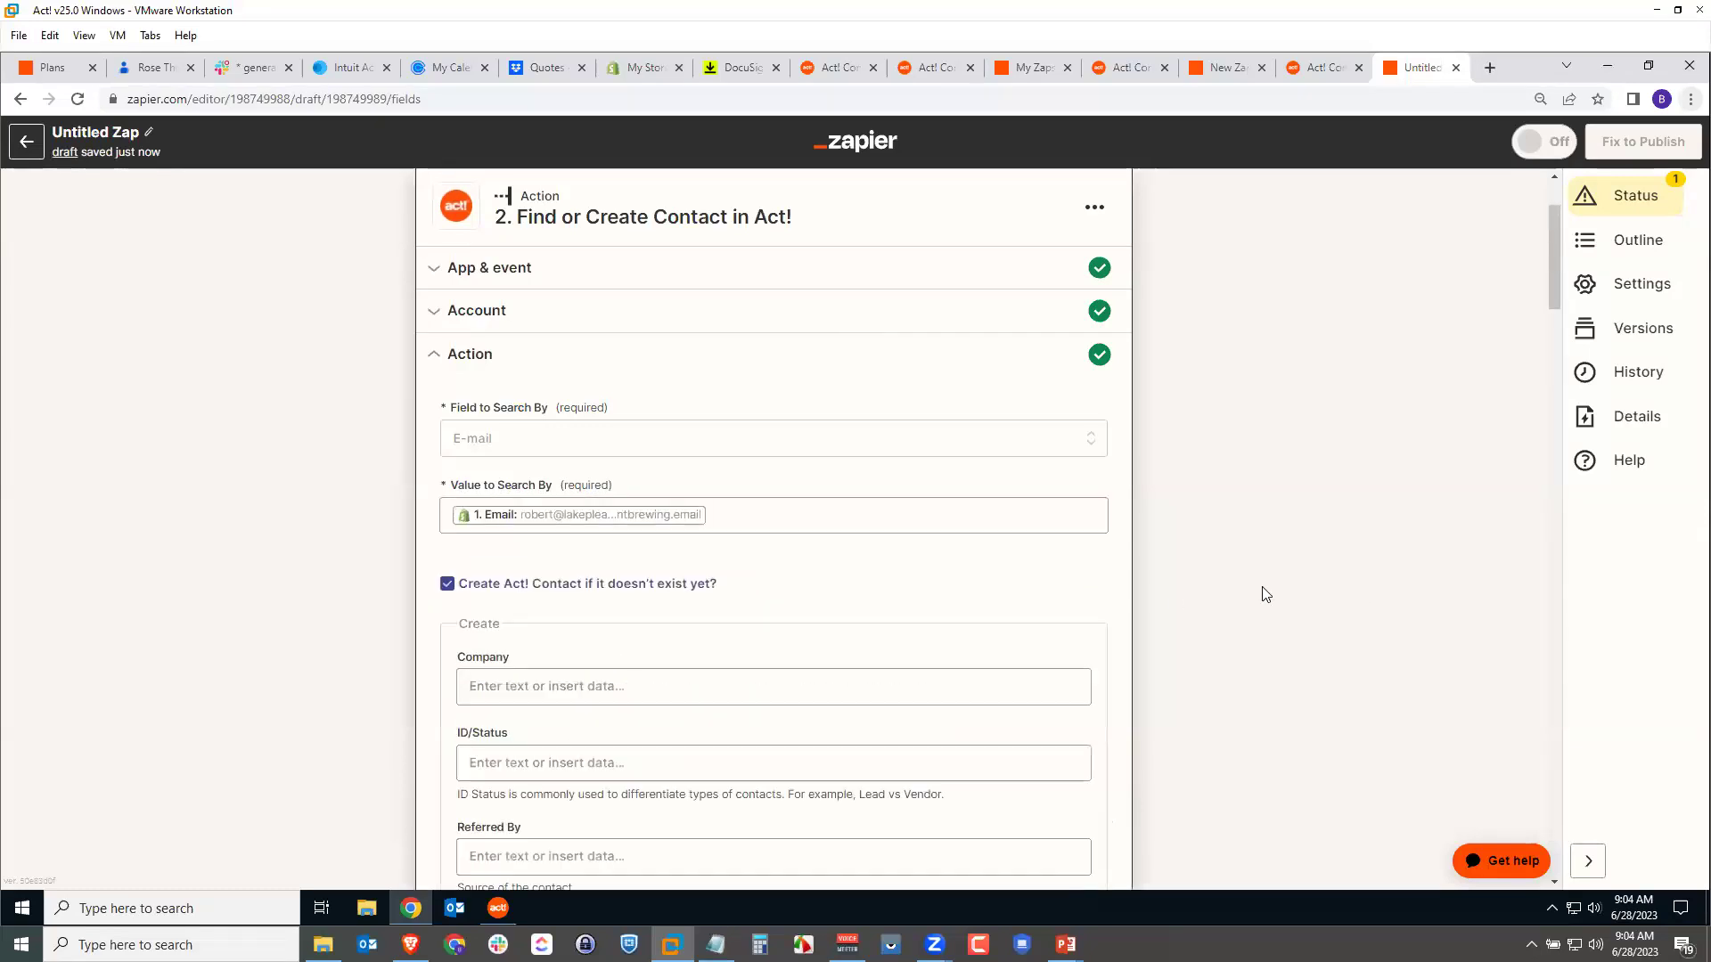
pyautogui.scroll(-2, 676, 531)
pyautogui.click(659, 510)
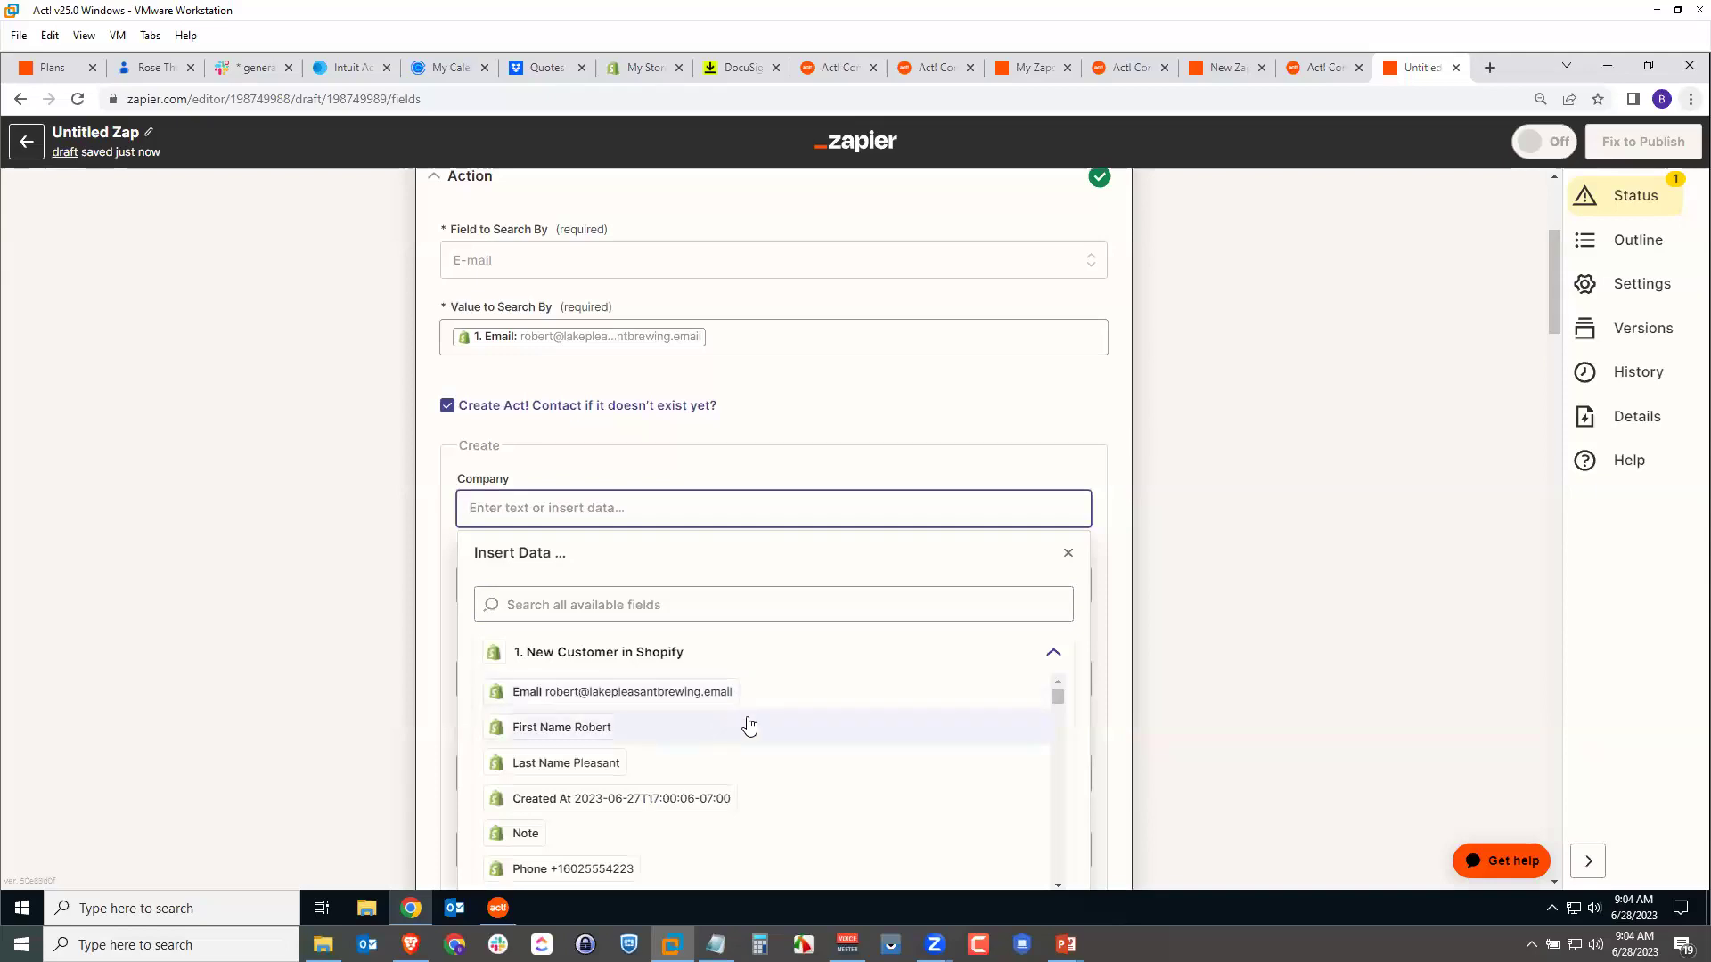
pyautogui.scroll(-3, 740, 717)
pyautogui.scroll(-5, 746, 721)
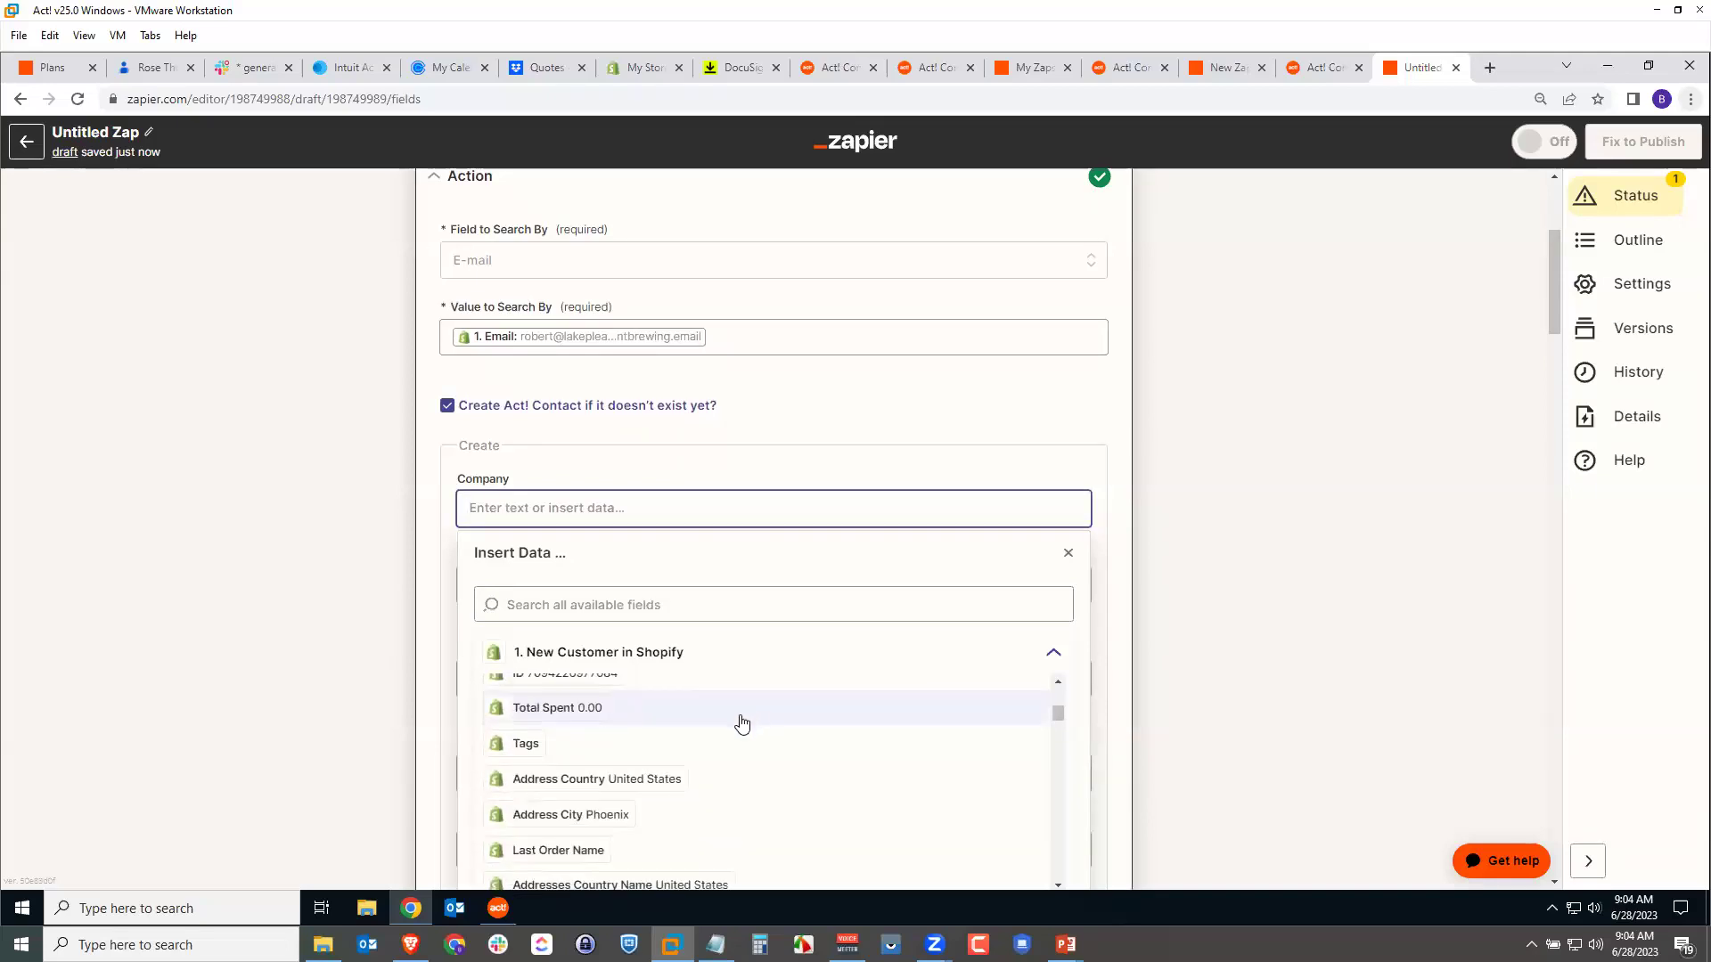
pyautogui.scroll(-2, 742, 722)
pyautogui.click(654, 606)
pyautogui.write('comp')
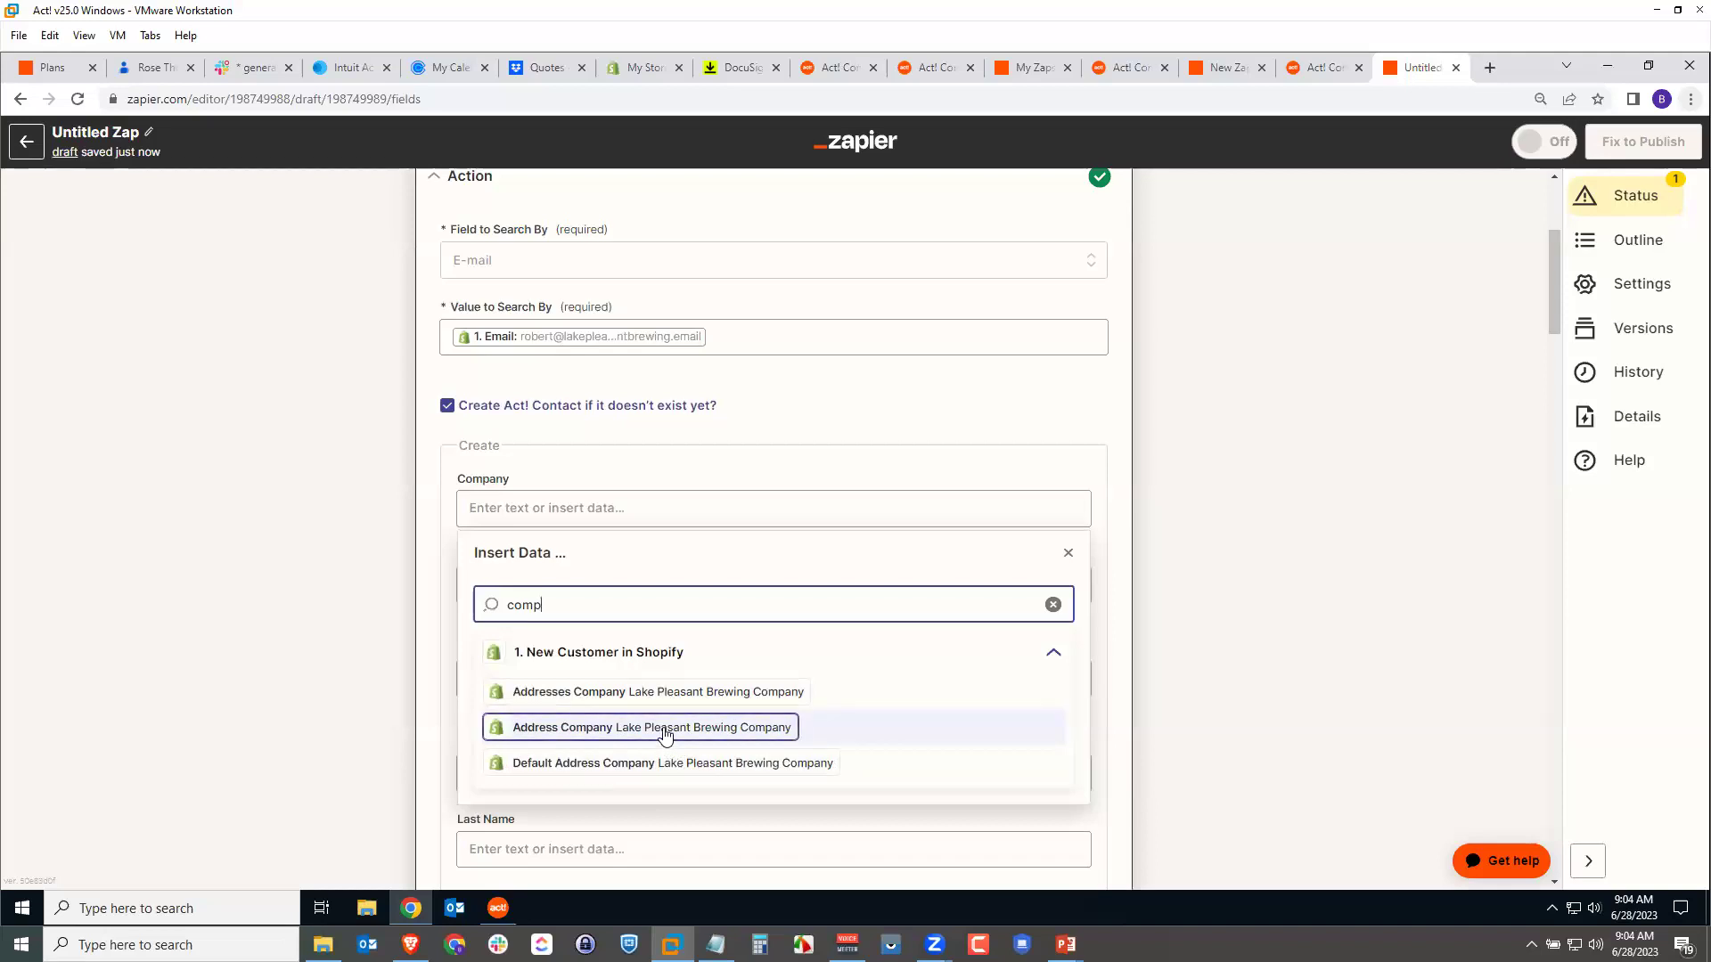
pyautogui.click(664, 730)
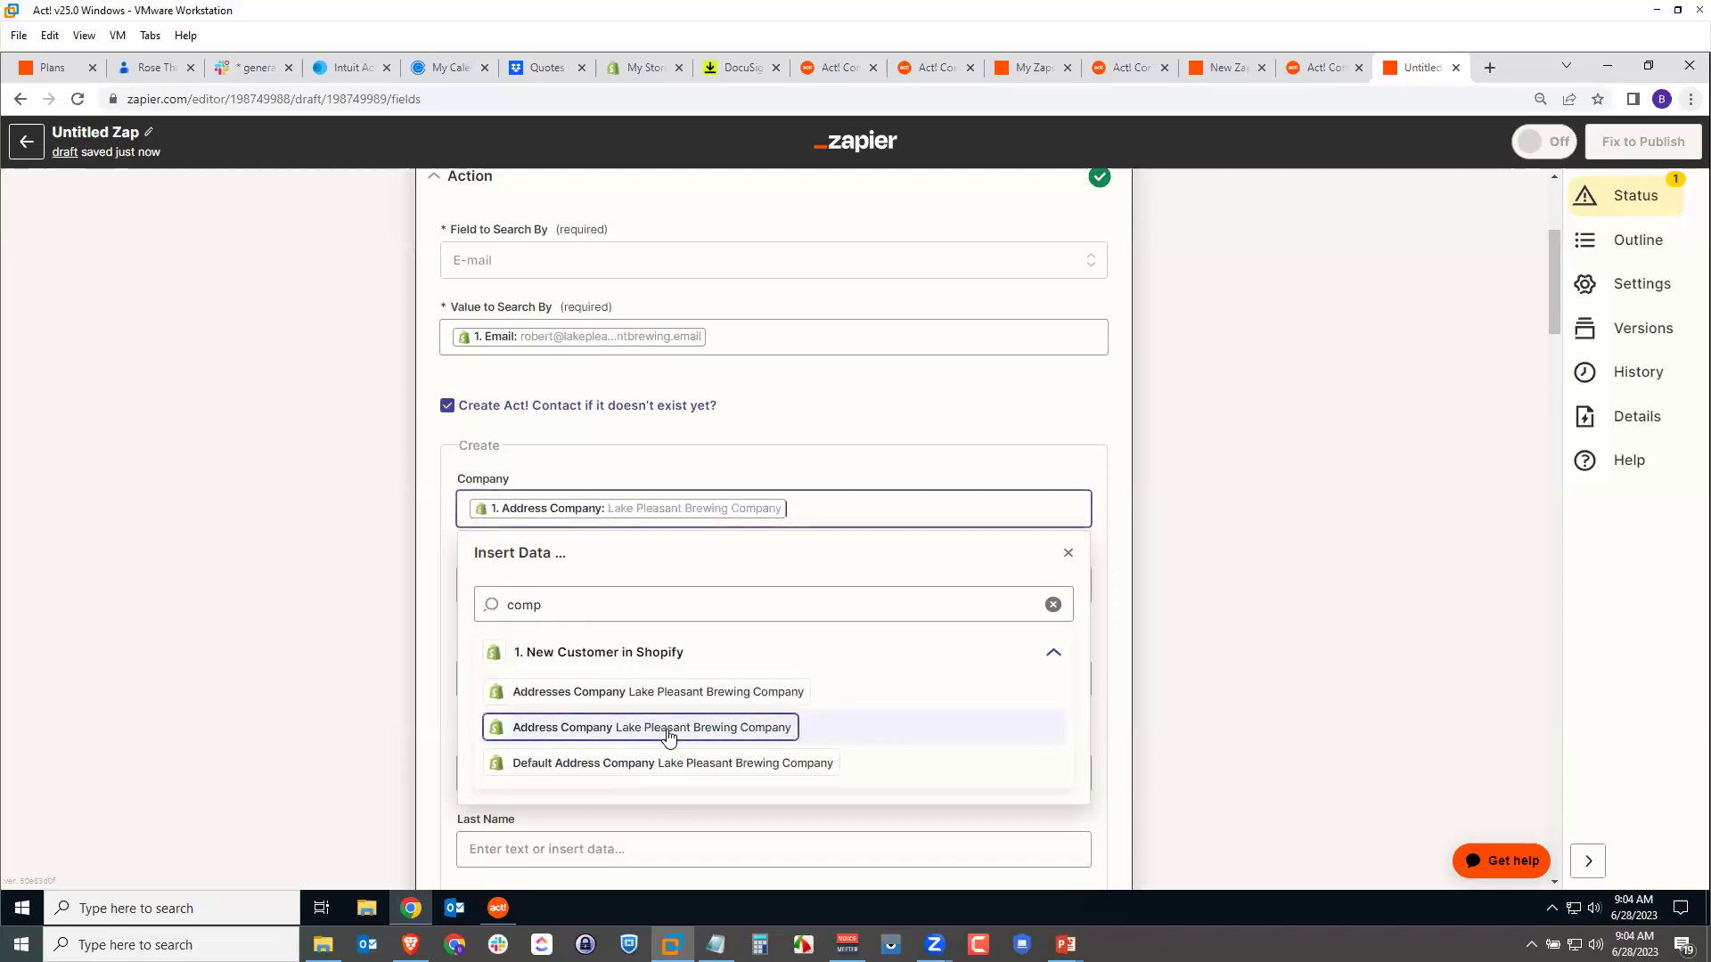
pyautogui.click(1148, 613)
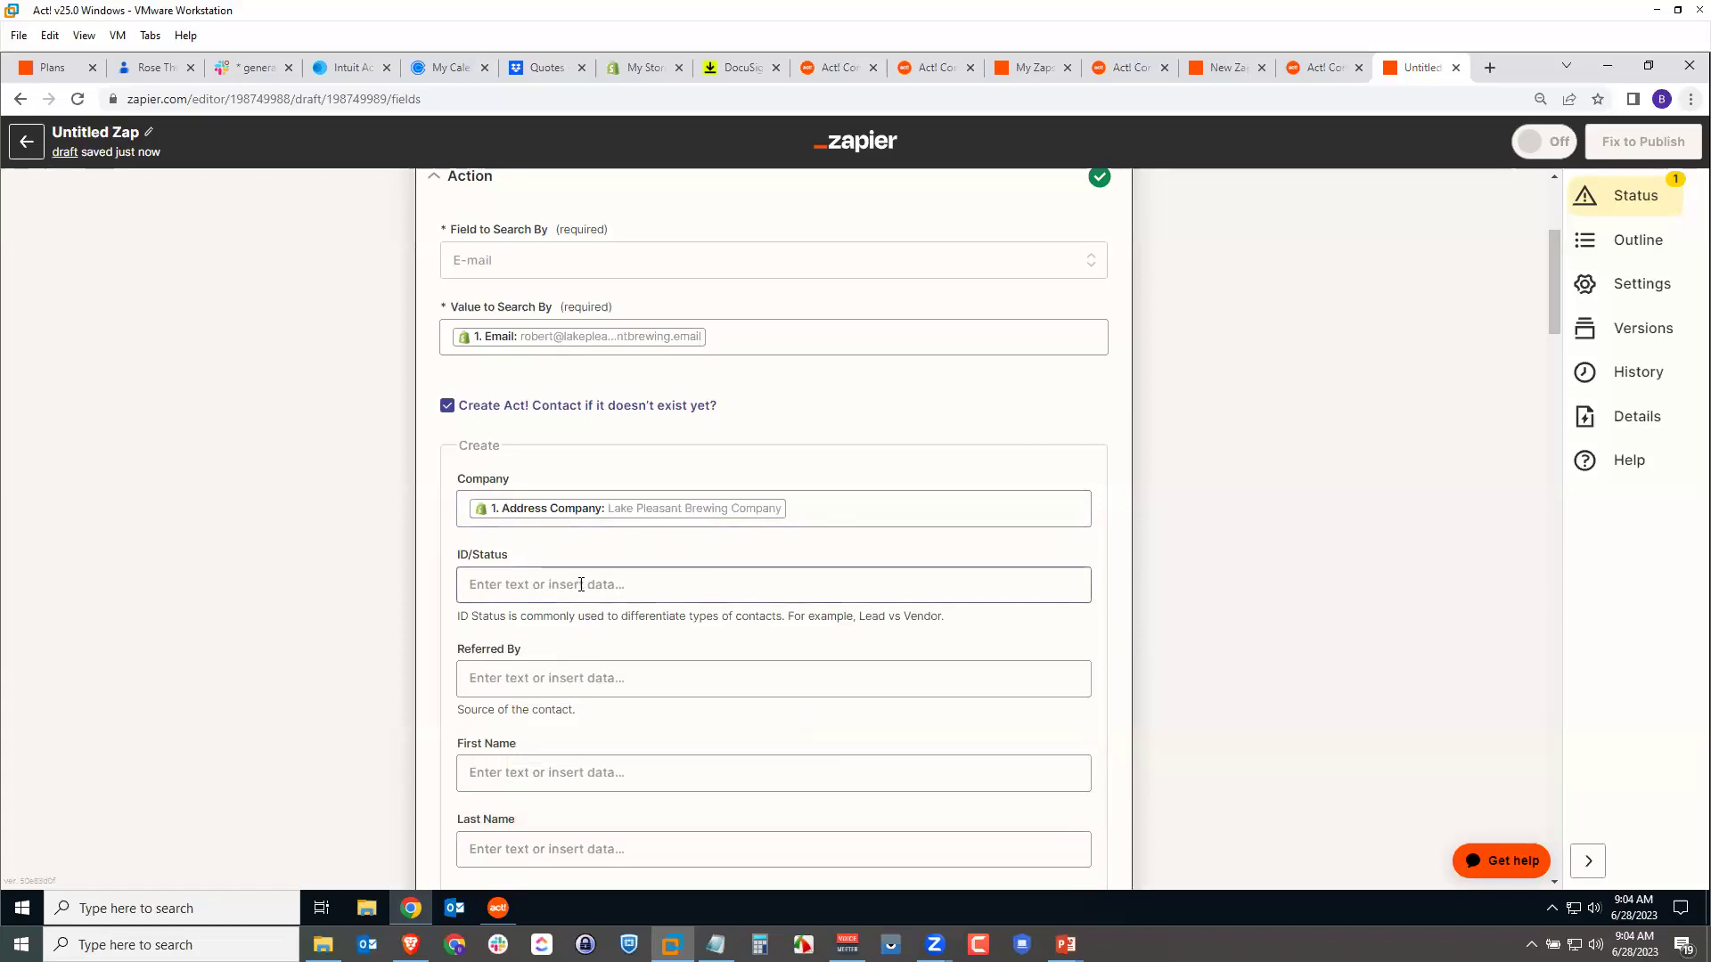
# Step: Map First Name to the Shopify first name, leaving Referred By empty
pyautogui.click(549, 676)
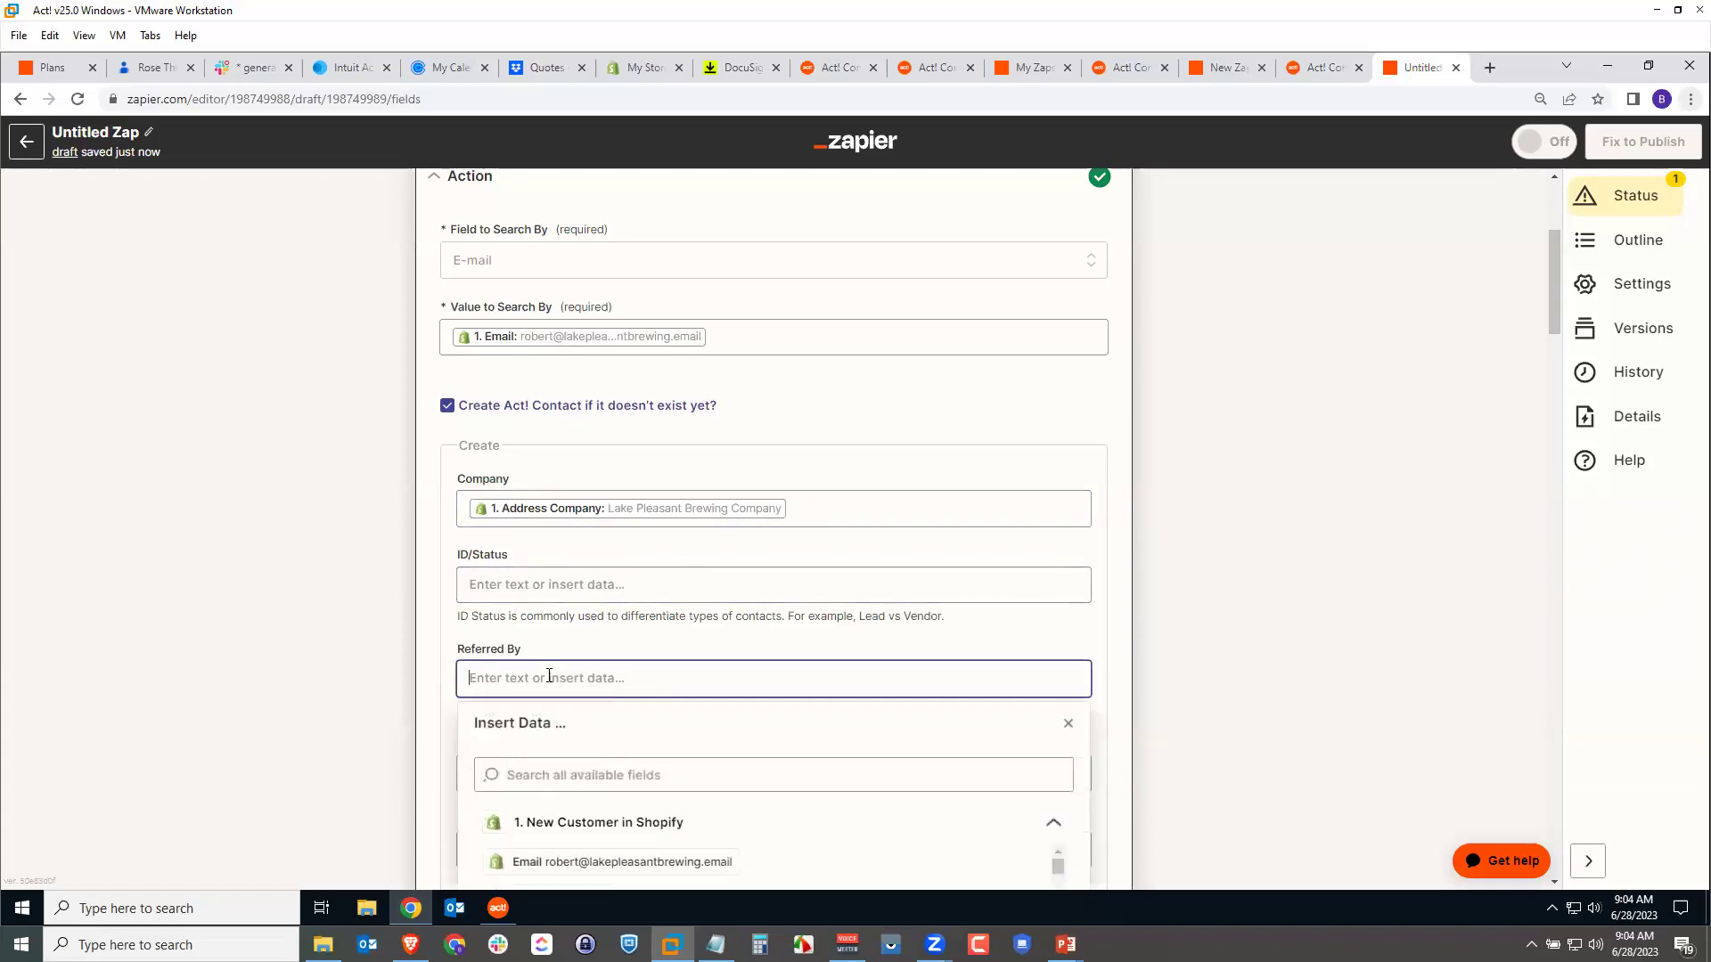
pyautogui.click(1114, 664)
pyautogui.scroll(-2, 624, 624)
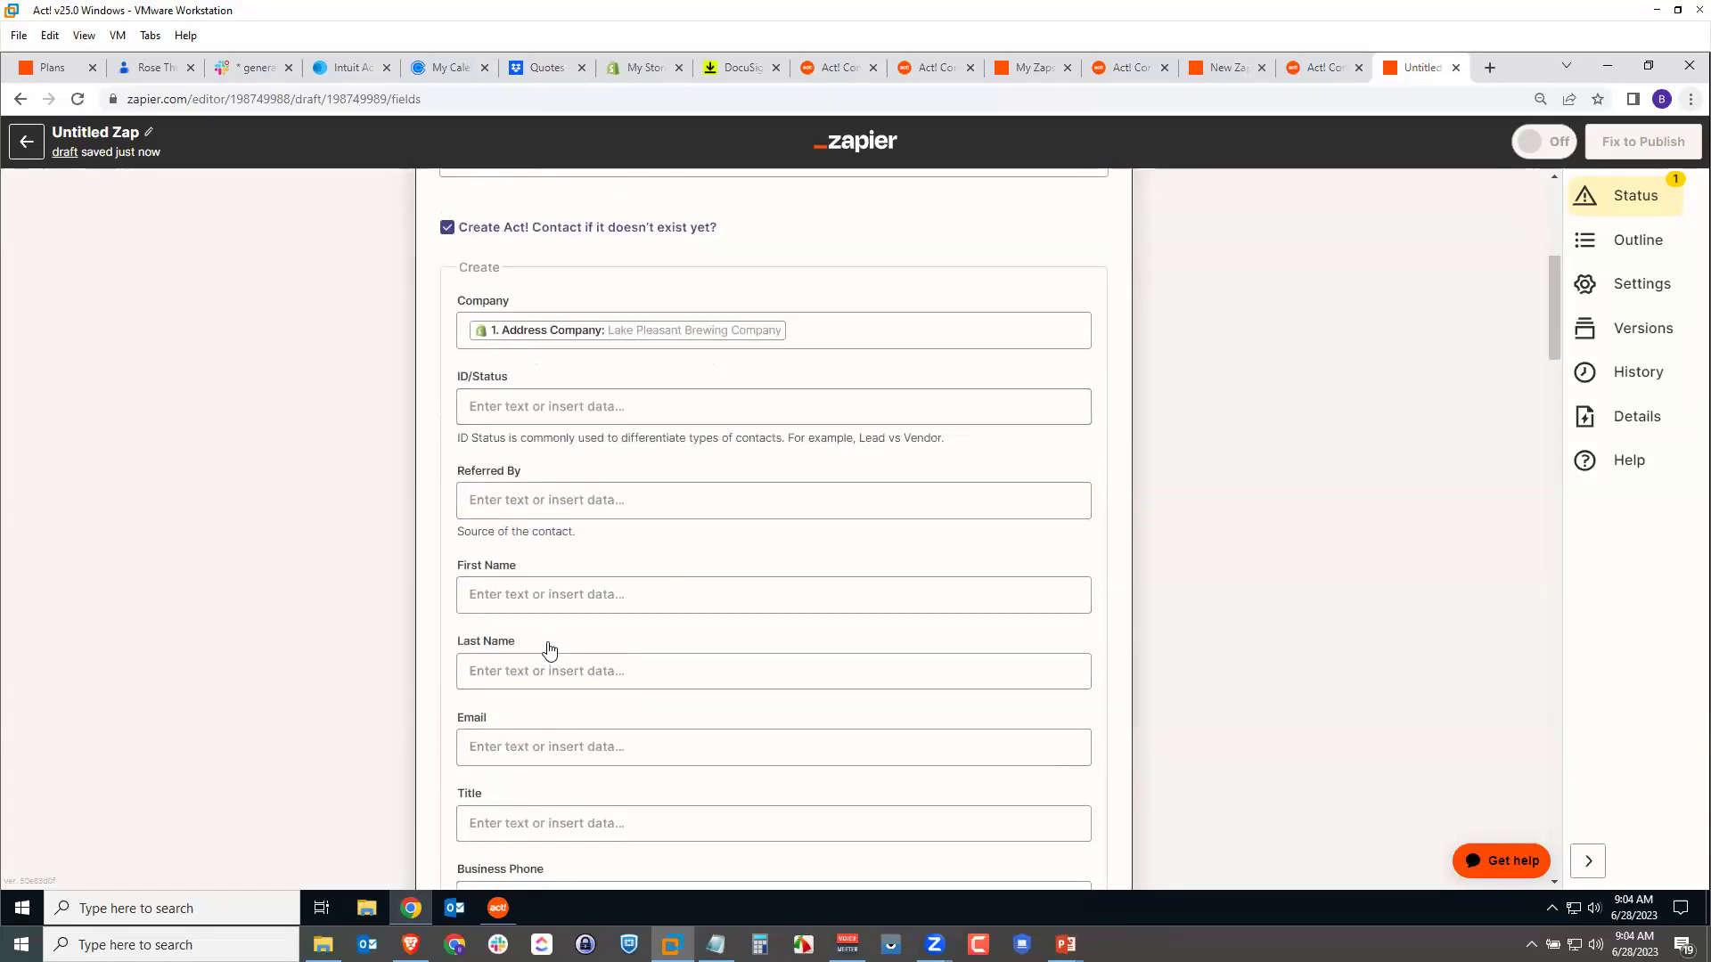
pyautogui.click(565, 586)
pyautogui.click(571, 813)
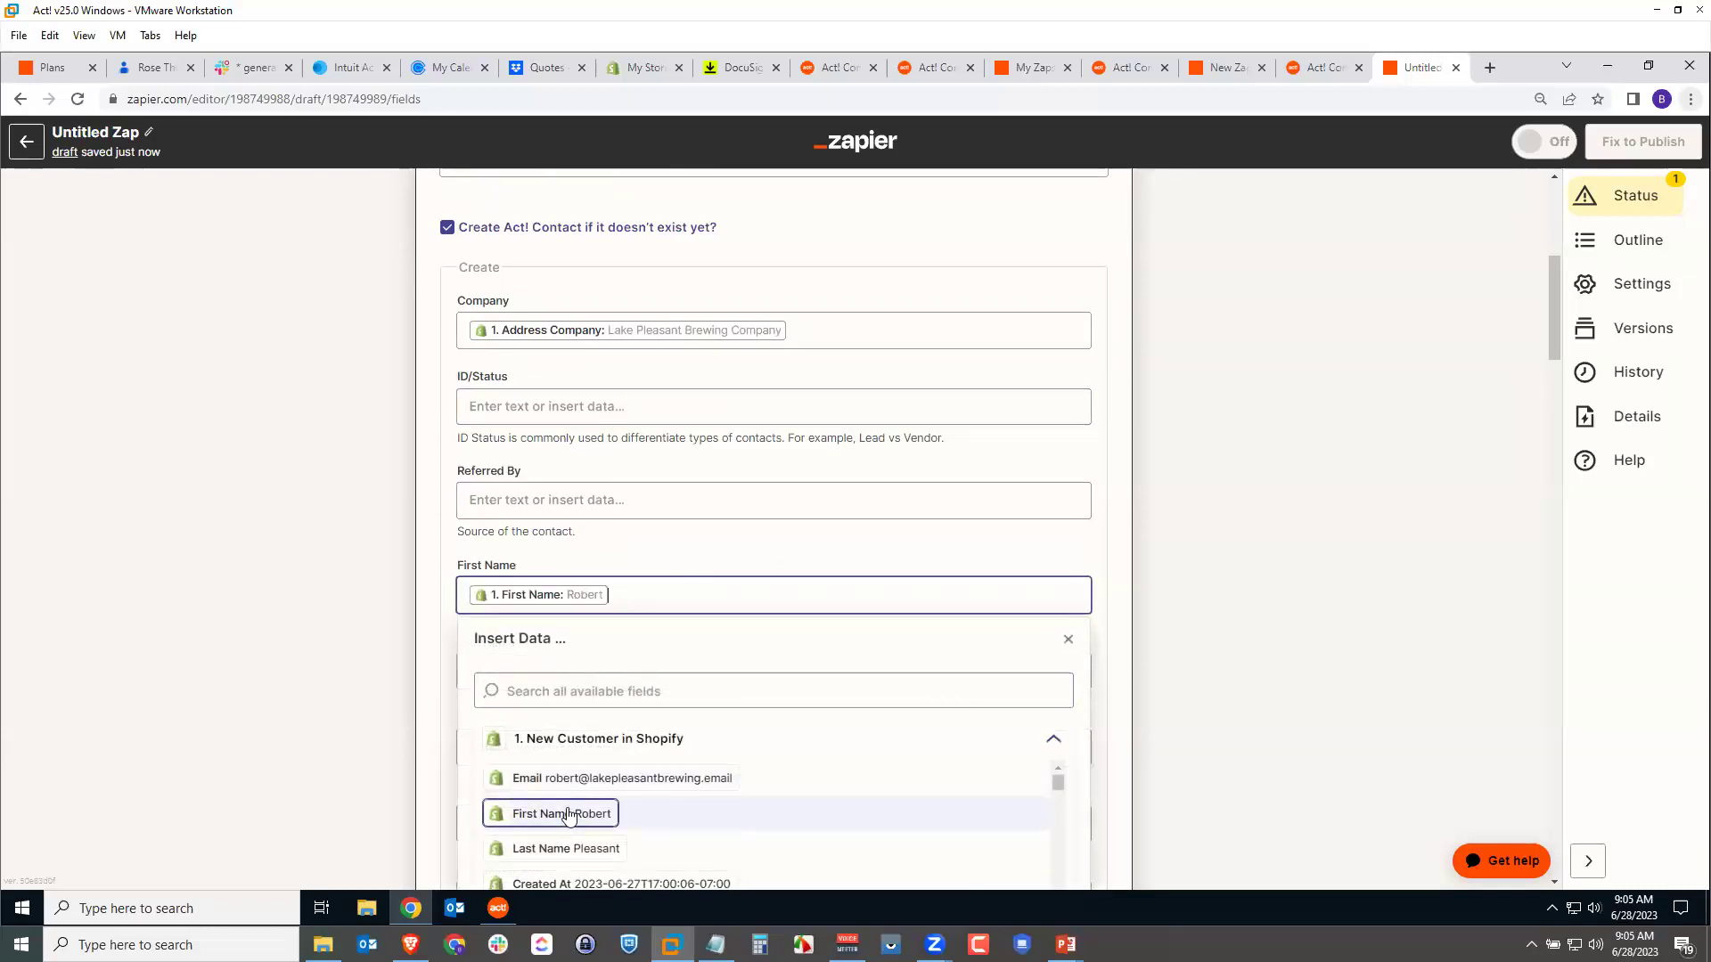
pyautogui.click(1115, 666)
# Step: Map Last Name and Email to the Shopify customer's last name and email
pyautogui.click(636, 656)
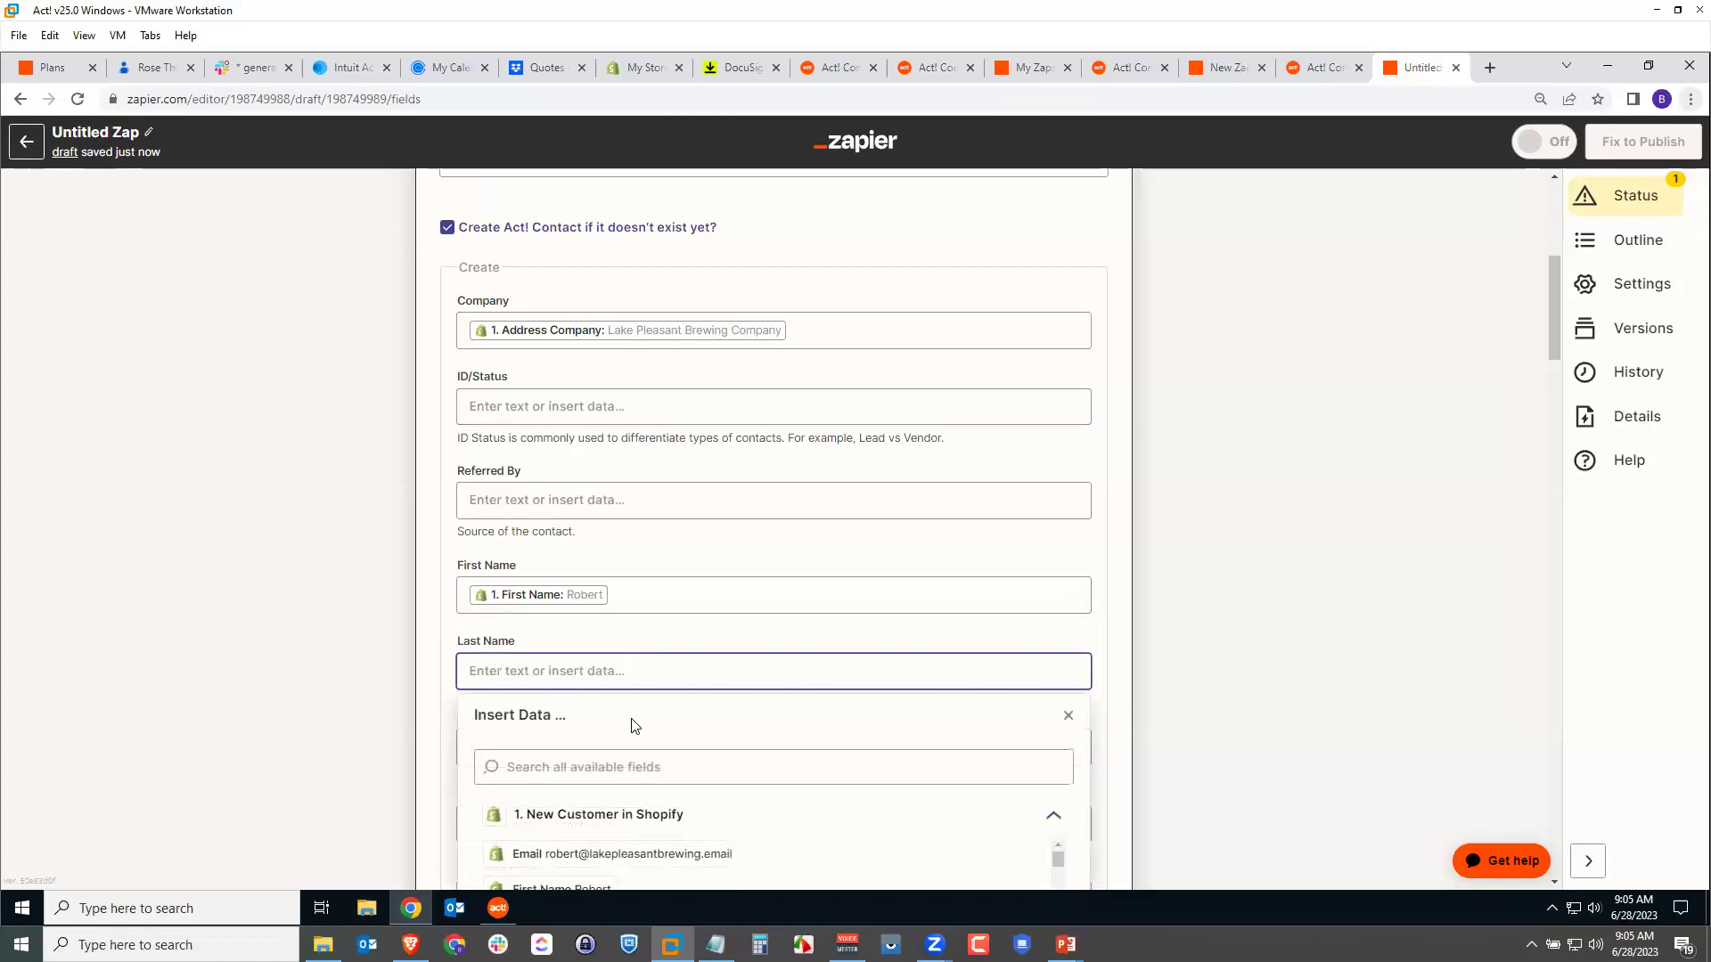
pyautogui.scroll(-2, 634, 726)
pyautogui.click(673, 738)
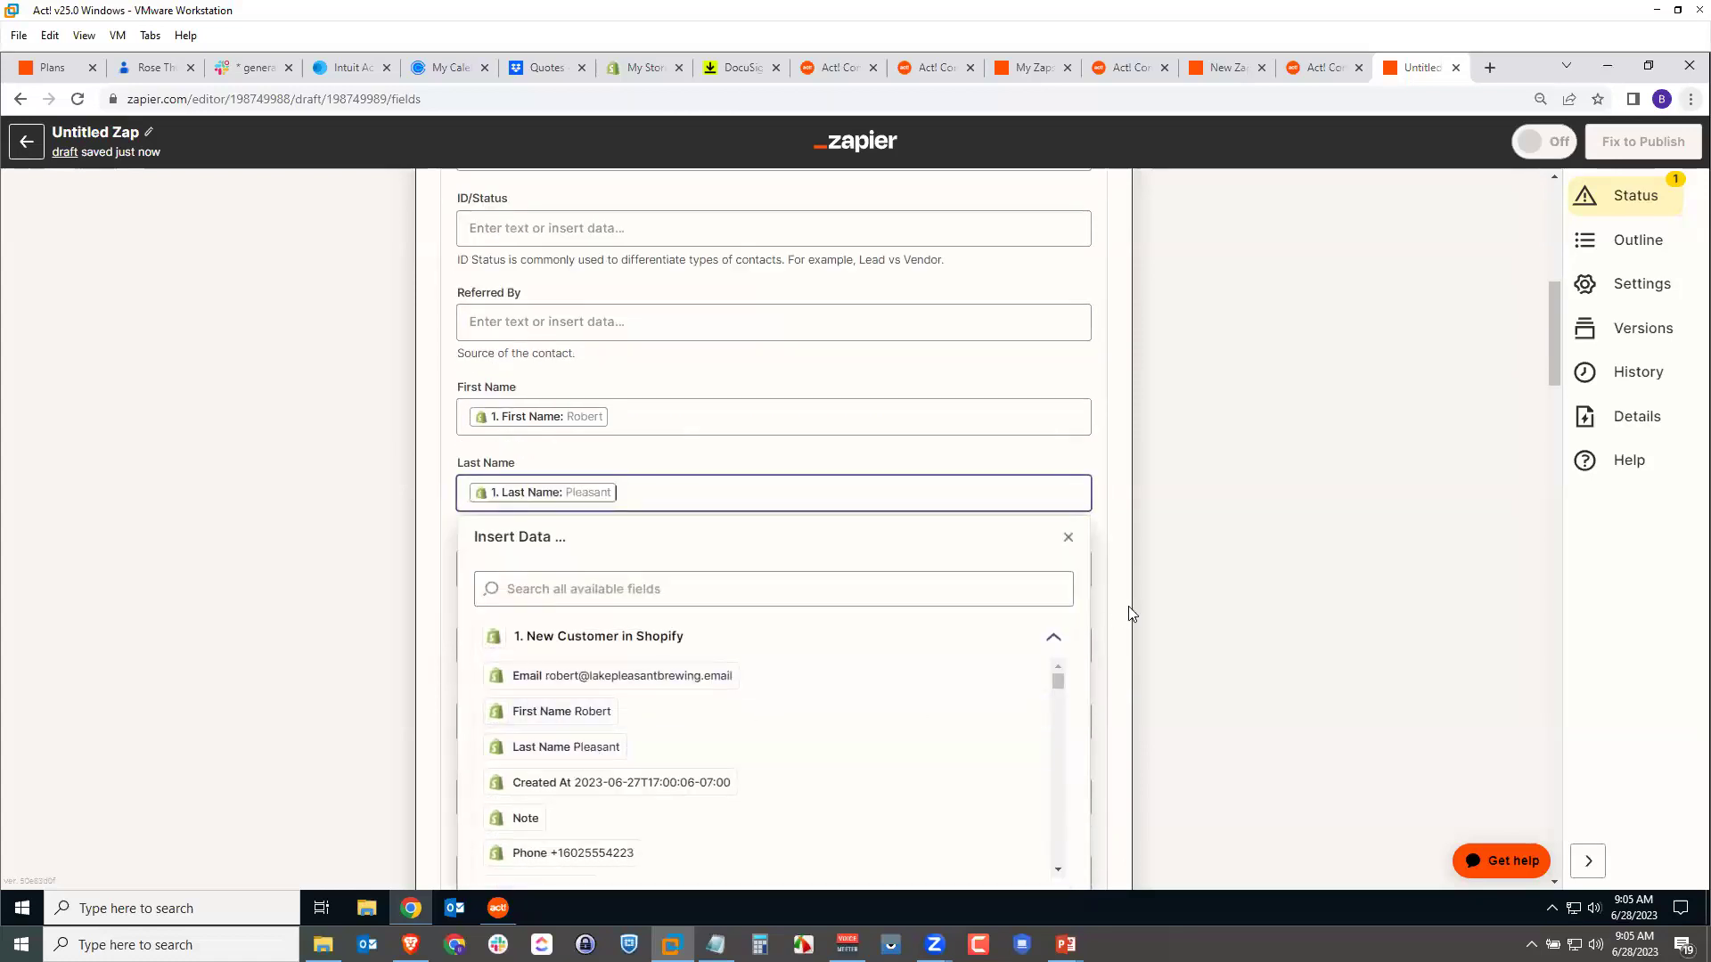
pyautogui.click(1132, 612)
pyautogui.click(568, 568)
pyautogui.click(657, 752)
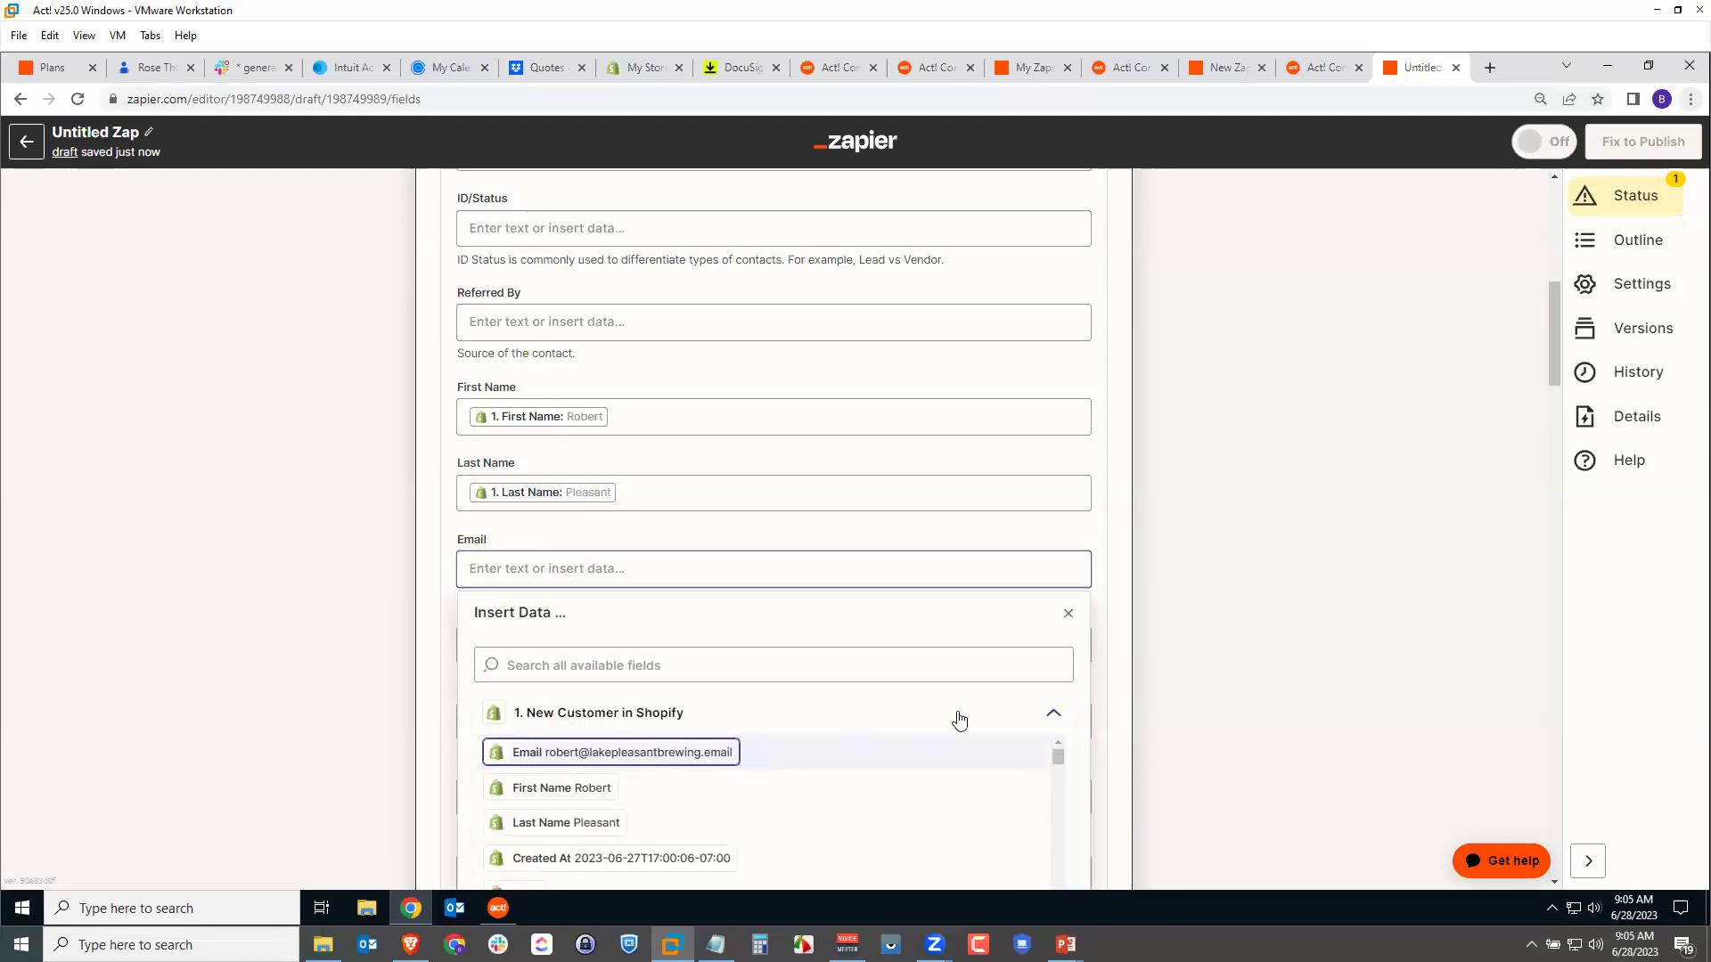
pyautogui.click(1274, 615)
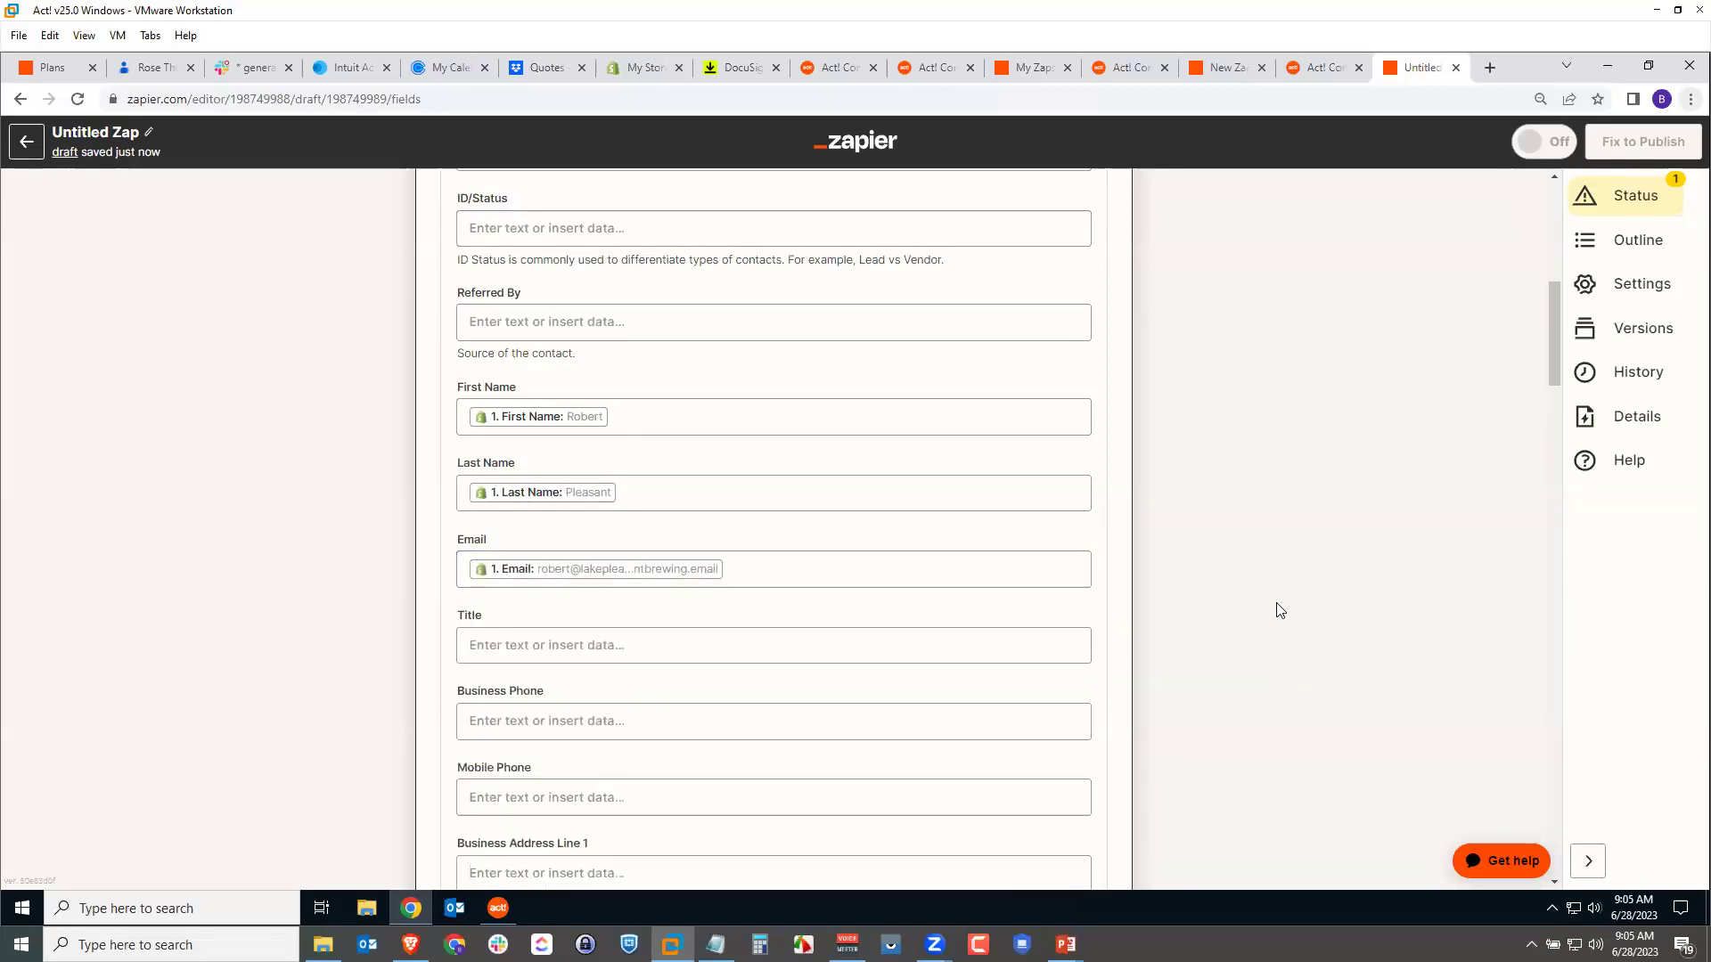
pyautogui.scroll(2, 921, 573)
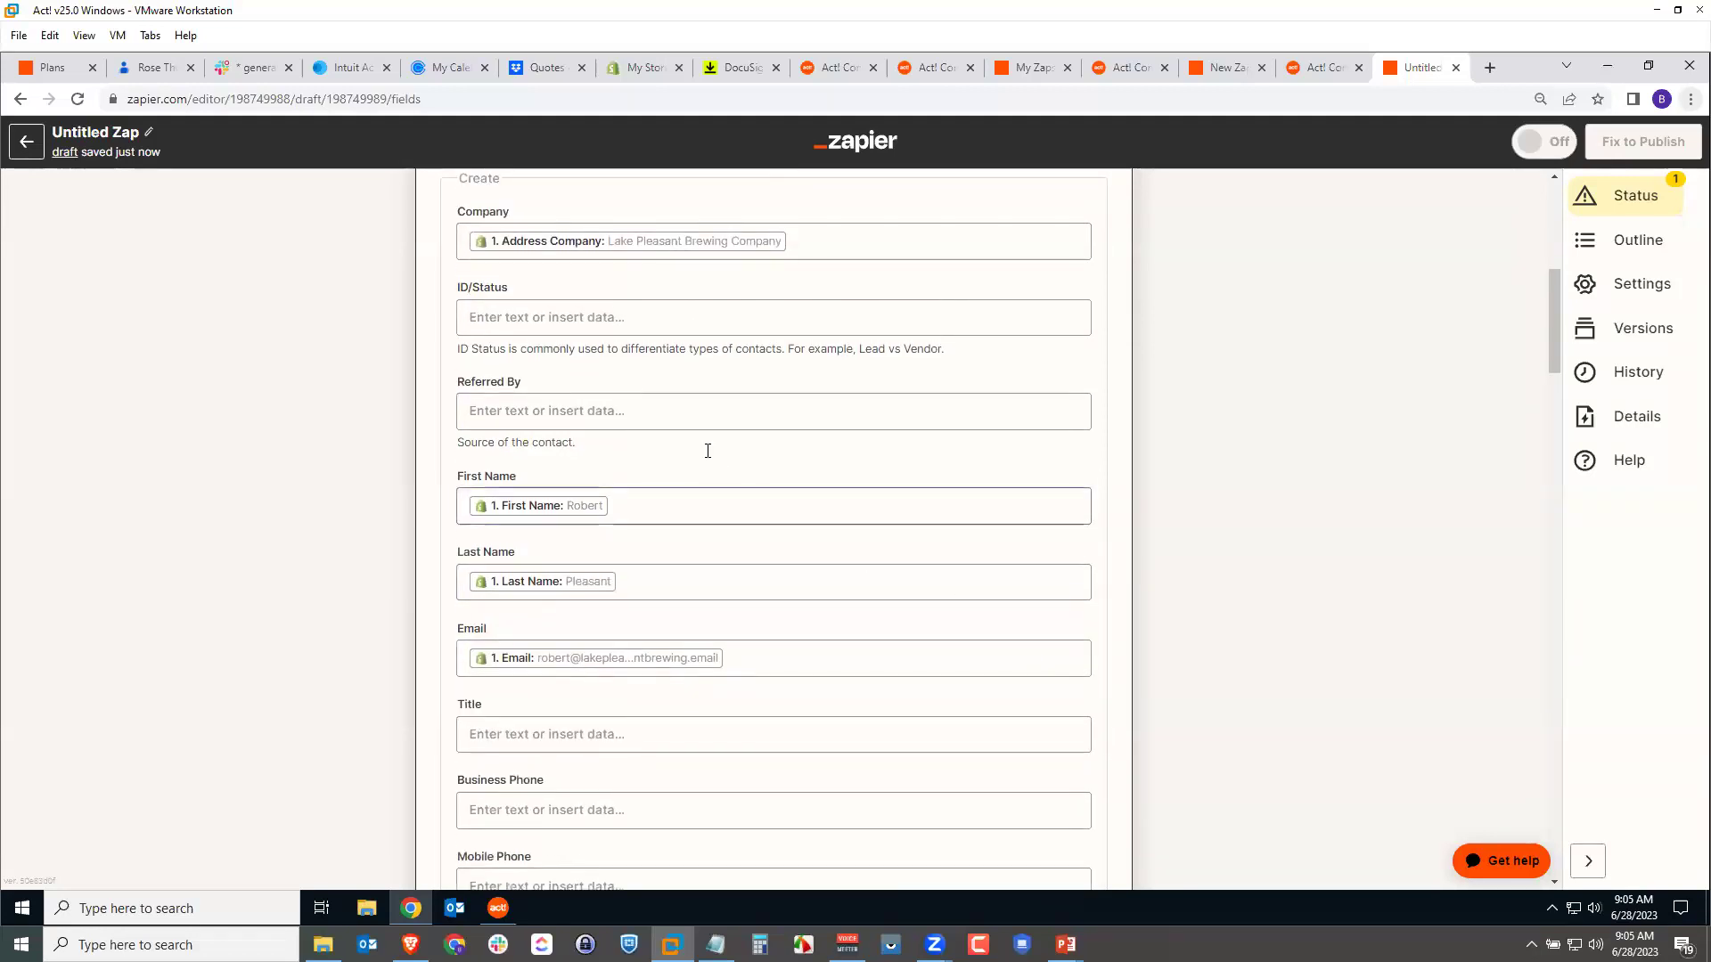
pyautogui.scroll(-4, 652, 411)
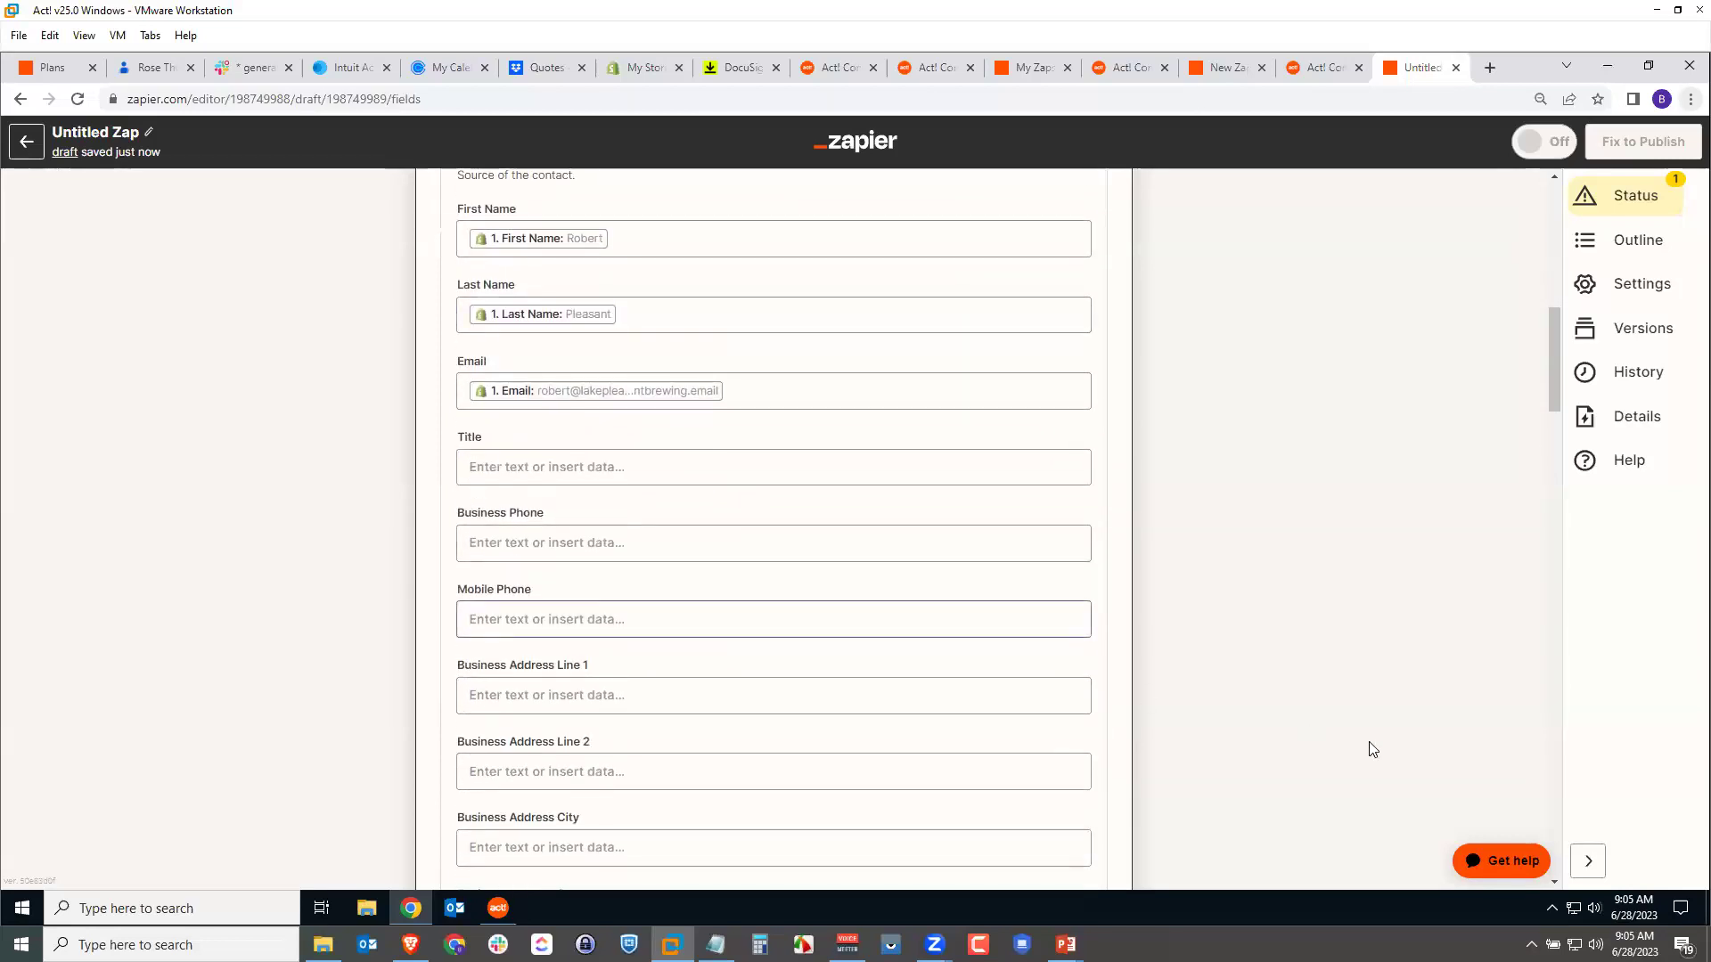
pyautogui.scroll(-20, 1205, 729)
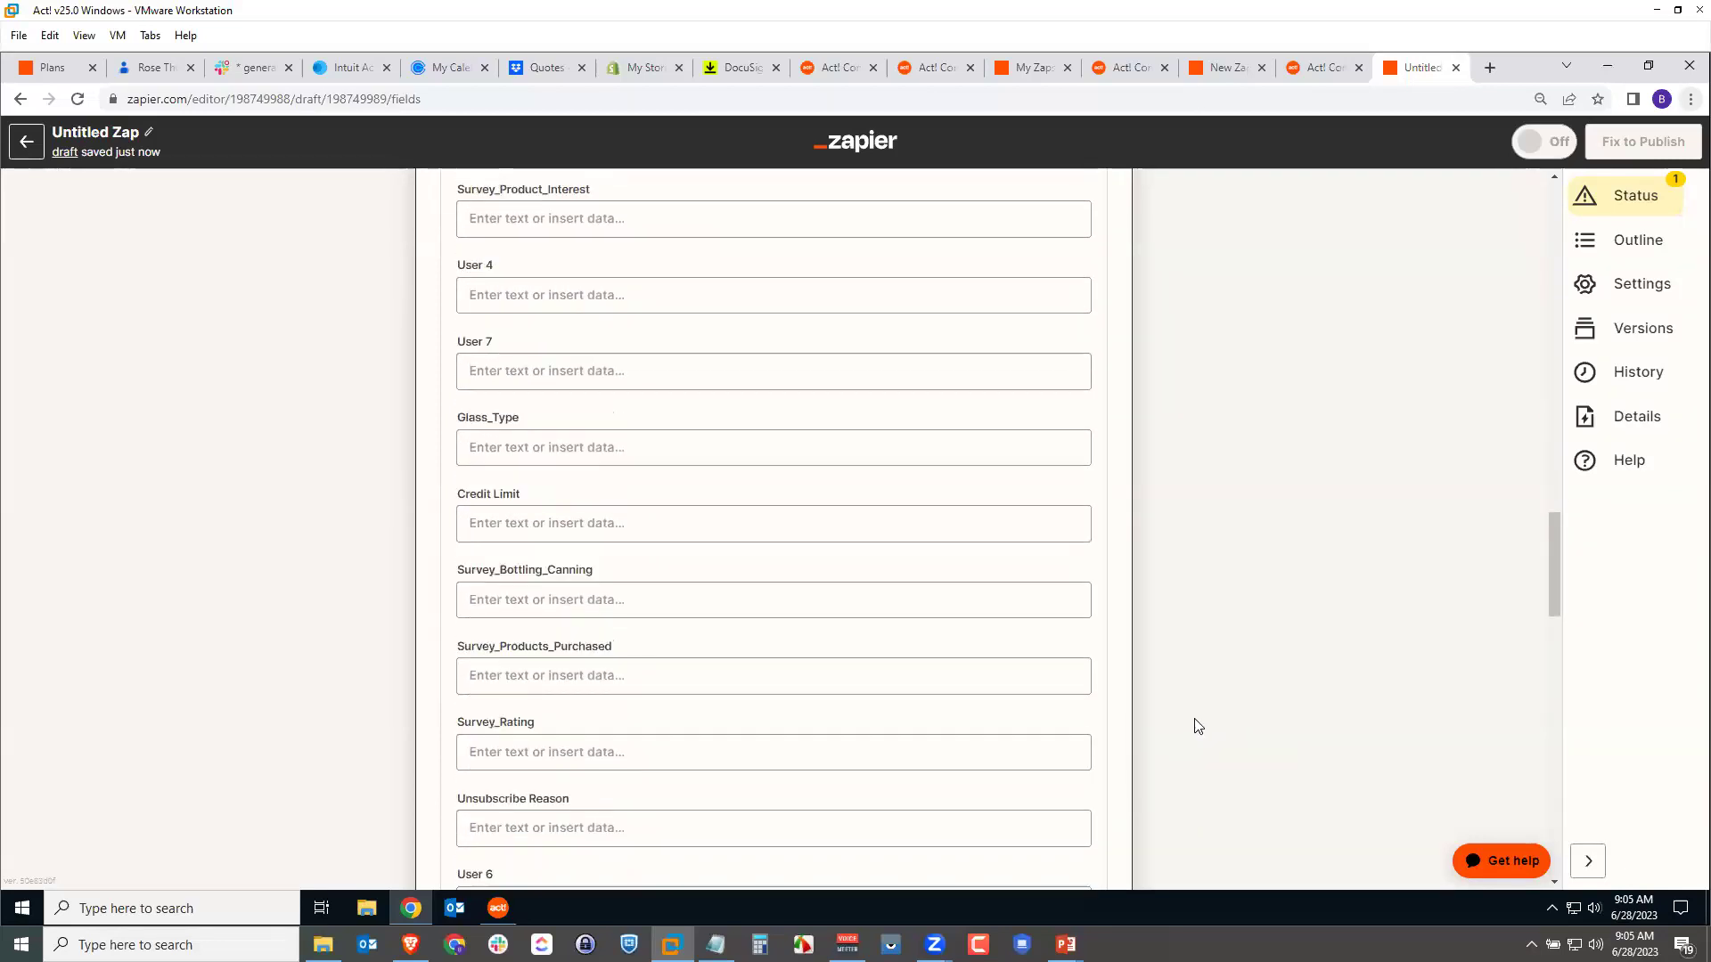
pyautogui.scroll(-12, 1194, 720)
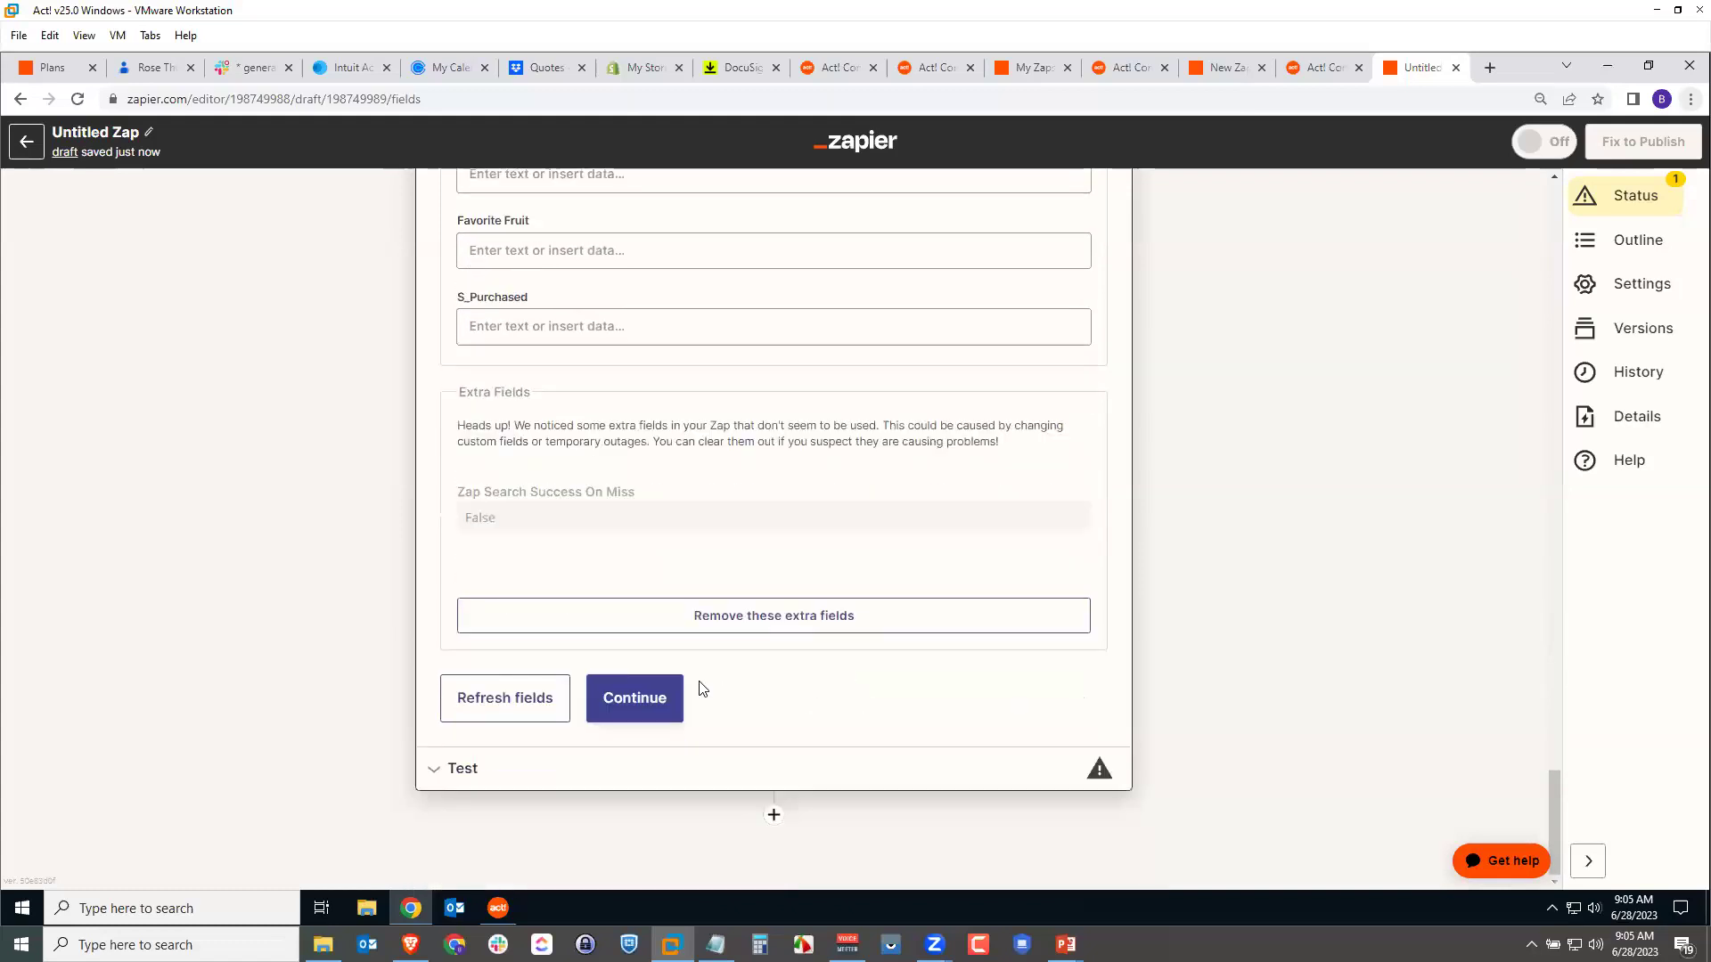
# Step: Run the action test, sending the Lake Pleasant Brewing Company contact to Act!
pyautogui.click(613, 700)
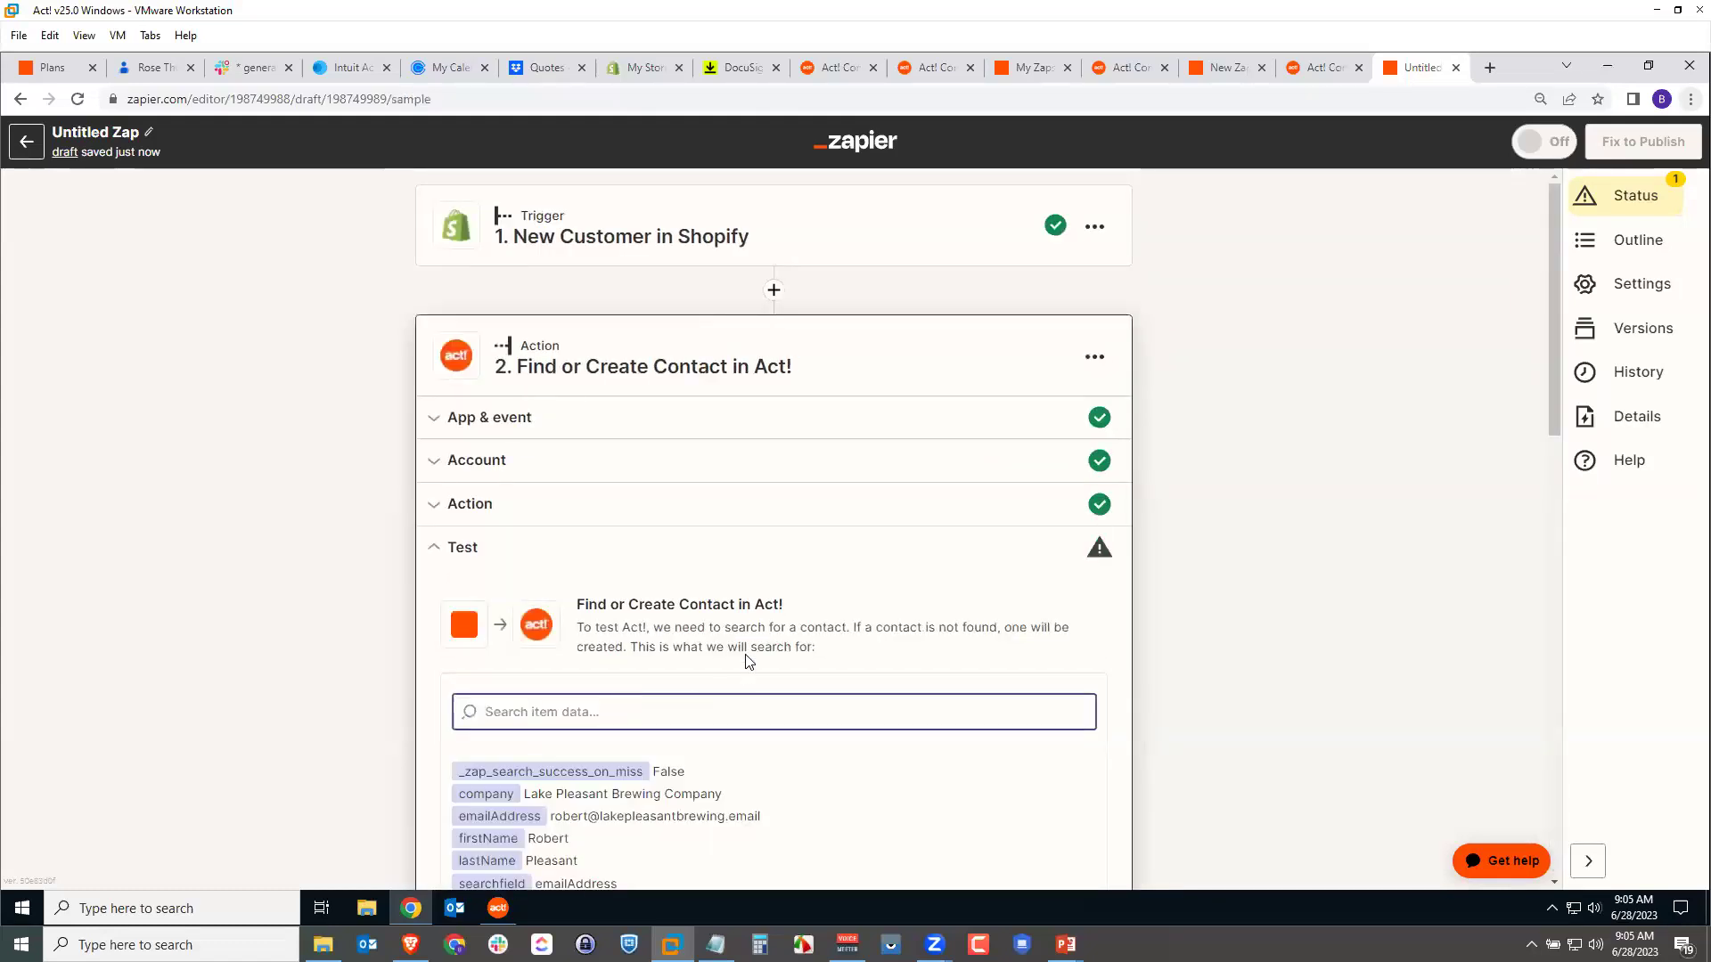
pyautogui.scroll(-2, 702, 627)
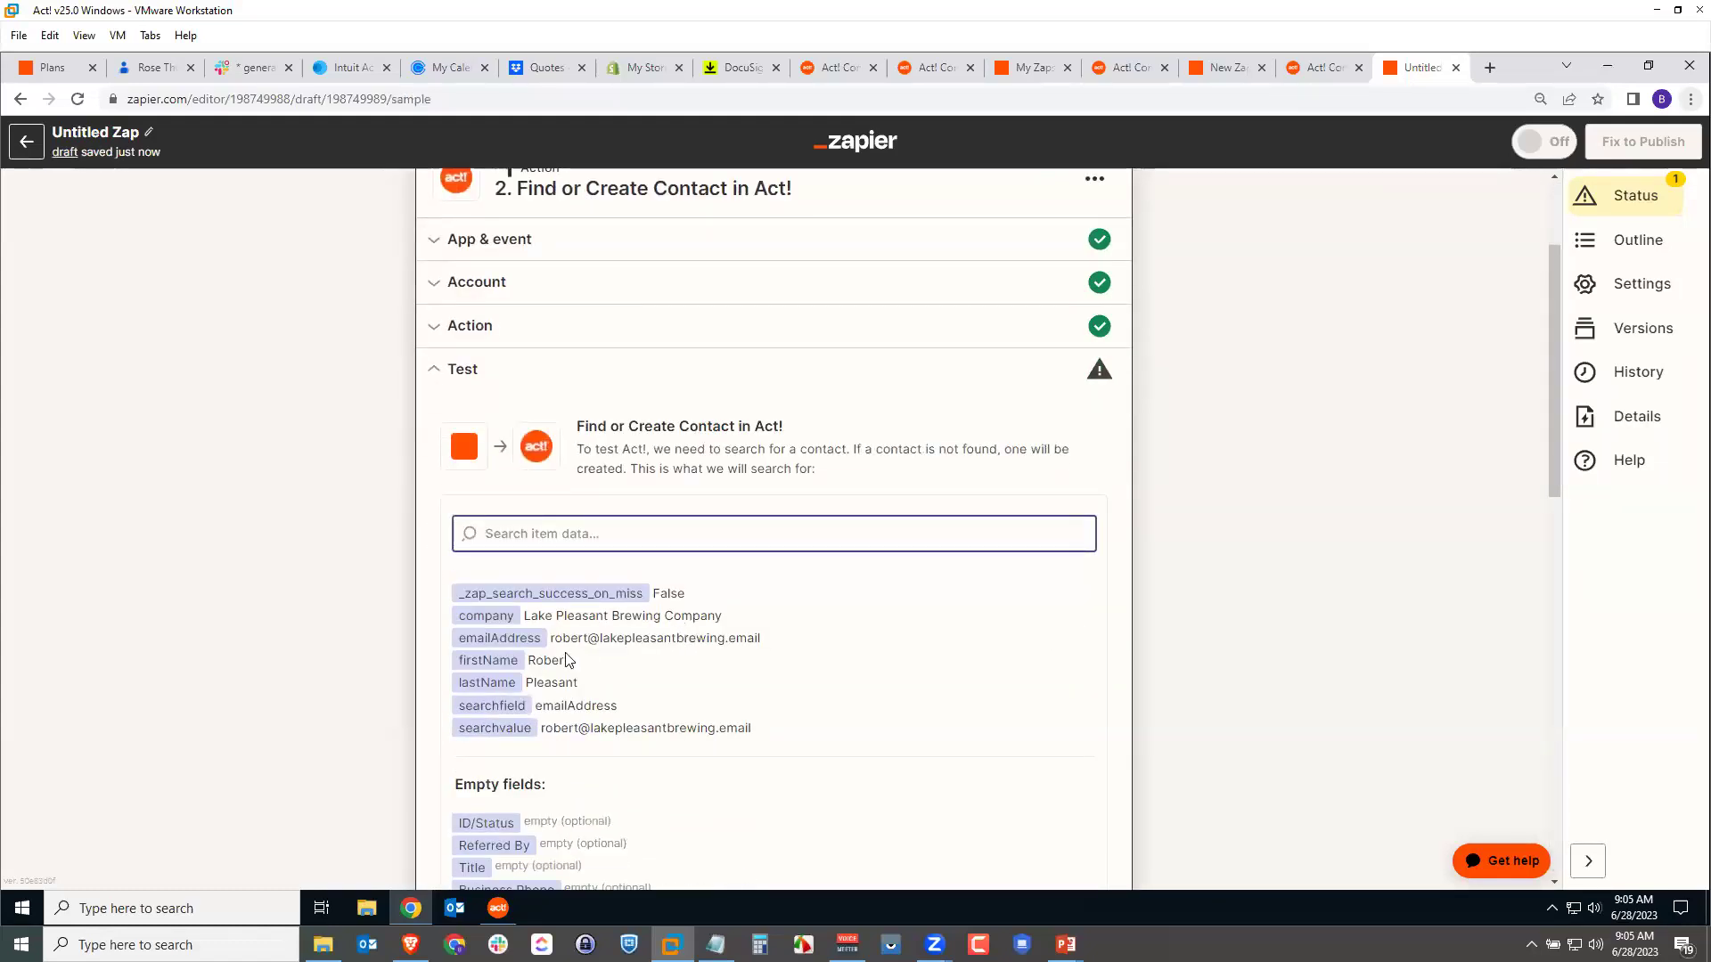
pyautogui.scroll(-15, 762, 642)
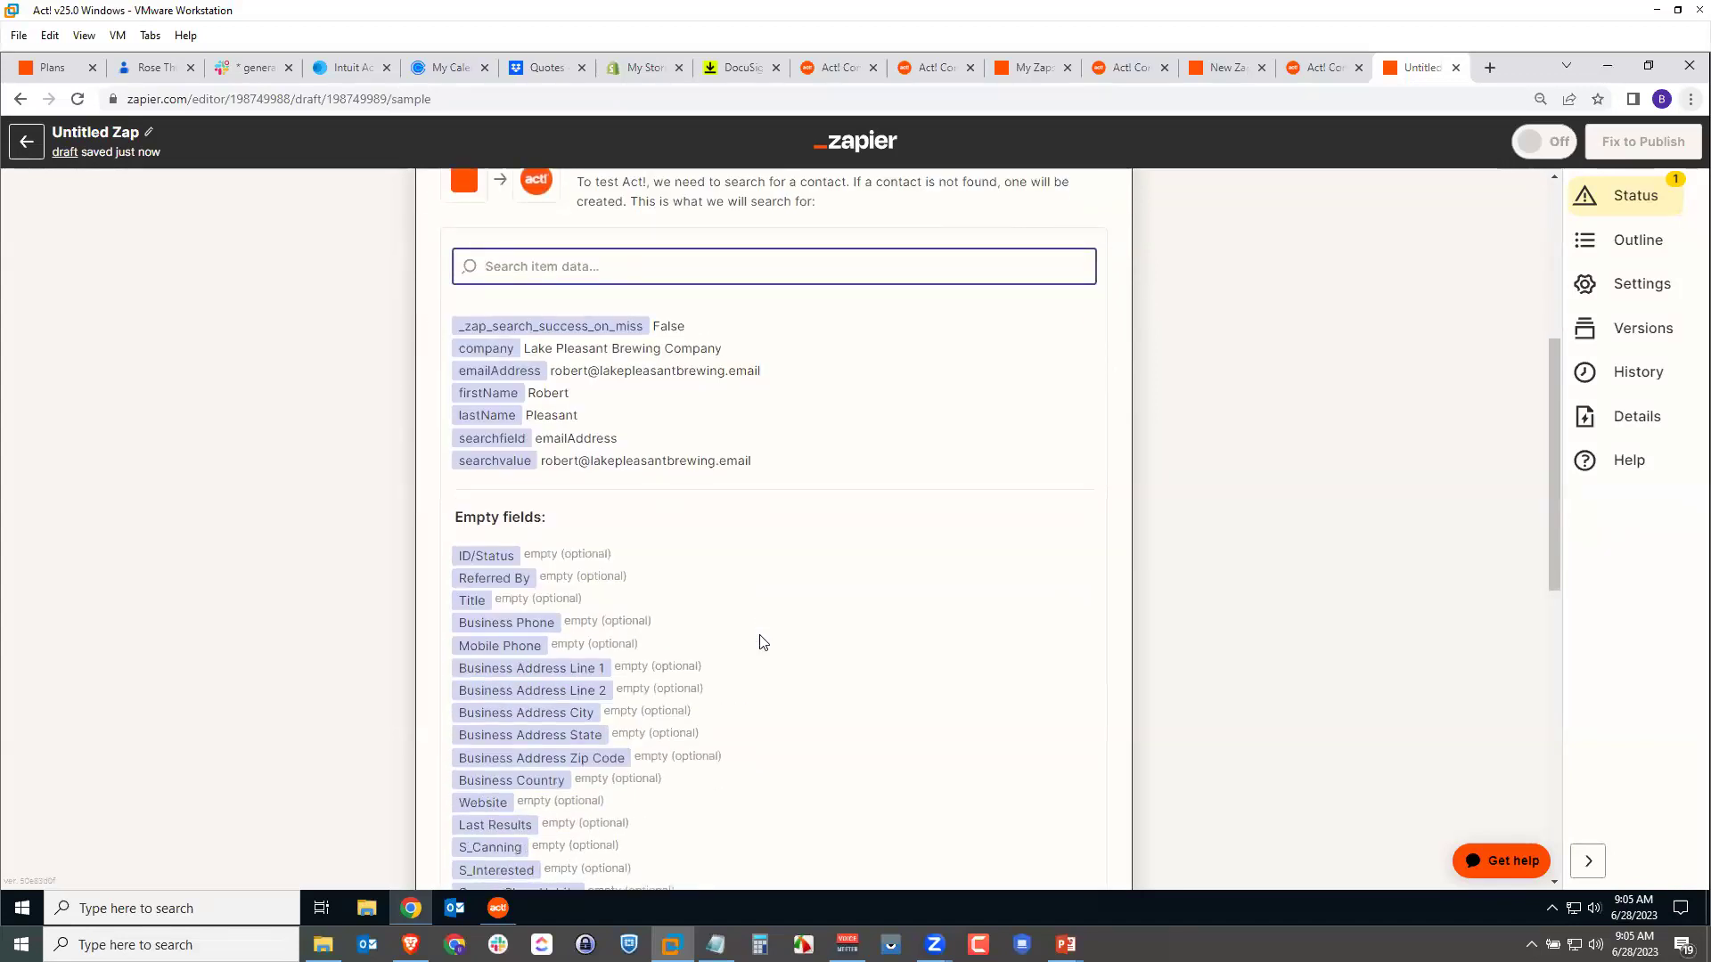
pyautogui.click(606, 742)
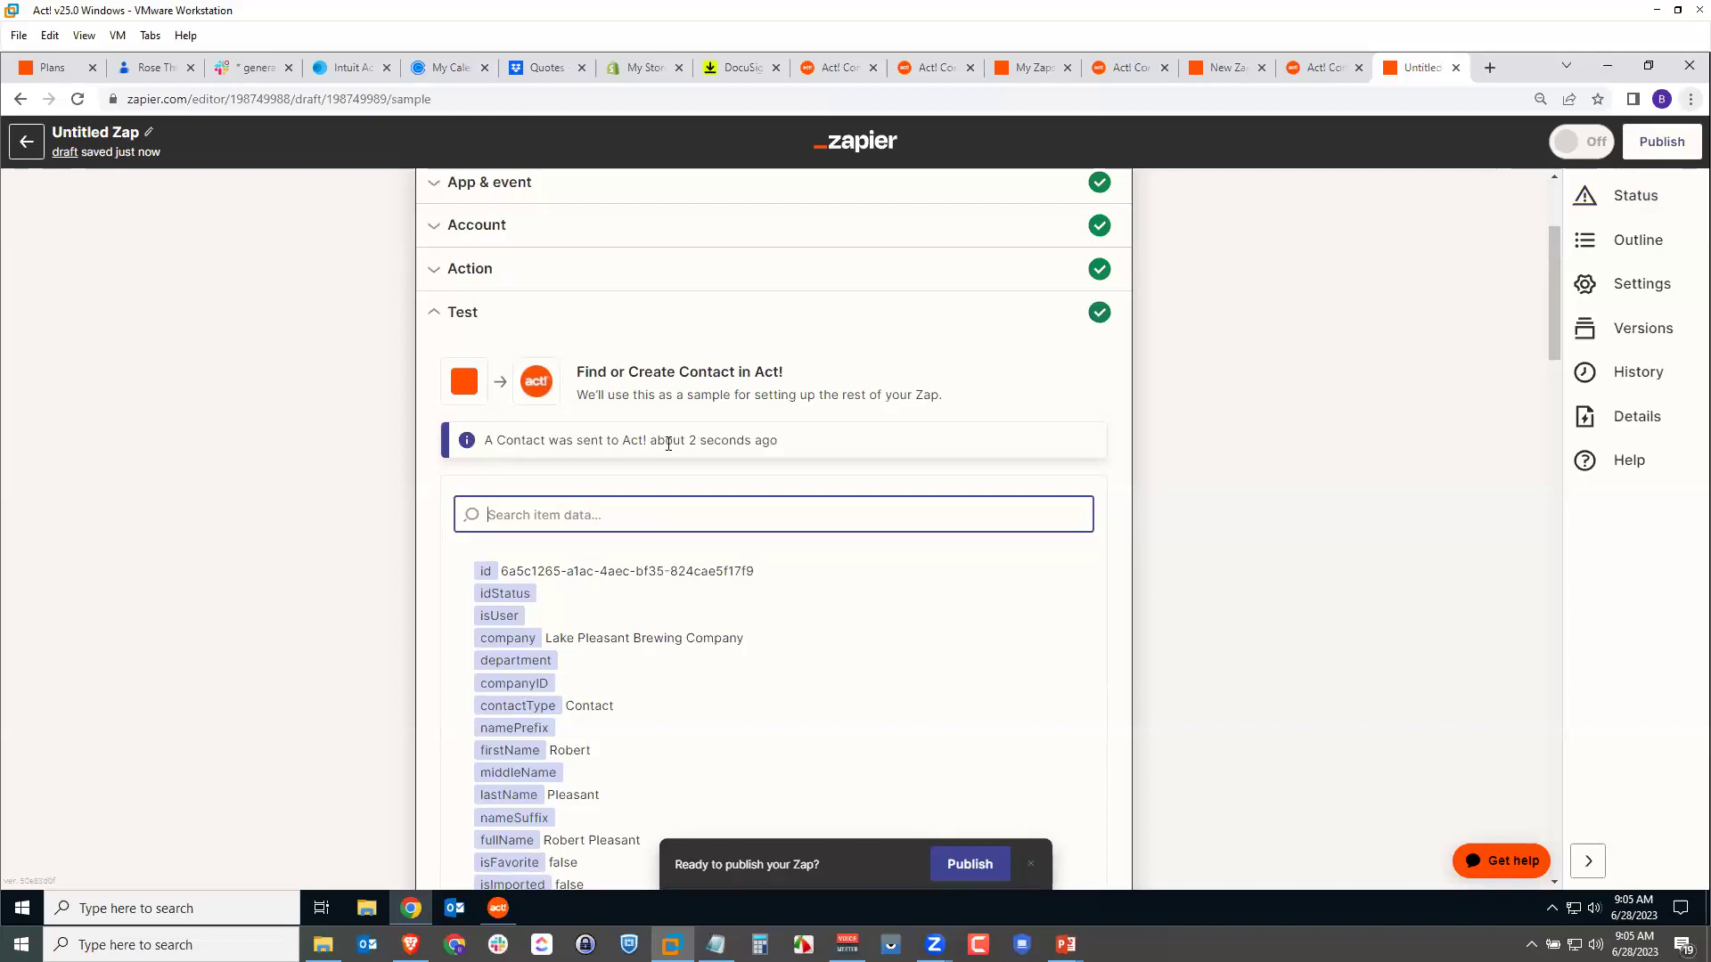
pyautogui.click(498, 908)
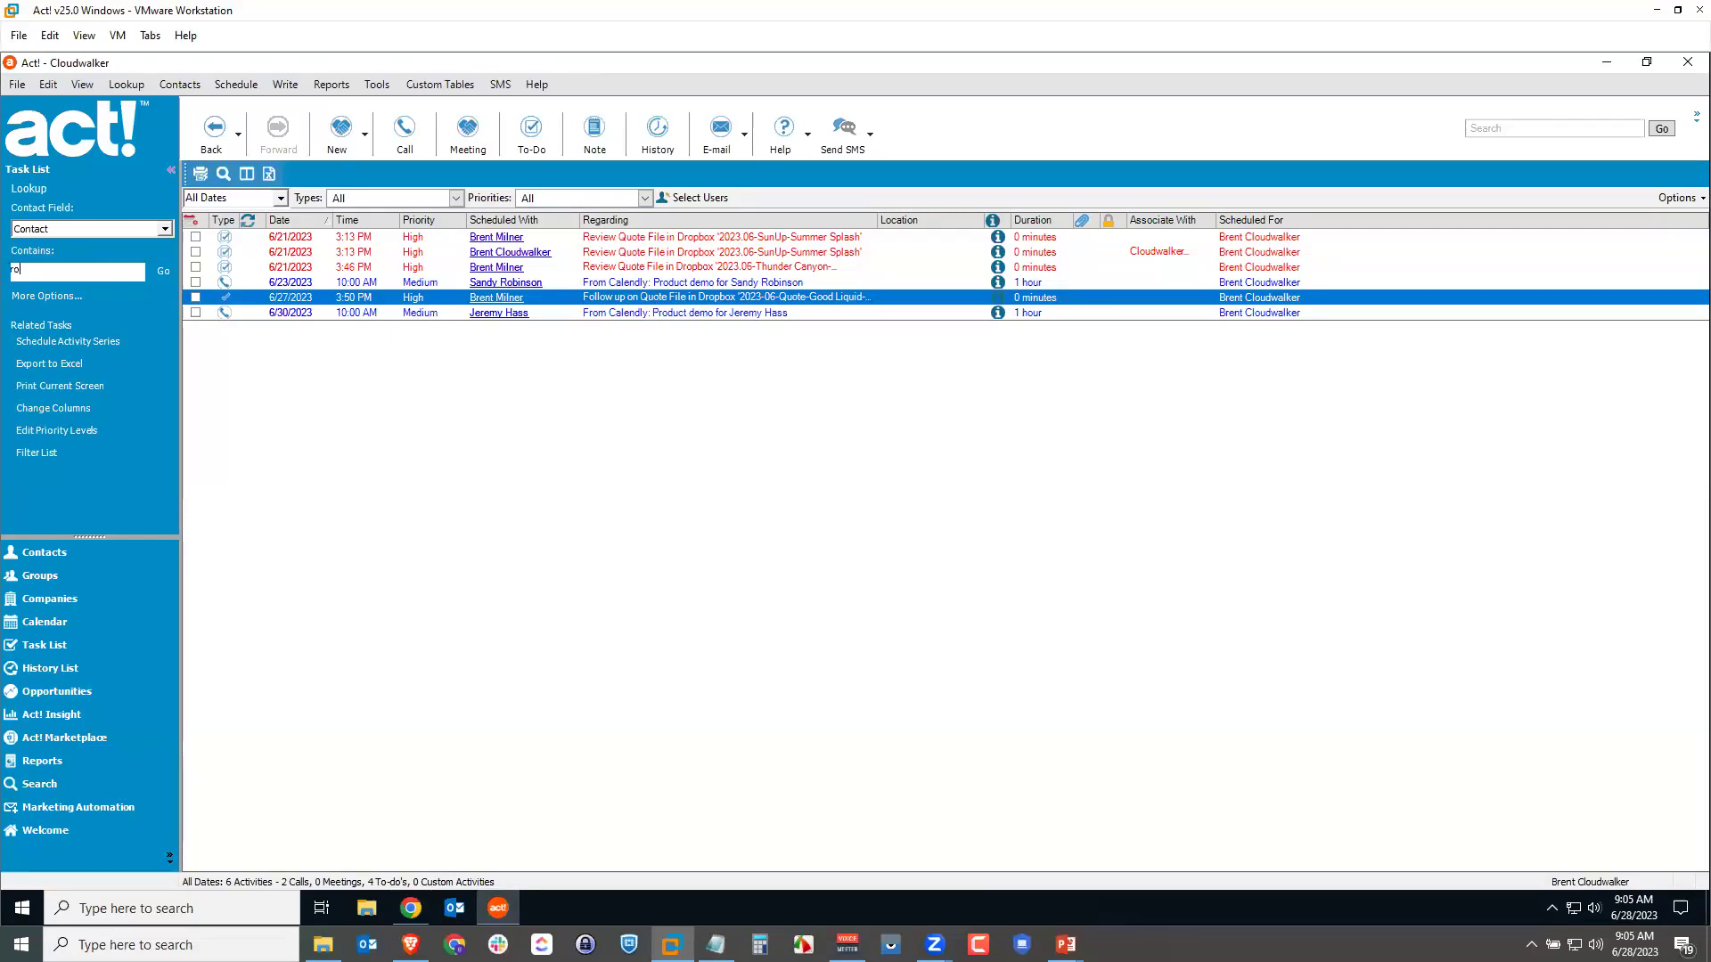
# Step: Look up 'rober' in Act!, open the Lake Pleasant Brewing contact, then return to Zapier's test results
pyautogui.press('Return')
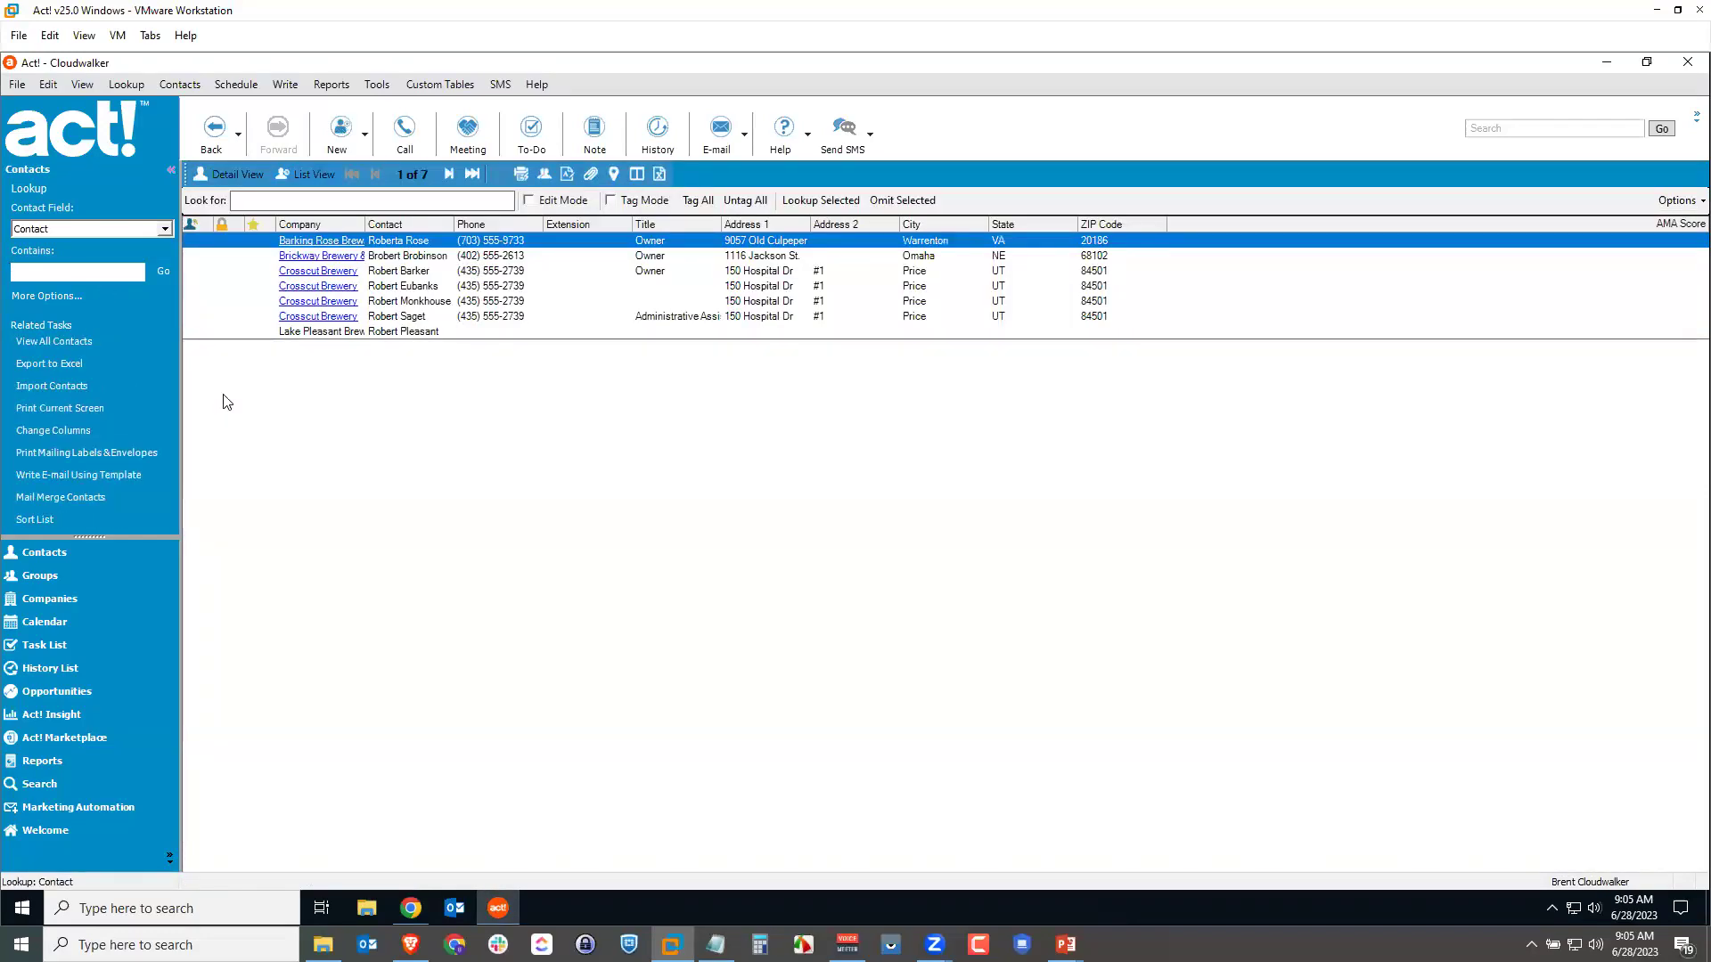
pyautogui.click(352, 333)
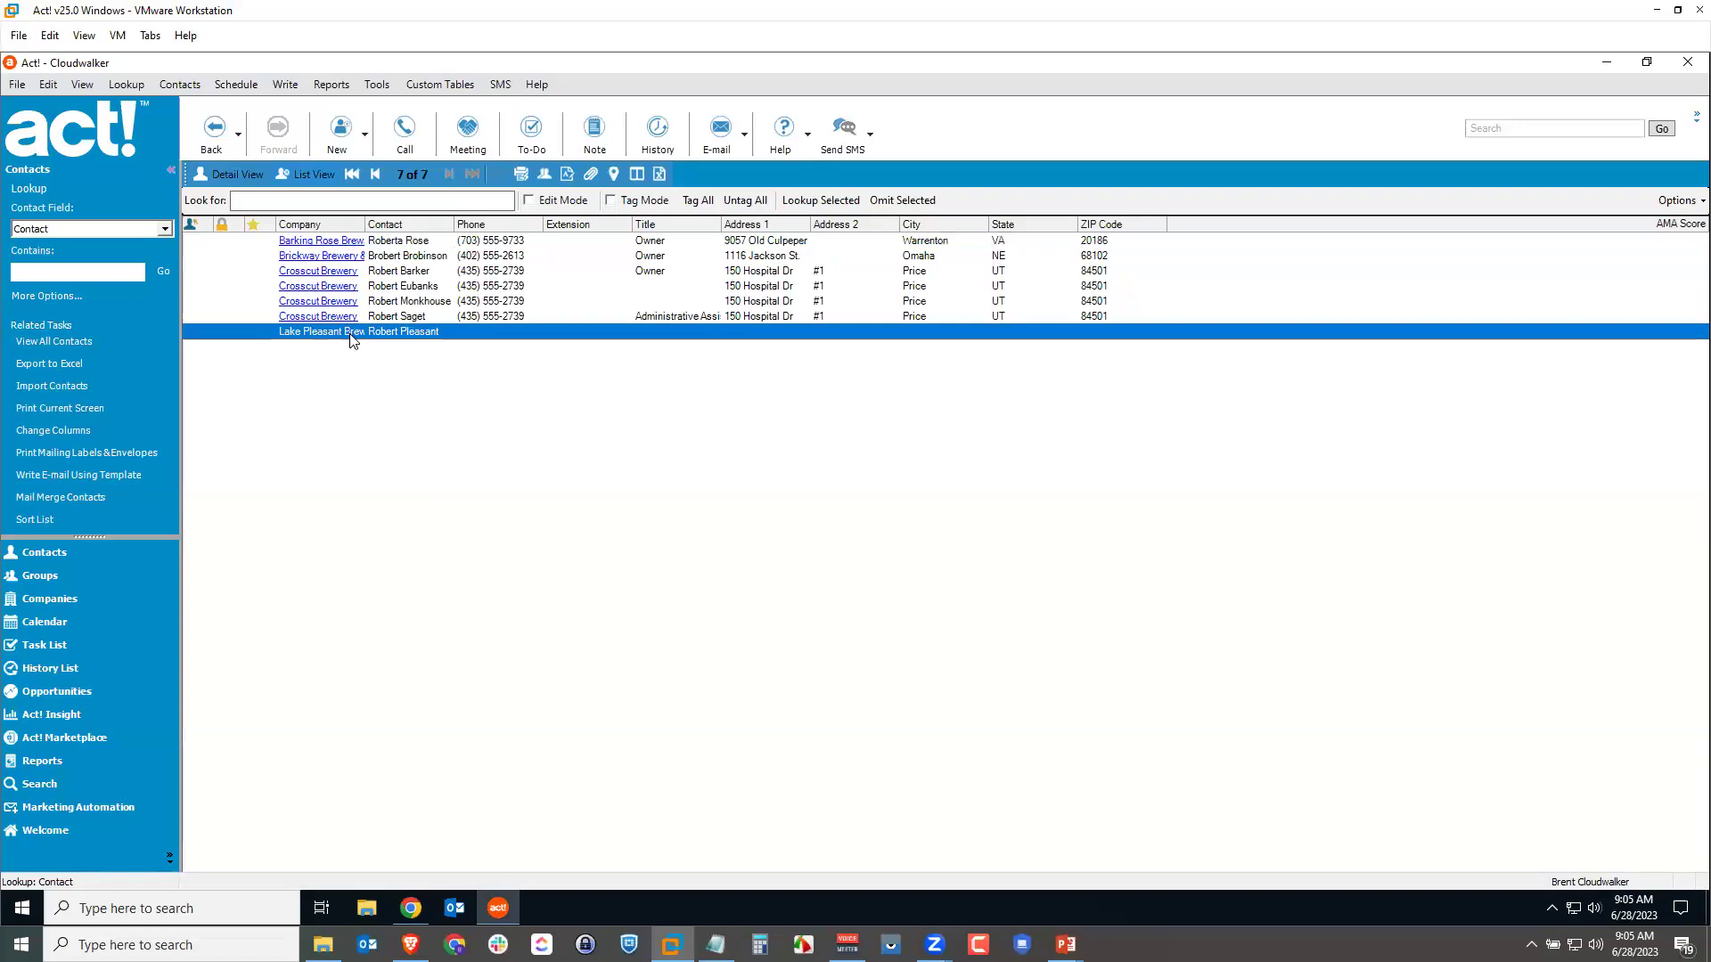
pyautogui.doubleClick(397, 340)
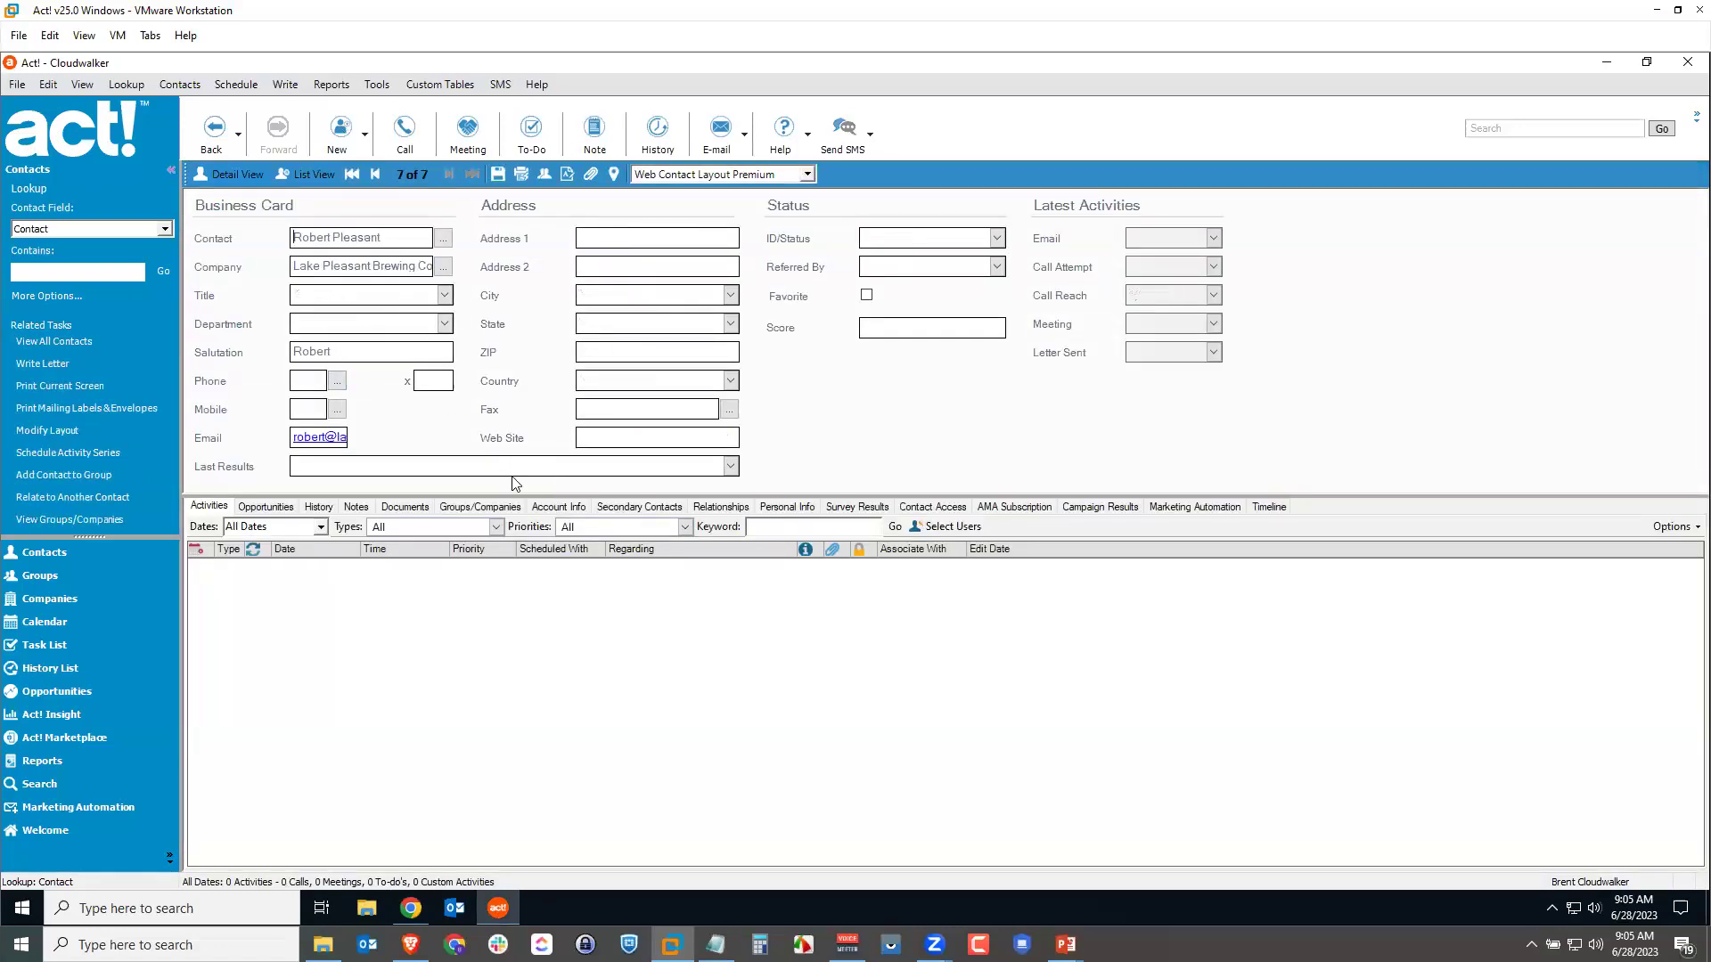
pyautogui.click(411, 907)
pyautogui.scroll(-6, 1012, 733)
pyautogui.scroll(-20, 796, 704)
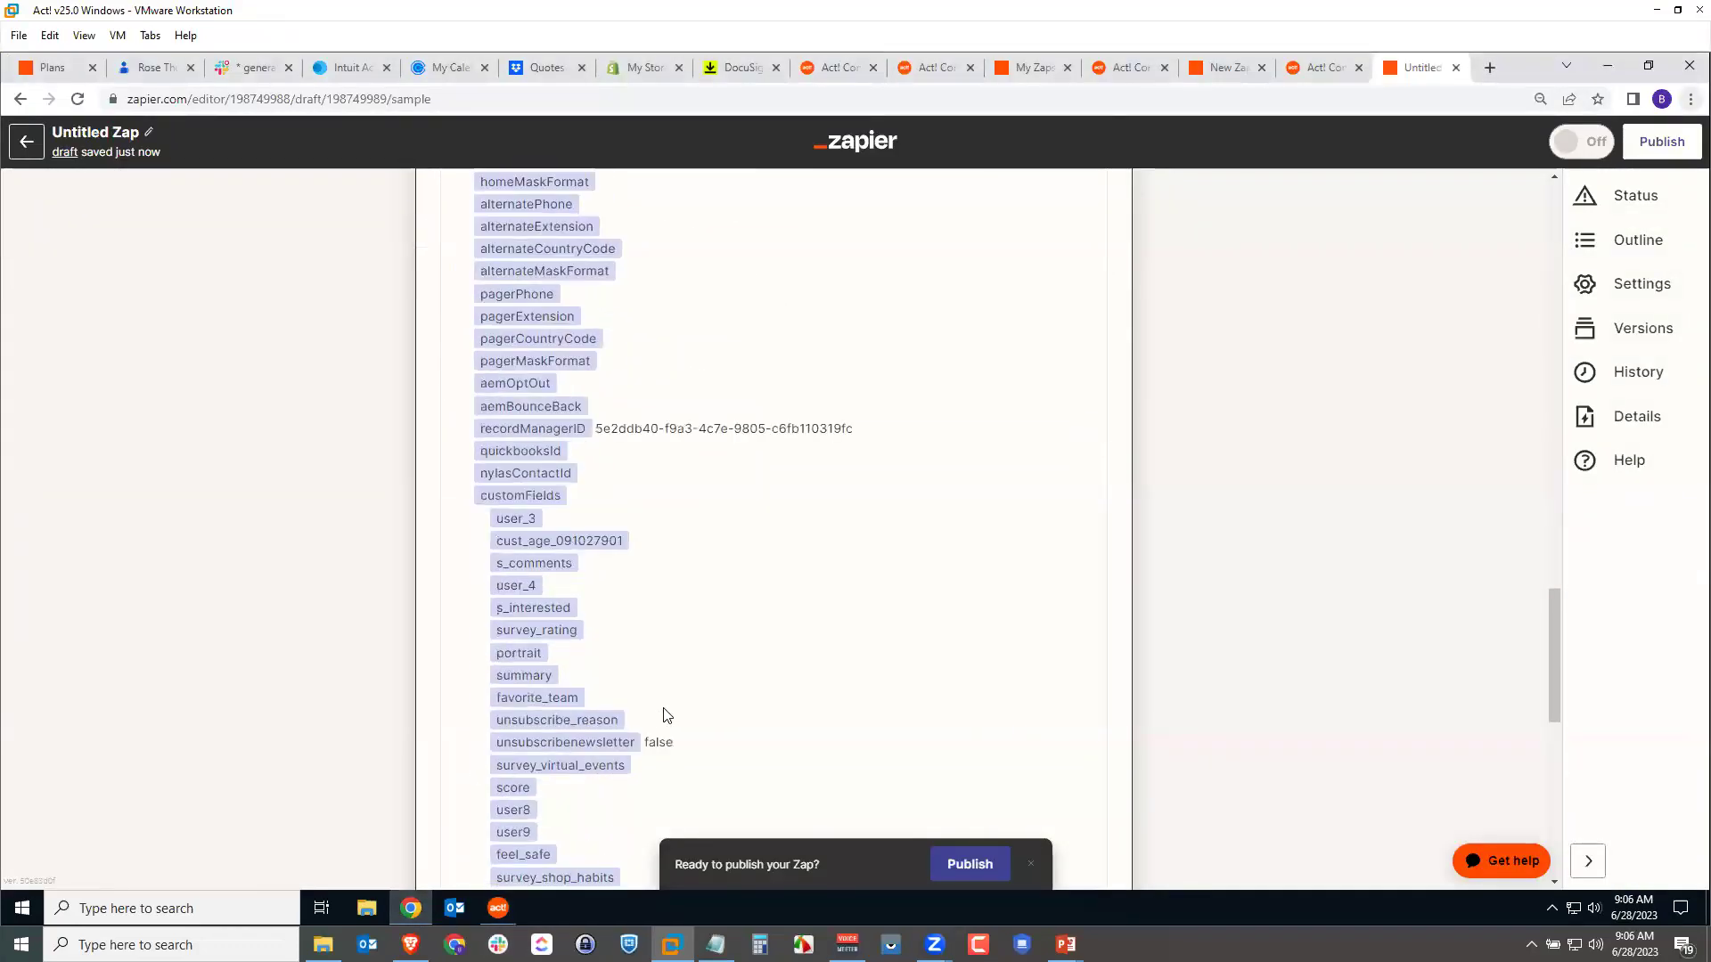
# Step: Publish the Shopify-to-Act! Zap and go back to the Zaps list
pyautogui.click(984, 864)
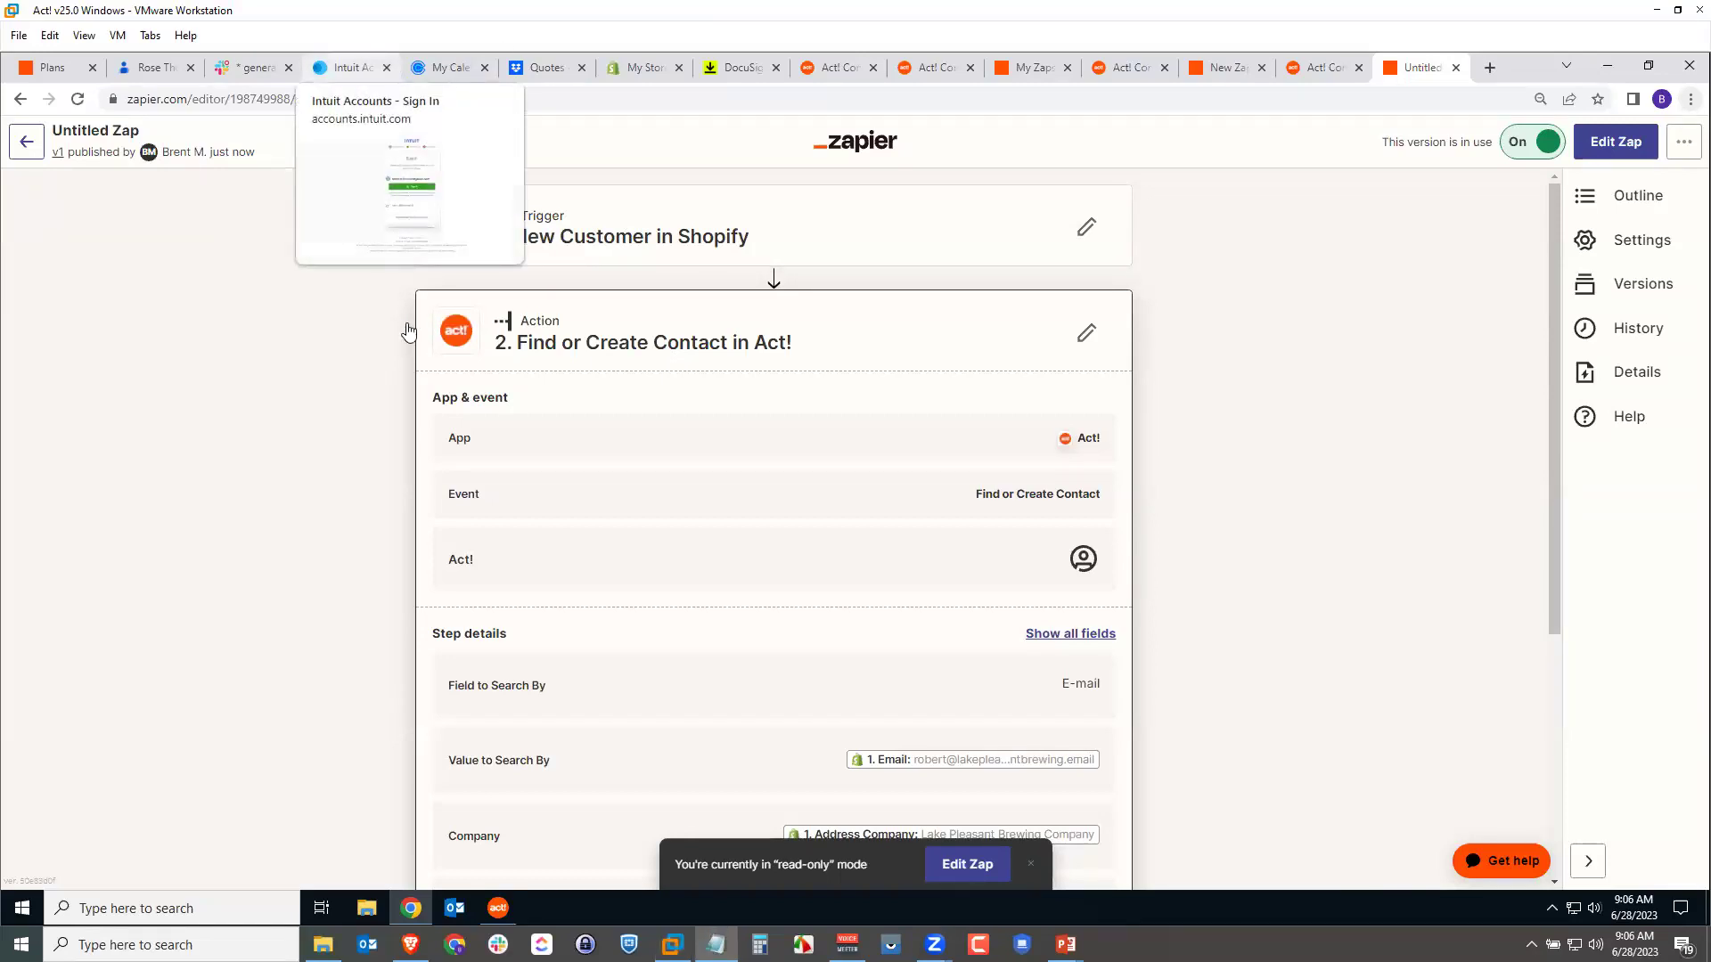
pyautogui.click(28, 145)
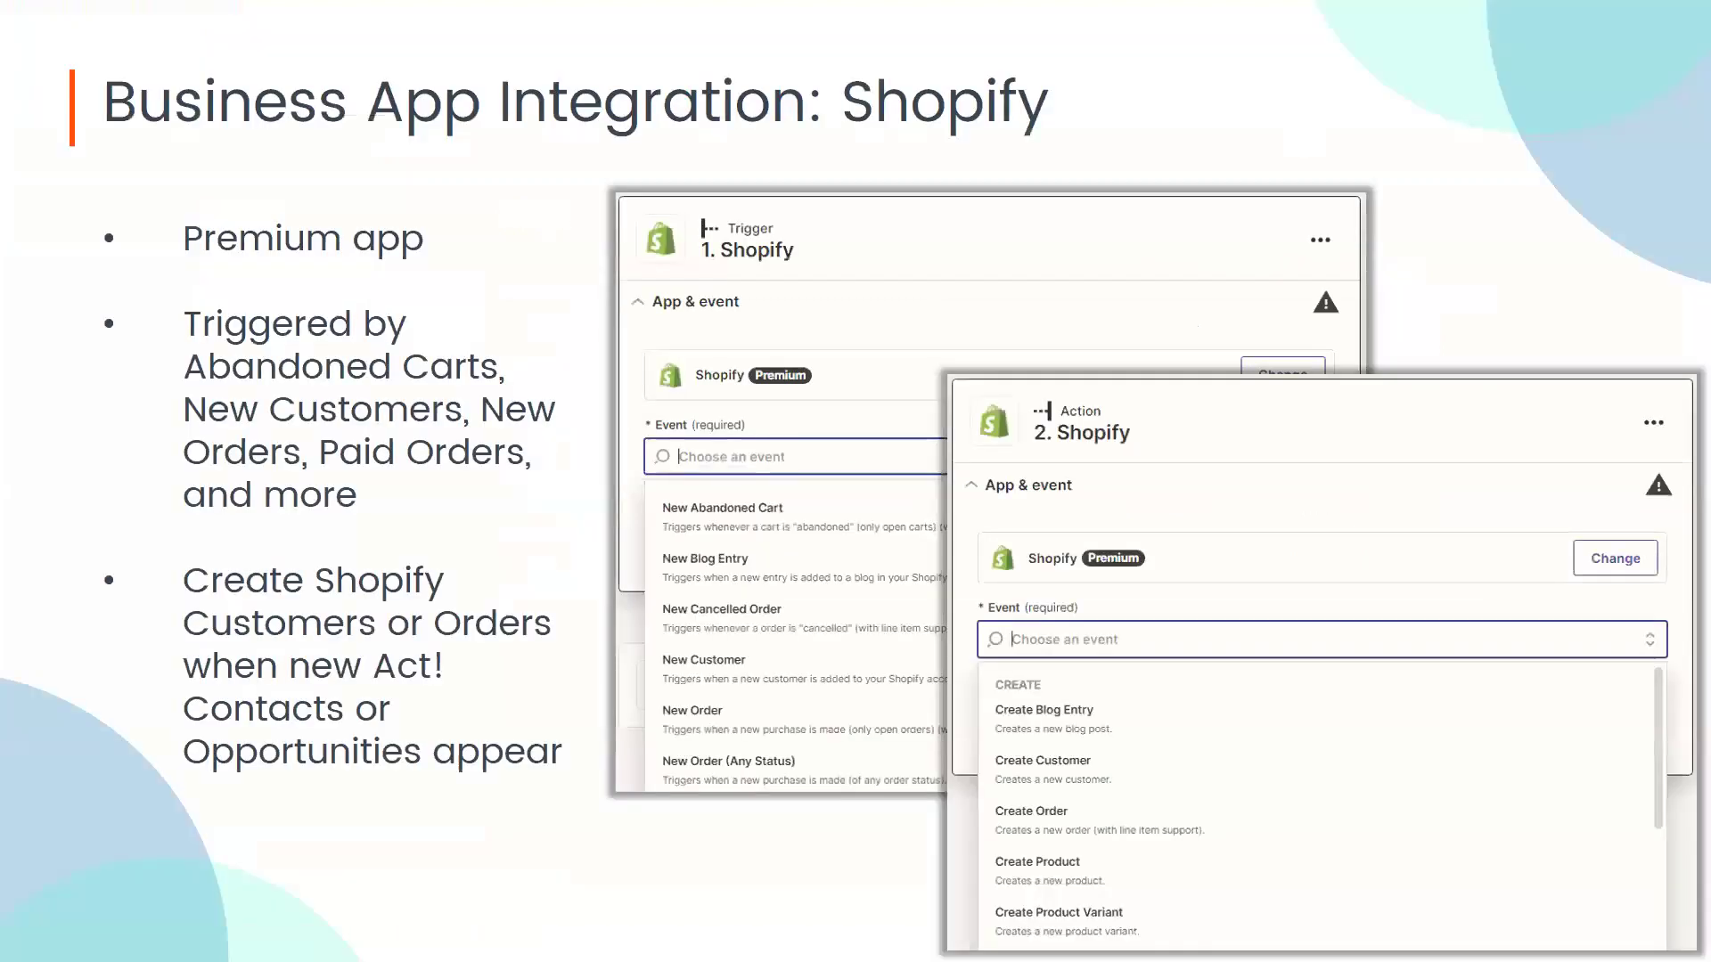
# Step: Advance the presentation to the DocuSign integration slide
pyautogui.press('Right')
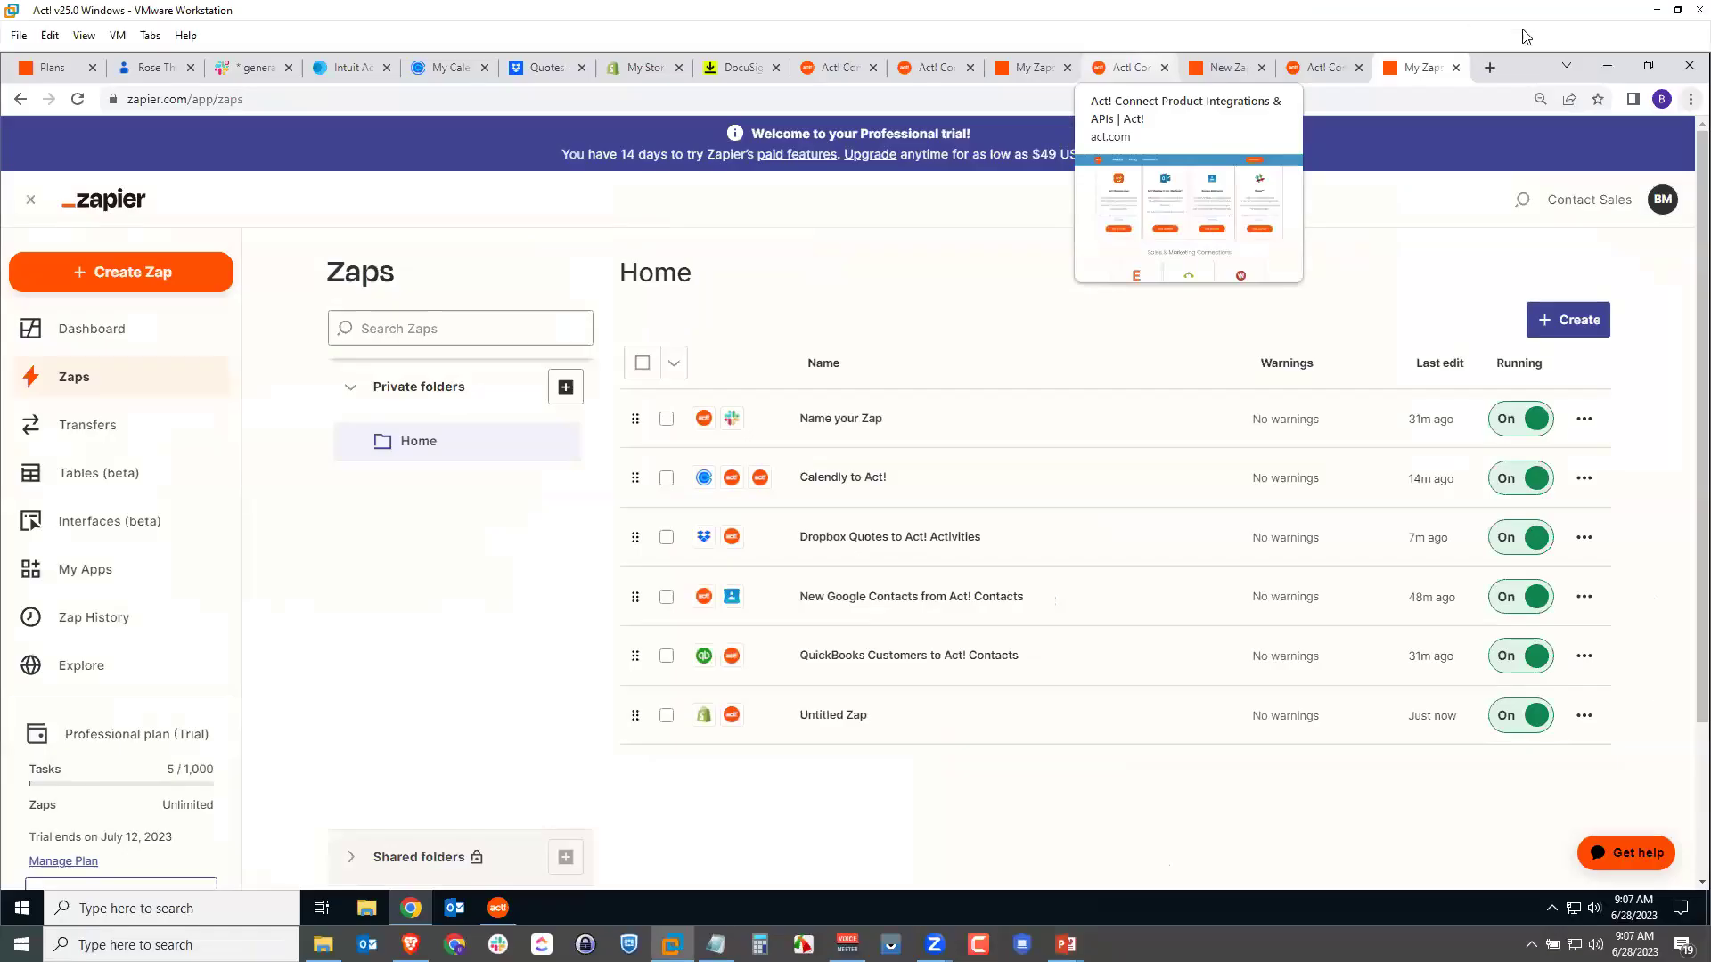
# Step: Create a new Zap triggered by DocuSign's Envelope Sent or Completed event
pyautogui.click(161, 278)
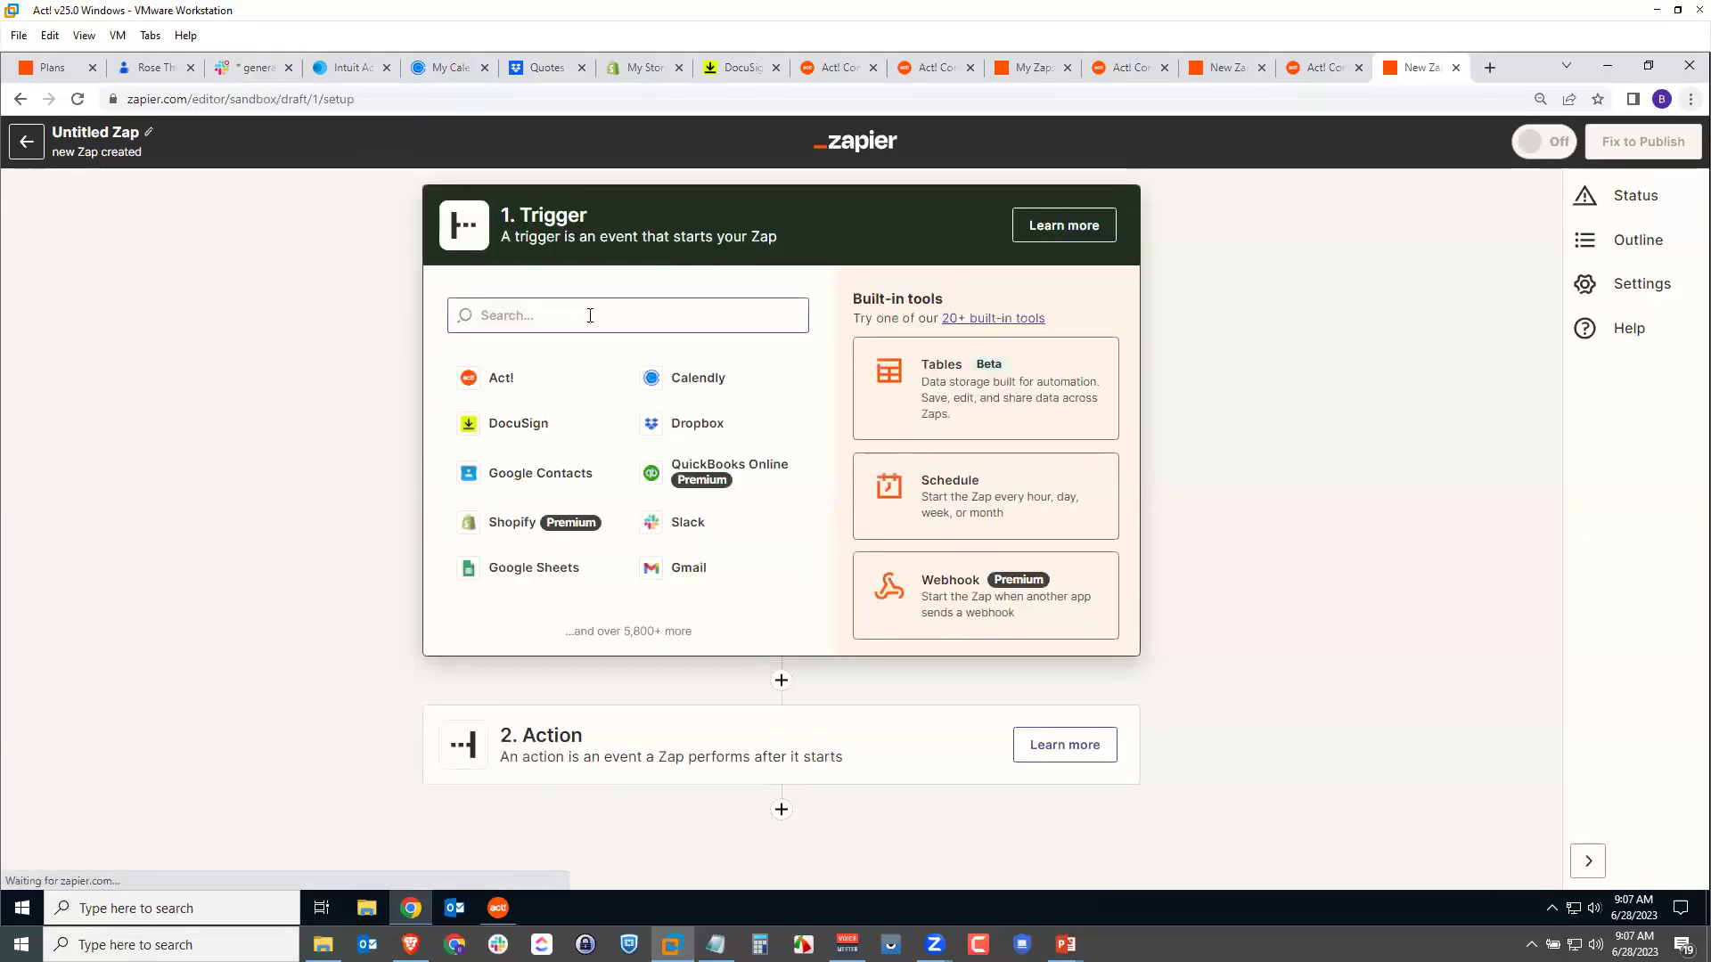
pyautogui.click(518, 431)
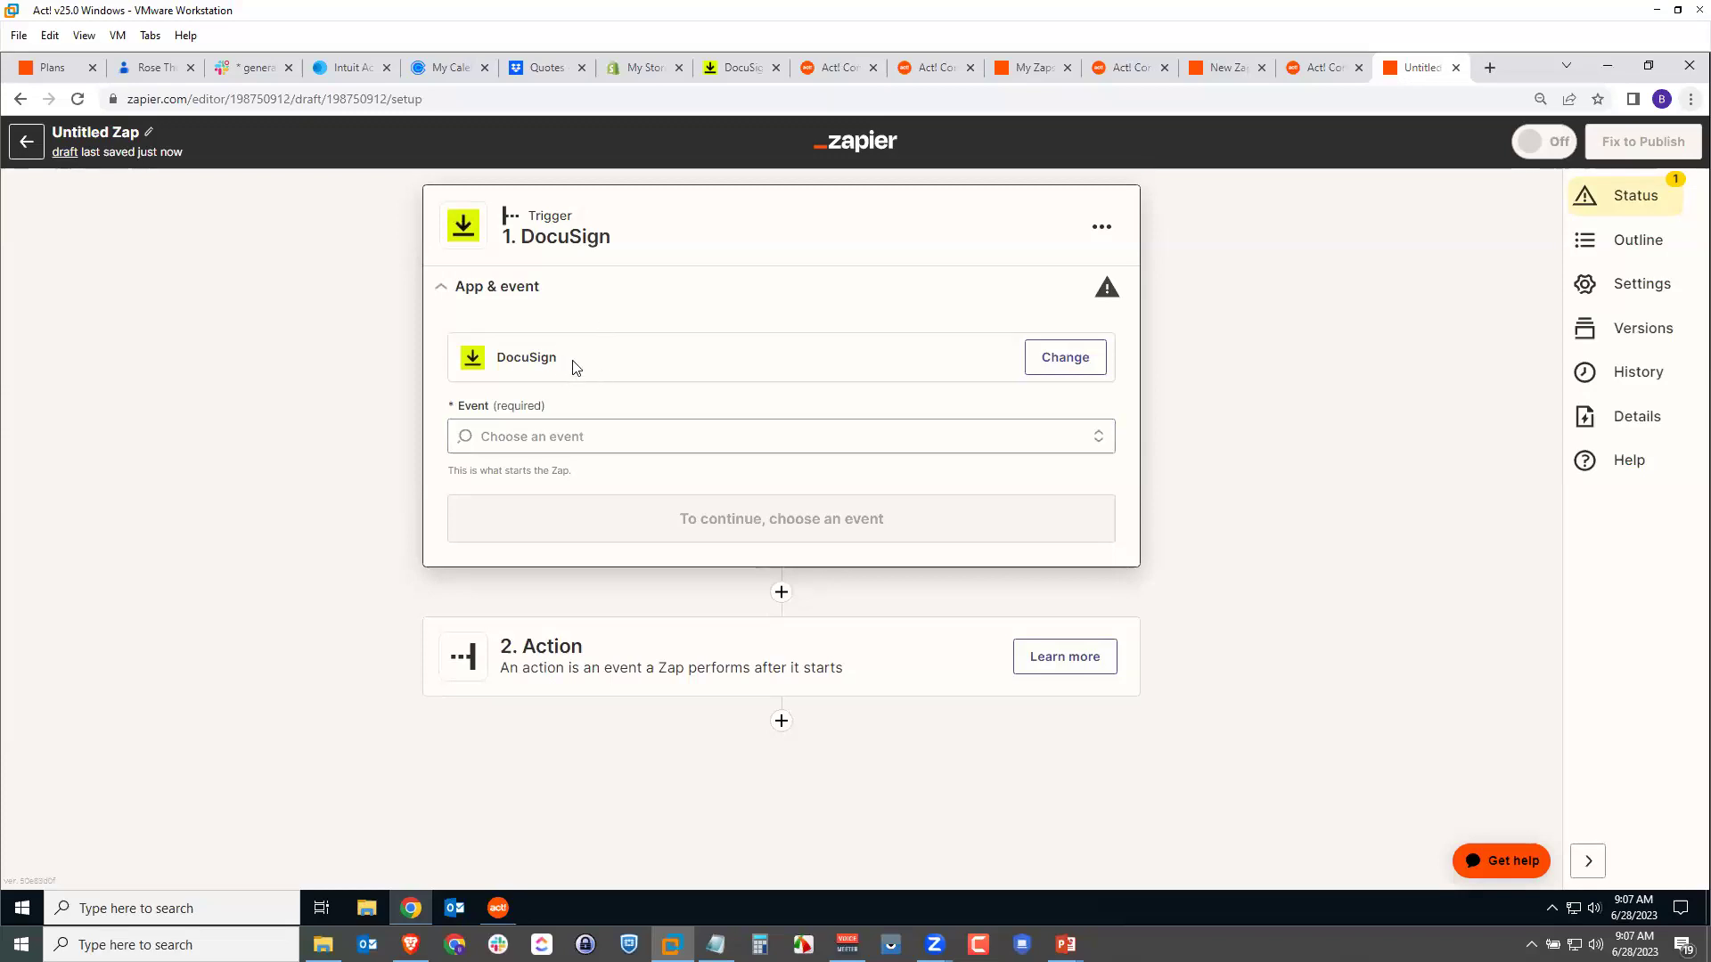
pyautogui.click(540, 436)
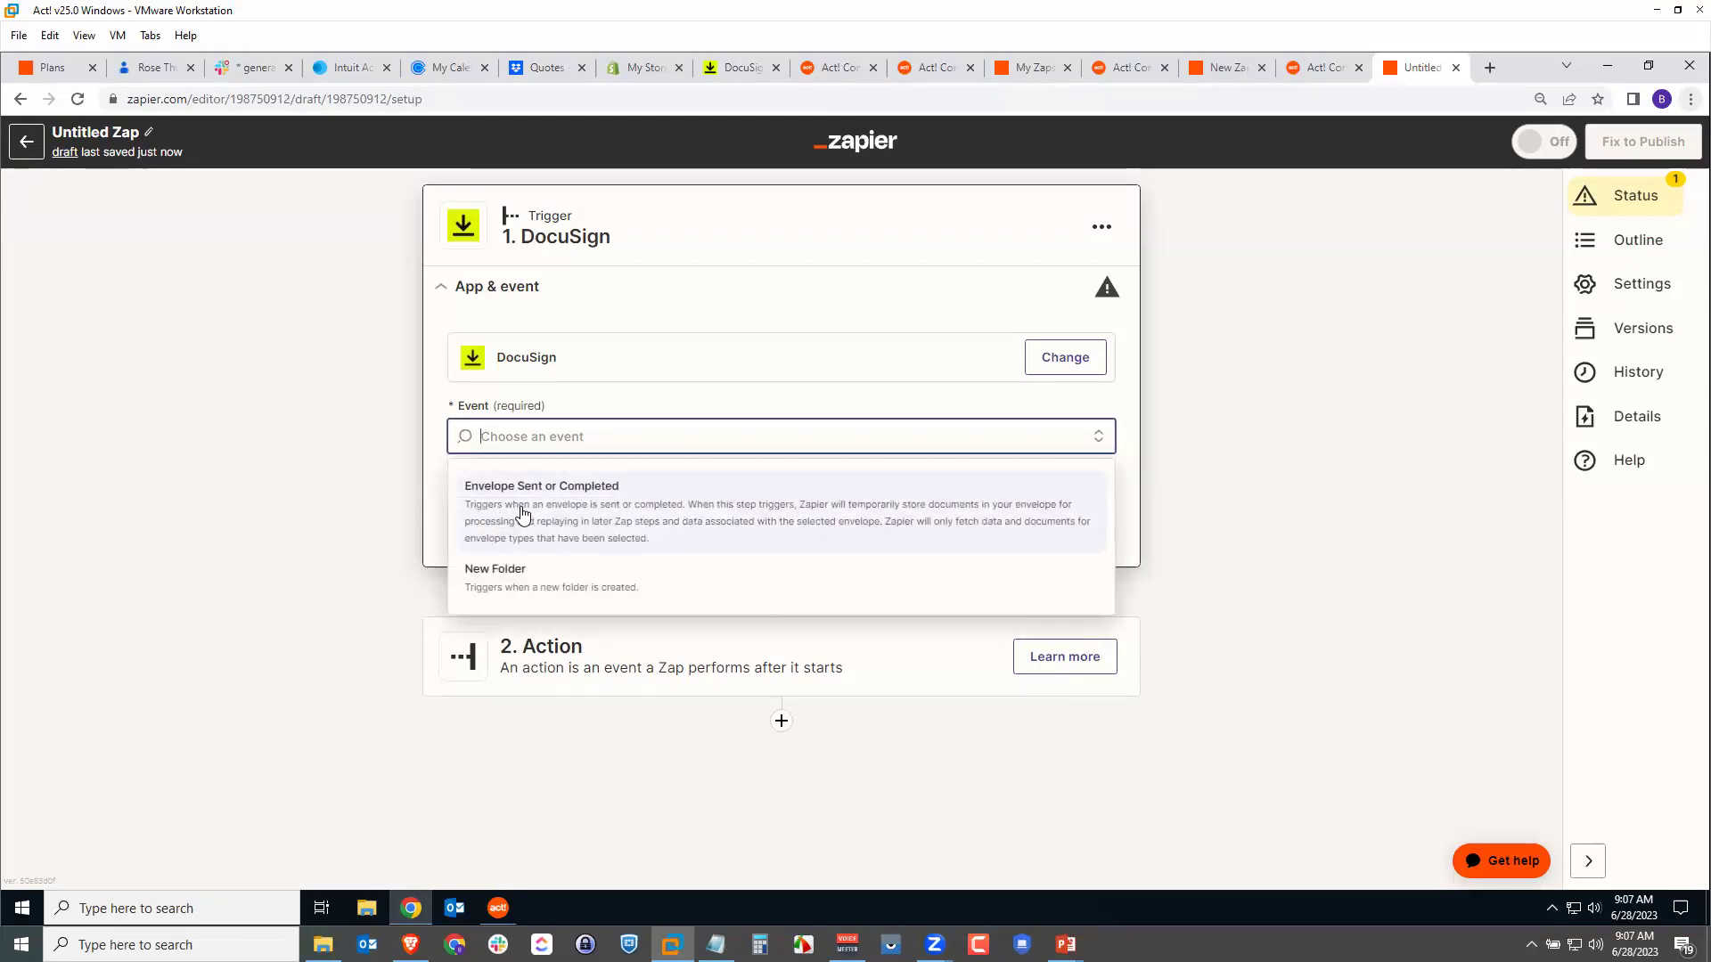
pyautogui.click(523, 514)
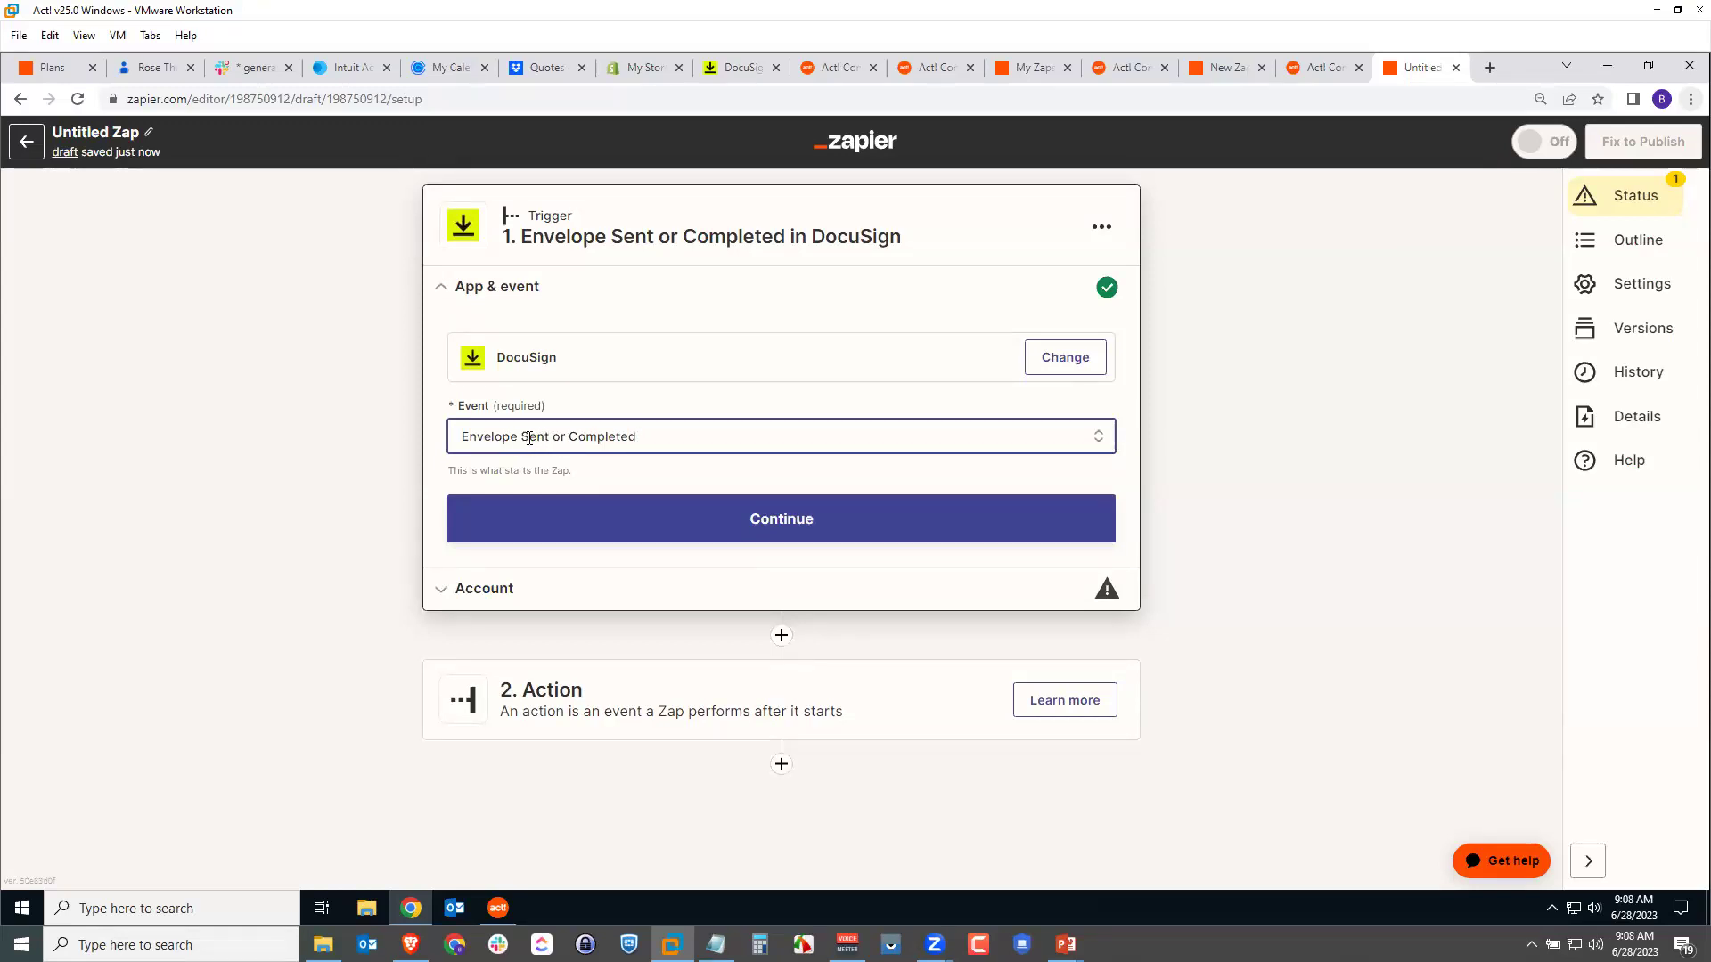
# Step: Connect the trigger to a DocuSign account by signing in with its e-mail and password
pyautogui.click(666, 524)
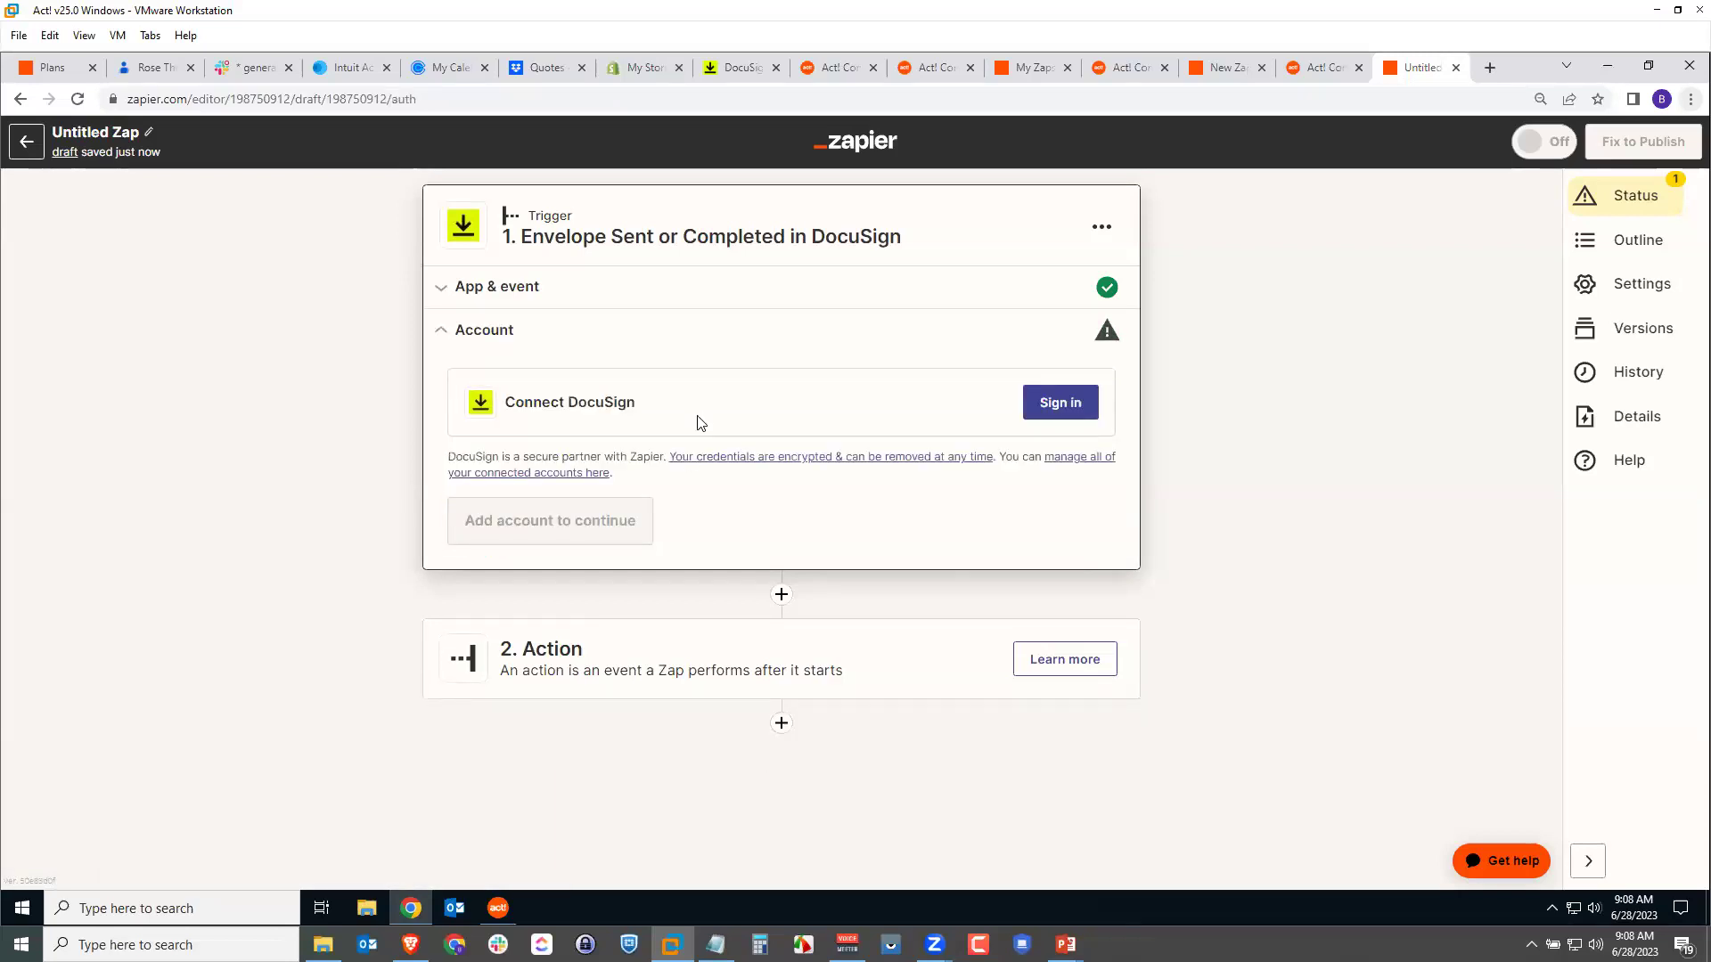
pyautogui.click(1048, 407)
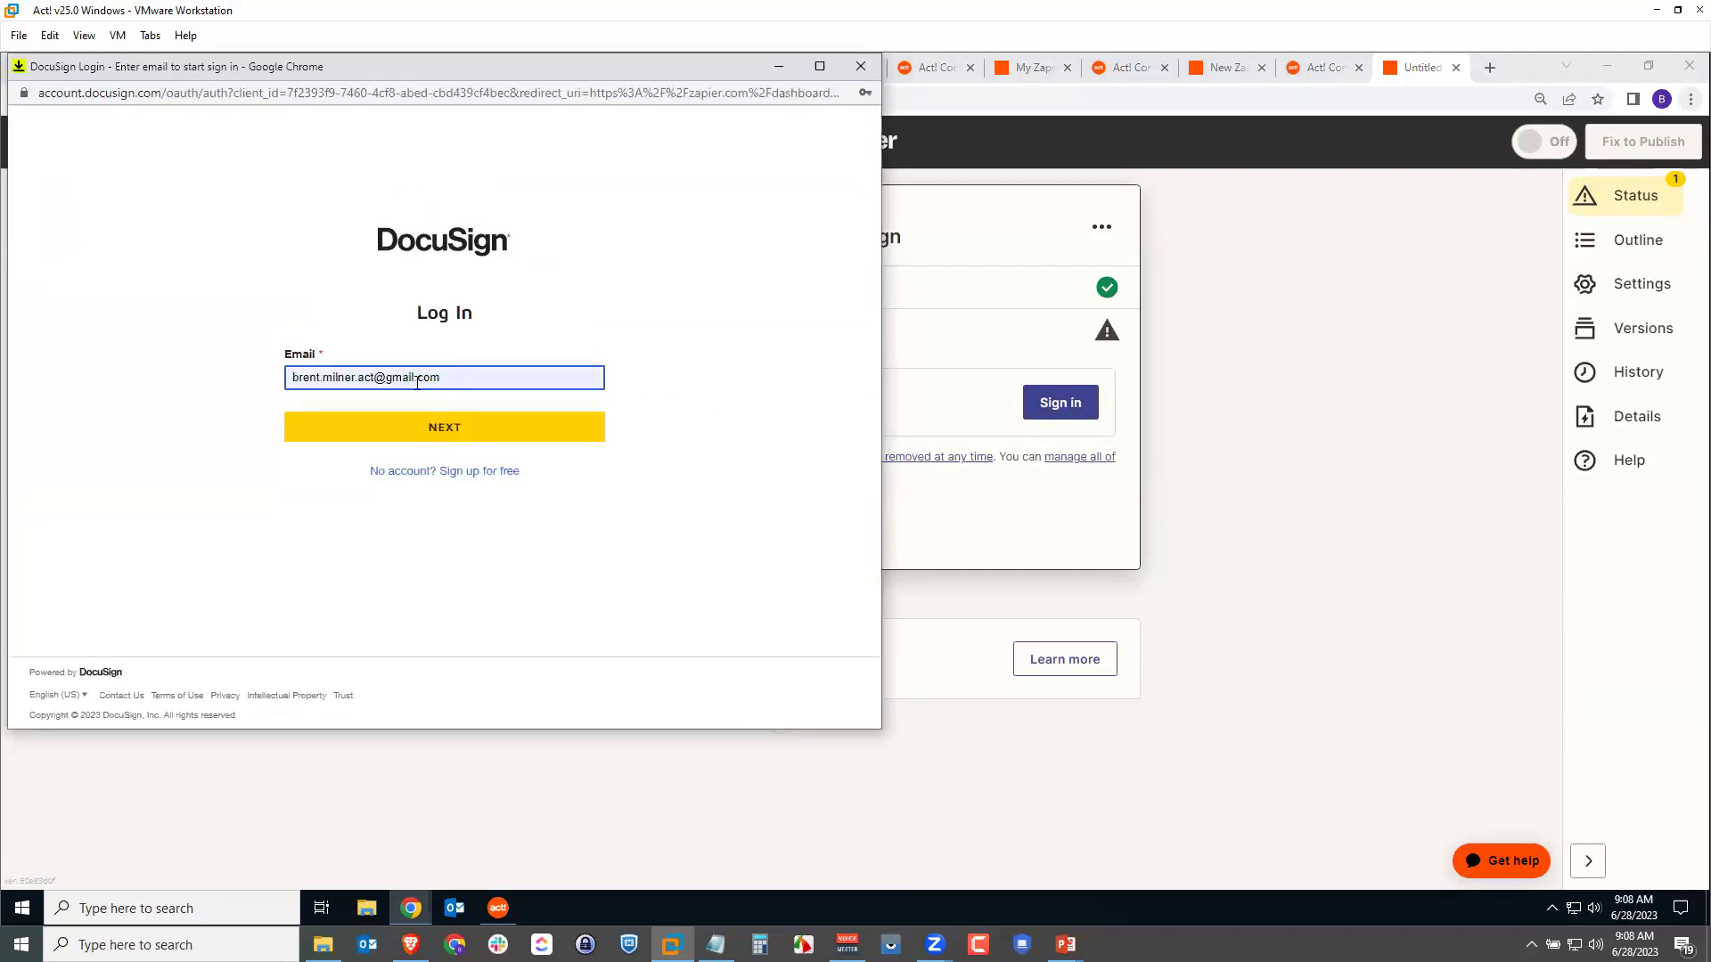
pyautogui.click(440, 427)
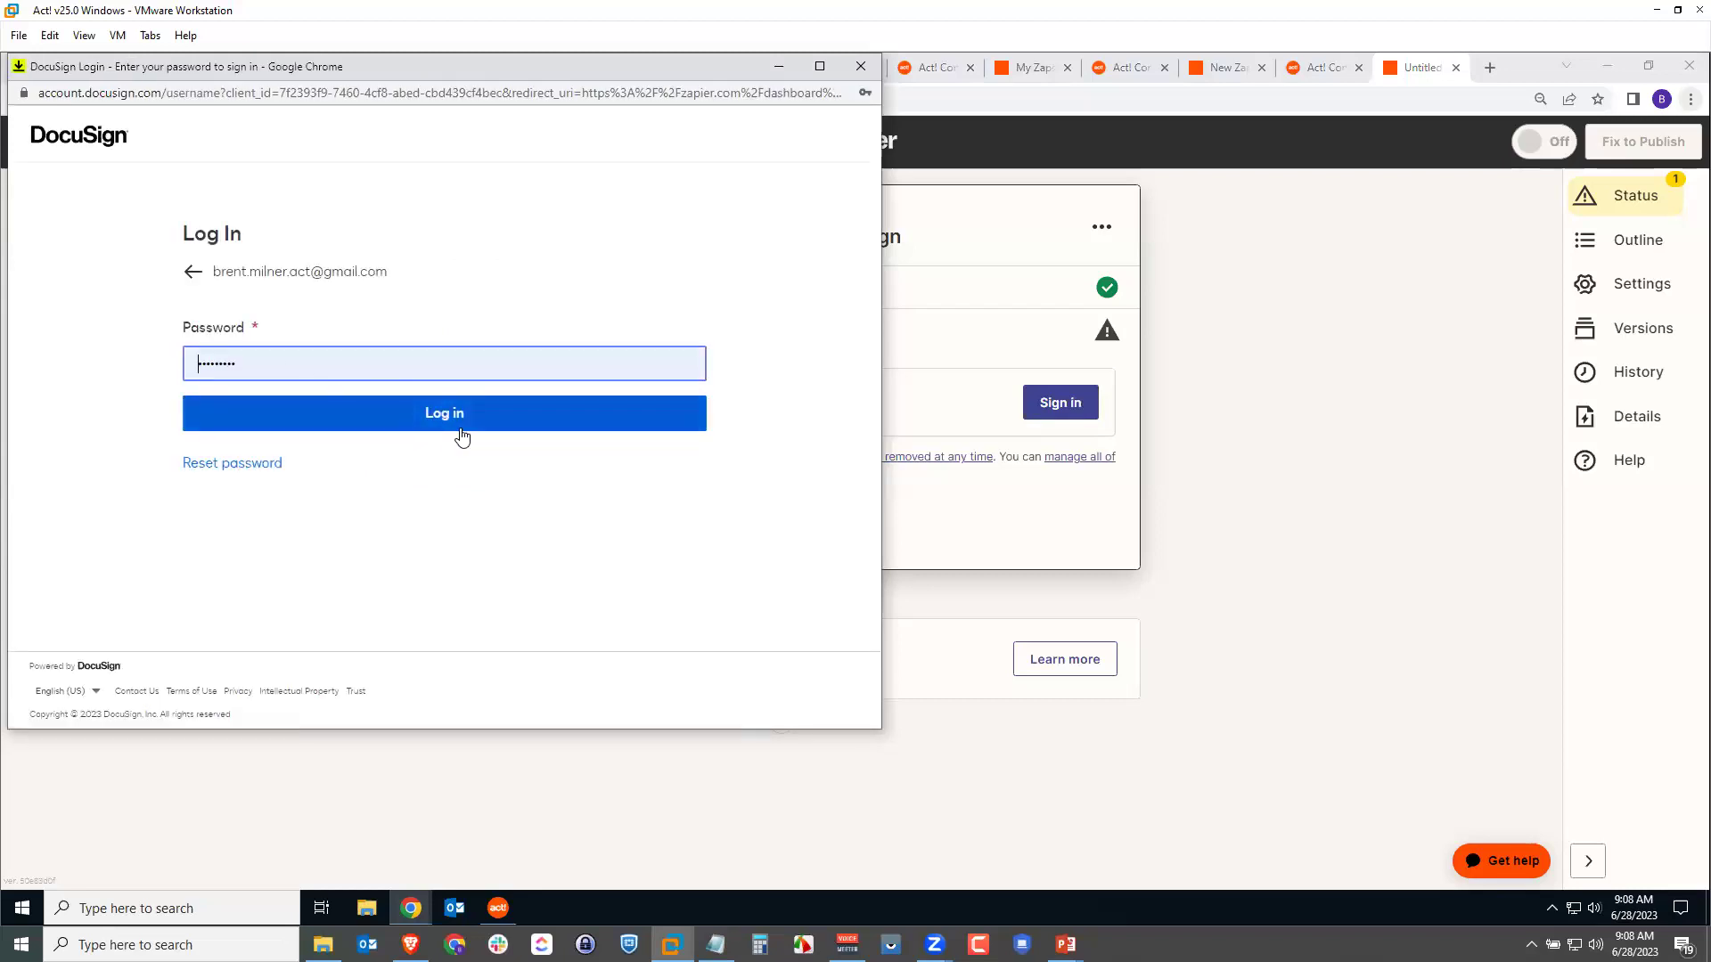
pyautogui.click(447, 428)
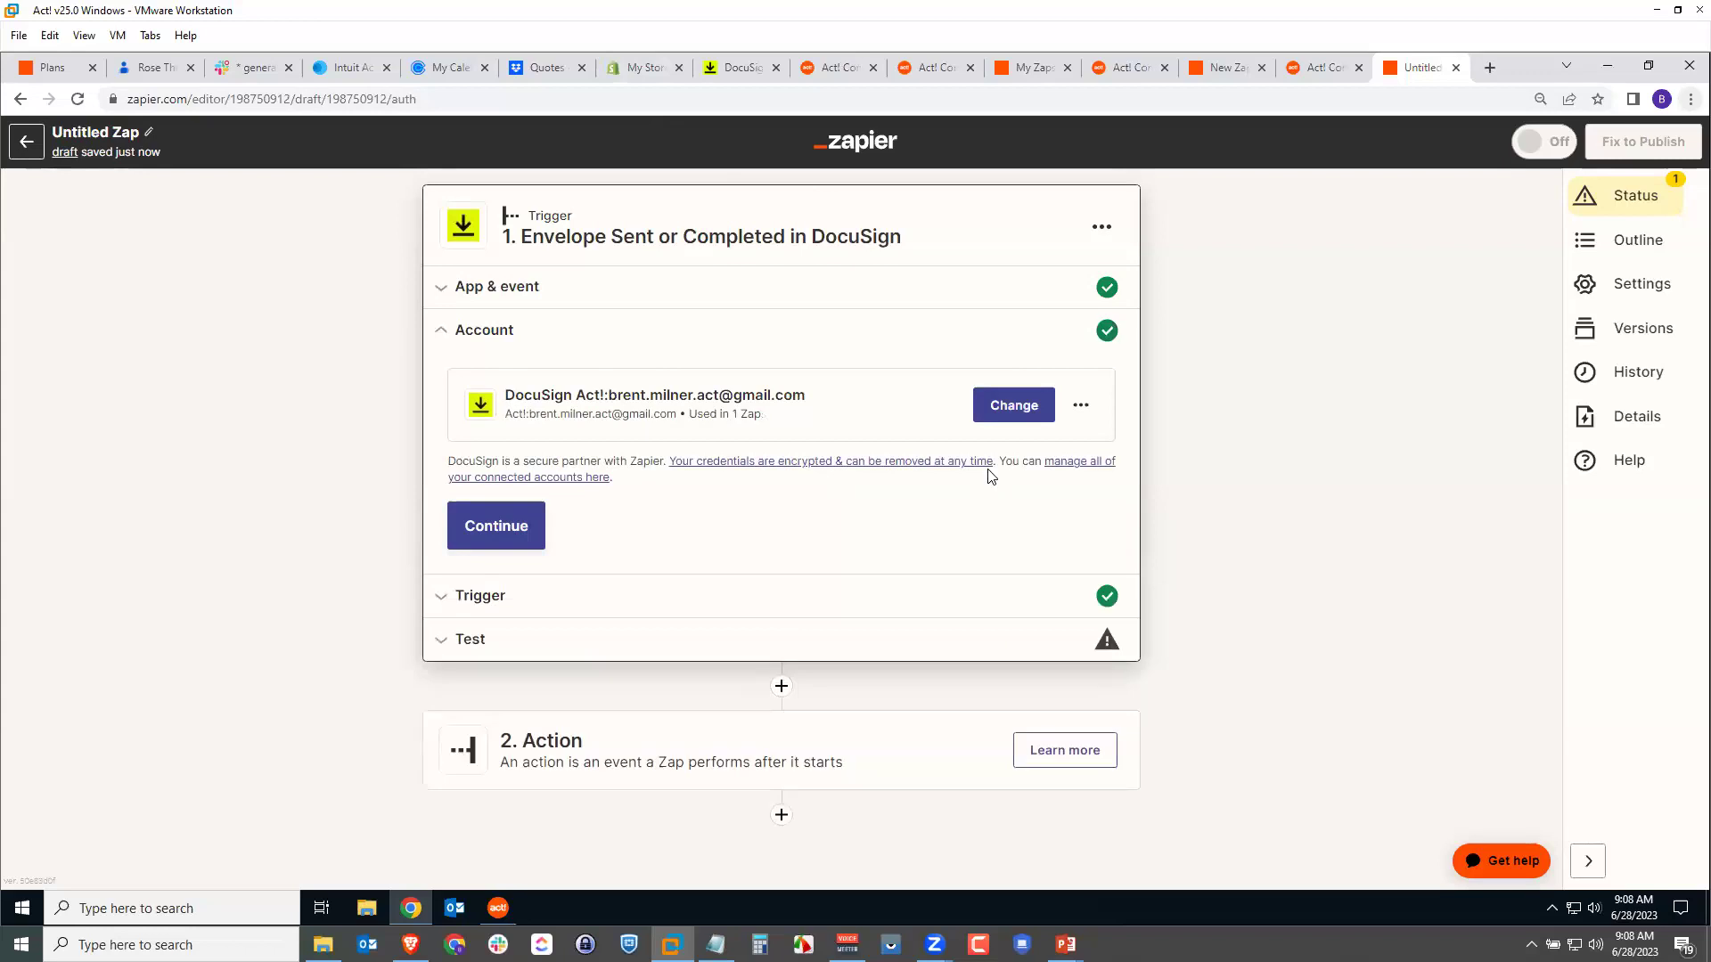
# Step: Leave Status empty, set Download form data? to Yes, and run the trigger test
pyautogui.click(517, 537)
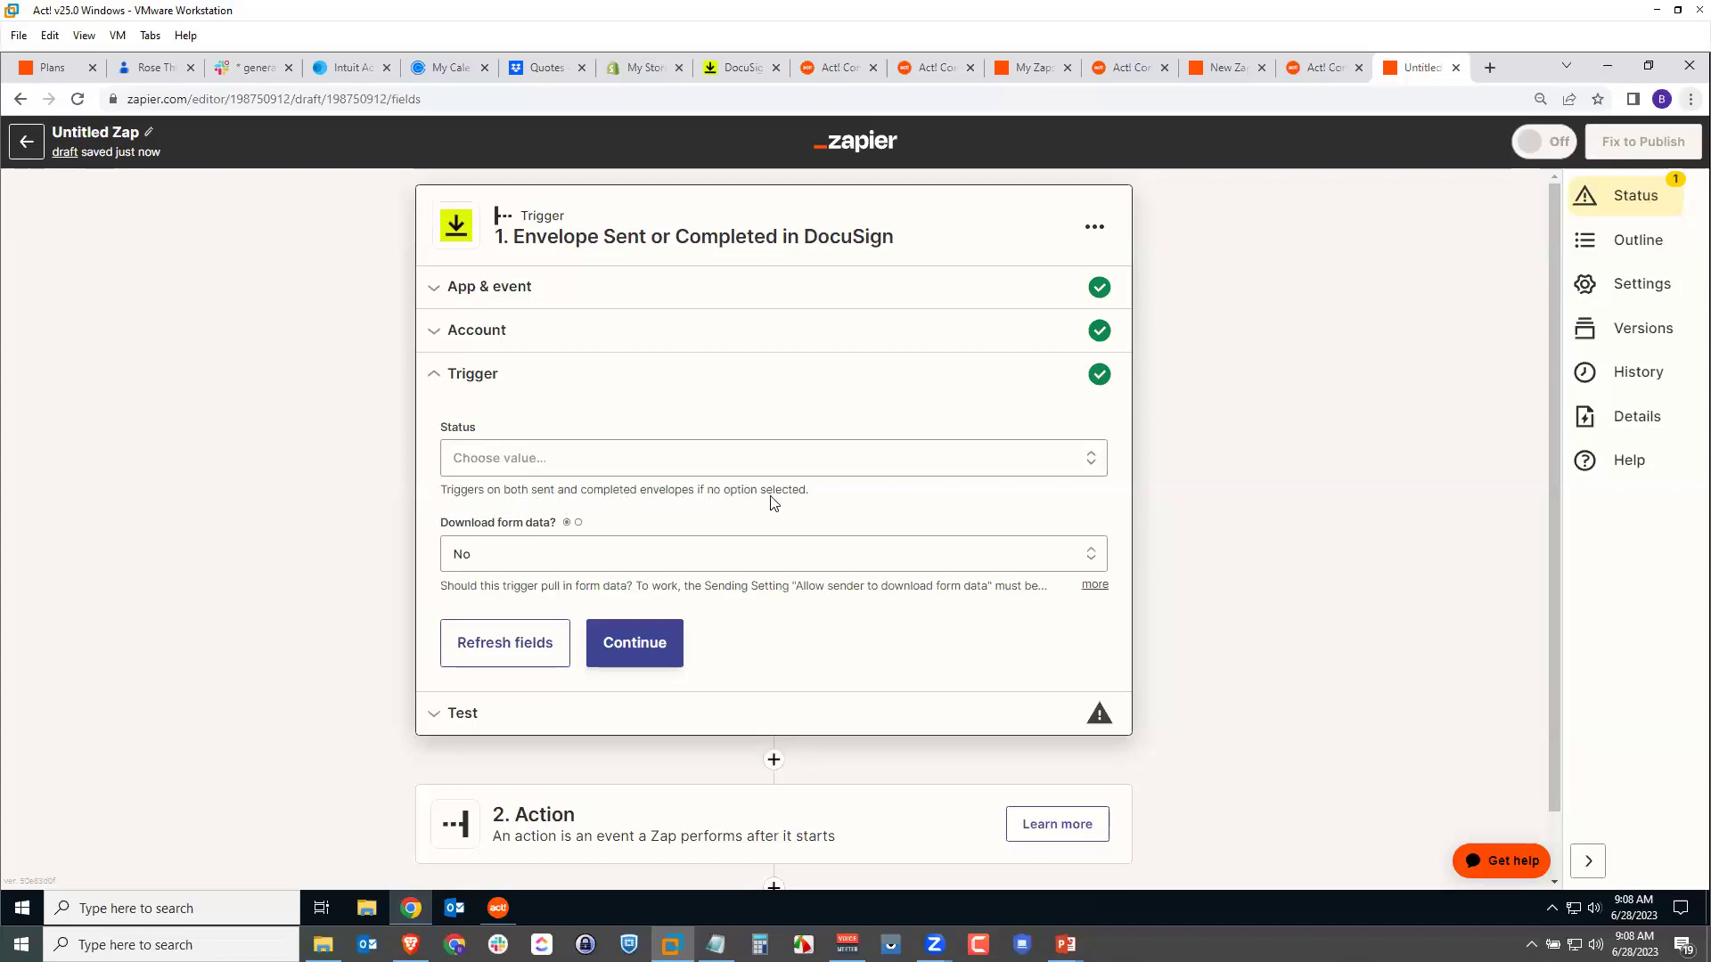
pyautogui.click(558, 470)
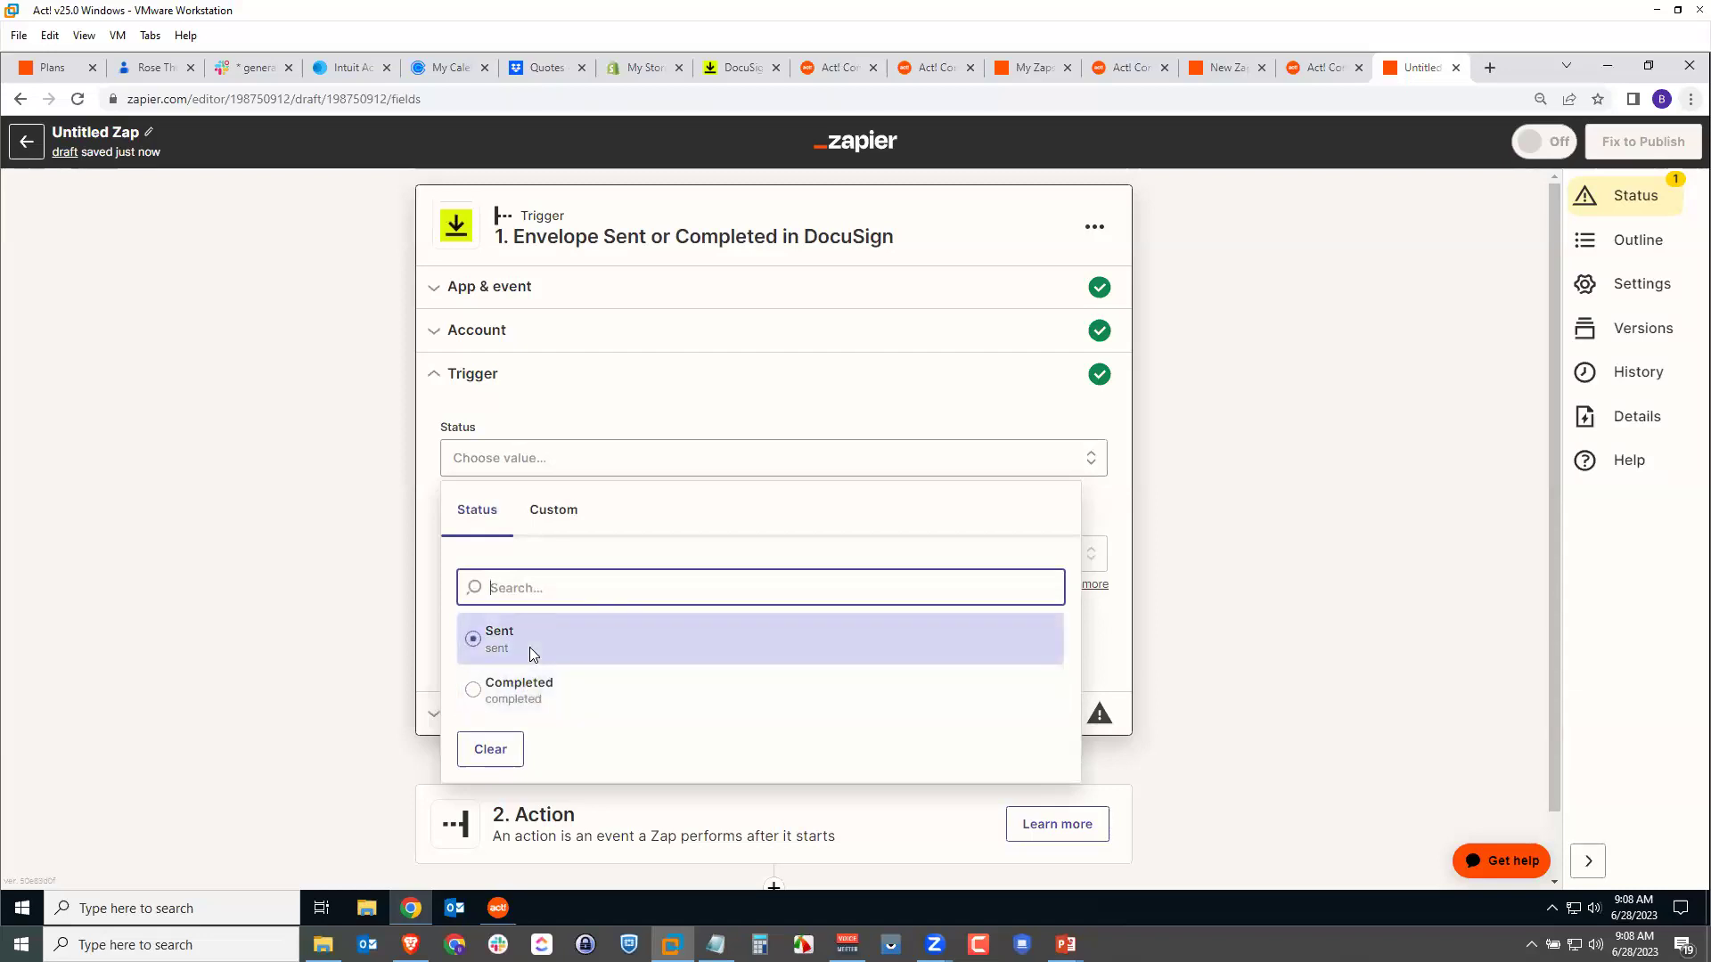
pyautogui.click(986, 416)
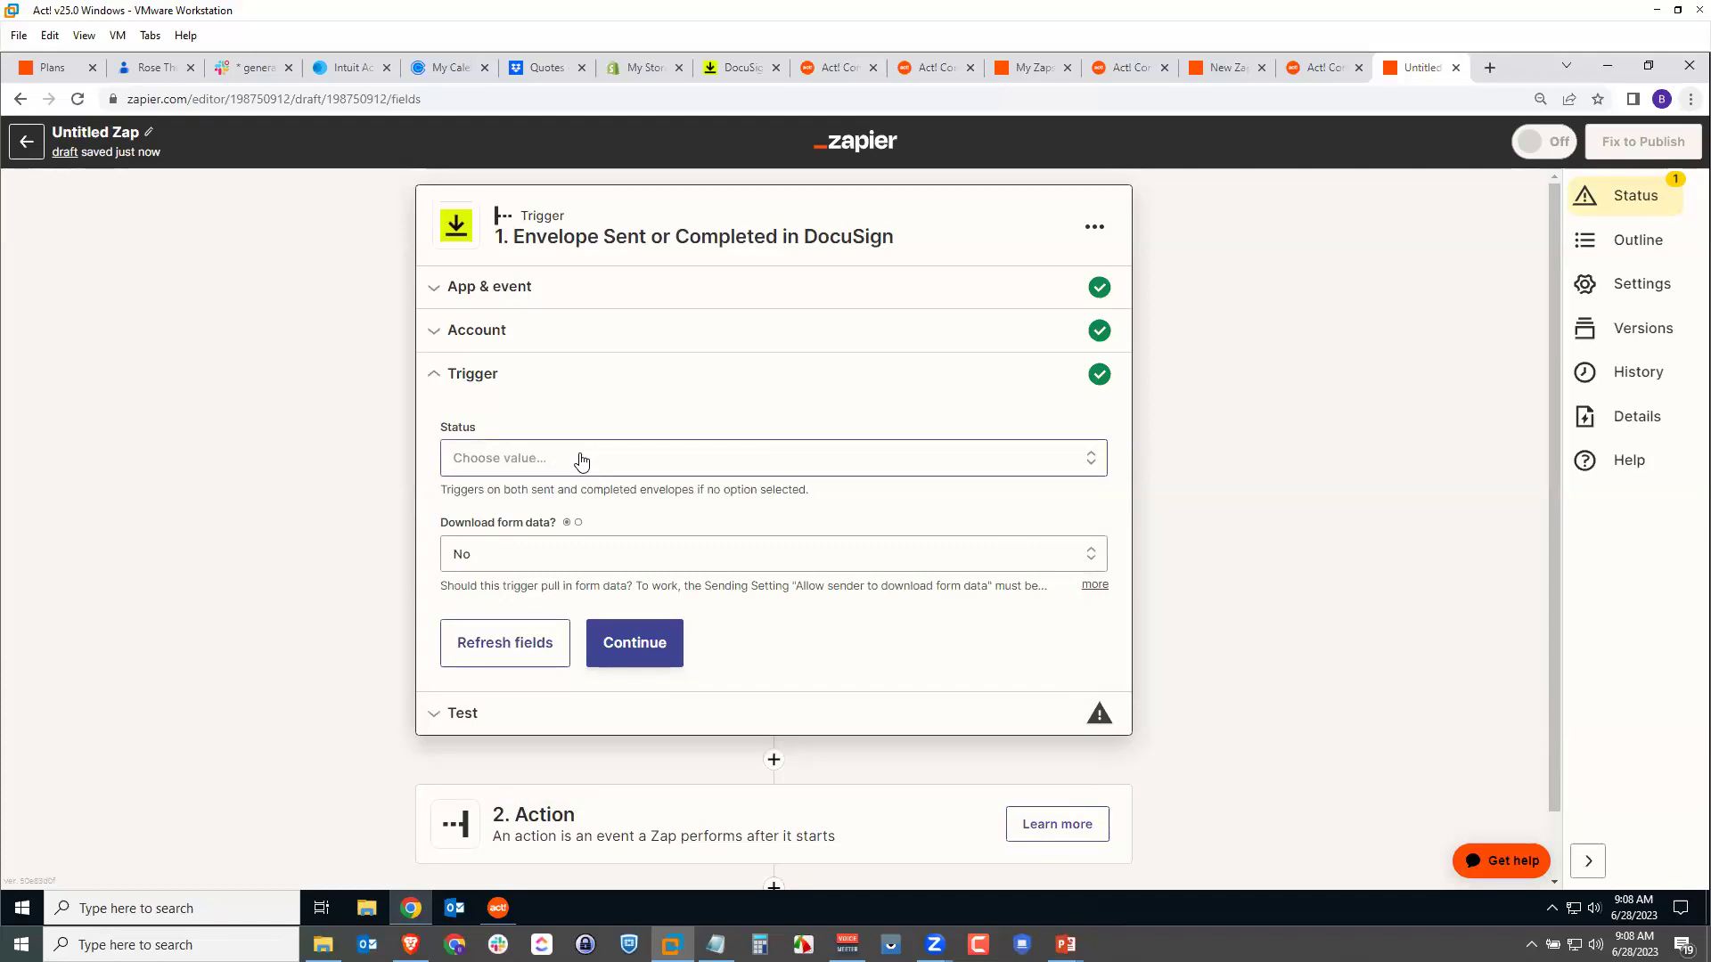
pyautogui.click(506, 567)
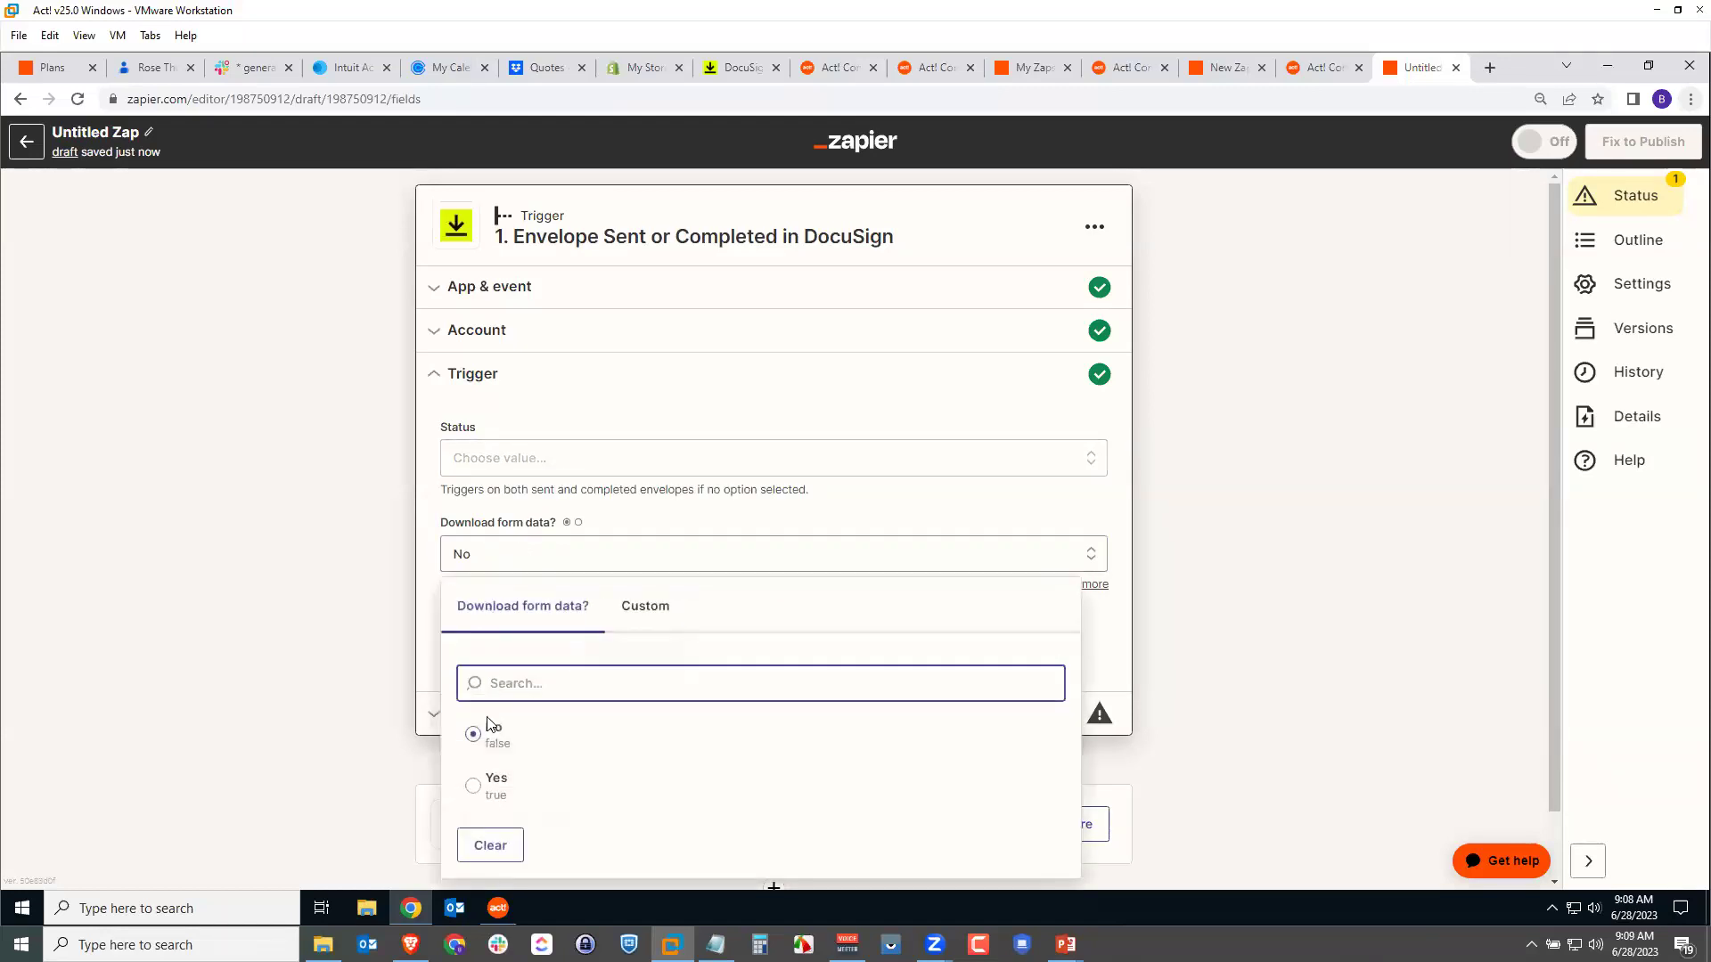
pyautogui.click(472, 789)
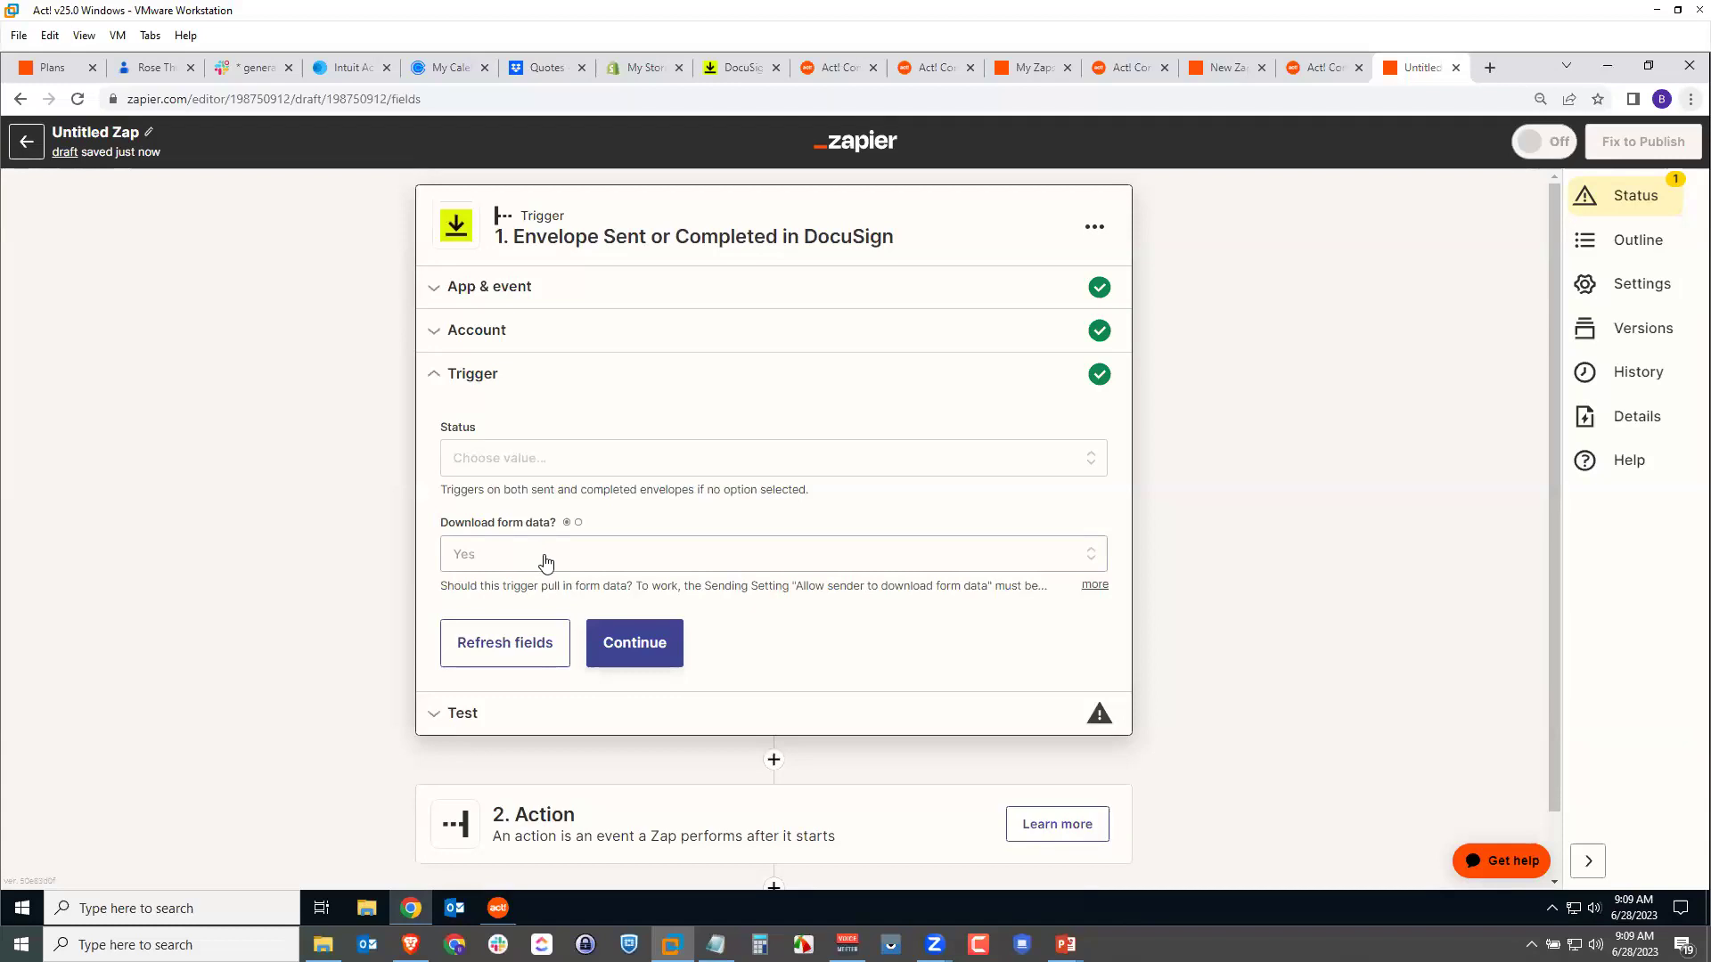
pyautogui.click(628, 648)
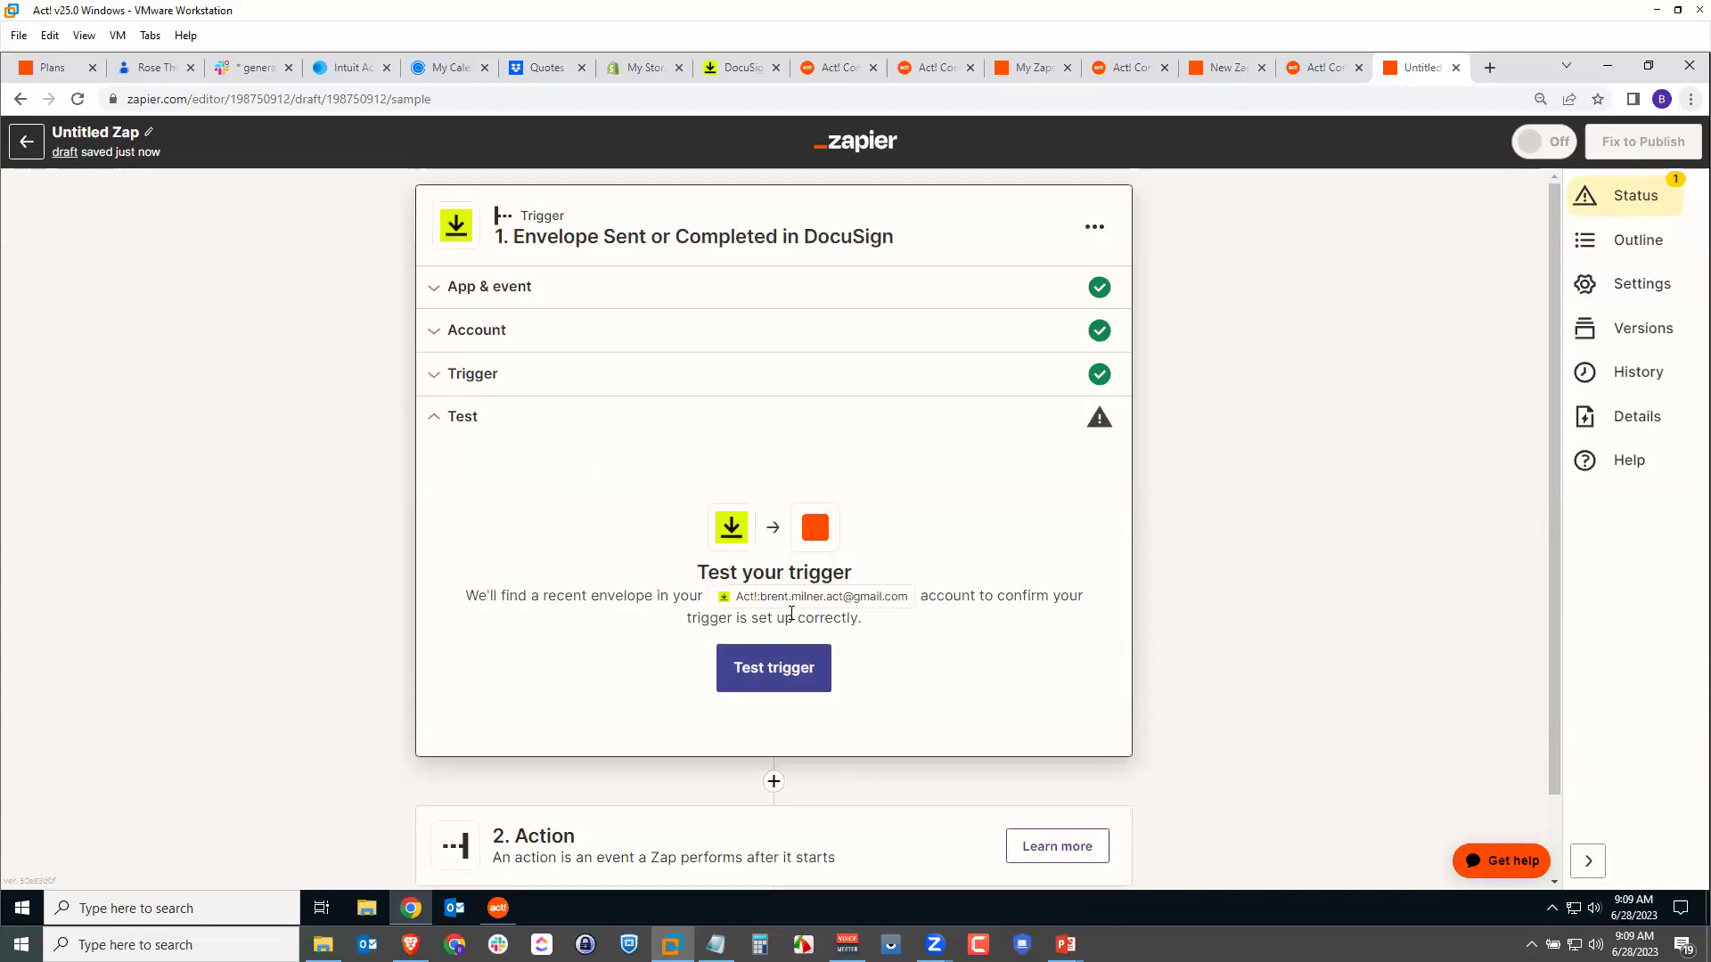
pyautogui.click(786, 676)
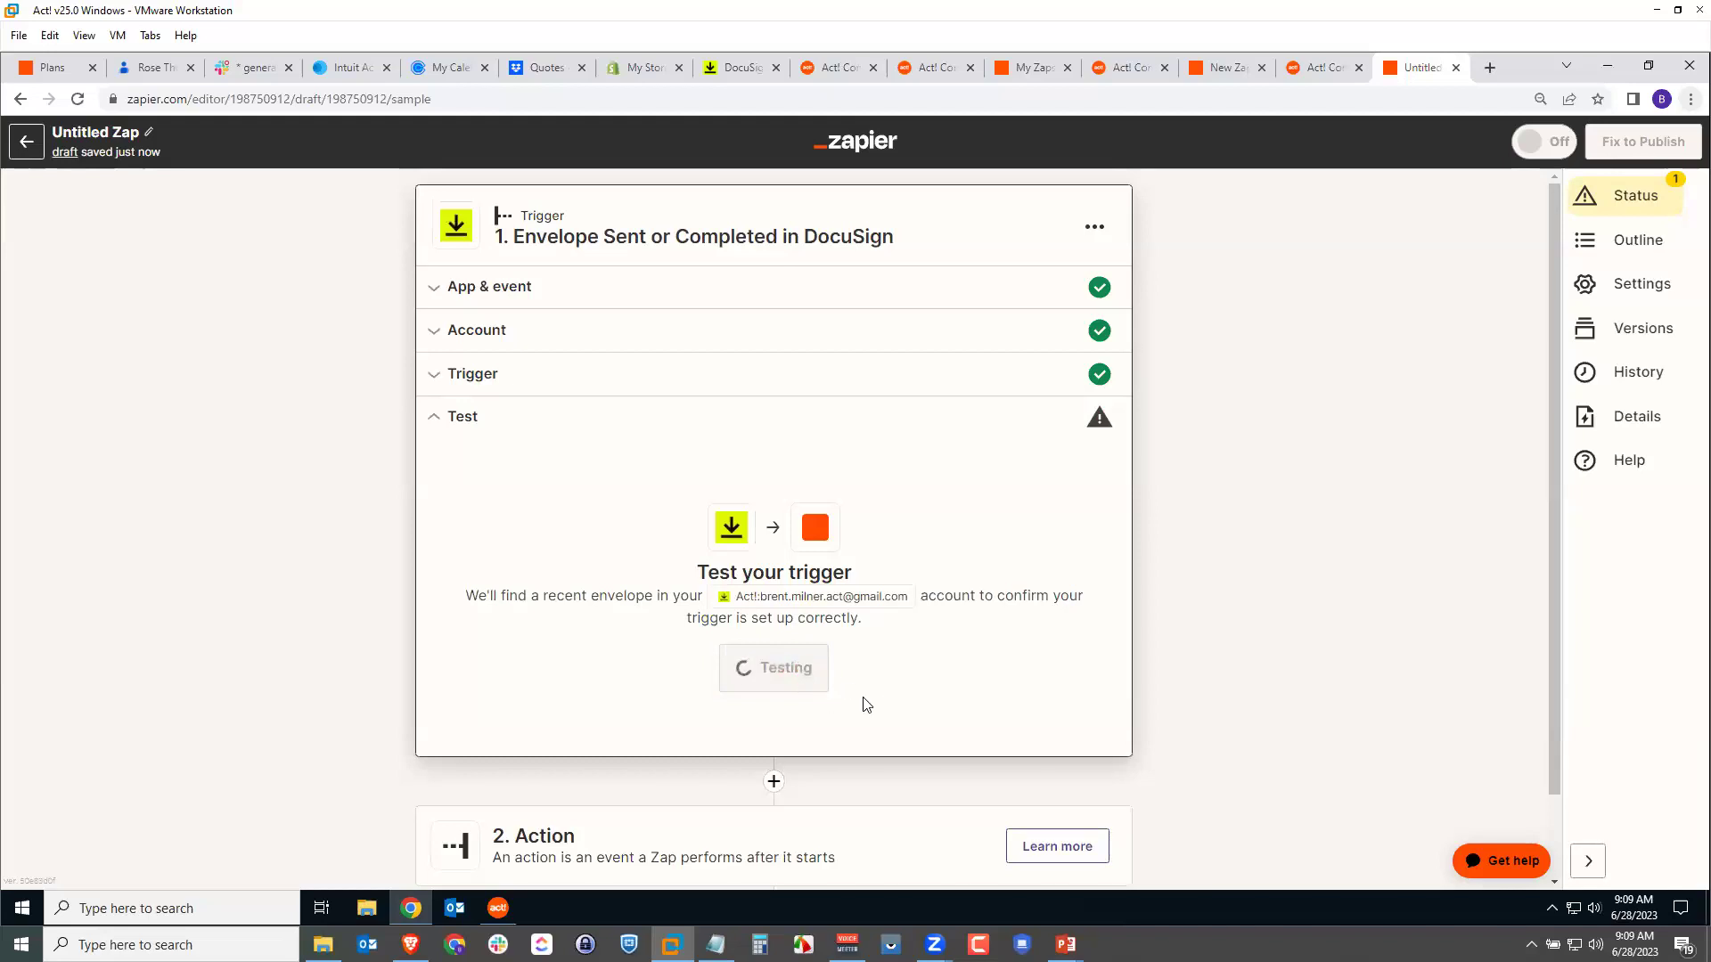
# Step: Sign in to DocuSign and view the Waiting for Others envelope list
pyautogui.click(726, 69)
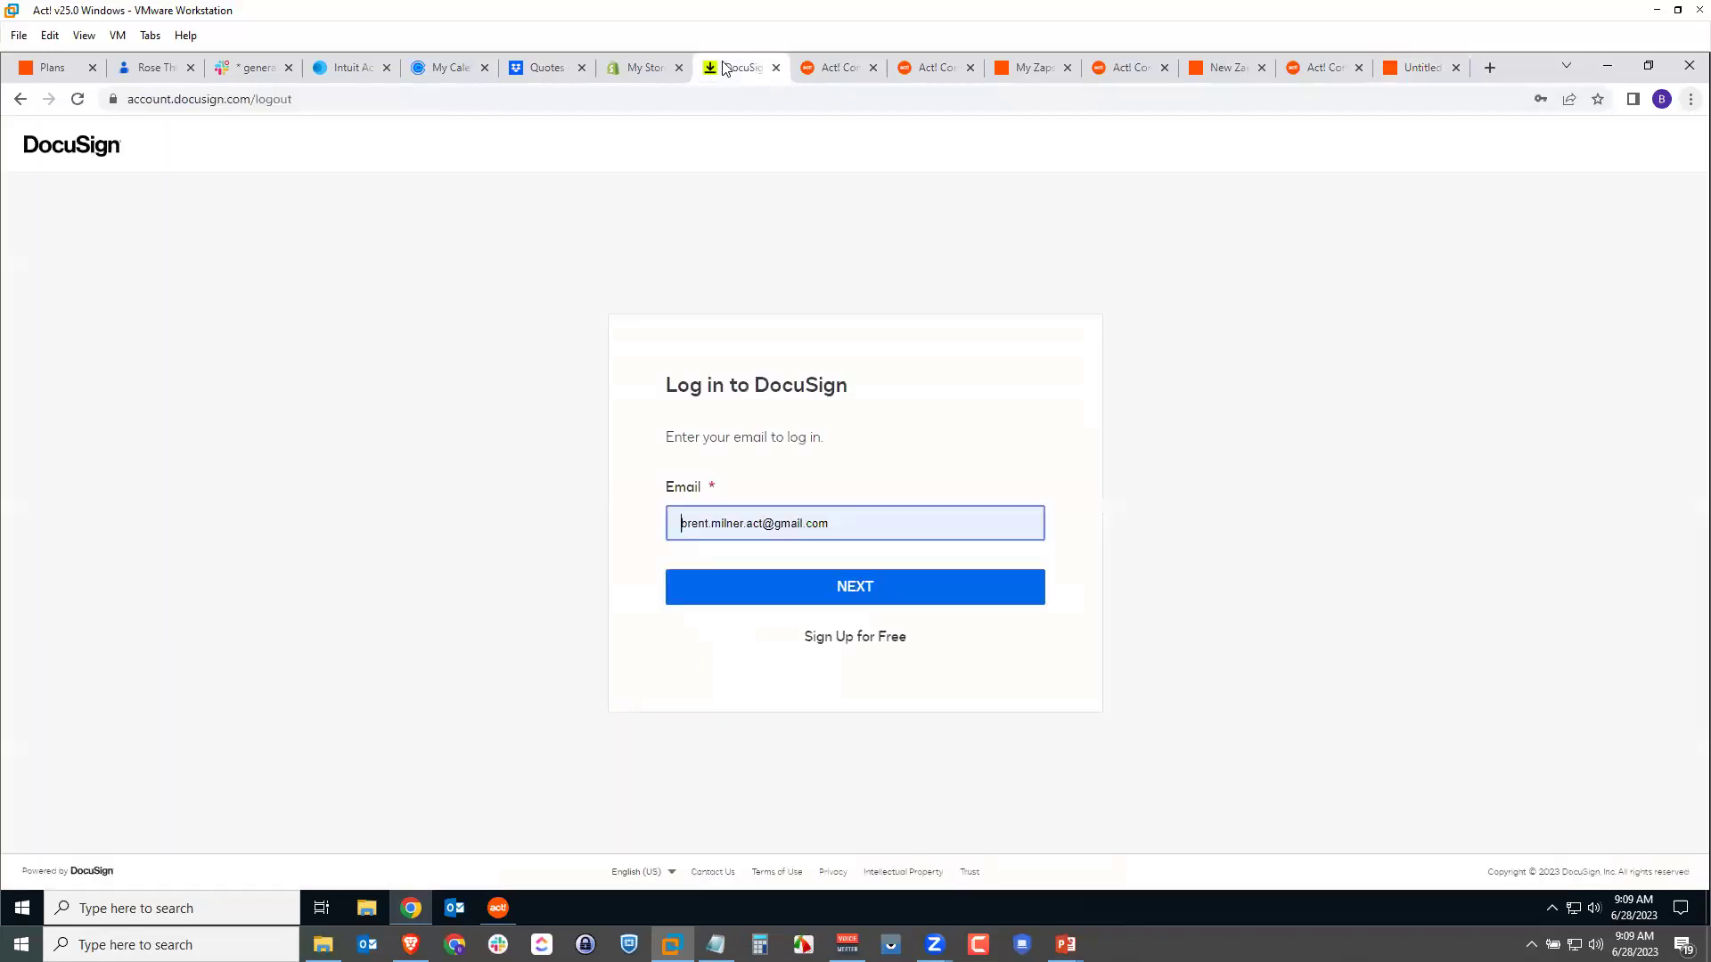
pyautogui.click(830, 586)
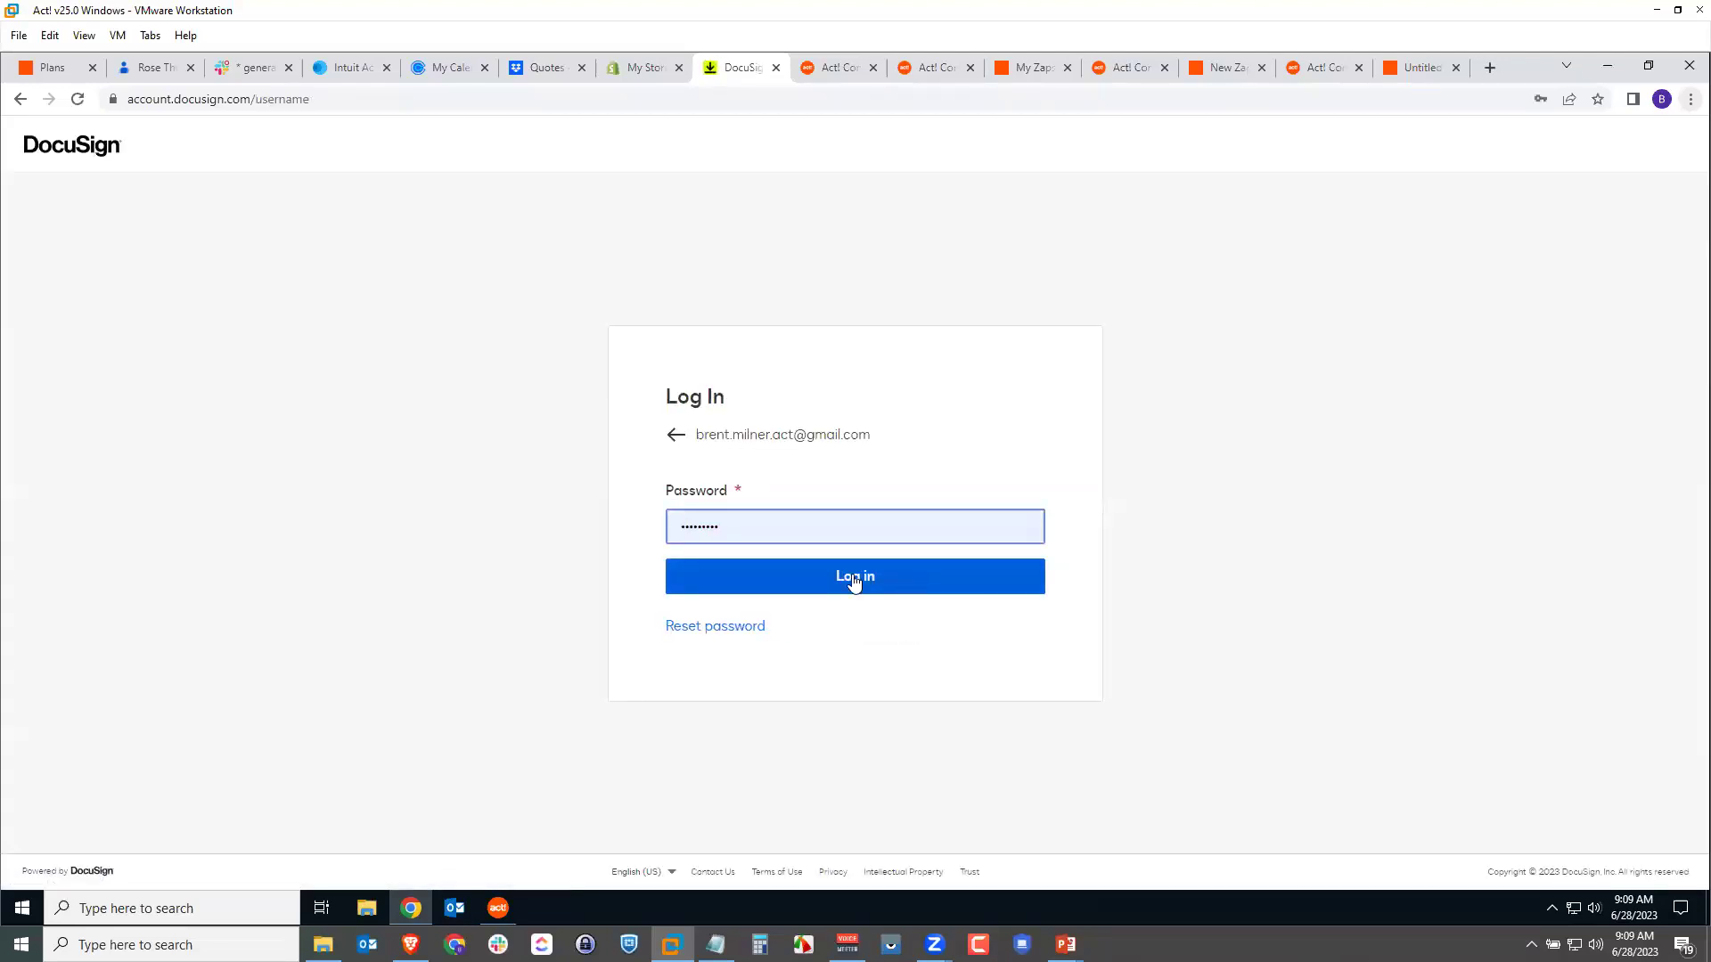
pyautogui.click(853, 581)
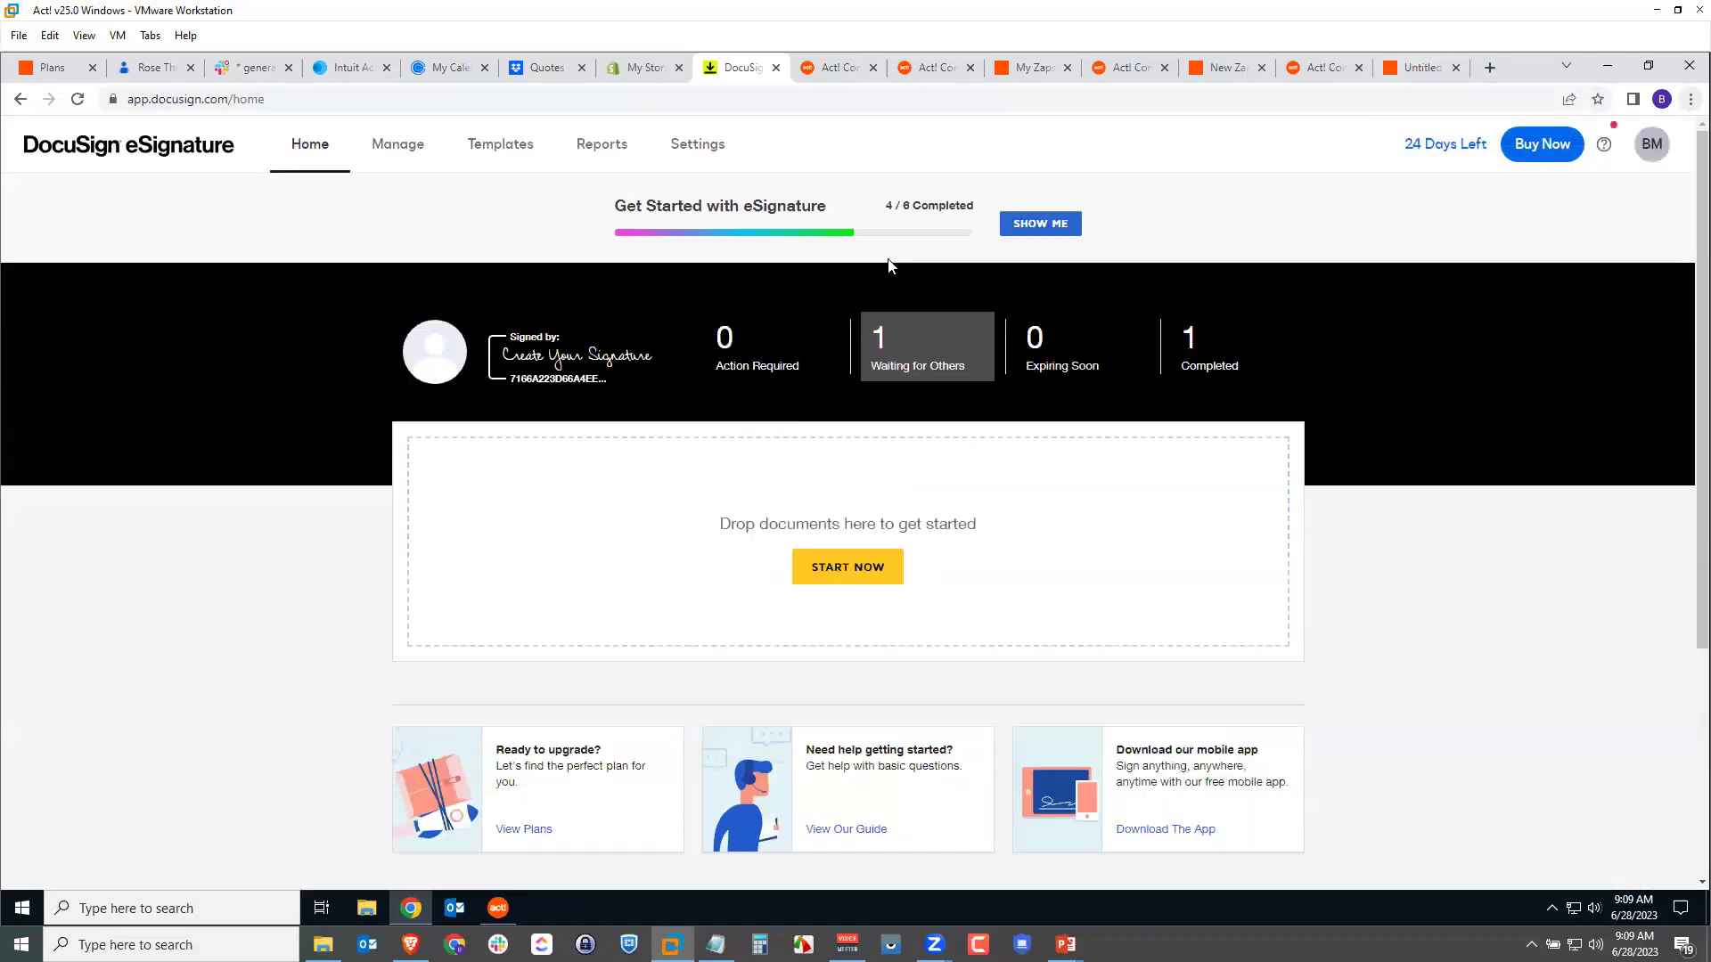
pyautogui.click(888, 357)
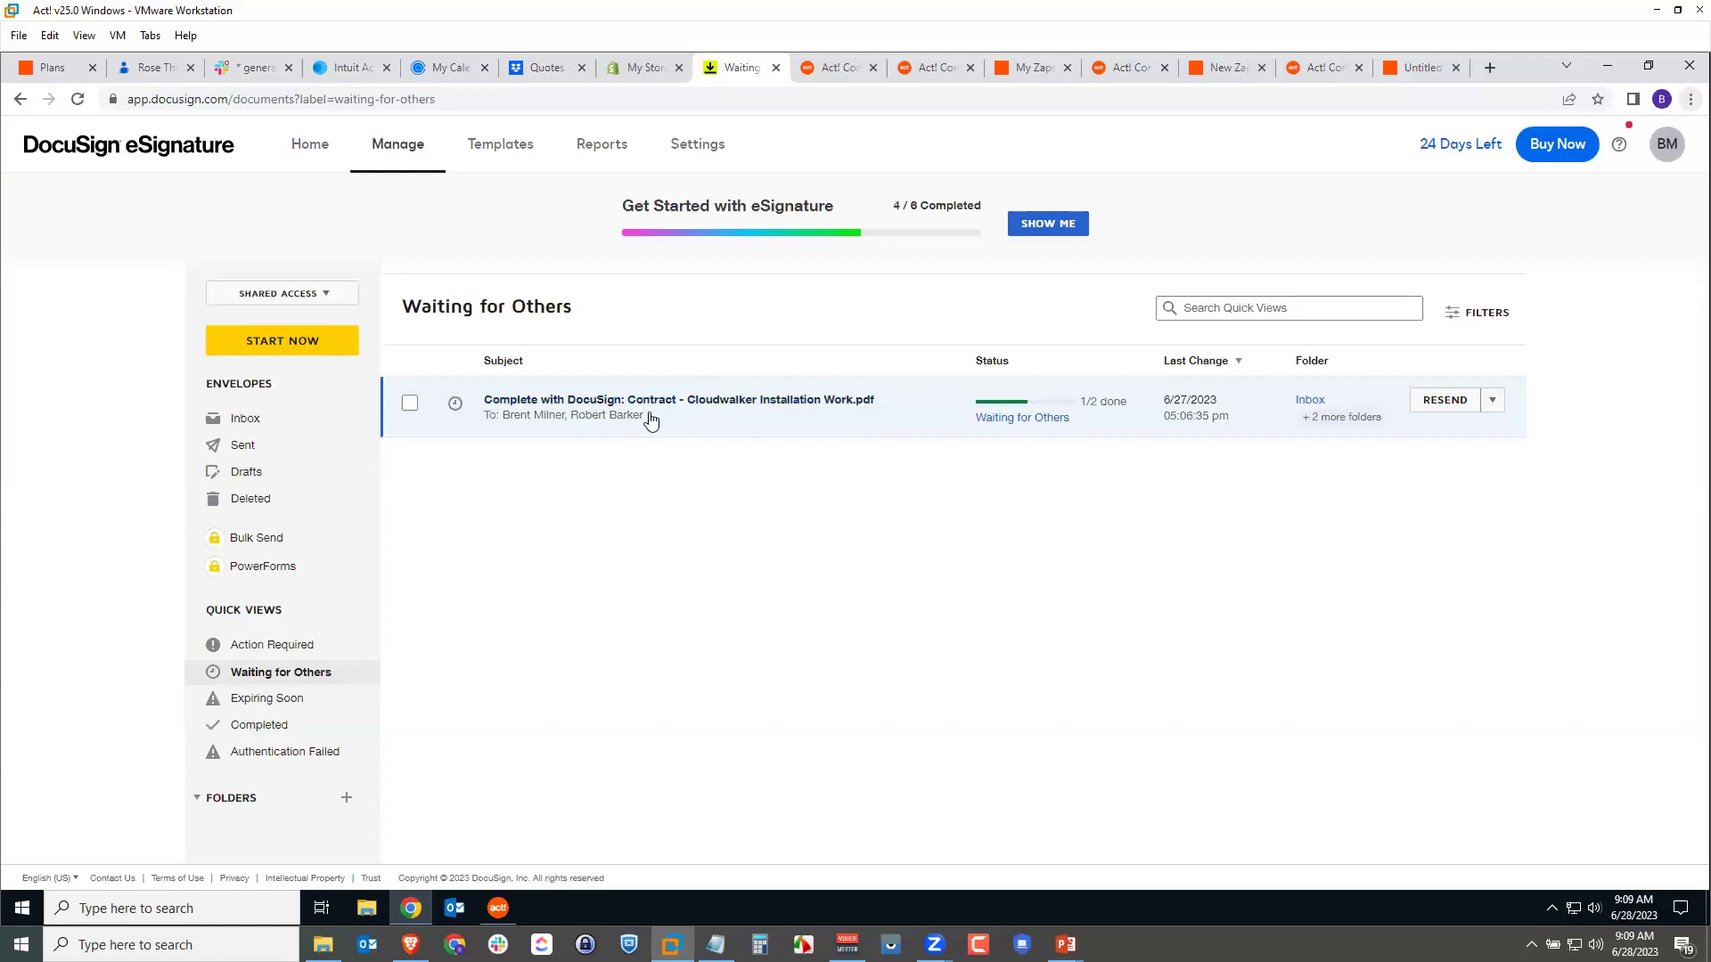
# Step: Use Envelope A, the Cloudwalker Installation Work contract, as the trigger's sample record
pyautogui.click(1417, 70)
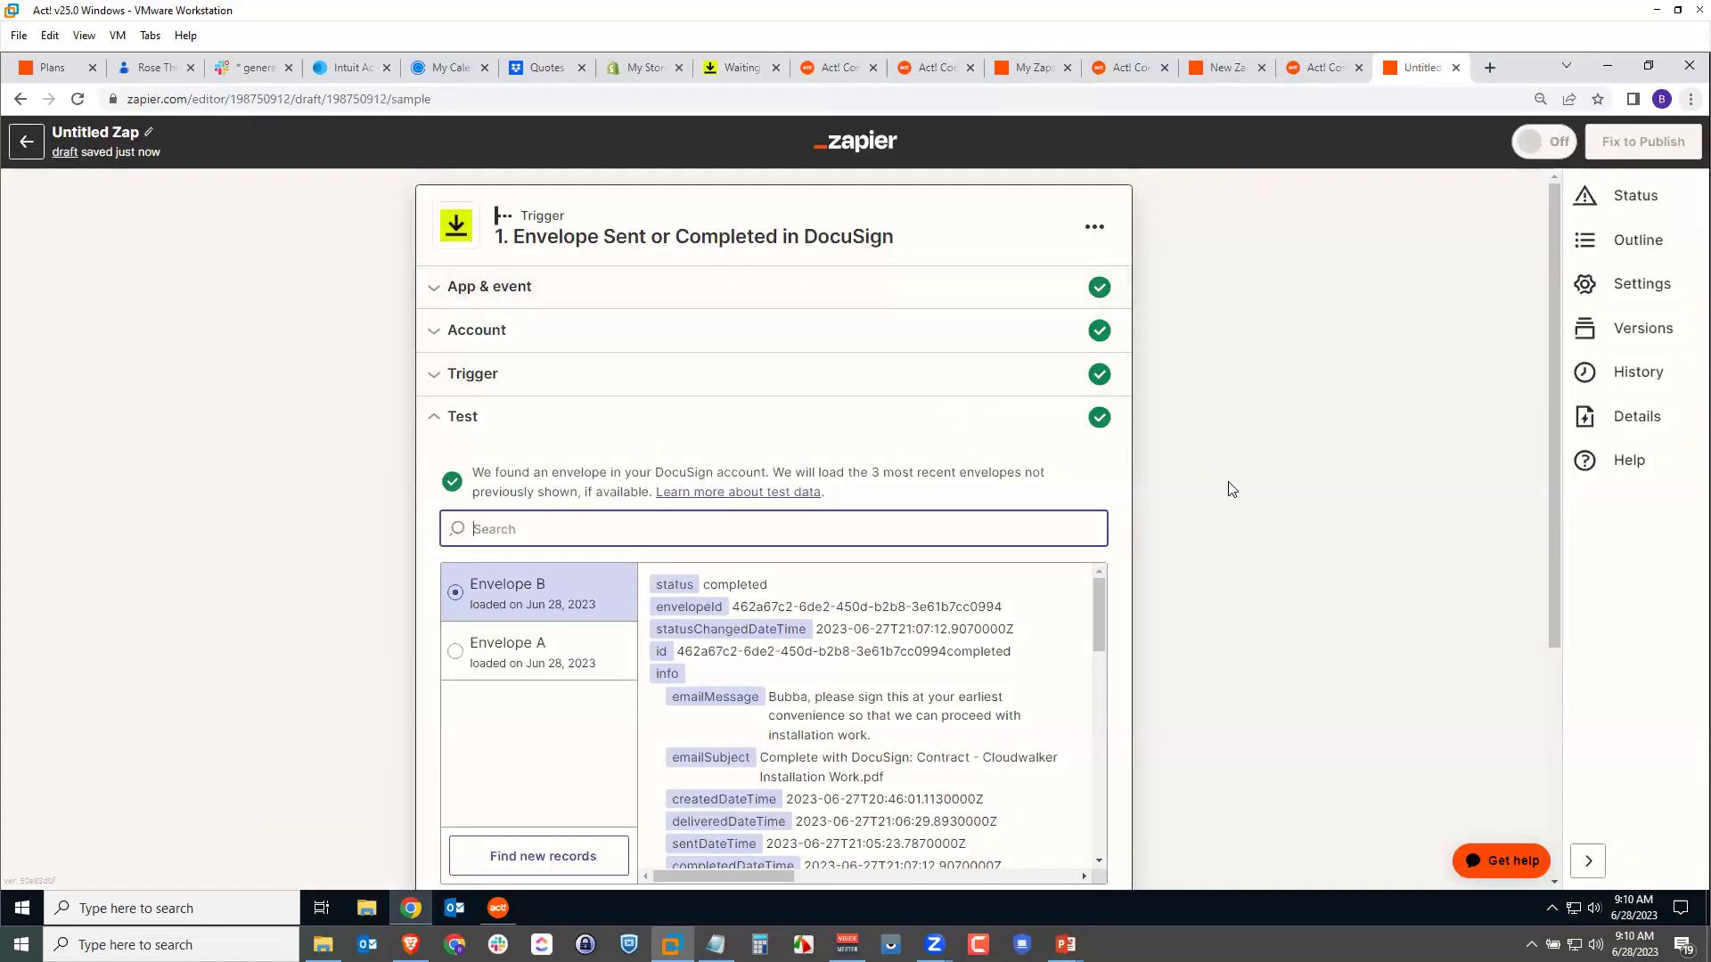
pyautogui.scroll(-2, 1207, 527)
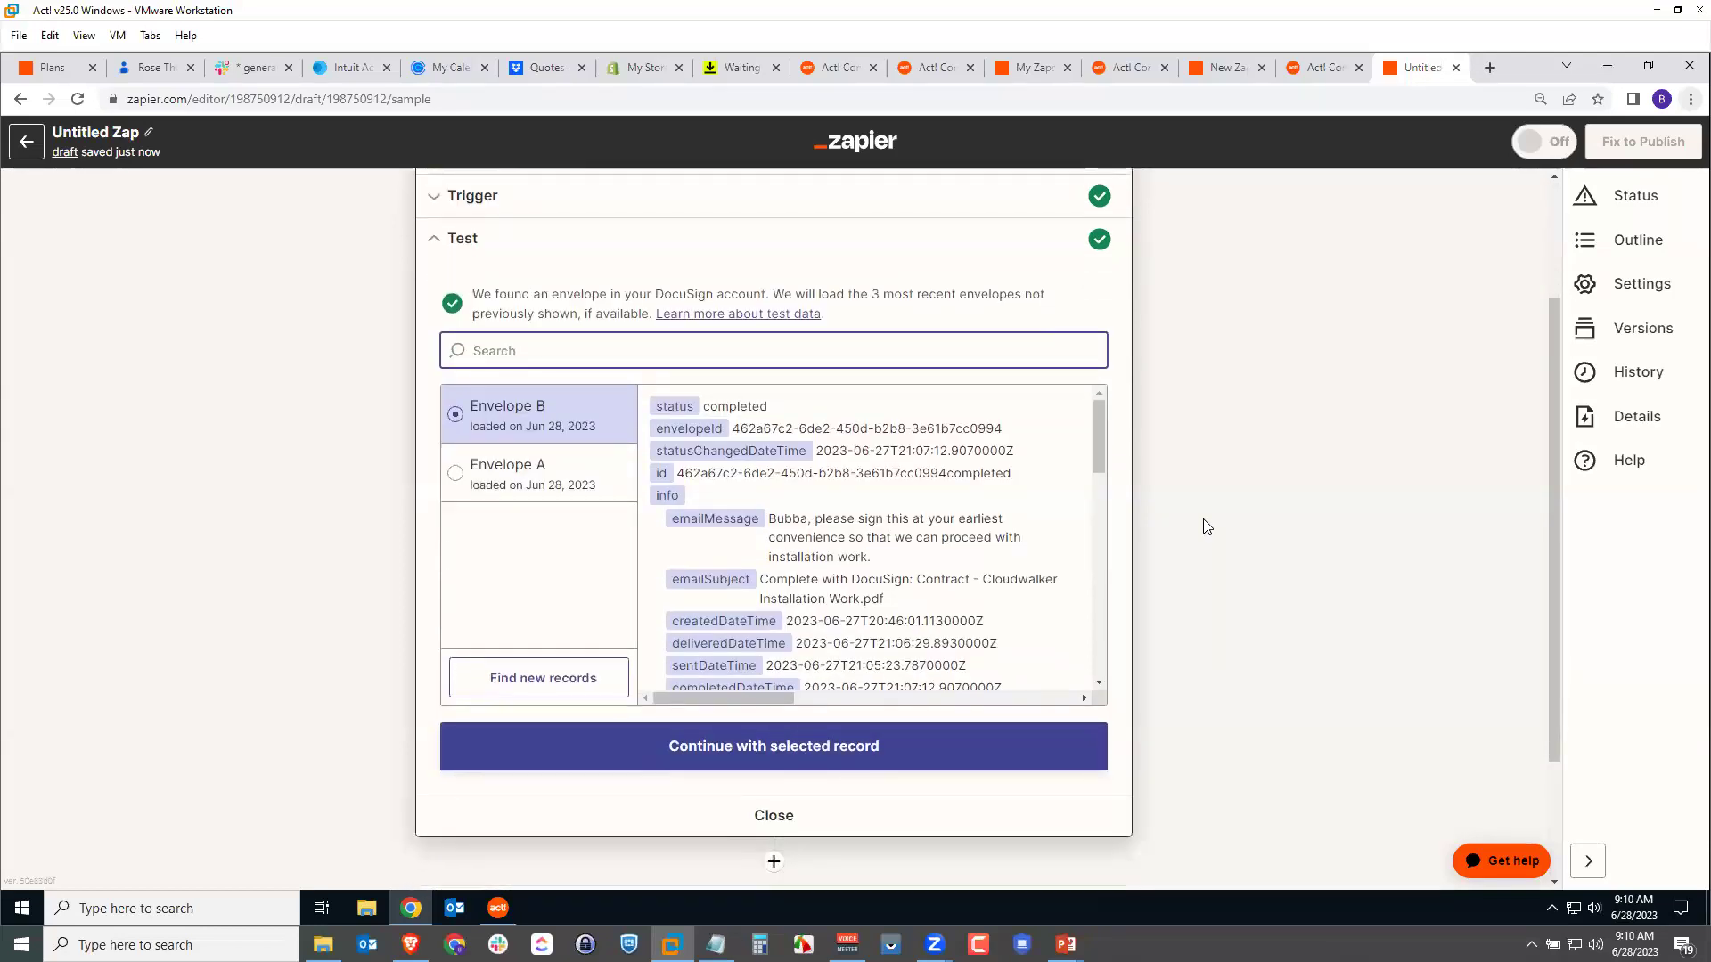
pyautogui.click(458, 482)
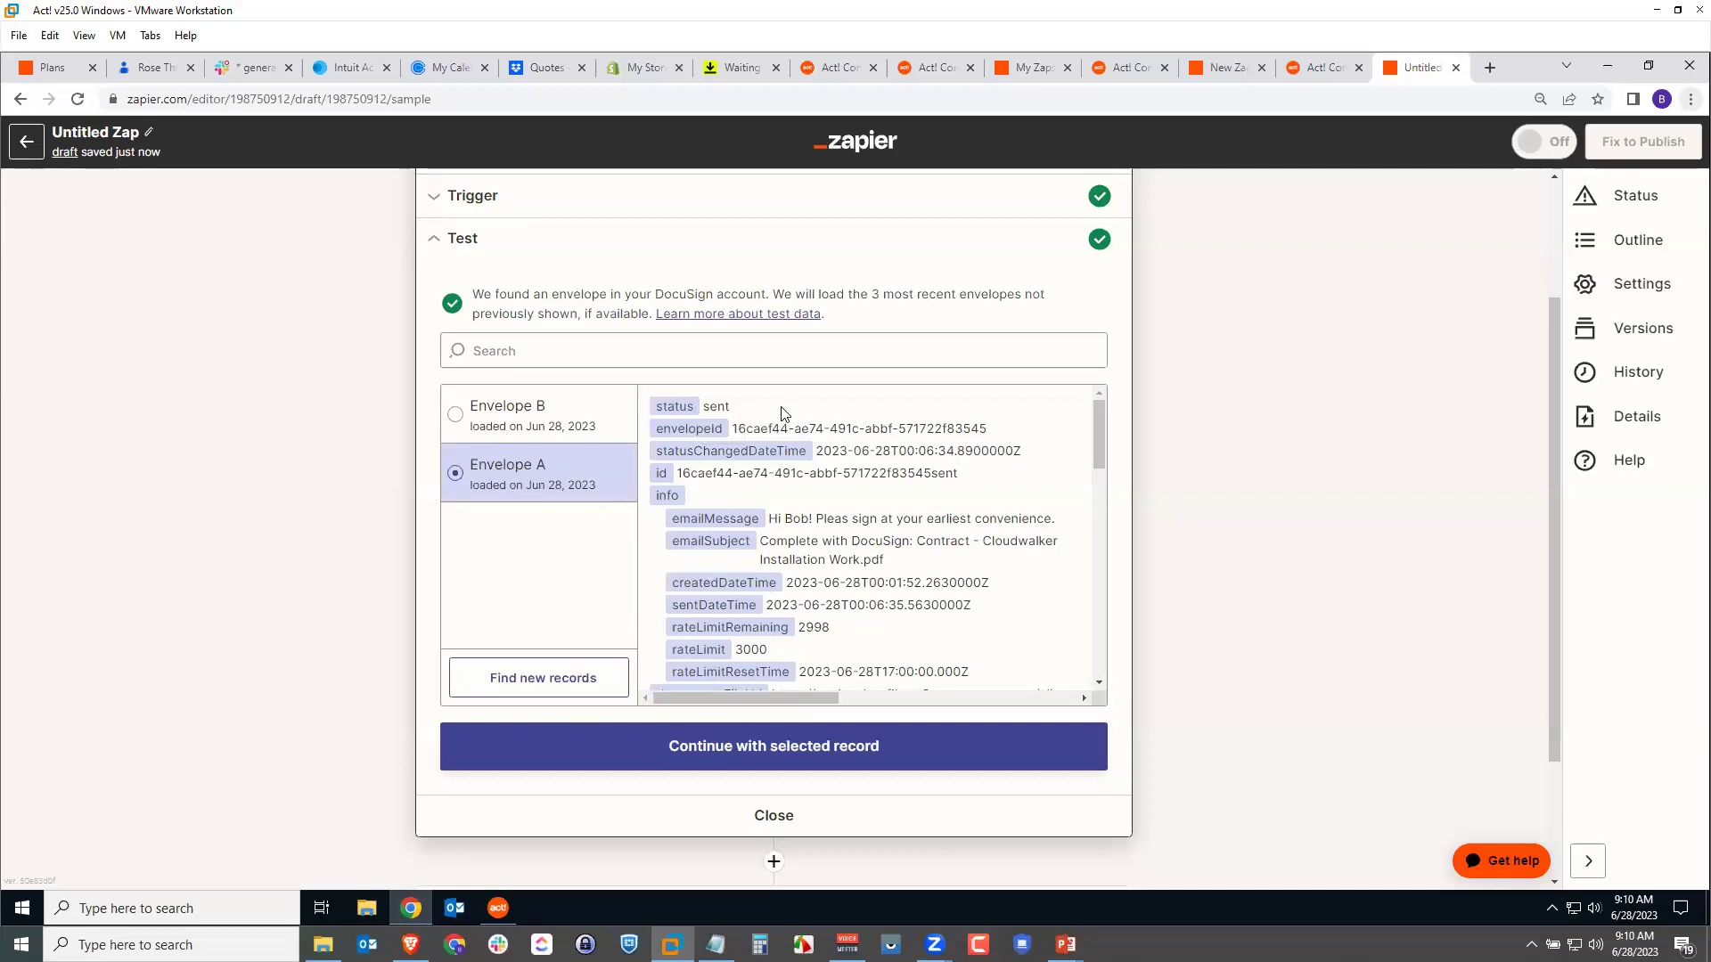
pyautogui.click(786, 756)
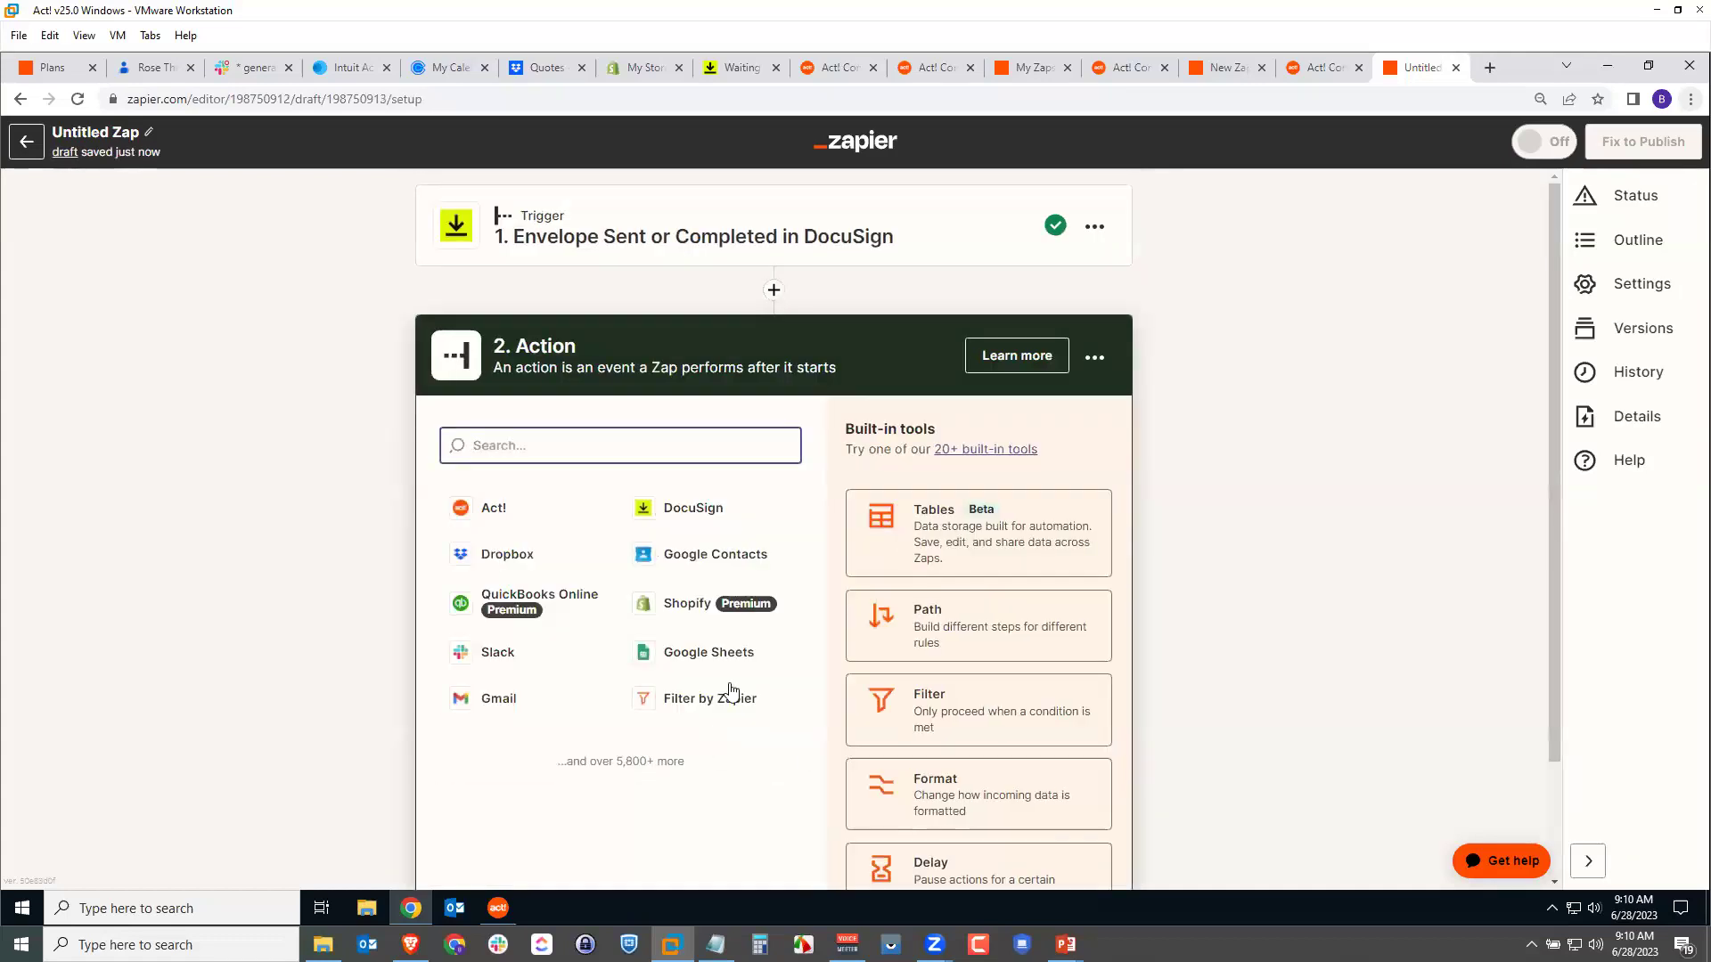
# Step: Make step 2 an Act! Add History action using the connected Act! account
pyautogui.click(472, 509)
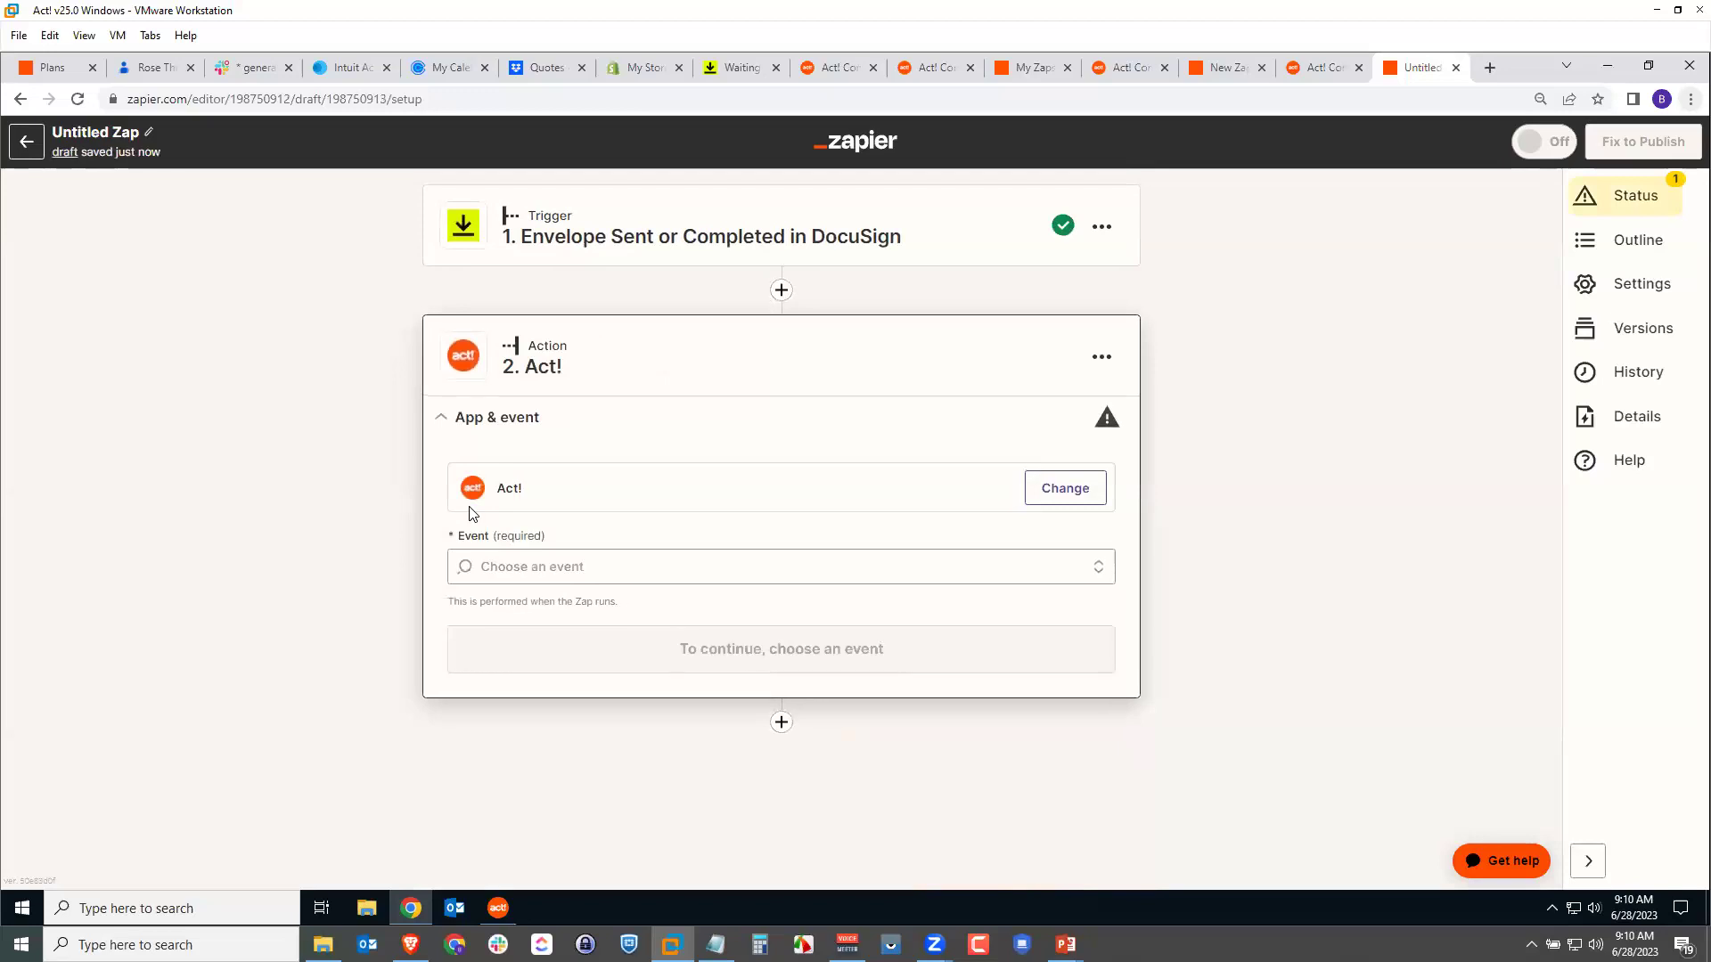
pyautogui.click(602, 567)
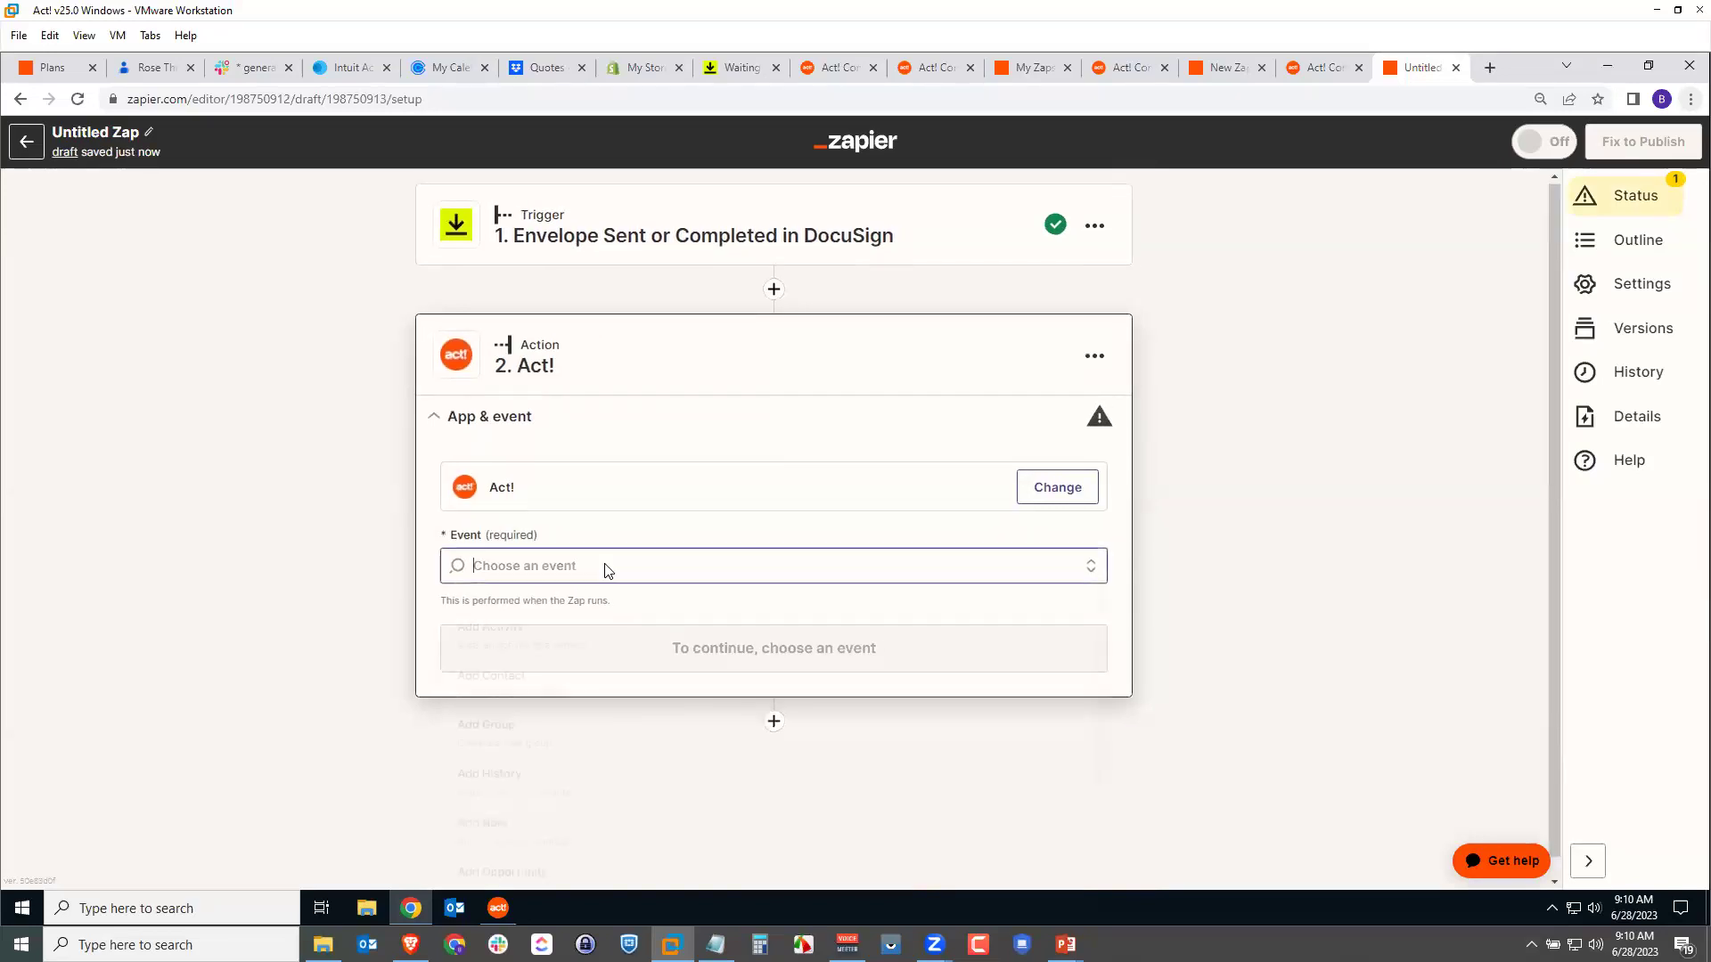
pyautogui.moveTo(1100, 640); pyautogui.dragTo(1100, 663)
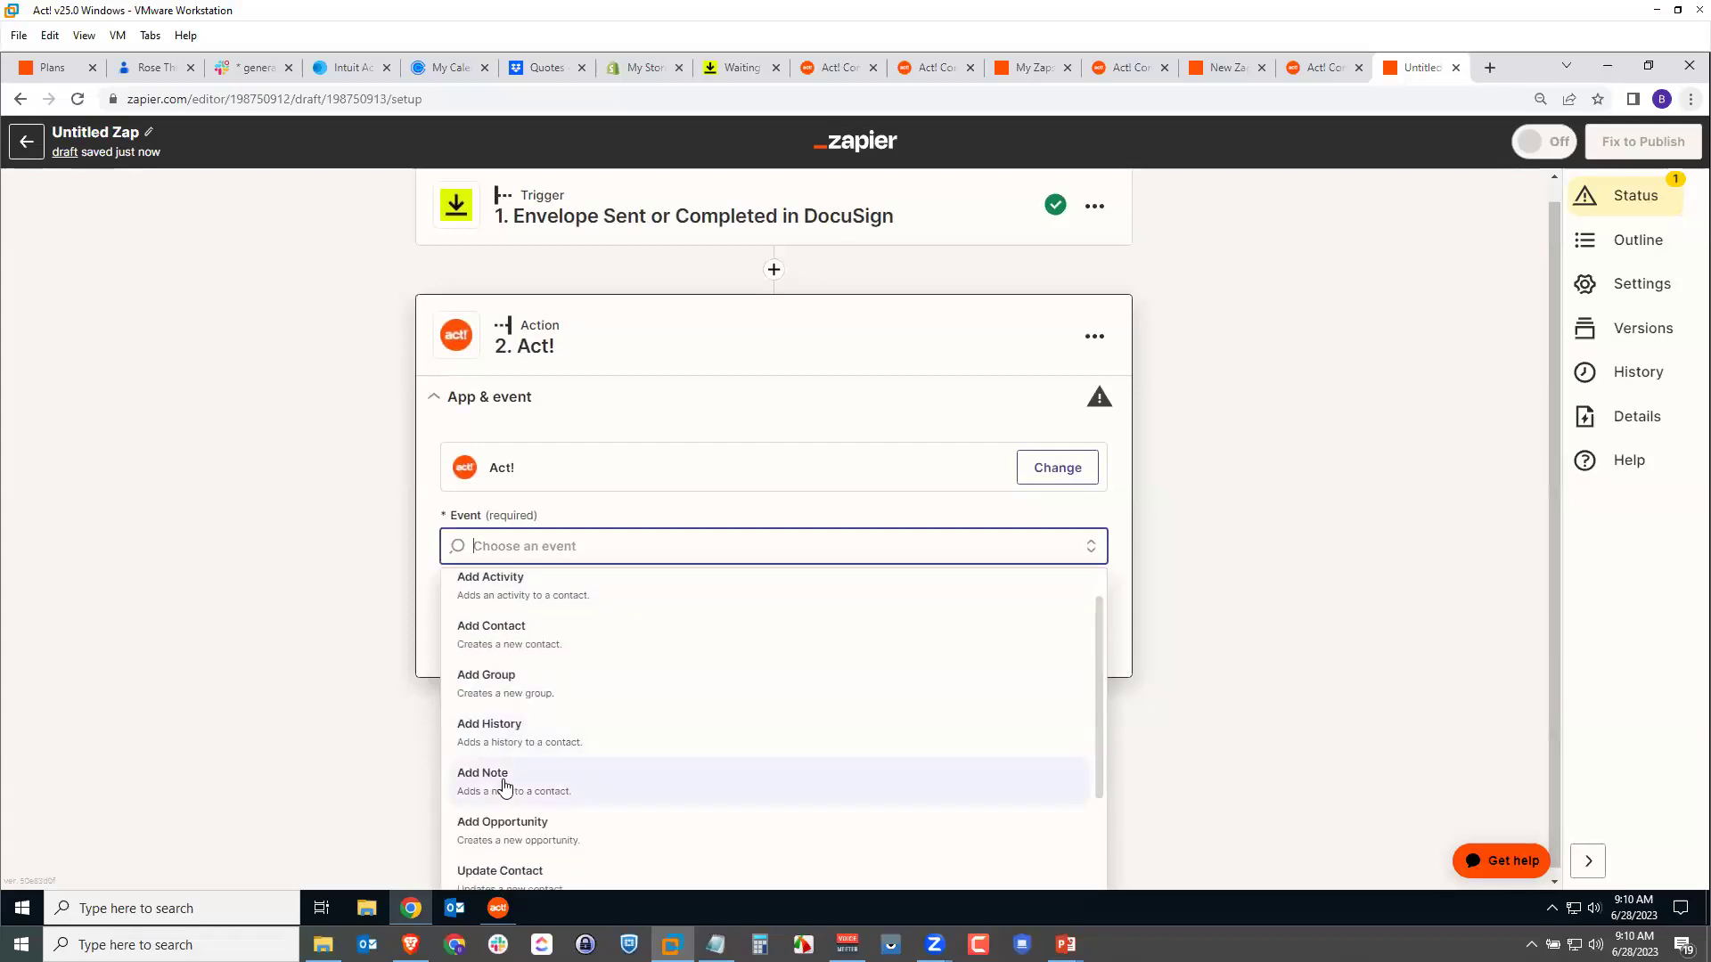
pyautogui.click(542, 734)
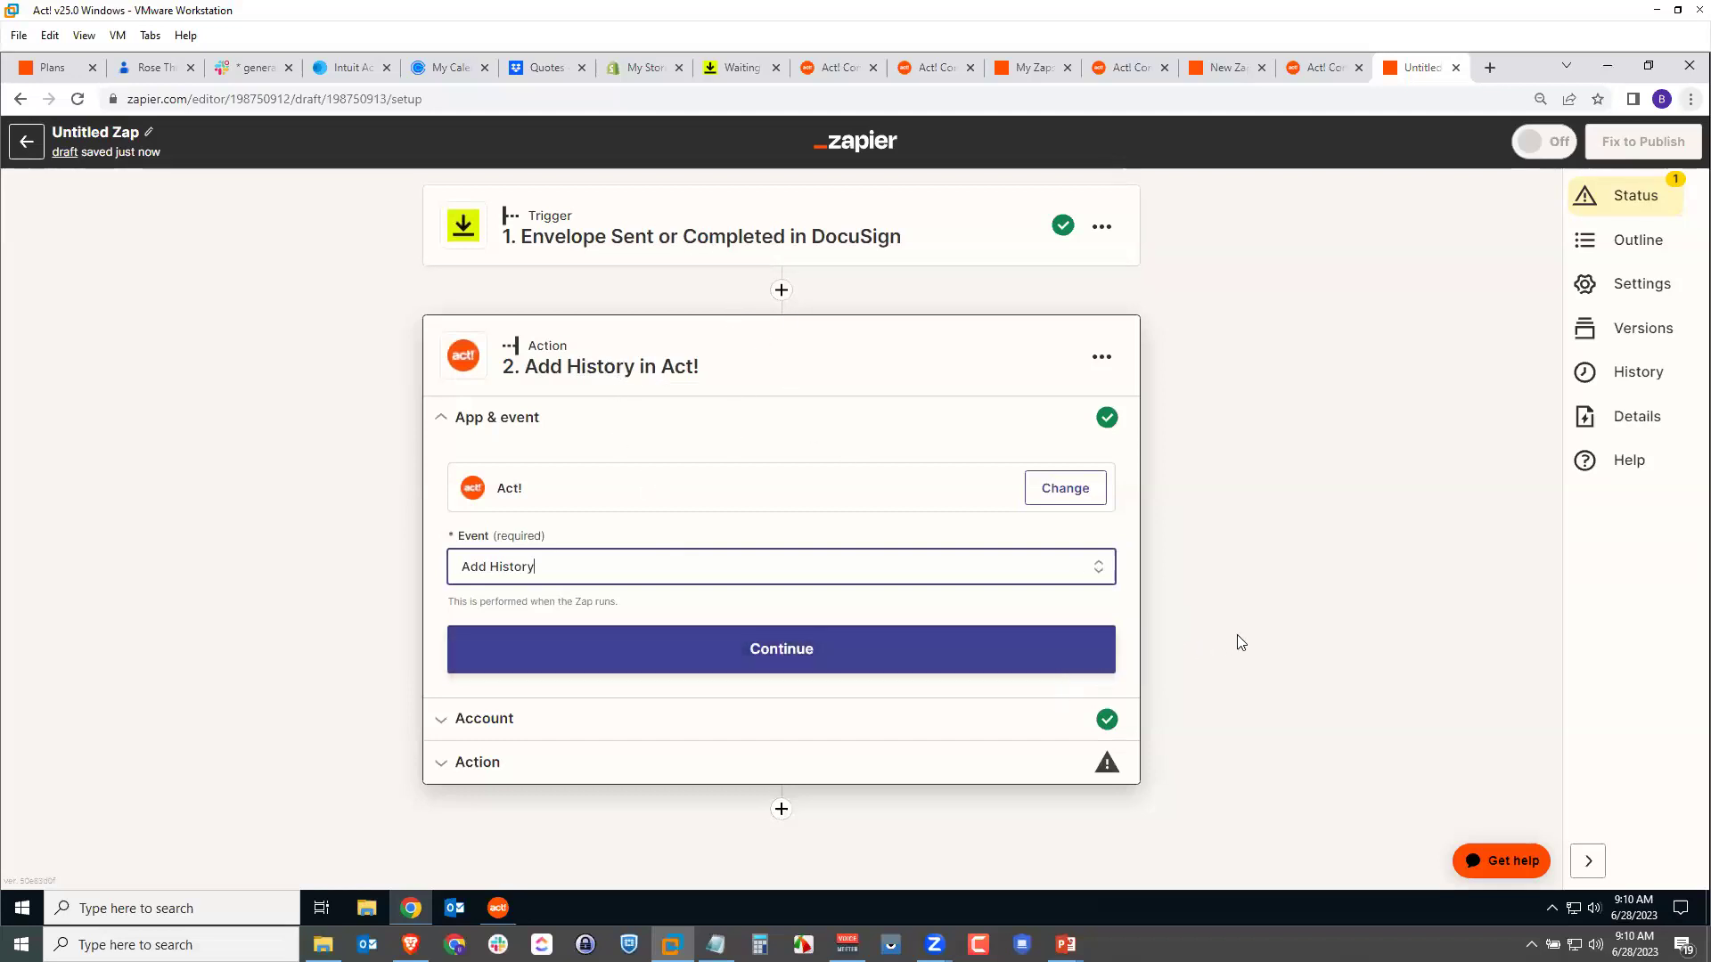
pyautogui.click(764, 654)
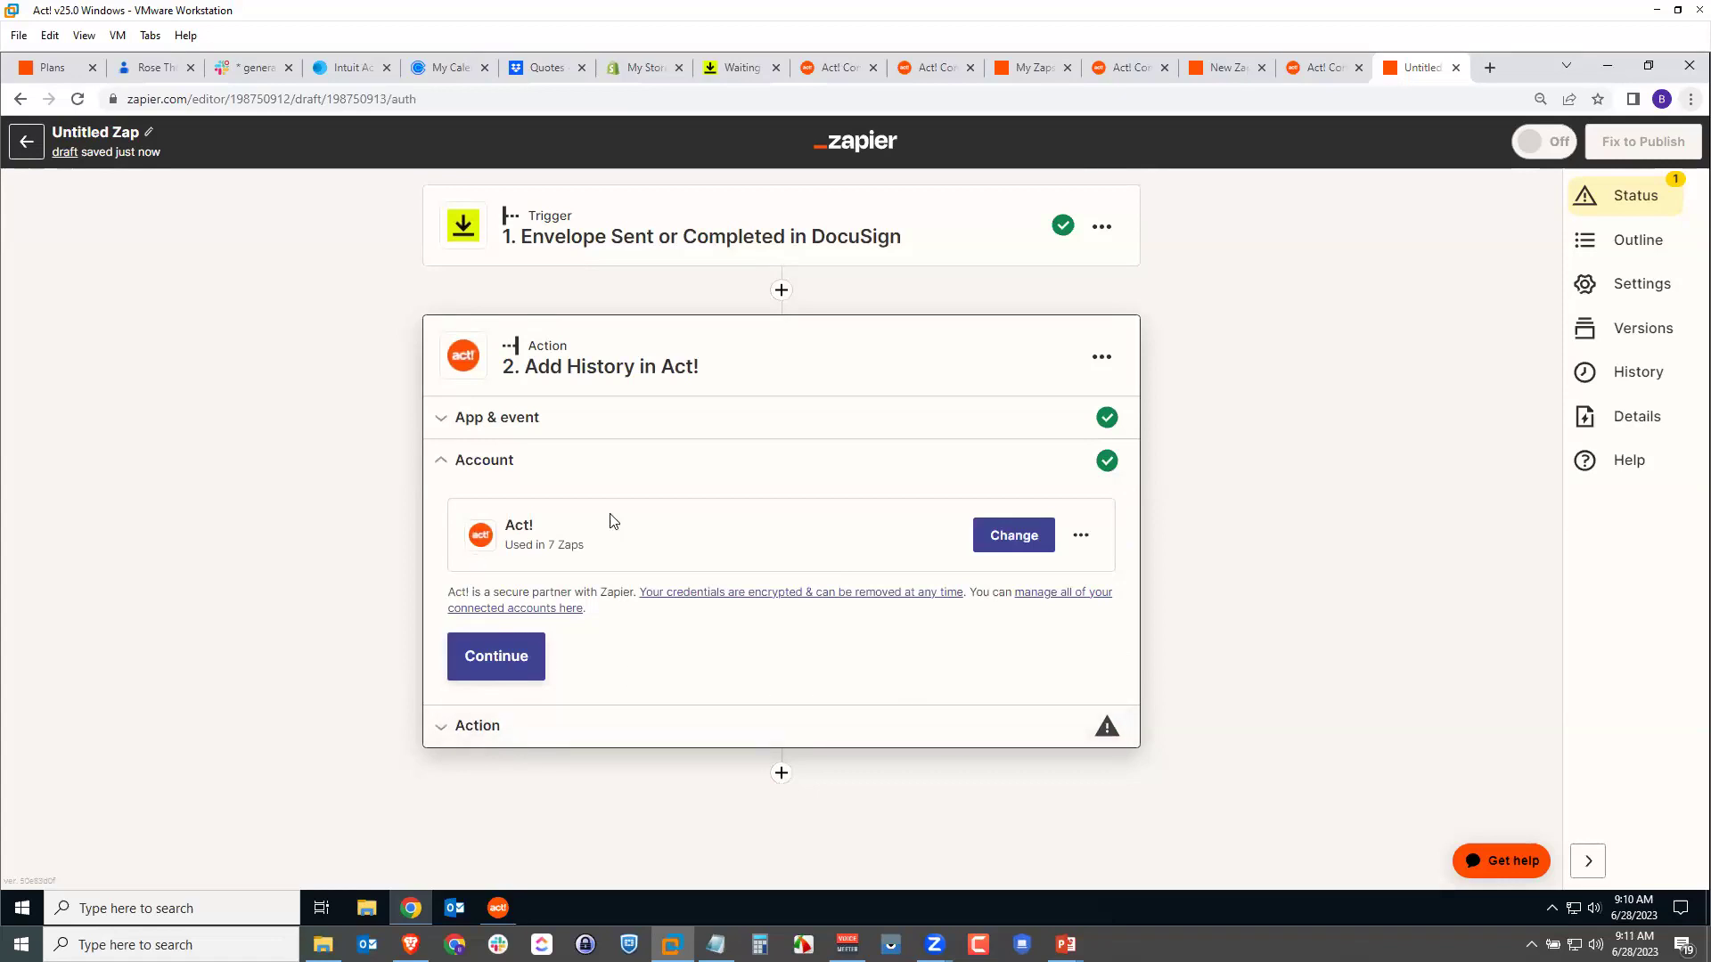
pyautogui.click(496, 657)
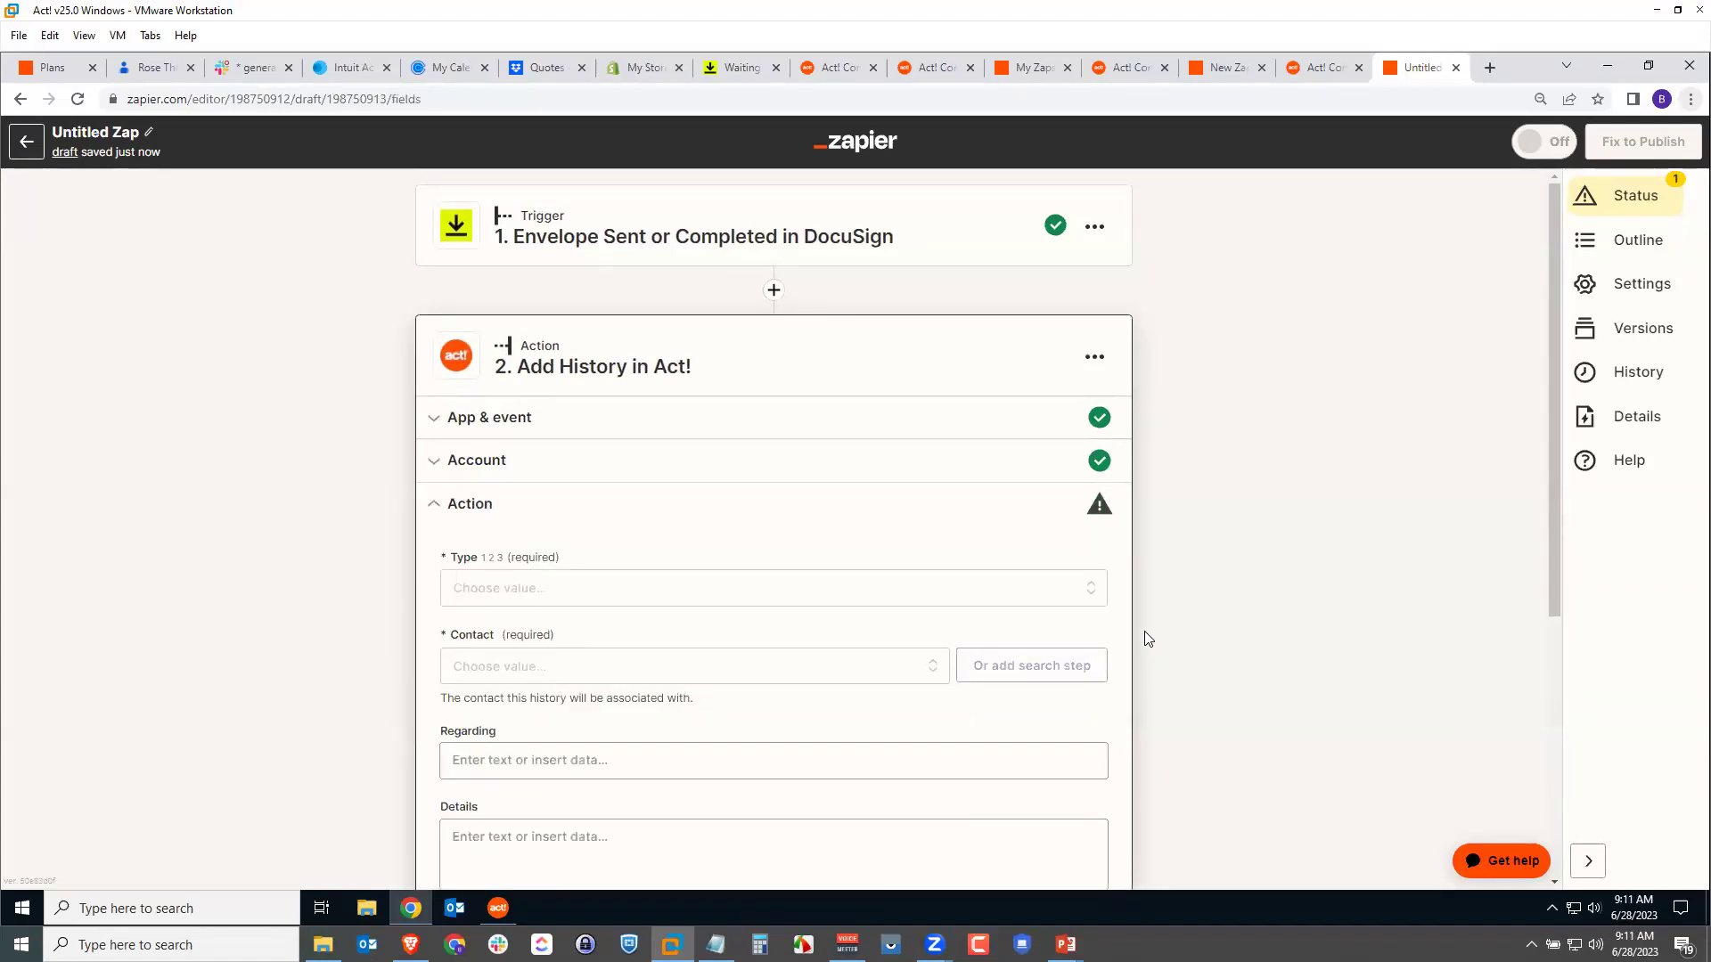
# Step: Set the history Type to Letter Sent and choose to add a search step for Contact
pyautogui.scroll(-1, 1145, 633)
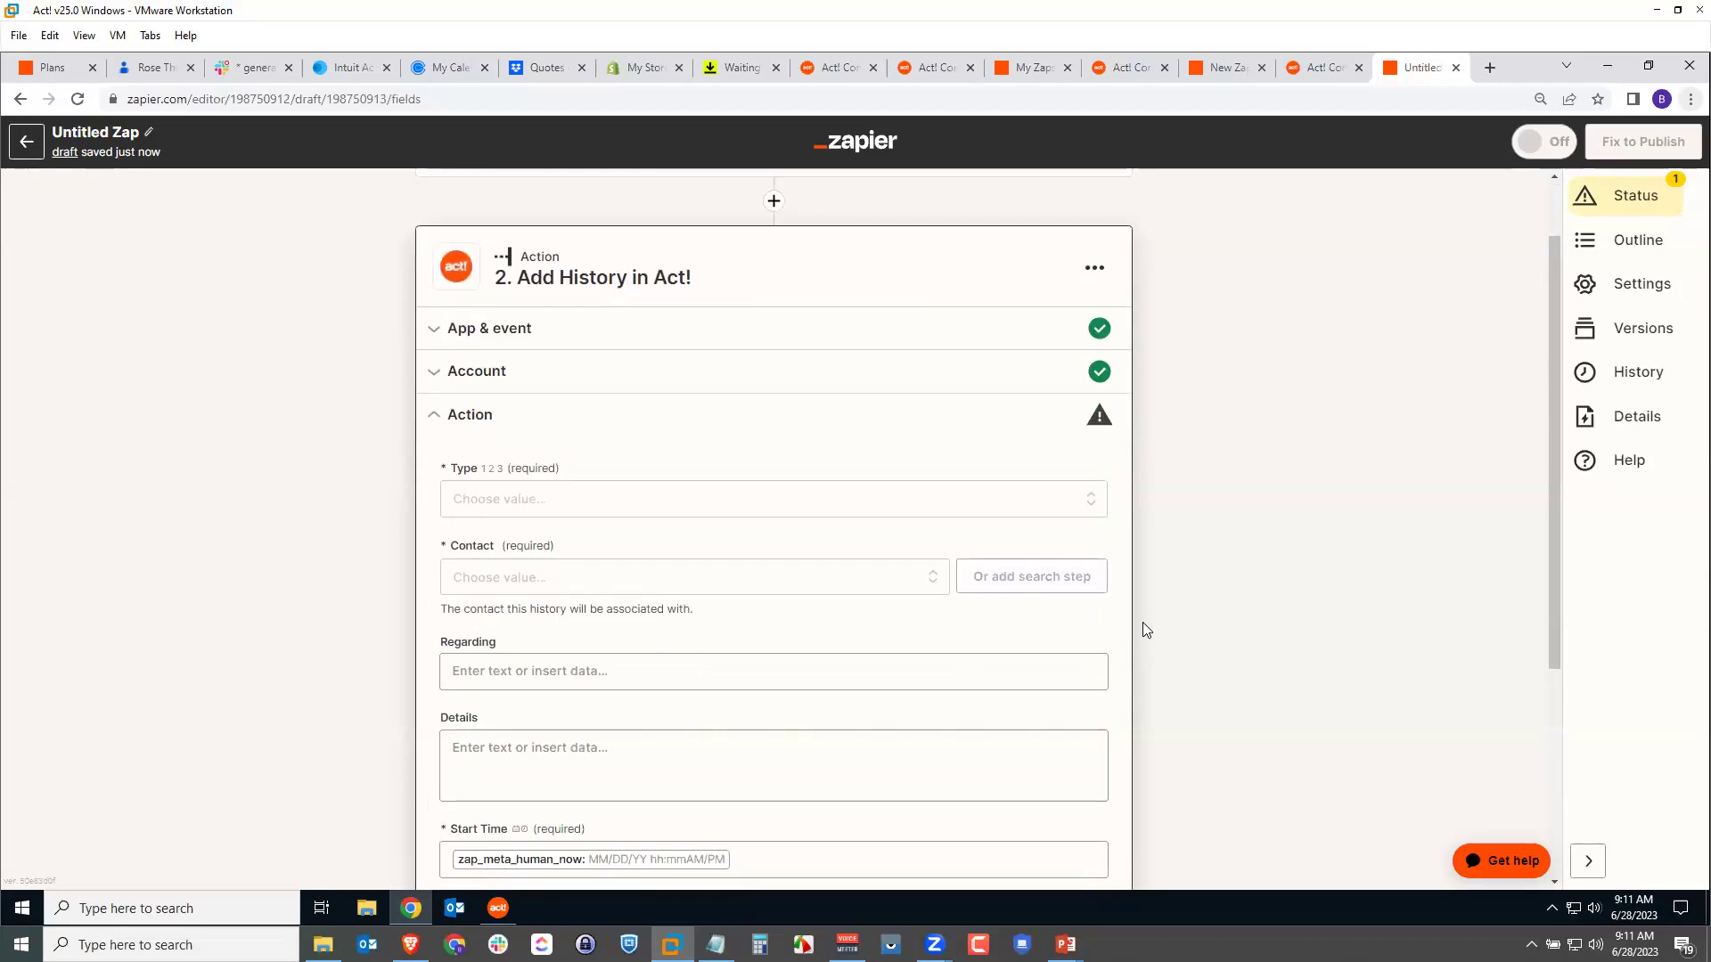
pyautogui.moveTo(254, 67)
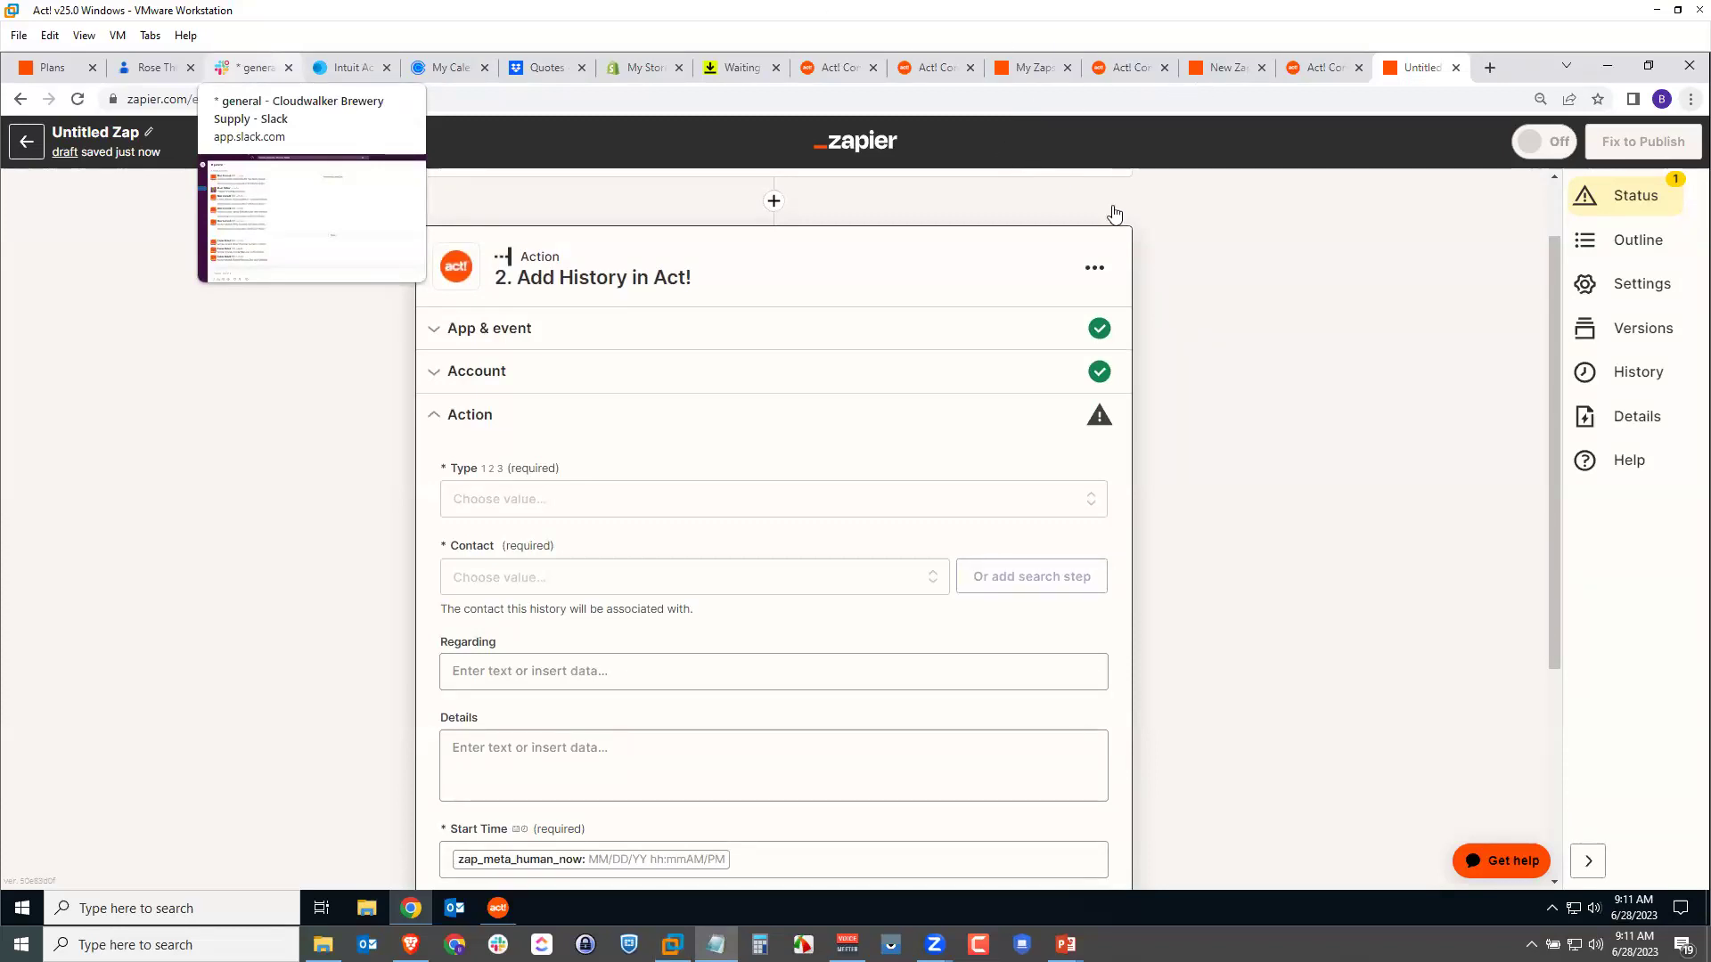
pyautogui.click(622, 499)
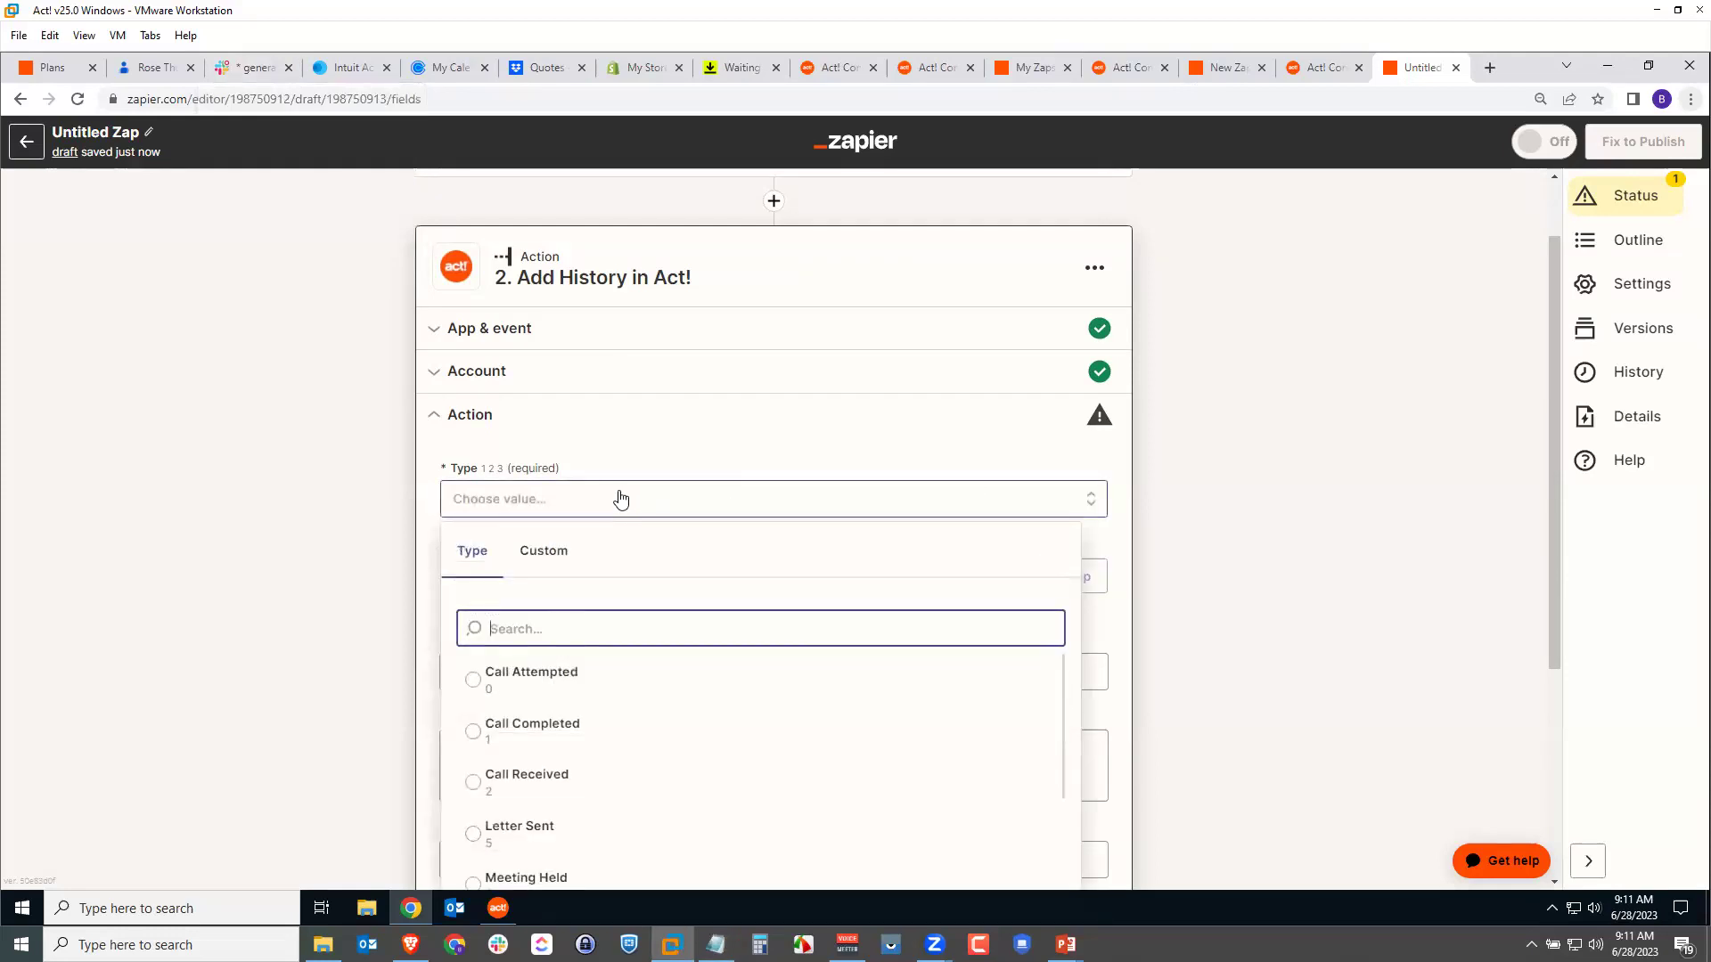
pyautogui.scroll(-1, 676, 718)
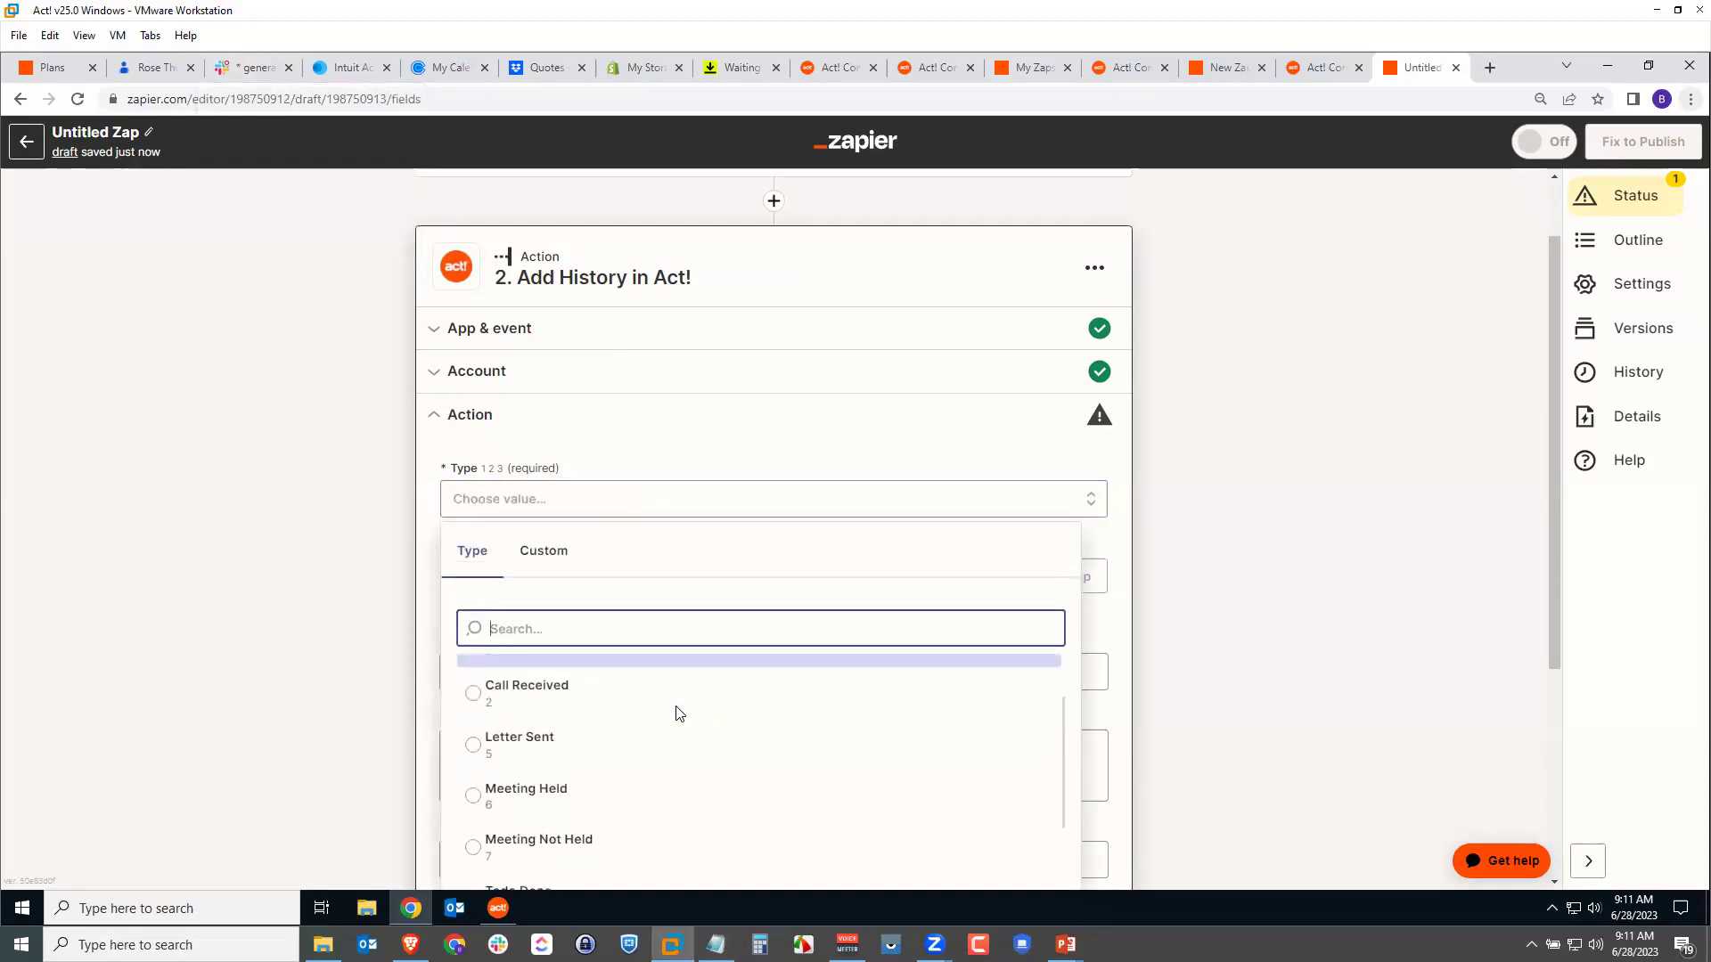
pyautogui.click(475, 745)
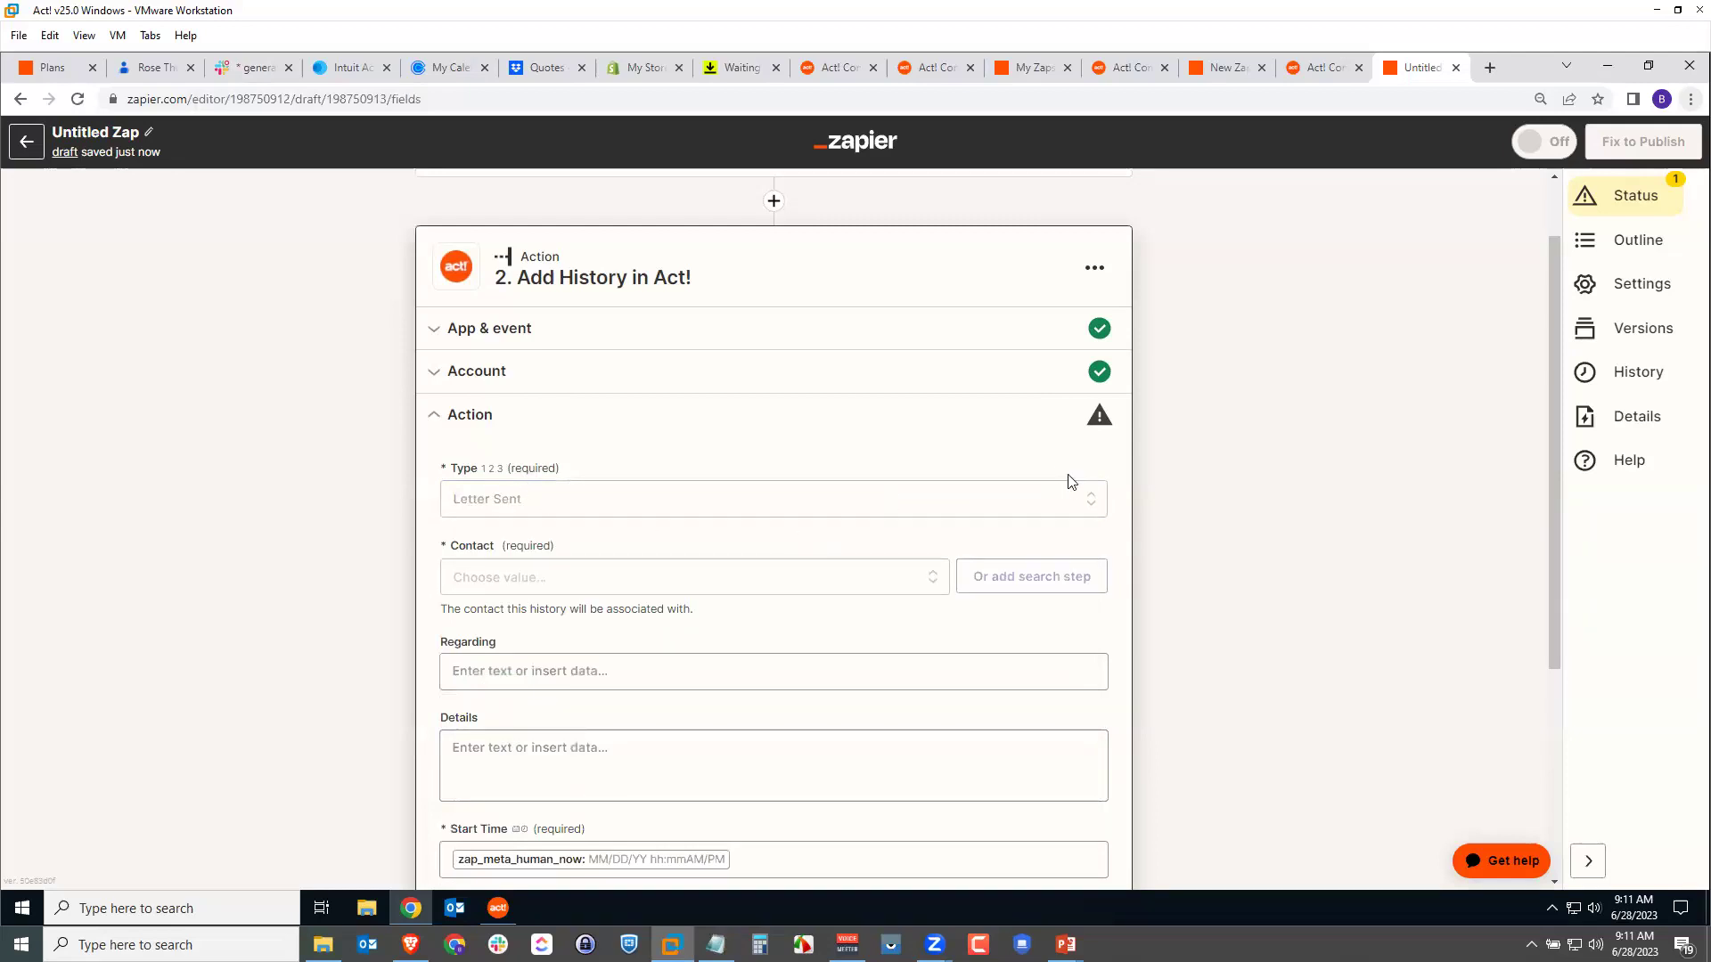
pyautogui.click(603, 578)
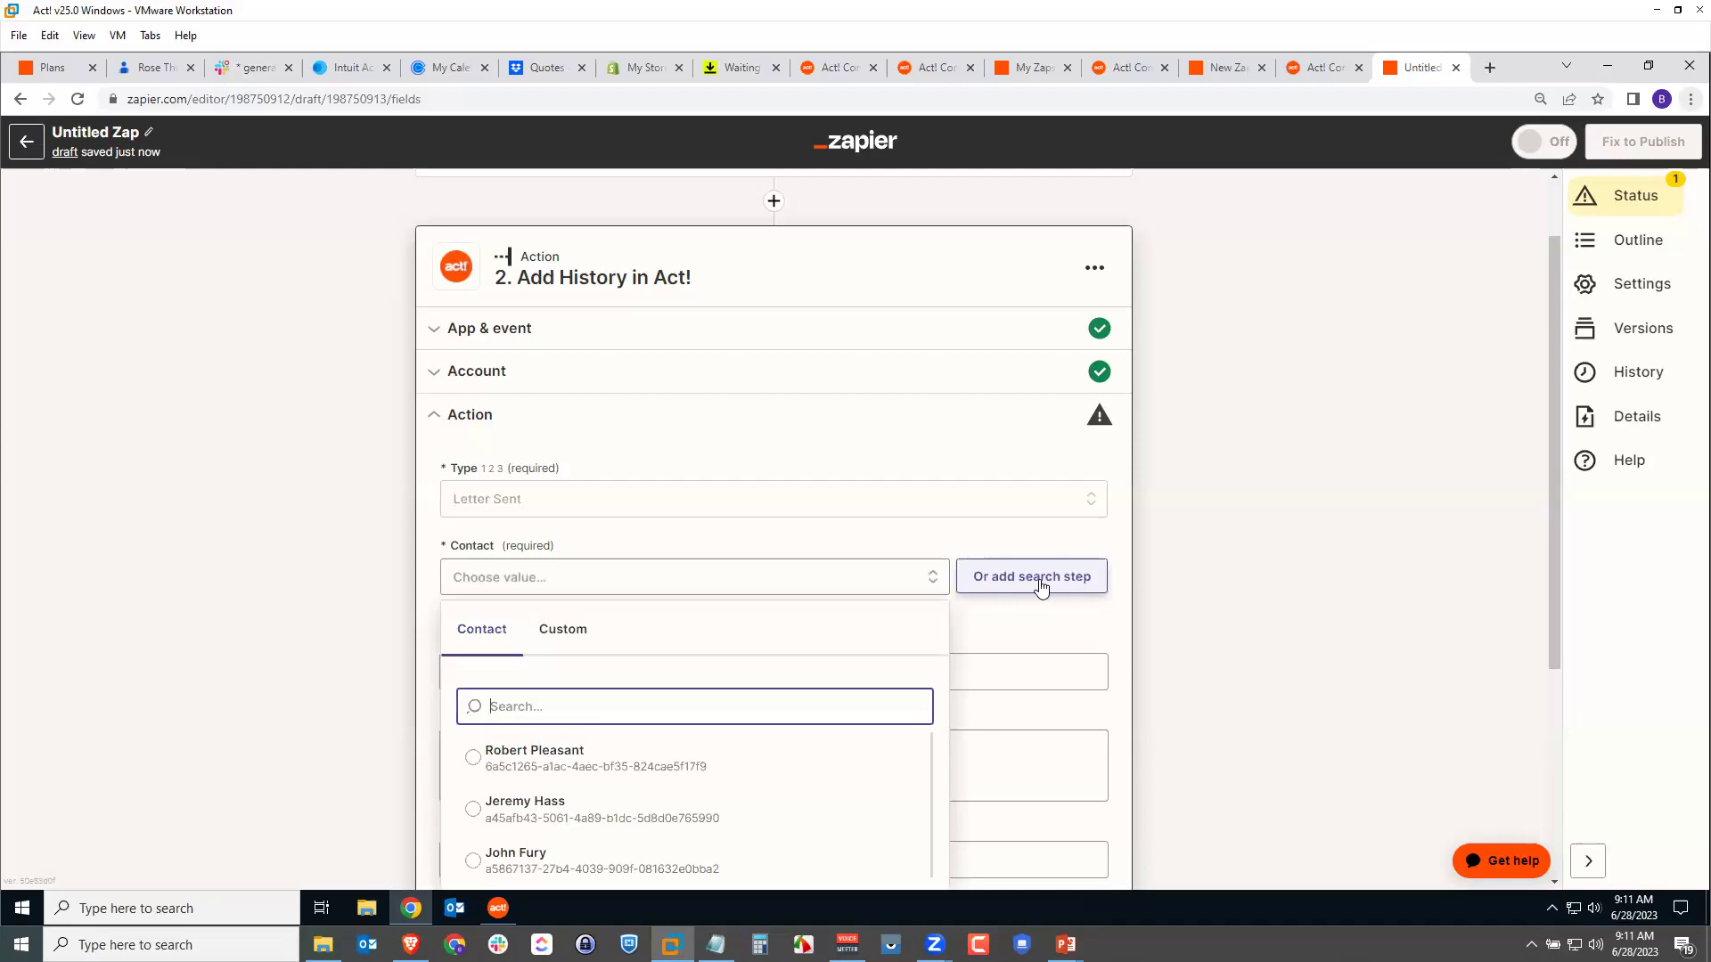
pyautogui.click(1021, 584)
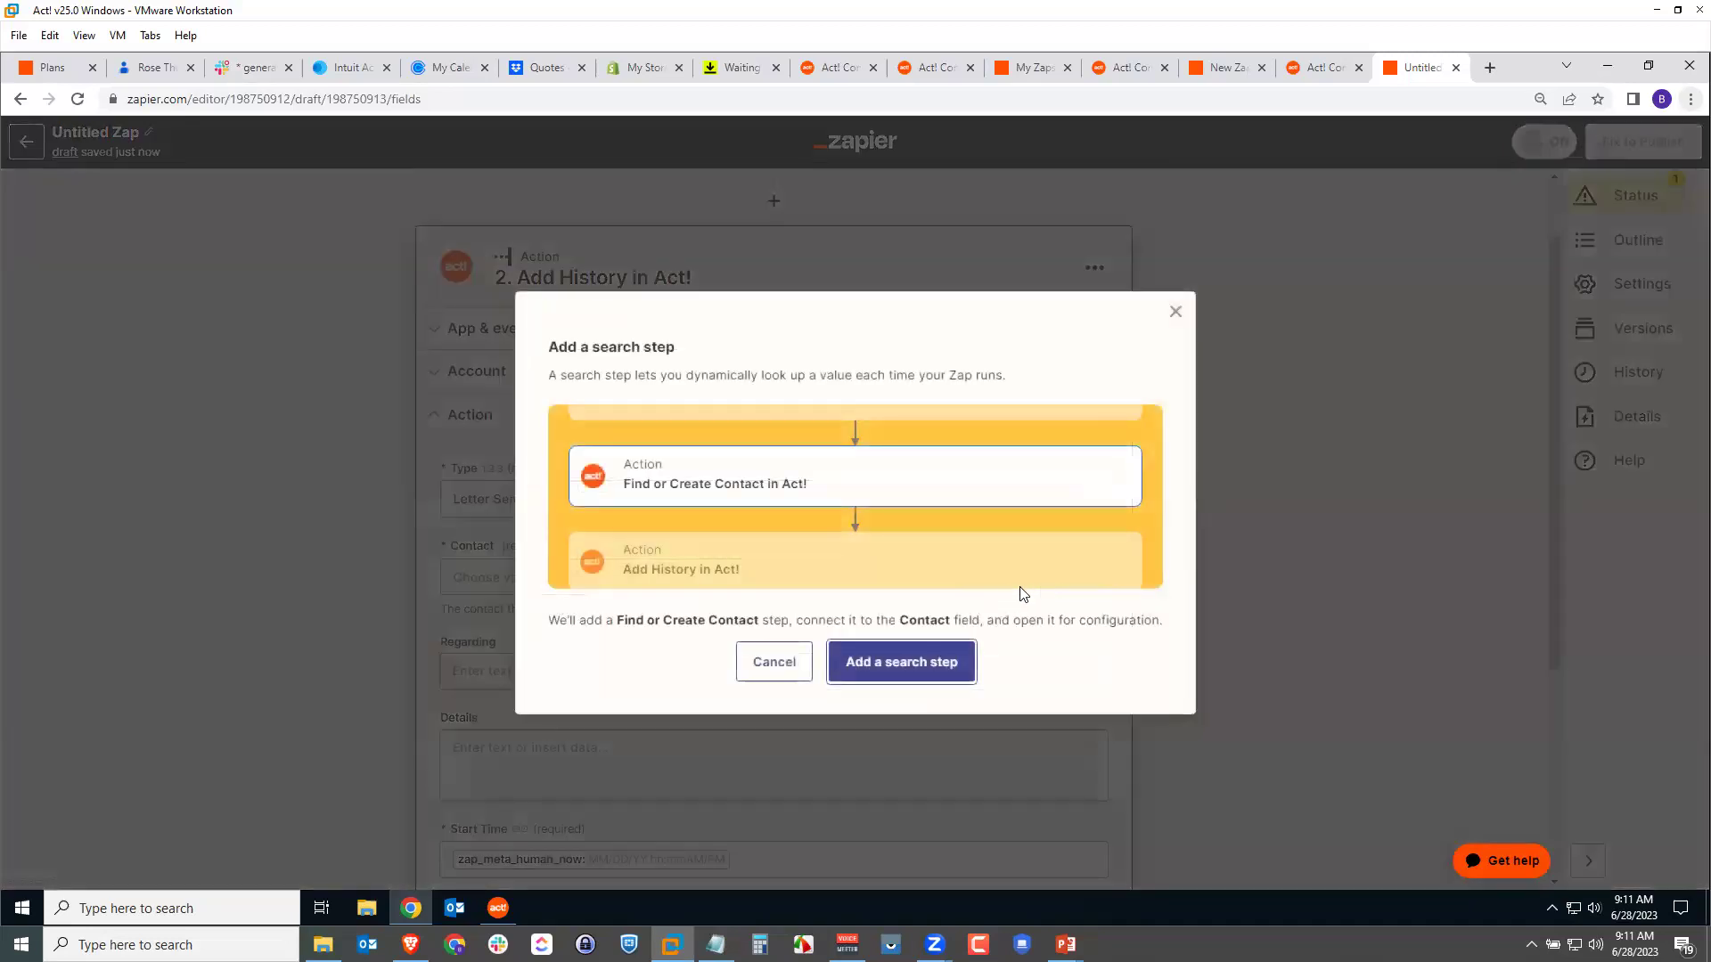
# Step: Insert a Find or Create Contact step searching E-mail by the DocuSign Recipients Signers Email
pyautogui.click(903, 668)
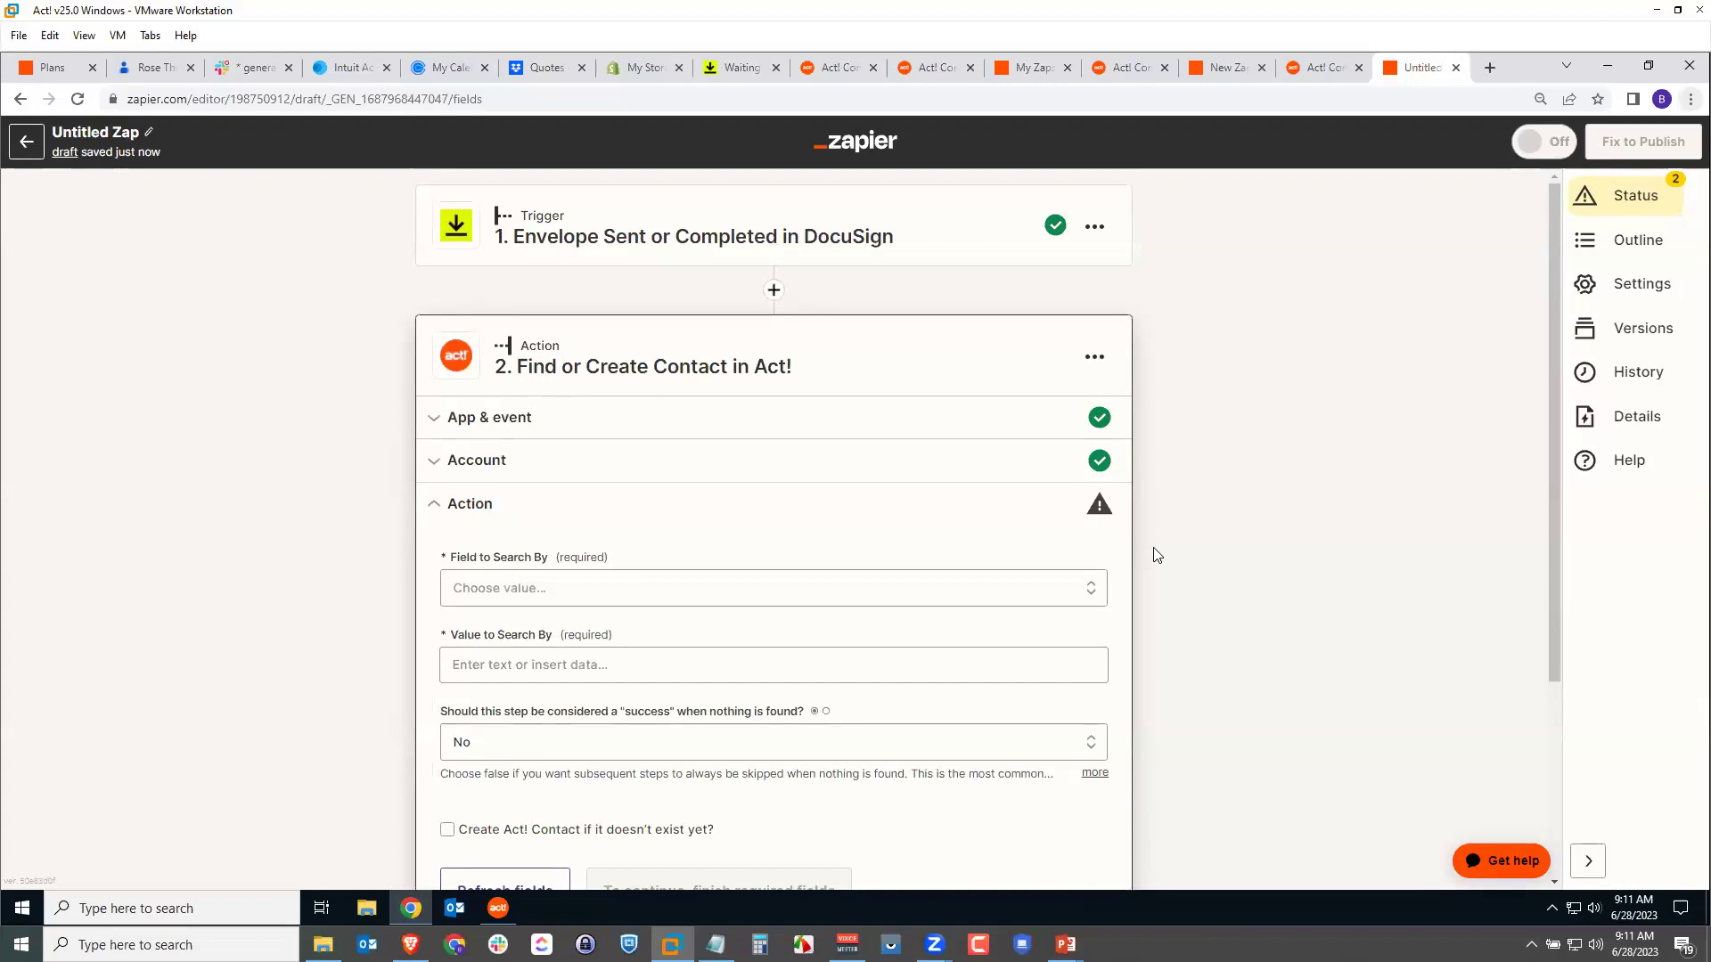
pyautogui.click(565, 590)
pyautogui.scroll(-5, 535, 766)
pyautogui.scroll(-2, 514, 783)
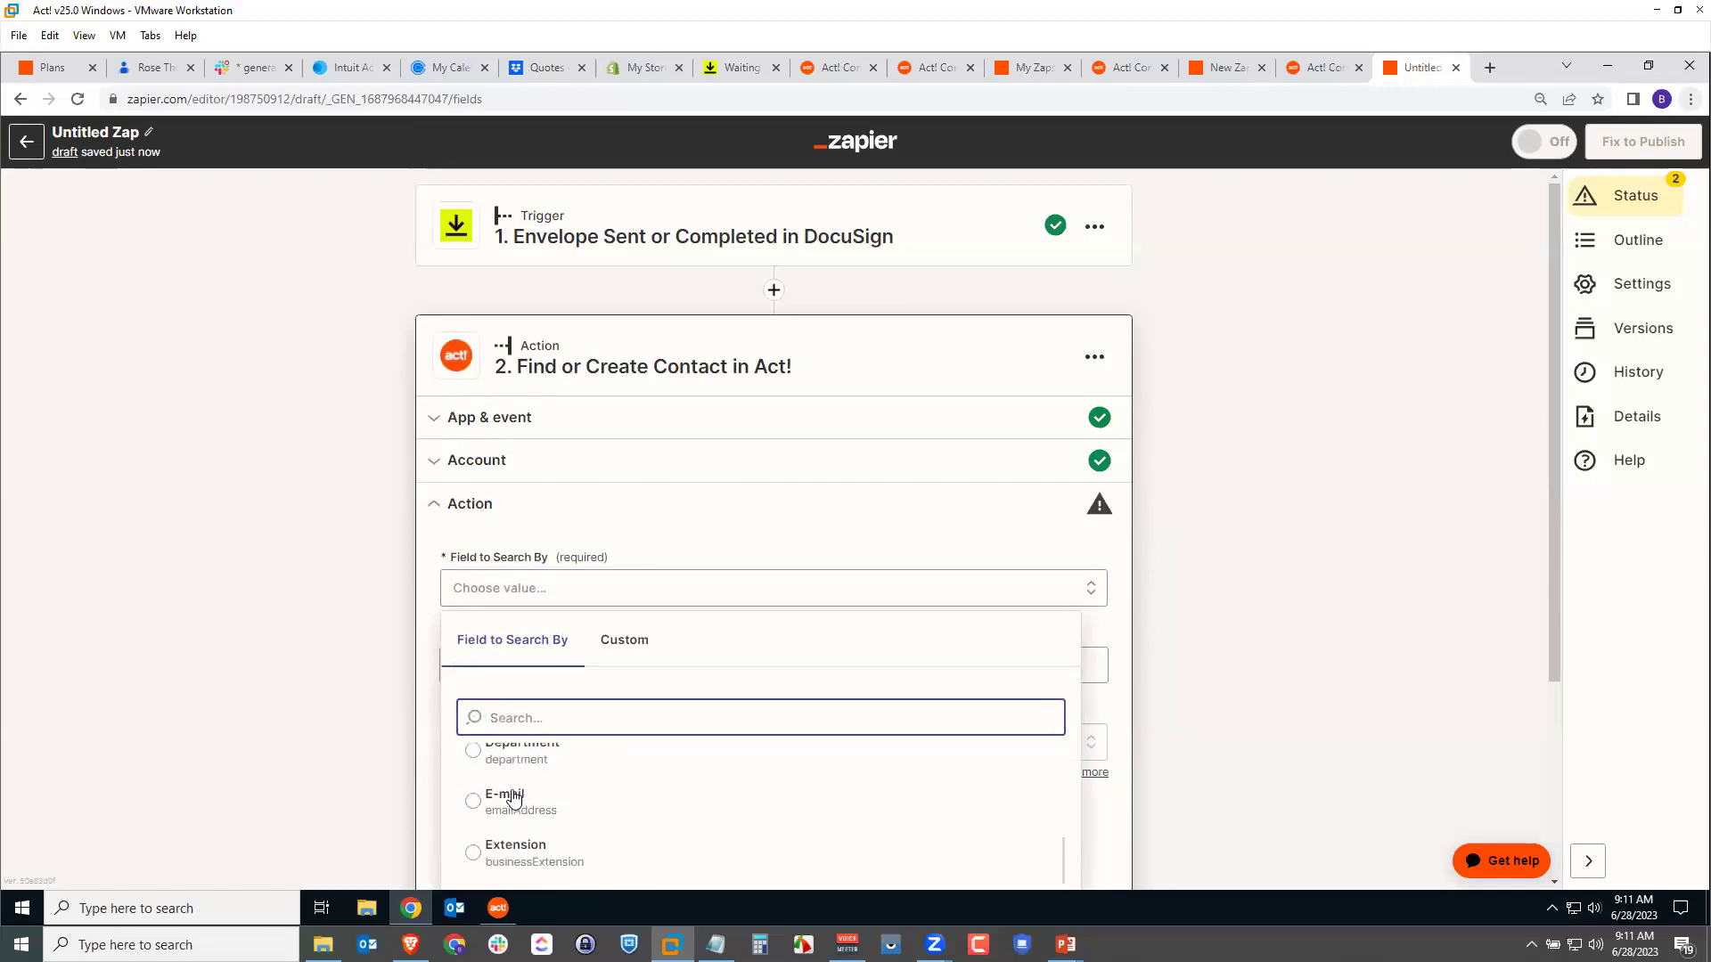
pyautogui.click(753, 781)
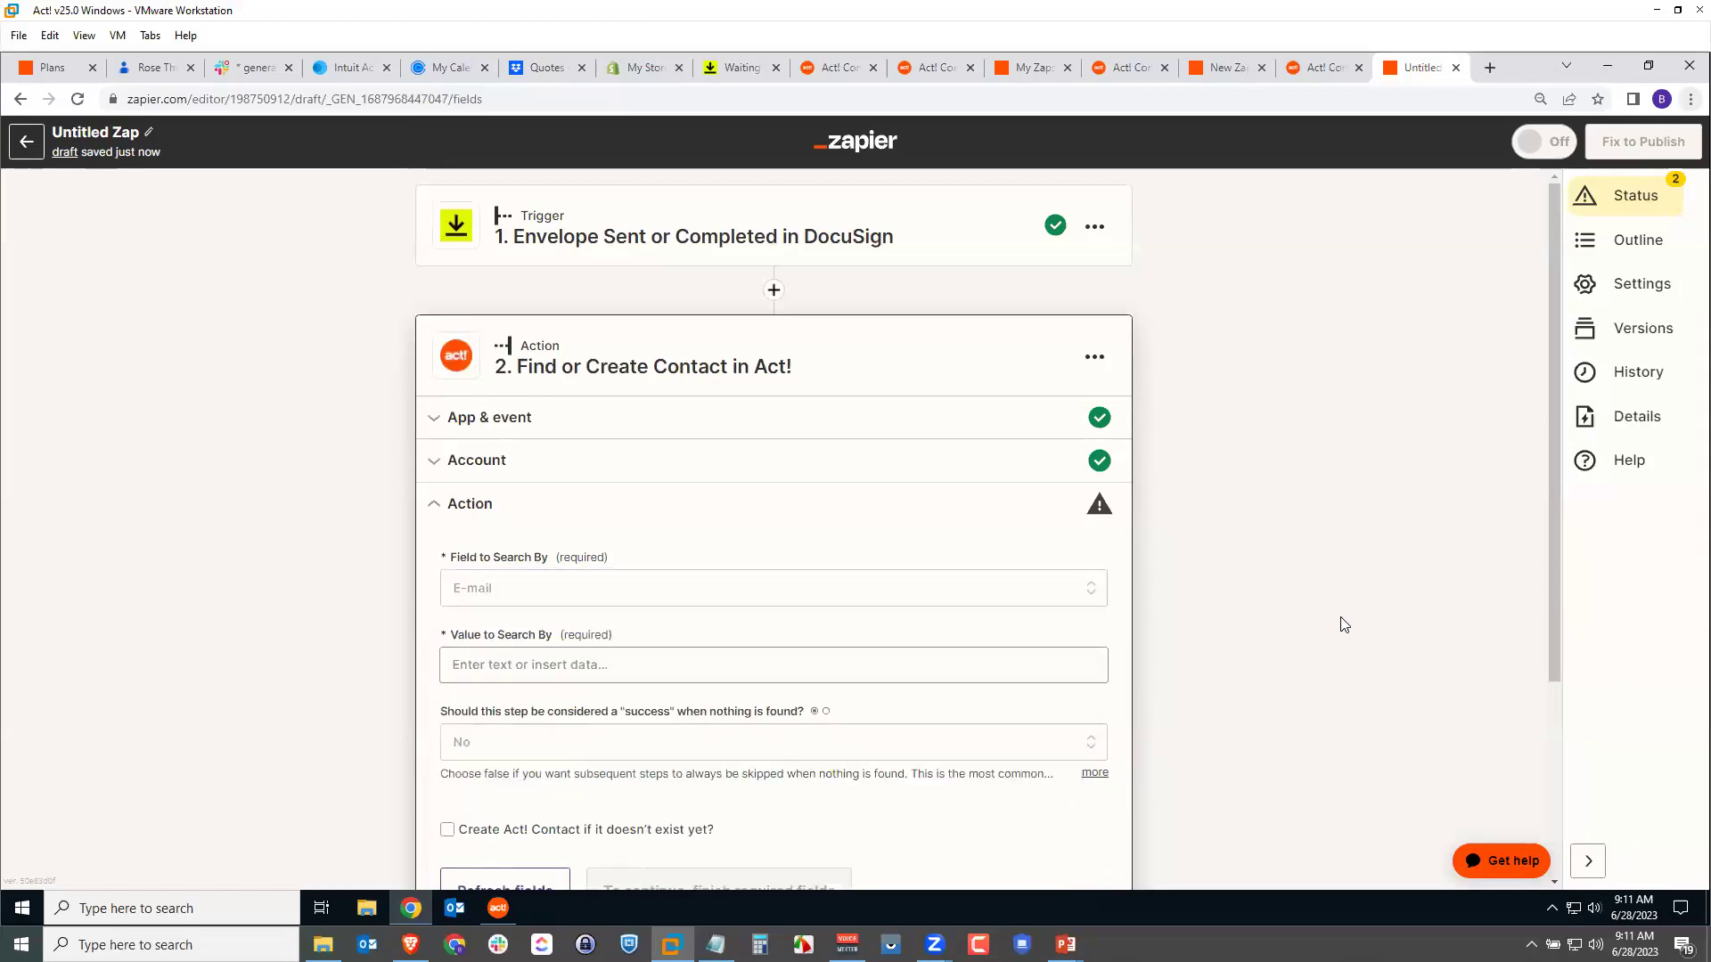
pyautogui.click(689, 670)
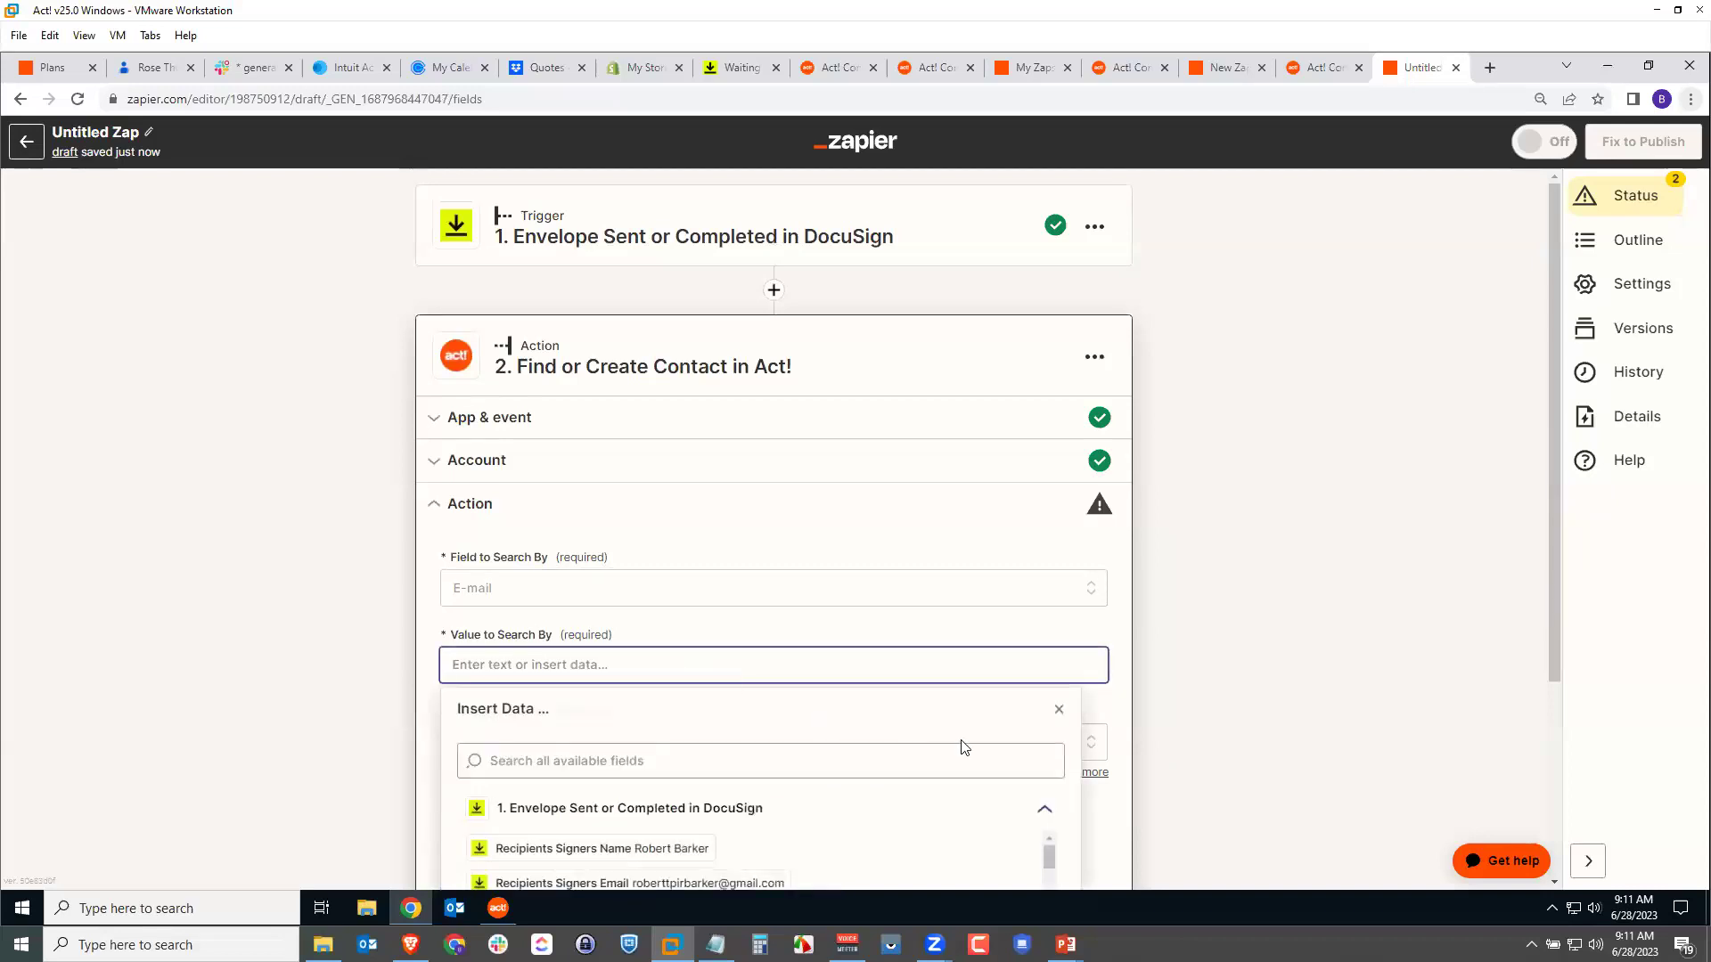
pyautogui.scroll(-3, 1196, 748)
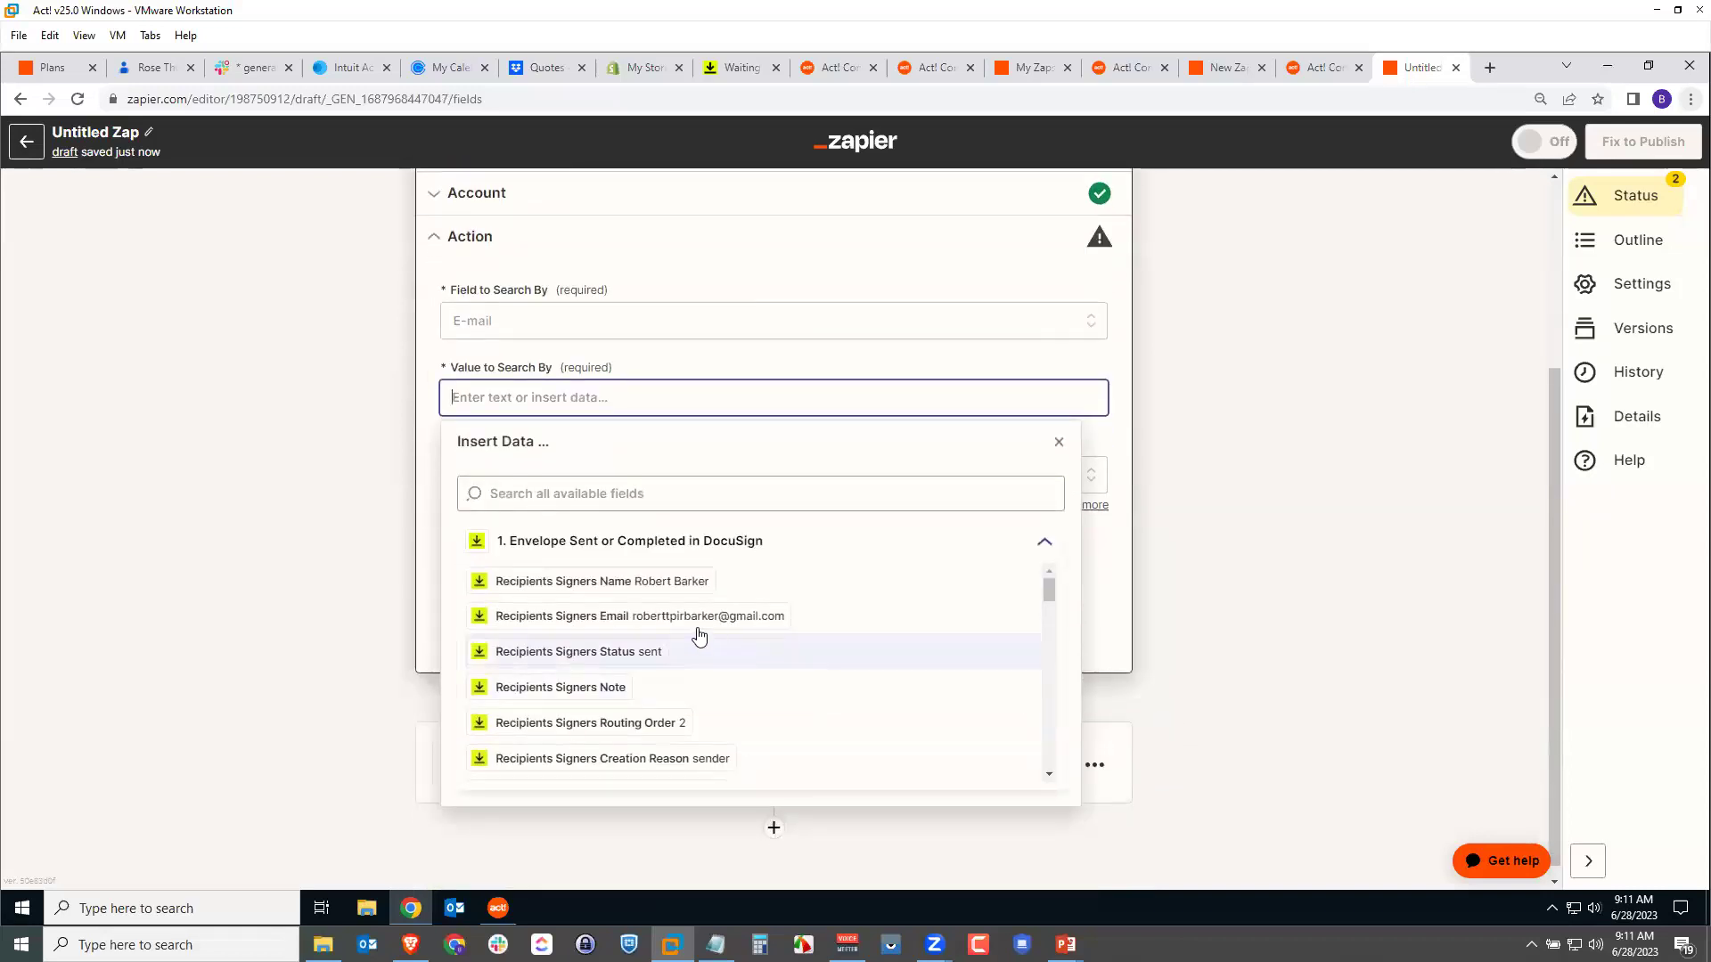
pyautogui.click(561, 615)
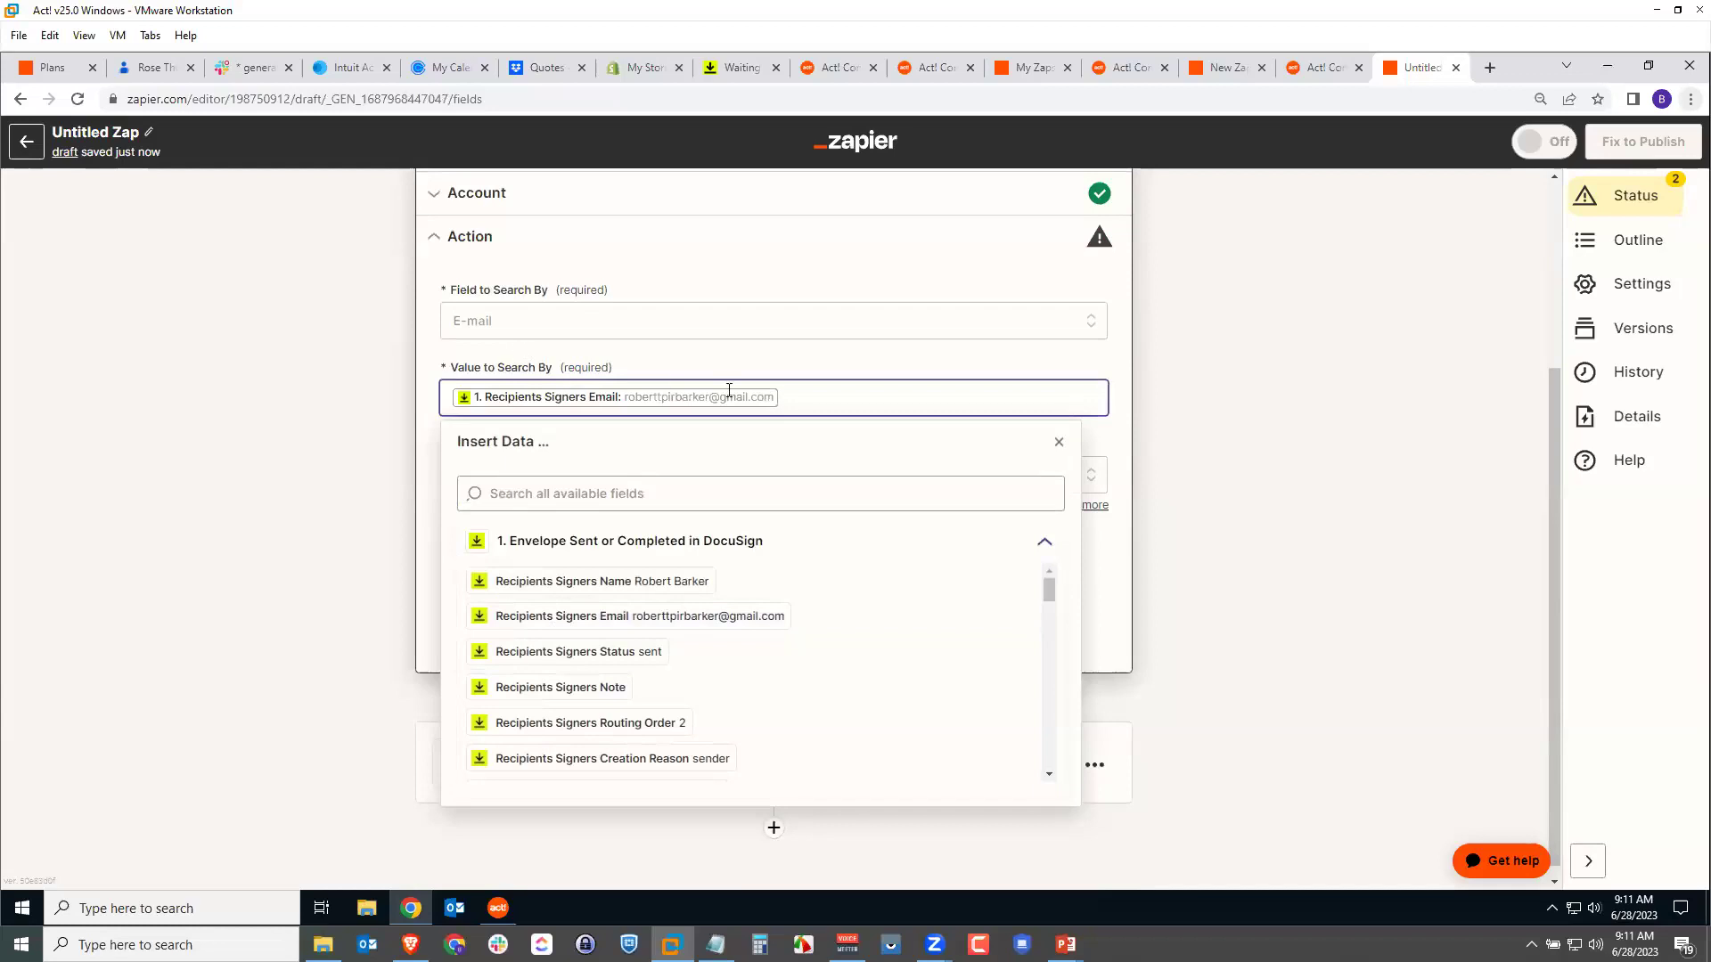
pyautogui.click(1146, 423)
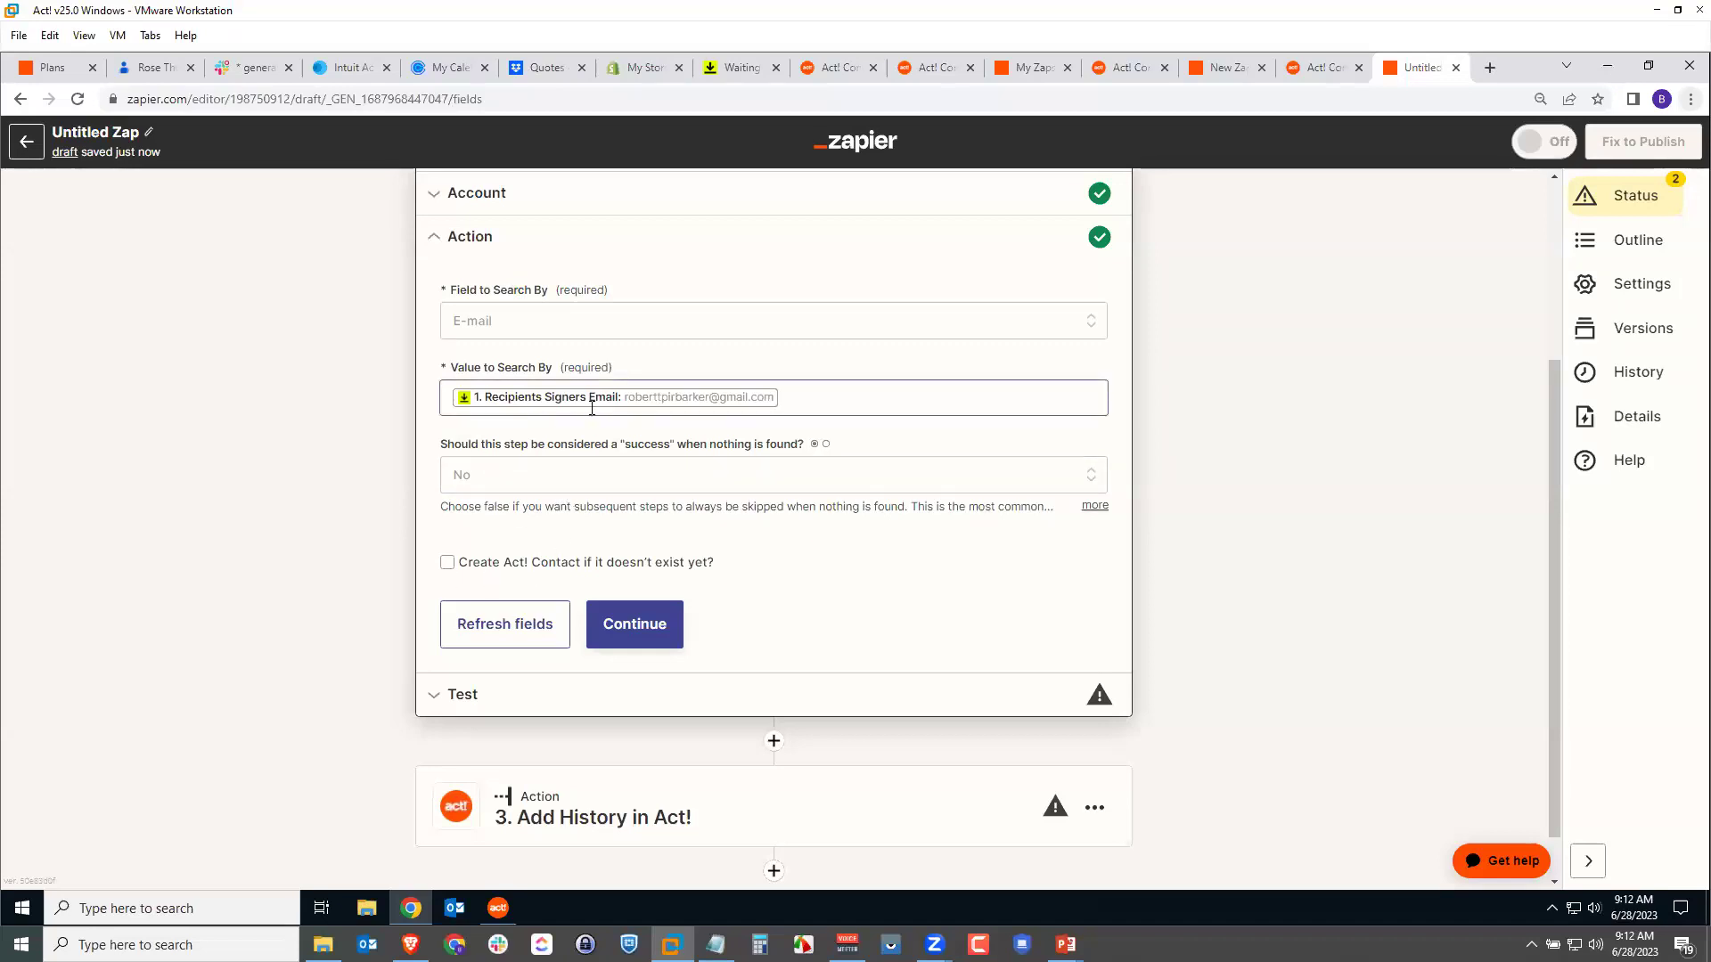
pyautogui.click(633, 625)
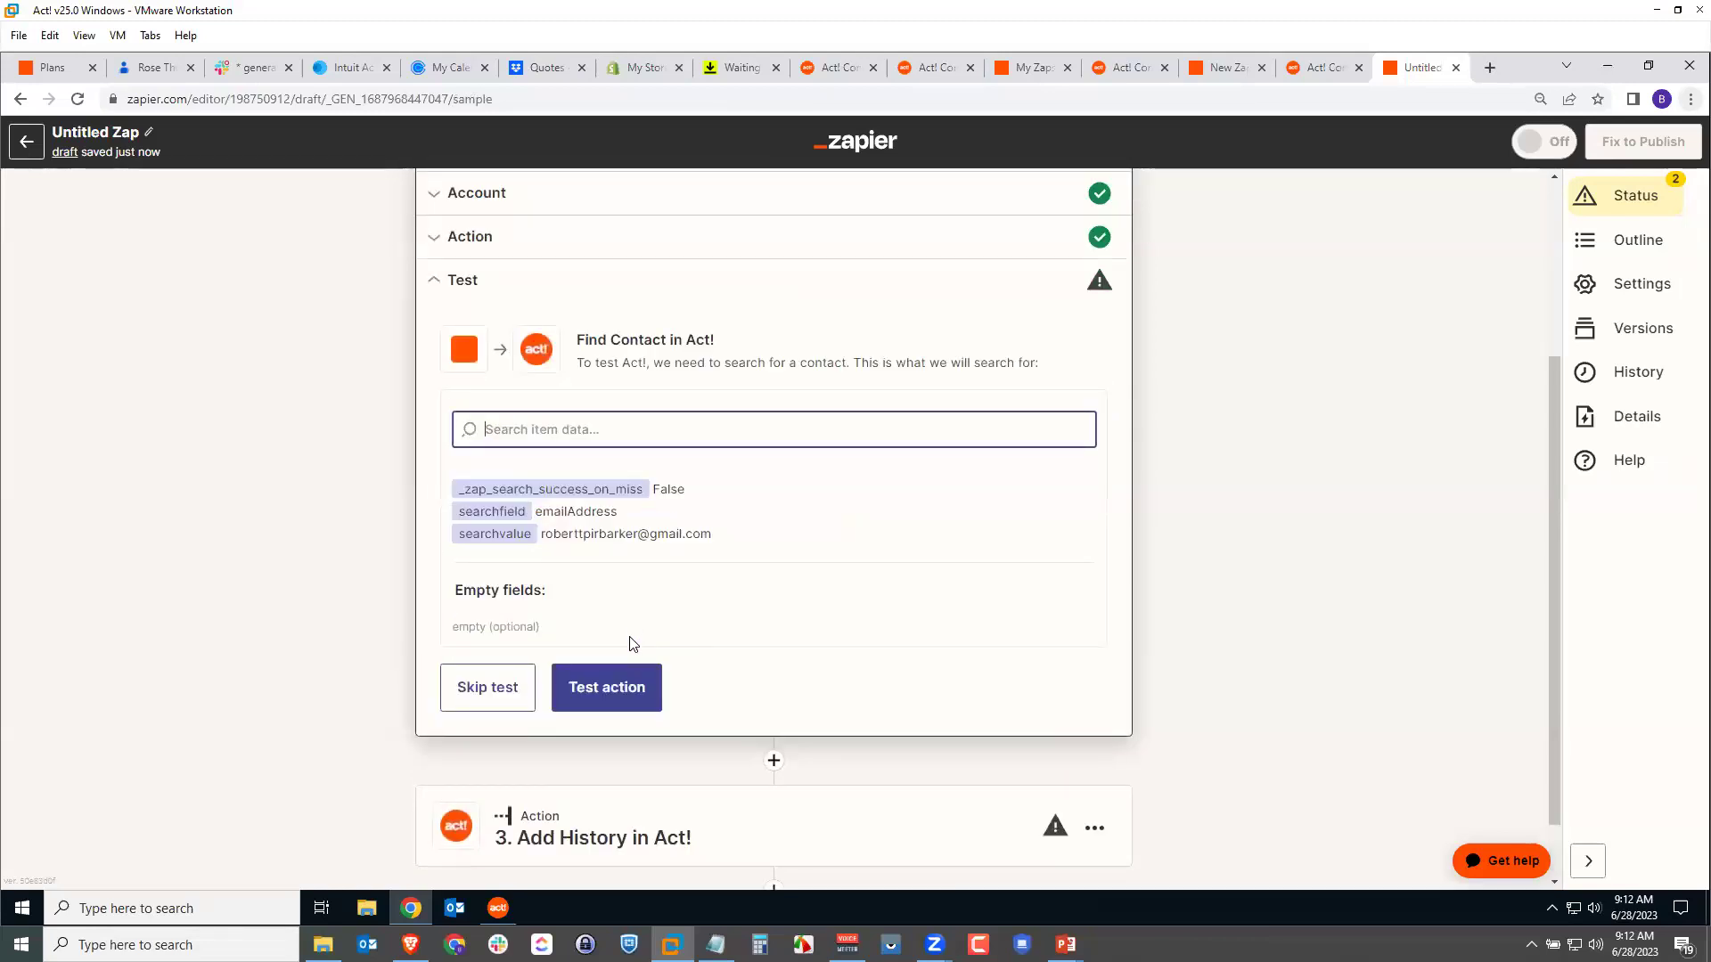
# Step: Test the contact search, which finds the Crosscut Brewery contact, then continue to step 3
pyautogui.click(622, 694)
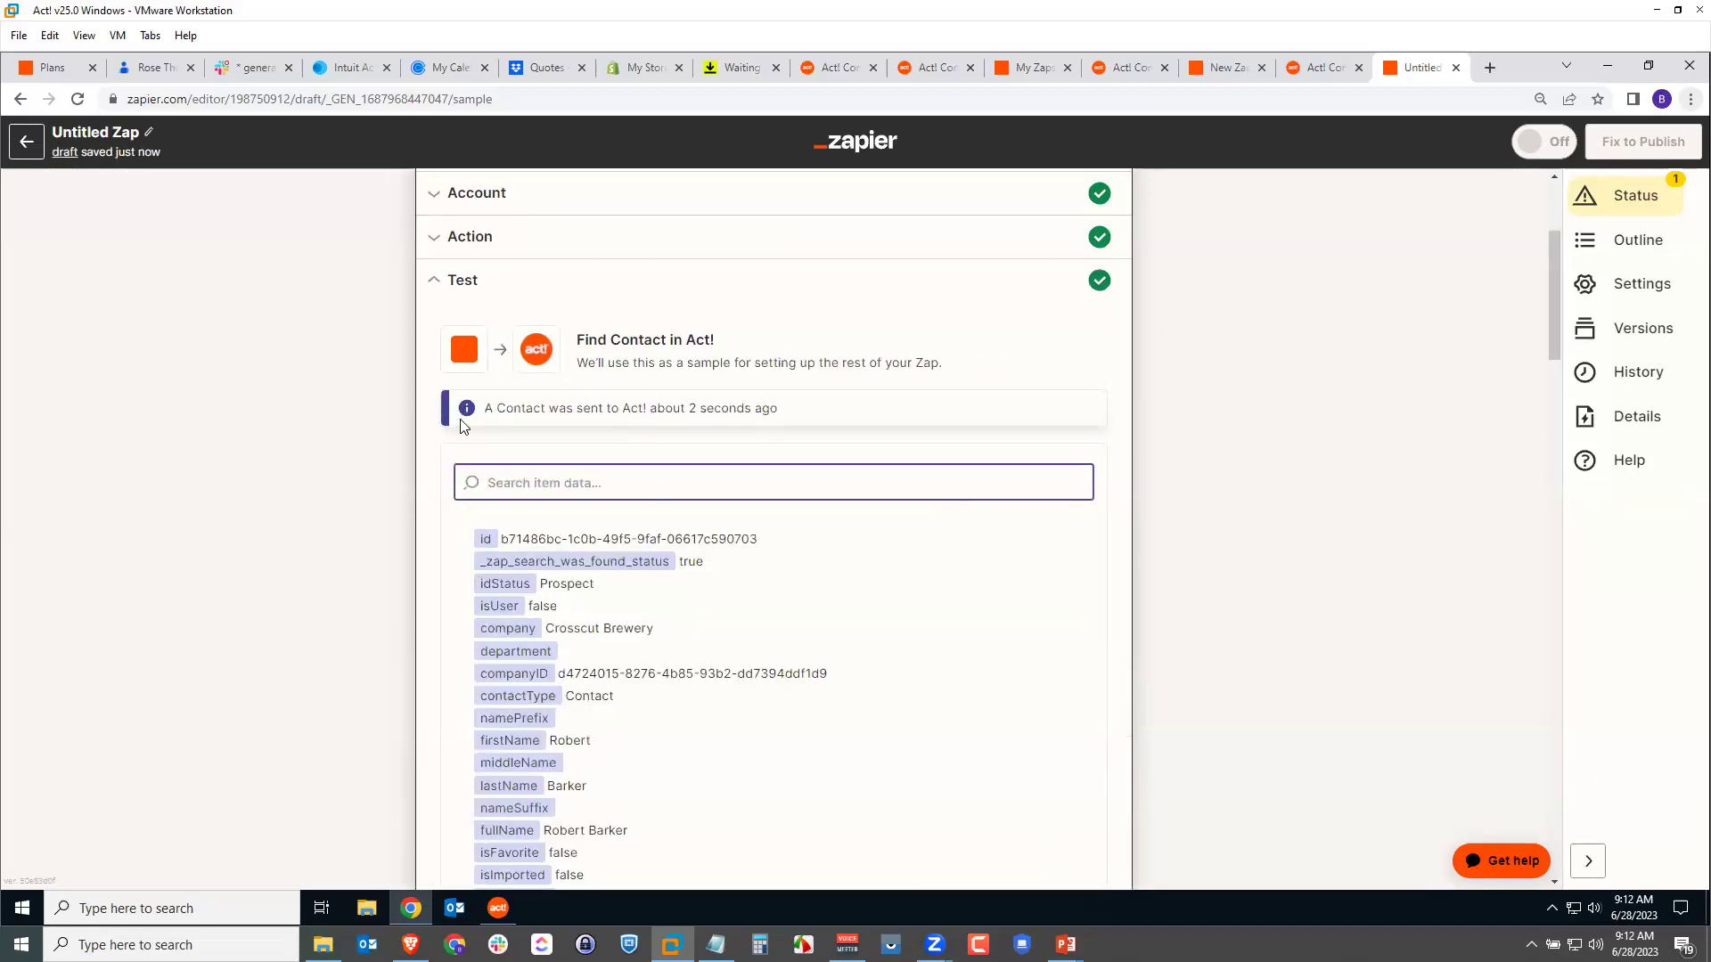
pyautogui.scroll(-4, 825, 676)
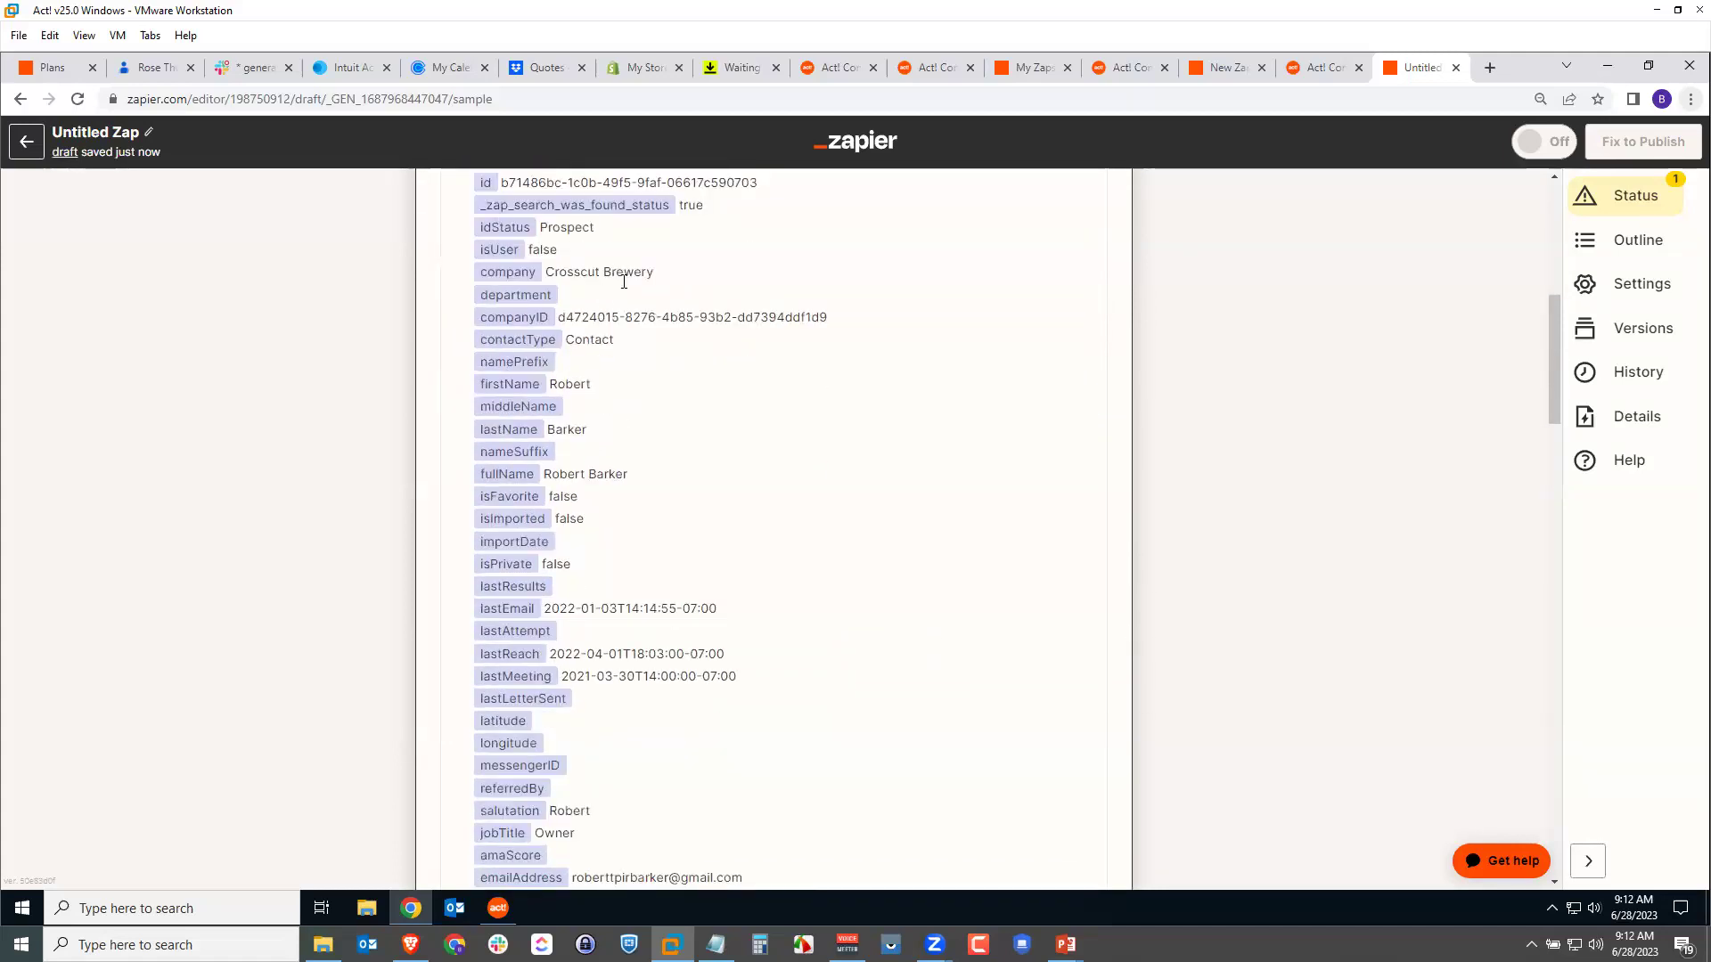
pyautogui.scroll(-15, 703, 427)
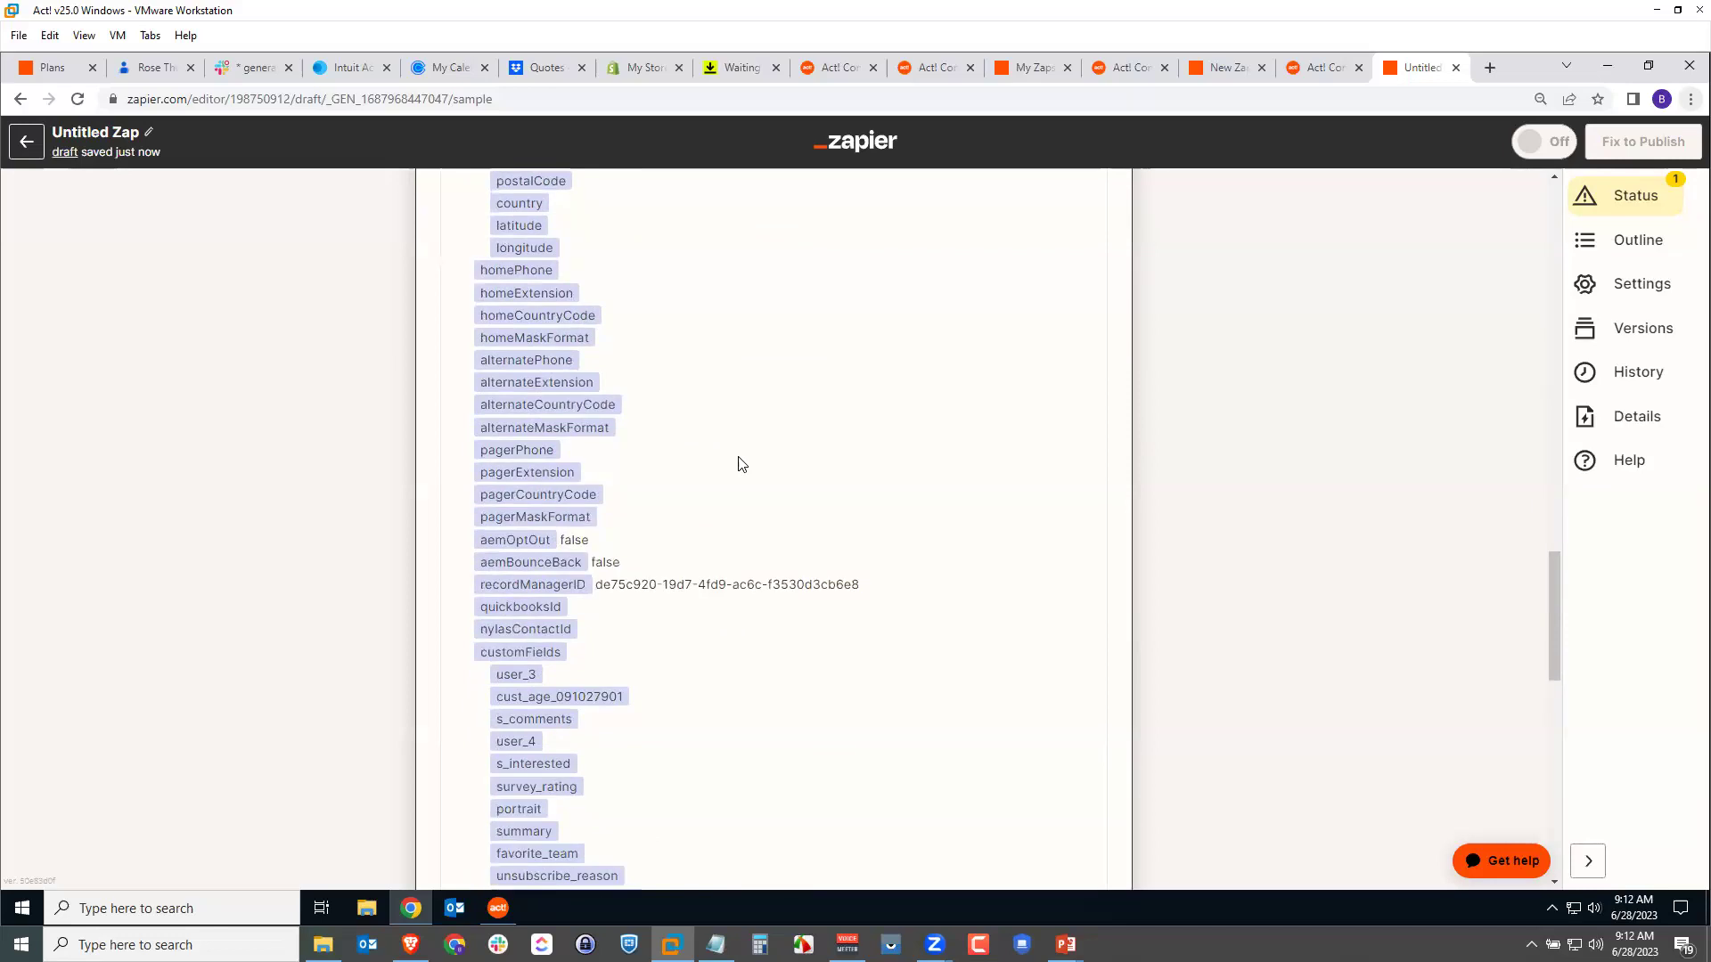
pyautogui.scroll(-10, 740, 472)
pyautogui.click(643, 574)
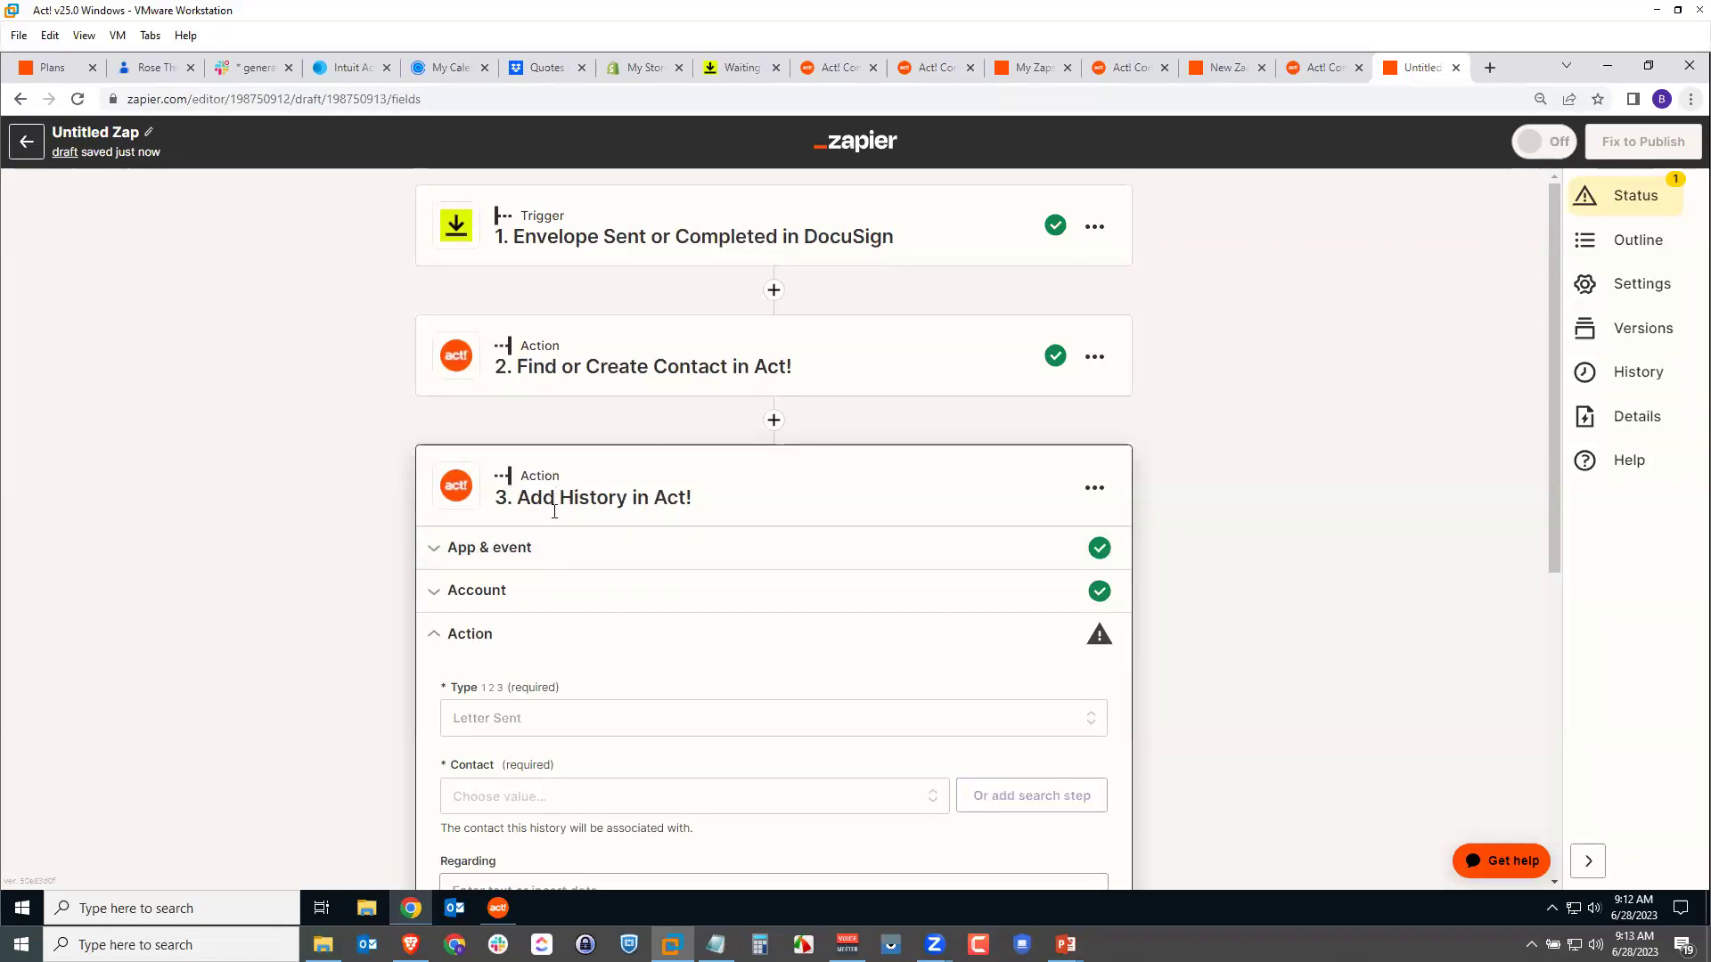
# Step: Map the Contact field to the contact ID from step 2, Find or Create Contact in Act!
pyautogui.scroll(-1, 789, 608)
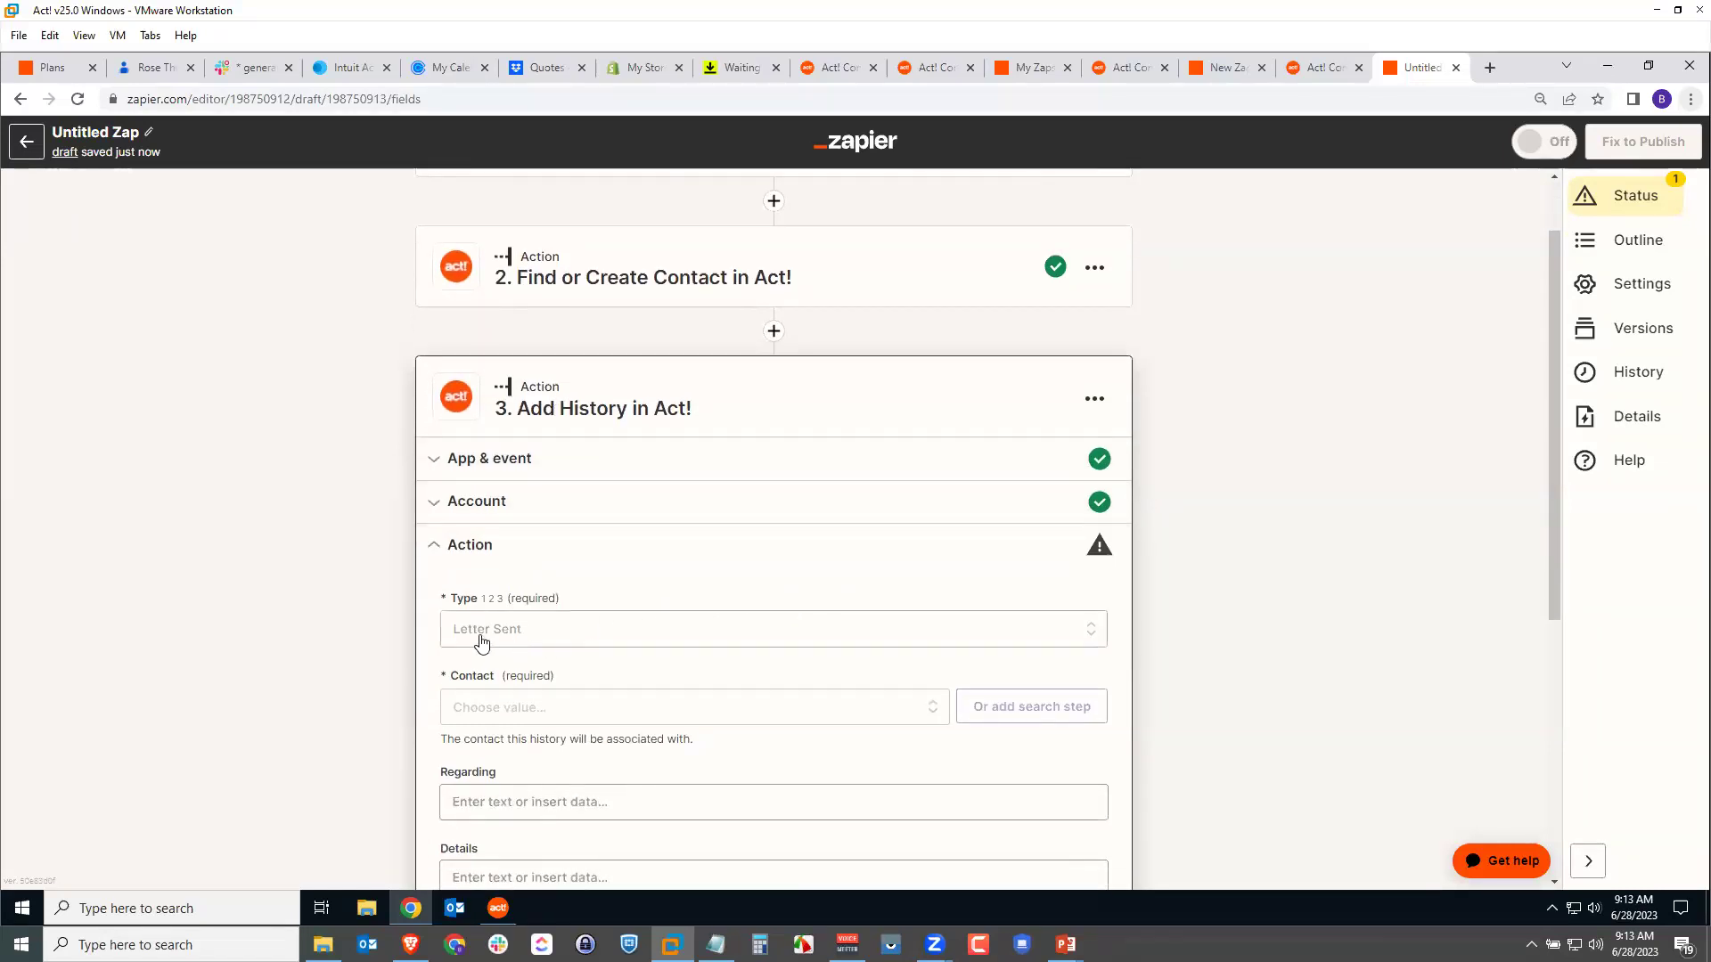
pyautogui.scroll(-3, 1247, 646)
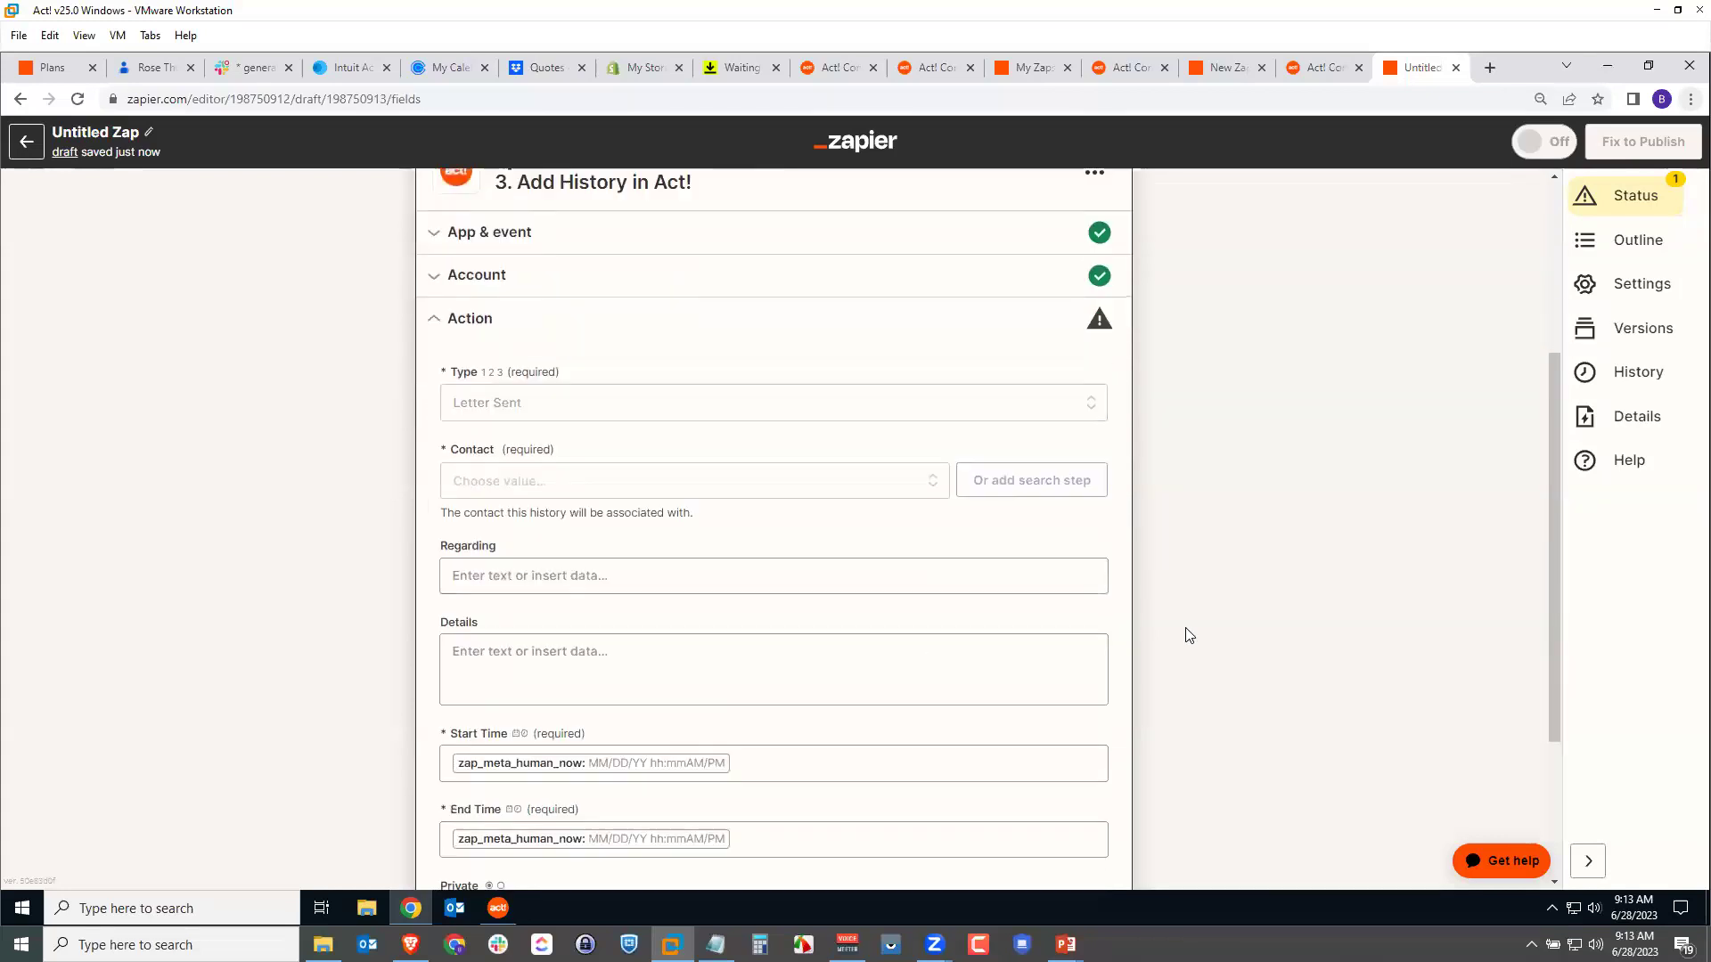
pyautogui.click(605, 439)
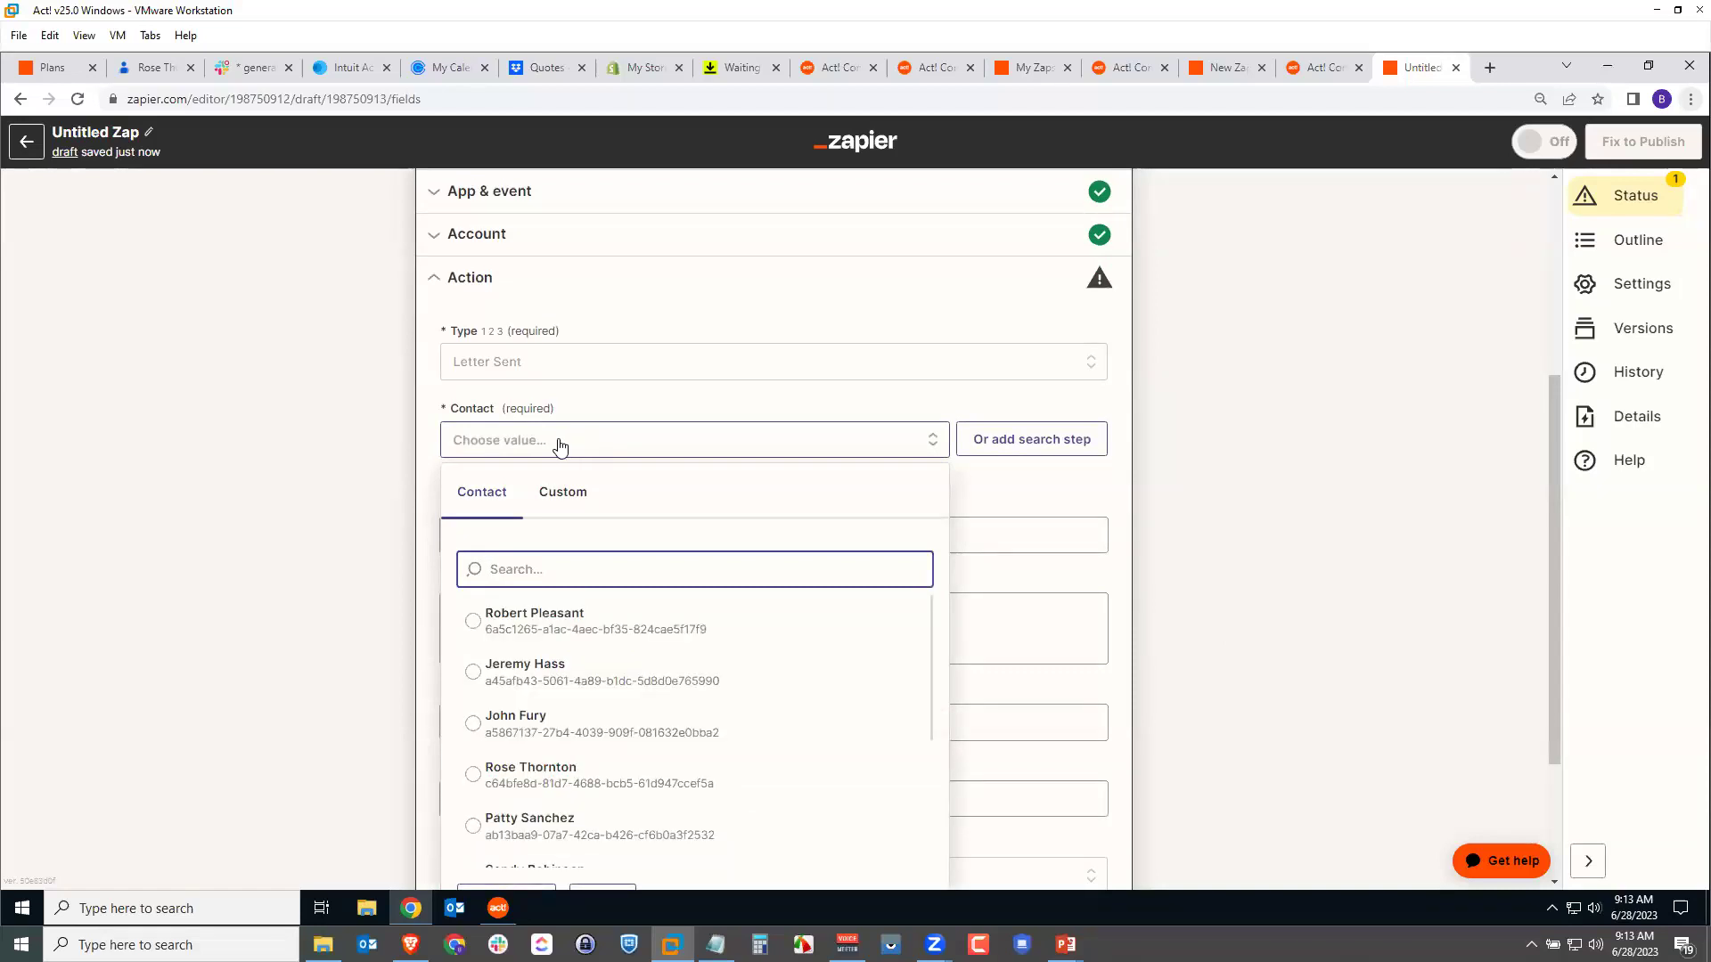
pyautogui.click(556, 499)
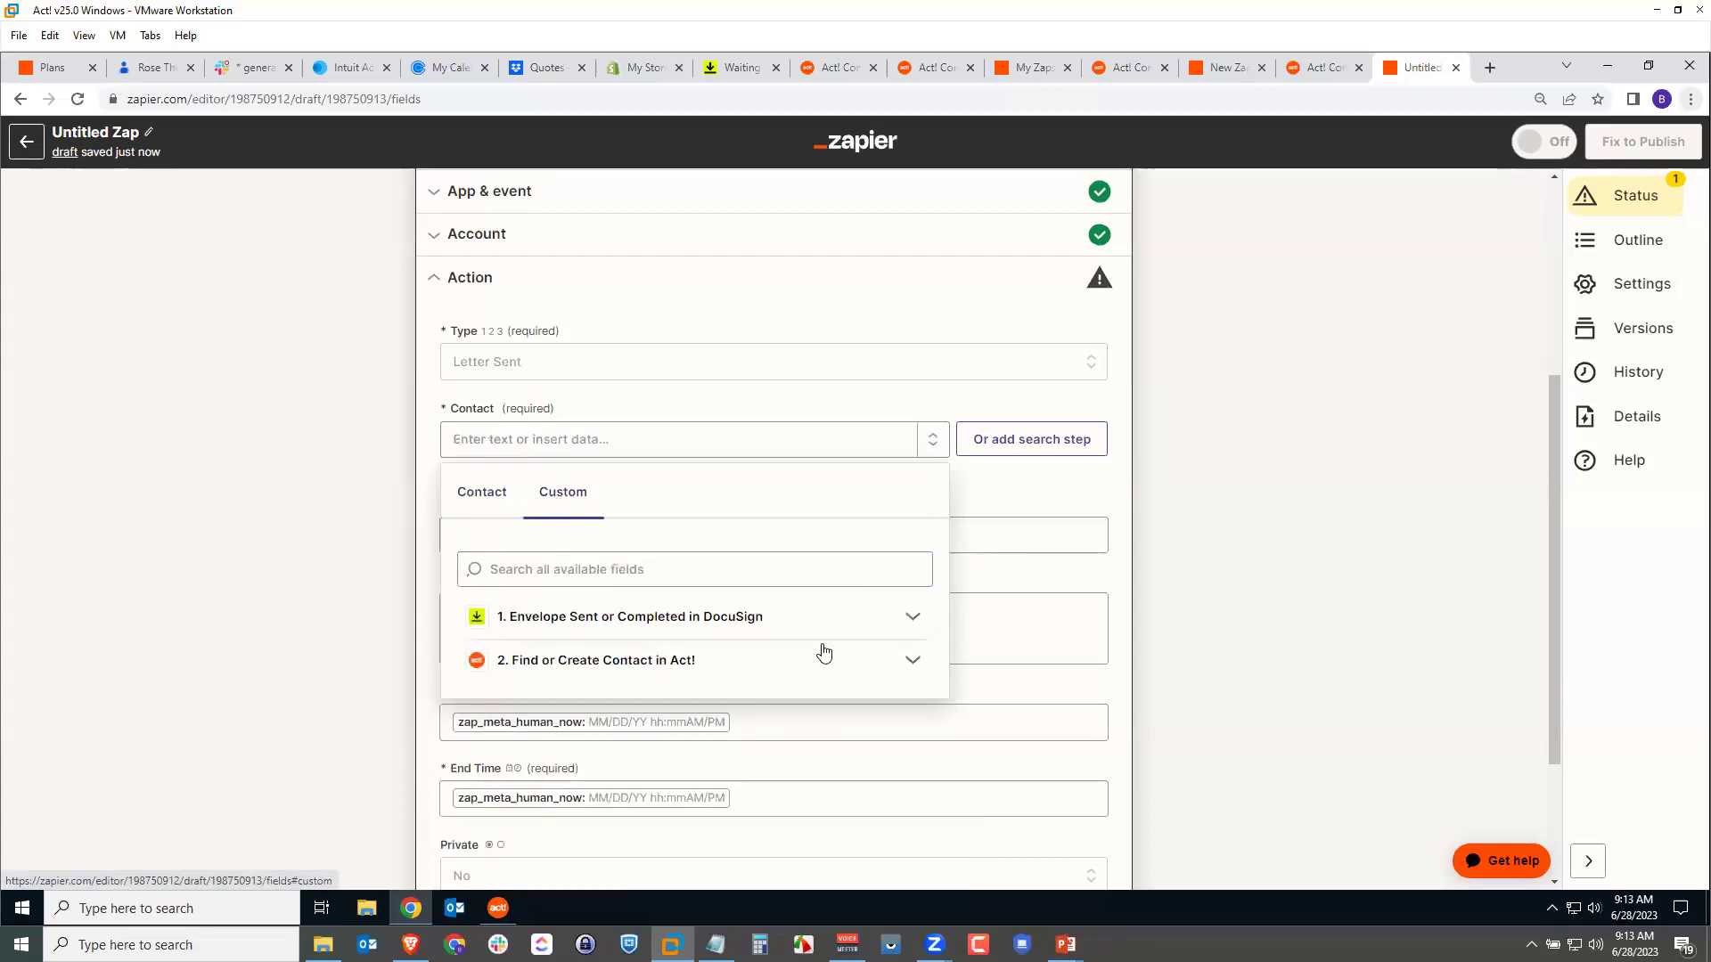
pyautogui.click(914, 665)
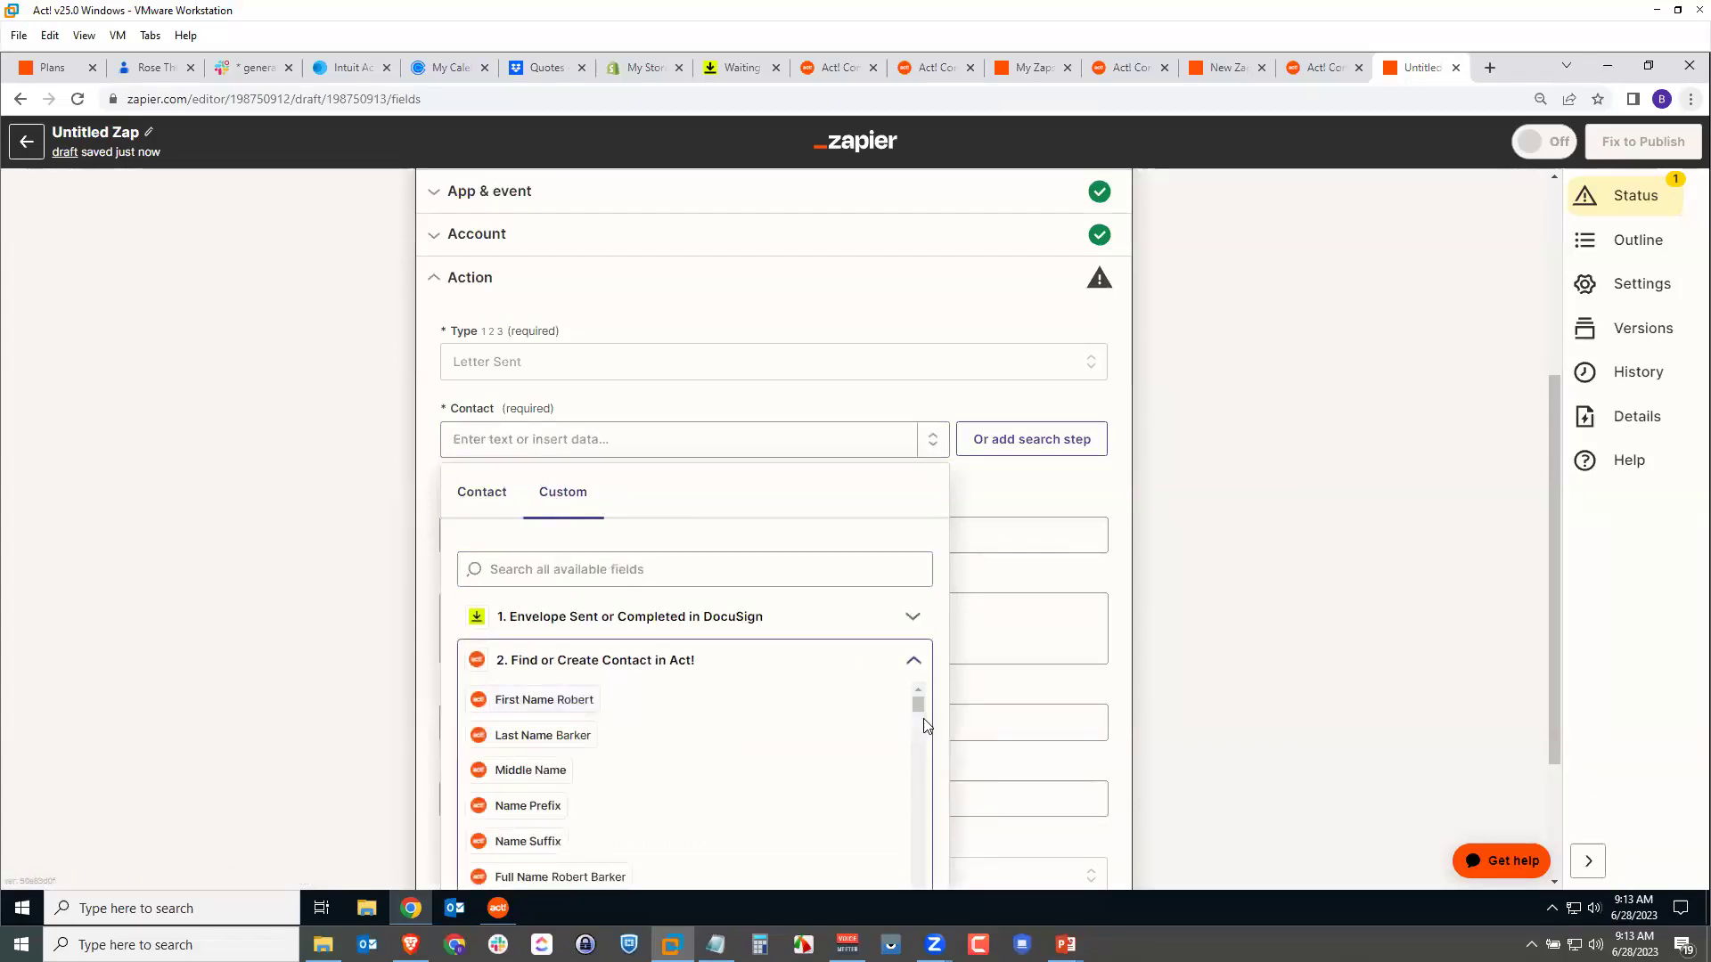
pyautogui.scroll(-3, 1260, 728)
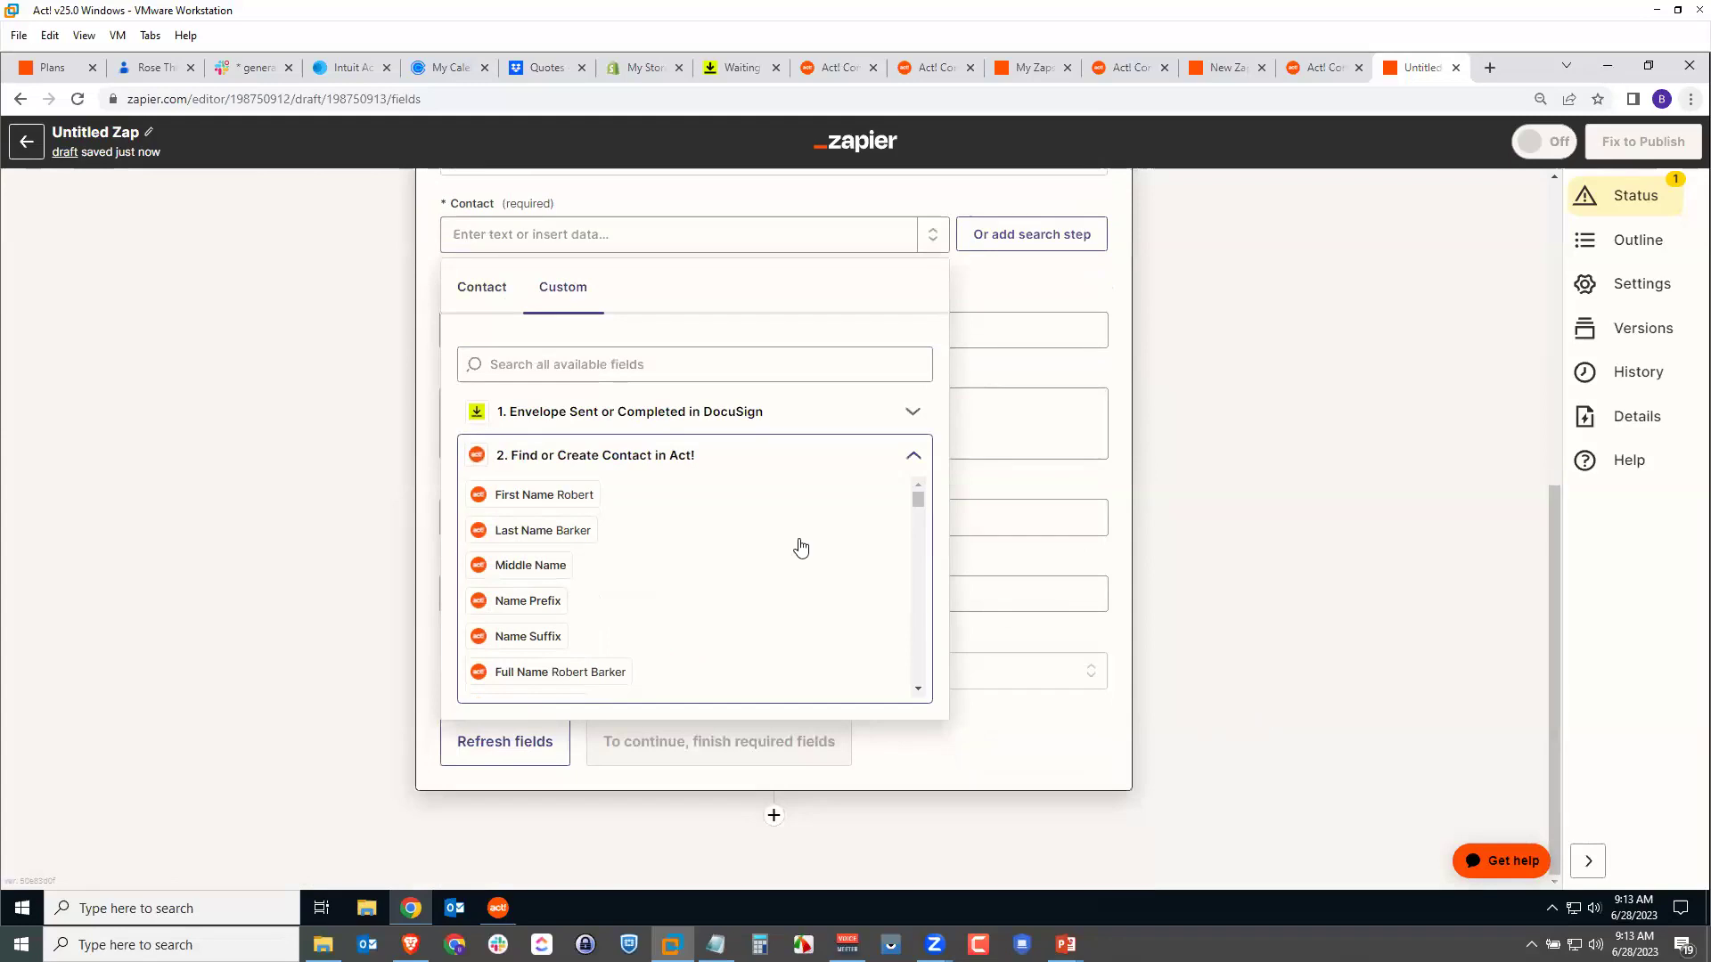
pyautogui.moveTo(918, 502); pyautogui.dragTo(918, 509)
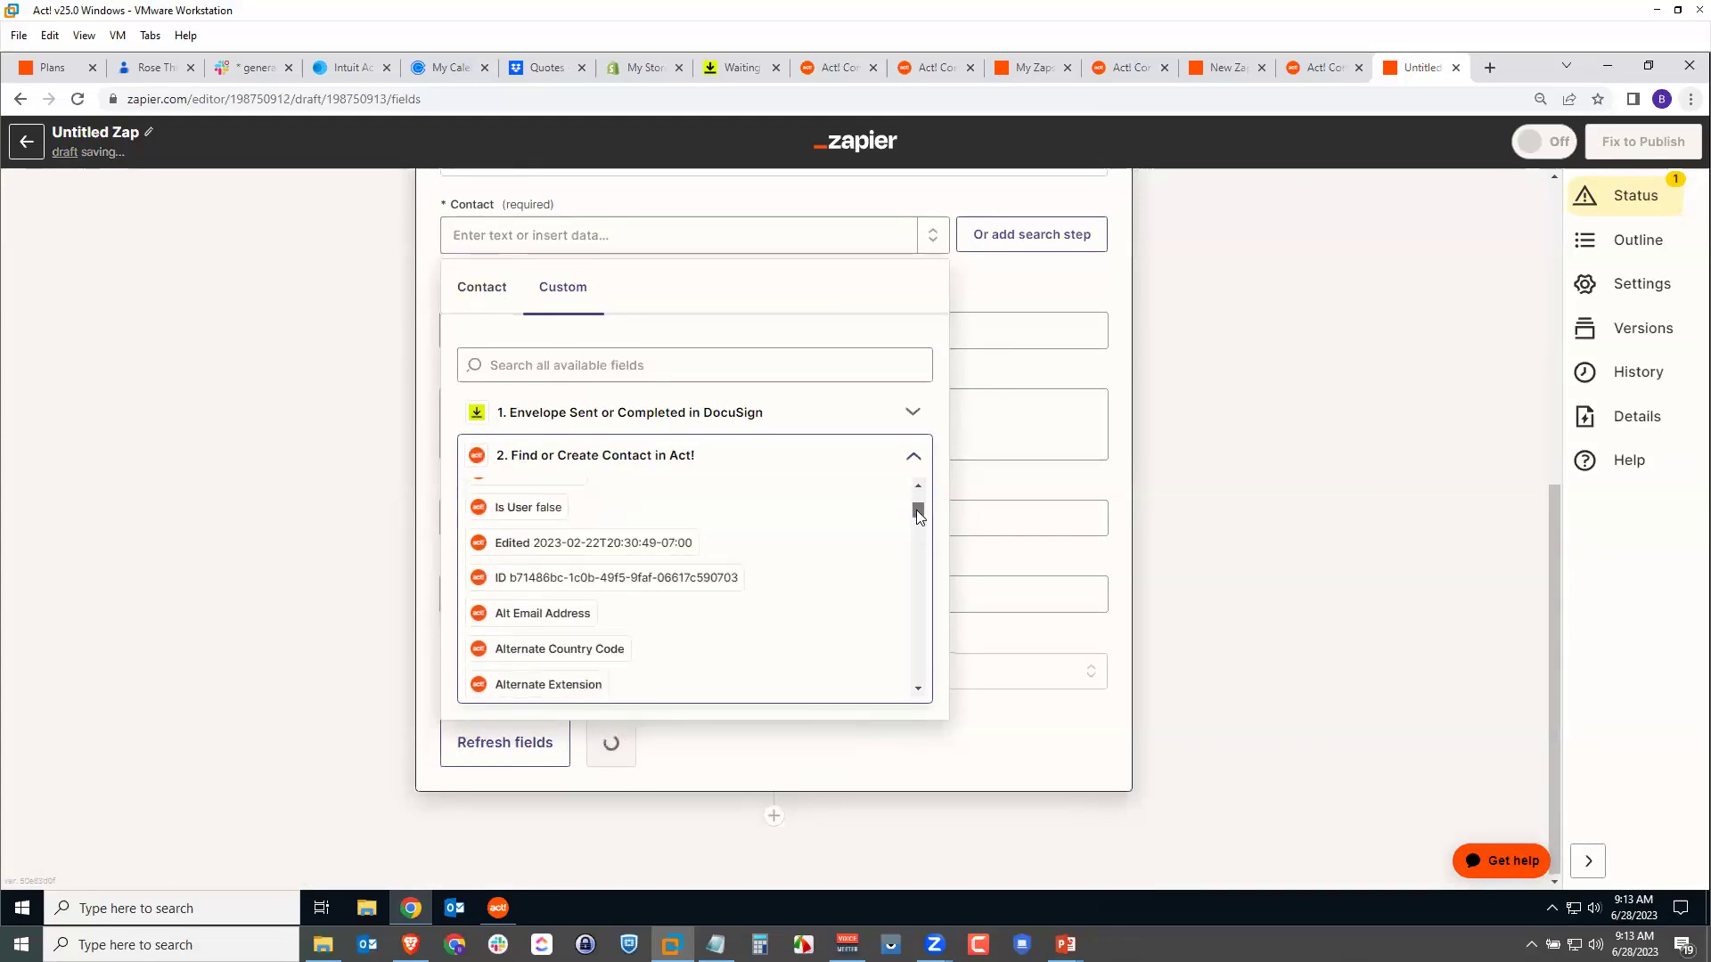
pyautogui.click(723, 581)
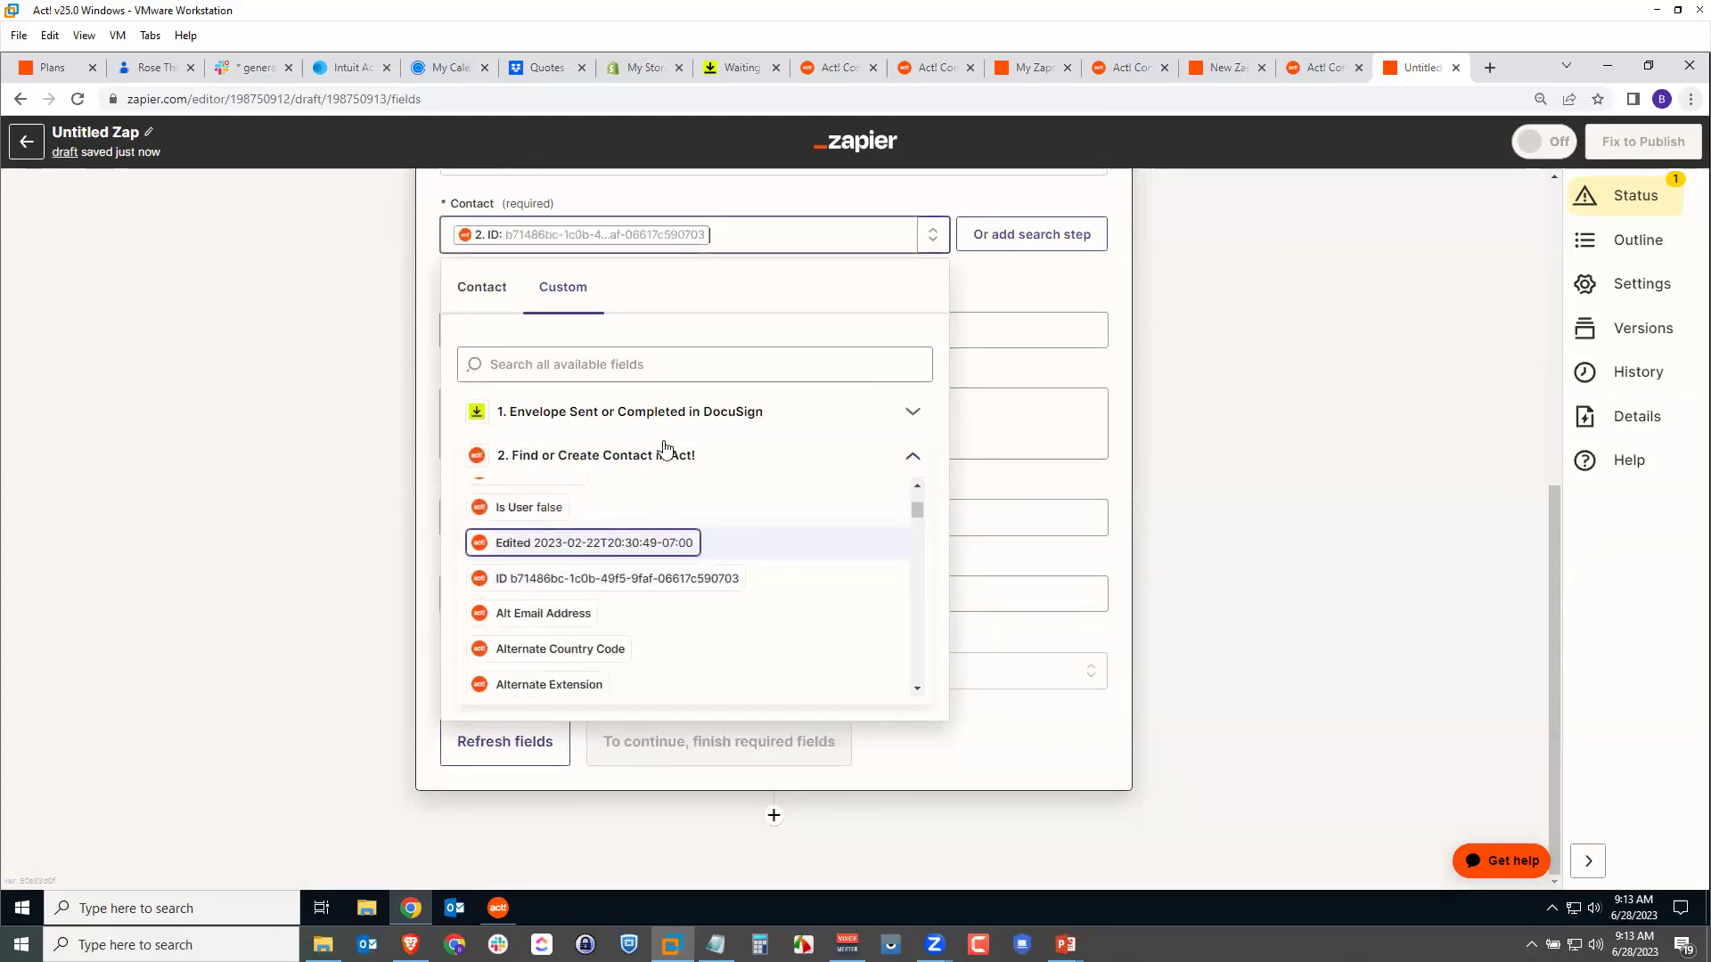
pyautogui.click(1223, 398)
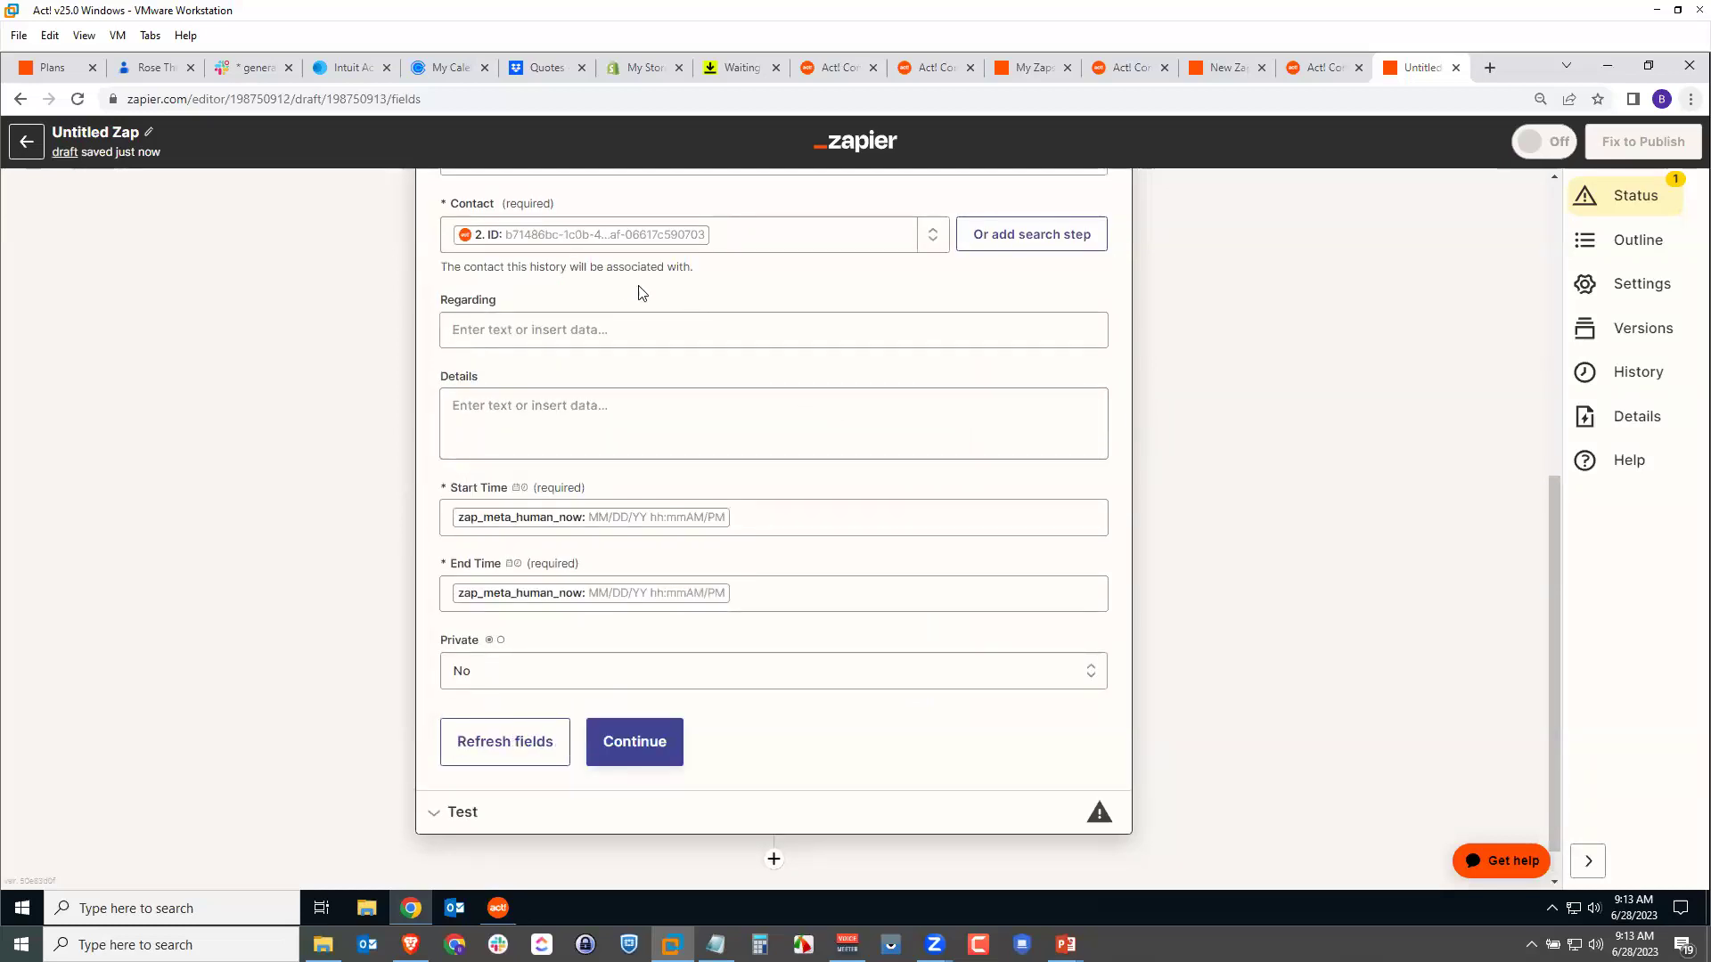
pyautogui.moveTo(250, 68)
# Step: Paste the Regarding template and replace [STATUS] with the DocuSign Recipients Signers Status
pyautogui.click(637, 335)
pyautogui.write('DocuSign document with [STATUS] status for [FULL NAME]')
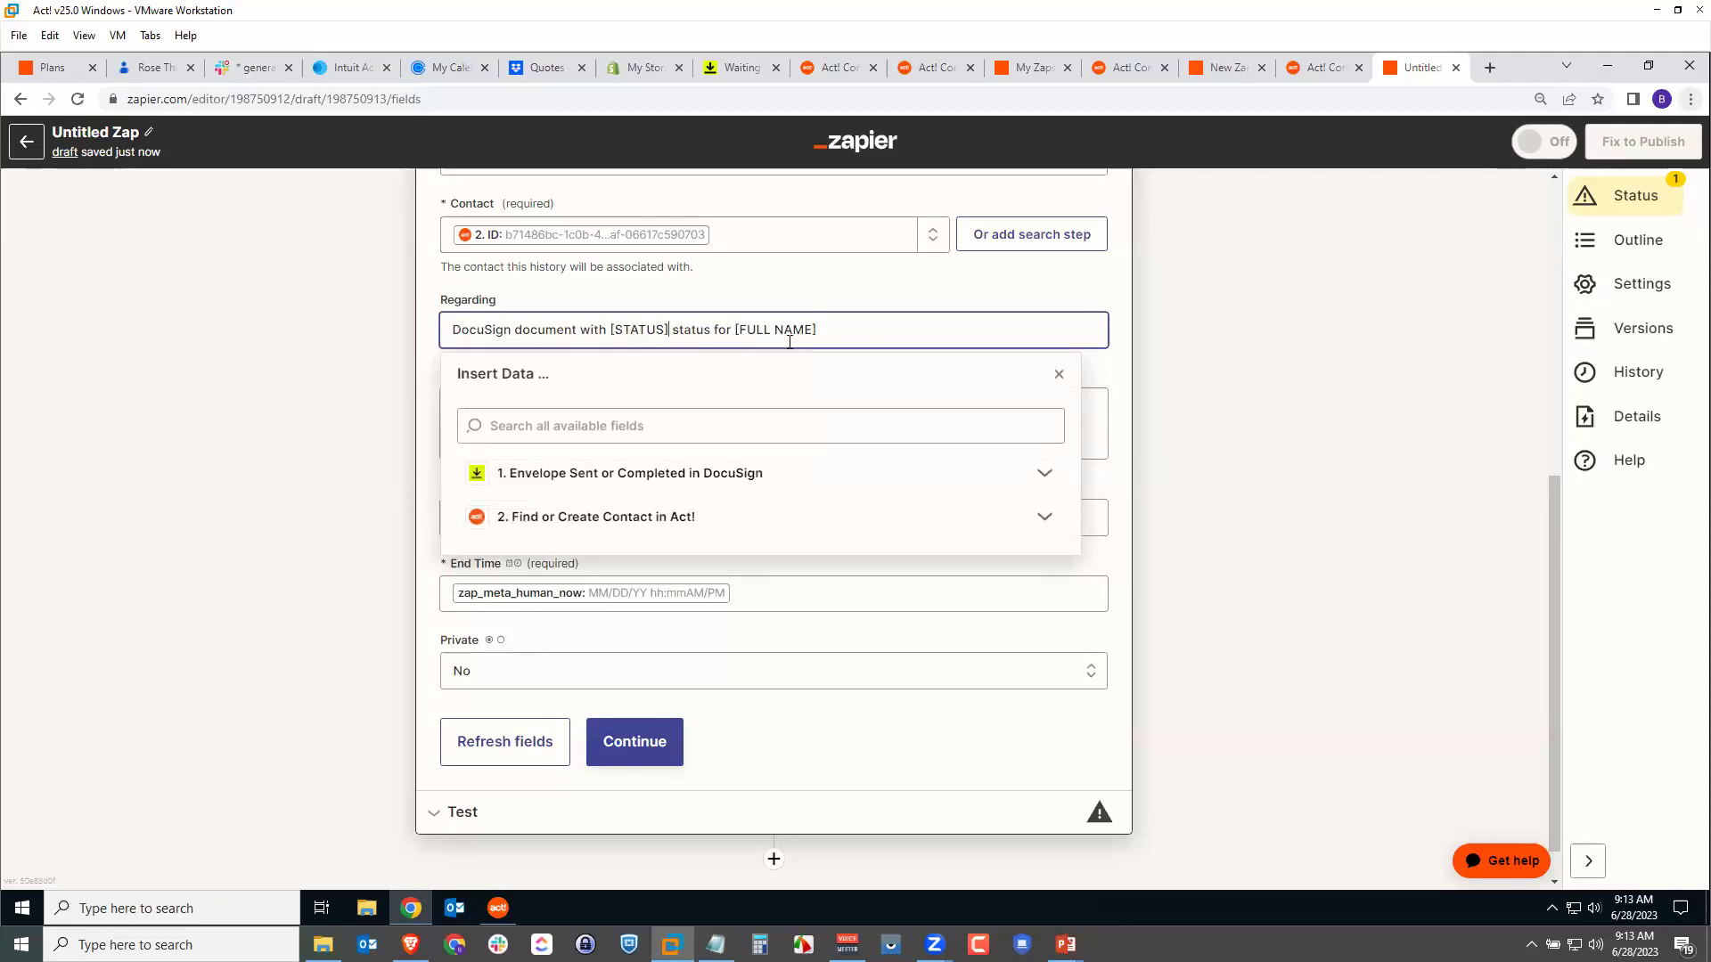
pyautogui.press('BackSpace')
pyautogui.press('BackSpace')
pyautogui.press('BackSpace')
pyautogui.press('BackSpace')
pyautogui.press('BackSpace')
pyautogui.press('BackSpace')
pyautogui.press('BackSpace')
pyautogui.press('BackSpace')
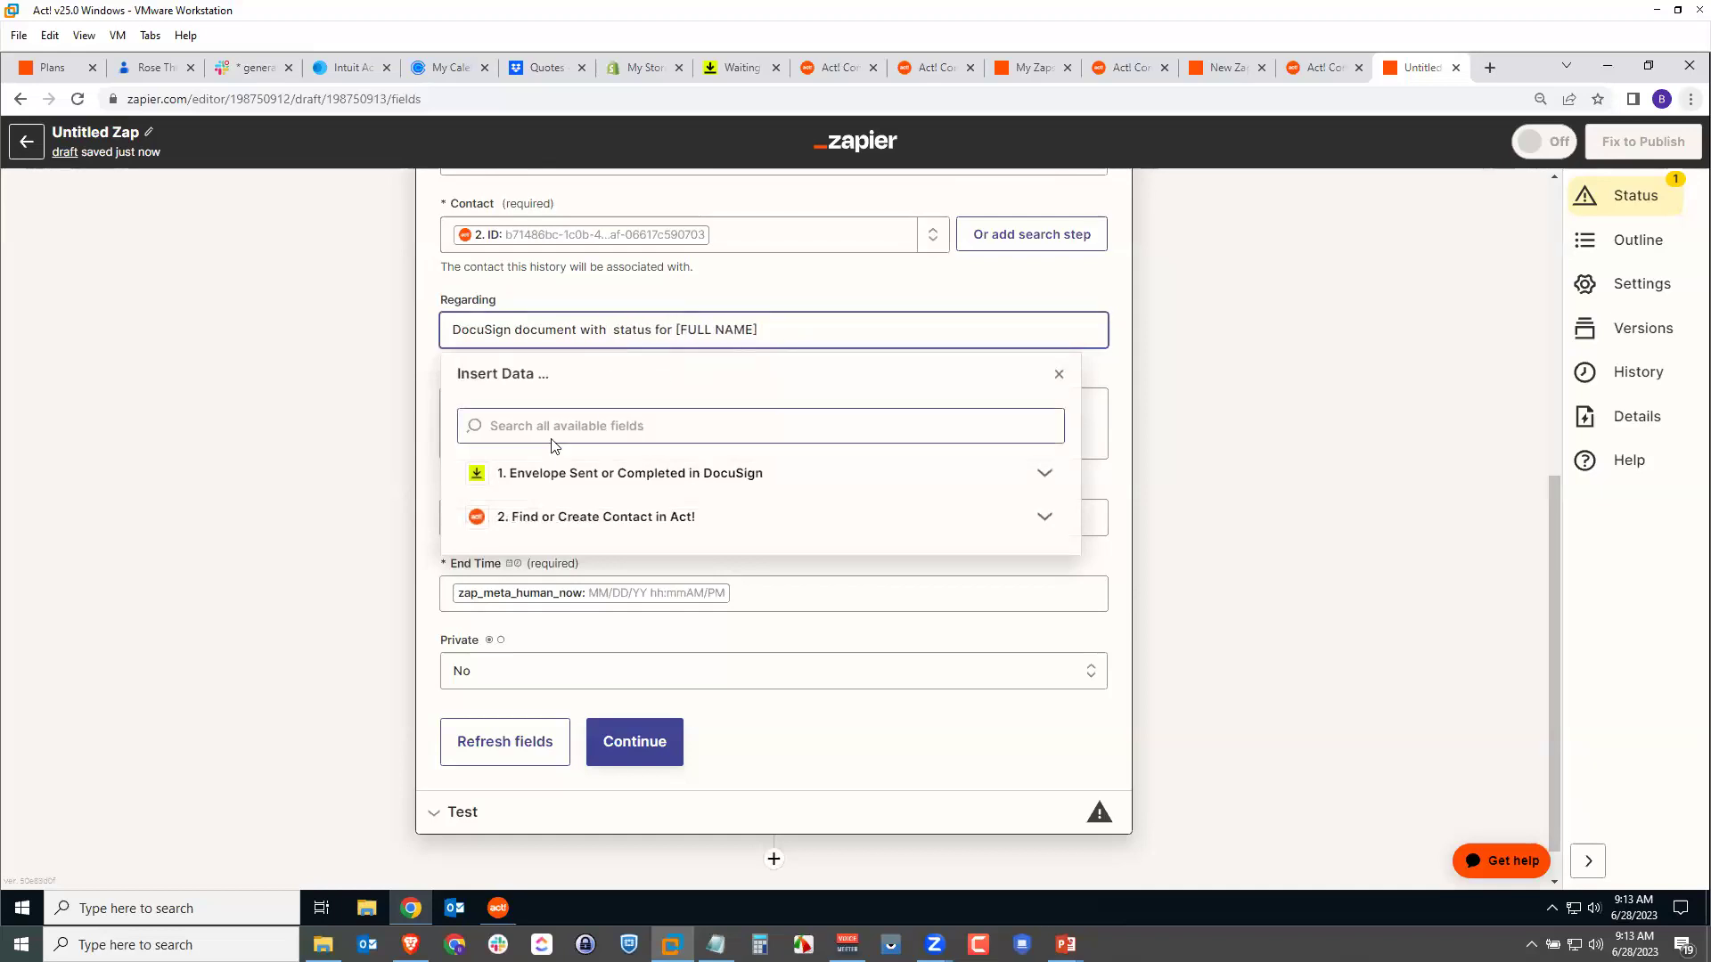
pyautogui.click(1041, 474)
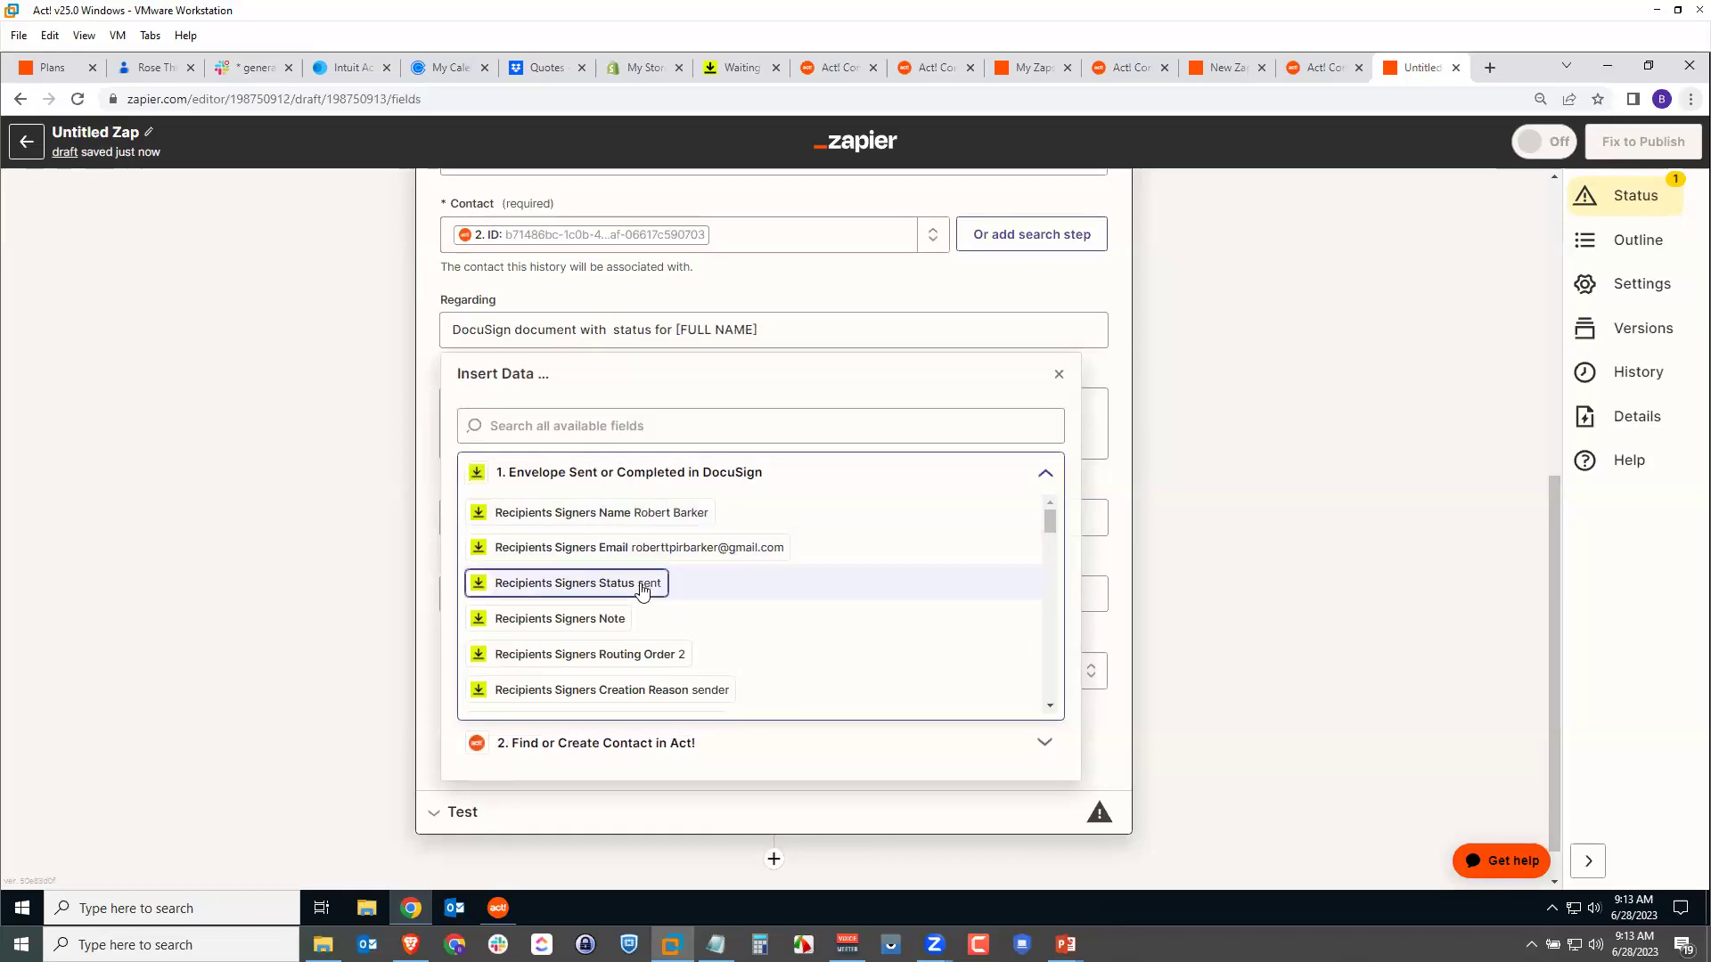
pyautogui.click(585, 590)
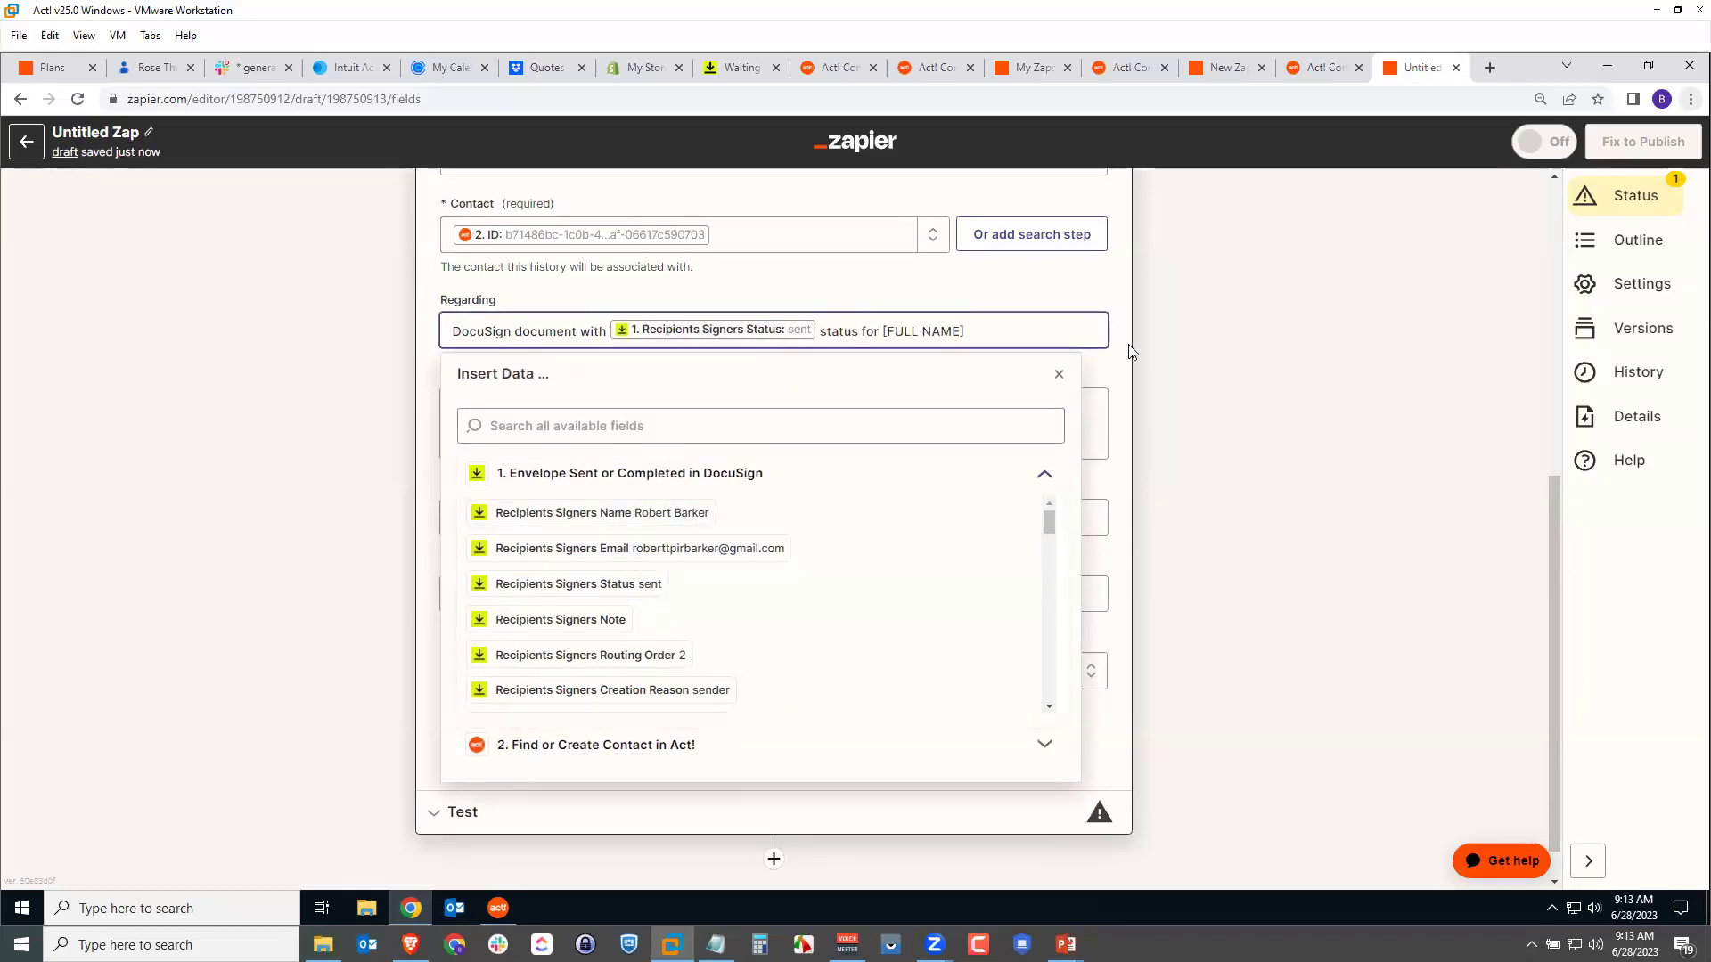
pyautogui.click(1183, 348)
# Step: Replace [FULL NAME] in Regarding with the Act! contact's Full Name from step 2
pyautogui.click(521, 334)
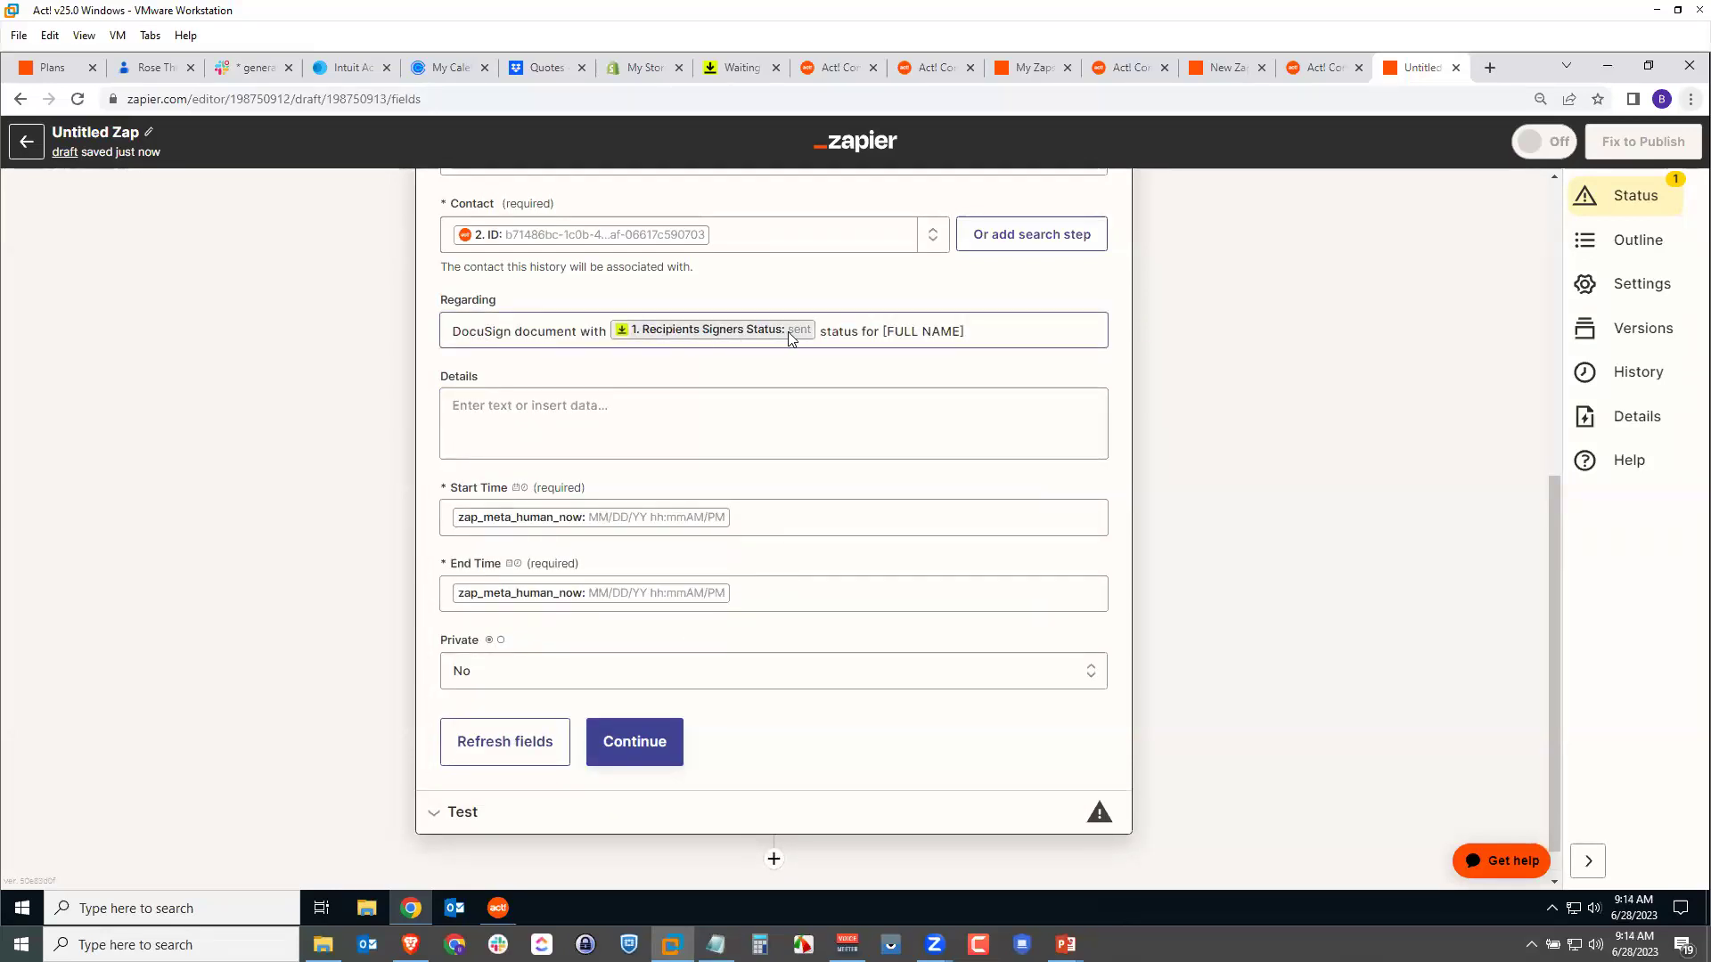
pyautogui.click(966, 334)
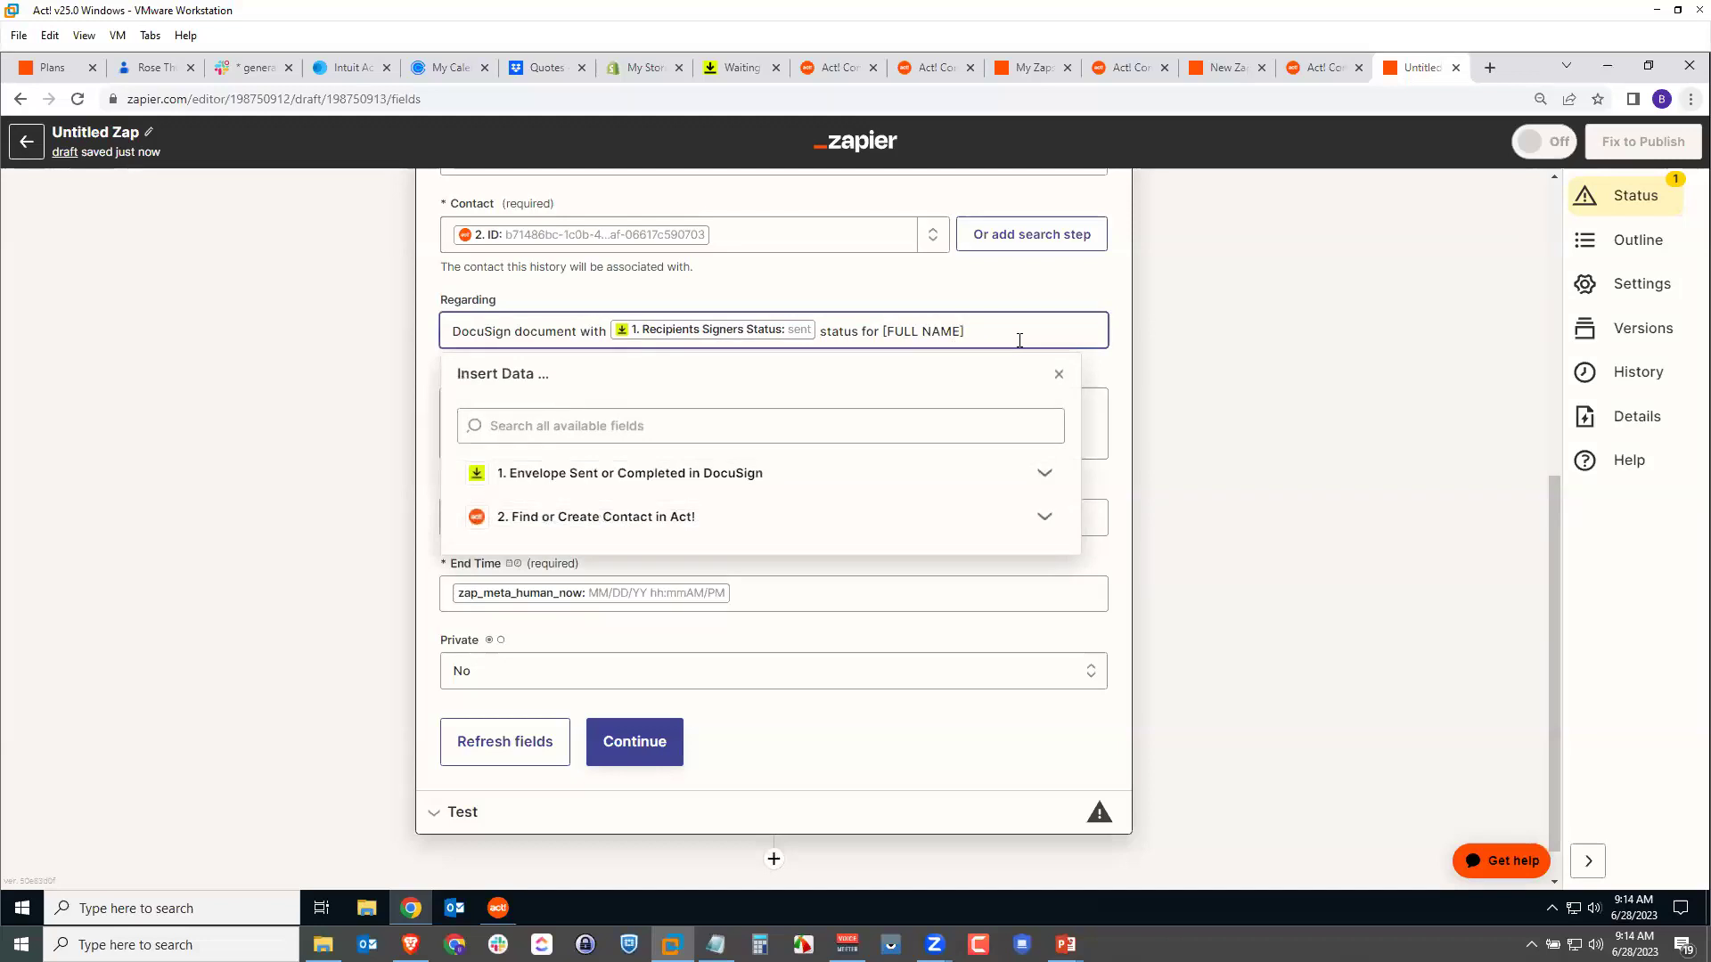
pyautogui.press('BackSpace')
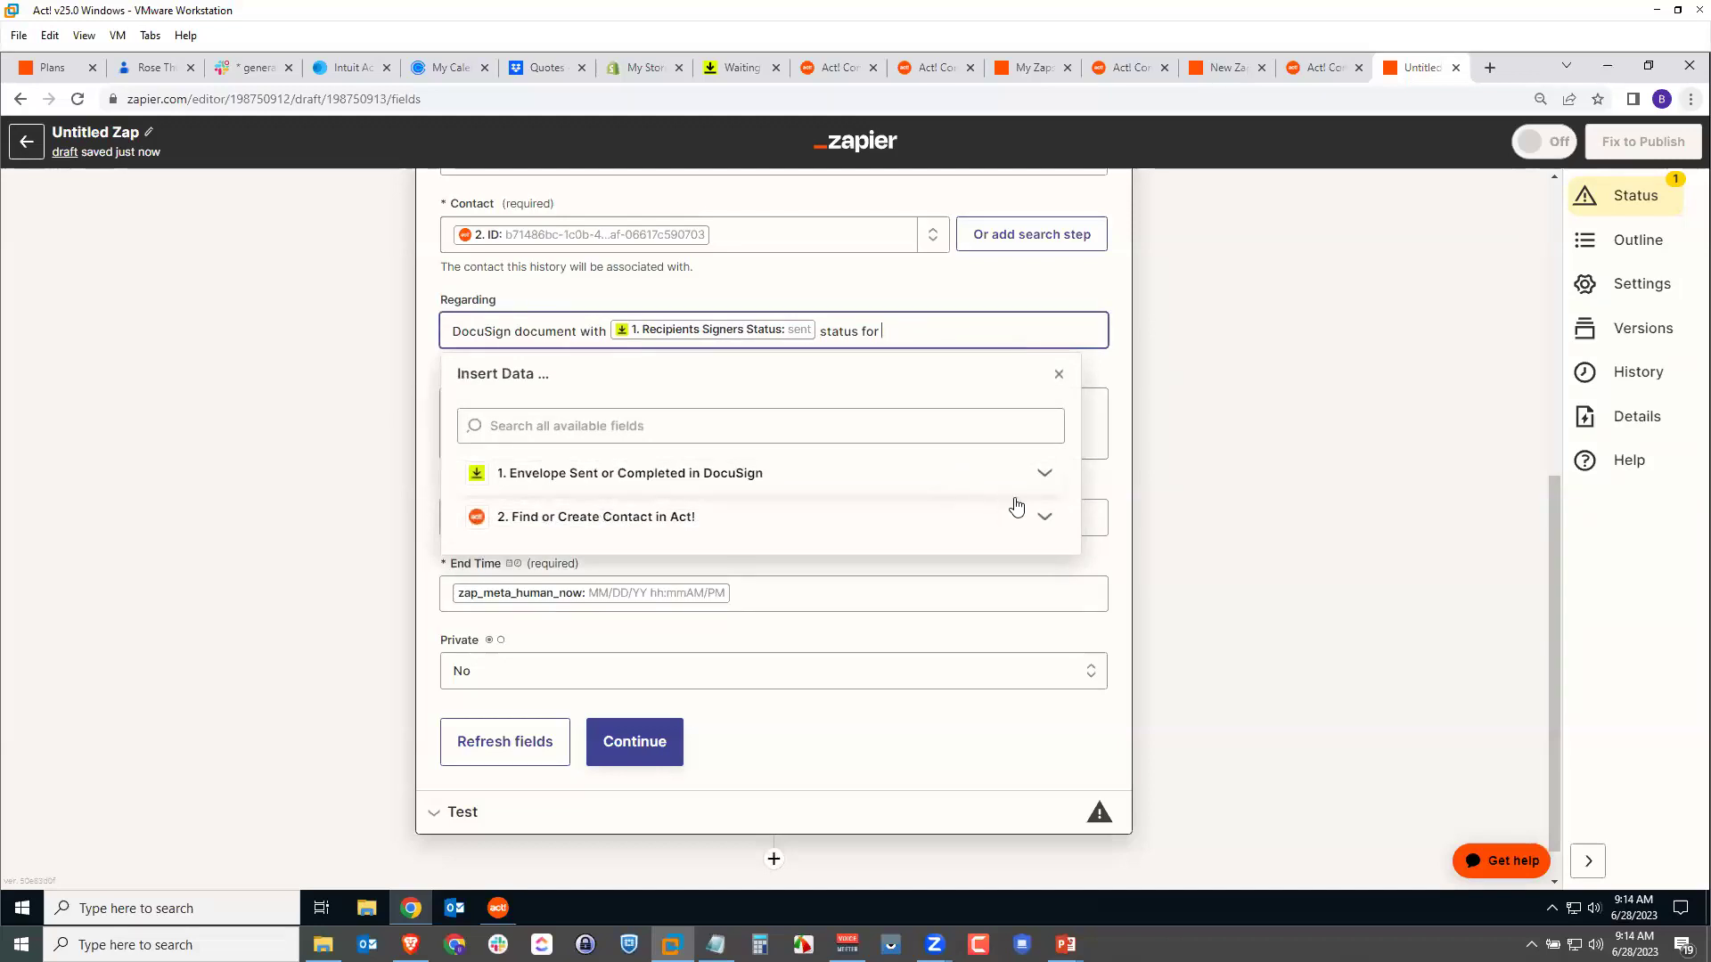
pyautogui.click(1044, 518)
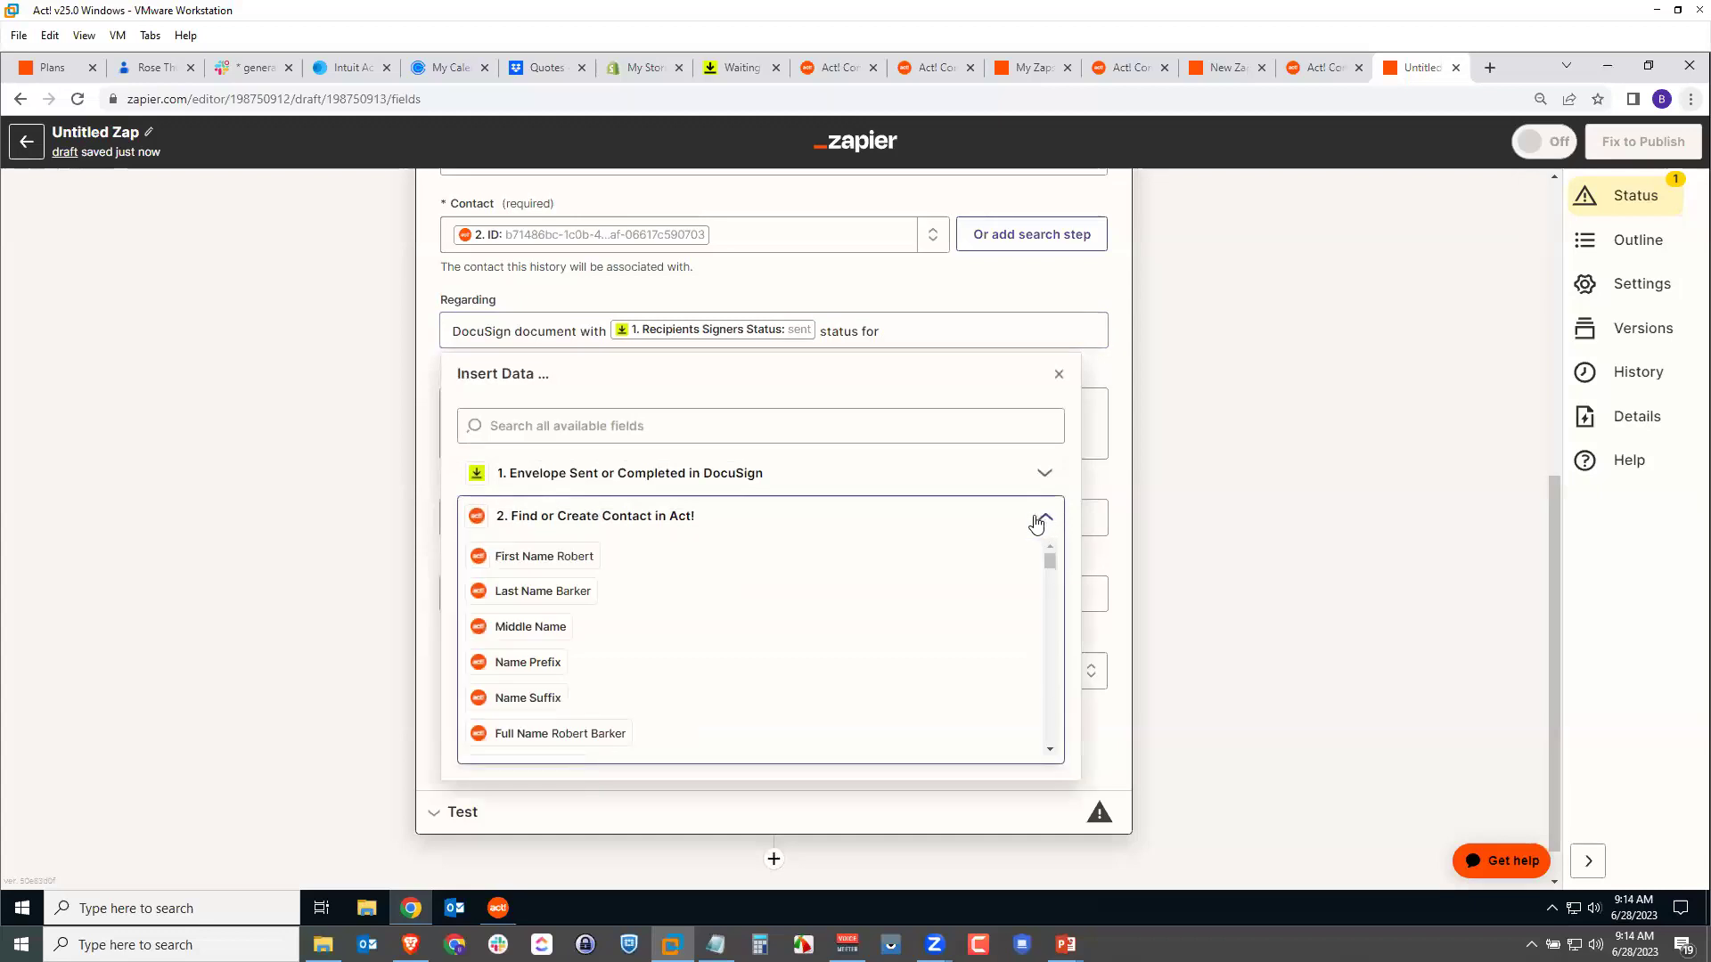
pyautogui.click(575, 733)
pyautogui.click(1216, 415)
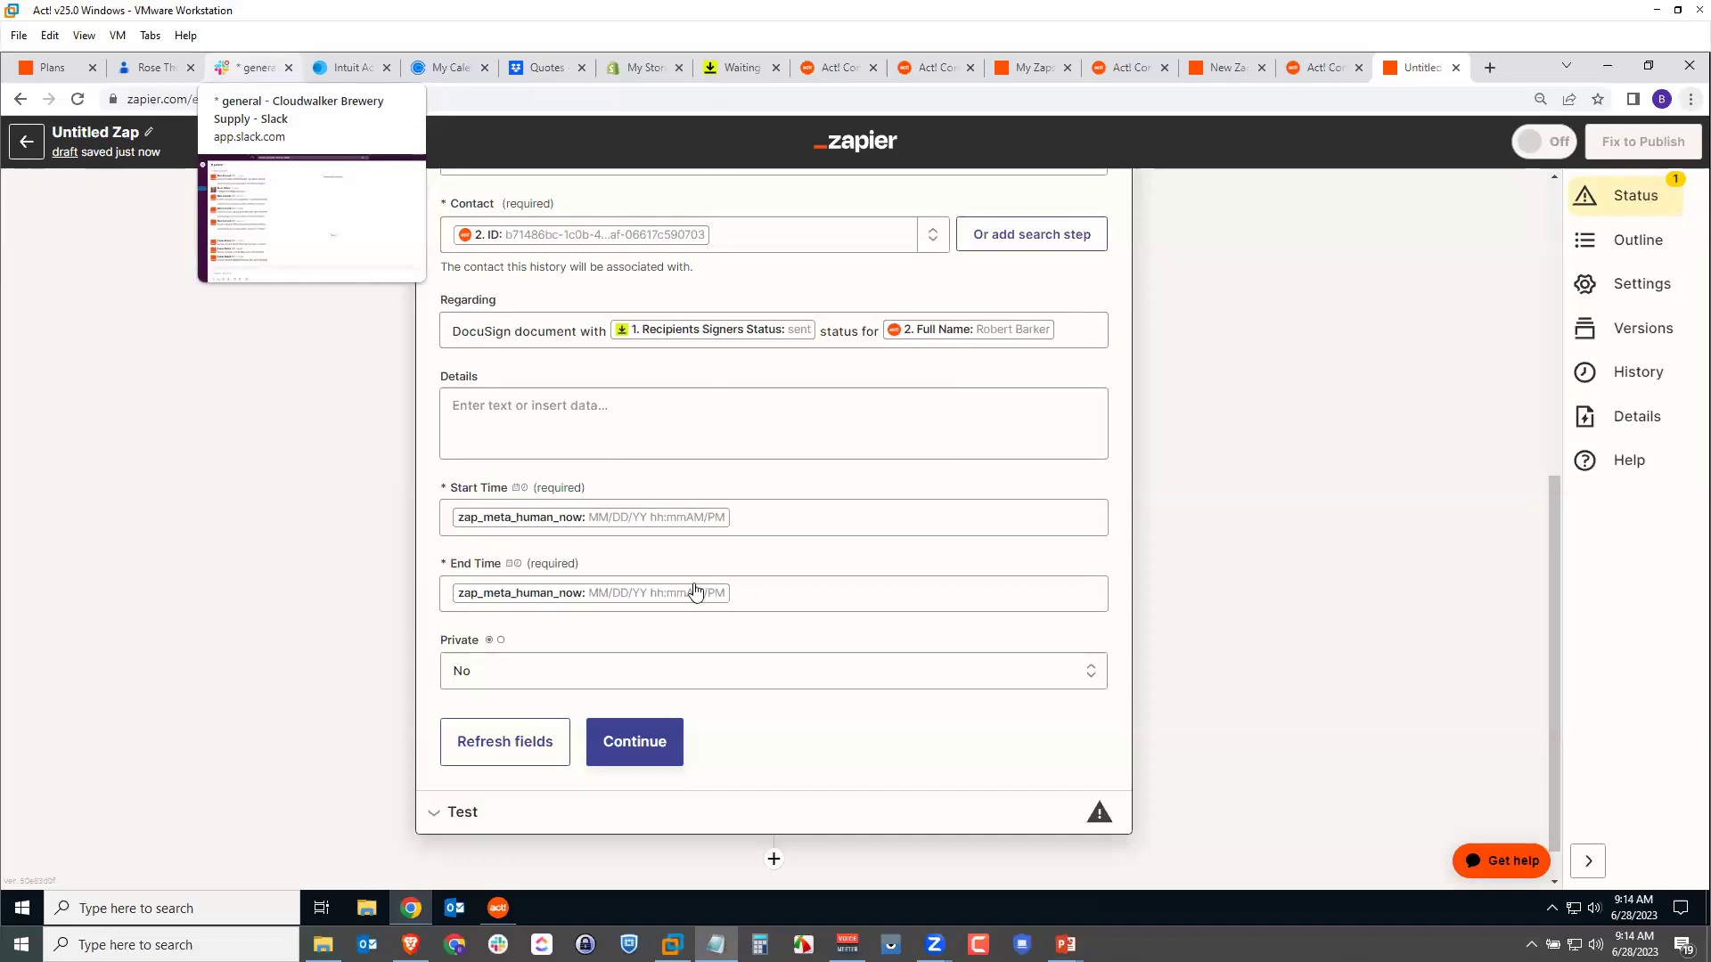
# Step: Paste the Details template and replace [STATUS] with the DocuSign signer Status
pyautogui.click(601, 407)
pyautogui.write('The status has changed to [STATUS] for a document in DocuSign for [FULL NAME]. You can access this document at: [DOCUMENTS DOWNLOAD LINK]')
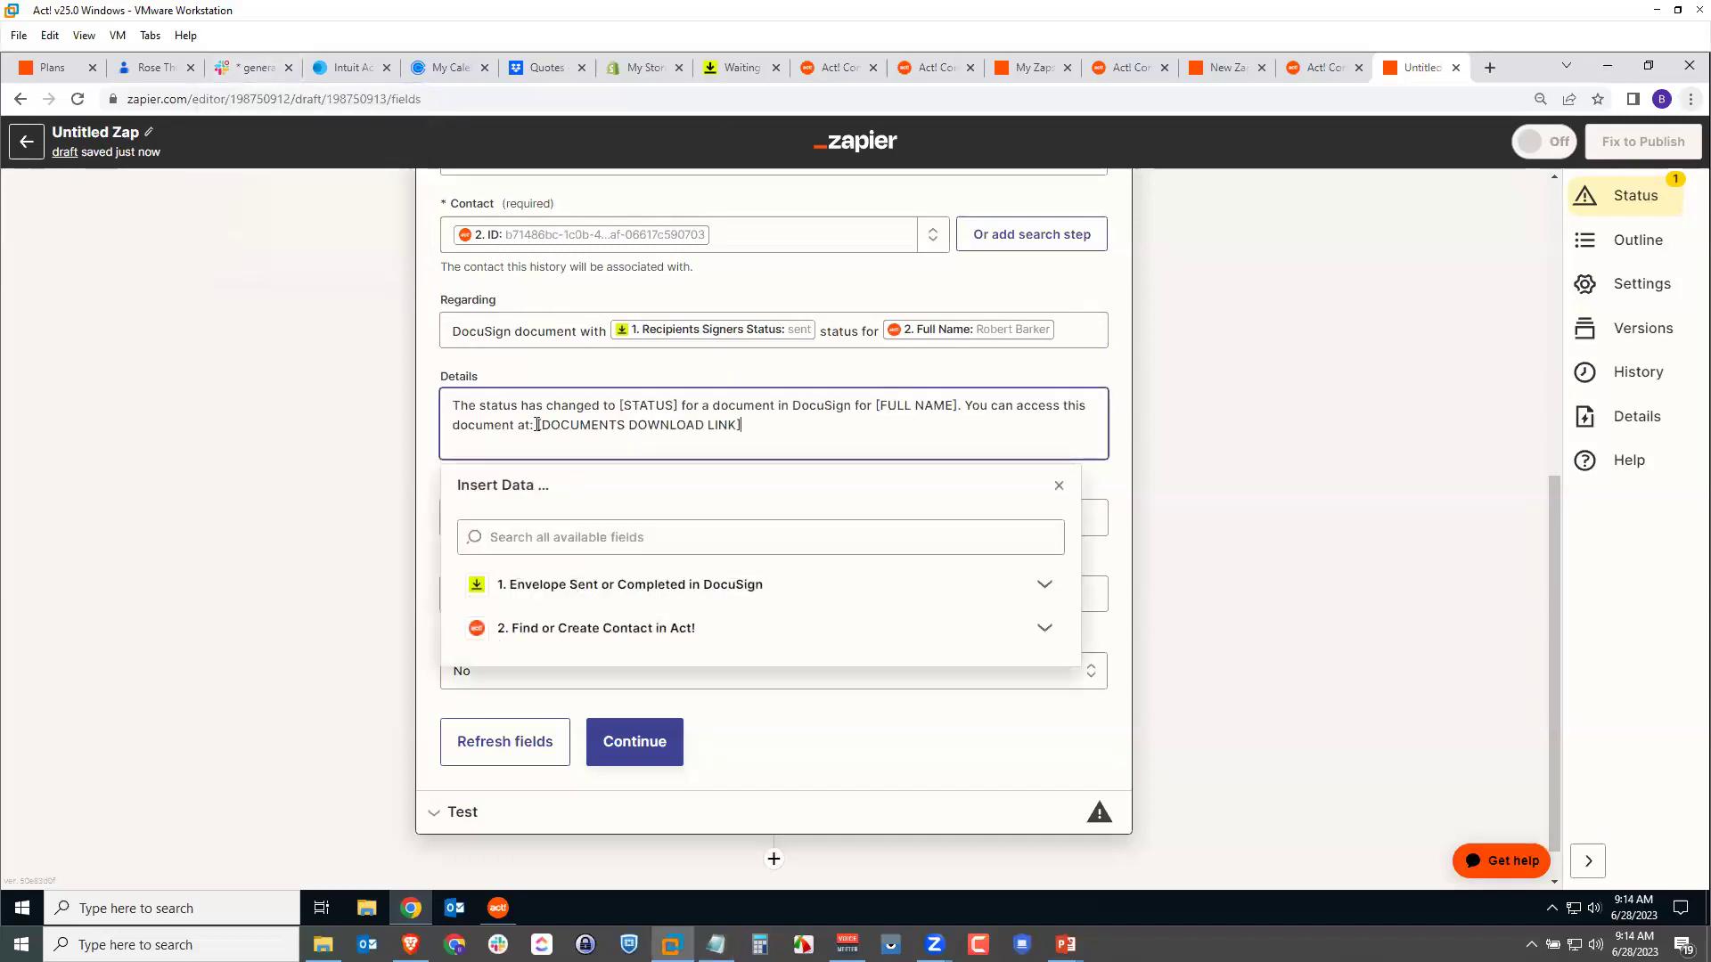
pyautogui.press('BackSpace')
pyautogui.press('BackSpace')
pyautogui.press('BackSpace')
pyautogui.press('BackSpace')
pyautogui.press('BackSpace')
pyautogui.press('BackSpace')
pyautogui.press('BackSpace')
pyautogui.press('BackSpace')
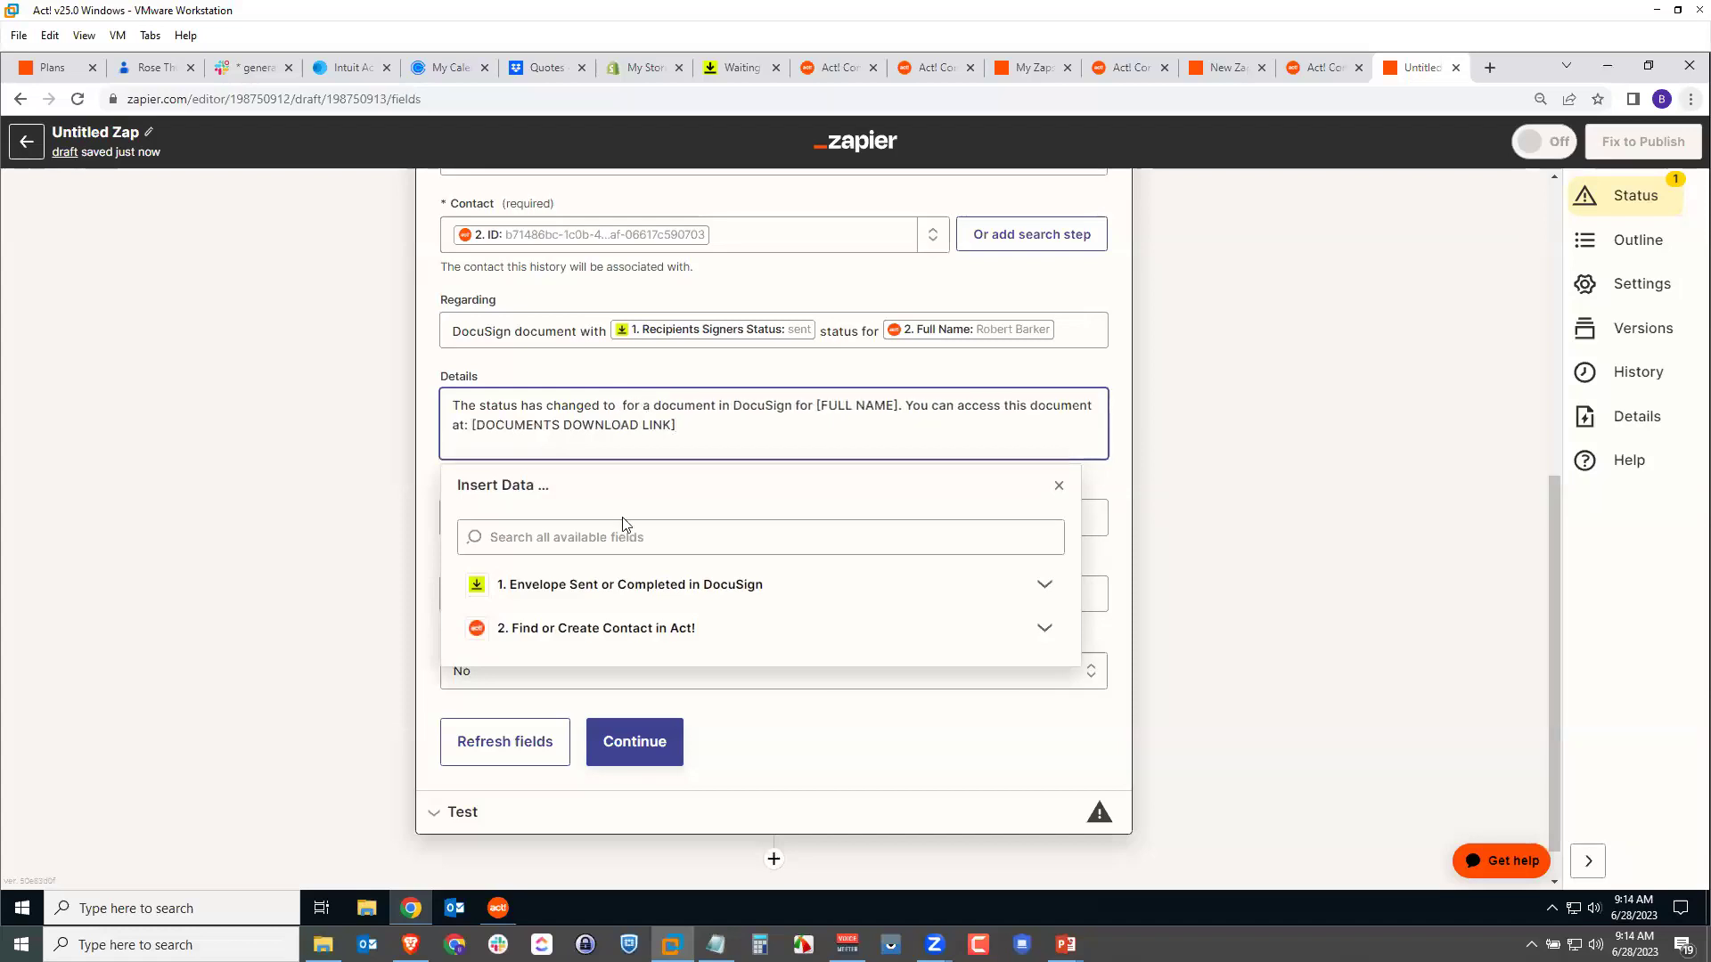
pyautogui.click(1044, 585)
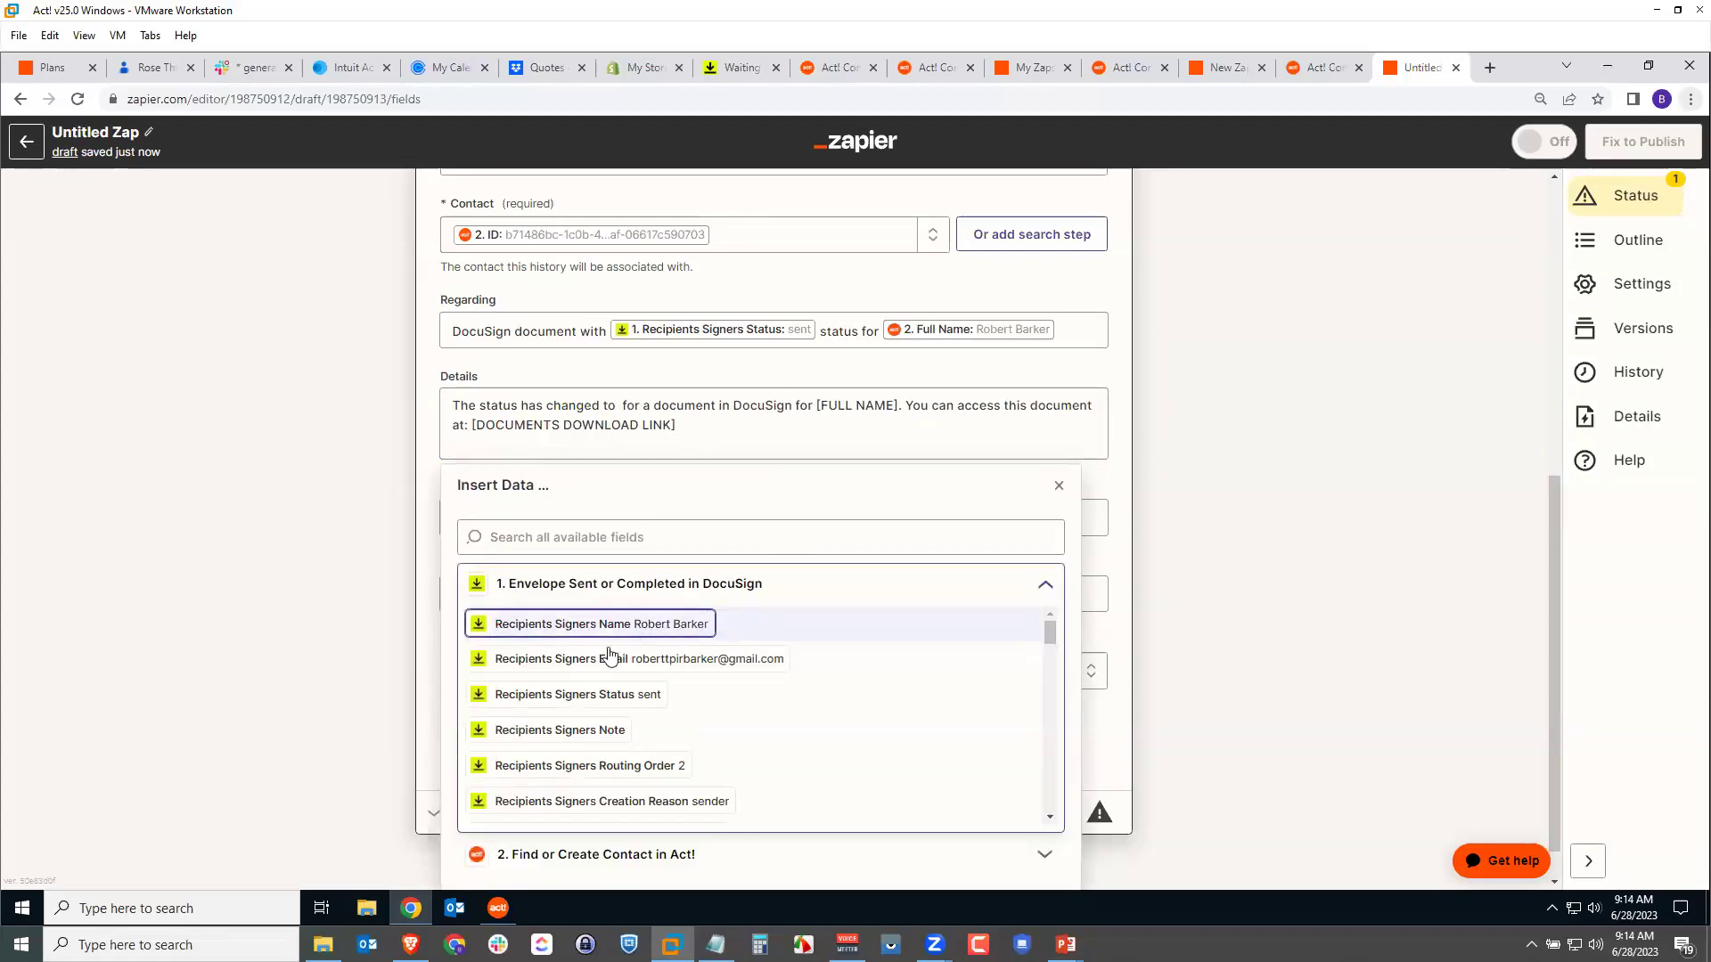
pyautogui.click(599, 698)
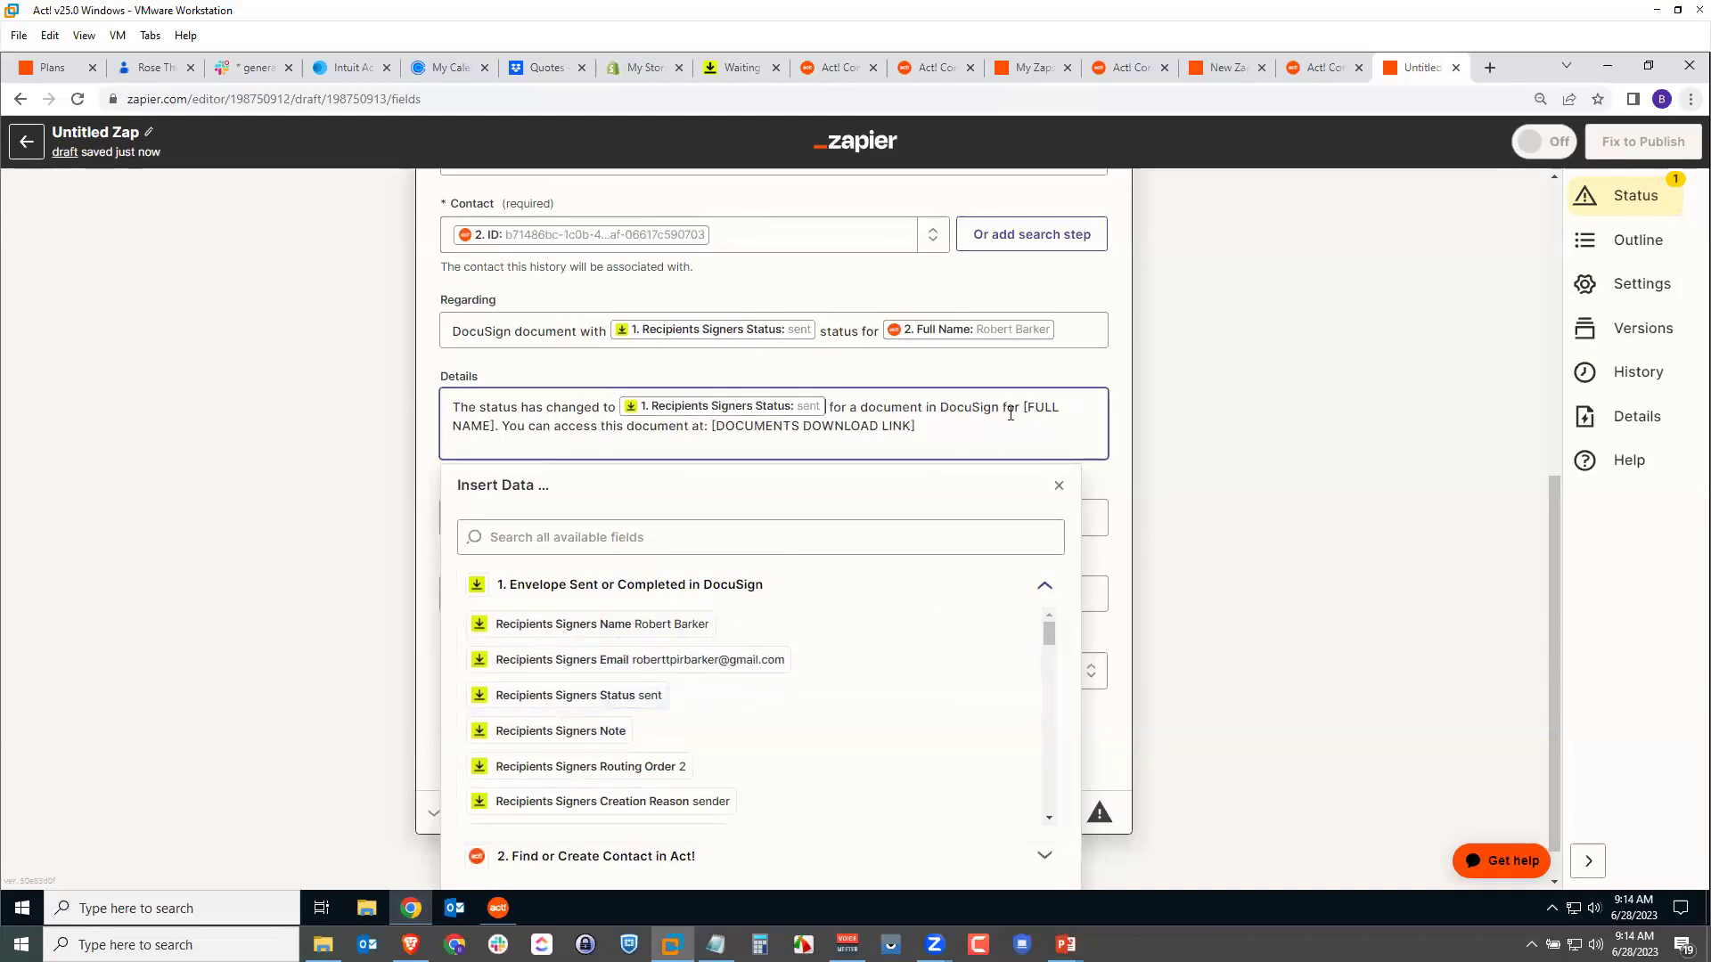
# Step: Replace [FULL NAME] in Details with the Act! contact's Full Name
pyautogui.moveTo(1024, 408); pyautogui.dragTo(495, 431)
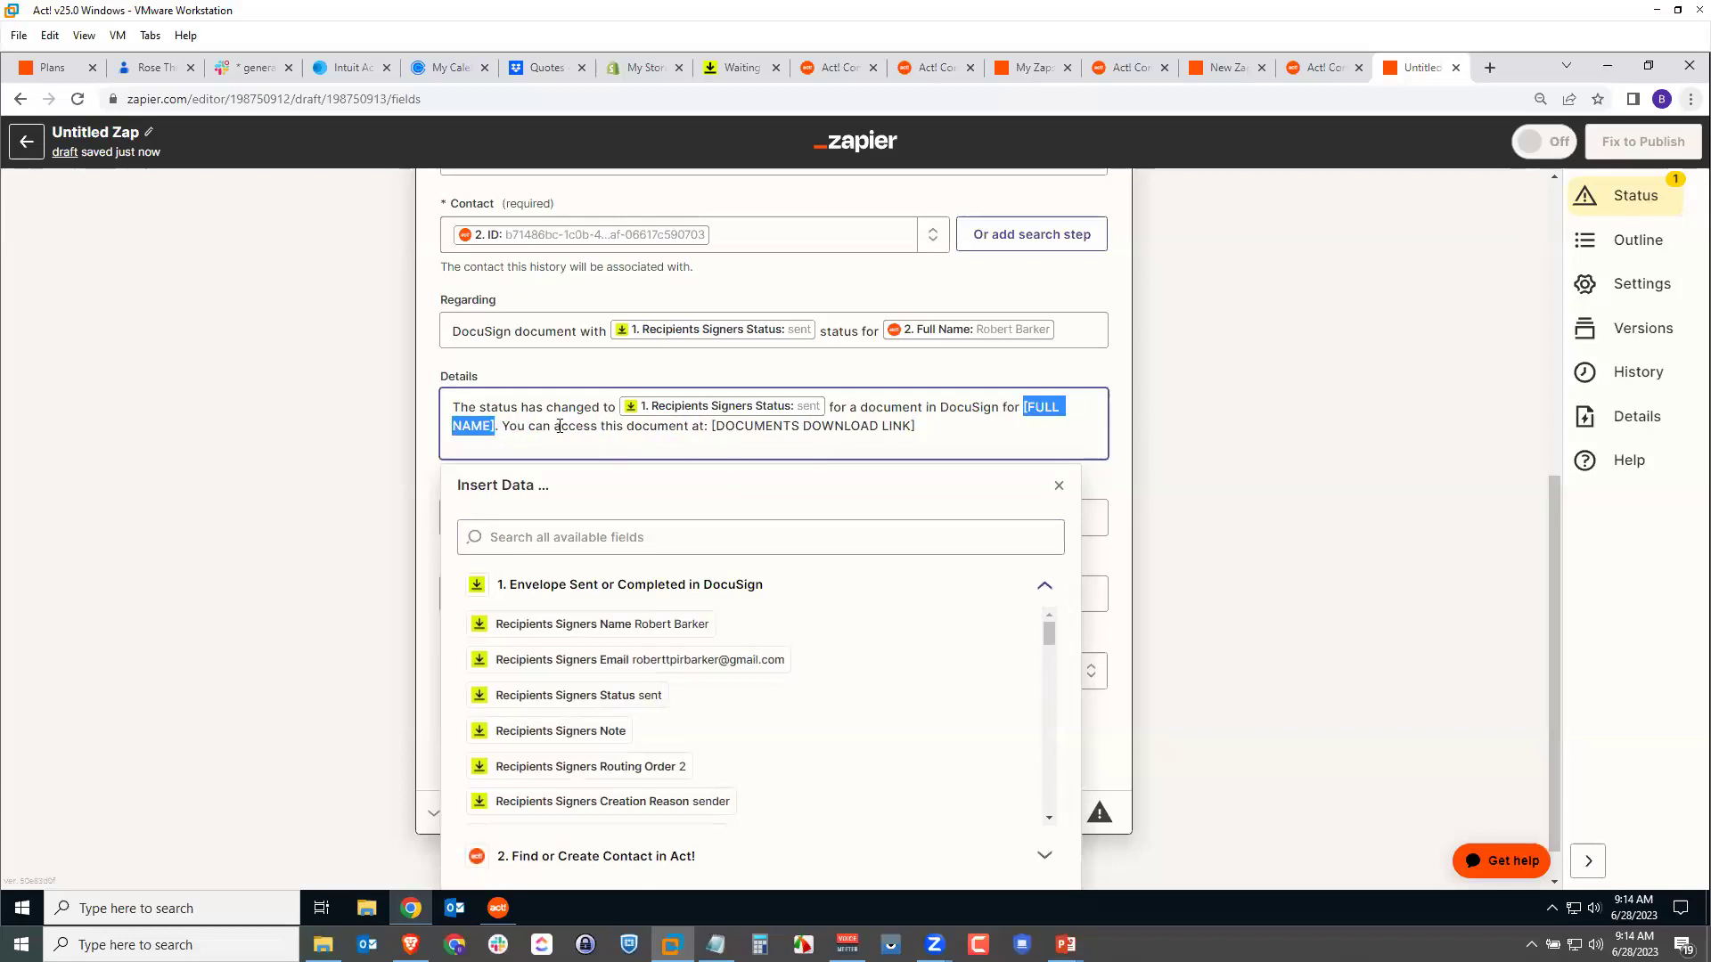
pyautogui.press('BackSpace')
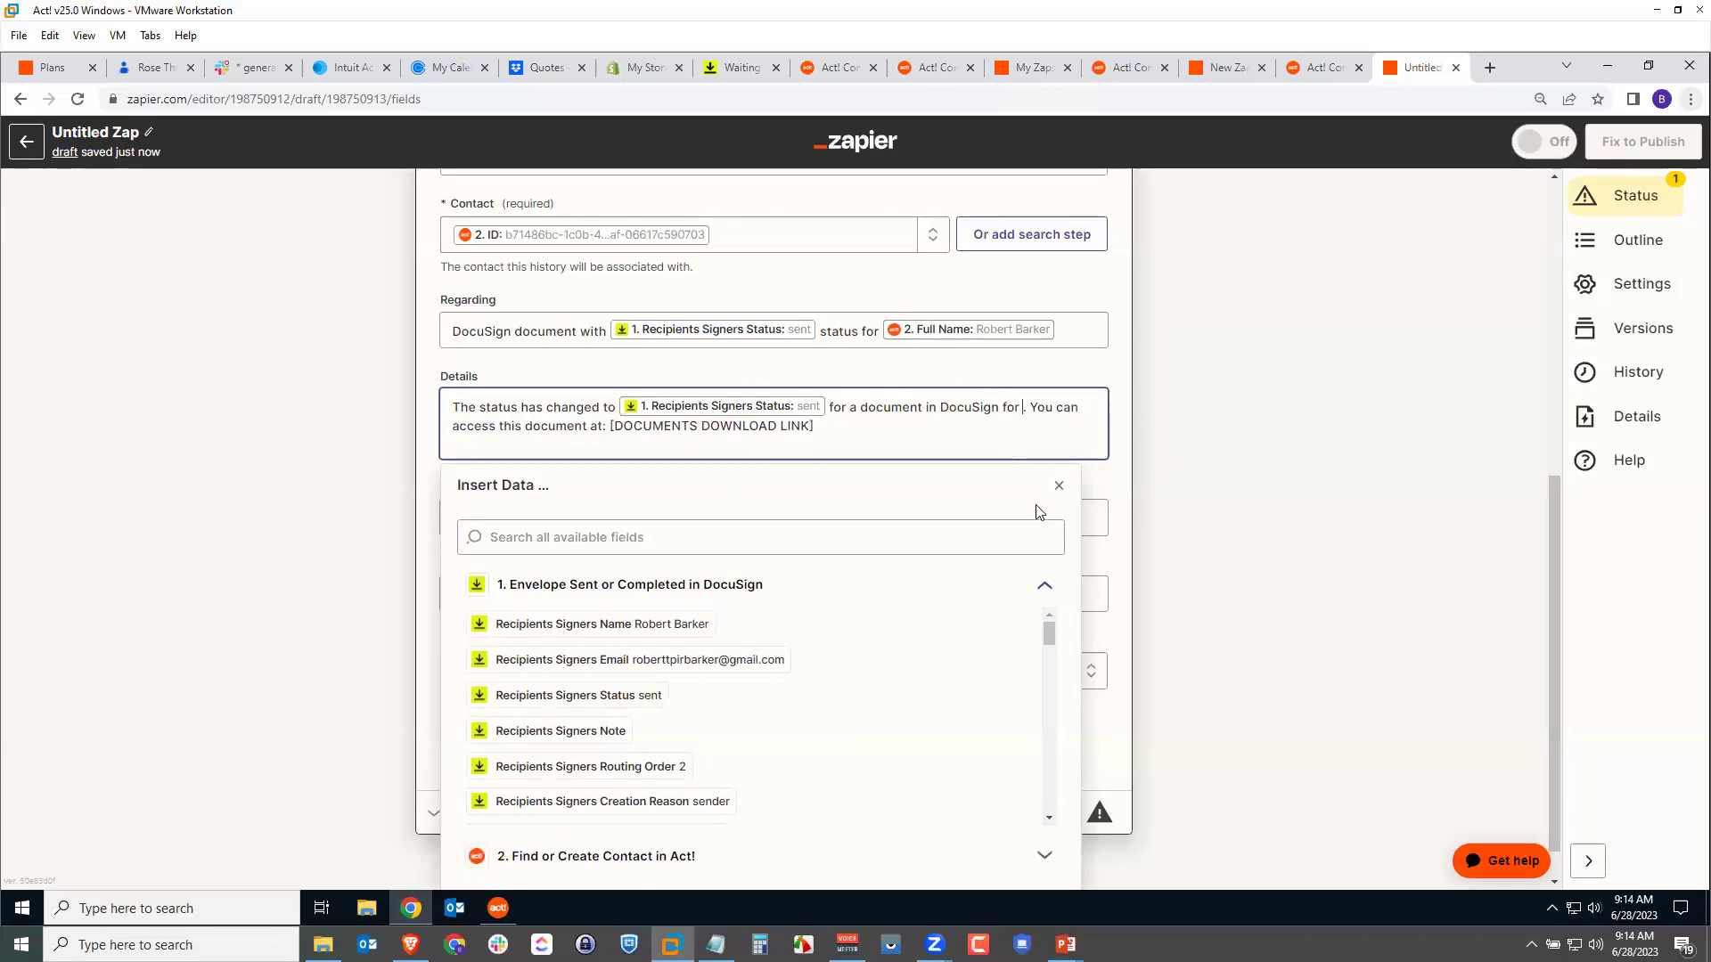
pyautogui.click(1032, 856)
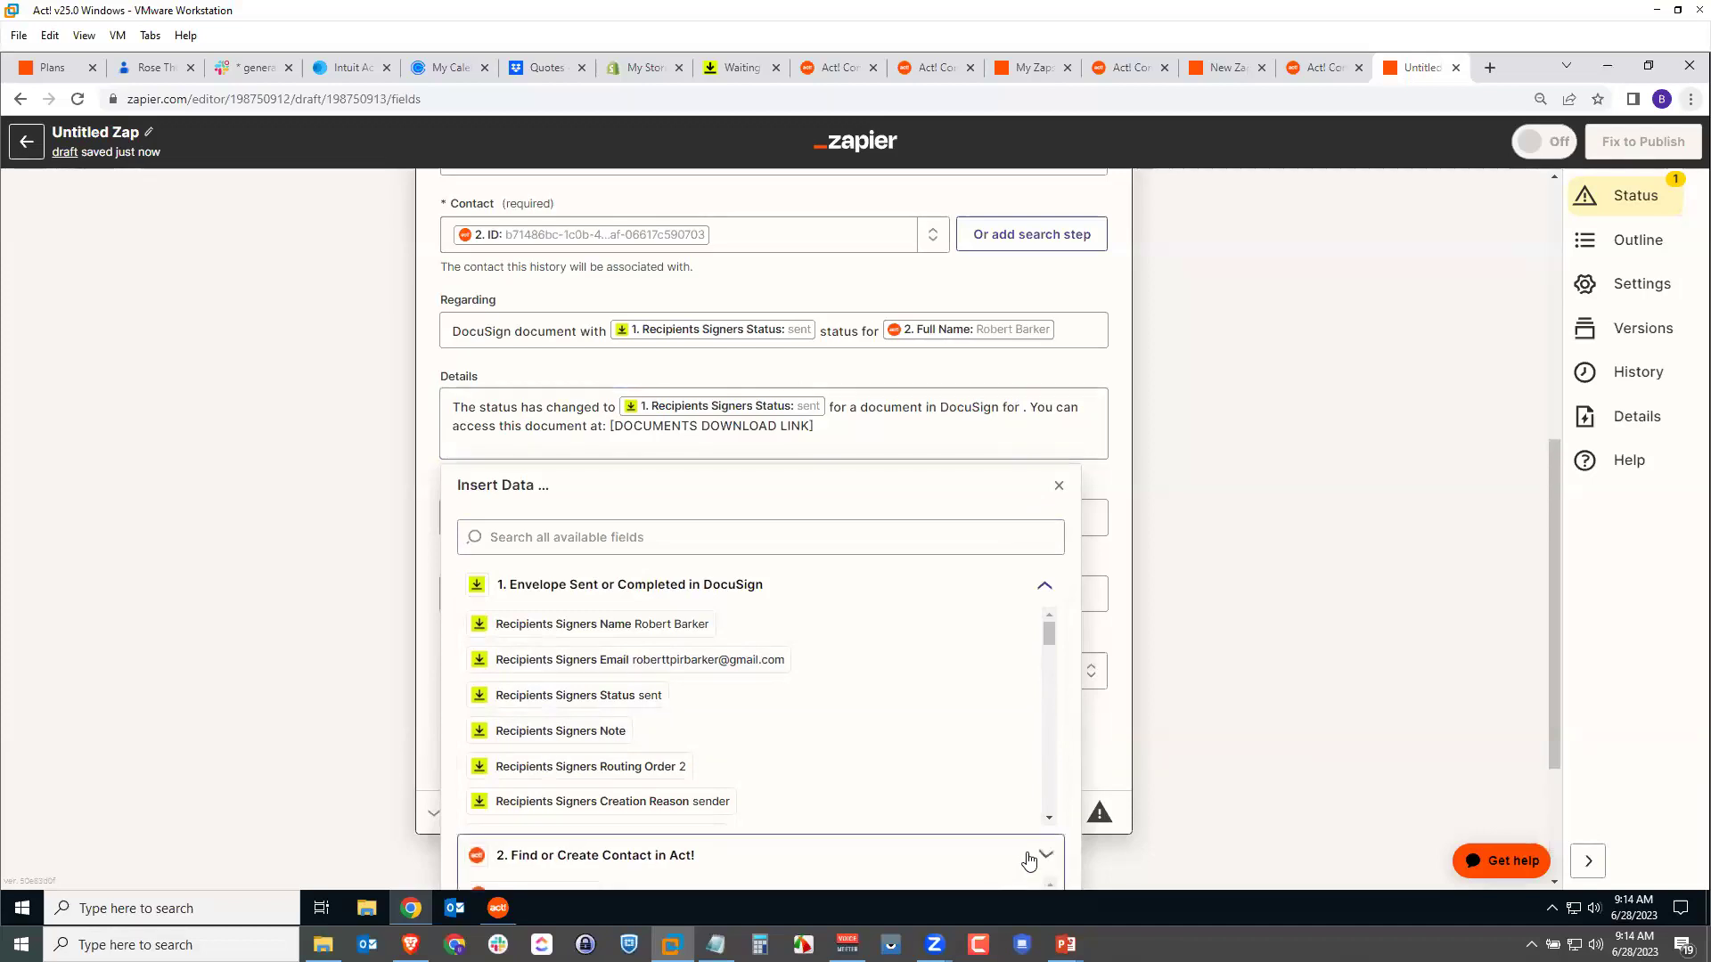
pyautogui.scroll(-5, 1047, 784)
pyautogui.scroll(-3, 1068, 781)
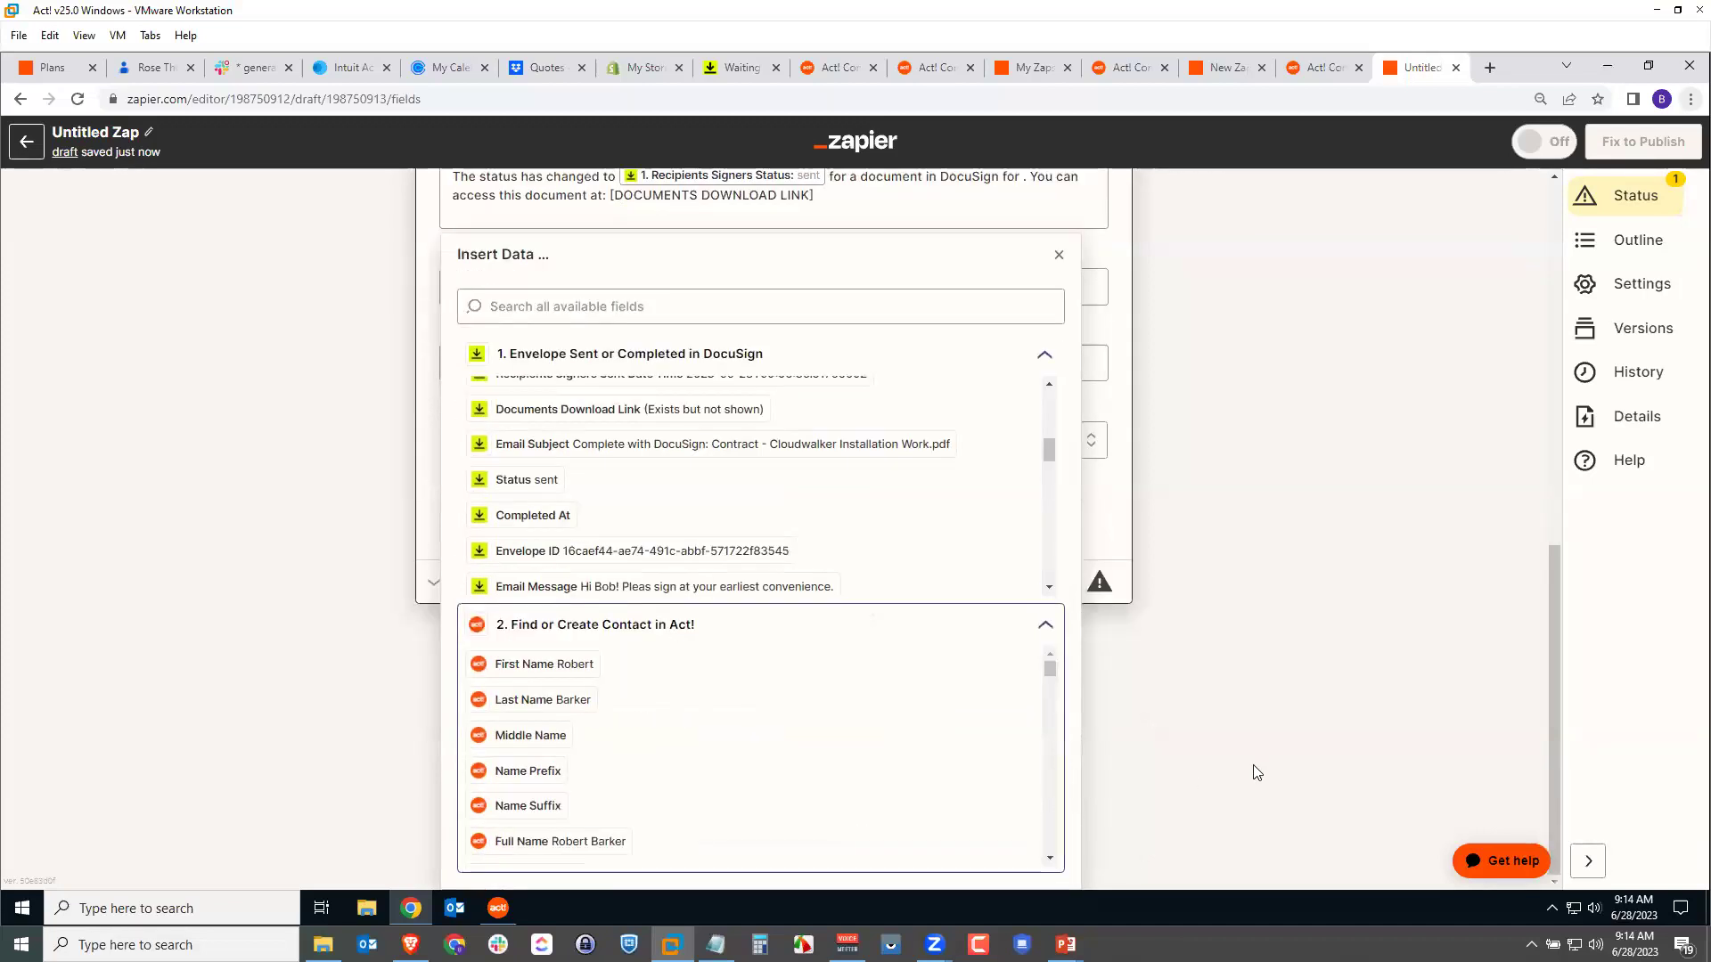
pyautogui.click(606, 842)
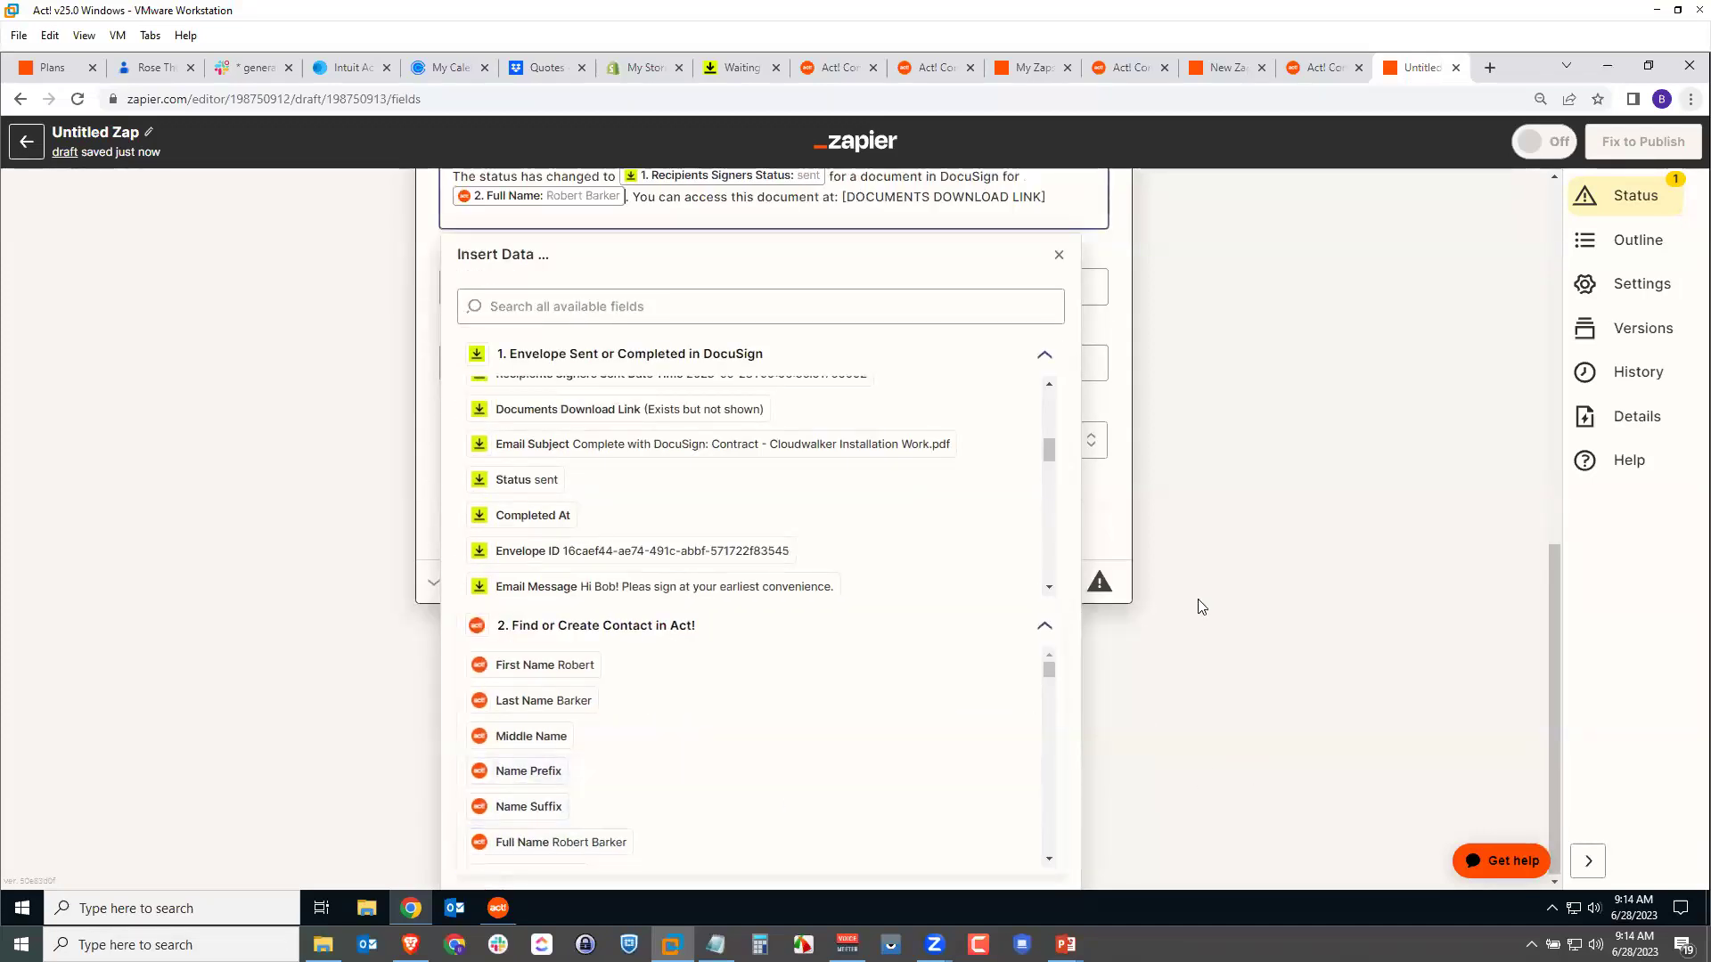
pyautogui.scroll(3, 1230, 543)
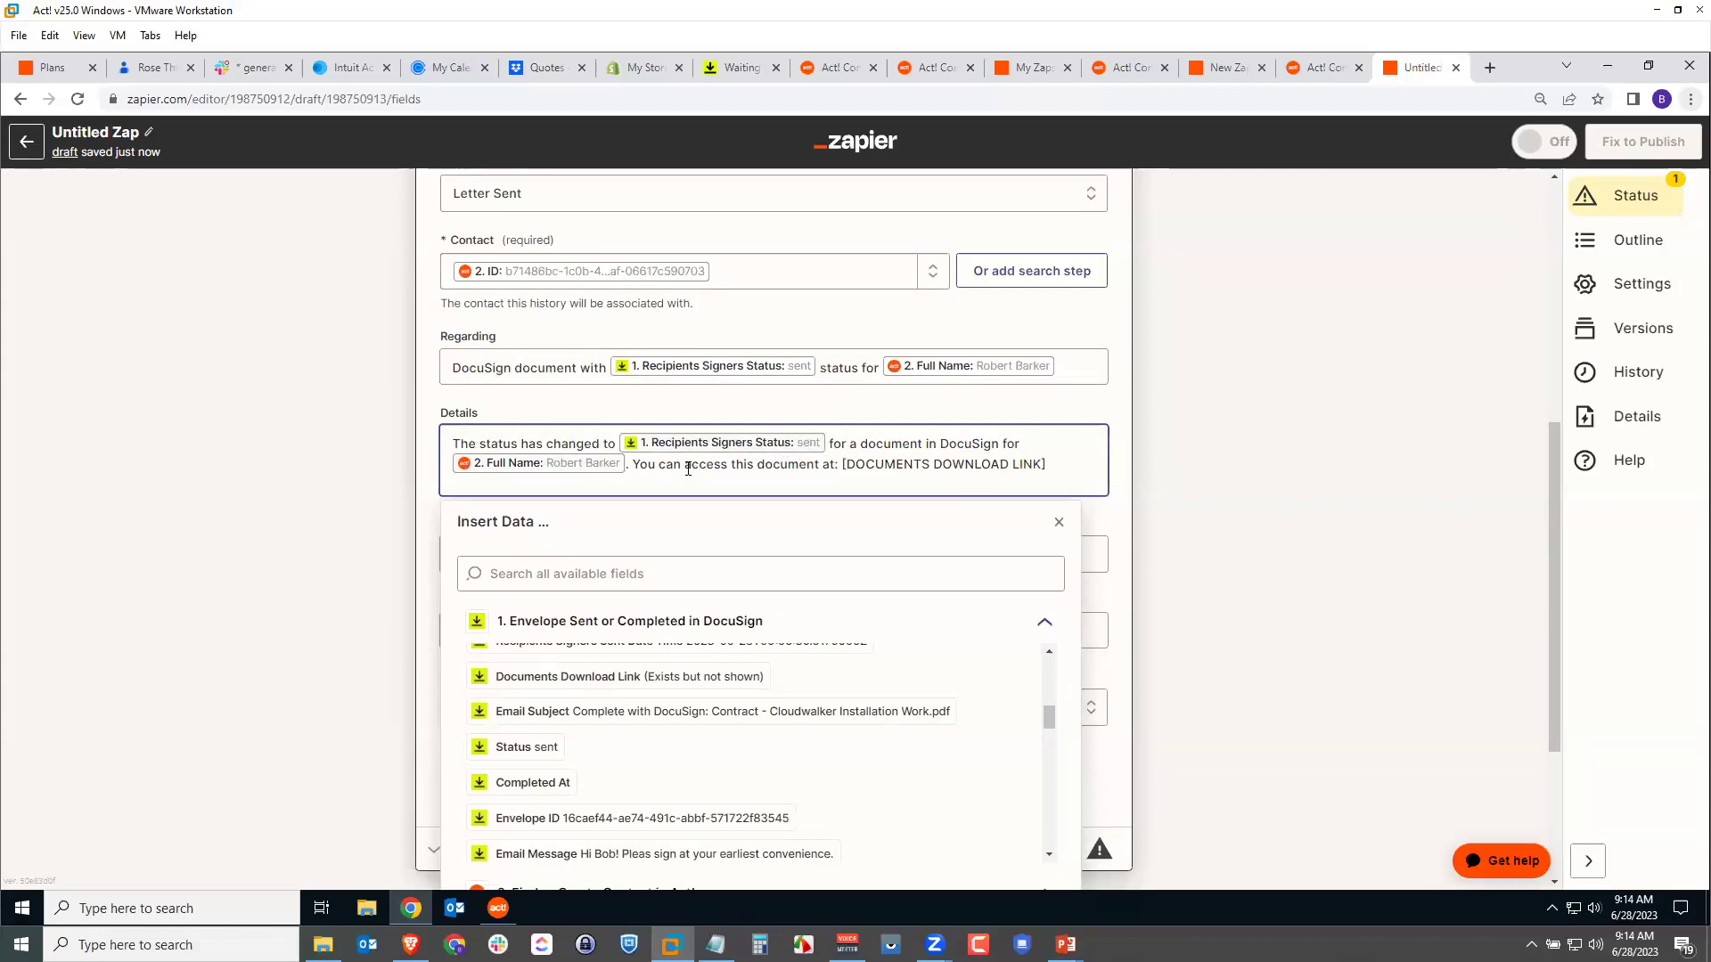
# Step: Replace [DOCUMENTS DOWNLOAD LINK] in Details with the DocuSign Documents Download Link
pyautogui.moveTo(1046, 464); pyautogui.dragTo(847, 465)
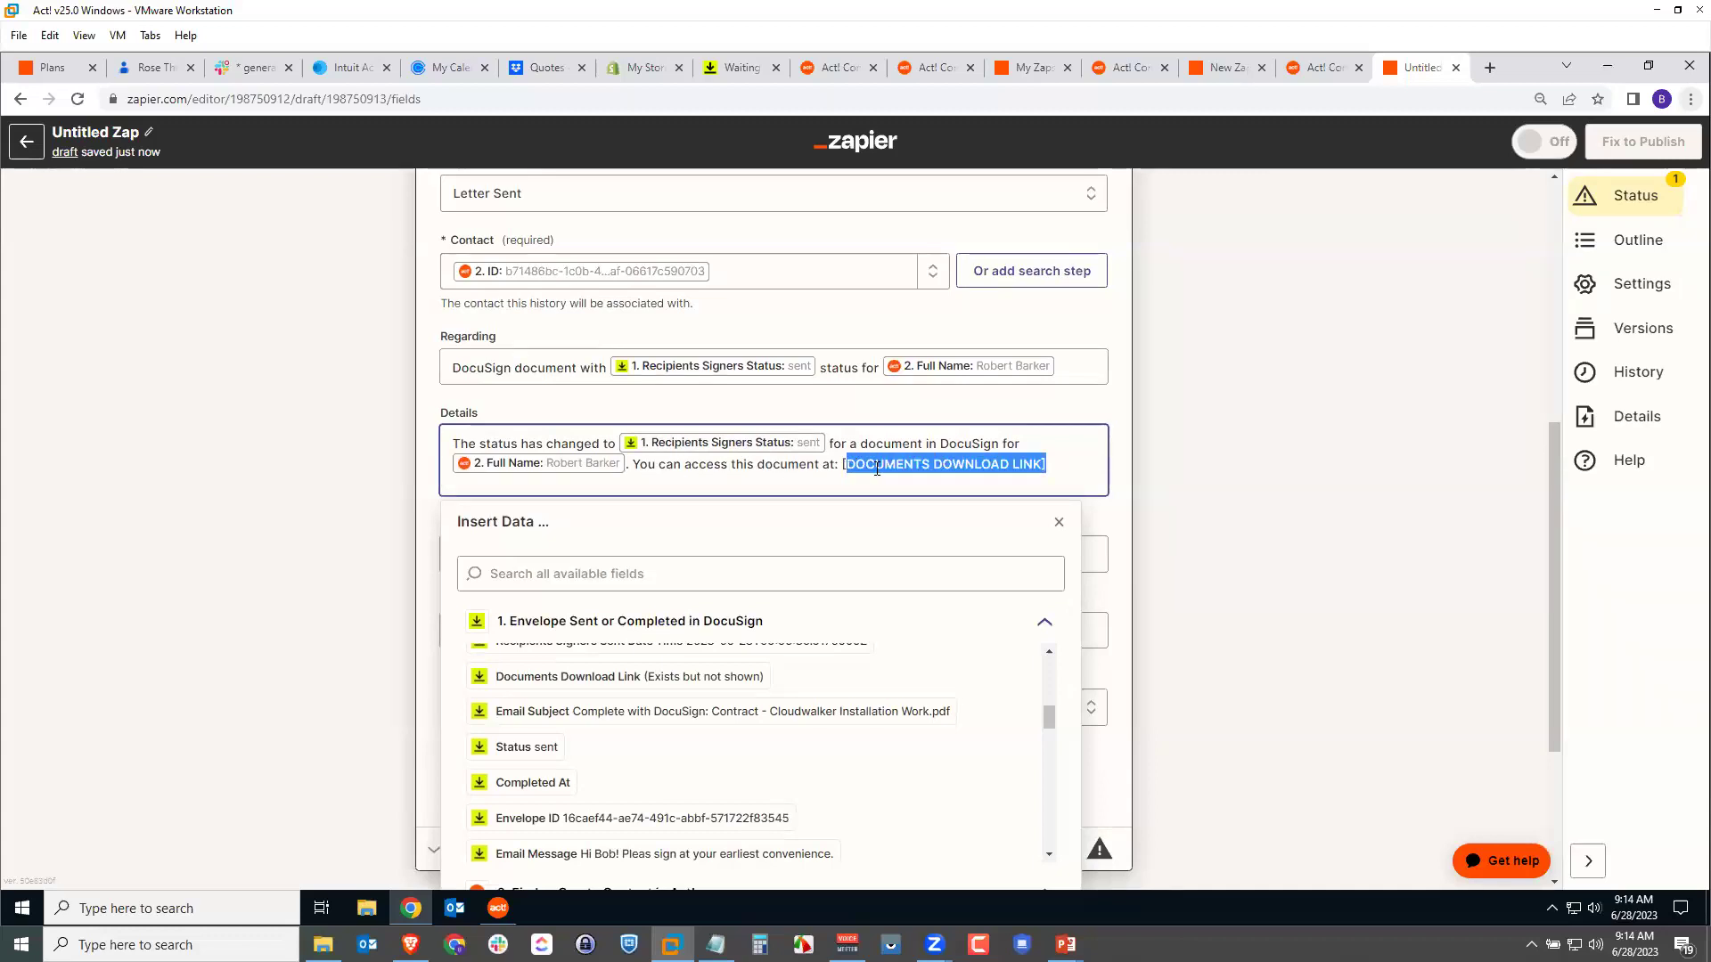
pyautogui.press('BackSpace')
pyautogui.press('BackSpace')
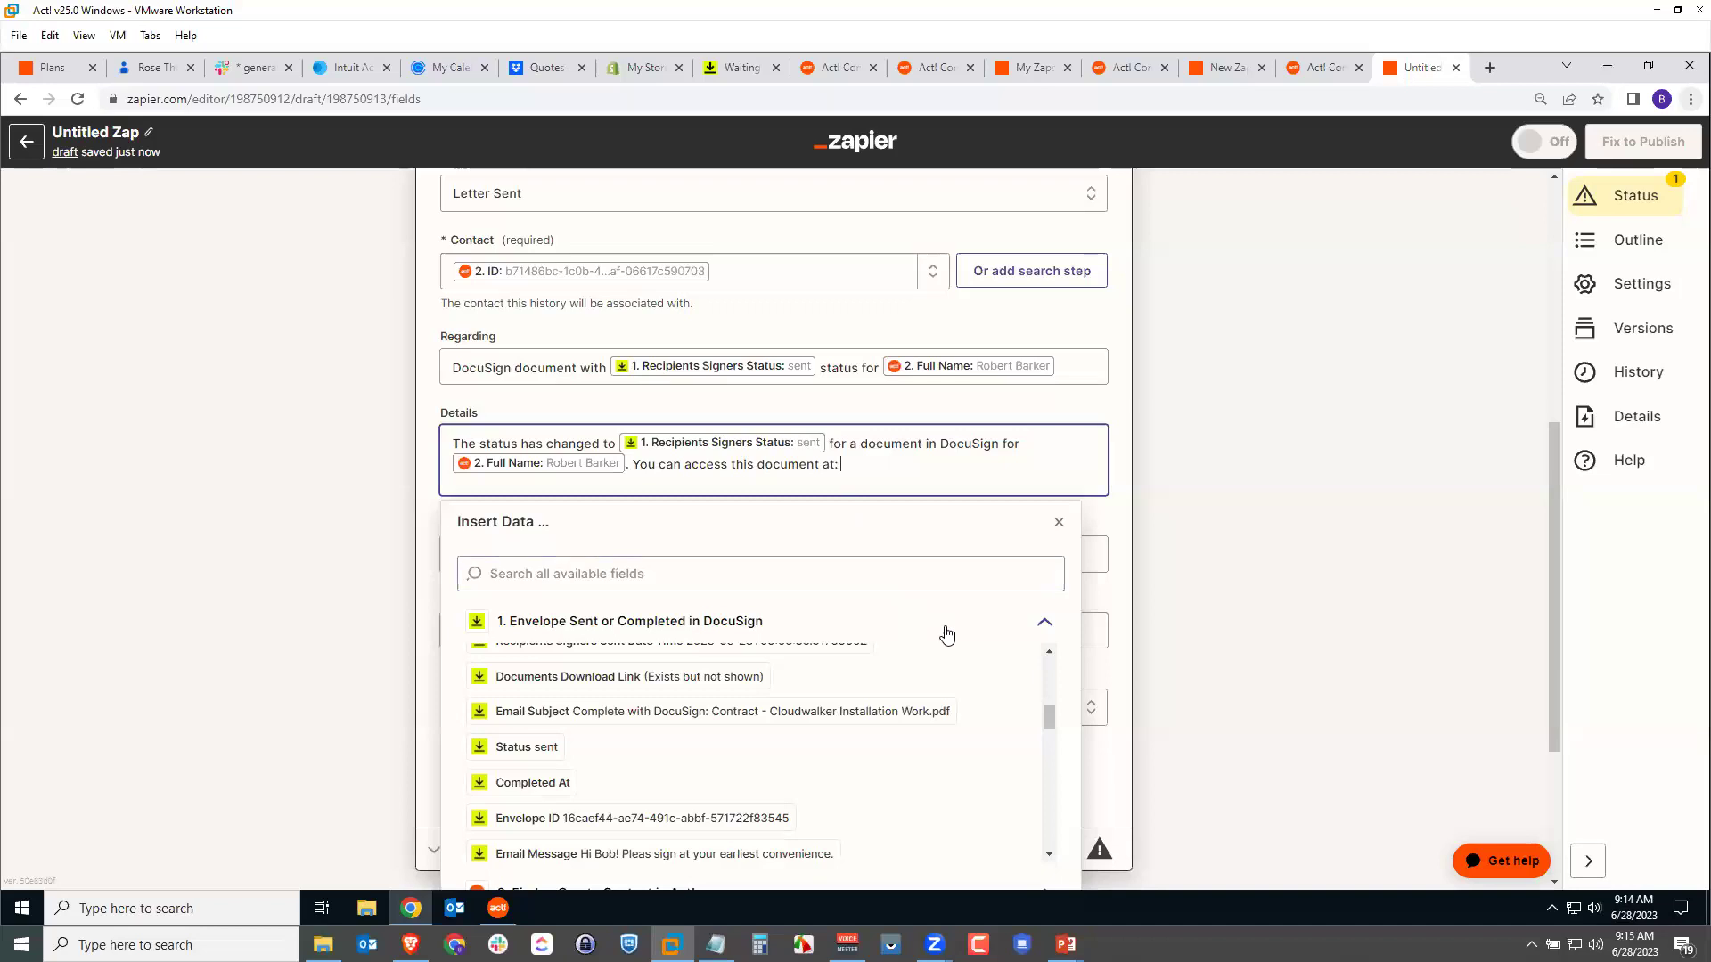
pyautogui.click(592, 684)
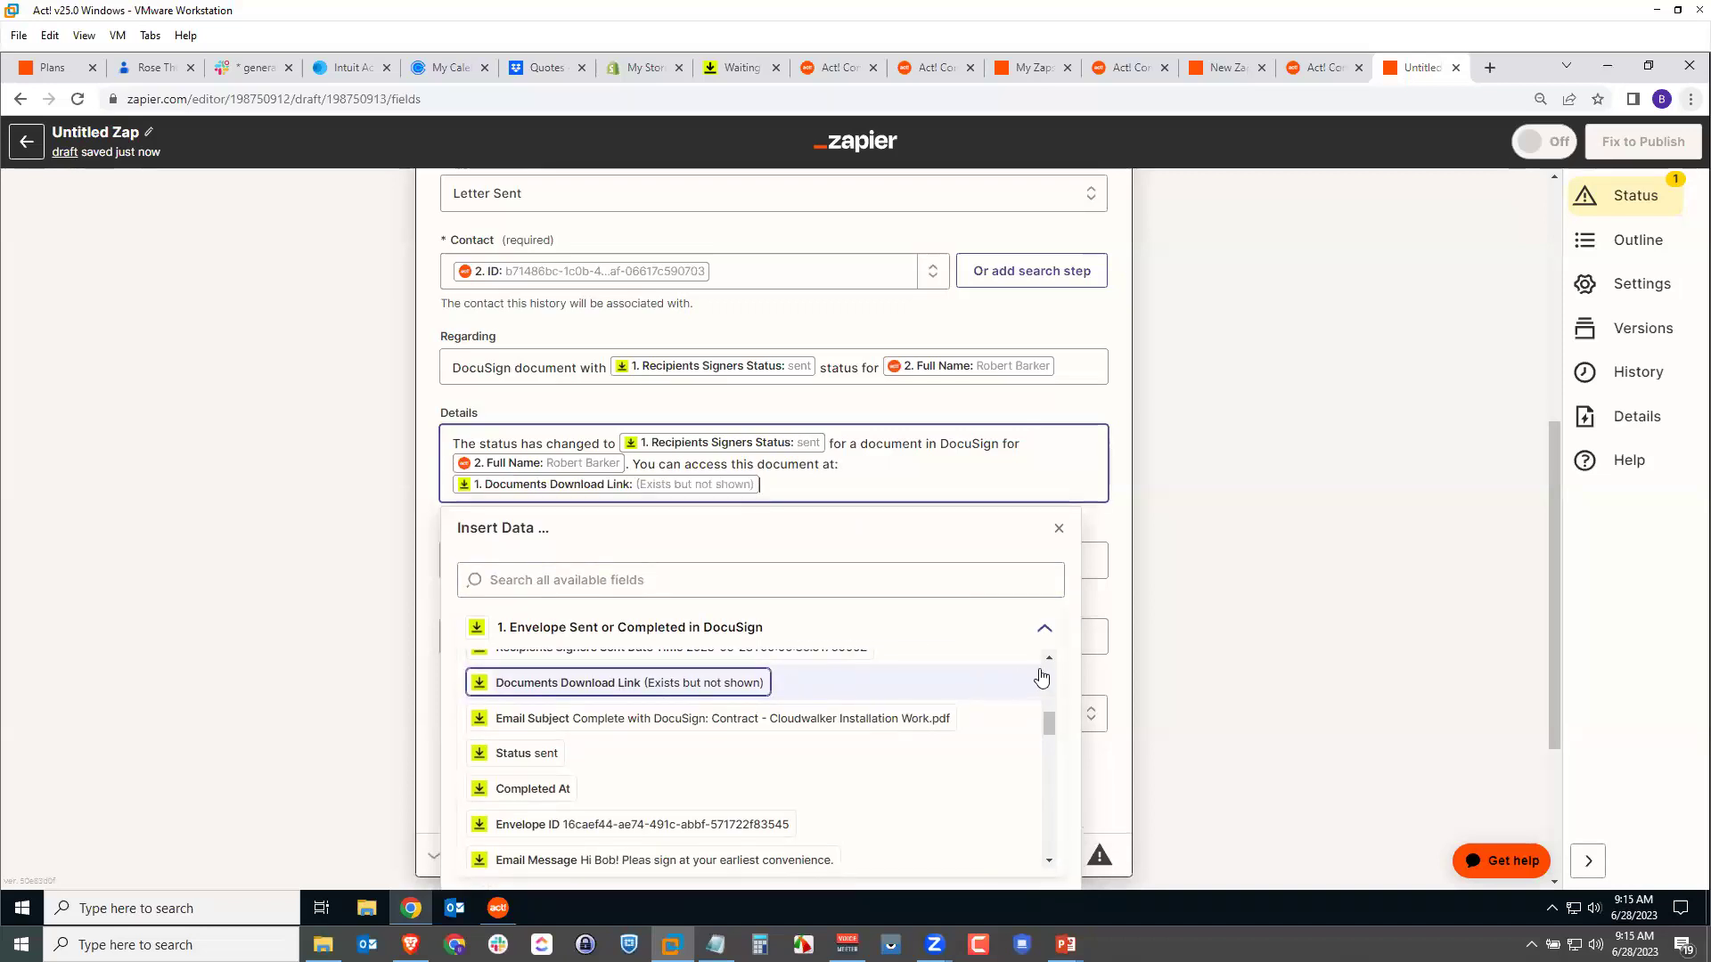
pyautogui.click(1271, 504)
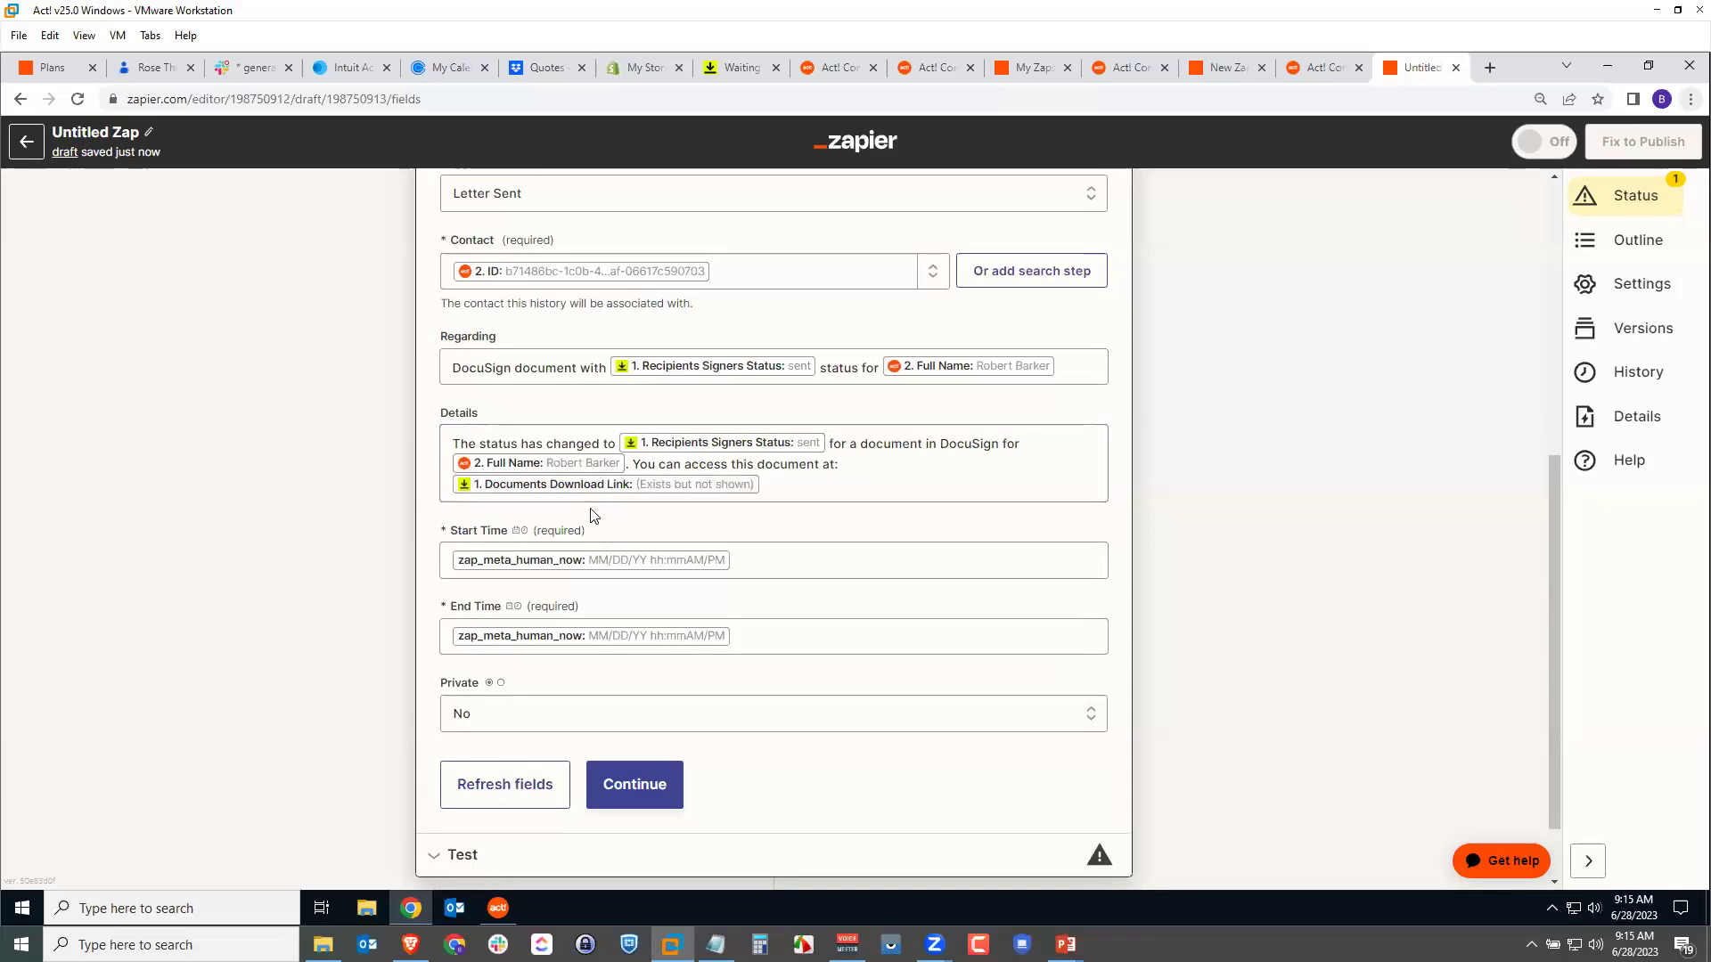
# Step: Set Start Time to the DocuSign Recipients Signers Sent Date Time instead of the current time
pyautogui.click(779, 560)
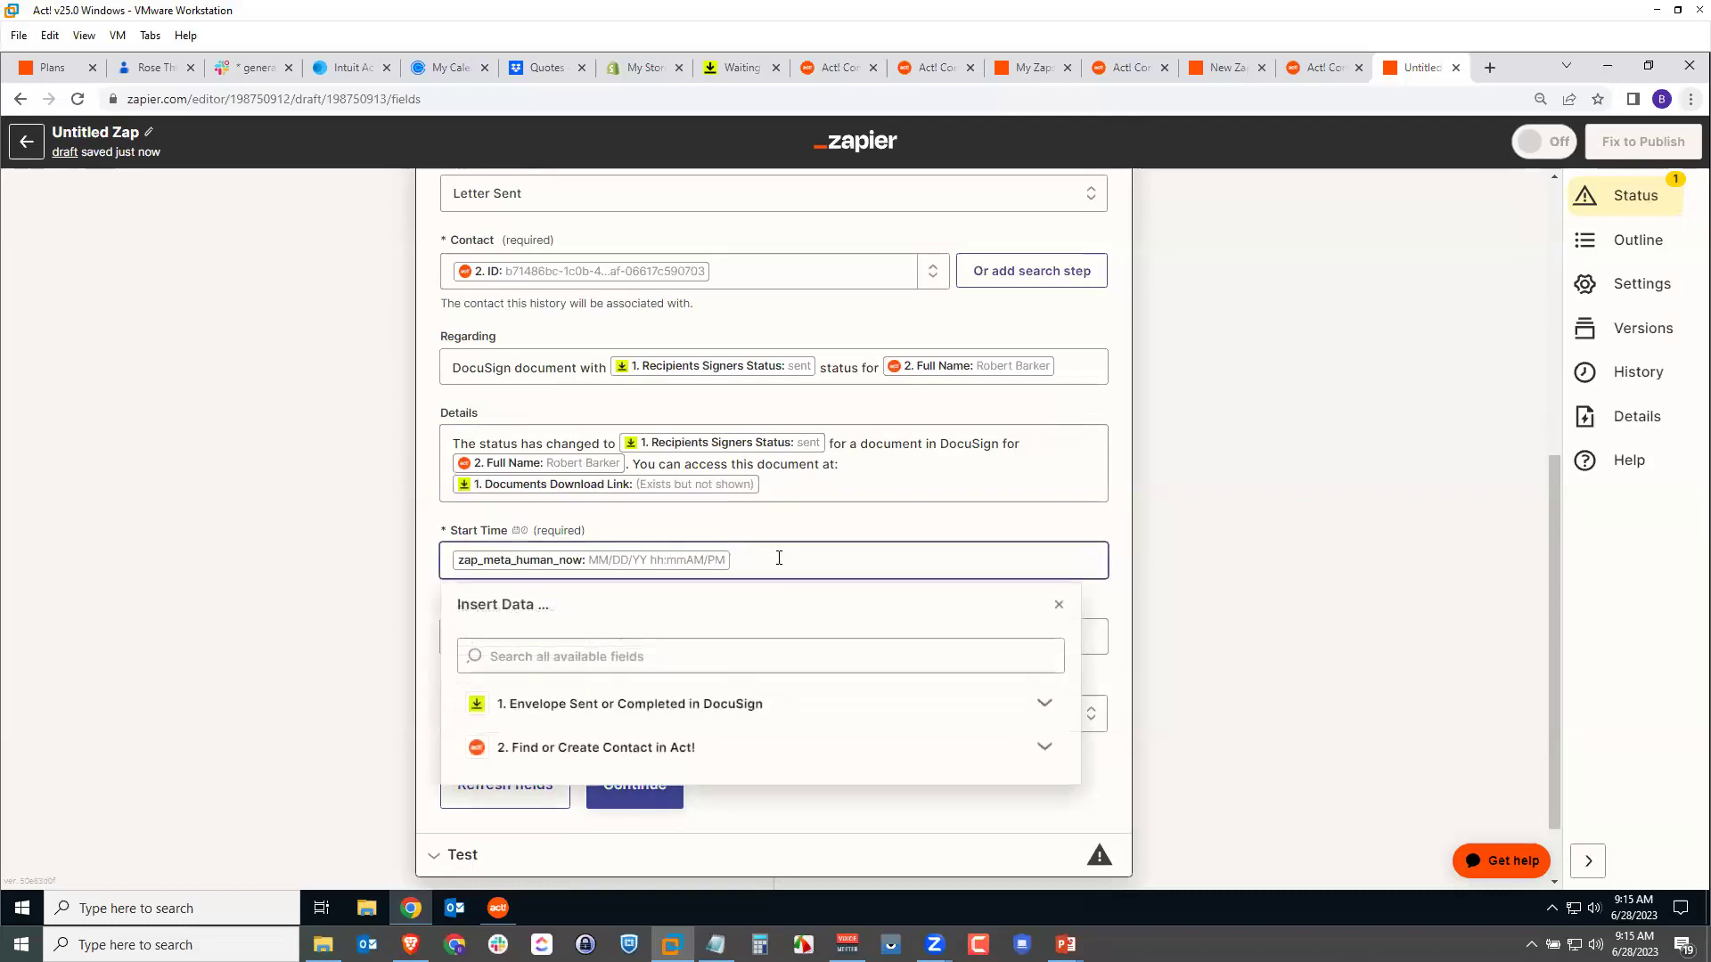
pyautogui.press('BackSpace')
pyautogui.click(1042, 704)
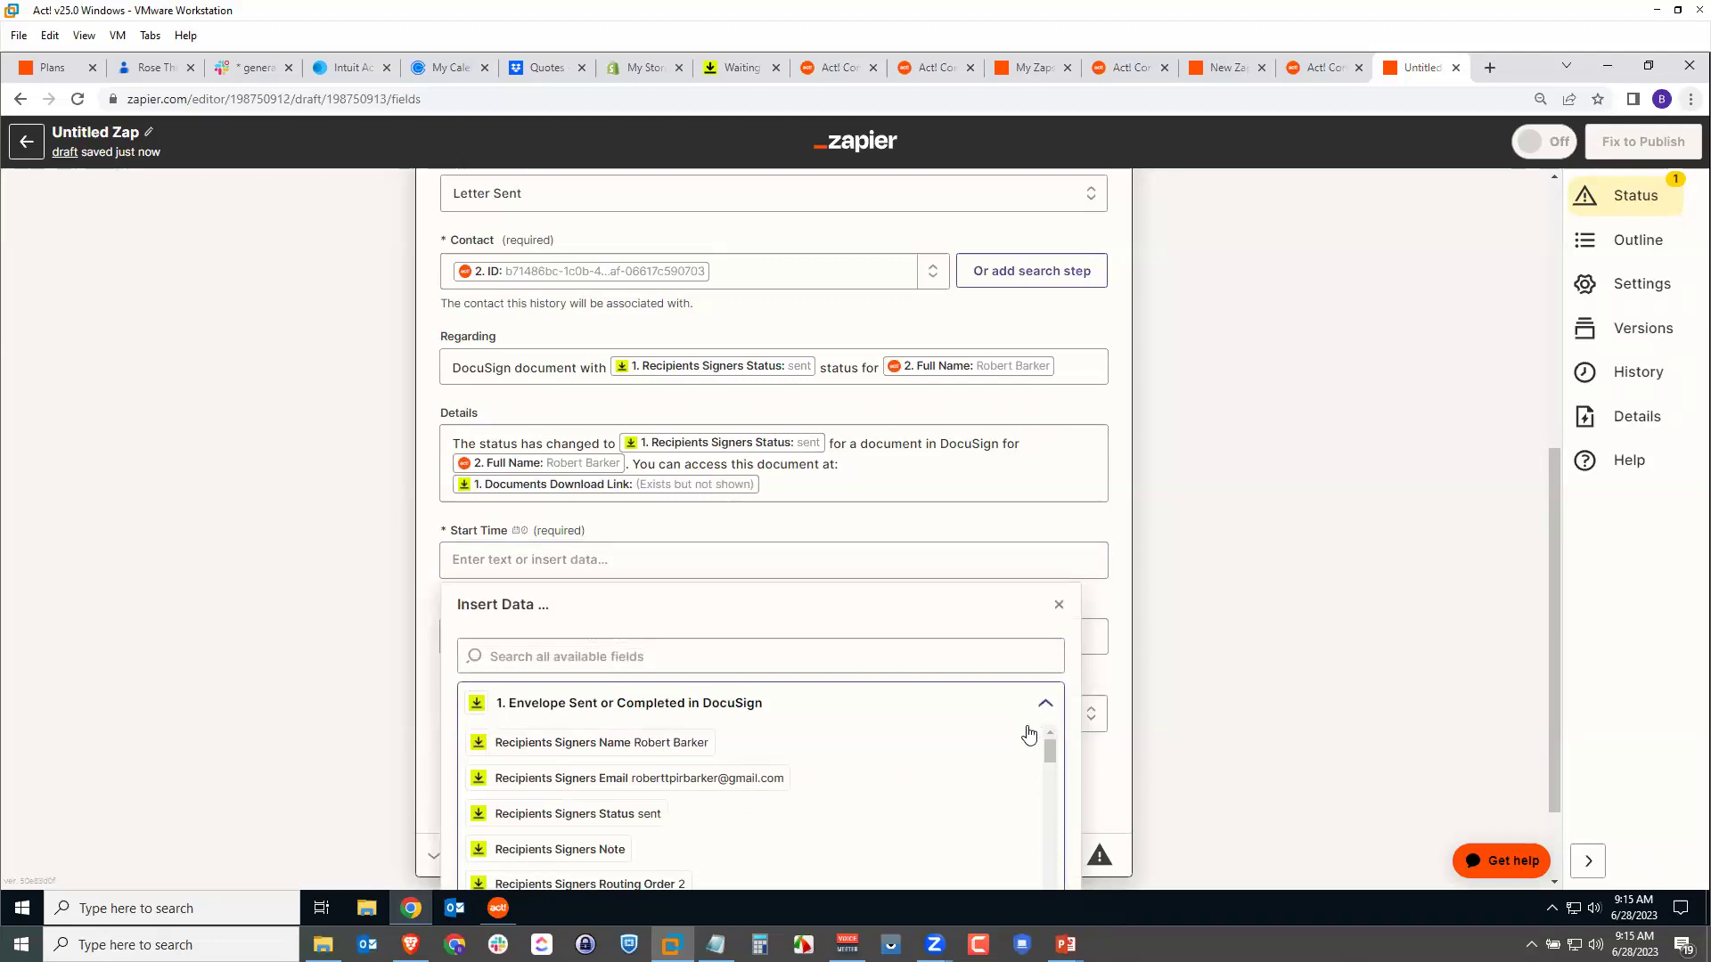
pyautogui.scroll(-2, 1190, 737)
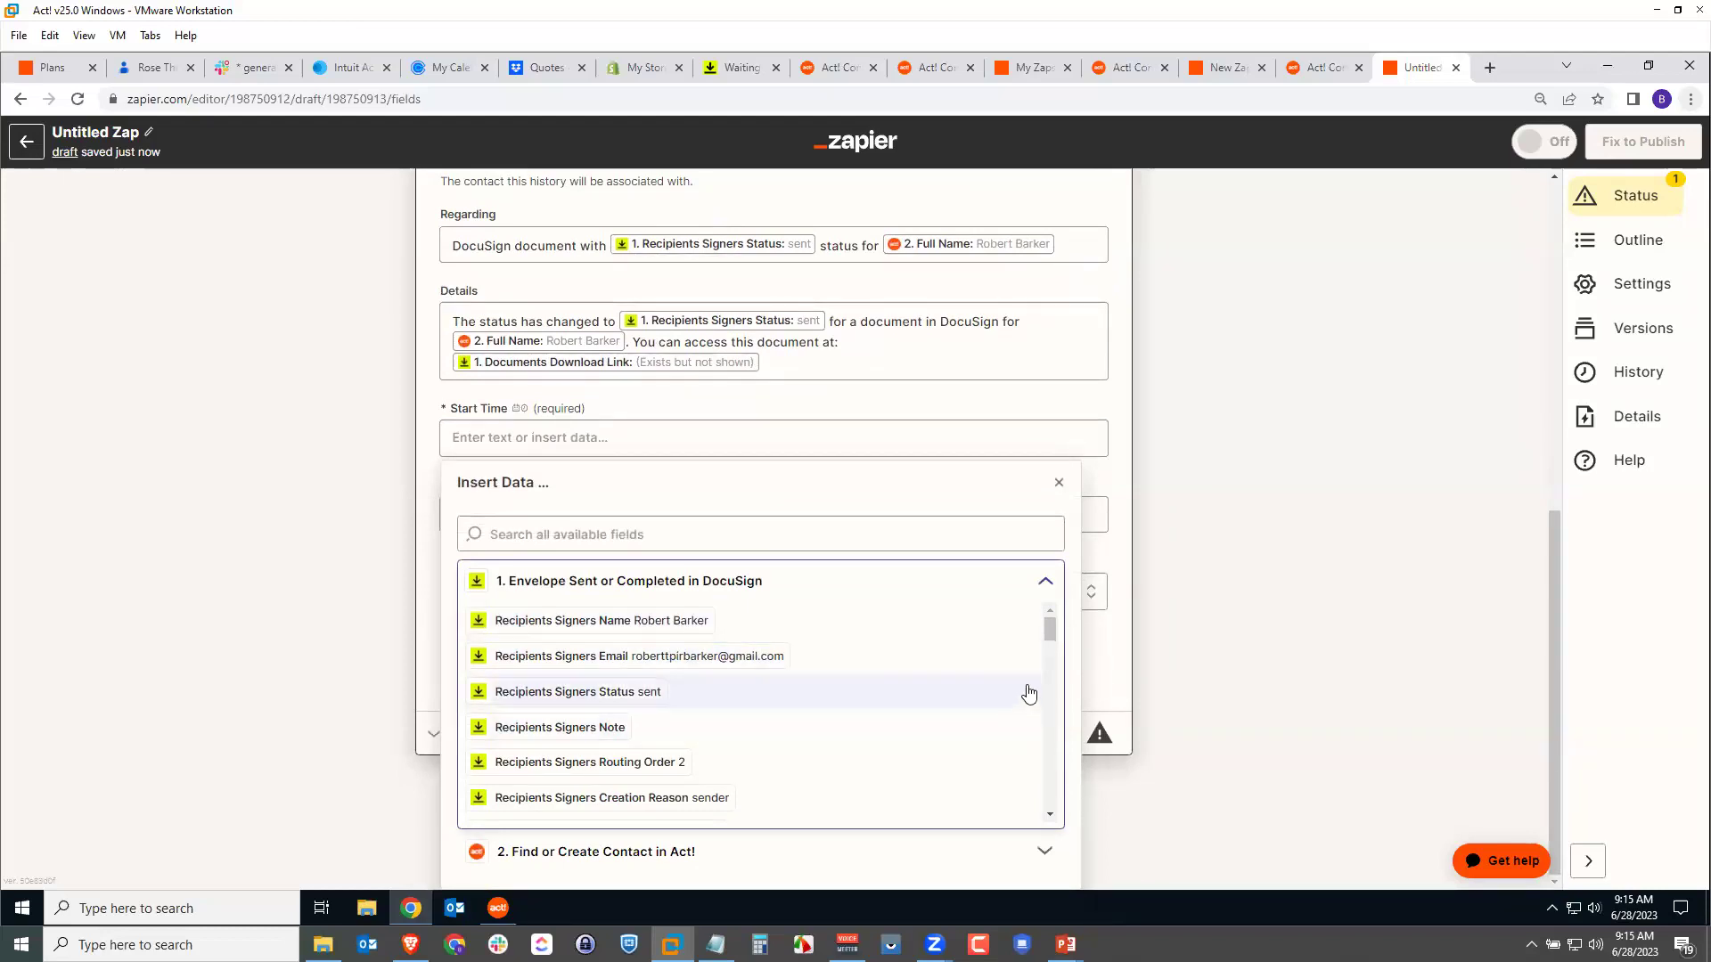
pyautogui.moveTo(1050, 626); pyautogui.dragTo(1053, 659)
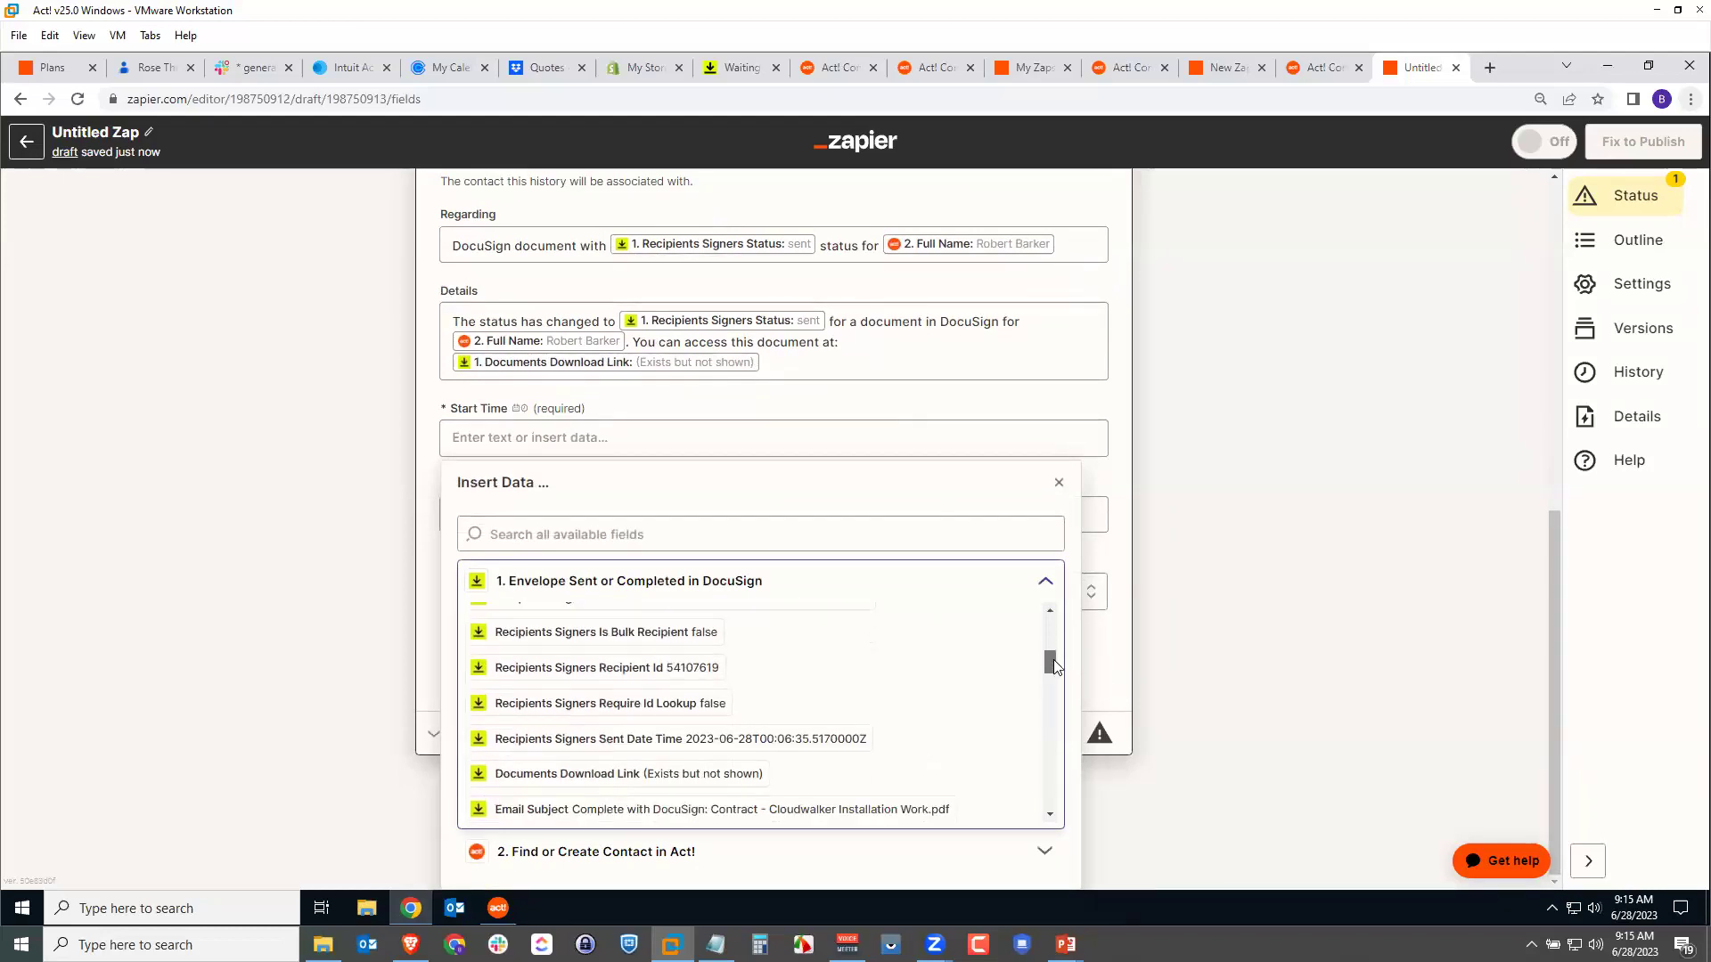
pyautogui.click(805, 745)
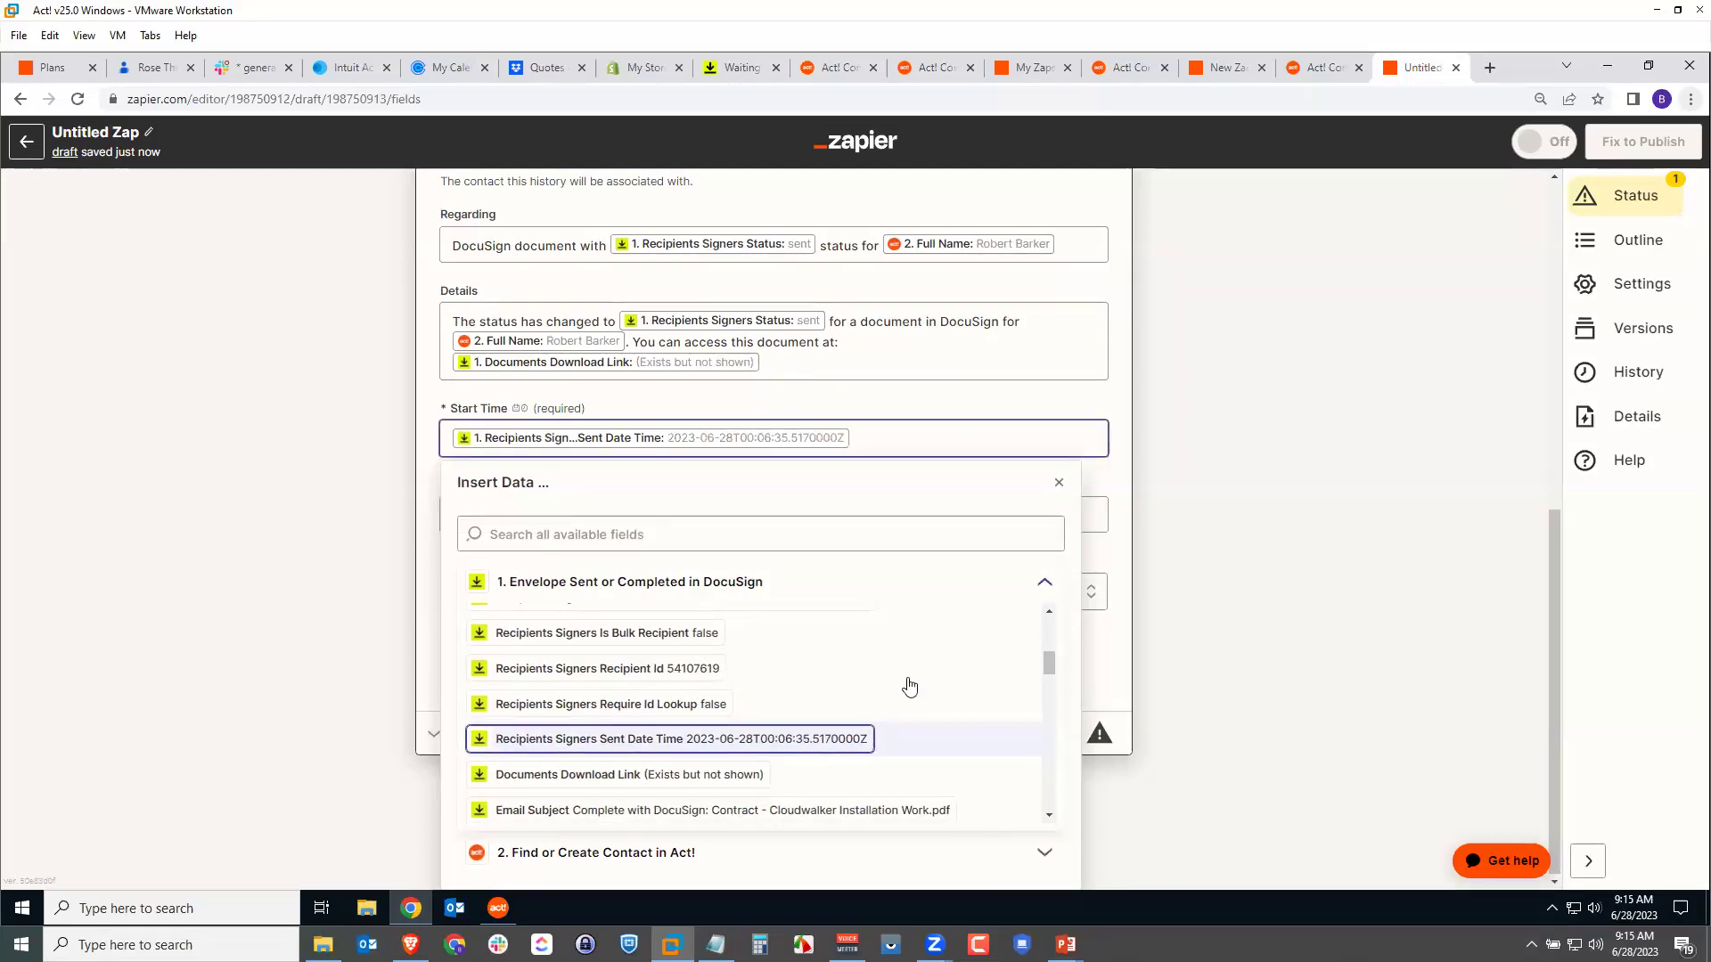
pyautogui.click(1112, 538)
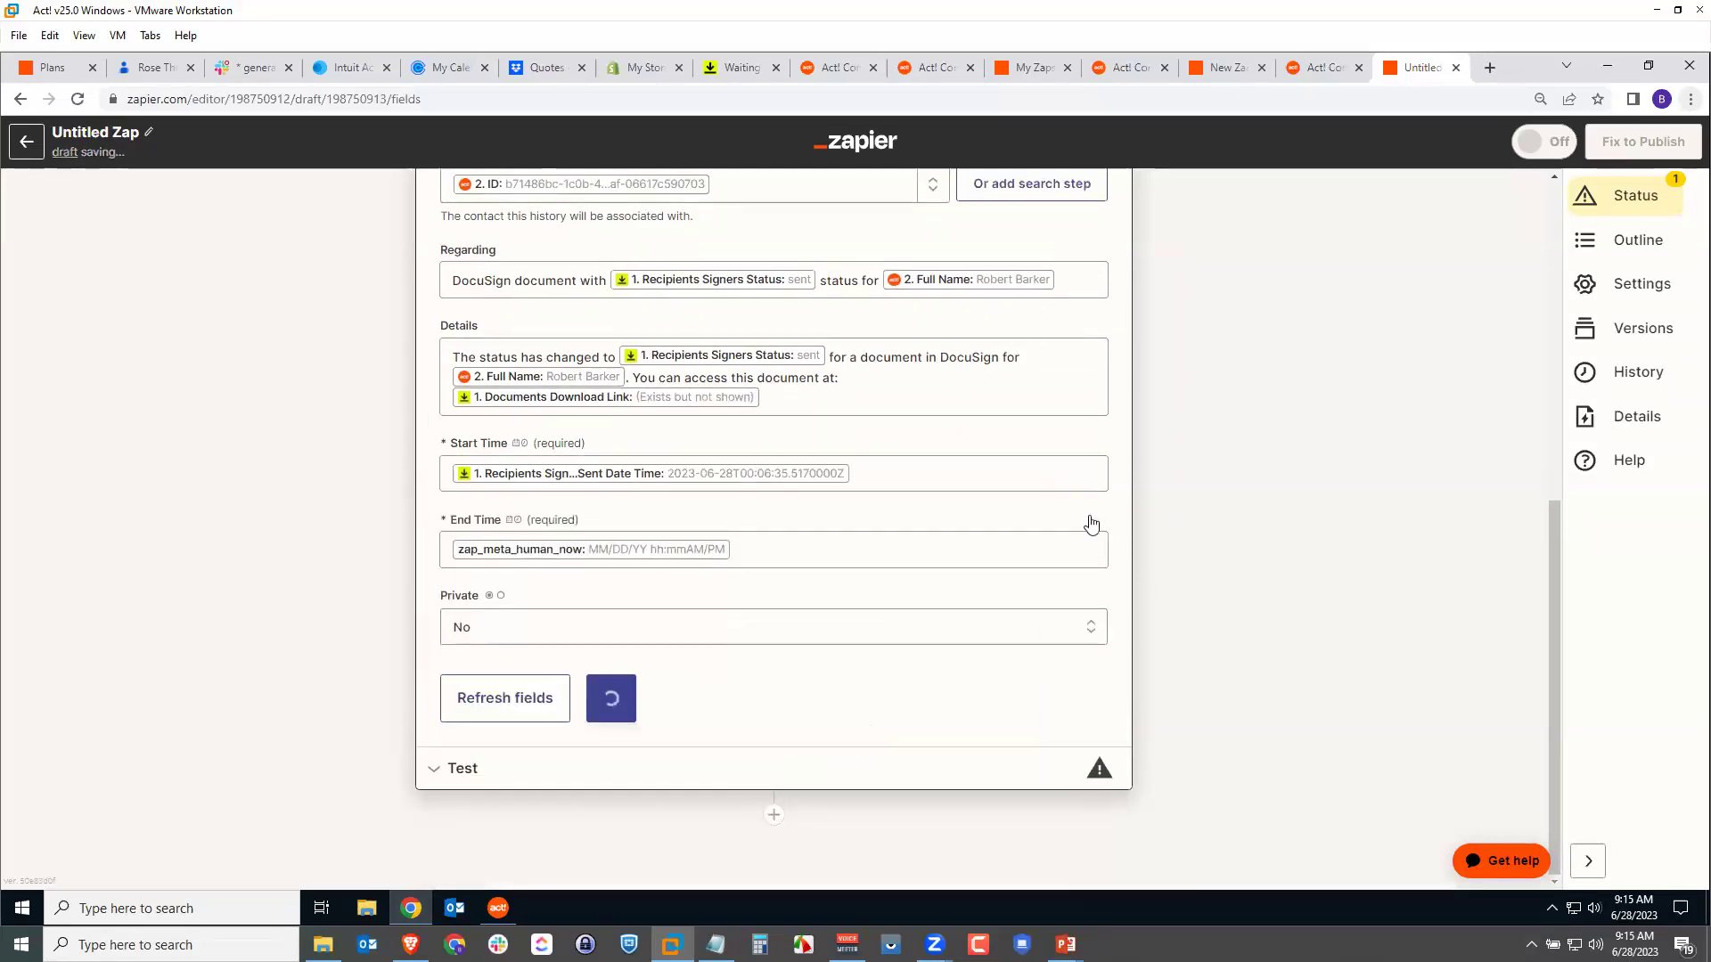
# Step: Set End Time to the DocuSign Recipients Signers Sent Date Time as well
pyautogui.click(784, 548)
pyautogui.press('BackSpace')
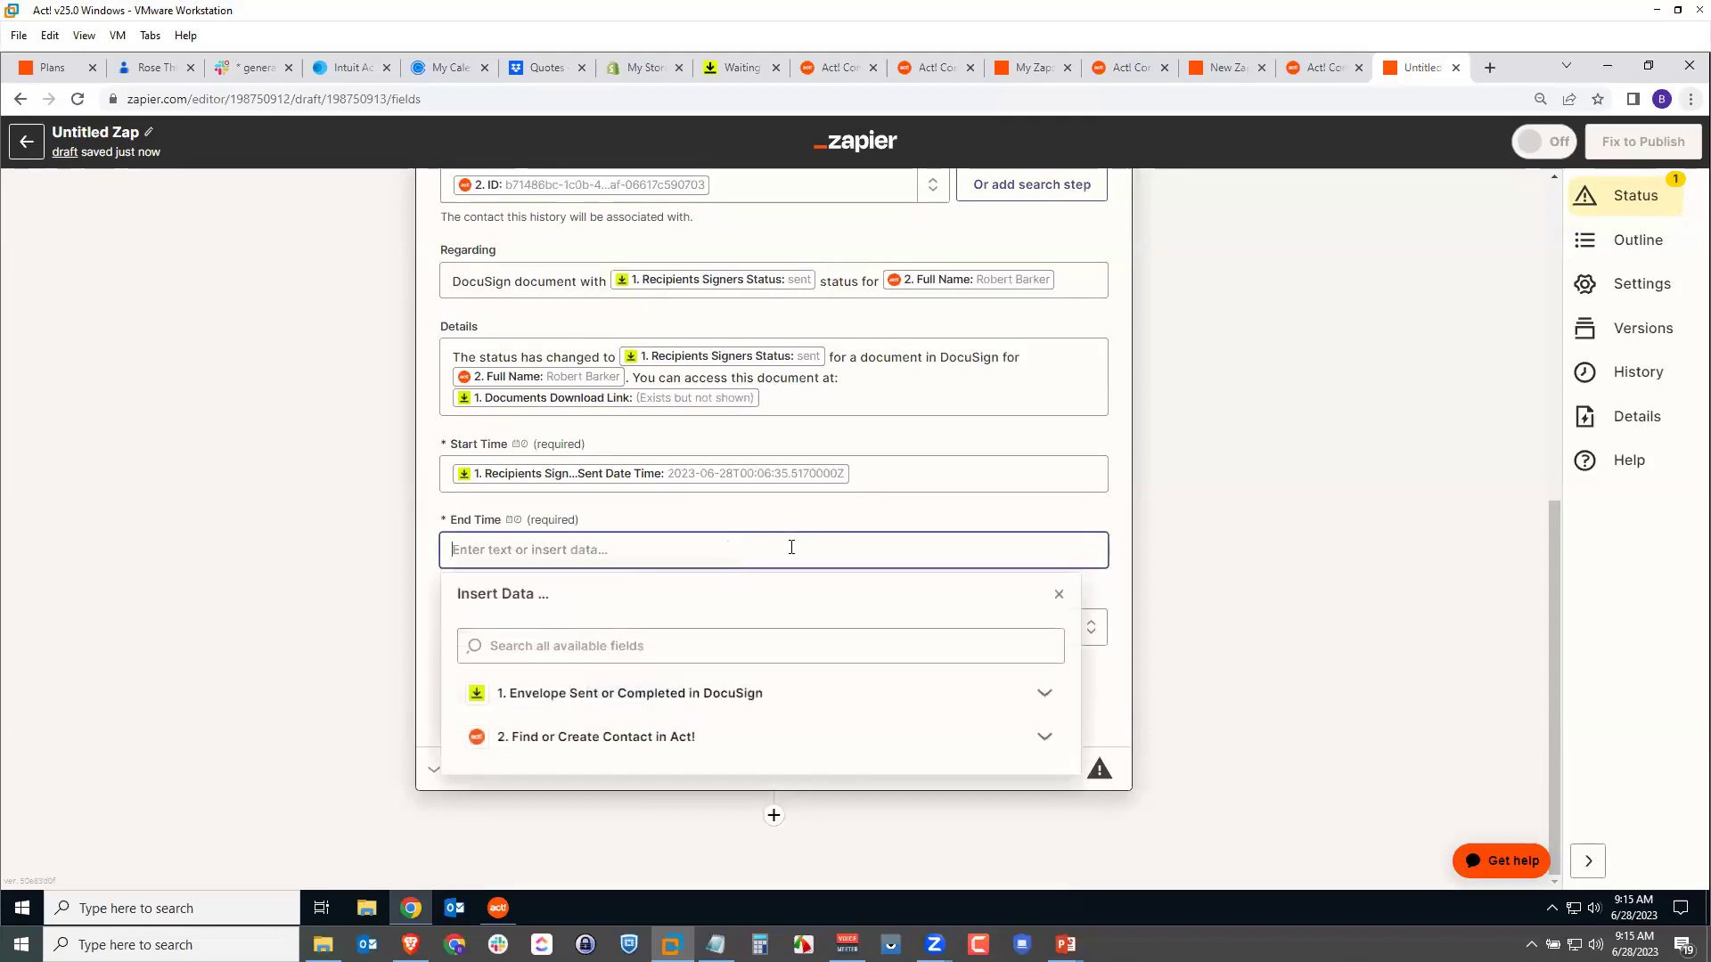
pyautogui.click(1048, 695)
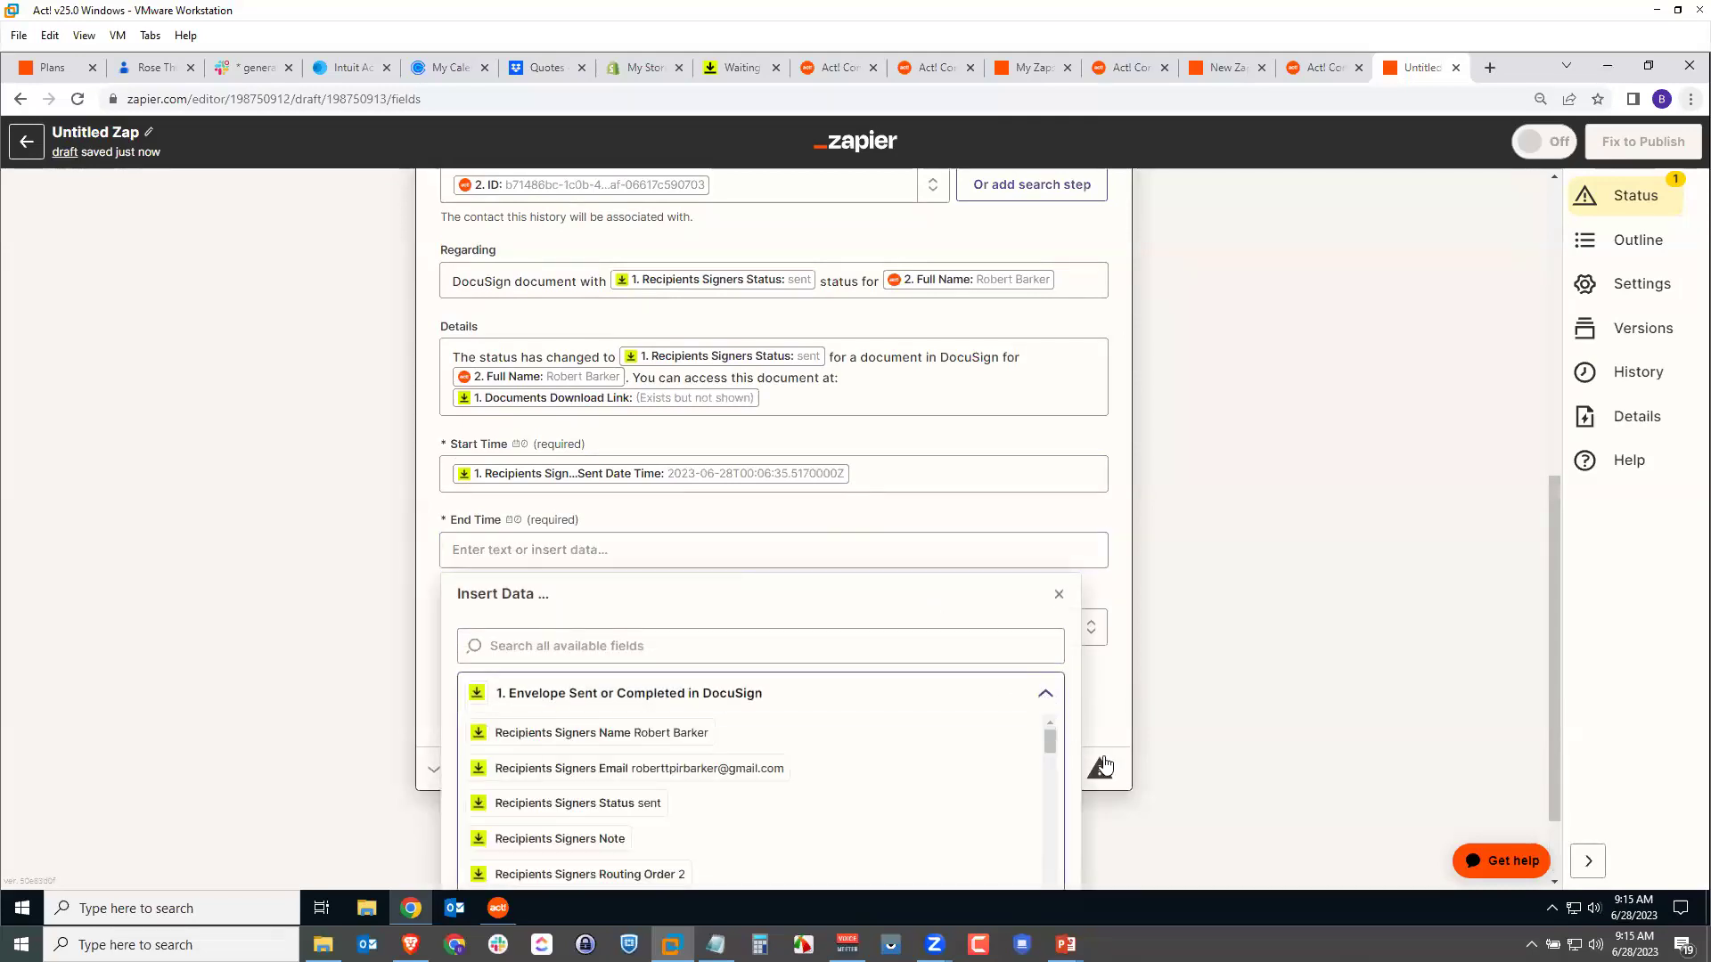
pyautogui.scroll(-1, 1069, 798)
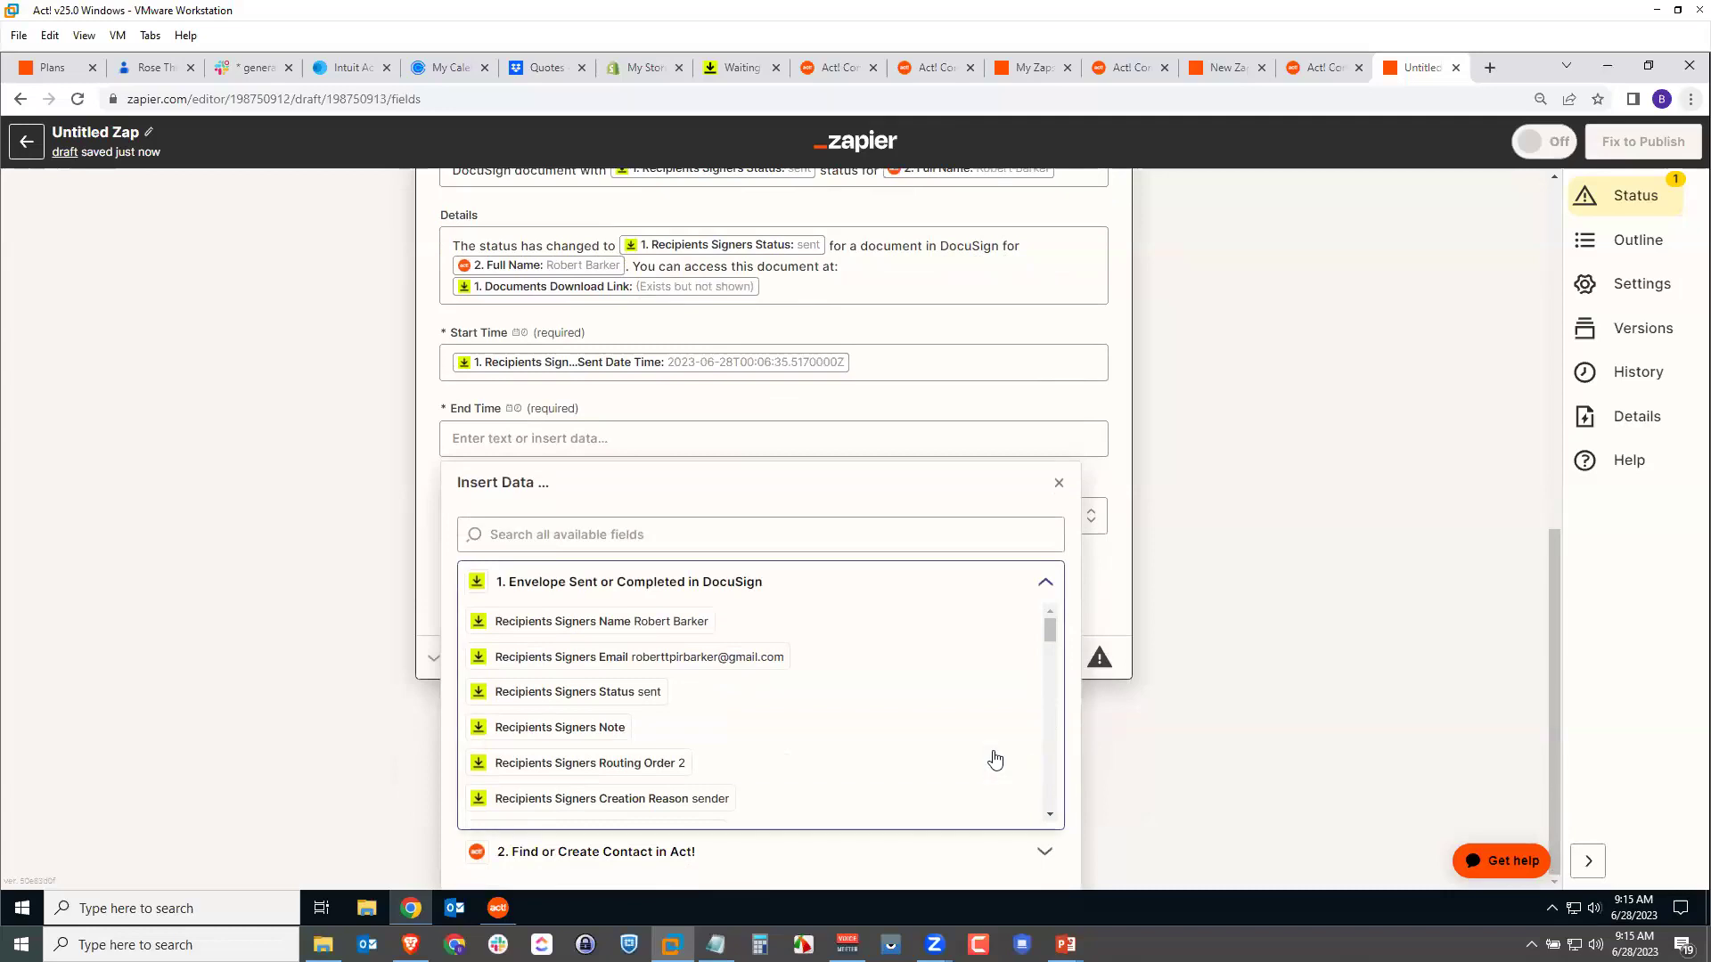
pyautogui.scroll(-2, 993, 757)
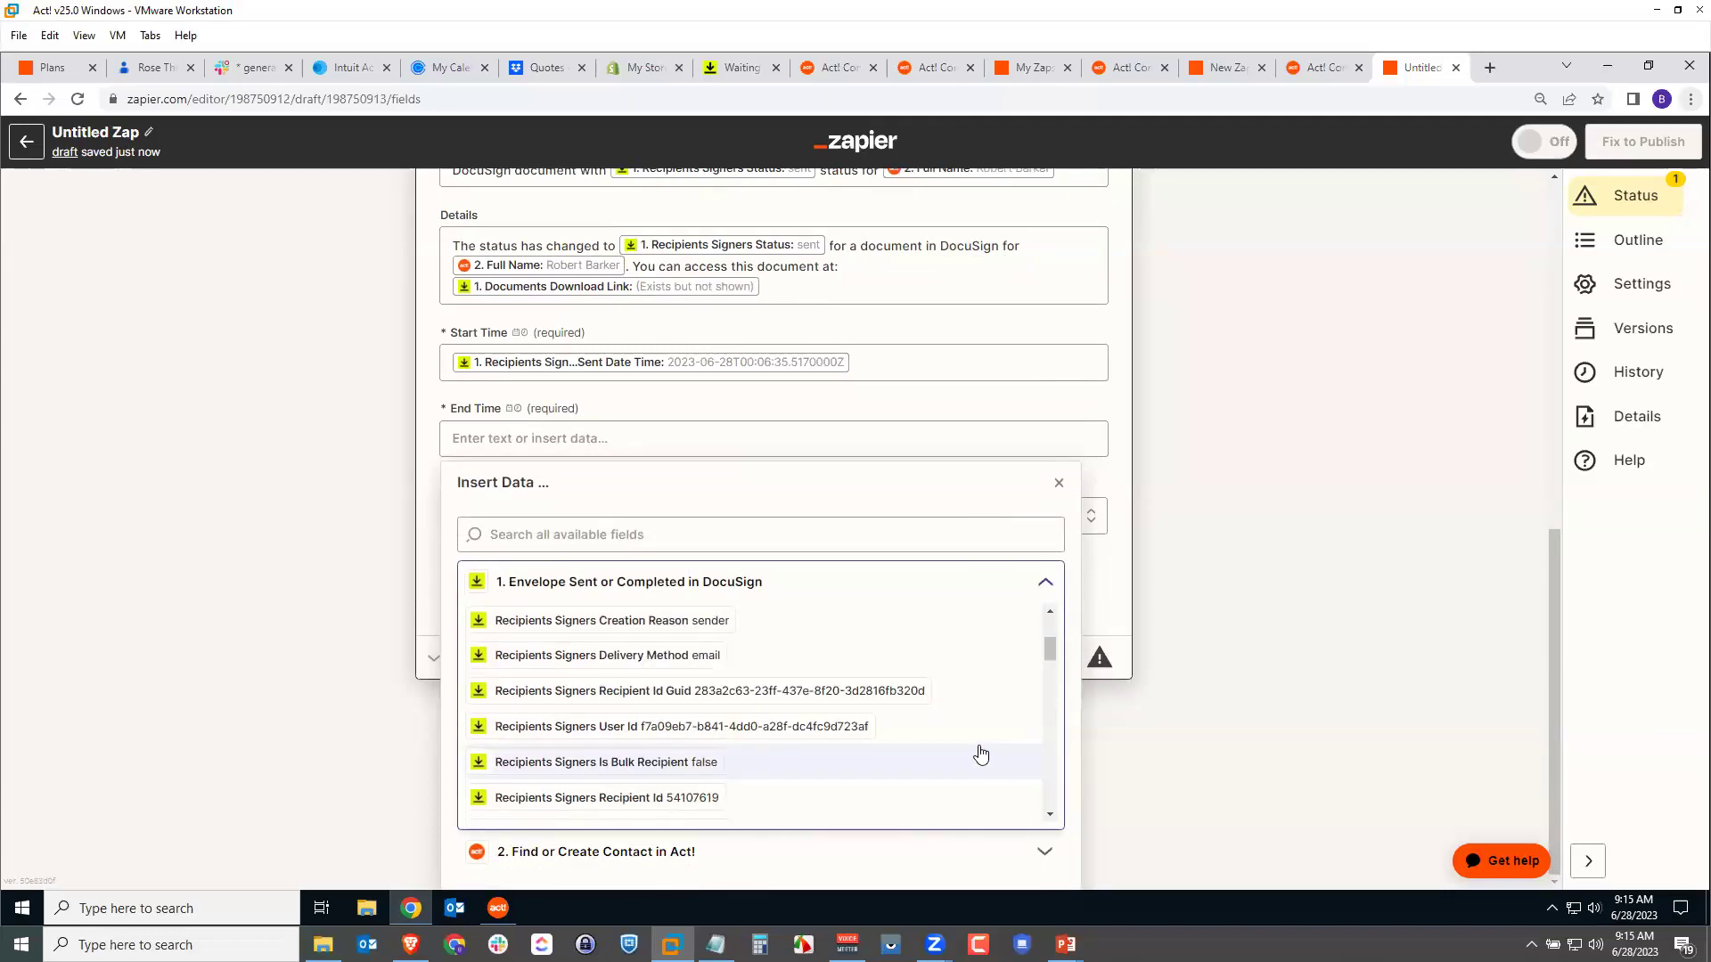
pyautogui.scroll(-1, 972, 755)
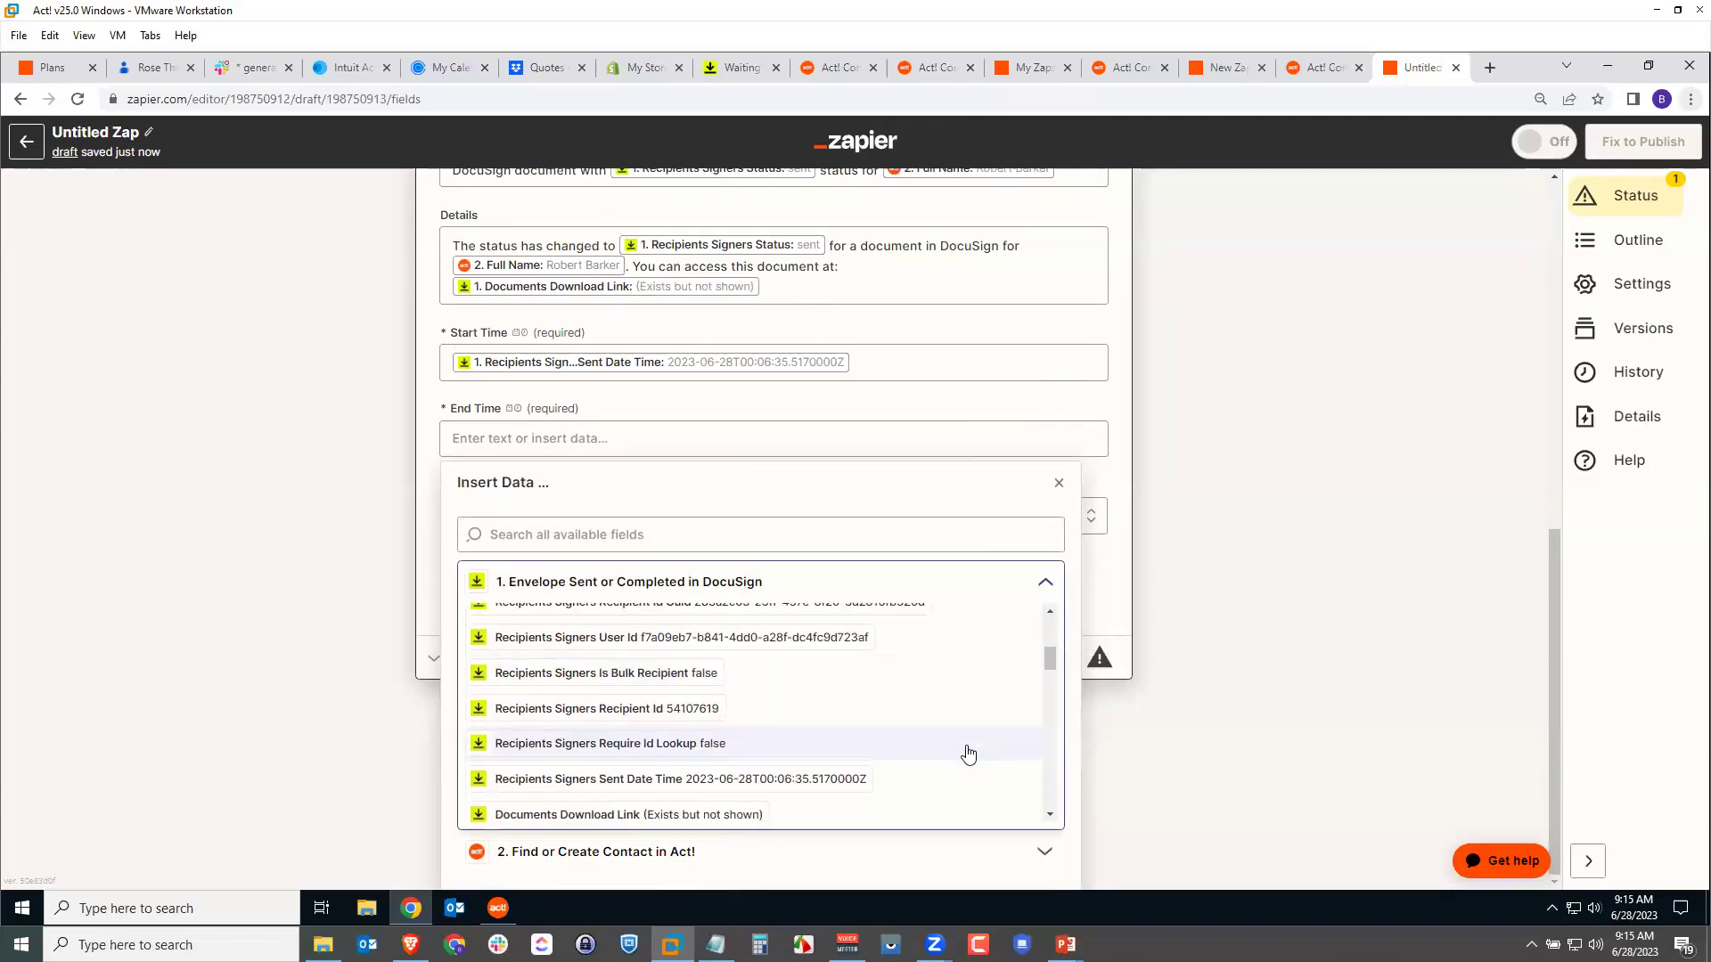
pyautogui.click(902, 782)
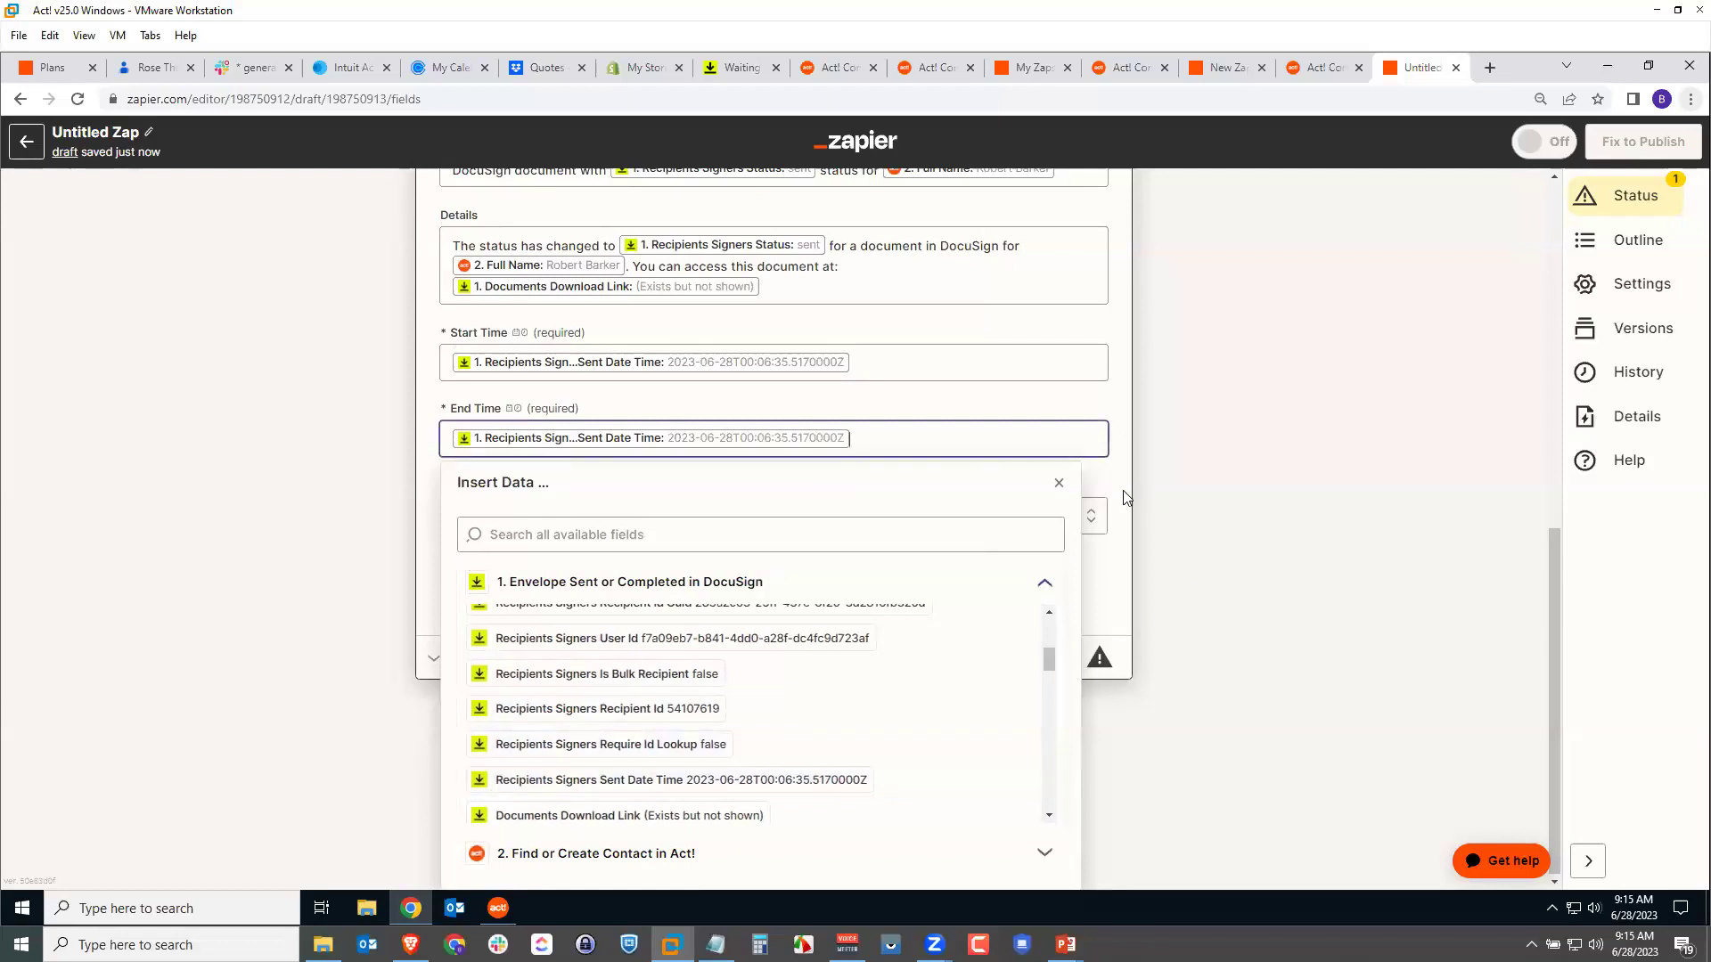
pyautogui.click(1123, 497)
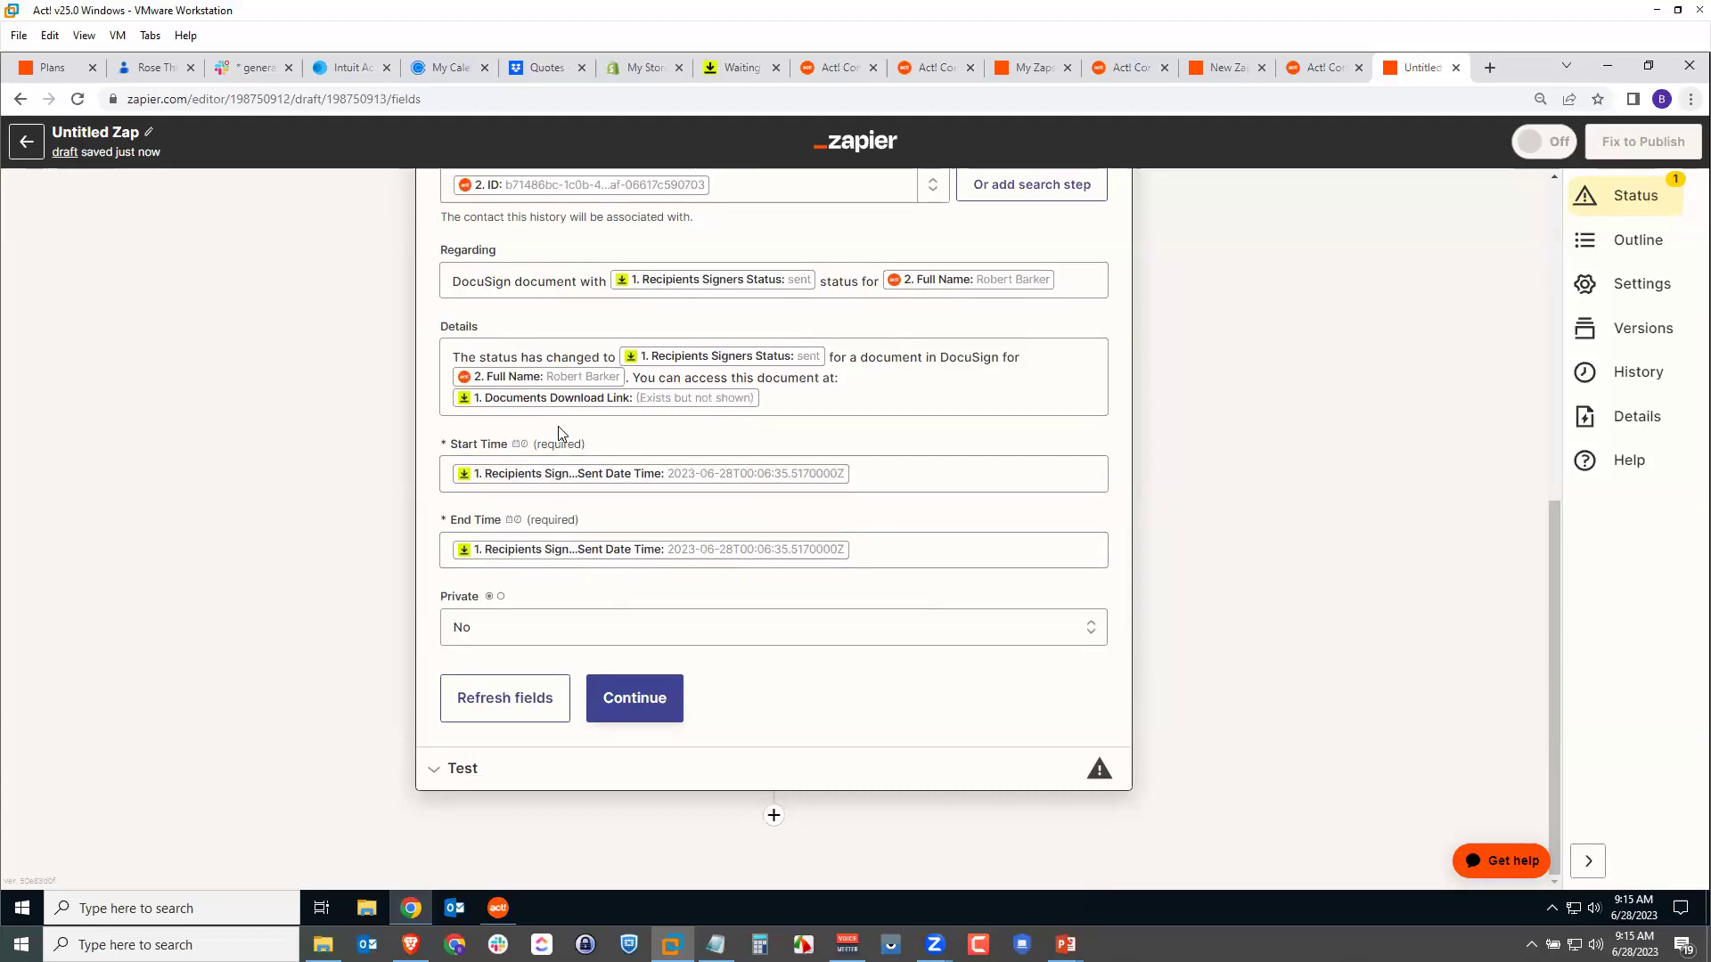
# Step: Test the action, sending a Letter Sent history for the Crosscut Brewery contact to Act!
pyautogui.click(634, 699)
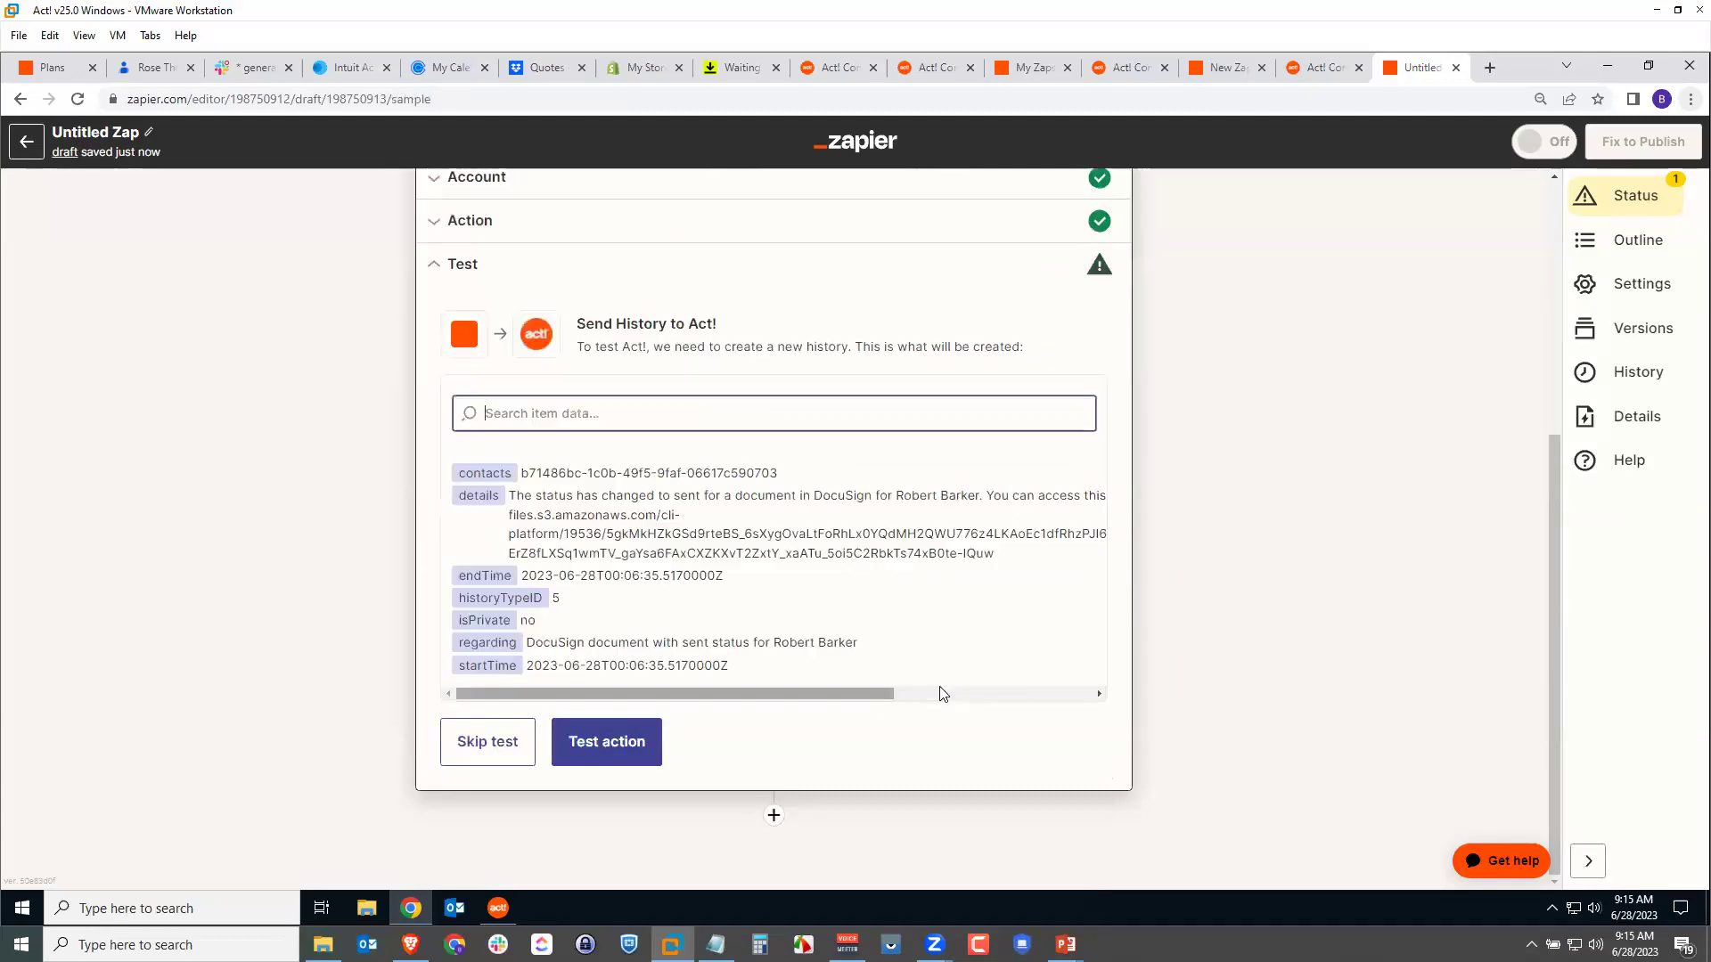
pyautogui.click(606, 742)
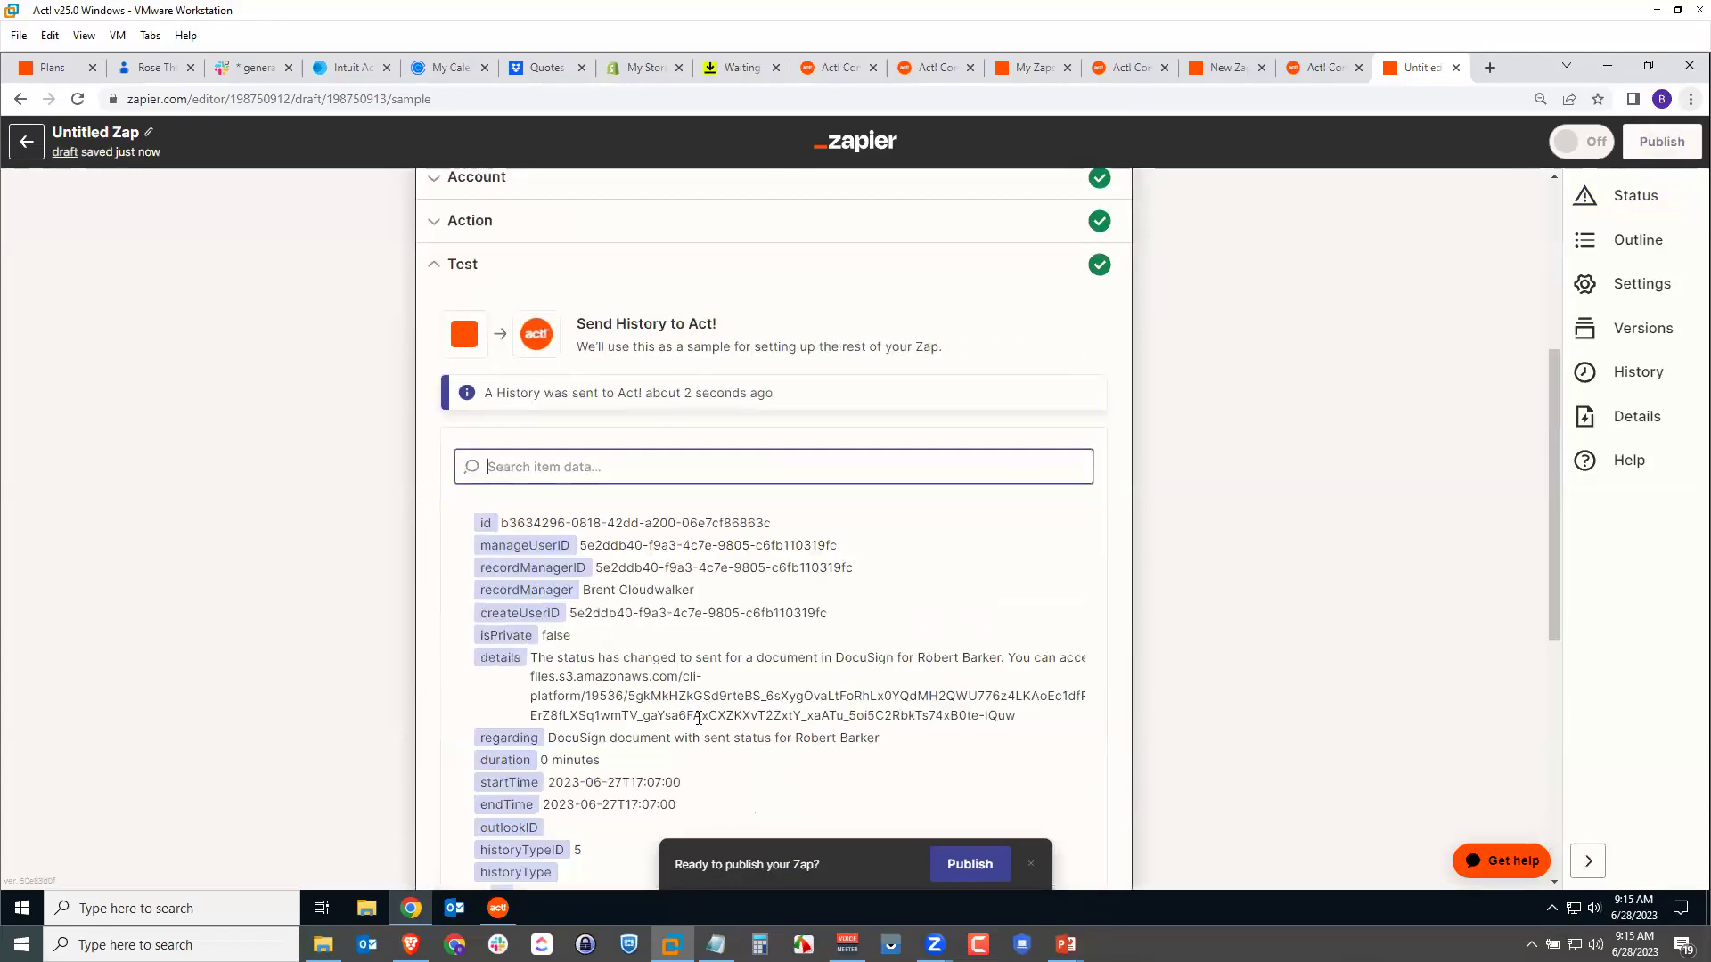
pyautogui.click(1125, 570)
pyautogui.scroll(-6, 1125, 570)
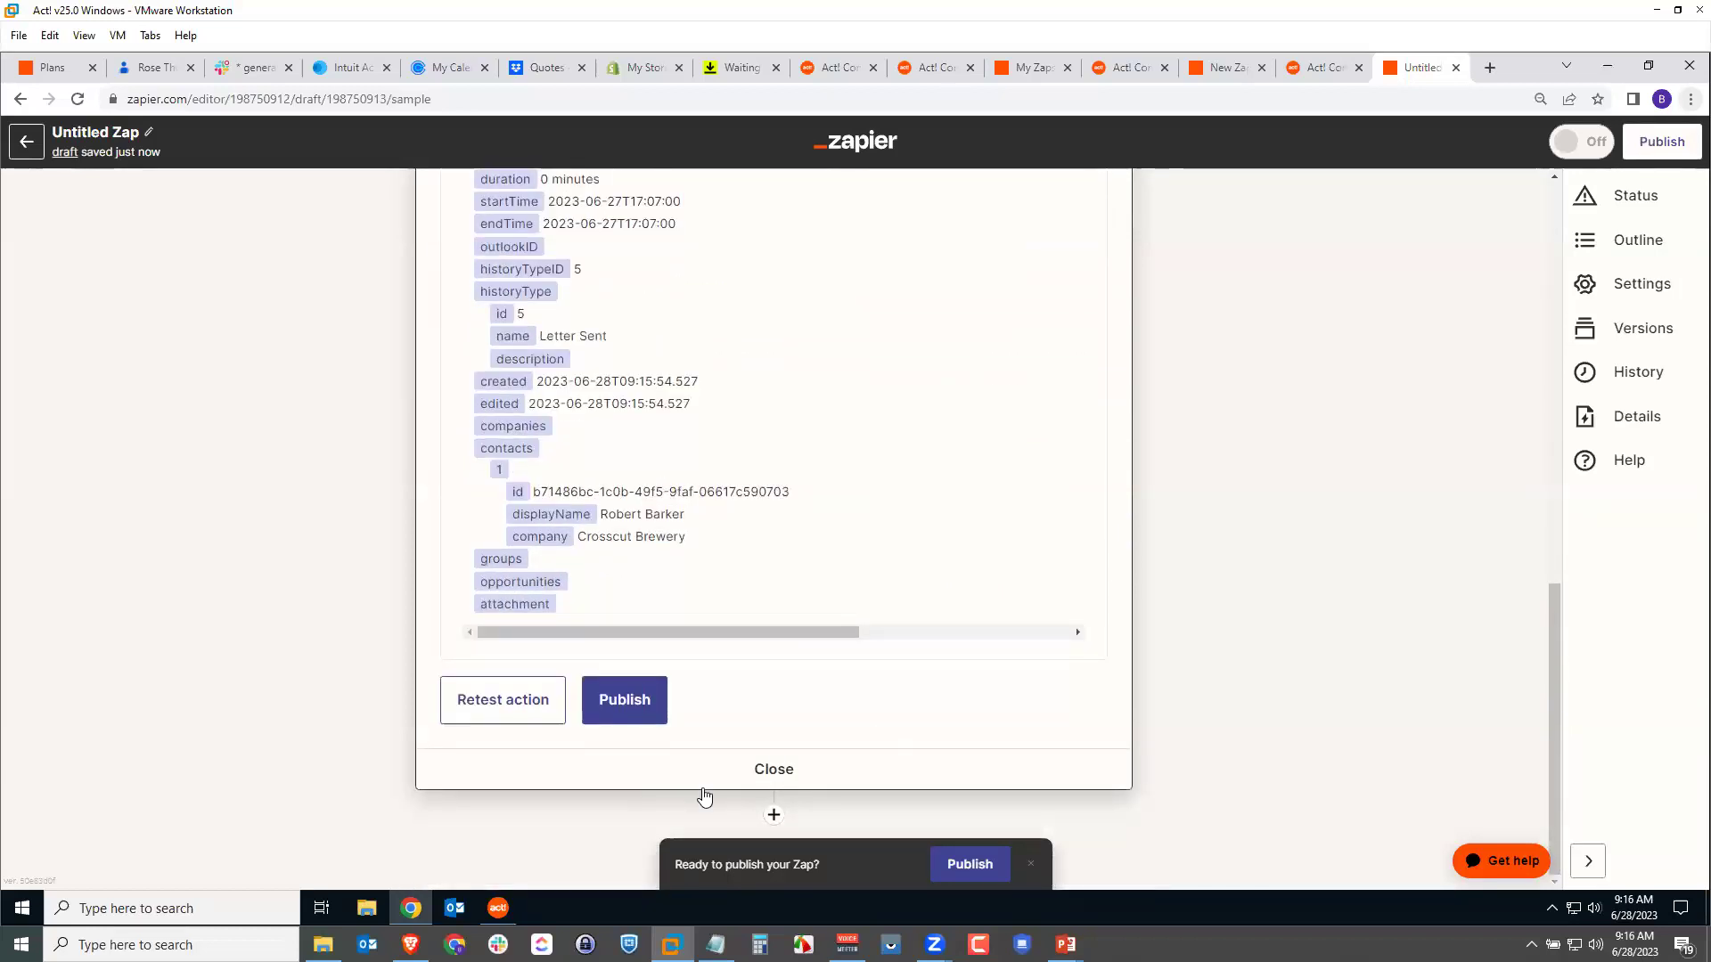
pyautogui.click(498, 908)
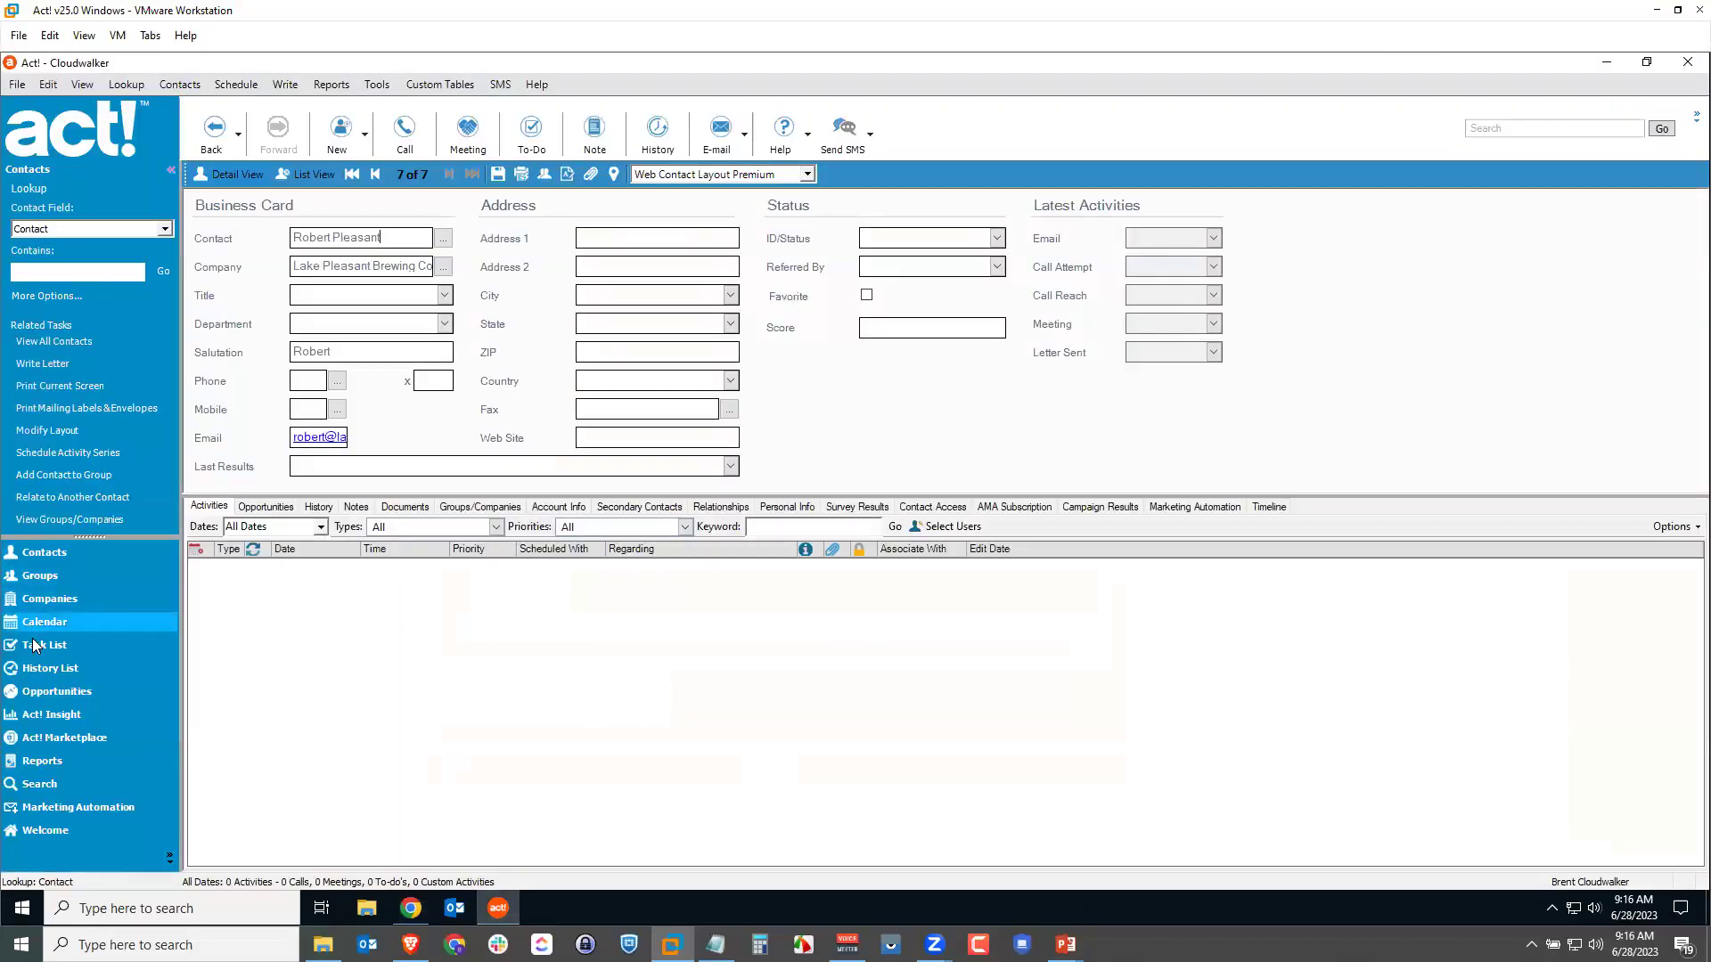
# Step: Check the new 5:07 PM Letter Sent DocuSign history and its Details link in Act!'s History List
pyautogui.click(48, 671)
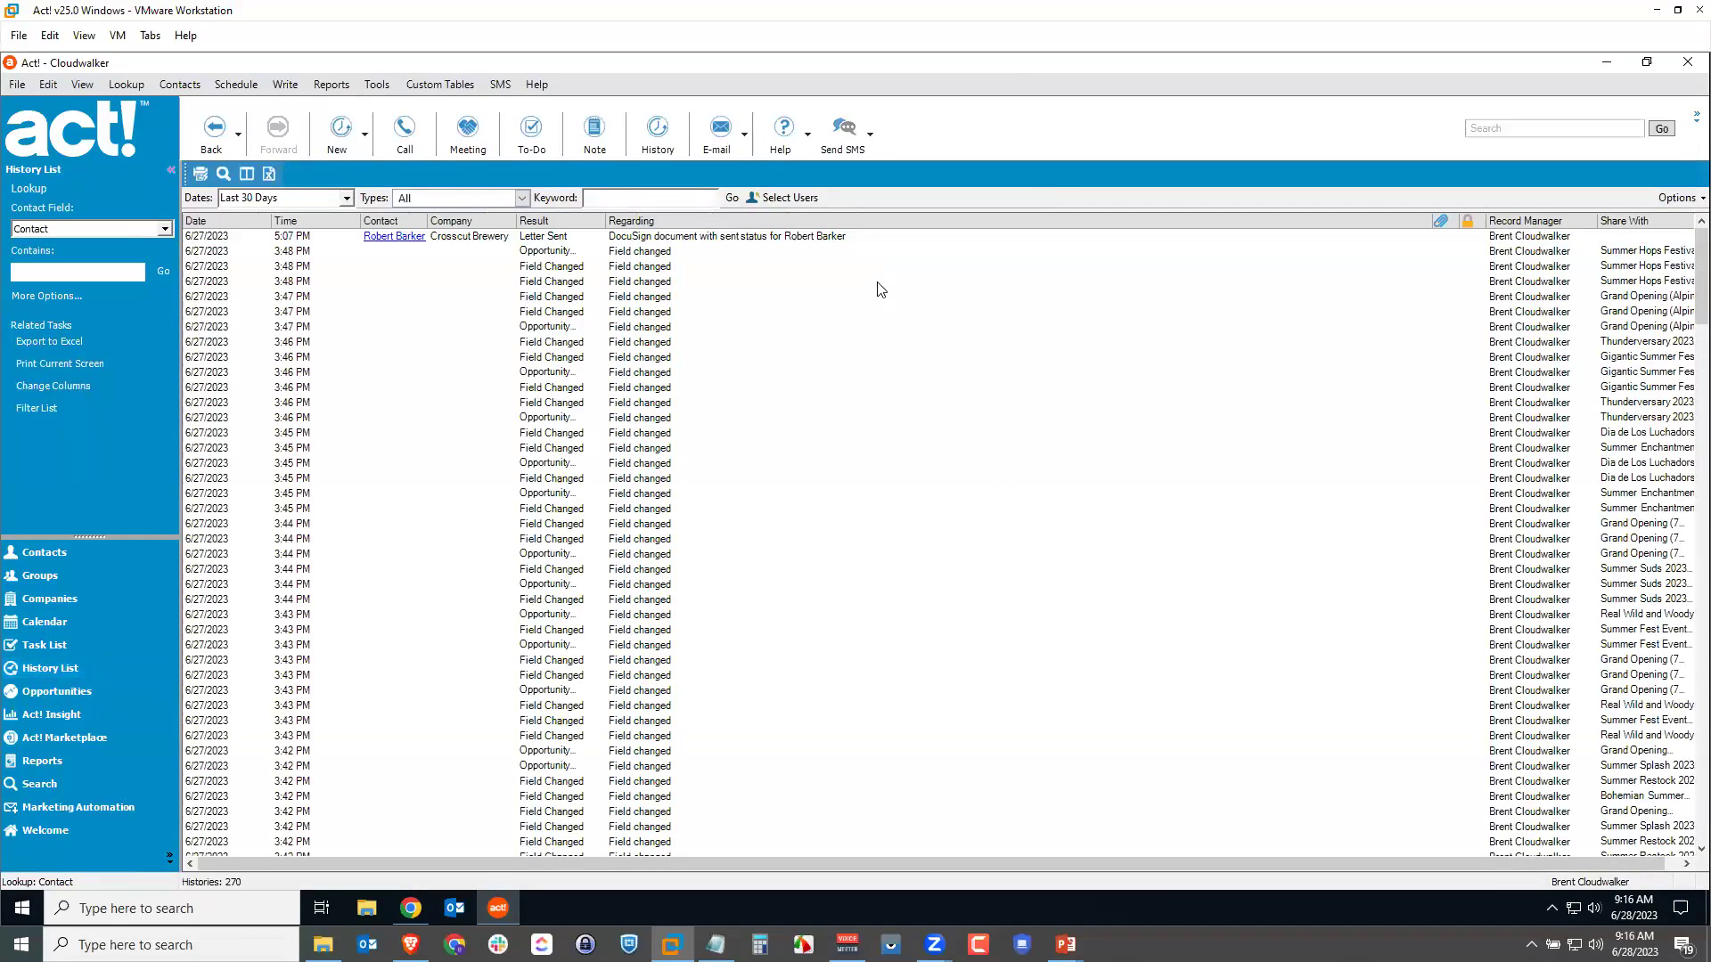
pyautogui.click(829, 245)
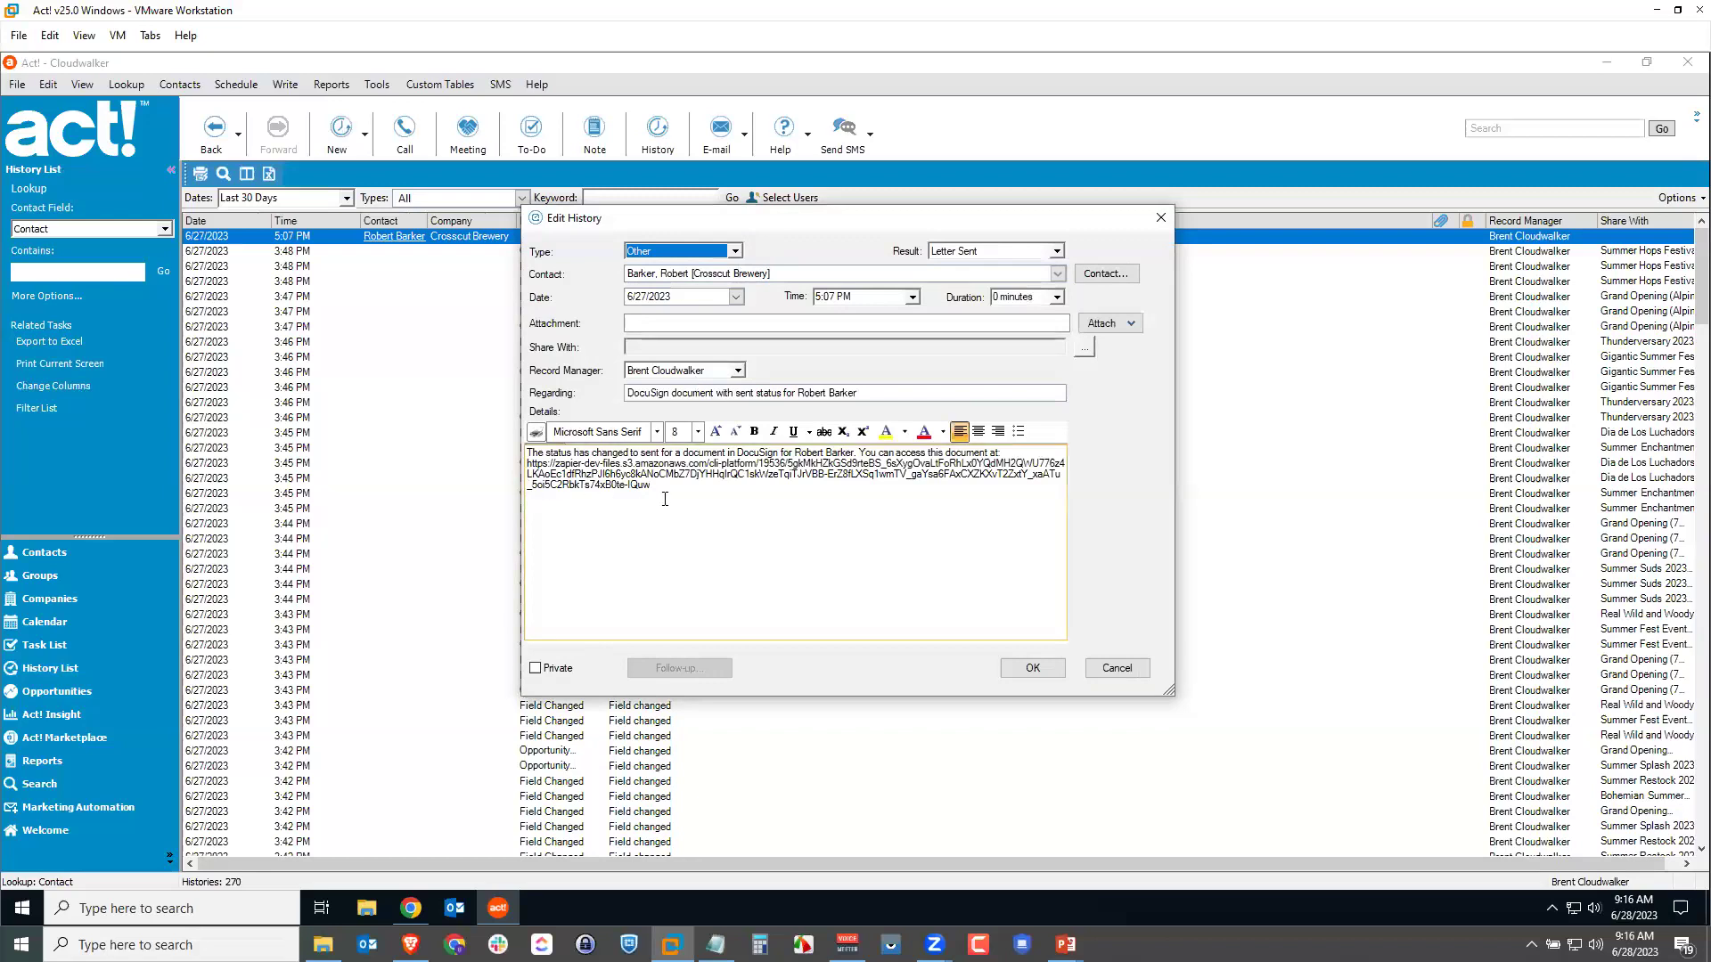
pyautogui.moveTo(667, 486); pyautogui.dragTo(515, 467)
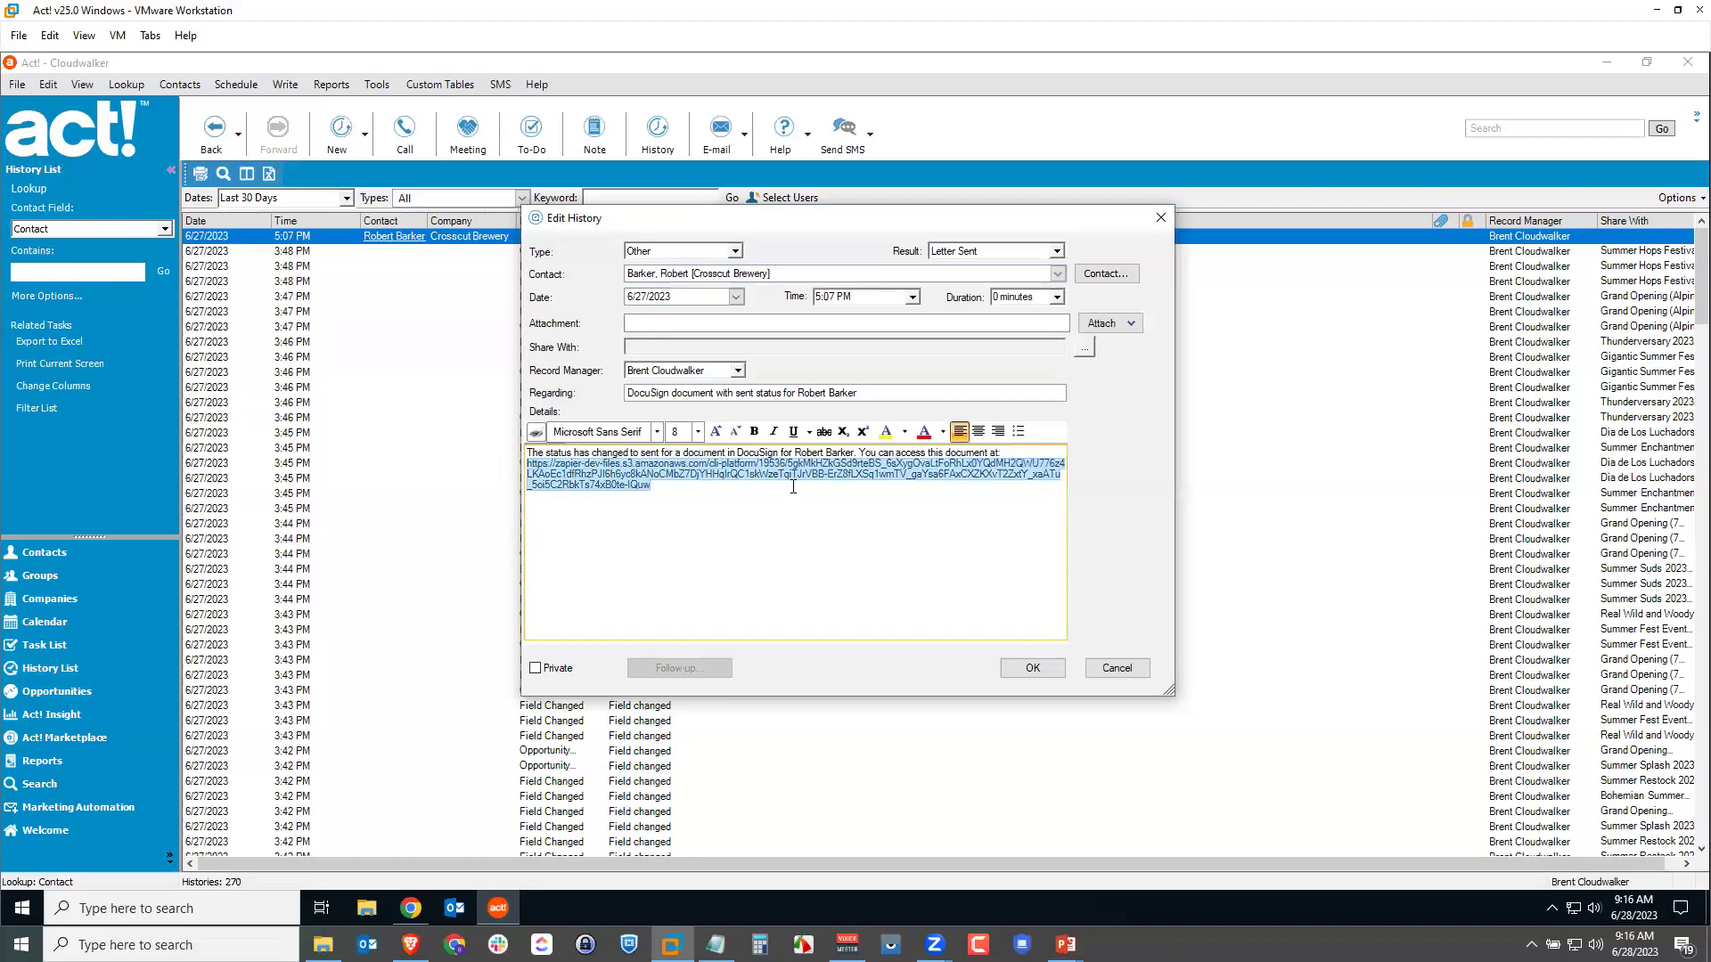
pyautogui.click(806, 521)
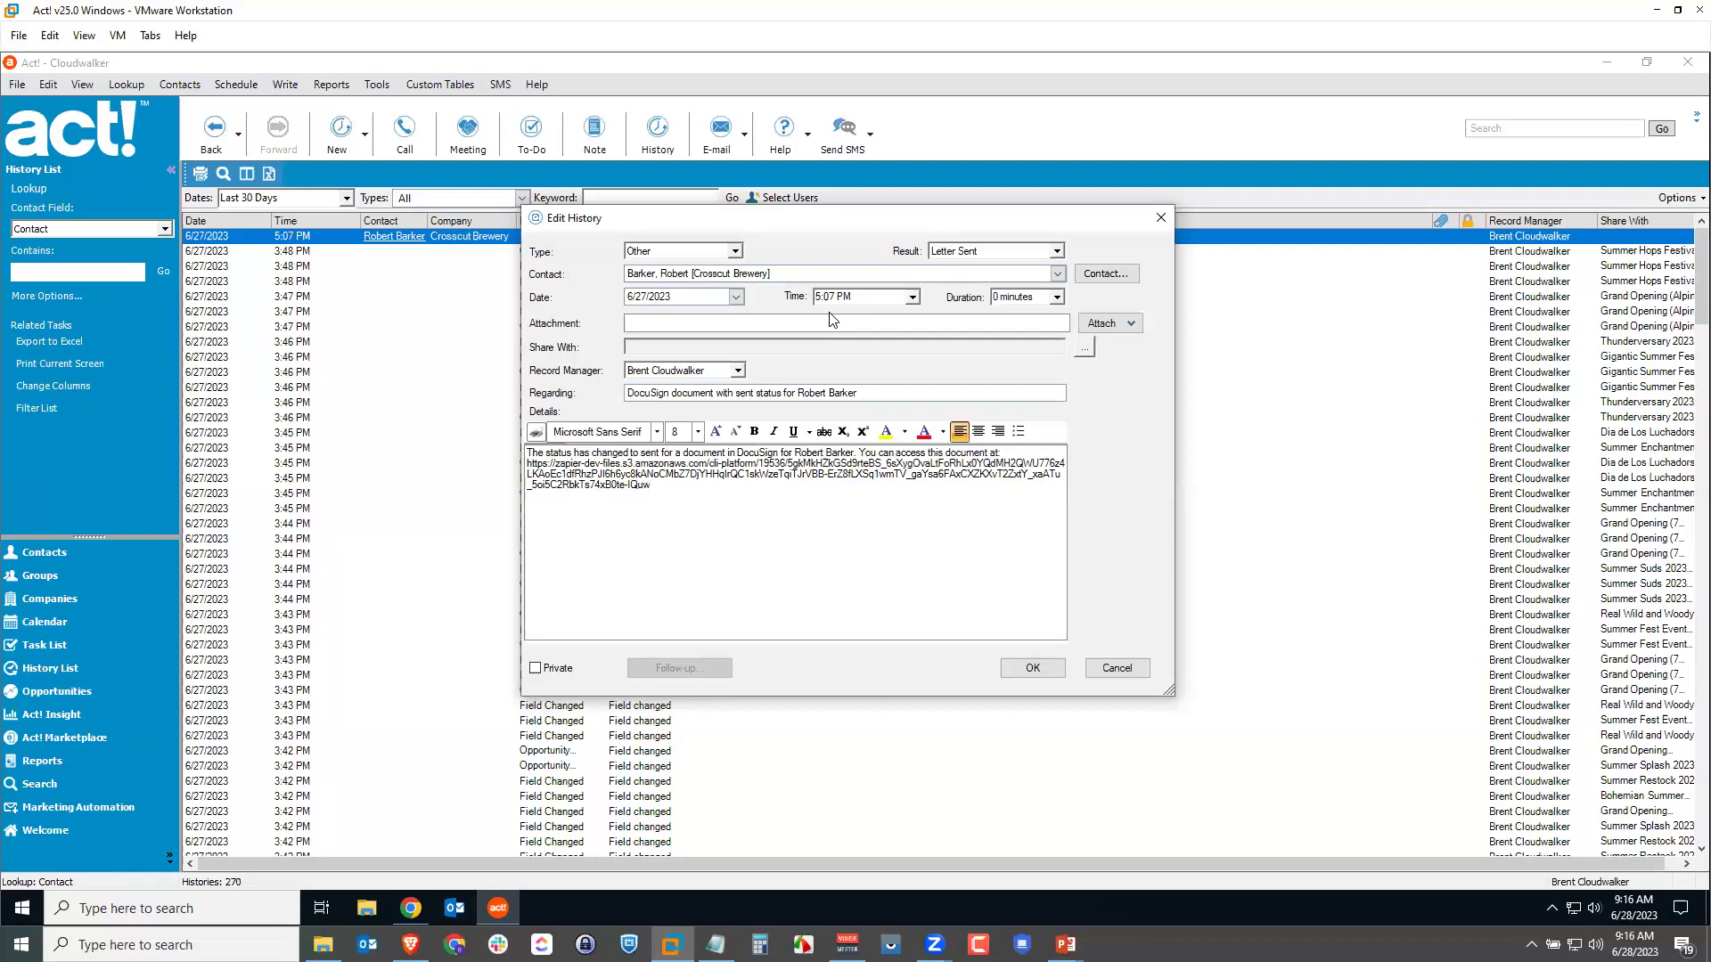
pyautogui.click(1114, 668)
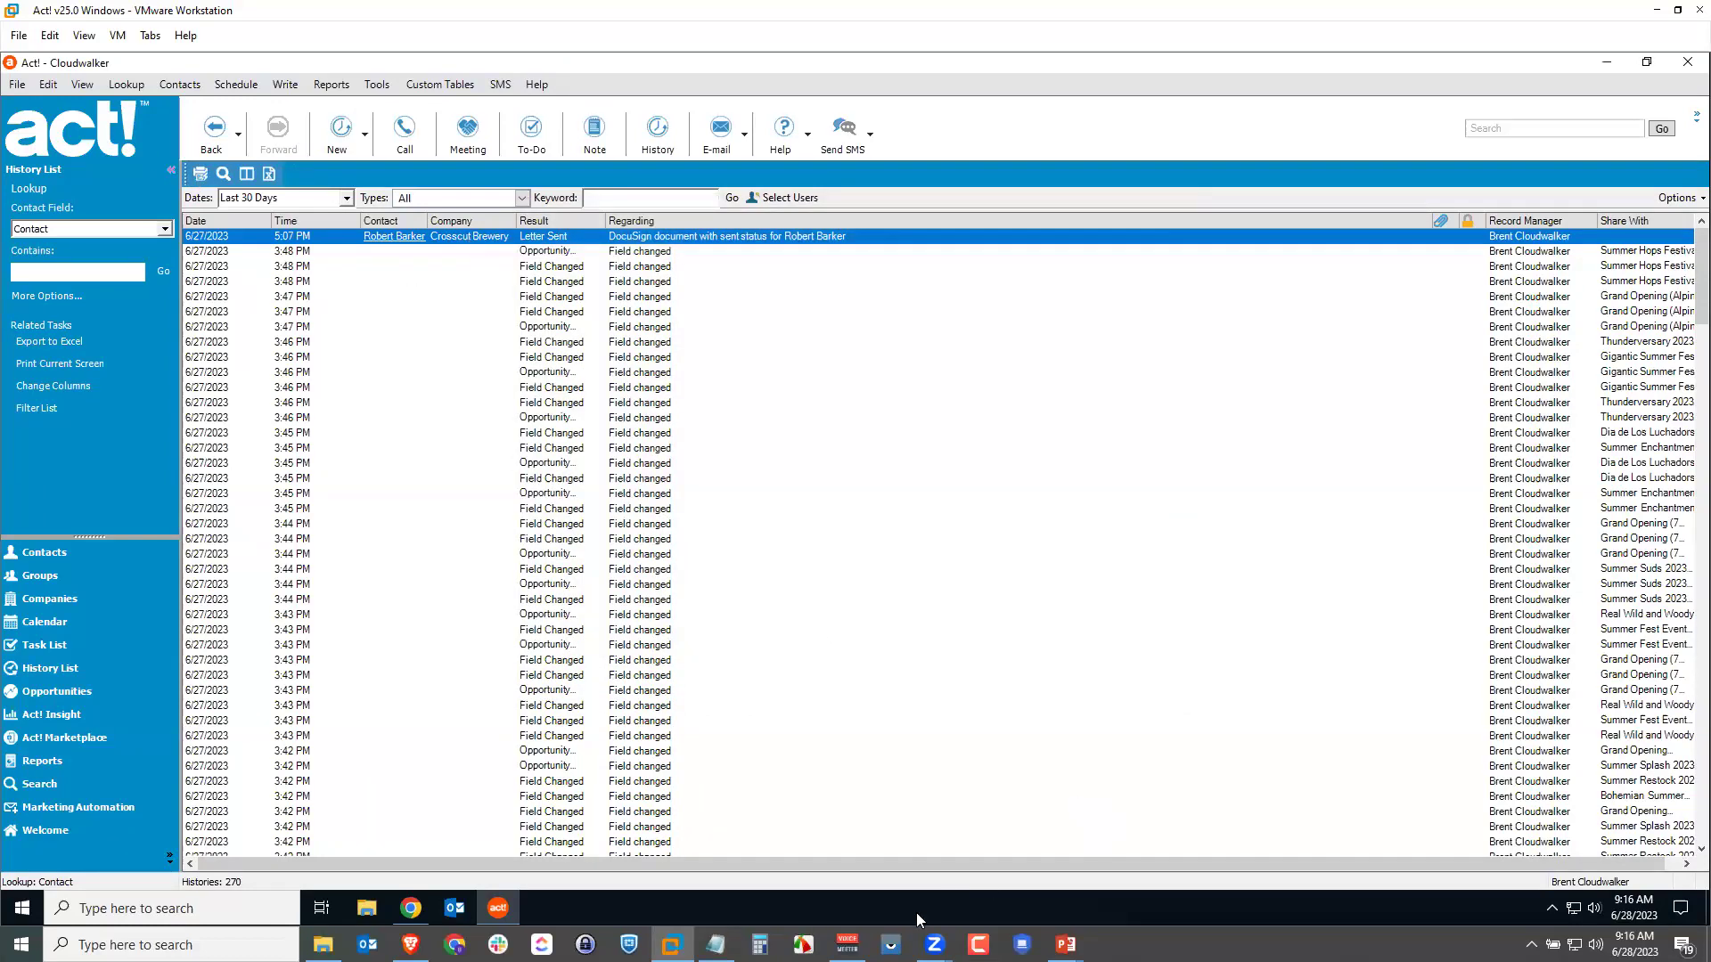
pyautogui.click(410, 908)
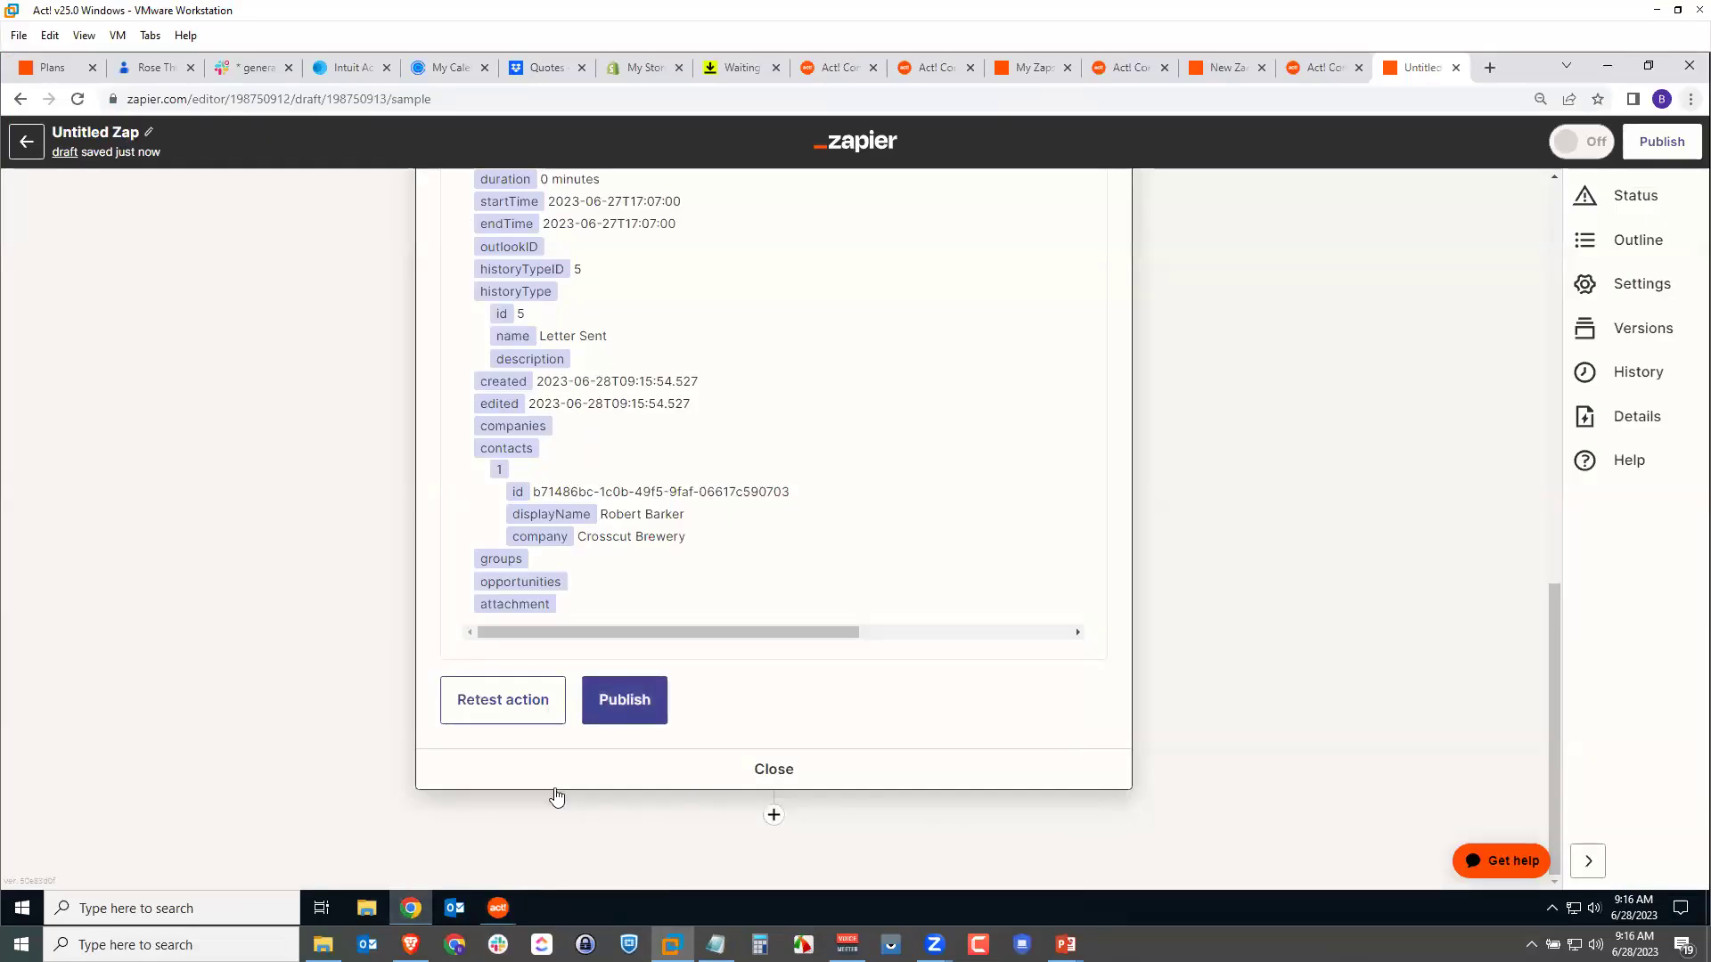
# Step: Publish the Zap as version 1 and dismiss the share-as-template prompt
pyautogui.click(609, 710)
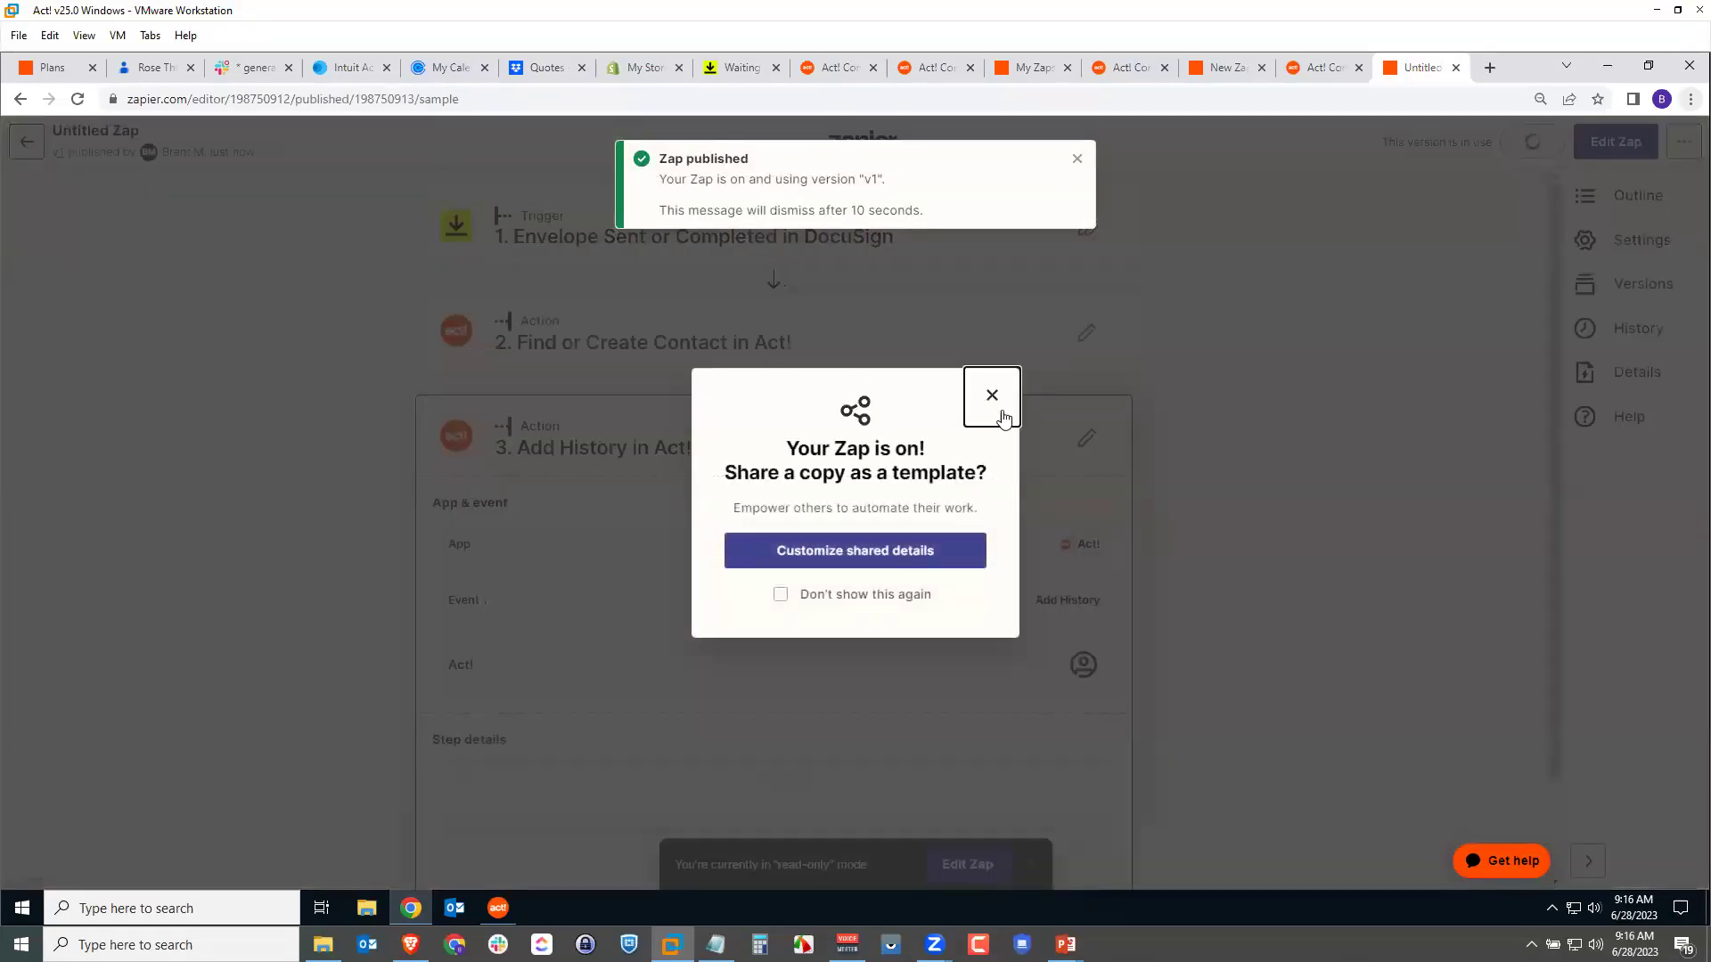
pyautogui.click(994, 398)
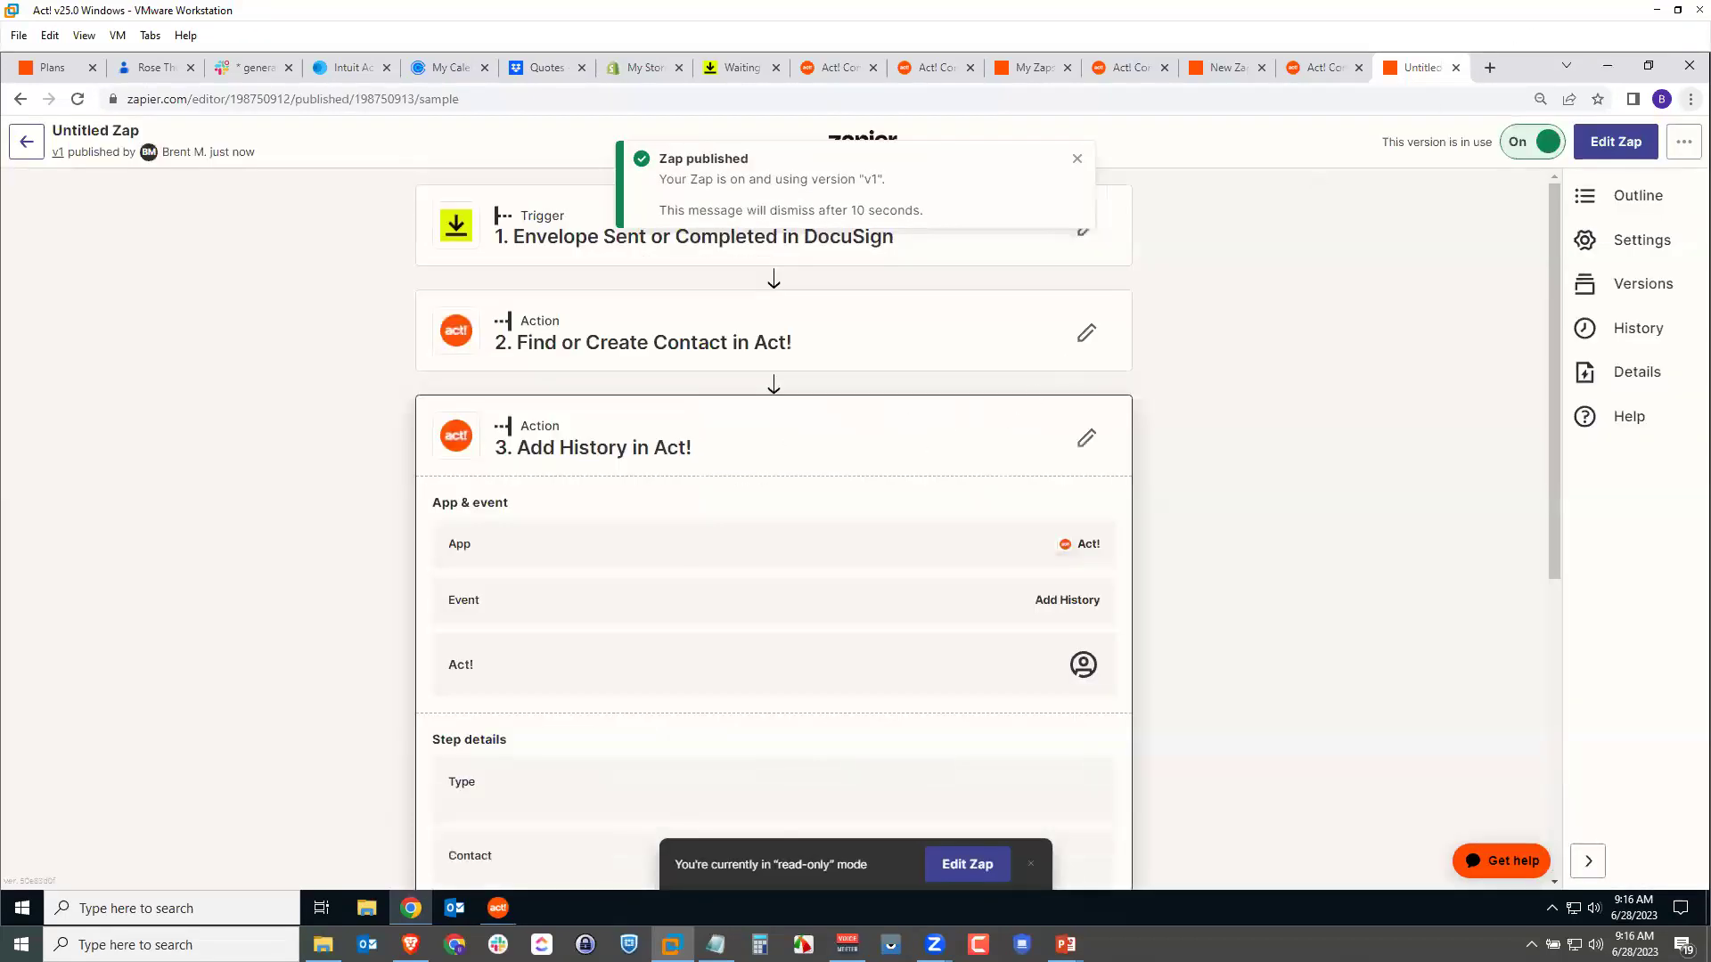